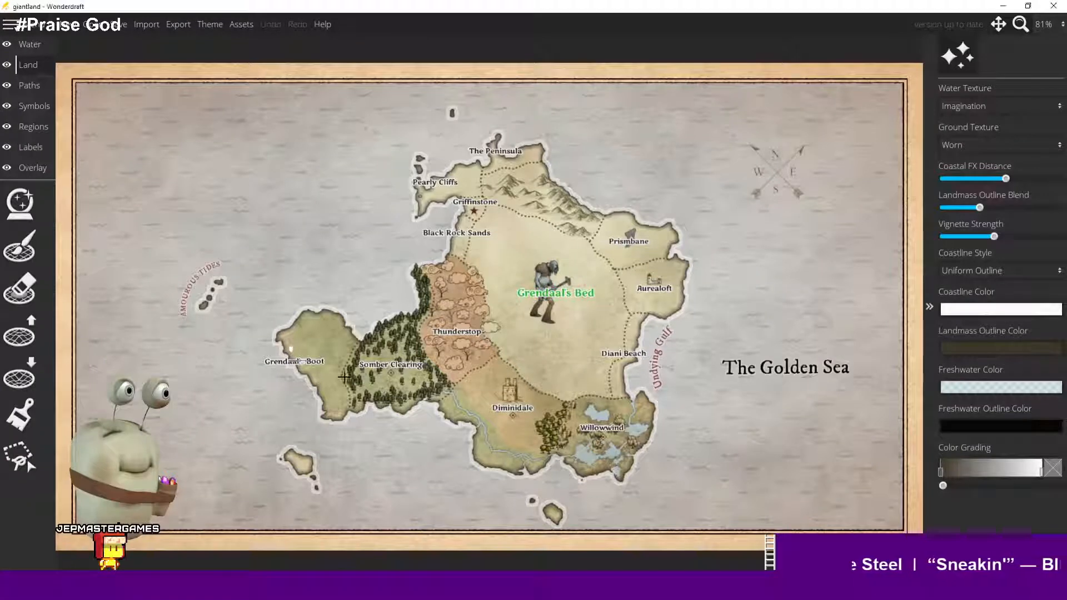
- Set the Coastal FX Distance slider to its minimum
click(20, 333)
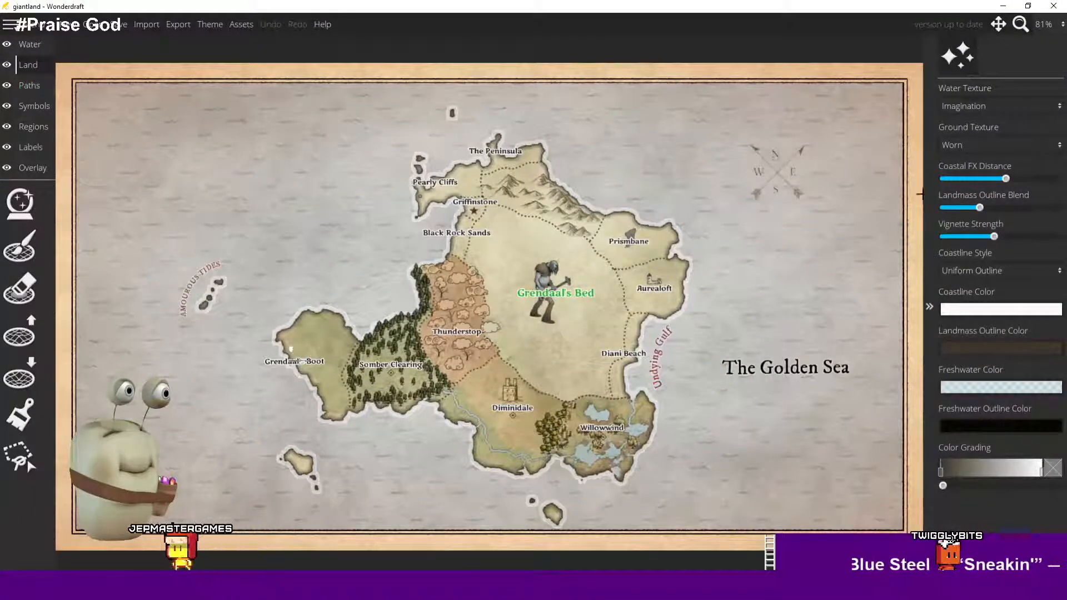
click(1029, 272)
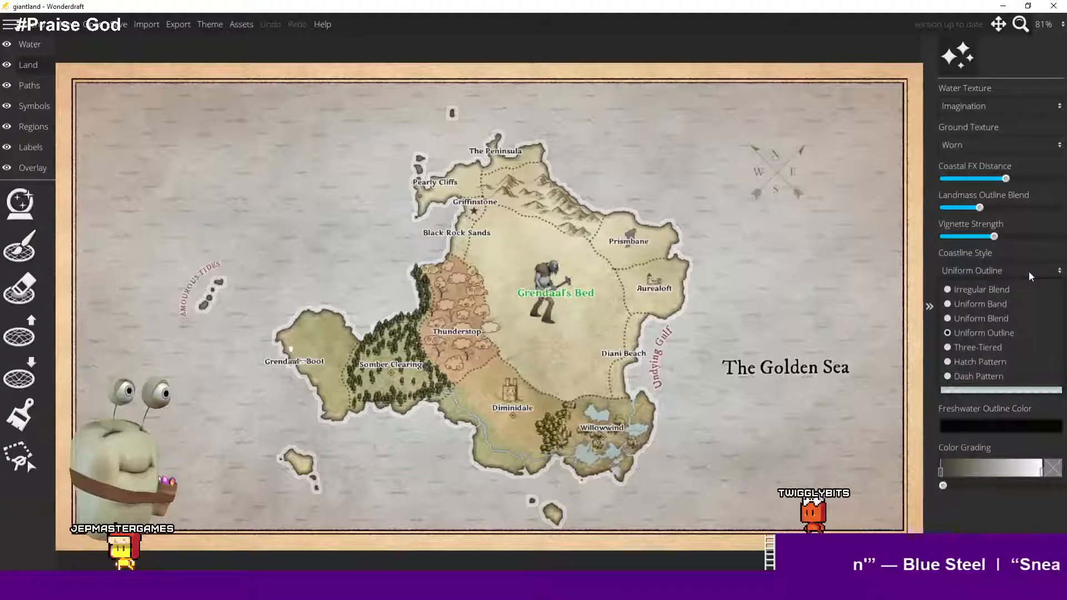
click(1028, 271)
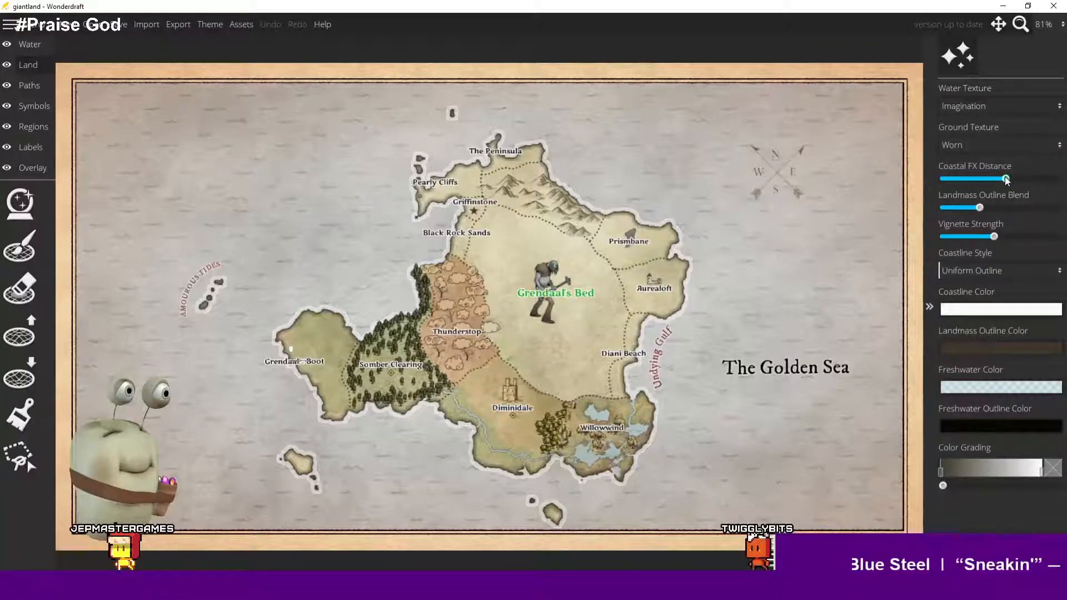
drag(1005, 177, 931, 175)
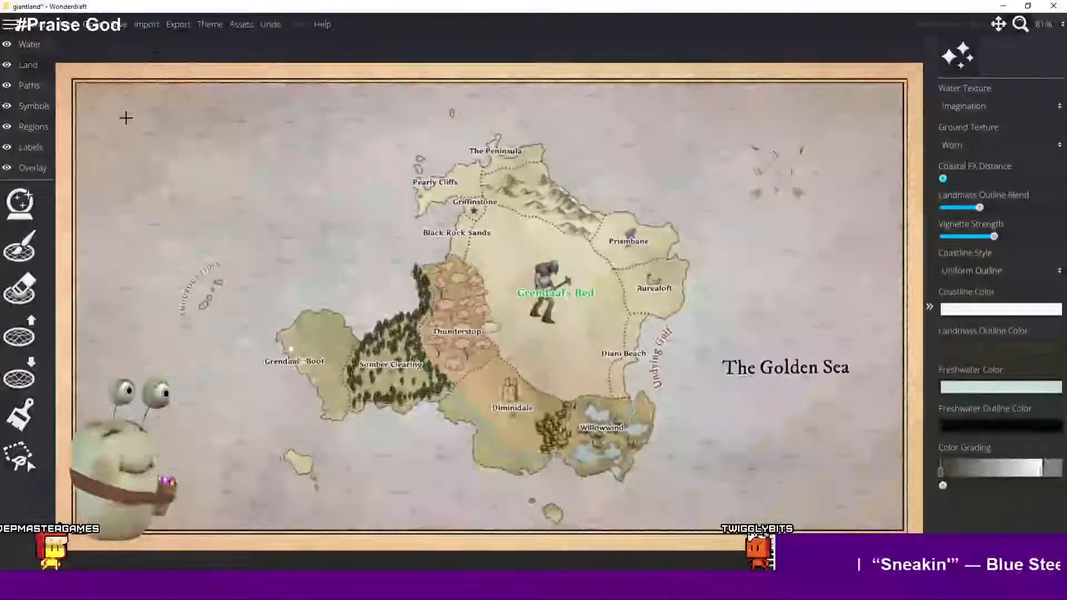
- Export the map with trace image, creating a folder named new export inside Maps and opening it
click(178, 25)
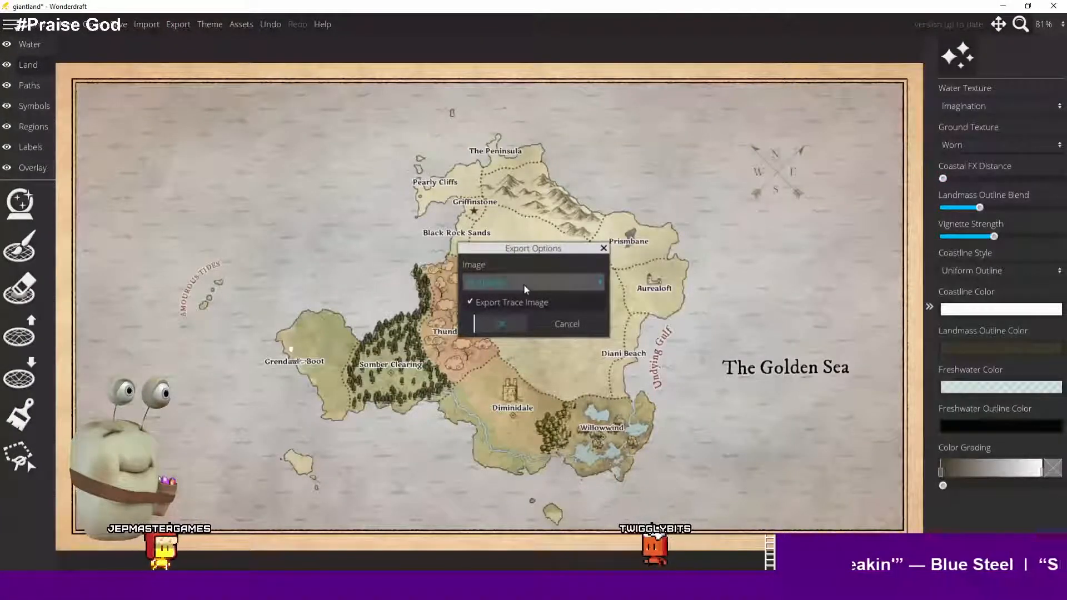
click(500, 325)
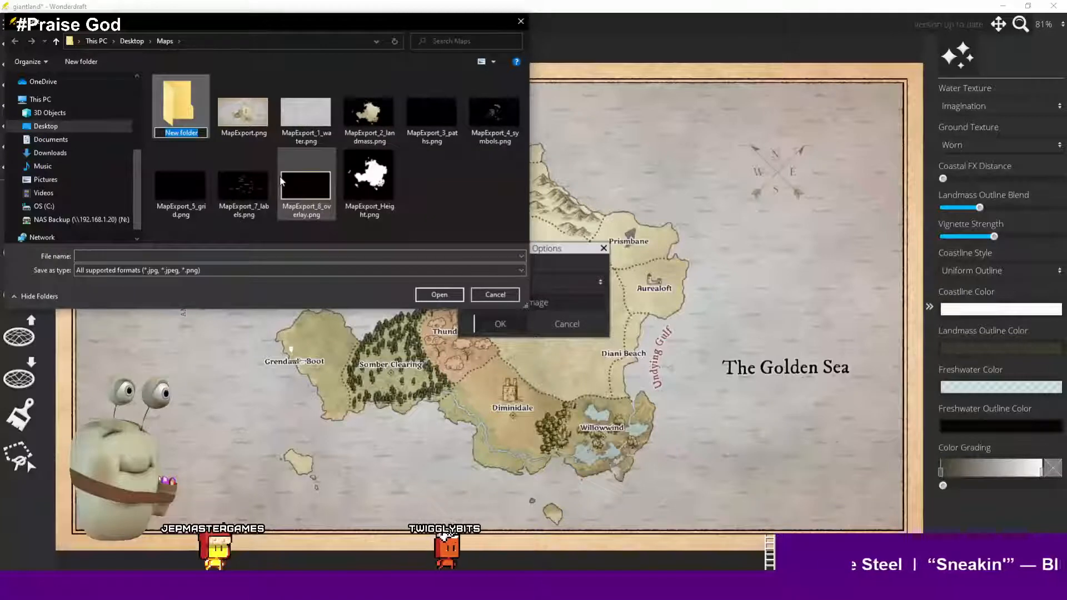
text(new)
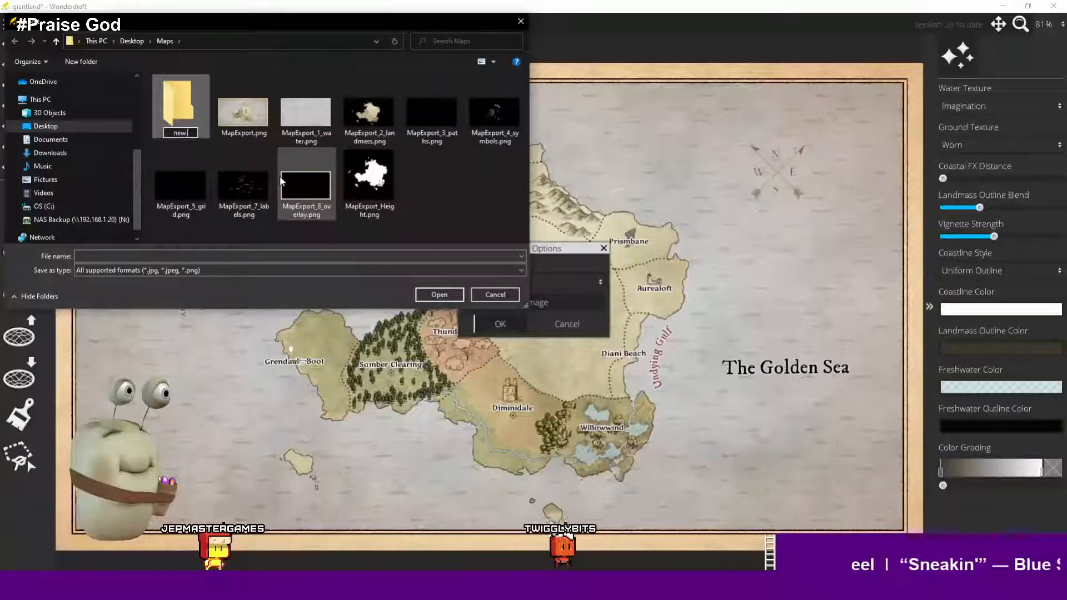
text( export)
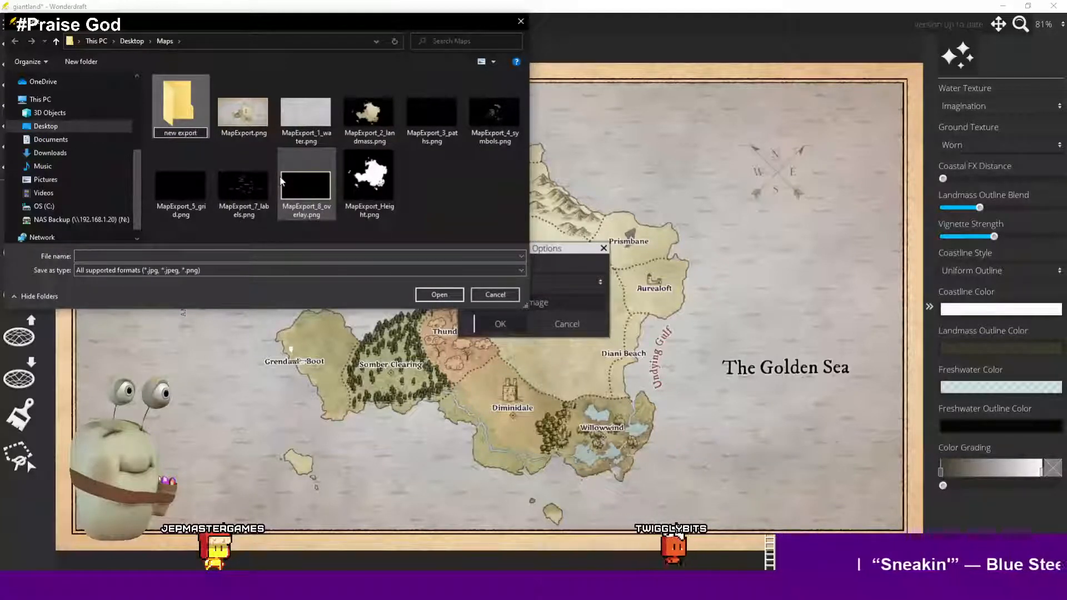
key(Return)
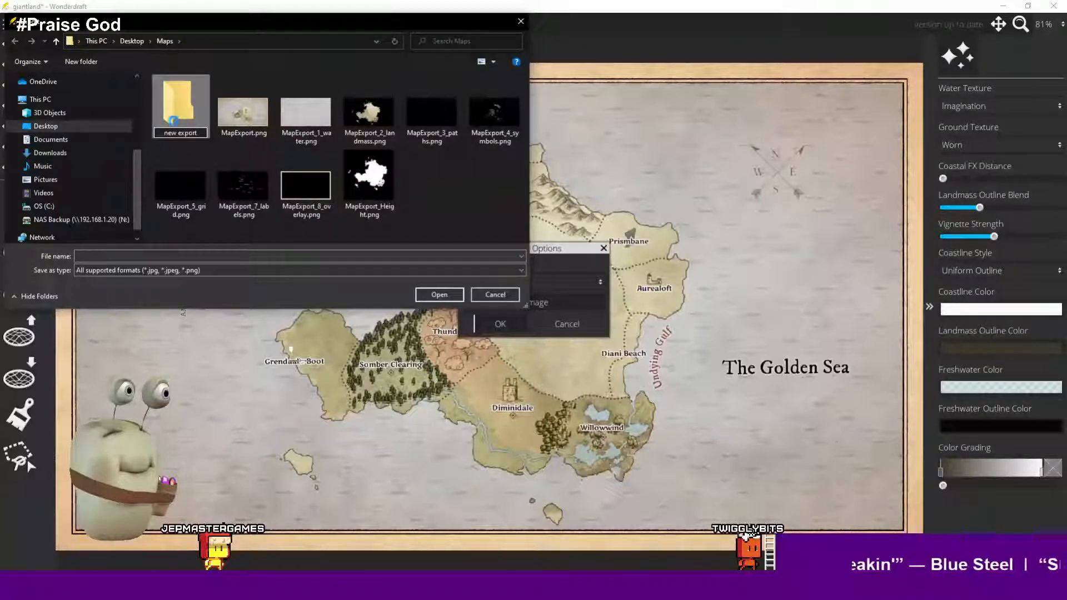
double_click(174, 125)
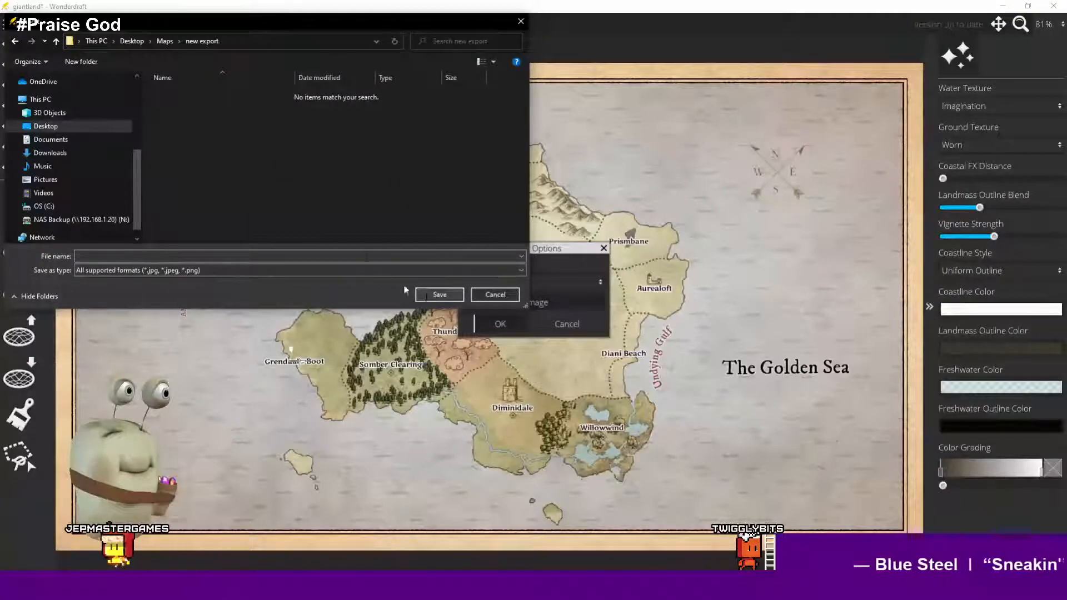
- Save the layered export under the file name giantland
click(362, 256)
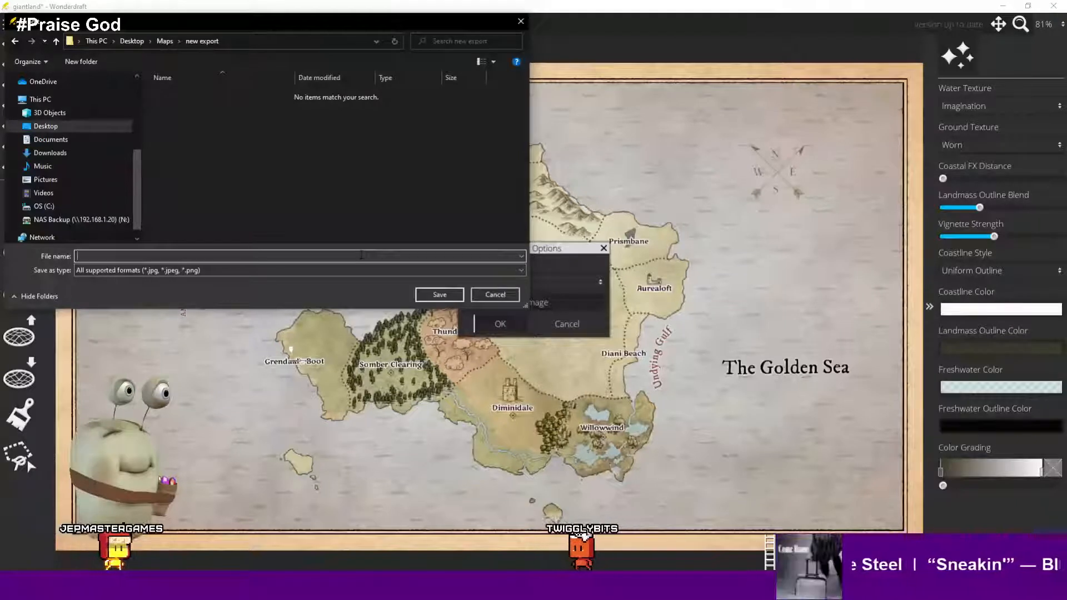
text(giatnla)
key(BackSpace)
key(BackSpace)
key(BackSpace)
key(BackSpace)
key(BackSpace)
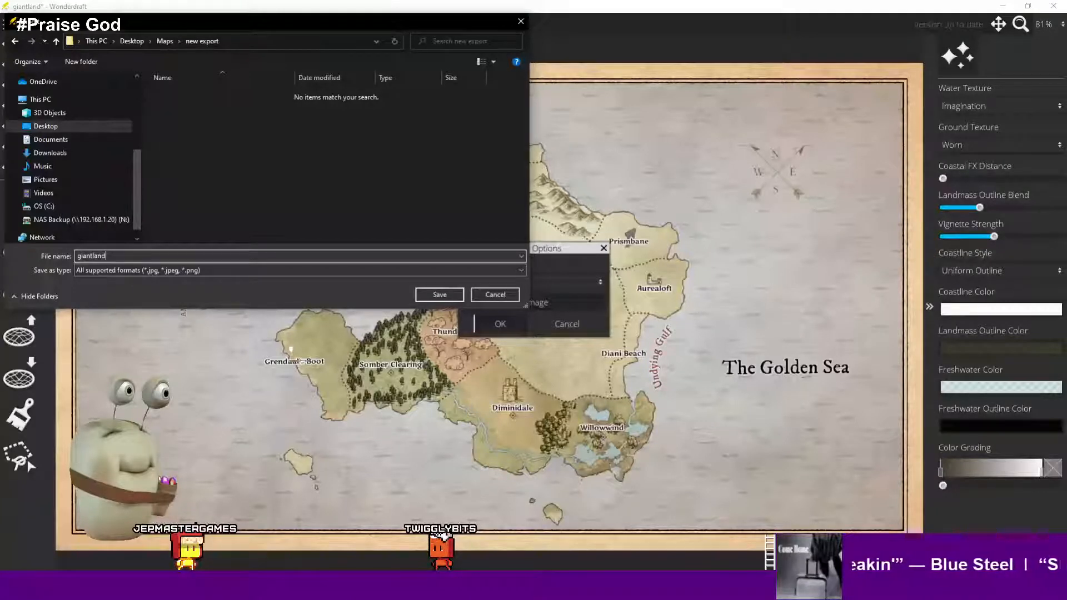
click(438, 295)
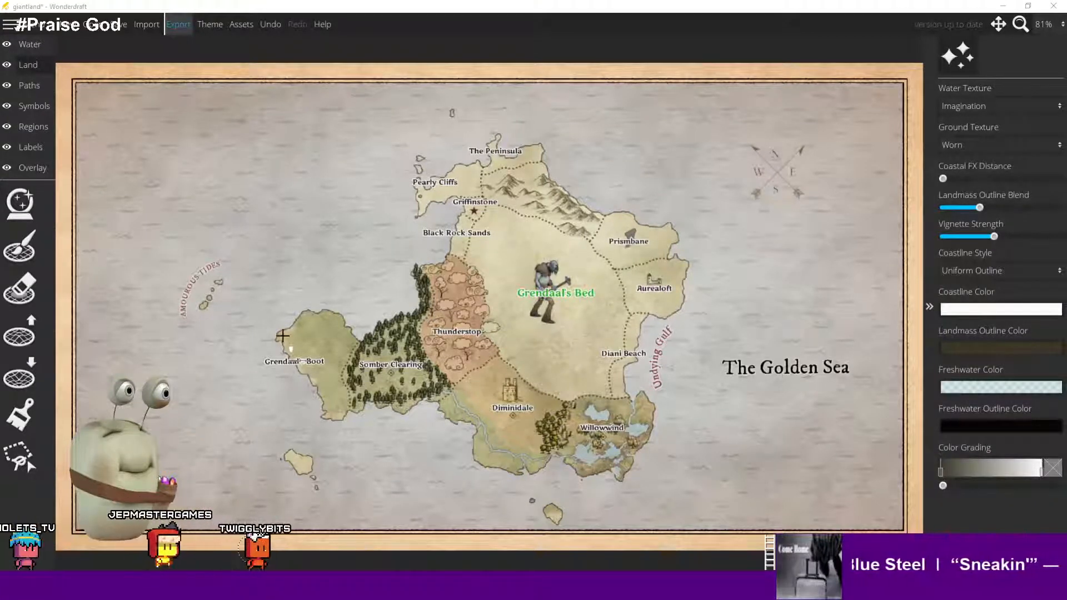
- Open File Explorer and browse to the new export folder to check the exported layer files
key(super+e)
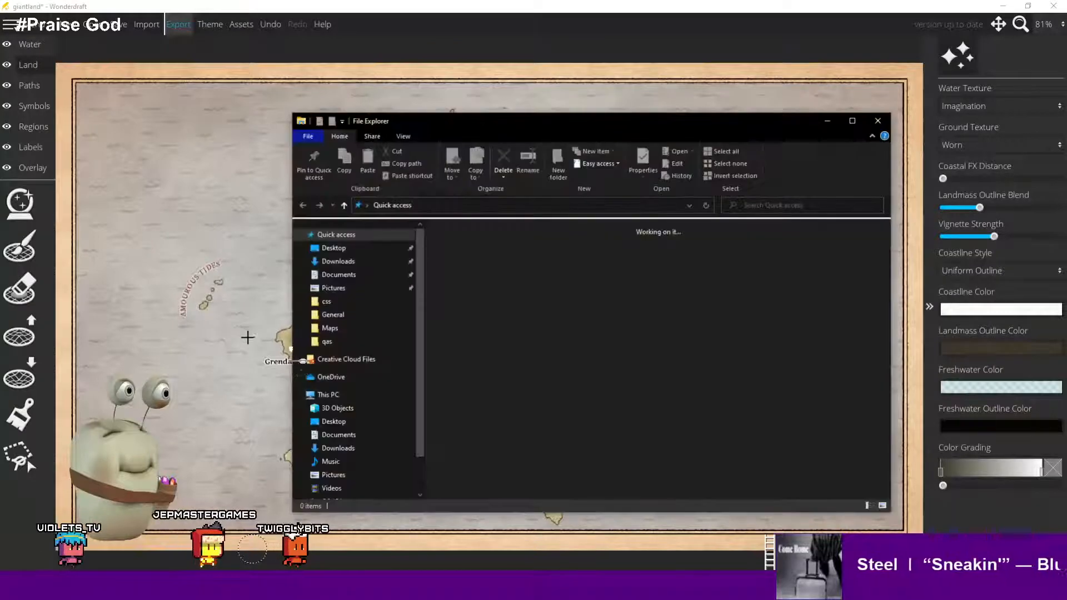
drag(495, 125, 0, 267)
double_click(382, 255)
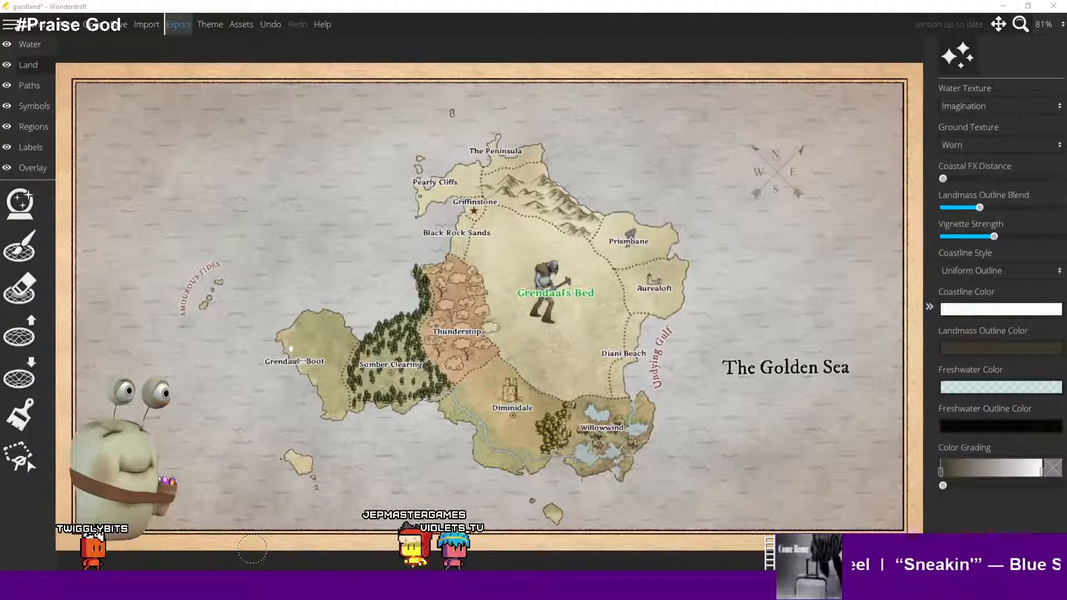
key(alt+Tab)
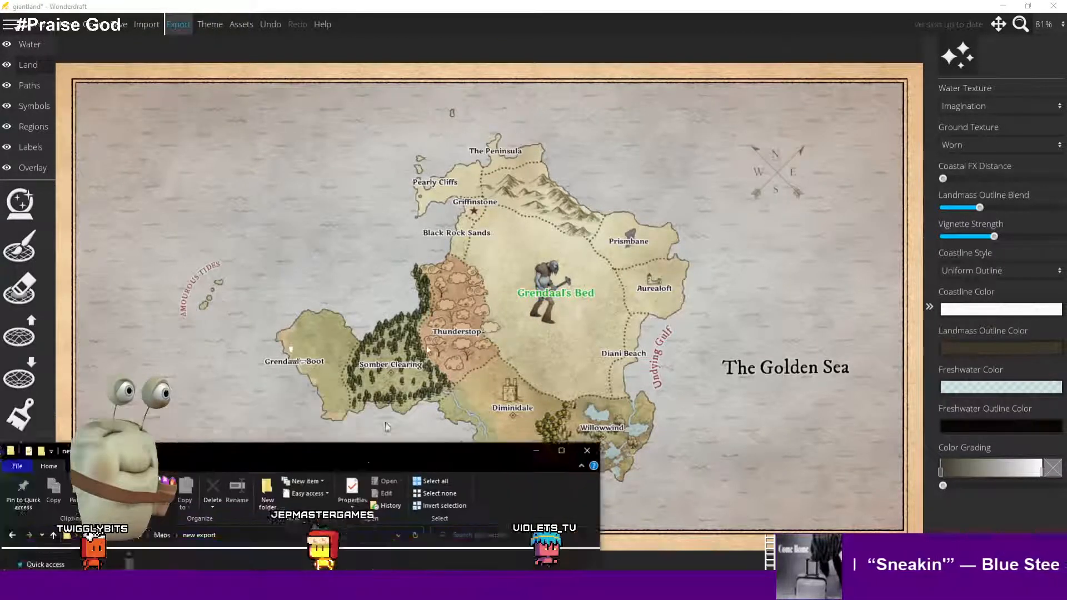
drag(461, 178, 448, 142)
click(345, 289)
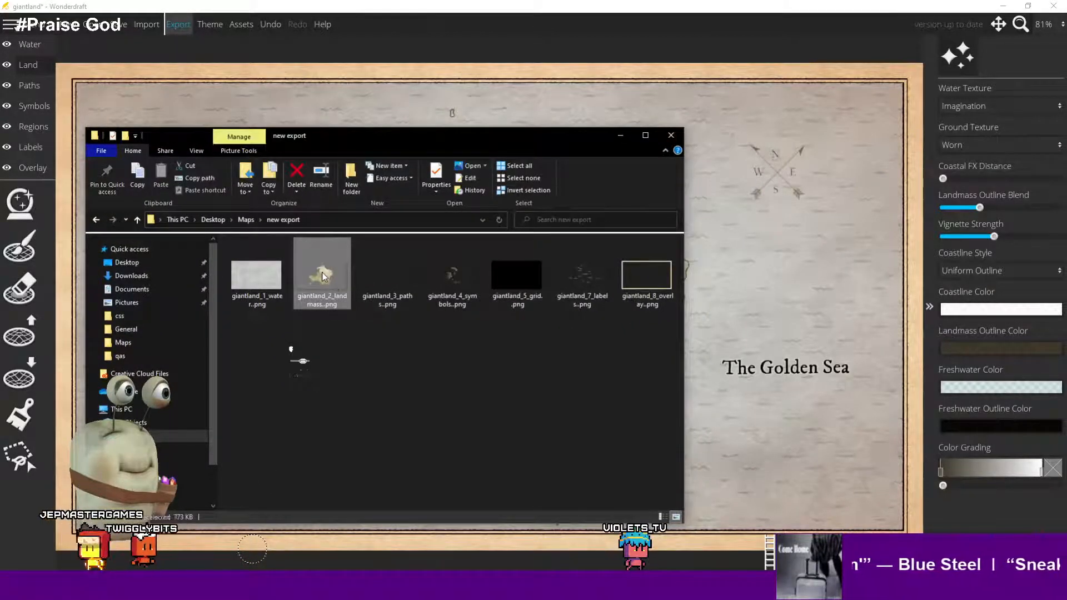
- Open giantland_2_landmass.png in Photoshop
right_click(321, 272)
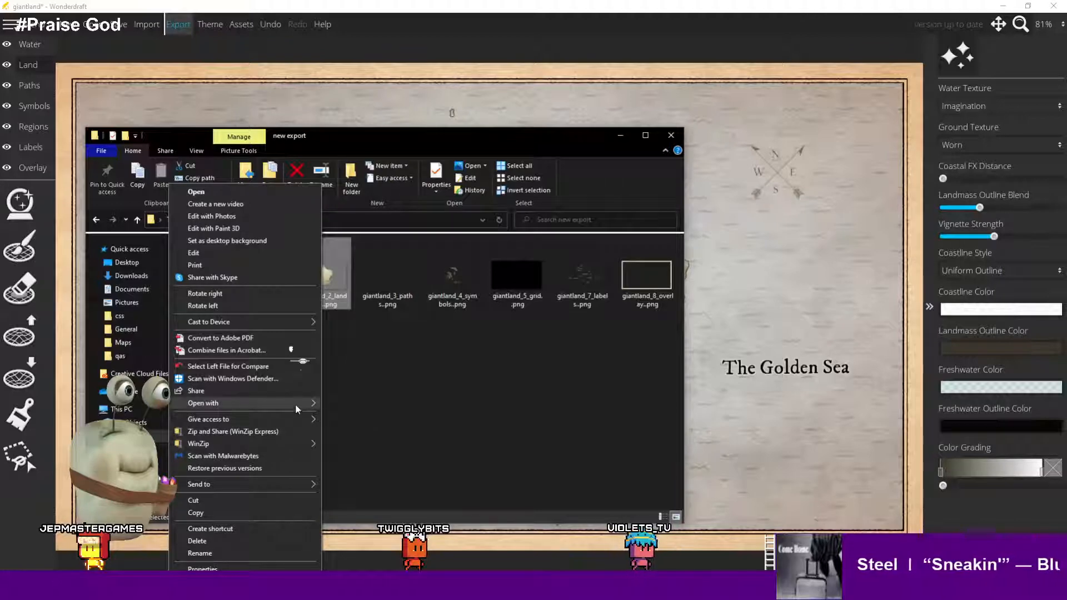
mouse_move(318, 408)
click(382, 404)
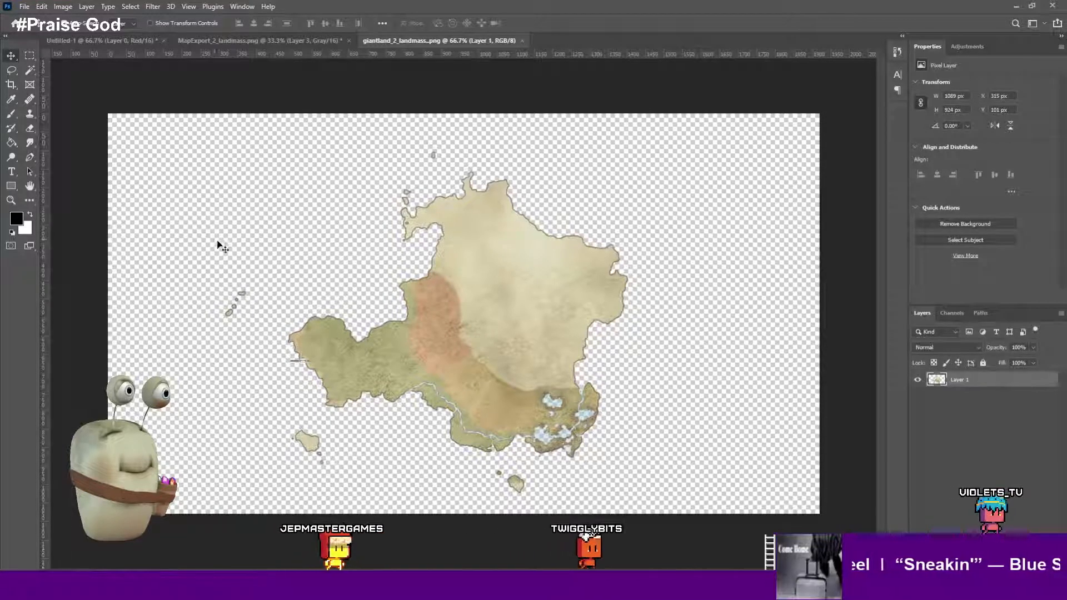
- Crop the empty margins from both sides of the landmass image, to about 1179 × 1080 px
key(c)
drag(109, 314, 157, 314)
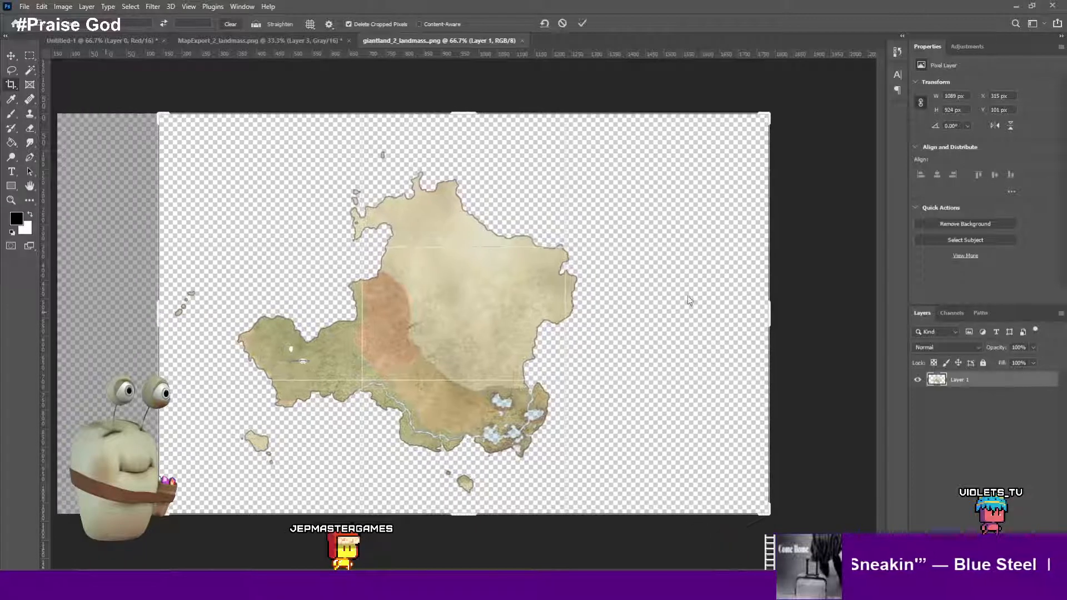
drag(770, 306, 682, 317)
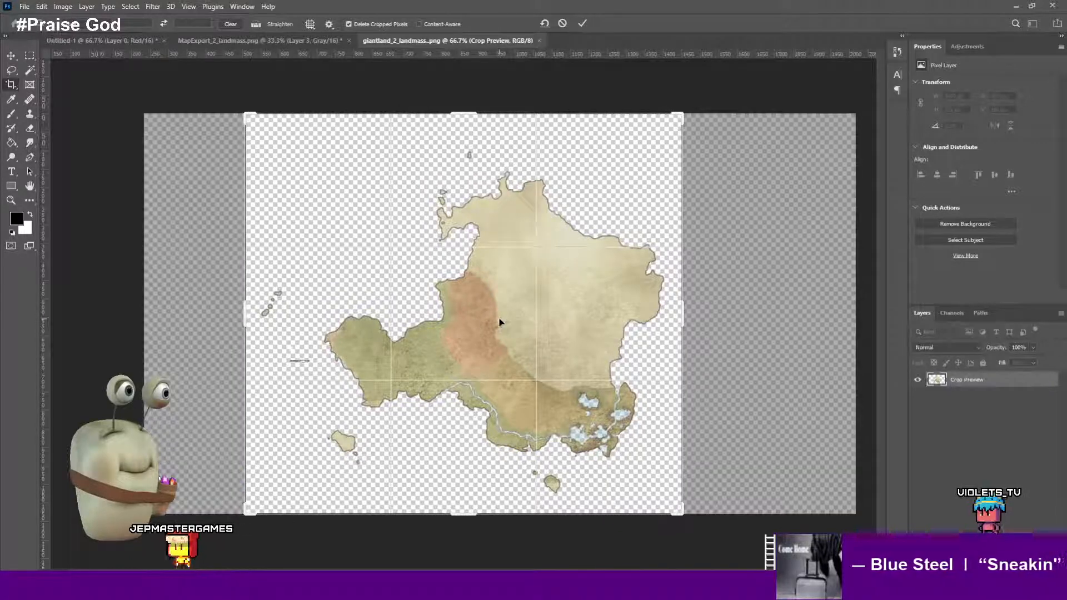
key(Return)
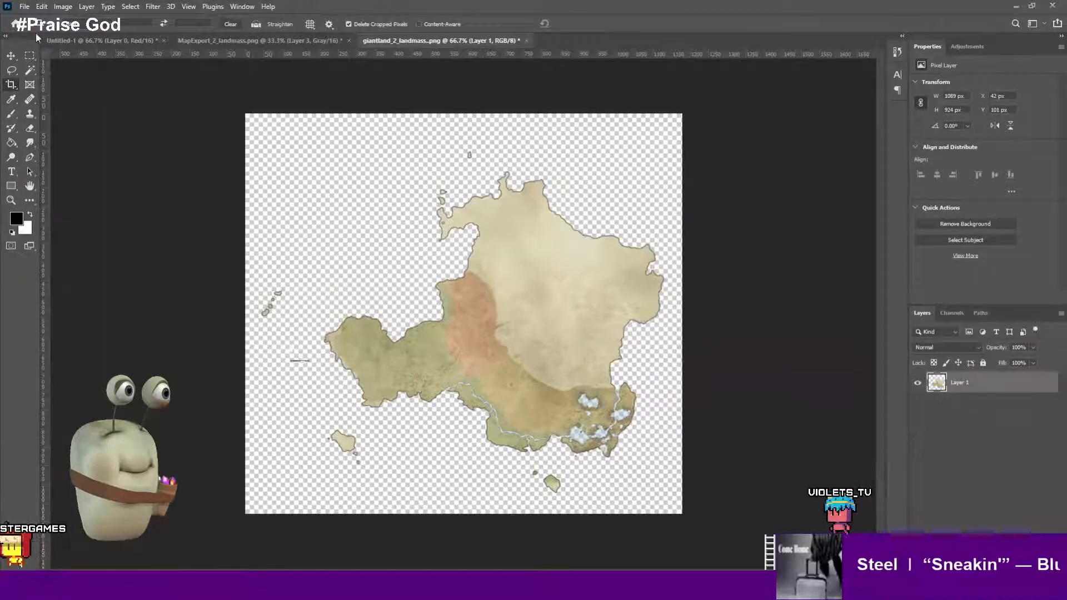
- Open Save for Web and choose the PNG-24 preset with transparency
click(25, 7)
click(208, 127)
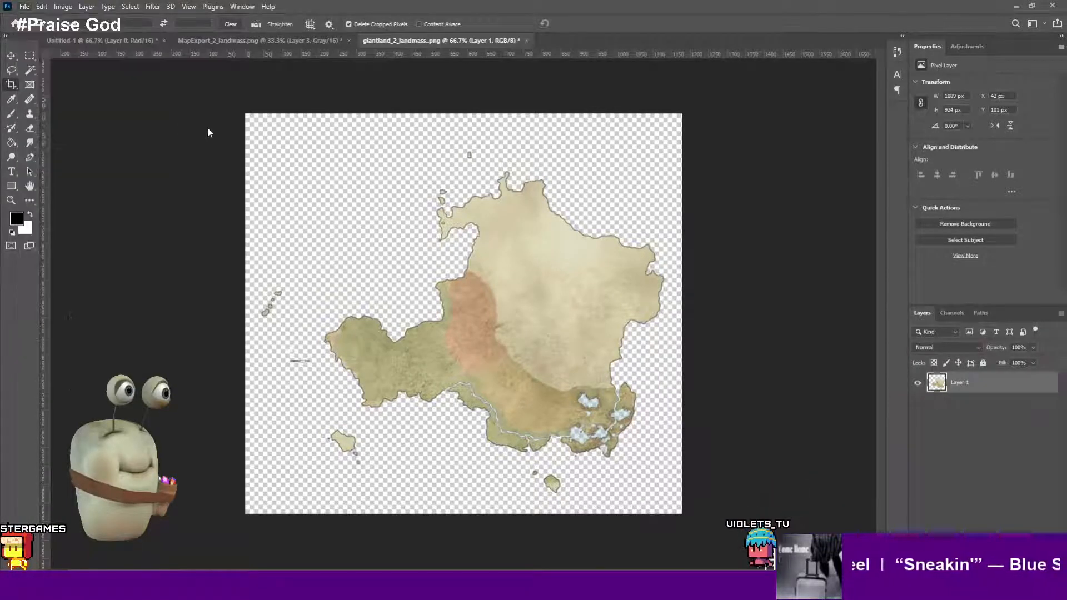
key(ctrl)
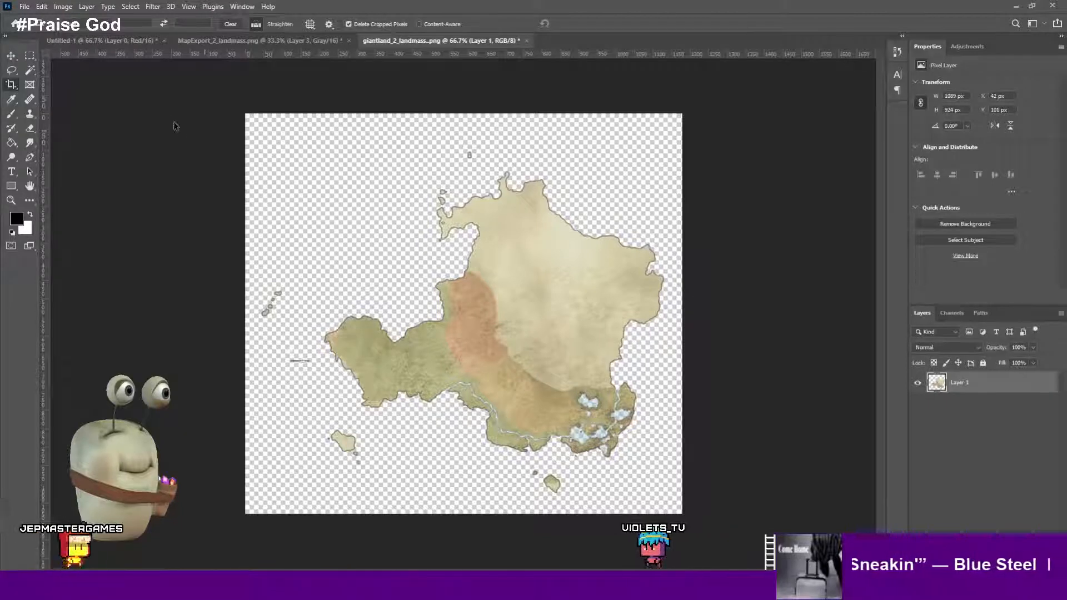
key(ctrl+alt+shift+s)
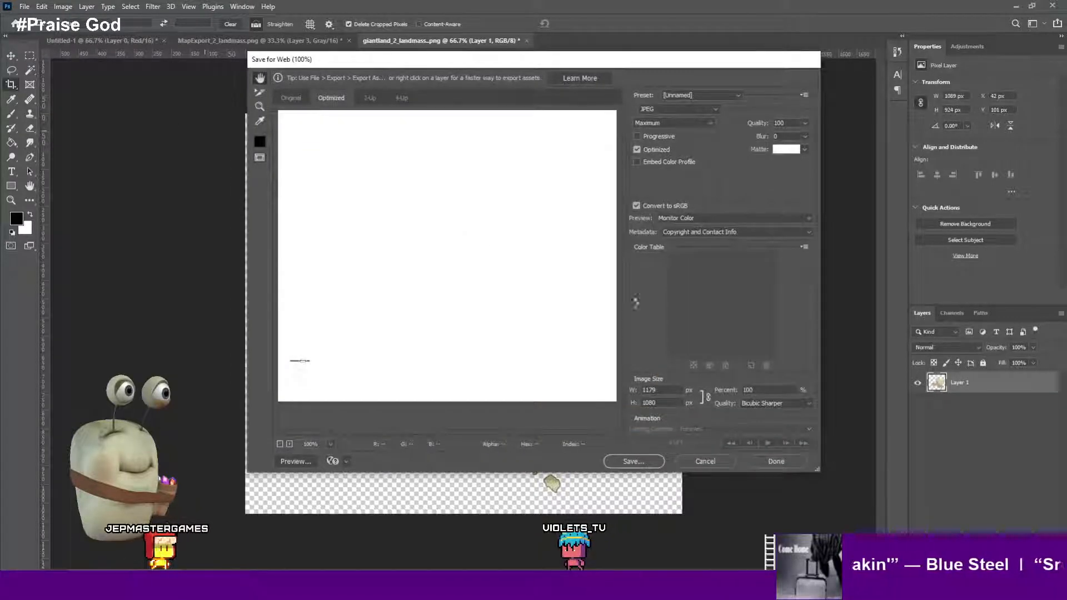
click(715, 98)
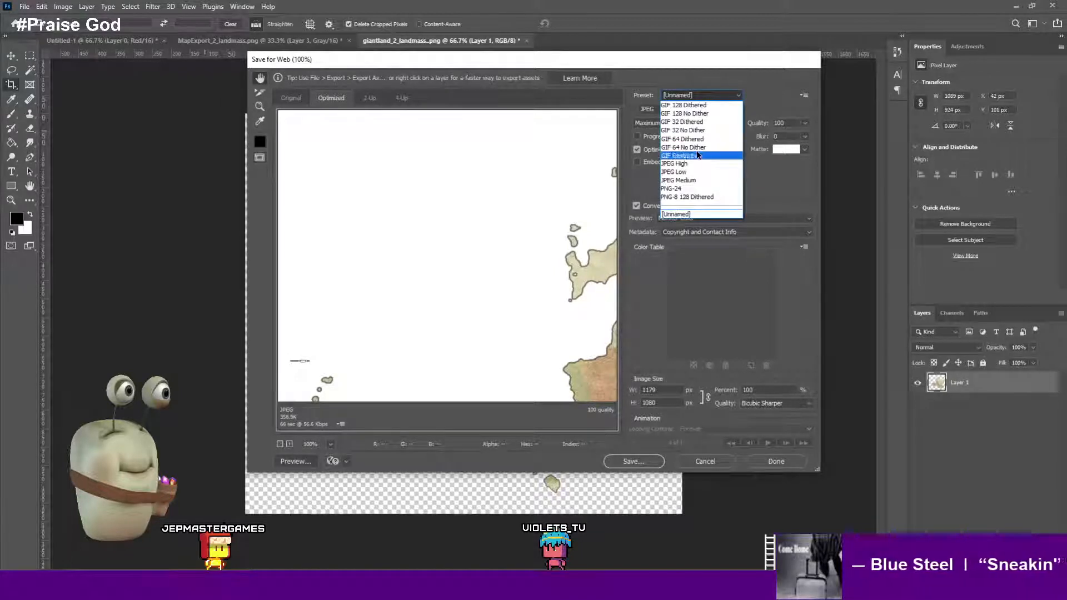
click(694, 189)
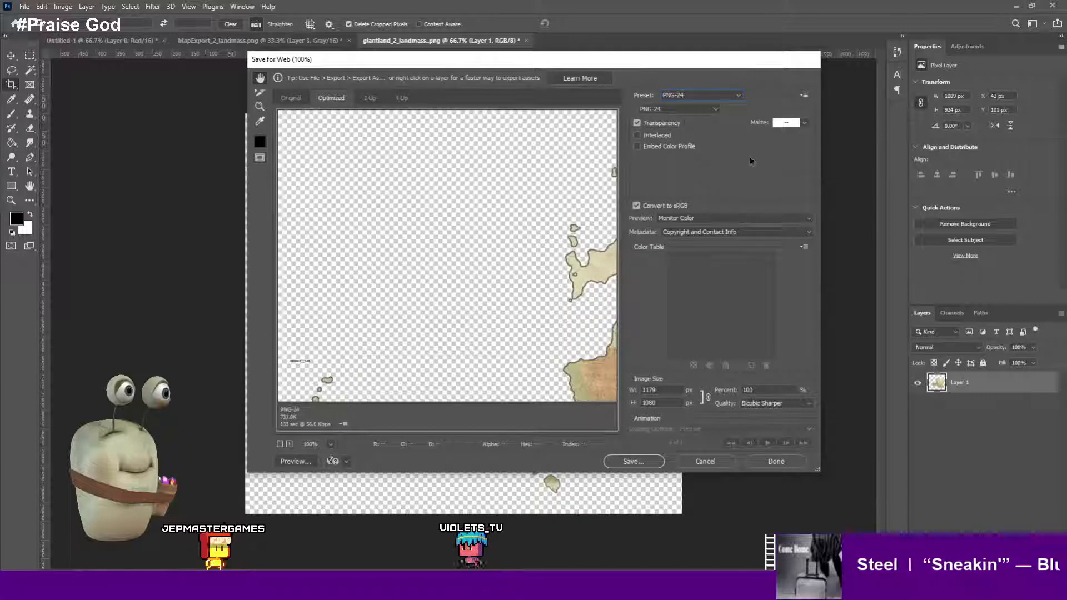
- Save the optimized PNG as landmass_overlay.png in the Maps > new export folder
drag(550, 261, 327, 143)
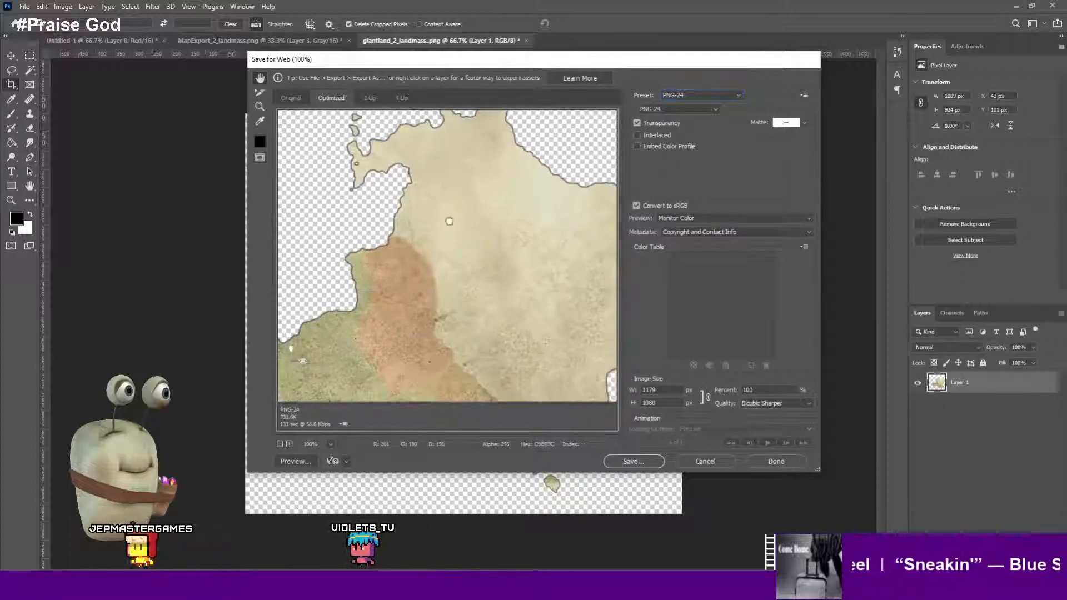
drag(451, 278, 394, 93)
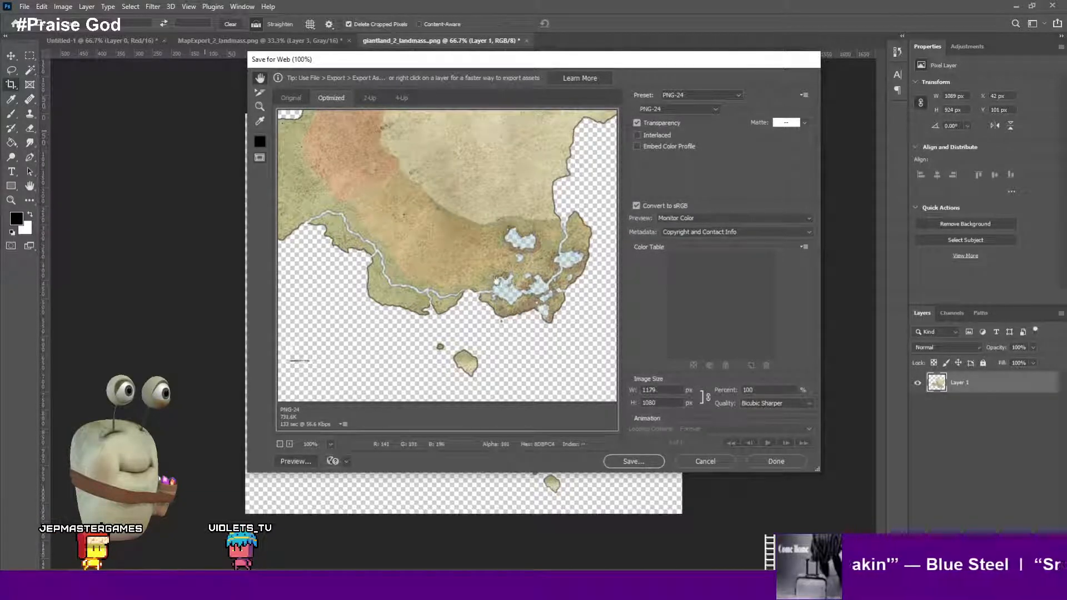
drag(479, 293, 528, 315)
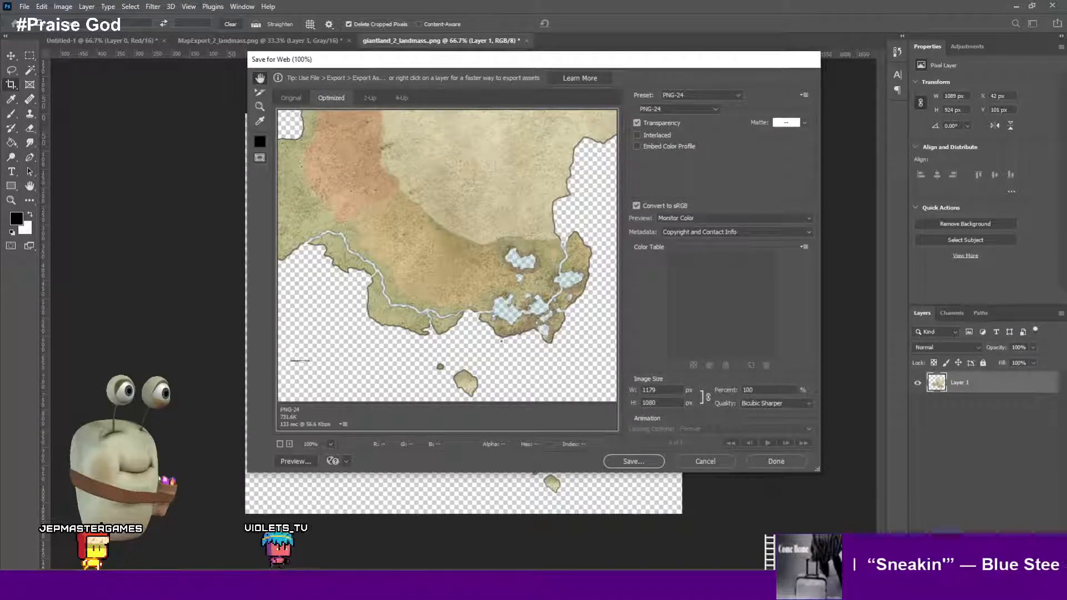
key(Return)
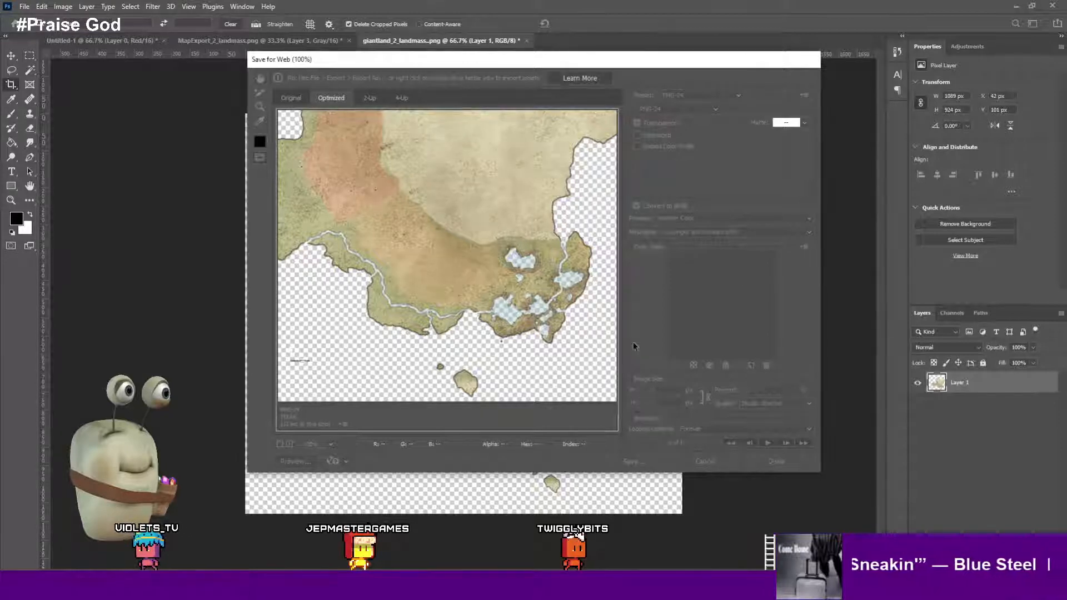
click(637, 466)
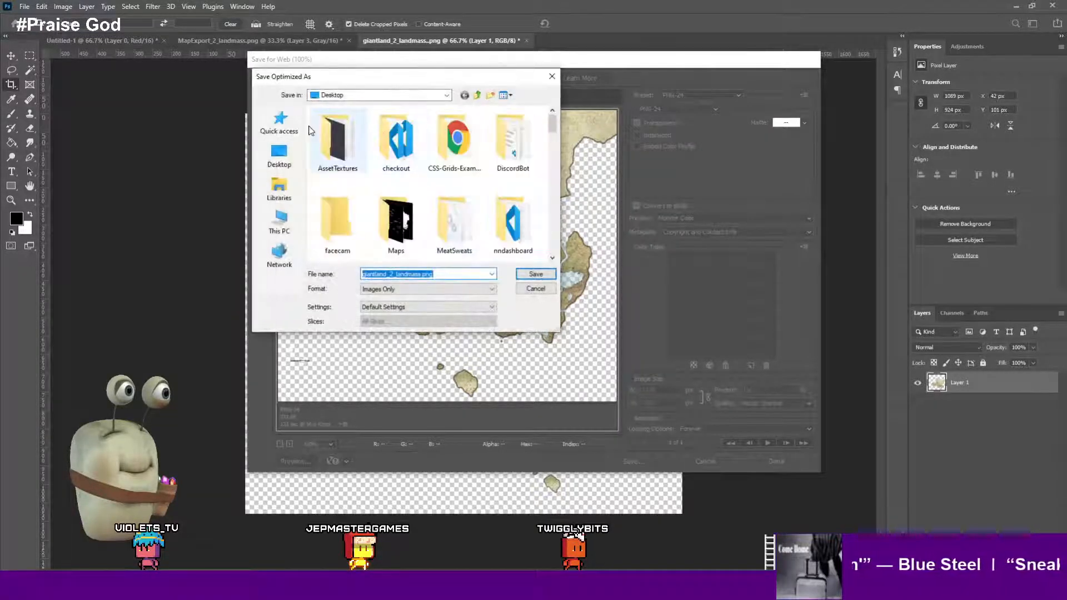
click(328, 138)
key(m)
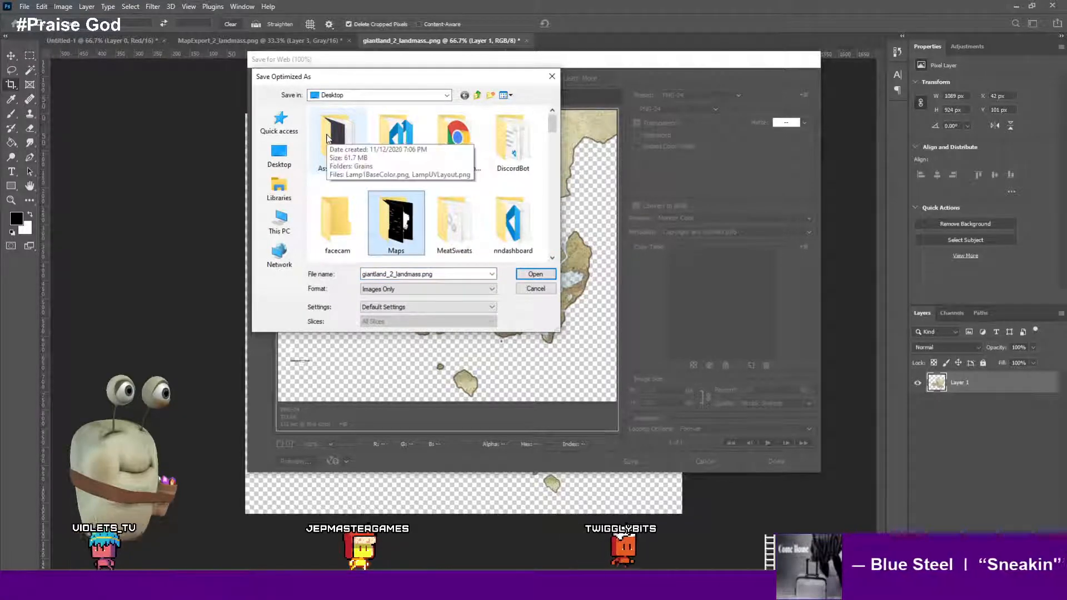
key(Return)
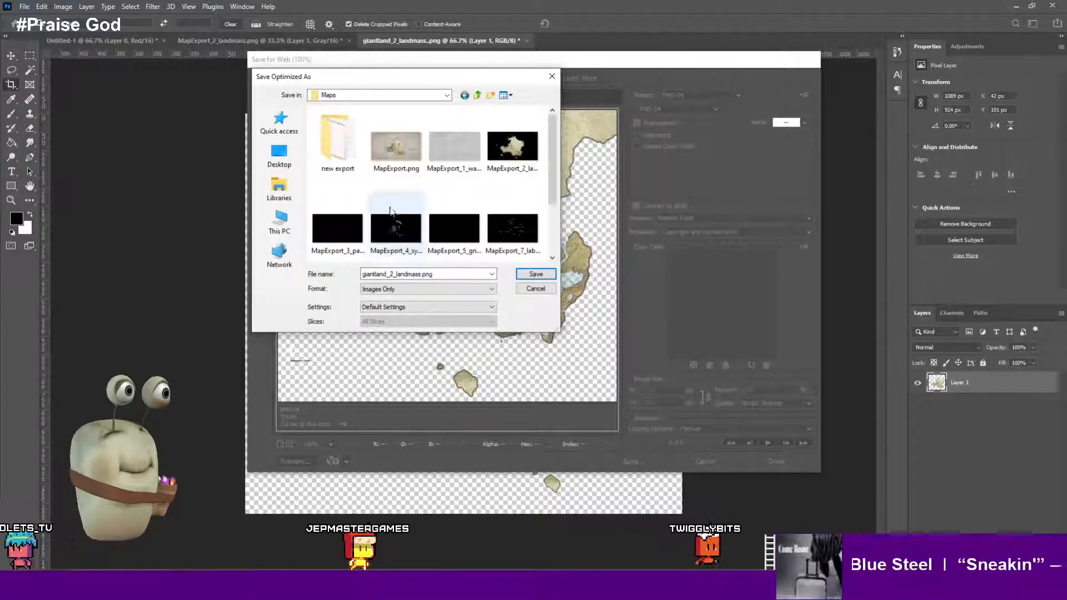
double_click(333, 140)
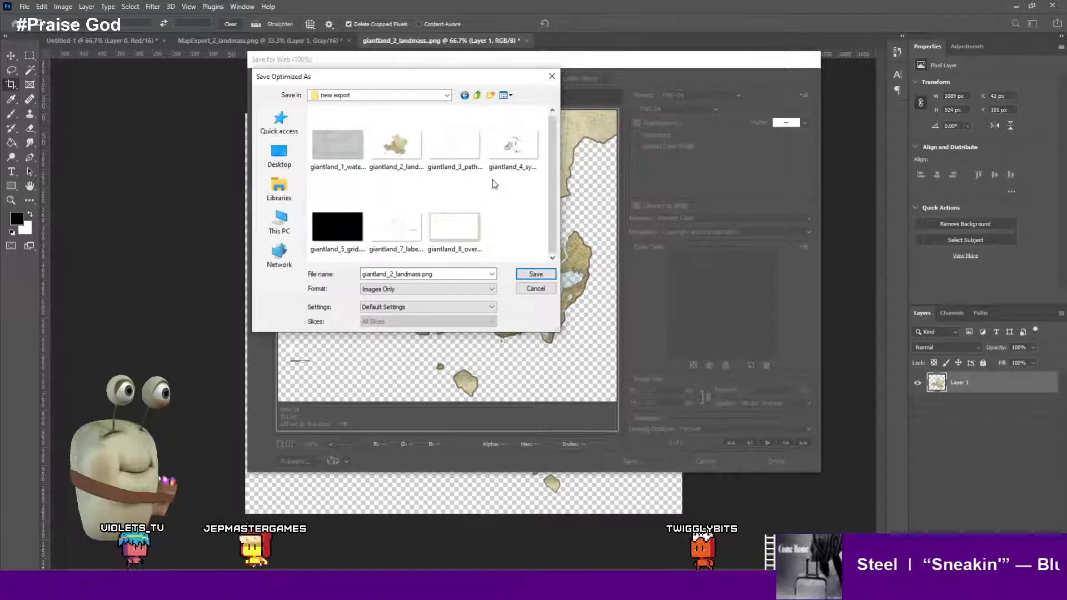
click(438, 273)
click(409, 274)
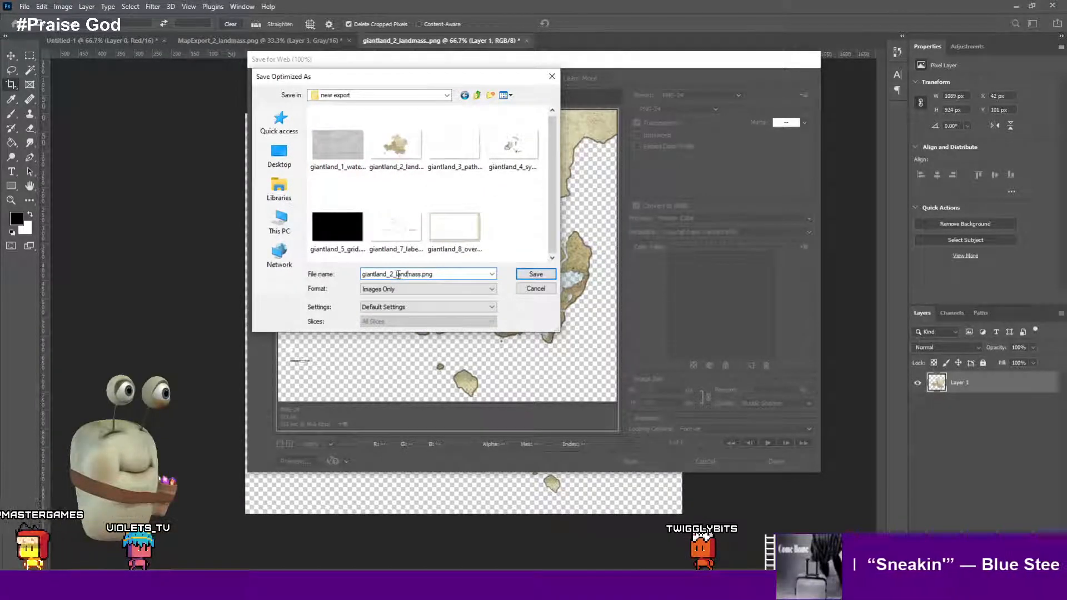
drag(398, 274, 340, 269)
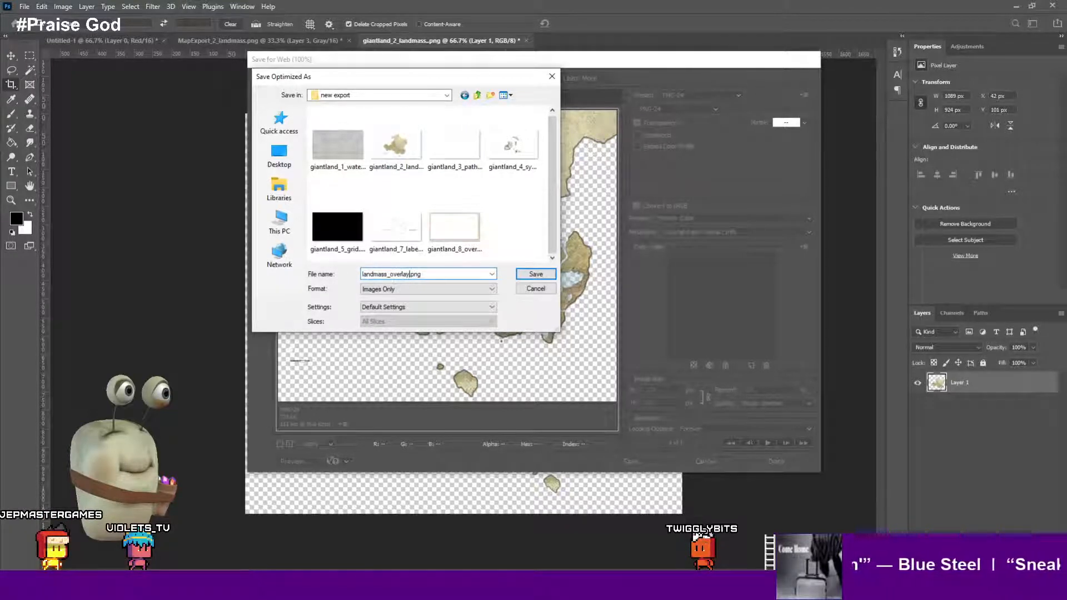
key(Return)
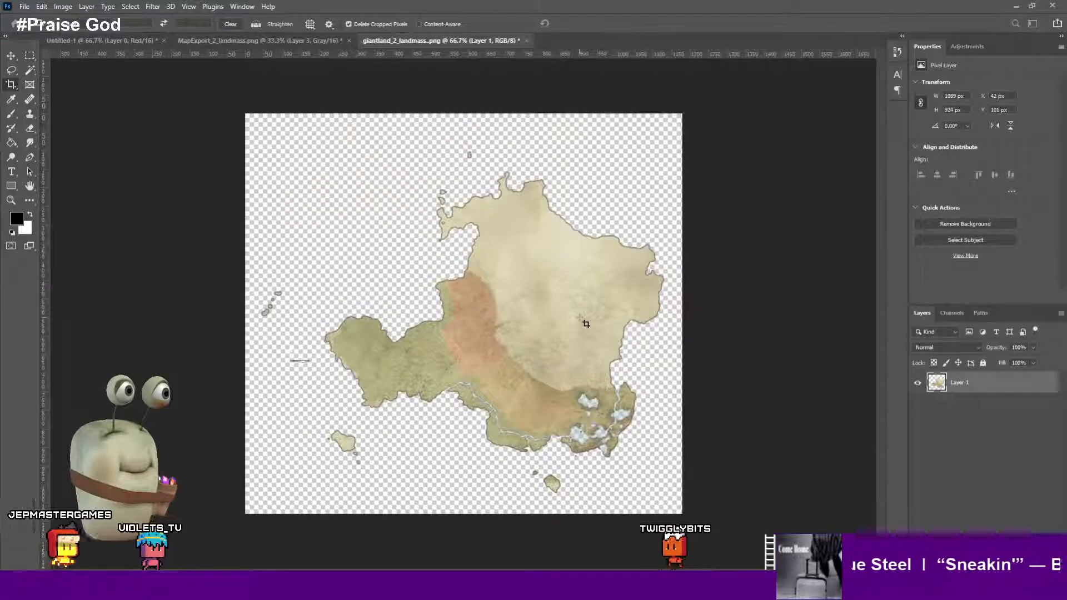
- Leave the crop and switch the image to 16 Bits/Channel
click(586, 324)
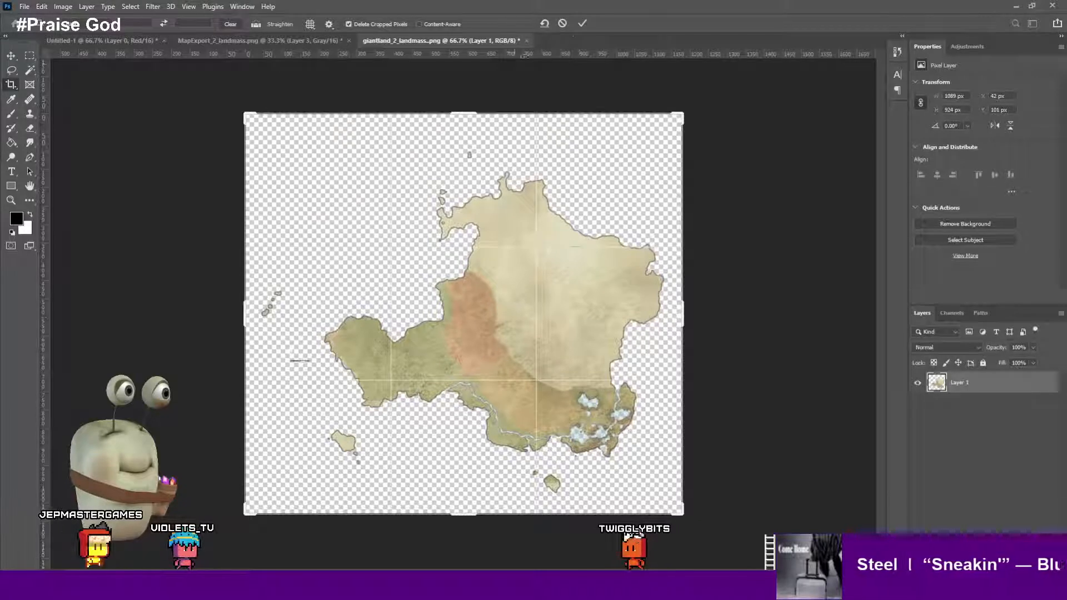
click(563, 24)
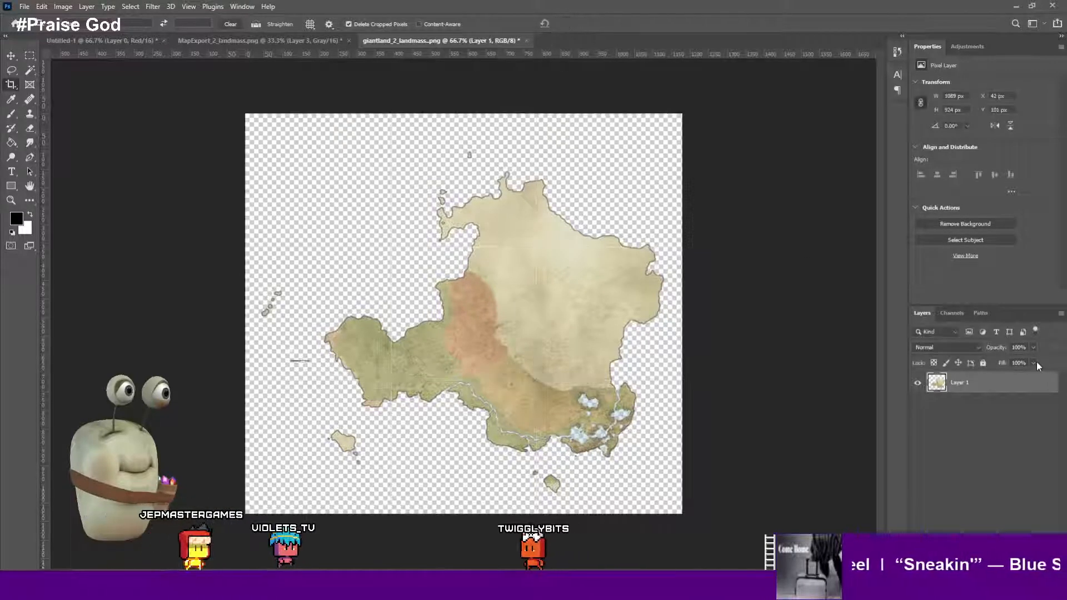
key(v)
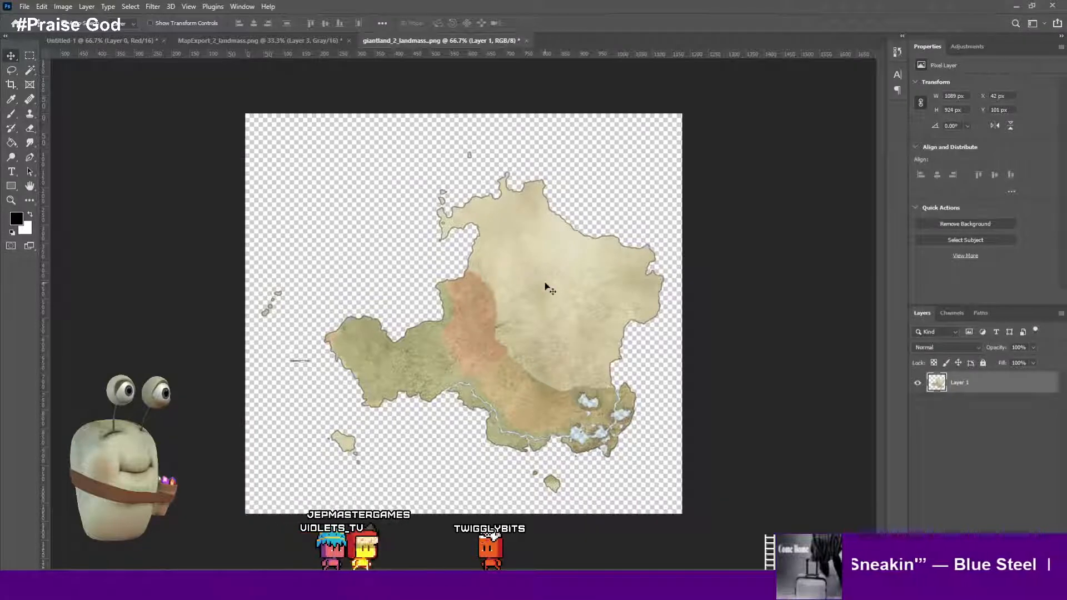
click(124, 7)
mouse_move(86, 7)
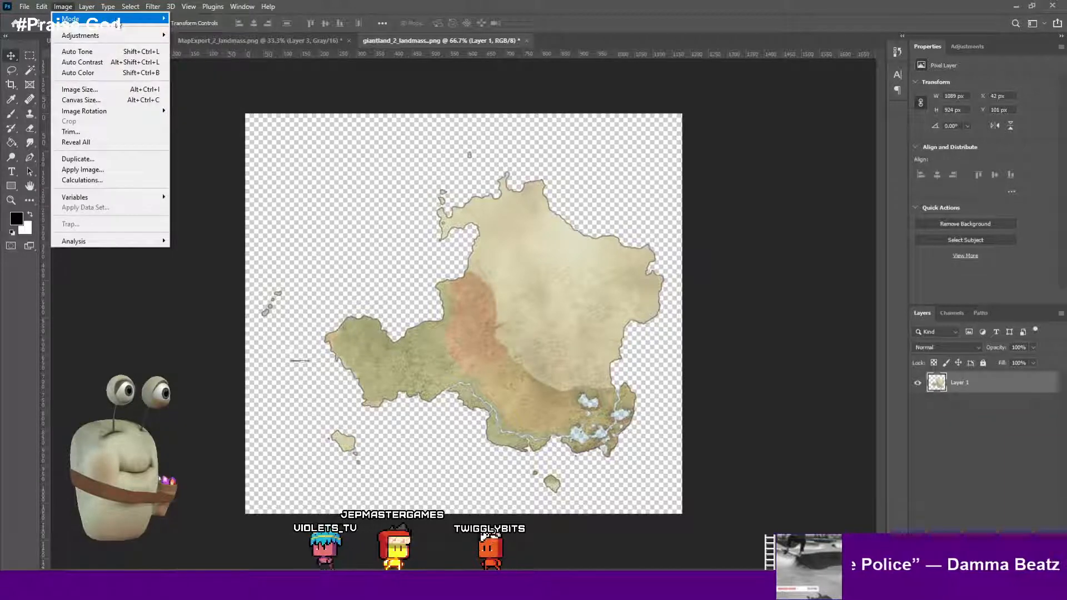
click(111, 7)
click(109, 7)
mouse_move(74, 7)
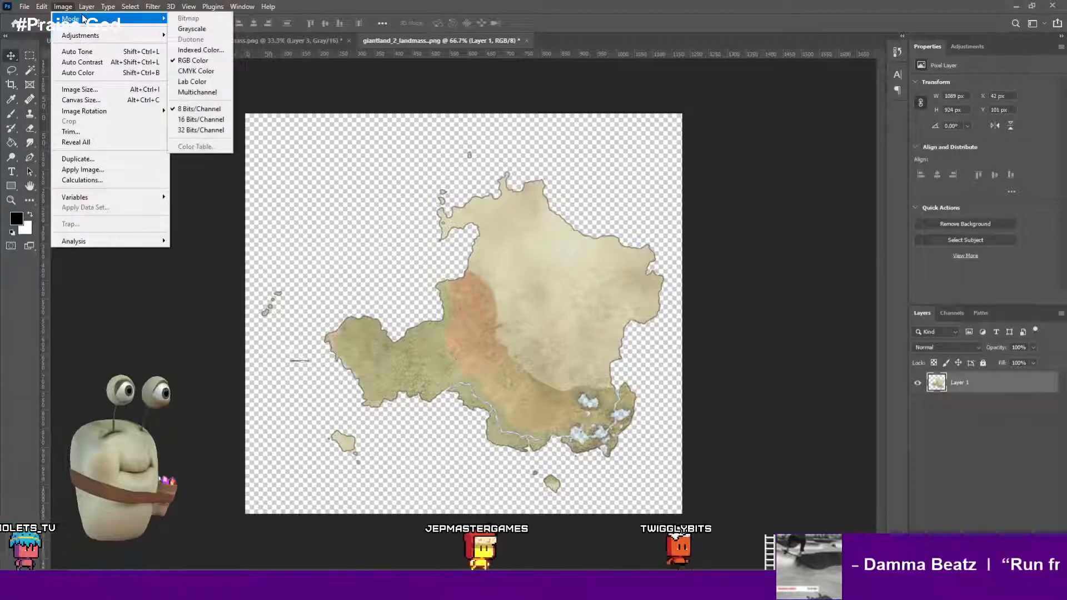
click(191, 119)
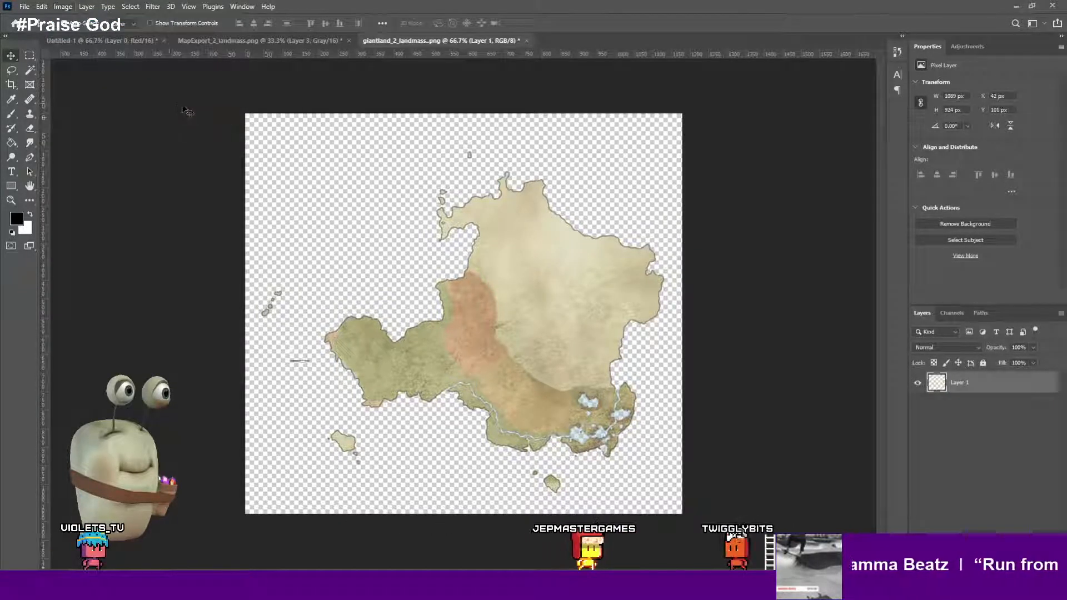
- Convert the image to Grayscale mode, discarding its color information
click(41, 7)
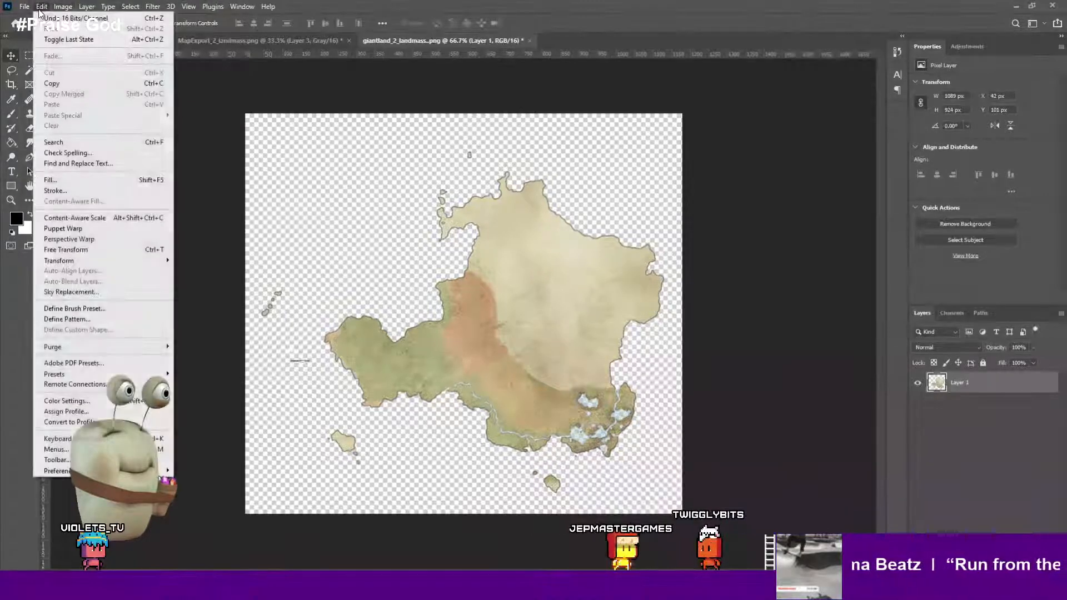
mouse_move(68, 8)
mouse_move(111, 21)
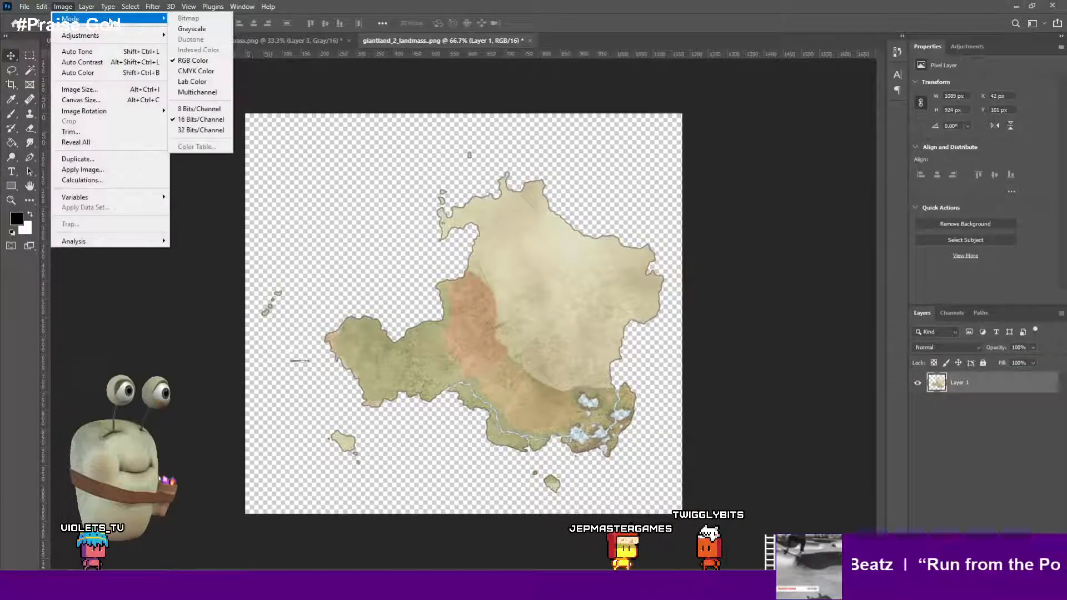
click(188, 31)
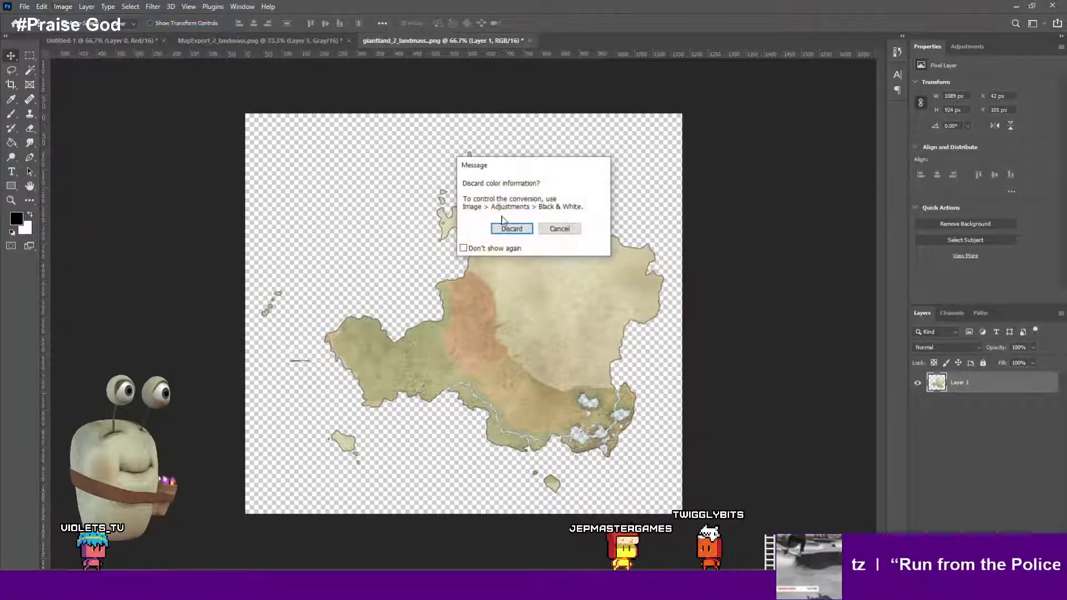
click(506, 230)
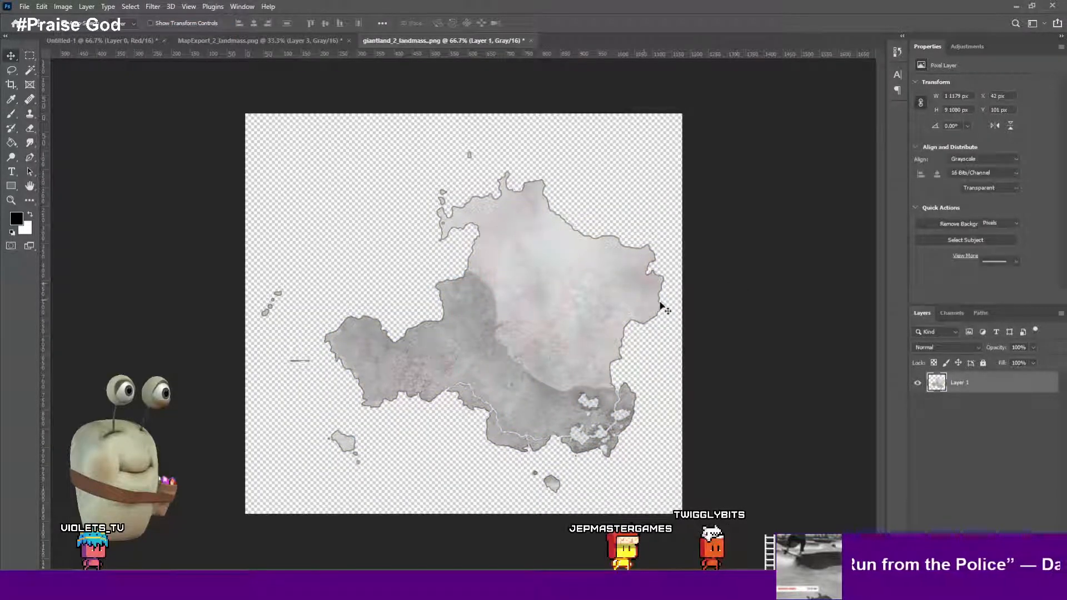
- Invert the landmass layer's tones, then undo the inversion
key(alt+i)
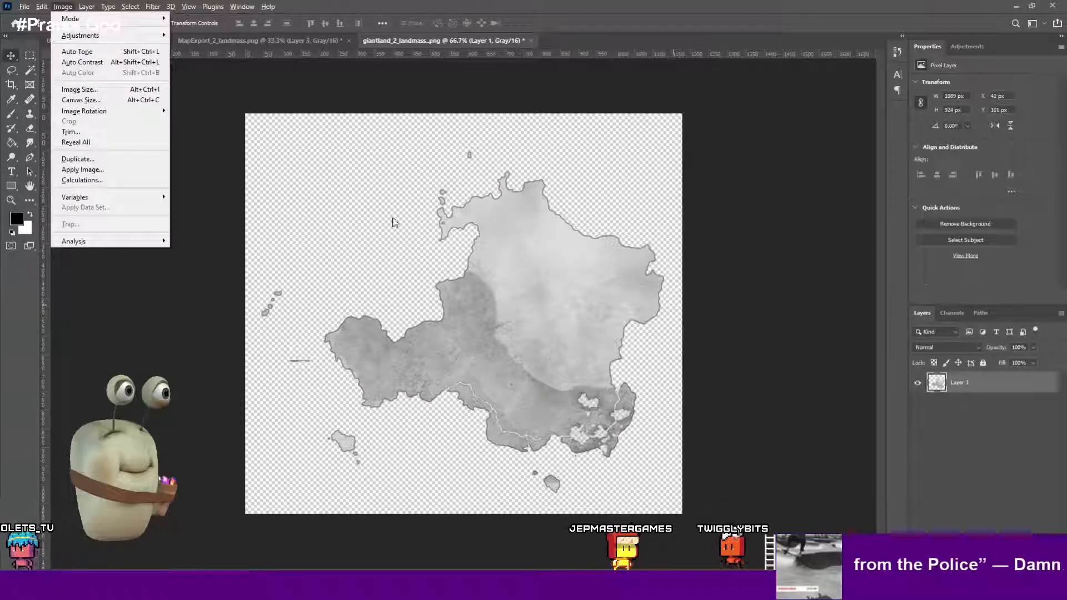
key(Escape)
click(750, 274)
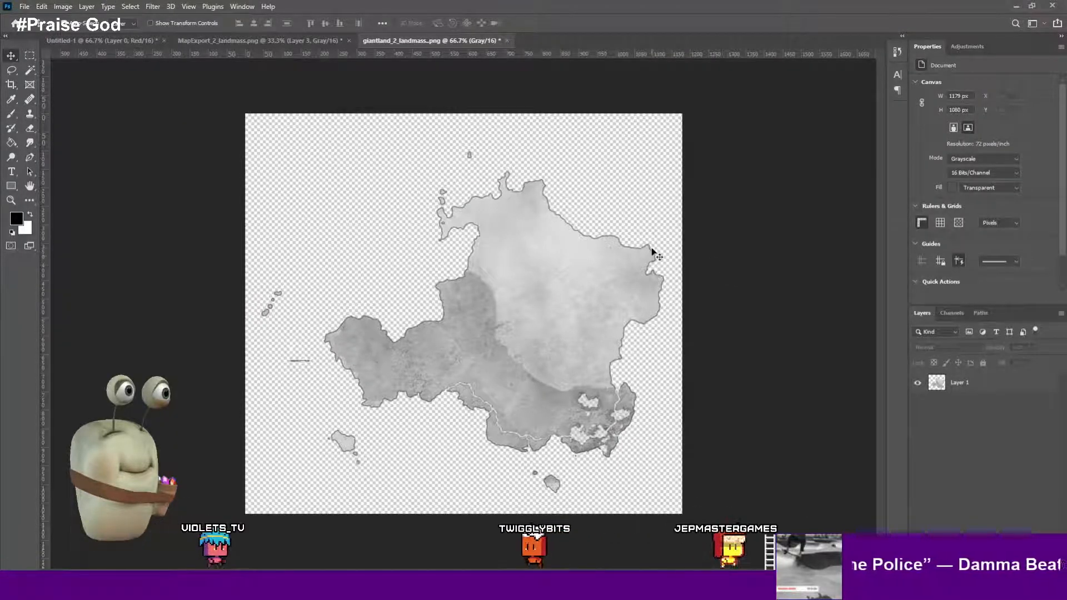
click(626, 267)
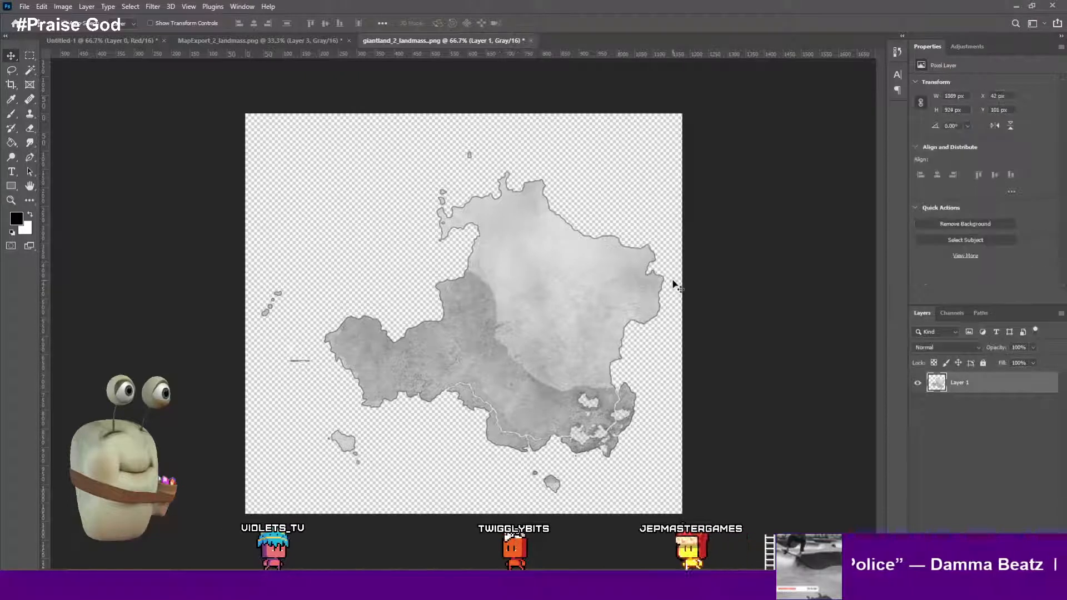
key(ctrl+i)
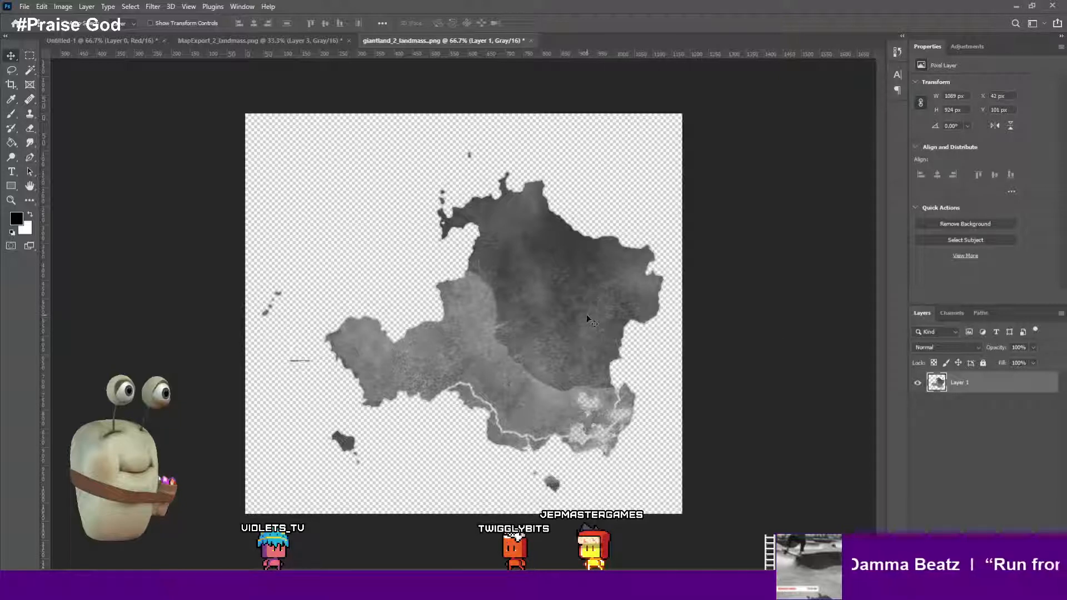
key(ctrl+z)
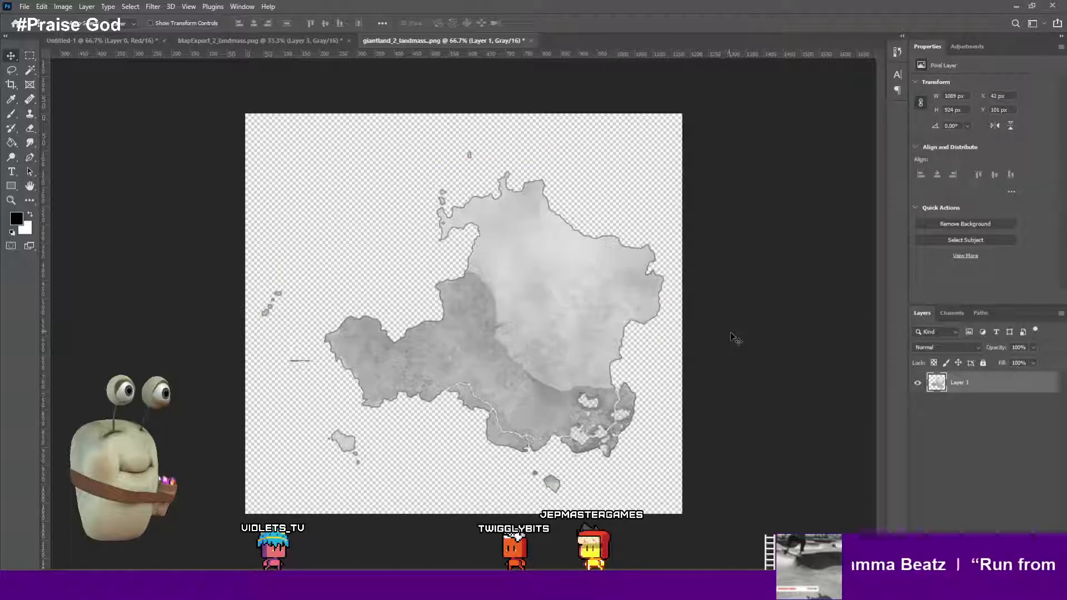
click(619, 324)
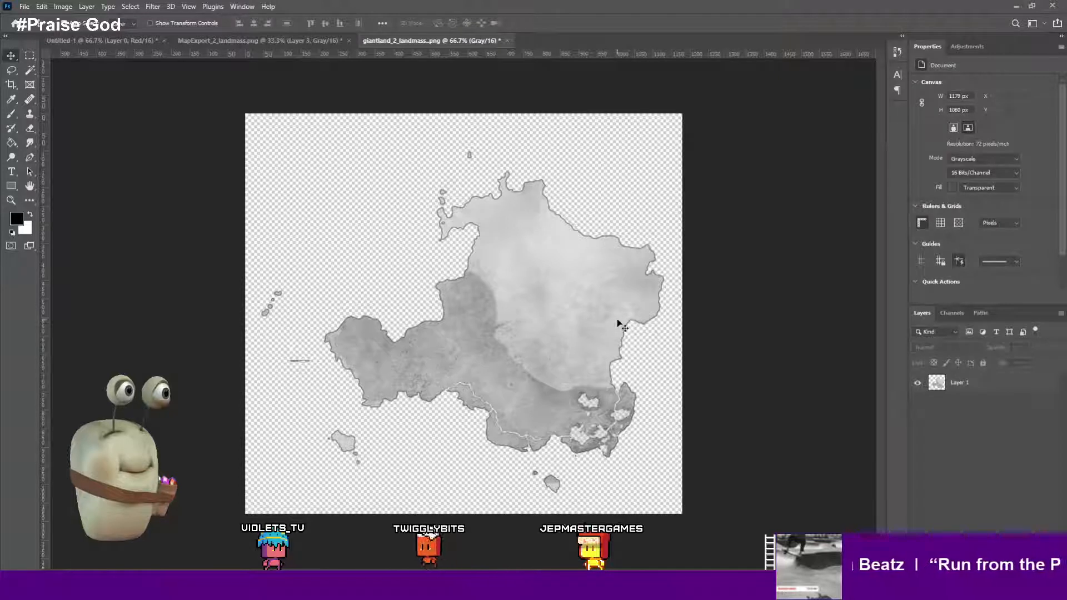
click(644, 294)
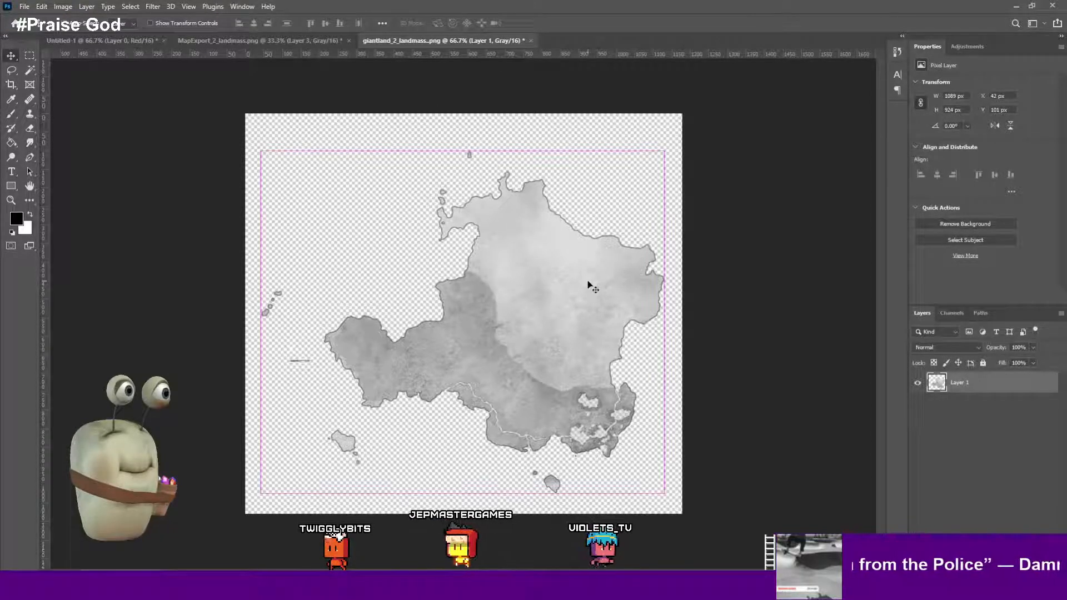
key(ctrl+l)
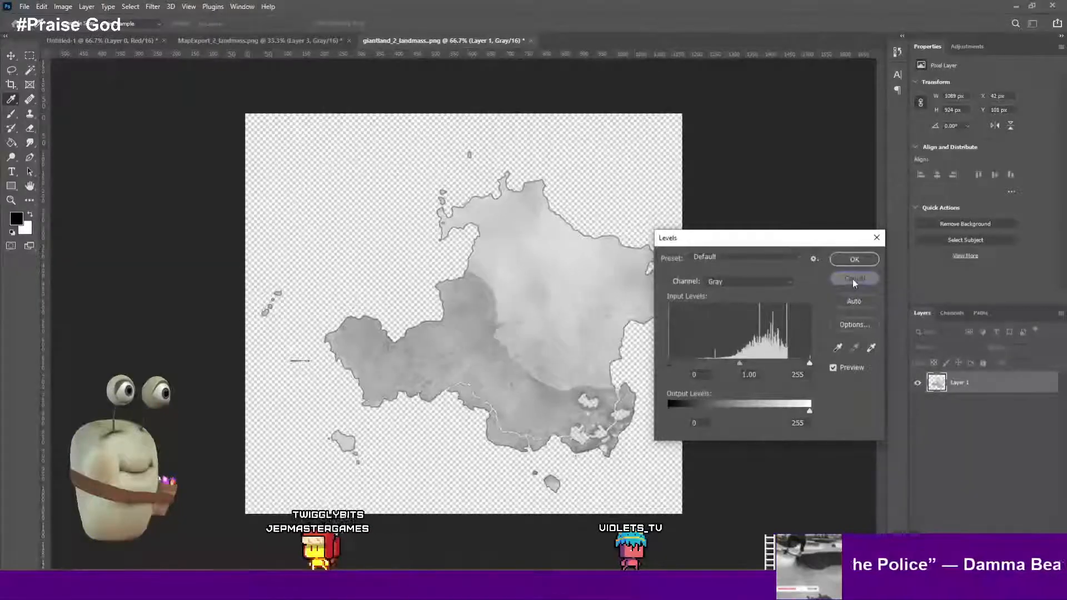
click(854, 279)
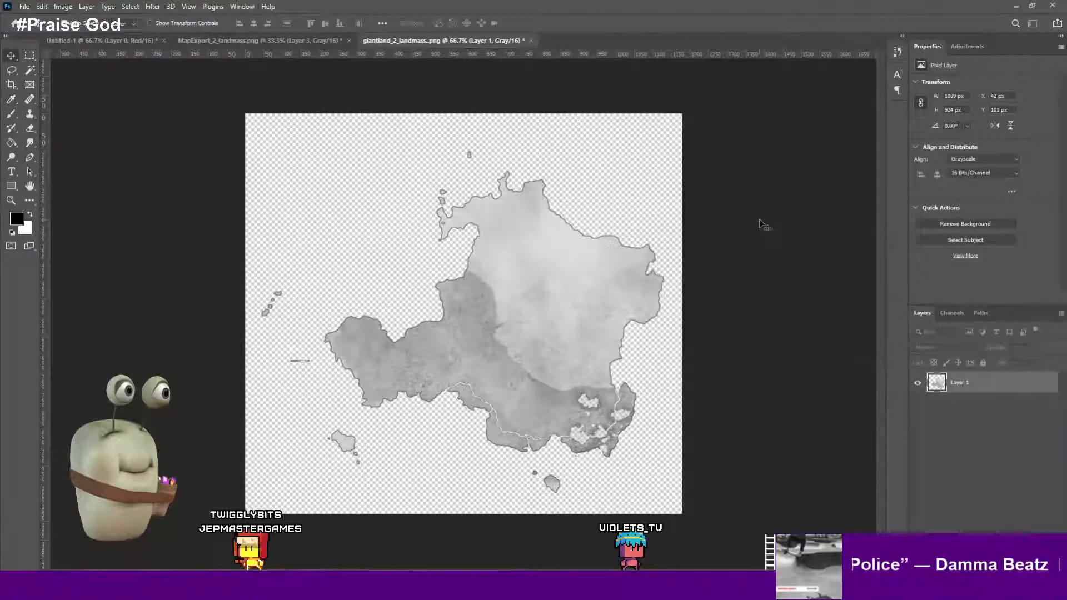
click(764, 225)
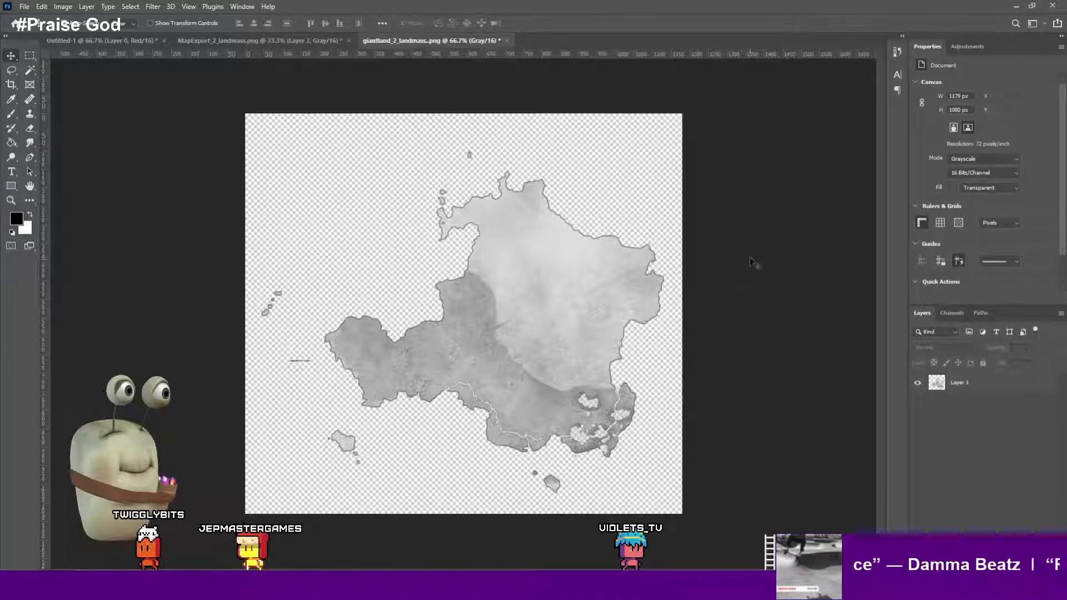
click(628, 278)
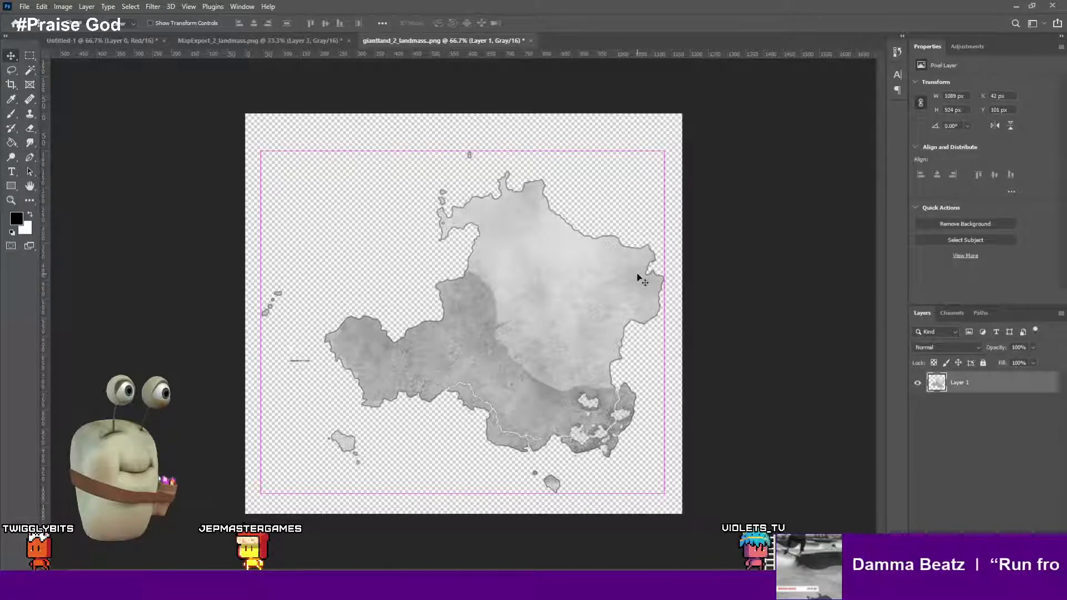
key(u)
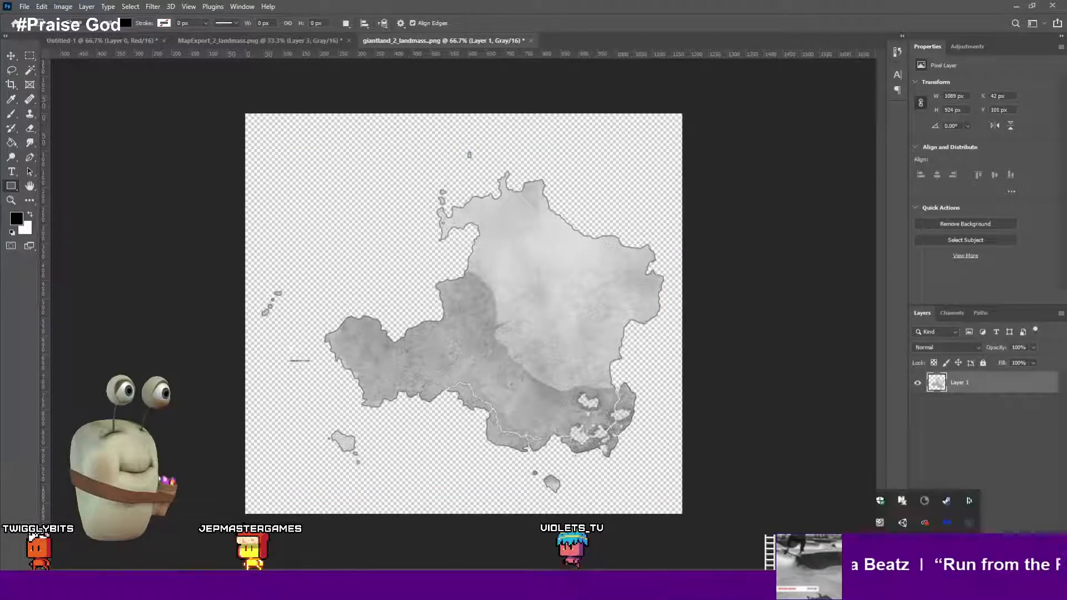
click(793, 410)
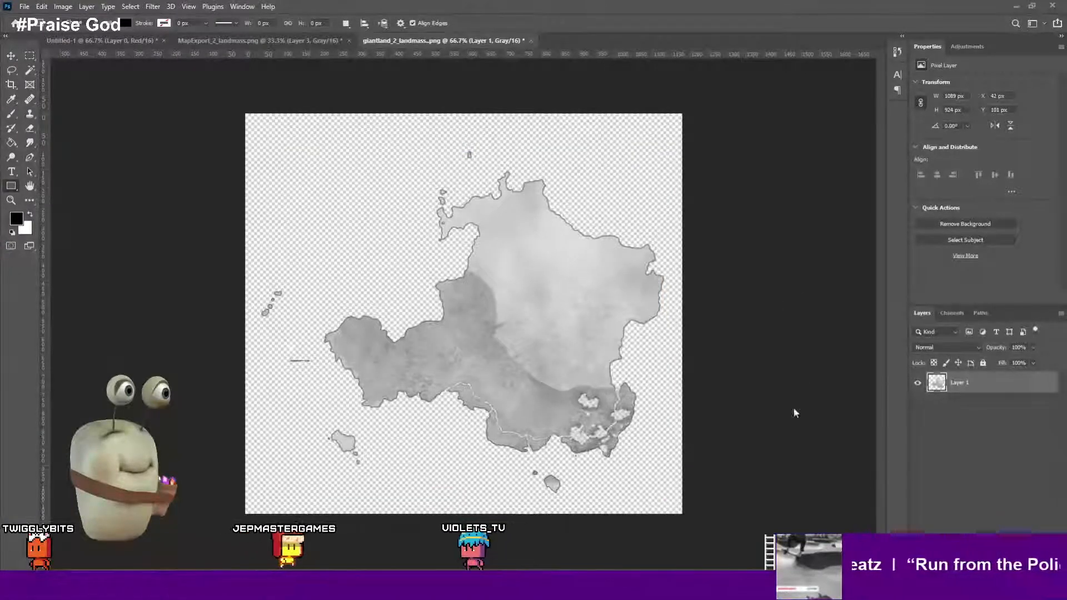
click(474, 307)
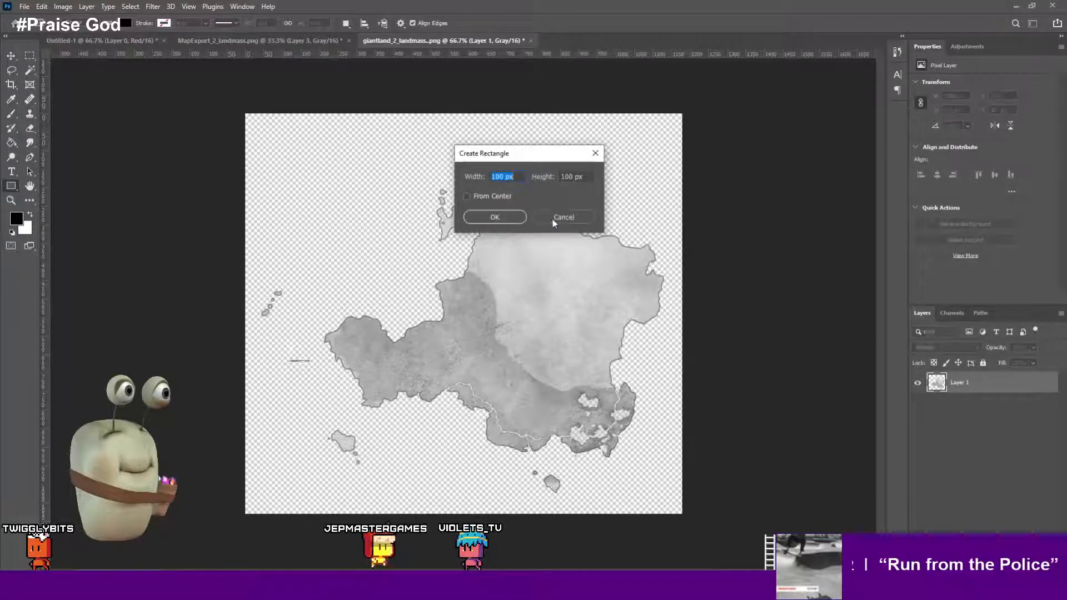
click(553, 219)
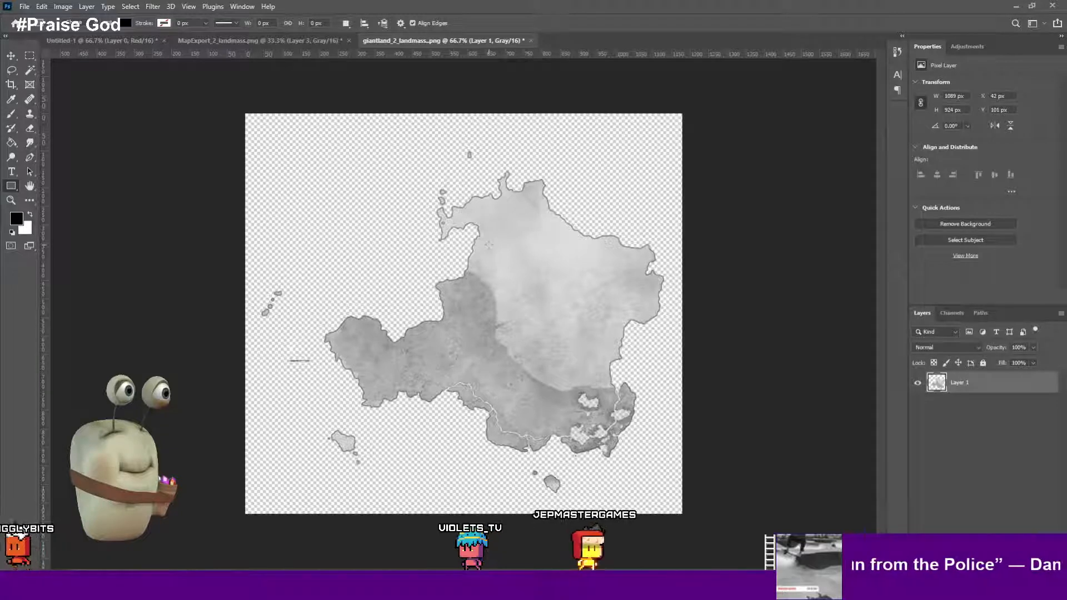
click(13, 55)
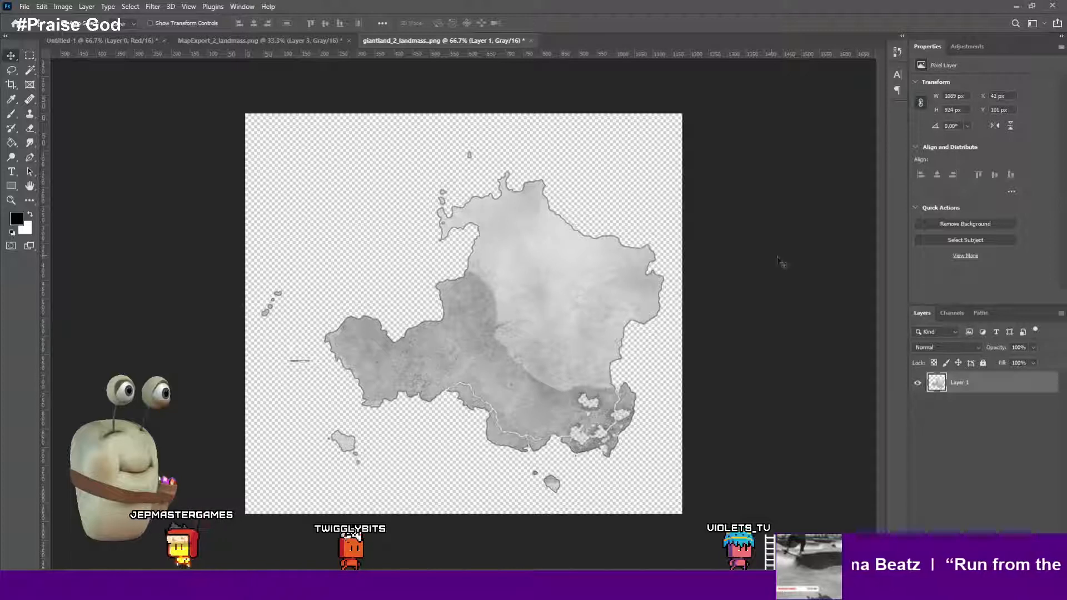
click(240, 7)
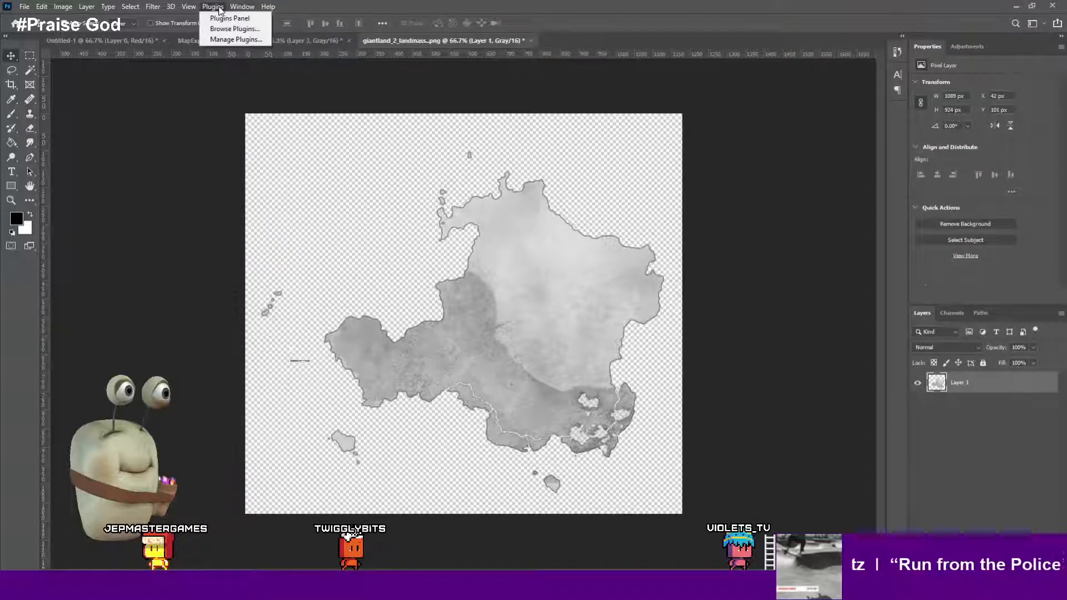
mouse_move(131, 6)
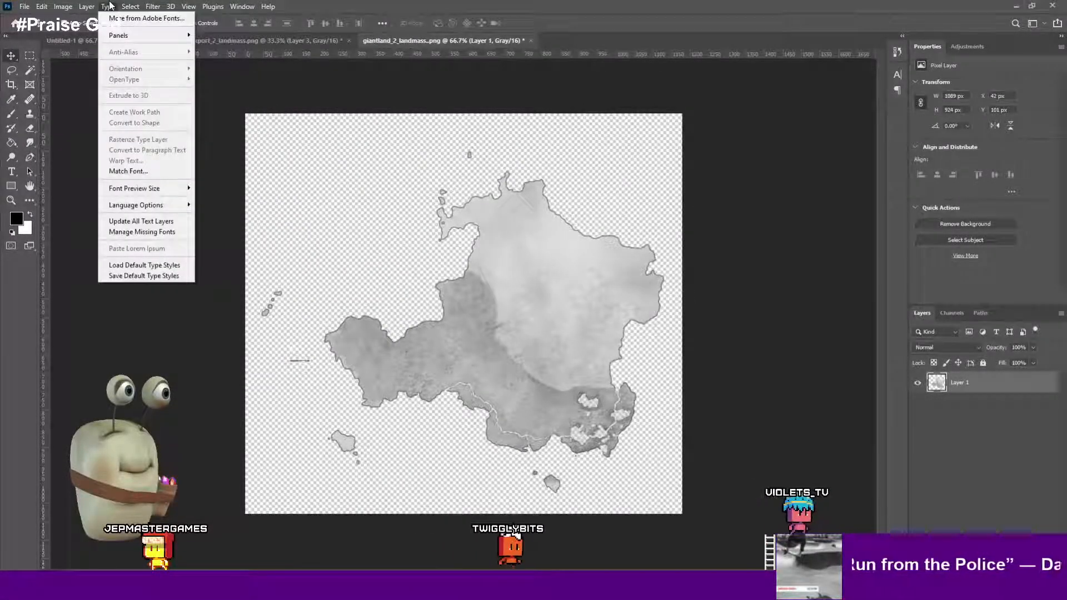
click(72, 6)
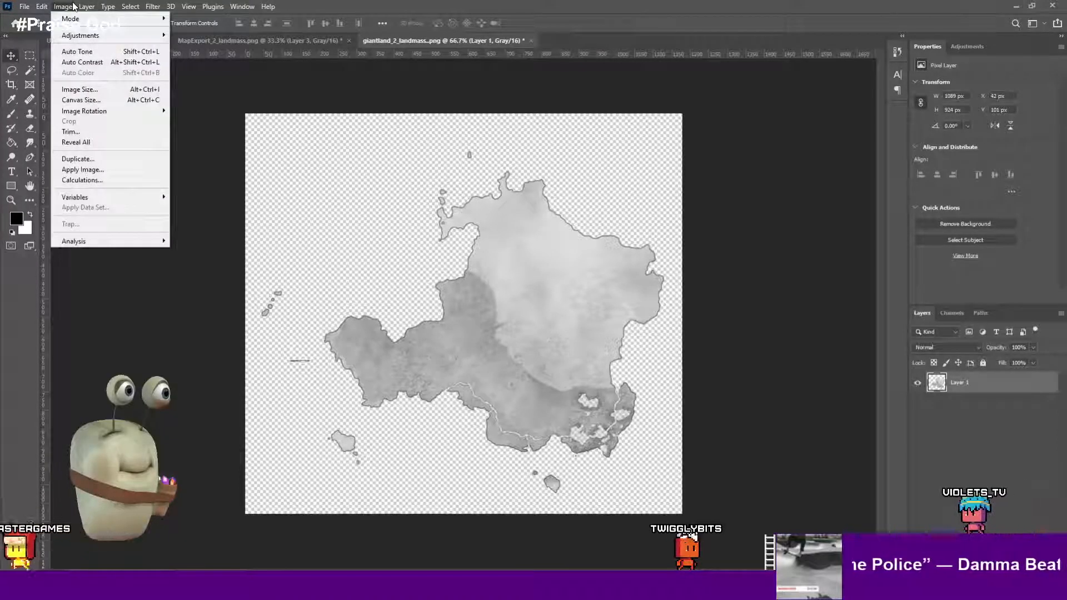
mouse_move(72, 35)
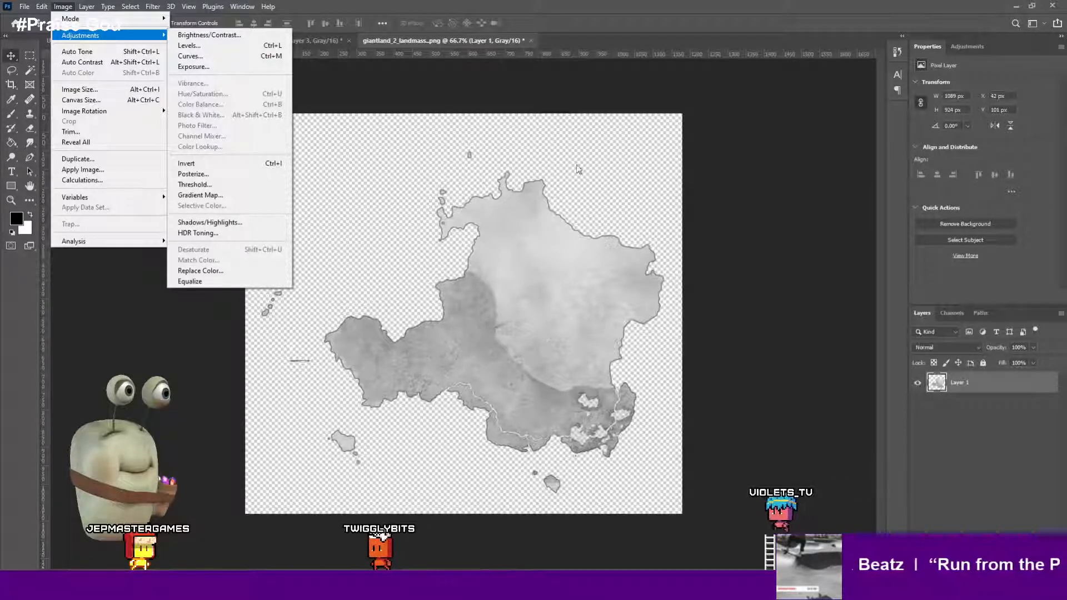
click(685, 203)
click(712, 189)
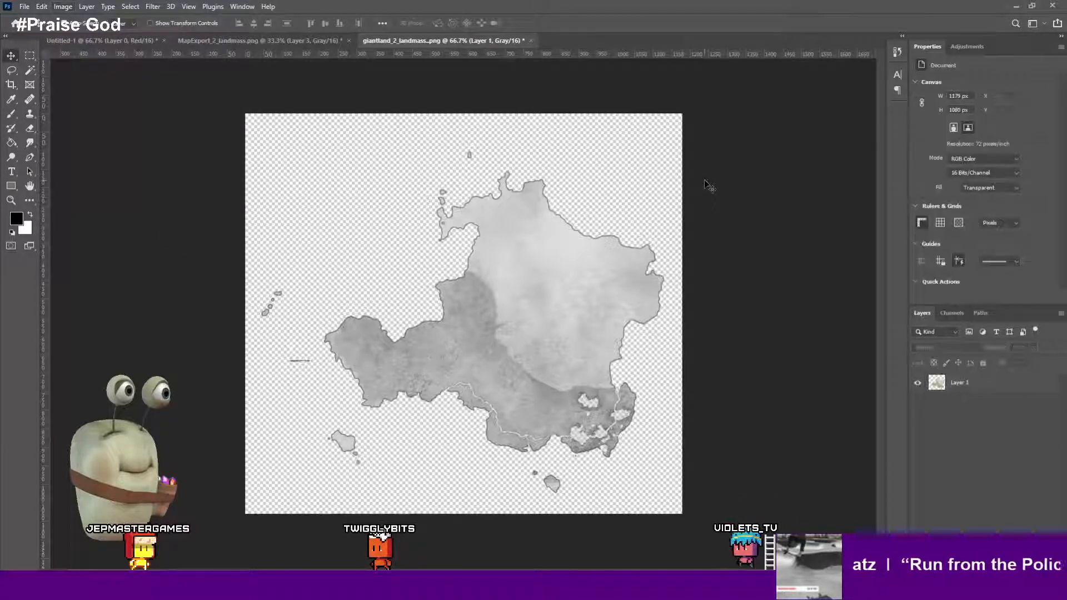
- Undo the grayscale conversion to restore the landmass layer's colors
key(ctrl+z)
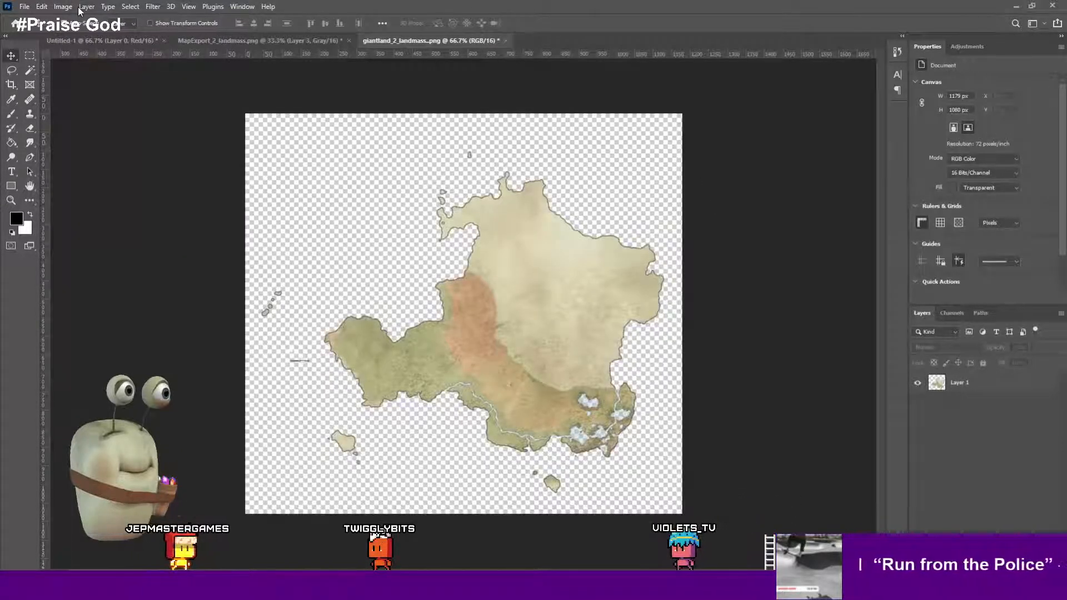
click(84, 7)
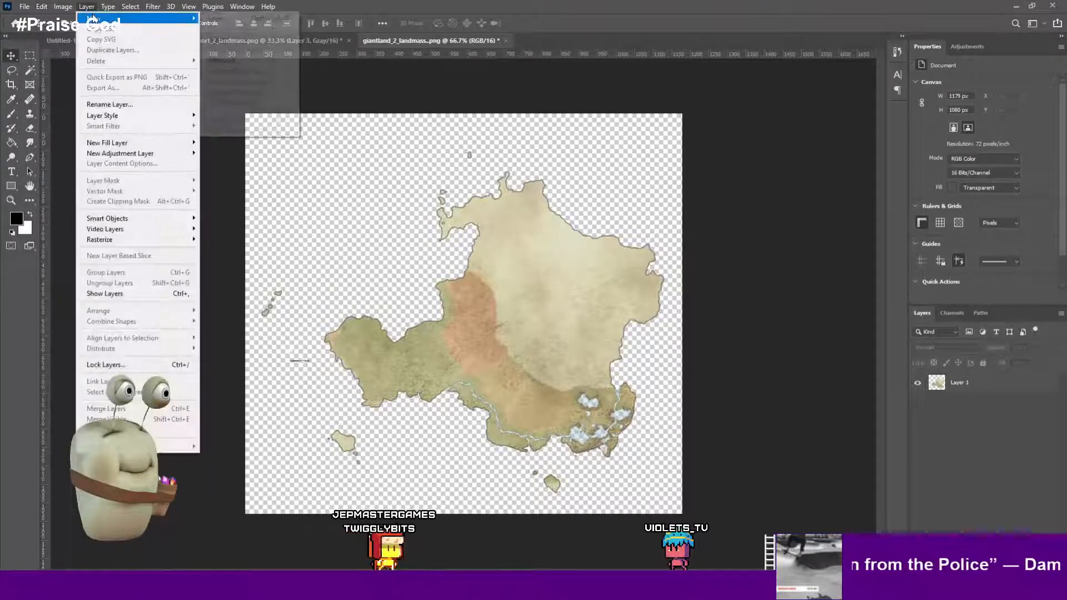
click(477, 263)
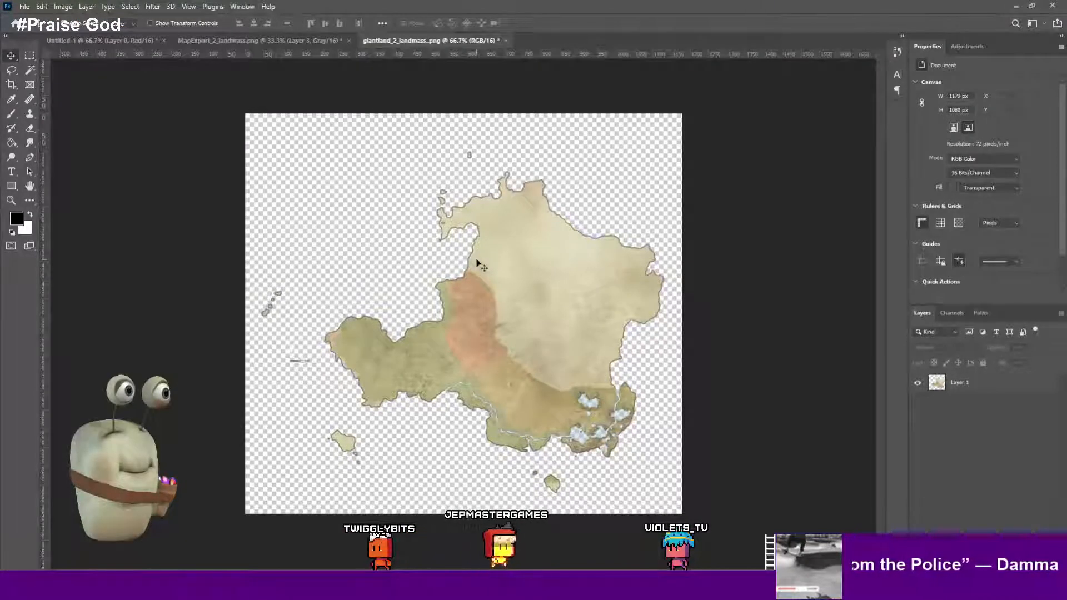
click(571, 250)
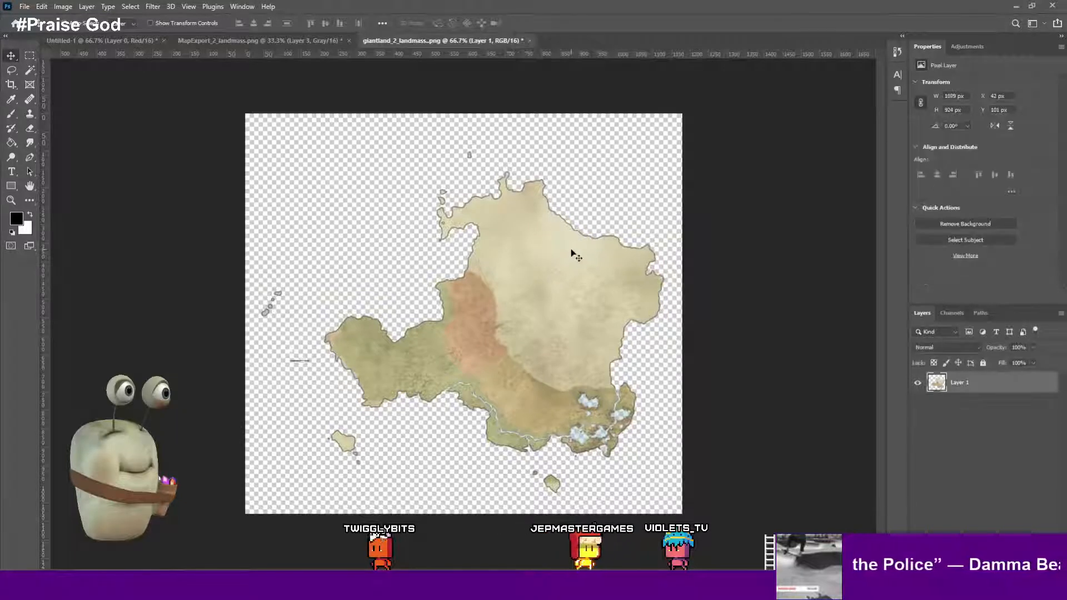
- Darken the landmass layer to solid black with Hue/Saturation, setting Lightness to -100
key(ctrl+u)
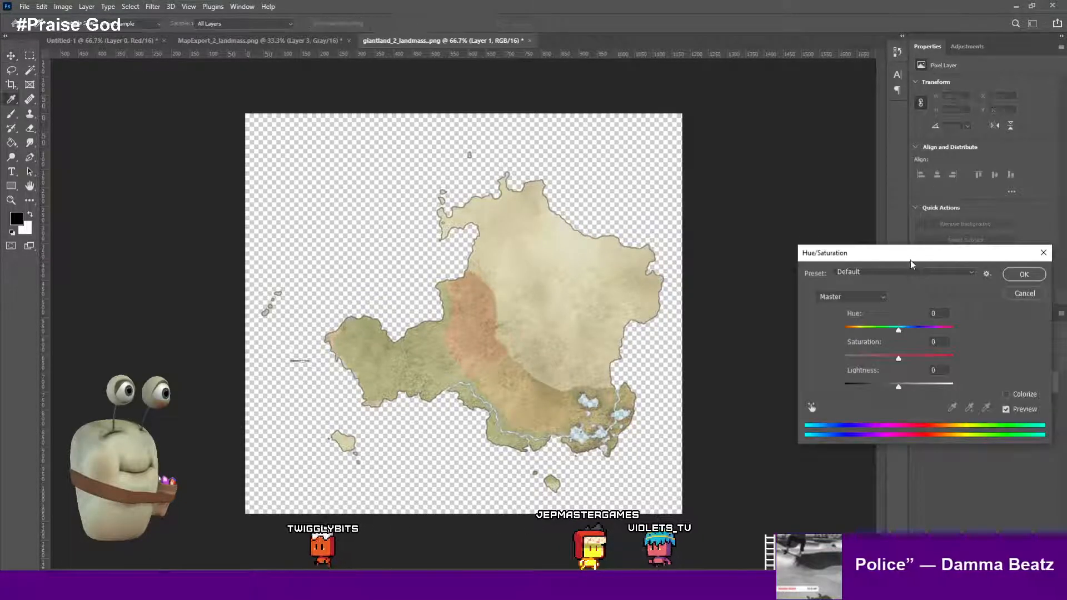
drag(911, 254, 685, 246)
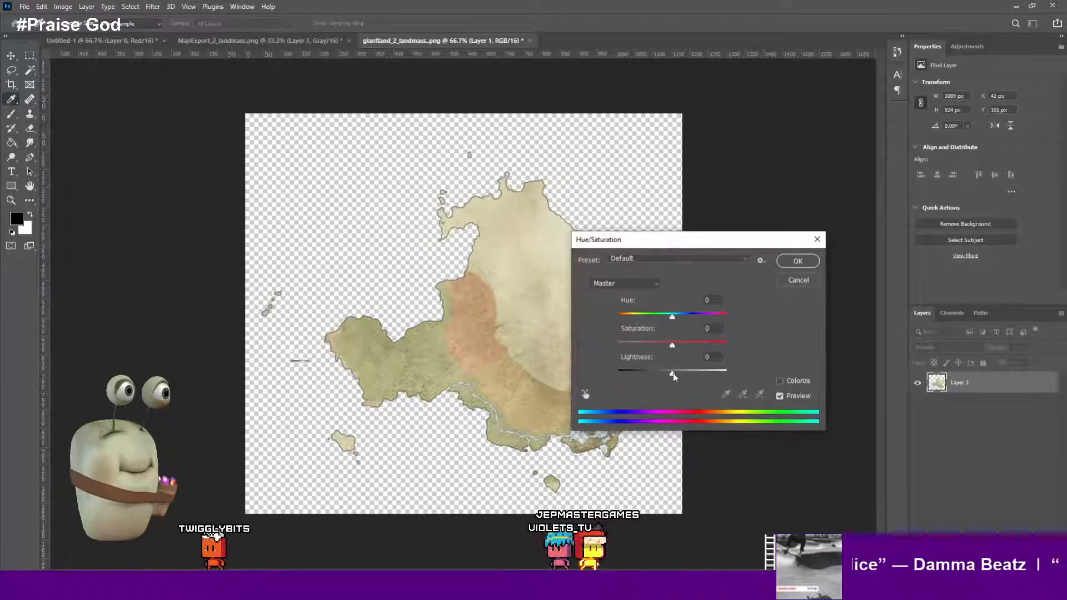
drag(673, 373, 617, 372)
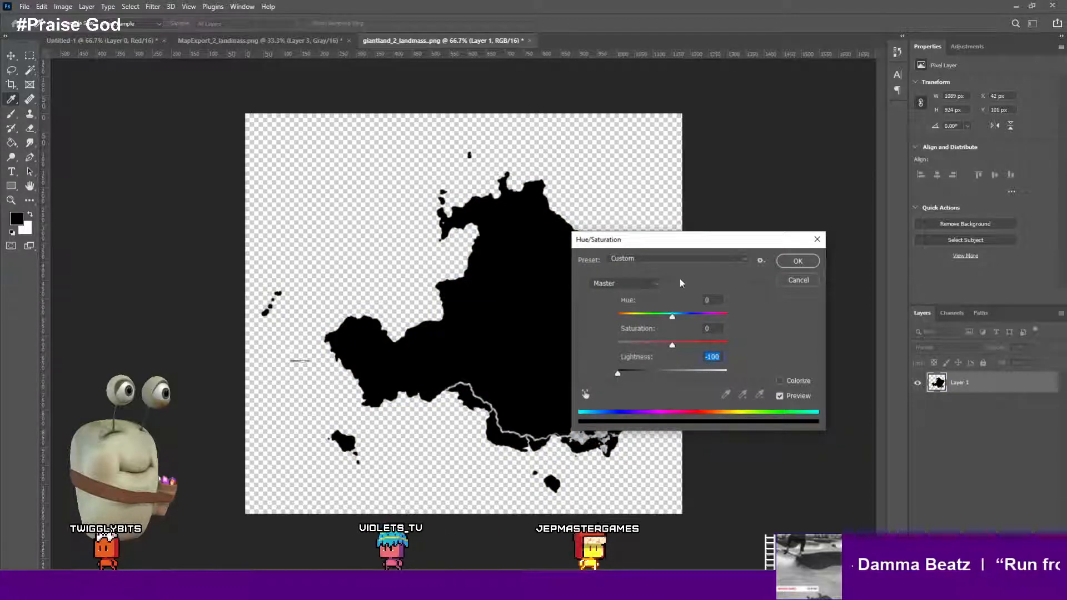
drag(697, 246, 918, 224)
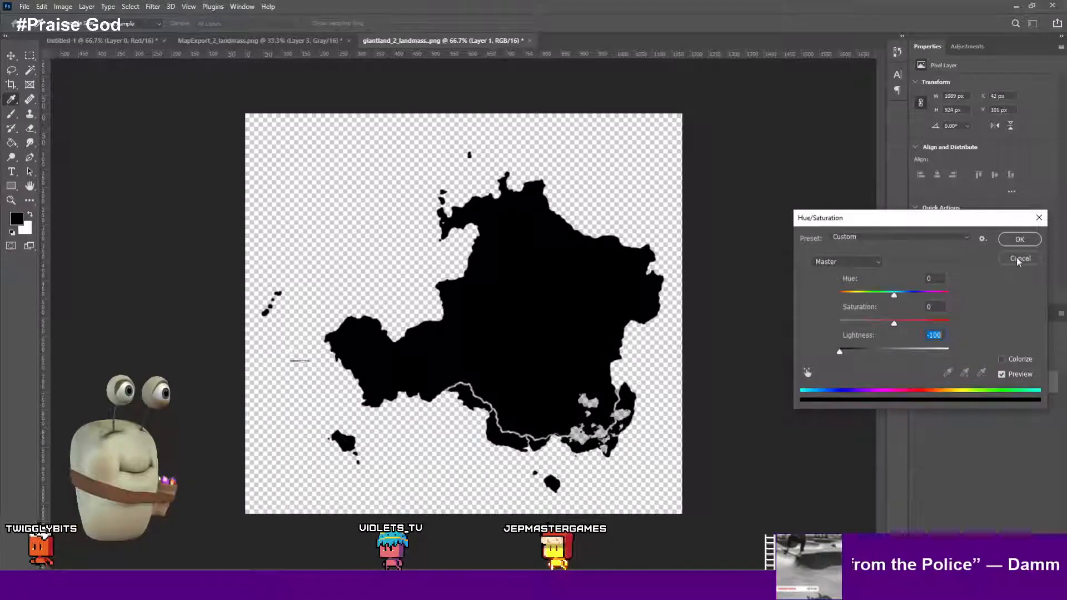
click(1030, 241)
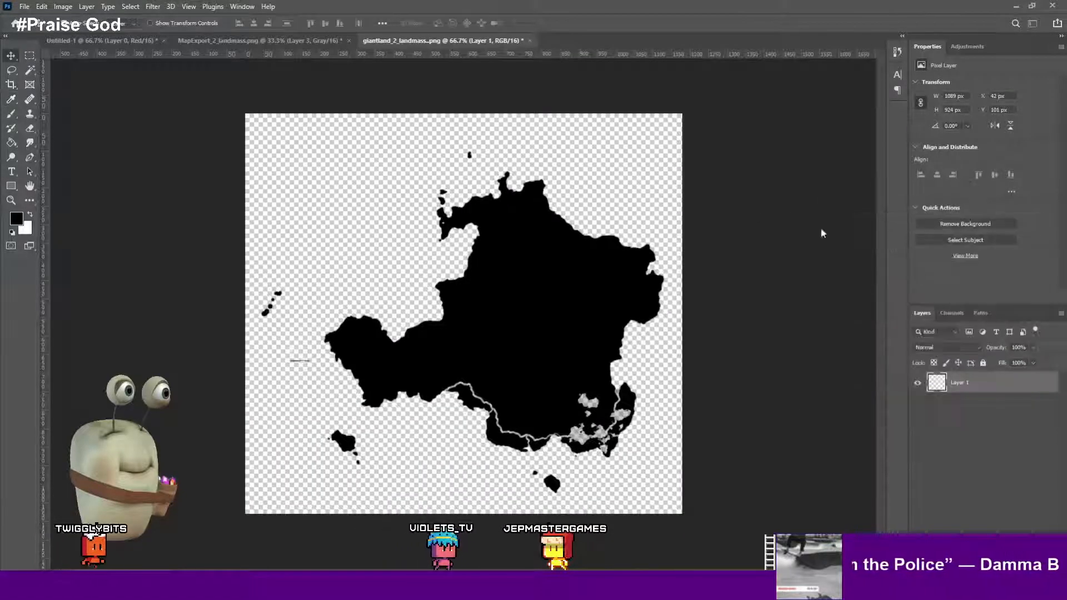
key(v)
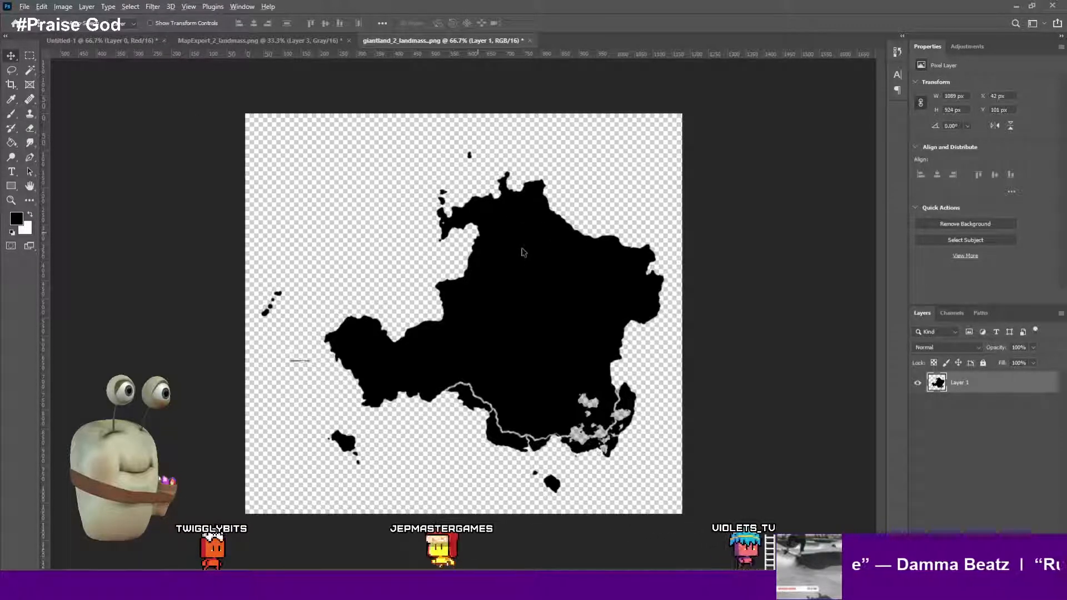
key(ctrl+alt+shift+s)
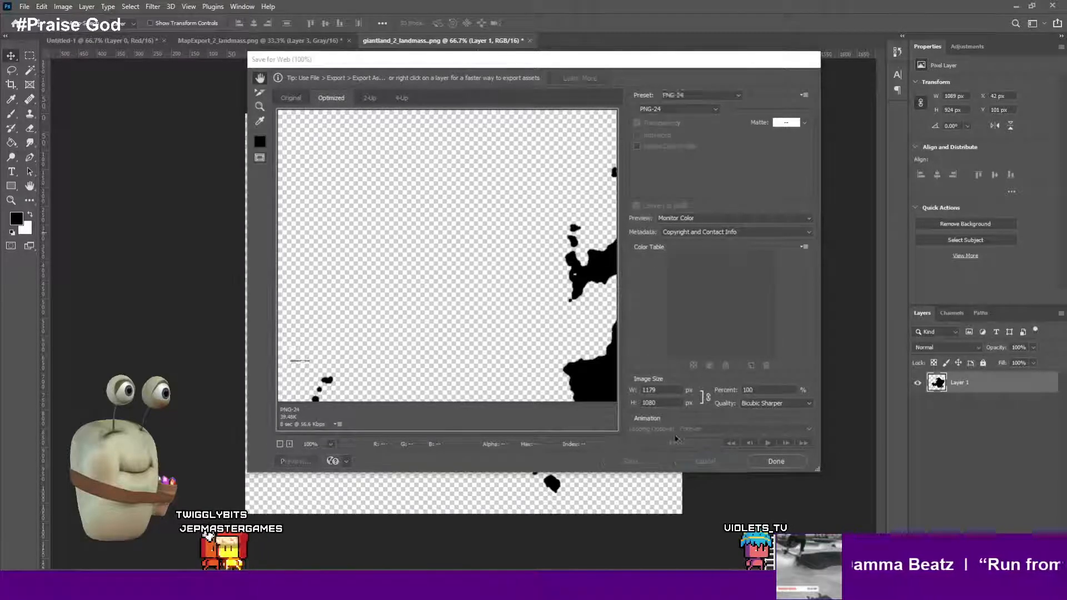
key(Escape)
- Convert the image to Grayscale mode, discarding its color information
click(83, 7)
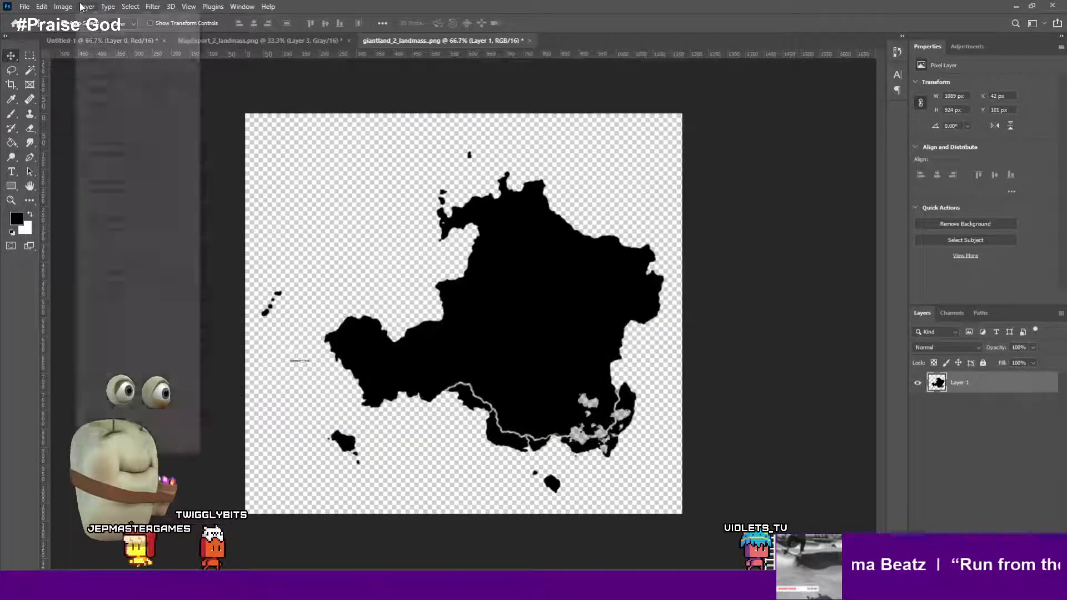
click(62, 7)
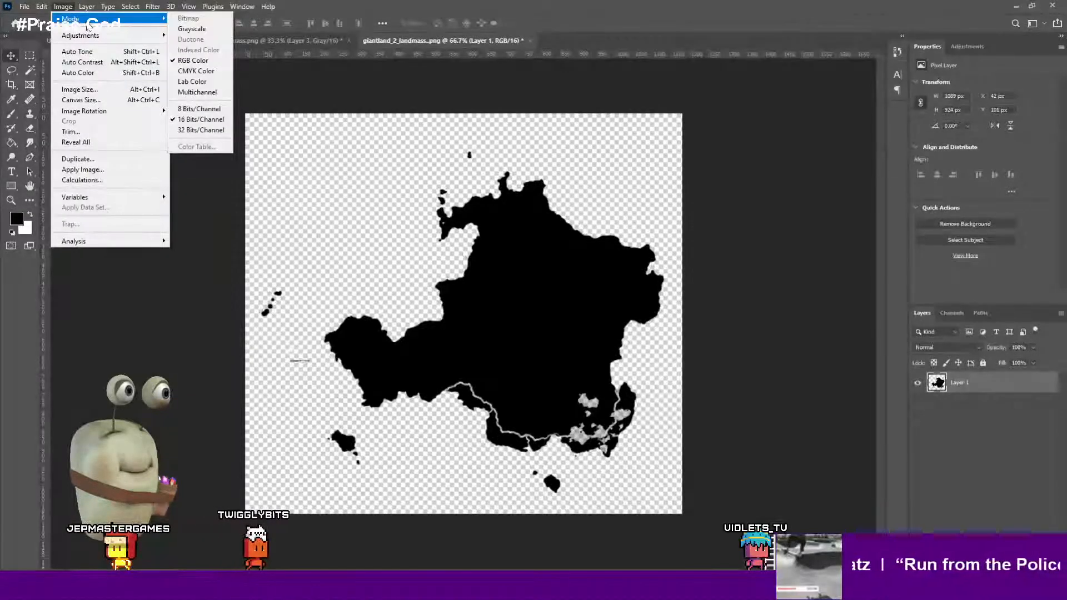
click(191, 29)
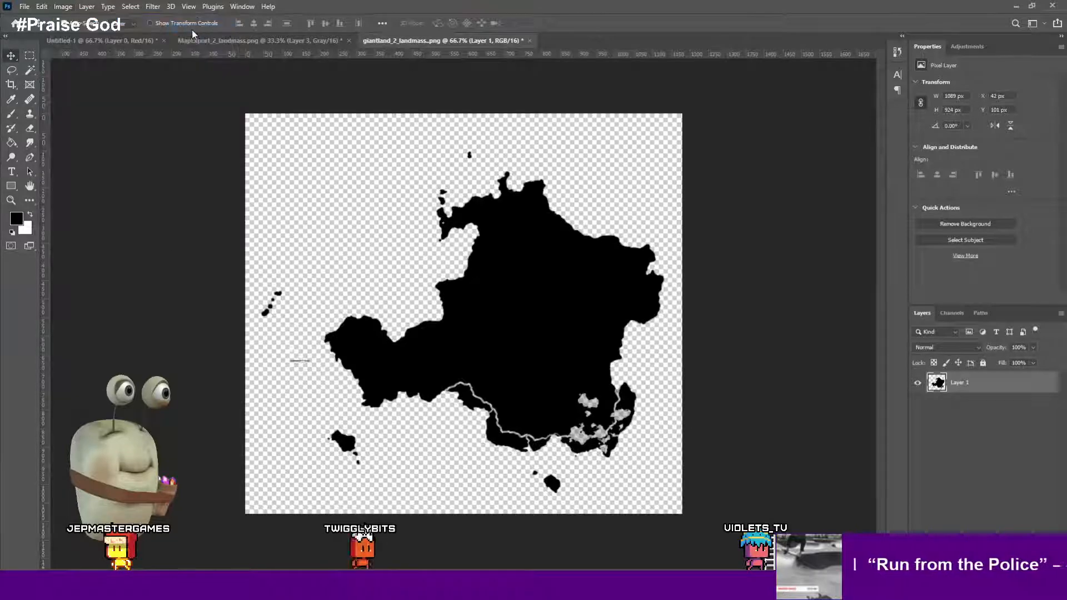
click(512, 229)
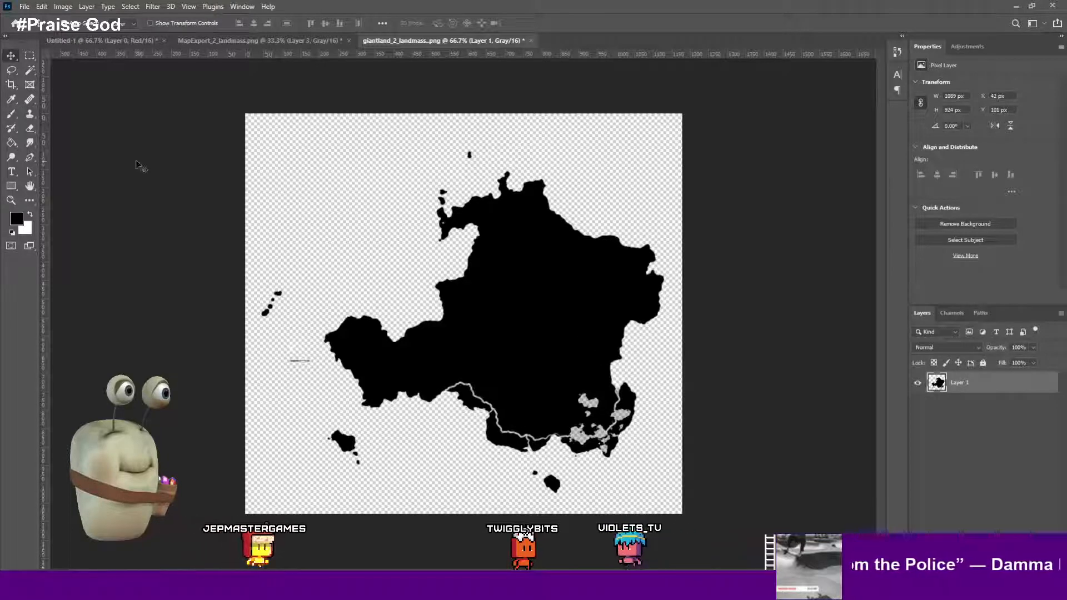
click(63, 6)
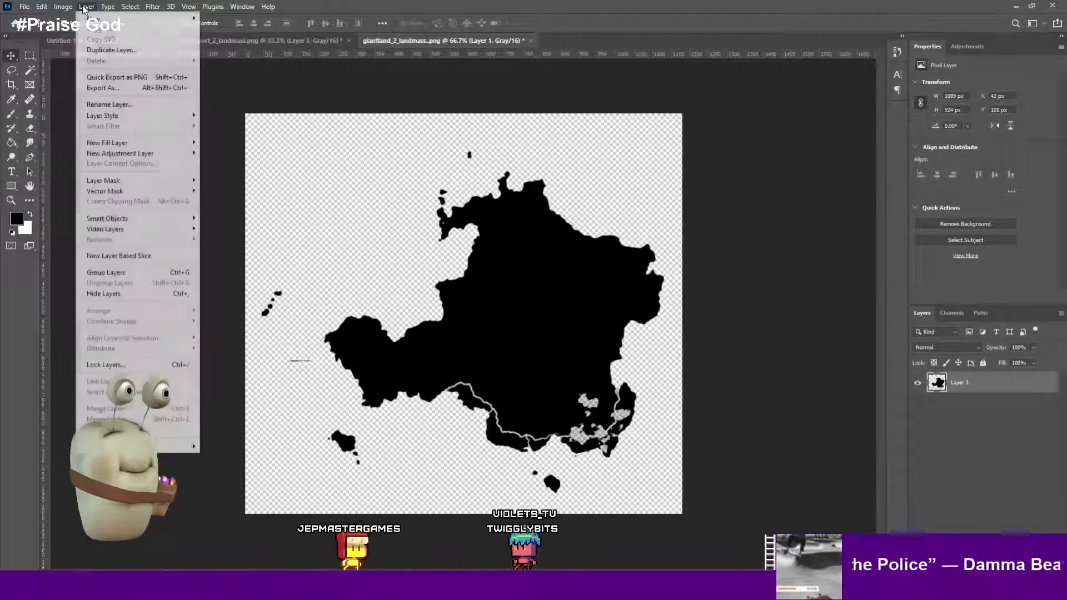
mouse_move(77, 18)
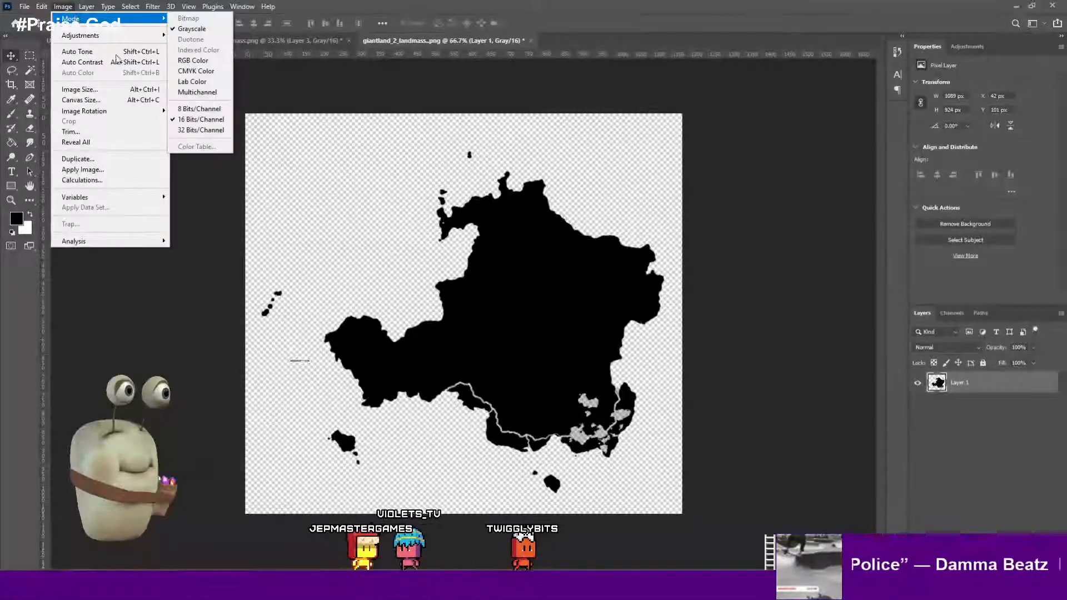
click(162, 291)
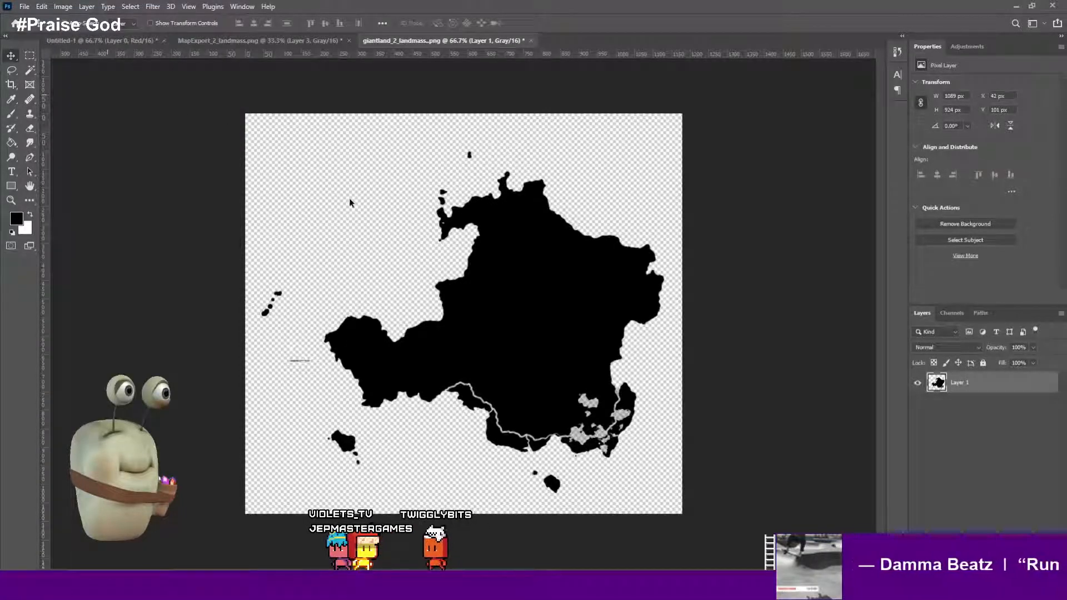
- Save the image for web as a PNG-24 named landmass.png in the new export folder
key(ctrl+alt+shift+s)
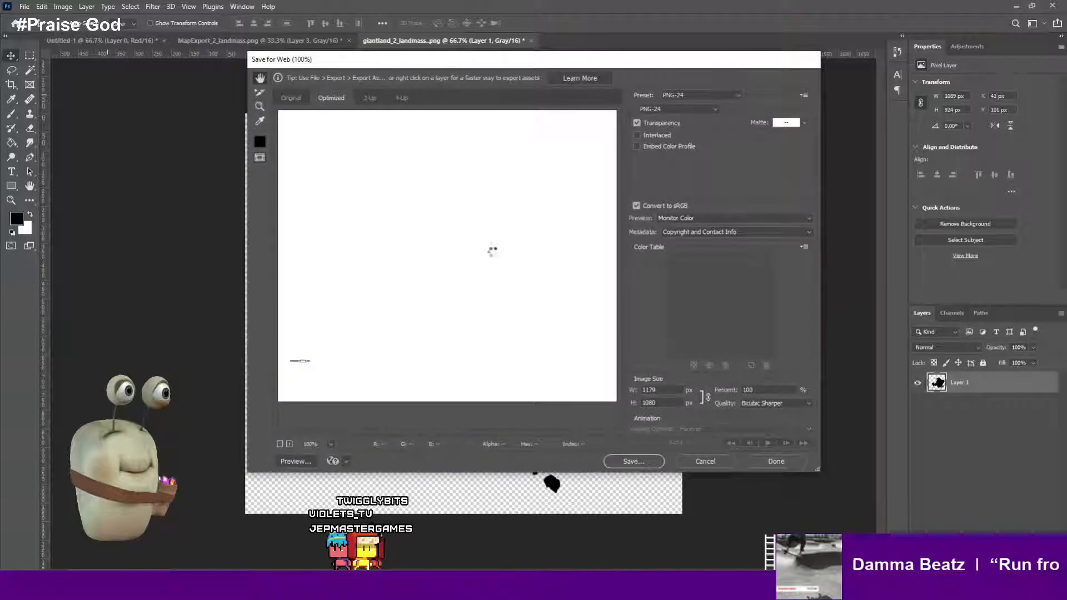
click(705, 109)
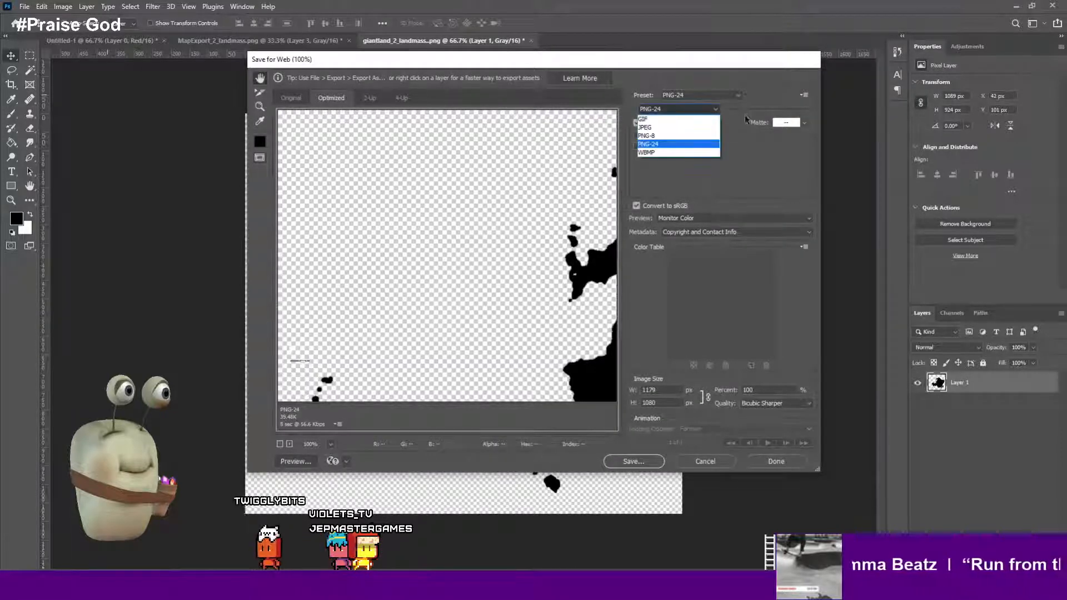
click(742, 153)
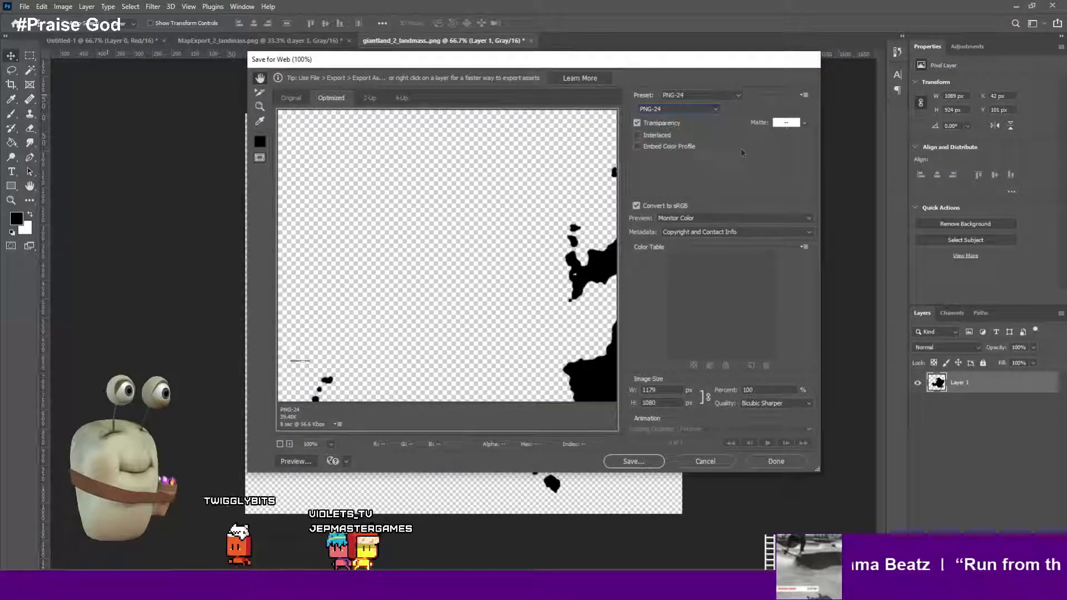
click(625, 462)
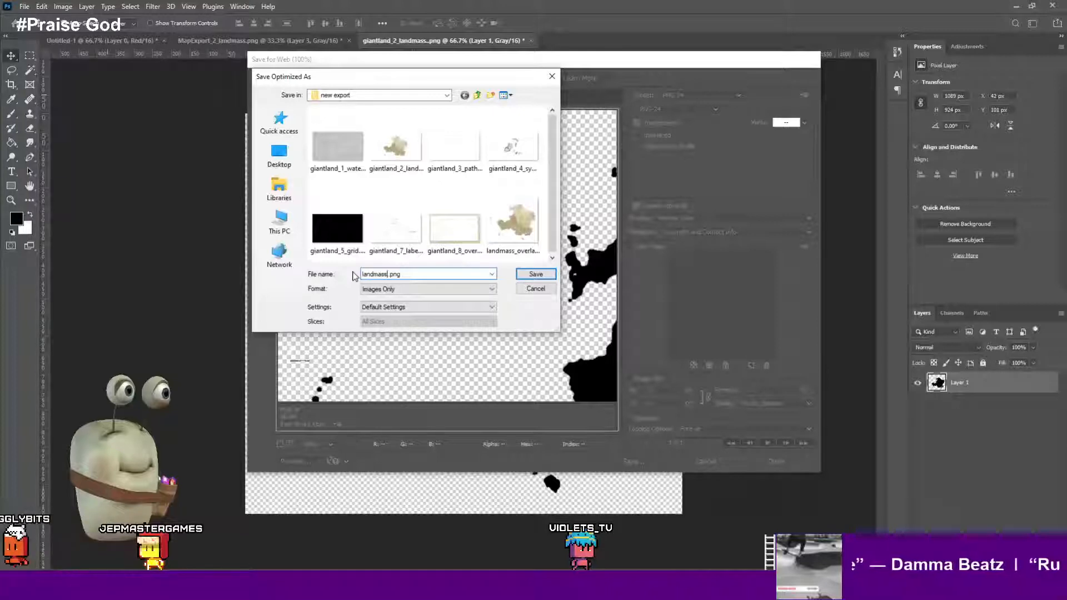
click(535, 275)
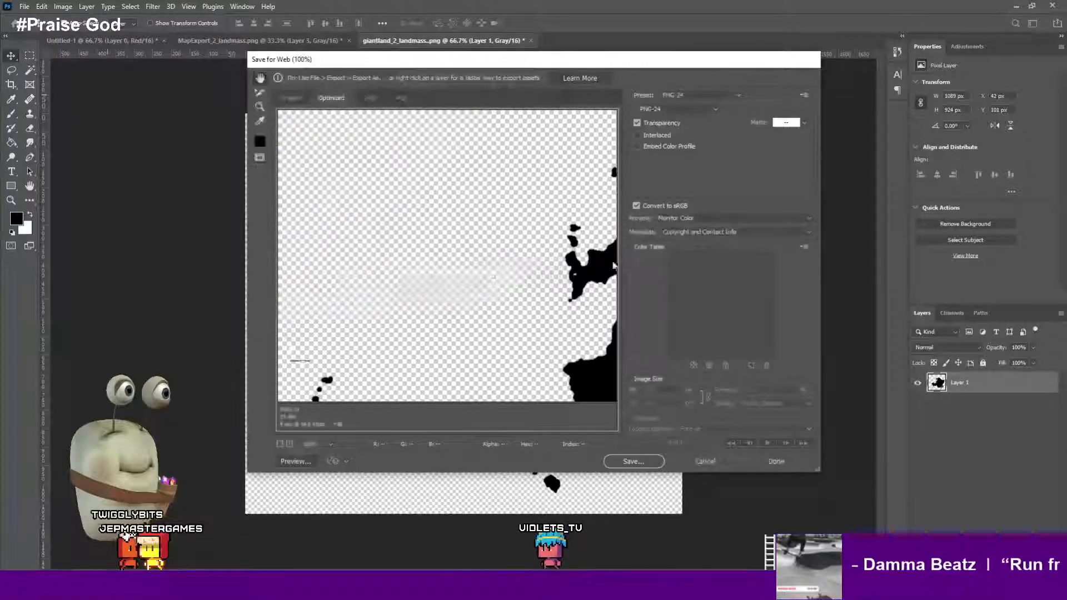
- Close the Save for Web dialog and undo the Hue/Saturation darkening of the landmass layer
click(713, 463)
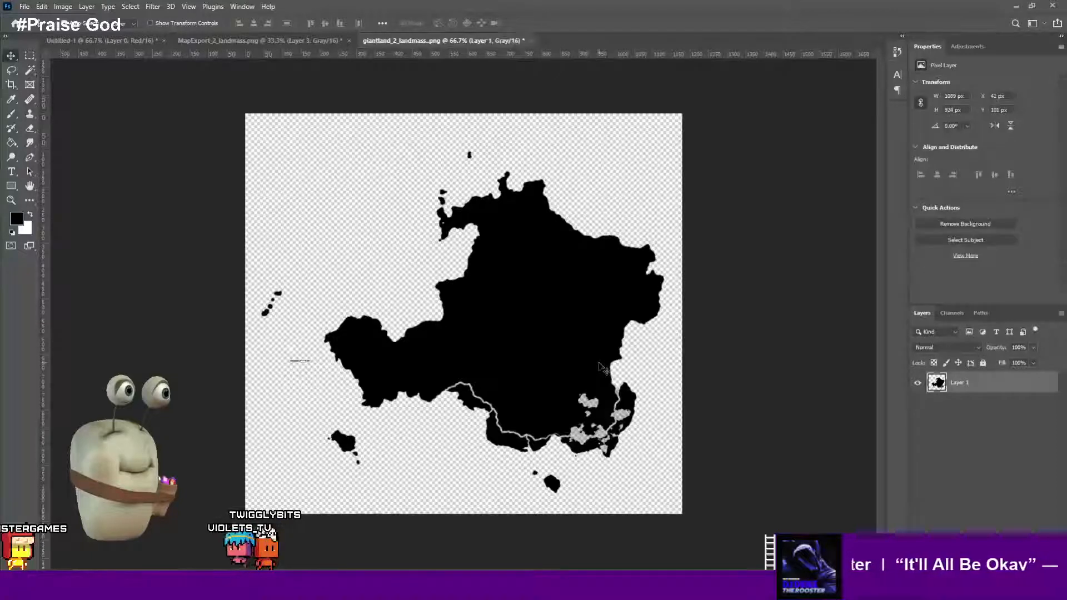
key(ctrl+z)
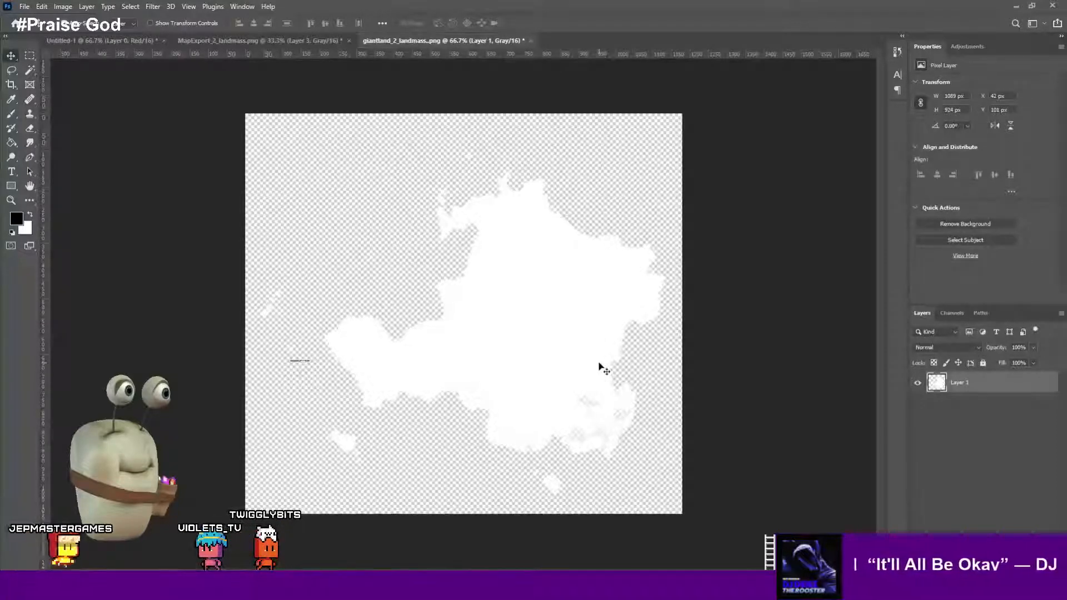
- Add a new layer beneath the landmass layer and fill it with black using the Paint Bucket
click(1021, 572)
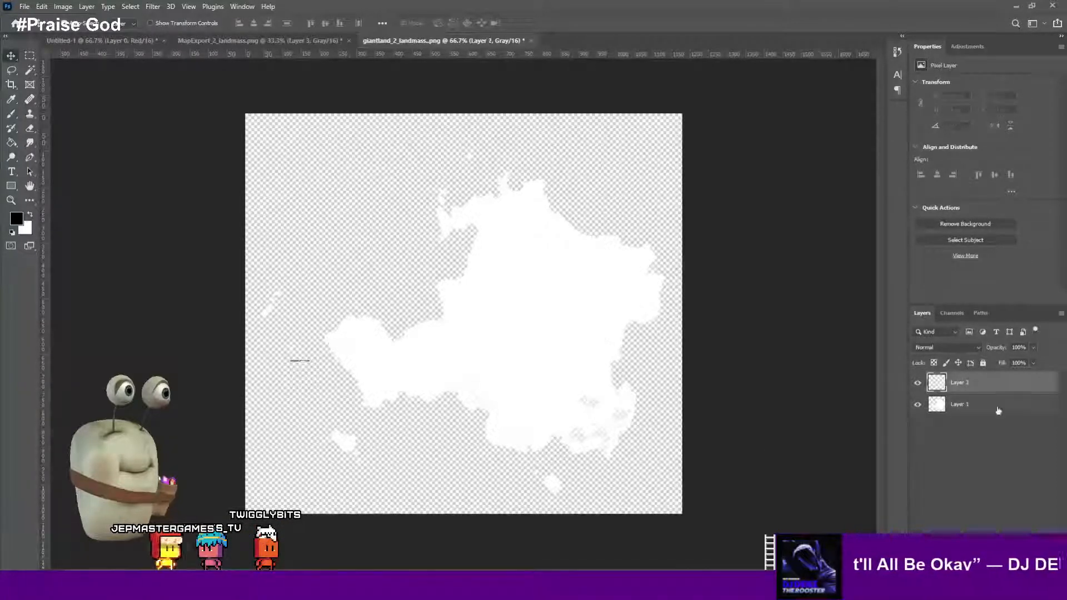
drag(994, 379, 987, 438)
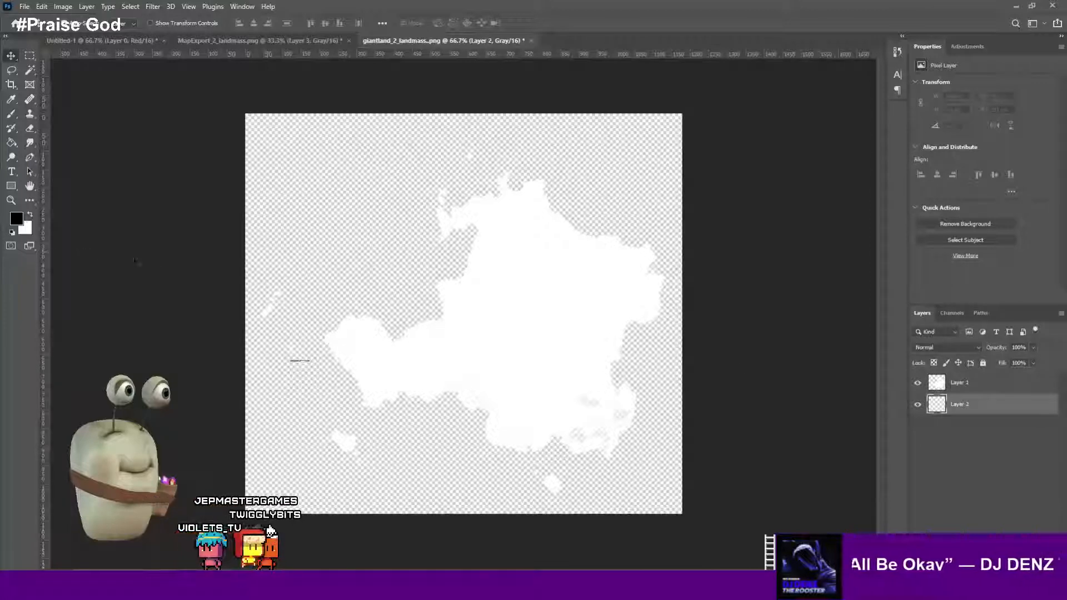
key(g)
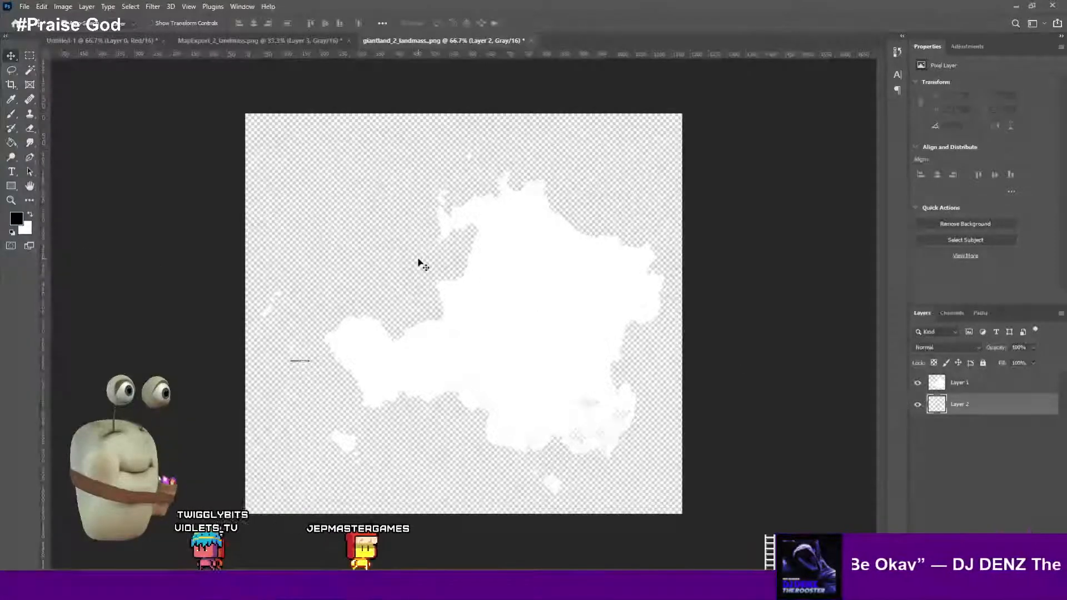
click(450, 278)
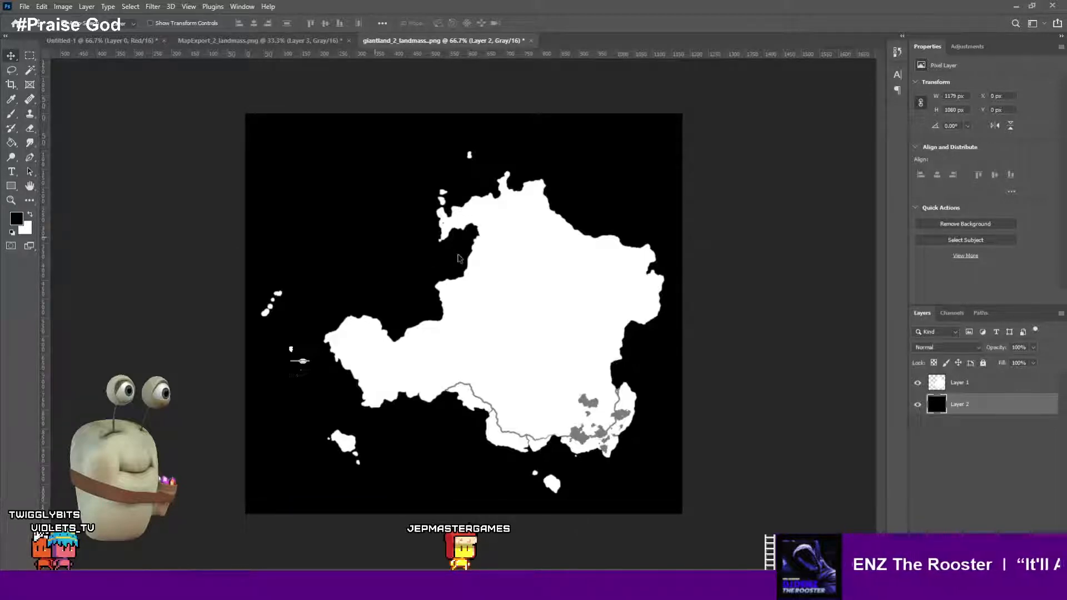
- Save the image for web as a PNG named landmass_.png in the new export folder
key(ctrl+alt+shift+s)
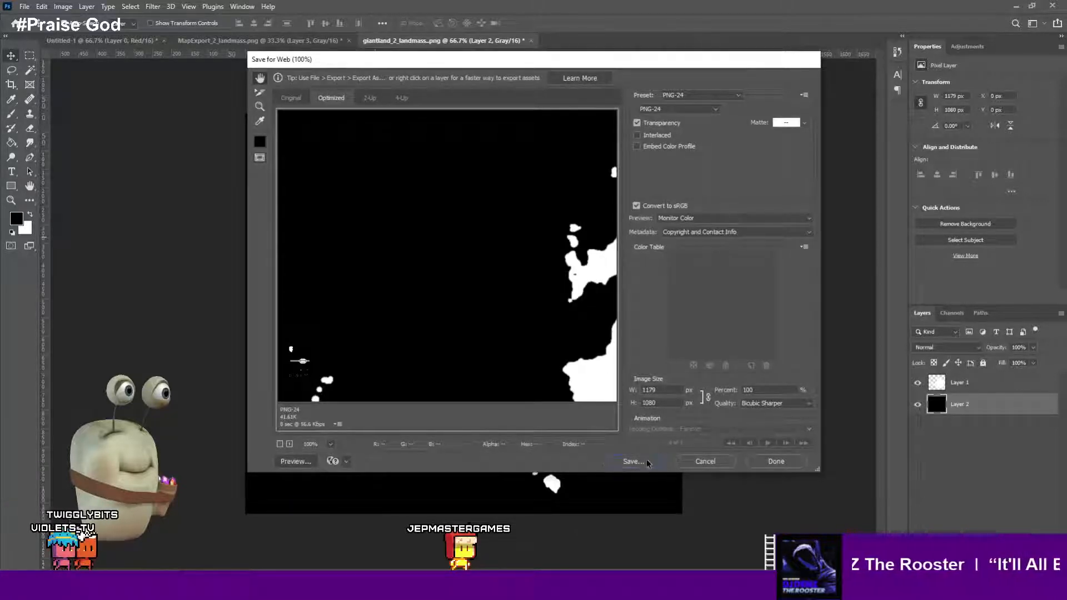
click(633, 461)
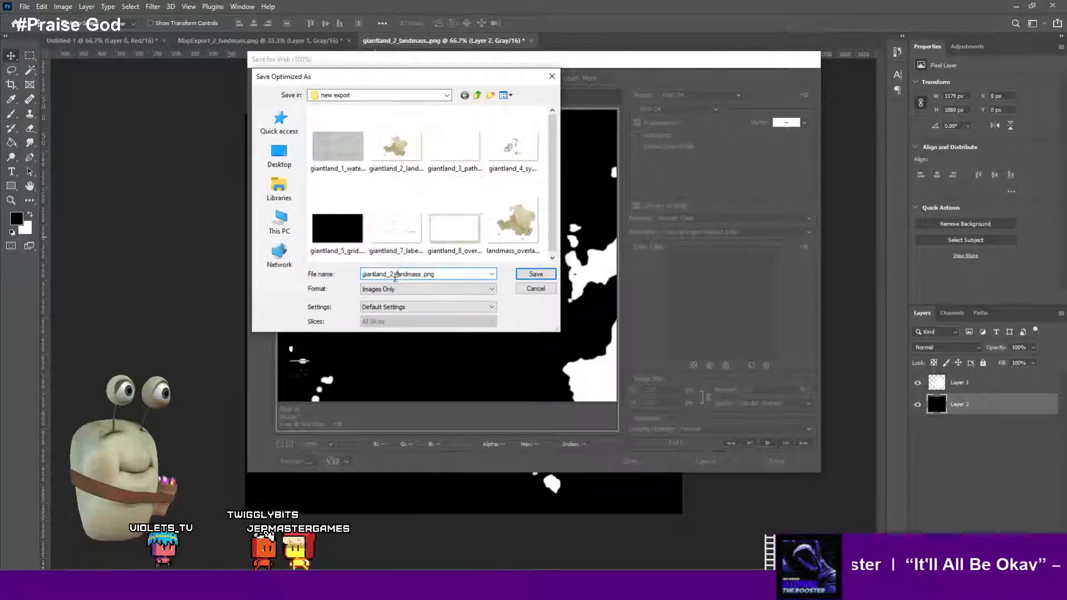
drag(398, 274, 359, 275)
key(BackSpace)
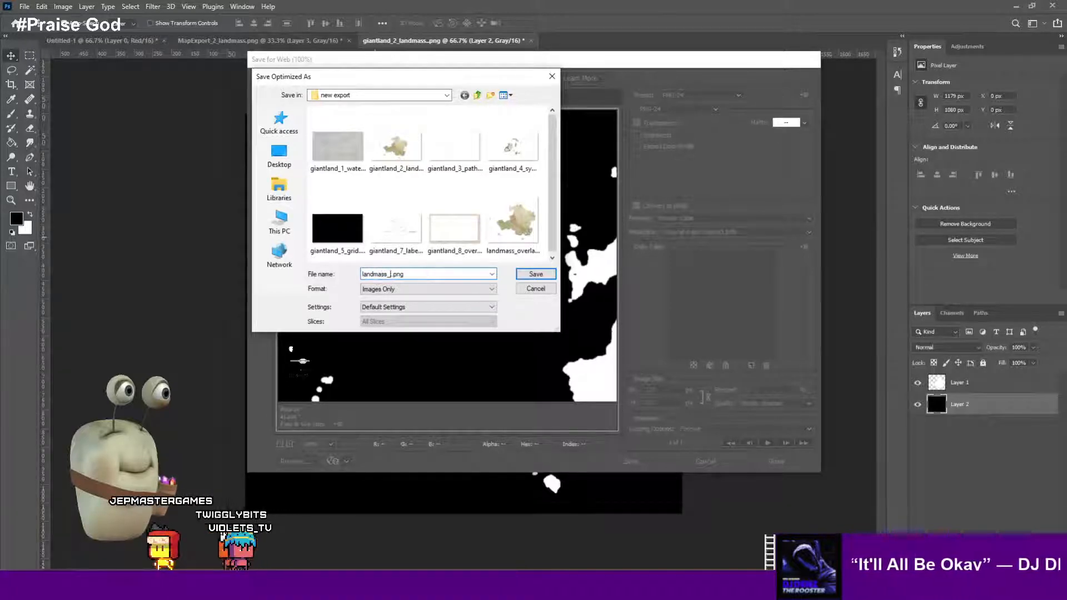
key(Return)
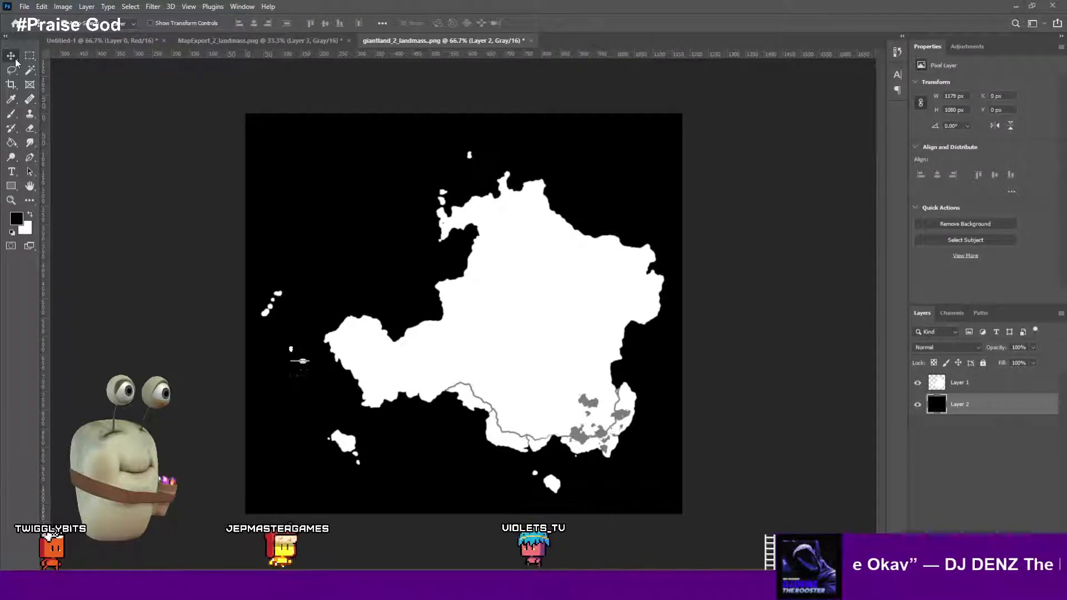
- Switch to World Creator and maximize its window
click(156, 194)
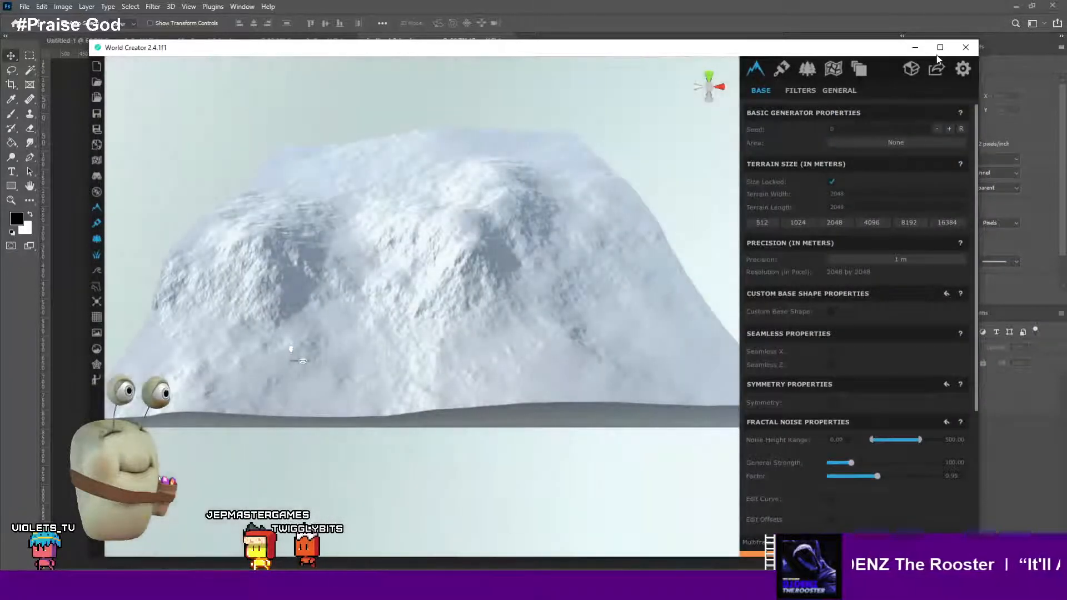
click(940, 51)
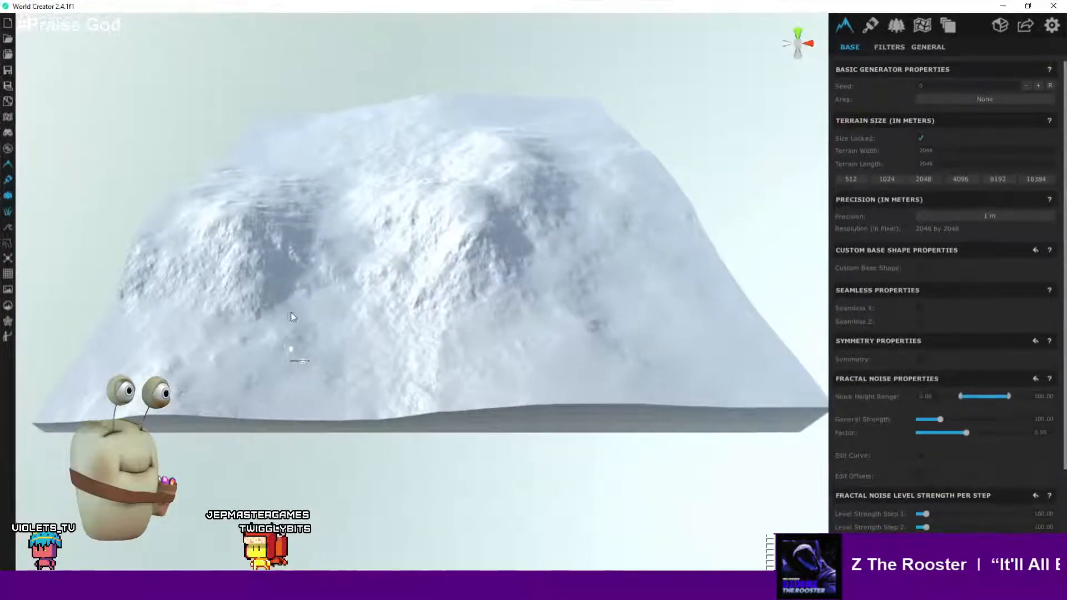
- Set the terrain size to 4096 meters
drag(291, 314, 325, 318)
key(a)
key(w)
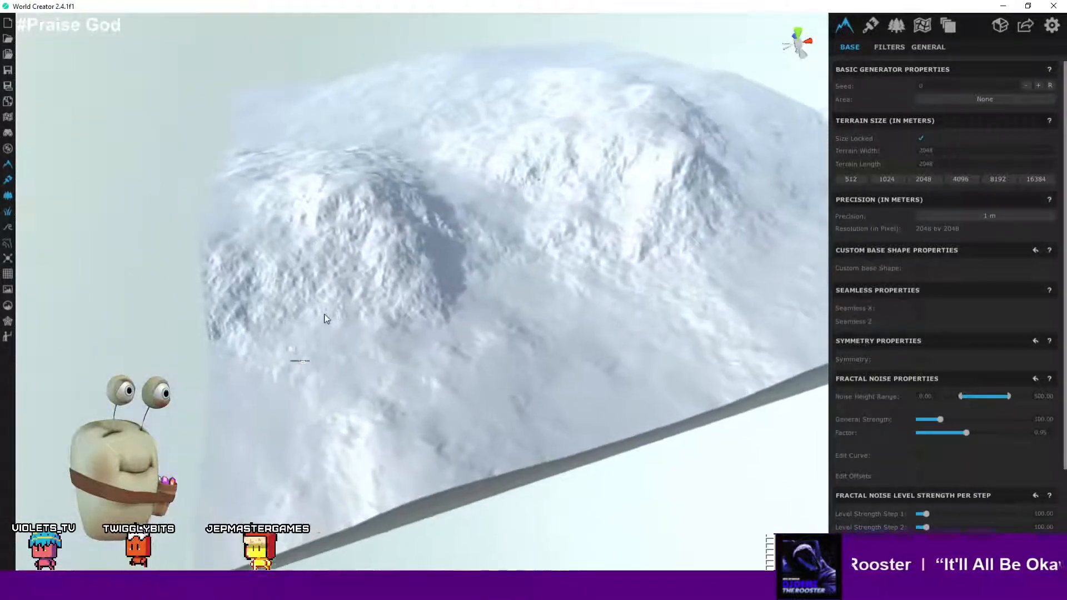
drag(356, 367, 741, 238)
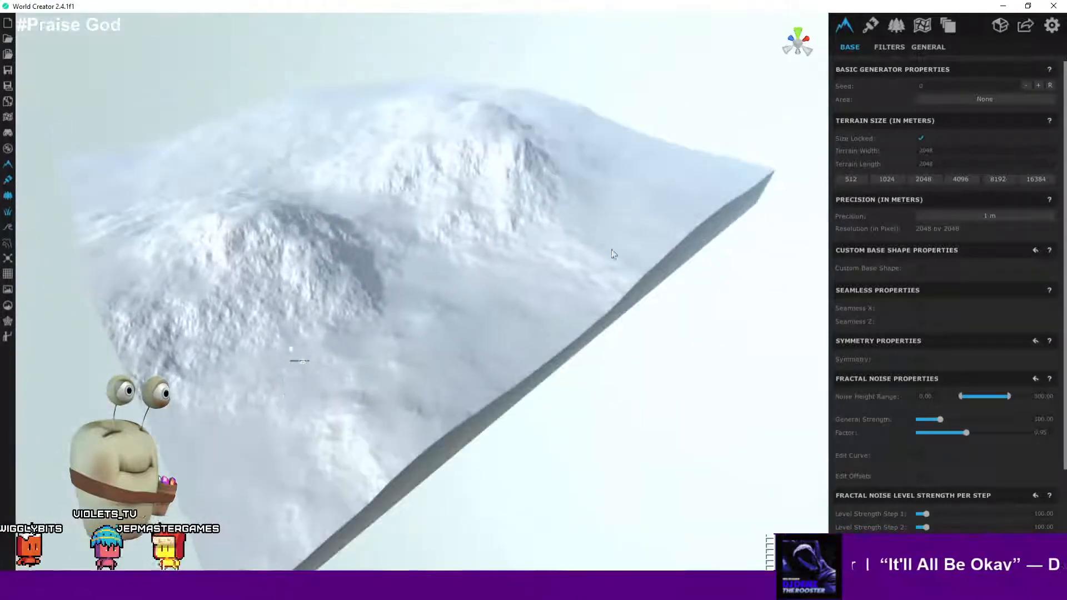
click(961, 179)
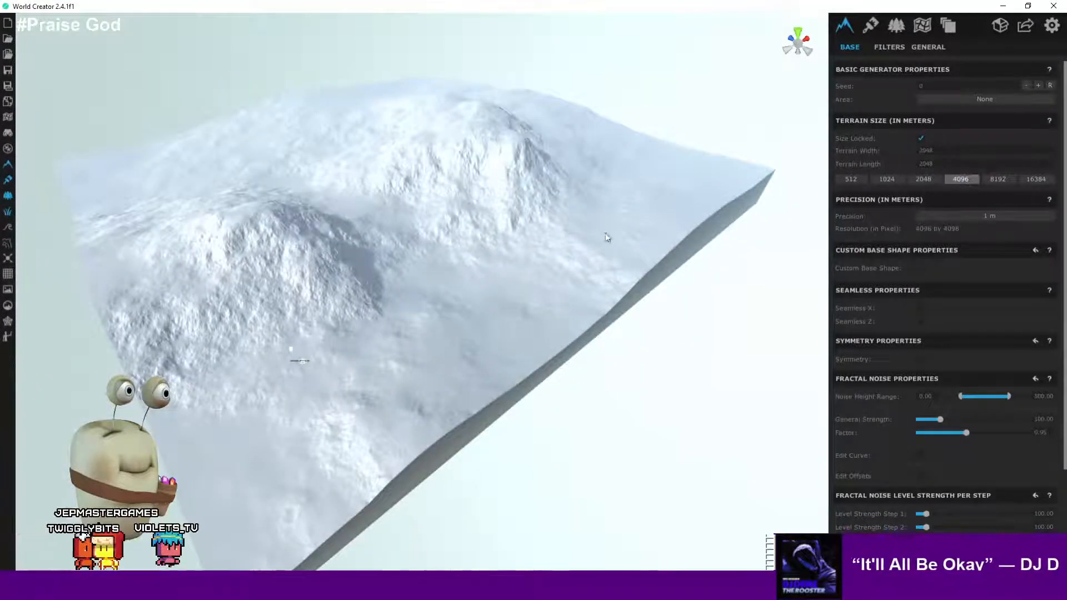
- Explore the terrain in the viewport by orbiting and zooming down to ground level and back out
scroll(518, 264, down, 5)
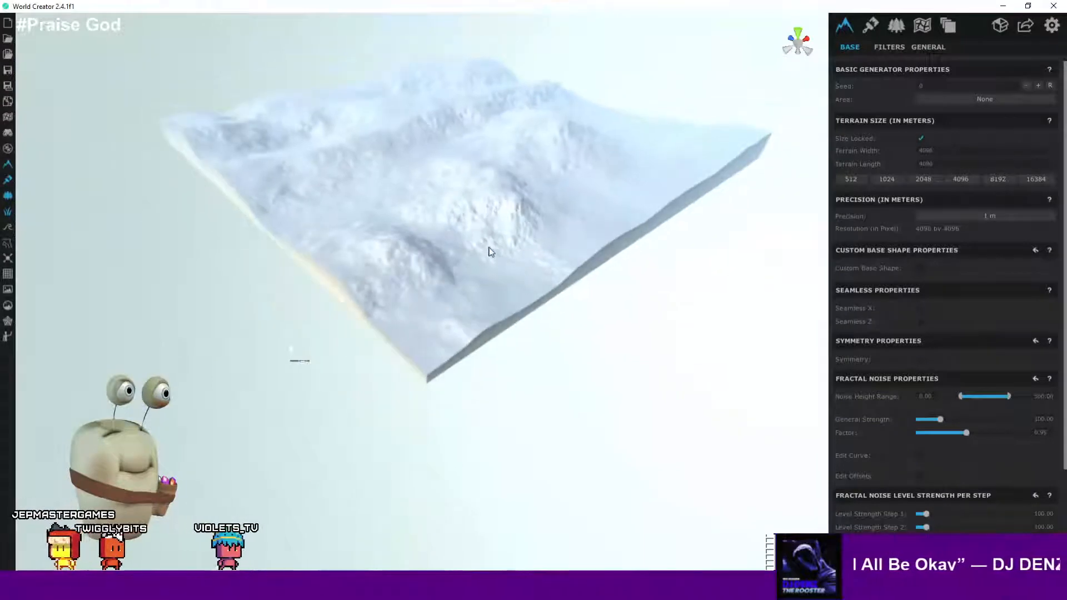
middle_drag(490, 249, 434, 286)
scroll(470, 349, up, 2)
scroll(469, 350, down, 1)
mouse_move(476, 326)
right_down()
mouse_move(466, 324)
mouse_move(475, 325)
right_up()
scroll(476, 329, up, 4)
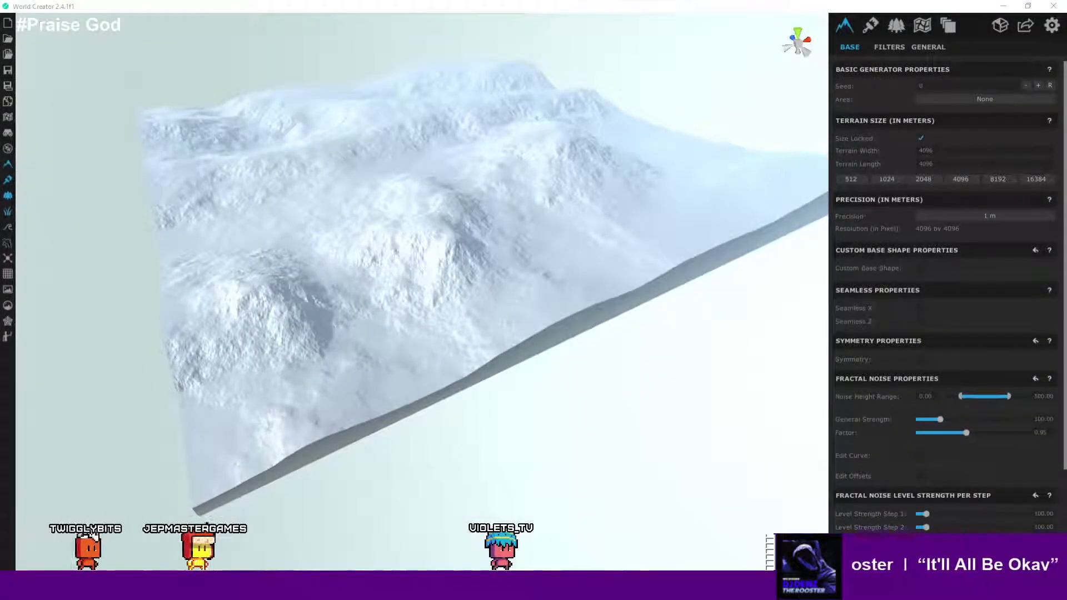
right_drag(581, 378, 579, 413)
right_drag(506, 415, 411, 351)
scroll(411, 351, up, 2)
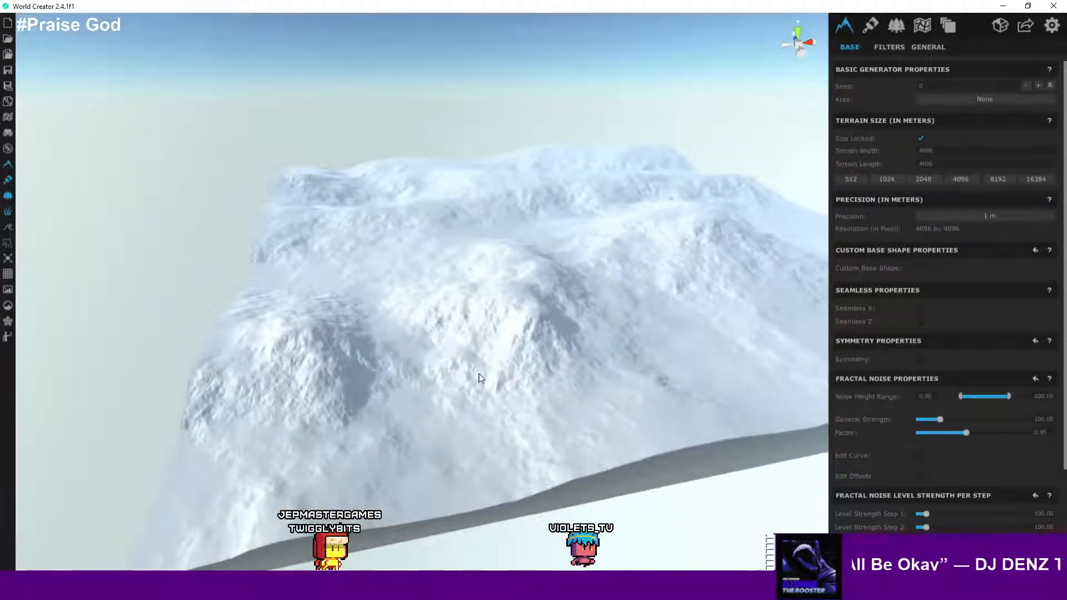
scroll(478, 377, up, 3)
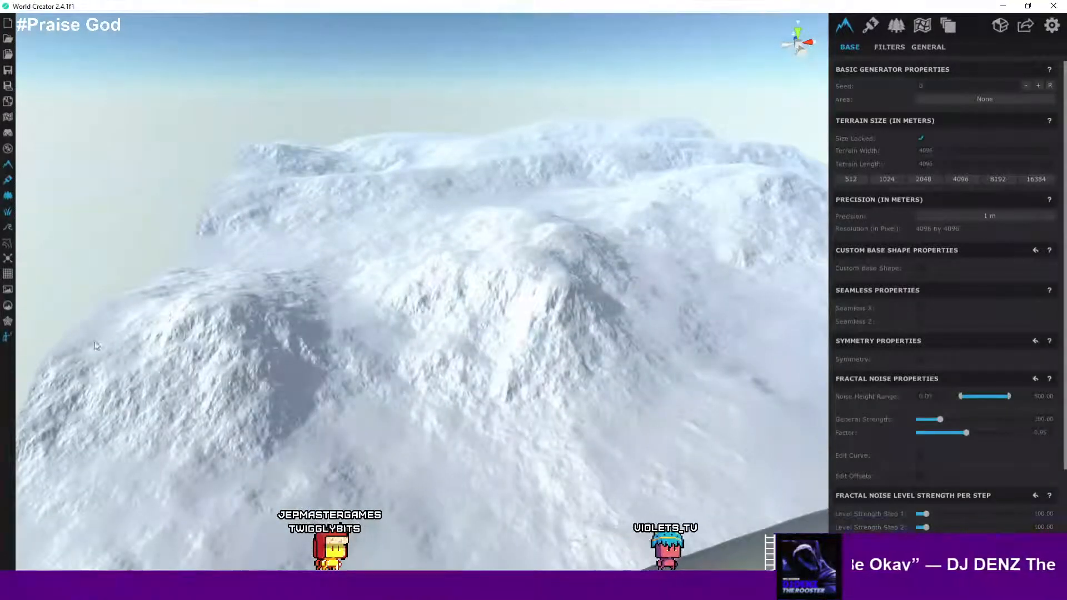
right_drag(356, 409, 478, 358)
scroll(468, 367, up, 3)
scroll(373, 336, up, 2)
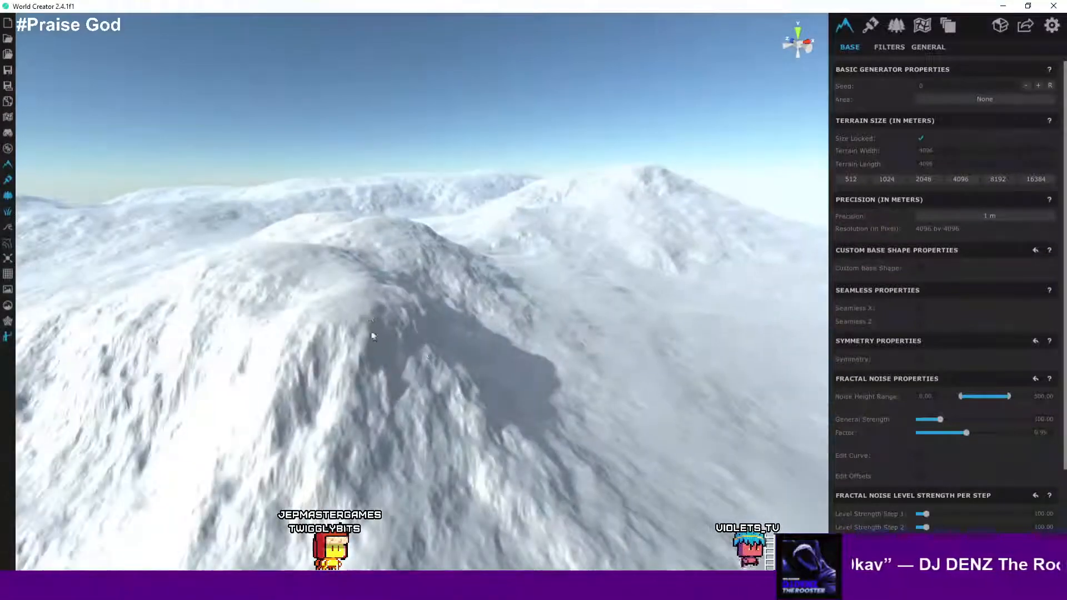
scroll(365, 316, up, 2)
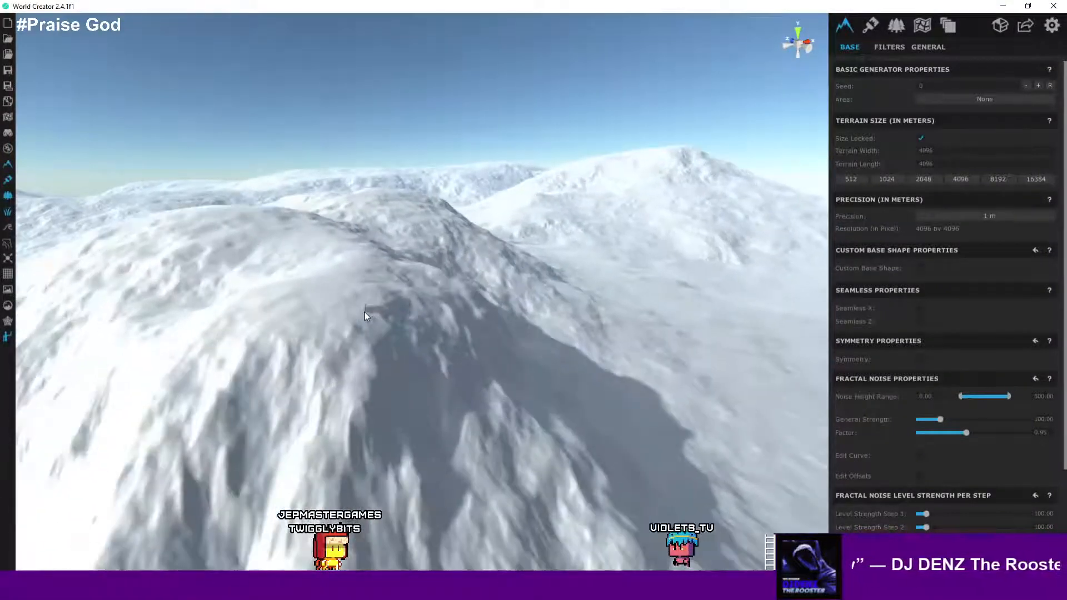
scroll(365, 315, up, 5)
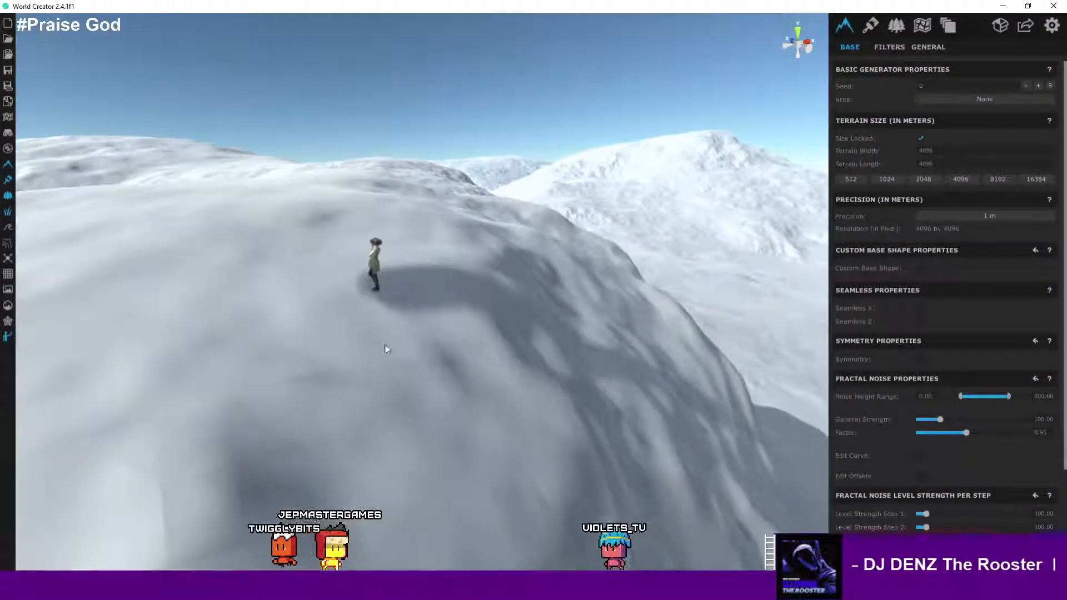
right_drag(387, 349, 314, 353)
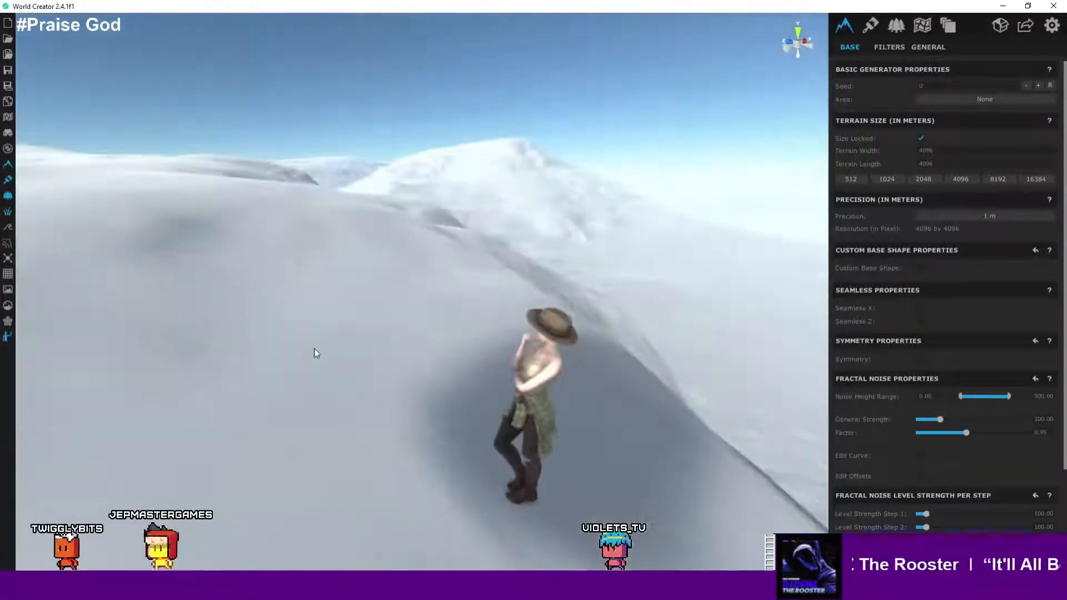
scroll(314, 348, down, 15)
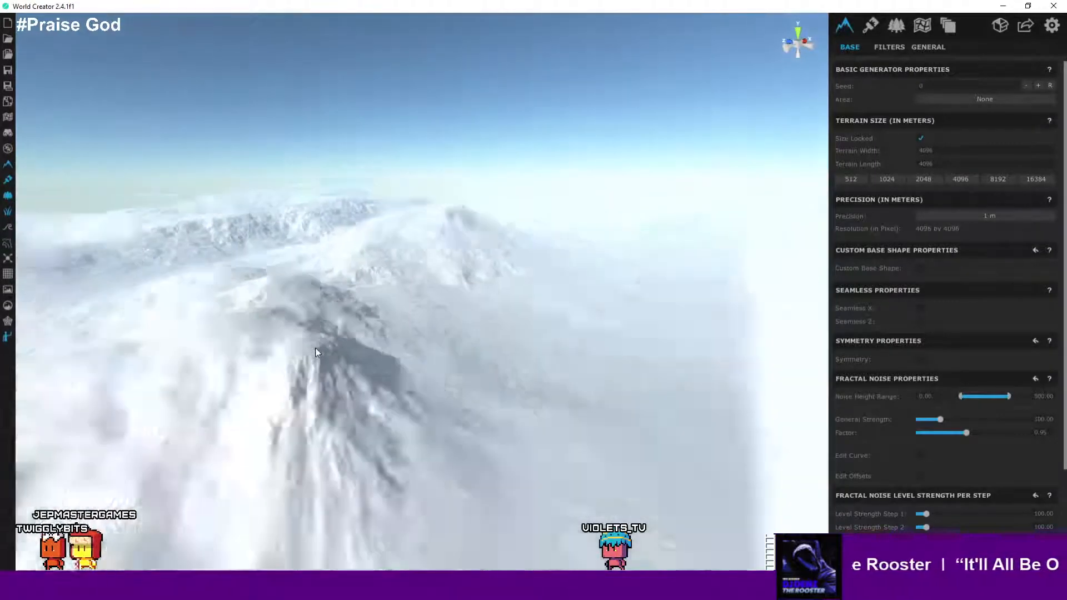
scroll(315, 348, down, 8)
right_drag(447, 344, 374, 443)
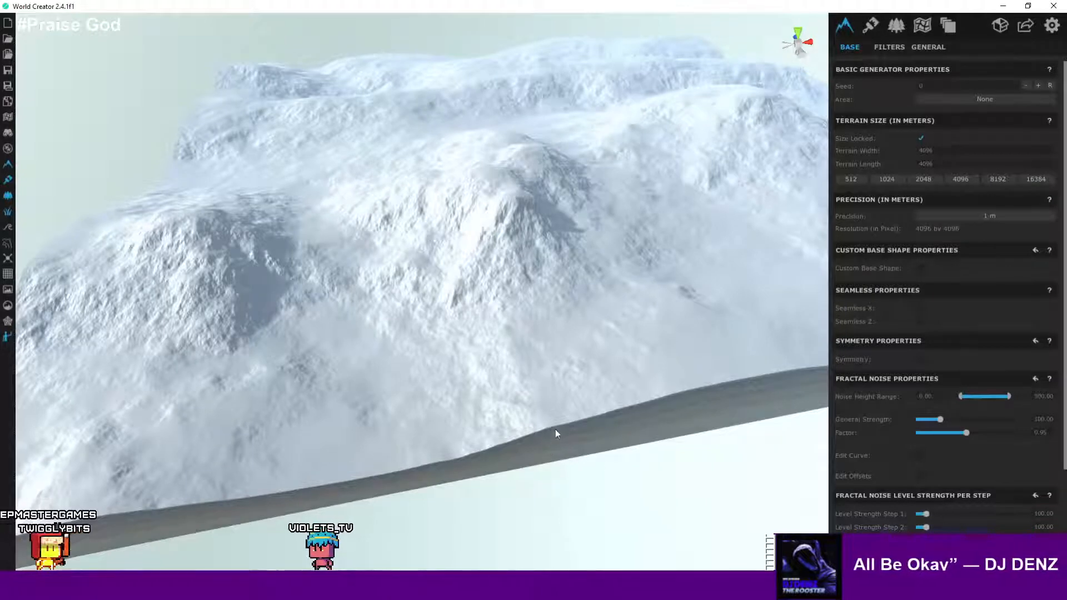
right_drag(559, 368, 448, 332)
right_drag(346, 314, 497, 293)
scroll(497, 293, down, 5)
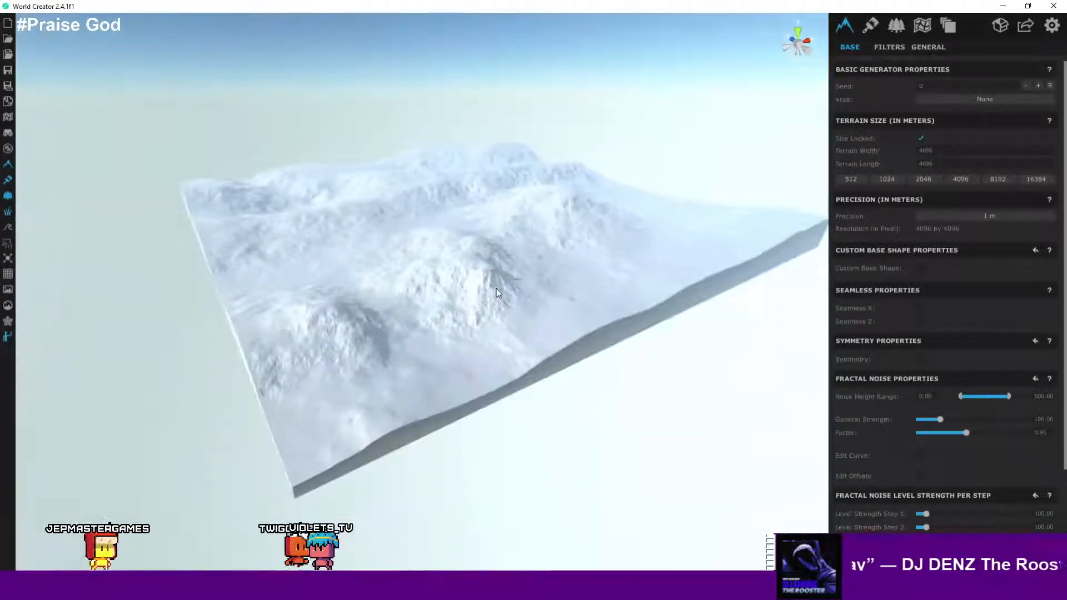
- Add a new area fitted to the terrain size and set its border blend range to 1.00
click(922, 27)
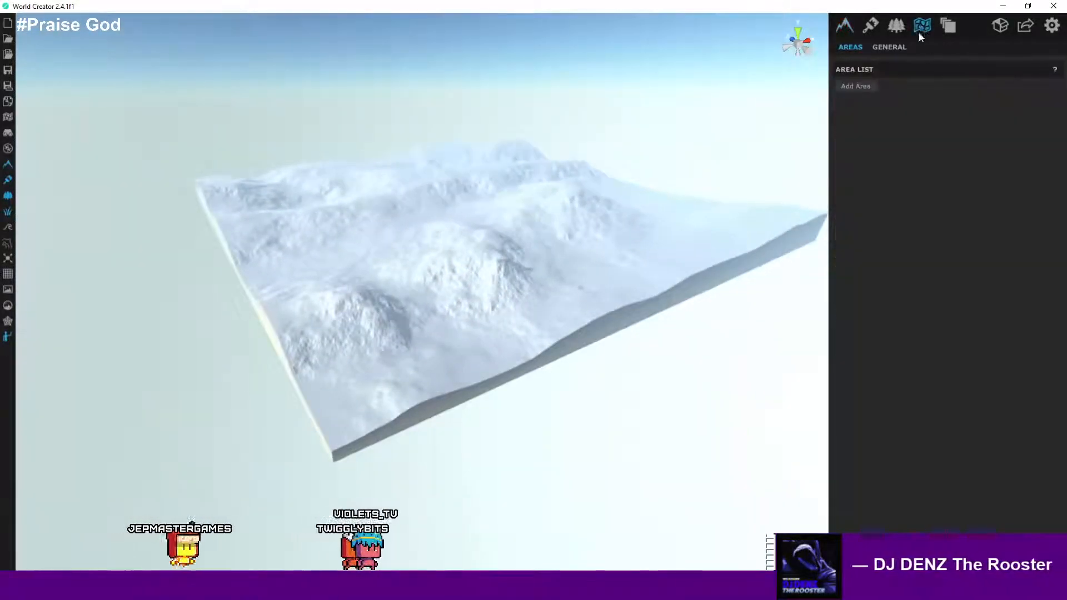
click(858, 87)
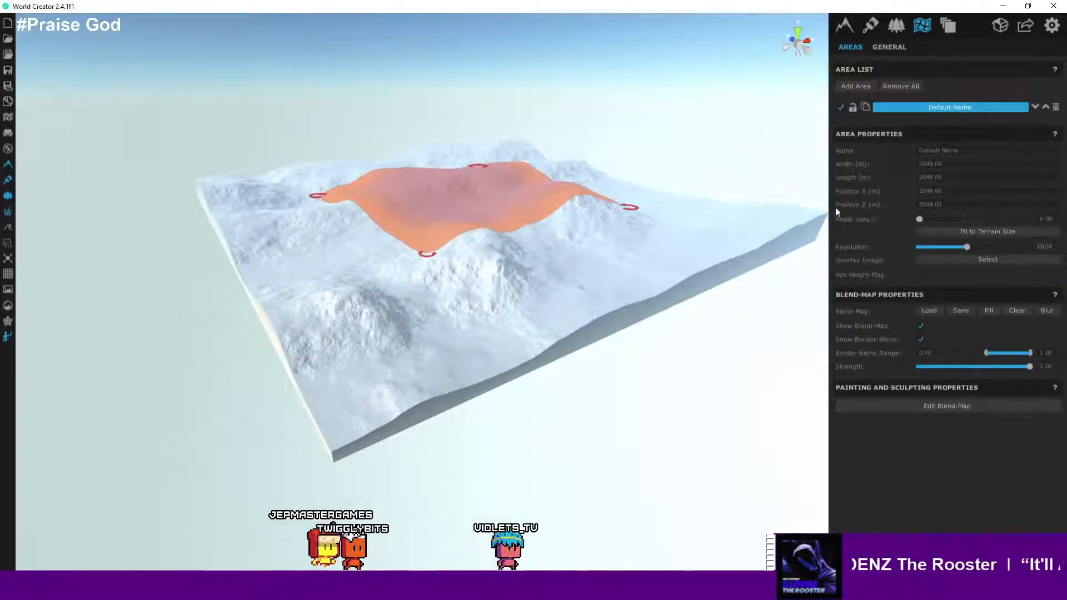
click(949, 234)
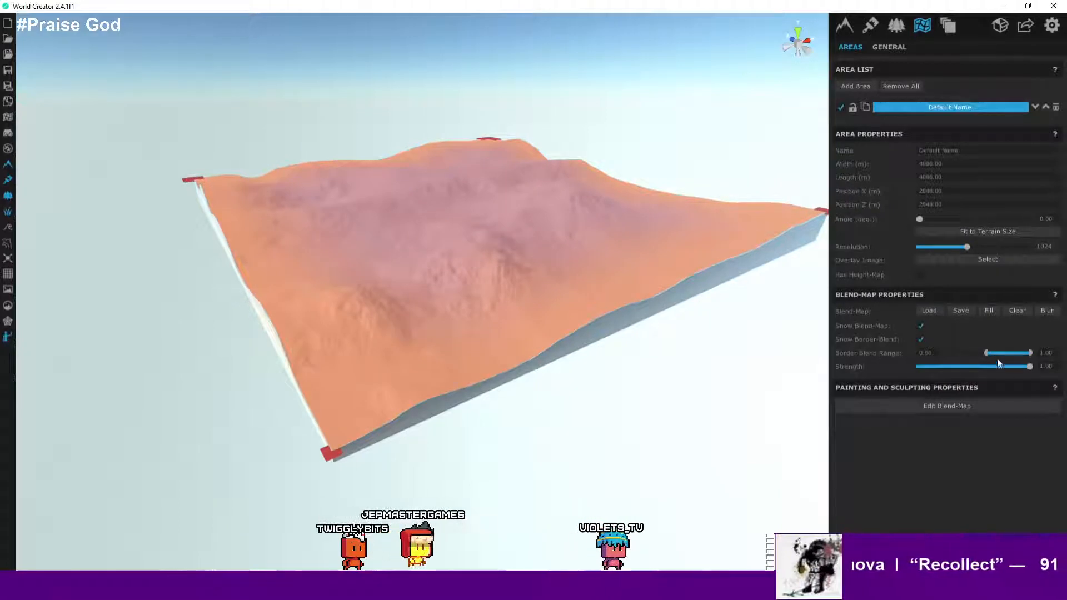
drag(986, 353, 1028, 352)
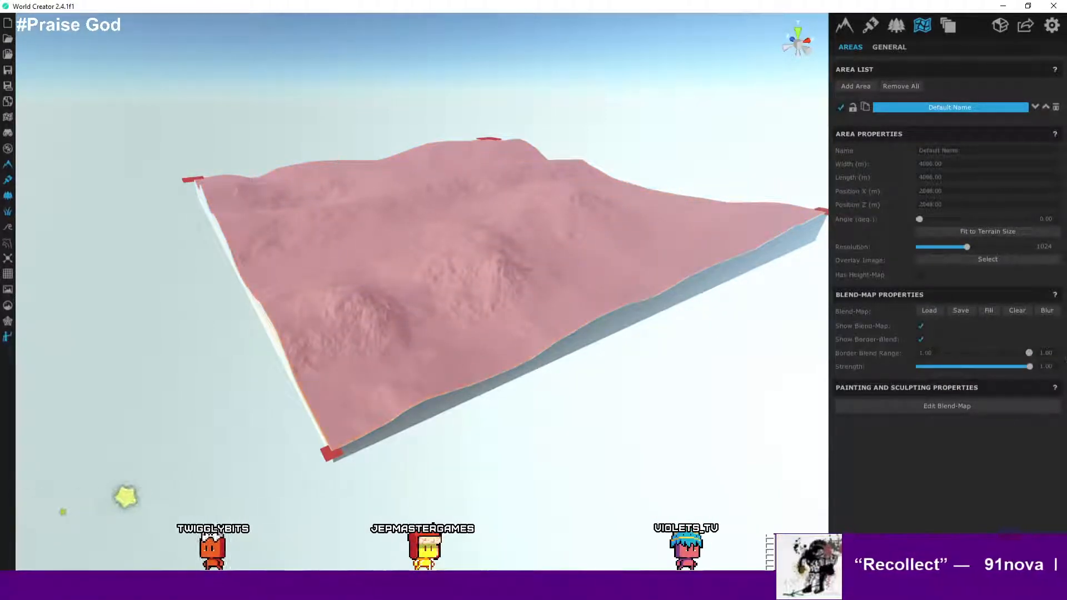
- Enable the height map option for the area
right_drag(576, 330, 602, 322)
key(d)
key(w)
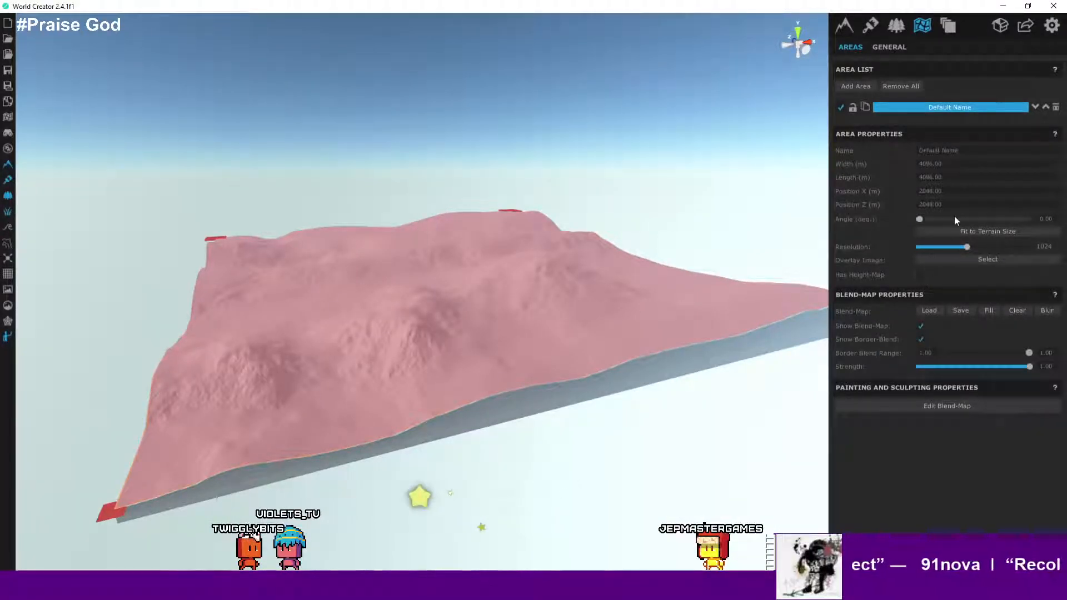
click(921, 275)
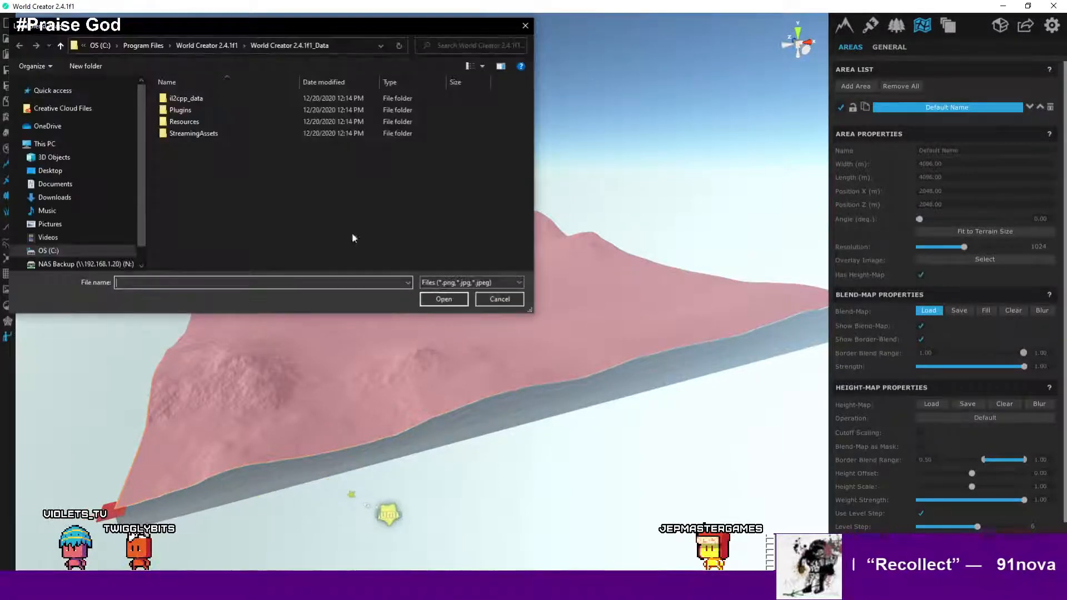
- Load landmass_heightmap.png from the Desktop's Maps > new export folder as the area's blend map
scroll(65, 129, up, 4)
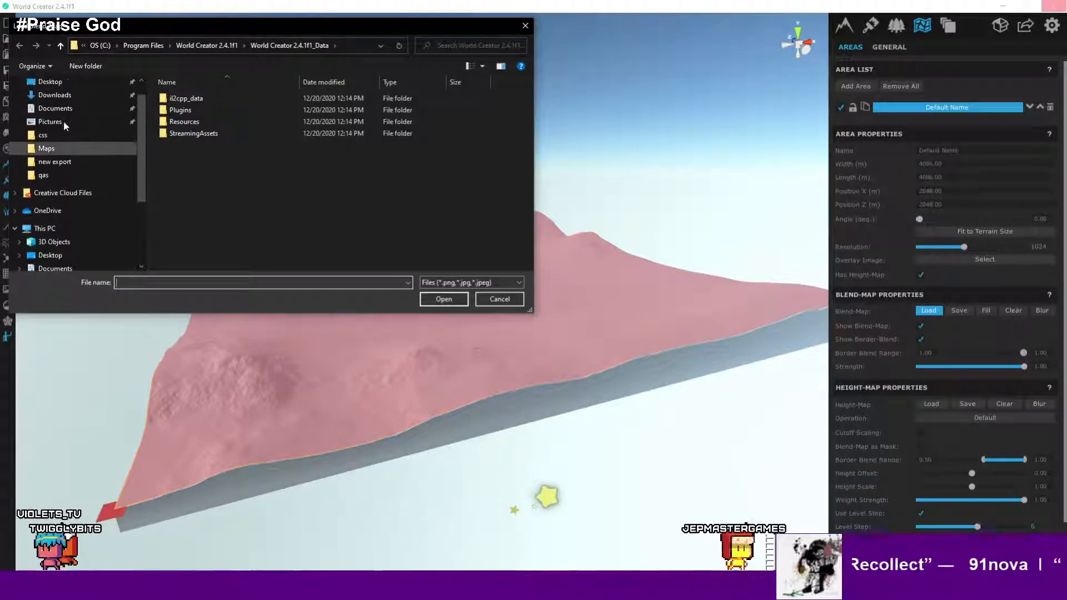
click(65, 109)
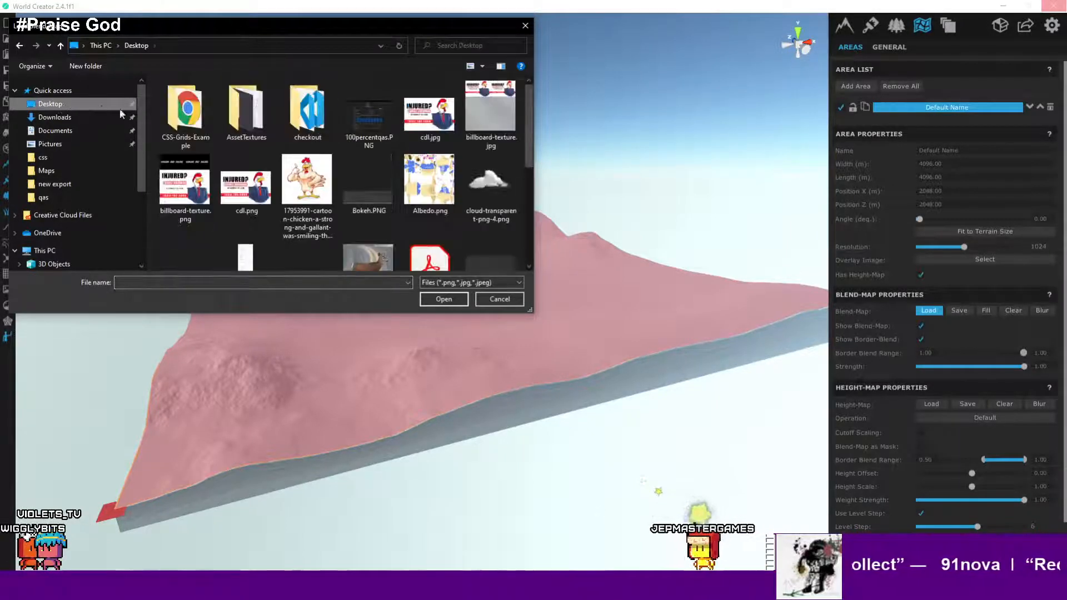
double_click(186, 117)
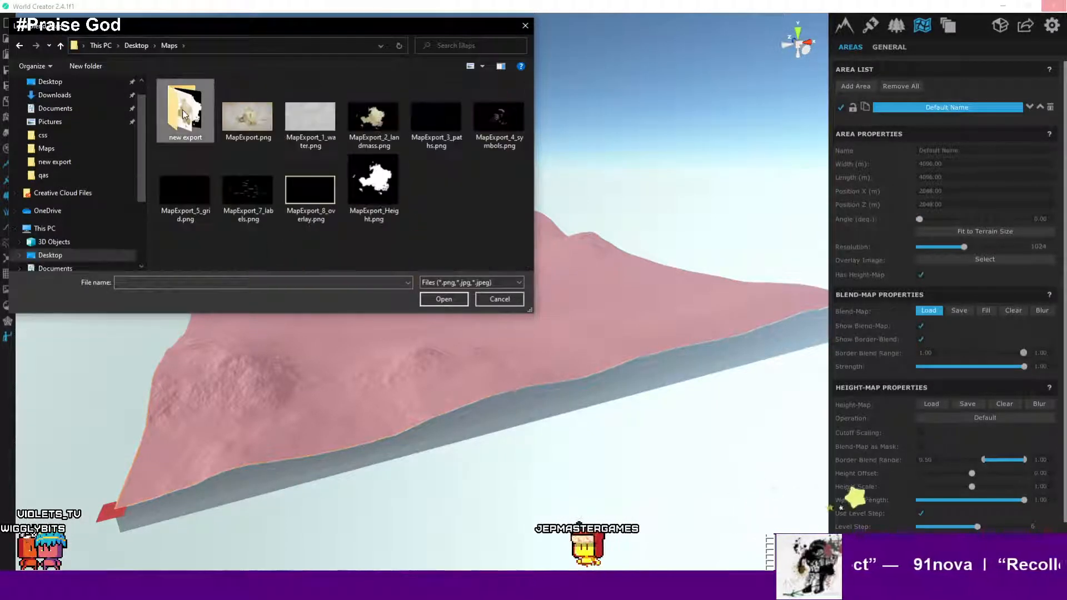
double_click(186, 116)
click(245, 186)
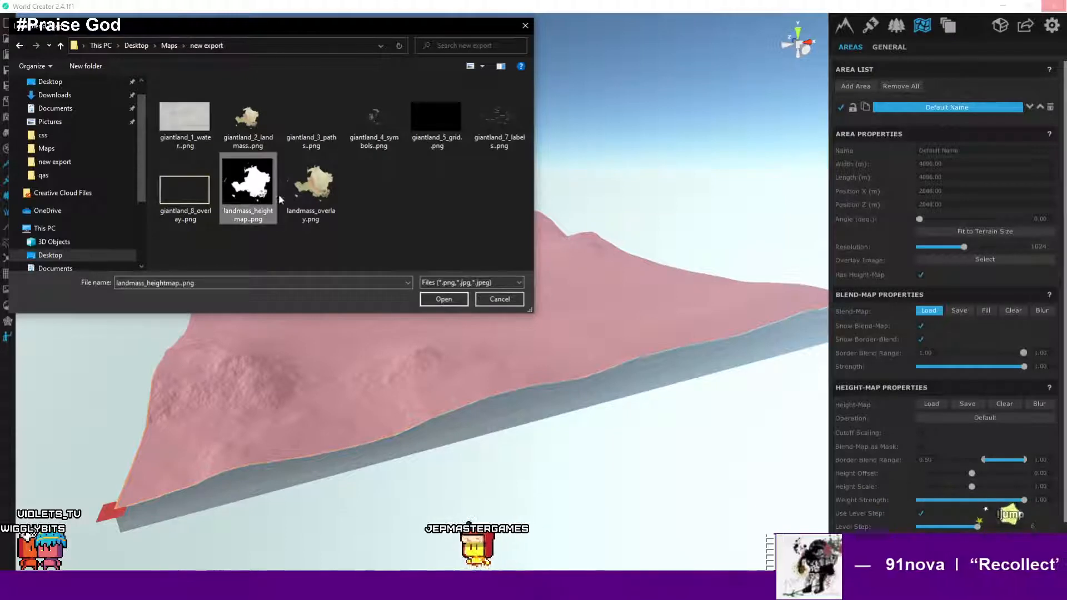
click(444, 299)
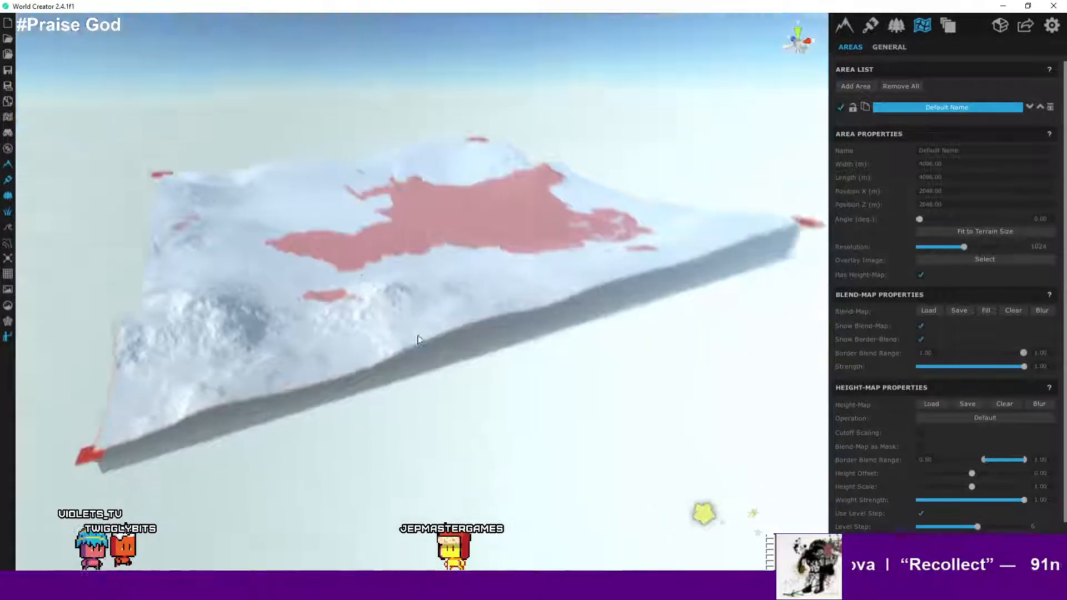
- Set the area's height-map border blend range to 1.00
right_drag(418, 340, 478, 371)
scroll(295, 276, down, 3)
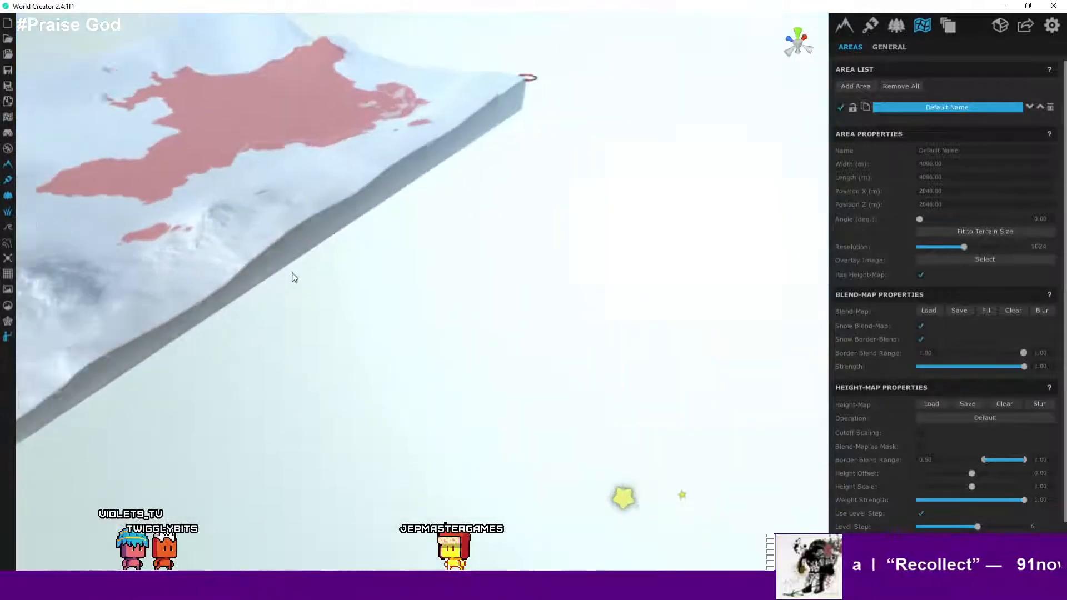
middle_drag(272, 250, 455, 500)
scroll(443, 362, down, 4)
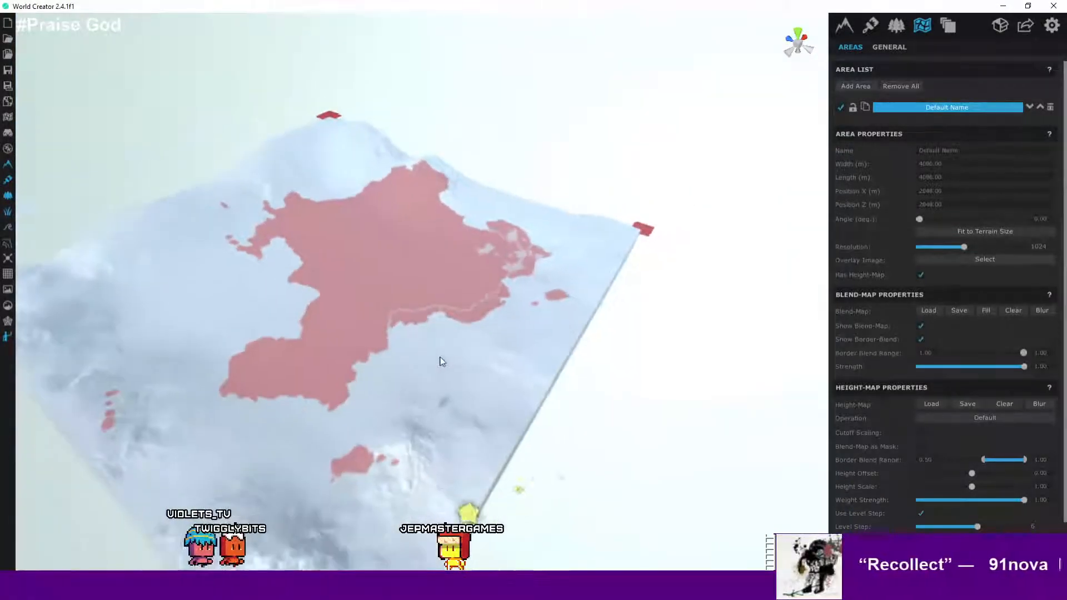
click(550, 405)
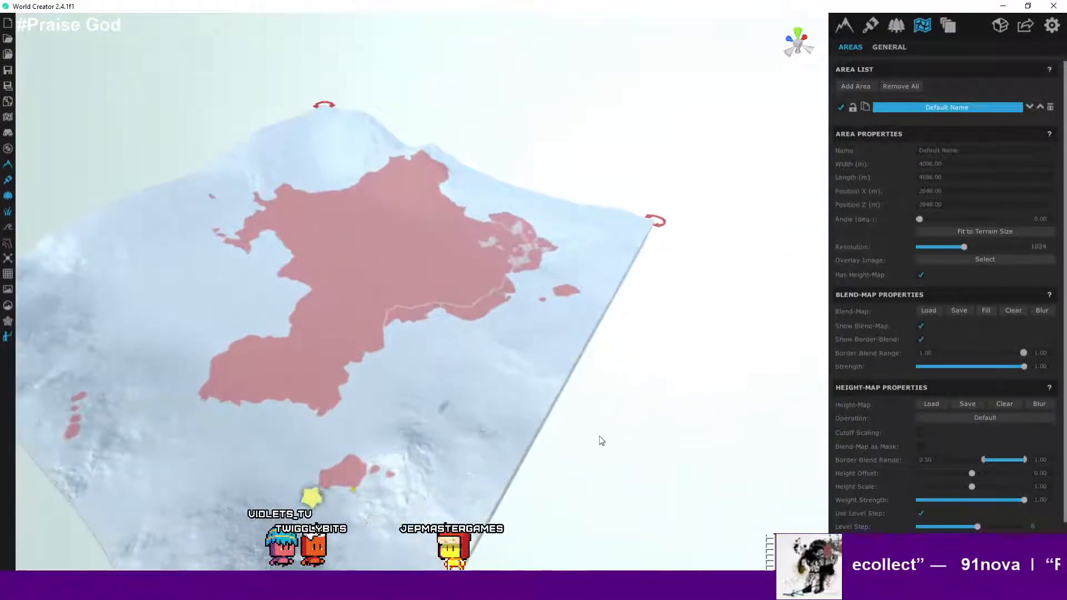
middle_drag(600, 441, 501, 320)
scroll(479, 320, up, 1)
scroll(481, 323, down, 1)
scroll(500, 317, up, 1)
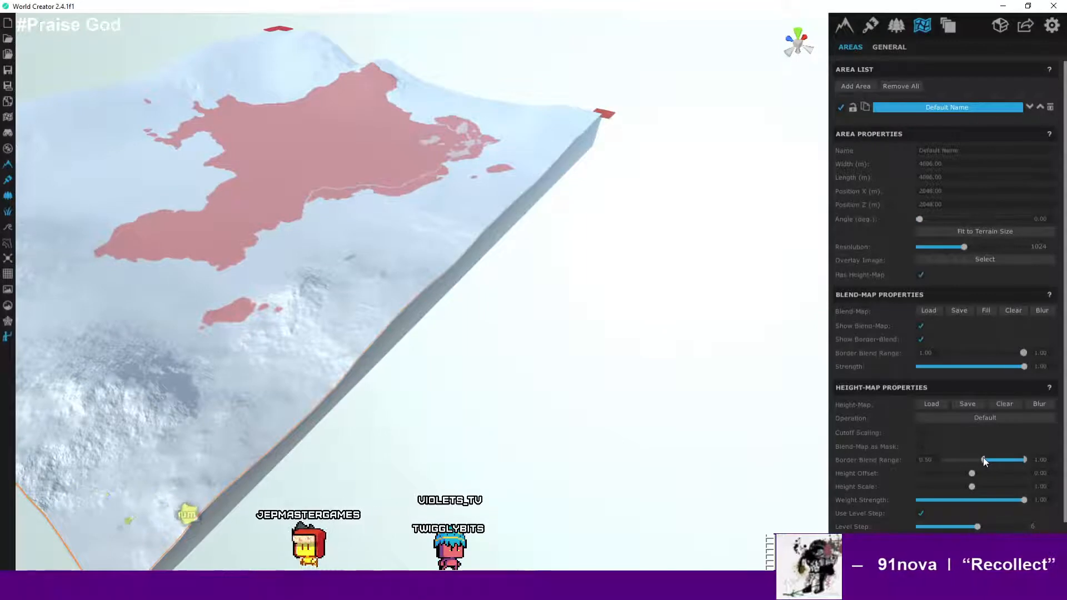
drag(983, 460, 1025, 465)
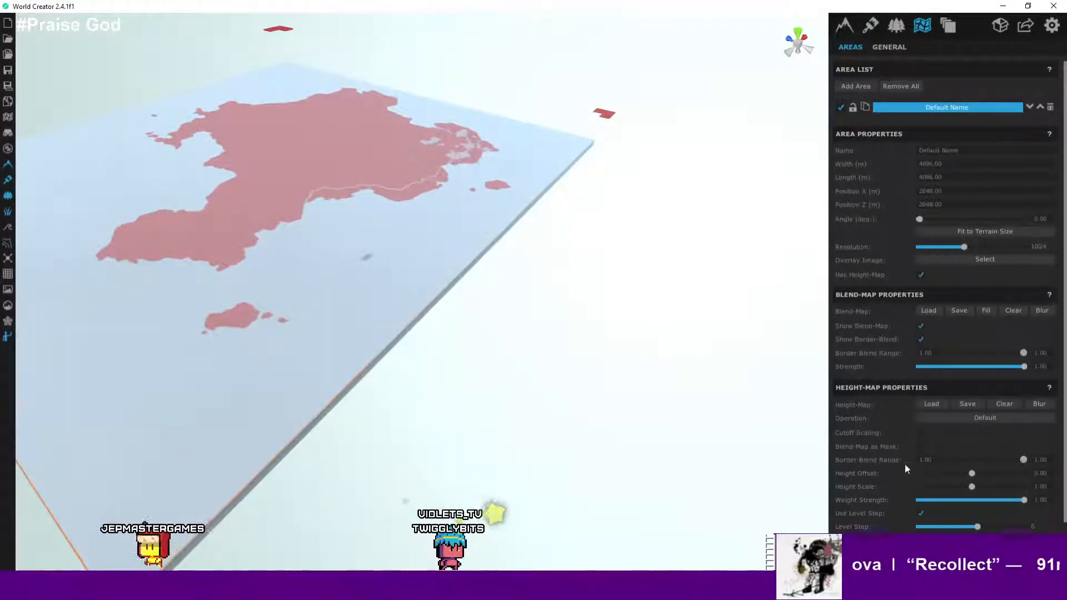
- Orbit and zoom around the terrain to examine the landmass outline on the flattened surface
right_drag(540, 411, 393, 395)
key(a)
middle_drag(512, 335, 267, 424)
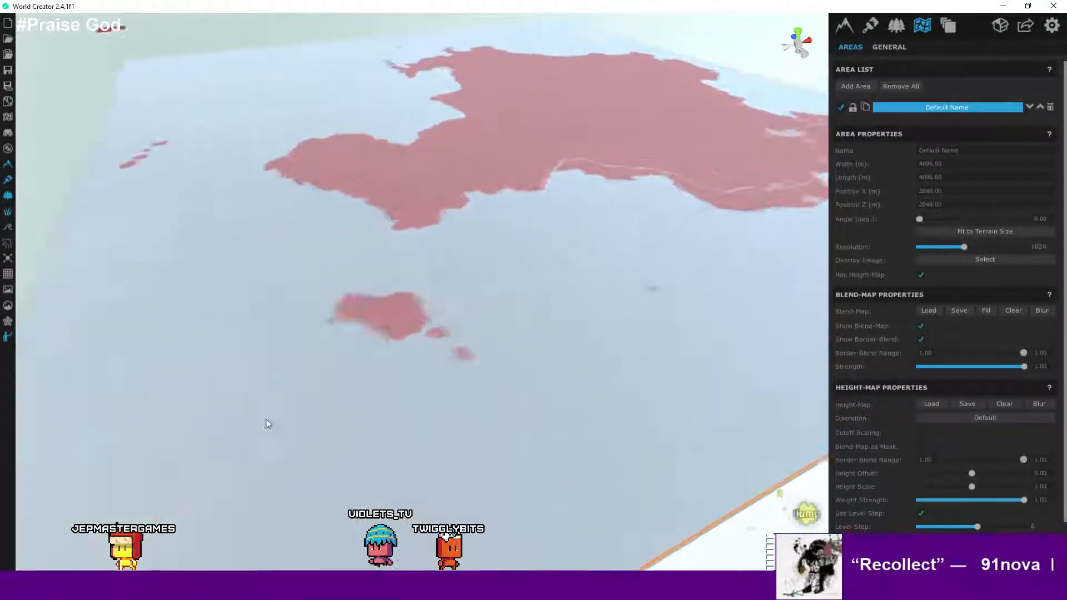
middle_drag(628, 339, 277, 425)
middle_drag(556, 316, 386, 429)
middle_drag(534, 278, 408, 407)
scroll(439, 406, down, 5)
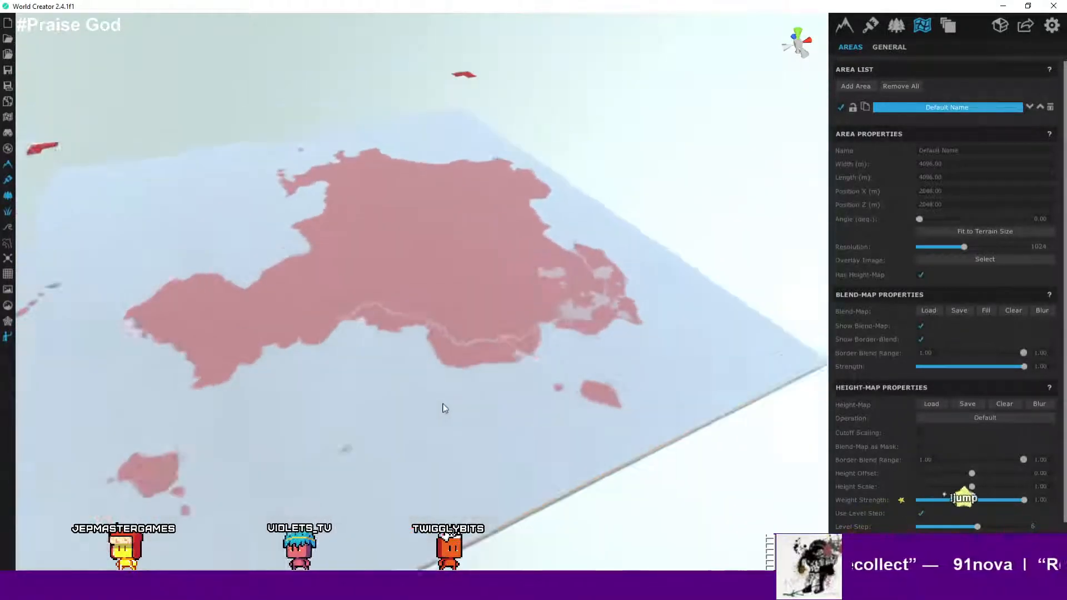
scroll(447, 411, up, 2)
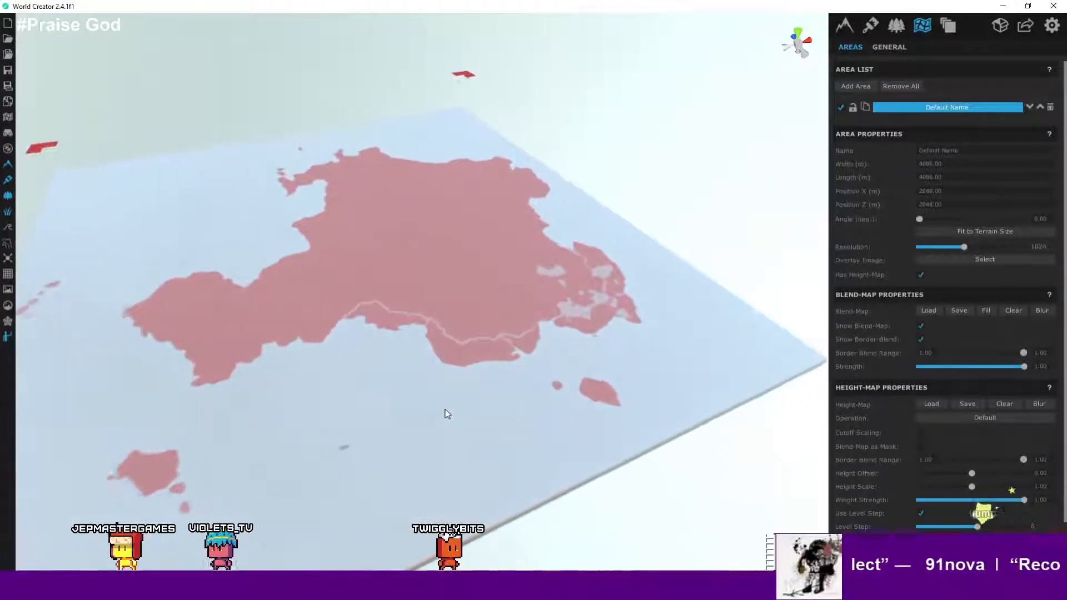
scroll(441, 384, down, 3)
scroll(428, 358, up, 4)
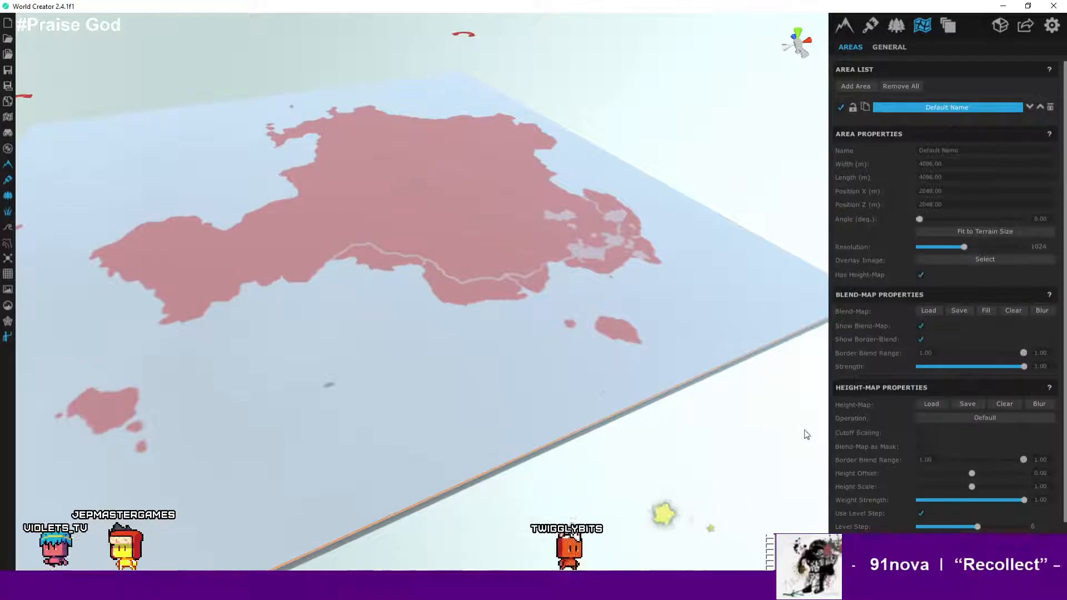
scroll(894, 419, down, 1)
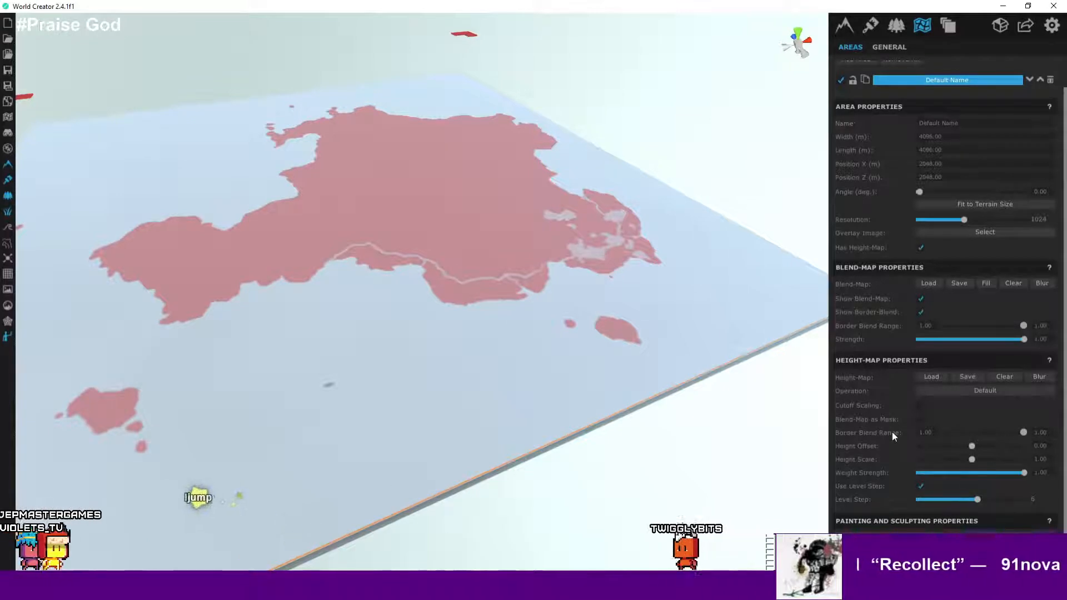
scroll(715, 406, down, 3)
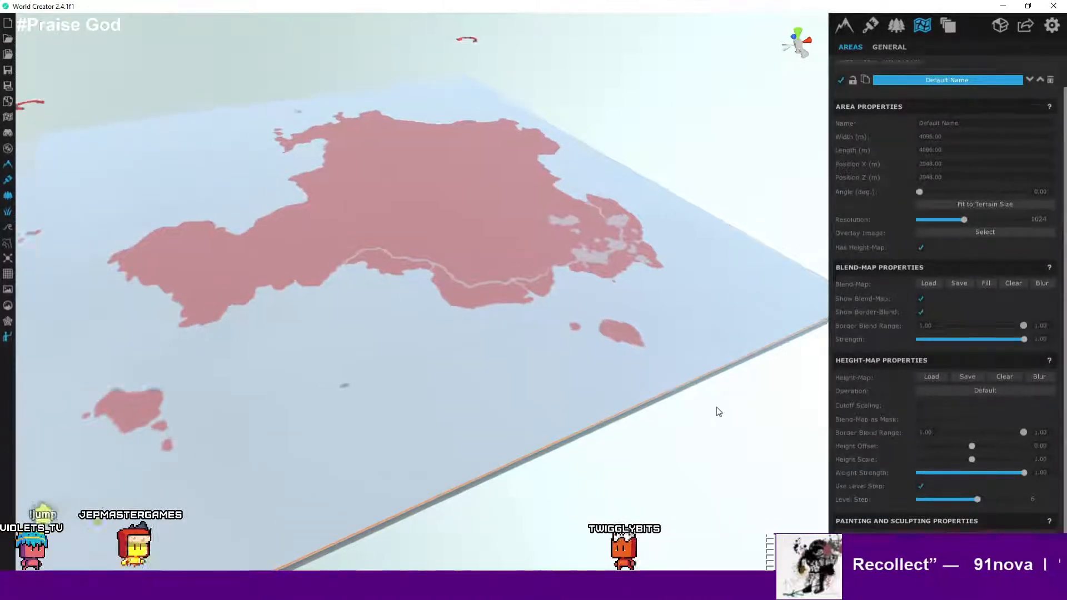
scroll(715, 407, down, 1)
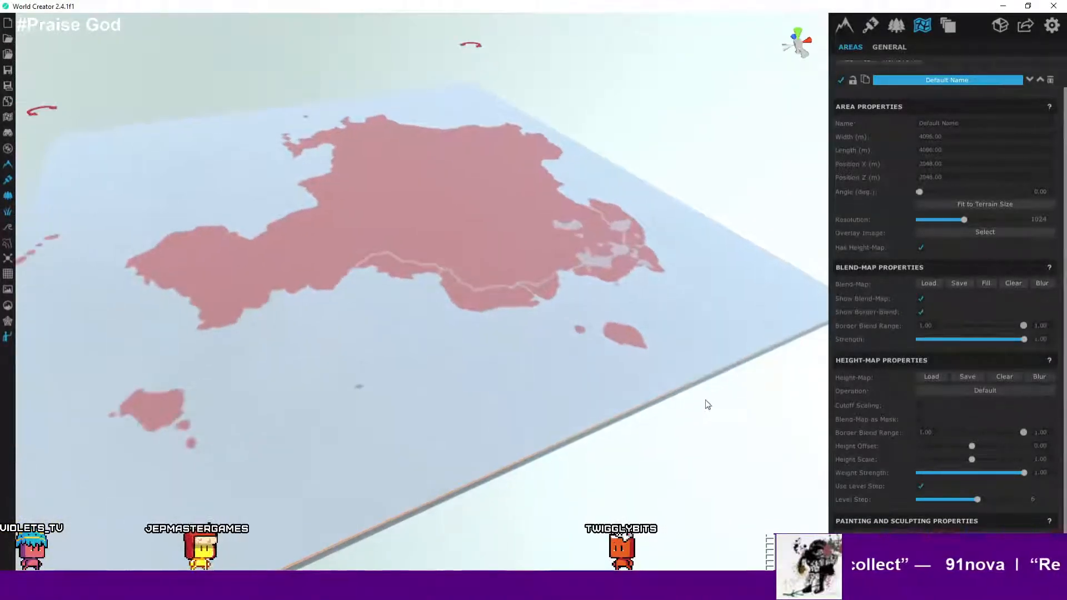
scroll(705, 399, down, 1)
scroll(676, 391, down, 1)
scroll(668, 379, down, 1)
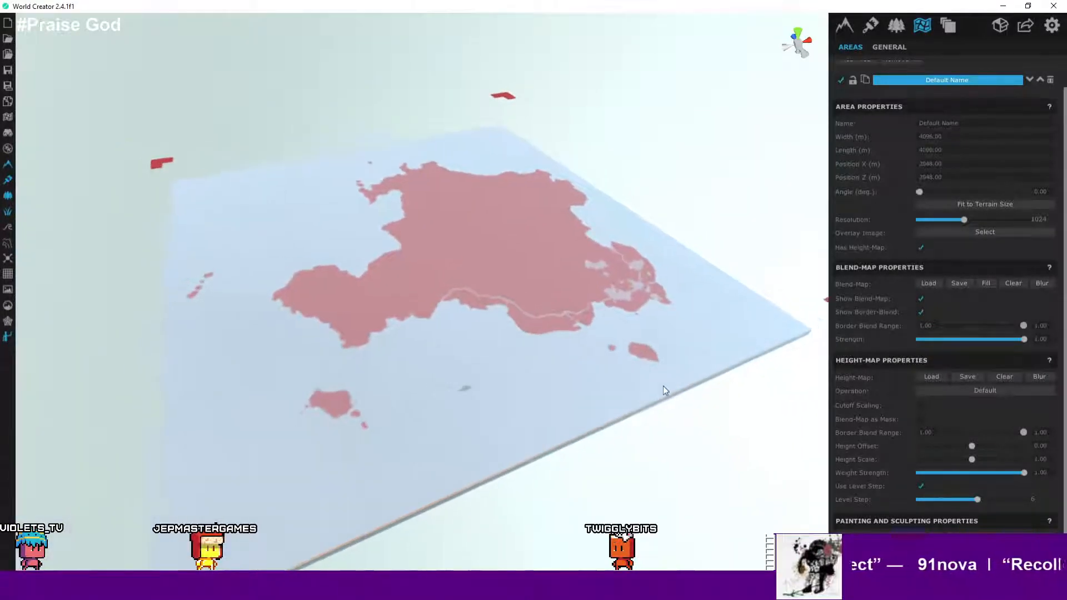
scroll(662, 392, down, 1)
scroll(661, 392, up, 1)
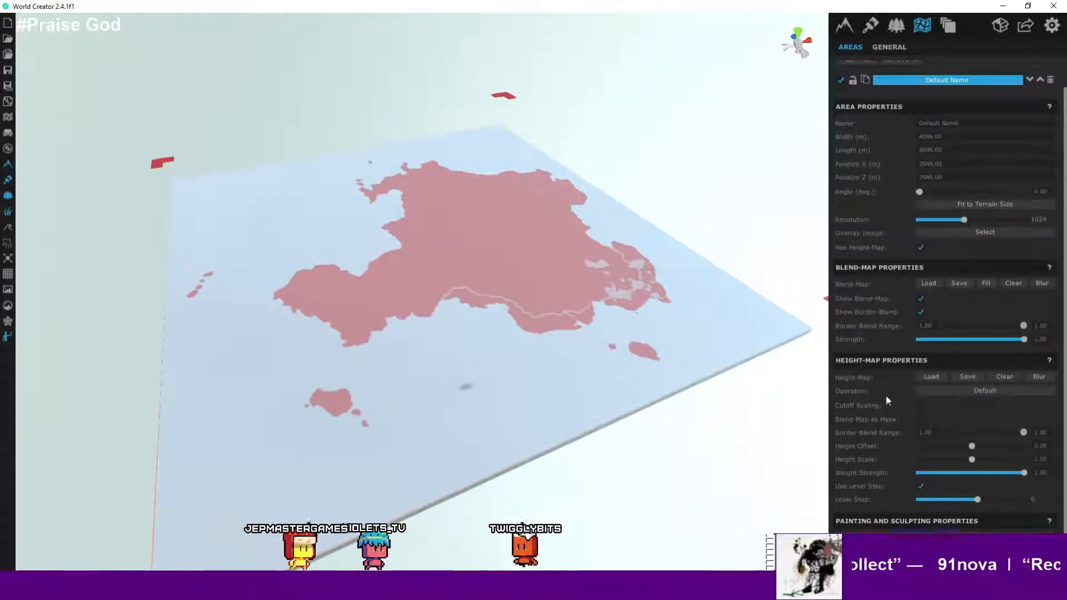
scroll(958, 358, up, 1)
scroll(622, 331, down, 2)
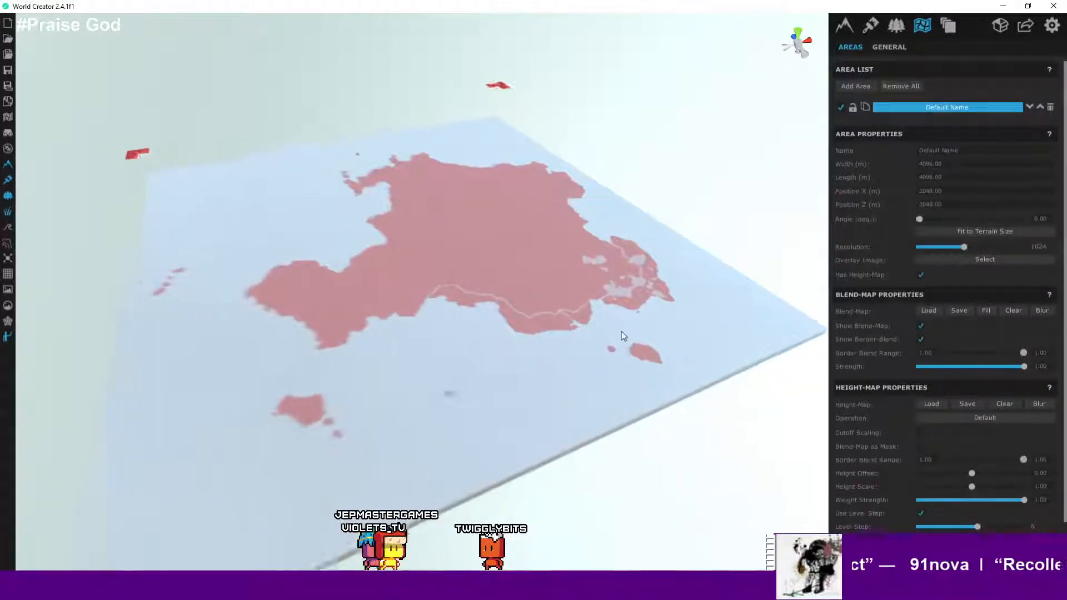
scroll(622, 328, down, 1)
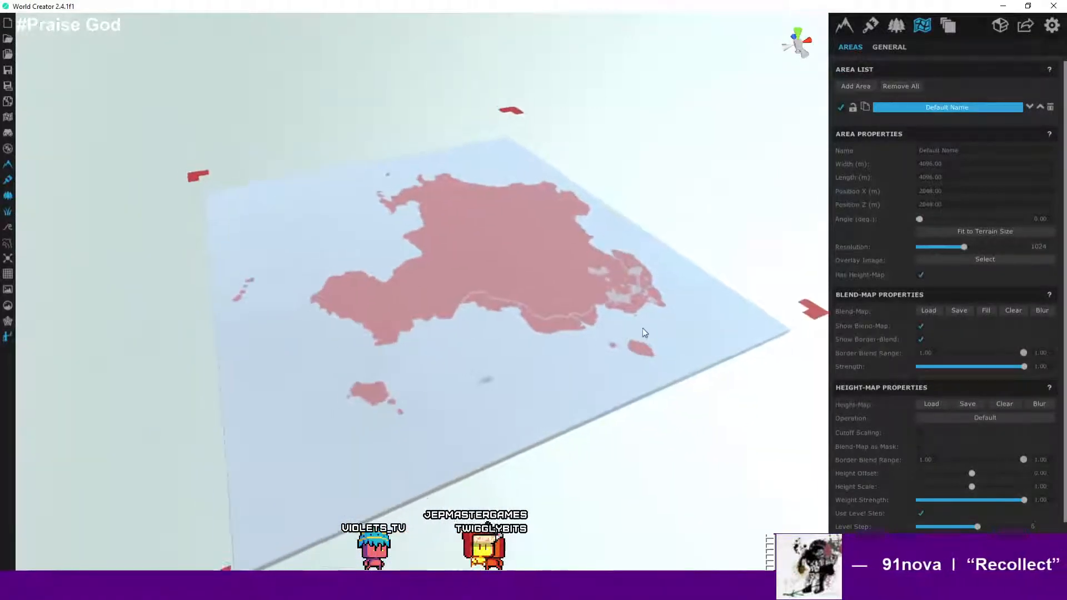
scroll(640, 329, down, 3)
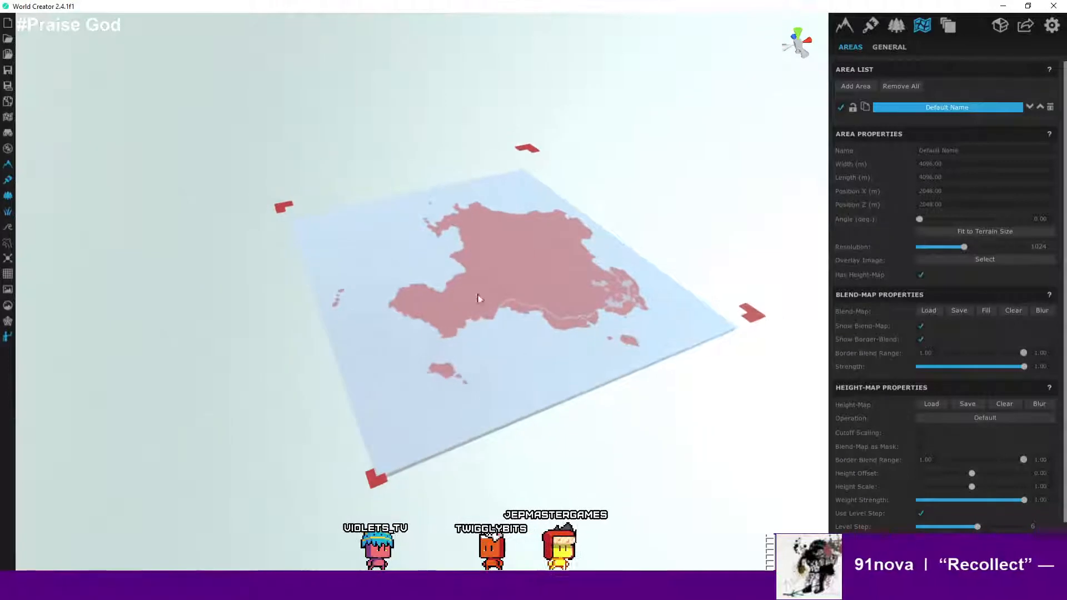
scroll(542, 366, up, 3)
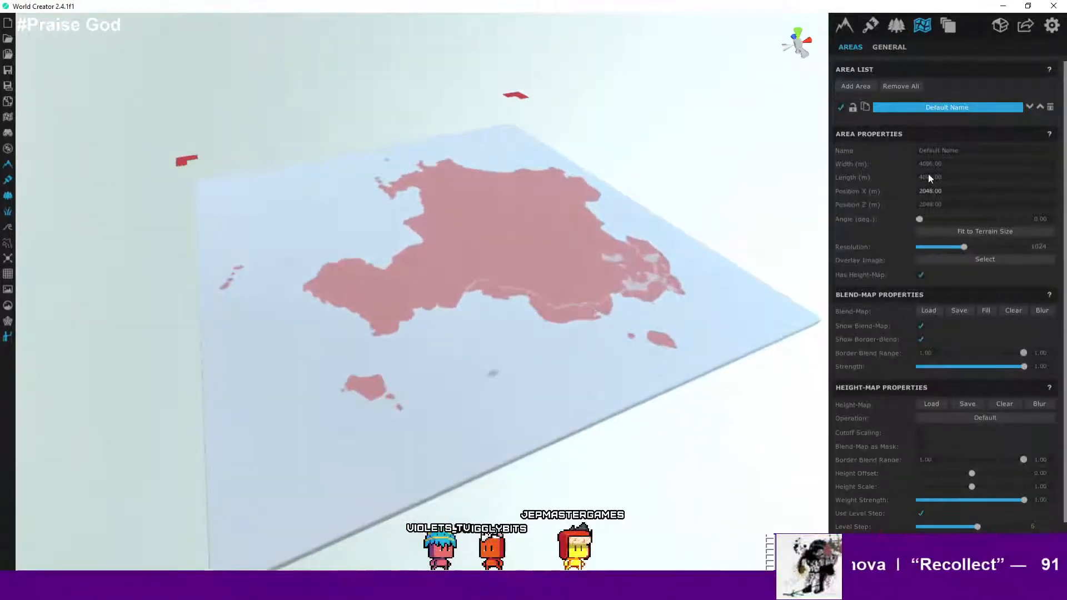
- Open the base terrain generator settings and inspect the terrain surface
click(844, 26)
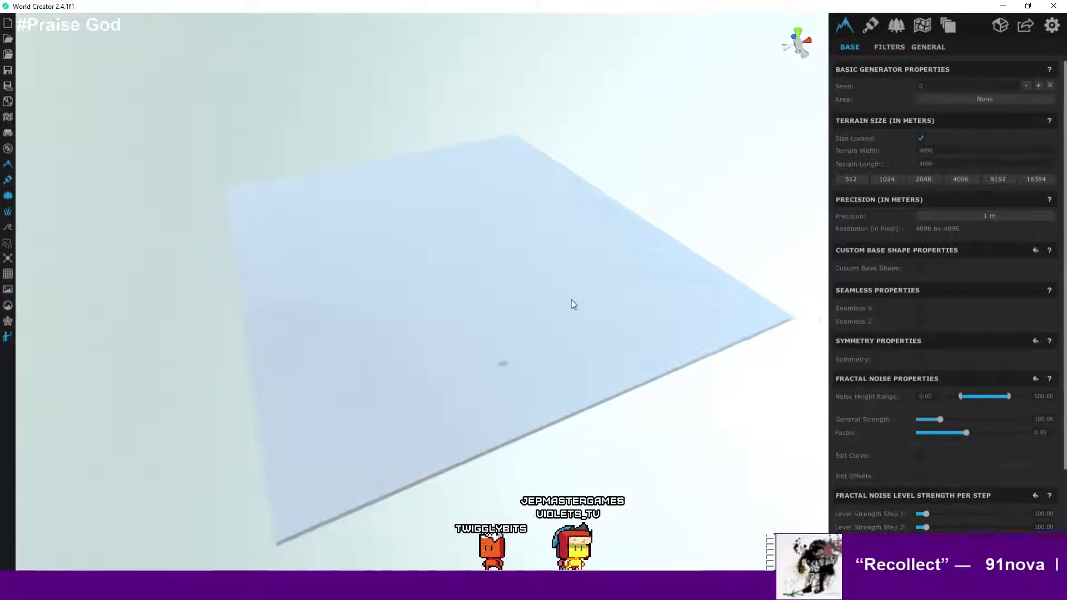
scroll(531, 433, up, 3)
right_drag(530, 433, 571, 210)
scroll(546, 238, up, 3)
scroll(575, 211, down, 4)
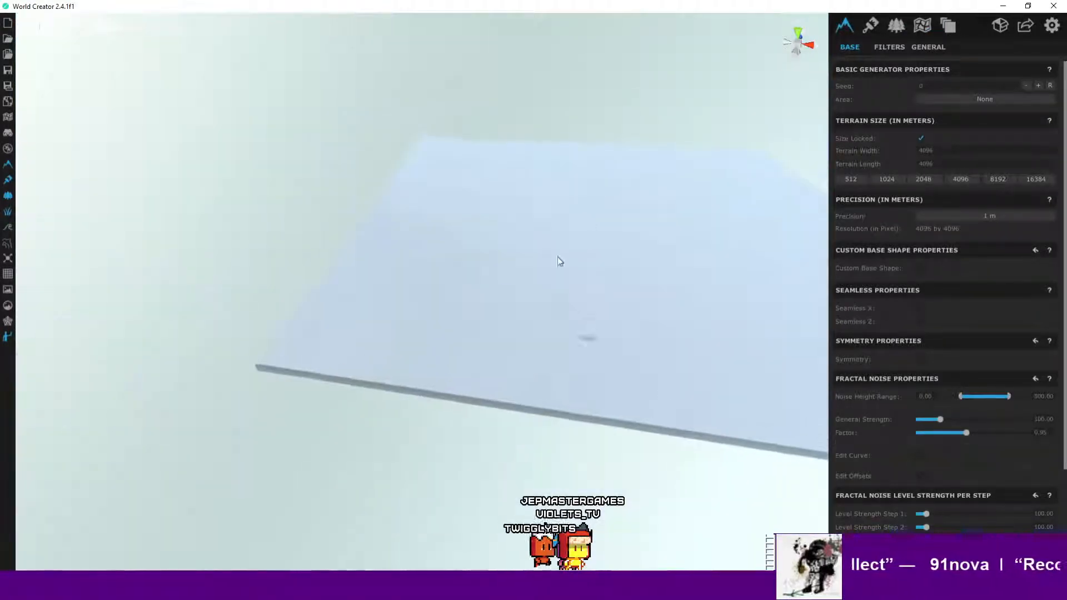
middle_drag(558, 257, 499, 280)
scroll(519, 277, down, 2)
right_drag(656, 307, 600, 289)
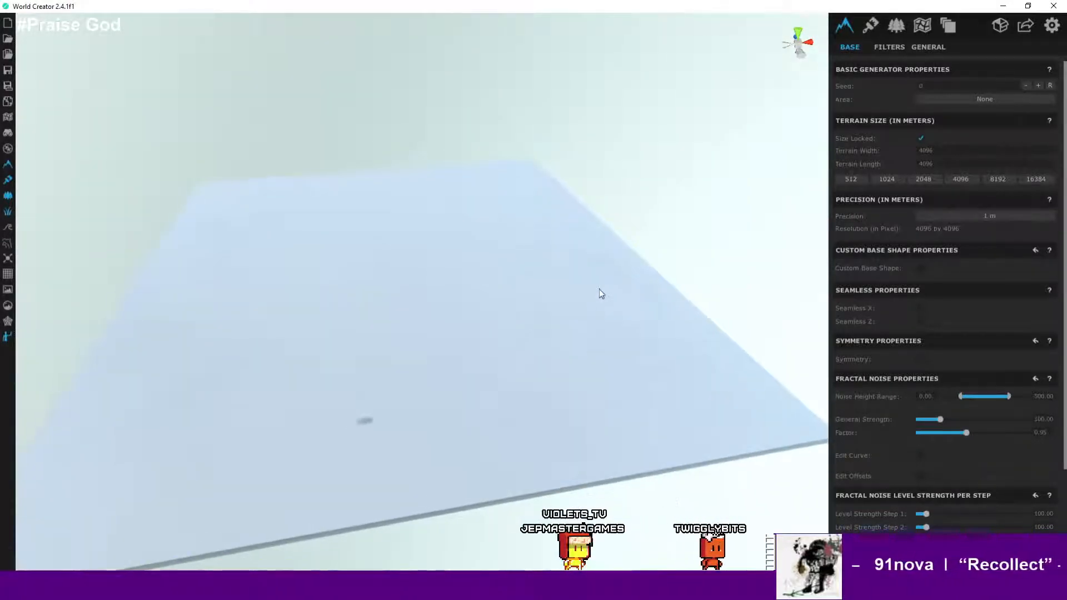
- Select the area again and set its resolution to 4096
click(921, 24)
click(931, 110)
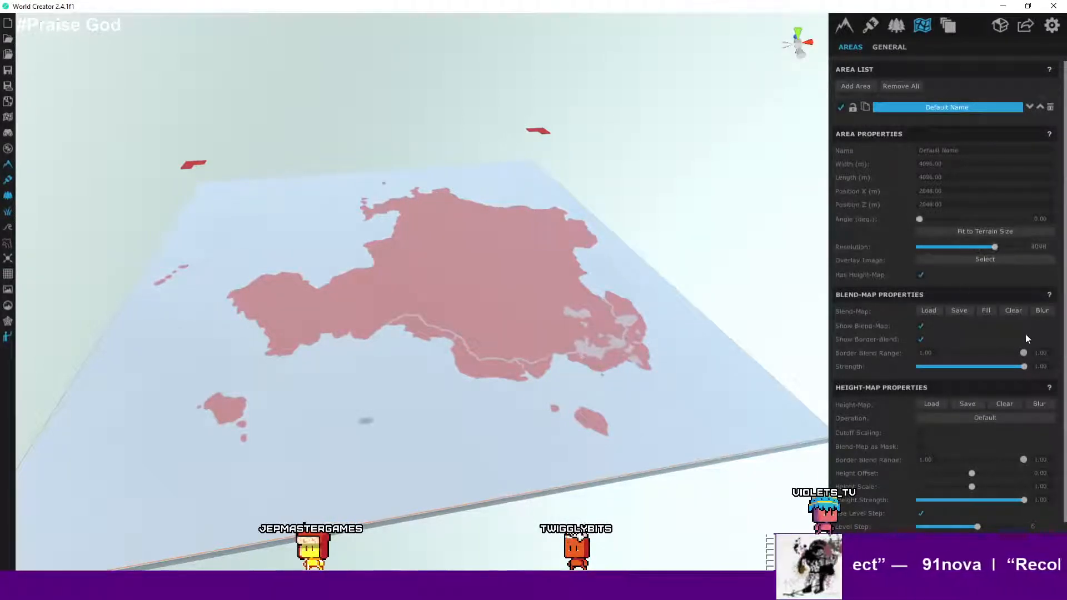
scroll(1025, 334, down, 1)
drag(1025, 338, 1052, 354)
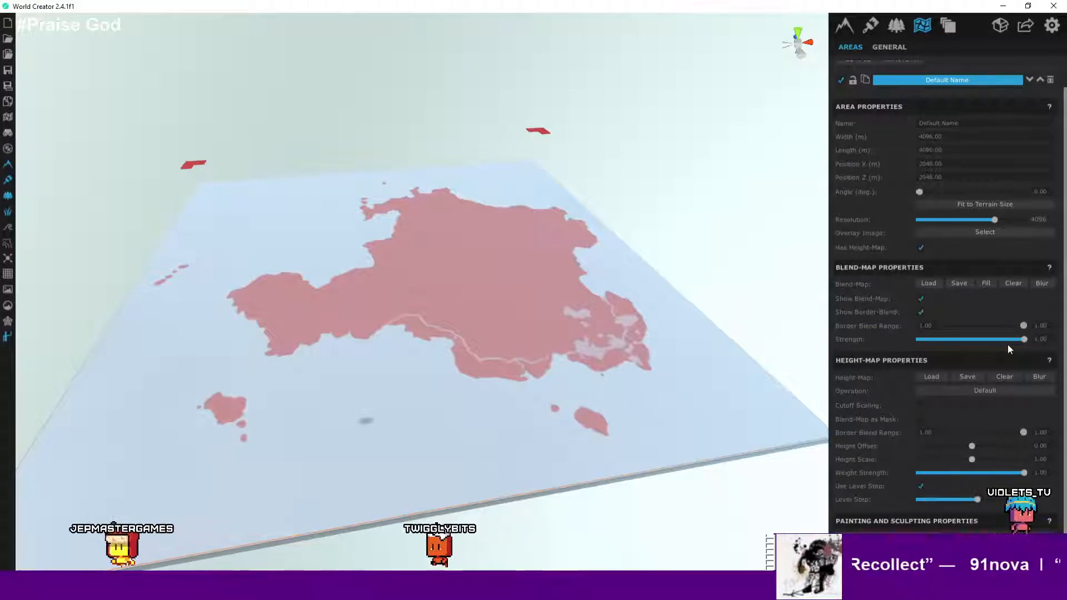
drag(1025, 432, 1051, 436)
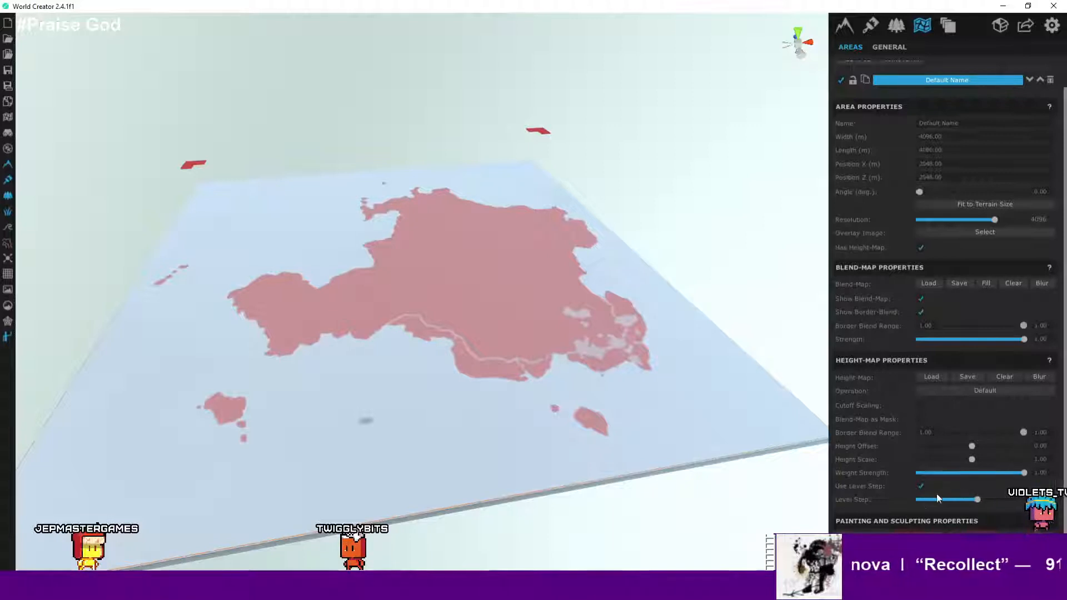
- Zoom into the landmass and undo the last change to the area's height map
scroll(1024, 479, up, 1)
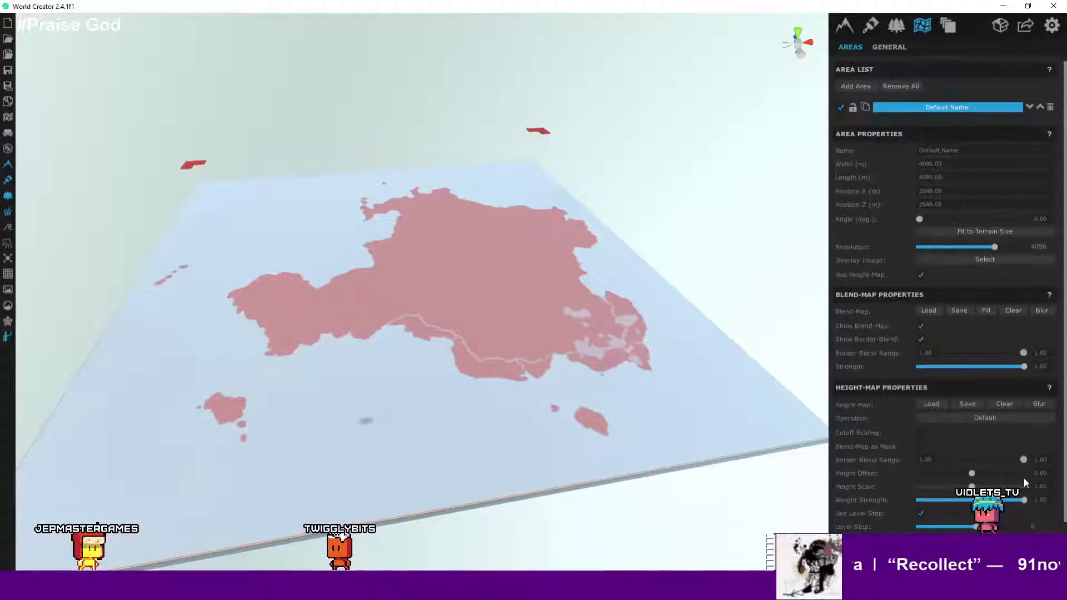
scroll(1024, 479, down, 1)
scroll(1009, 485, down, 4)
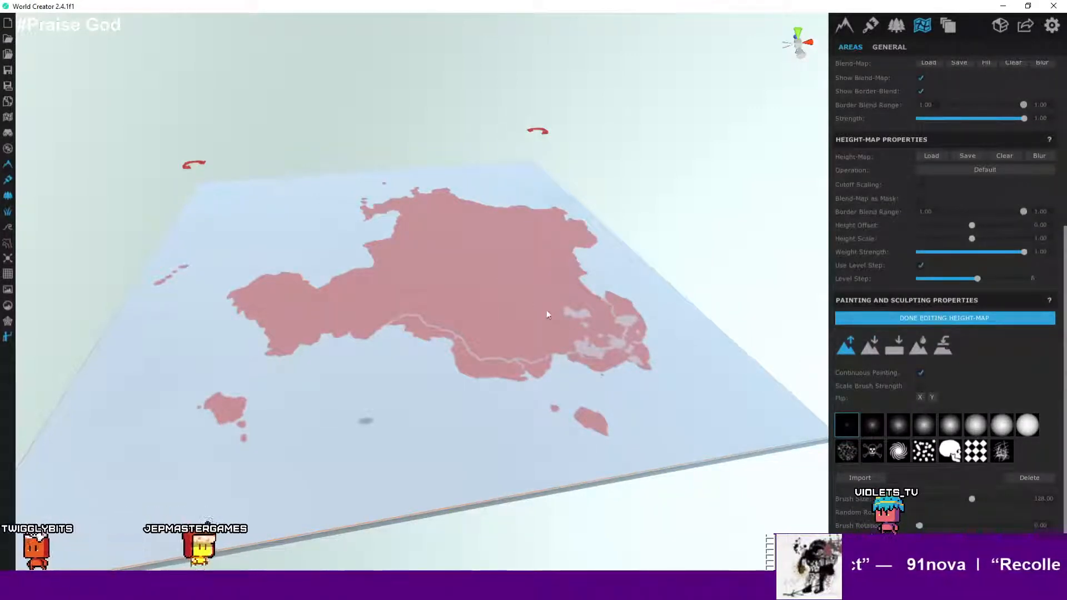
scroll(544, 311, up, 8)
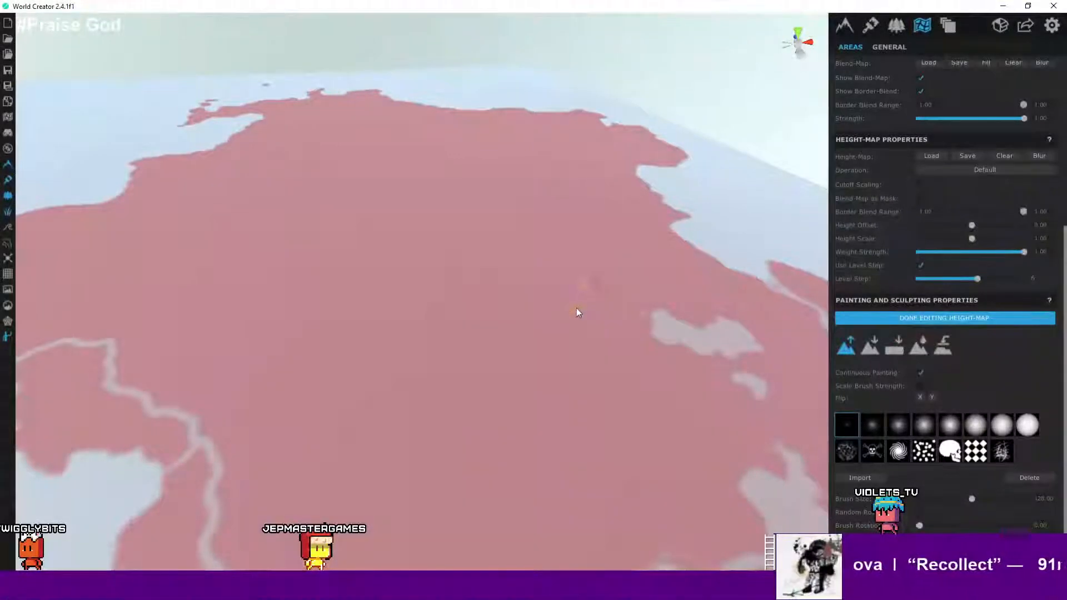
key(ctrl+z)
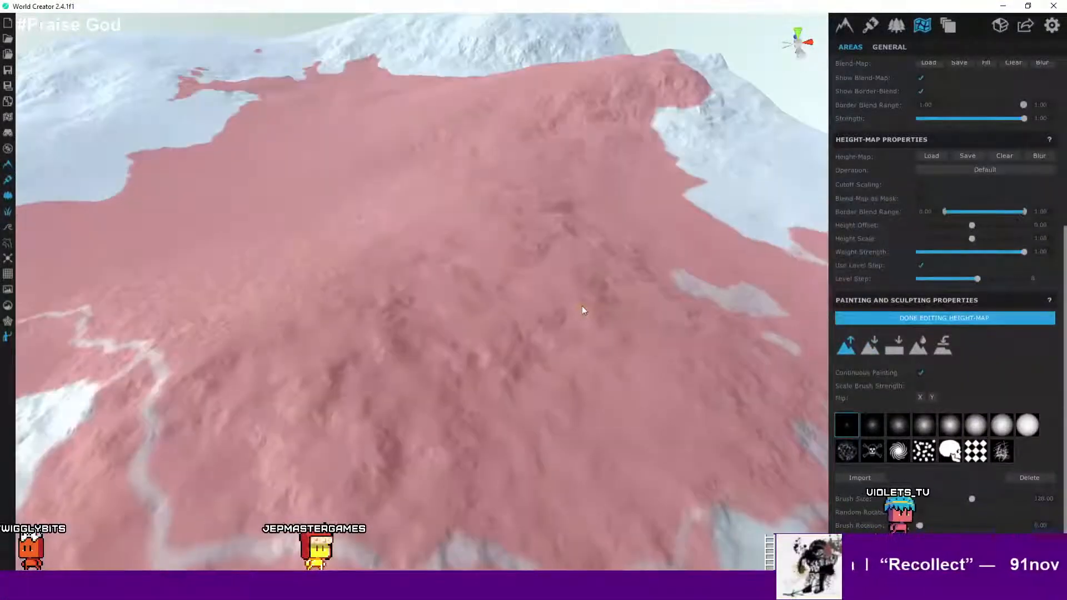
- Set the height-map border blend range to 1.00 and zoom in on the landmass area
scroll(586, 306, down, 6)
scroll(586, 309, down, 3)
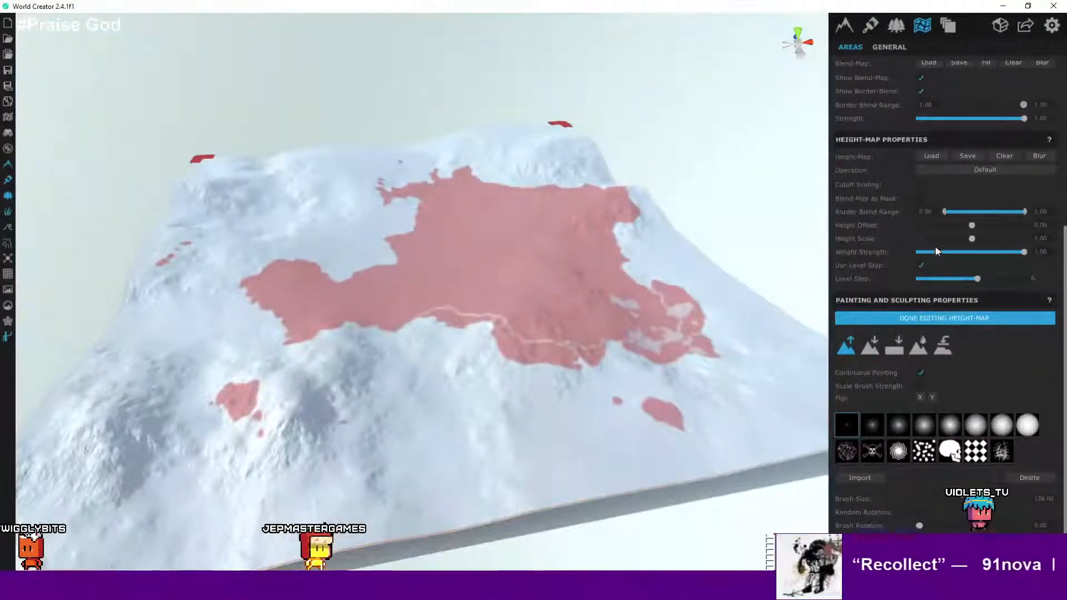
drag(963, 214, 1032, 211)
scroll(566, 248, up, 5)
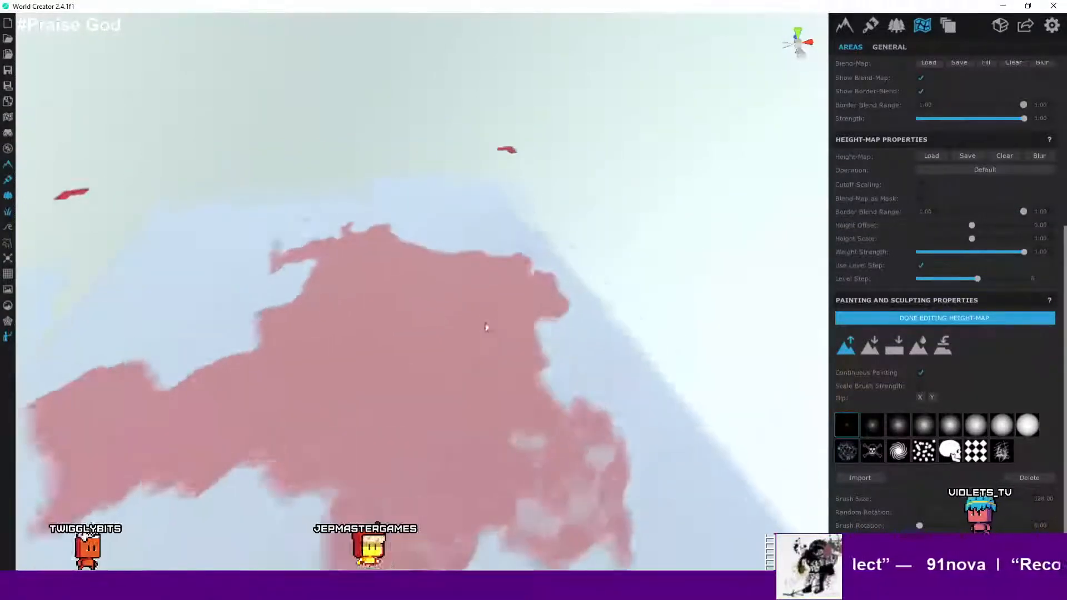
scroll(1015, 195, up, 5)
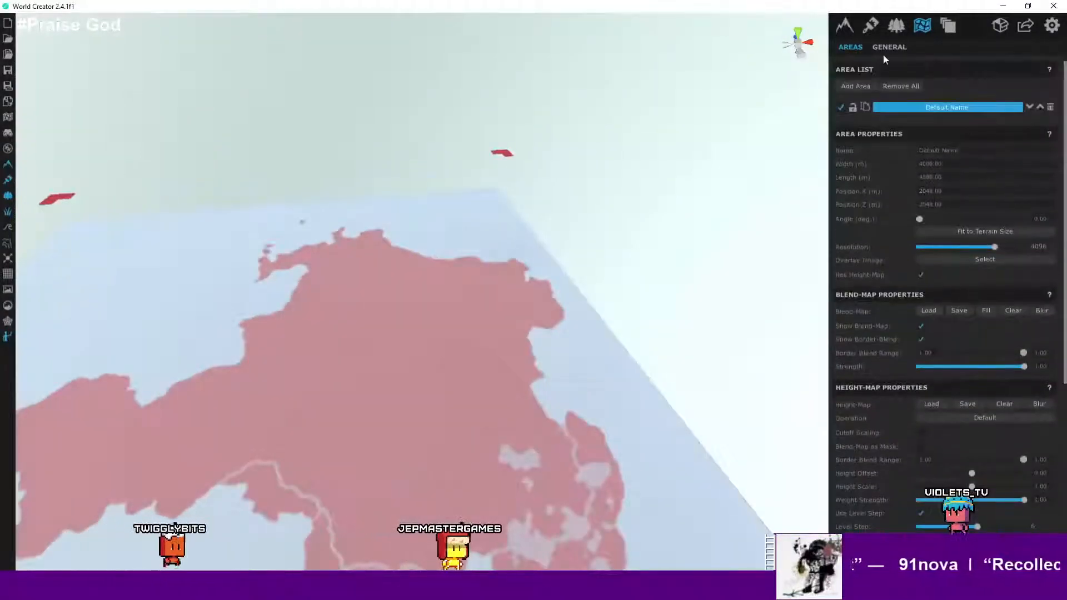
- Switch to the base terrain generator settings and enable Custom Base Shape
click(884, 49)
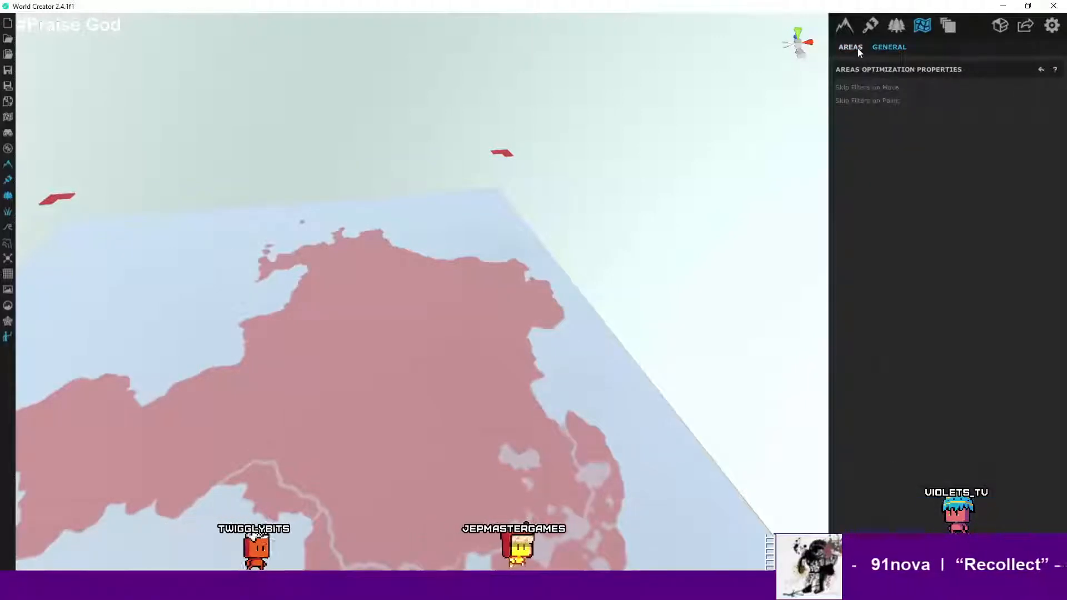
click(858, 49)
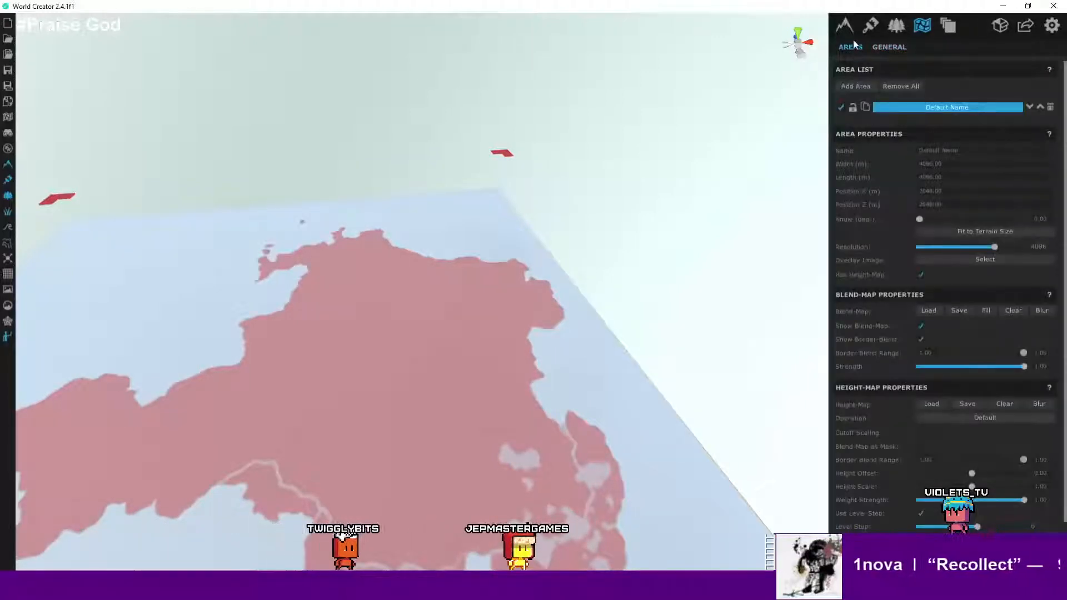
click(844, 25)
scroll(533, 222, down, 3)
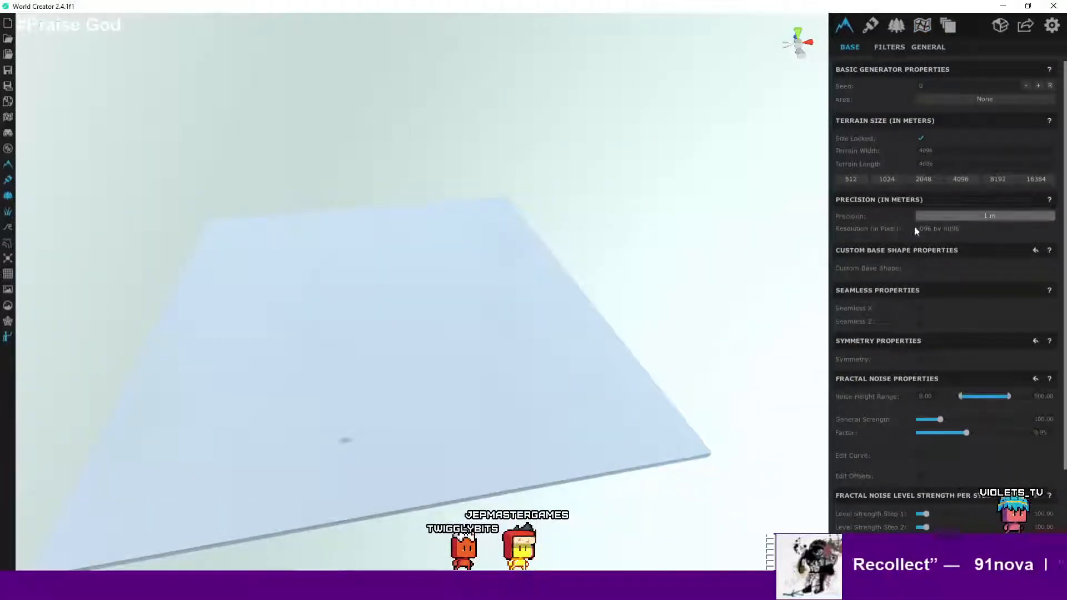
scroll(911, 242, down, 3)
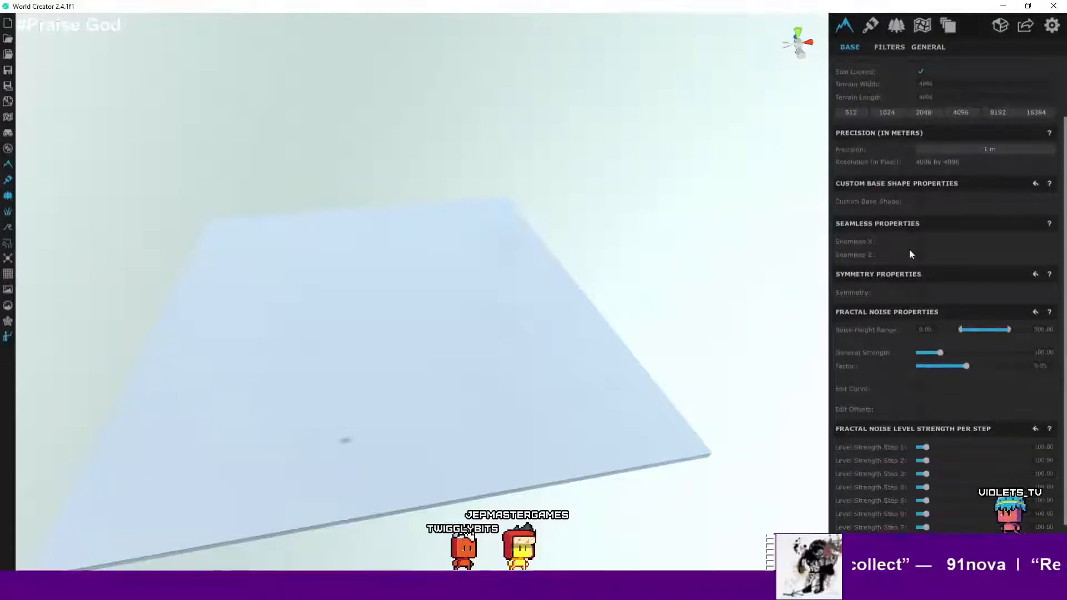
click(921, 202)
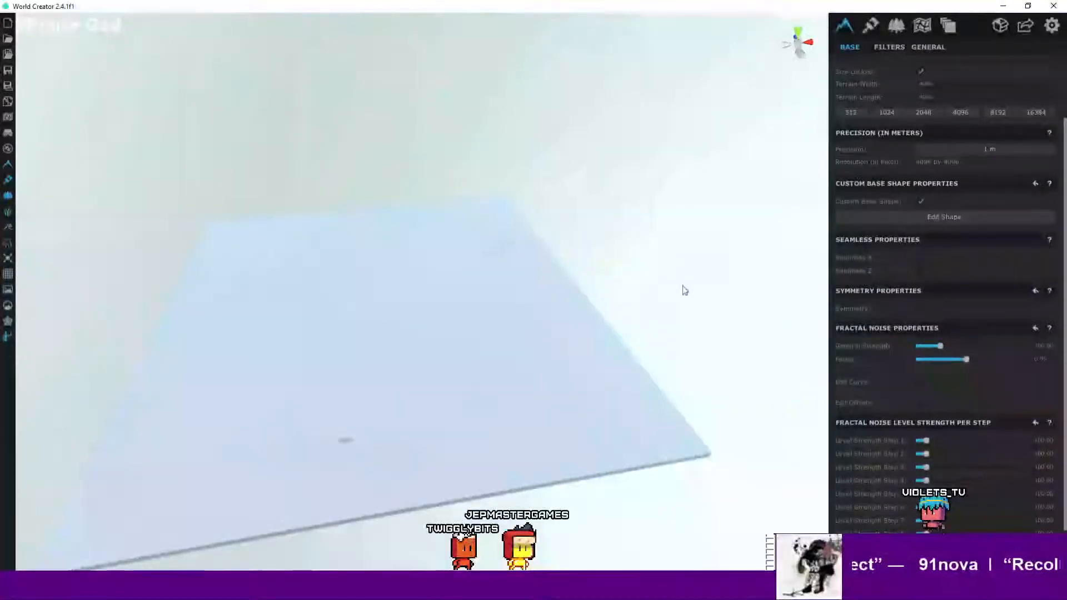
- Open the custom base shape editor and orbit and zoom to examine its control points
scroll(536, 298, up, 5)
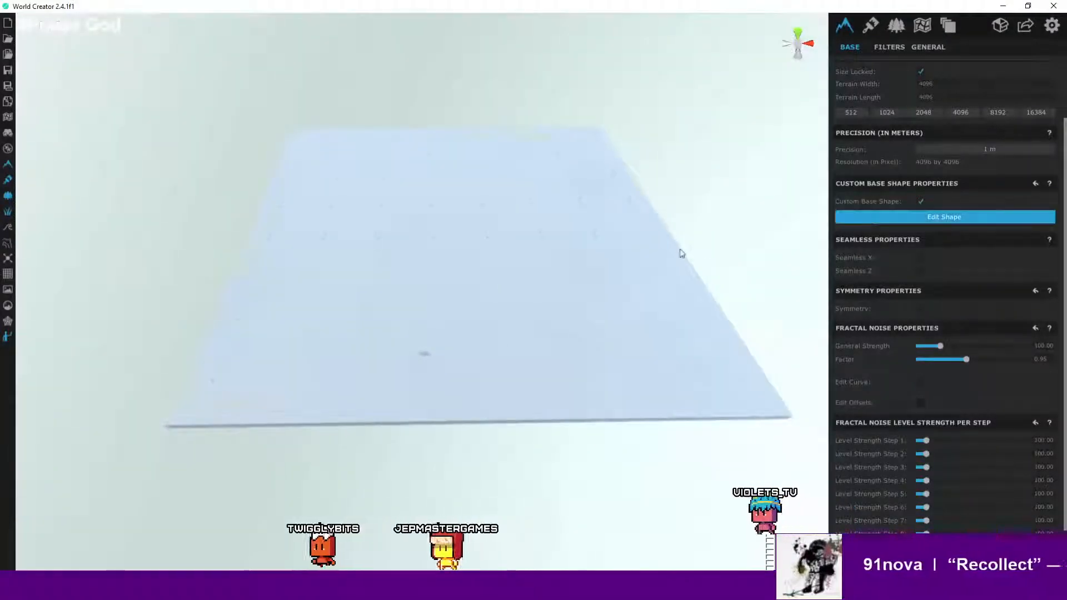
click(944, 217)
right_drag(555, 306, 564, 286)
scroll(484, 329, up, 3)
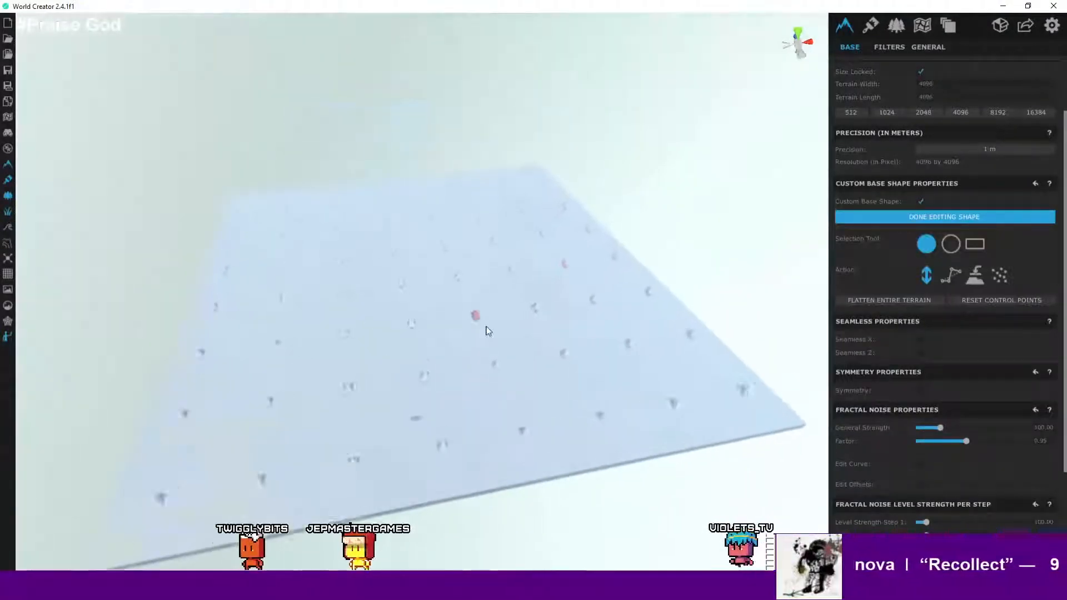
drag(479, 317, 489, 254)
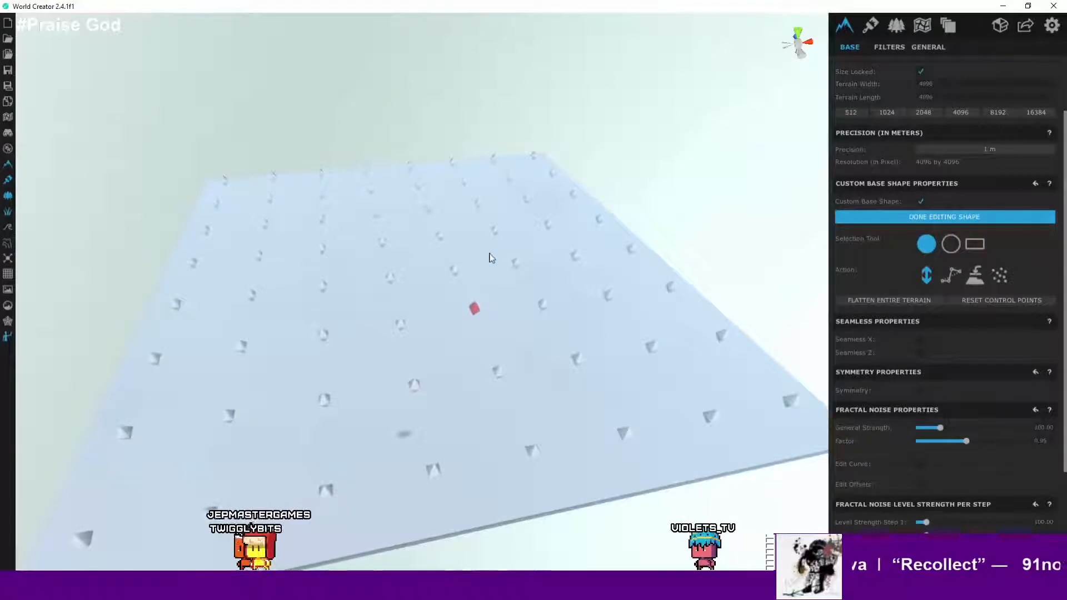
scroll(504, 327, down, 5)
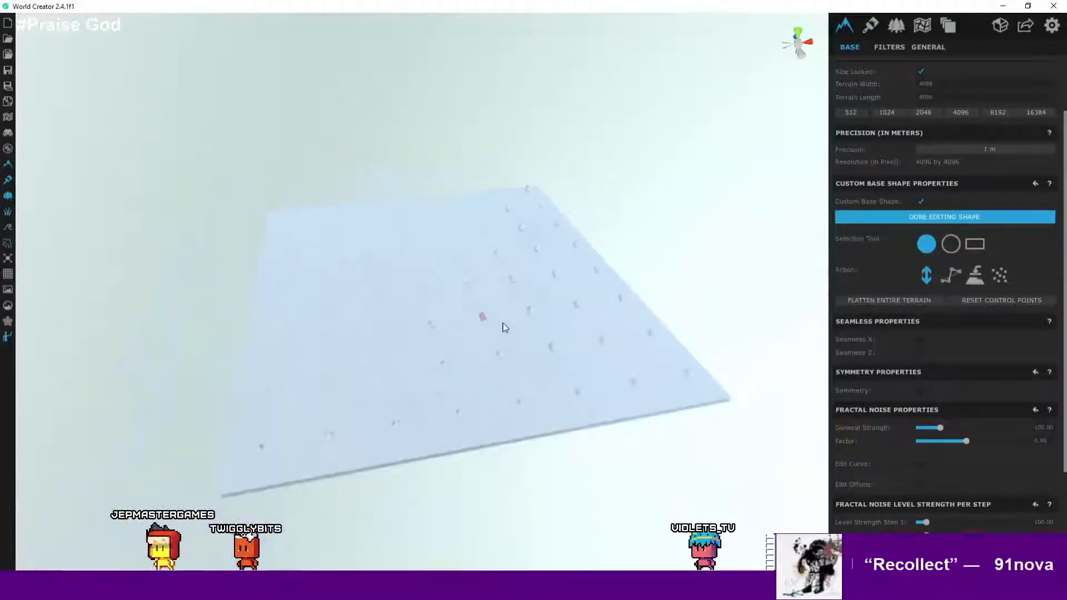
right_drag(448, 364, 518, 352)
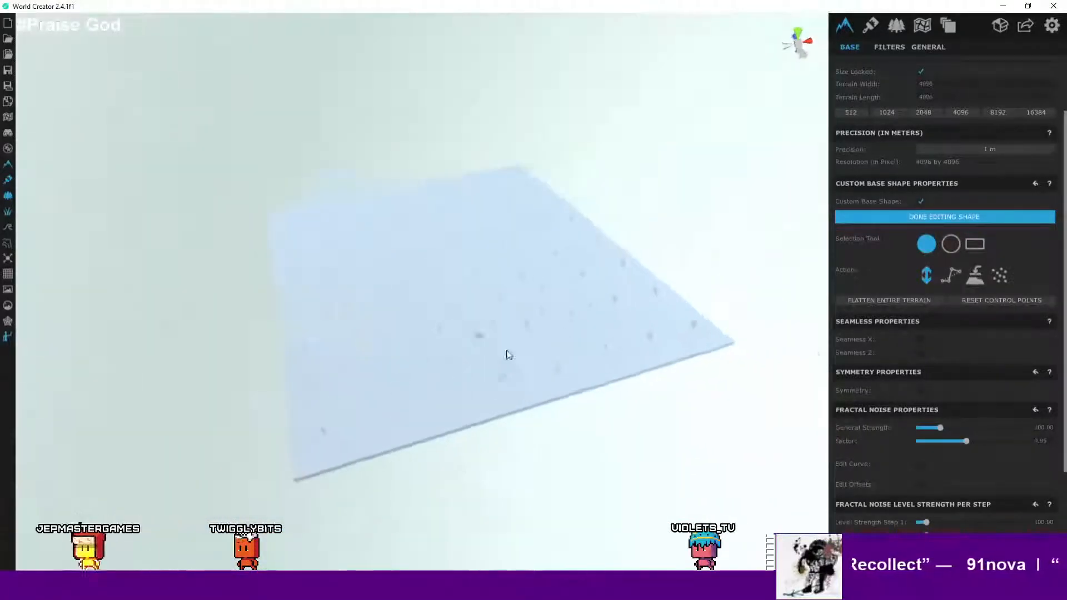
scroll(506, 372, down, 2)
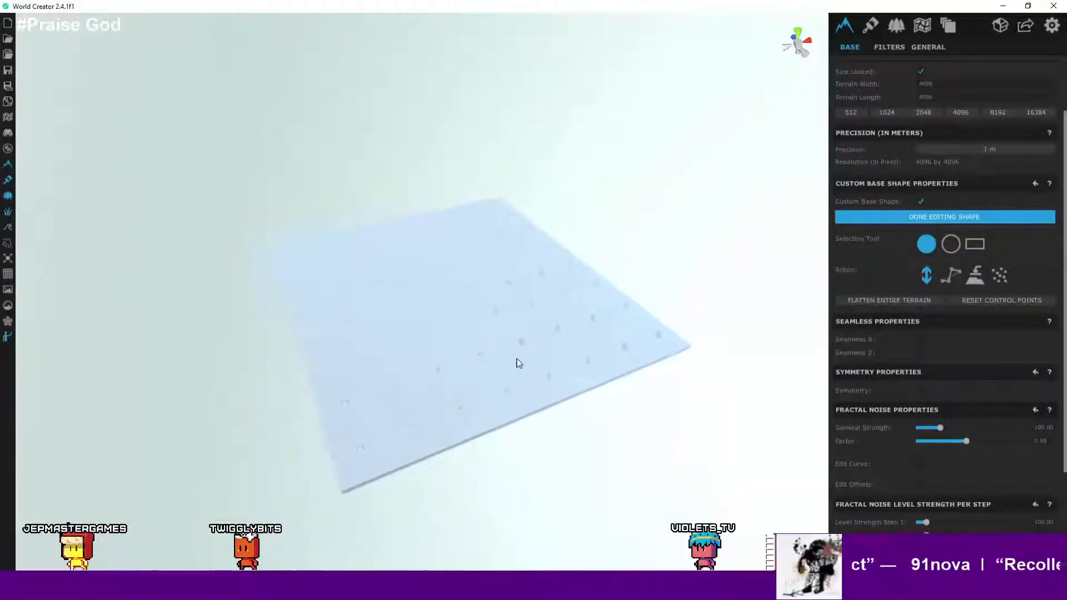
scroll(517, 362, up, 4)
scroll(518, 362, up, 1)
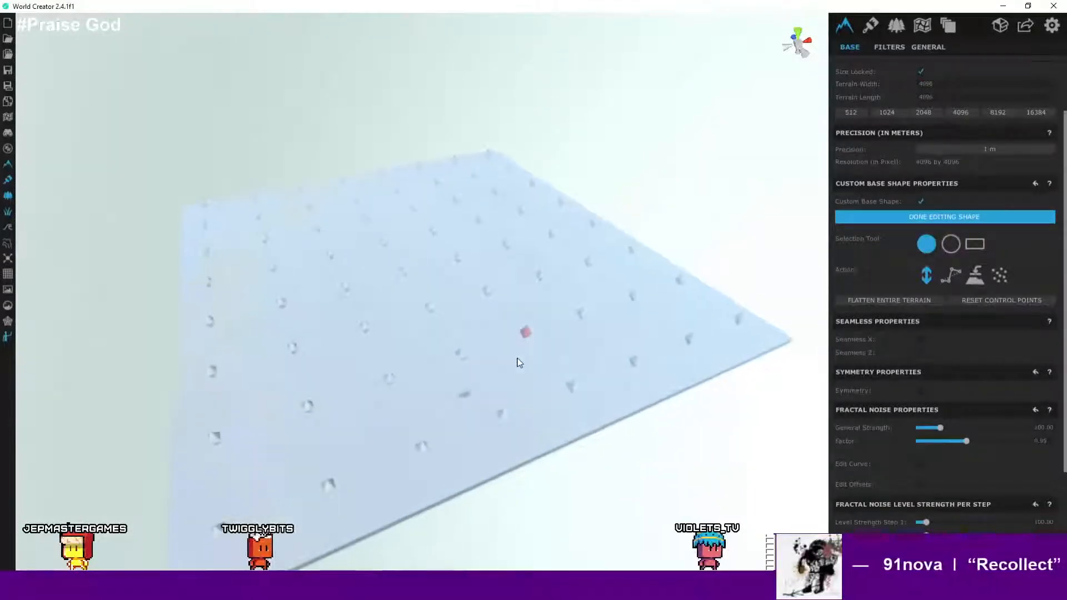
- Select the landmass area in the area list and delete it
click(922, 25)
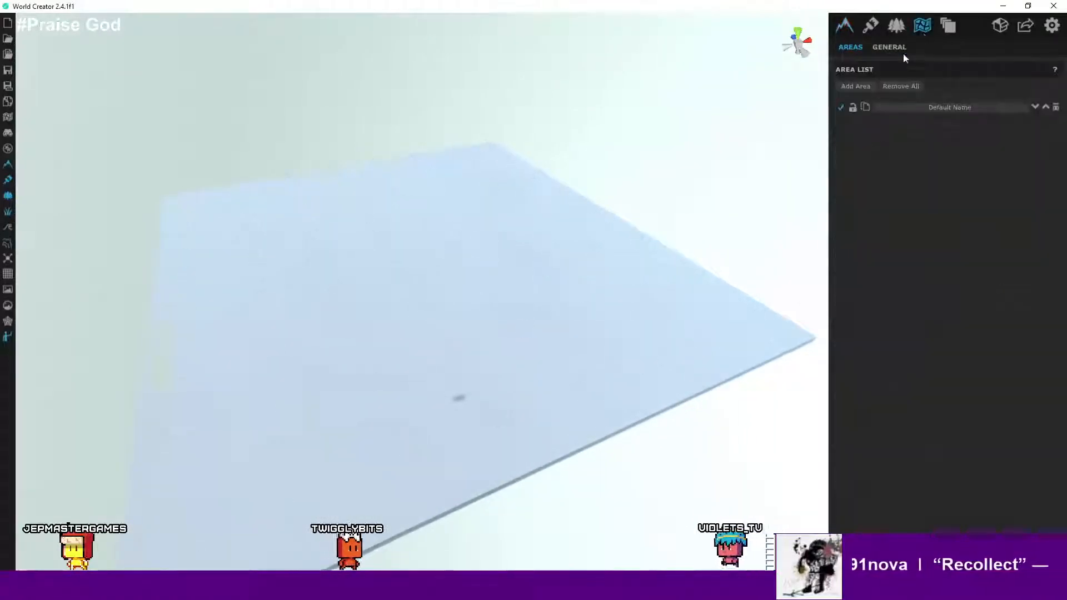
click(931, 107)
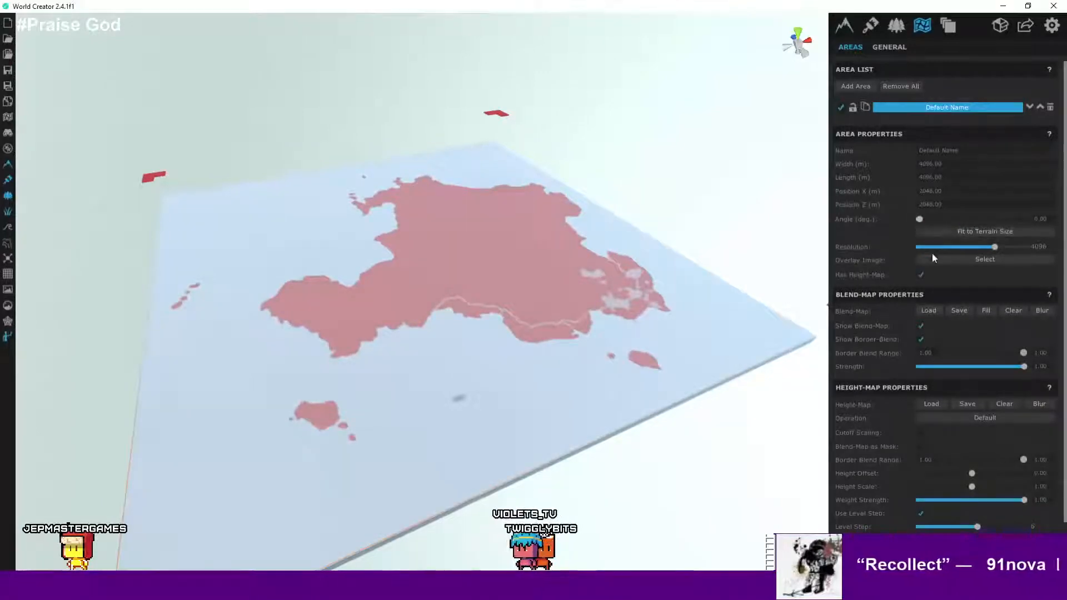
scroll(962, 378, down, 1)
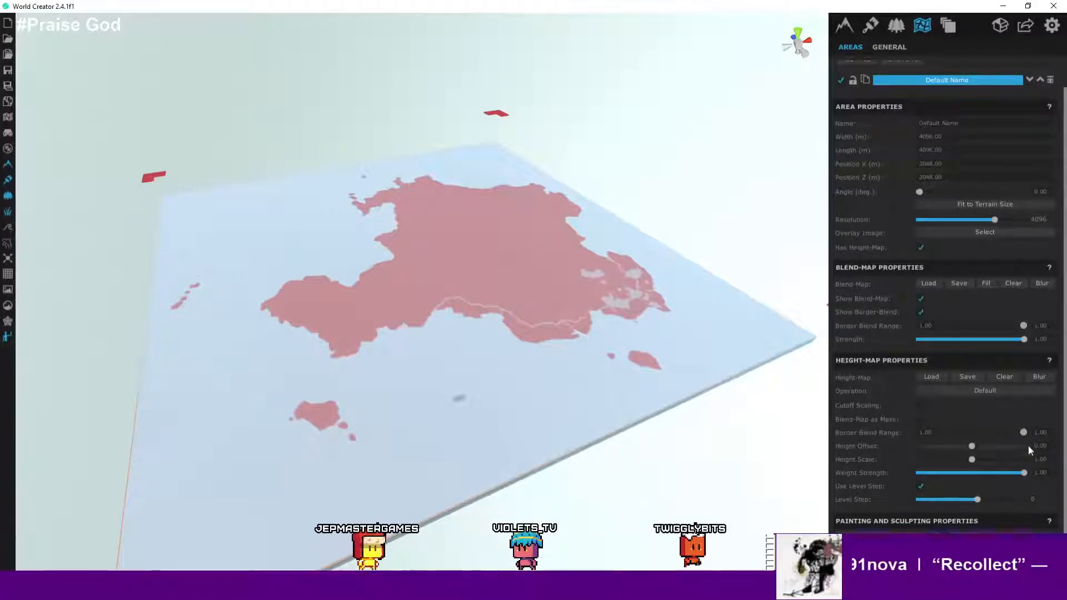
mouse_move(1026, 431)
mouse_down()
mouse_move(971, 433)
mouse_move(1043, 431)
mouse_move(956, 431)
mouse_move(1031, 432)
mouse_up()
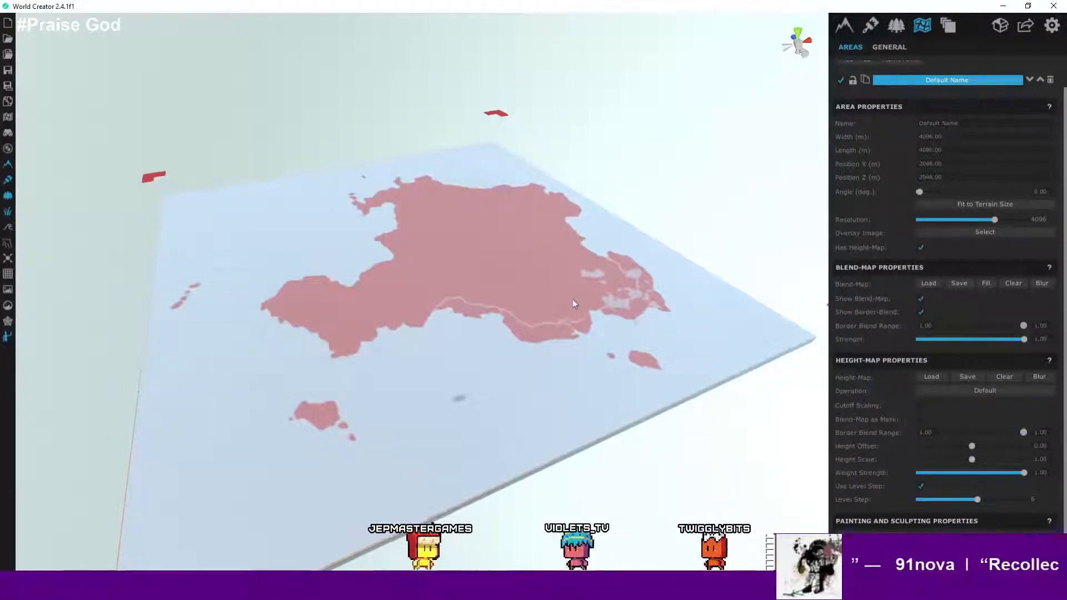
scroll(572, 298, down, 2)
scroll(595, 298, up, 2)
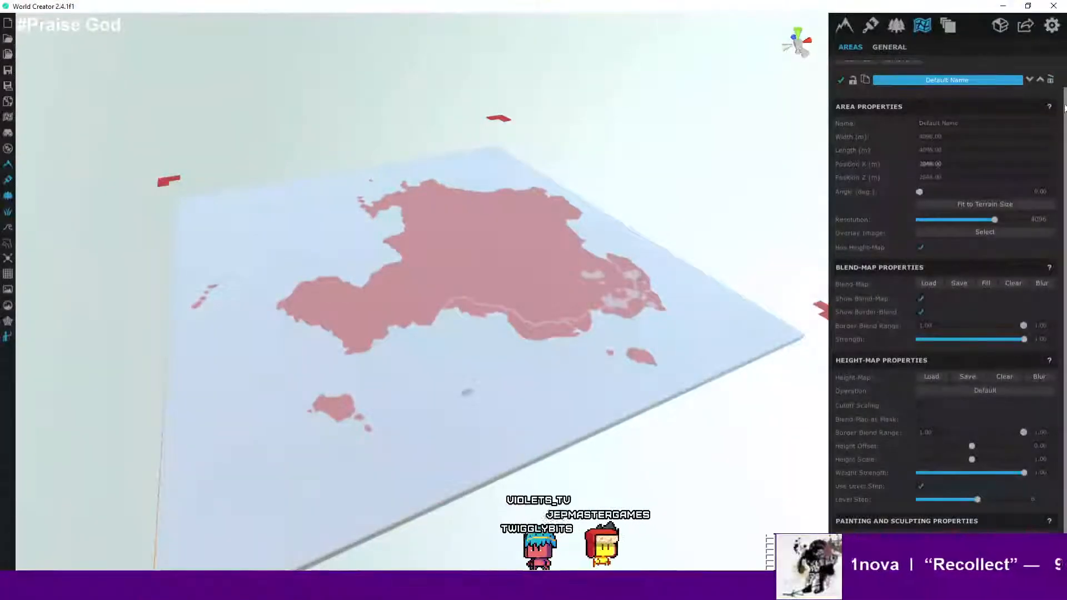
click(1051, 81)
- Orbit and zoom around the terrain and toggle the wireframe view on and off
scroll(560, 208, down, 2)
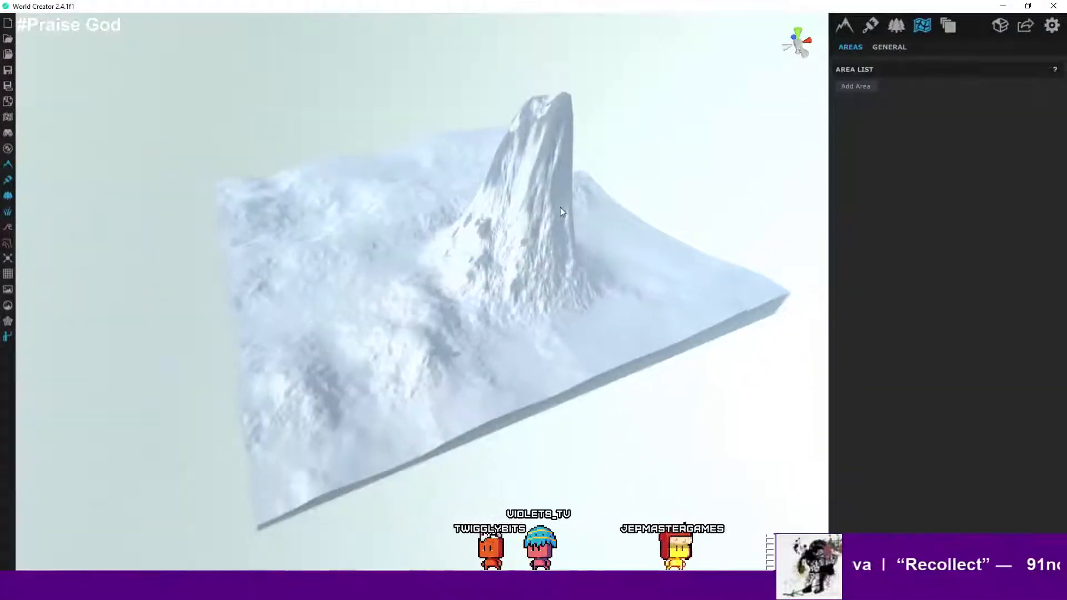
right_drag(560, 208, 453, 272)
scroll(538, 352, down, 5)
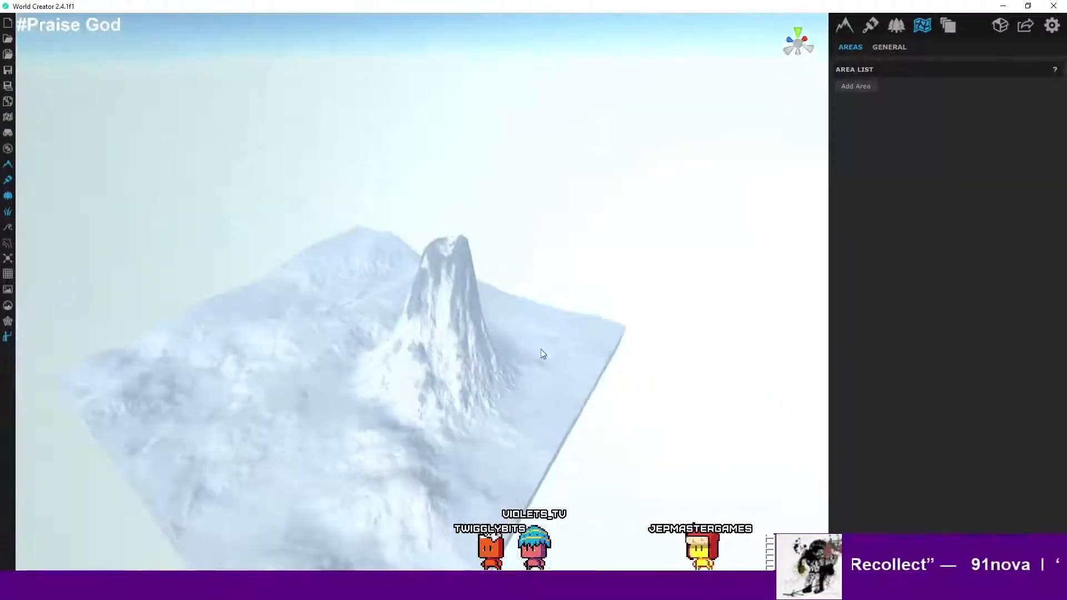
scroll(496, 224, up, 5)
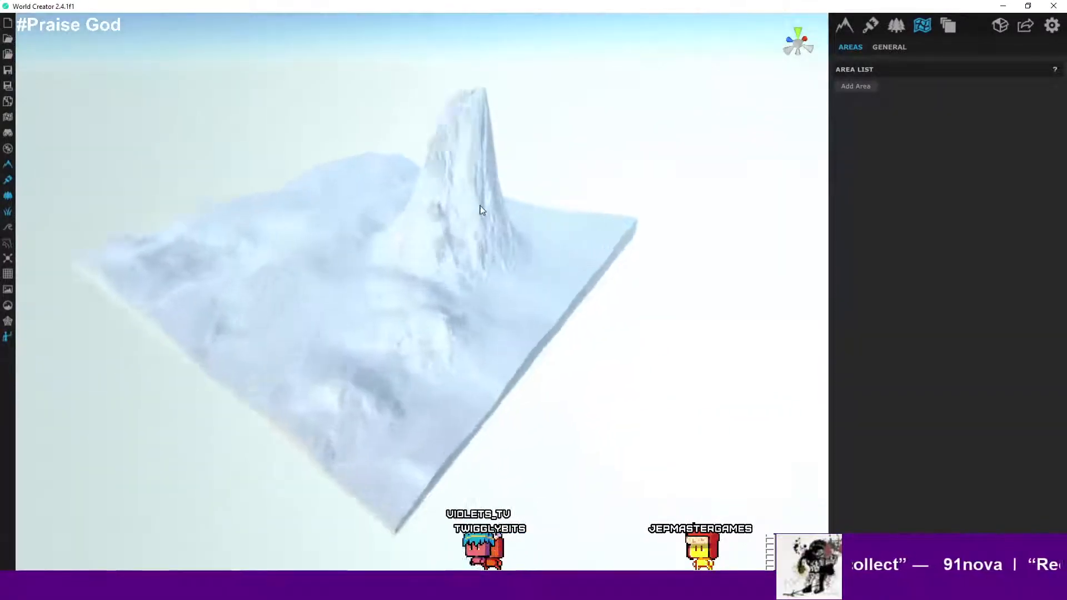
click(8, 322)
click(9, 322)
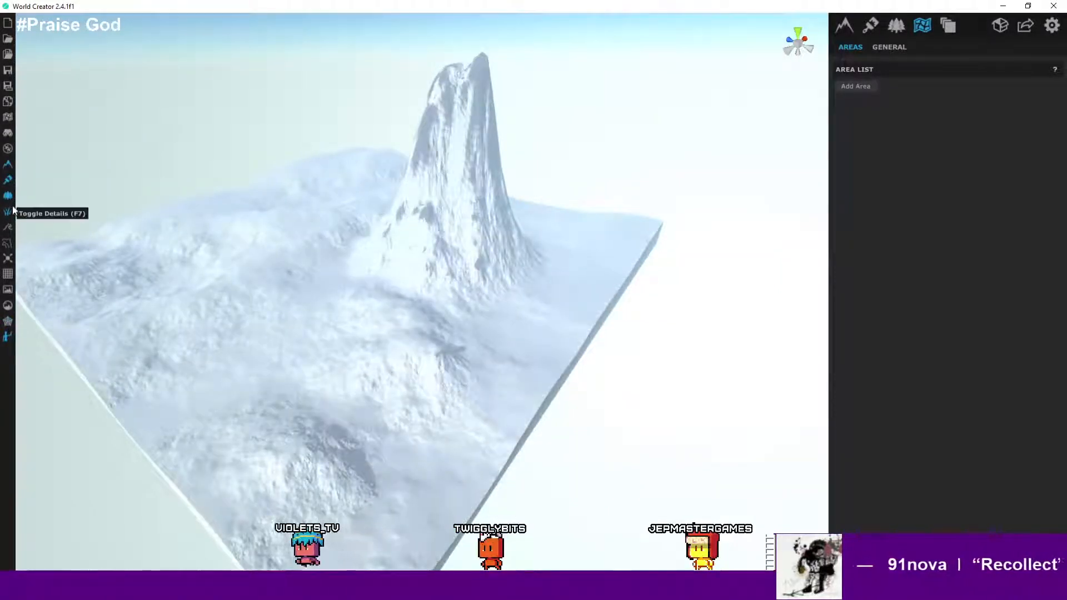
- Turn on the observe tools and orbit and zoom around the terrain
click(8, 134)
middle_drag(74, 161, 201, 222)
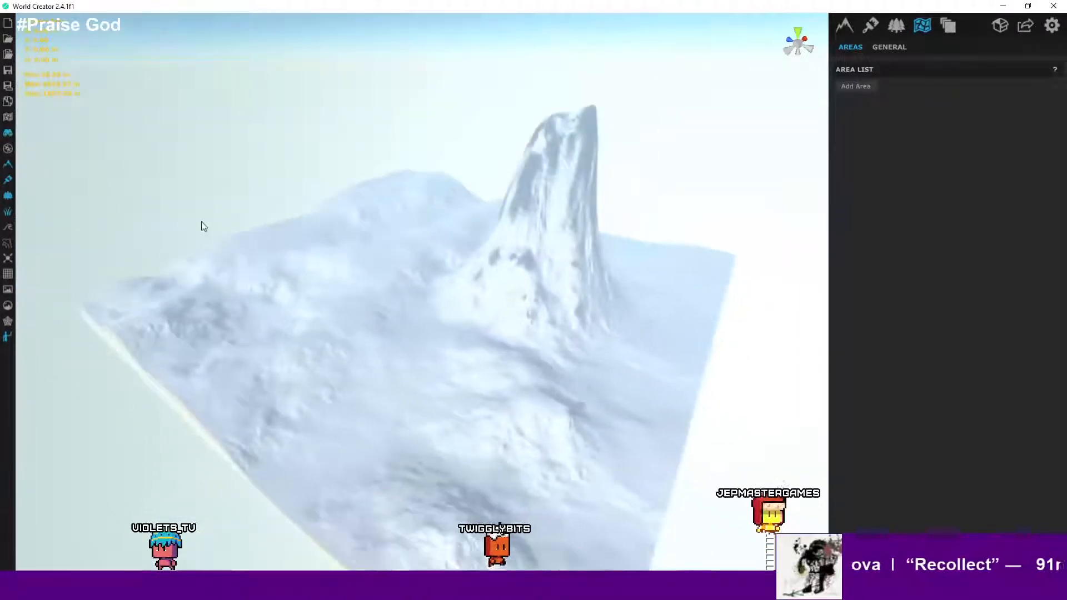
right_drag(335, 296, 172, 217)
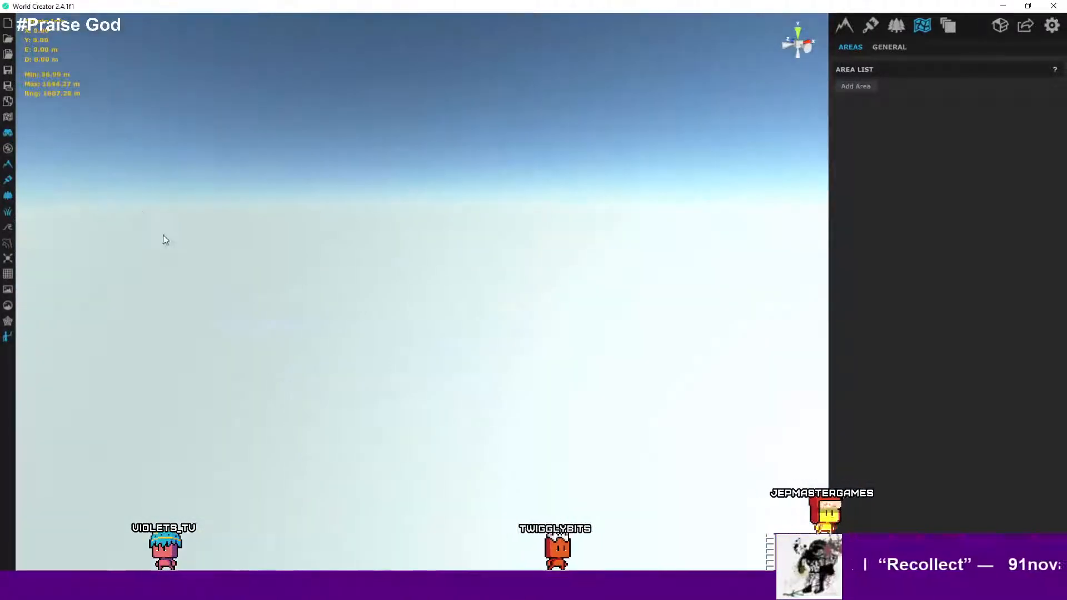
middle_drag(165, 240, 560, 421)
scroll(436, 369, up, 5)
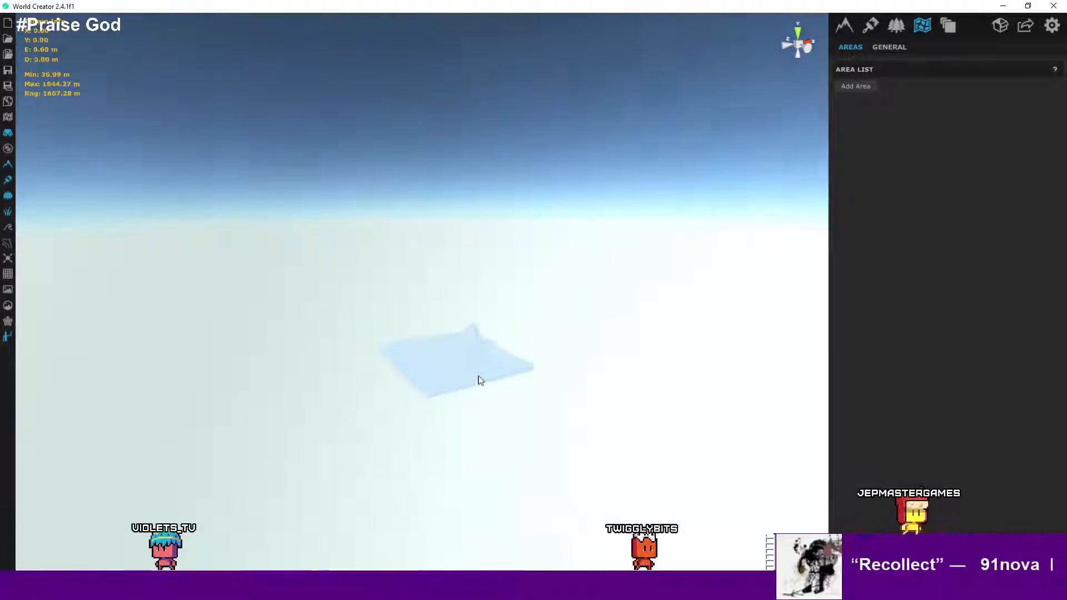
scroll(447, 372, up, 5)
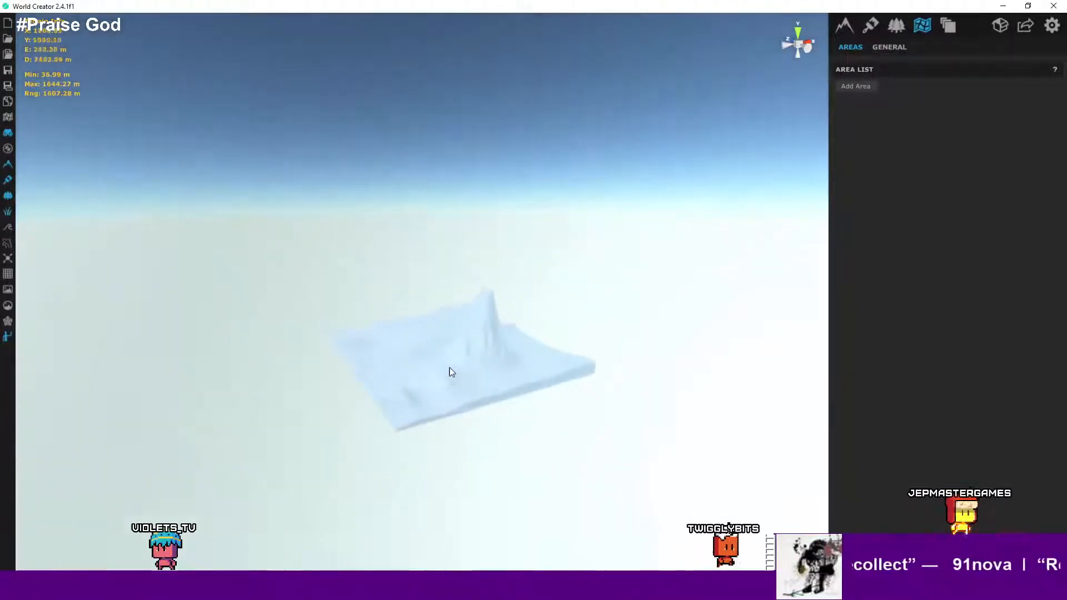
scroll(443, 371, up, 6)
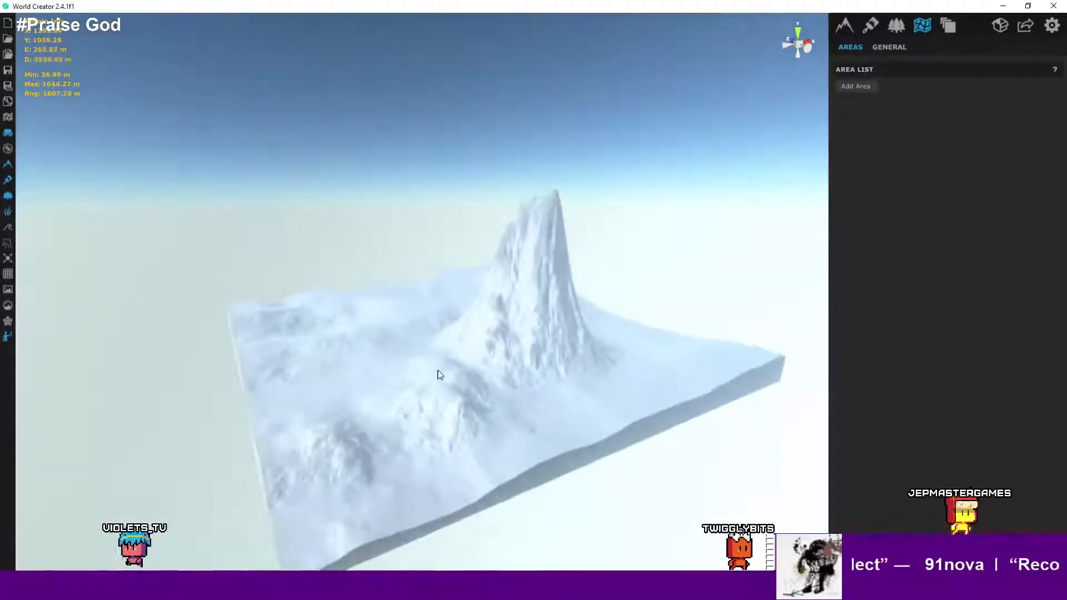
- Open the environment settings and enable the ocean plane
click(949, 26)
click(896, 26)
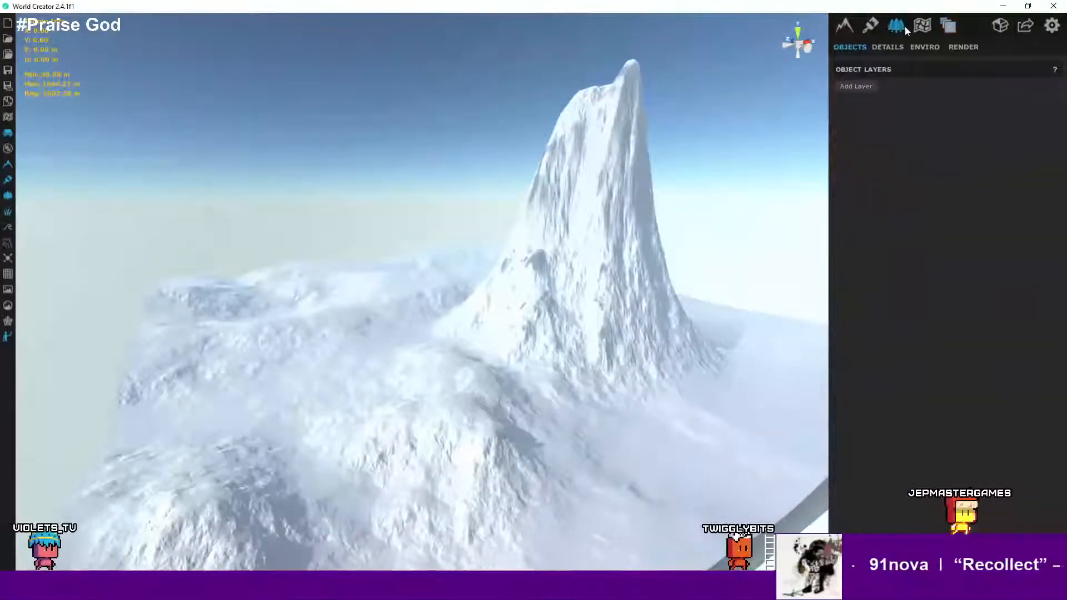
click(925, 48)
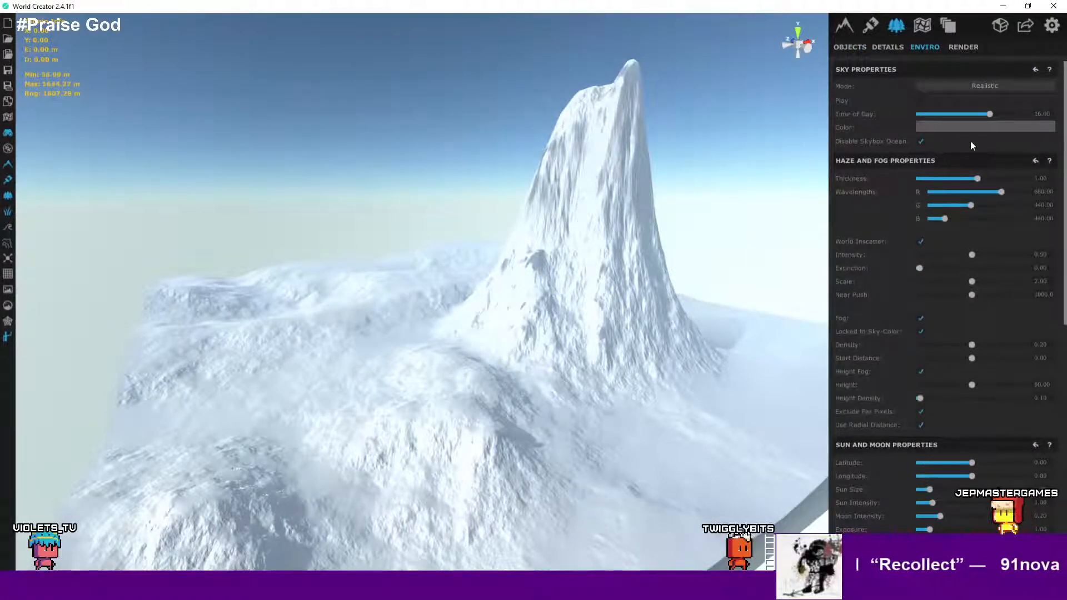
scroll(970, 141, down, 1)
scroll(971, 142, down, 3)
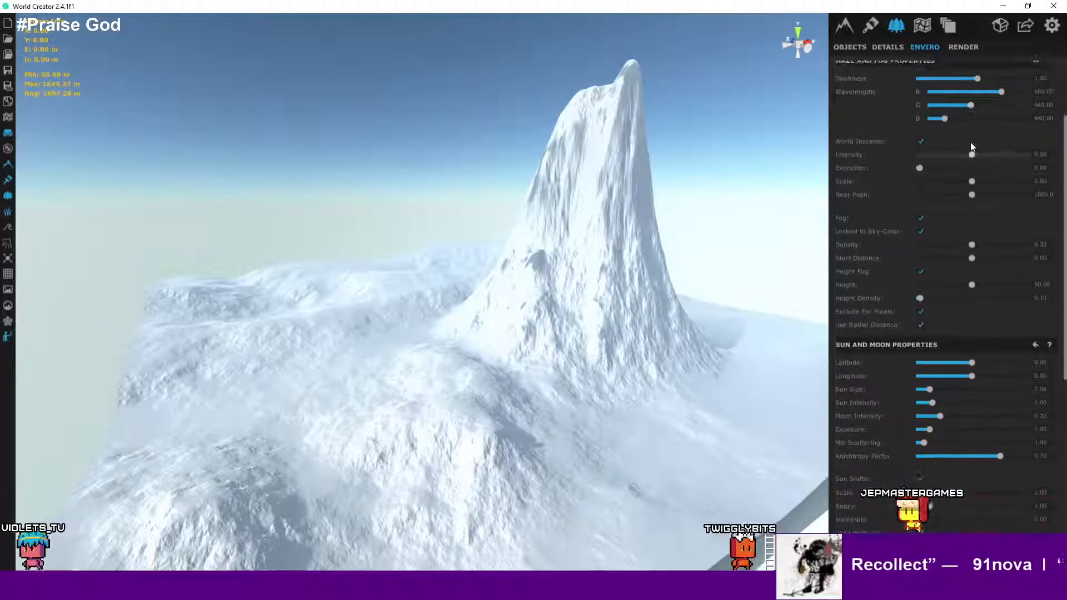
scroll(953, 352, down, 3)
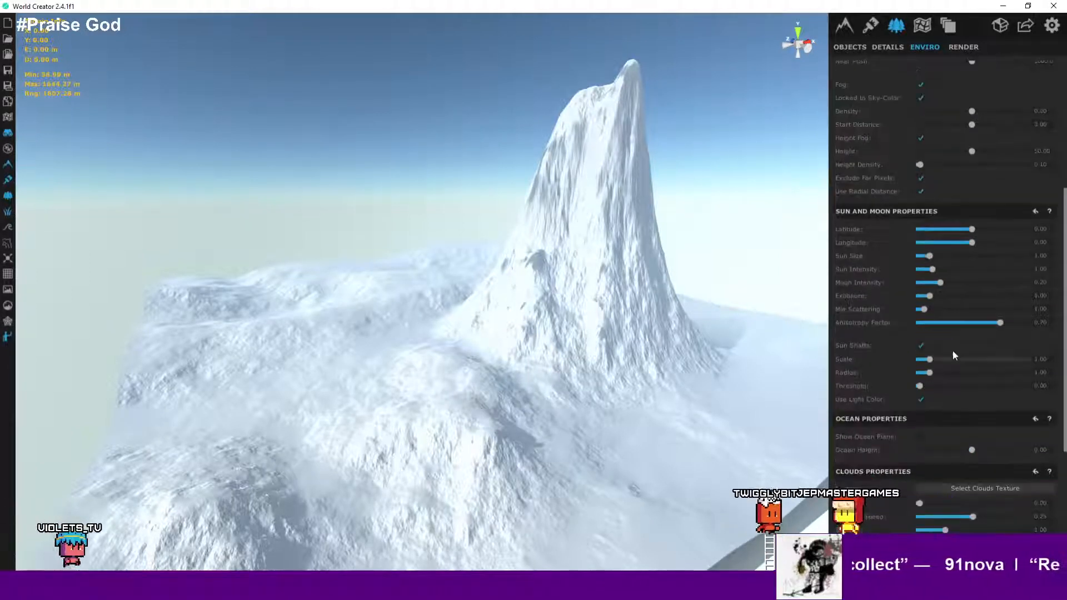
scroll(952, 352, down, 1)
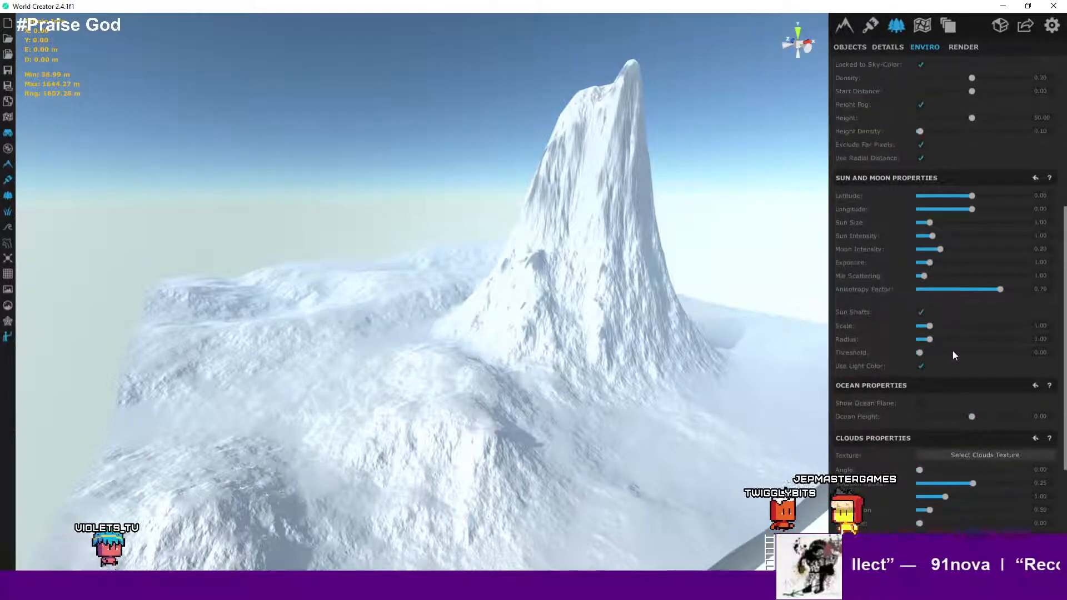
click(922, 401)
- Orbit and zoom to examine the terrain edge against the ocean plane
right_drag(561, 372, 541, 394)
scroll(893, 366, down, 3)
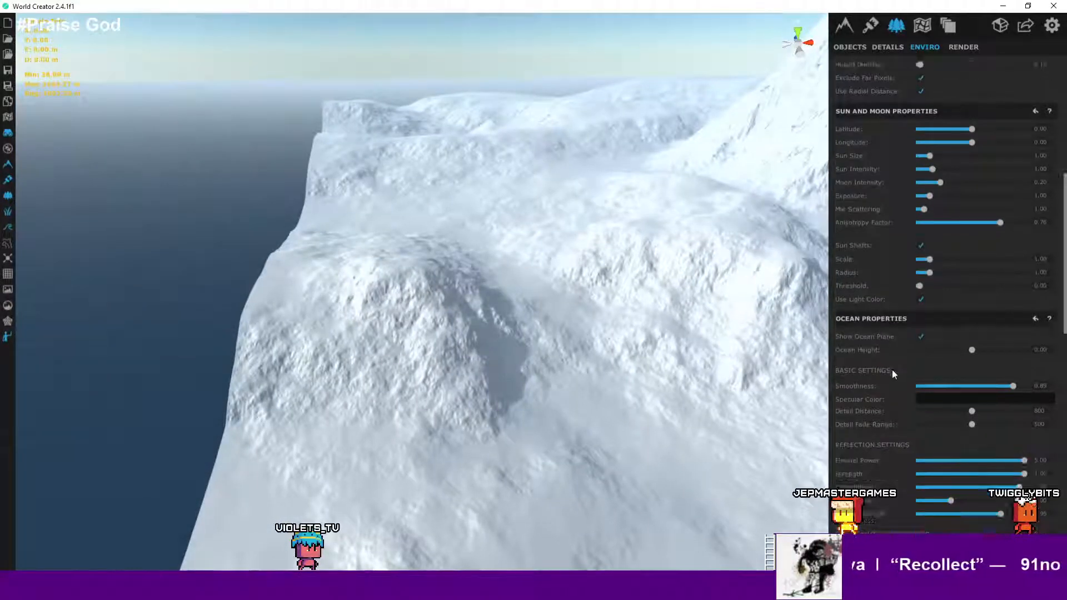
right_drag(736, 383, 699, 379)
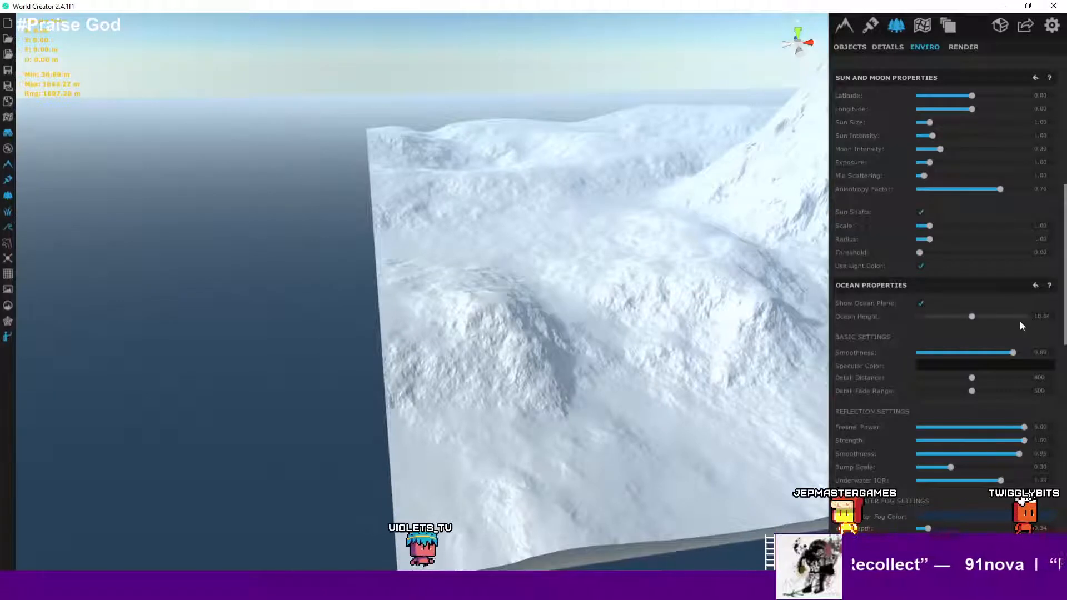
- Raise the ocean height to about 75.85 and orbit around to compare the water level with the terrain
drag(973, 316, 1052, 323)
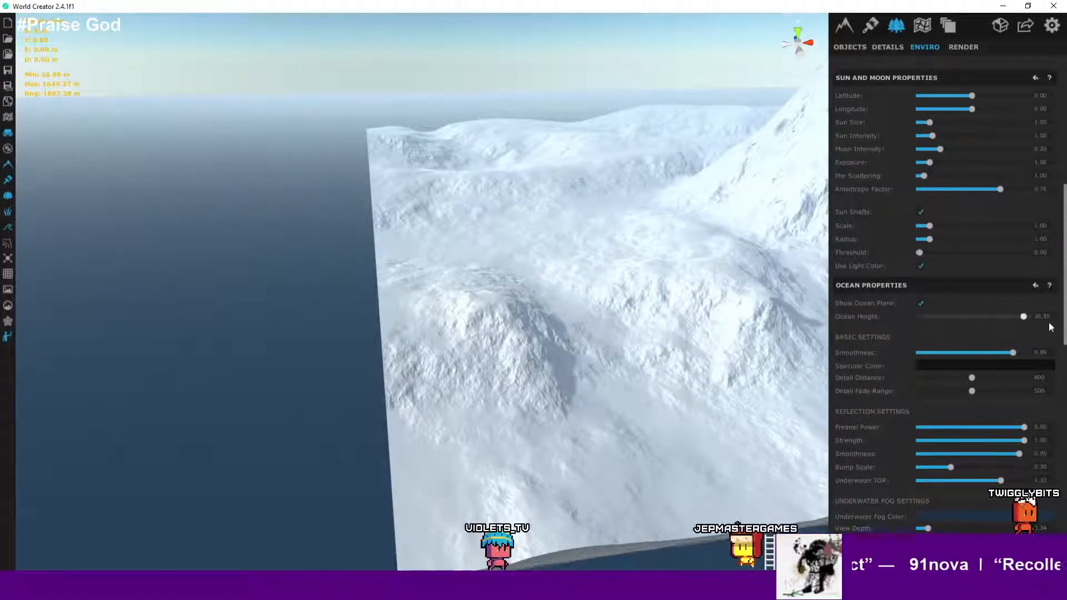
drag(1051, 327, 1063, 327)
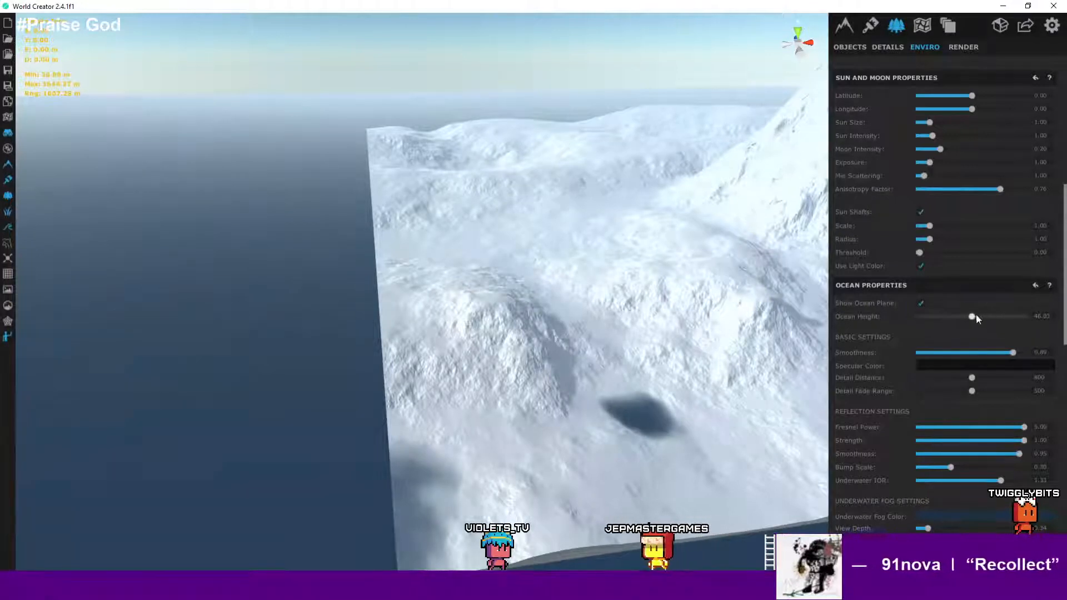
drag(976, 313, 1054, 319)
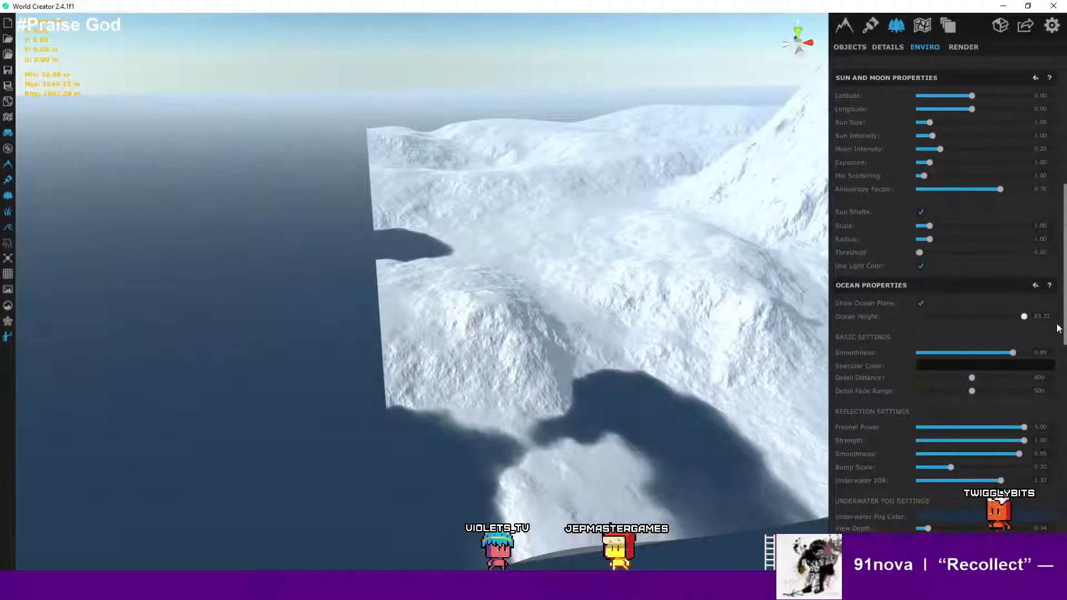
drag(976, 318, 1036, 314)
scroll(622, 326, down, 5)
middle_drag(644, 329, 393, 350)
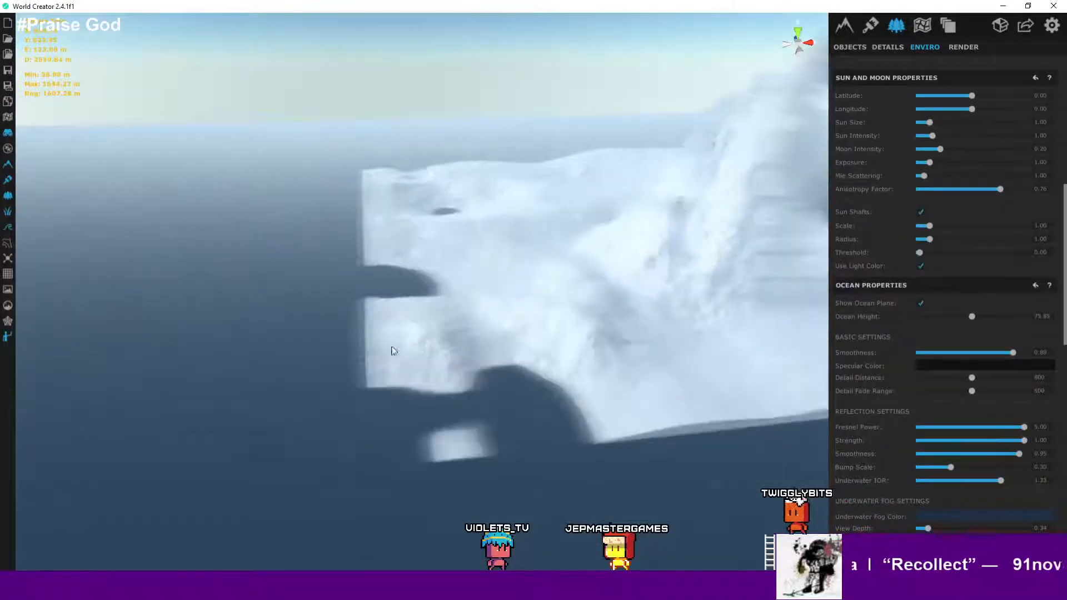
scroll(393, 350, down, 3)
right_drag(494, 344, 590, 302)
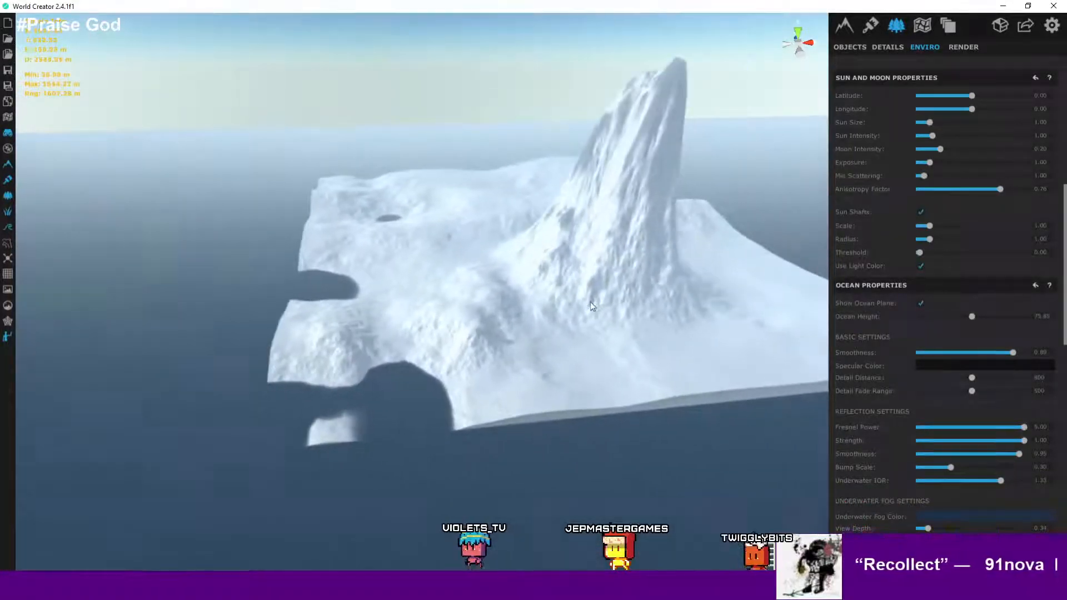
scroll(589, 302, down, 2)
scroll(589, 302, up, 2)
scroll(589, 302, down, 2)
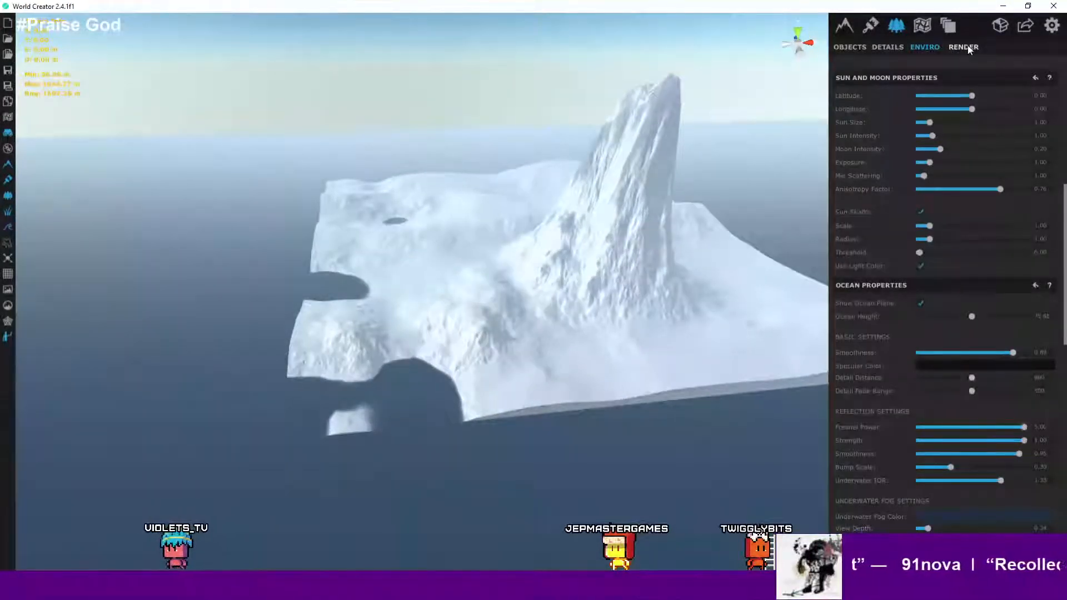
- Add a new area fitted to the terrain size and set its blend-map border blend range to 1.00
click(923, 27)
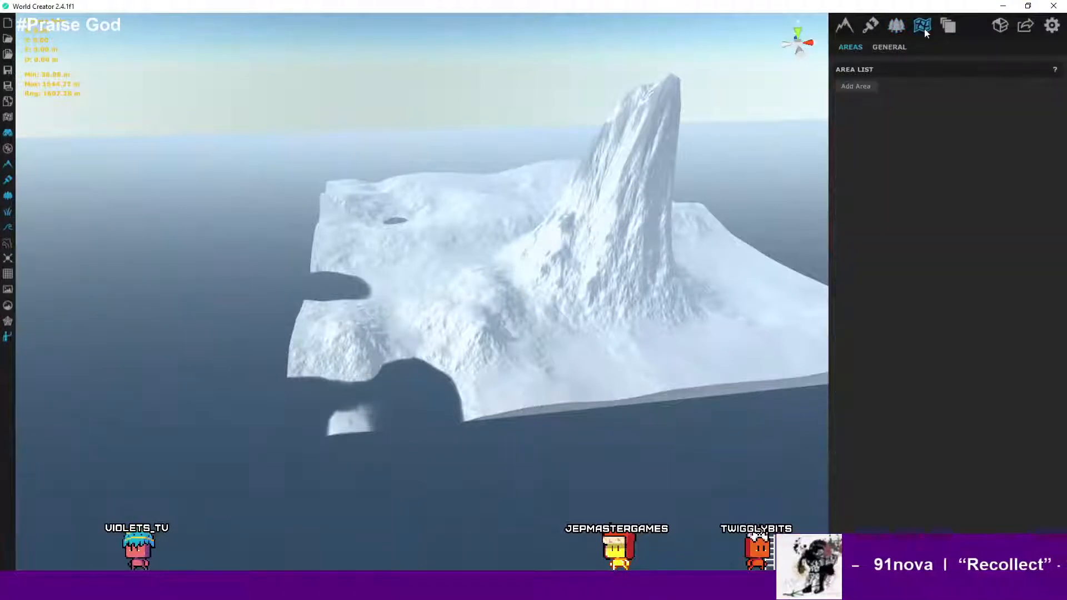
click(868, 88)
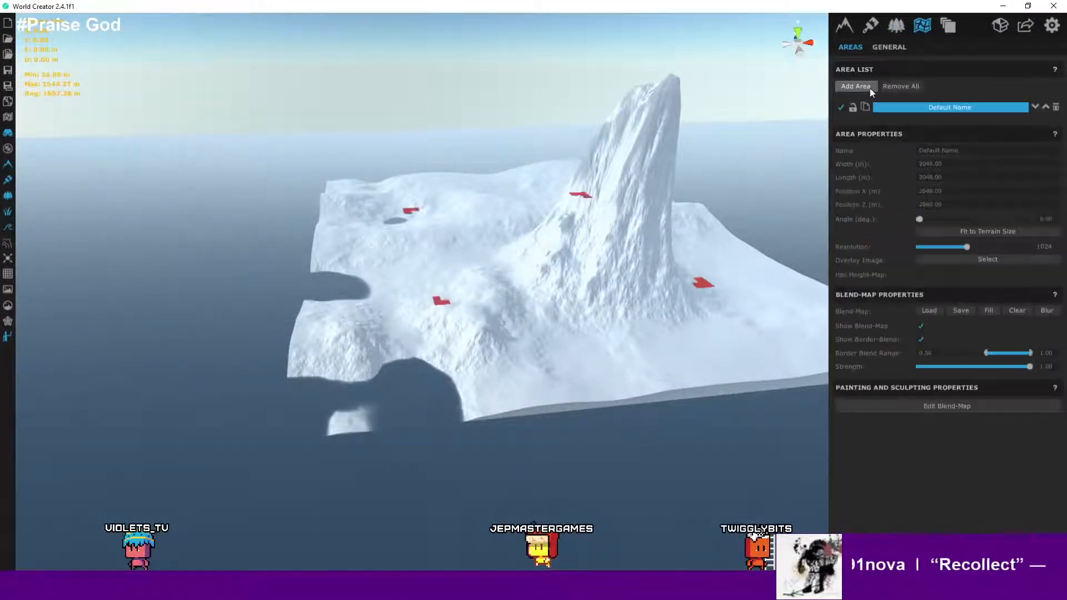
click(991, 235)
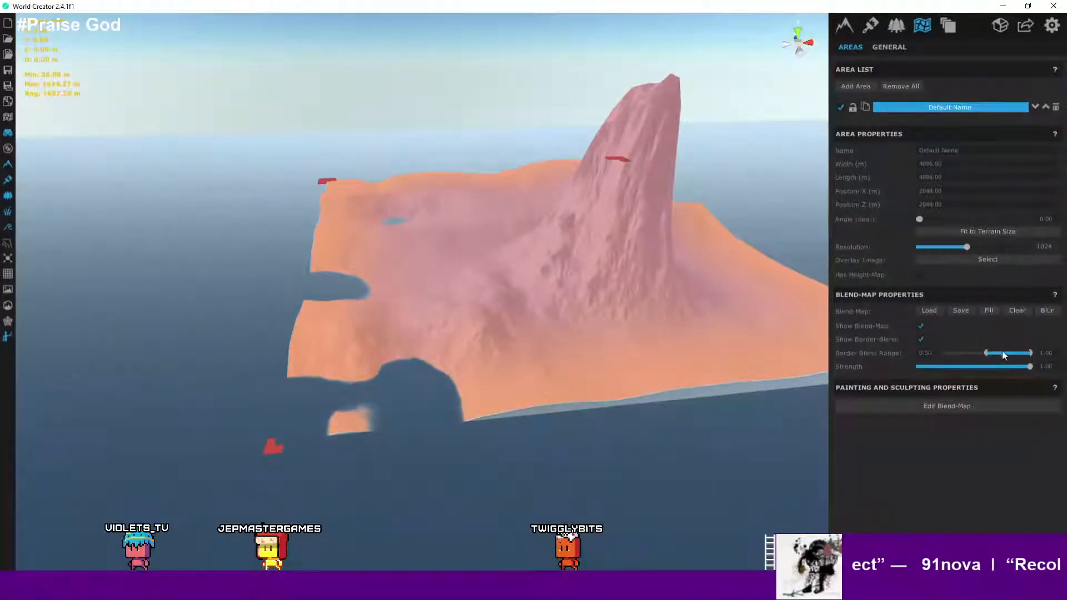
drag(984, 354, 1049, 356)
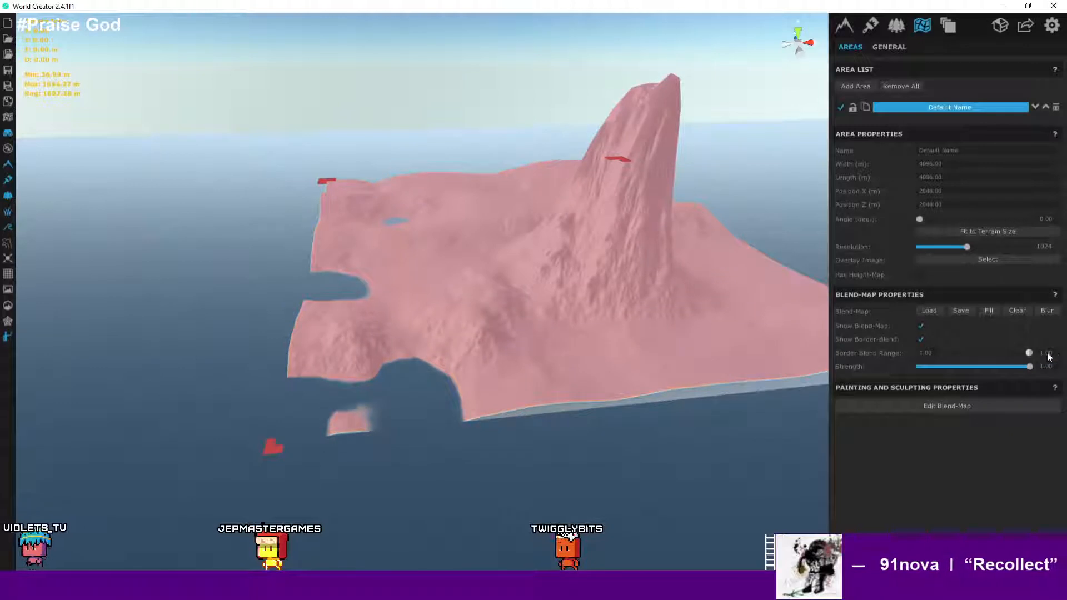
- Enable the area's height map and load landmass_heightmap.png from the new export folder as its height map
click(922, 276)
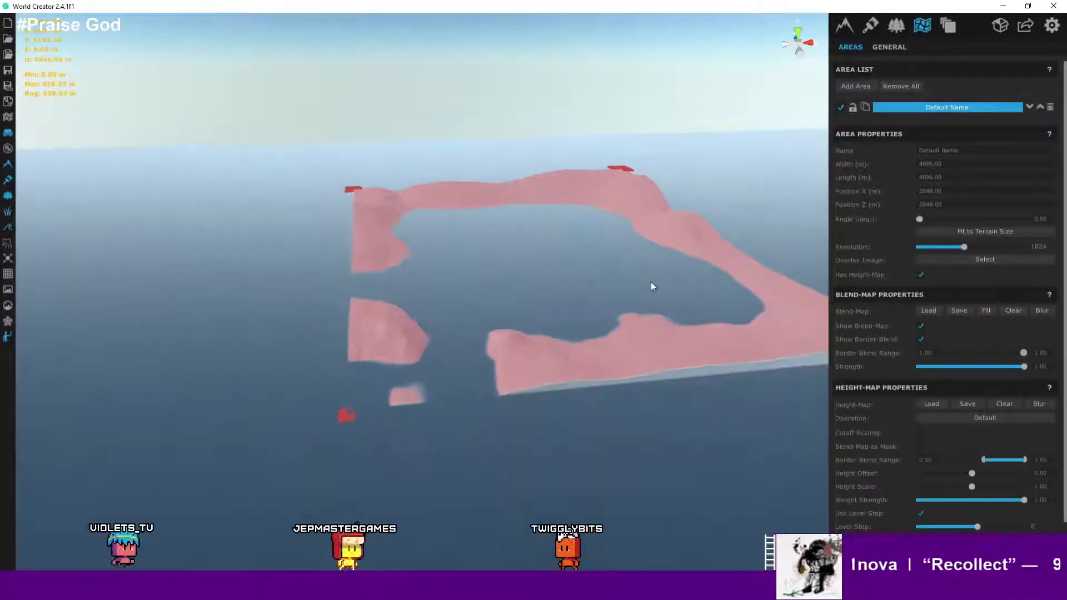
scroll(651, 281, up, 3)
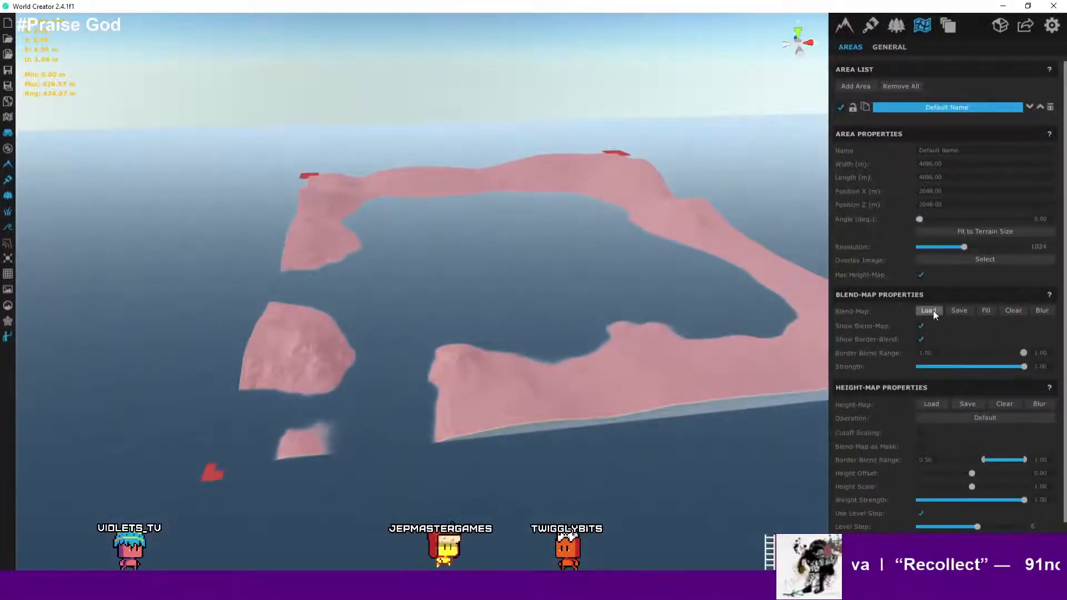
scroll(945, 360, down, 1)
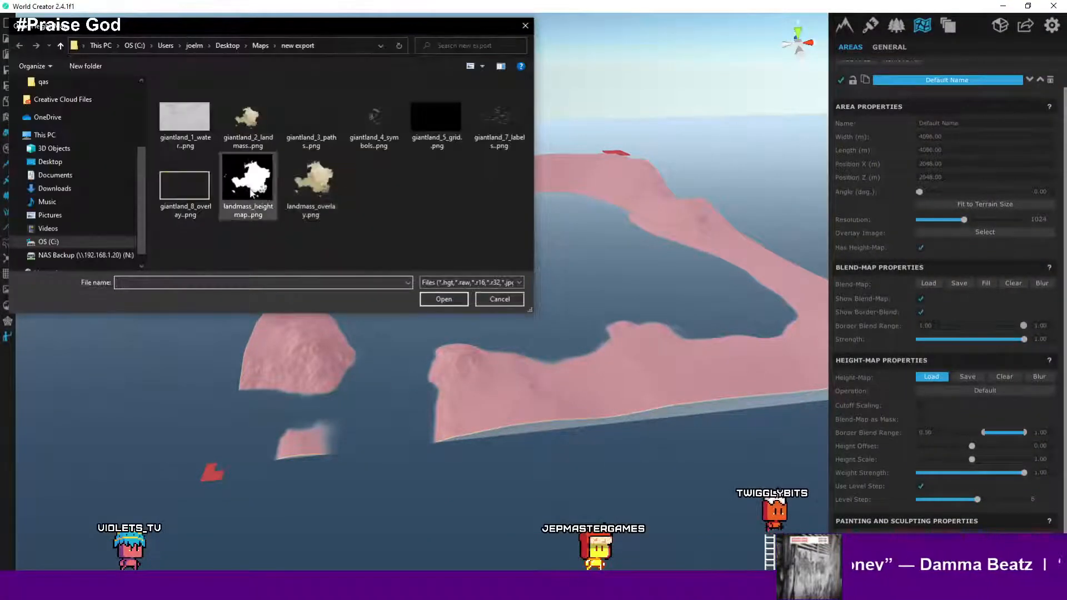
click(251, 193)
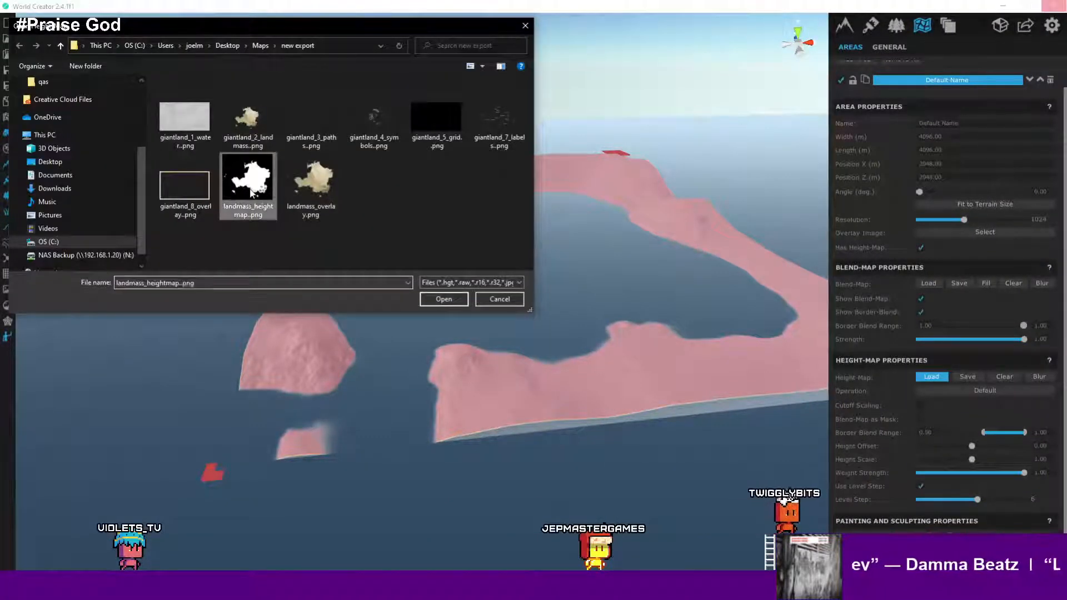
click(454, 301)
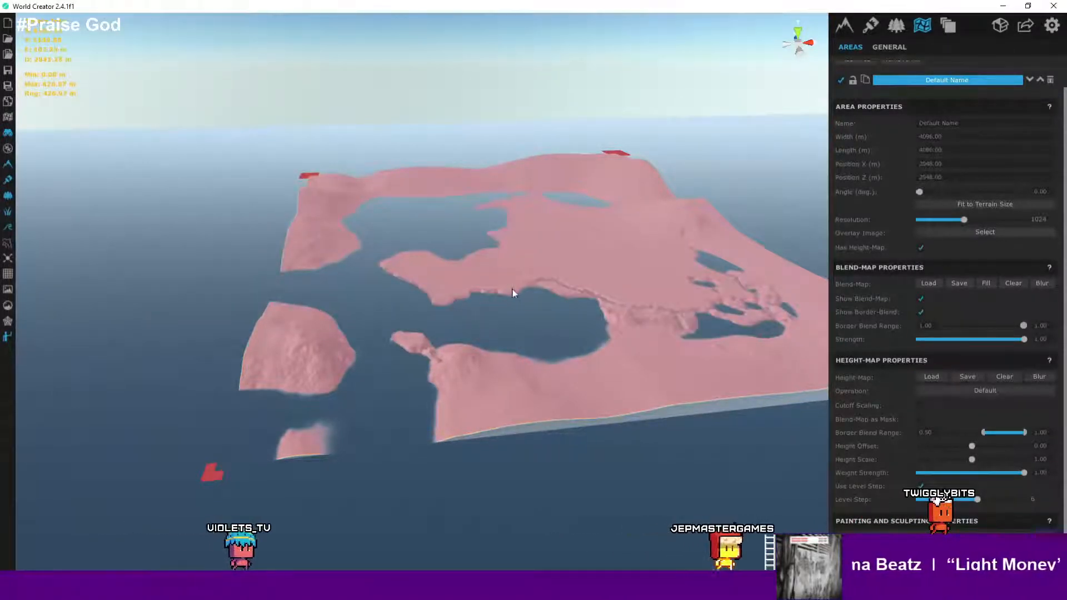
- Set the height map's border blend range to 1.00
scroll(512, 293, up, 8)
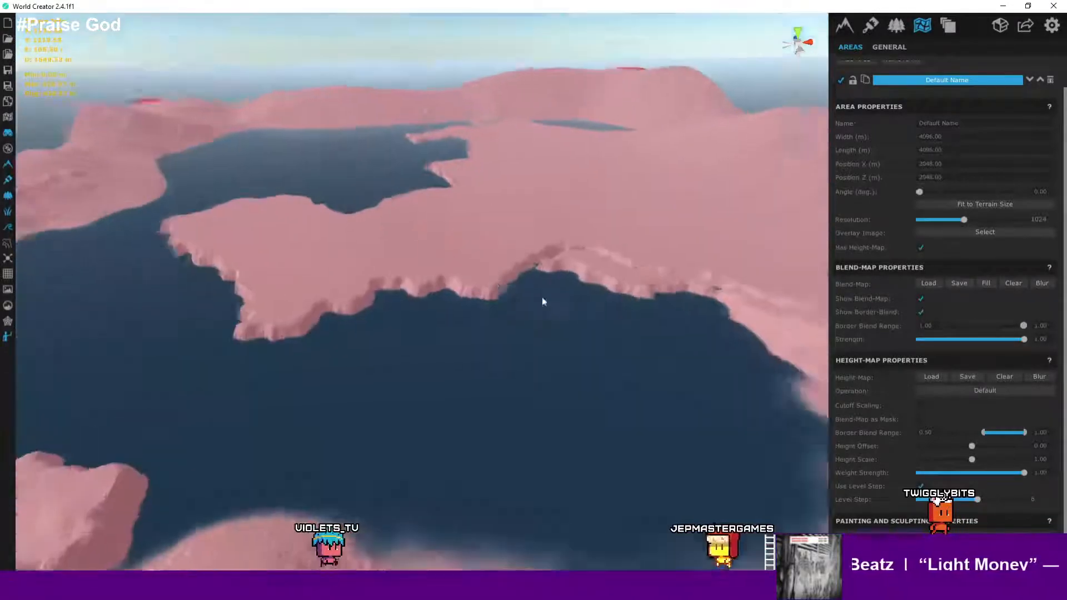
mouse_move(542, 297)
right_down()
mouse_move(631, 307)
mouse_move(462, 299)
mouse_move(539, 299)
right_up()
scroll(525, 297, down, 6)
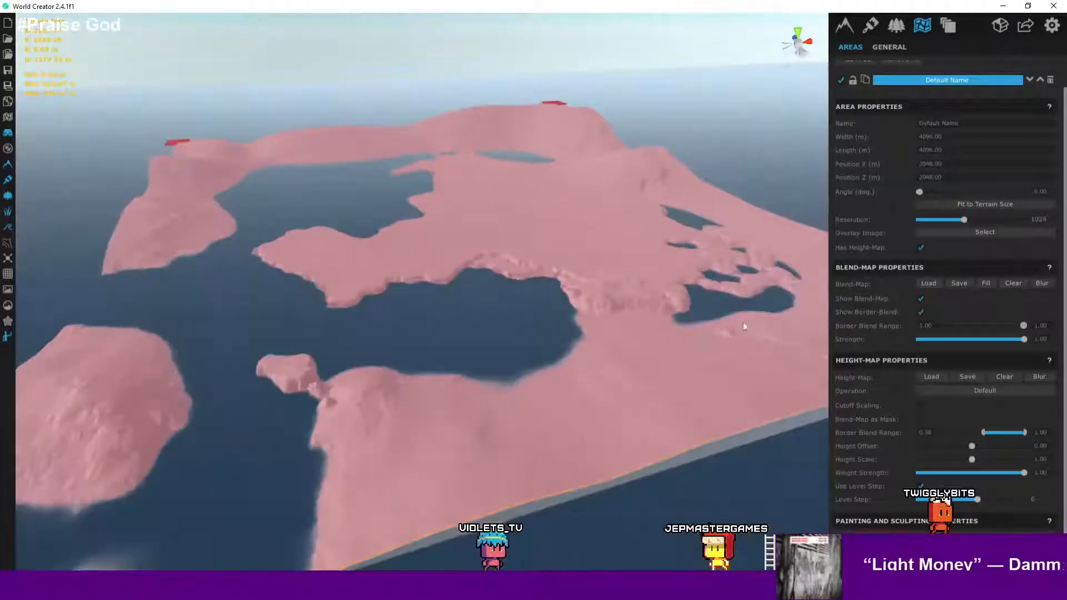
drag(983, 432, 1042, 426)
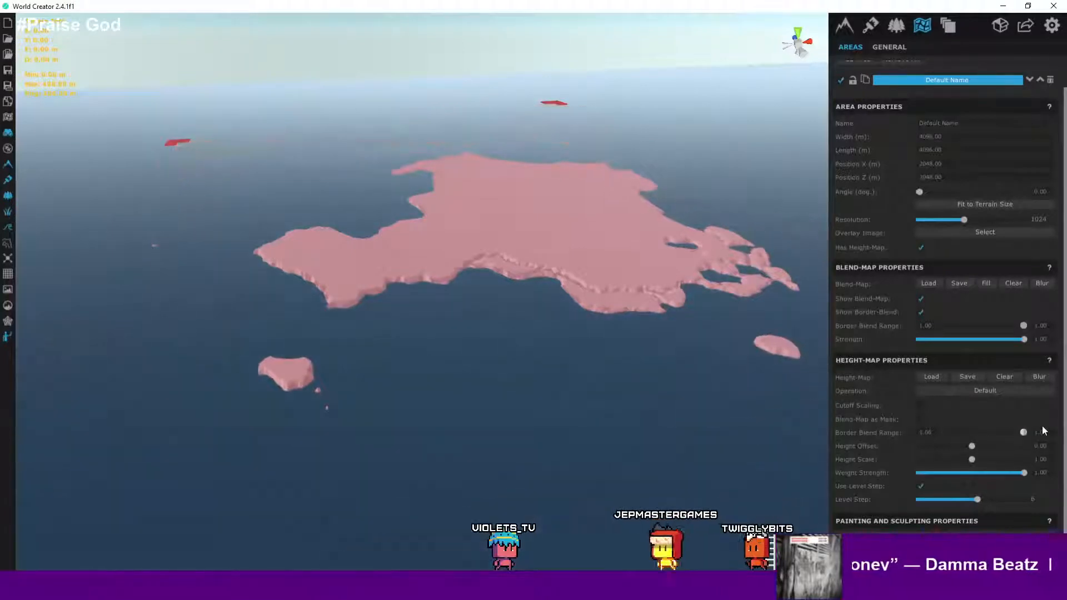
- Orbit and zoom around the island to examine the height-mapped landmass against the ocean
scroll(656, 294, up, 2)
middle_drag(656, 295, 561, 398)
scroll(556, 404, down, 4)
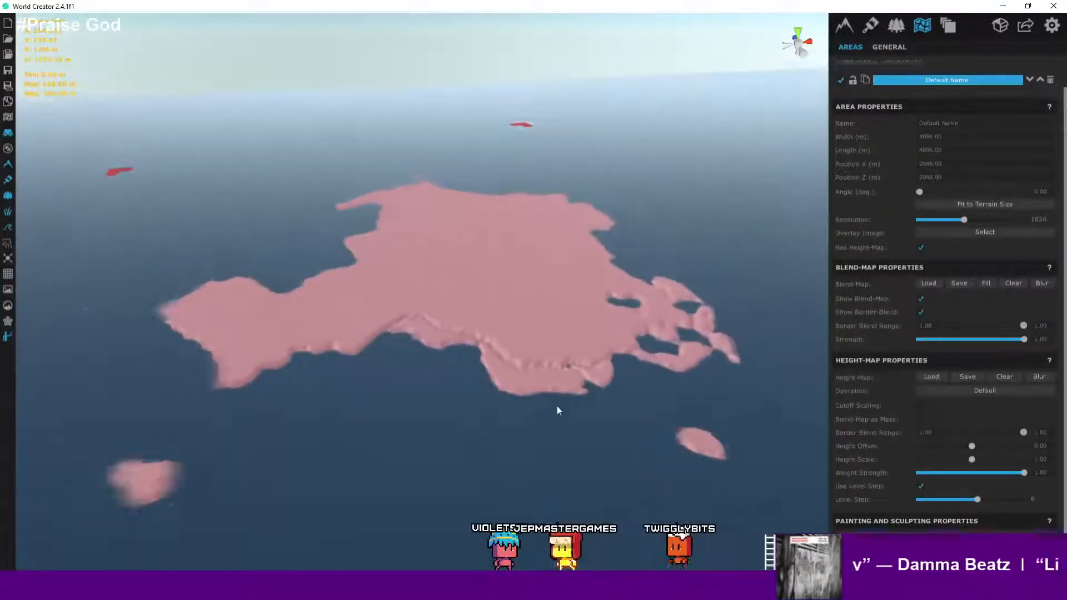
middle_drag(563, 323, 550, 347)
right_drag(550, 348, 488, 436)
scroll(471, 269, down, 5)
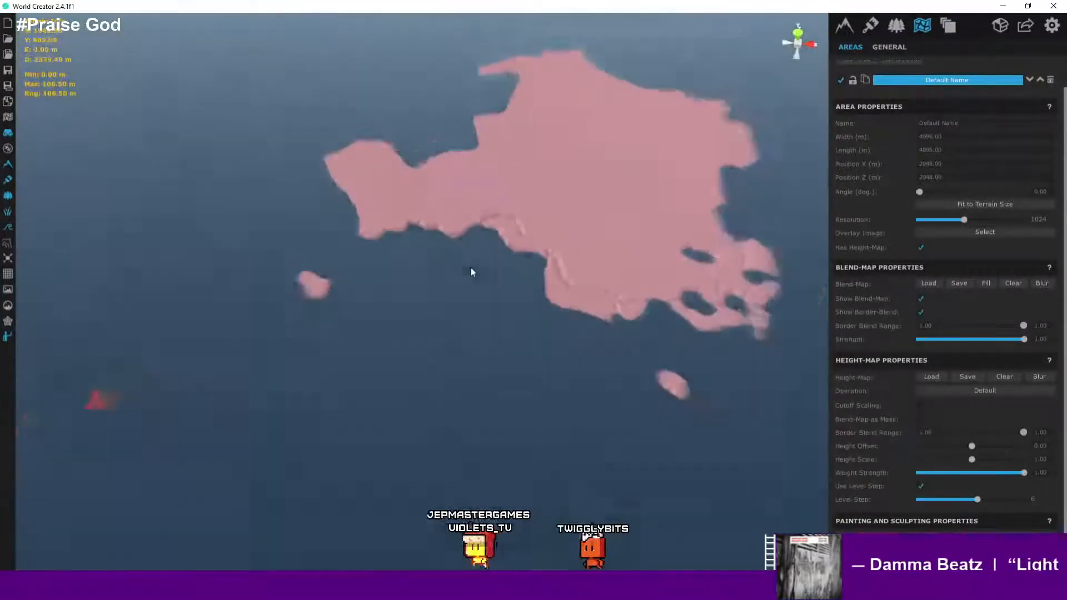
scroll(470, 269, up, 6)
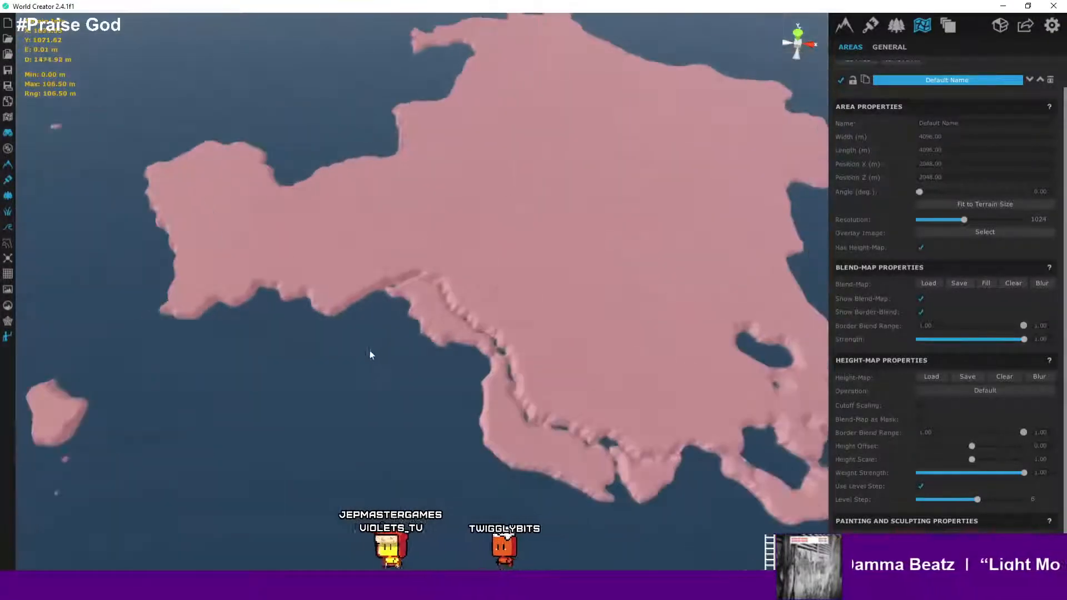
right_drag(478, 340, 576, 289)
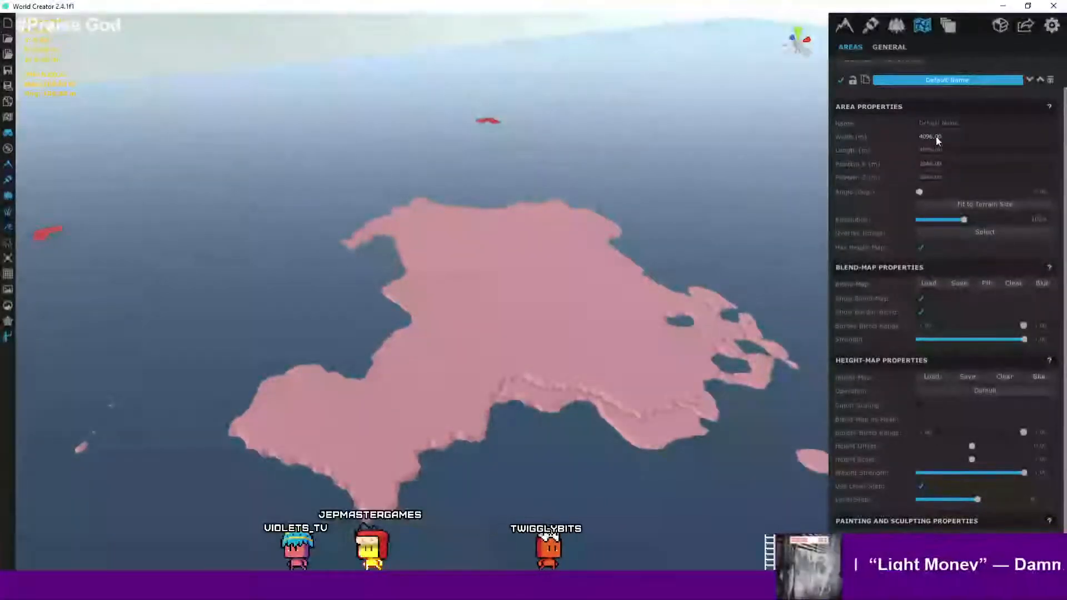
scroll(562, 210, down, 3)
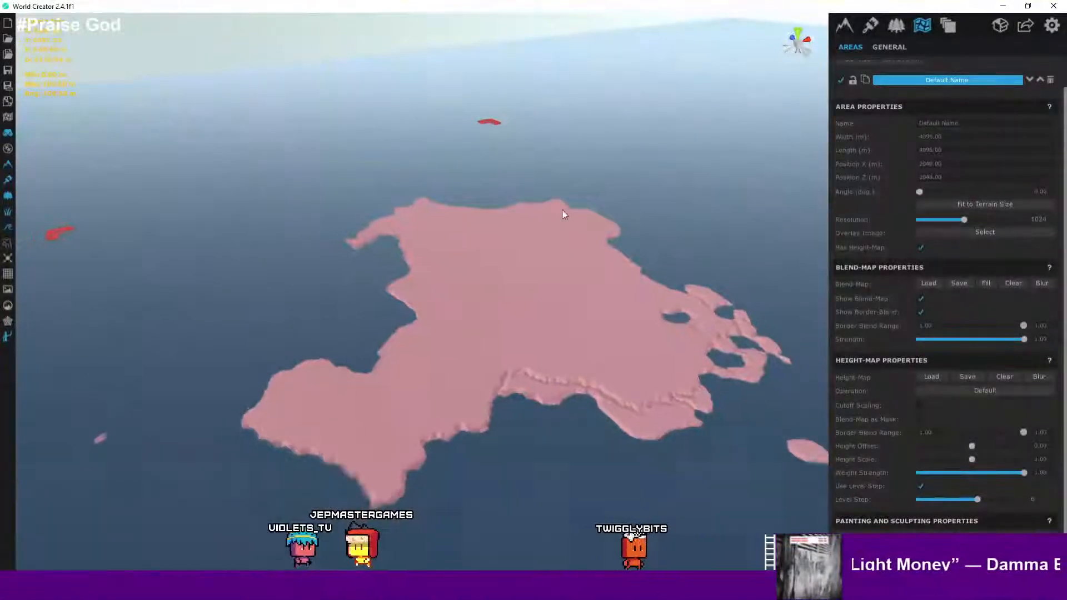
scroll(564, 209, up, 2)
scroll(567, 209, up, 1)
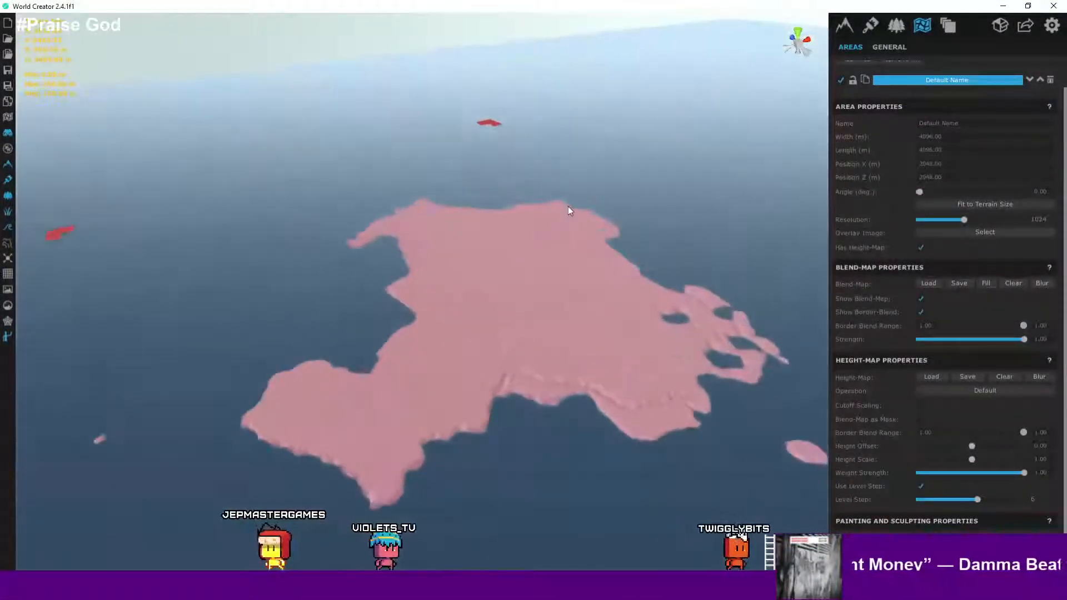
scroll(570, 205, down, 2)
scroll(571, 203, up, 1)
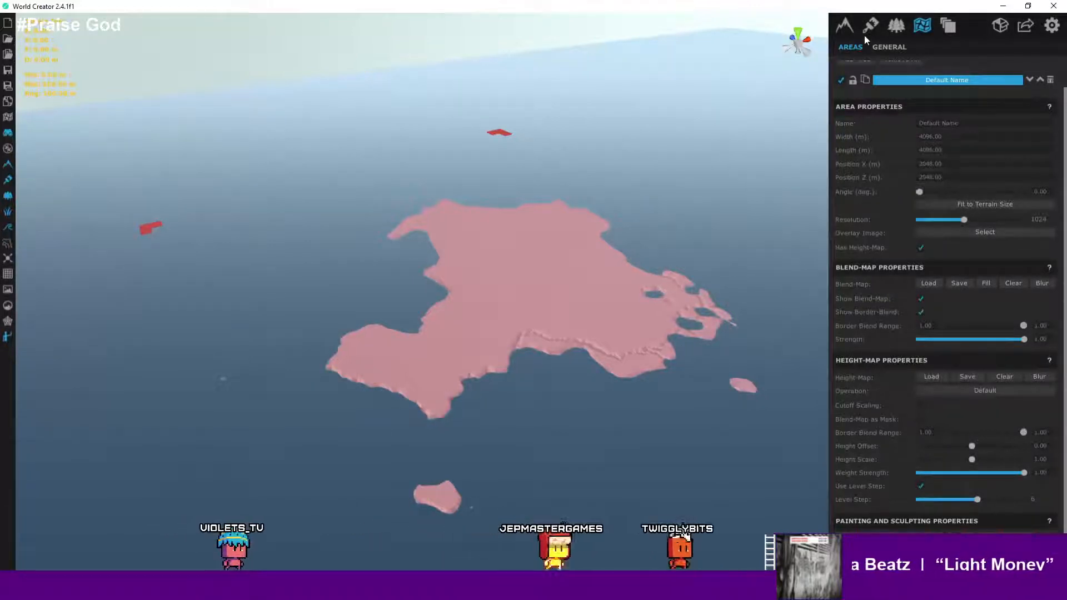
scroll(627, 280, up, 2)
scroll(624, 267, up, 3)
right_drag(624, 266, 443, 321)
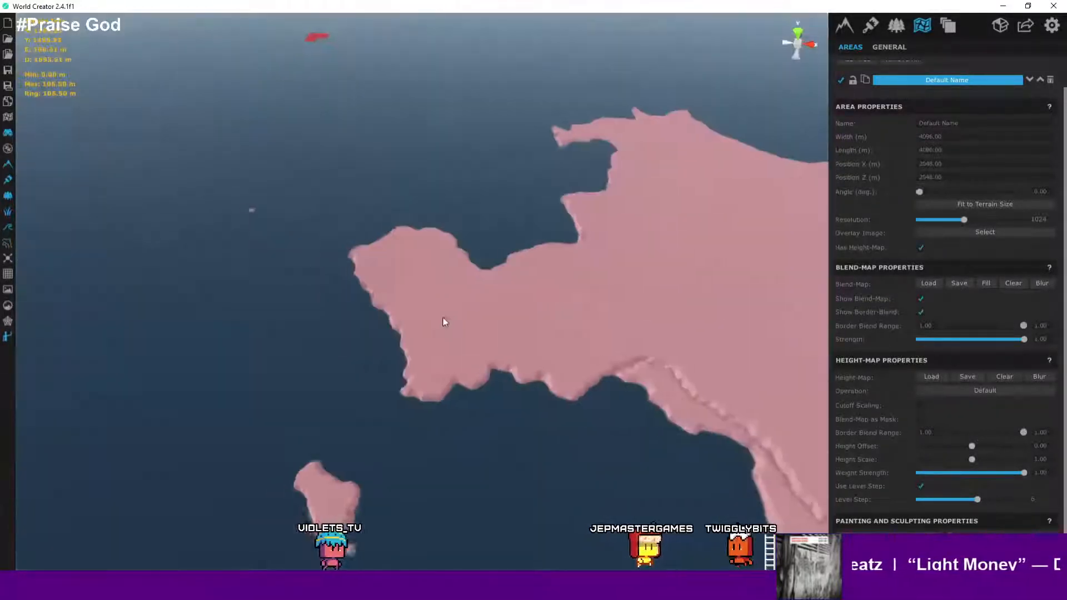
scroll(507, 312, up, 3)
right_drag(507, 312, 361, 264)
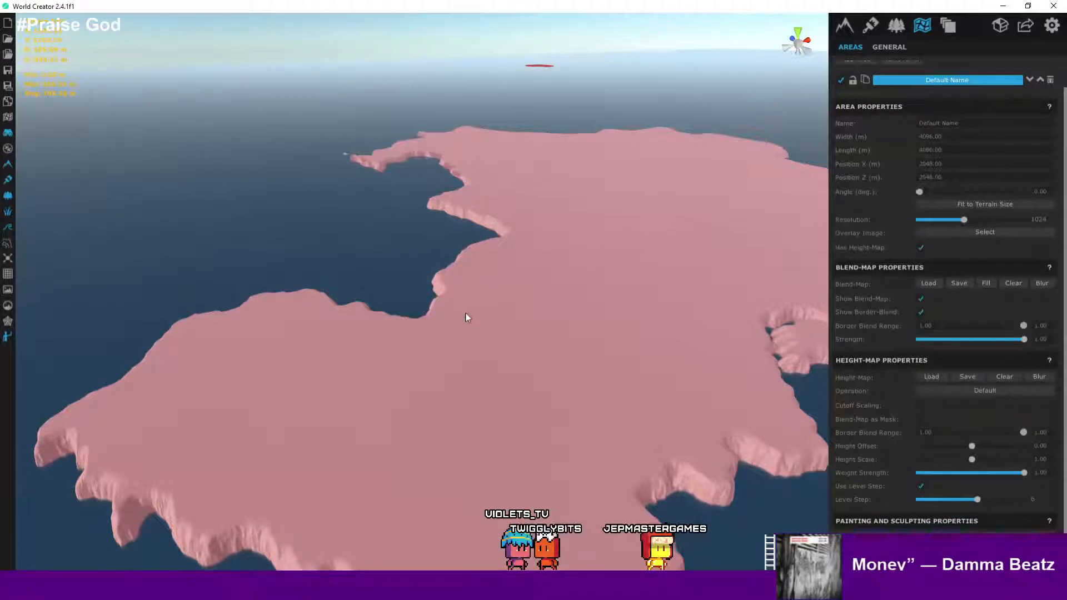
scroll(466, 318, down, 6)
scroll(466, 319, up, 1)
scroll(472, 328, down, 3)
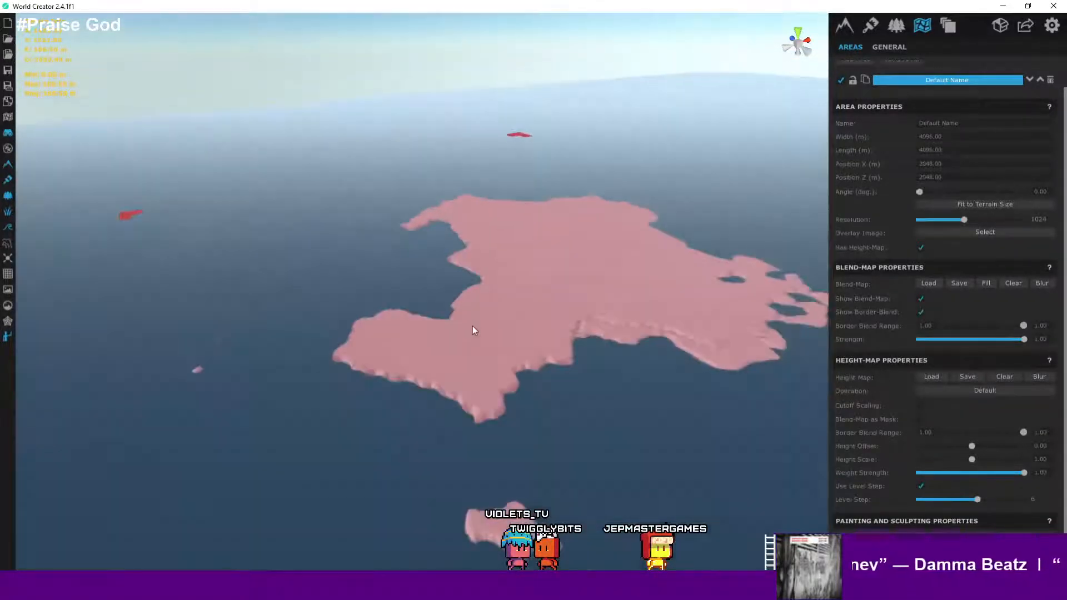
scroll(474, 332, down, 3)
scroll(512, 348, up, 2)
scroll(512, 366, down, 2)
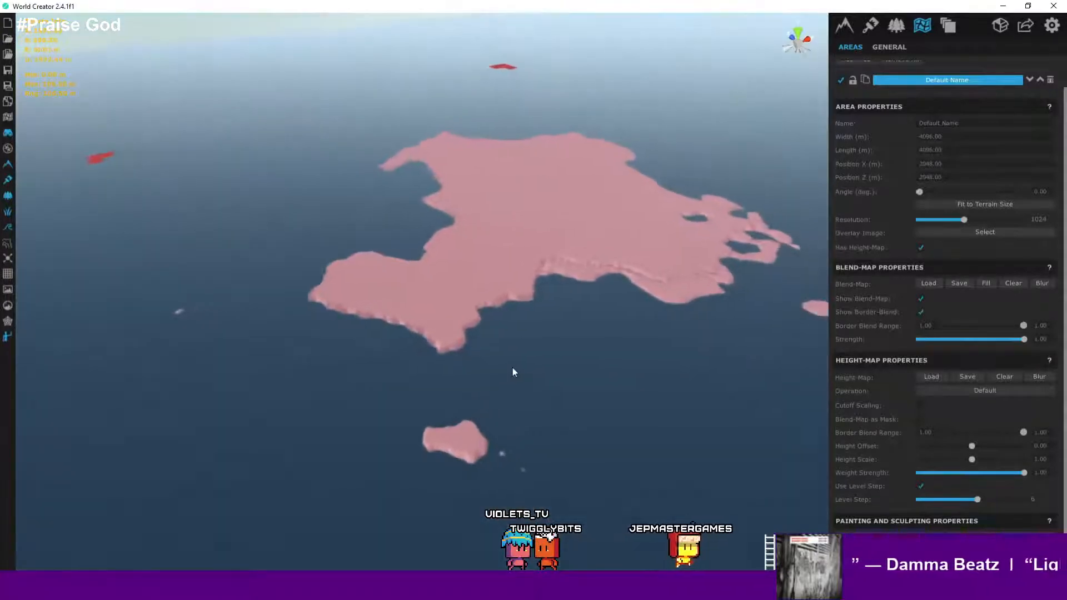
scroll(512, 368, up, 3)
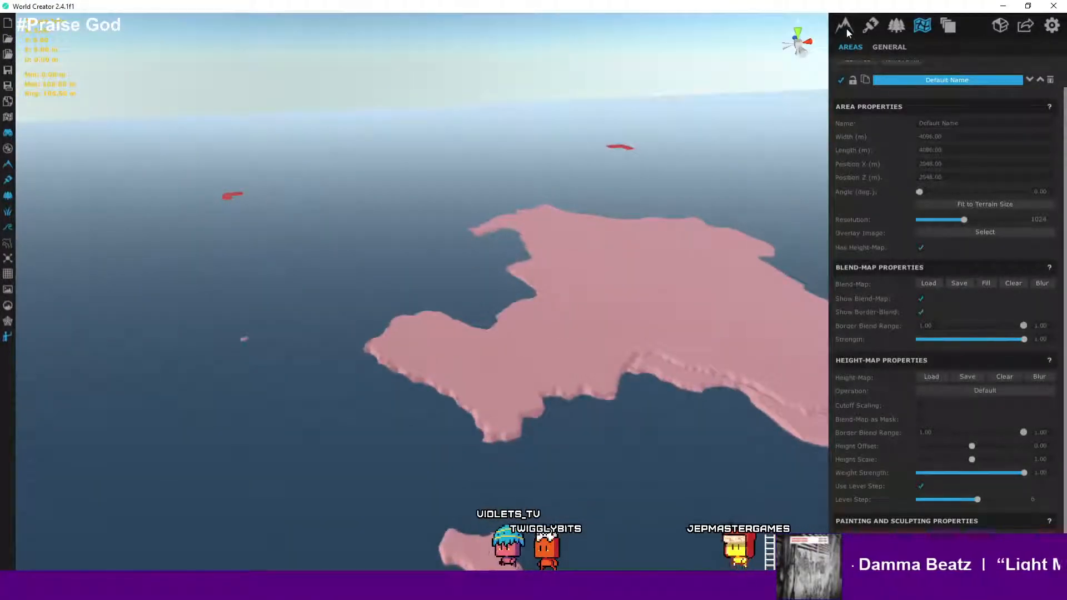
- Switch to the base terrain settings and zoom around to inspect the island's coastline cliffs
click(845, 28)
scroll(605, 225, up, 1)
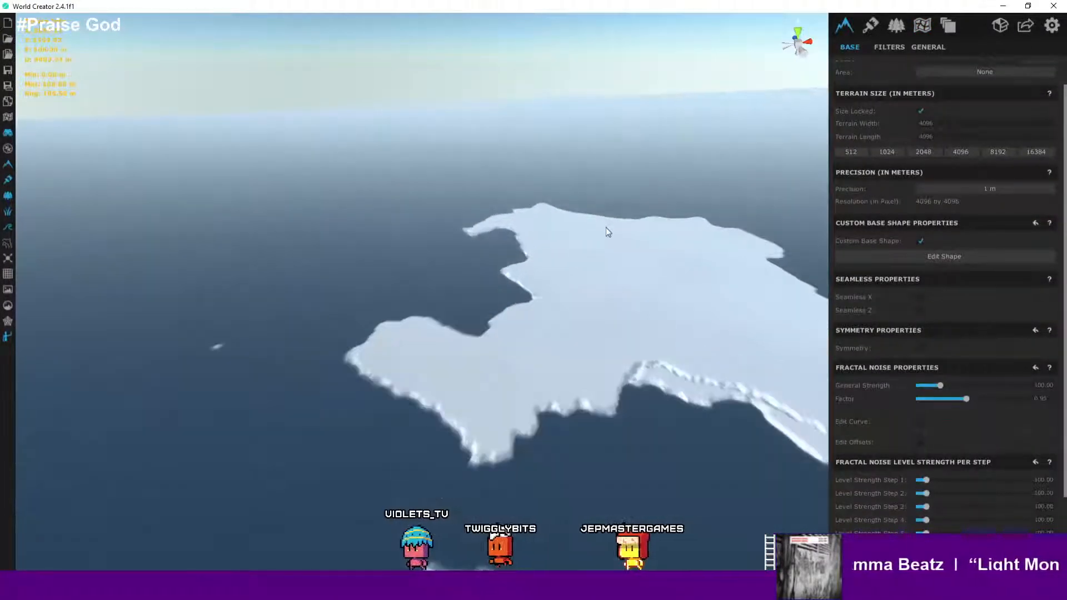
scroll(606, 231, up, 4)
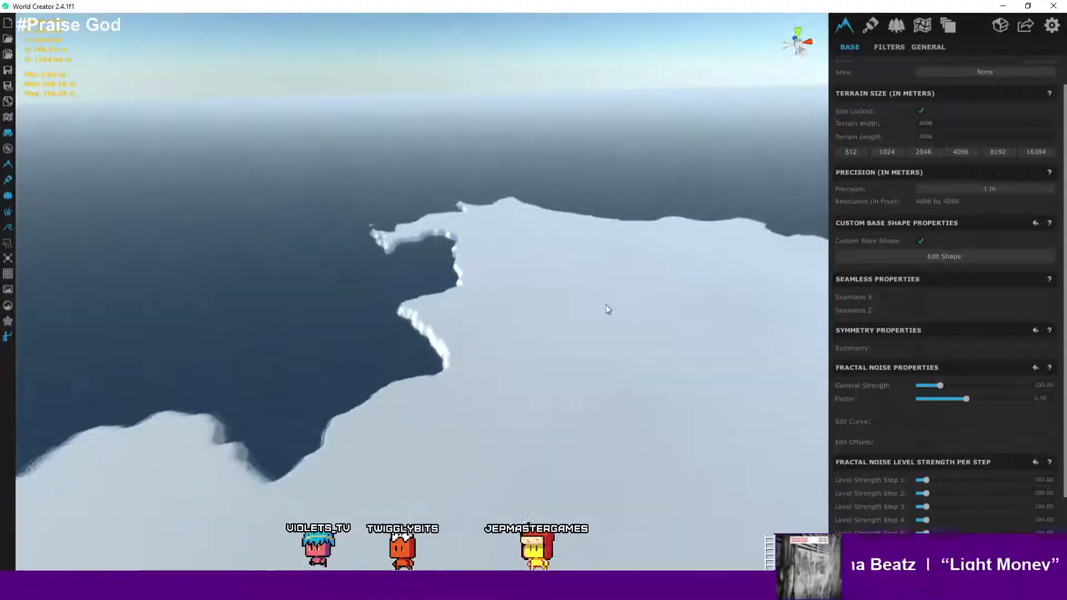
scroll(606, 304, down, 4)
scroll(594, 262, up, 3)
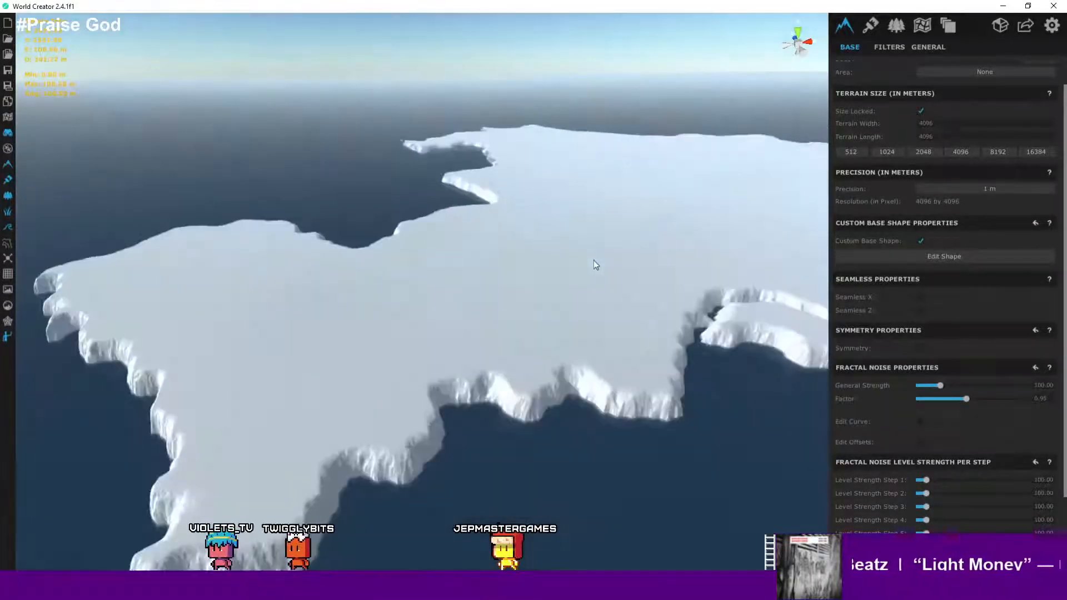
scroll(593, 260, down, 5)
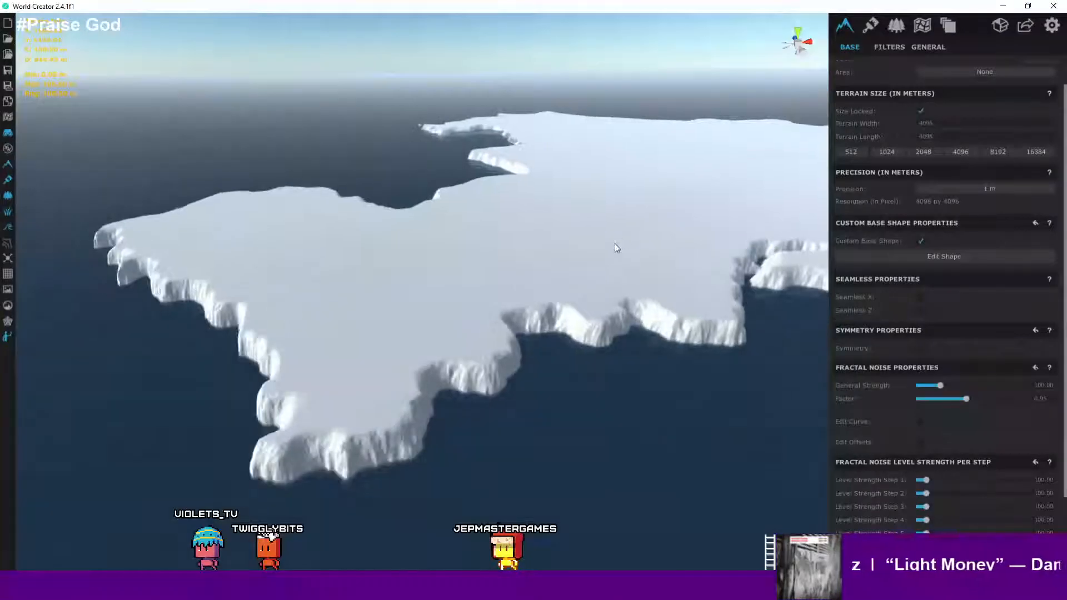
scroll(615, 244, up, 2)
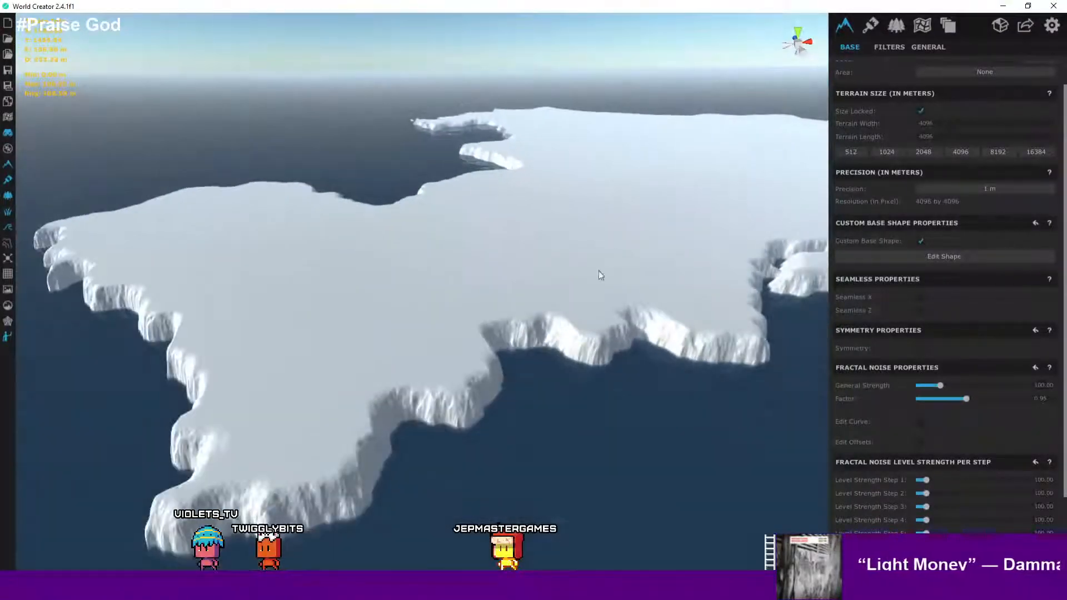
- Orbit and zoom along the island's cliff edges to examine the coastline detail from several angles
scroll(484, 317, up, 5)
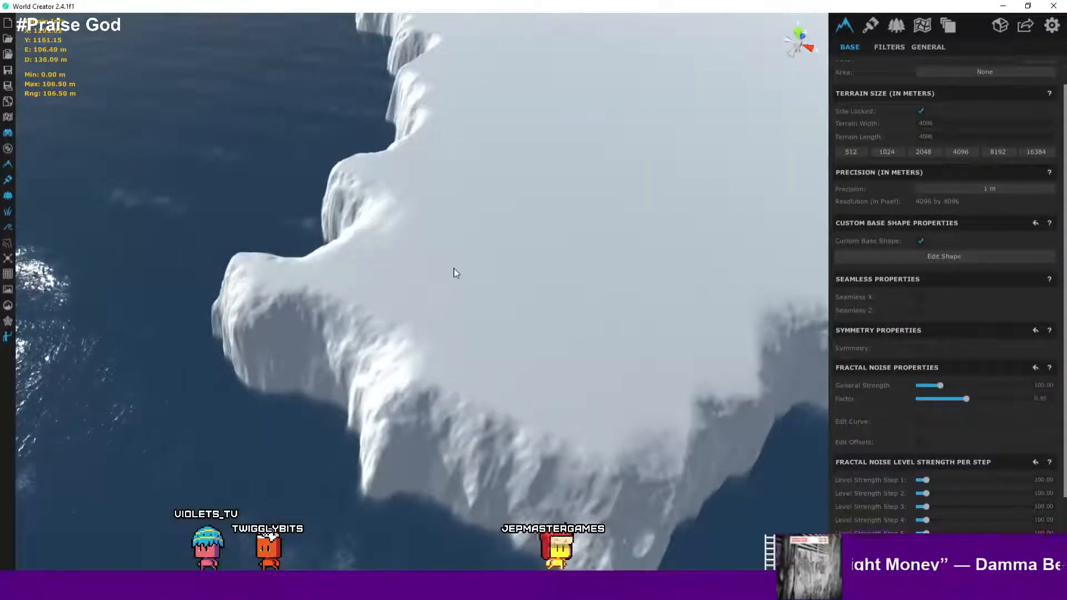
scroll(577, 291, down, 2)
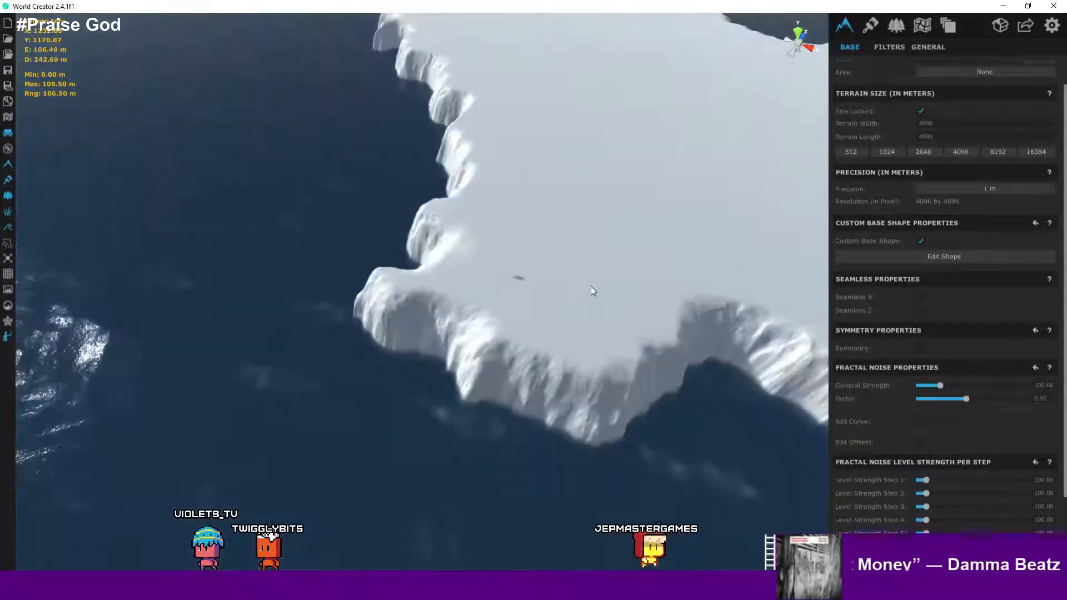
scroll(591, 287, down, 3)
middle_drag(633, 275, 444, 305)
right_drag(444, 306, 519, 201)
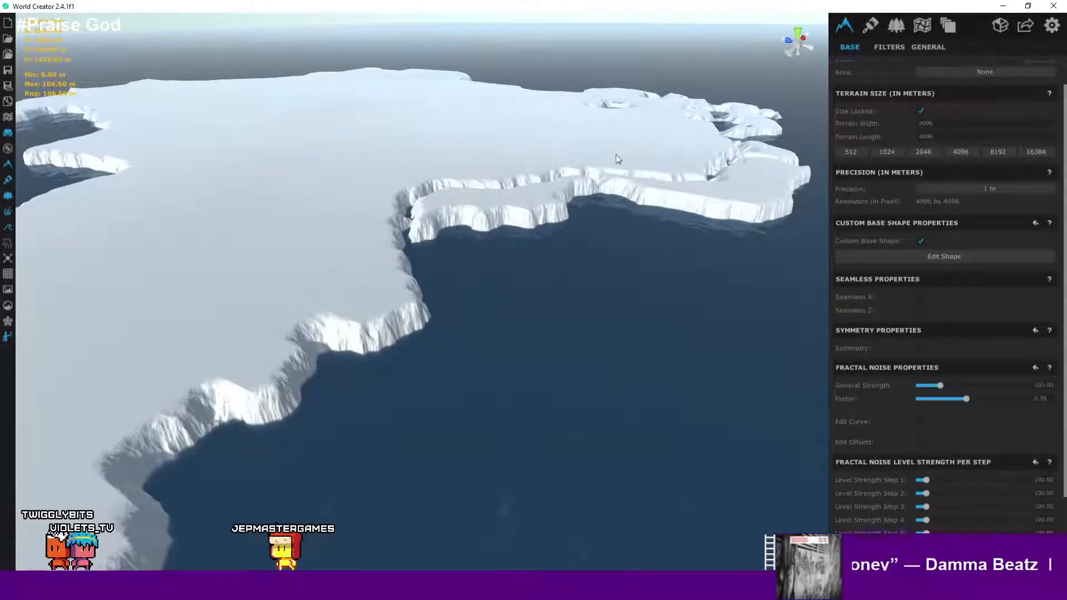
right_drag(615, 160, 695, 305)
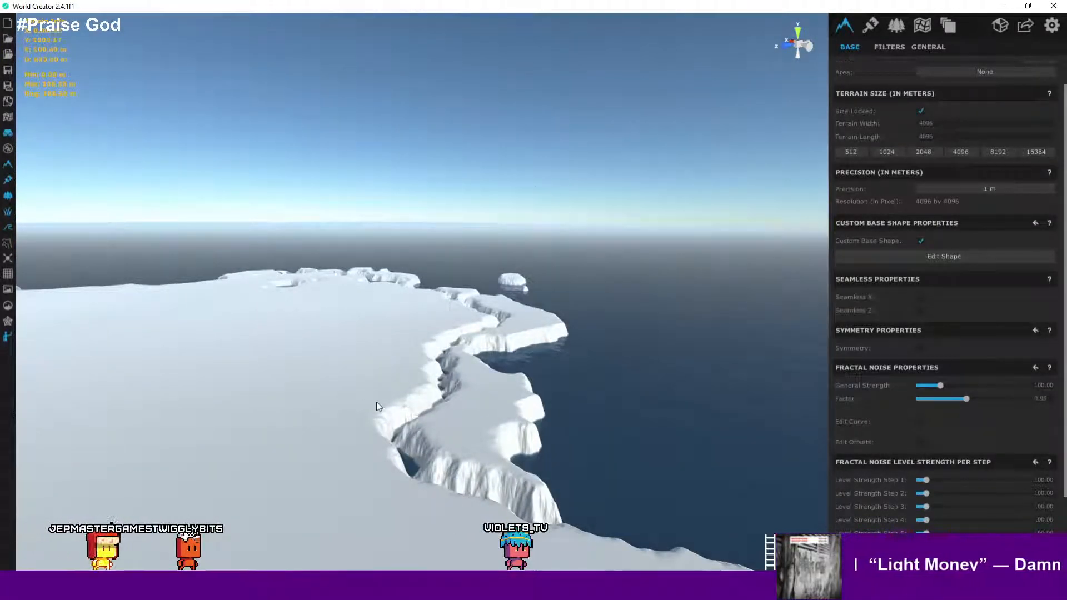
right_drag(379, 408, 371, 439)
scroll(373, 439, up, 4)
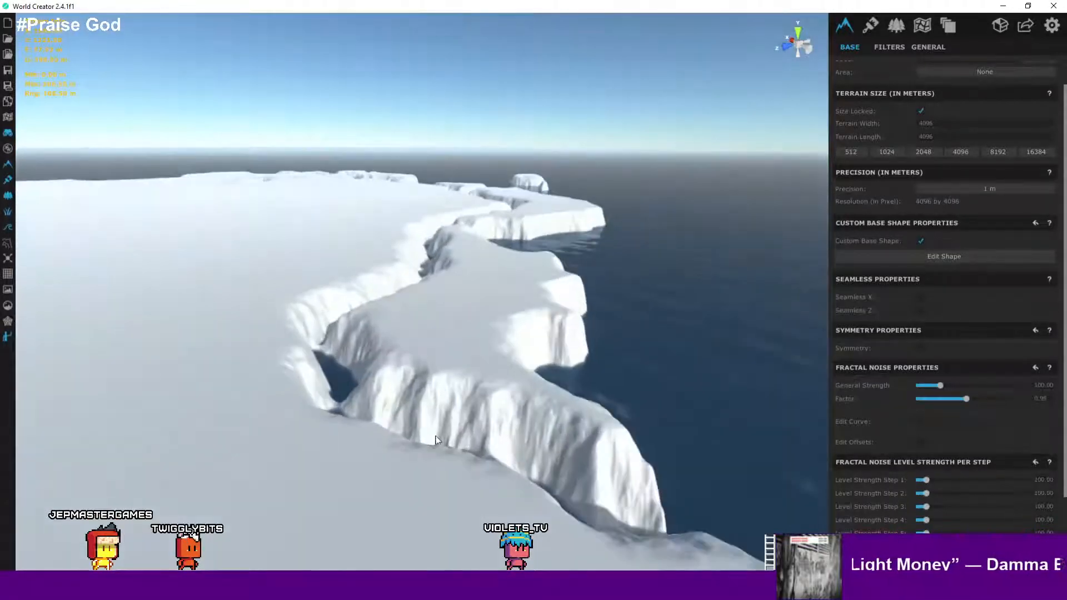
scroll(479, 428, up, 5)
scroll(522, 425, down, 3)
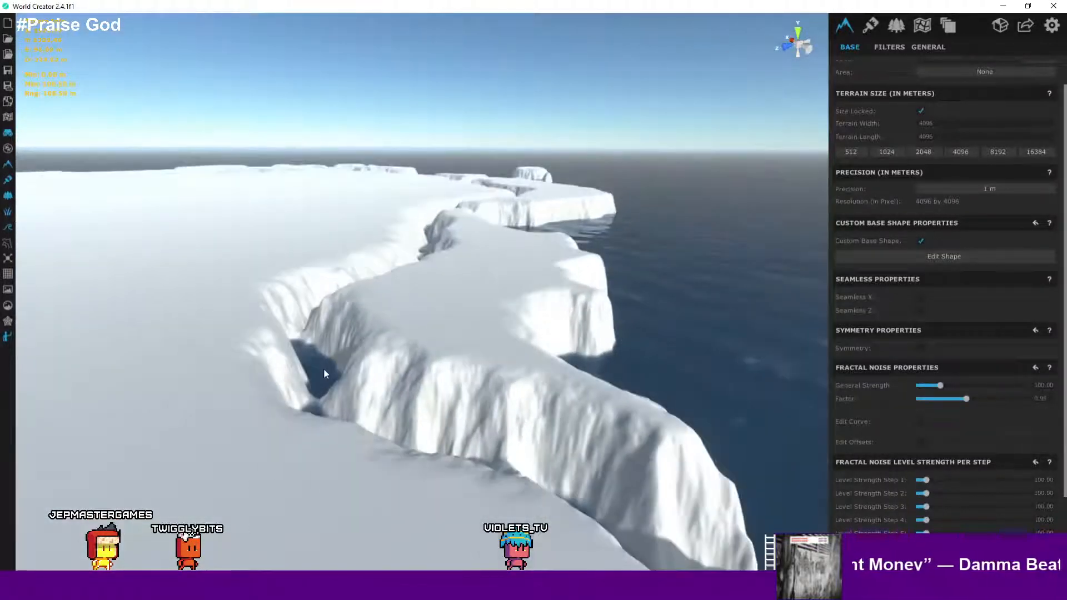
scroll(425, 415, down, 8)
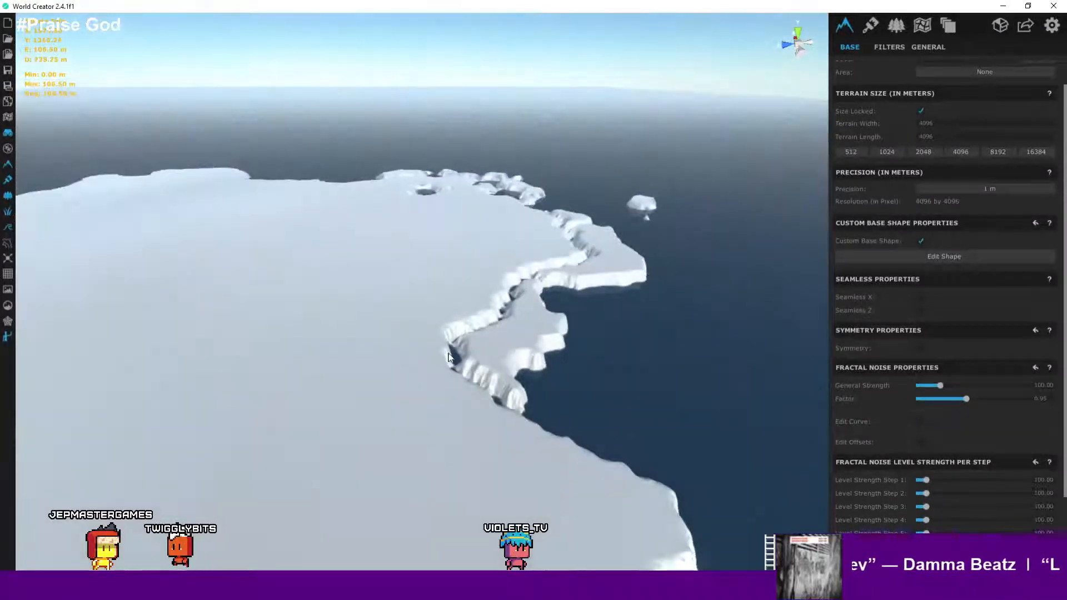
scroll(542, 361, down, 8)
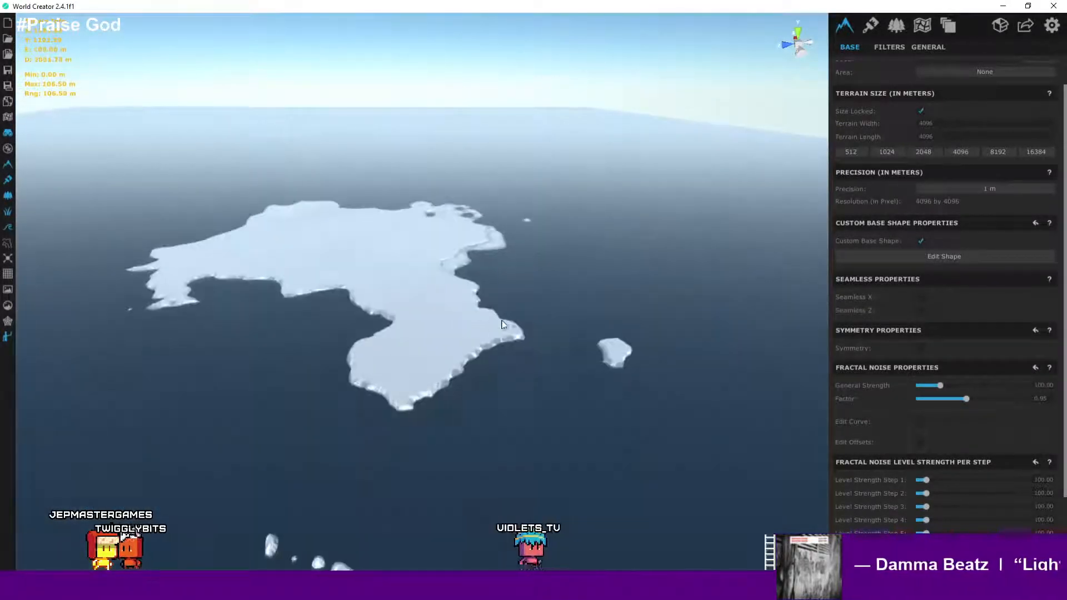
scroll(504, 334, up, 10)
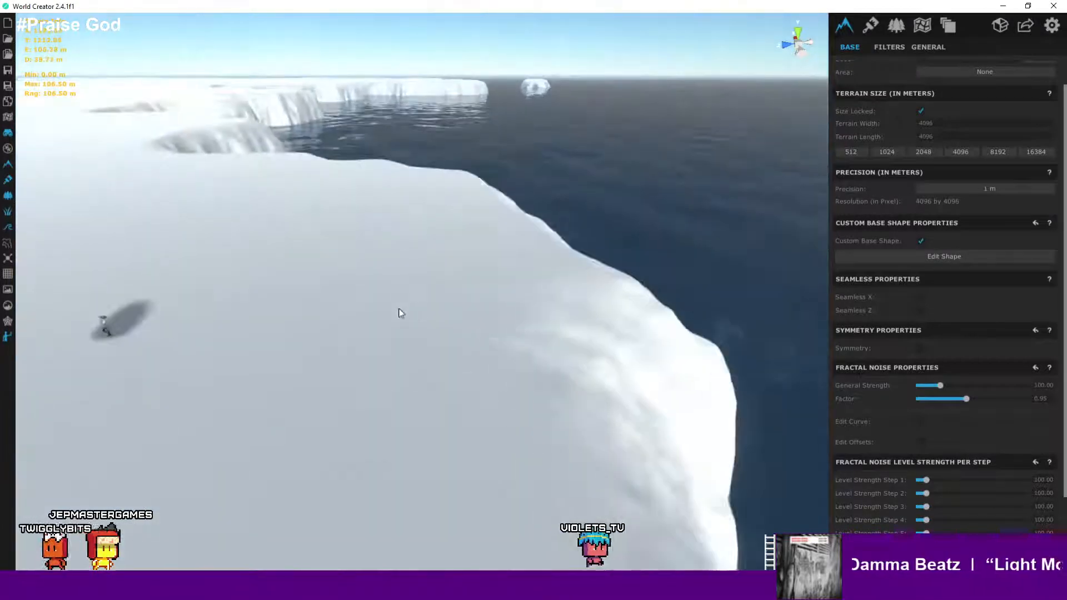
scroll(280, 315, up, 8)
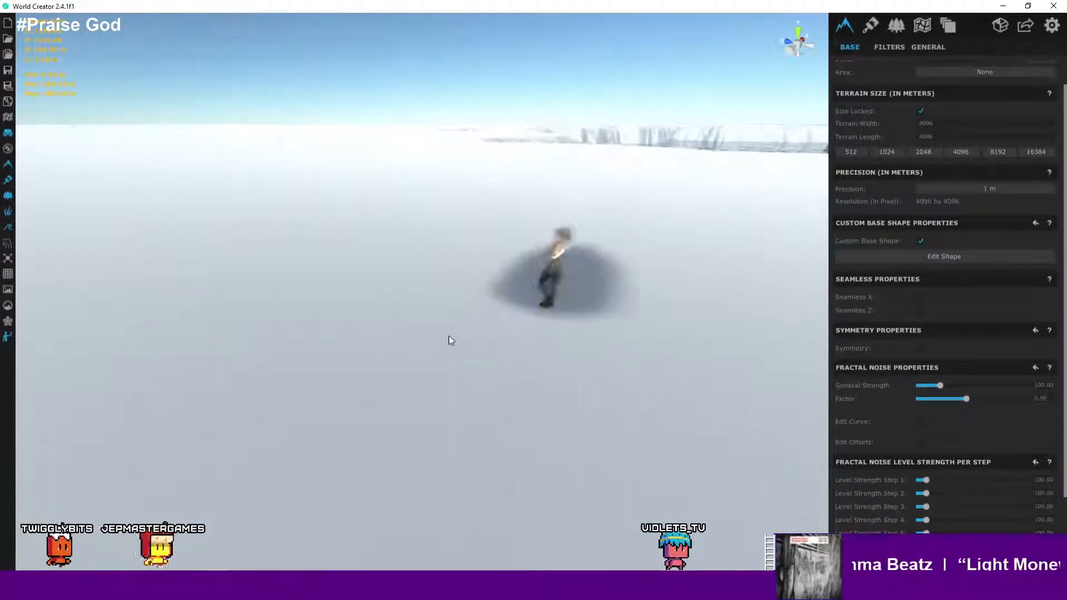
- Zoom down to ground level and orbit around the character figure standing on the terrain surface
mouse_move(579, 304)
right_down()
mouse_move(622, 281)
mouse_move(559, 262)
mouse_move(343, 258)
mouse_move(688, 312)
mouse_move(639, 328)
mouse_move(575, 318)
mouse_move(545, 335)
mouse_move(571, 317)
right_up()
scroll(630, 279, down, 3)
scroll(634, 280, up, 5)
right_drag(666, 284, 266, 239)
scroll(648, 267, down, 5)
scroll(694, 242, up, 2)
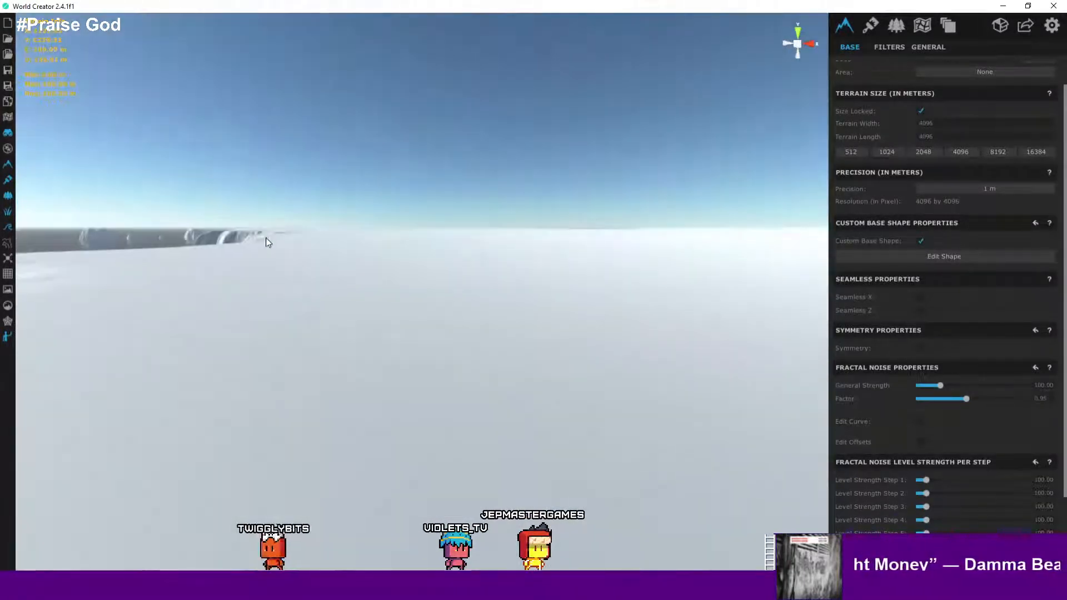
right_drag(358, 252, 542, 159)
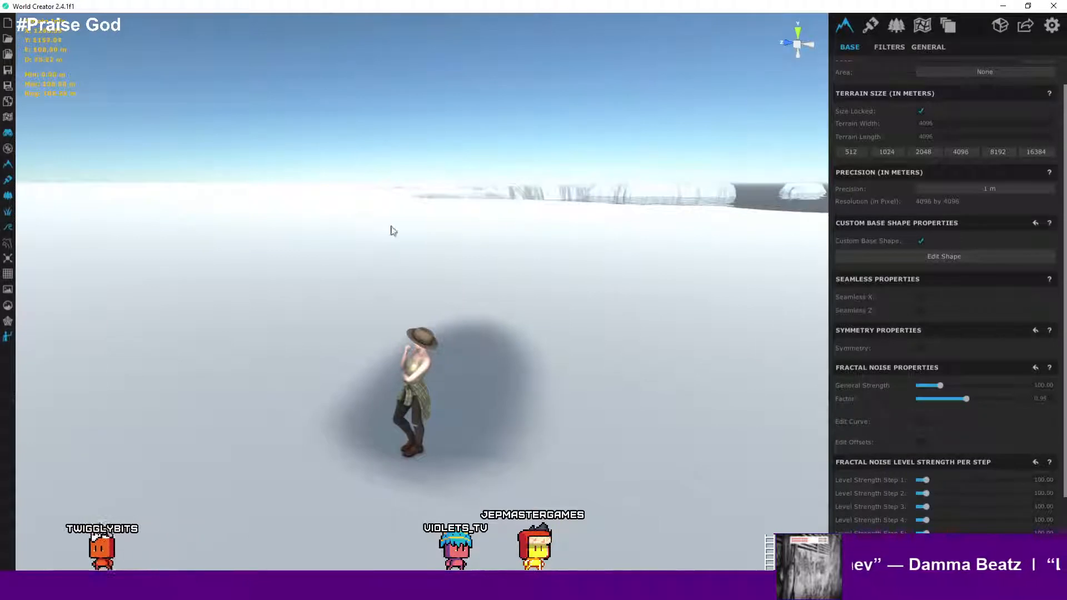
- Save the project in folder structure format under the name GiantLand_v2
click(898, 30)
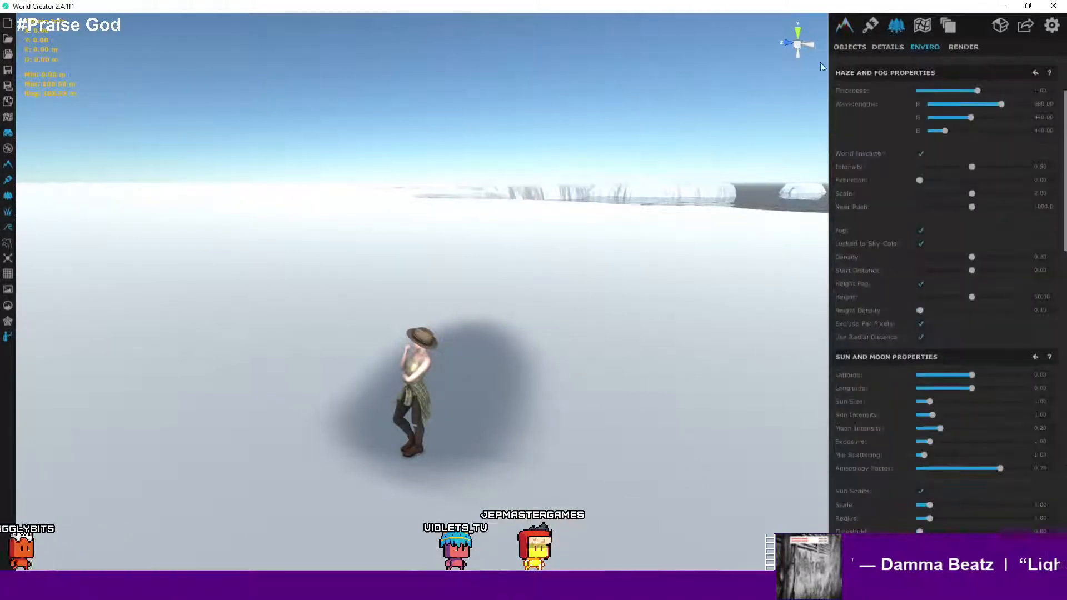
click(7, 71)
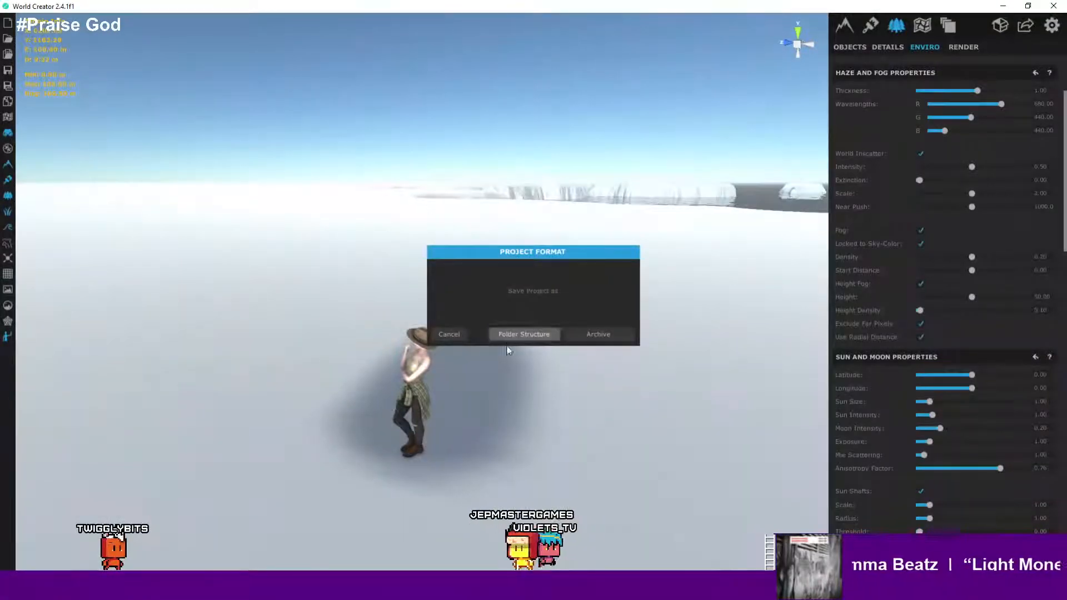
click(524, 335)
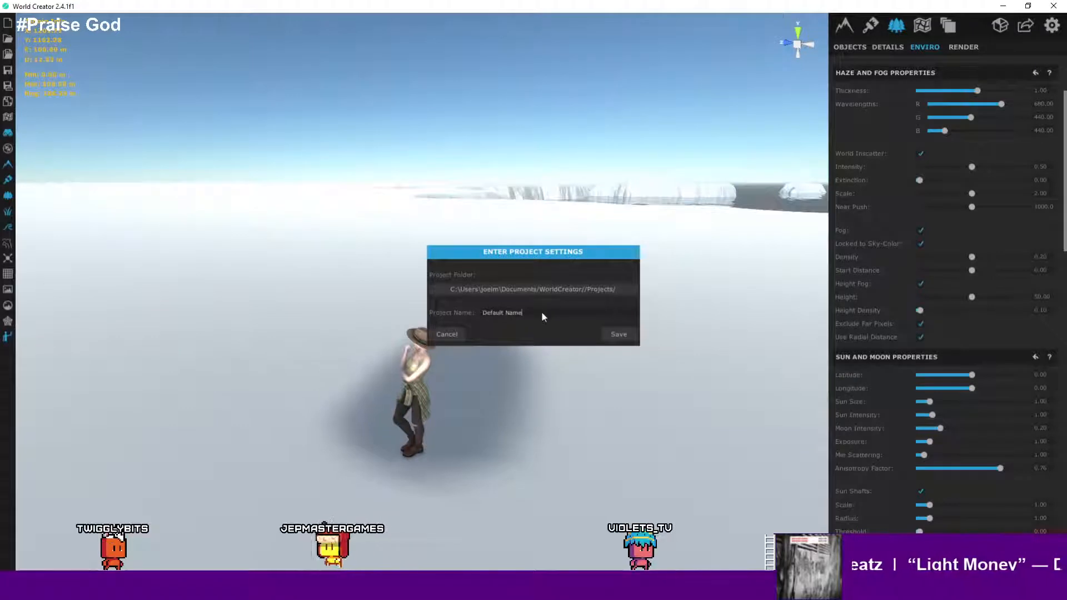
drag(541, 312, 483, 312)
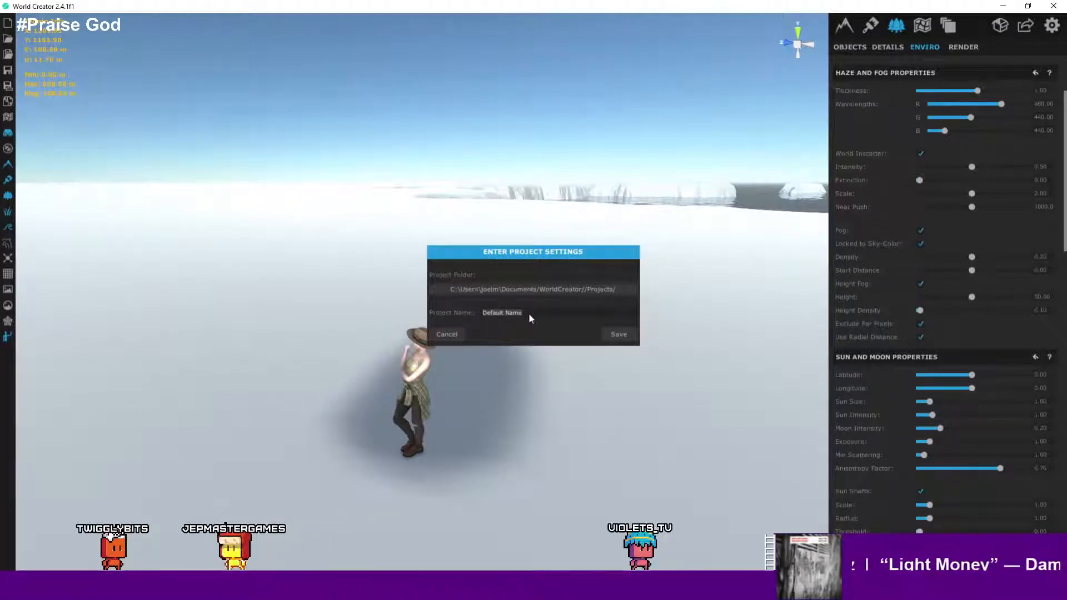
text(G)
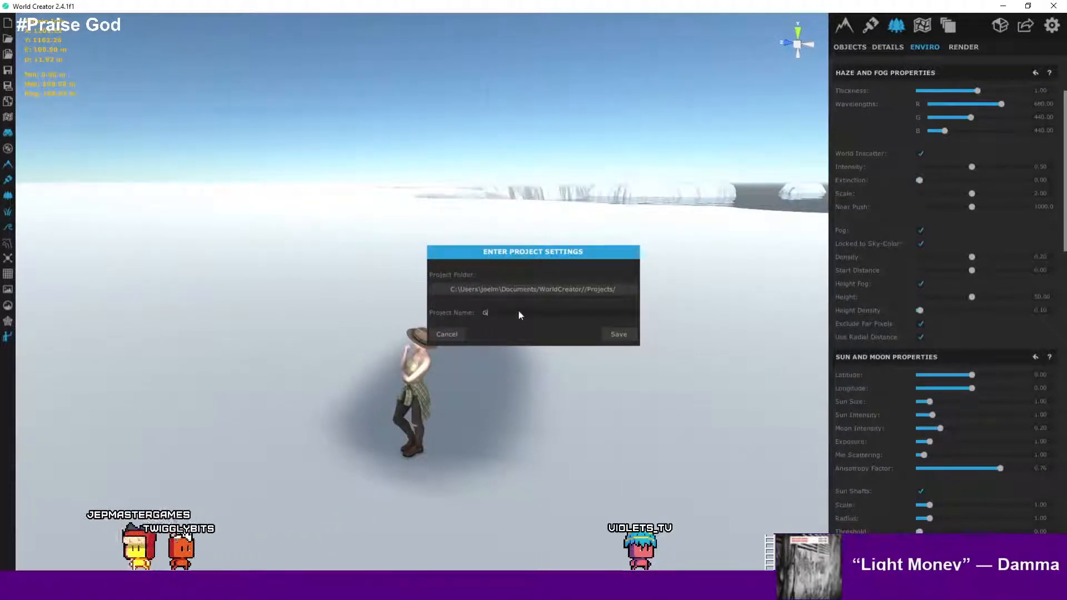
text(iantLand_v2)
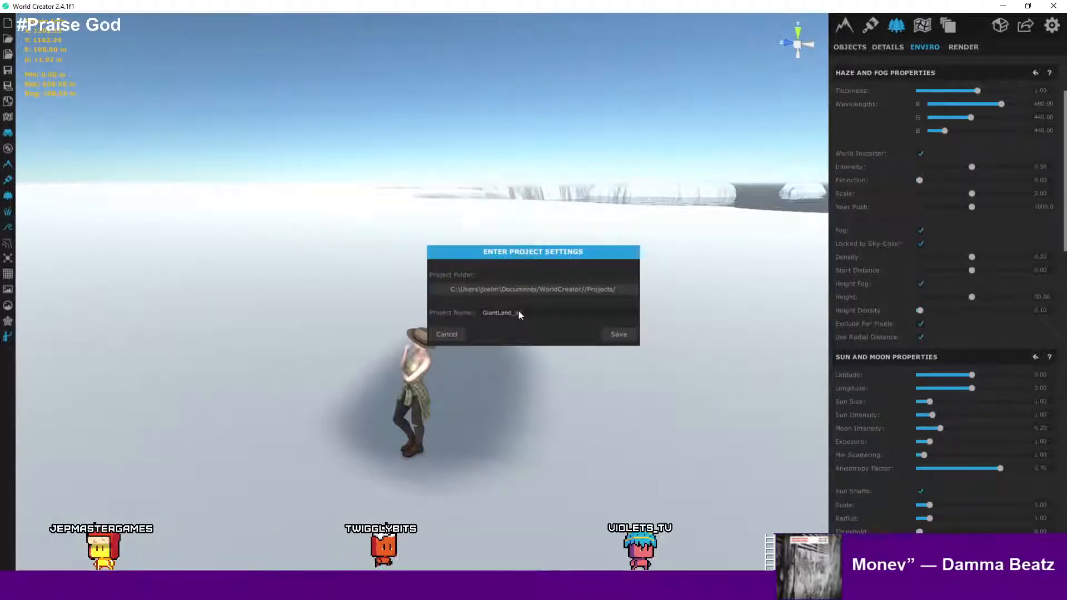
click(638, 335)
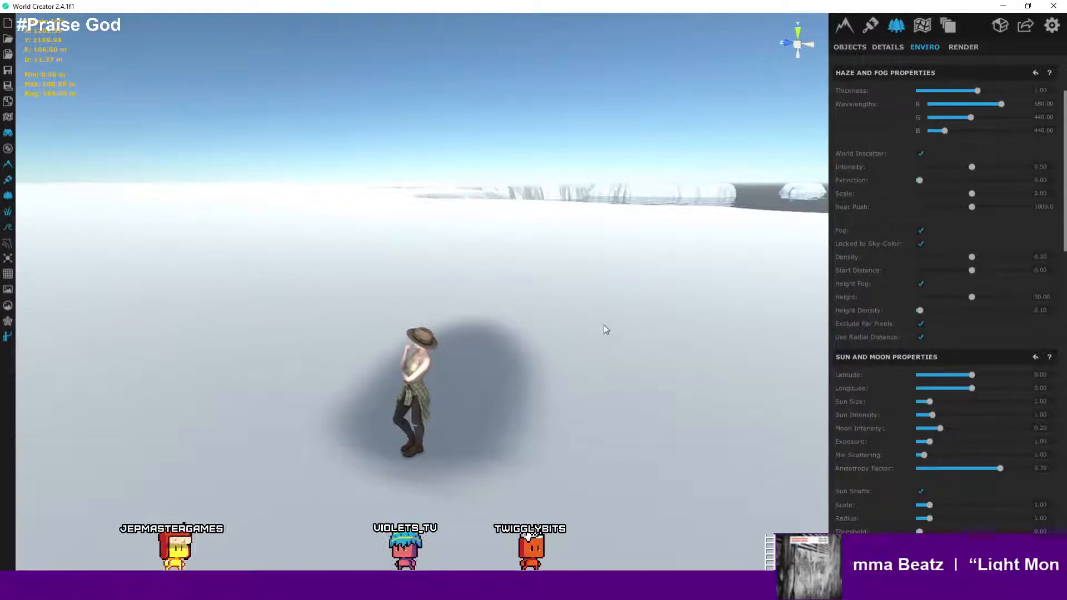
- Raise the ocean height in the environment settings to about 103.66
right_drag(479, 306, 145, 355)
scroll(429, 382, down, 10)
scroll(435, 381, down, 3)
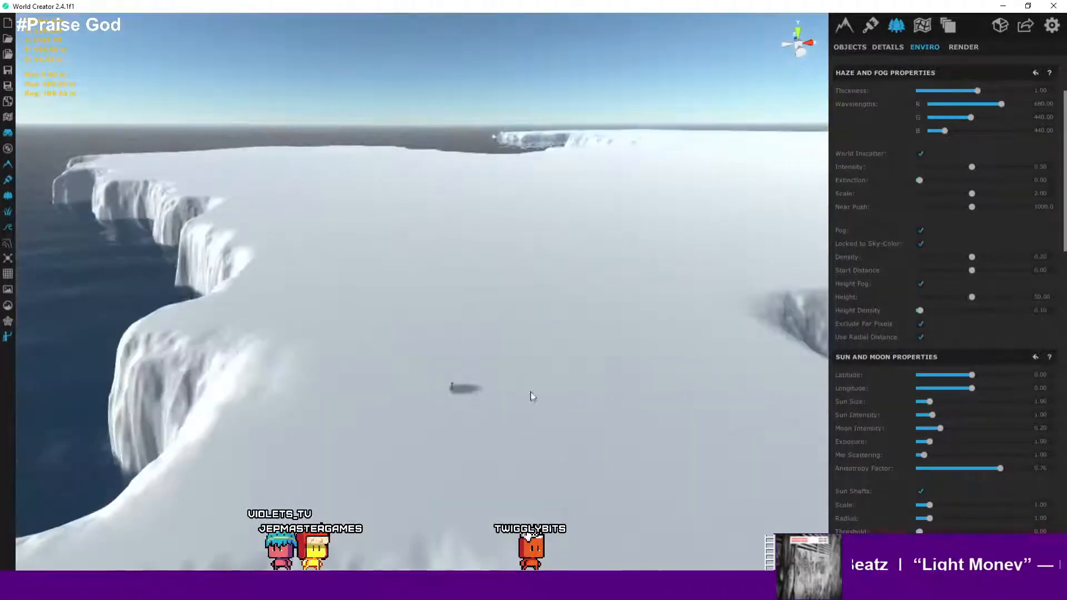
right_drag(530, 393, 532, 366)
scroll(532, 366, down, 5)
scroll(853, 344, down, 5)
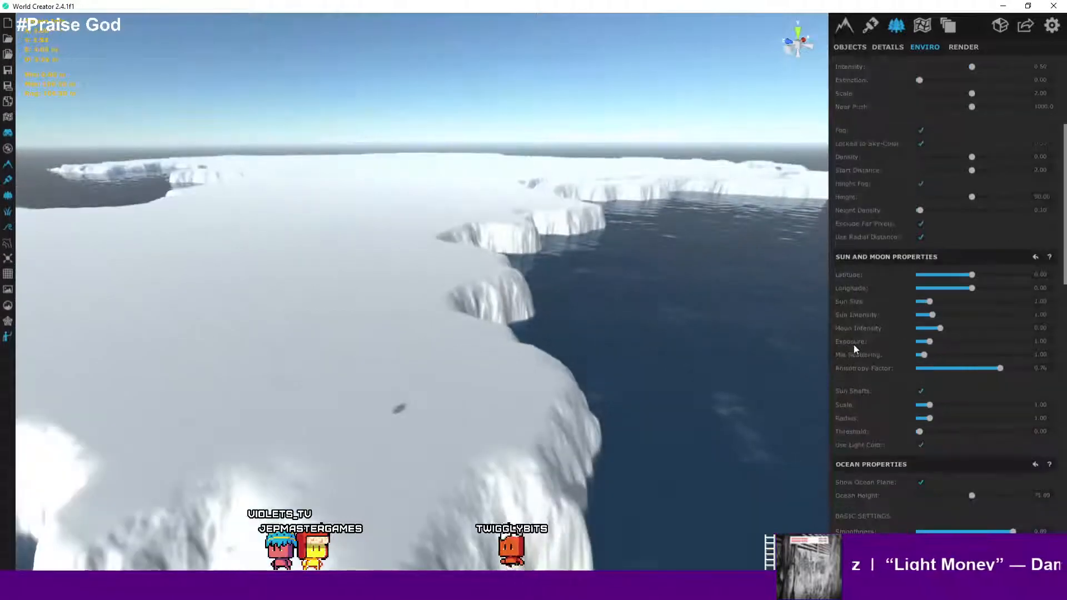
right_drag(502, 360, 512, 361)
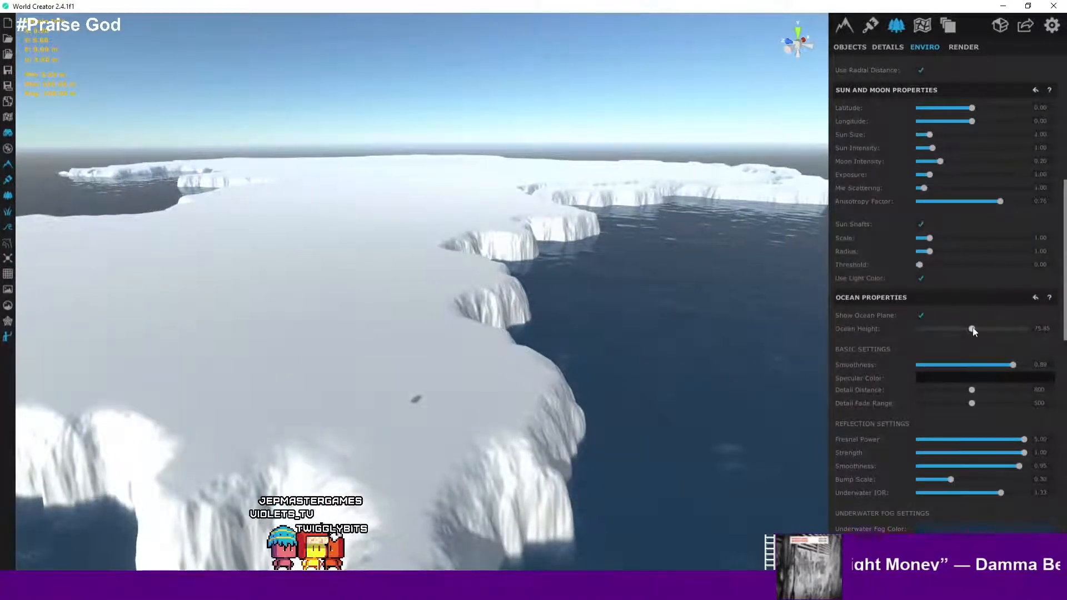
drag(972, 329, 1066, 329)
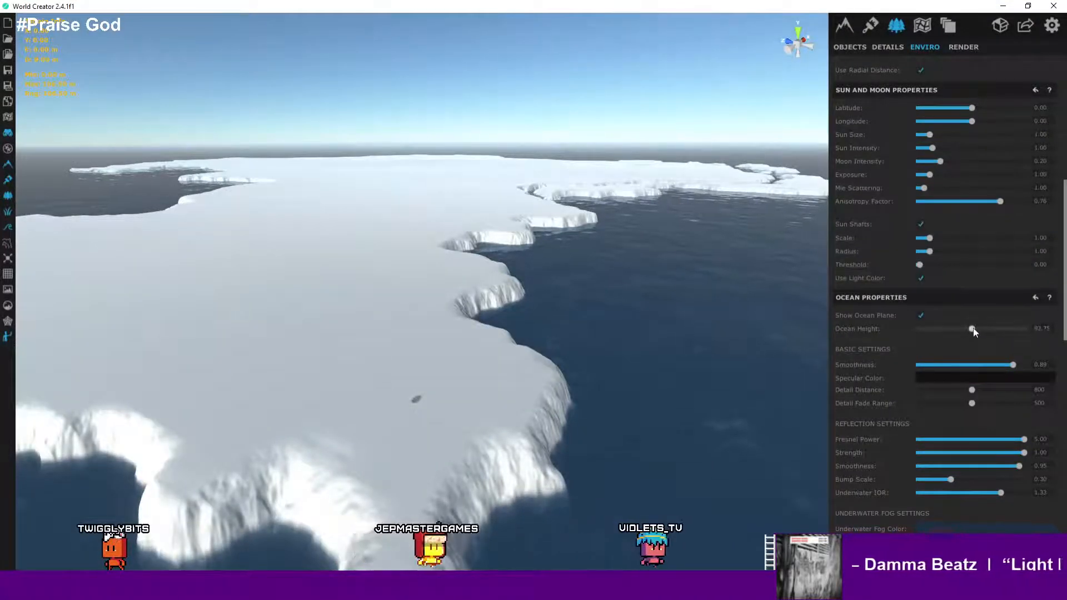
drag(973, 329, 1039, 327)
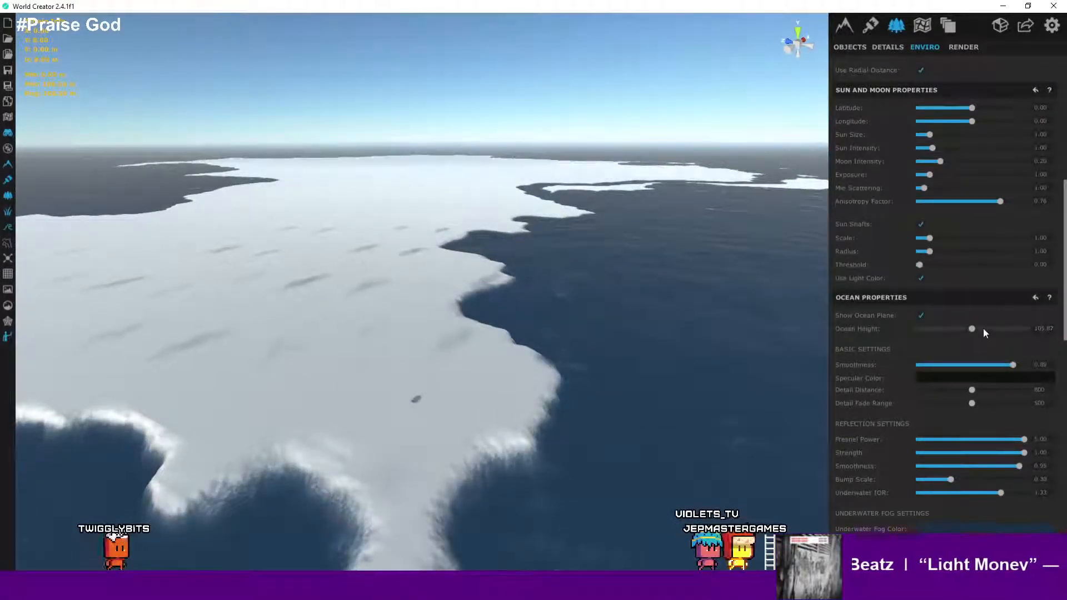
drag(972, 328, 961, 329)
- Orbit over the raised ocean coastline to inspect it, then save the project again
right_drag(508, 373, 654, 392)
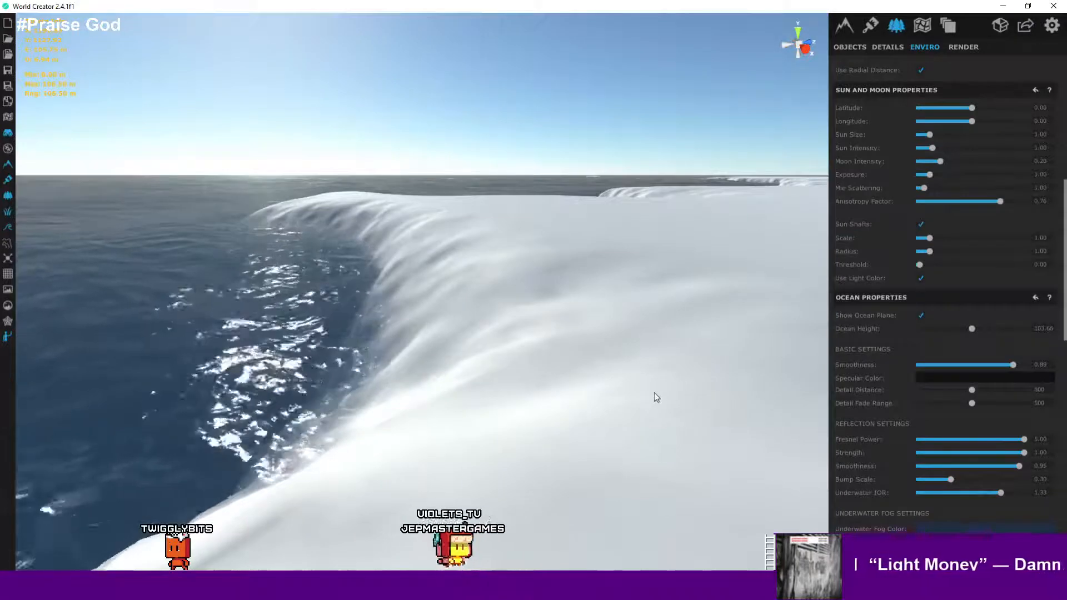
right_drag(655, 393, 542, 402)
scroll(527, 381, up, 5)
scroll(526, 381, down, 2)
key(w)
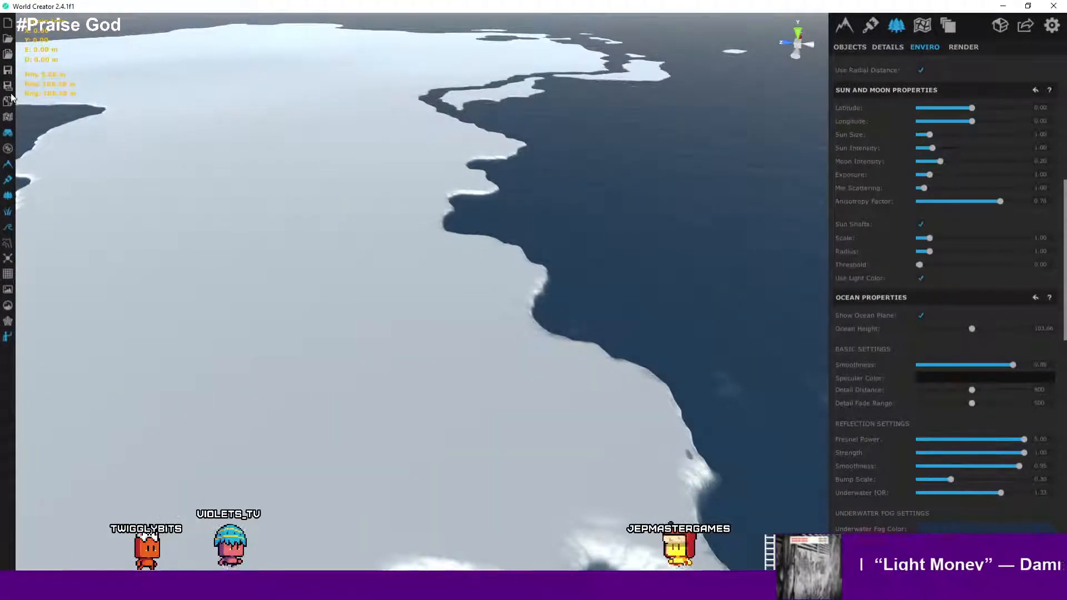
click(8, 70)
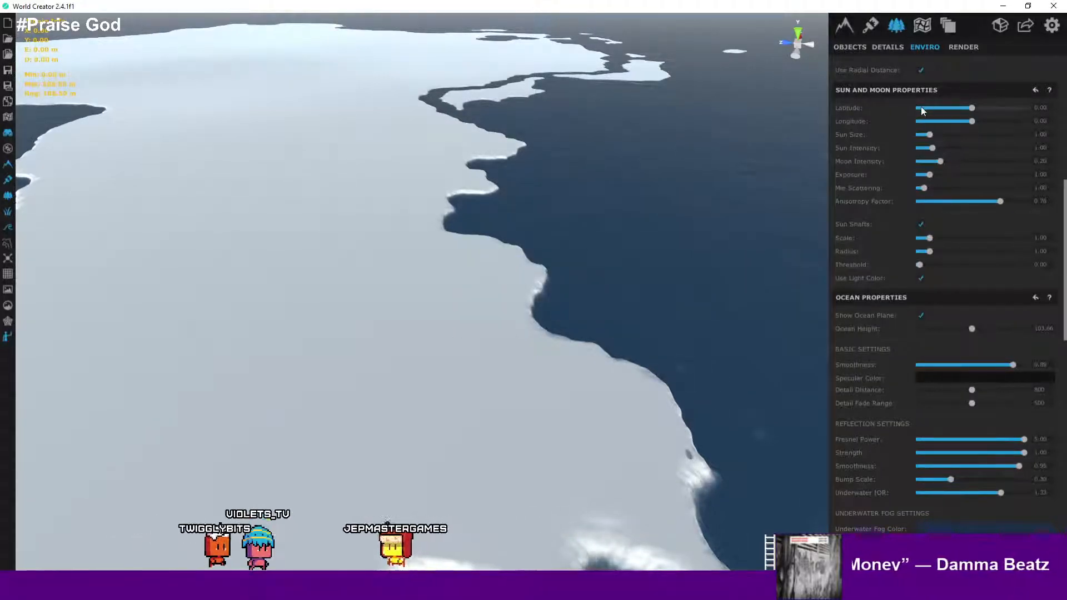
scroll(920, 109, up, 6)
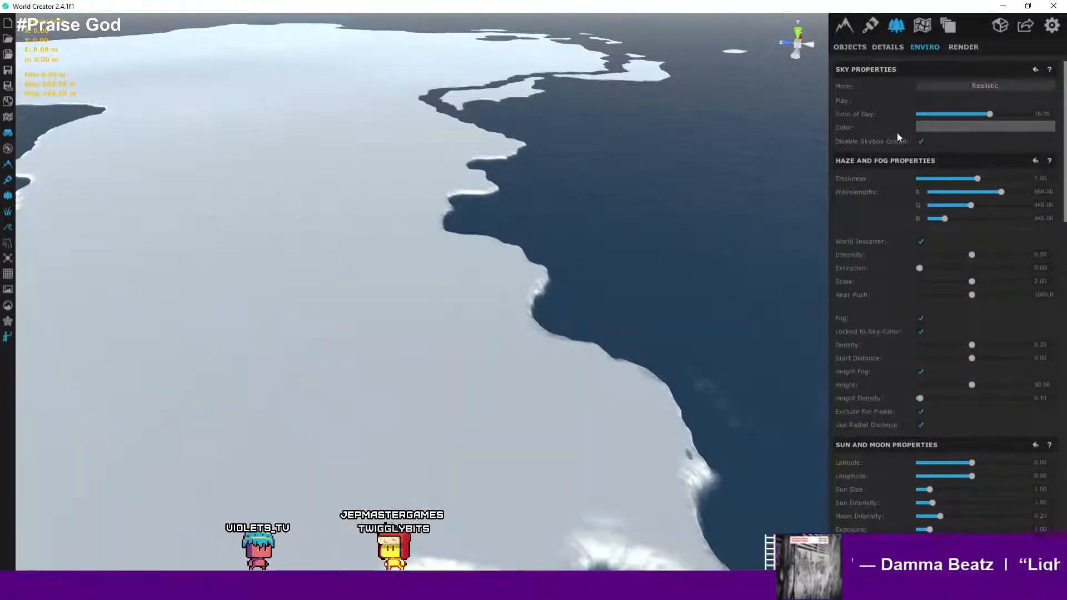
click(961, 50)
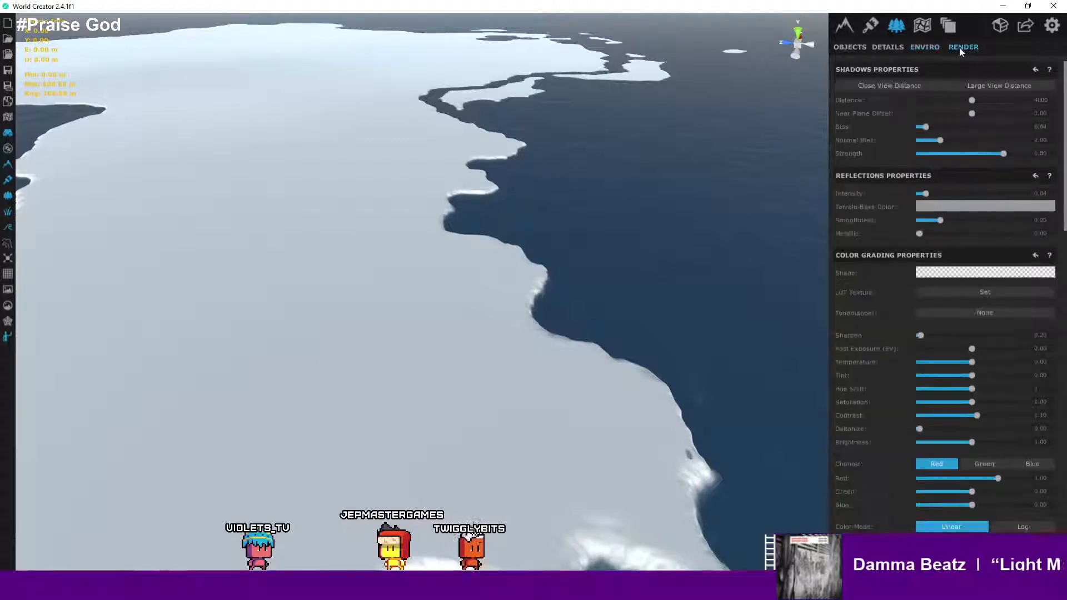
click(924, 48)
click(889, 48)
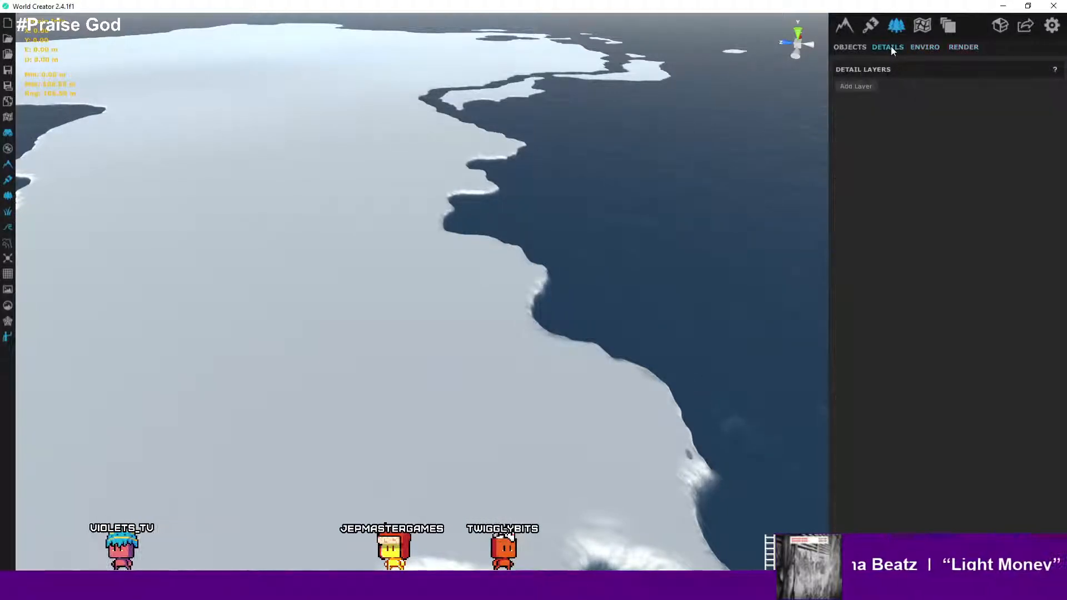
click(936, 49)
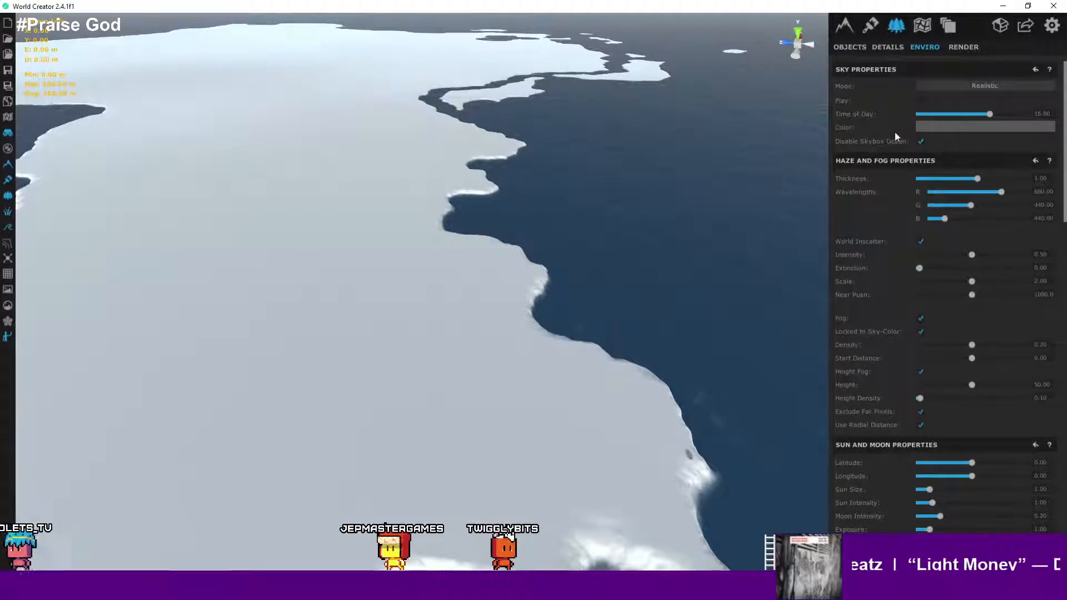
- Set the sky mode to Ultra and orbit over the landmass to view it
scroll(895, 133, down, 2)
scroll(538, 212, up, 3)
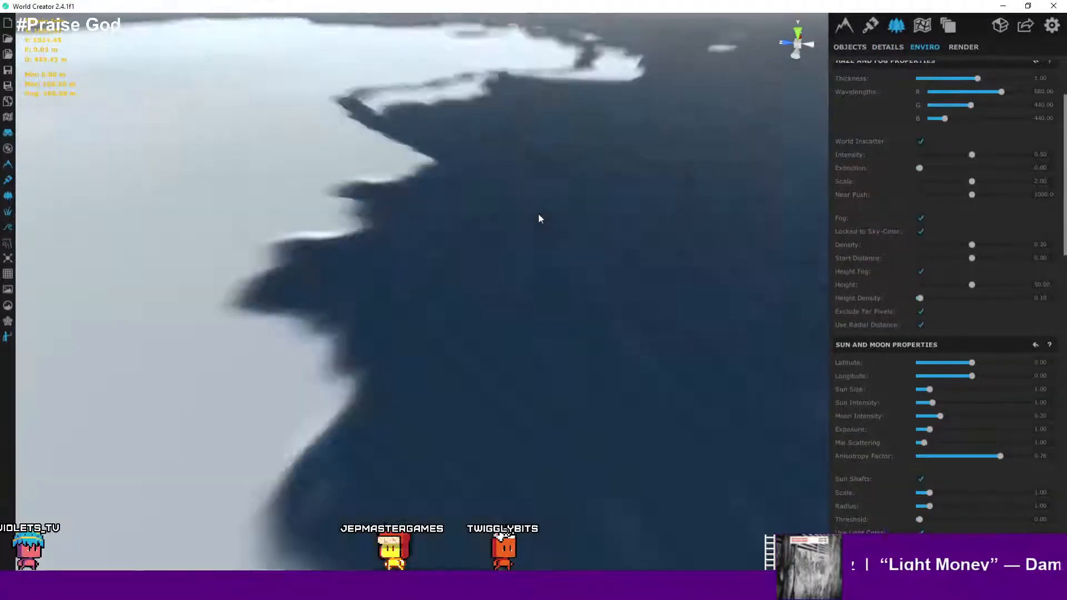
scroll(612, 231, down, 3)
right_drag(611, 230, 721, 245)
scroll(1026, 167, up, 2)
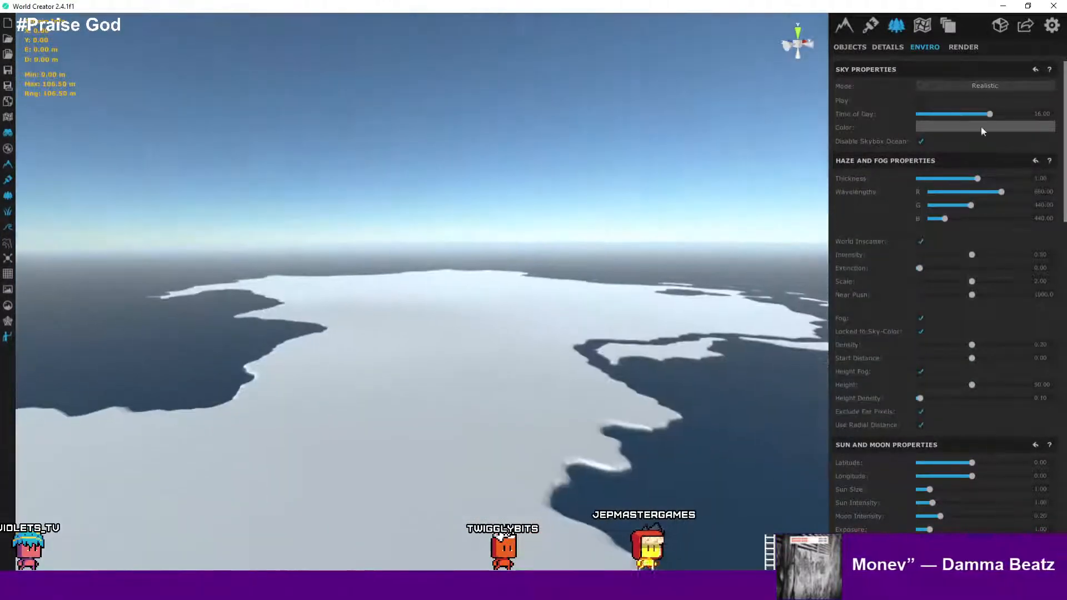
click(983, 88)
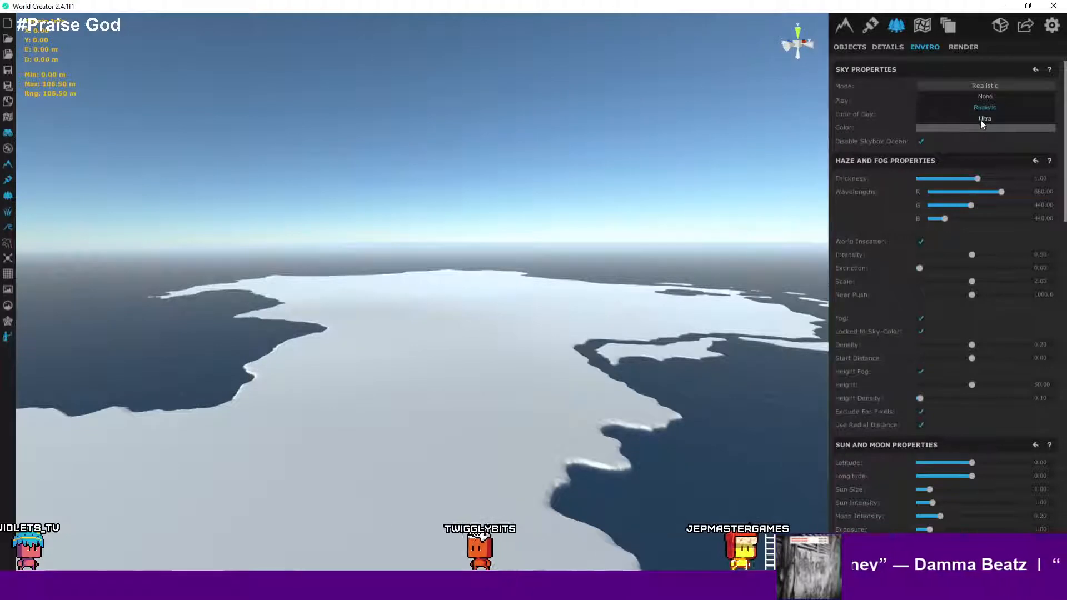
click(982, 120)
right_drag(623, 287, 539, 378)
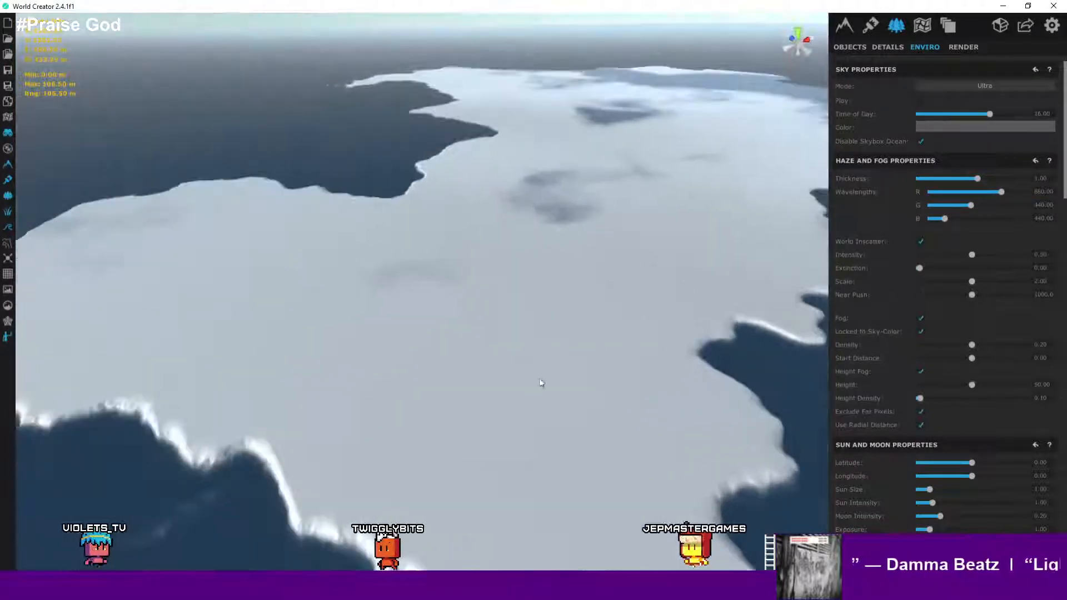
- Switch the sky mode to Realistic
right_drag(543, 335, 566, 359)
scroll(567, 358, up, 4)
middle_drag(568, 357, 695, 382)
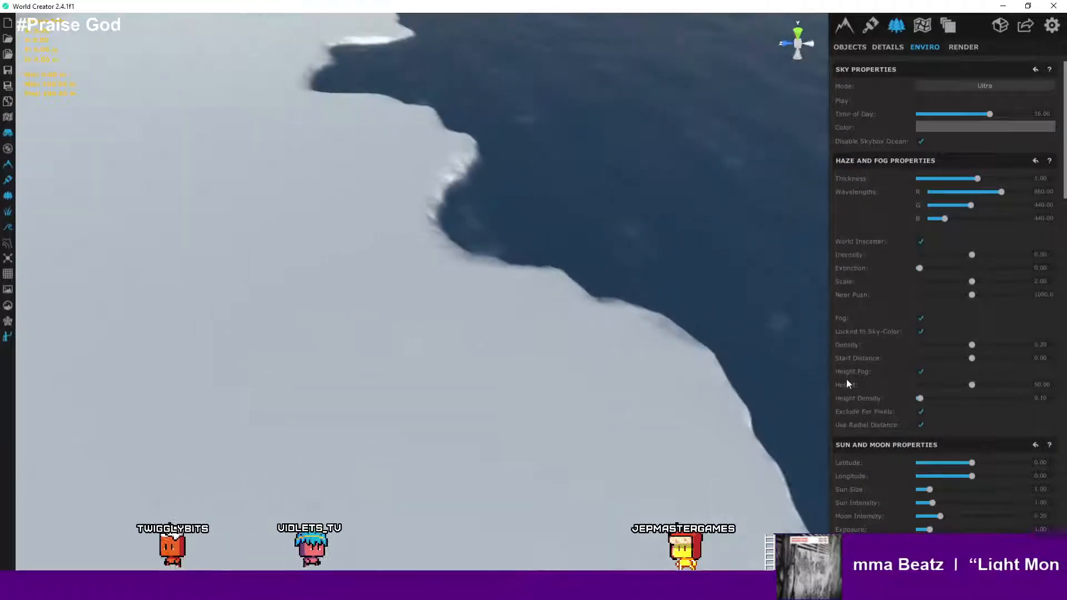
click(956, 86)
click(967, 108)
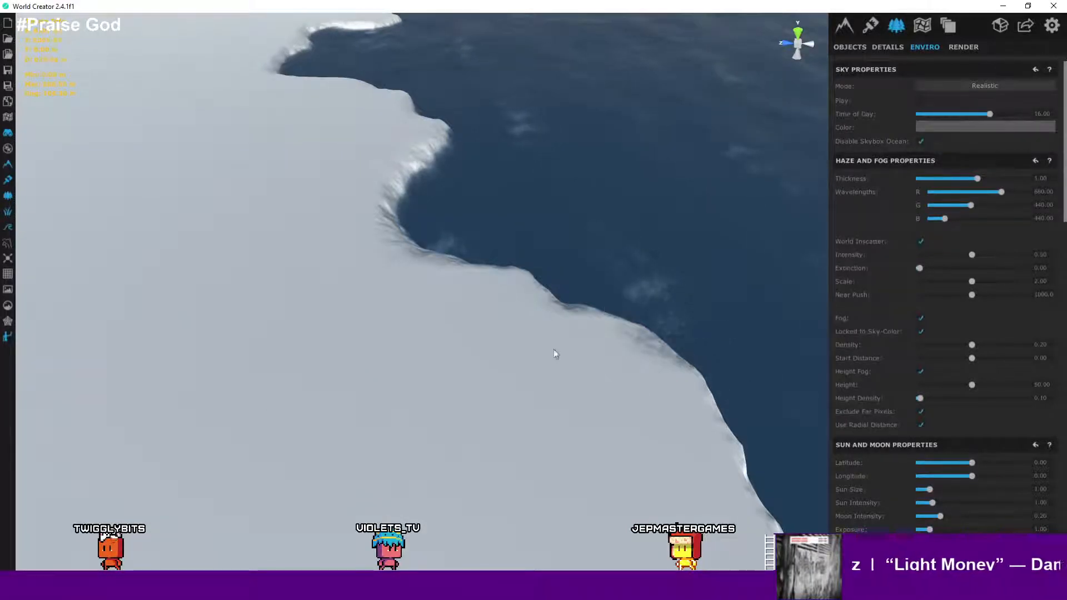
- Orbit and zoom around the landmass to view the realistic sky and sun
right_drag(554, 349, 414, 178)
scroll(469, 318, up, 2)
scroll(482, 346, down, 2)
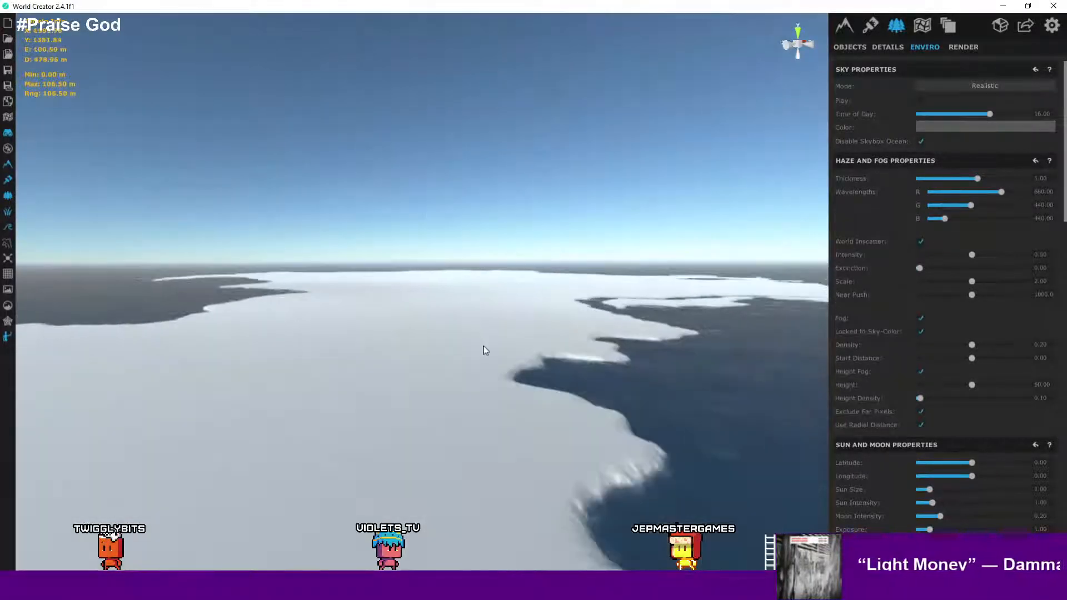
scroll(486, 351, up, 5)
right_drag(533, 348, 1, 330)
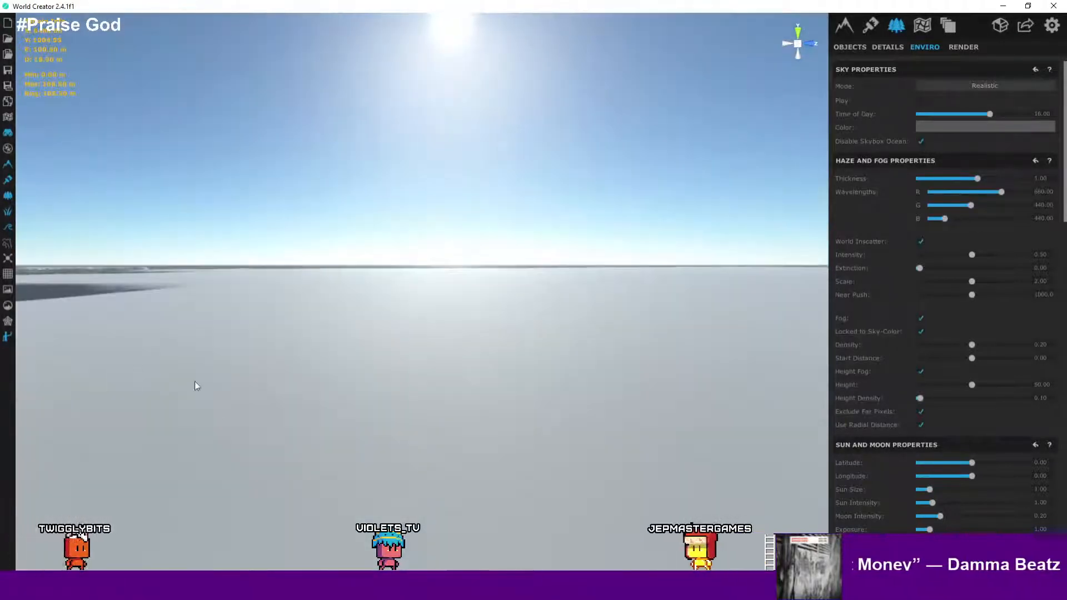
right_drag(195, 381, 397, 316)
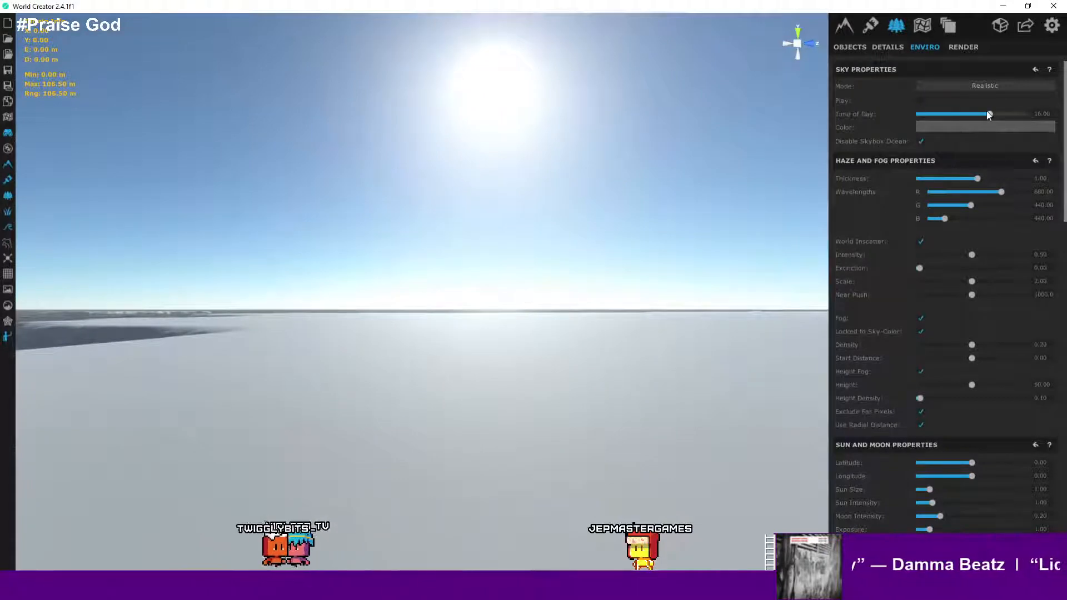
mouse_move(988, 114)
mouse_down()
mouse_move(904, 132)
mouse_move(999, 116)
mouse_move(989, 115)
mouse_up()
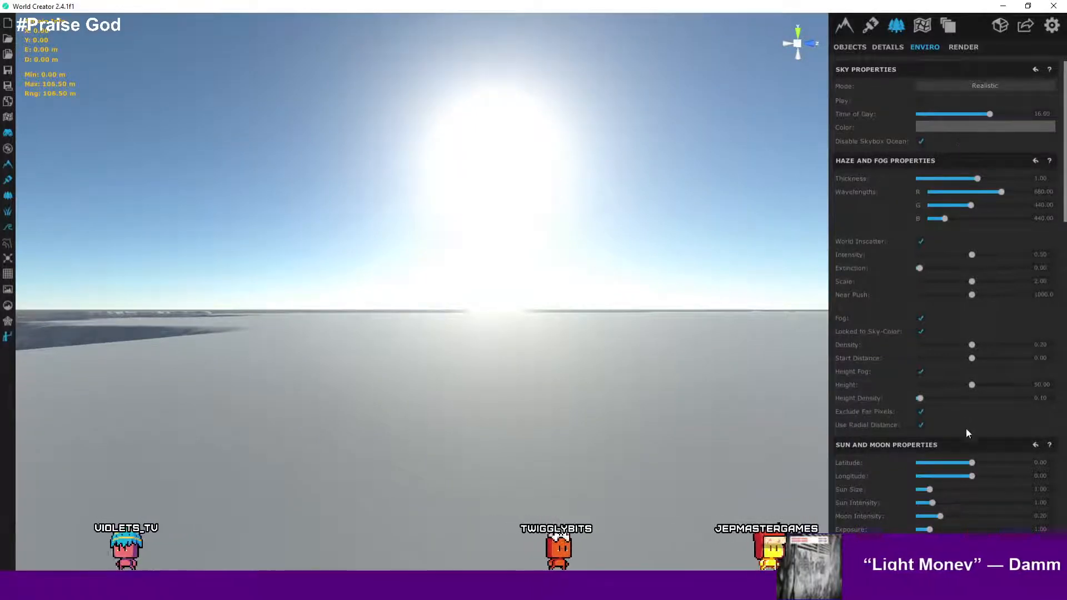
- Reposition the sun to latitude -31.29 and longitude -109.9, orbiting over the landmass to compare the lighting
drag(972, 462, 931, 477)
right_drag(638, 382, 23, 382)
right_drag(599, 321, 522, 322)
scroll(522, 322, down, 10)
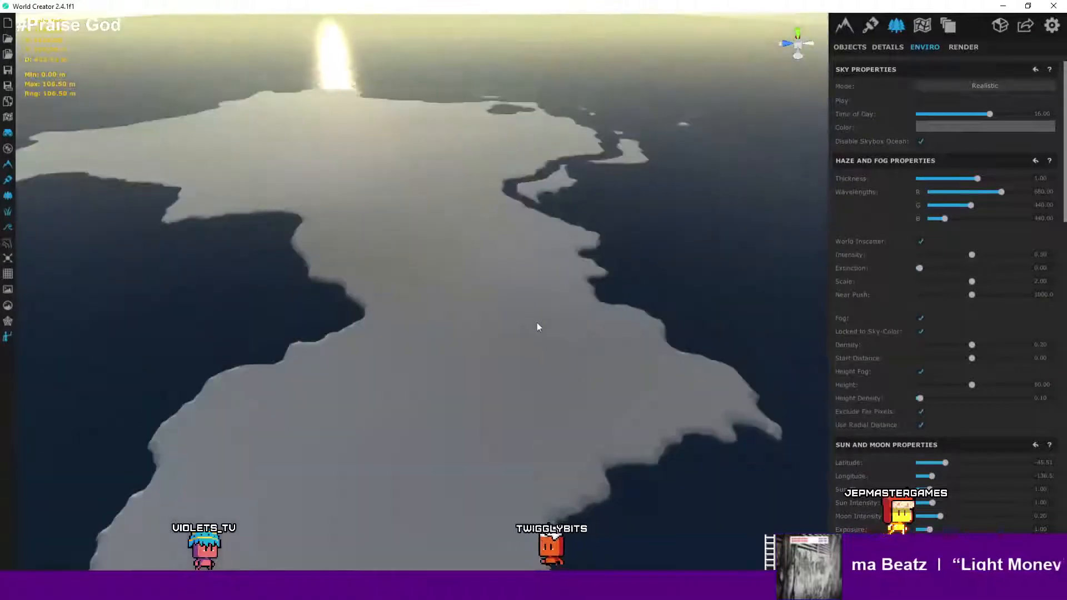
scroll(539, 327, down, 3)
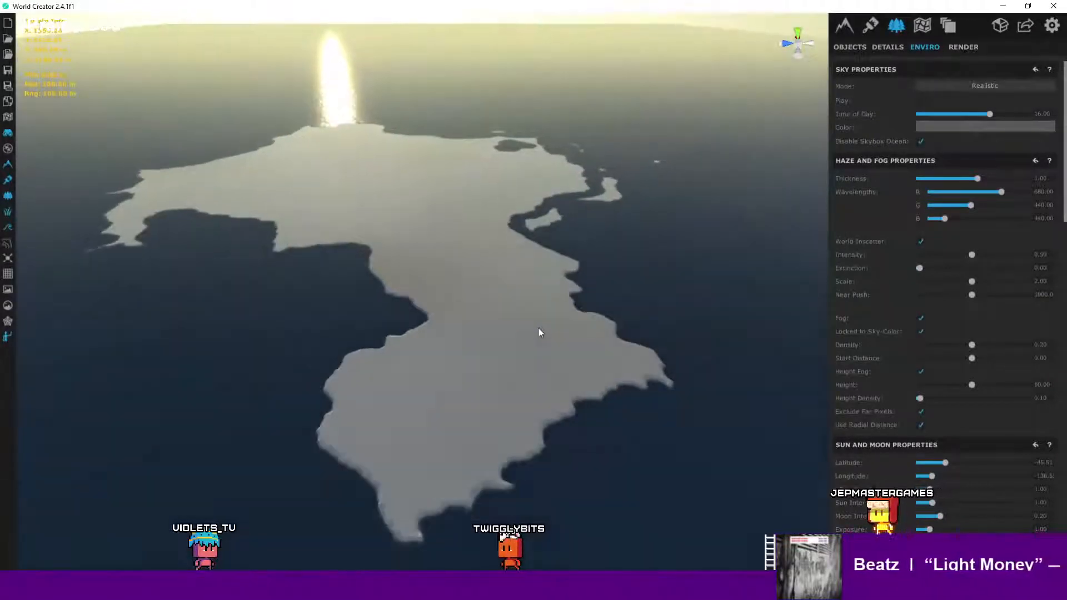
right_drag(539, 327, 594, 331)
scroll(594, 326, up, 5)
scroll(553, 293, up, 8)
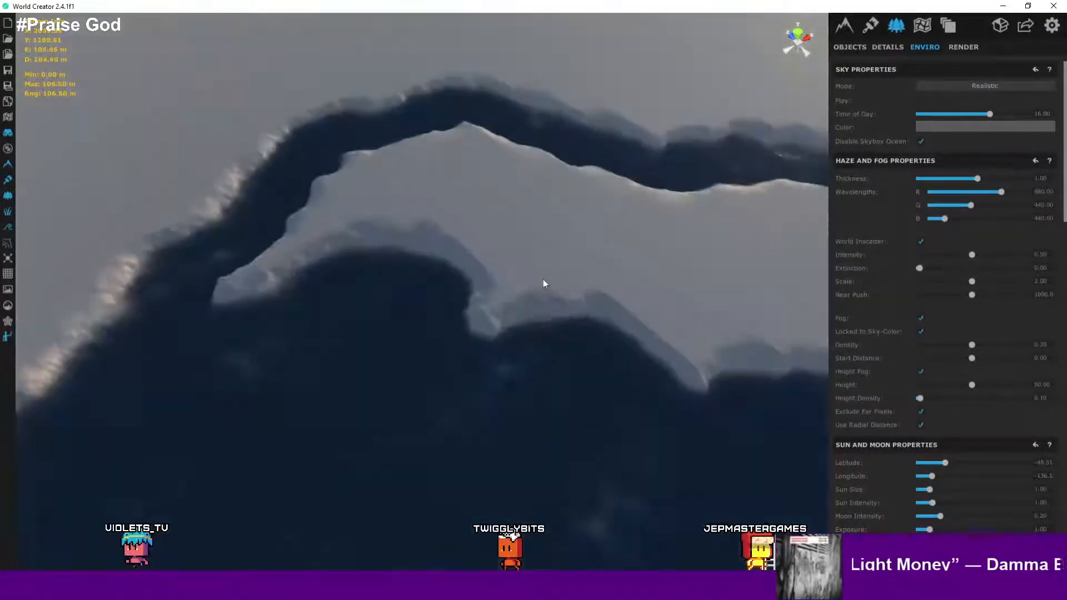
right_drag(522, 245, 836, 270)
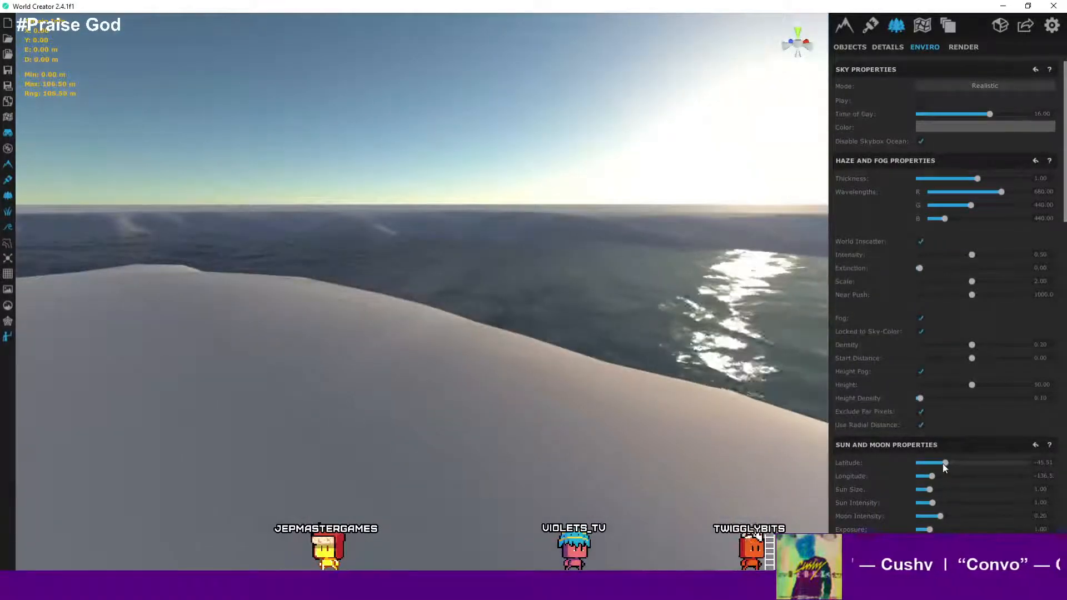
mouse_move(943, 461)
mouse_down()
mouse_move(922, 461)
mouse_move(954, 462)
mouse_move(940, 475)
mouse_up()
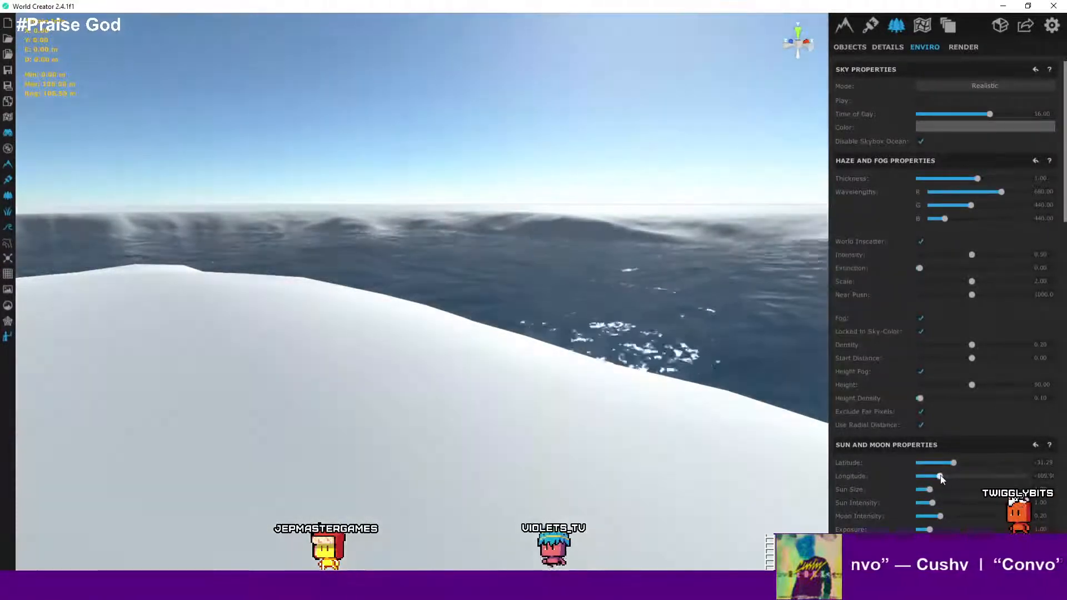
- Orbit over the coastline and scroll through the environment settings to review the ocean properties
right_drag(586, 401, 926, 398)
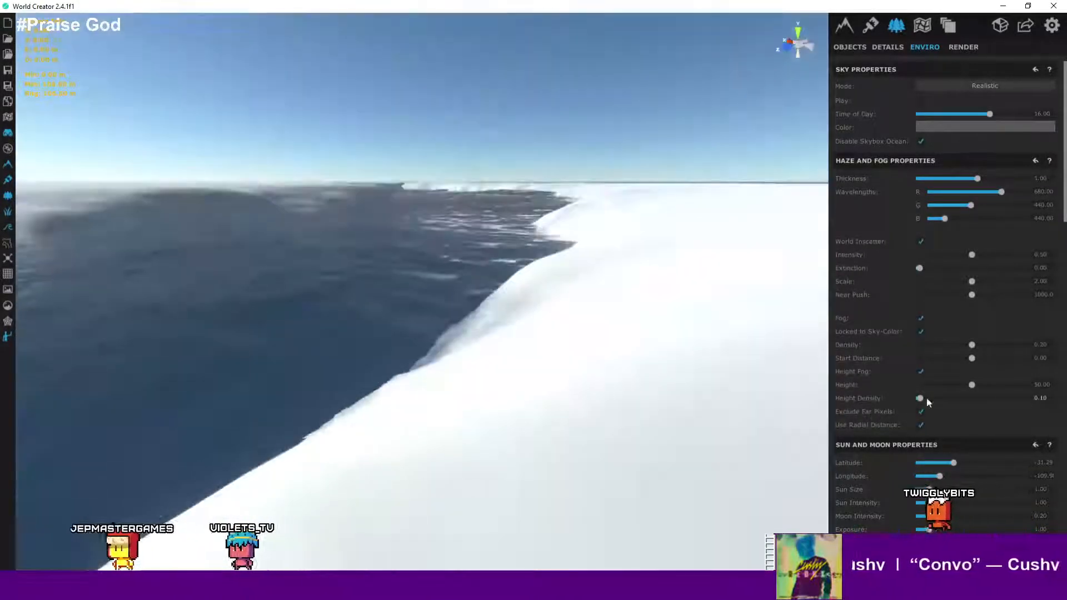
scroll(490, 414, down, 2)
right_drag(513, 409, 374, 432)
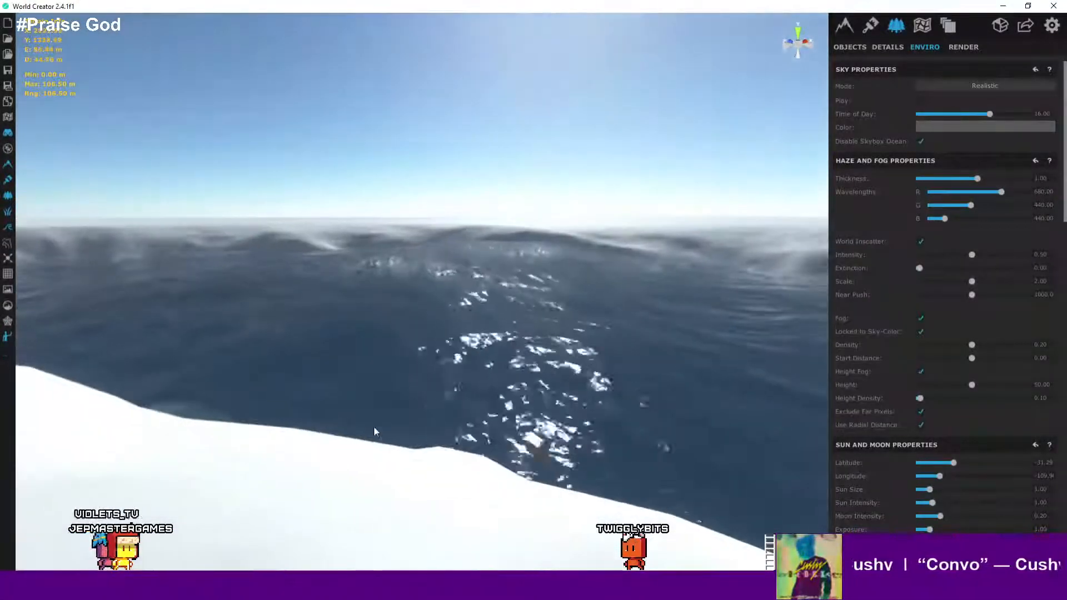
scroll(912, 365, down, 2)
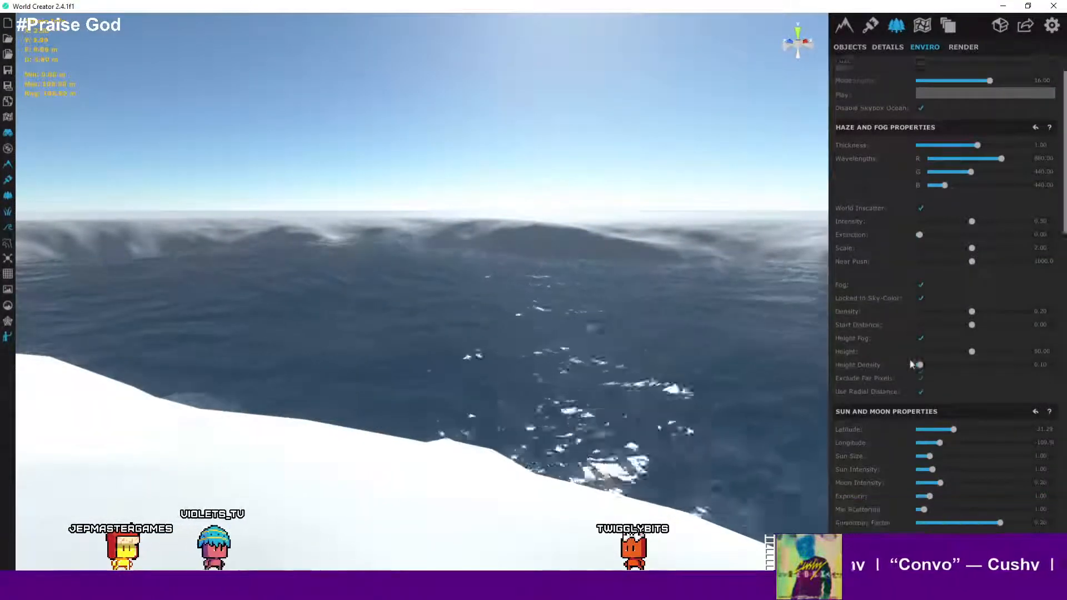
scroll(911, 364, down, 2)
scroll(911, 365, up, 3)
scroll(912, 365, down, 3)
scroll(912, 365, up, 2)
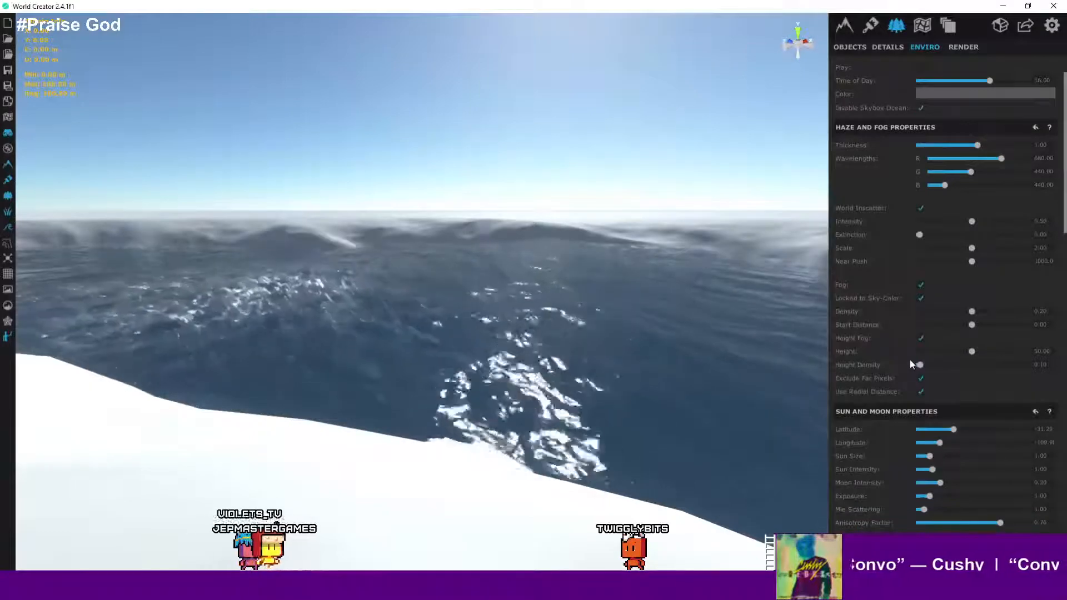
scroll(910, 364, down, 10)
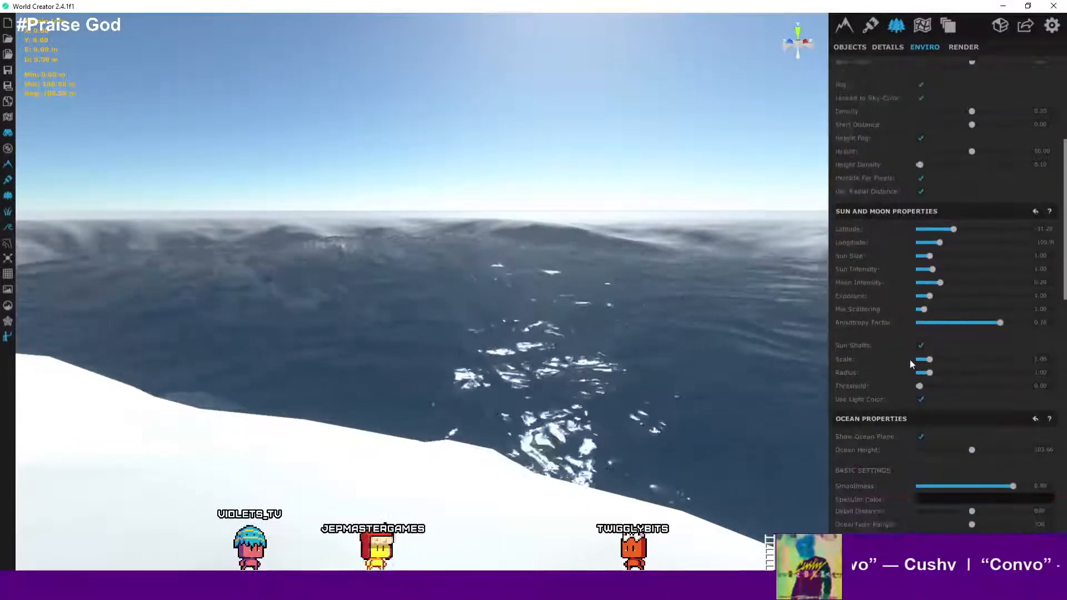
scroll(910, 364, down, 5)
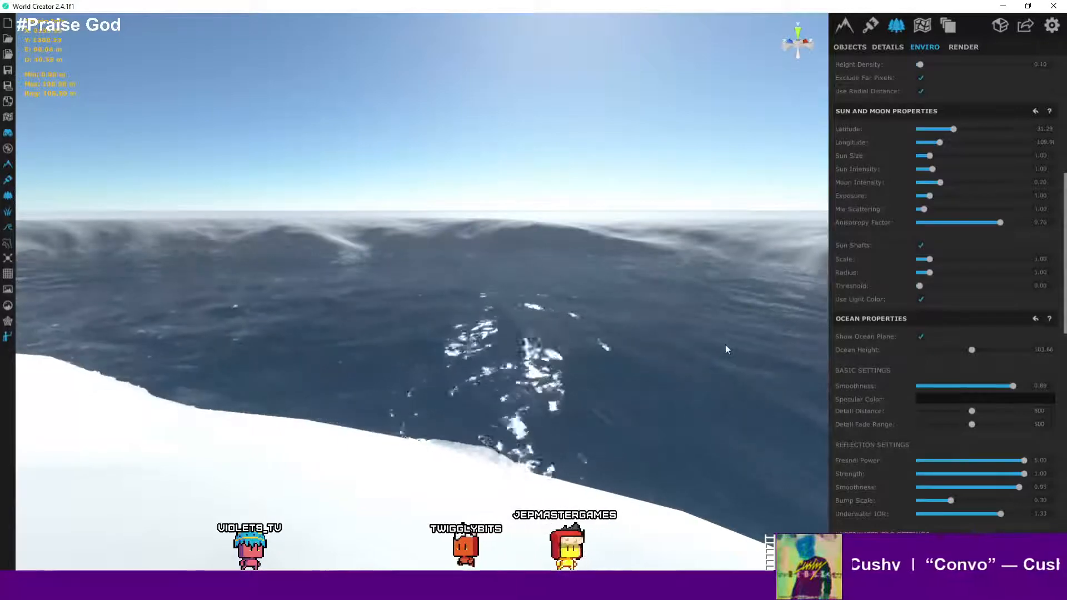
scroll(964, 355, down, 2)
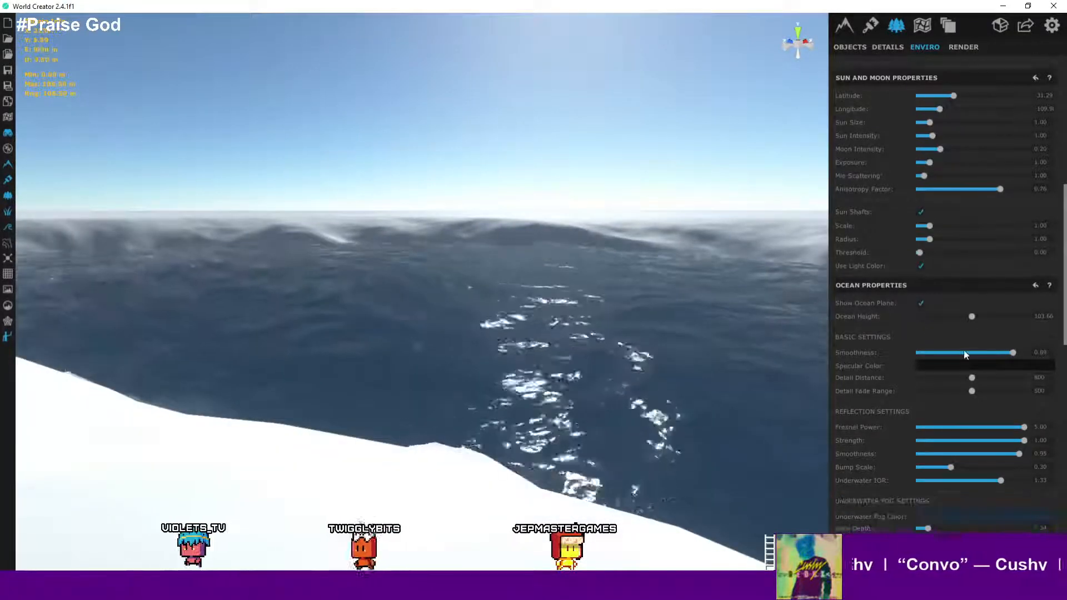
scroll(964, 355, down, 2)
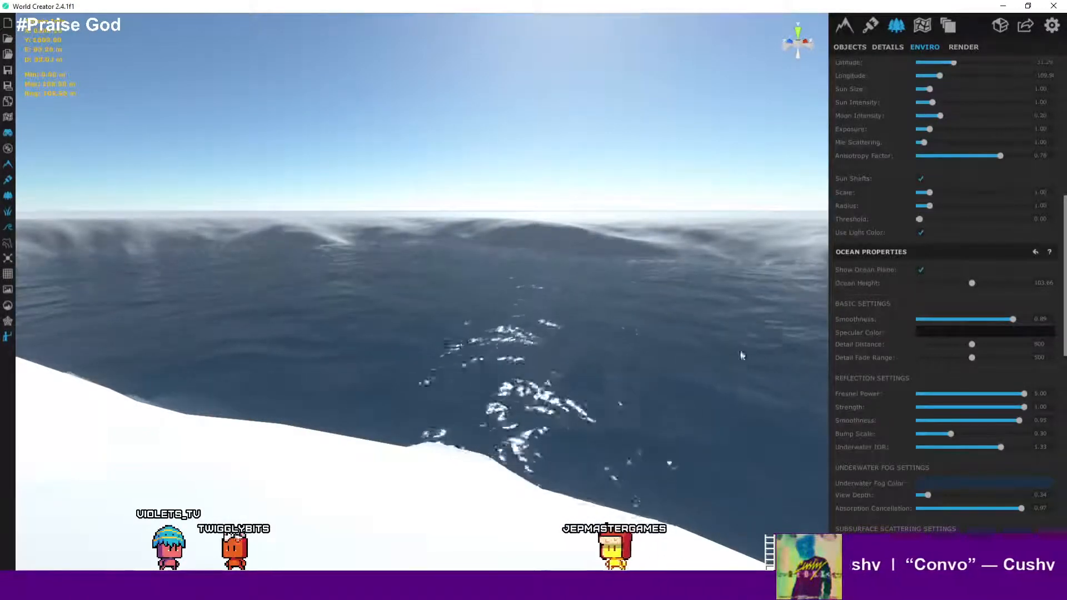
- Orbit and zoom over the landmass to inspect its coastline
right_drag(757, 363, 968, 328)
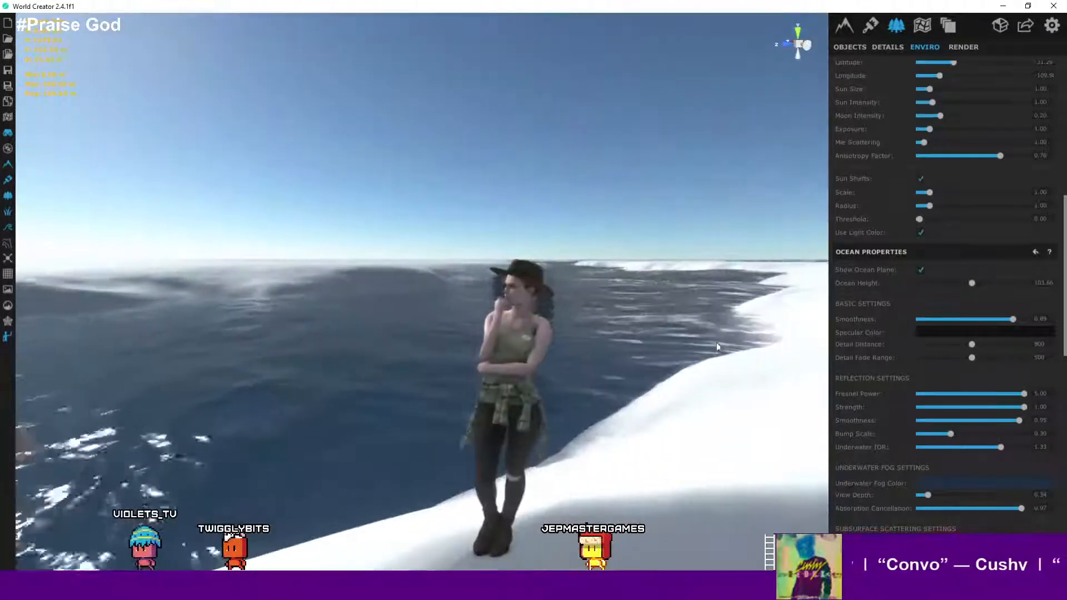
right_drag(717, 346, 679, 354)
scroll(578, 374, down, 5)
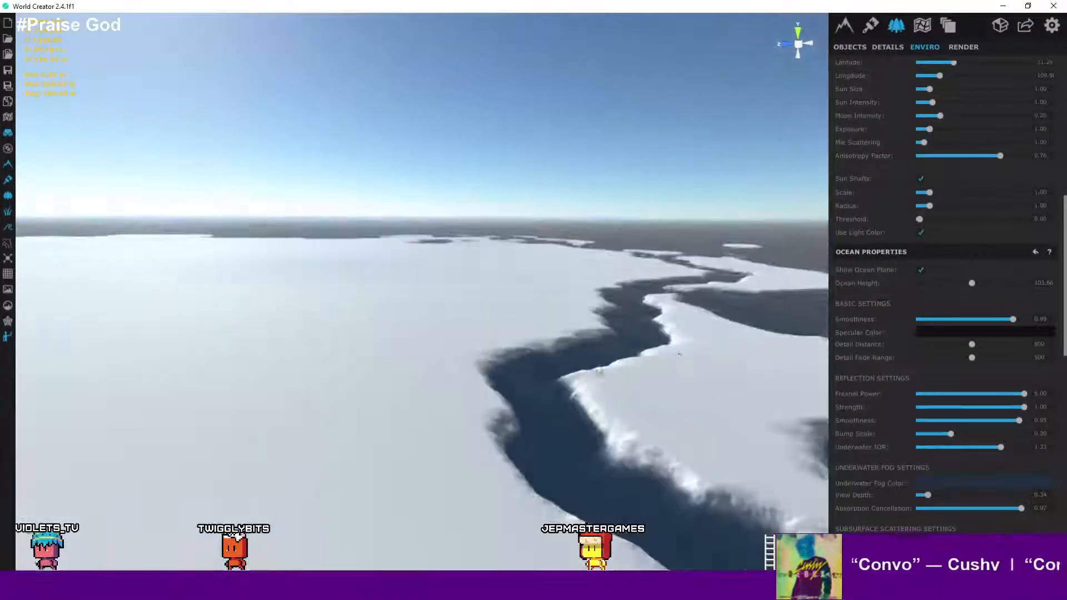
scroll(674, 361, down, 7)
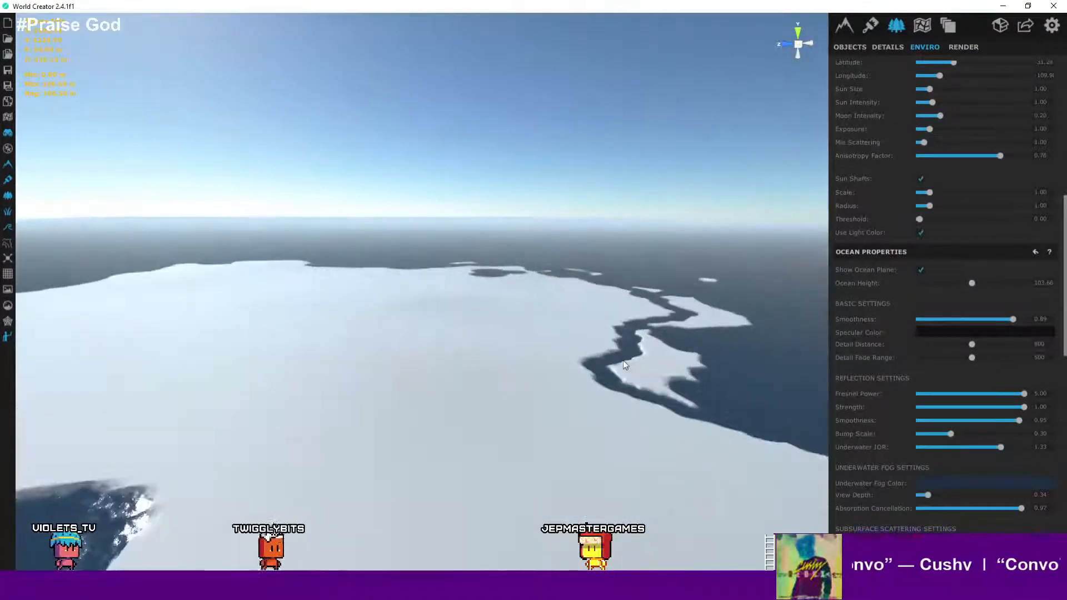
right_drag(573, 421, 496, 438)
right_drag(561, 417, 396, 284)
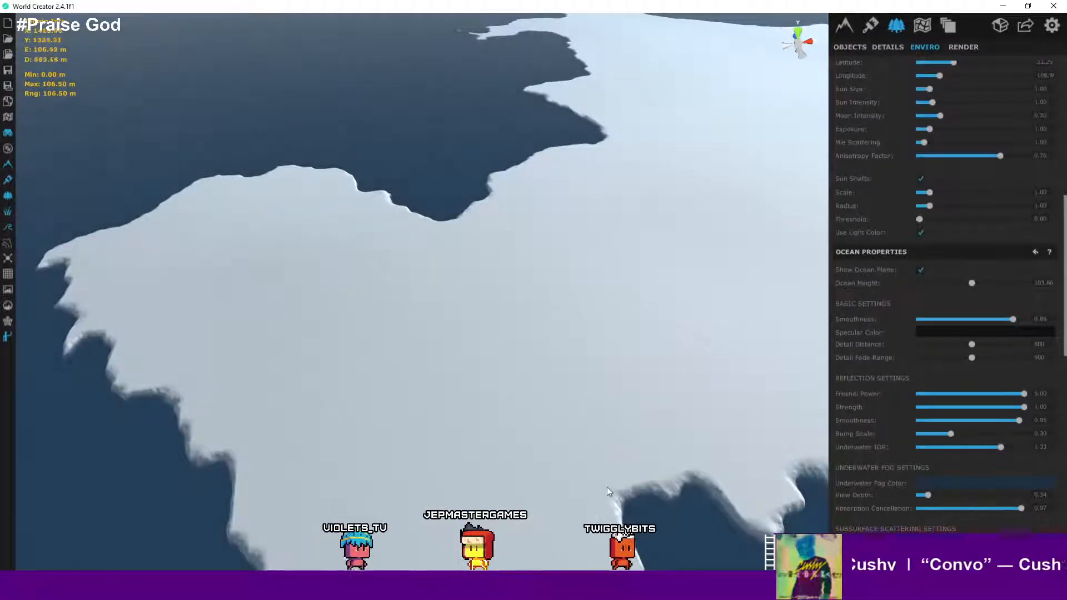
scroll(605, 416, down, 4)
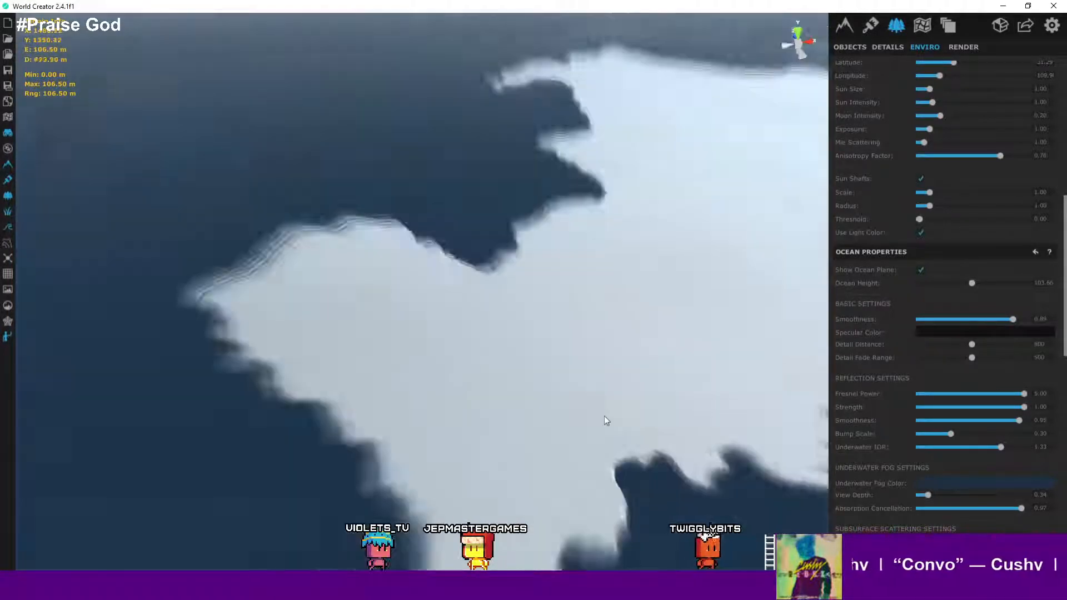
middle_drag(594, 418, 359, 292)
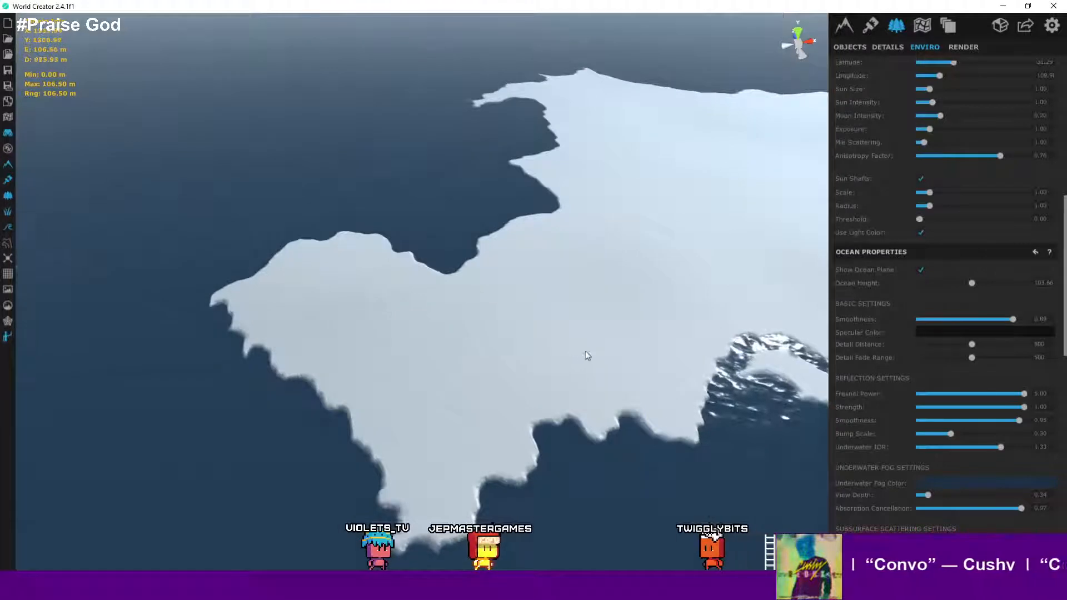
scroll(586, 354, down, 3)
middle_drag(585, 355, 380, 384)
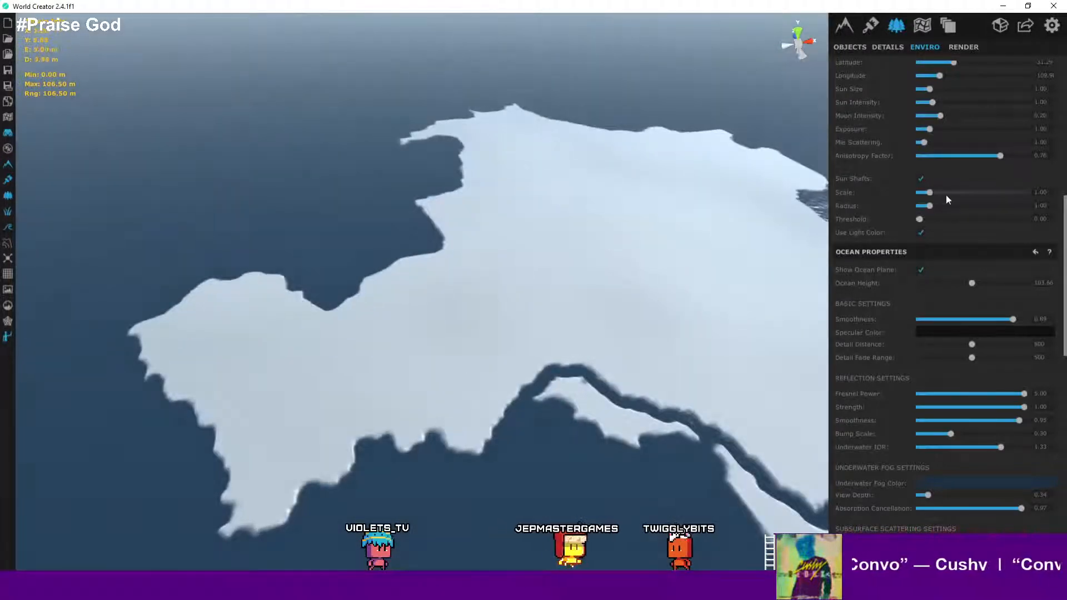
- Select the default terrain area and rename it GiantLand
click(928, 29)
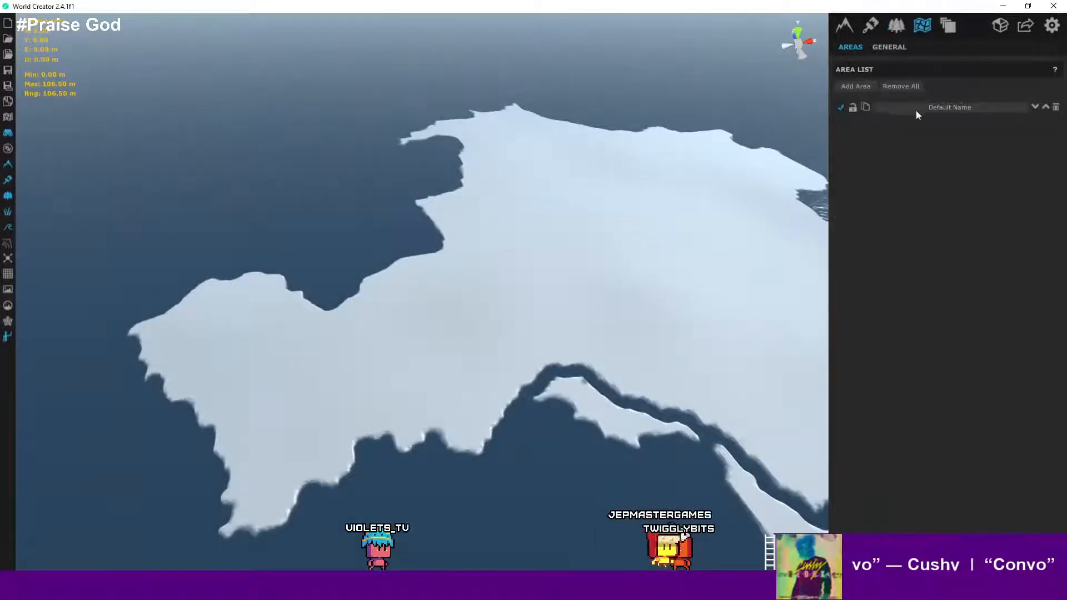
click(955, 109)
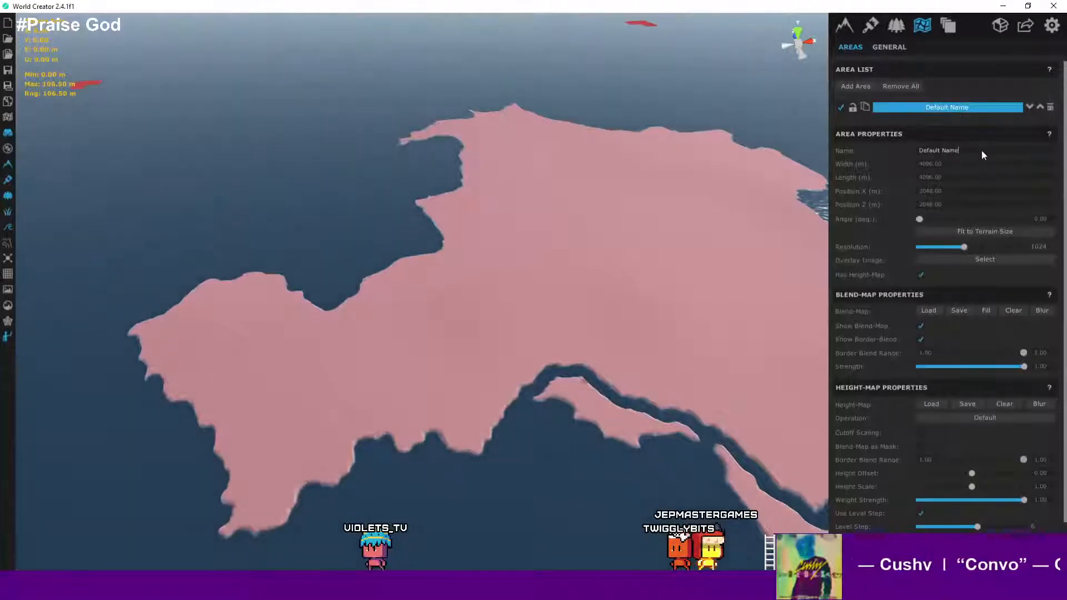
key(ctrl+a)
text(Gian)
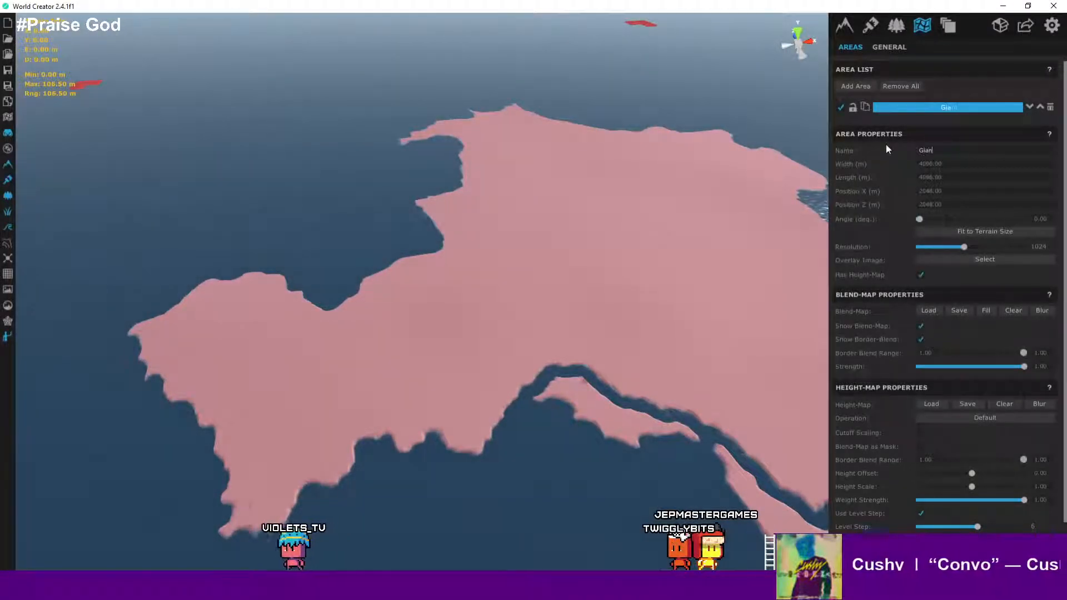
text(tLand)
click(924, 193)
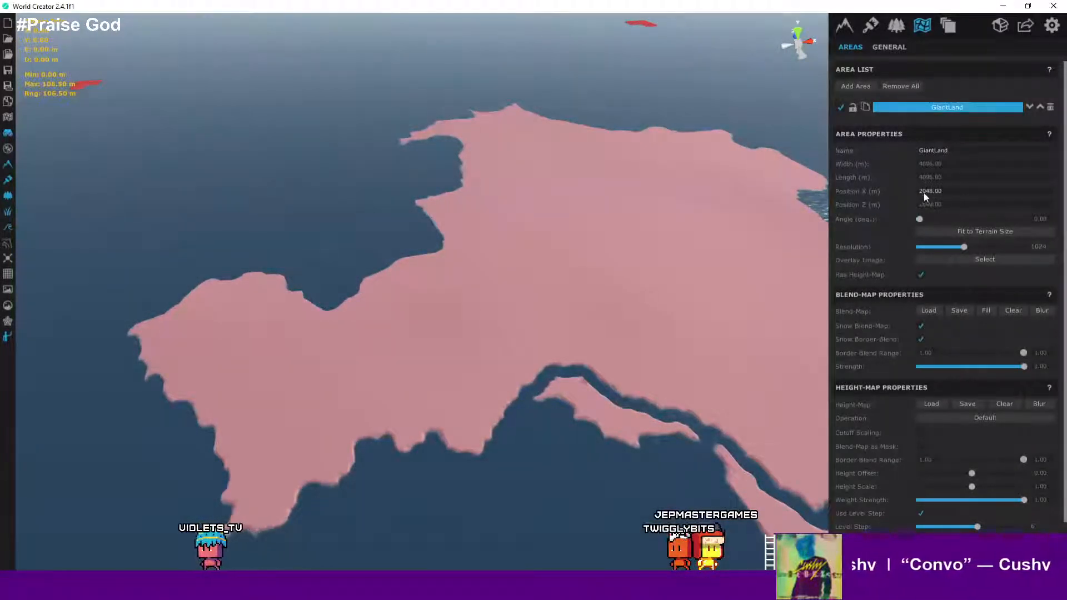
- Load landmass_overlay.png from the new export folder as the GiantLand area's overlay image
scroll(916, 192, down, 1)
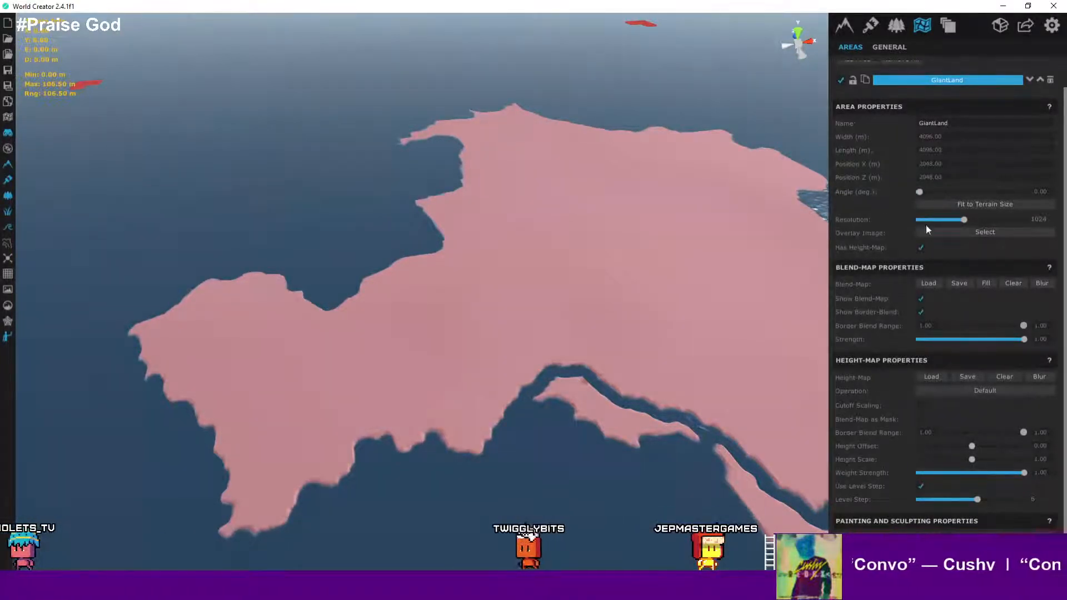
click(956, 235)
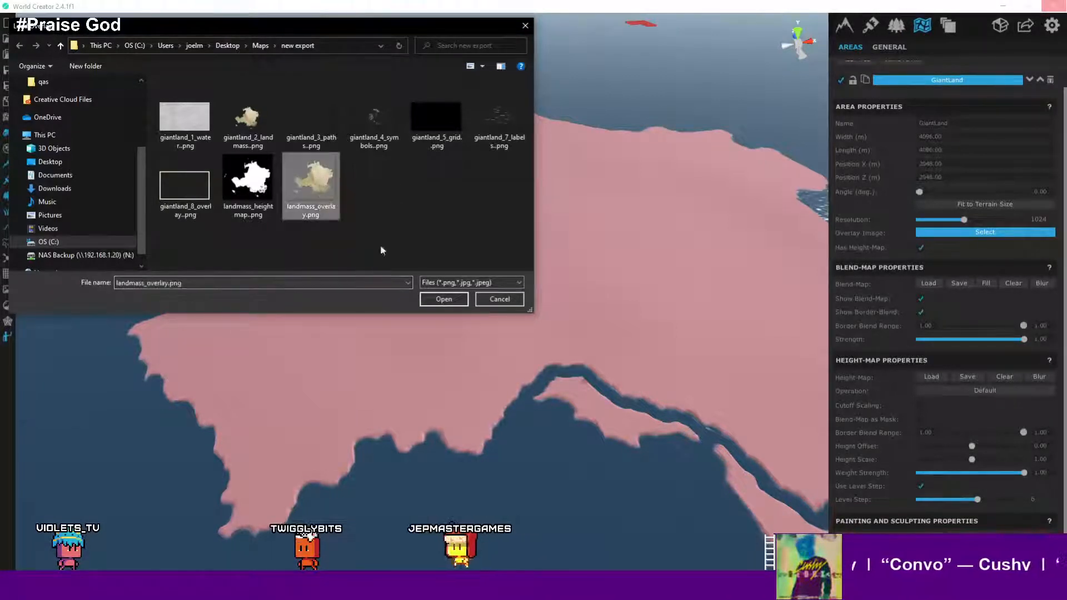
click(445, 300)
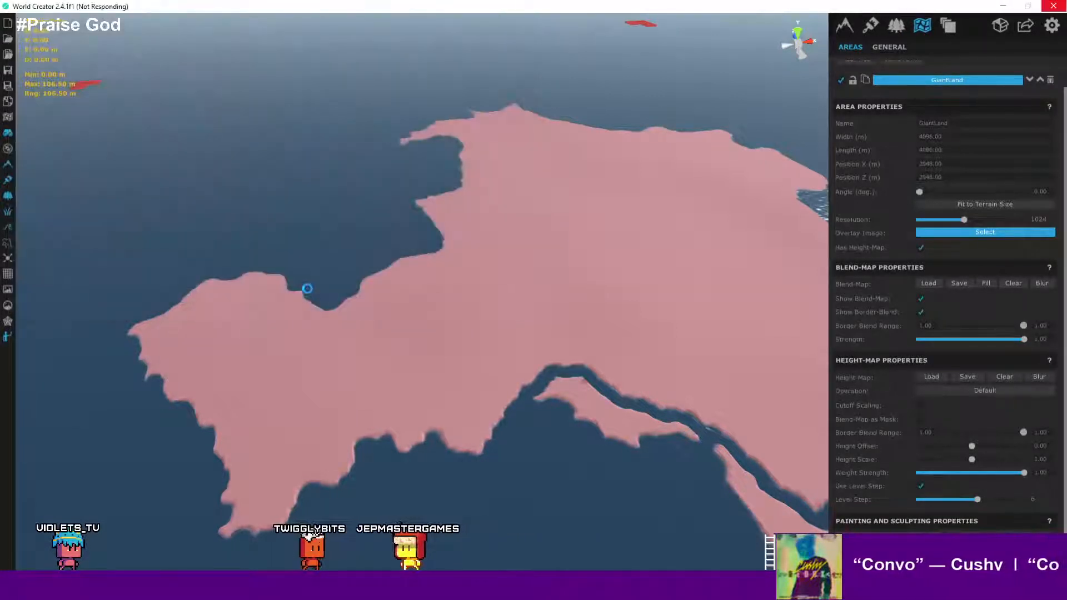
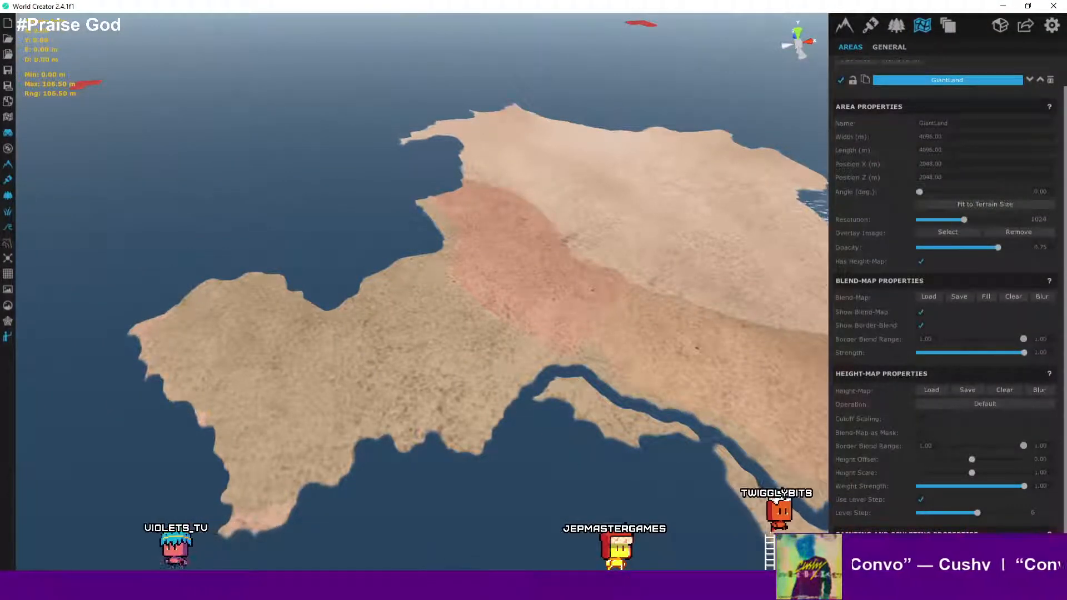
- Switch to Photoshop and undo the last four edits on the giantland landmass image
key(alt+Tab)
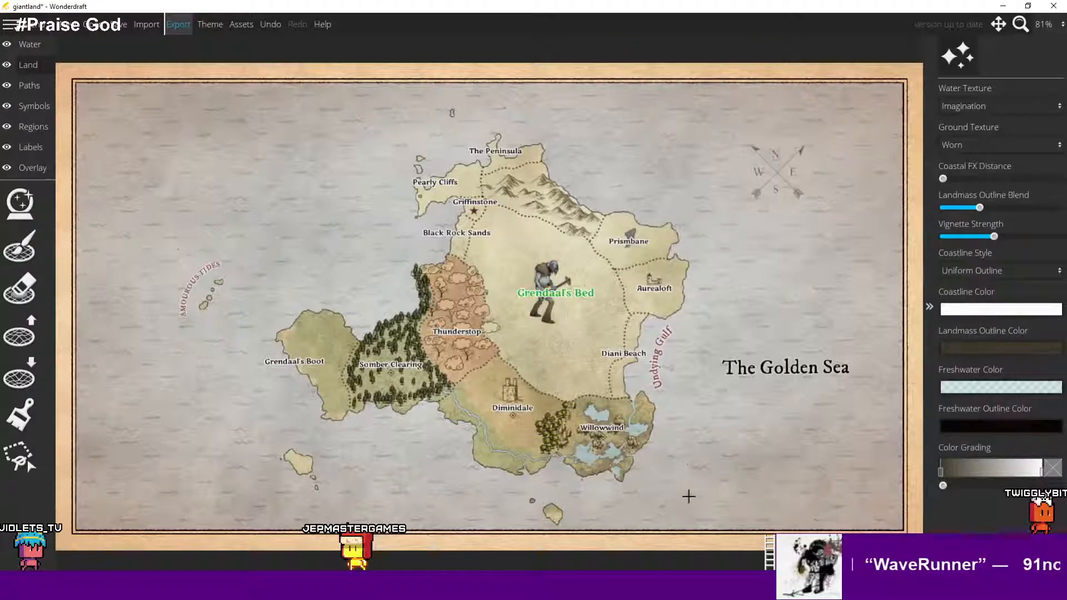
click(547, 588)
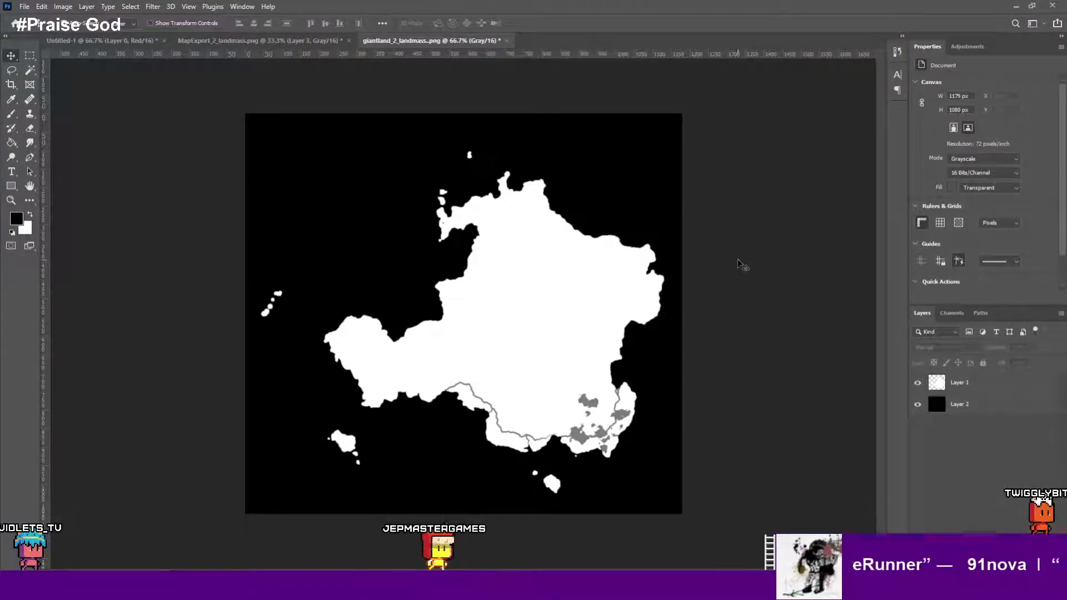
key(ctrl+z)
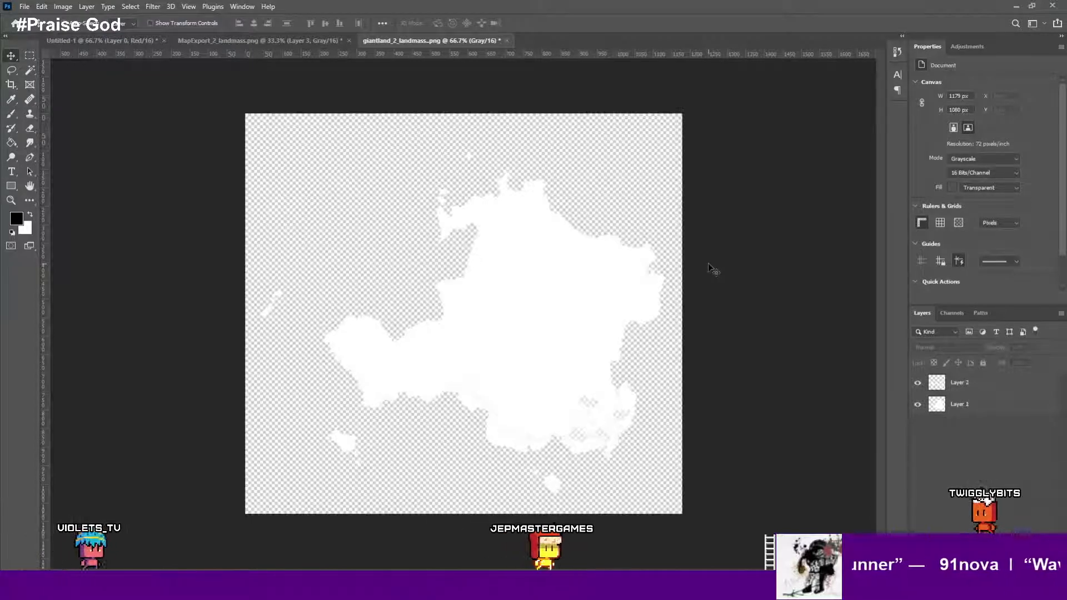
key(ctrl+z)
key(ctrl+z)
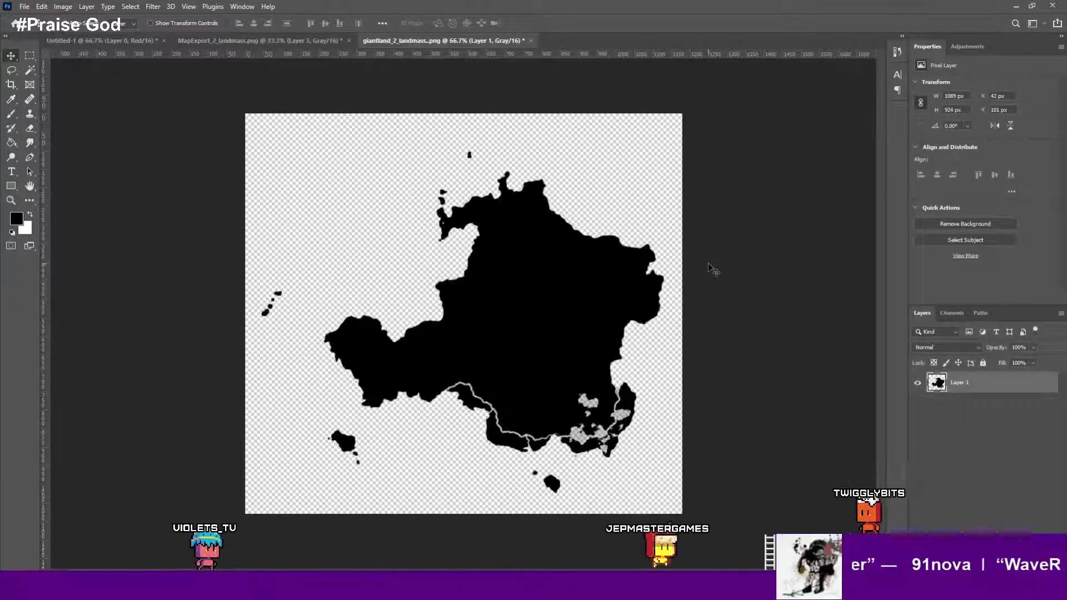
key(ctrl+z)
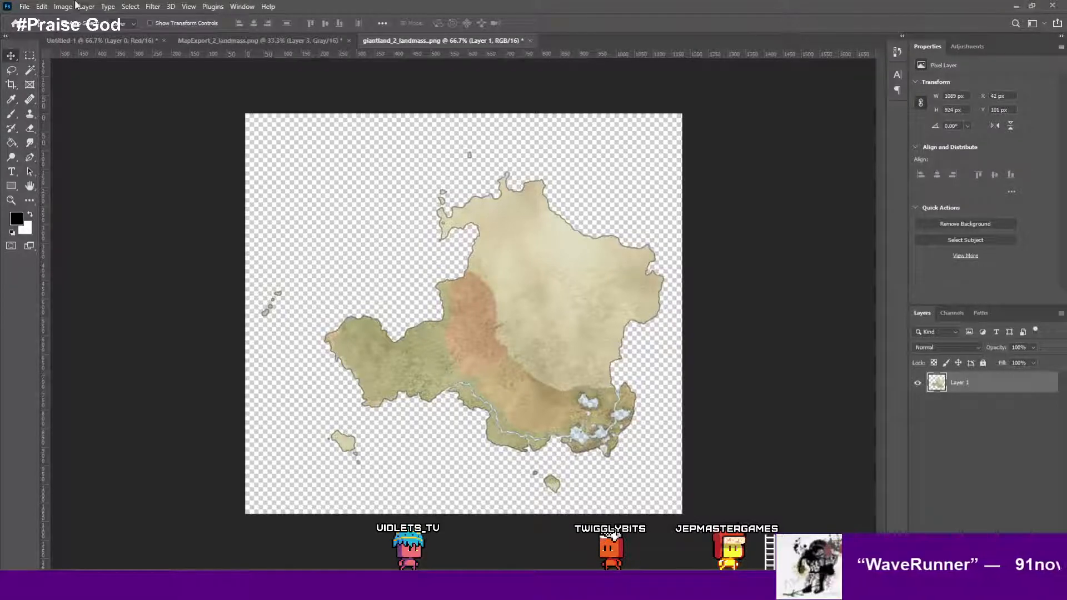
- Place giantland_3_paths.png from the new export folder over the landmass image and commit it
click(23, 6)
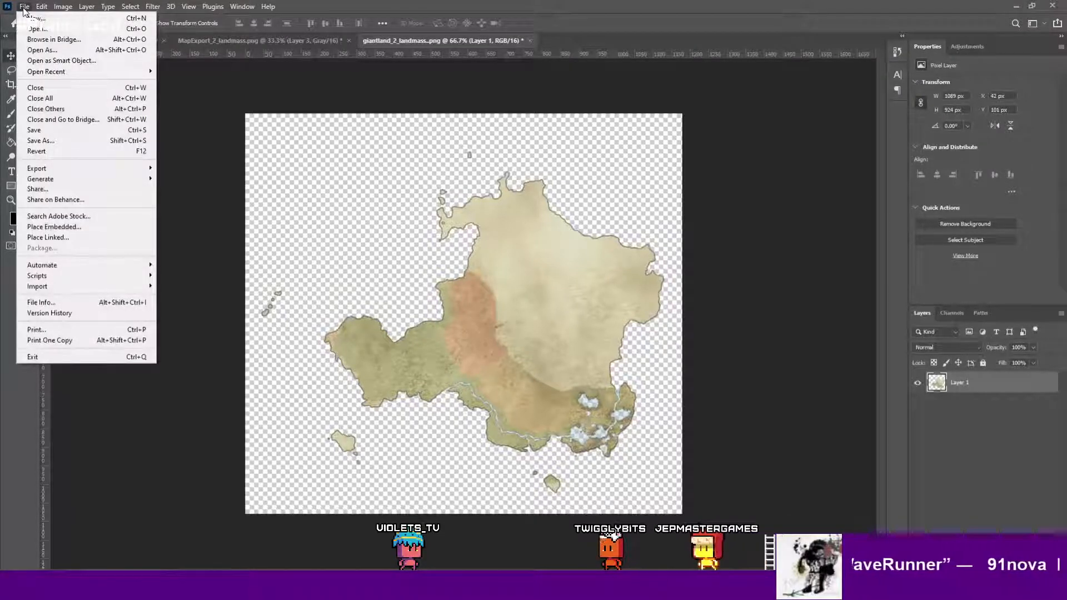
click(251, 108)
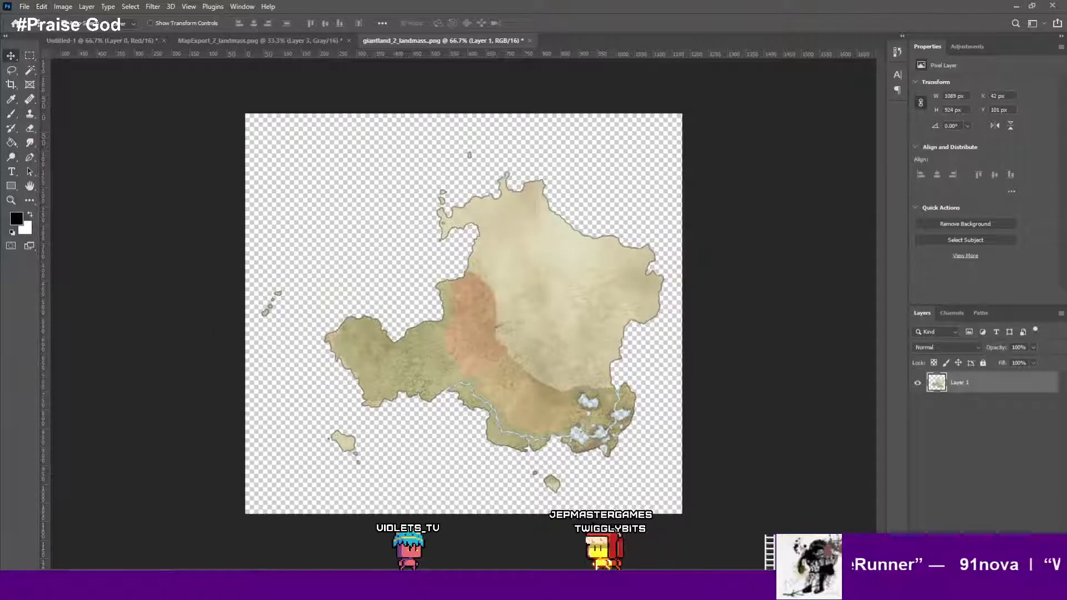
click(244, 588)
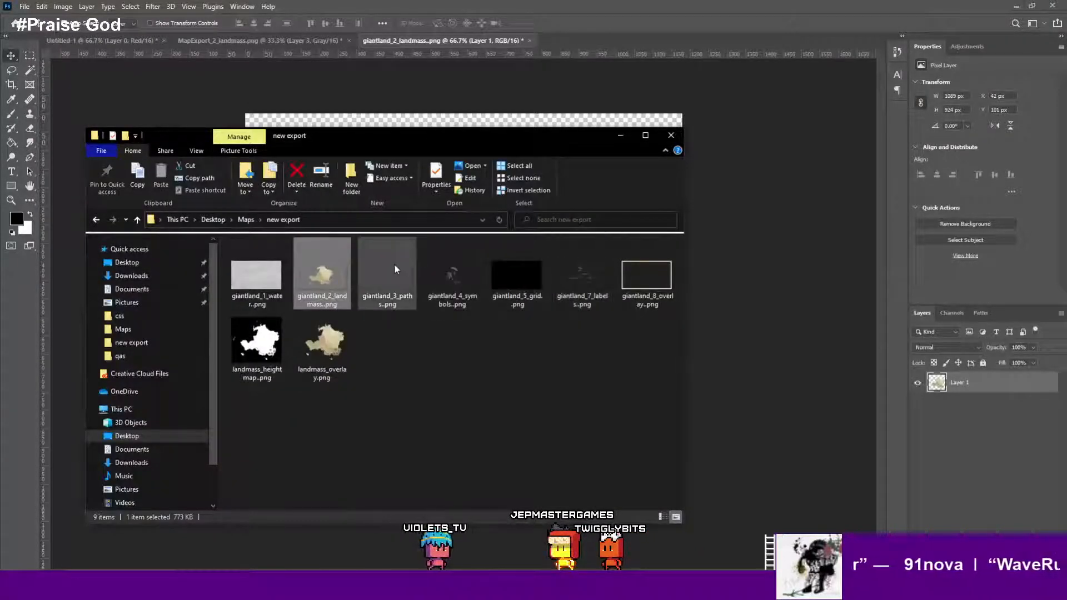
drag(462, 135, 525, 295)
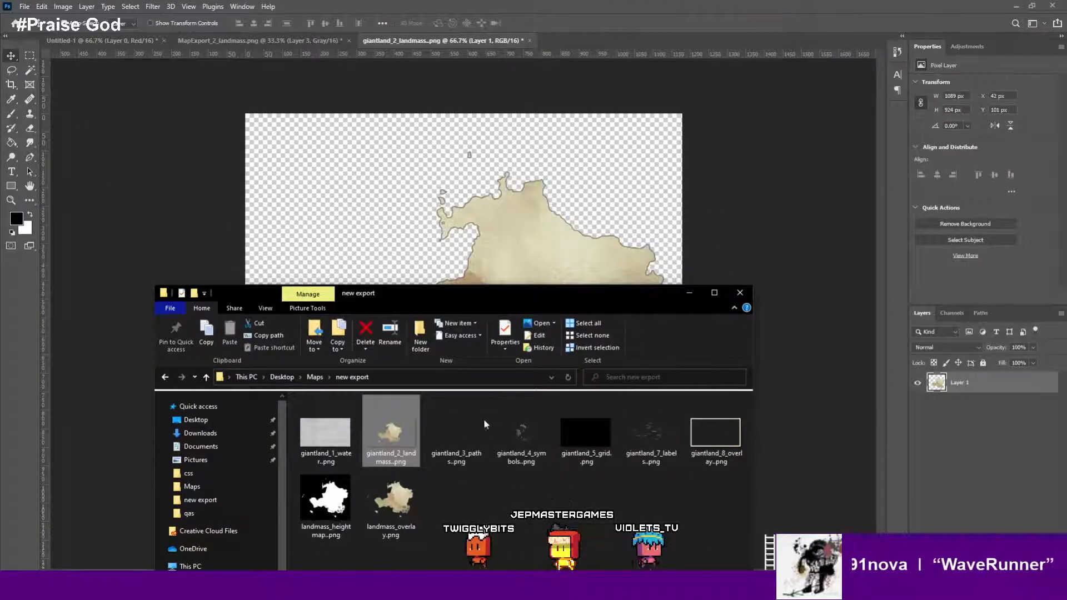
drag(463, 431, 483, 251)
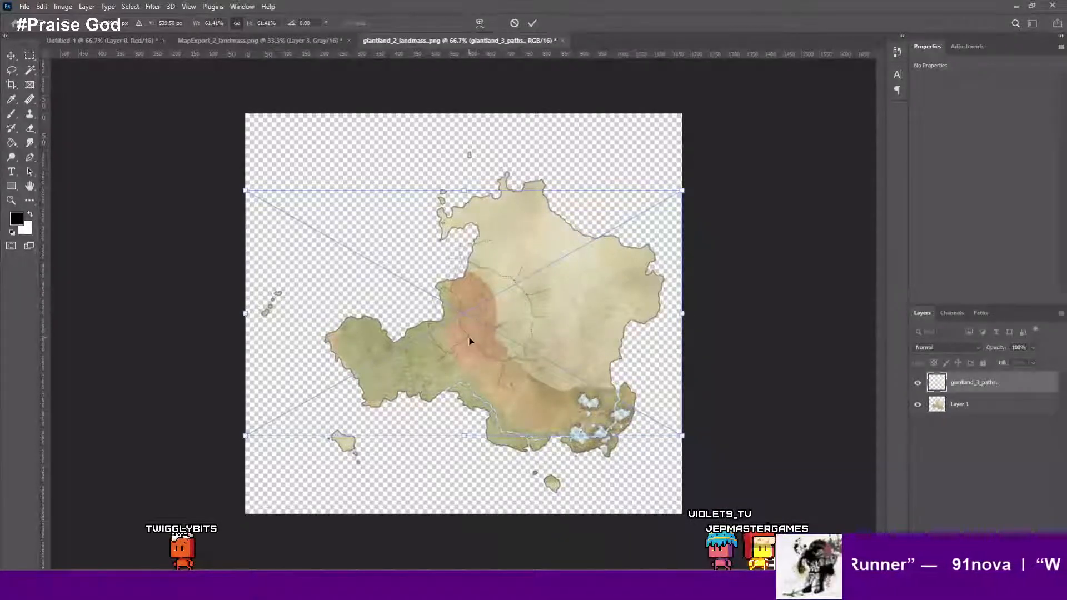
mouse_move(471, 357)
mouse_down()
mouse_move(468, 372)
mouse_move(471, 360)
mouse_up()
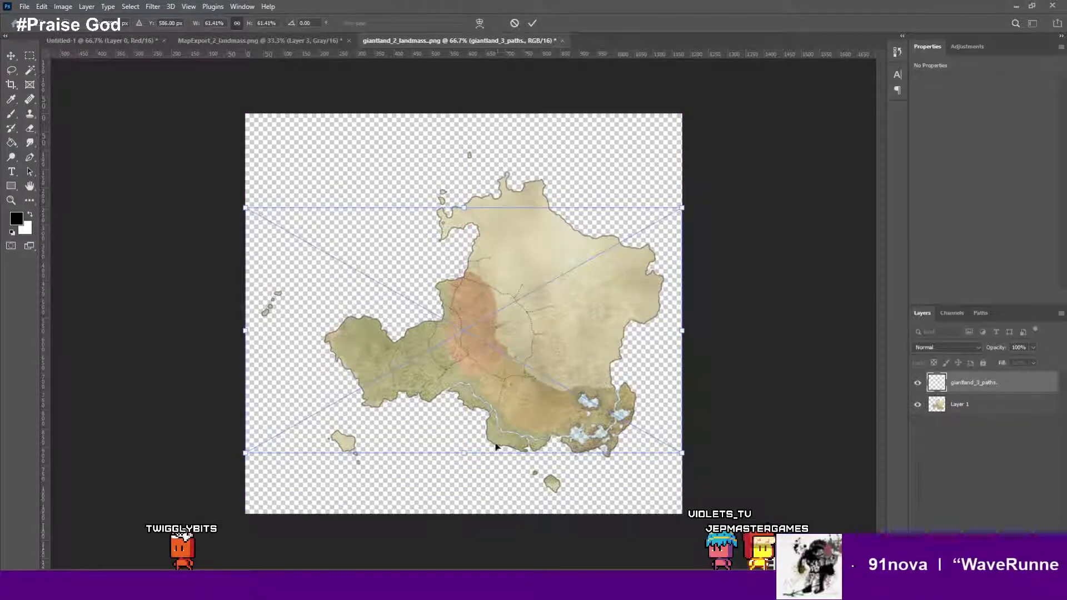
key(Return)
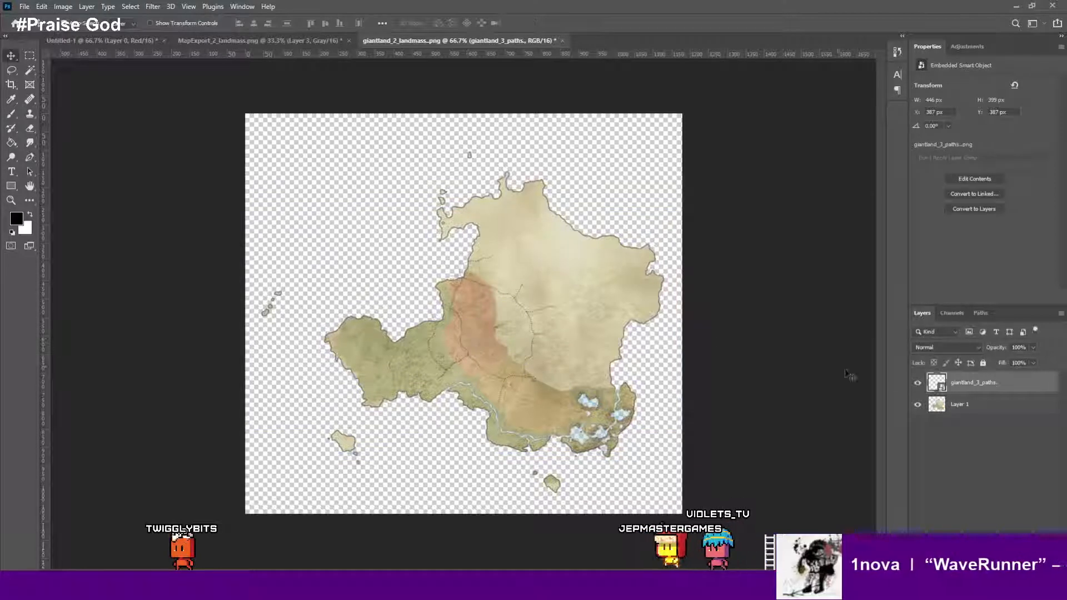
- Select the paths layer and merge it down into the landmass layer
click(1001, 399)
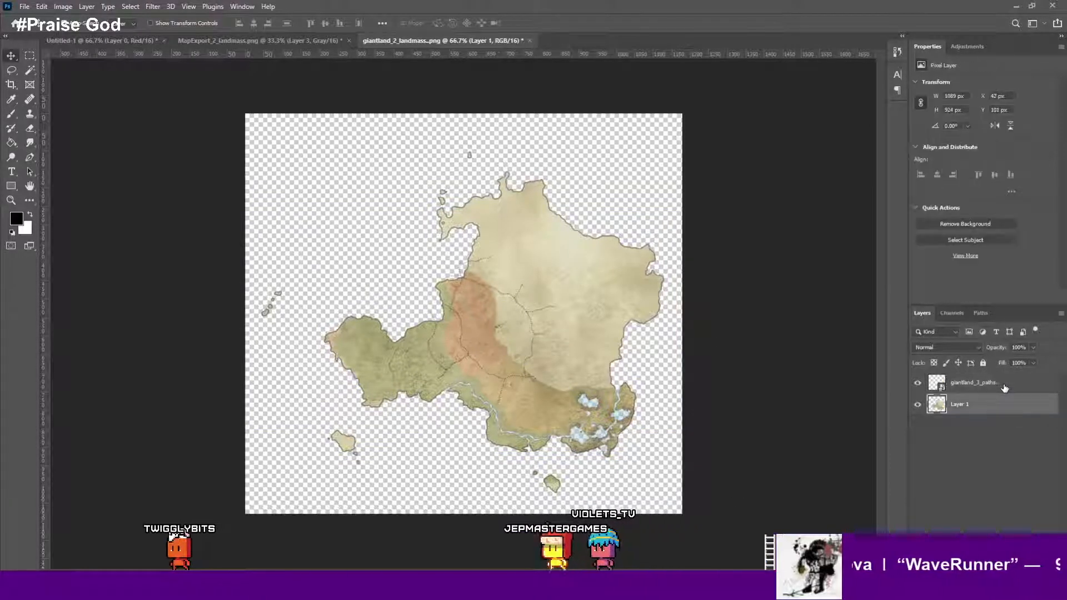
click(1004, 383)
key(ctrl+e)
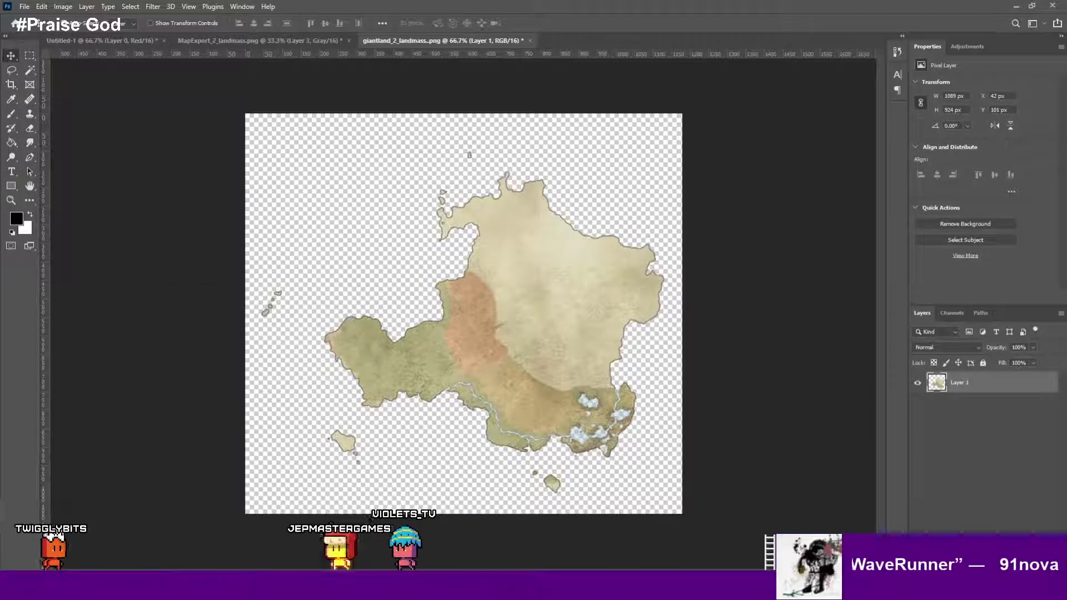
- Place giantland_3_paths.png from the new export folder onto the landmass image again
click(278, 588)
drag(508, 292, 479, 132)
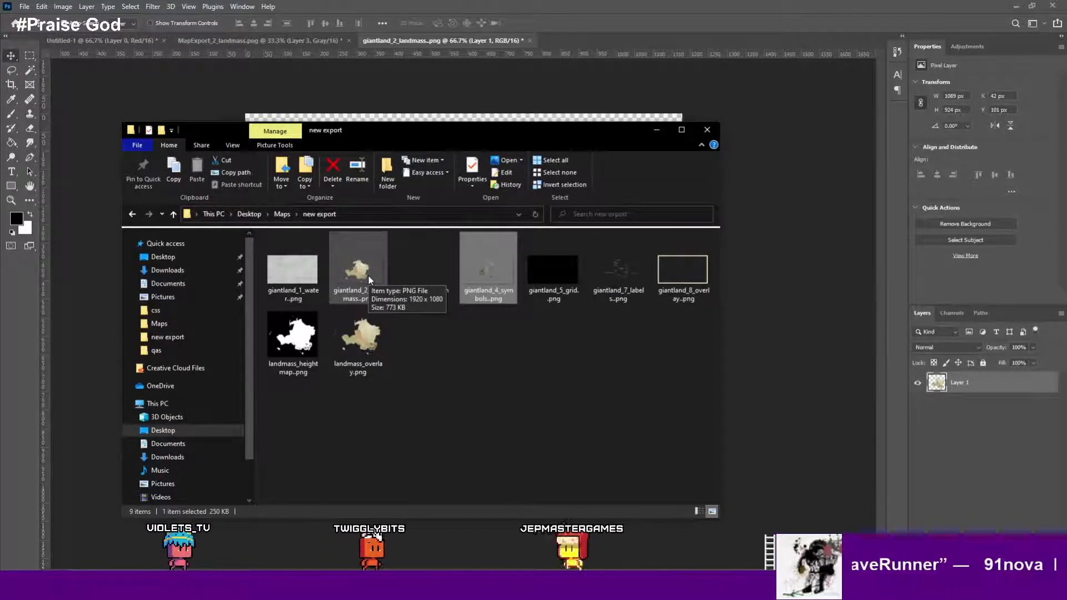
drag(422, 129, 843, 198)
drag(858, 346, 513, 298)
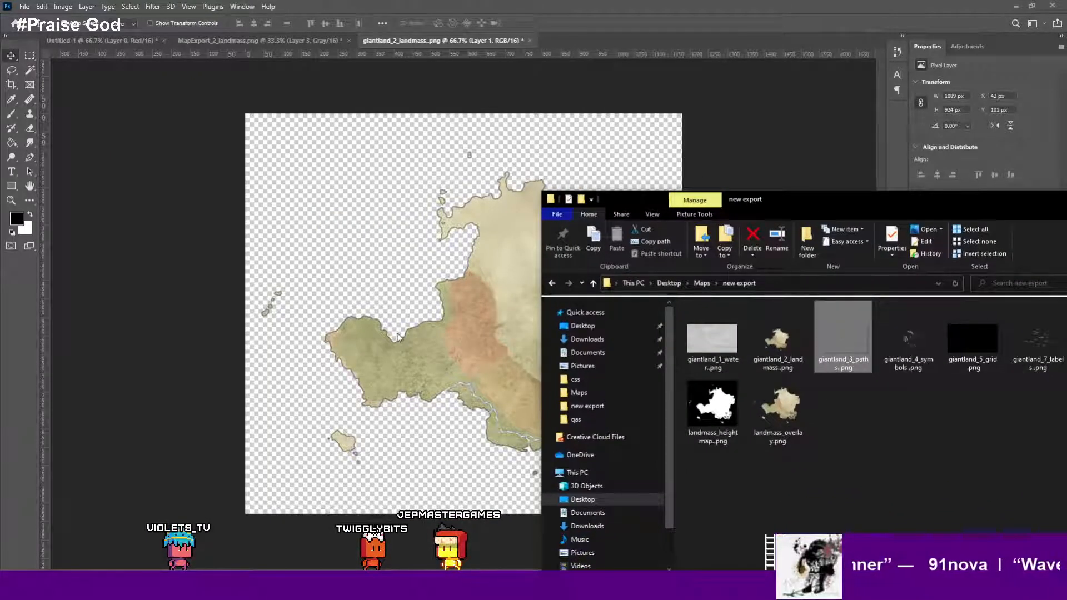
drag(397, 334, 400, 337)
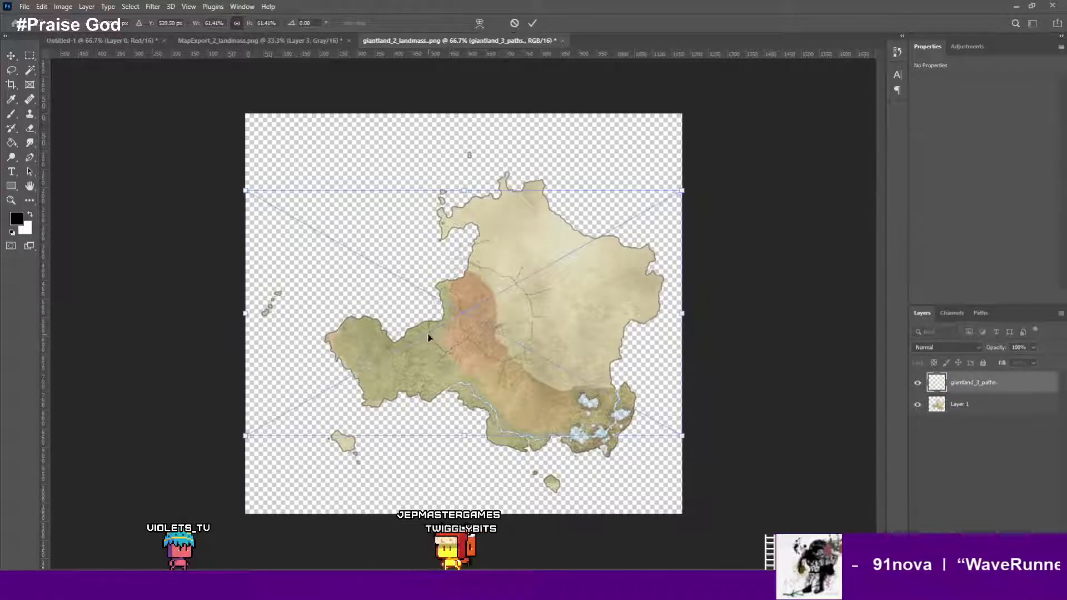
key(Return)
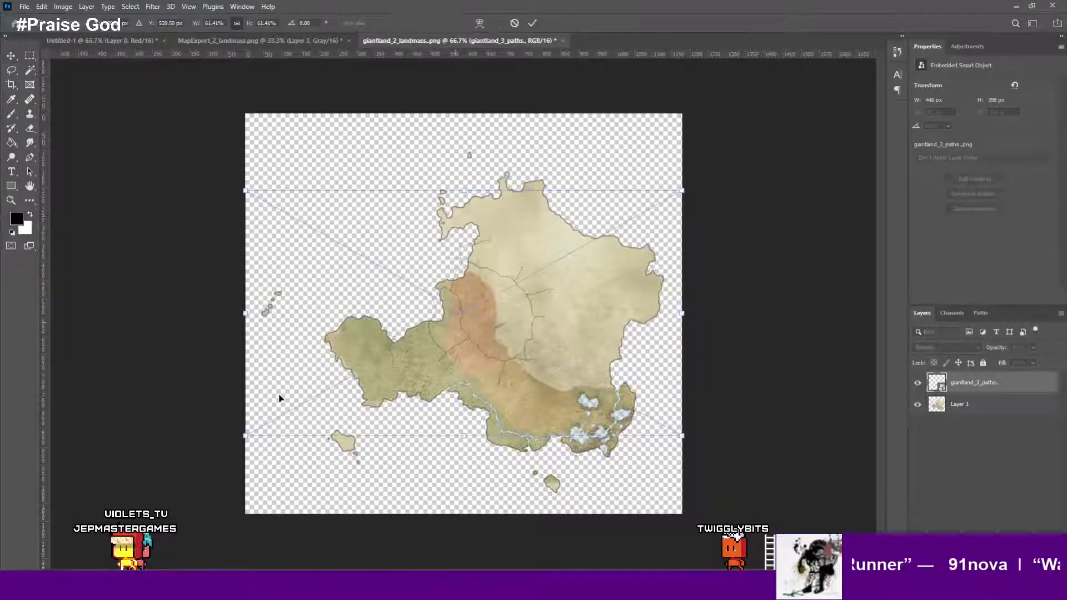
- Try to scale and reposition the placed paths layer over the landmass, cancelling the transform and undoing two steps
drag(235, 449, 85, 534)
drag(481, 347, 575, 311)
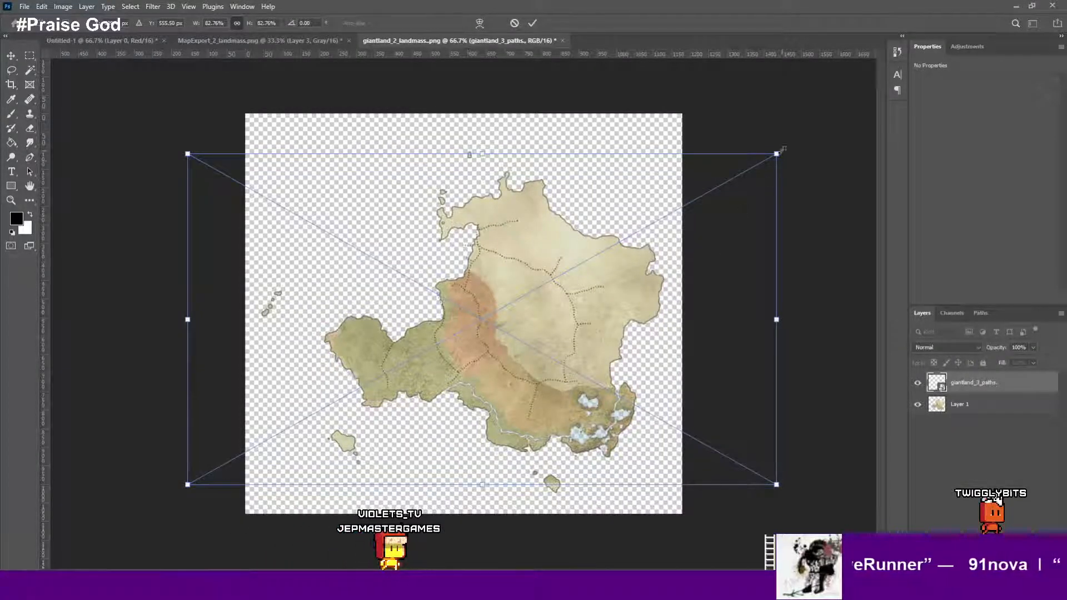
drag(777, 153, 817, 102)
mouse_move(563, 247)
mouse_down()
mouse_move(536, 263)
mouse_move(546, 259)
mouse_up()
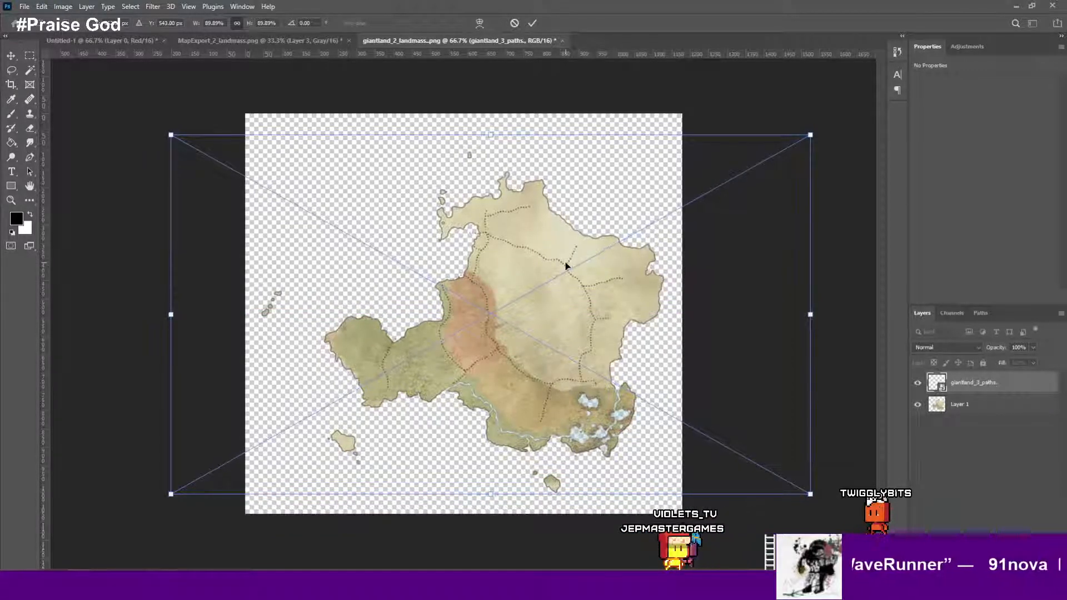
key(shift+Down)
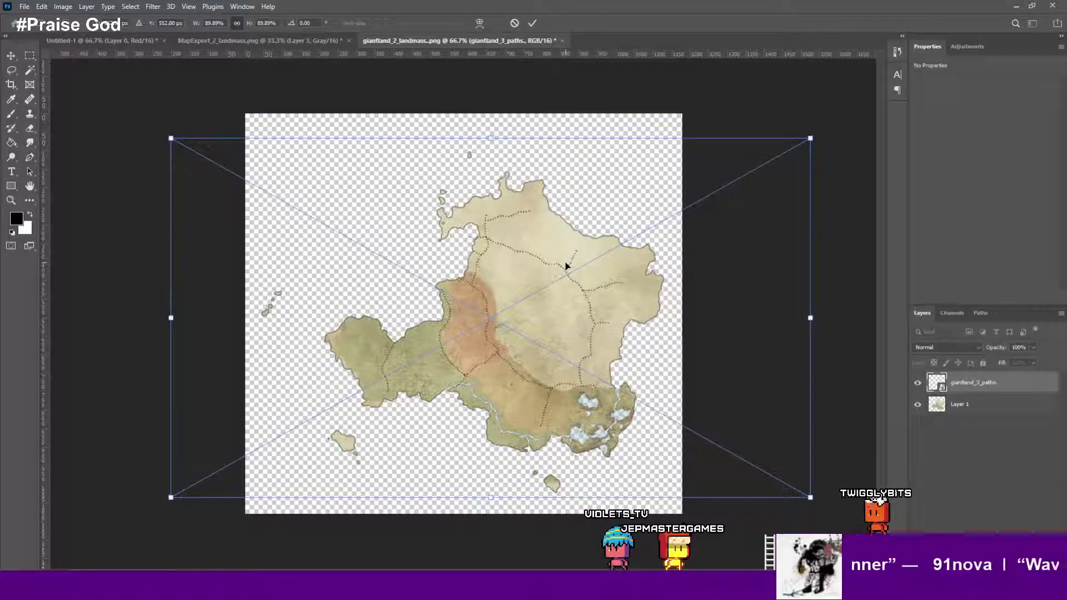
click(515, 24)
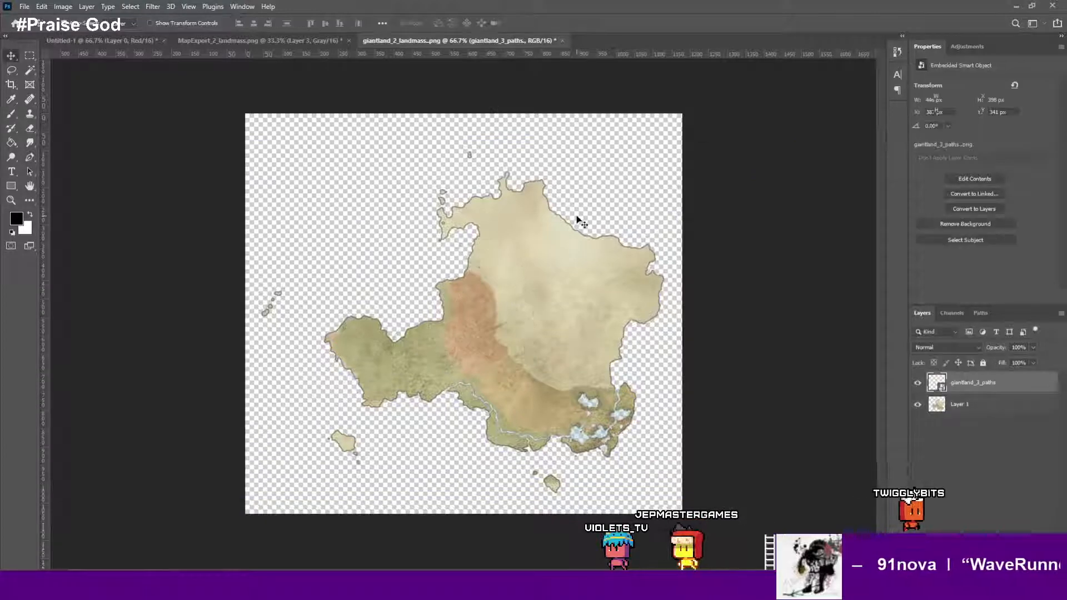
key(ctrl+z)
key(ctrl+z)
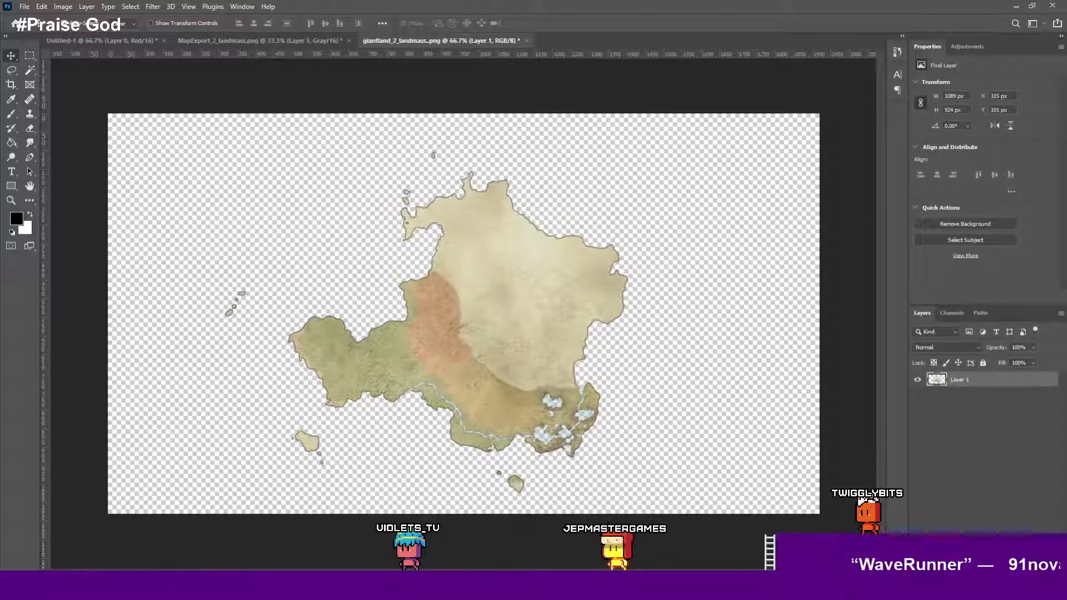
key(ctrl+y)
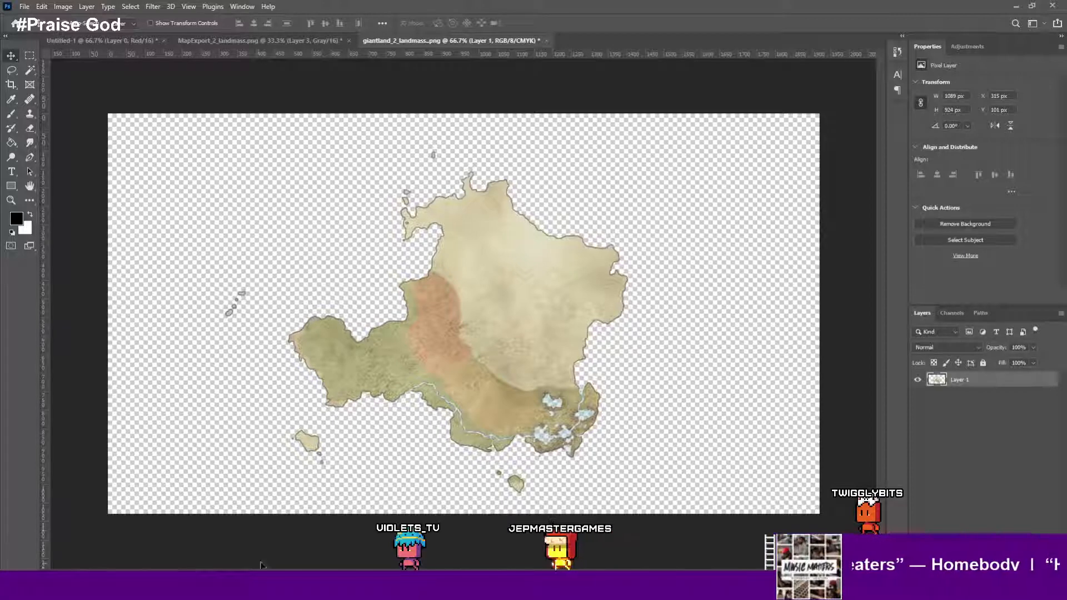
click(41, 6)
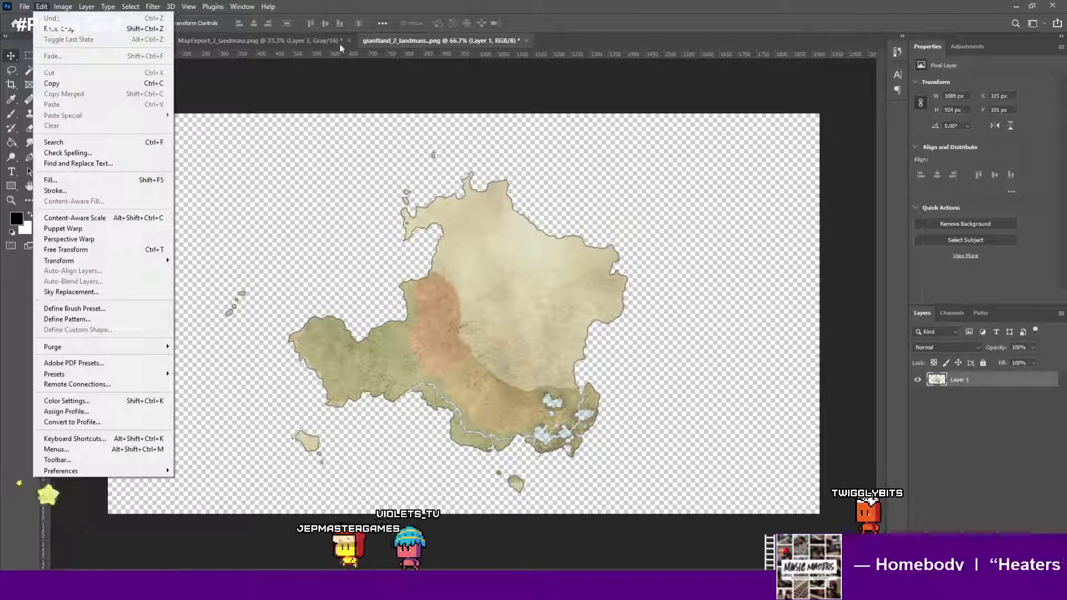
click(356, 87)
key(ctrl+shift+z)
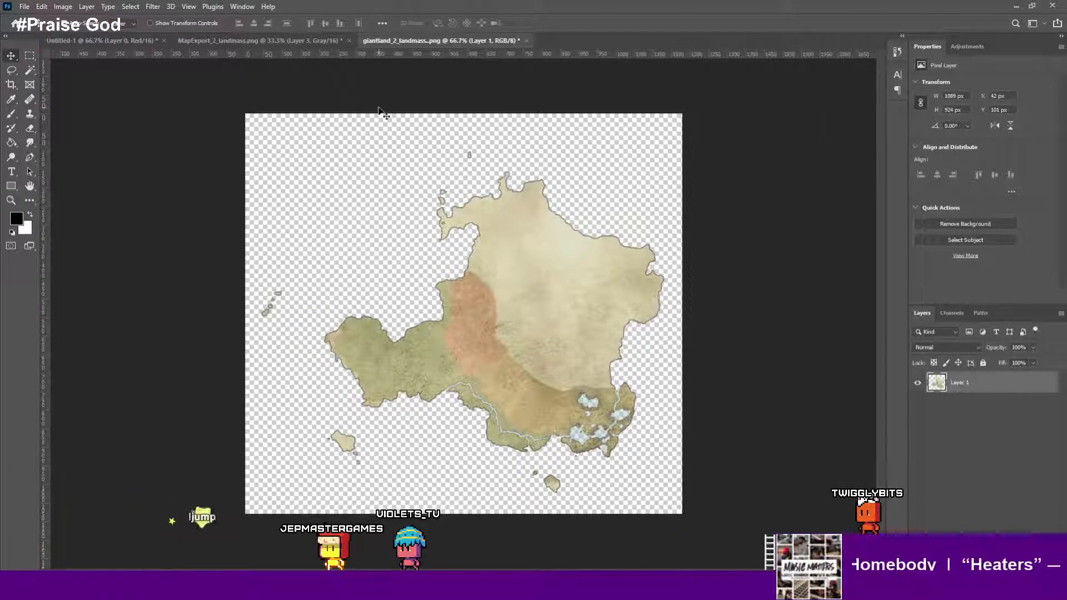
key(ctrl+alt+i)
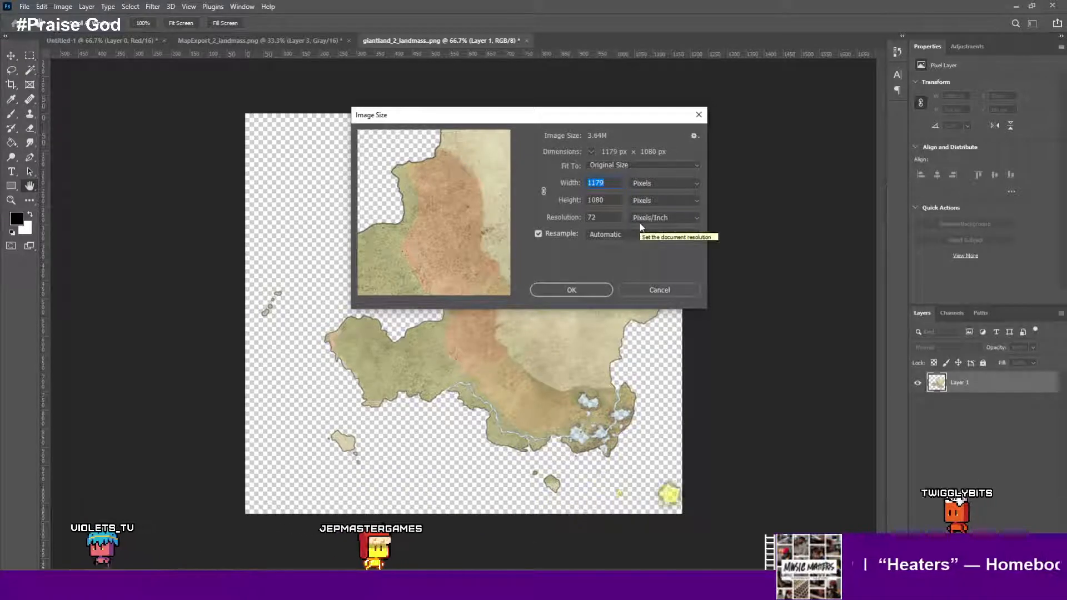
click(656, 291)
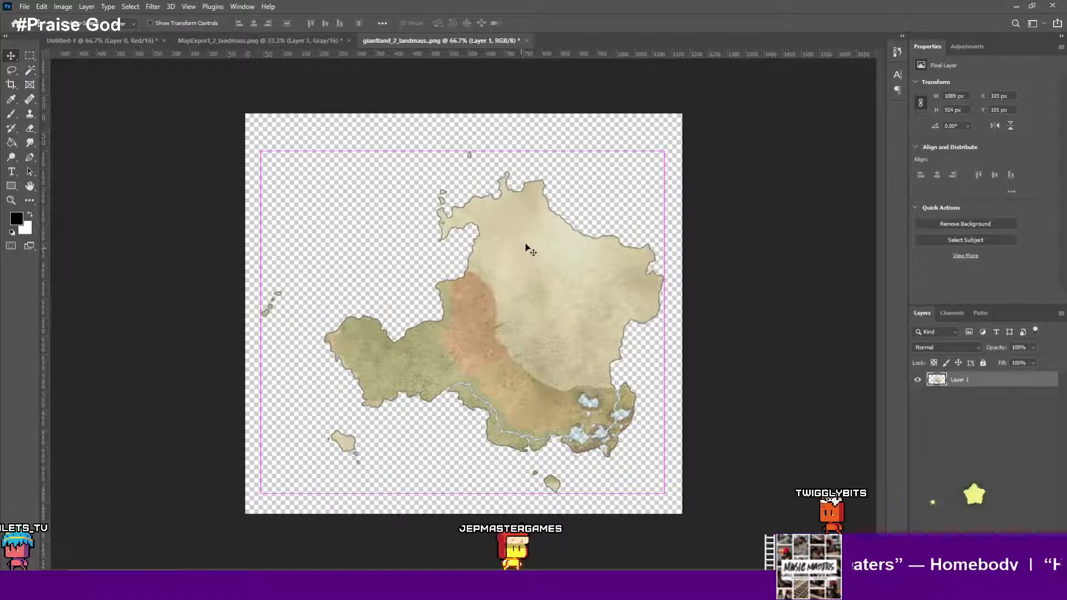
key(ctrl+z)
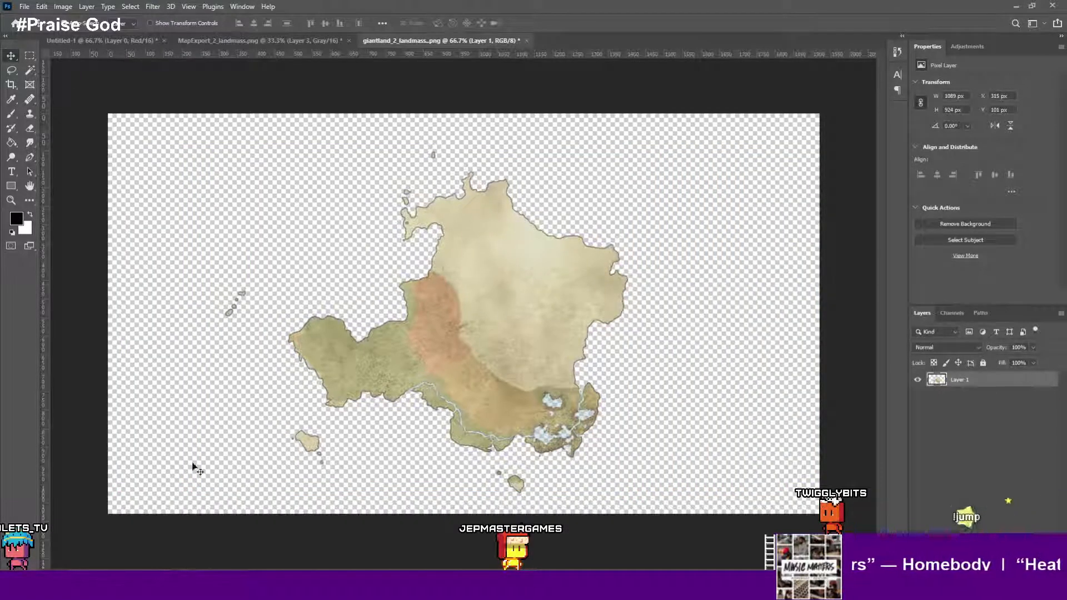
- Place giantland_3_paths.png from the new export folder over the landmass at full canvas size and commit it
click(344, 588)
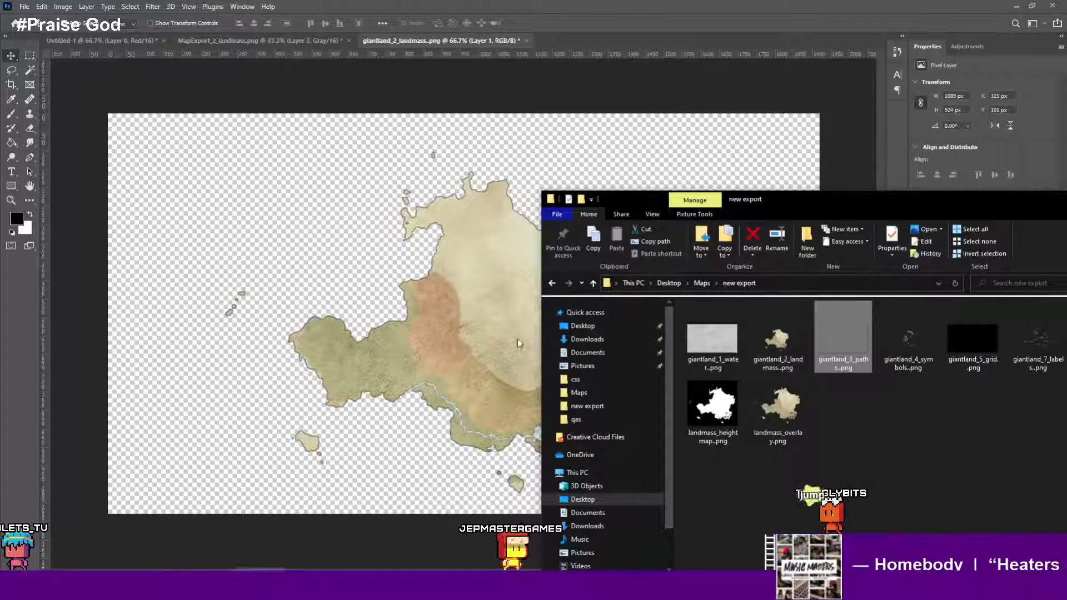
click(361, 356)
drag(559, 372, 560, 372)
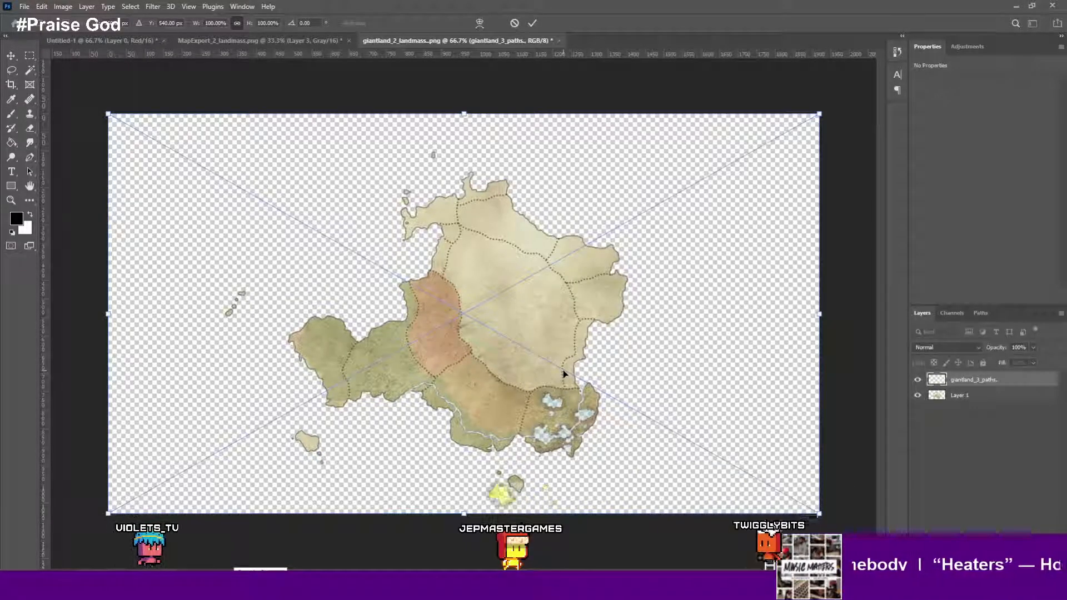
key(Return)
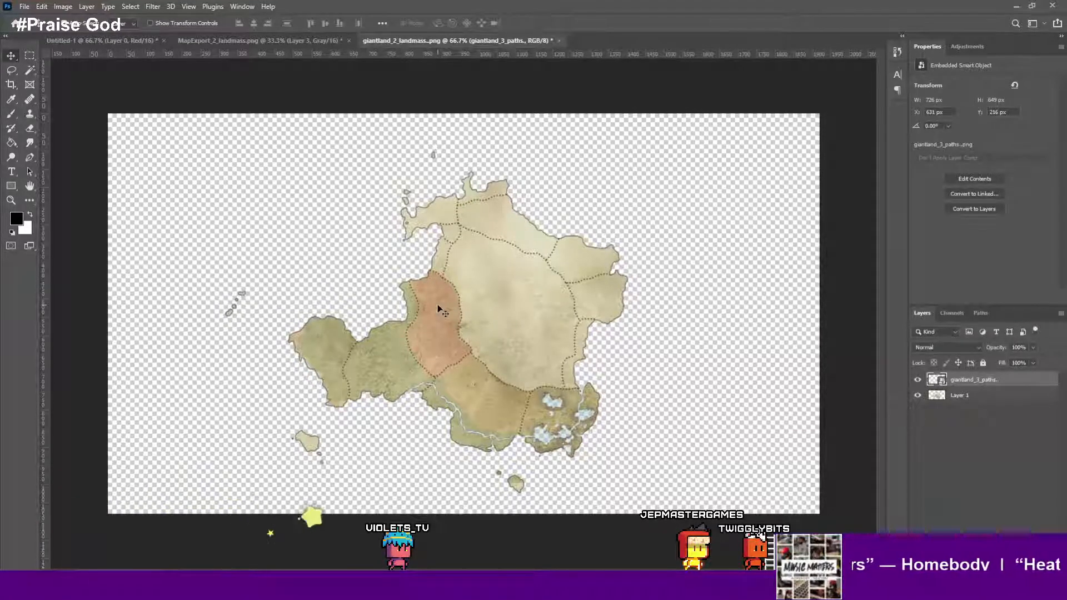
- Try cropping the canvas with a 1080 px ratio, then undo the crop
key(c)
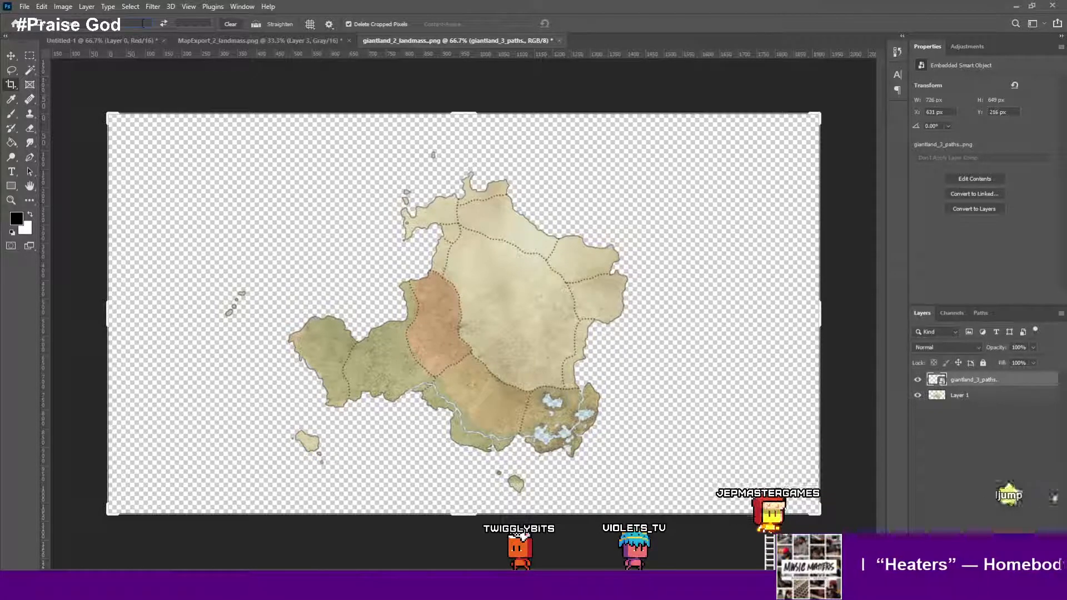
text(175)
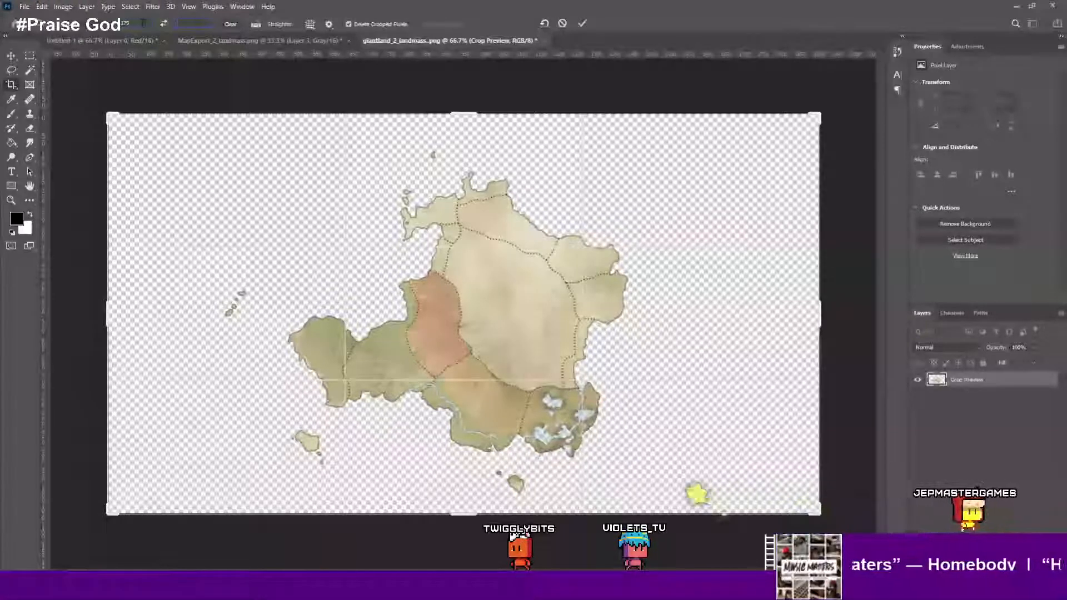
text(1080)
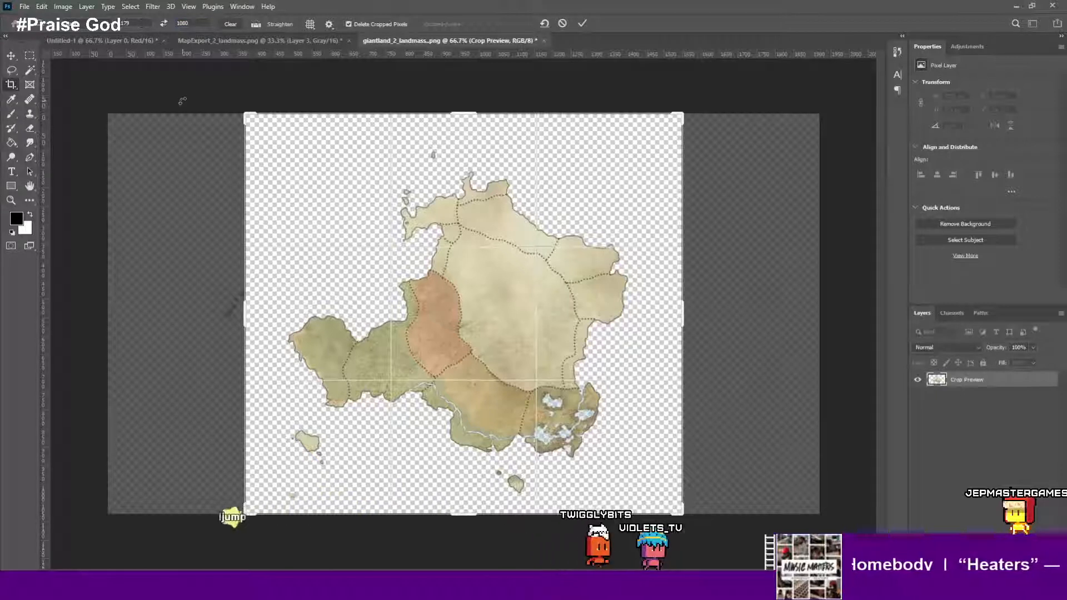
key(Return)
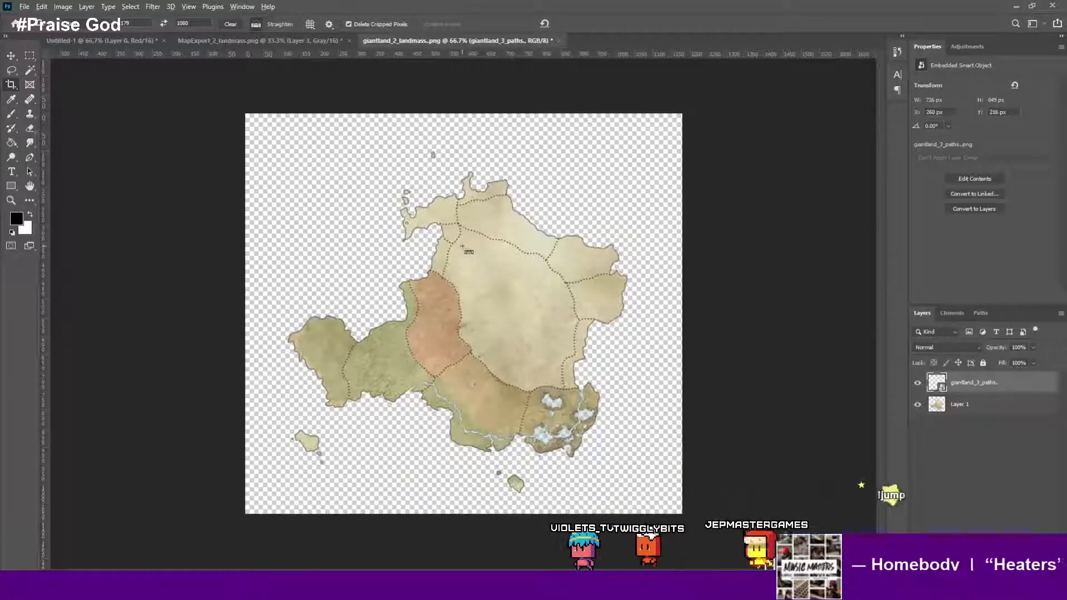
key(ctrl+z)
key(ctrl+shift+z)
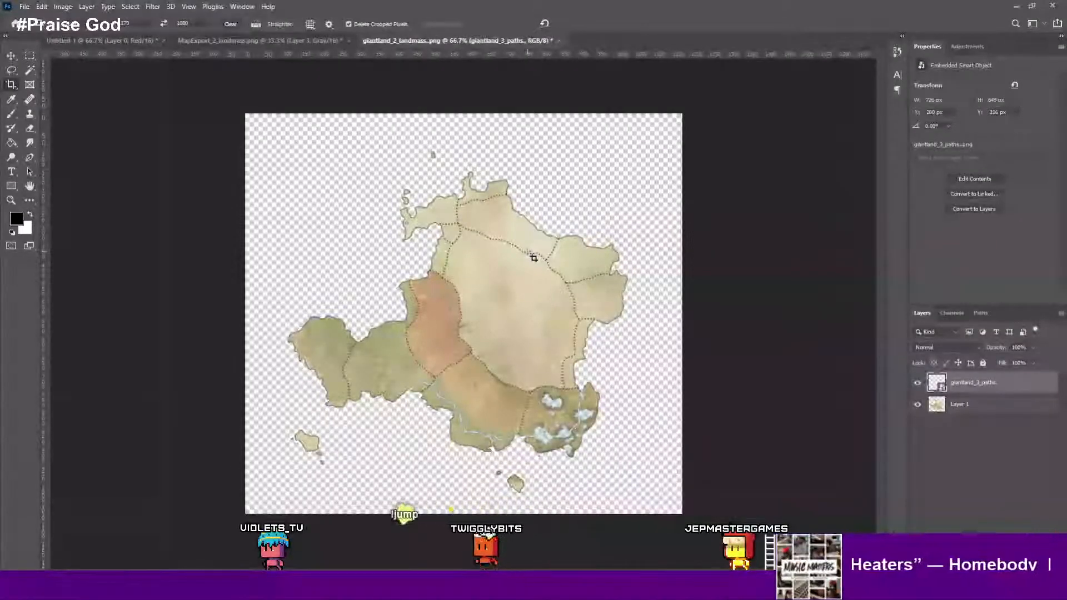
key(ctrl+z)
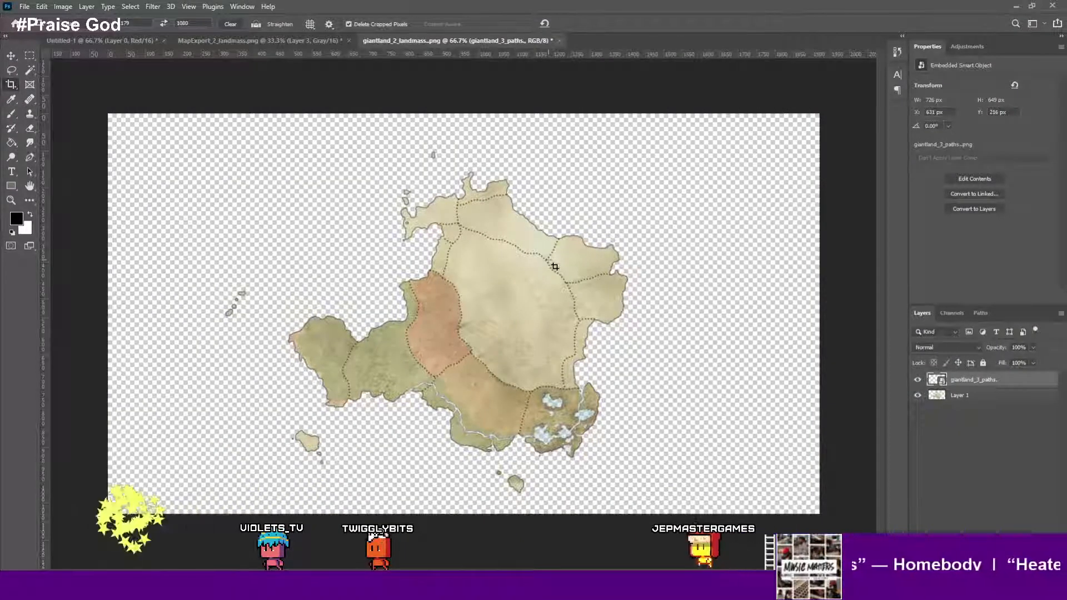
click(11, 55)
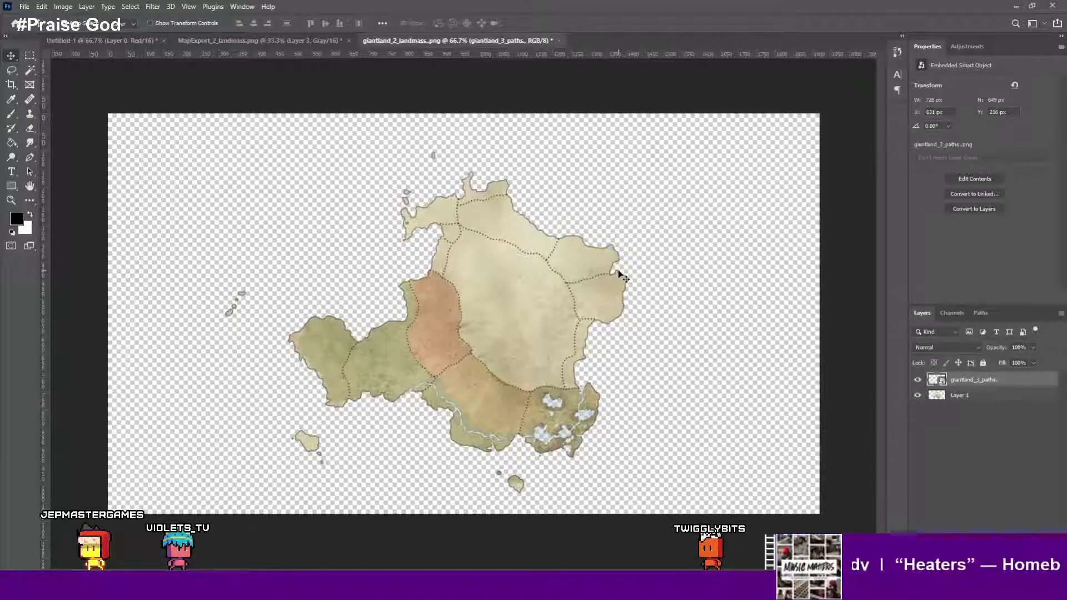
key(c)
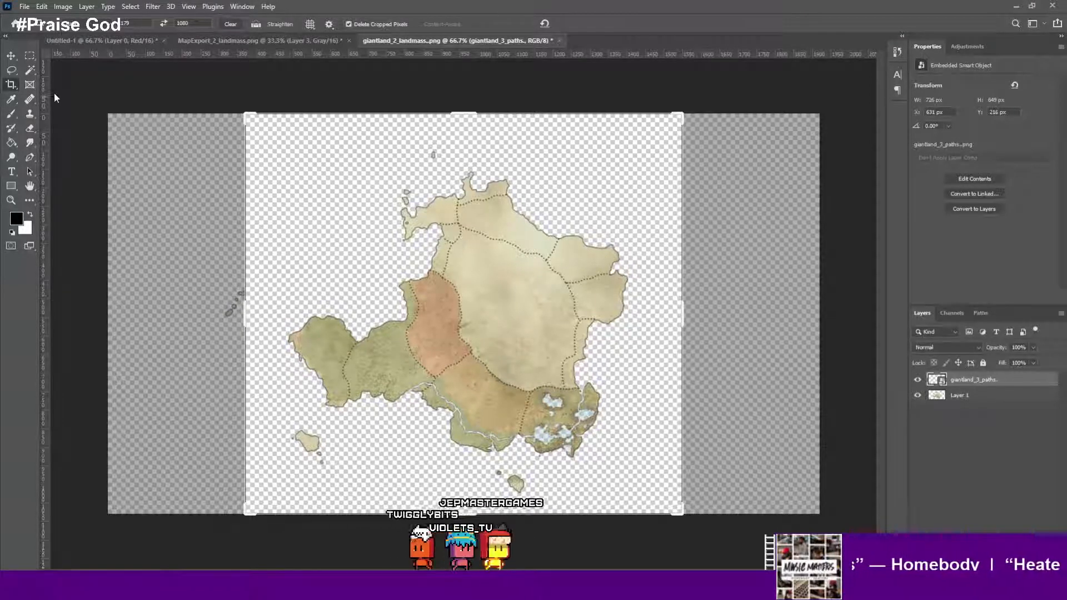
key(Escape)
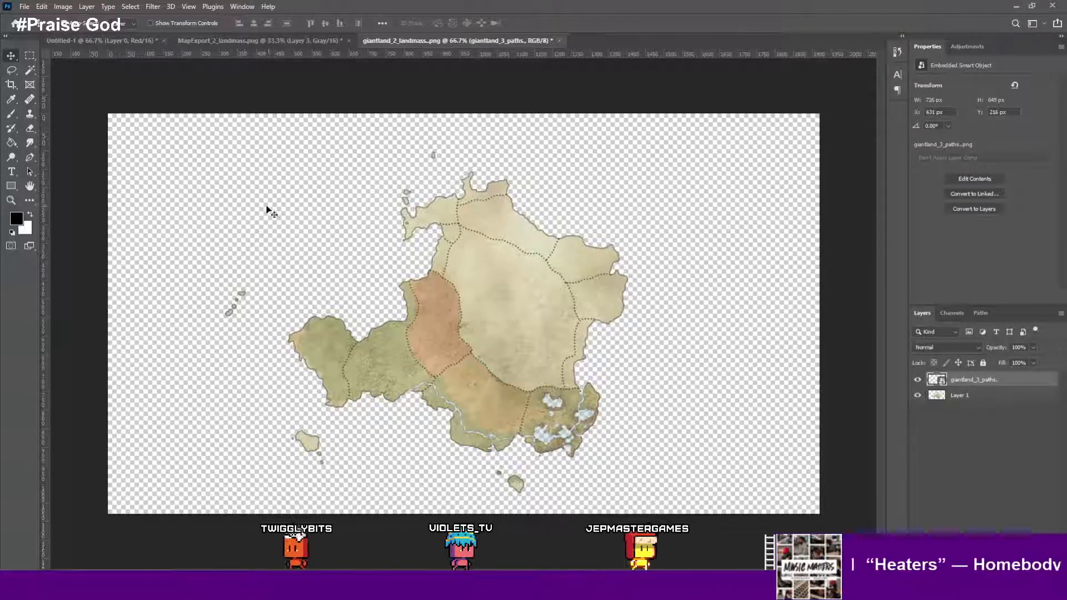
- Crop the canvas free-form to tightly frame the landmass, about 1150 × 1008 px
key(c)
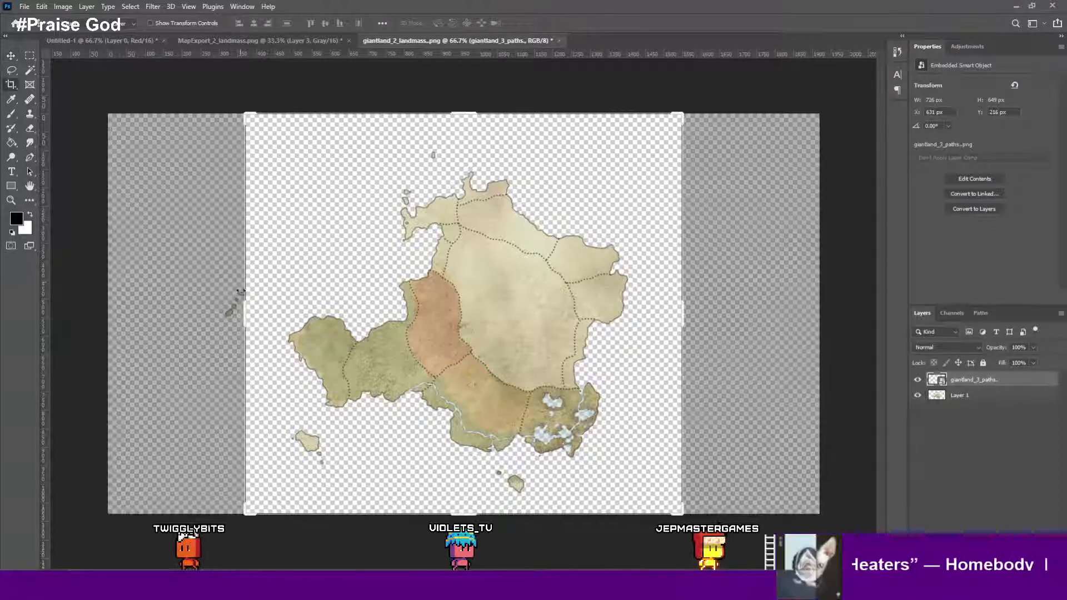
drag(240, 303, 222, 315)
key(ctrl+z)
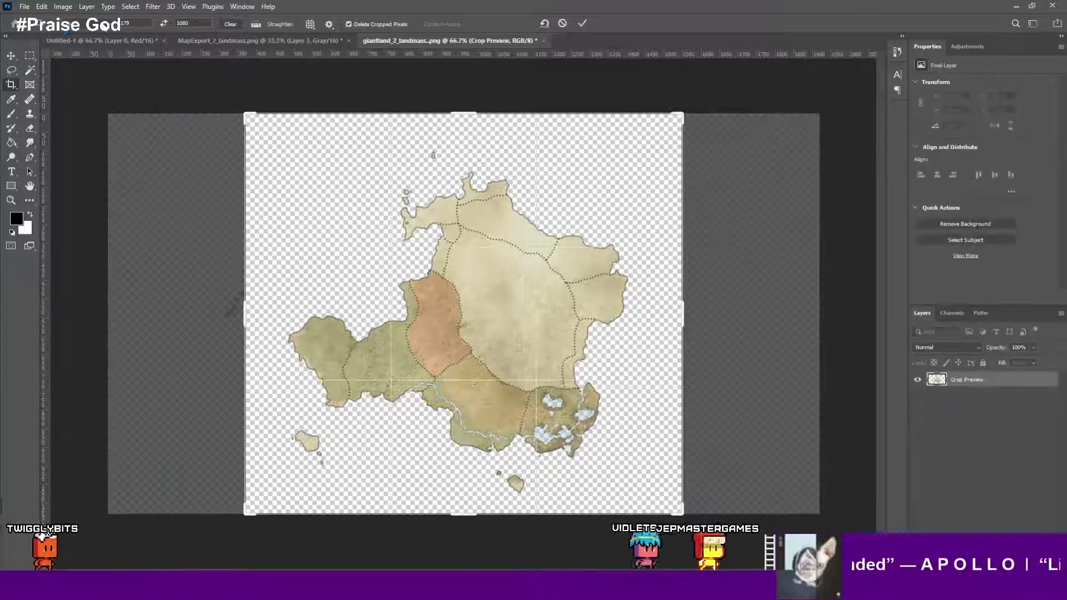
click(104, 27)
click(115, 32)
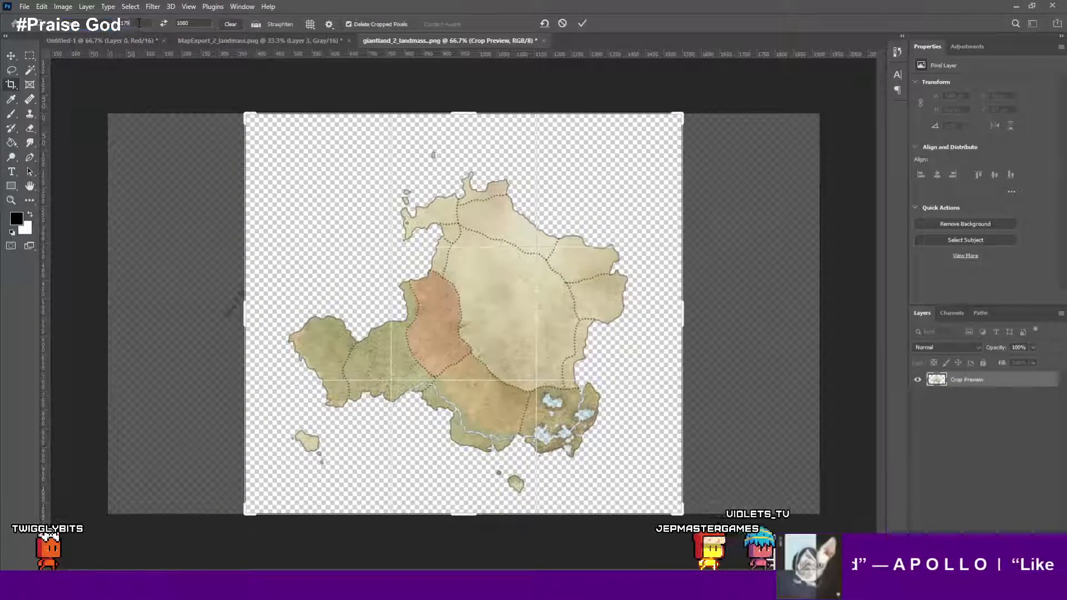
double_click(139, 23)
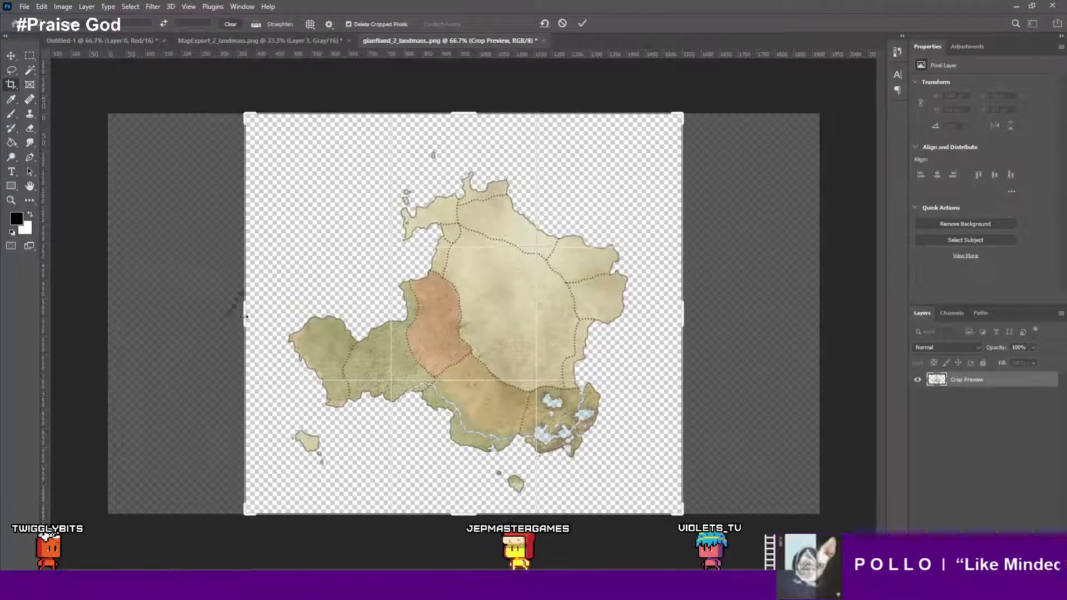
drag(244, 317, 176, 320)
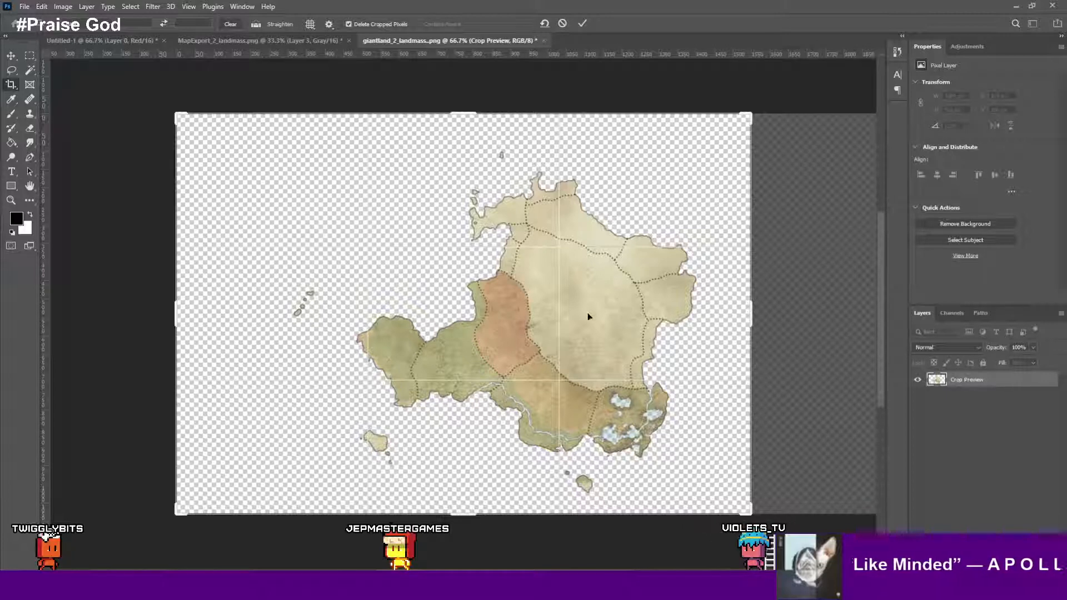
scroll(333, 325, down, 2)
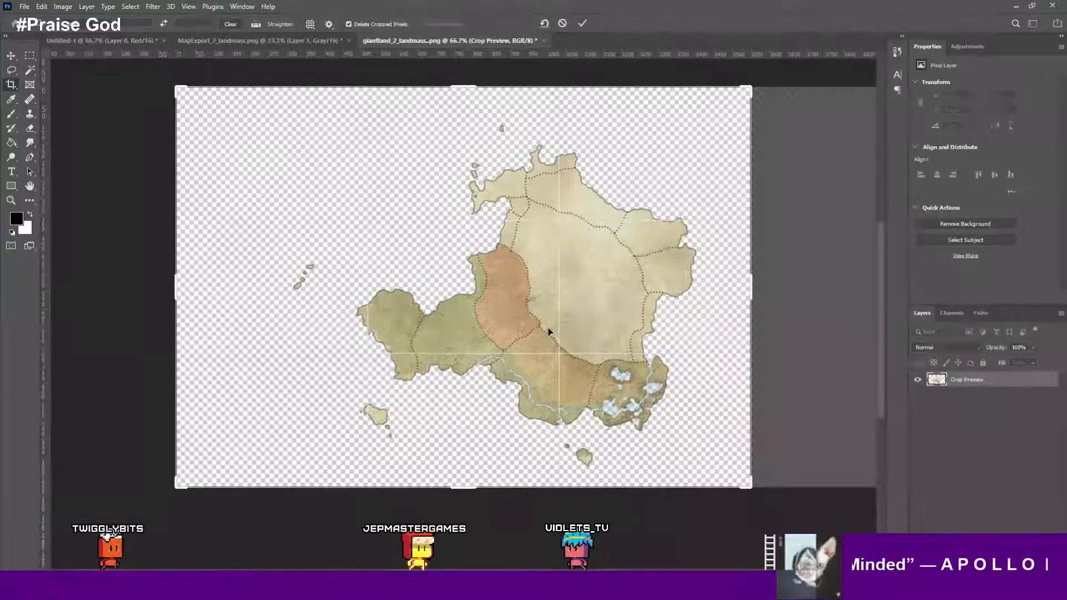
alt+scroll(754, 306, down, 2)
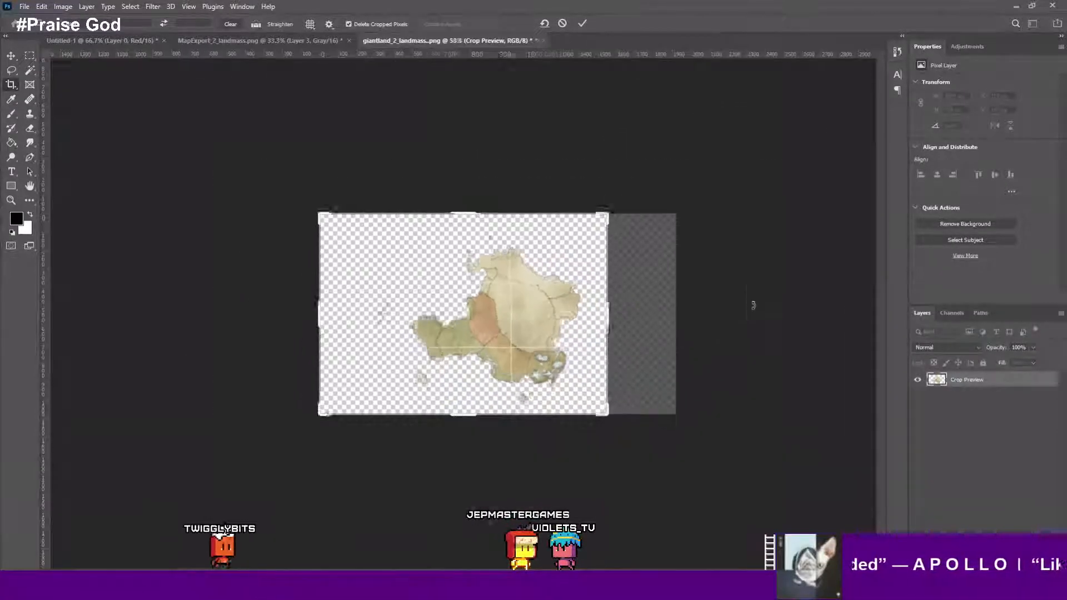
alt+scroll(754, 306, up, 1)
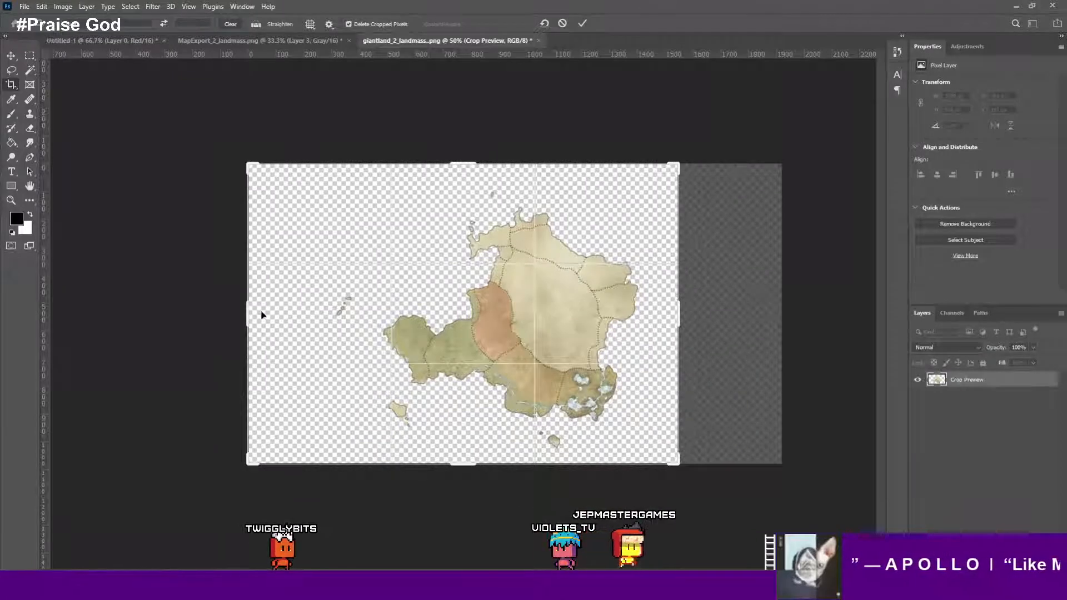
drag(249, 316, 286, 317)
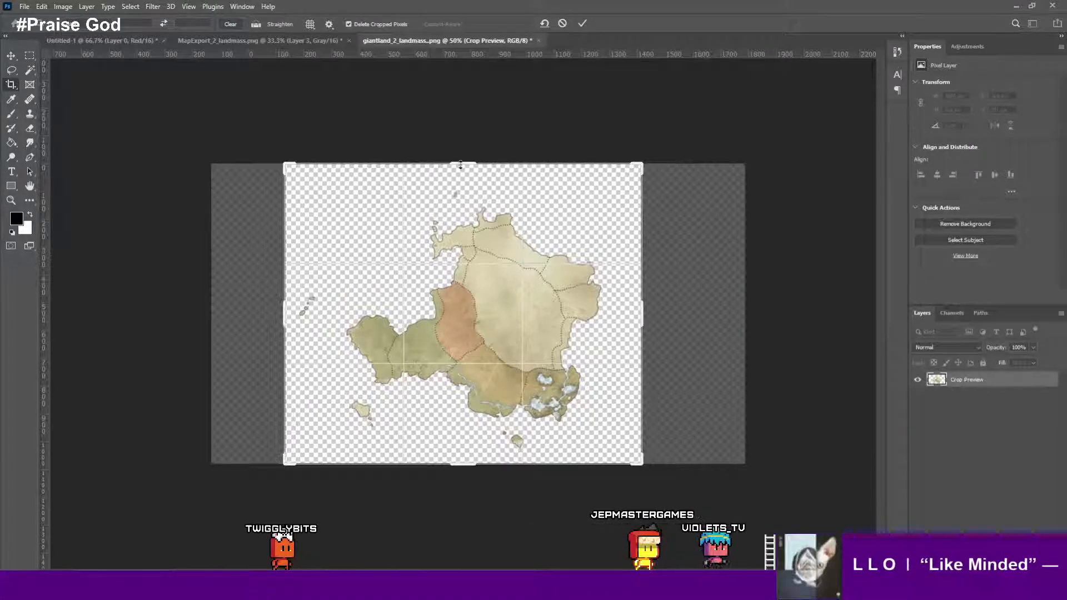
drag(461, 165, 460, 176)
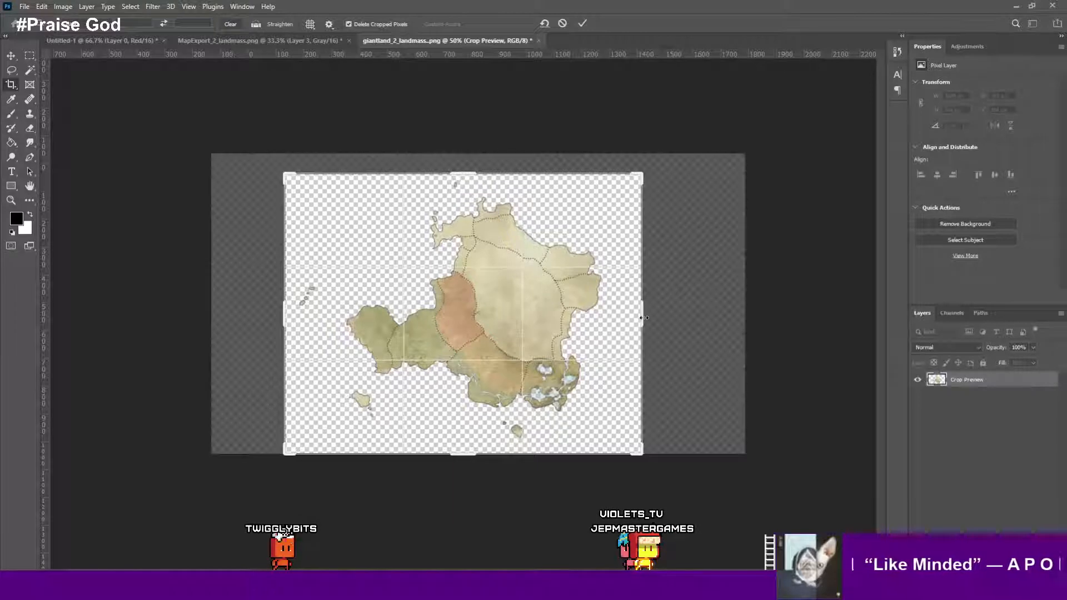
drag(642, 319, 627, 318)
drag(302, 314, 305, 315)
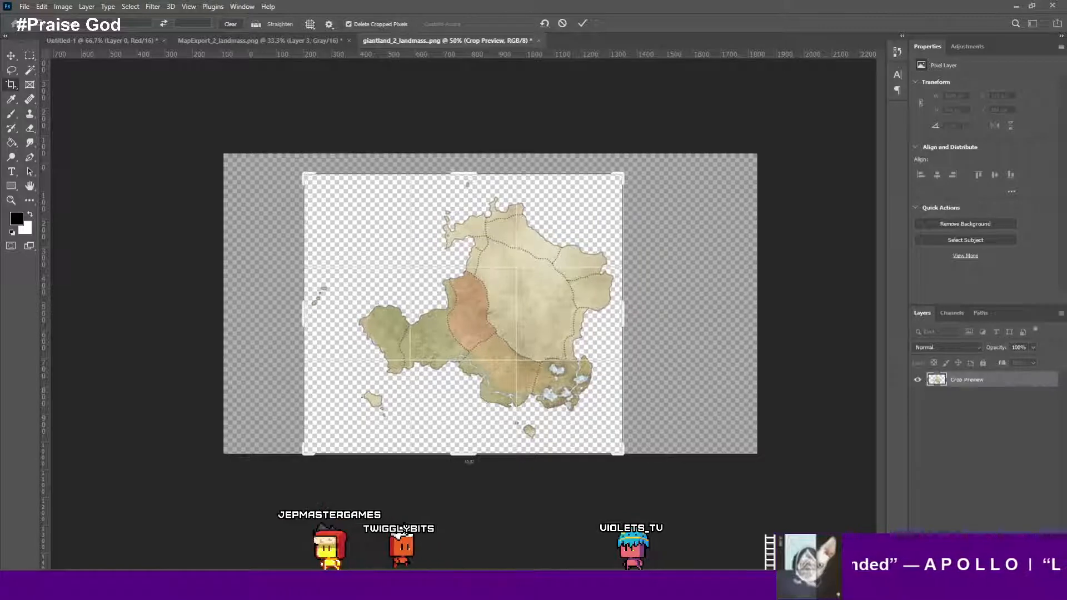
drag(470, 454, 471, 455)
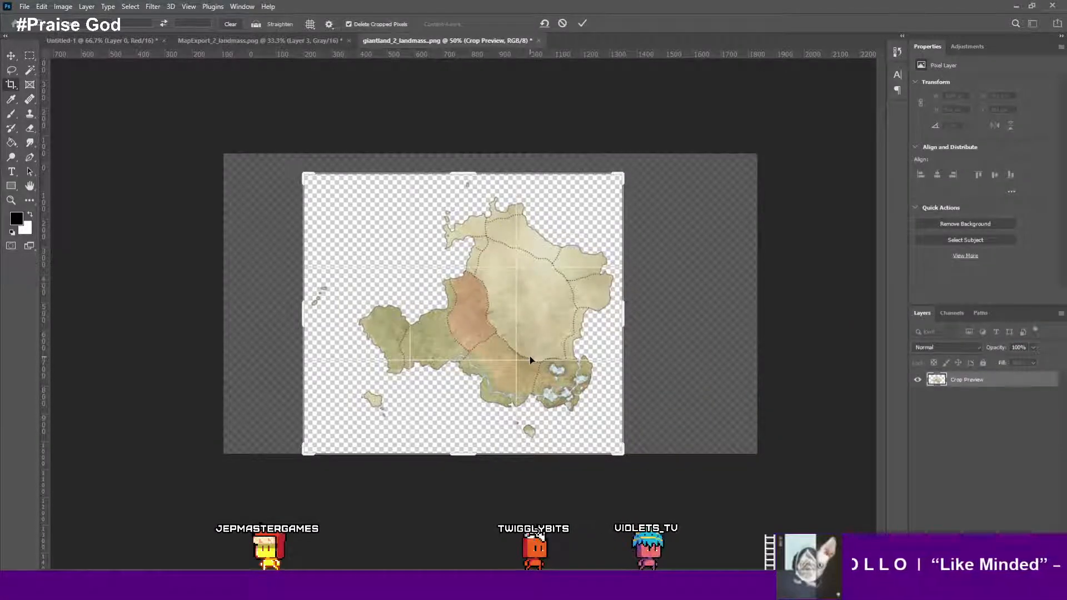
key(Return)
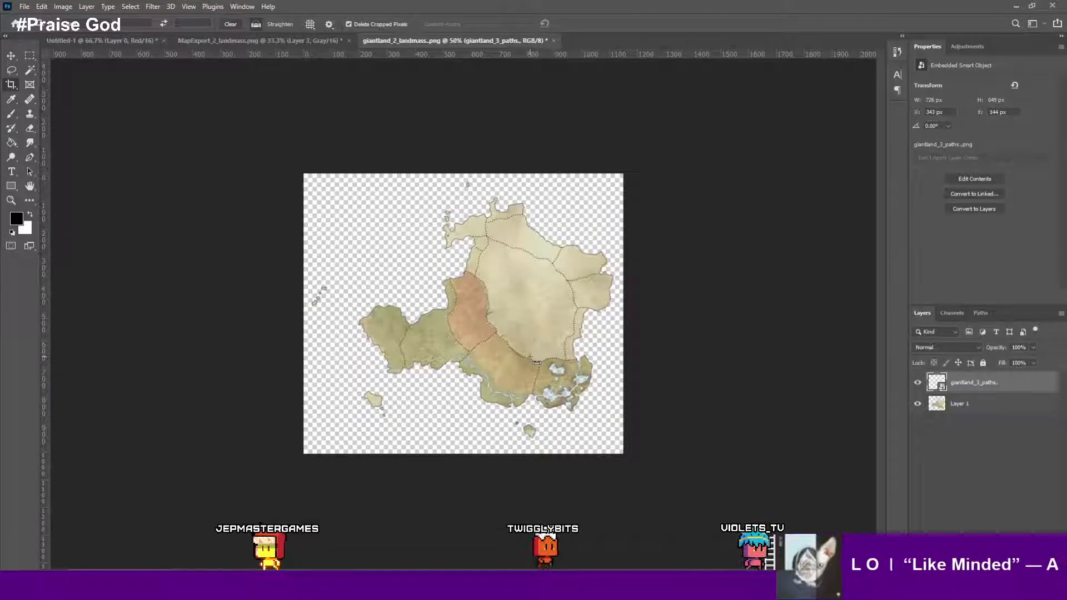
- Save the image for web as PNG-24, overwriting the landmass overlay file in the new export folder
alt+scroll(537, 362, up, 4)
alt+scroll(536, 362, down, 2)
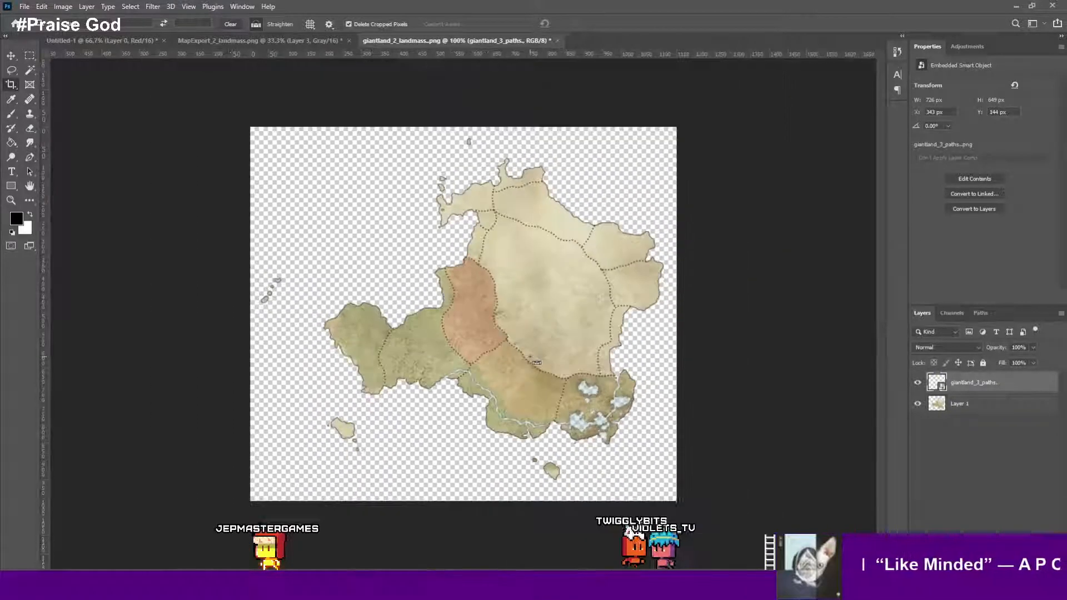
alt+scroll(537, 362, up, 2)
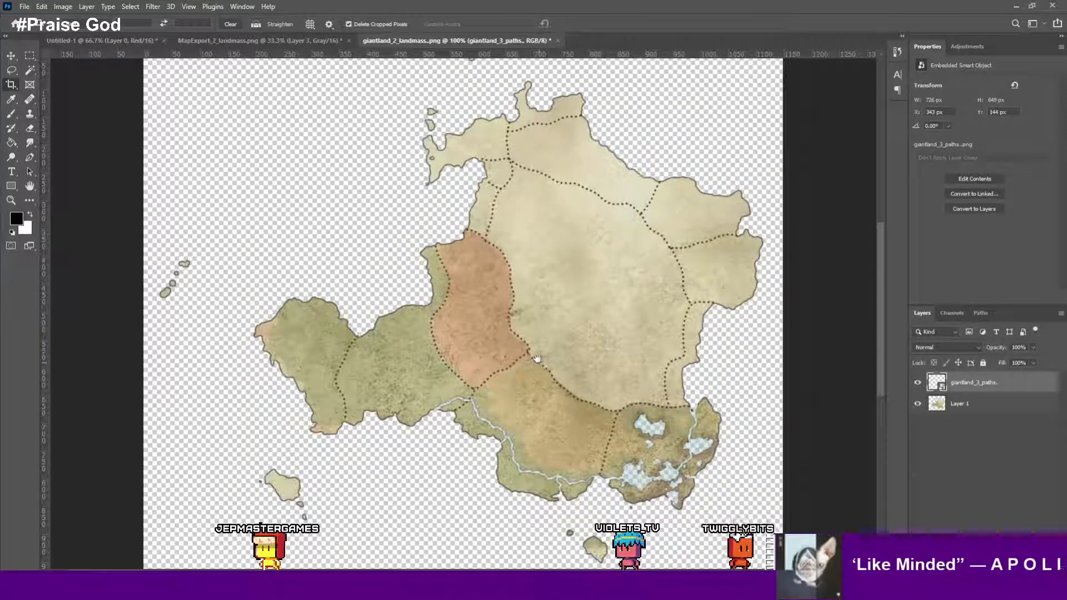
drag(537, 358, 501, 336)
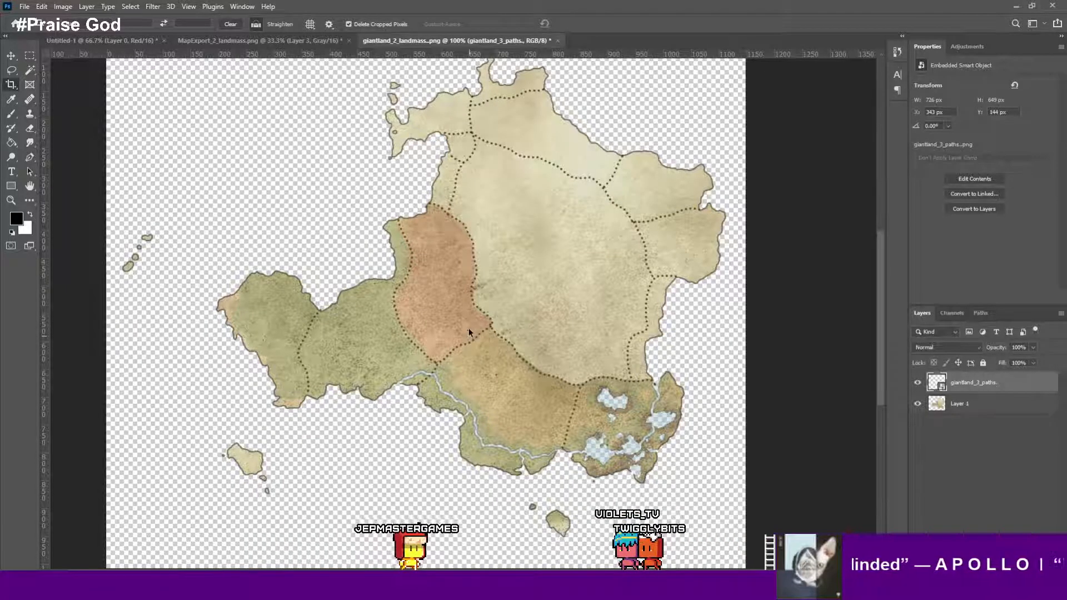
key(ctrl+alt+shift+s)
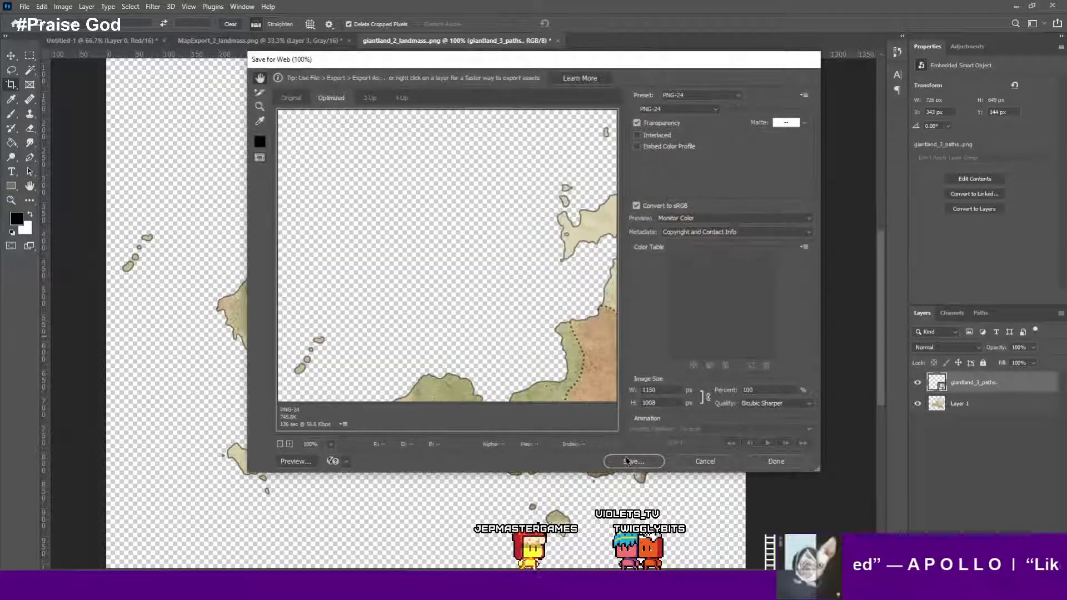
click(632, 461)
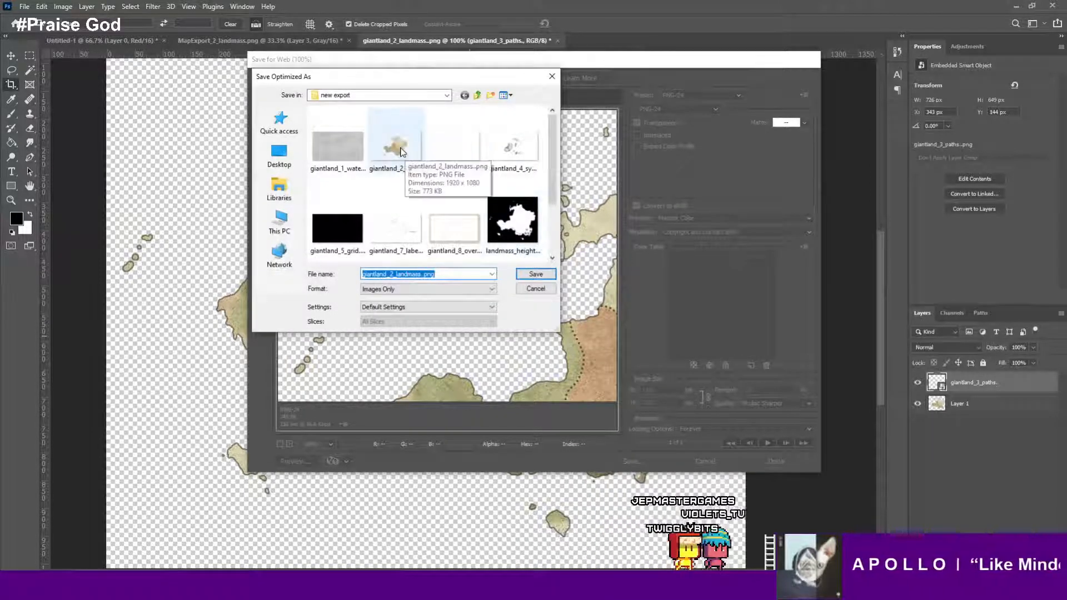
scroll(466, 164, down, 1)
click(345, 234)
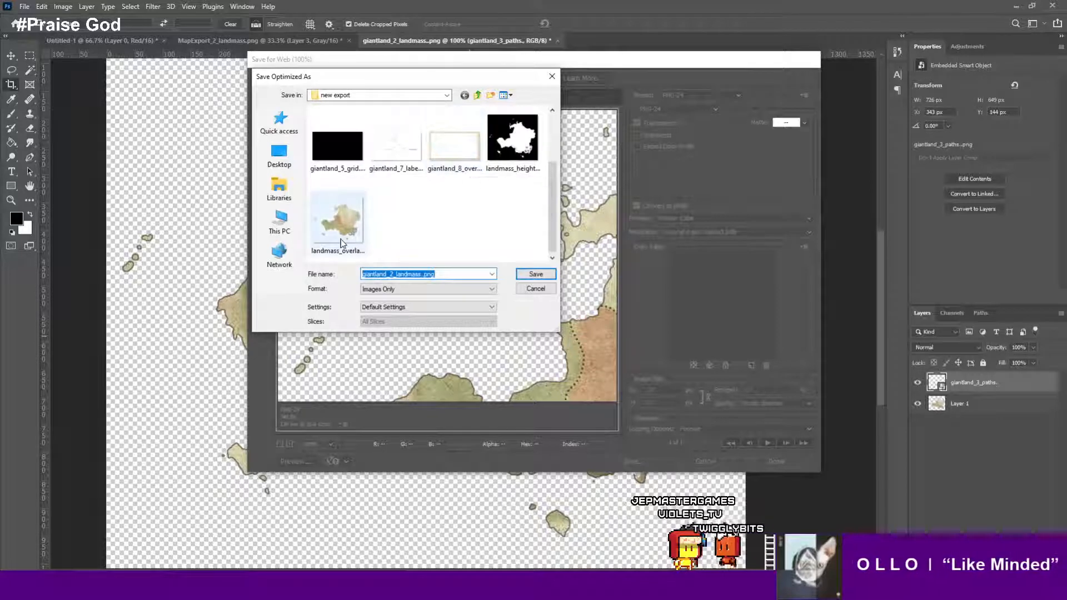
click(528, 275)
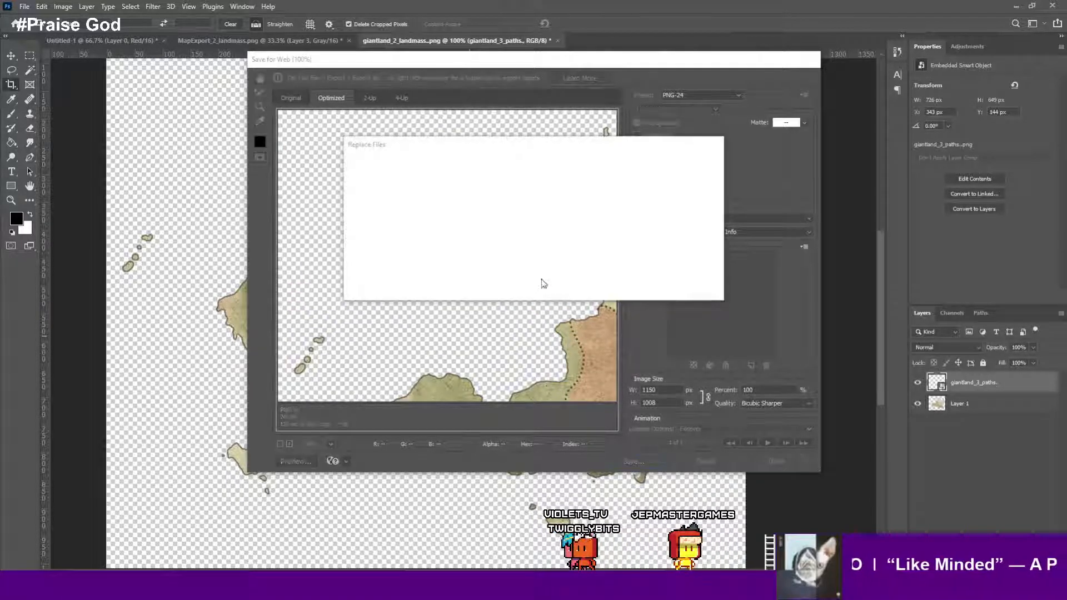
click(608, 286)
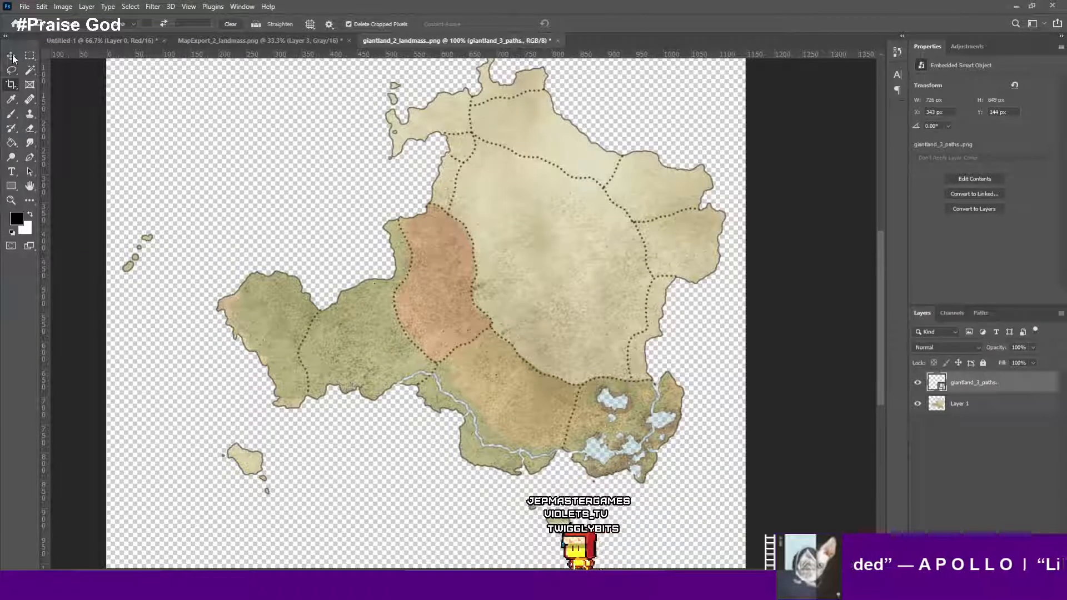
- Select the paths layer and Layer 1 together and merge them into one layer
key(v)
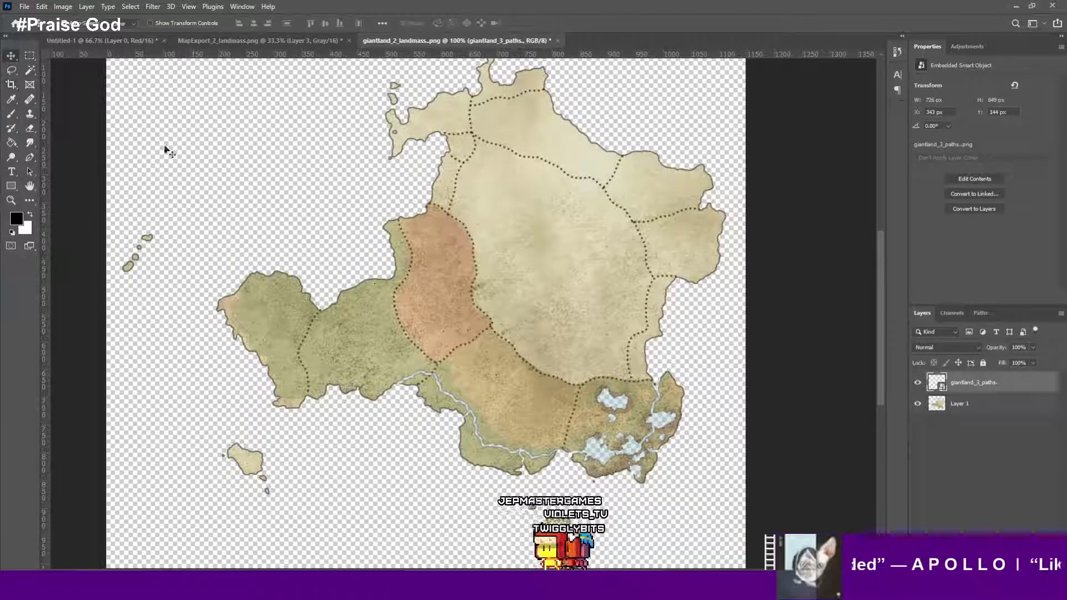
click(983, 406)
click(986, 384)
shift+click(986, 400)
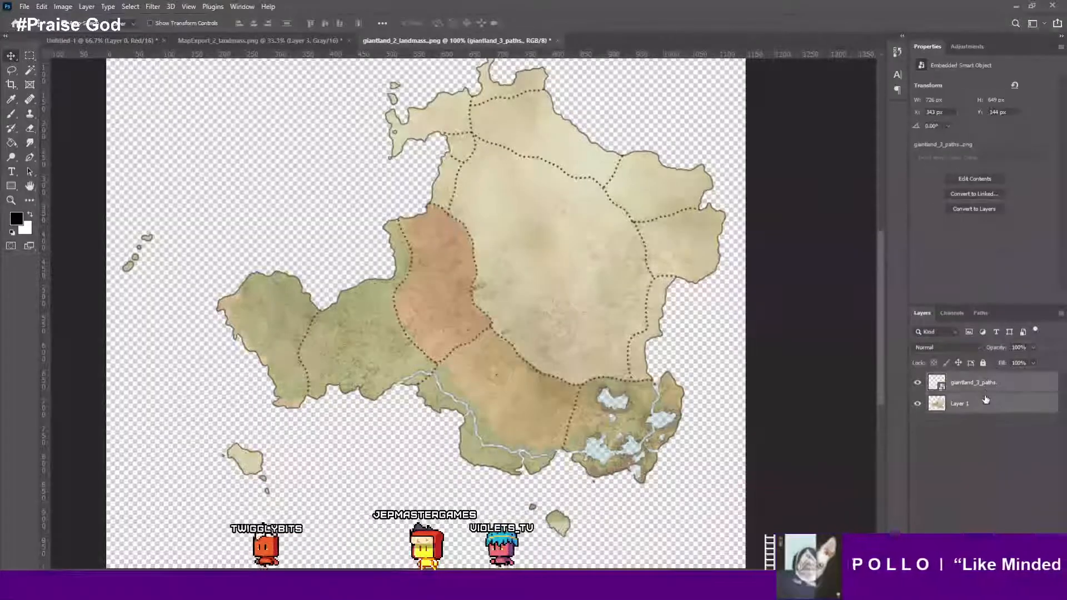
right_click(986, 399)
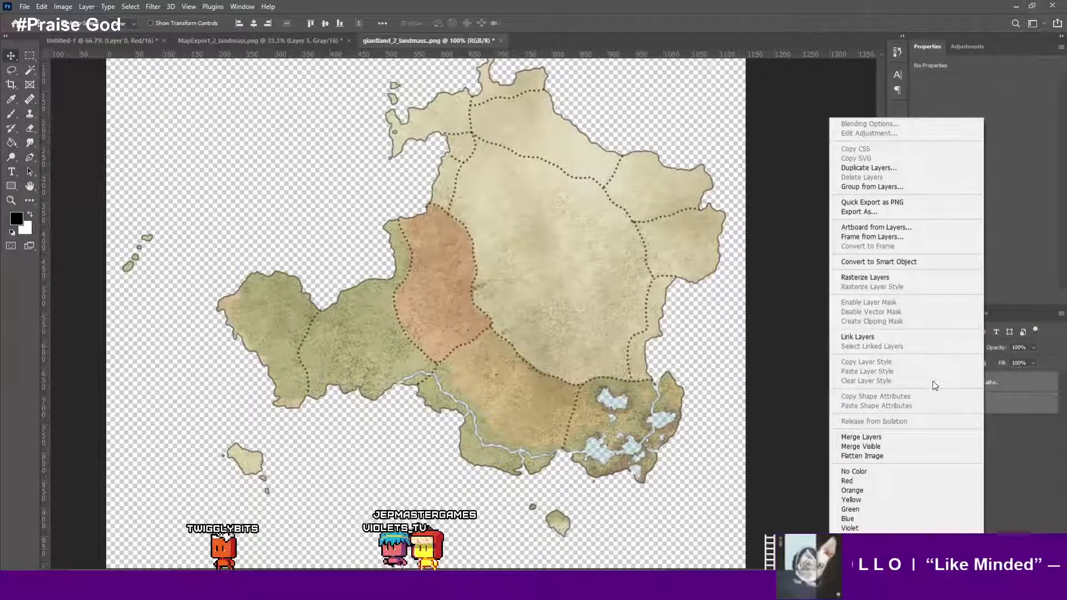
click(897, 437)
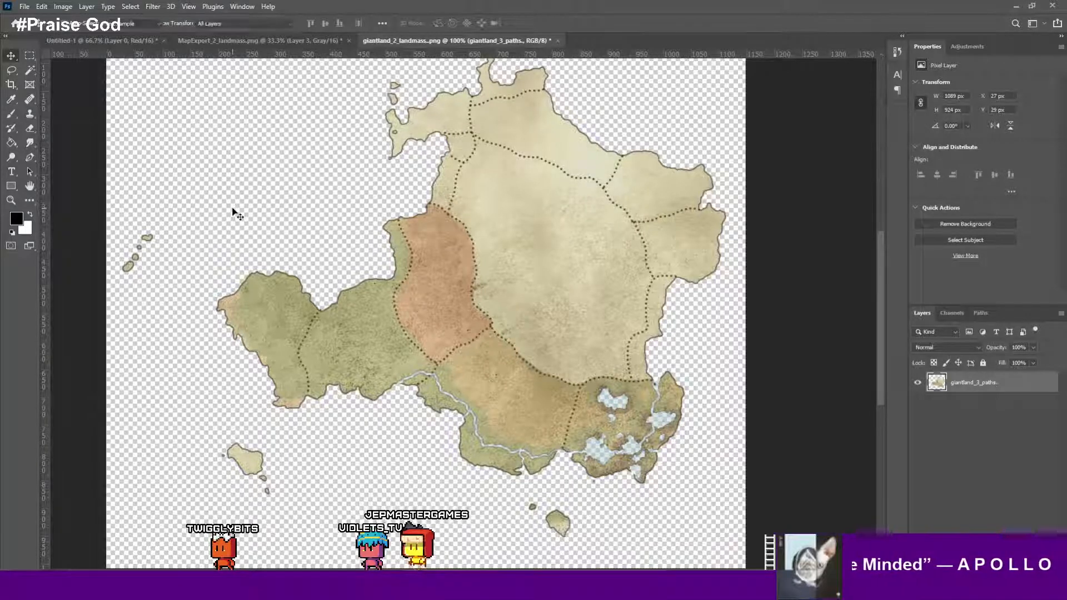
- Turn the merged layer black with Hue/Saturation, setting Lightness to -100
key(ctrl+u)
drag(894, 353, 786, 349)
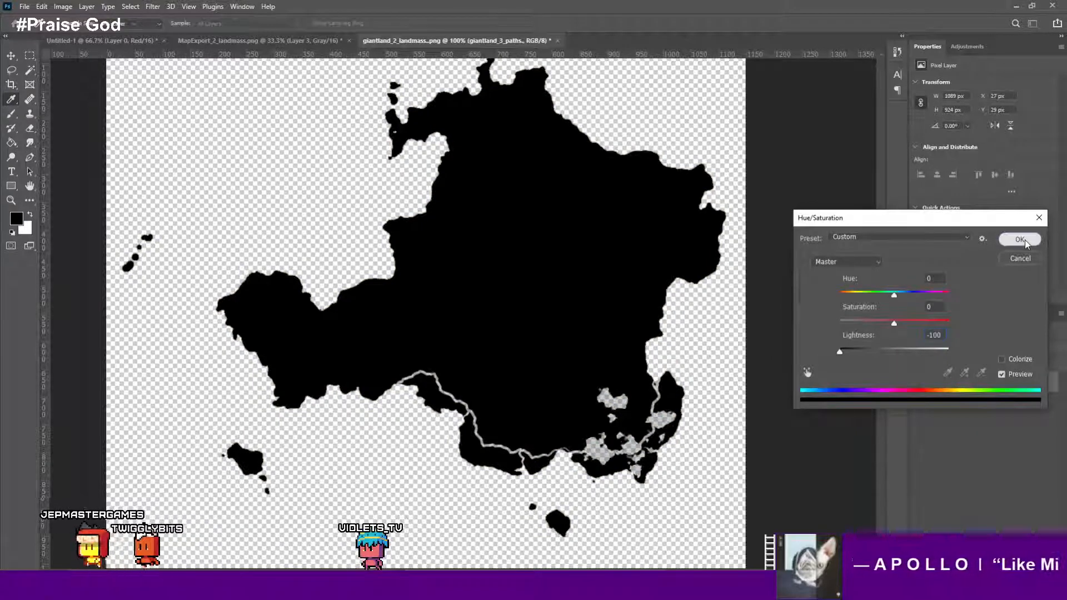
click(1019, 239)
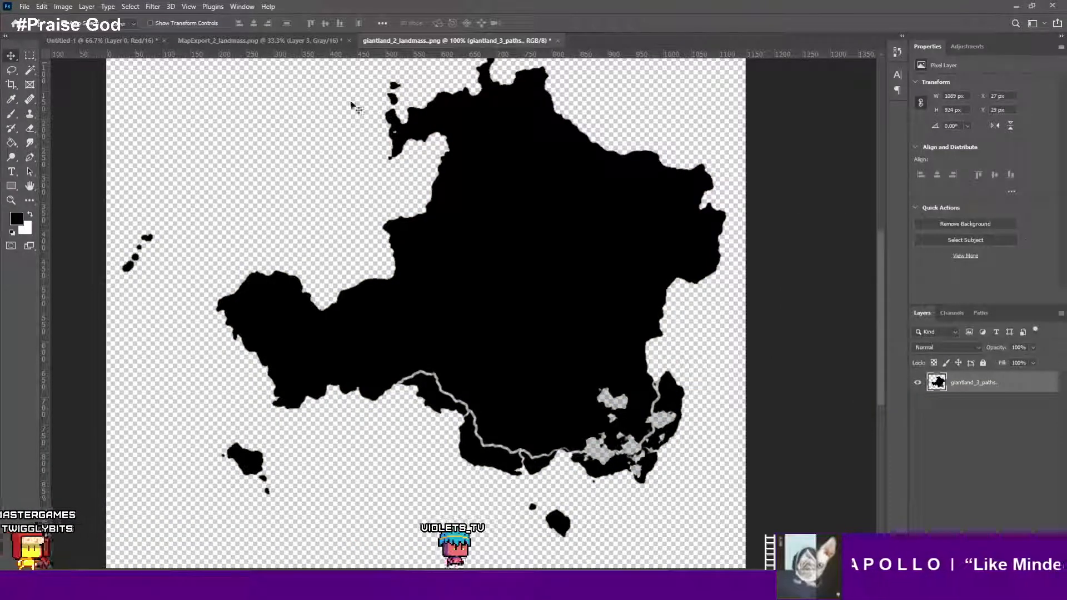
- Convert the image to Grayscale mode, discarding the color information
click(63, 6)
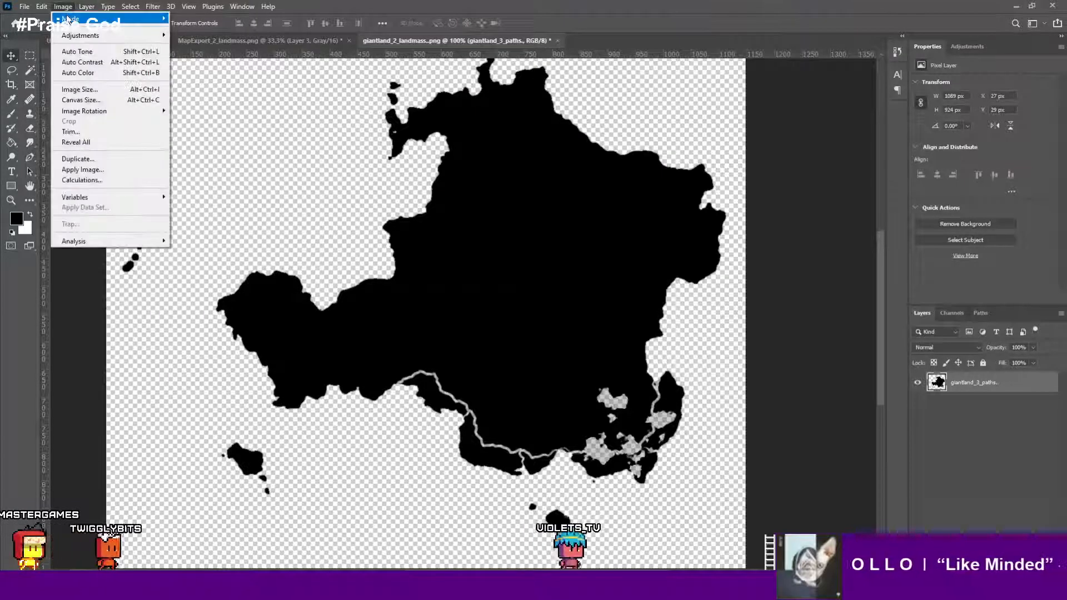
mouse_move(70, 18)
click(191, 29)
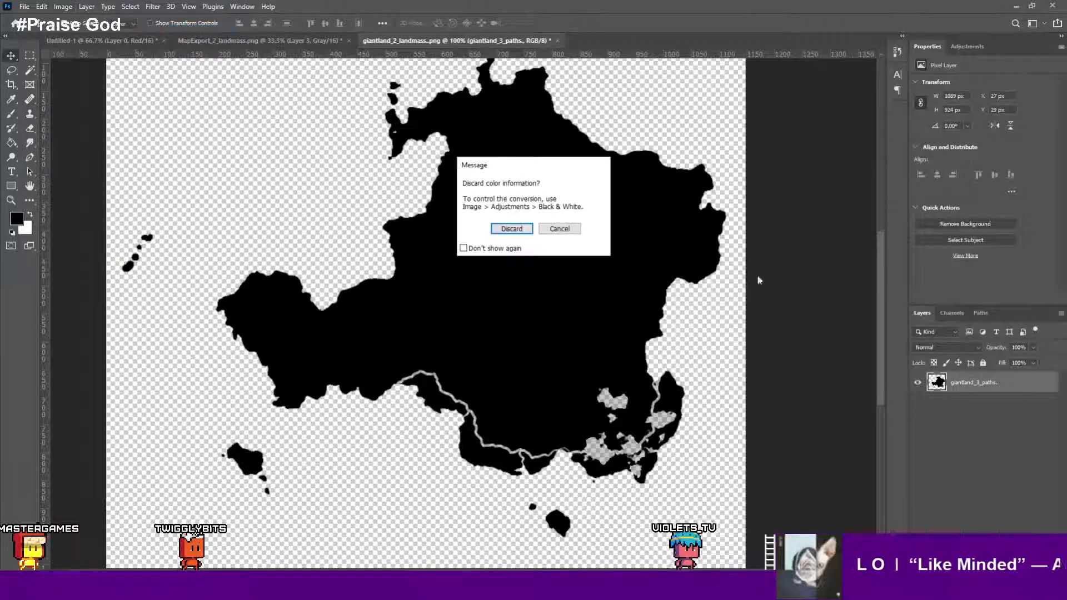
click(518, 233)
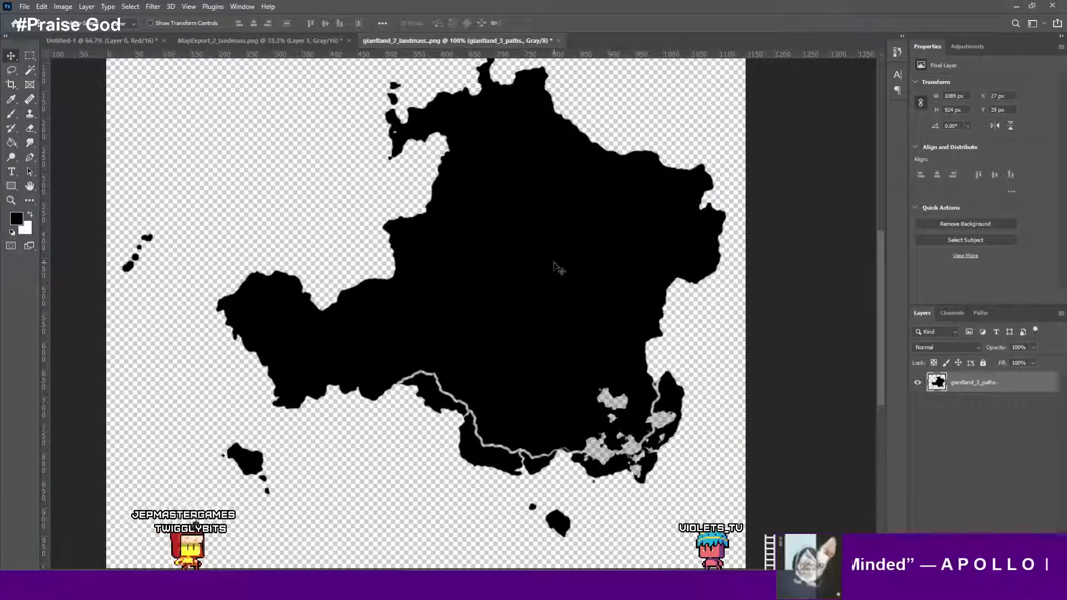
- Fill the layer's opaque pixels with white while preserving transparency
key(ctrl)
key(ctrl+shift+BackSpace)
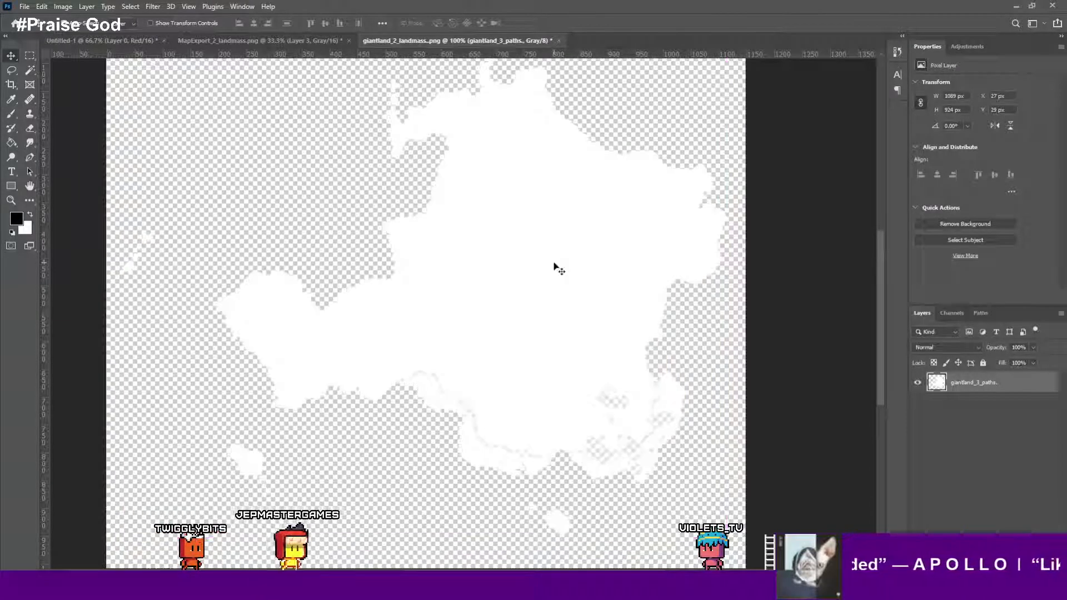
- Add a new layer beneath the paths layer and fill it with black
key(ctrl+shift+alt+n)
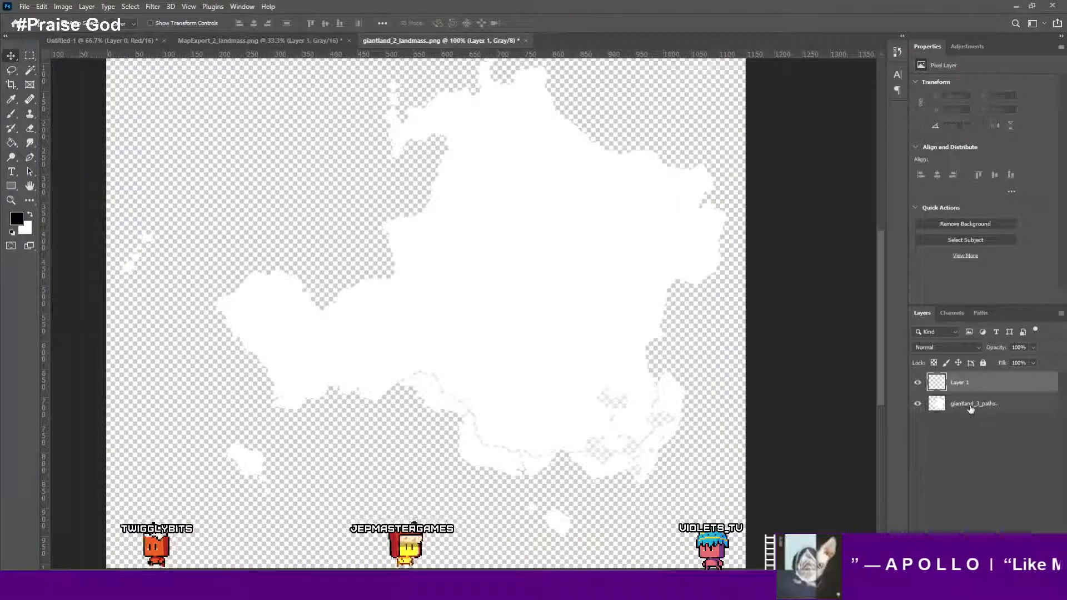
drag(972, 388, 973, 411)
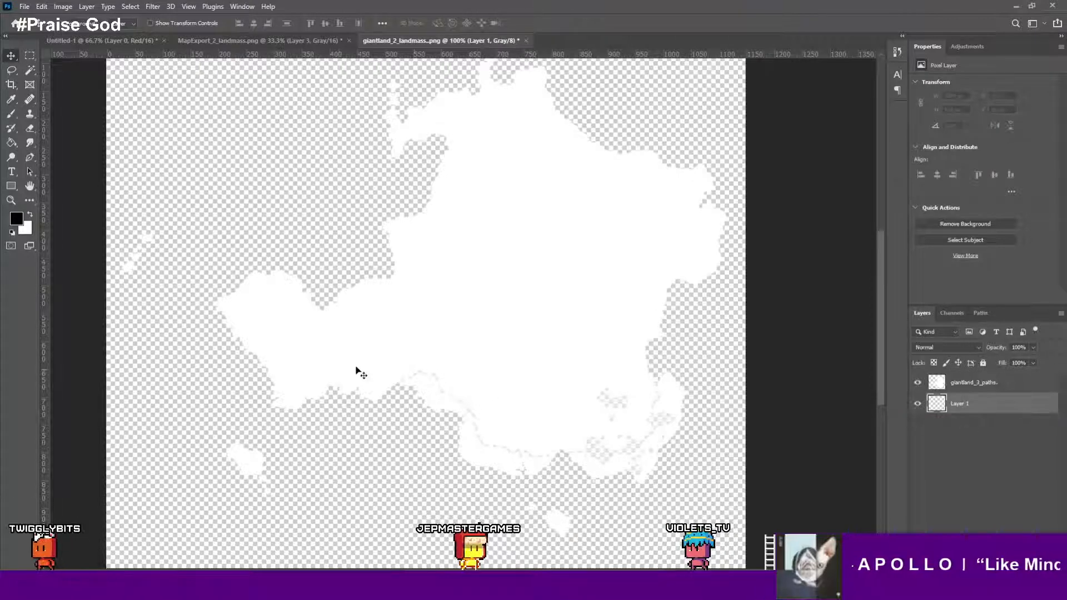
key(g)
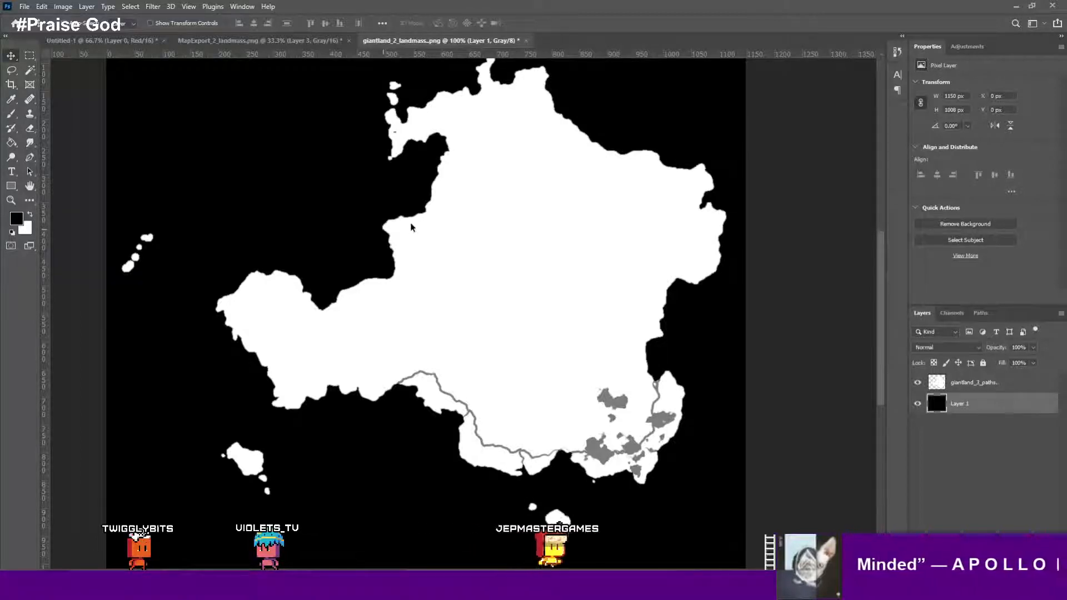
- Save the image for web as PNG-24, overwriting the landmass heightmap file in the new export folder
key(ctrl+alt+shift+s)
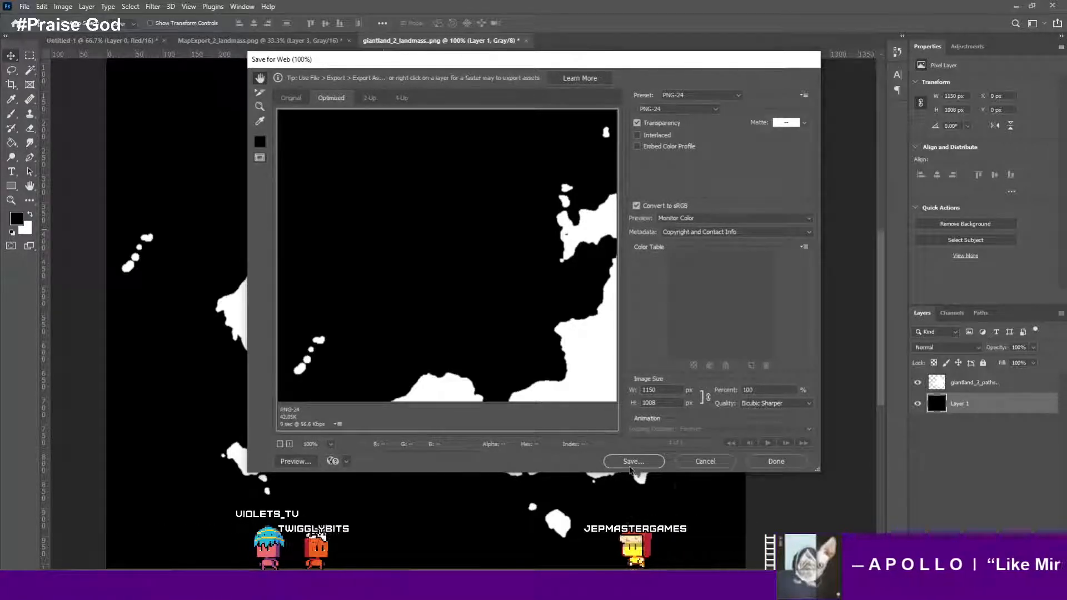
click(703, 461)
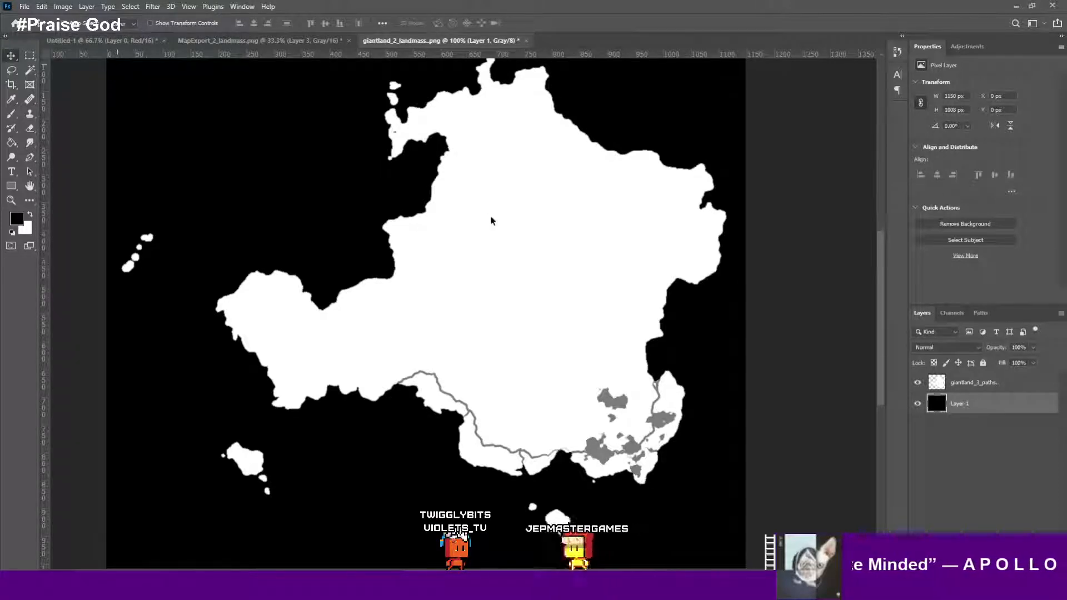
key(ctrl+alt+shift+s)
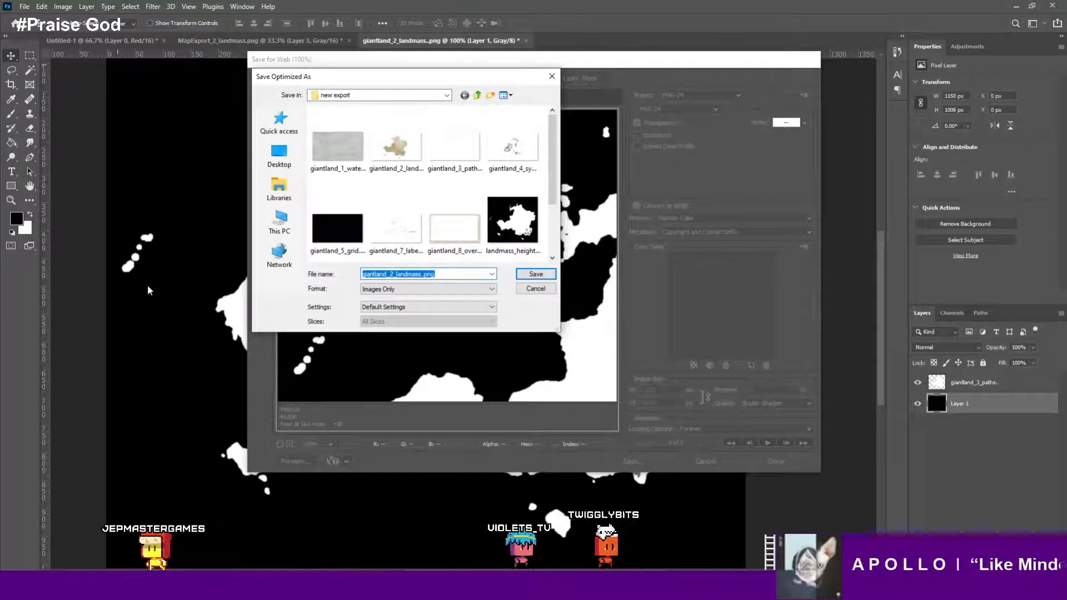
scroll(439, 213, down, 2)
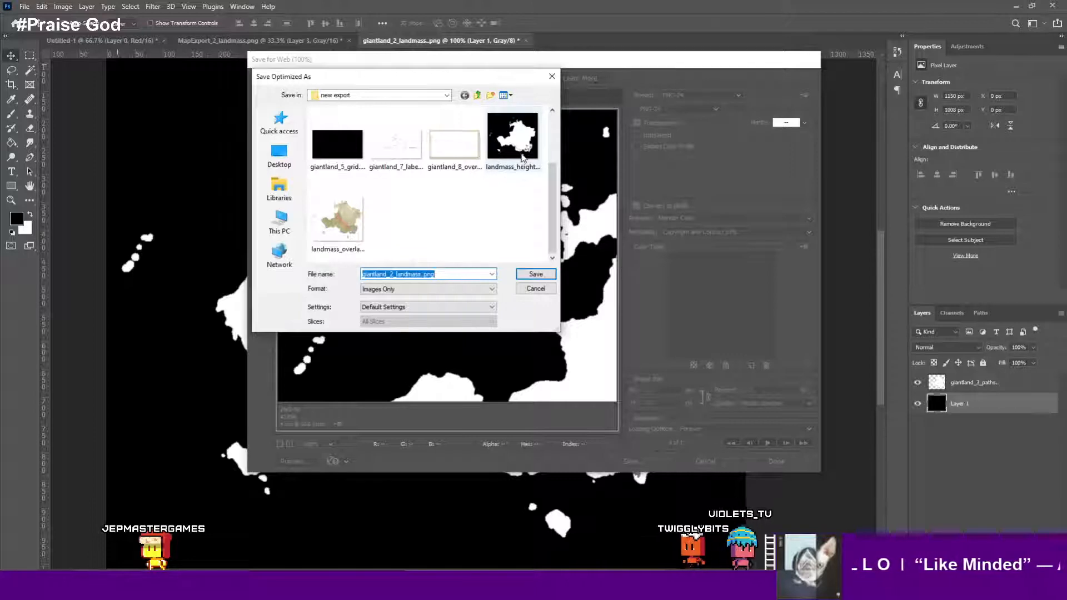
click(522, 161)
click(533, 274)
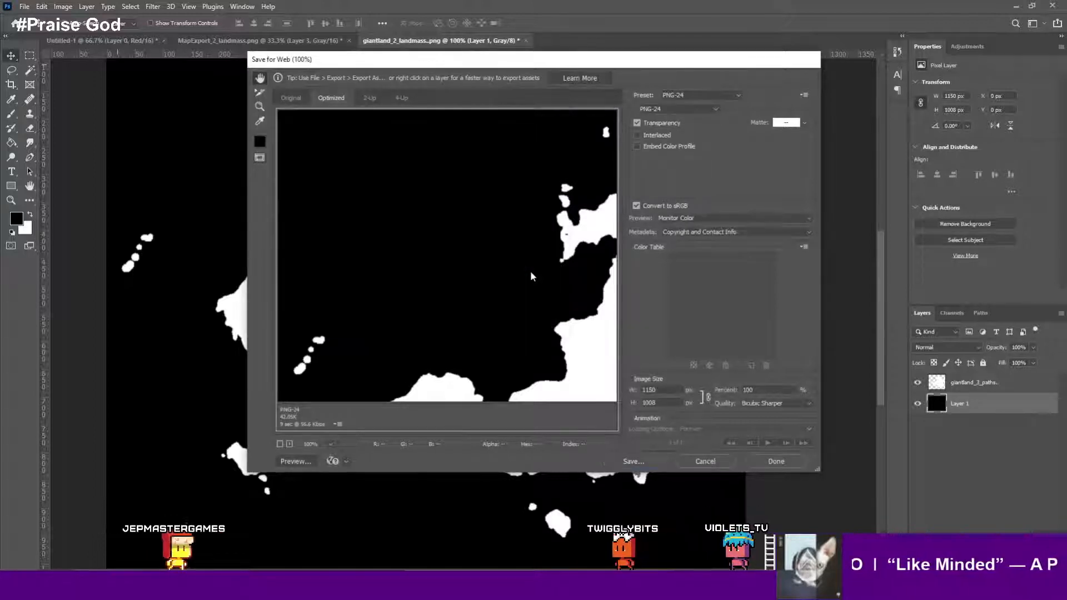
click(597, 286)
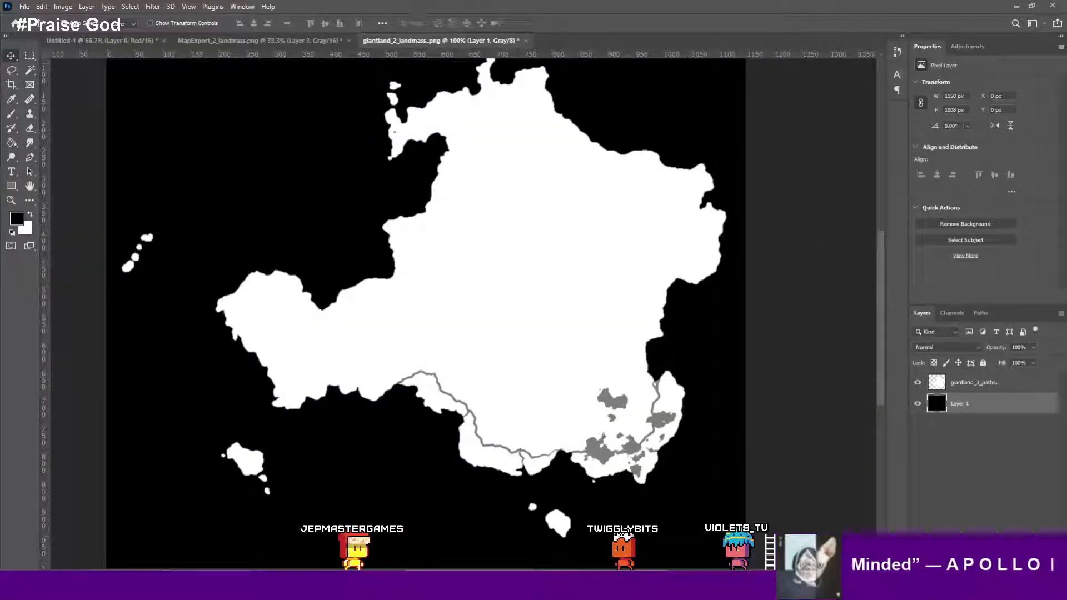
- Switch to World Creator and load landmass_heightmap.png as the area's height-map
click(593, 586)
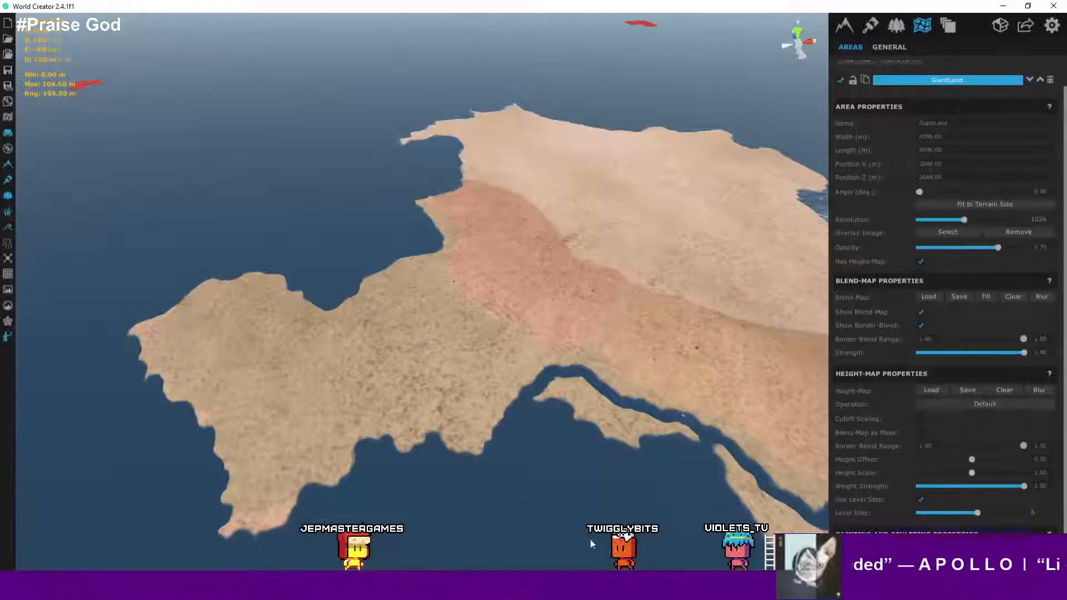
scroll(552, 329, down, 4)
scroll(552, 332, up, 3)
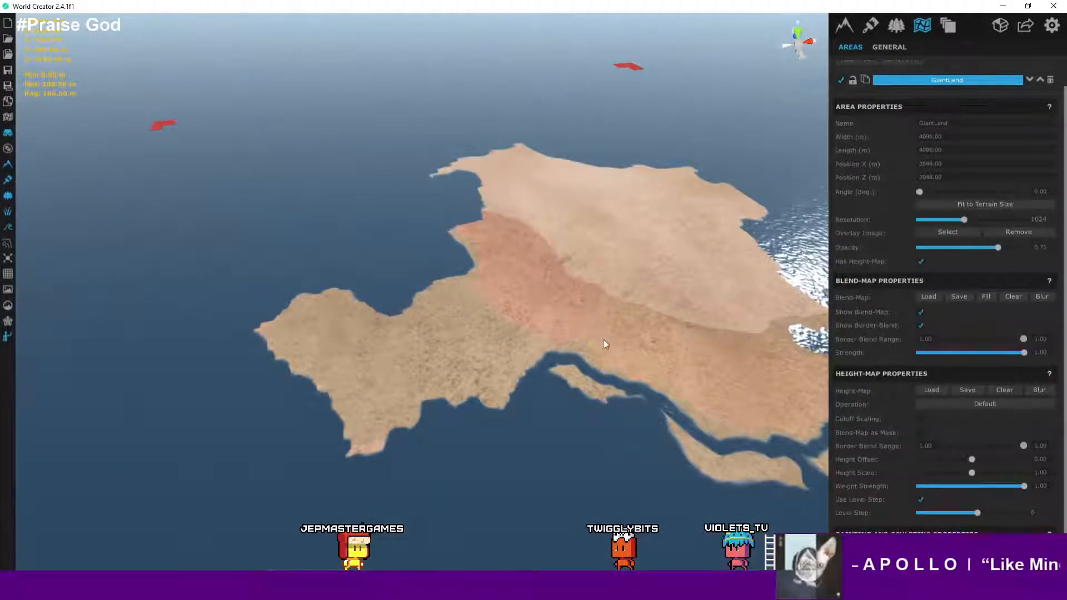
scroll(604, 339, down, 1)
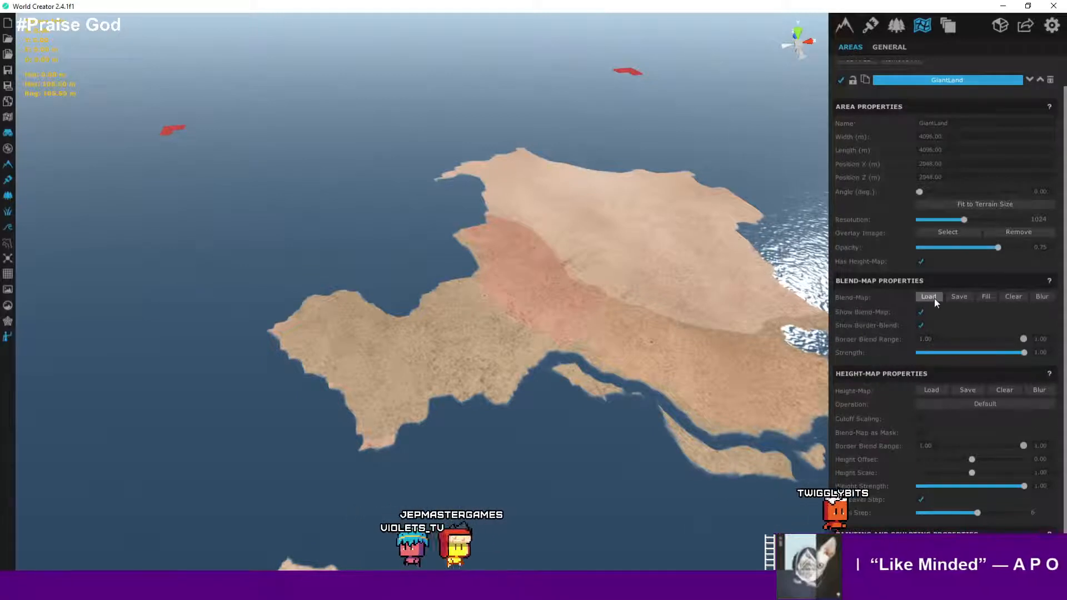
click(932, 391)
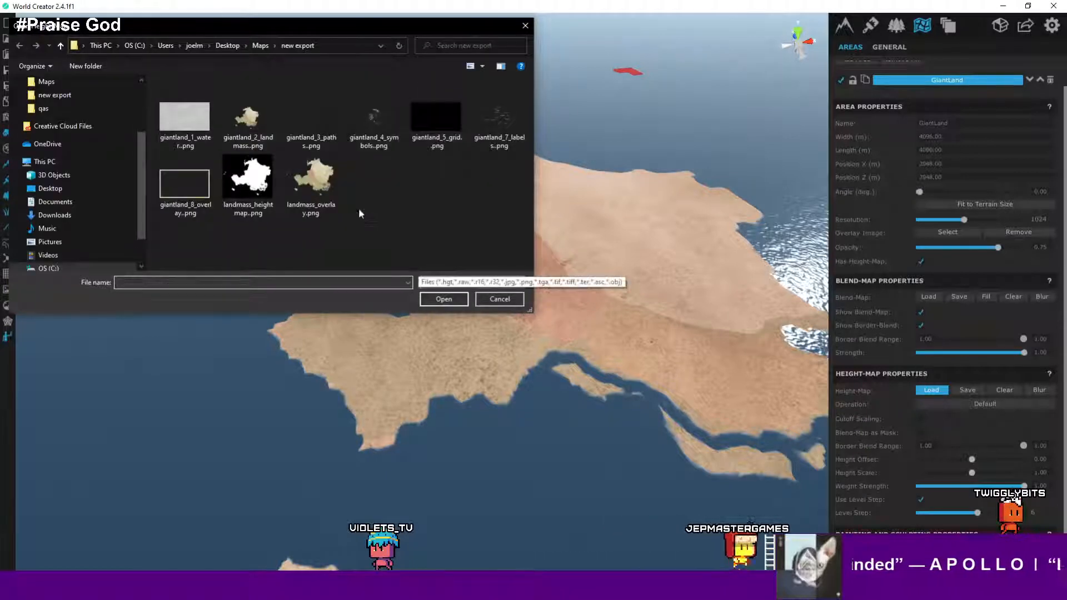
double_click(252, 187)
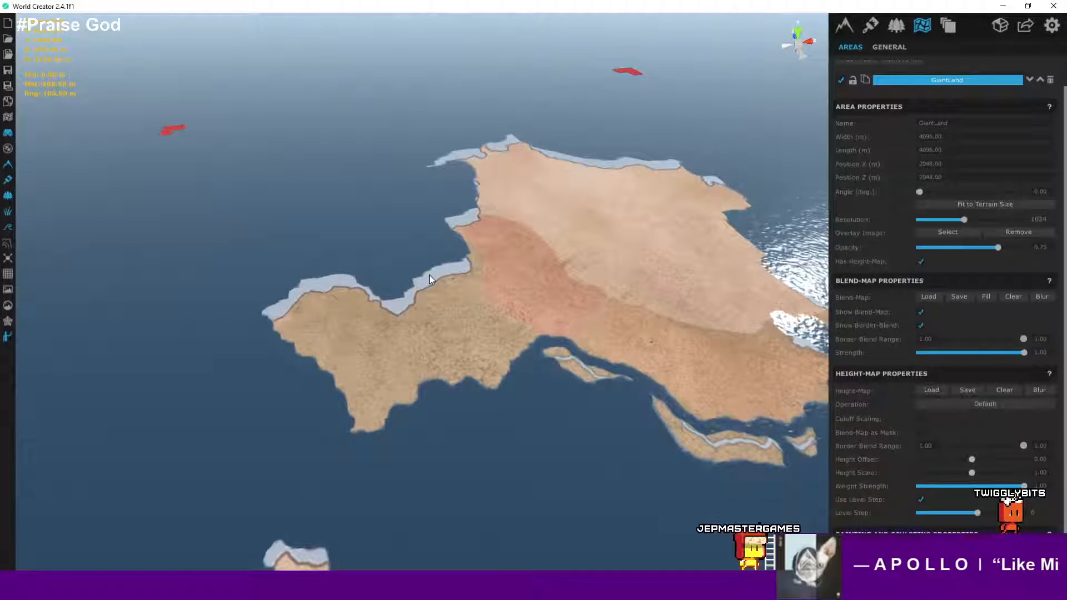
- Examine the terrain's raised coastline up close in the viewport
right_drag(434, 280, 396, 265)
key(d)
key(s)
key(w)
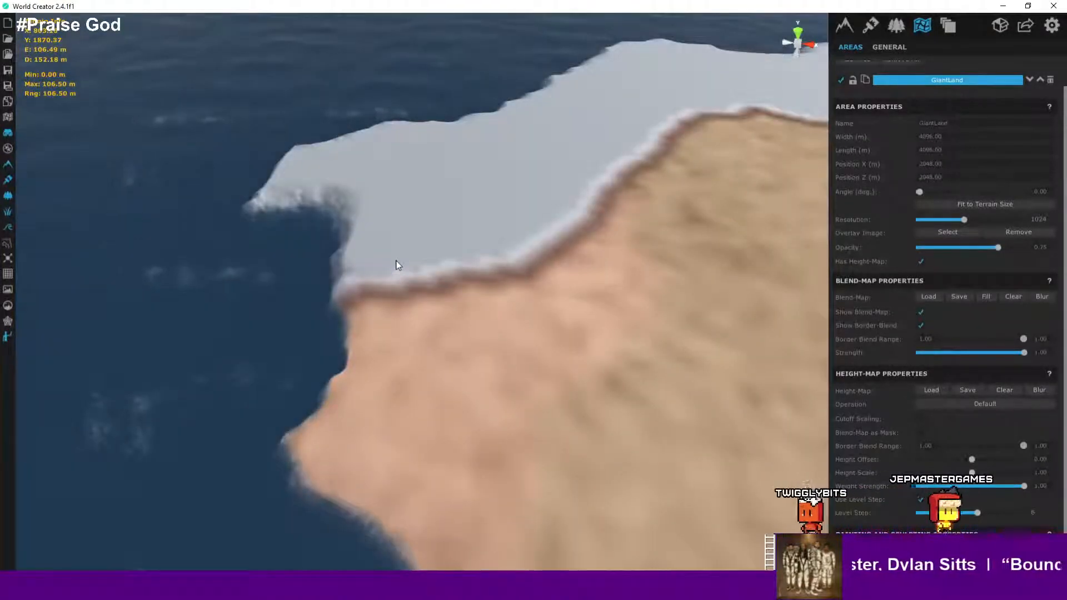
scroll(397, 265, up, 3)
scroll(396, 265, down, 4)
scroll(396, 265, down, 6)
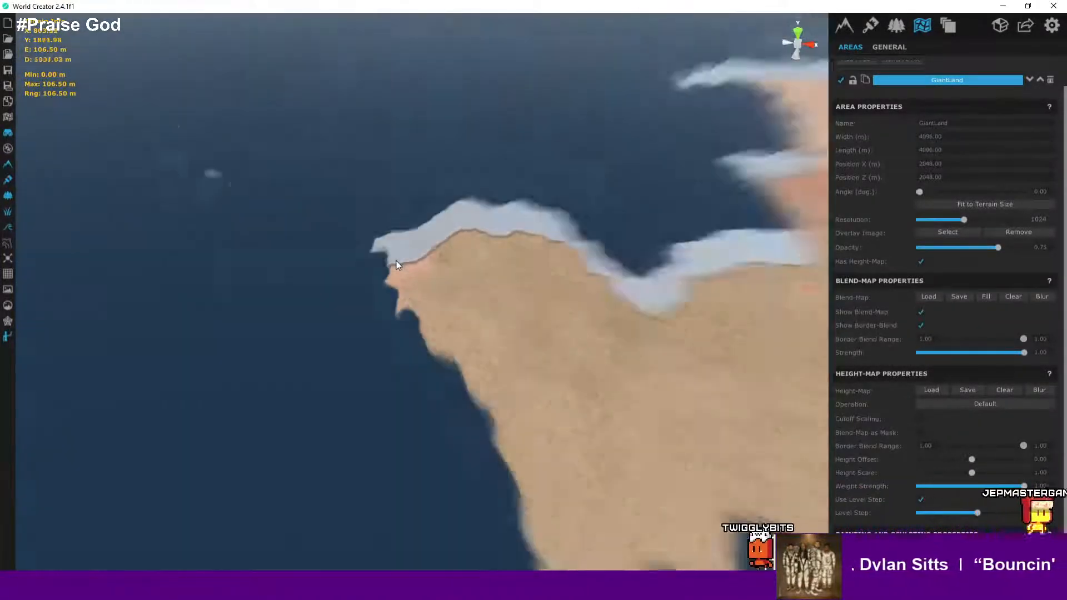
scroll(405, 267, down, 3)
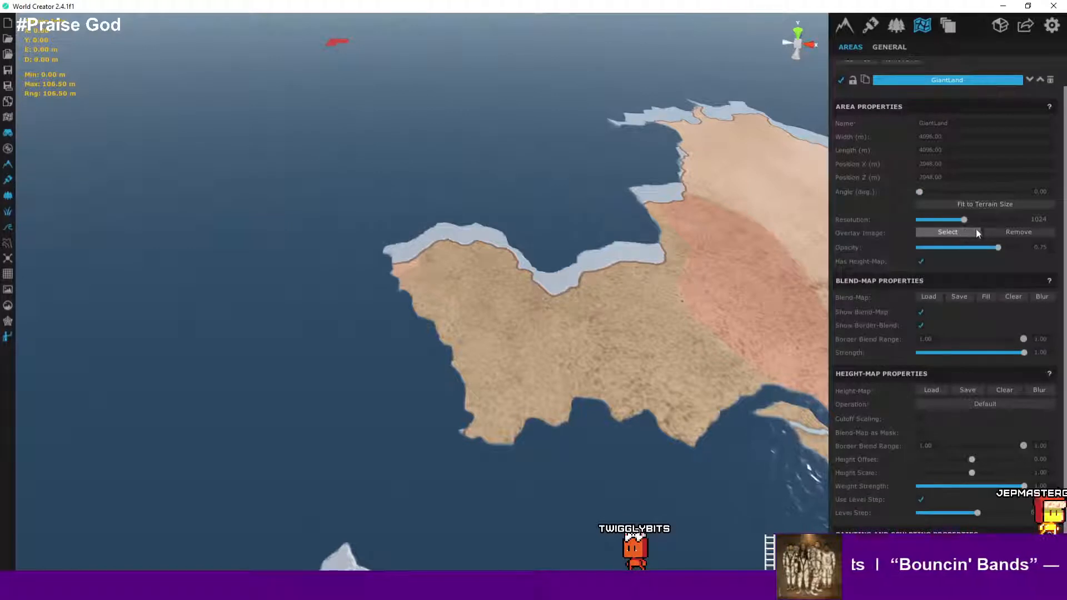
- Select giantland_3_paths.png as the area's overlay image
click(997, 230)
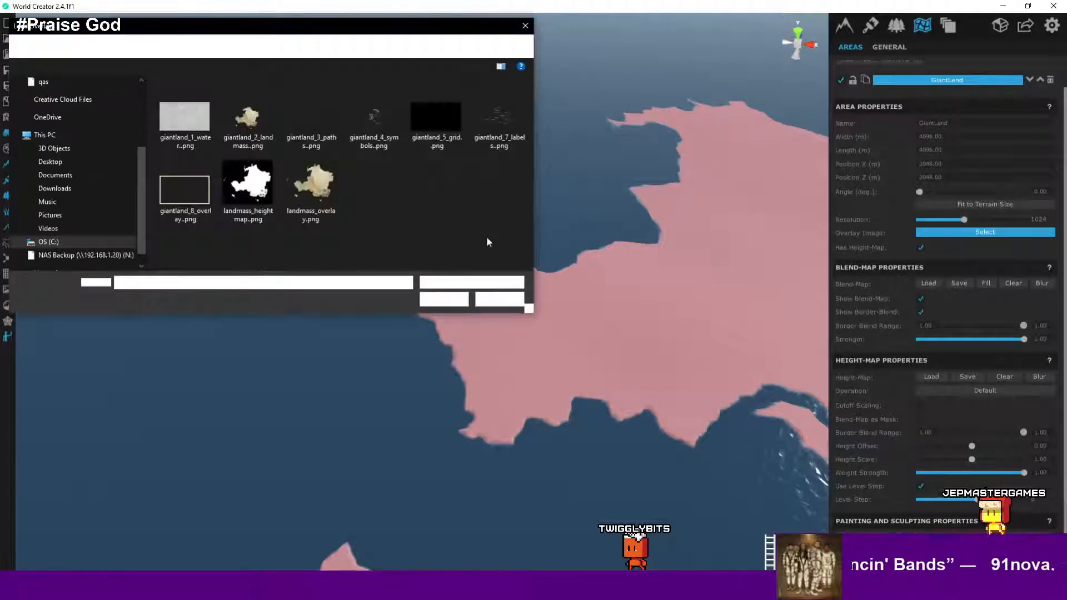
double_click(324, 161)
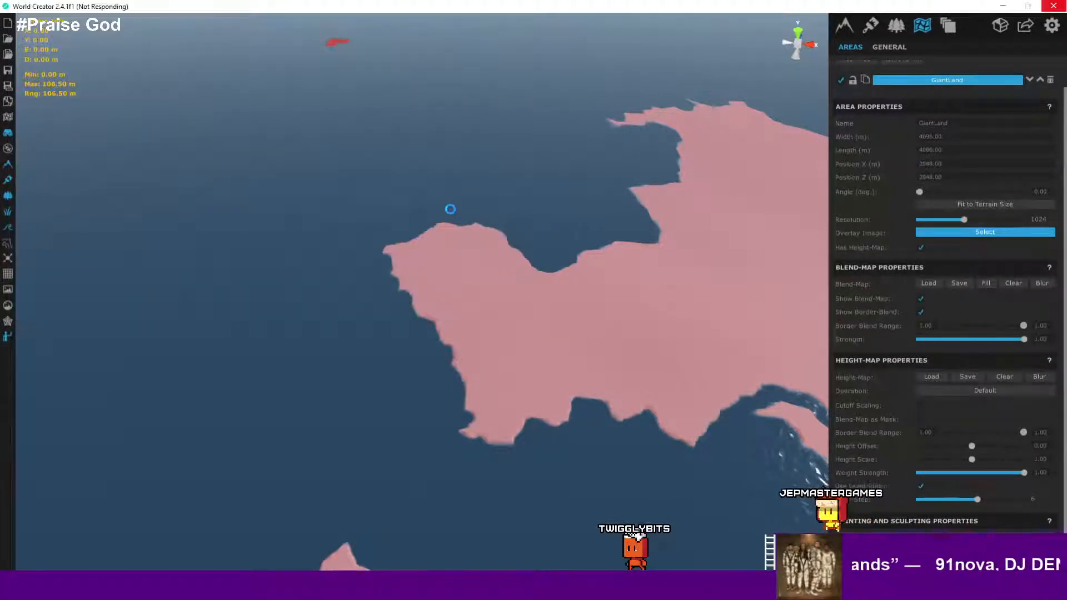
right_drag(474, 250, 560, 333)
scroll(608, 239, down, 3)
middle_drag(522, 243, 553, 260)
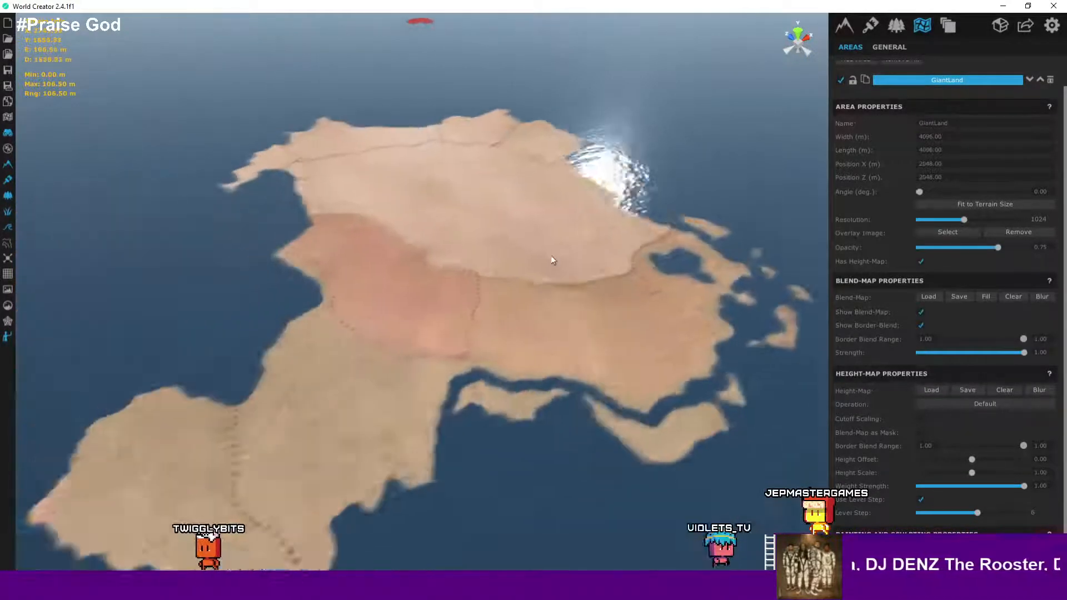
scroll(552, 260, down, 8)
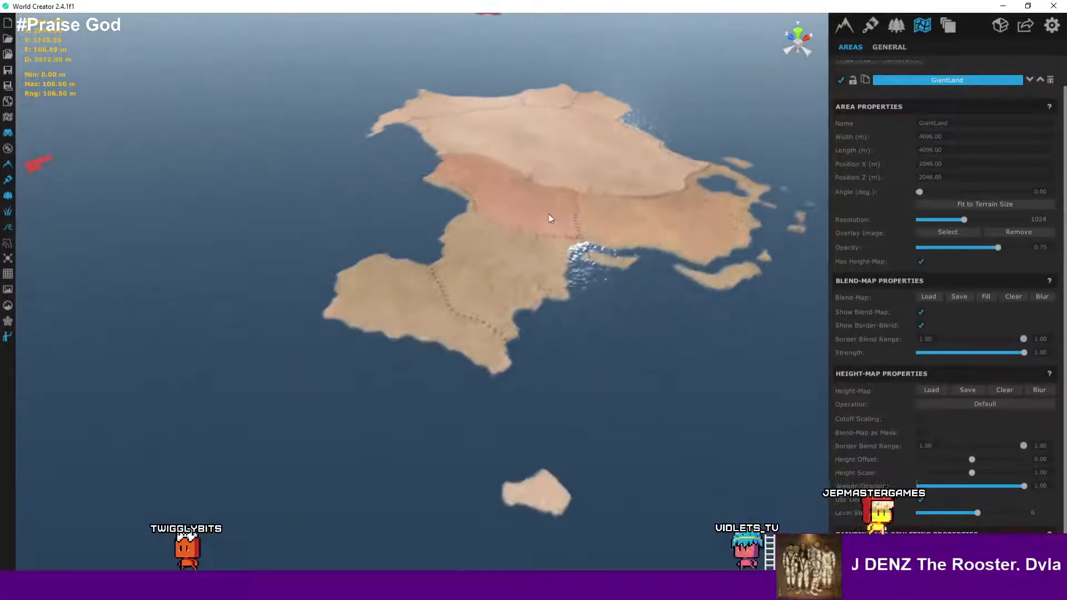
scroll(478, 250, up, 8)
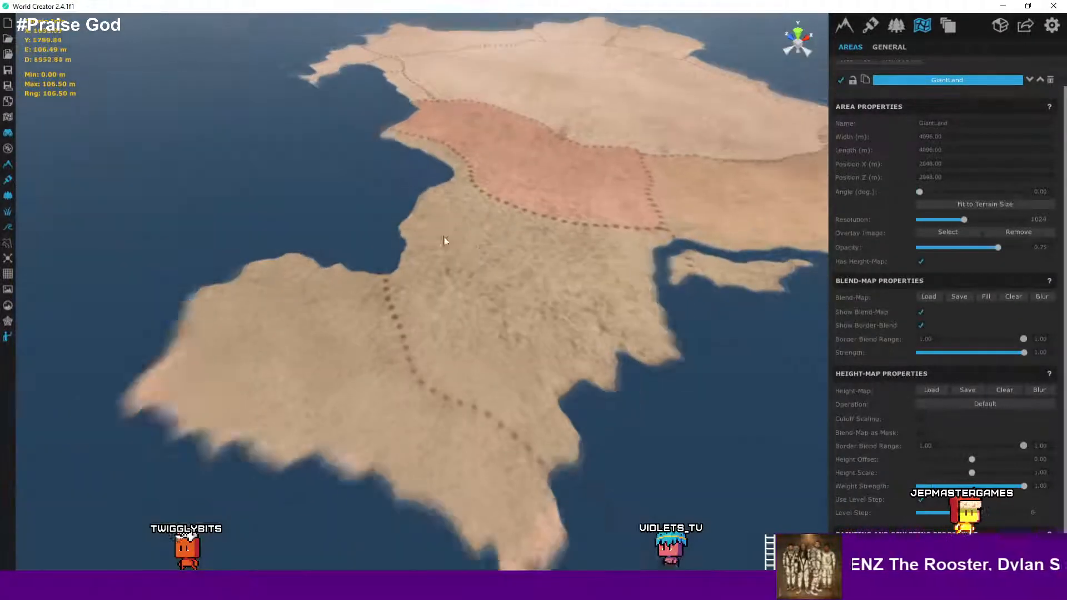
- Compare the terrain with the original Wonderdraft map and inspect the path markings up close
click(9, 74)
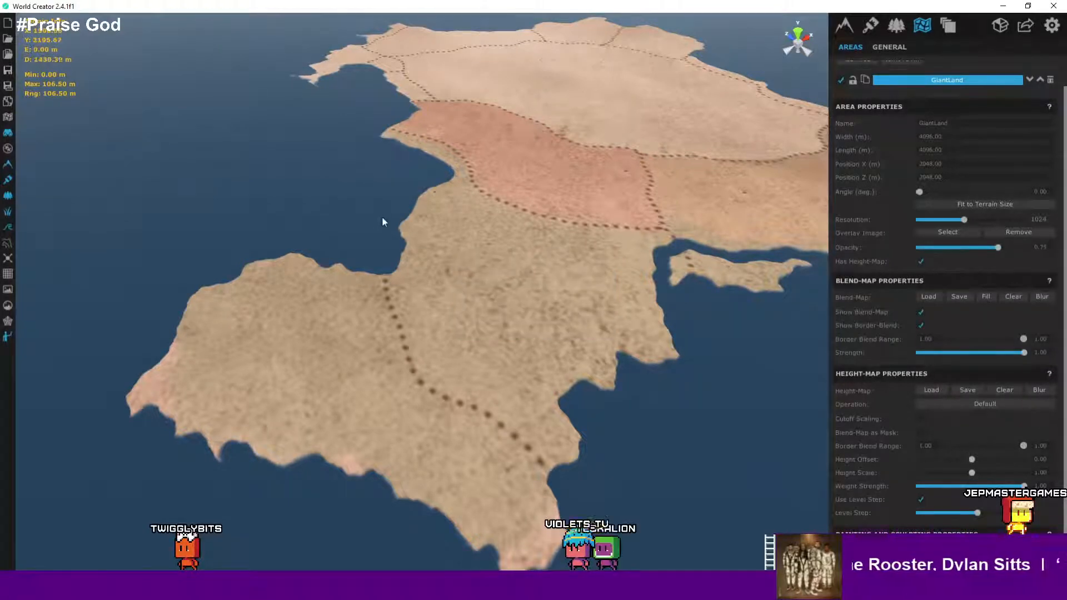
scroll(437, 300, down, 5)
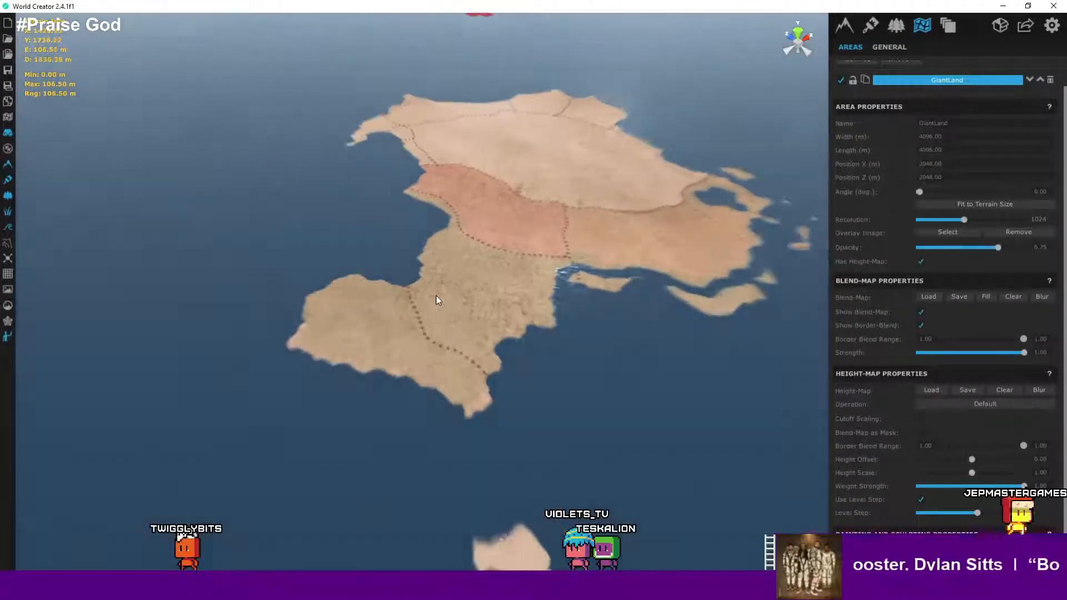
scroll(449, 300, up, 3)
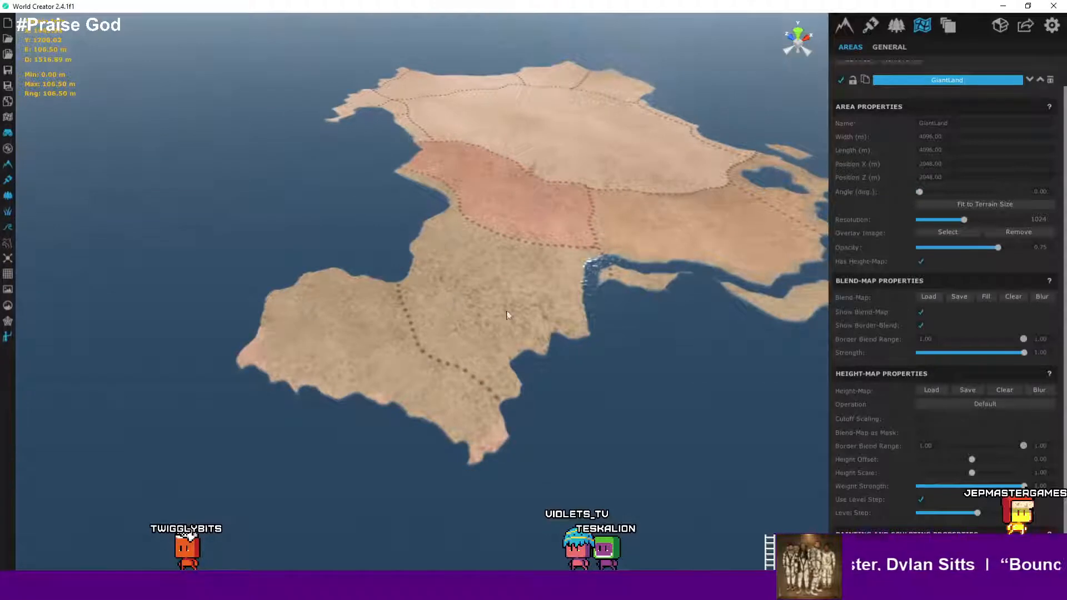
scroll(615, 263, up, 4)
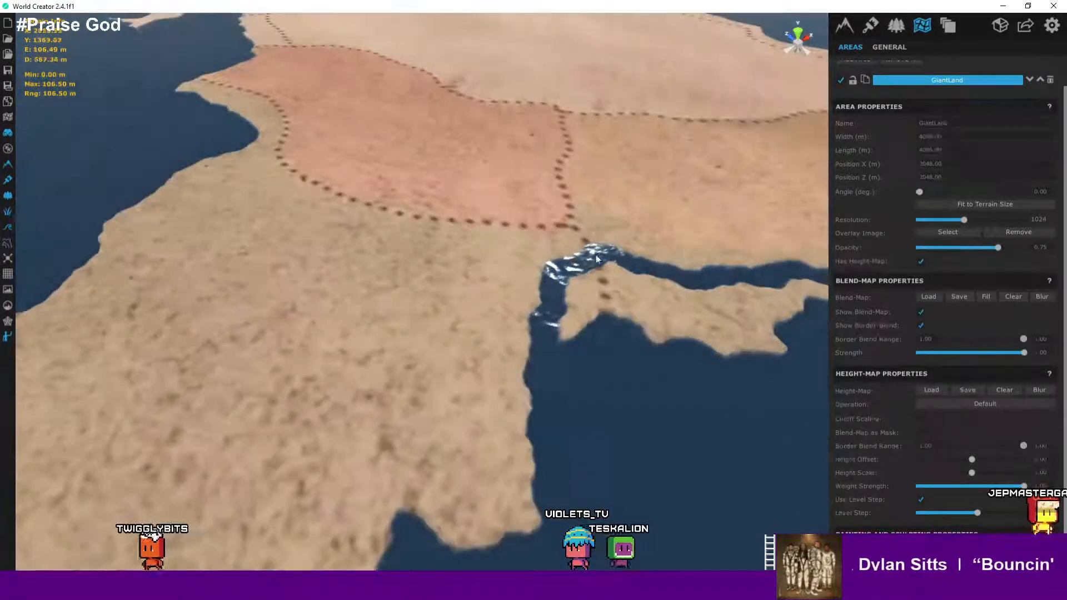
key(alt+Tab)
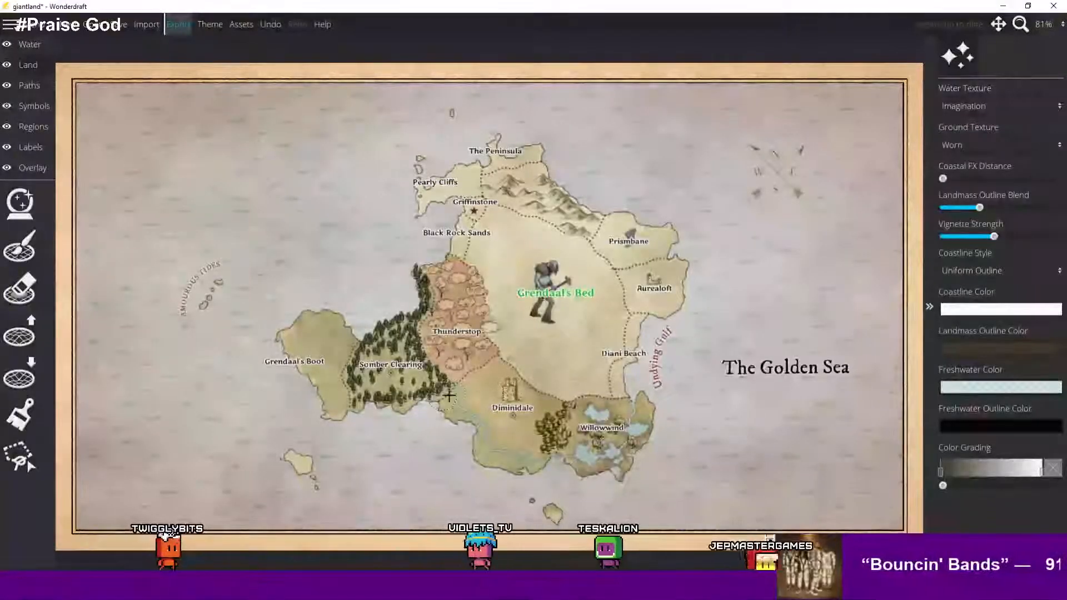
click(1003, 7)
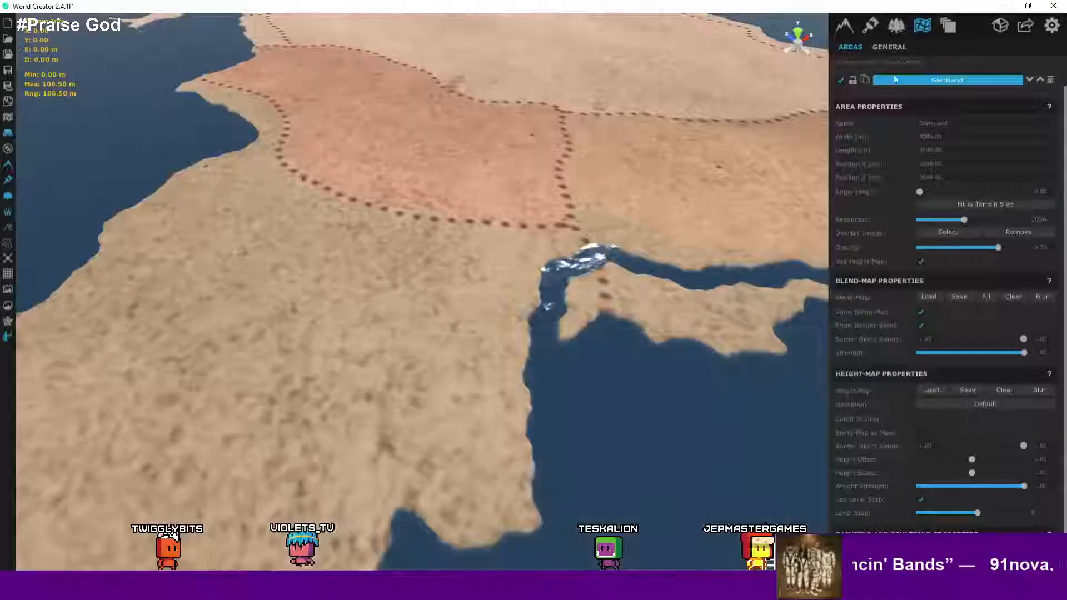
scroll(615, 214, up, 6)
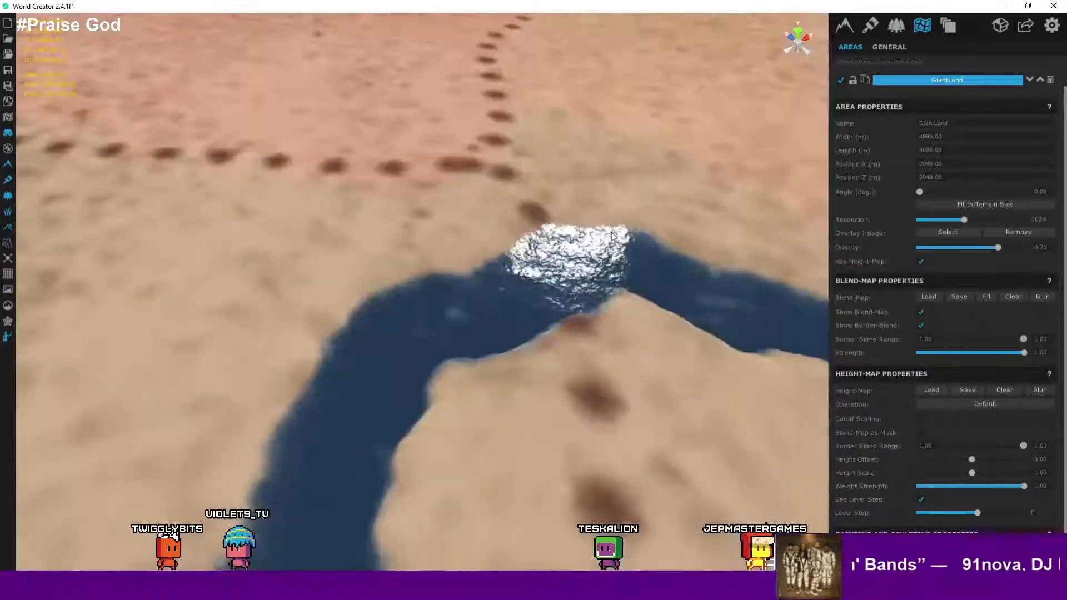
- Fly low over the terrain to inspect the landscape surface at ground level
scroll(612, 232, down, 8)
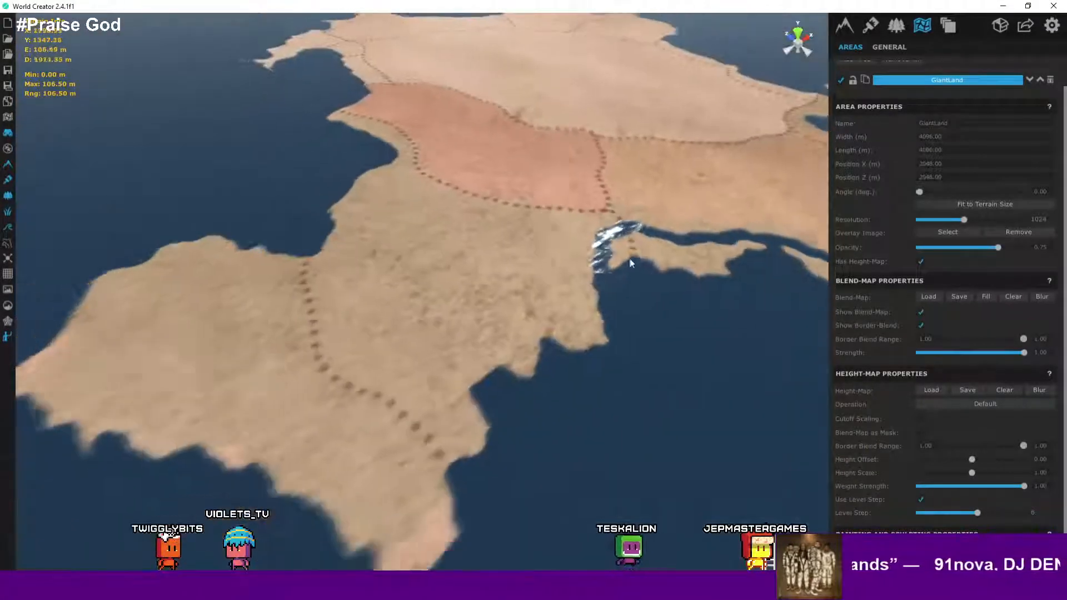
scroll(391, 351, up, 3)
middle_drag(400, 350, 432, 305)
right_drag(431, 305, 640, 279)
key(a)
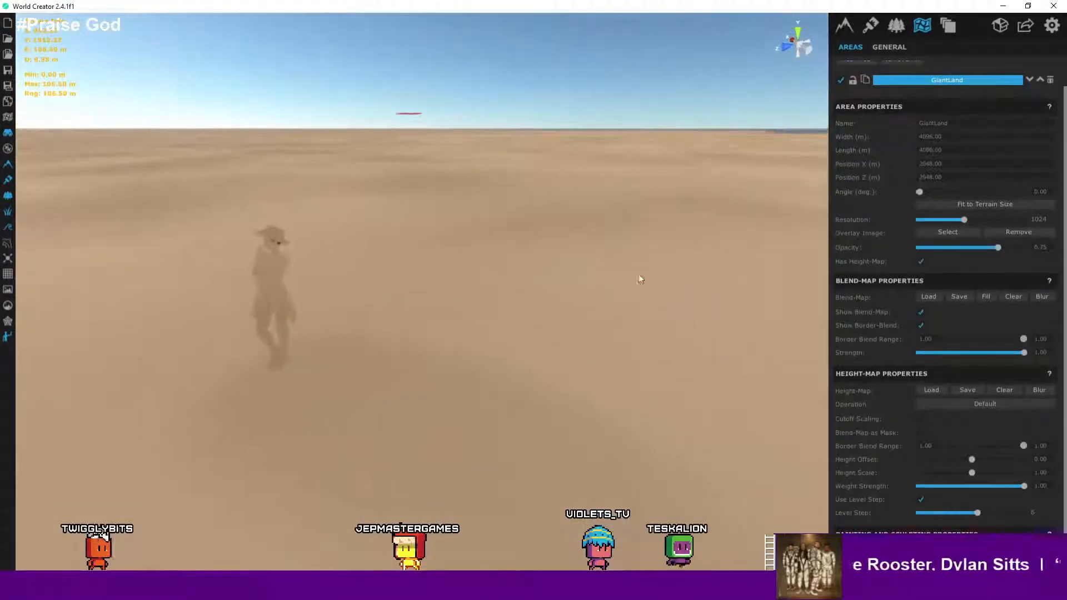
mouse_move(455, 303)
right_down()
mouse_move(483, 288)
mouse_move(574, 285)
right_up()
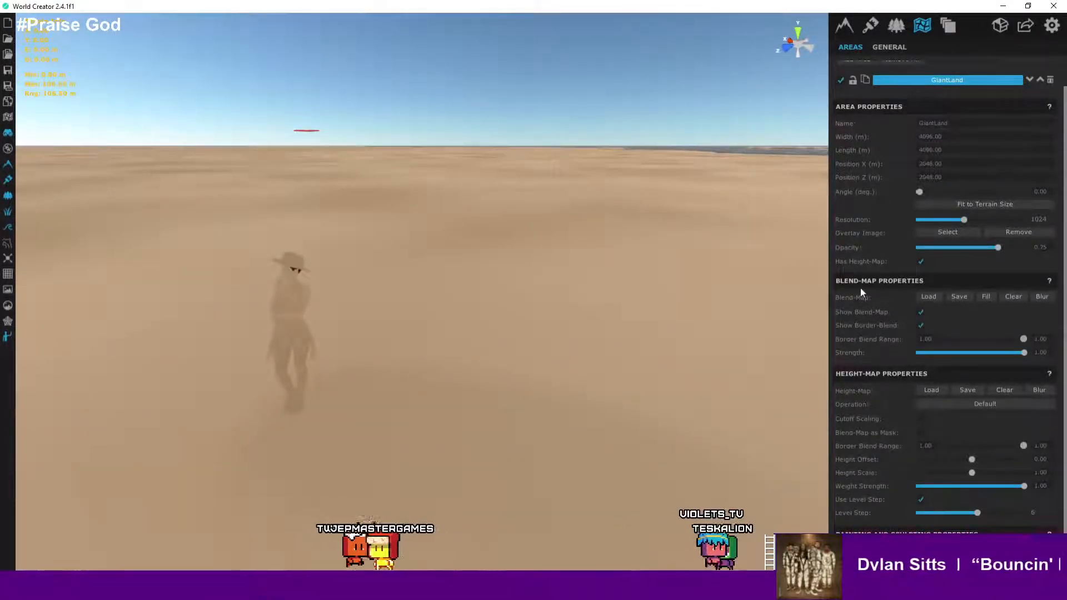
- Apply Fit to Terrain Size to the GiantLand area and set its resolution to 4096
scroll(860, 288, down, 1)
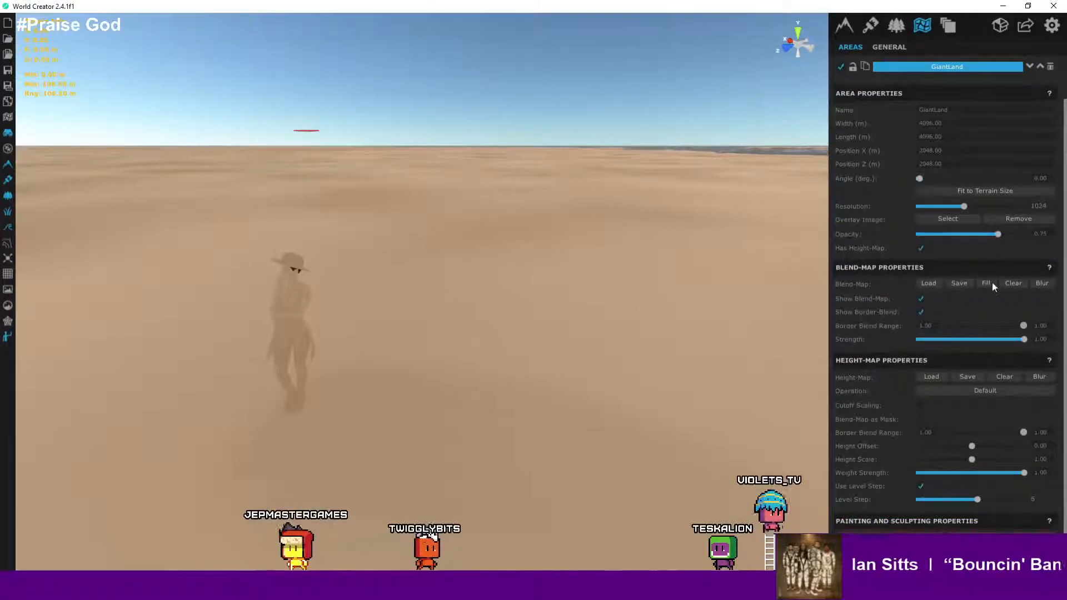
click(956, 192)
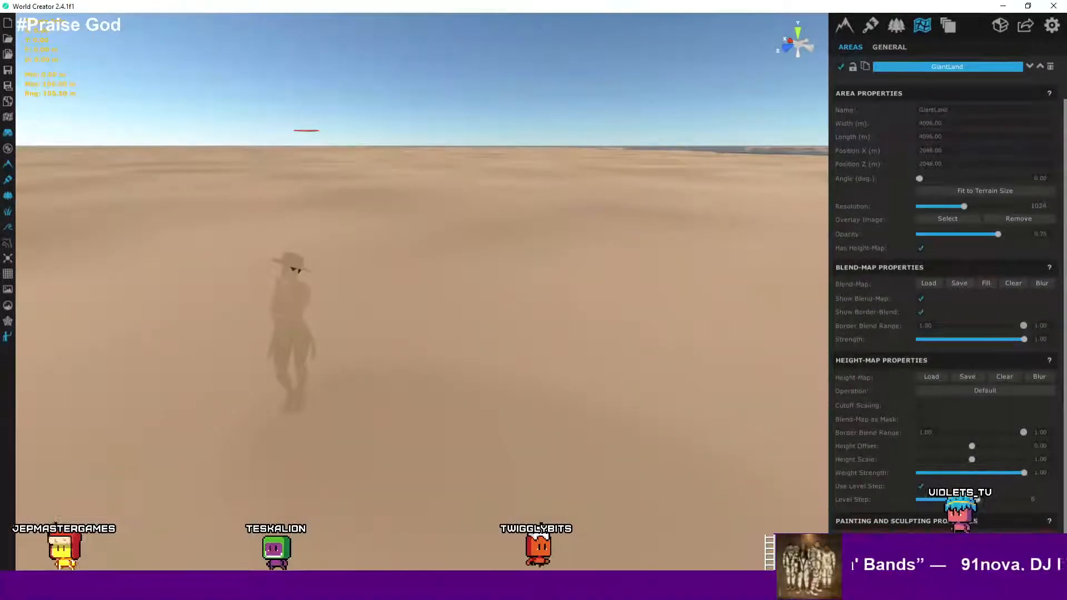
scroll(977, 328, up, 2)
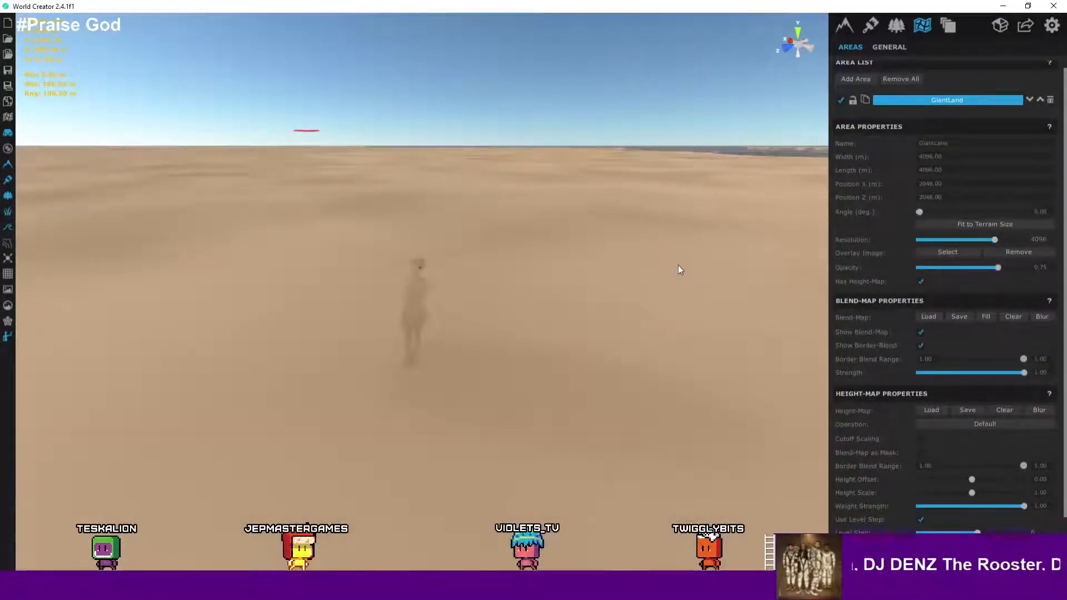
- Fly across the terrain at close range to inspect the surface detail
right_drag(676, 277, 687, 250)
scroll(689, 248, down, 3)
middle_drag(695, 242, 493, 324)
scroll(575, 296, down, 5)
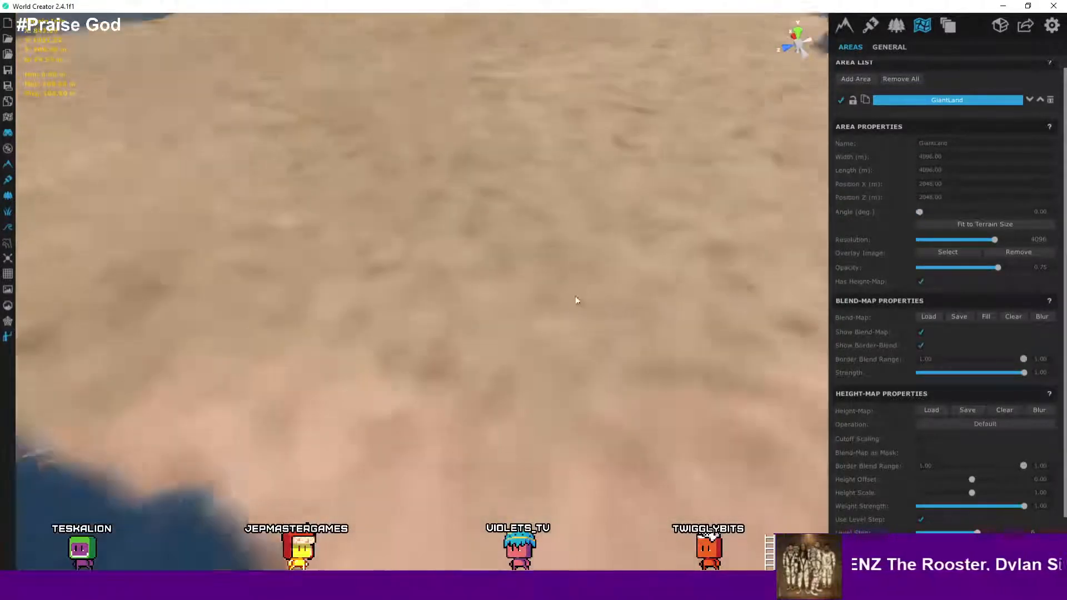
scroll(590, 297, down, 3)
scroll(591, 297, up, 8)
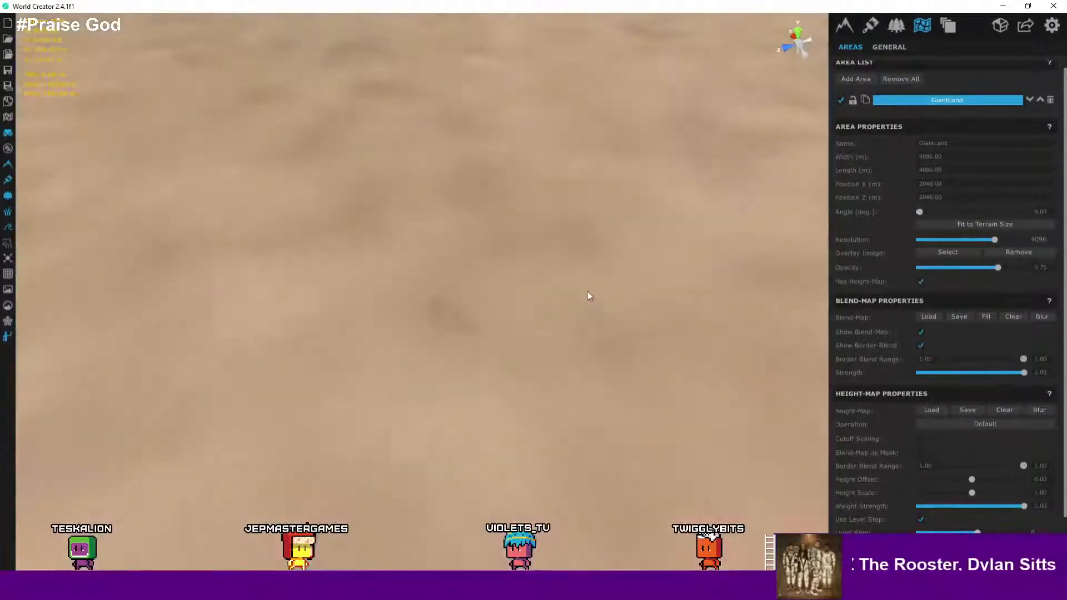
right_drag(539, 284, 564, 145)
scroll(603, 315, up, 3)
key(w)
key(d)
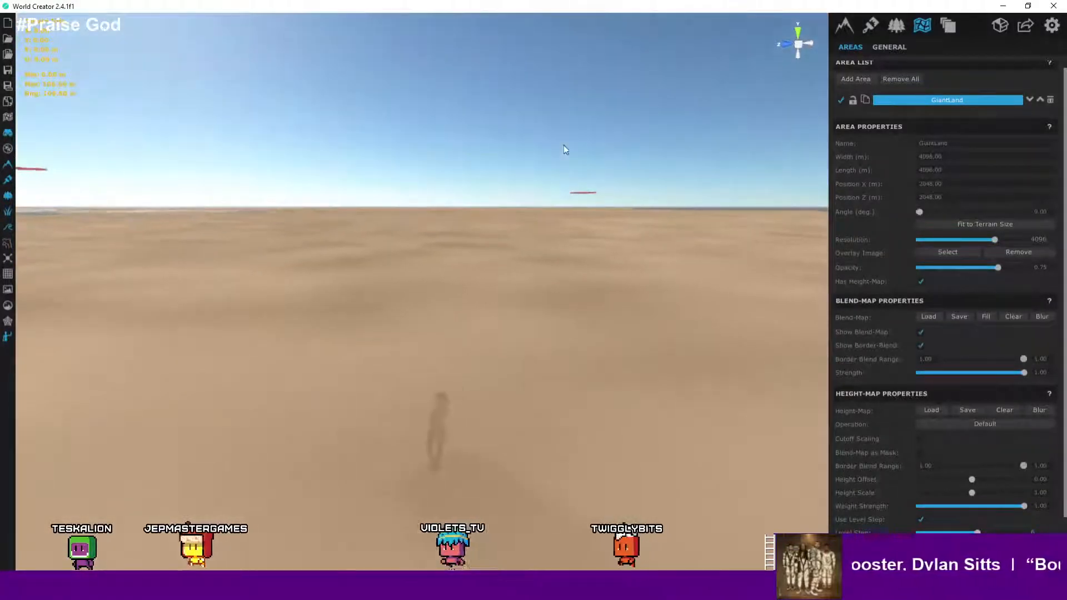
middle_drag(563, 145, 549, 148)
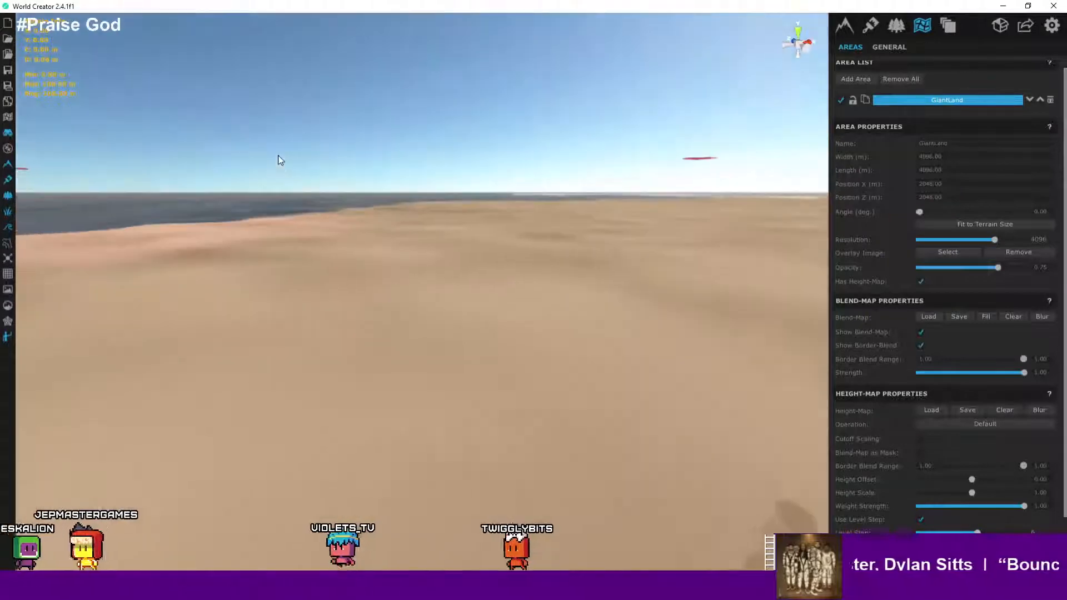
- Examine the raised coastline and its edge from above and at low altitude
scroll(595, 317, up, 5)
scroll(592, 311, down, 5)
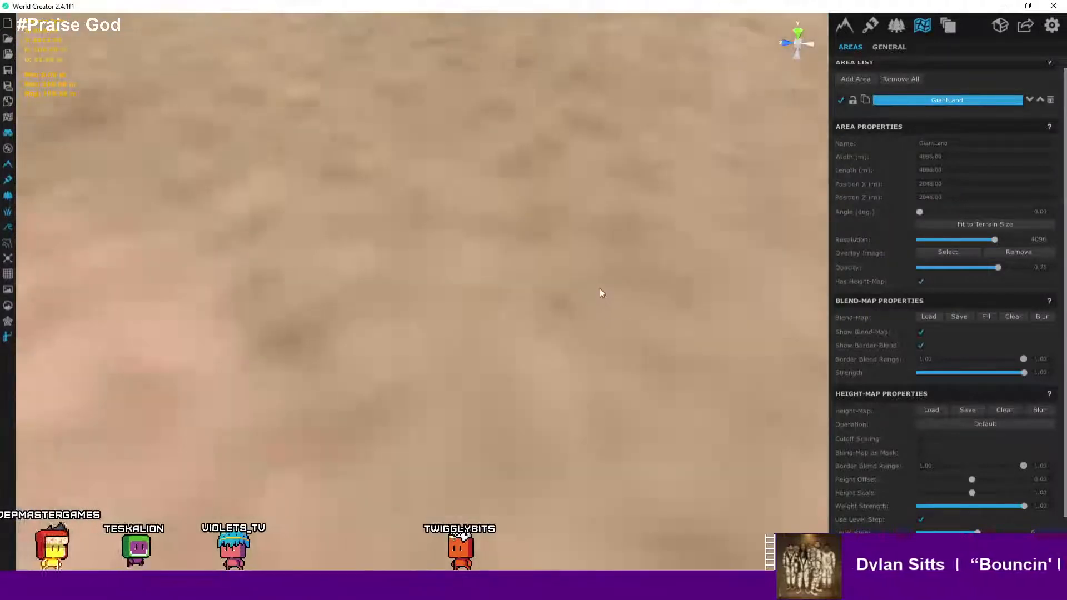
scroll(568, 211, down, 3)
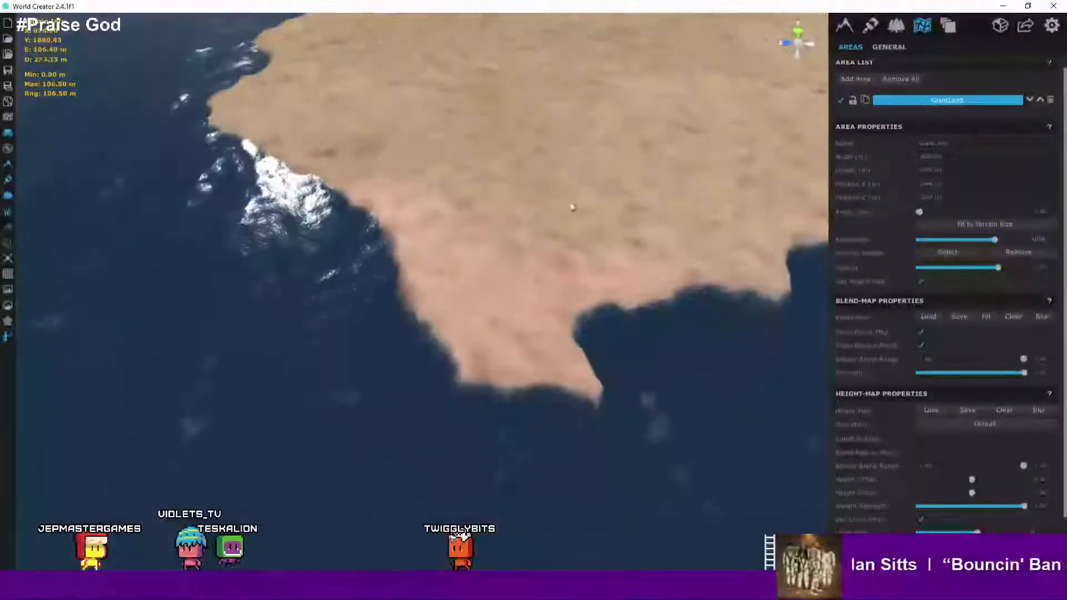
scroll(608, 251, up, 4)
right_drag(621, 262, 265, 261)
key(w)
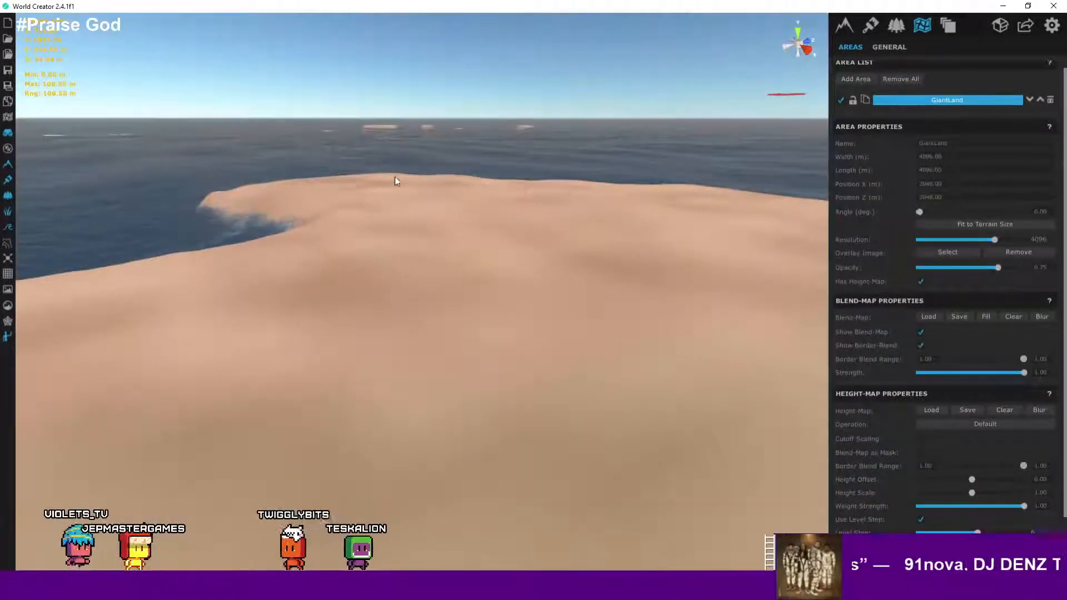
right_drag(605, 250, 439, 340)
drag(438, 330, 445, 423)
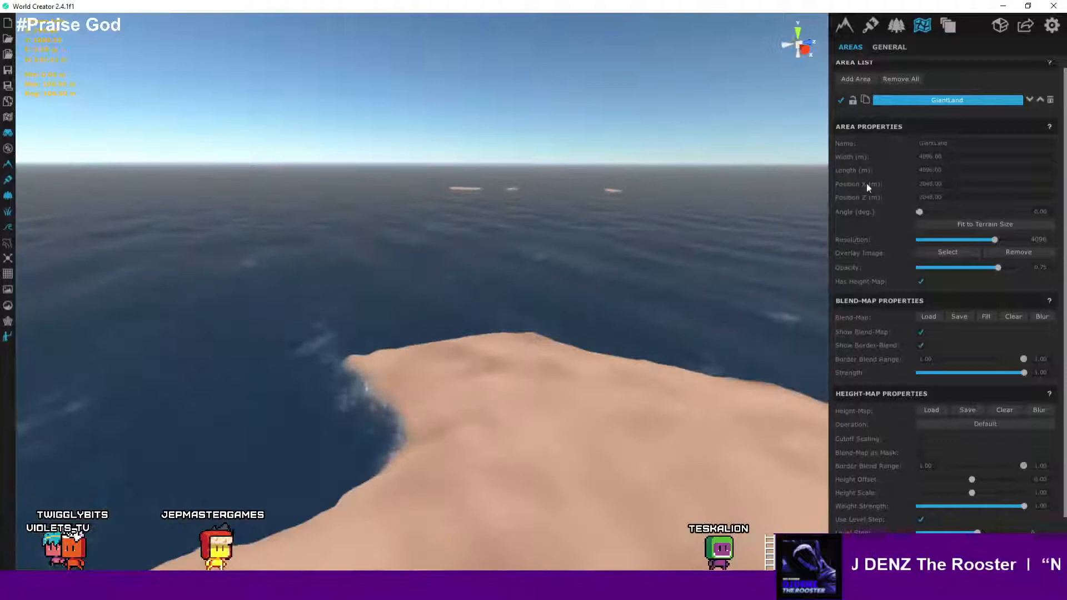
- Set the camera move speed multiplier to about 5.63 in the camera settings, then reselect the GiantLand area
click(1054, 28)
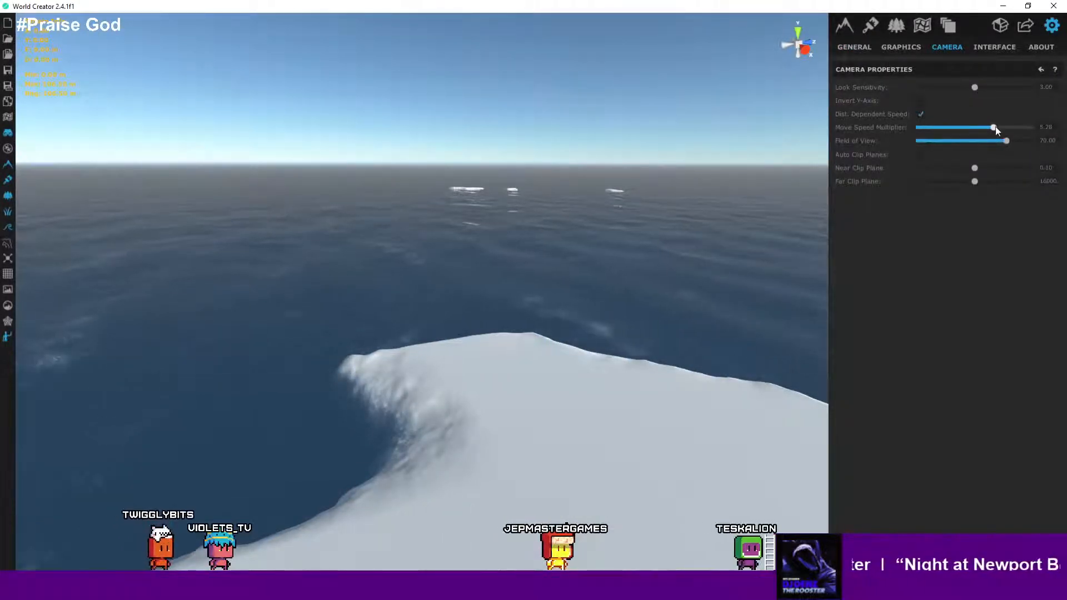
right_drag(668, 224, 896, 260)
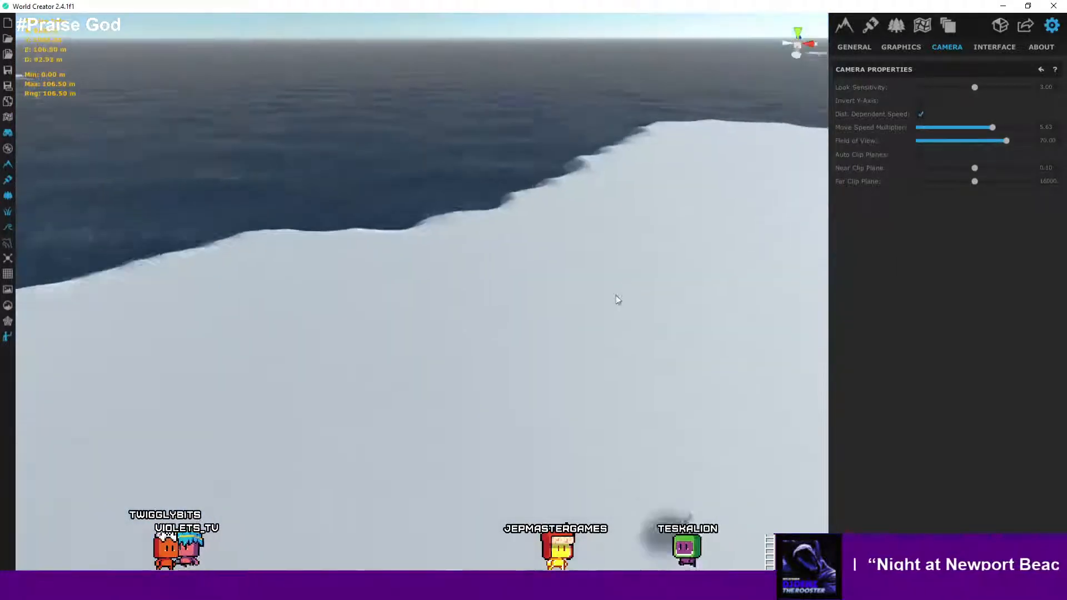
scroll(614, 296, up, 3)
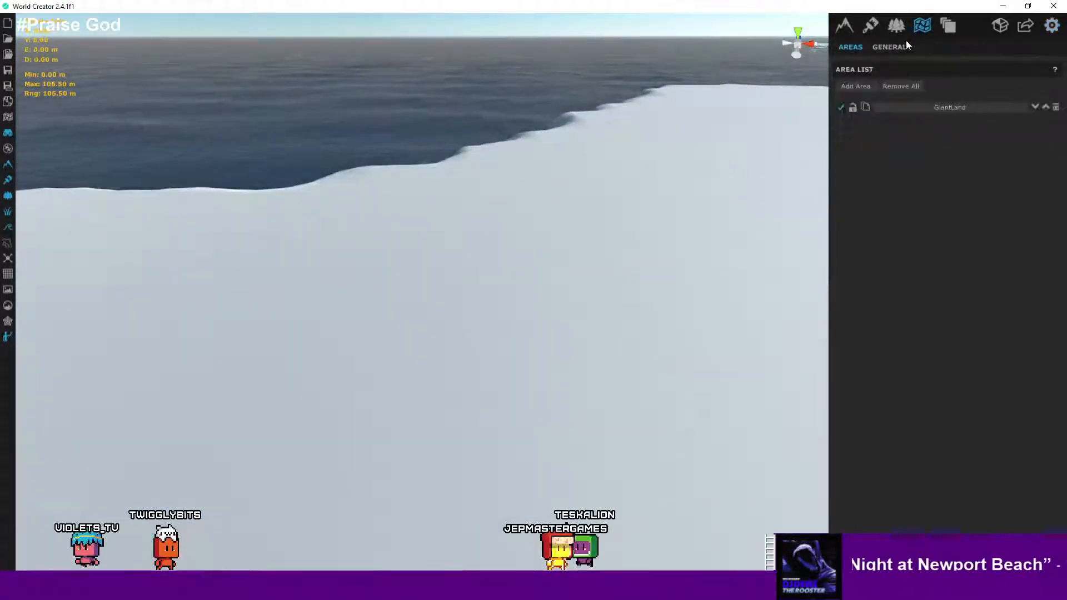
click(928, 108)
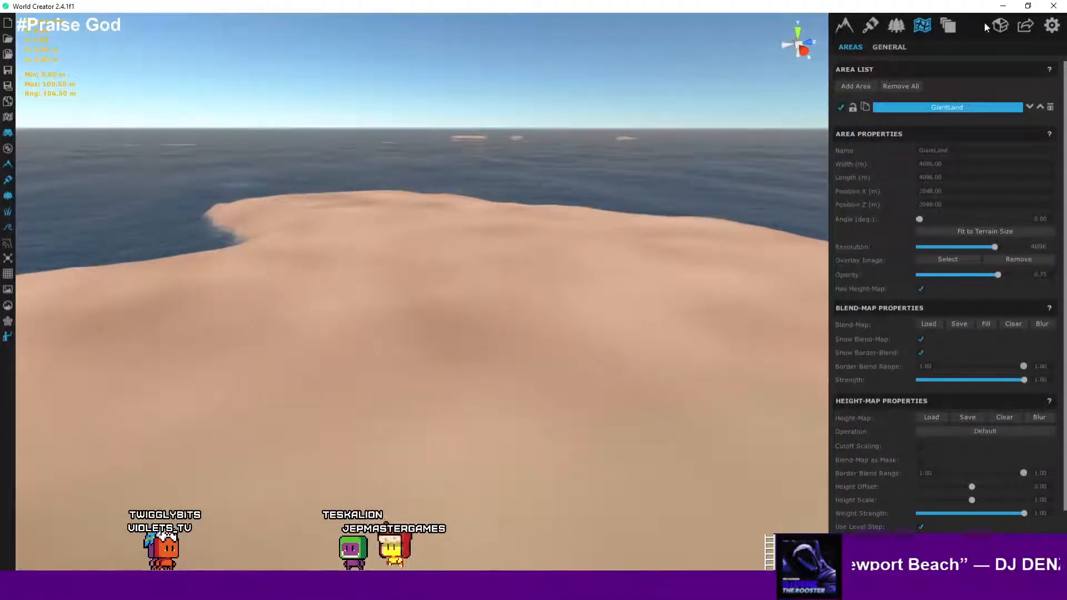
- Turn off distance-dependent camera speed in the camera settings and return to the GiantLand area's properties
click(1051, 27)
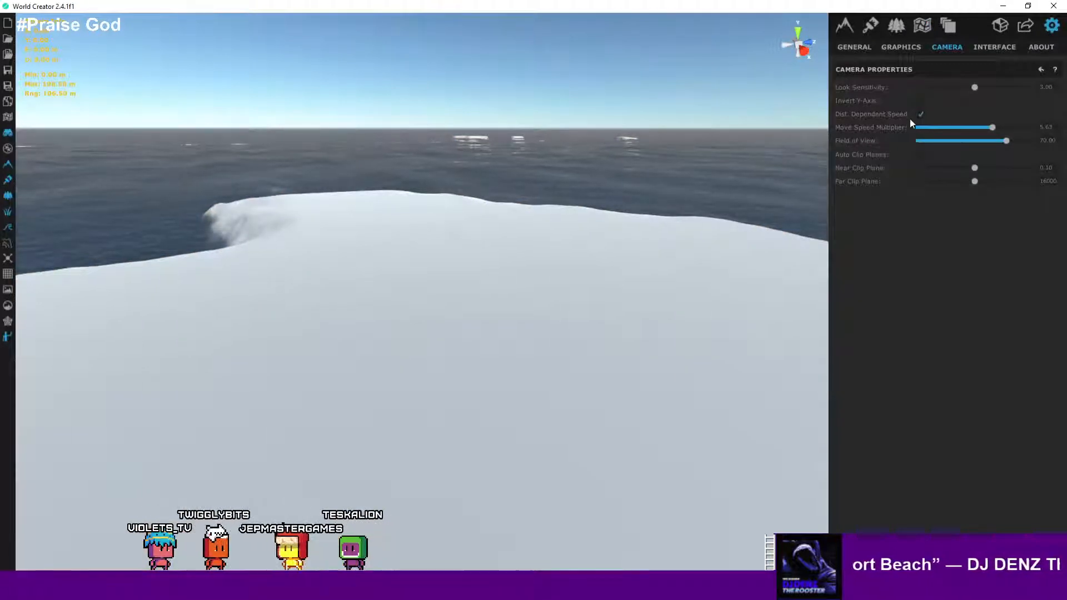
right_drag(698, 167, 1029, 220)
key(s)
right_drag(644, 307, 354, 384)
right_drag(587, 378, 471, 367)
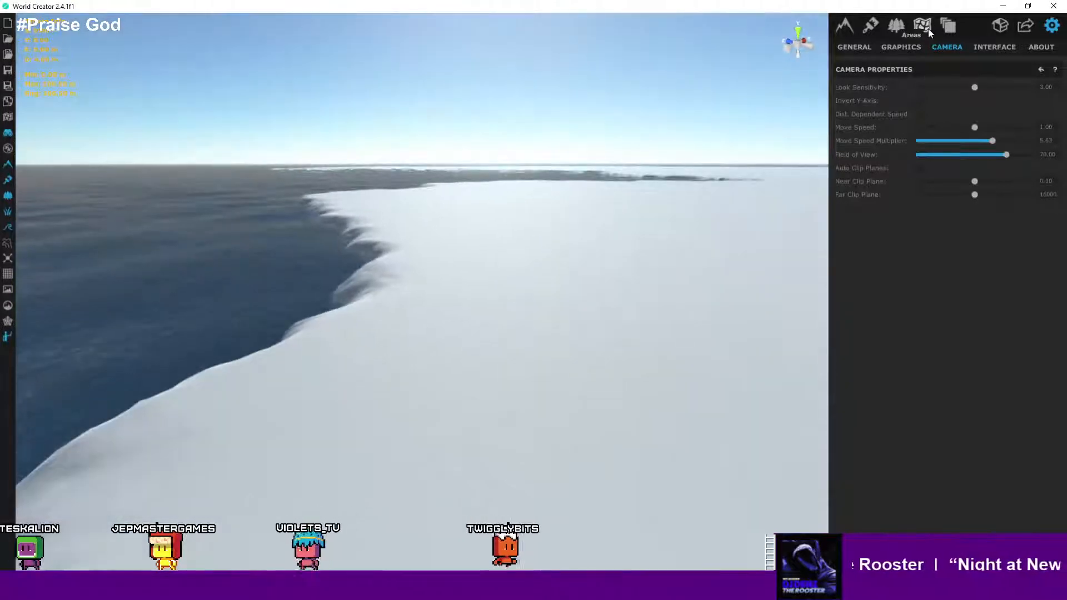
right_drag(531, 230, 778, 237)
key(d)
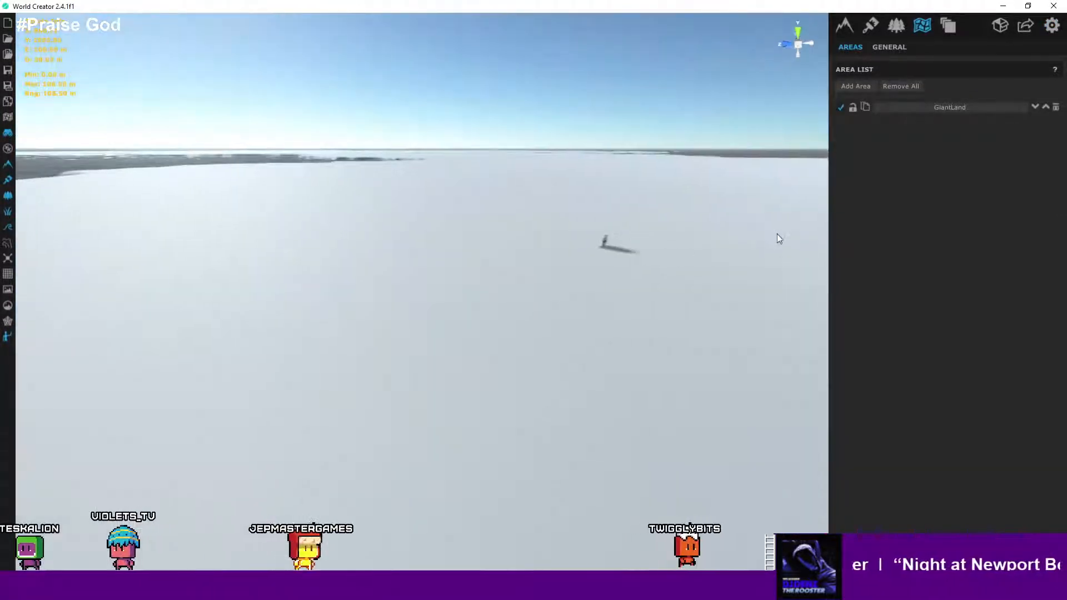
click(928, 107)
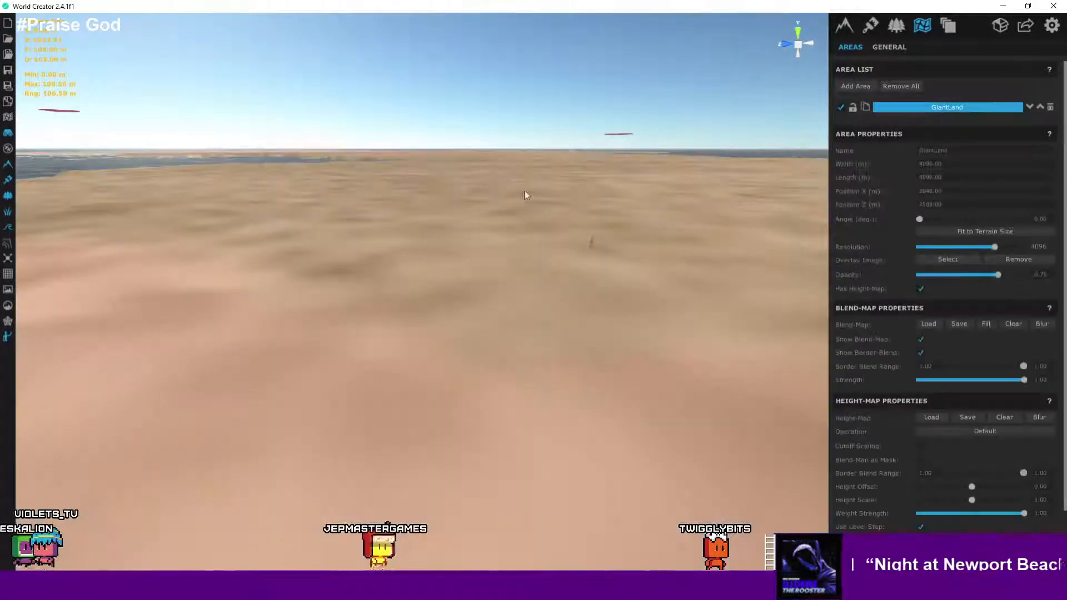
- Fly along the landmass at low altitude to inspect the coastline's slopes
right_drag(525, 196, 345, 237)
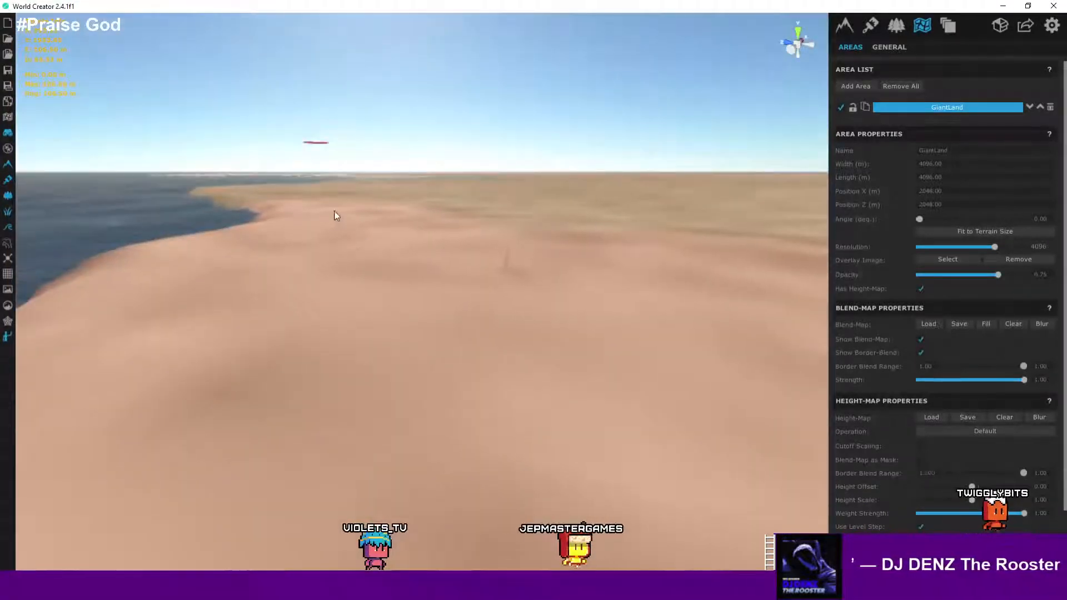
right_drag(414, 254, 589, 285)
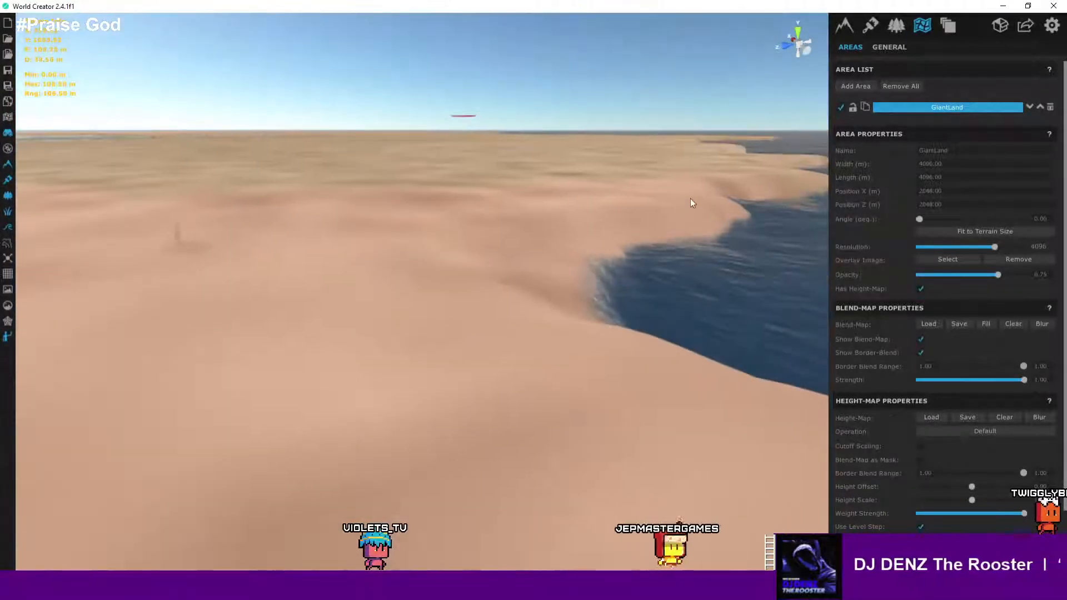
right_drag(221, 206, 469, 329)
scroll(470, 328, down, 10)
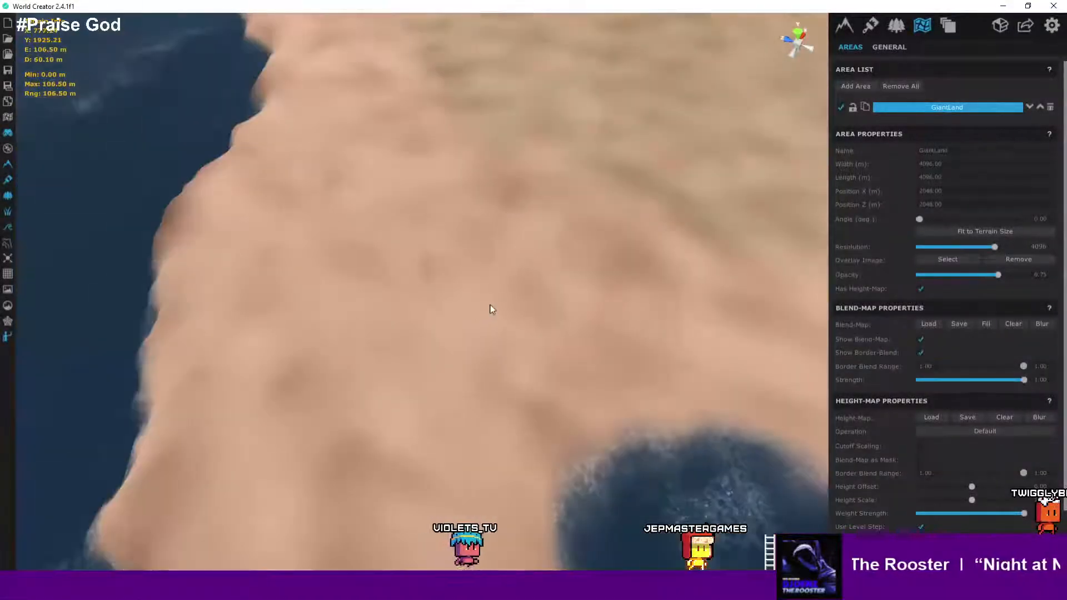
scroll(608, 303, up, 10)
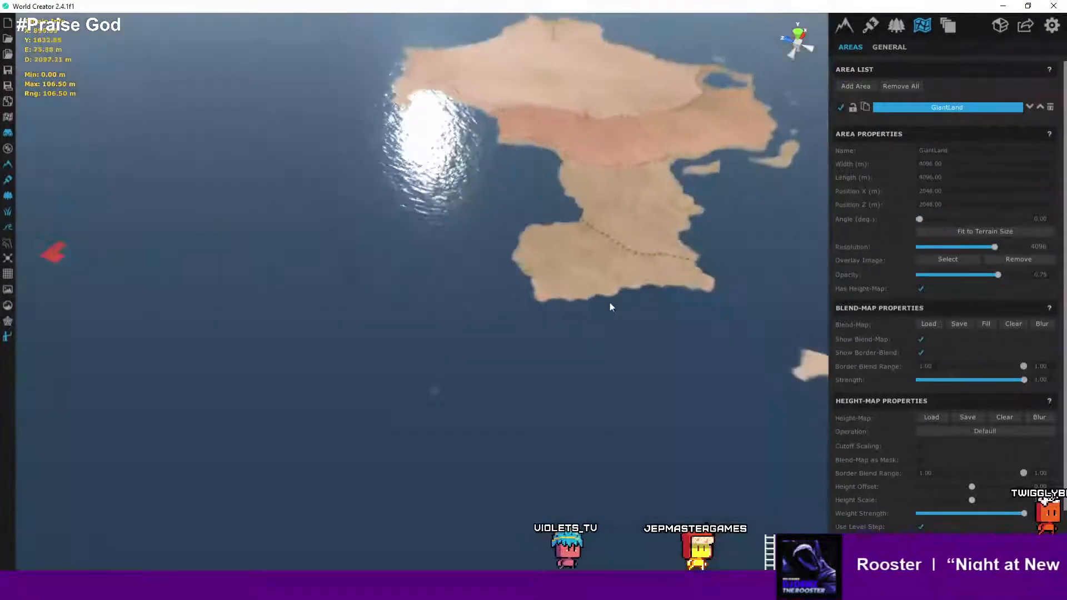
scroll(554, 305, up, 5)
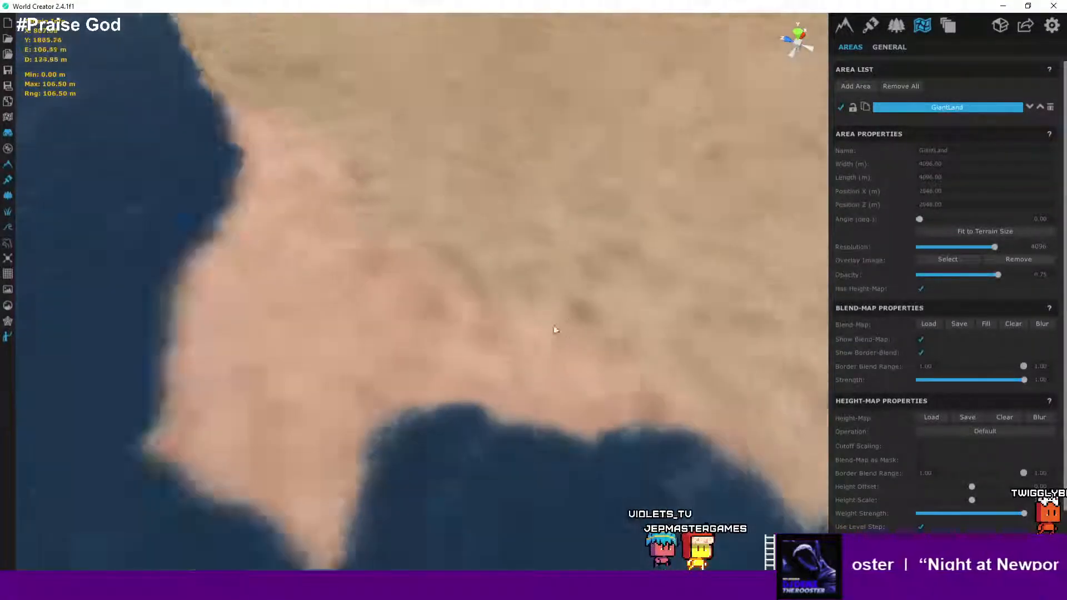
right_drag(375, 266, 366, 240)
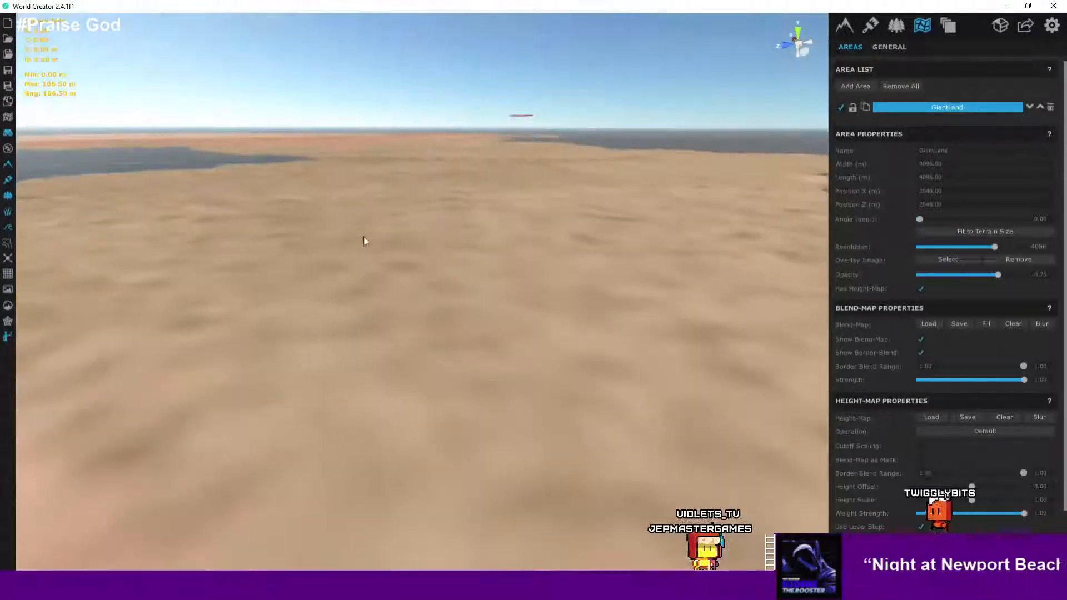
right_drag(404, 284, 755, 356)
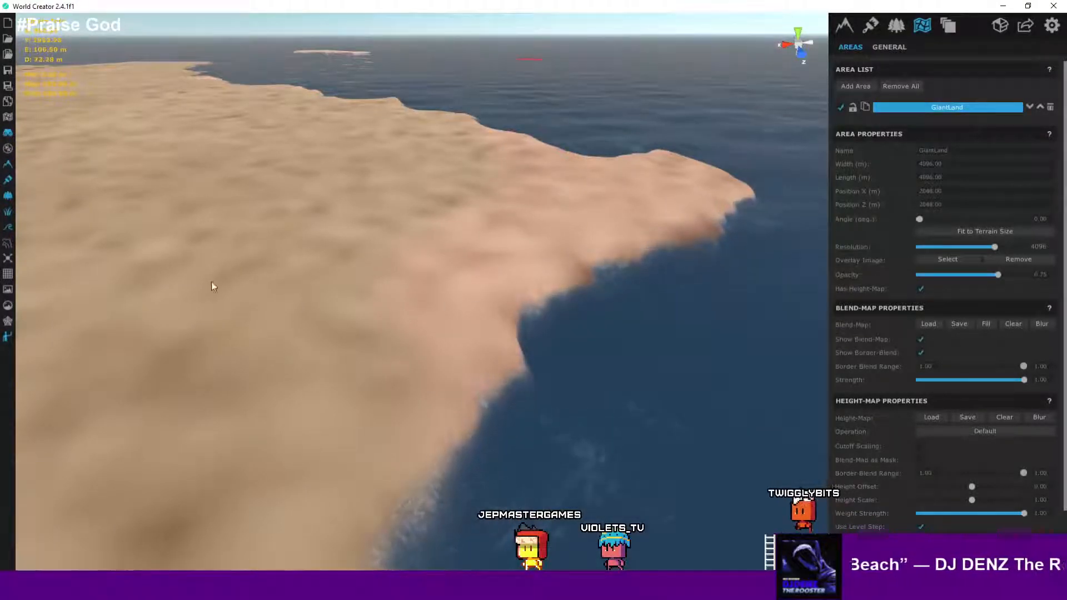
- Zoom in and out over the whole landmass to review its shape and path markings
right_drag(38, 138, 96, 187)
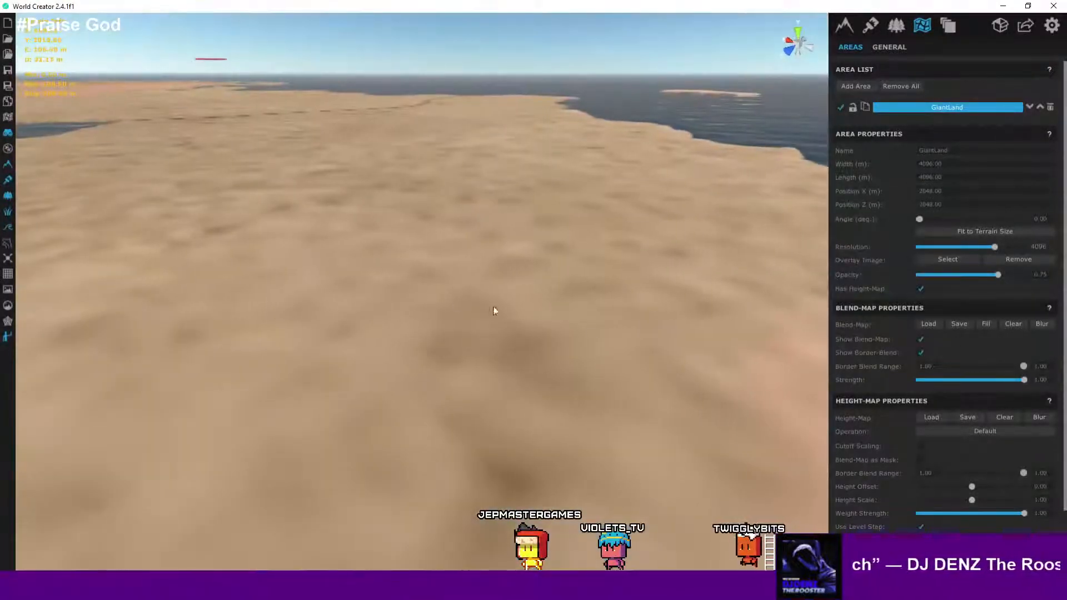
right_drag(622, 346, 683, 345)
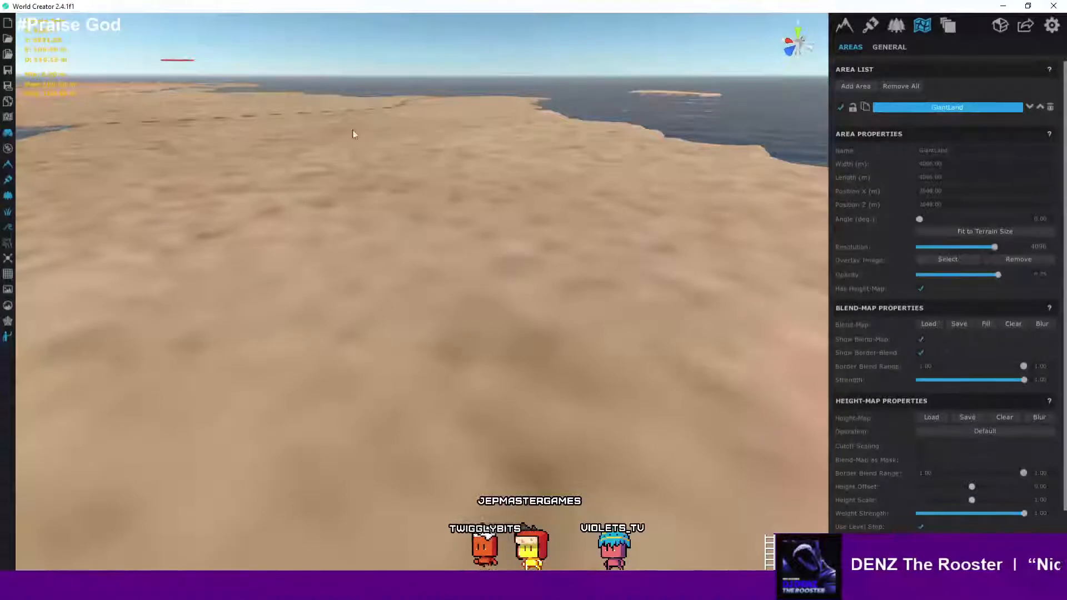
right_drag(352, 184, 338, 324)
scroll(548, 286, down, 6)
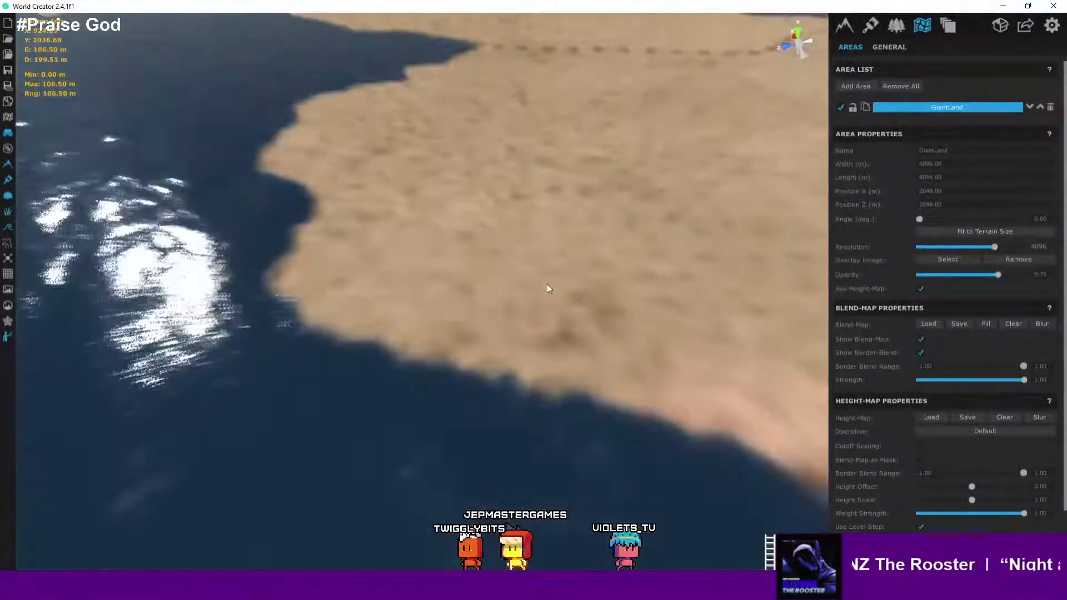
scroll(561, 288, down, 8)
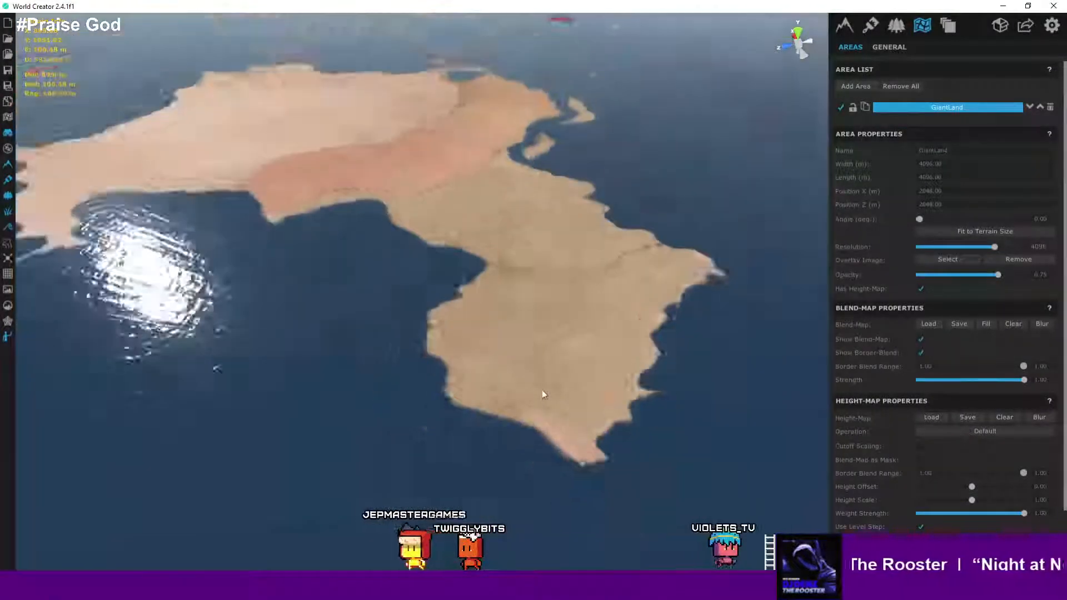
scroll(542, 394, down, 5)
scroll(542, 394, up, 2)
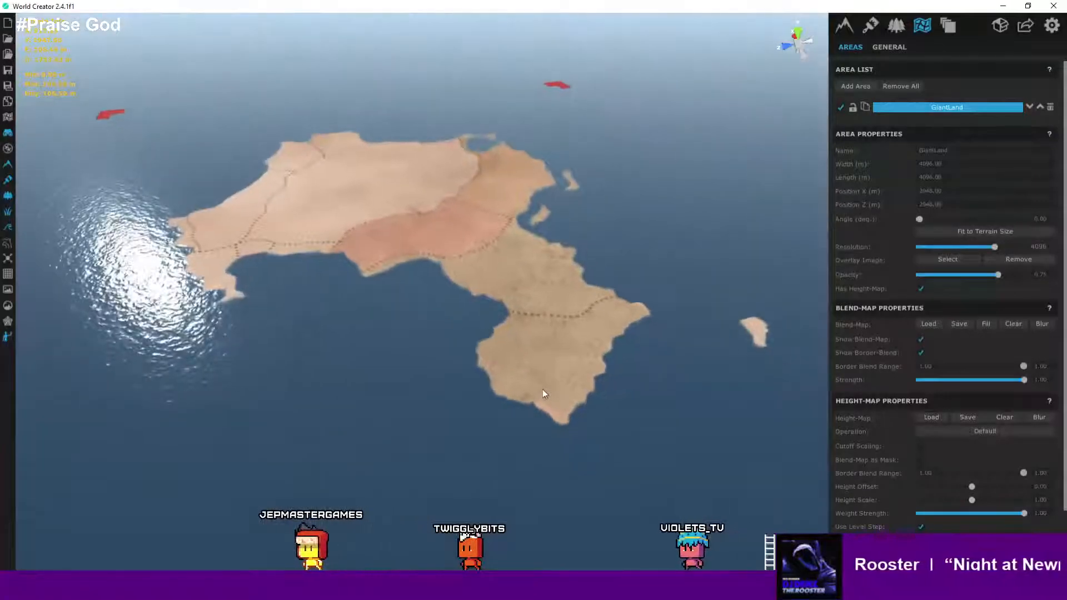
scroll(542, 394, down, 1)
scroll(542, 393, up, 10)
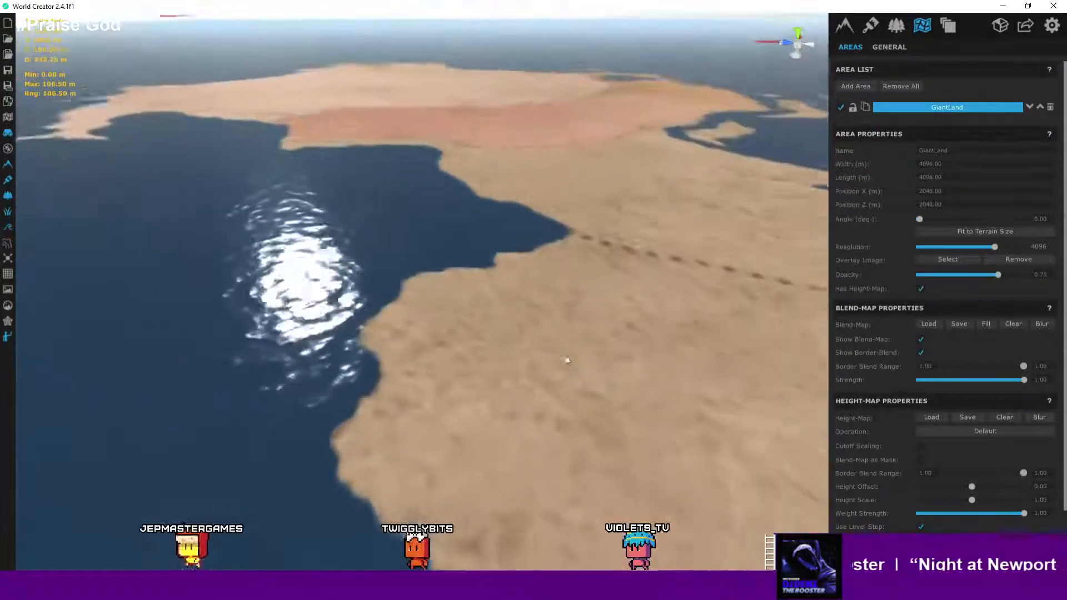
- Fly around the landmass's coastline at low altitude, then zoom out to view the whole island from above
right_drag(565, 359, 895, 484)
scroll(573, 355, up, 2)
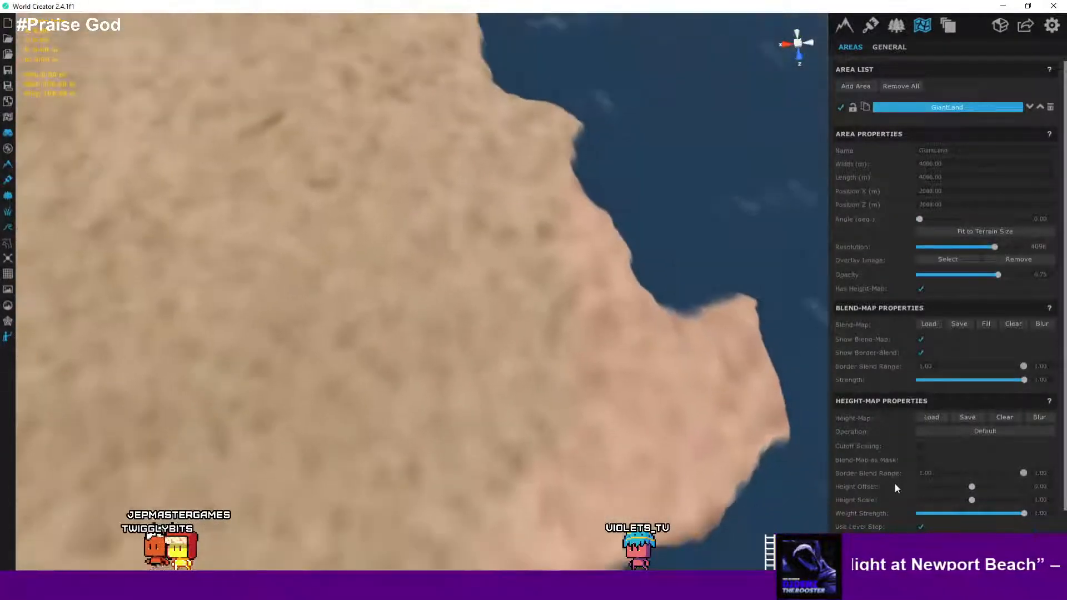
right_drag(654, 440, 441, 247)
right_drag(570, 299, 961, 397)
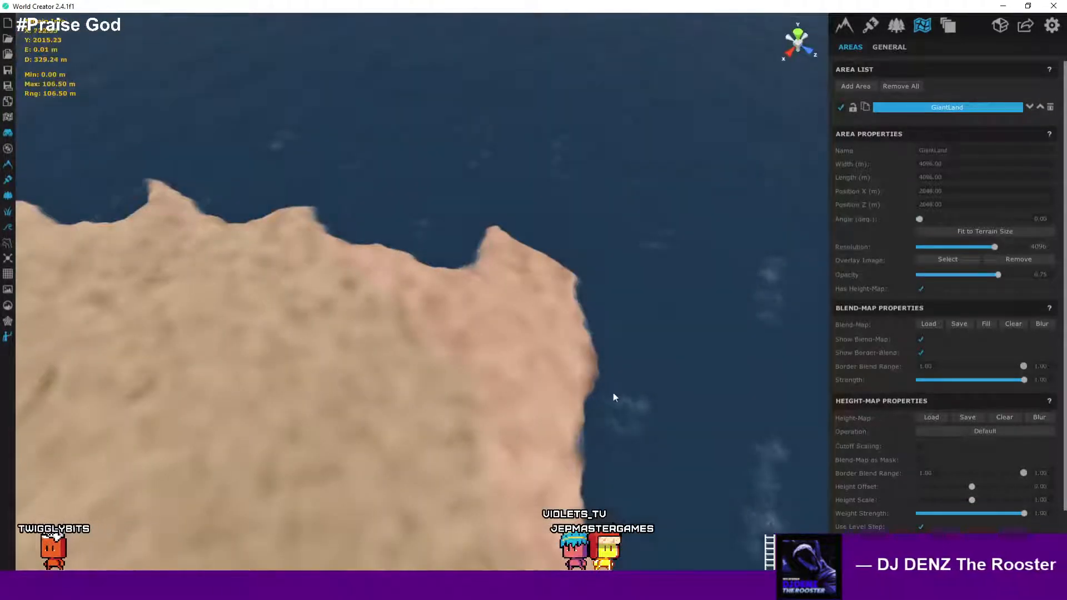
right_drag(613, 393, 558, 401)
scroll(558, 400, up, 6)
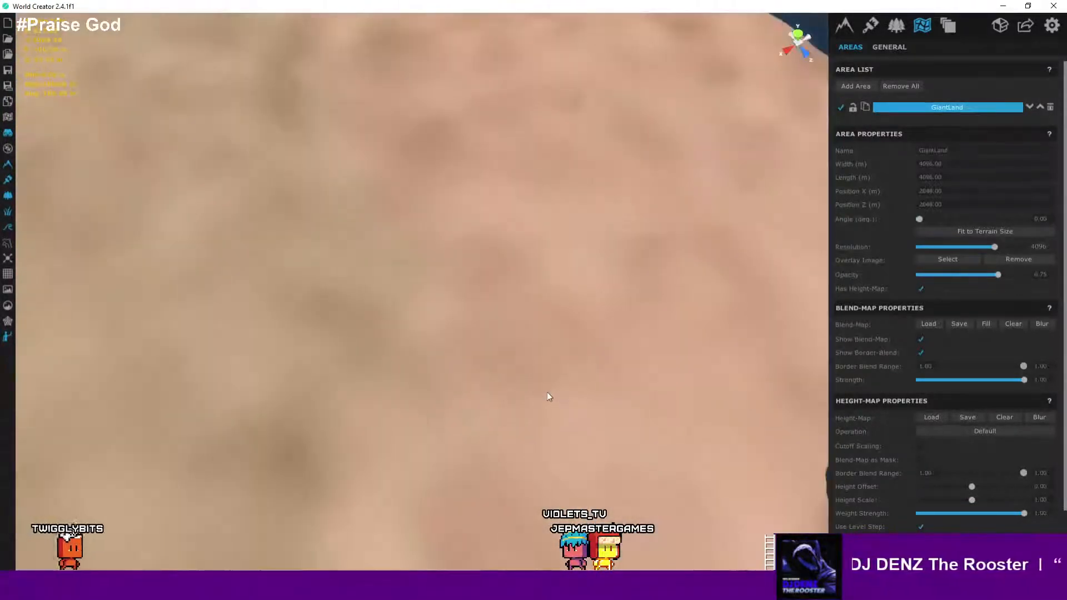
scroll(543, 414, down, 5)
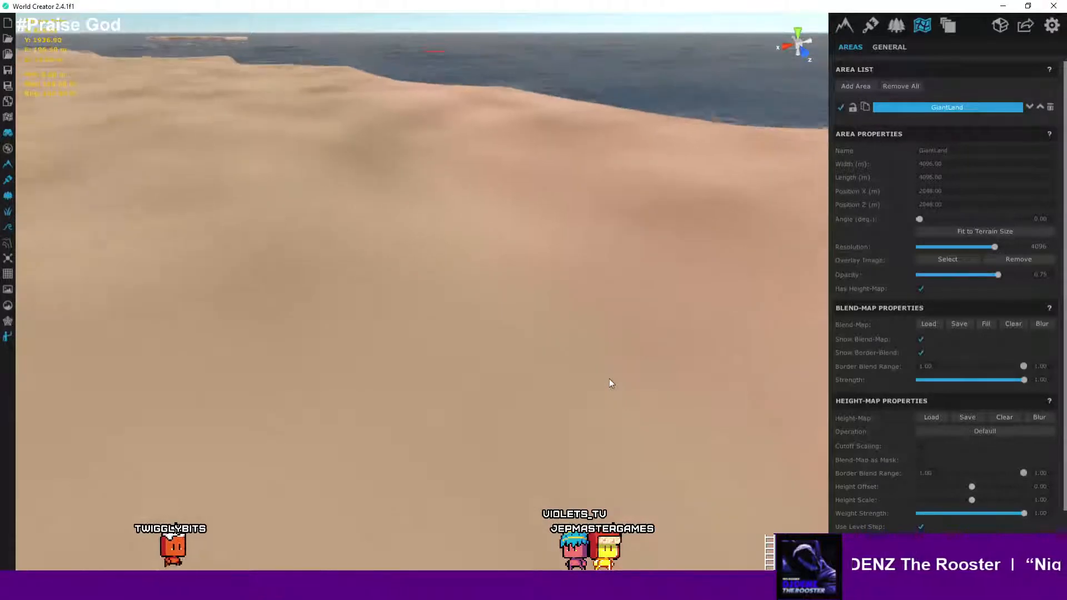
right_drag(609, 378, 702, 322)
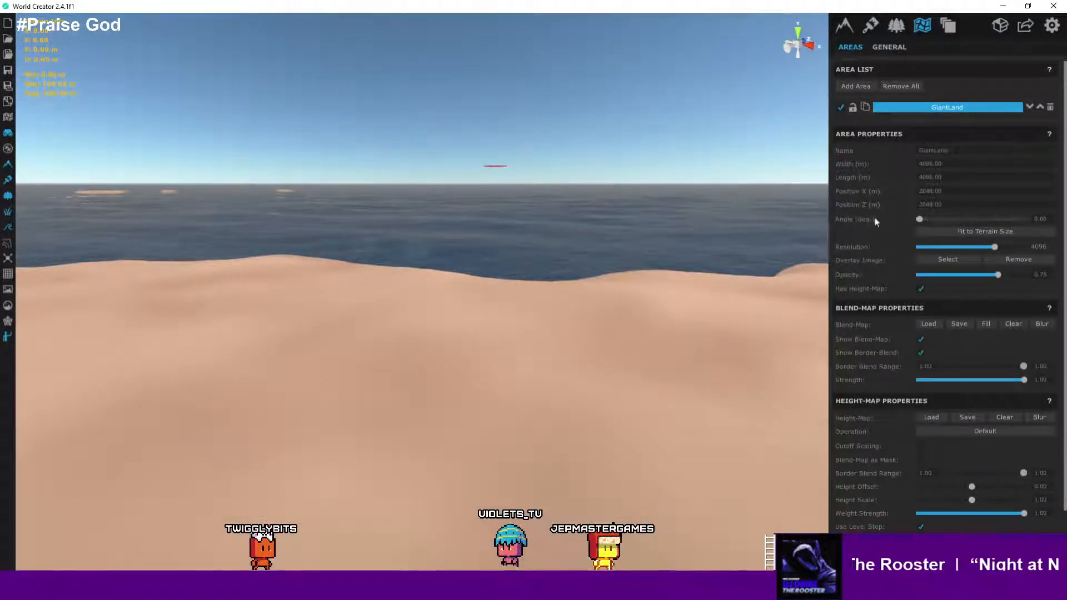
right_drag(612, 310, 16, 367)
right_drag(514, 424, 274, 320)
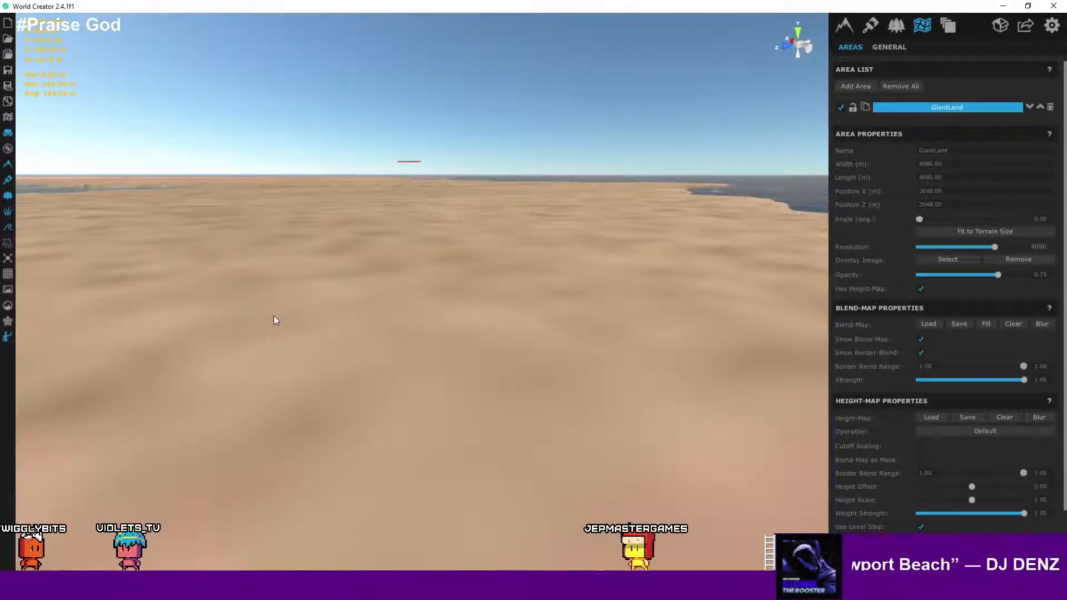
scroll(388, 349, down, 10)
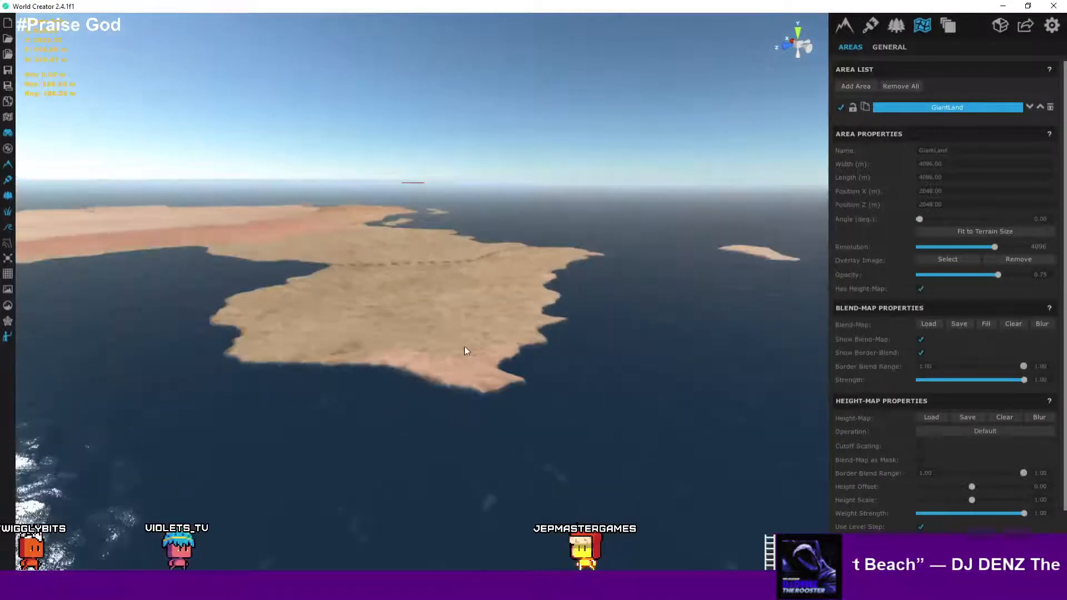
scroll(480, 345, down, 3)
right_drag(481, 345, 413, 420)
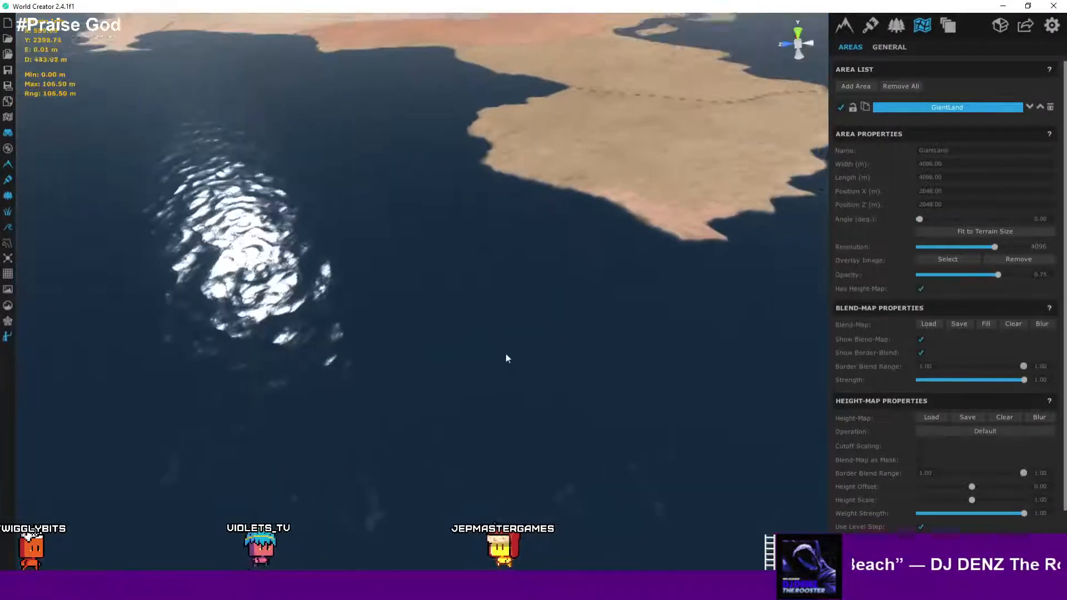
scroll(505, 354, down, 10)
scroll(509, 353, down, 3)
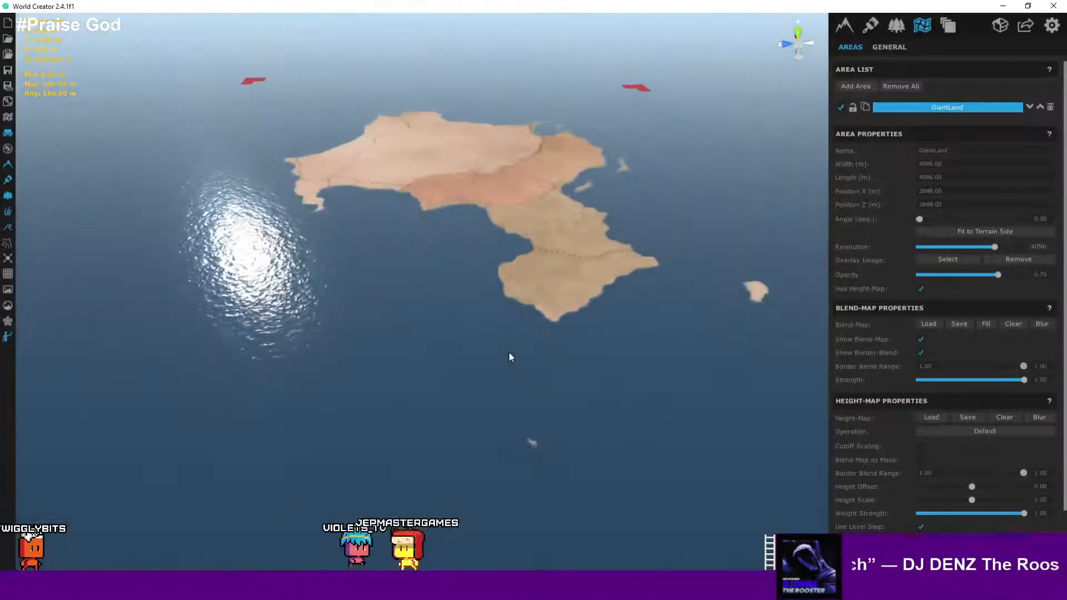
scroll(512, 351, up, 4)
scroll(553, 316, up, 8)
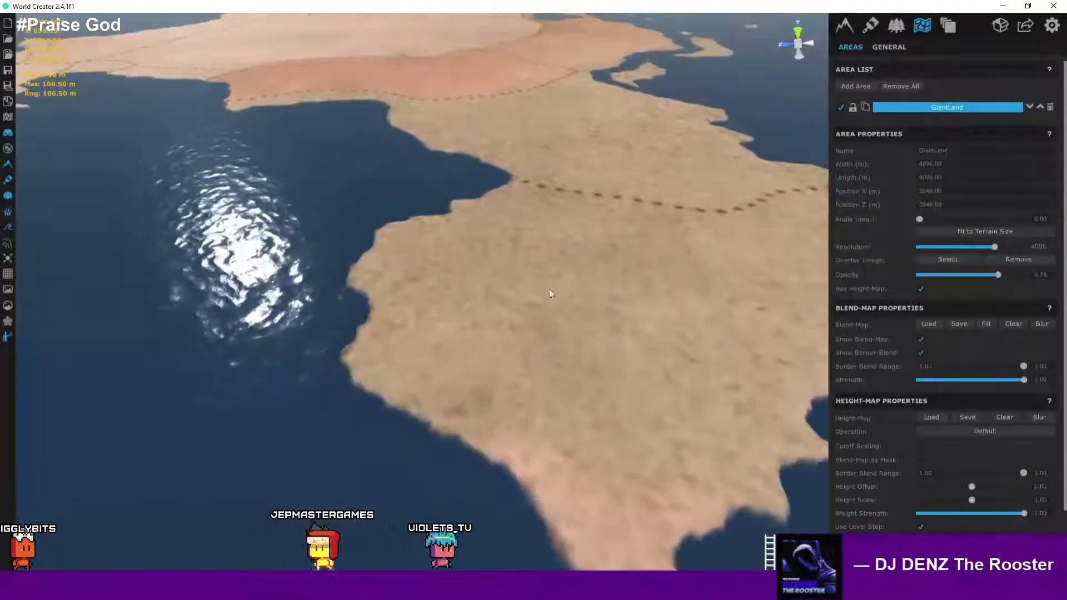
scroll(521, 379, down, 10)
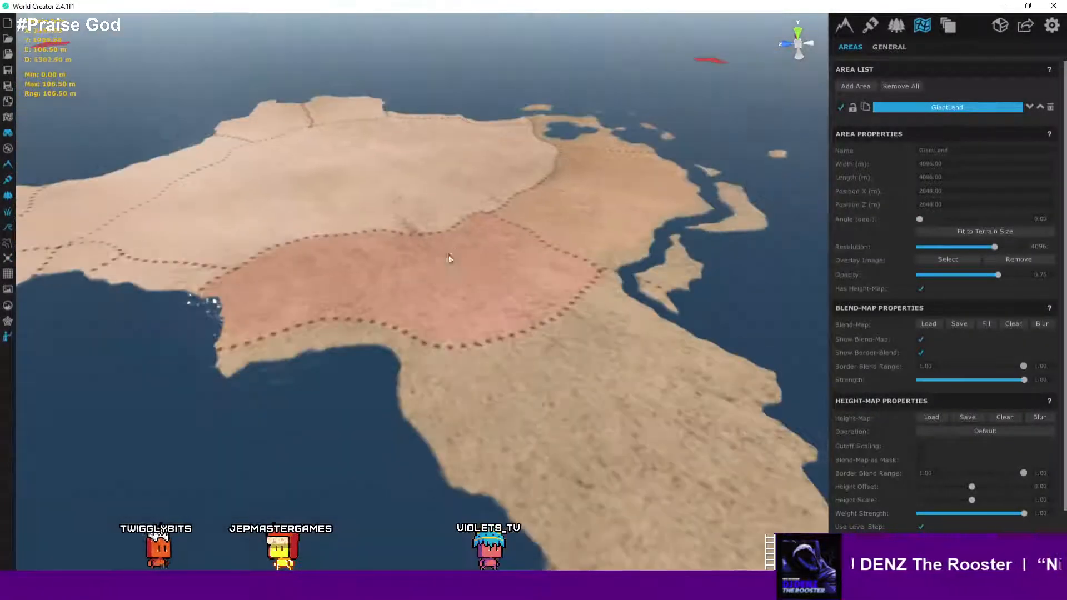
- Orbit and zoom over the northern region to examine the dotted path markings near the coast
drag(449, 259, 629, 386)
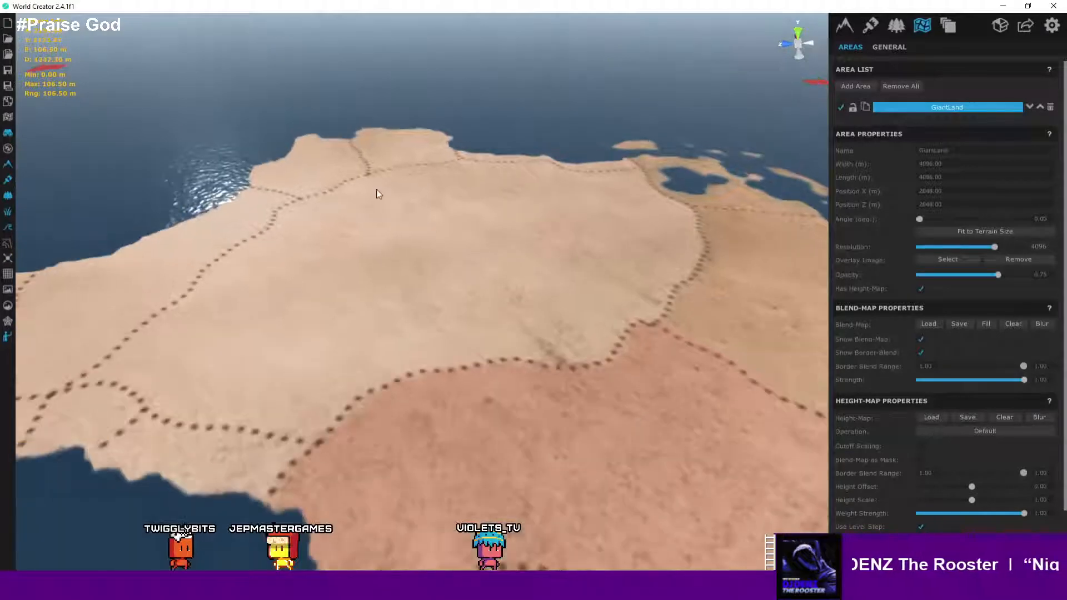
right_drag(376, 190, 165, 163)
mouse_move(457, 238)
mouse_down()
mouse_move(417, 250)
mouse_move(560, 332)
mouse_up()
right_drag(559, 331, 542, 362)
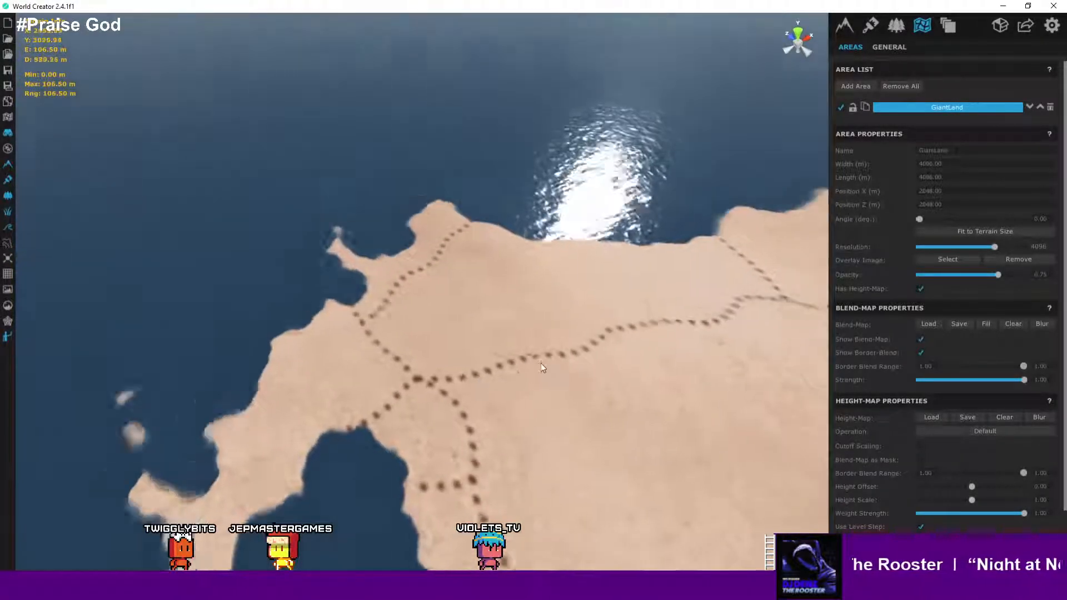
mouse_move(542, 362)
mouse_down()
mouse_move(417, 290)
mouse_move(339, 189)
mouse_up()
right_drag(553, 341, 471, 343)
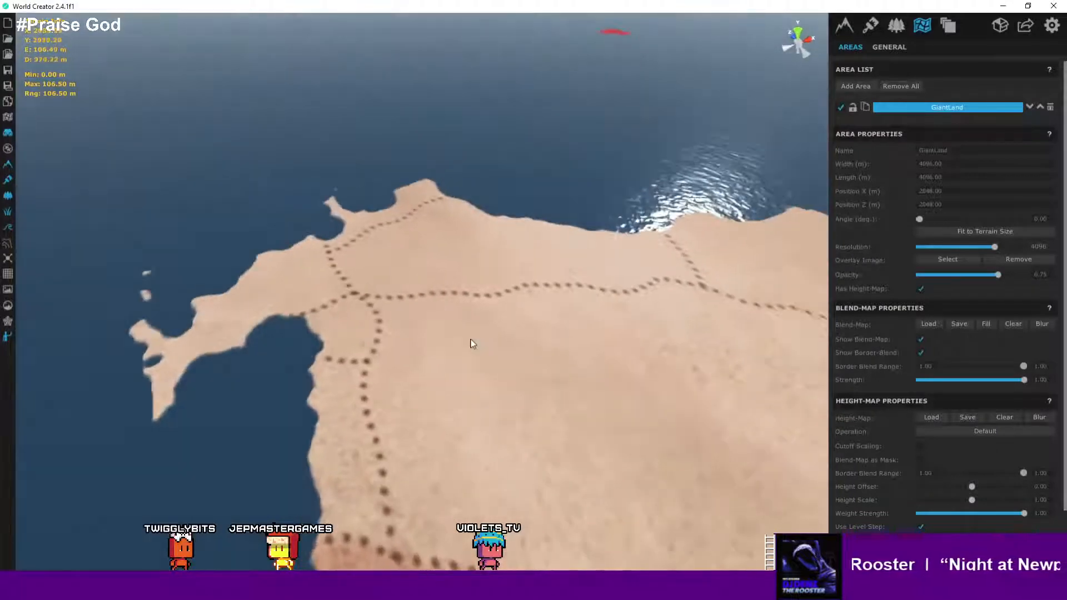
drag(471, 343, 442, 226)
middle_drag(423, 215, 384, 335)
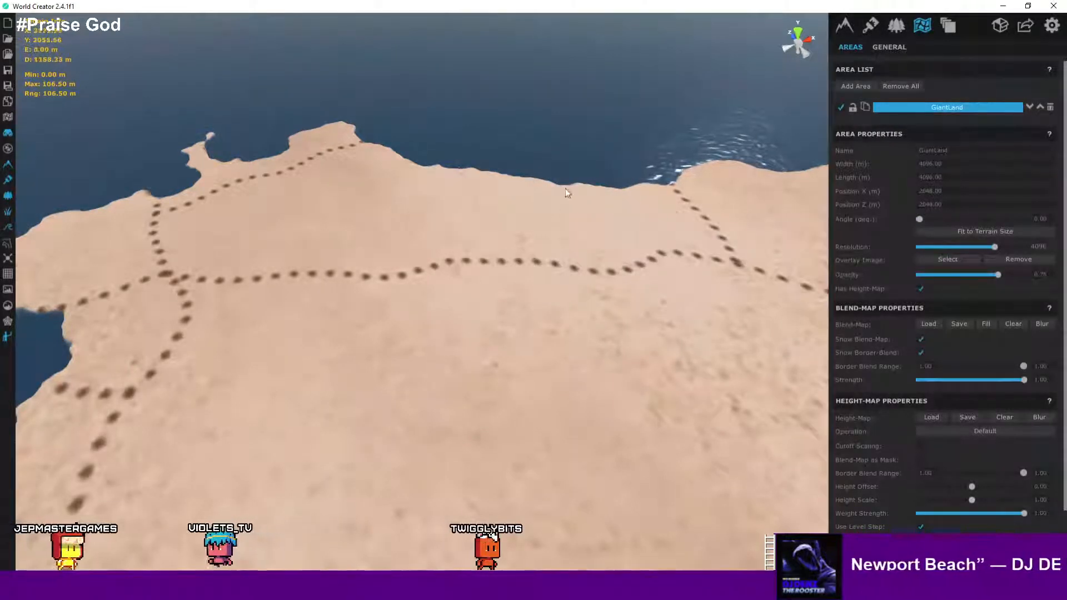
scroll(394, 188, down, 5)
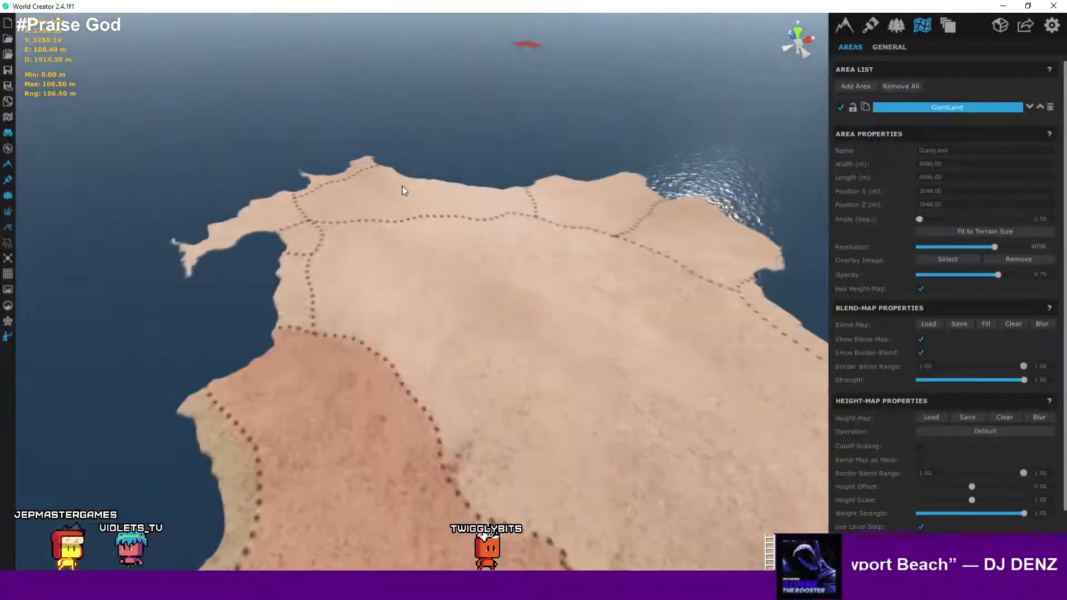
scroll(404, 191, up, 3)
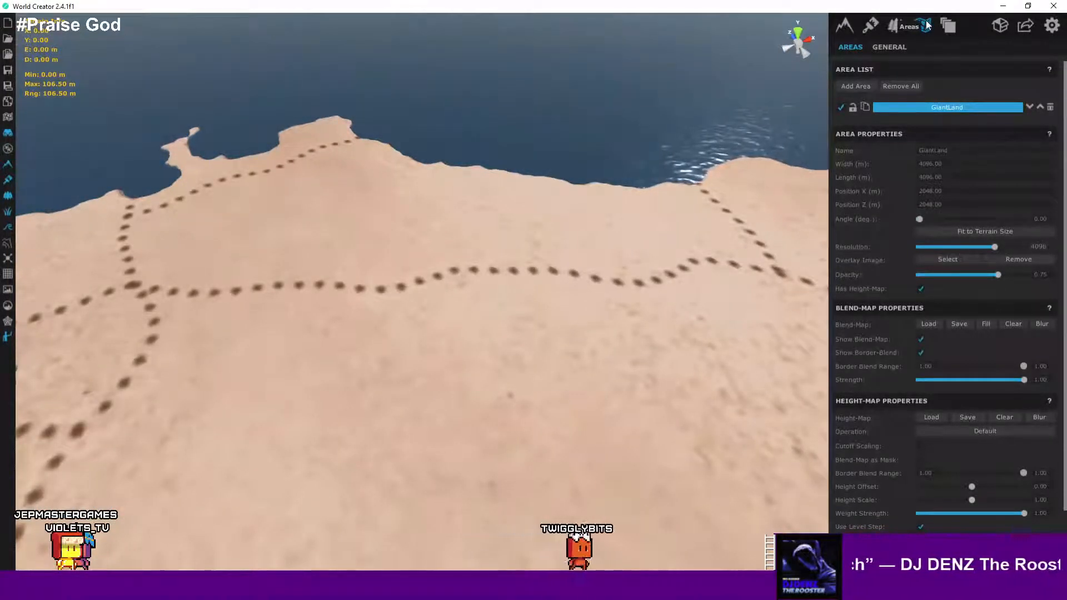
- Add a new area to the area list alongside GiantLand
click(893, 48)
click(858, 50)
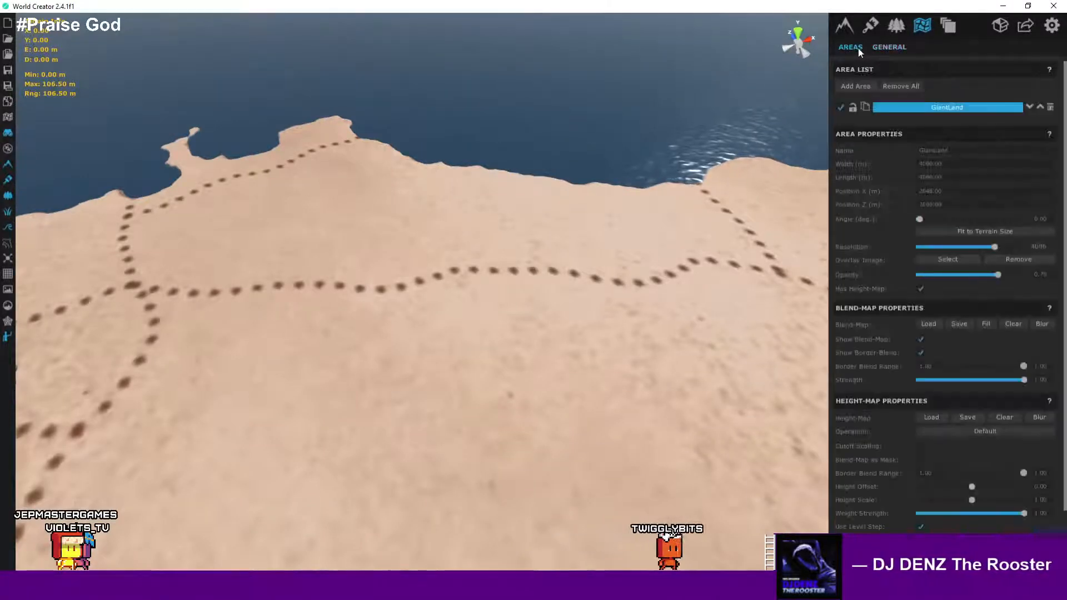
click(856, 86)
scroll(622, 158, down, 5)
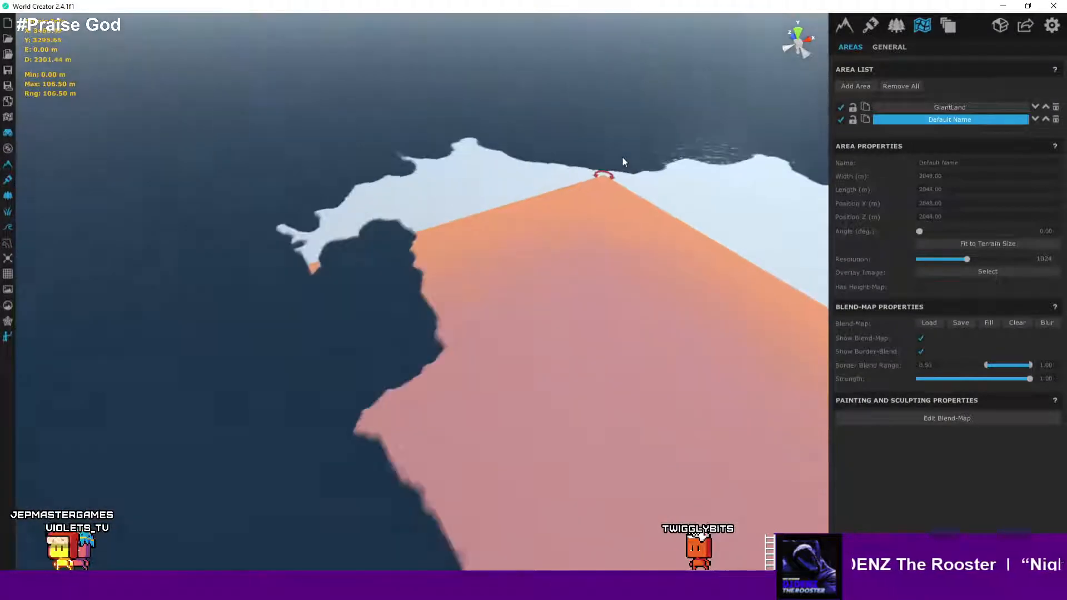
scroll(628, 156, down, 4)
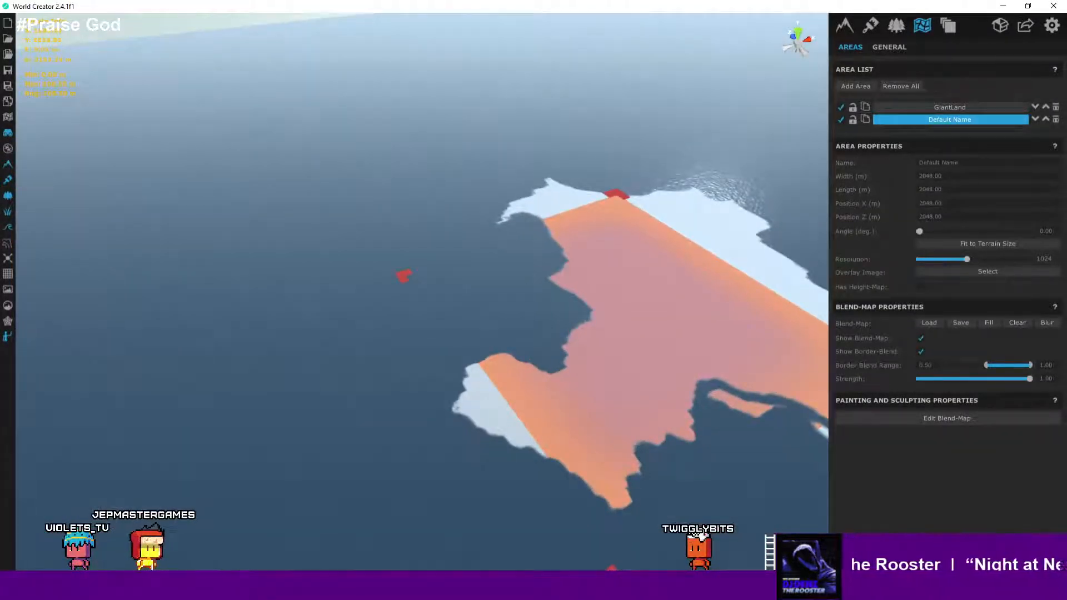
- Rotate the new area to about 22.8 degrees and resize it over the northern coast, about 1118 by 548 m
ctrl+drag(584, 455, 568, 385)
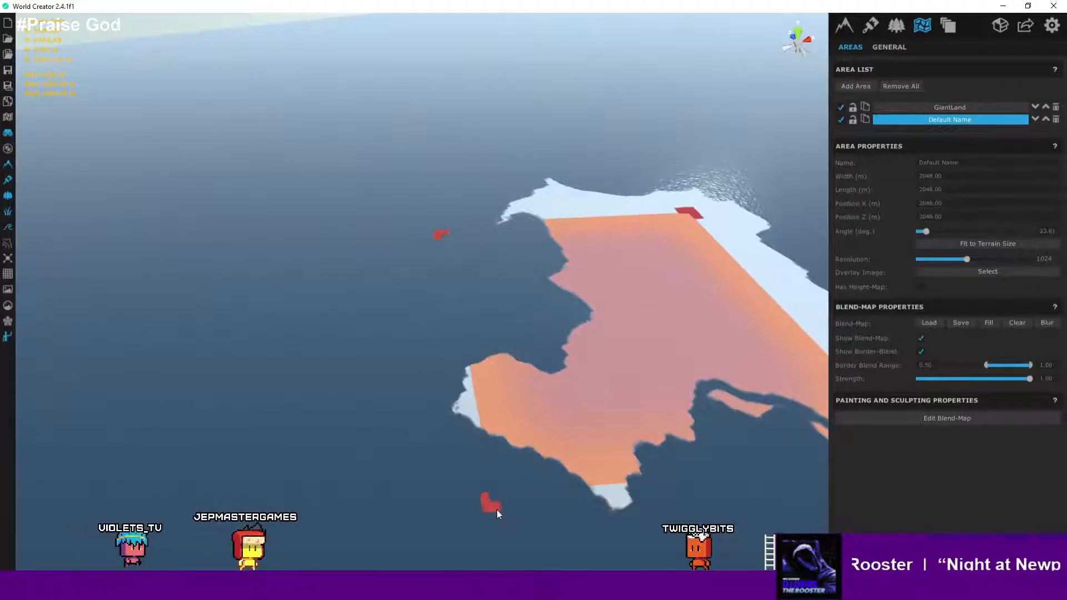
drag(496, 508, 536, 265)
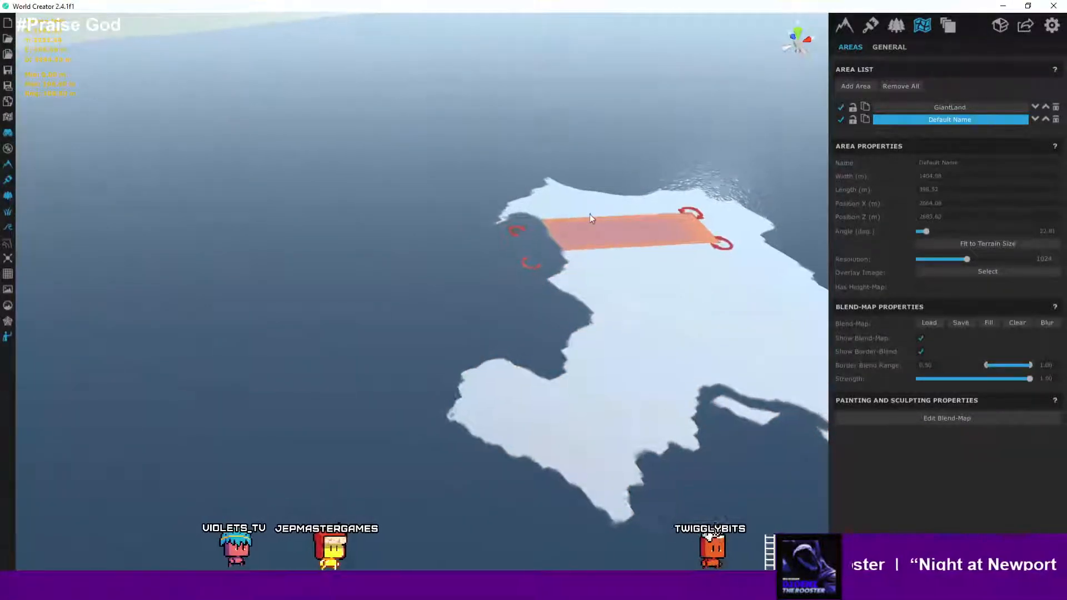
scroll(589, 214, up, 5)
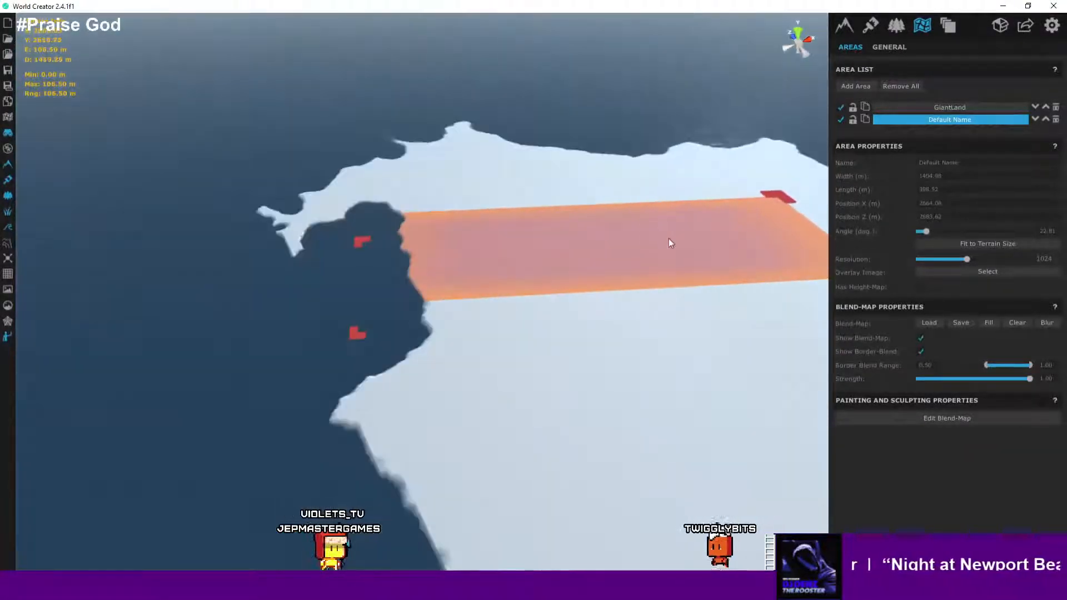
middle_drag(669, 238, 550, 289)
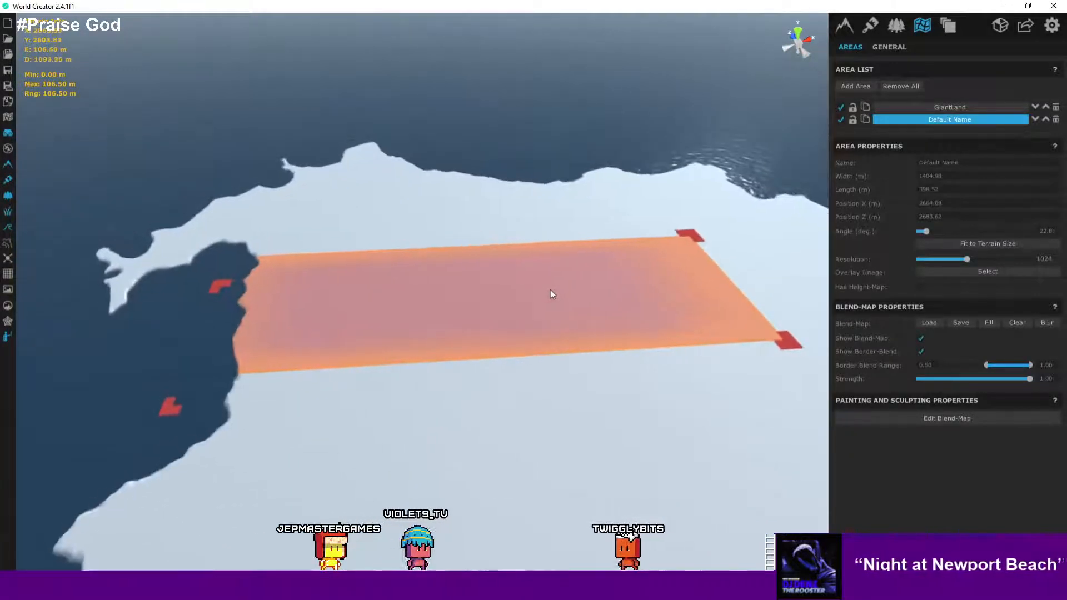
scroll(552, 290, up, 2)
drag(566, 301, 405, 284)
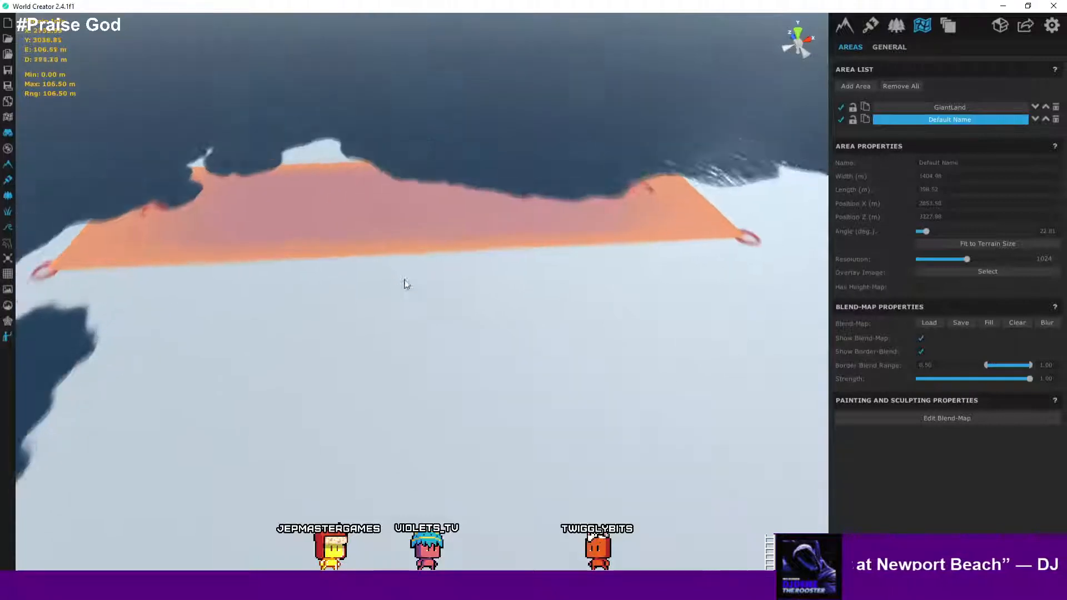
middle_drag(405, 284, 472, 314)
scroll(469, 313, down, 2)
middle_drag(391, 289, 418, 314)
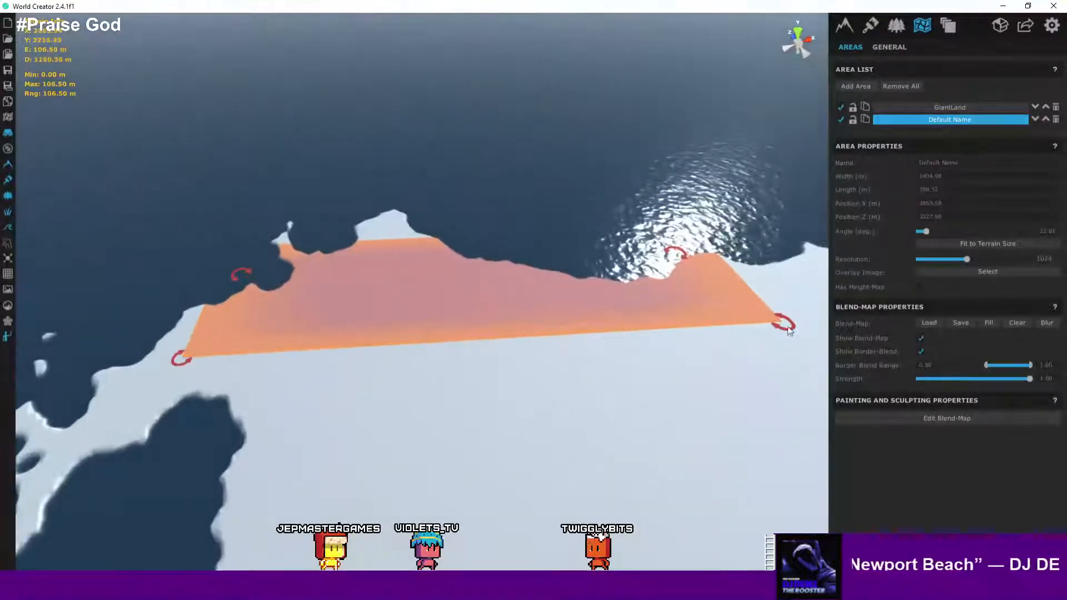
drag(783, 319, 682, 359)
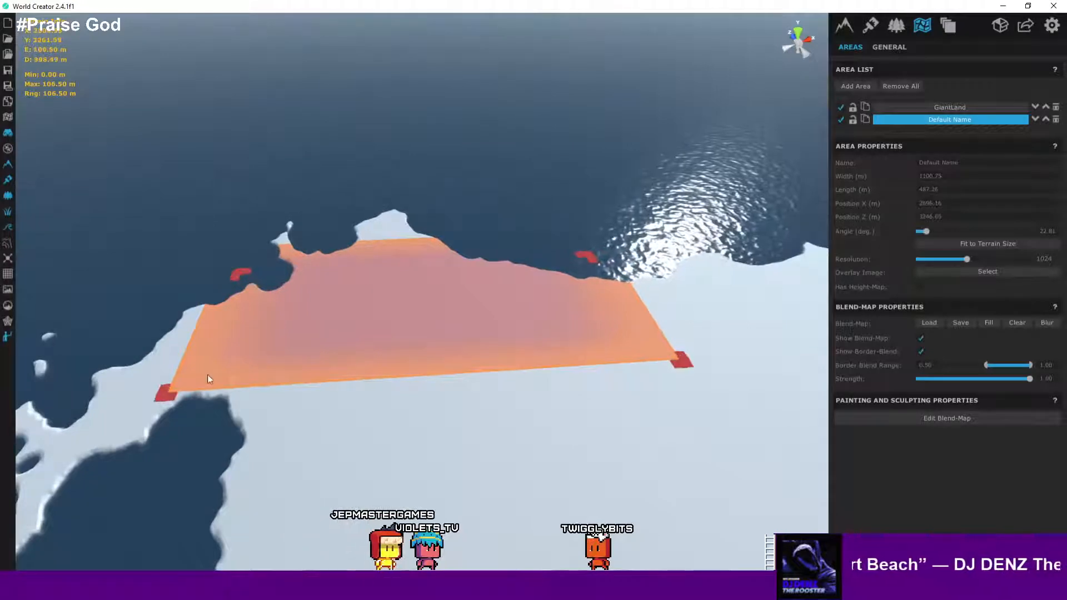
drag(158, 404, 143, 426)
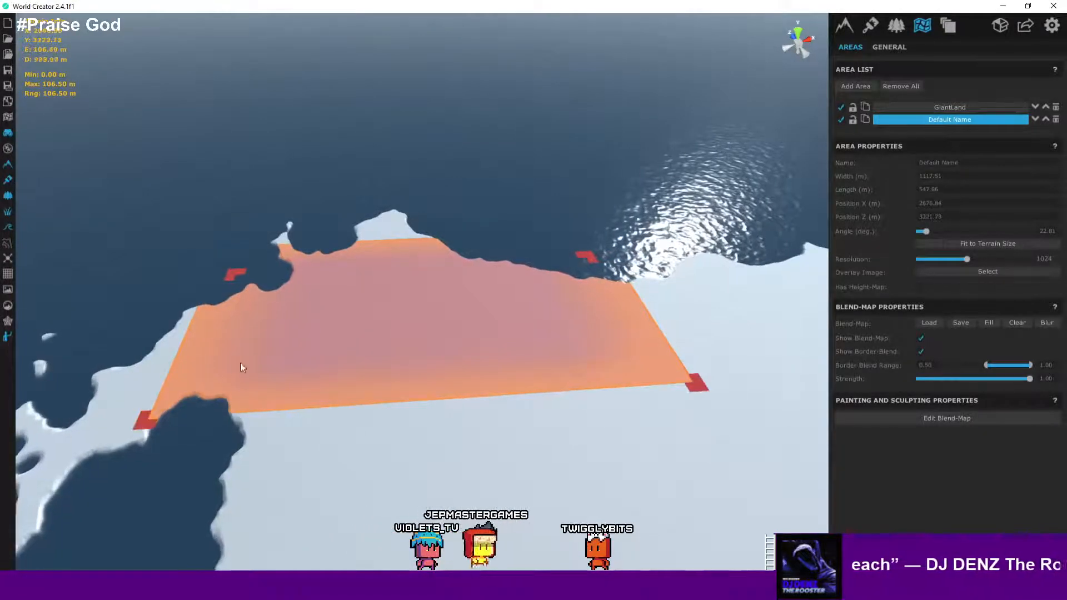
- Compare against the Wonderdraft map, then move and resize the new area to about 1237 by 594 m
key(alt+Tab)
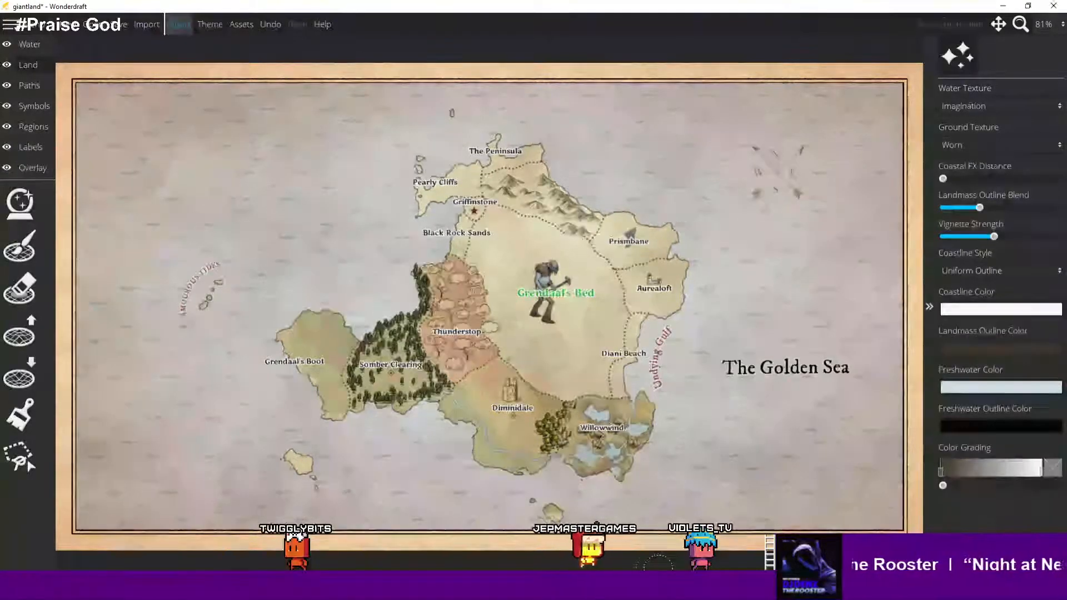
click(661, 587)
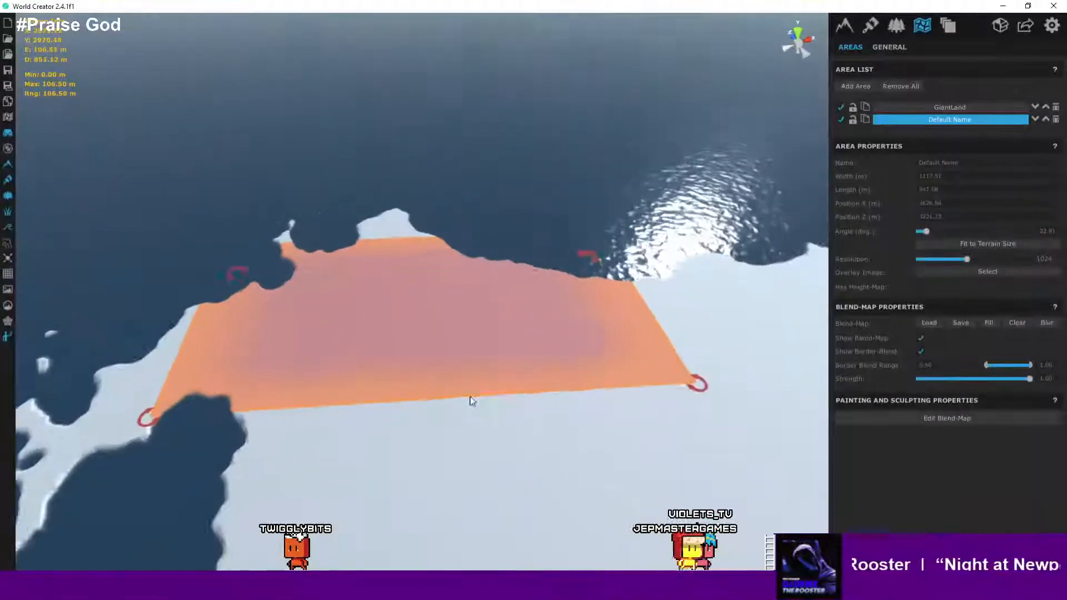
right_drag(472, 400, 623, 416)
drag(687, 373, 758, 384)
scroll(708, 378, down, 2)
middle_drag(692, 391, 448, 374)
mouse_move(500, 373)
mouse_down()
mouse_move(473, 372)
mouse_move(485, 374)
mouse_up()
click(484, 371)
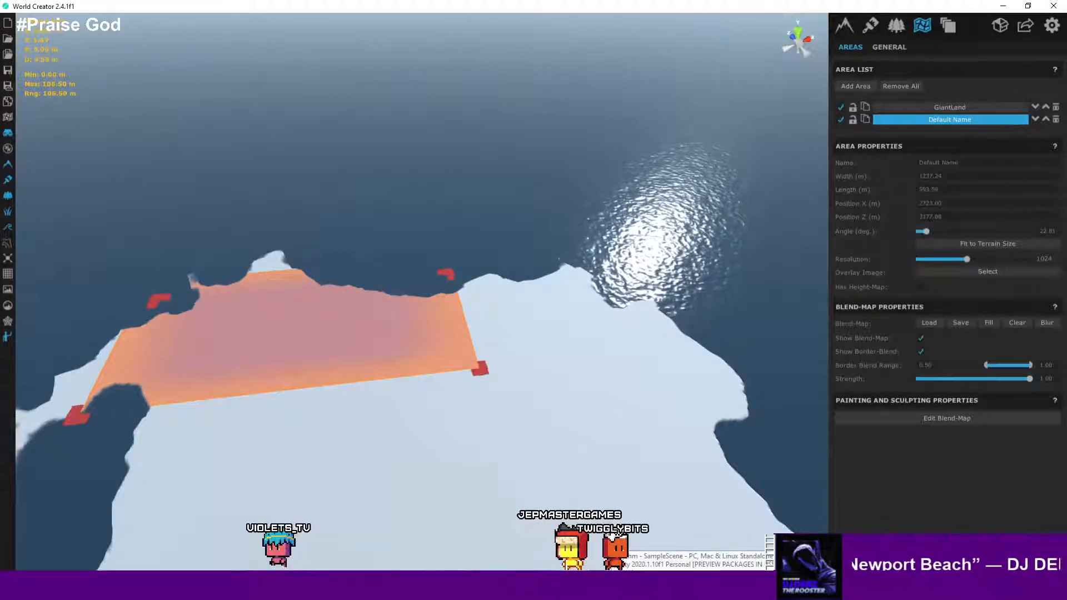
- Recheck the Wonderdraft map and shrink the new area to about 970 by 583 m
key(alt+Tab)
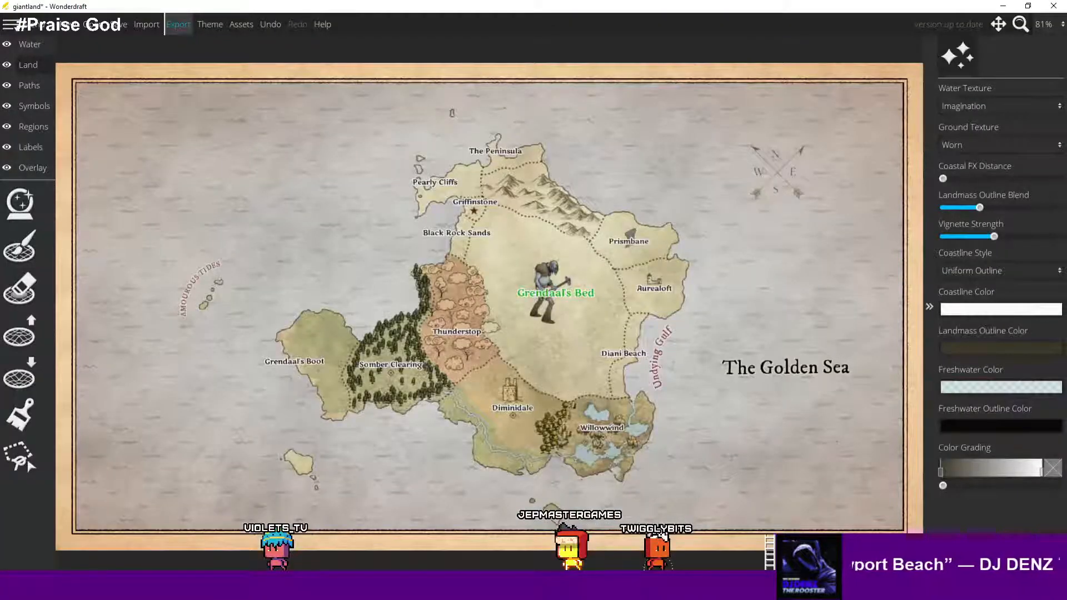
key(alt+Tab)
key(alt+Tab)
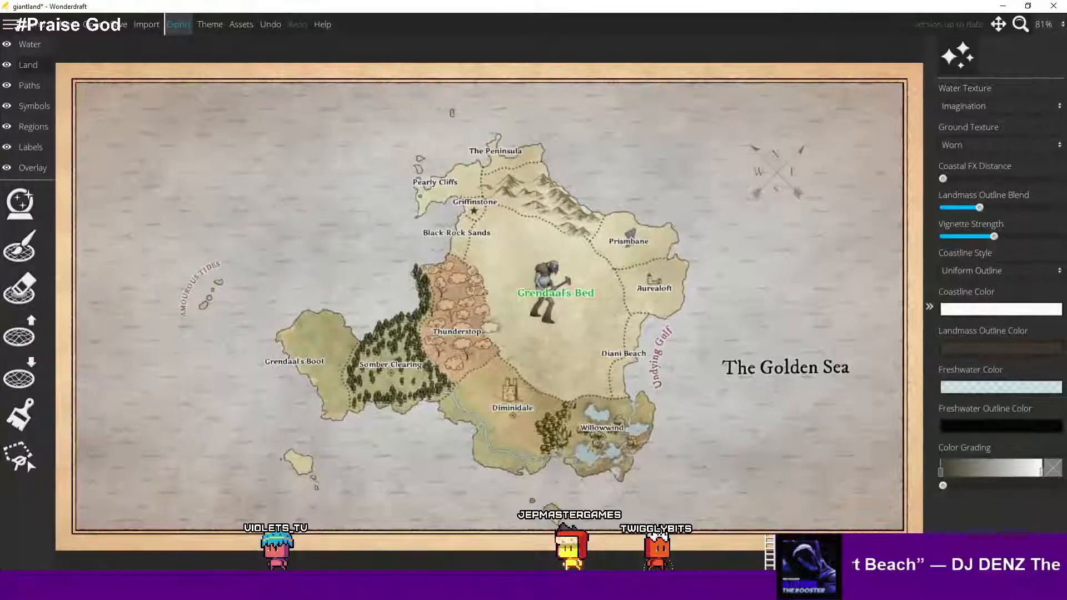
key(alt+Tab)
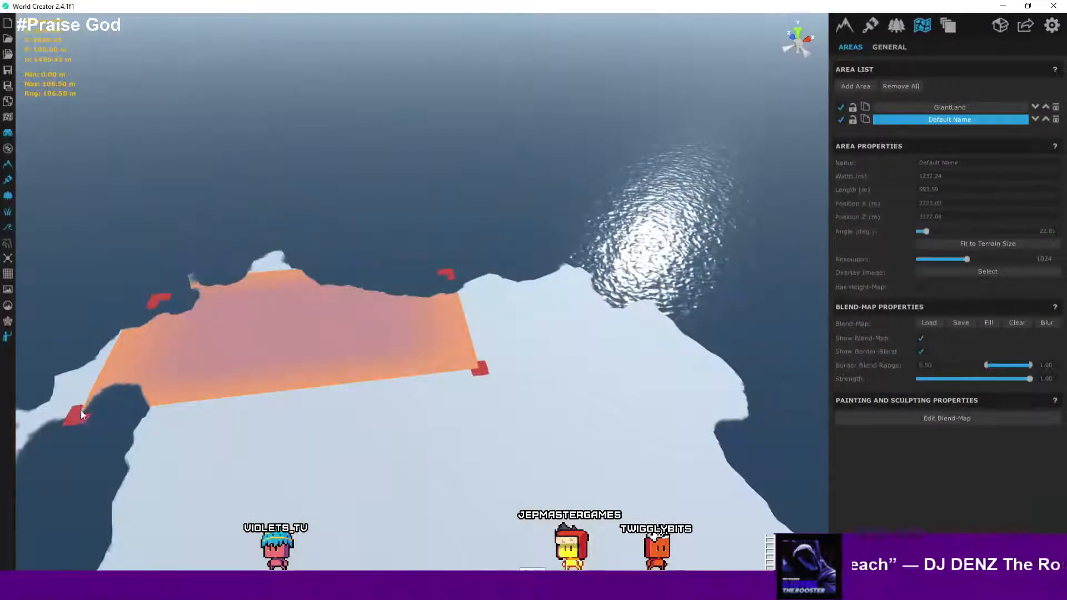
drag(81, 415, 178, 378)
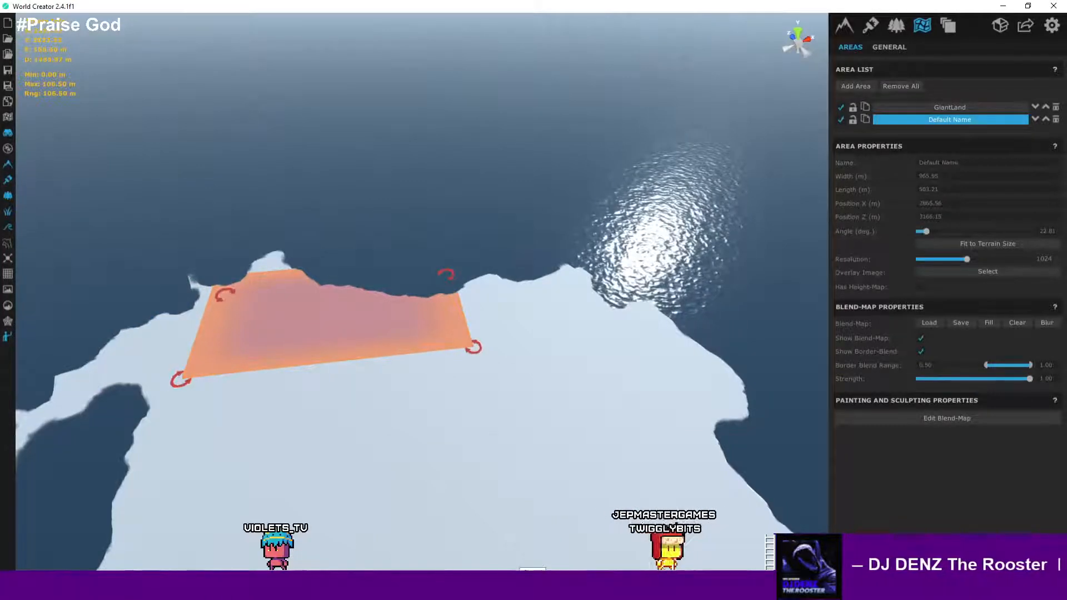
- Compare with the Wonderdraft map again and trim the new area over the northern coast to about 970 by 403 m
key(alt+Tab)
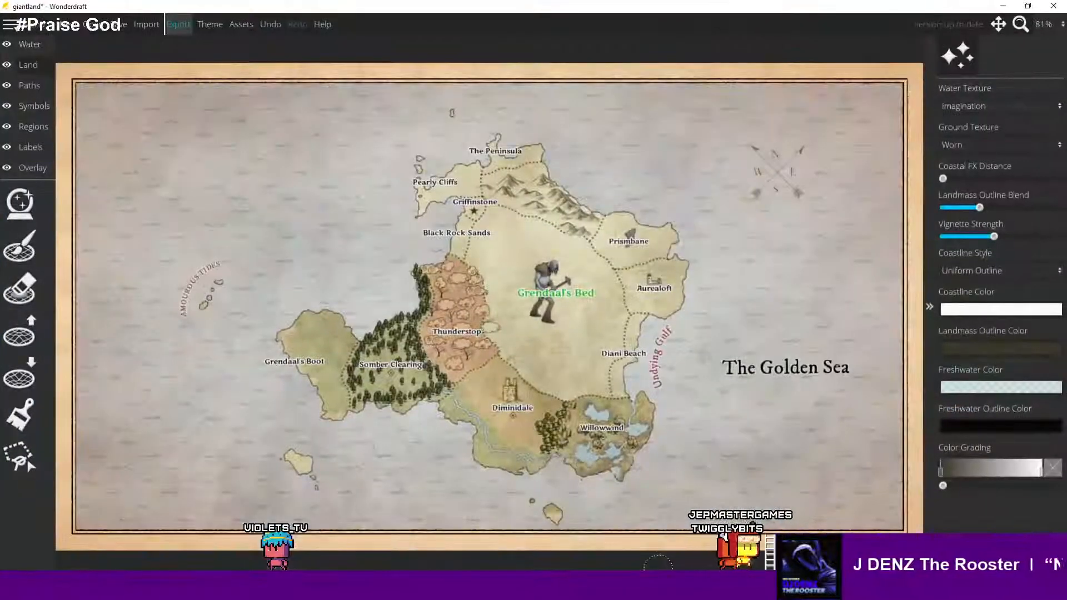
key(alt+Tab)
key(alt+Tab)
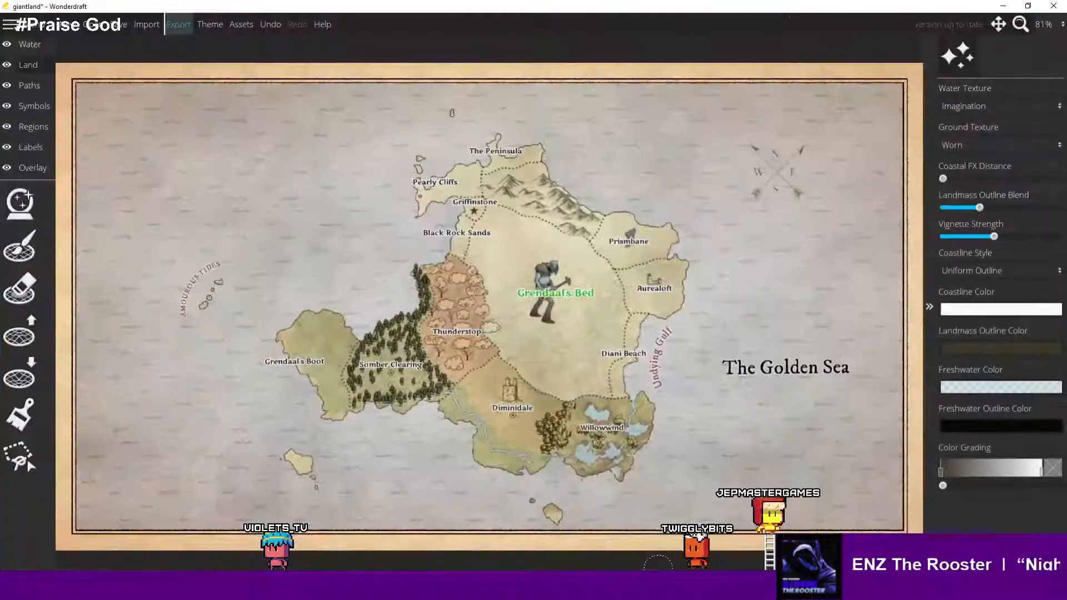
key(alt+Tab)
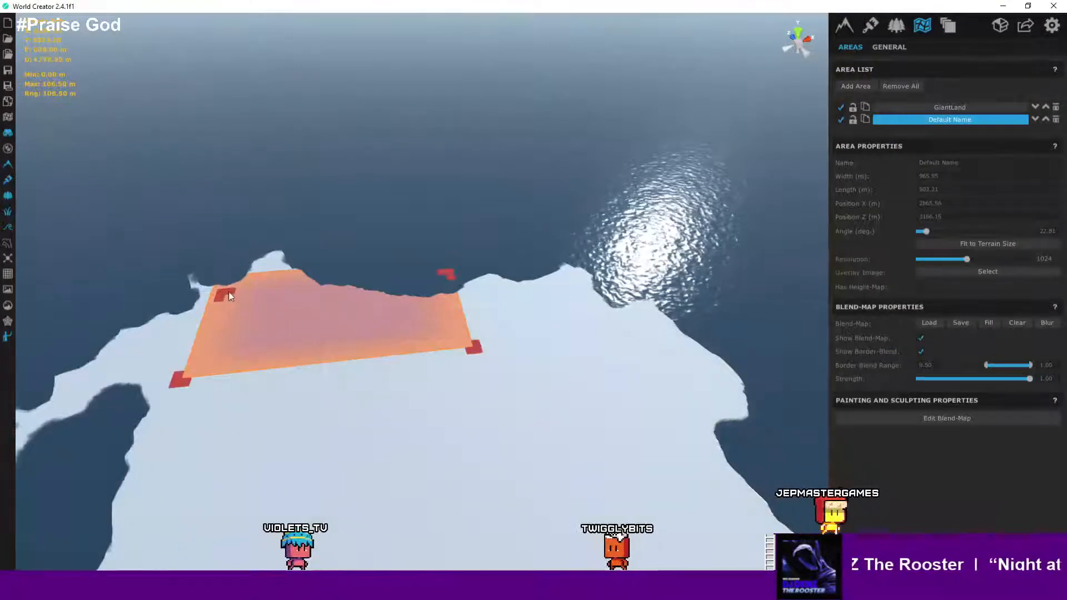
mouse_move(226, 303)
mouse_down()
mouse_move(225, 319)
mouse_move(221, 310)
mouse_up()
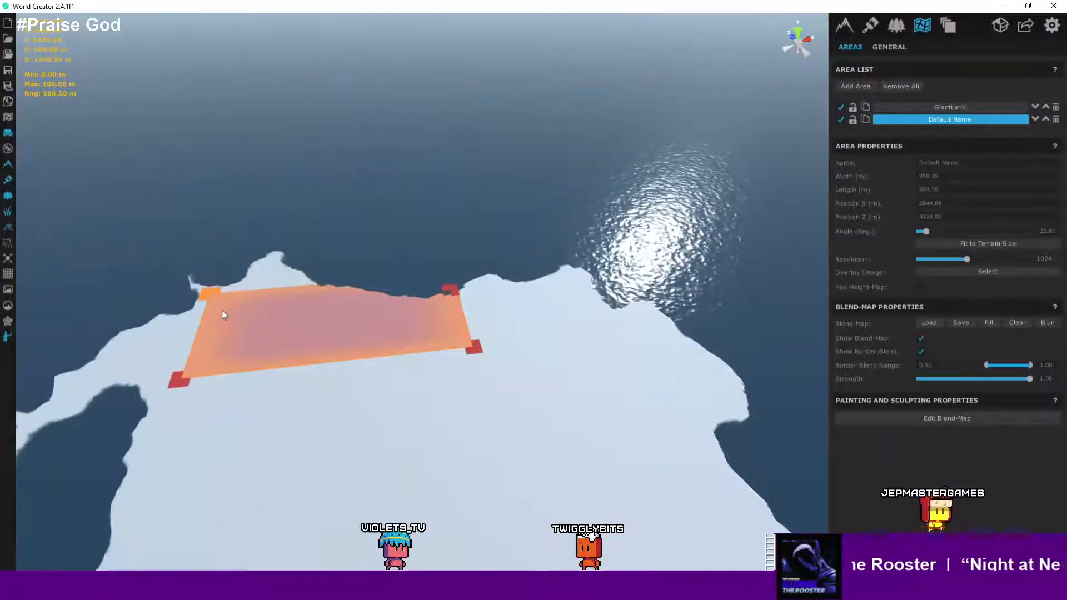
right_drag(291, 358, 305, 339)
scroll(293, 330, up, 5)
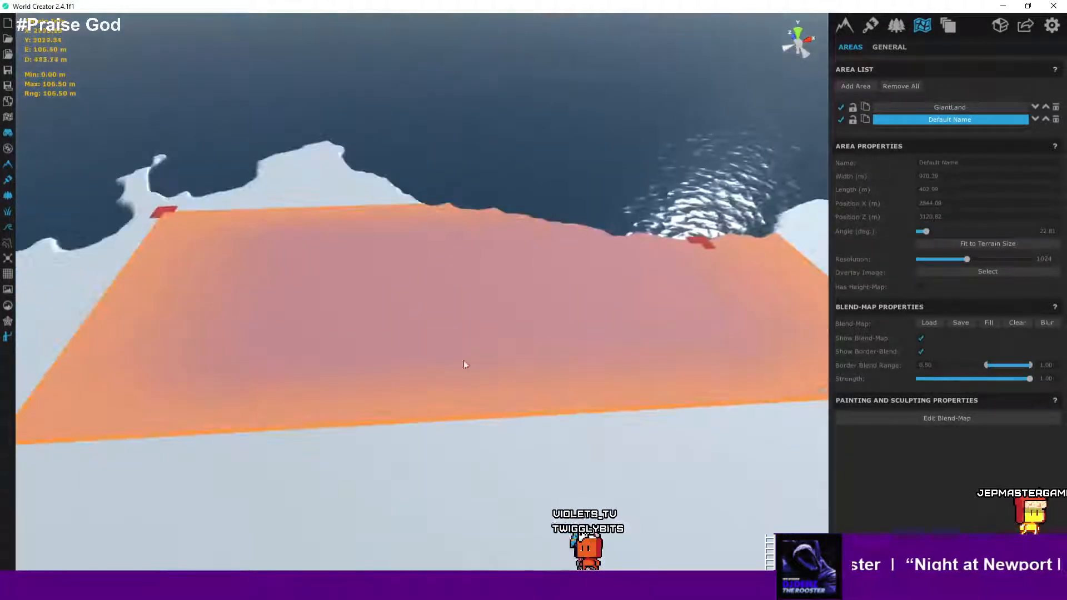
right_drag(465, 363, 516, 348)
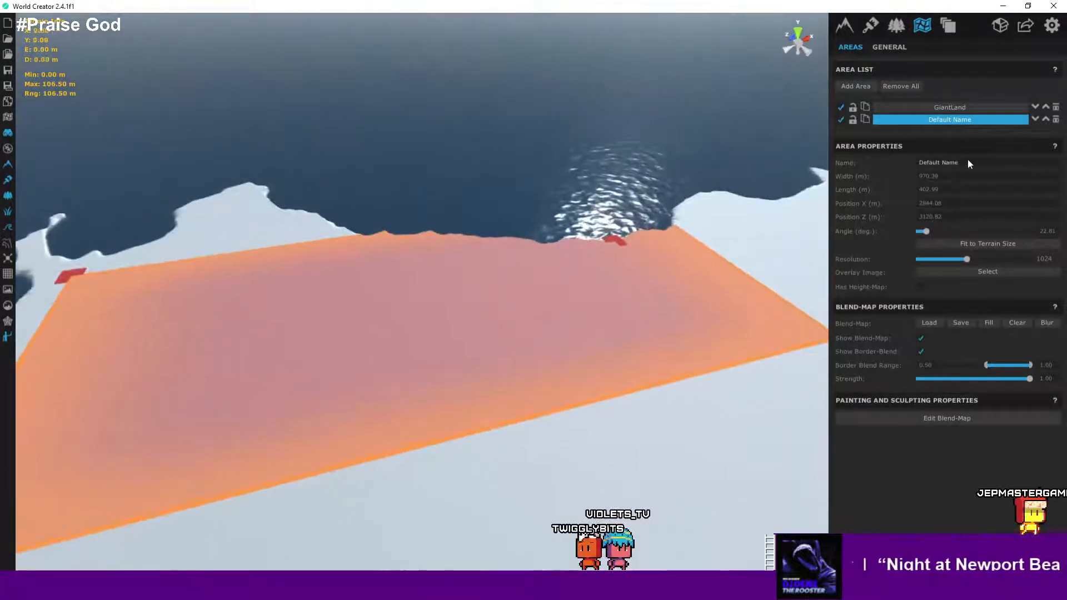
- Rename the new area to Northern Mountains
click(917, 162)
text(Norther)
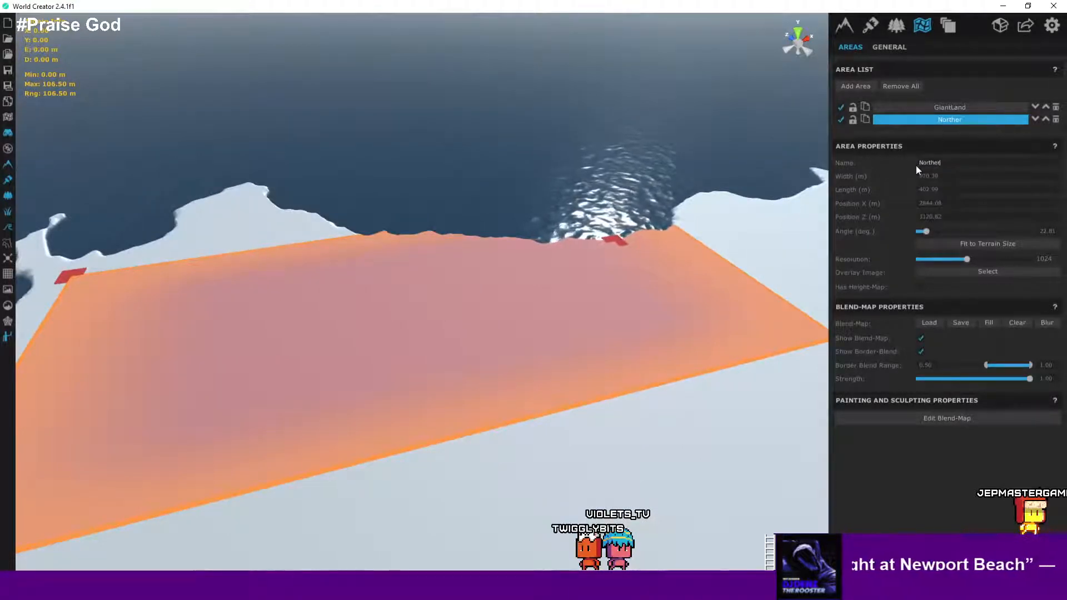
text(n )
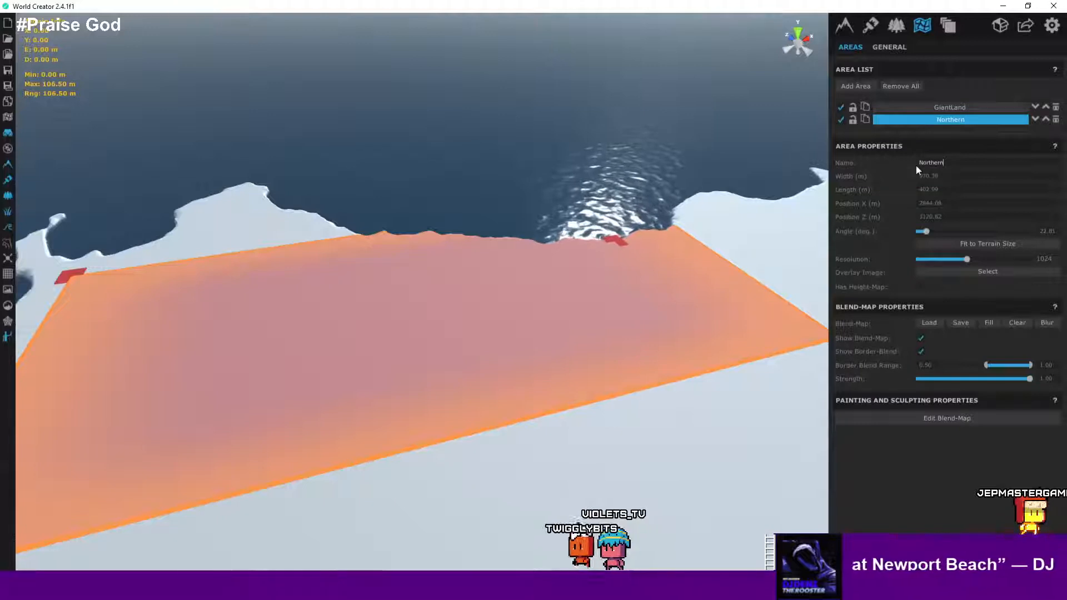
text(Moun)
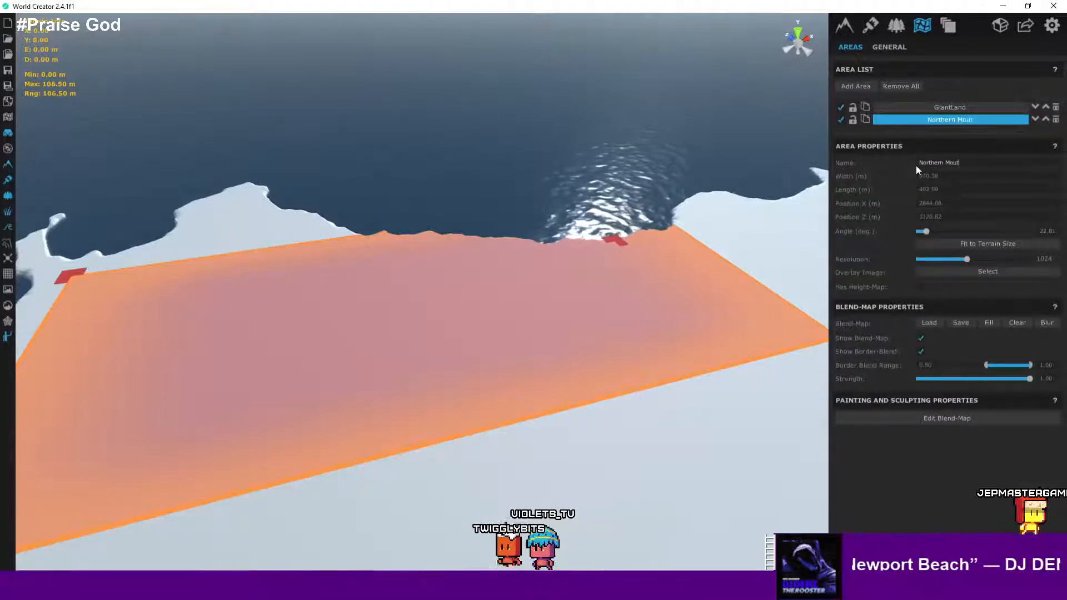
text(tains)
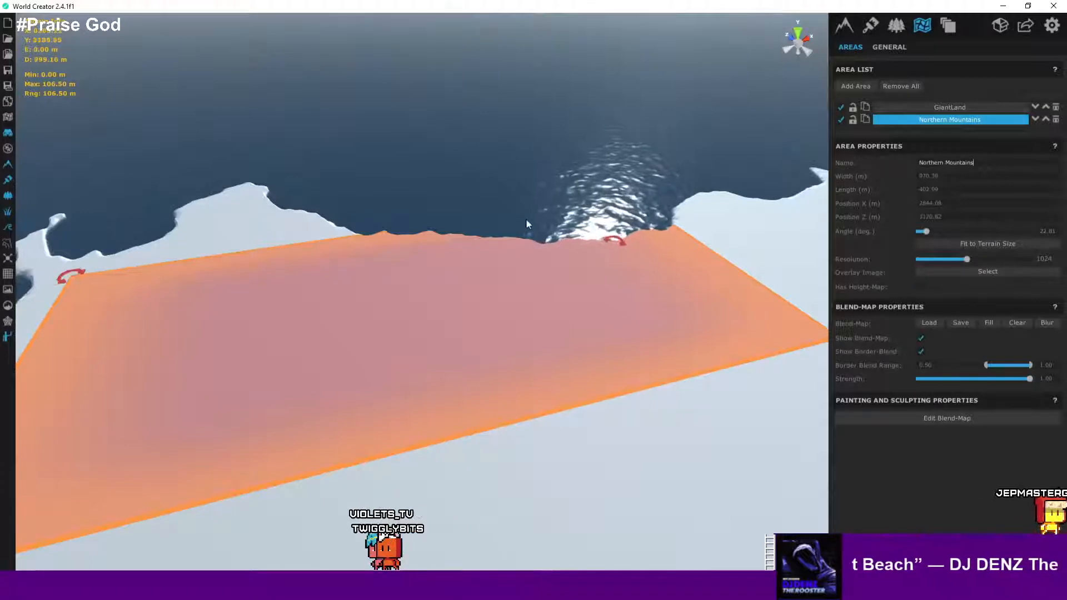
- Save the project
scroll(519, 223, down, 2)
scroll(519, 222, down, 5)
right_drag(498, 236, 483, 269)
scroll(556, 300, up, 8)
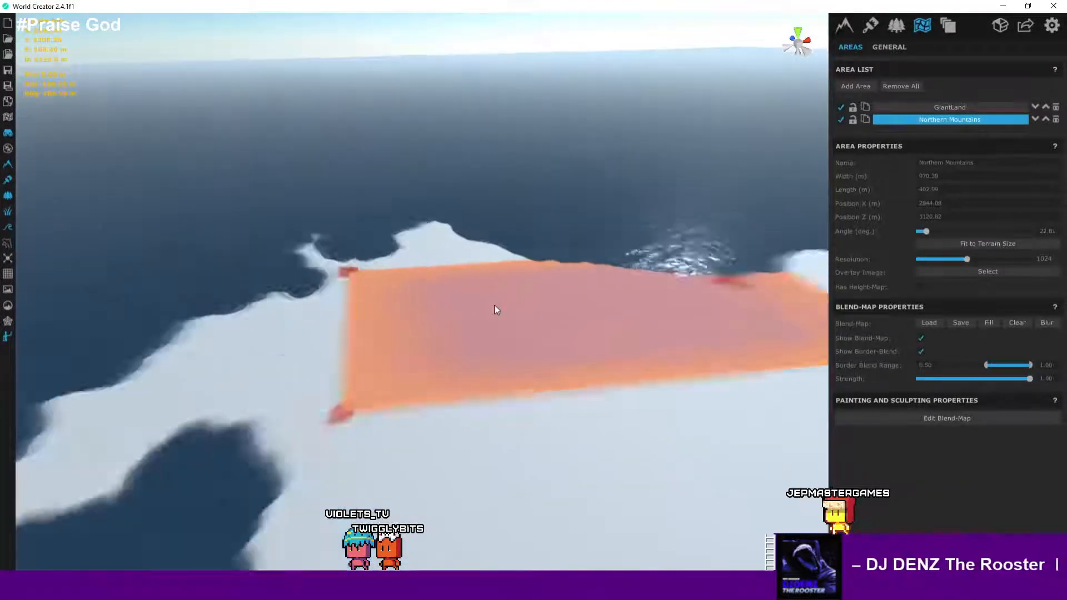
scroll(412, 329, up, 3)
scroll(426, 325, down, 2)
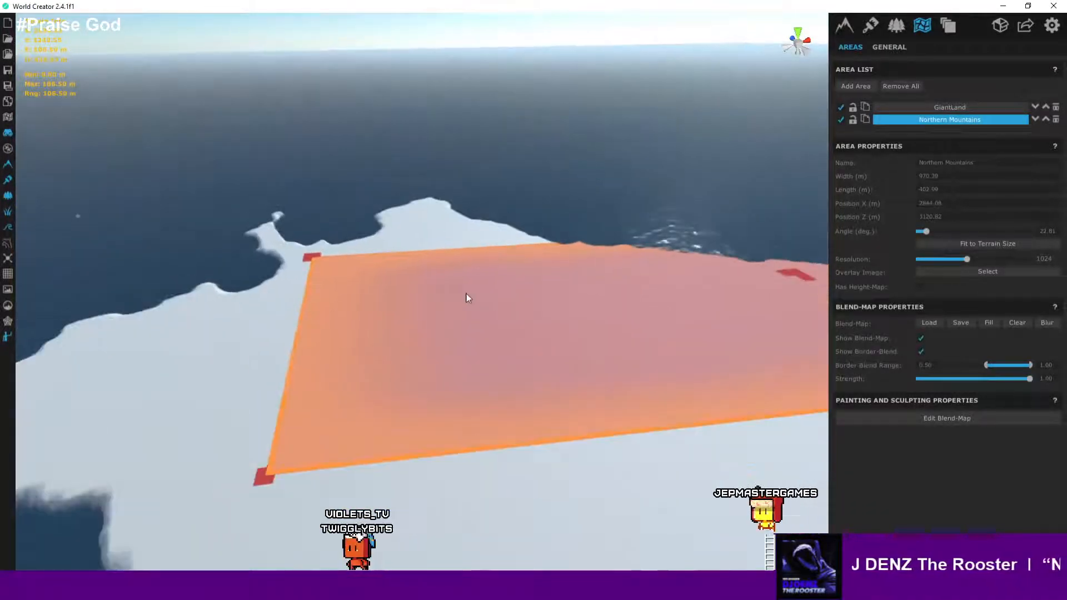
click(424, 282)
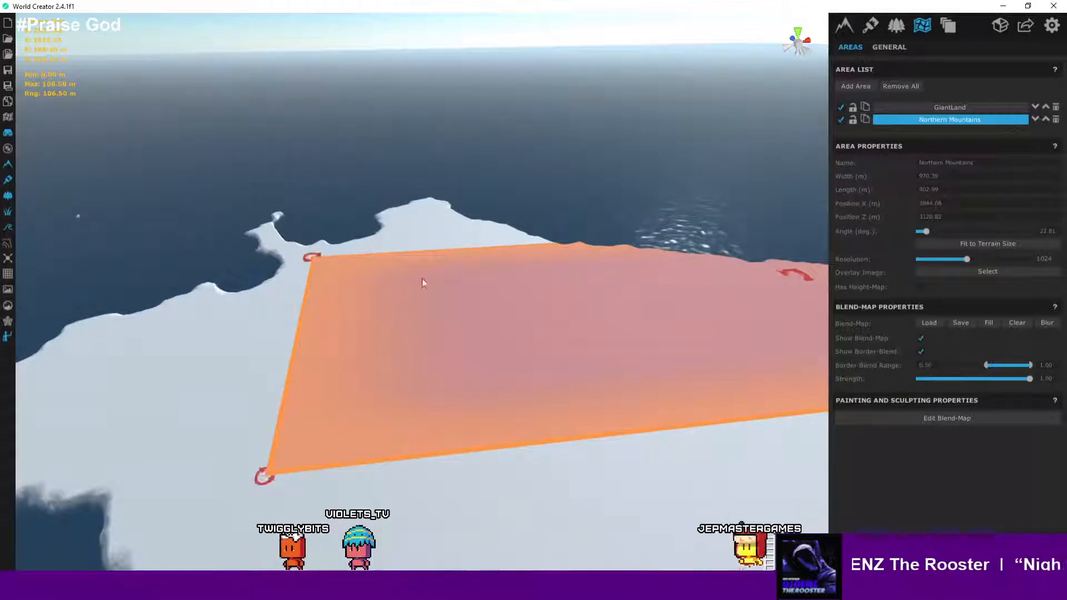
click(589, 341)
right_drag(589, 342, 589, 341)
click(8, 70)
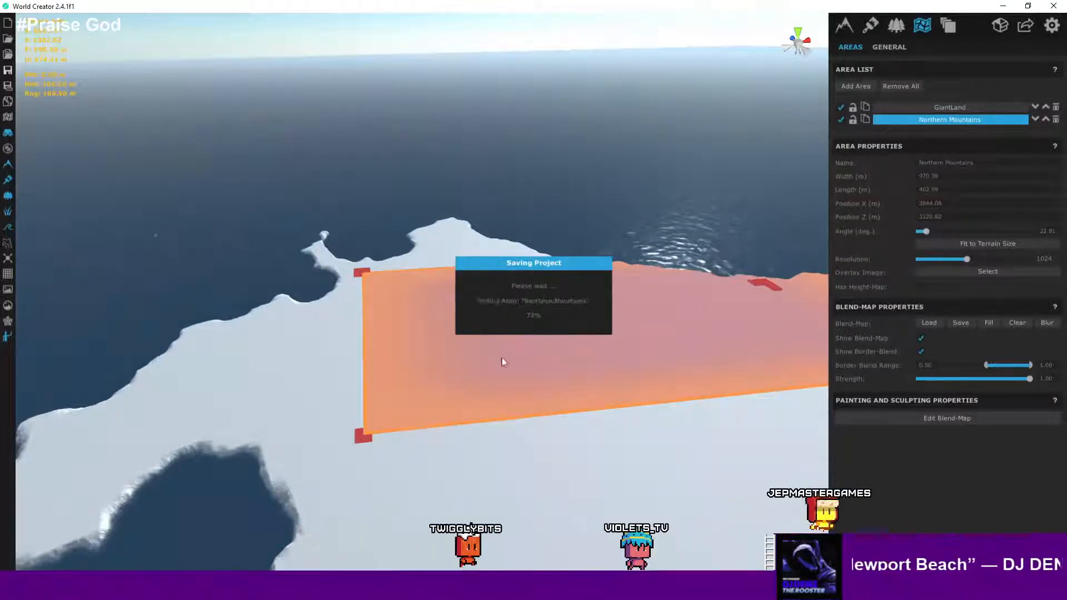
- Open the custom base shape for editing in the terrain base settings
right_drag(600, 346, 801, 328)
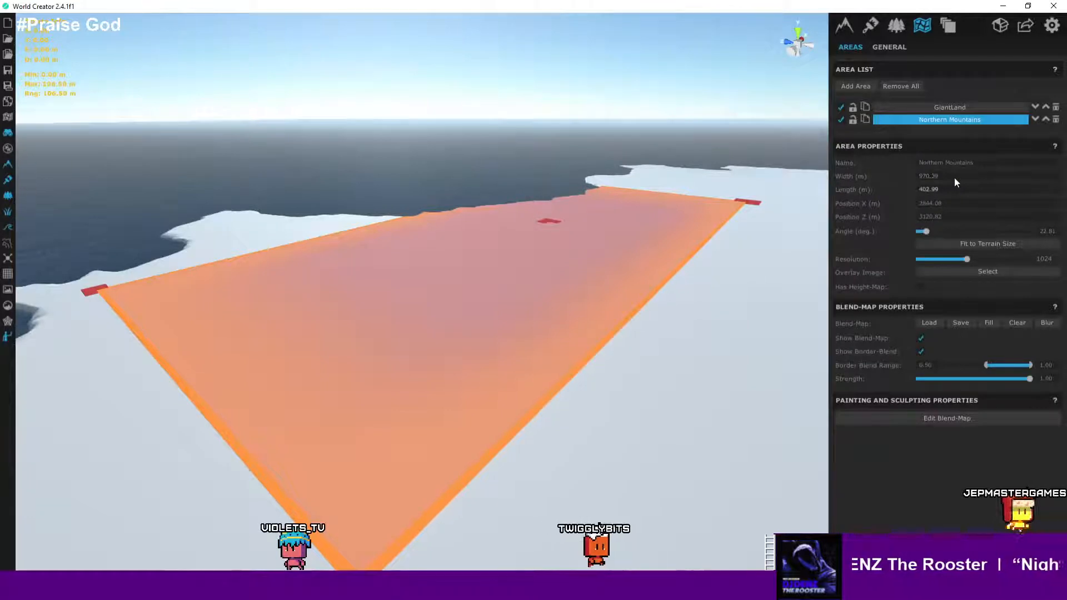
scroll(670, 173, down, 5)
scroll(669, 172, up, 4)
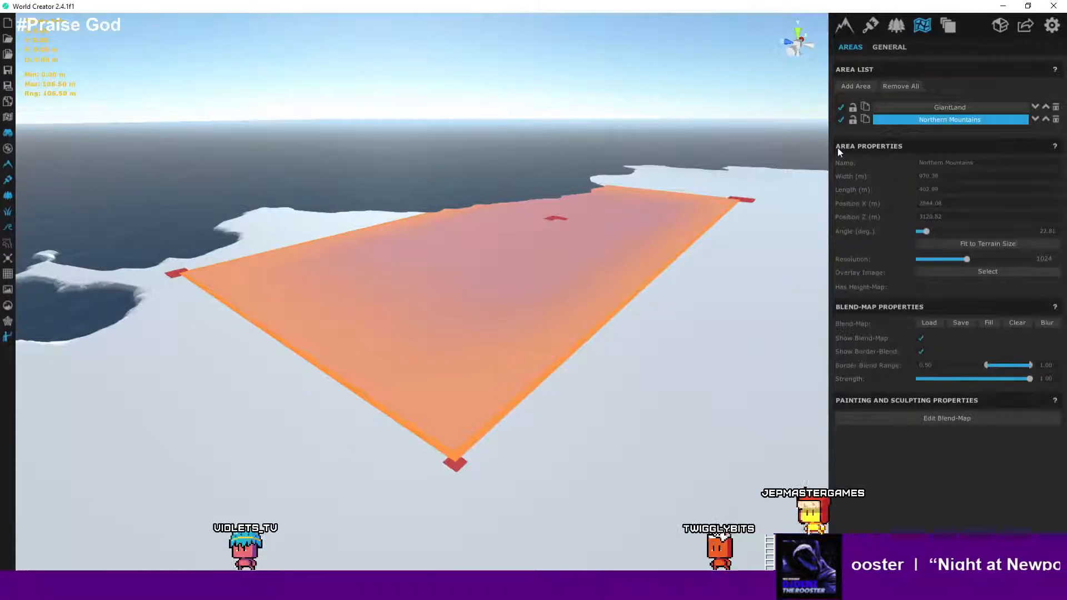
click(845, 25)
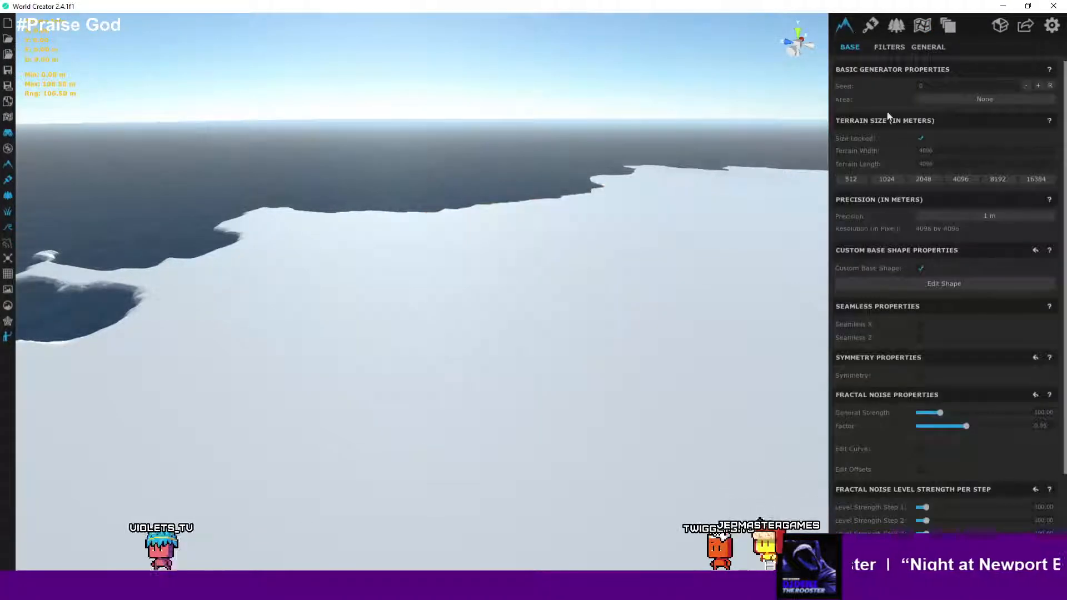
click(947, 284)
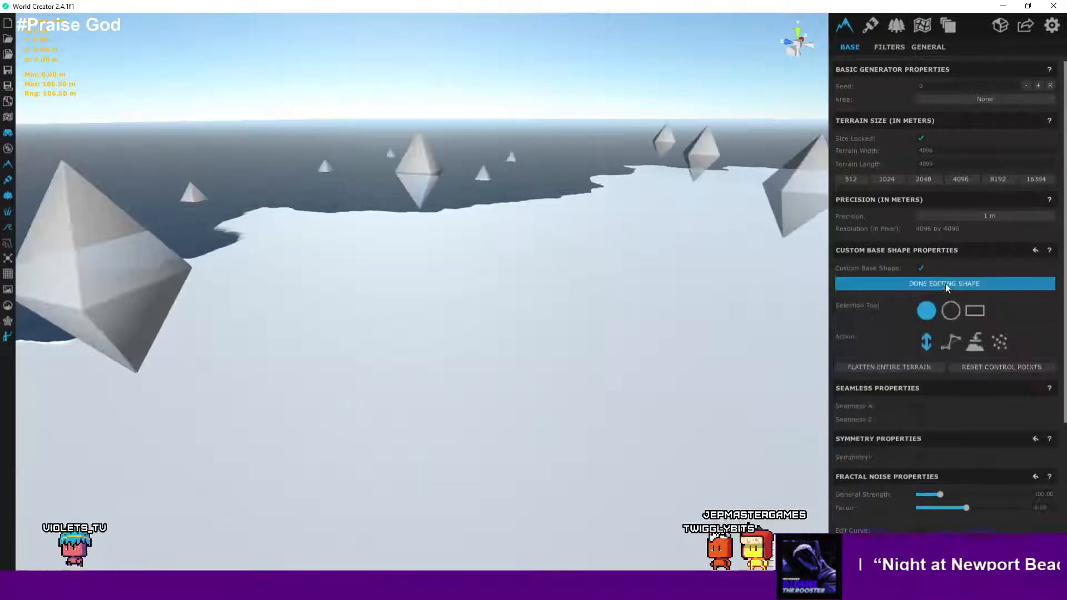
- Examine the base shape control points along the northern coastline
scroll(689, 249, down, 3)
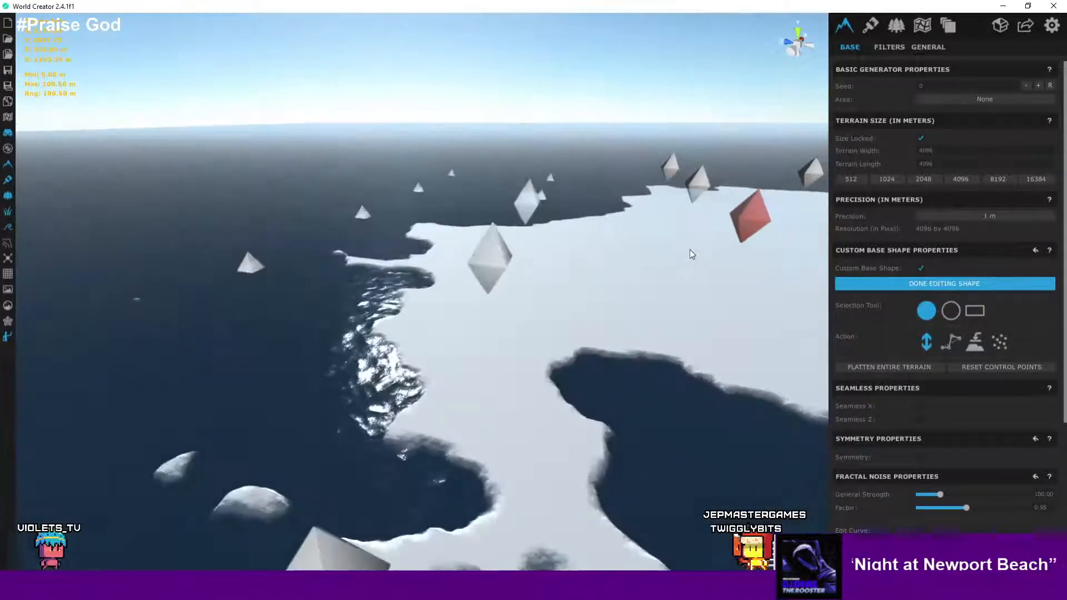
scroll(689, 249, up, 2)
right_drag(695, 247, 669, 268)
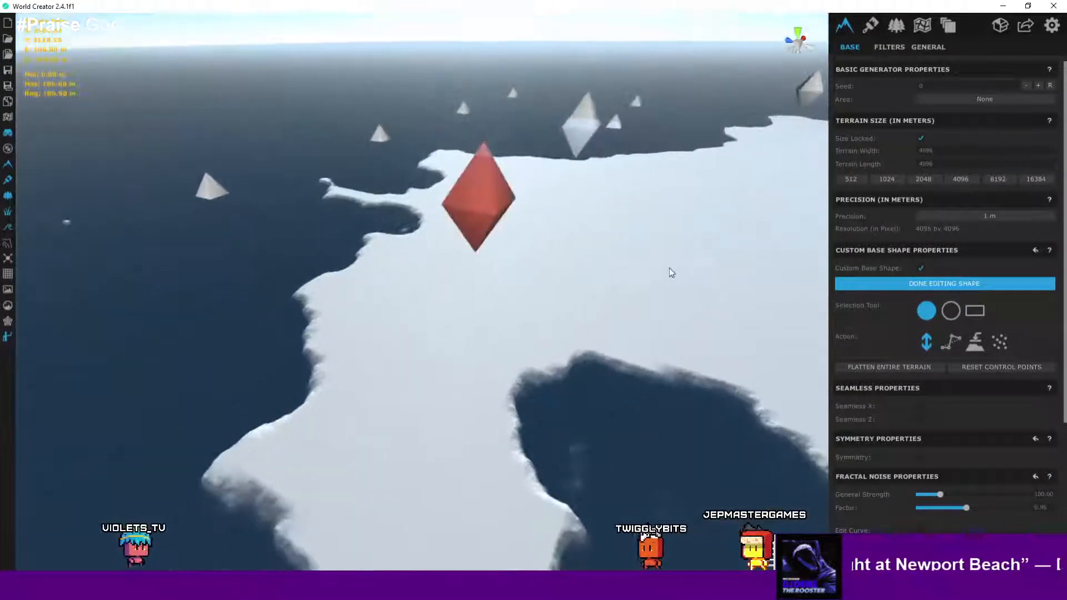
scroll(702, 242, down, 3)
middle_drag(702, 242, 513, 323)
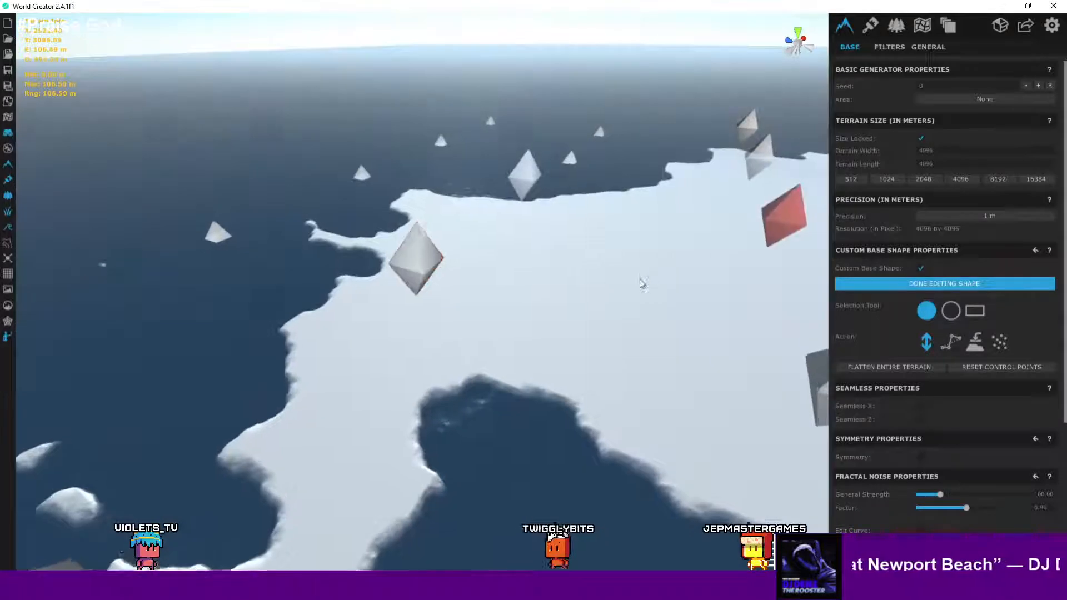
scroll(593, 309, down, 5)
scroll(513, 327, down, 8)
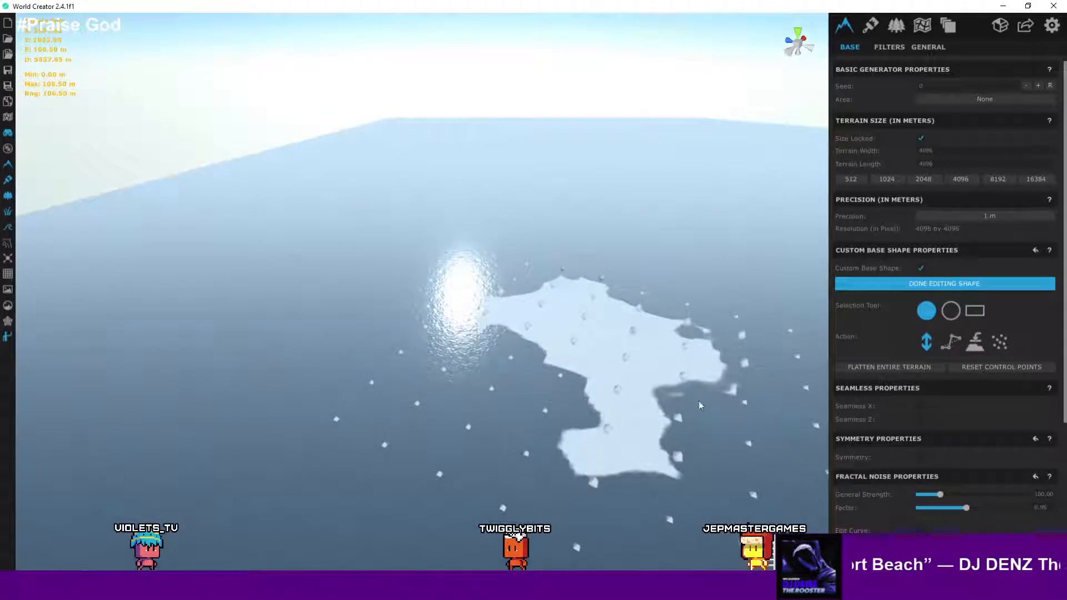
scroll(582, 283, up, 8)
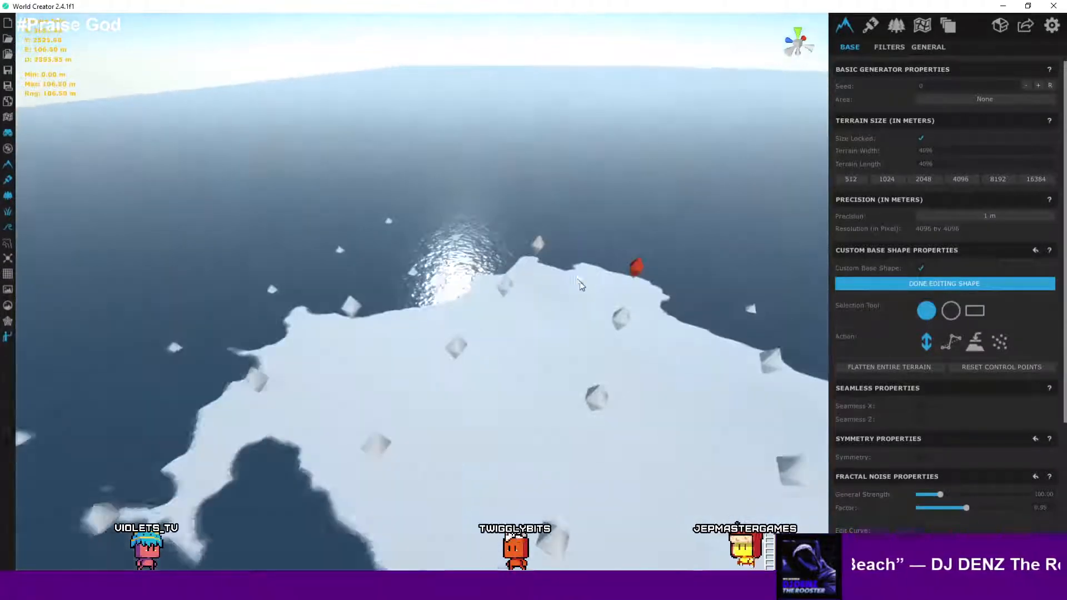
middle_drag(578, 282, 636, 265)
scroll(611, 283, up, 4)
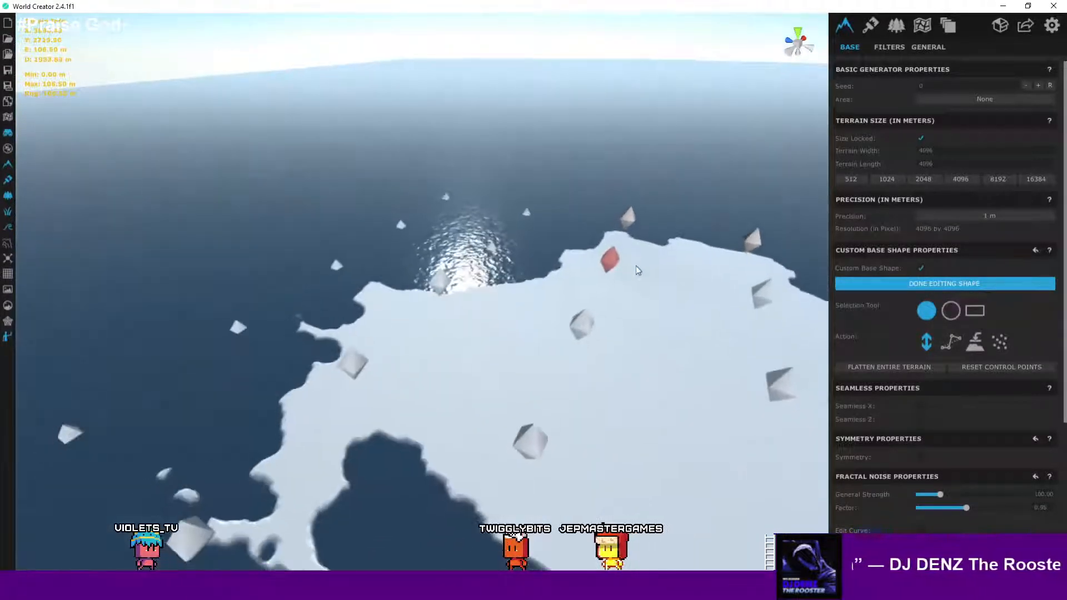
scroll(629, 265, up, 4)
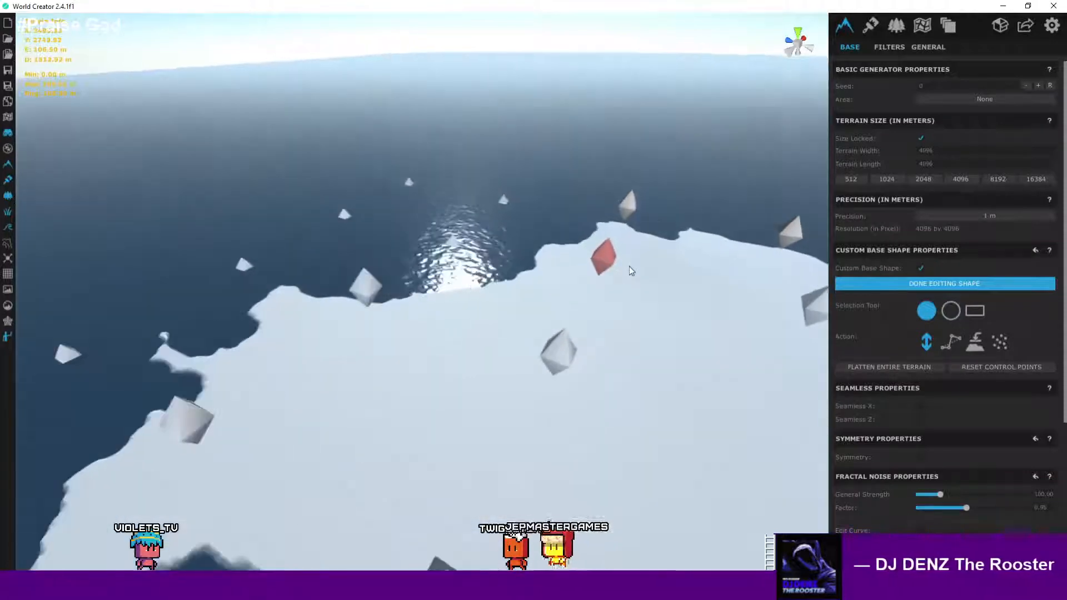
scroll(629, 266, up, 3)
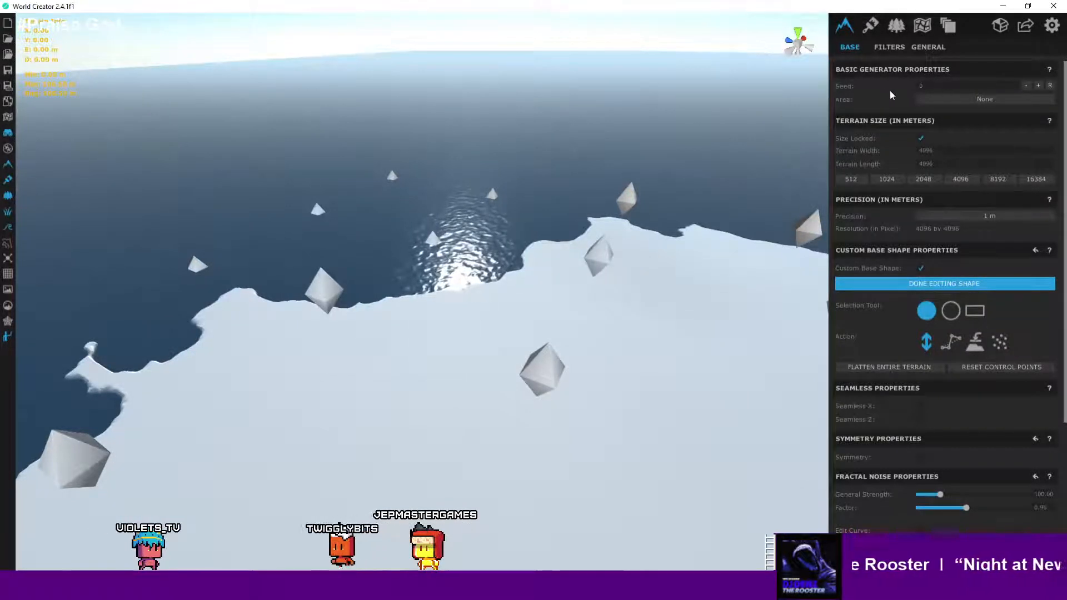
- Restrict the base generator to the Northern Mountains area
click(958, 101)
click(971, 131)
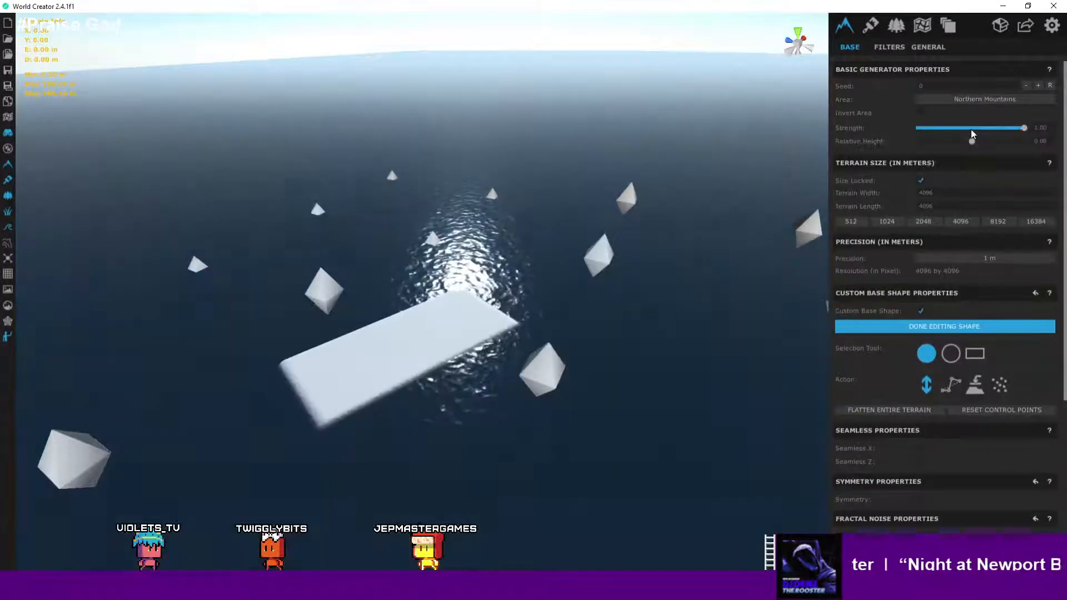
scroll(408, 234, down, 3)
scroll(413, 234, up, 7)
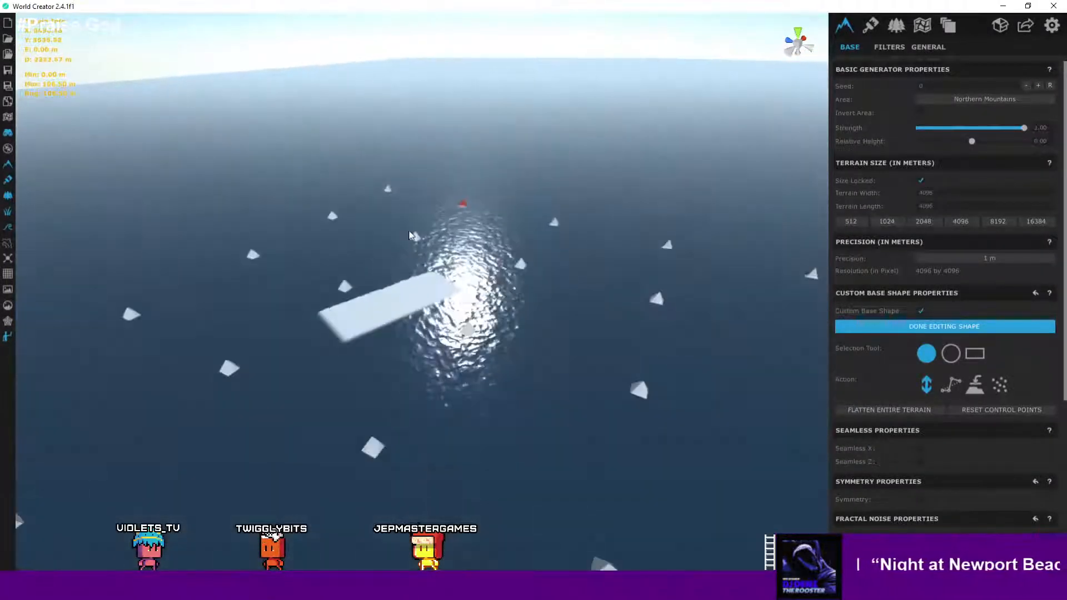
scroll(421, 234, down, 1)
scroll(420, 234, down, 4)
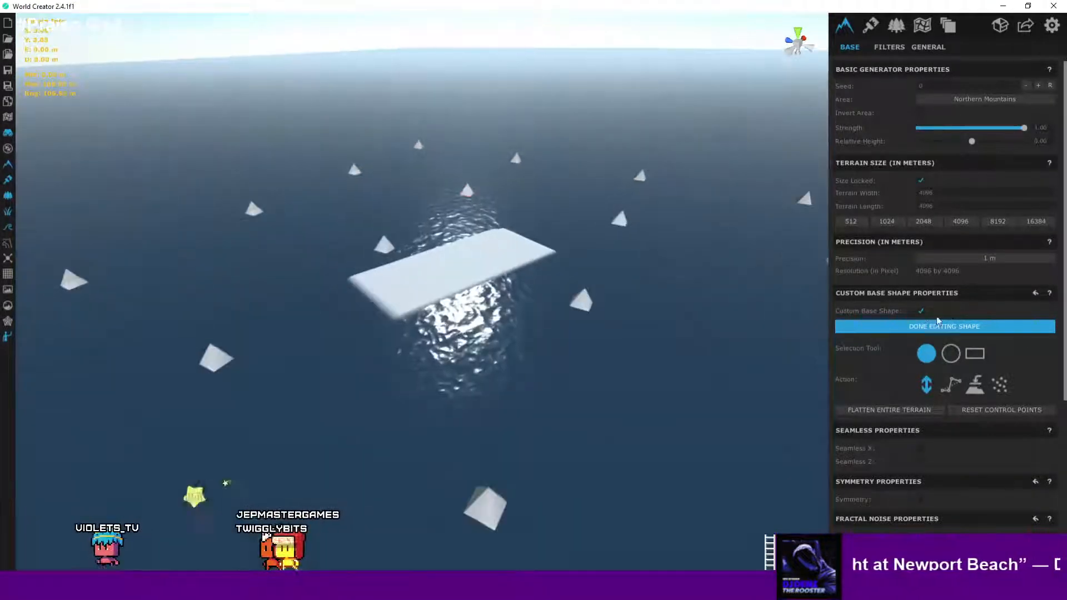
- Toggle the custom base shape off and on and reopen shape editing
click(921, 313)
click(921, 311)
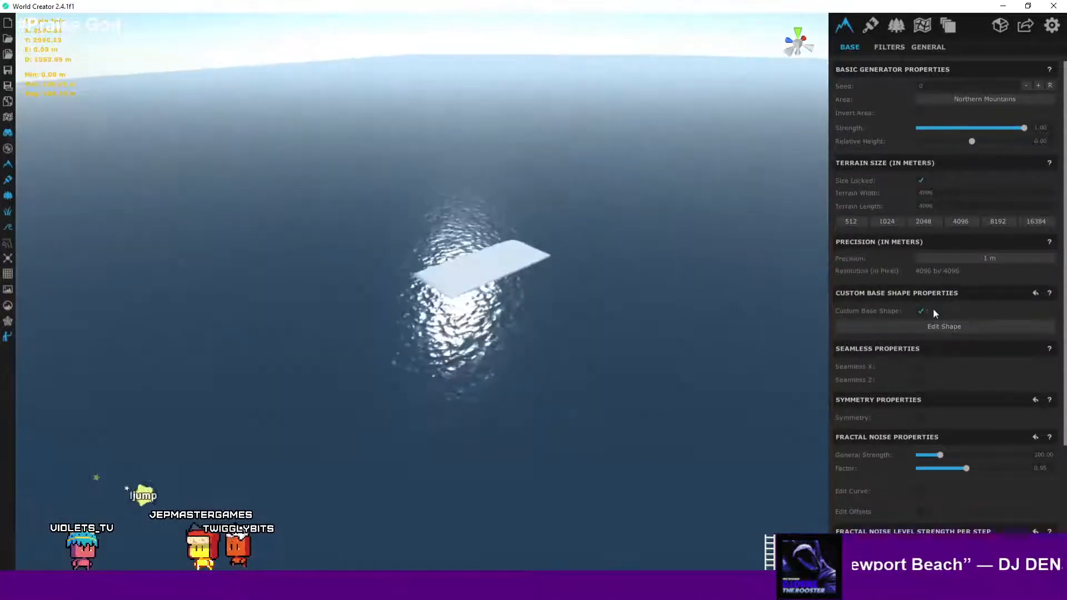
click(965, 325)
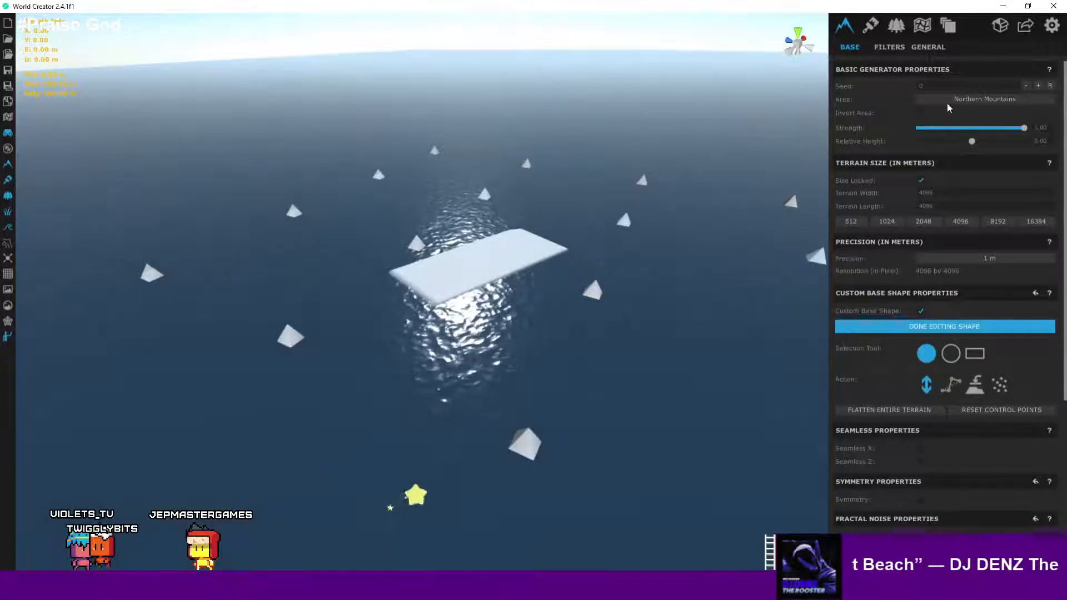
- Set the base generator's area to GiantLand
click(956, 98)
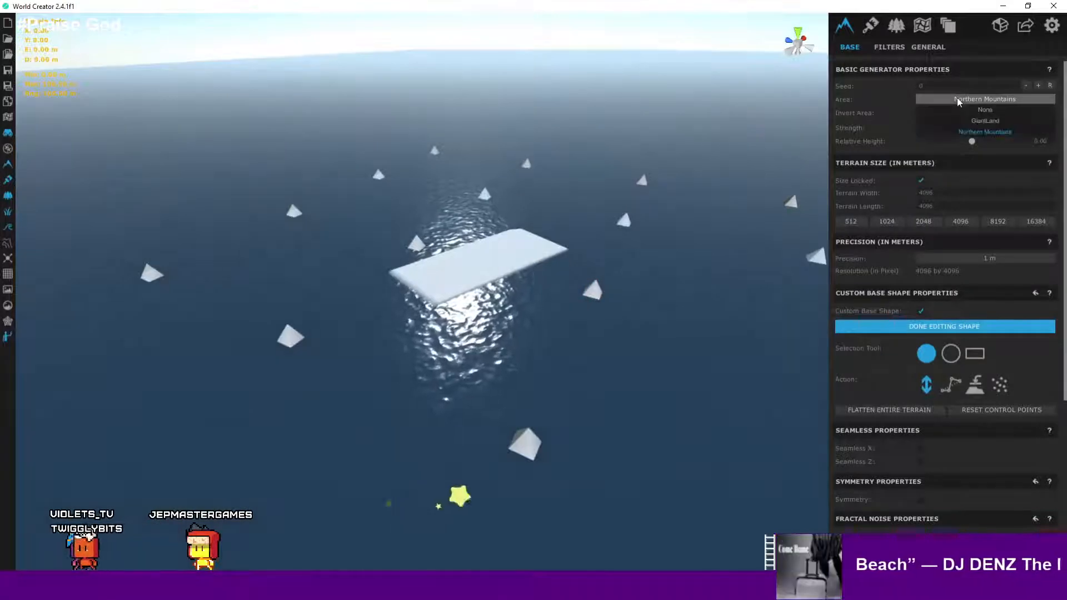
click(984, 110)
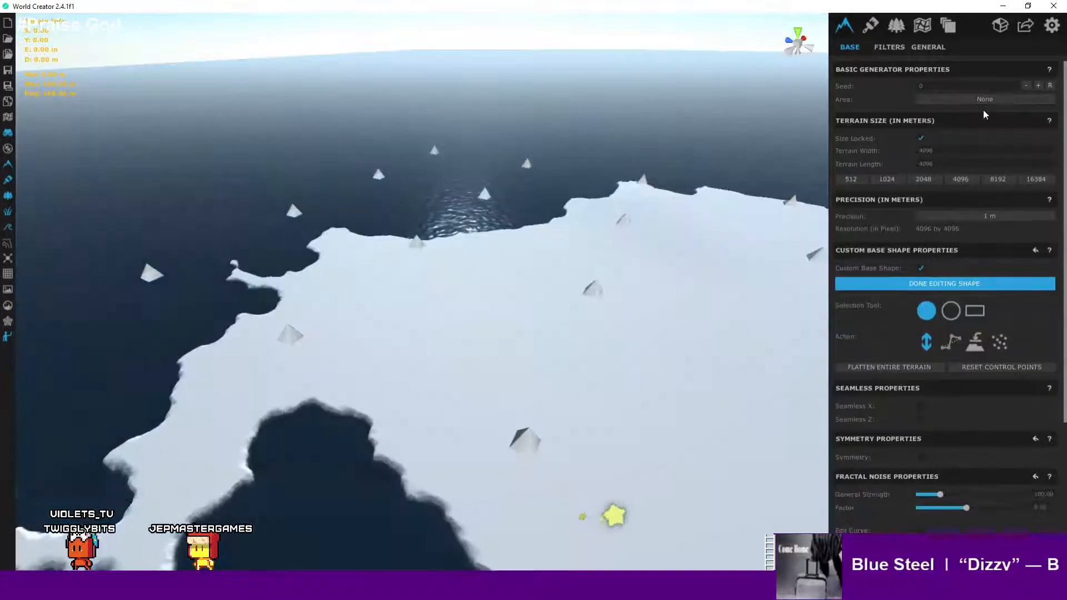
click(985, 99)
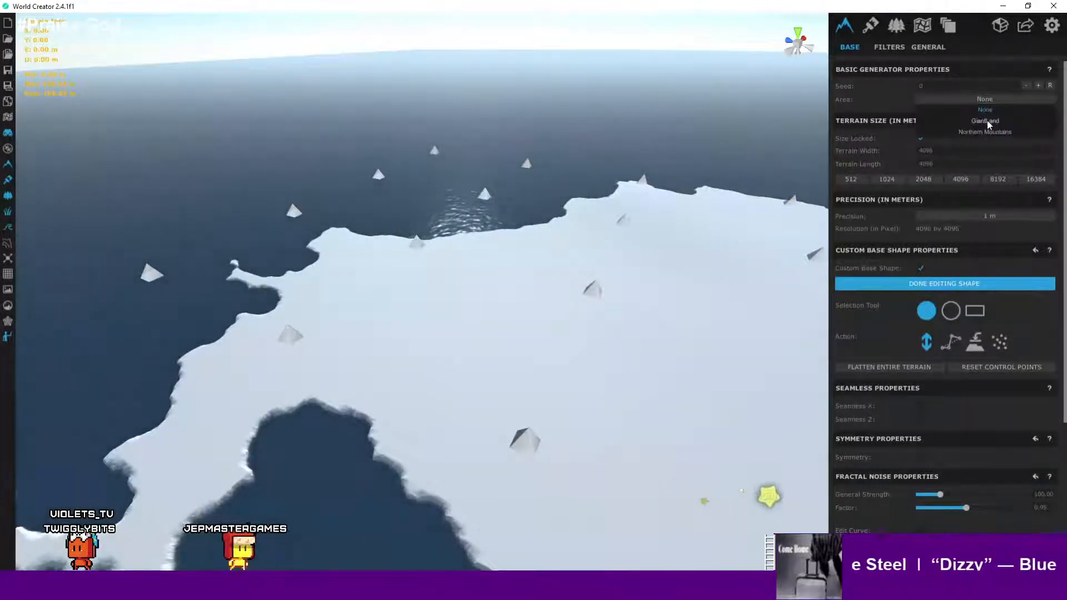
click(987, 121)
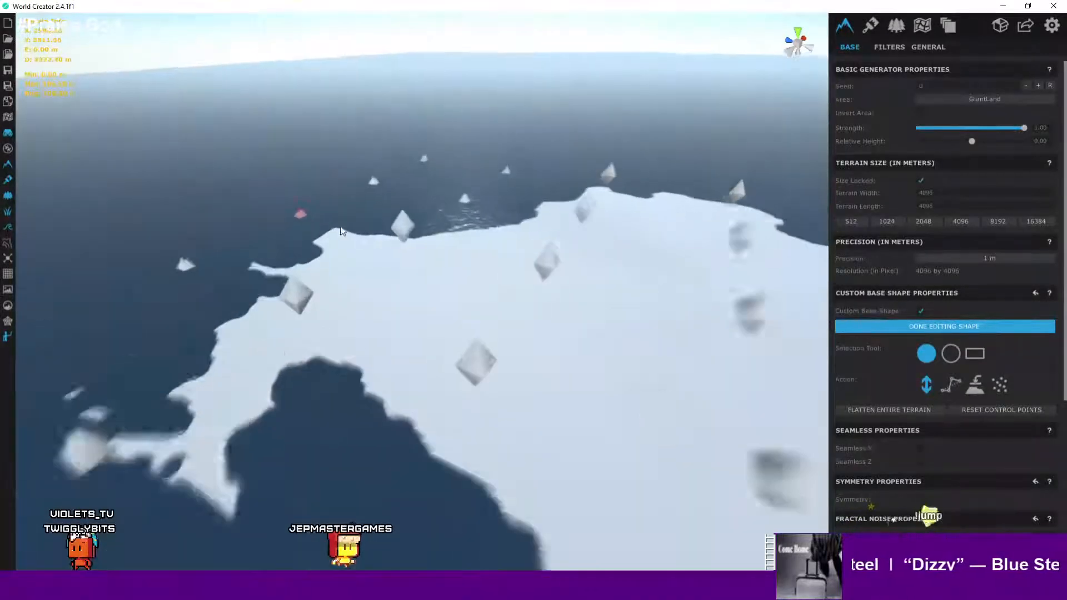
- Set the fractal noise Level Strength Step 1 to 0
scroll(1000, 375, down, 3)
scroll(962, 360, down, 1)
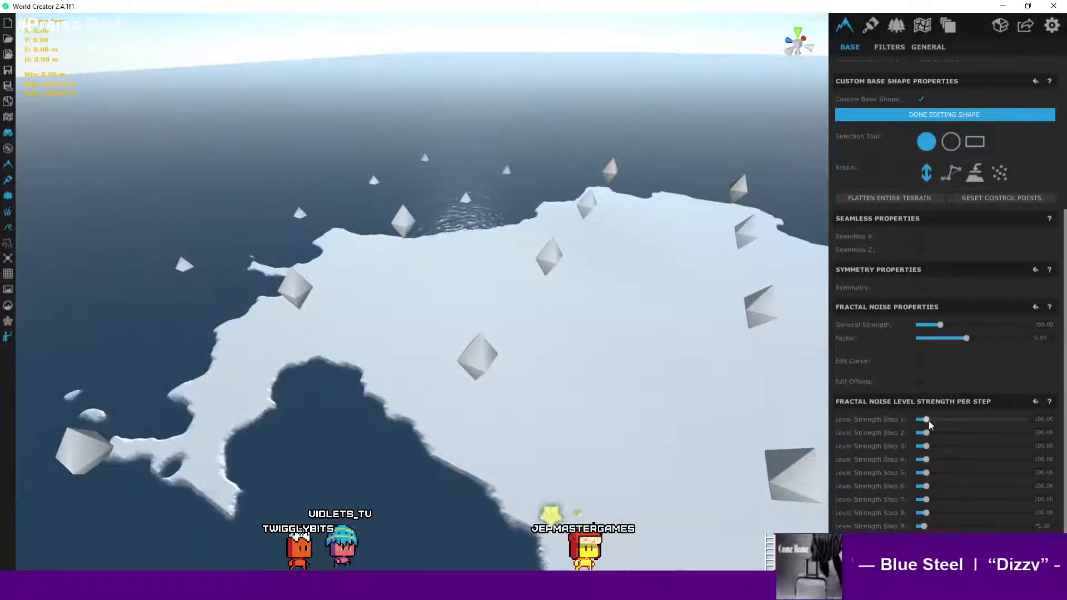
drag(927, 420, 872, 424)
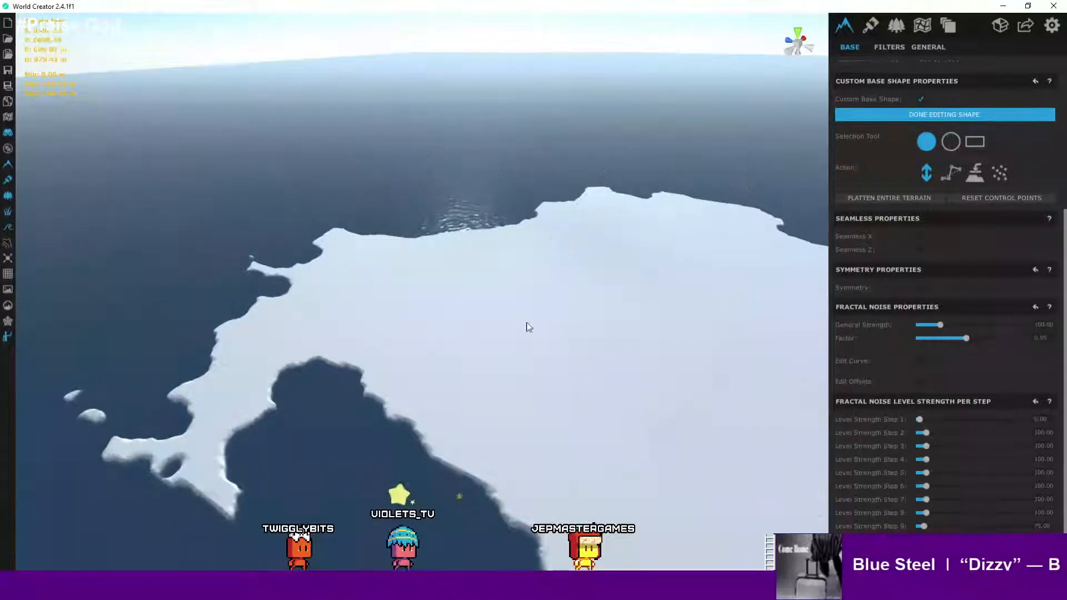
- Zoom and orbit around the island to inspect the custom base shape's control points
scroll(541, 321, down, 5)
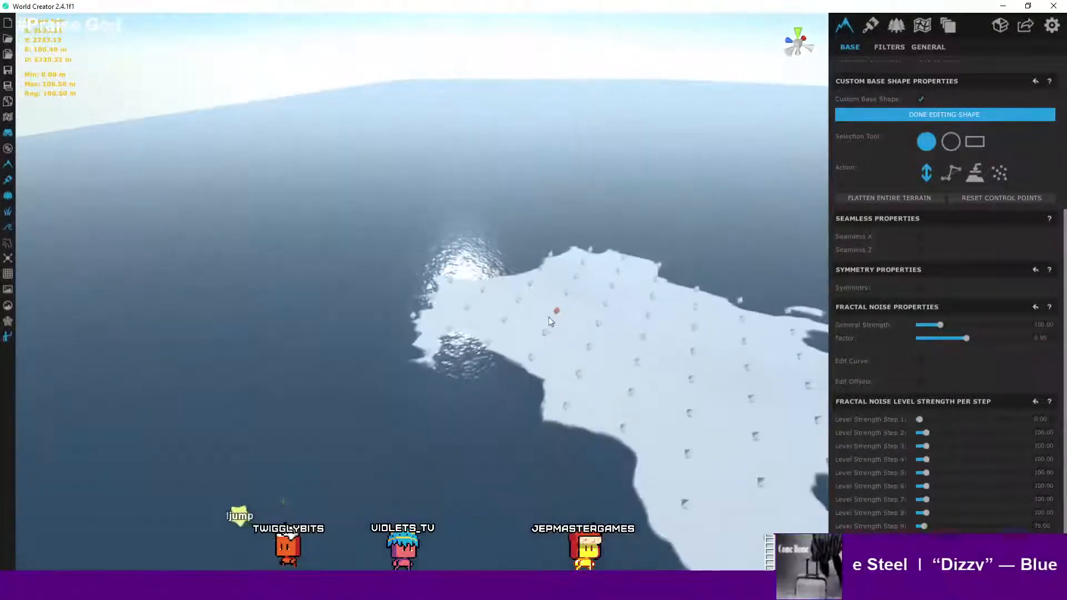
scroll(549, 317, down, 6)
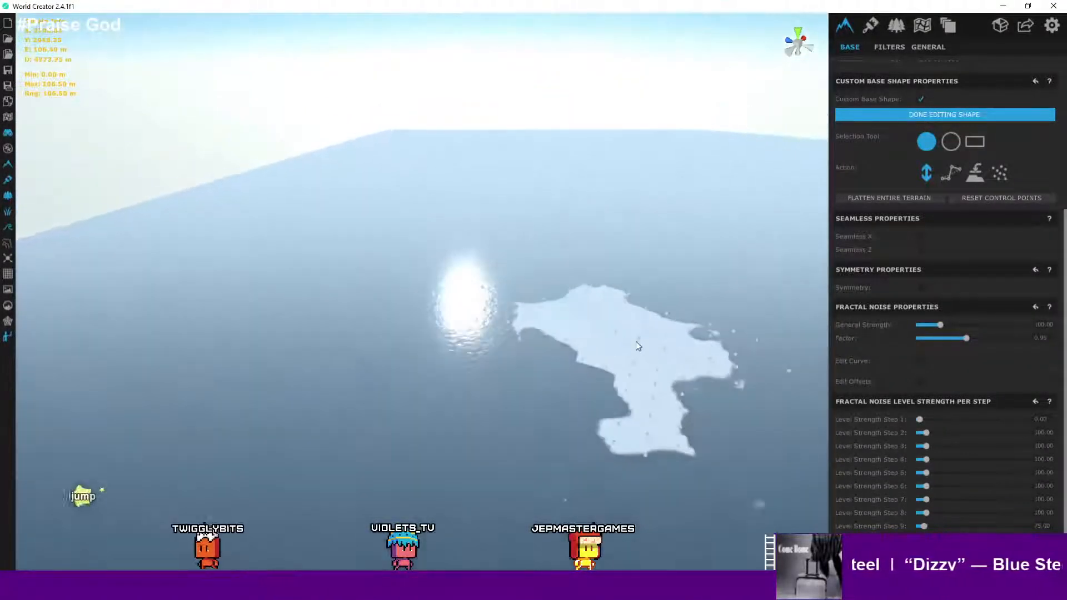
scroll(622, 350, up, 5)
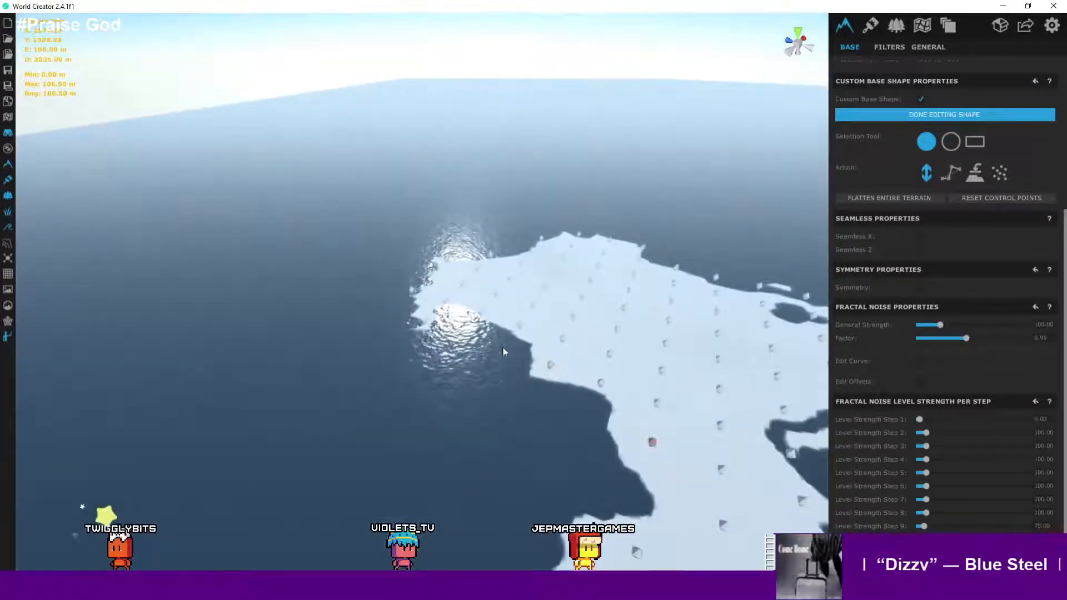
scroll(503, 351, up, 5)
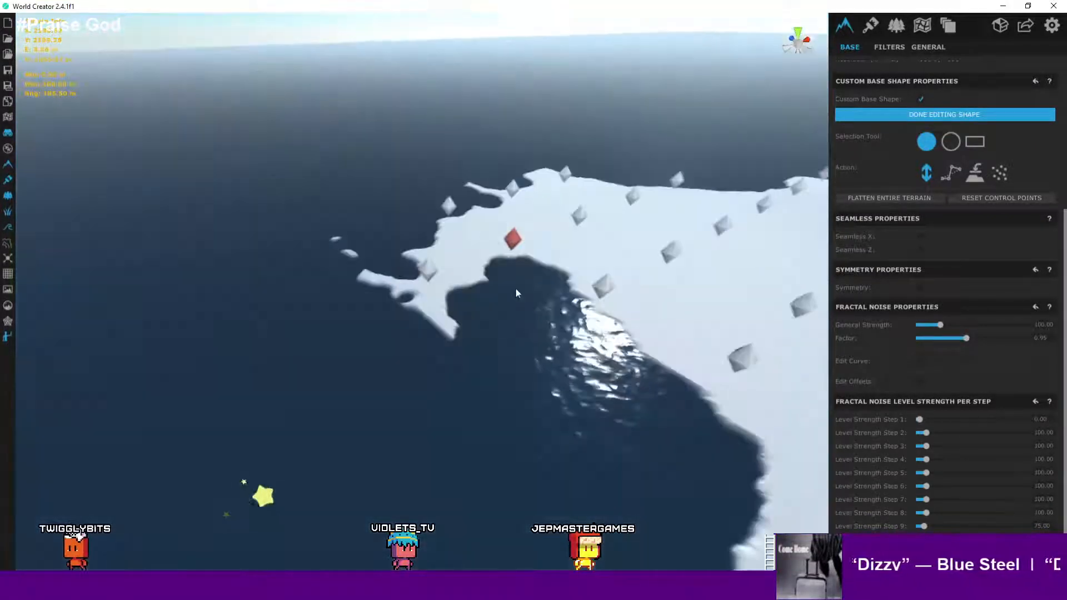
scroll(515, 288, up, 8)
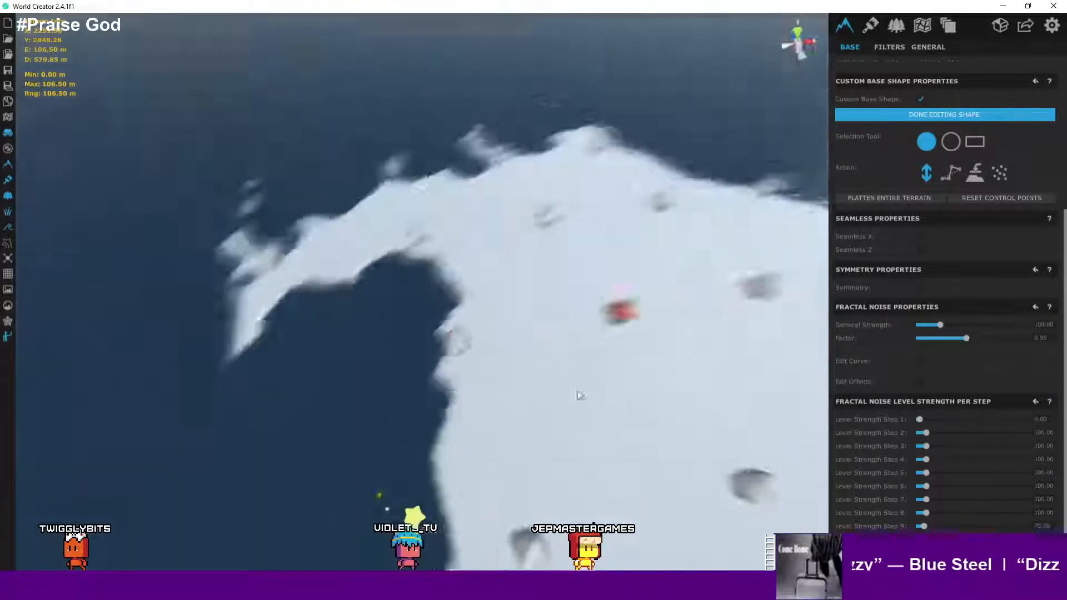
scroll(578, 396, down, 6)
scroll(493, 303, up, 4)
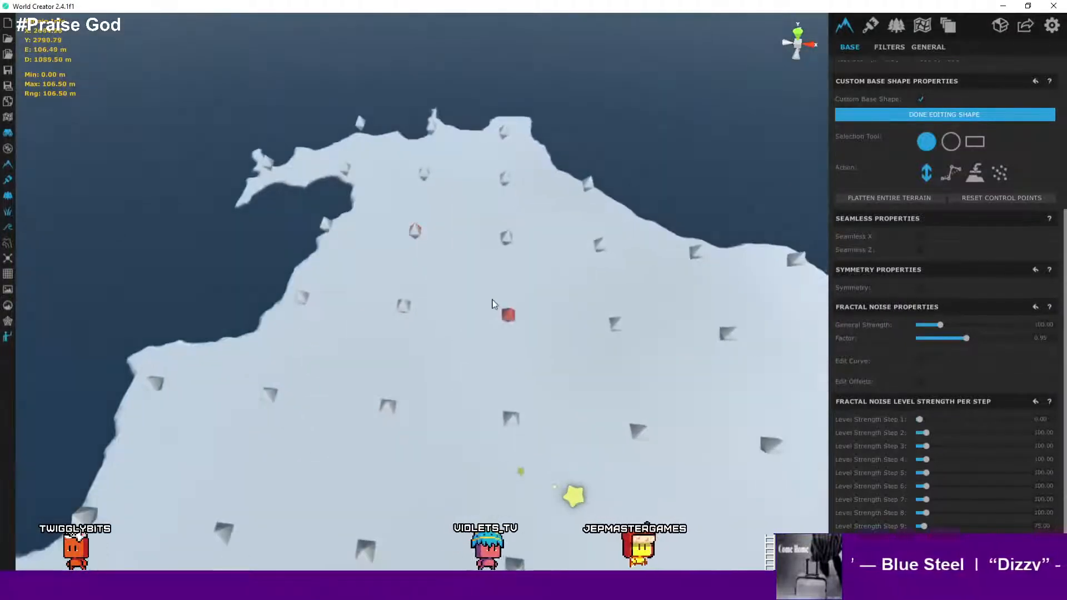
scroll(556, 255, down, 3)
scroll(538, 252, up, 6)
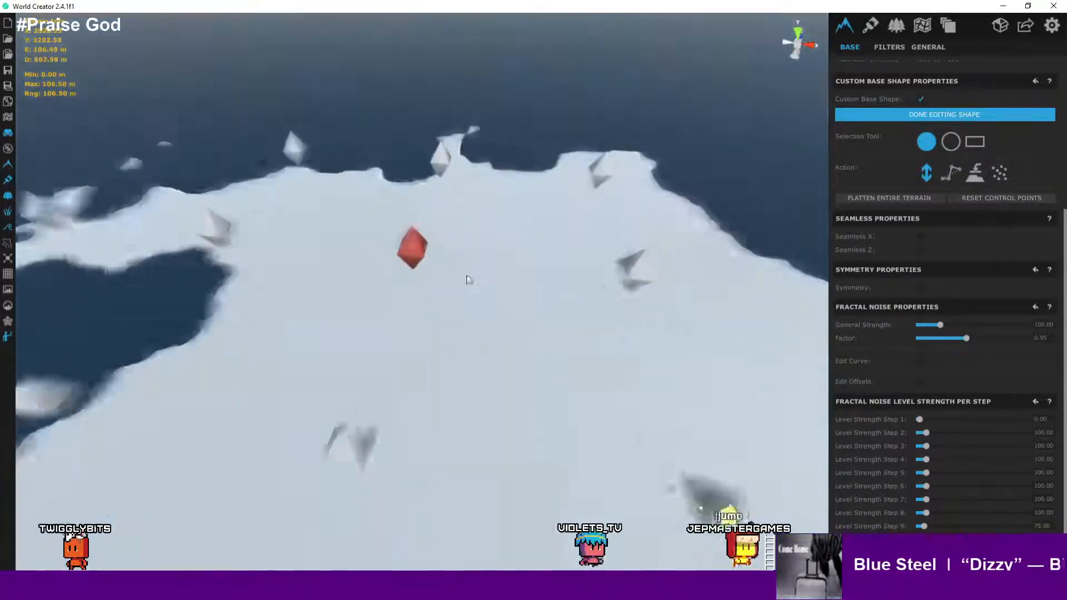
right_drag(467, 277, 679, 272)
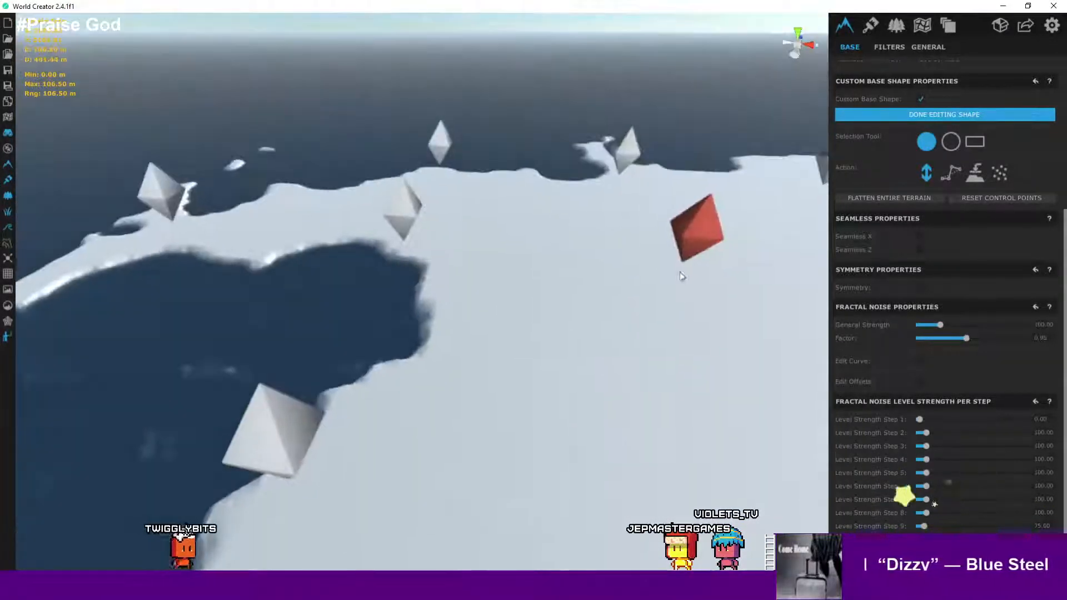
- Try to raise the selected custom base shape control point while navigating around it
drag(691, 226, 708, 178)
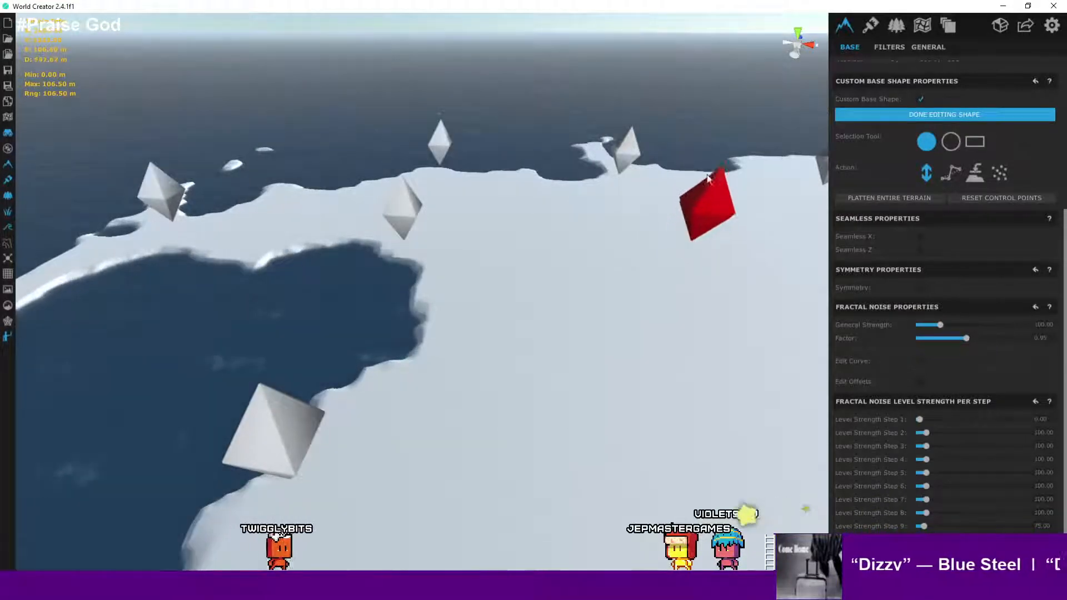
right_drag(621, 265, 695, 218)
key(w)
key(s)
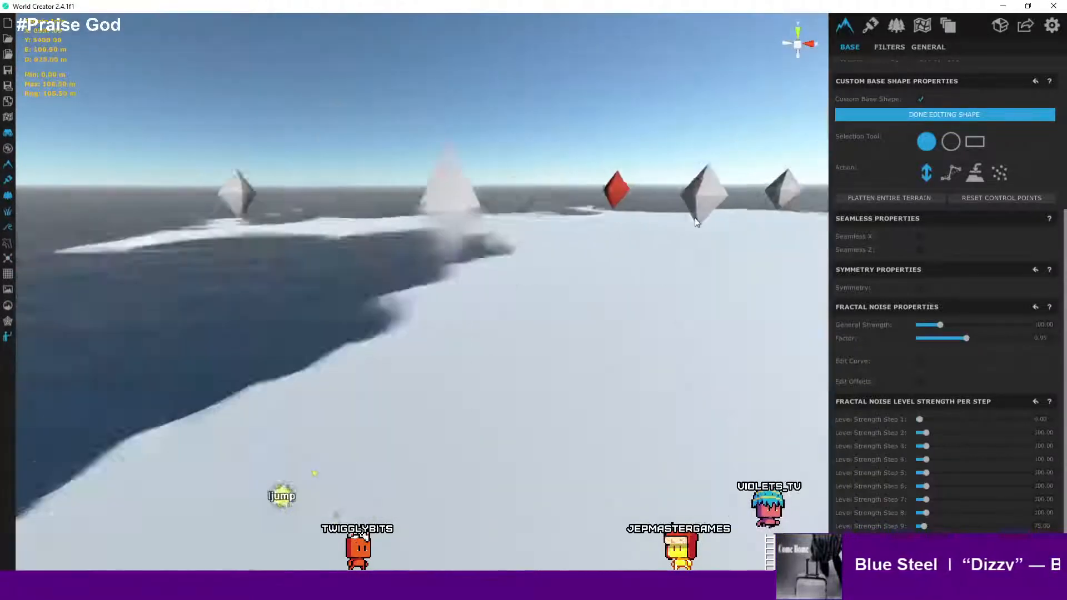
scroll(697, 223, up, 2)
right_drag(725, 255, 669, 289)
scroll(732, 278, down, 2)
middle_drag(732, 278, 443, 358)
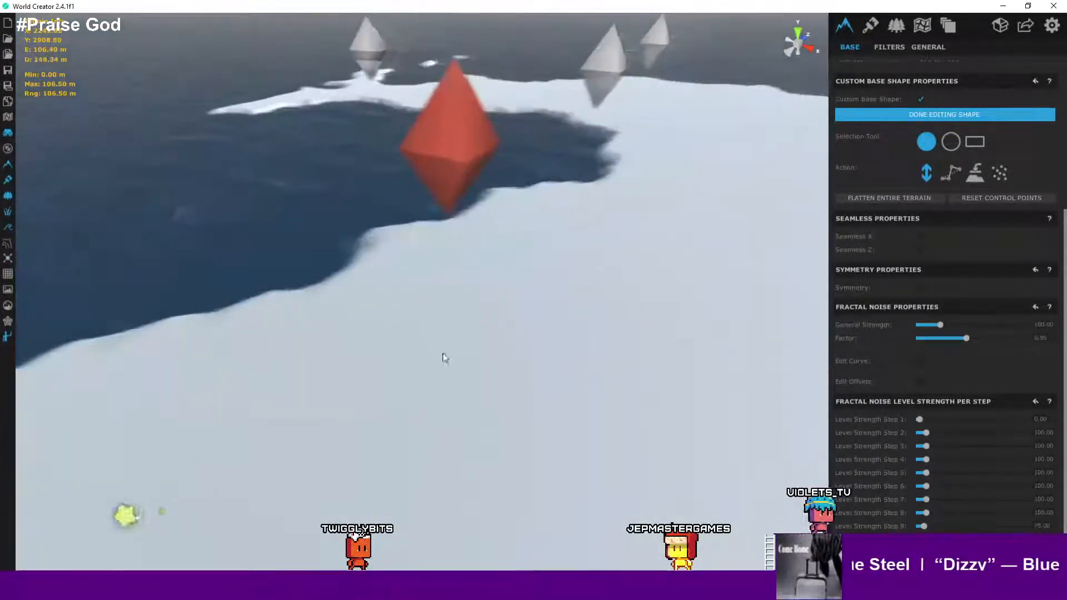
scroll(444, 358, down, 3)
middle_drag(706, 322, 428, 338)
scroll(444, 333, down, 1)
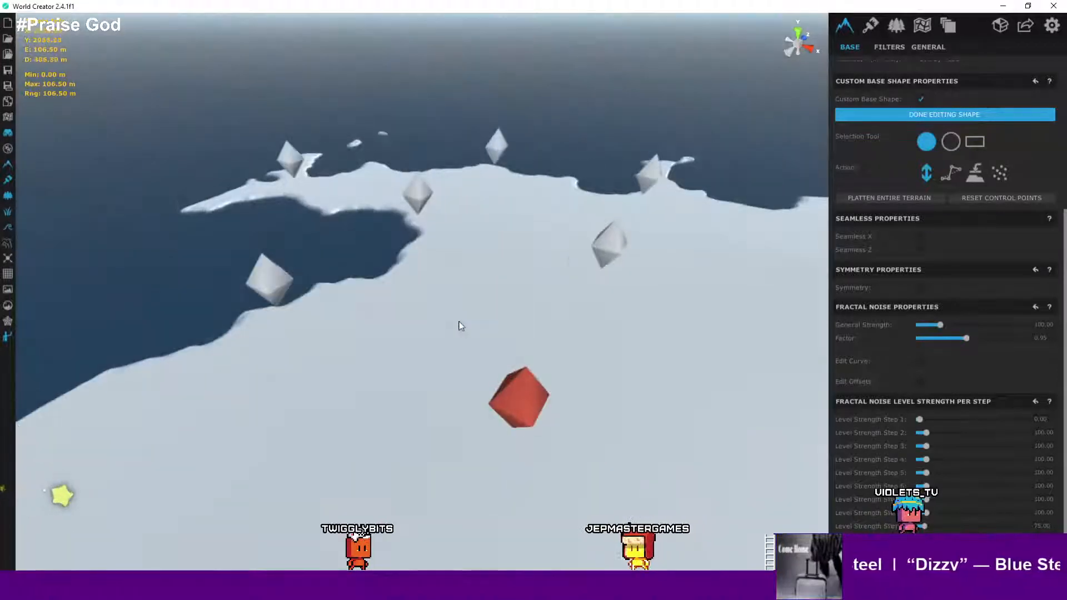
scroll(637, 291, down, 3)
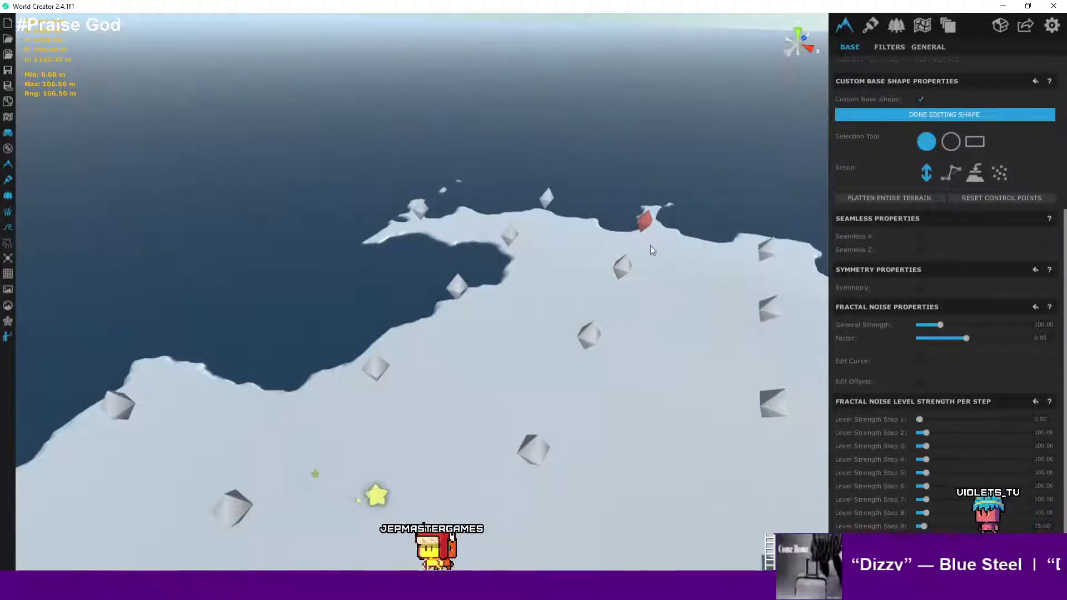
right_drag(575, 347, 628, 334)
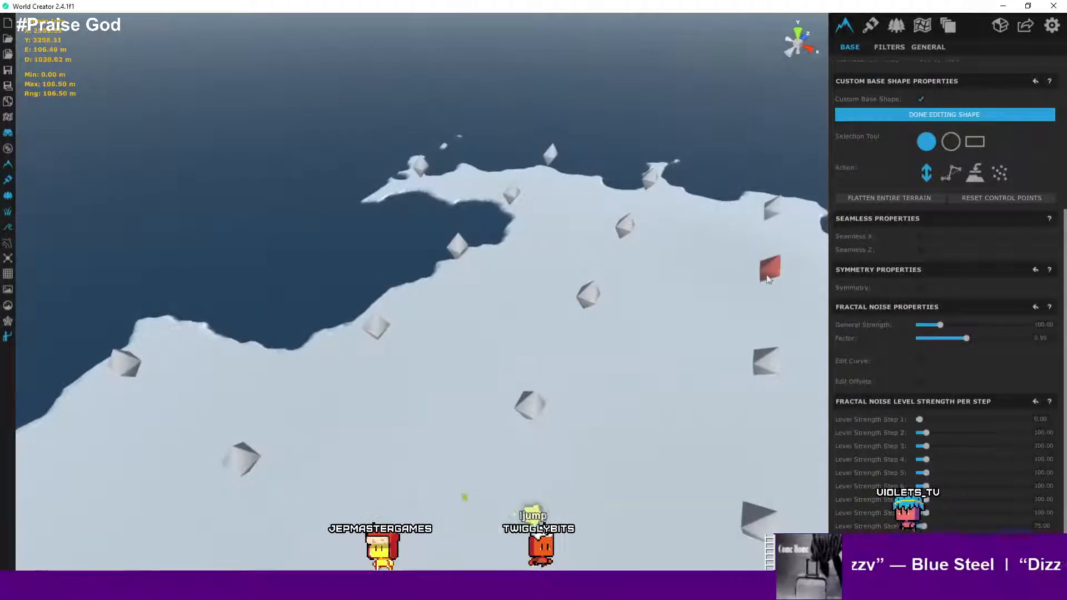
- Deselect the control point and turn off the custom base shape
scroll(592, 269, down, 4)
scroll(592, 268, down, 5)
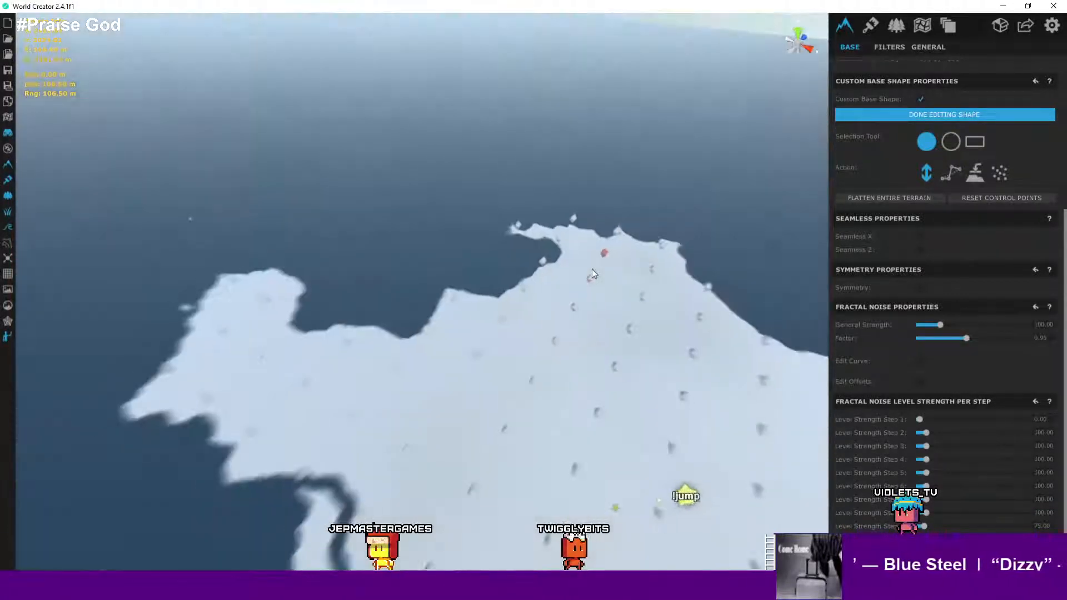
scroll(601, 267, up, 3)
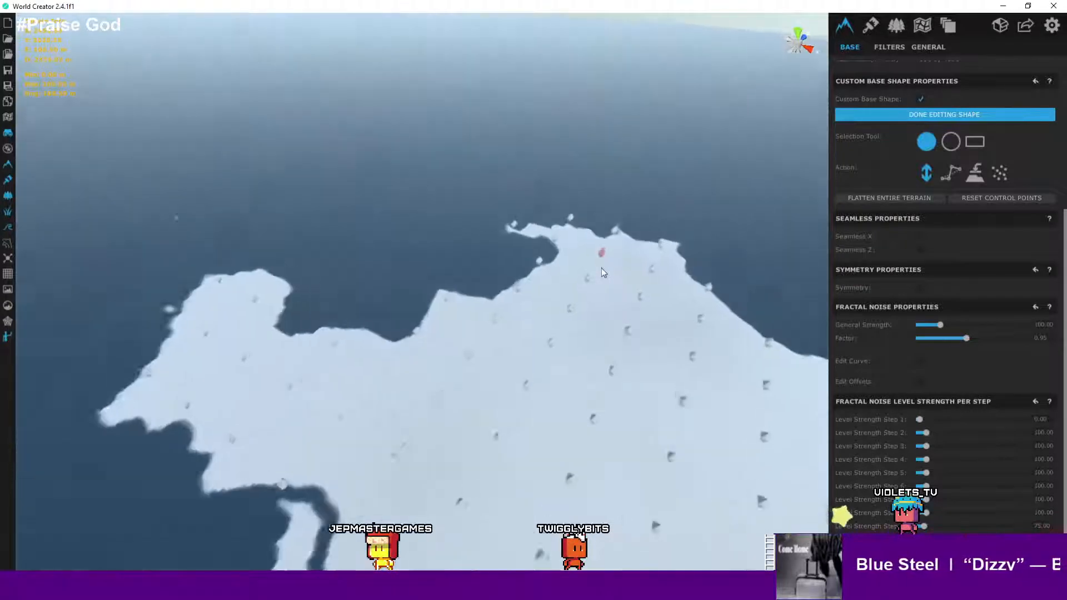
scroll(601, 267, up, 4)
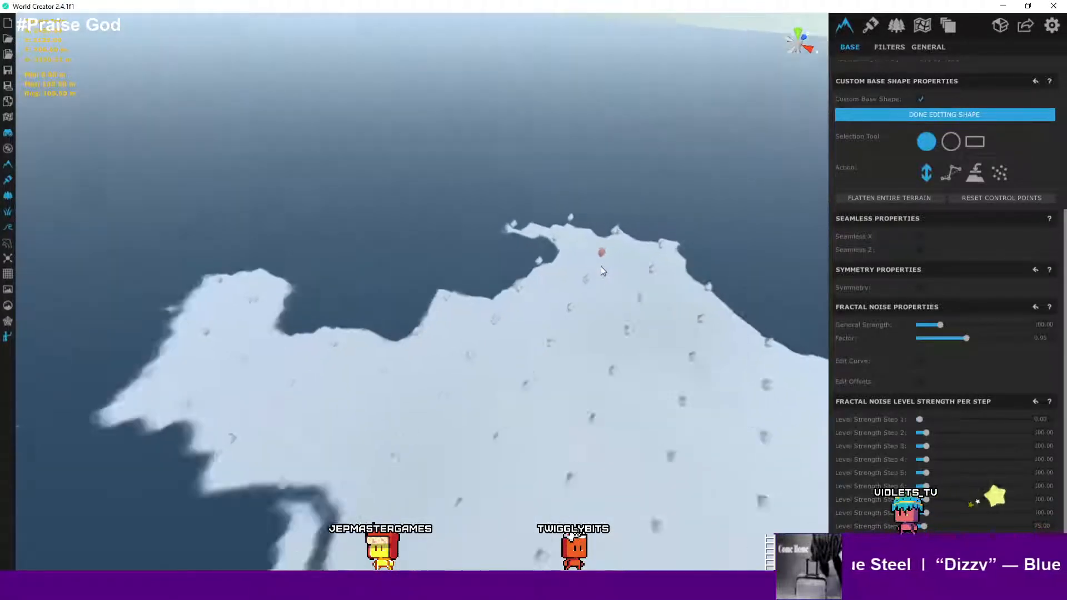
scroll(601, 271, down, 3)
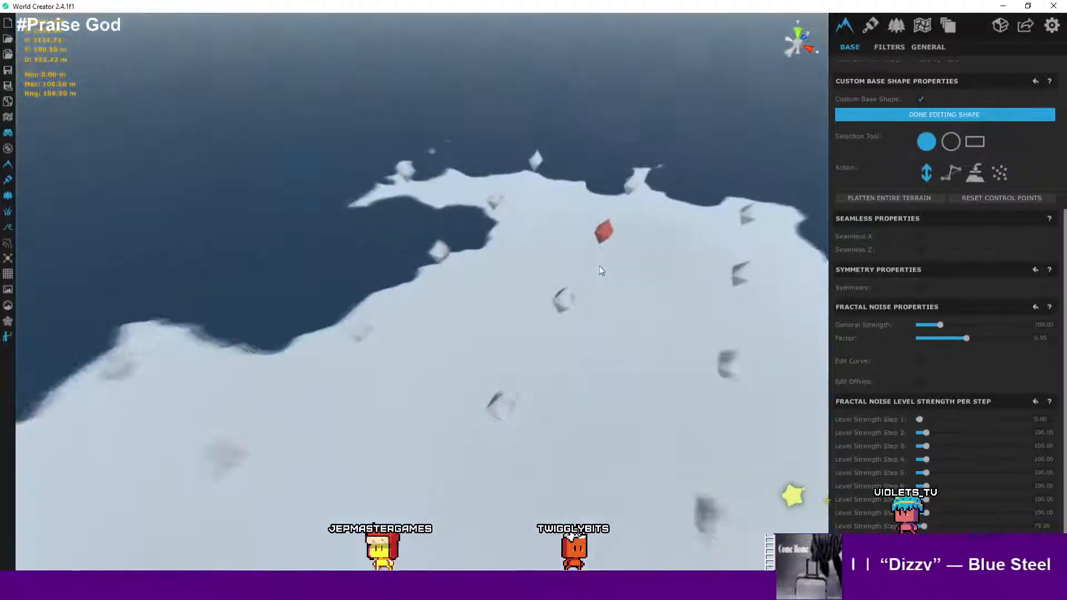
scroll(600, 270, up, 3)
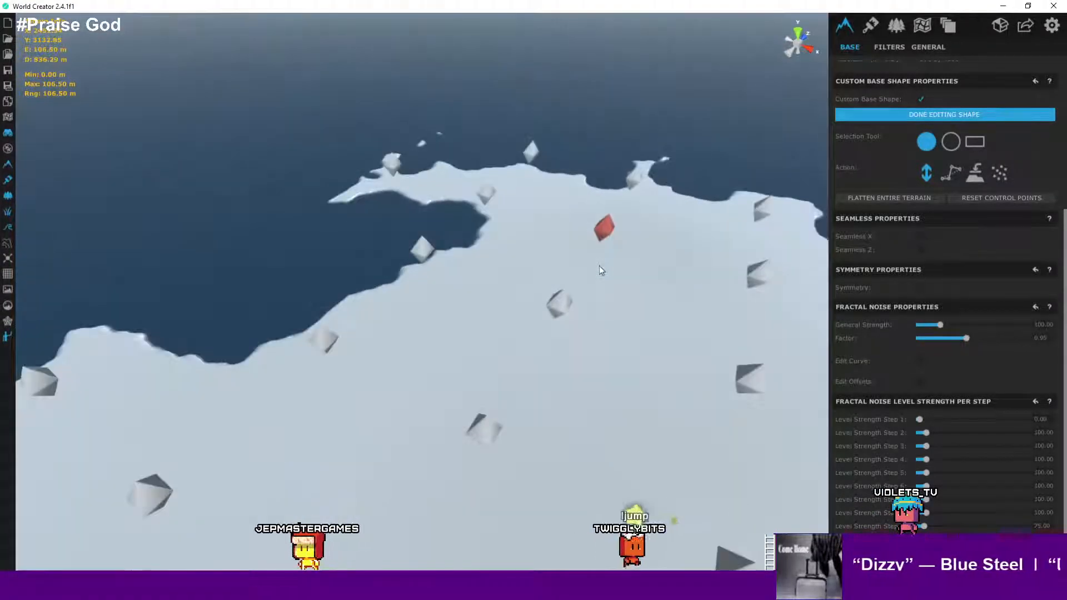
click(599, 270)
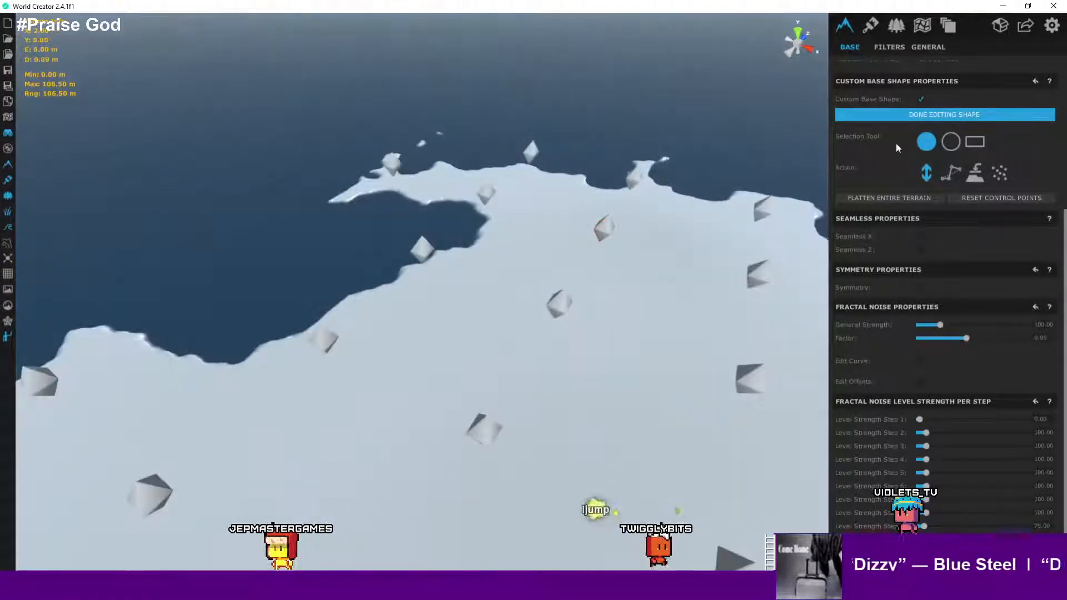
click(922, 100)
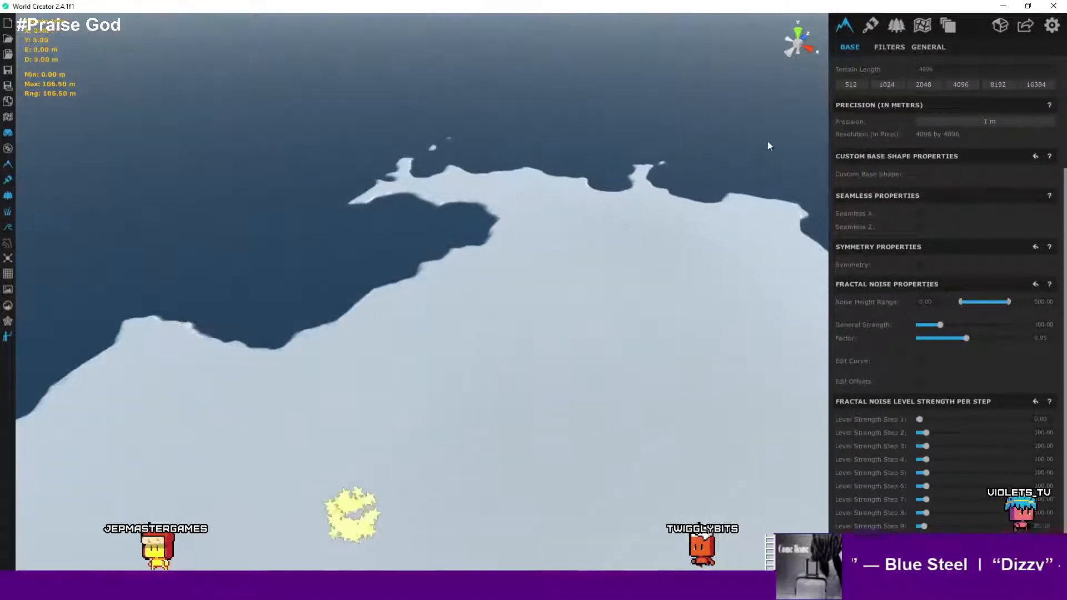
- Open the area list and select the GiantLand area to show its properties
scroll(900, 49, up, 5)
click(921, 26)
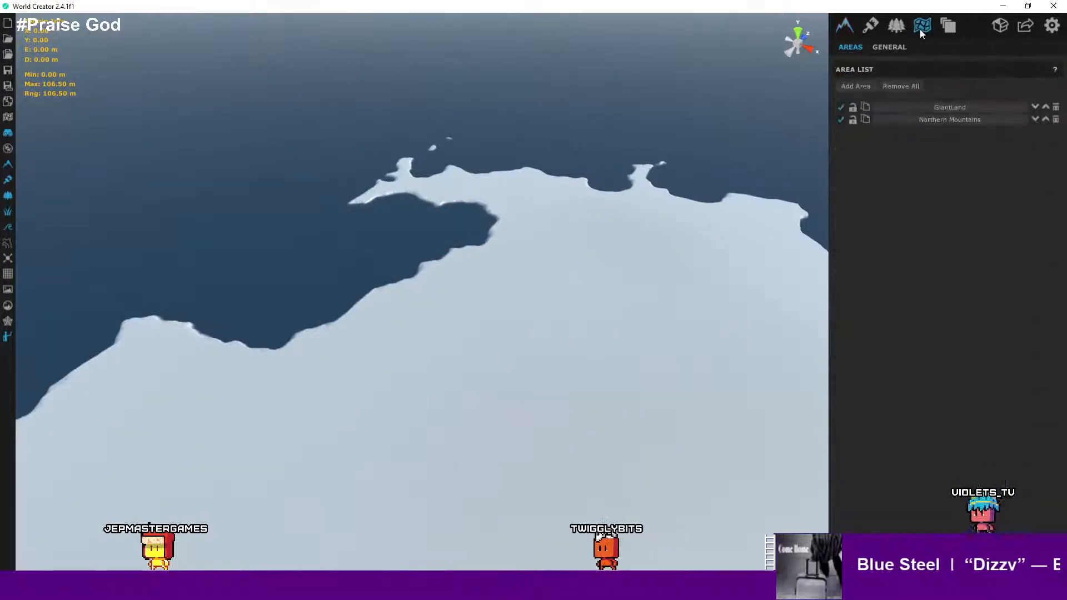
click(947, 108)
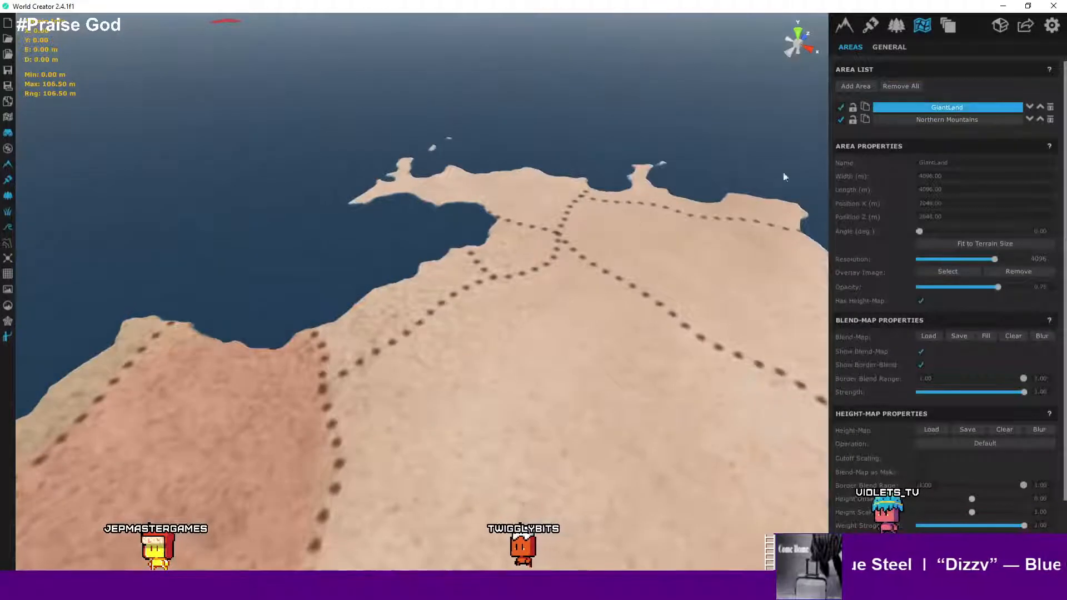
scroll(610, 223, up, 1)
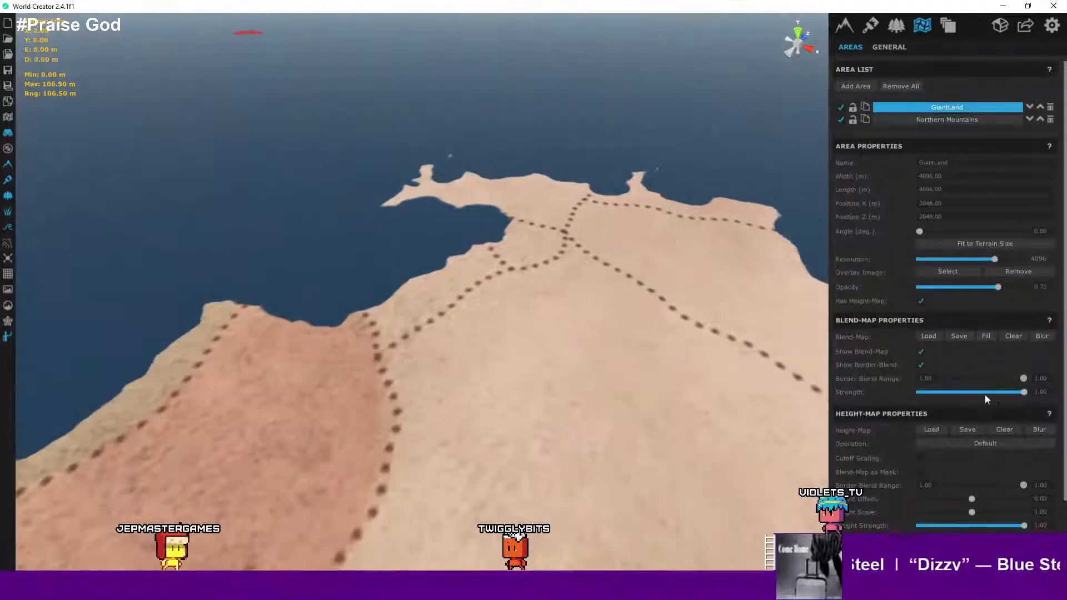
scroll(985, 396, down, 1)
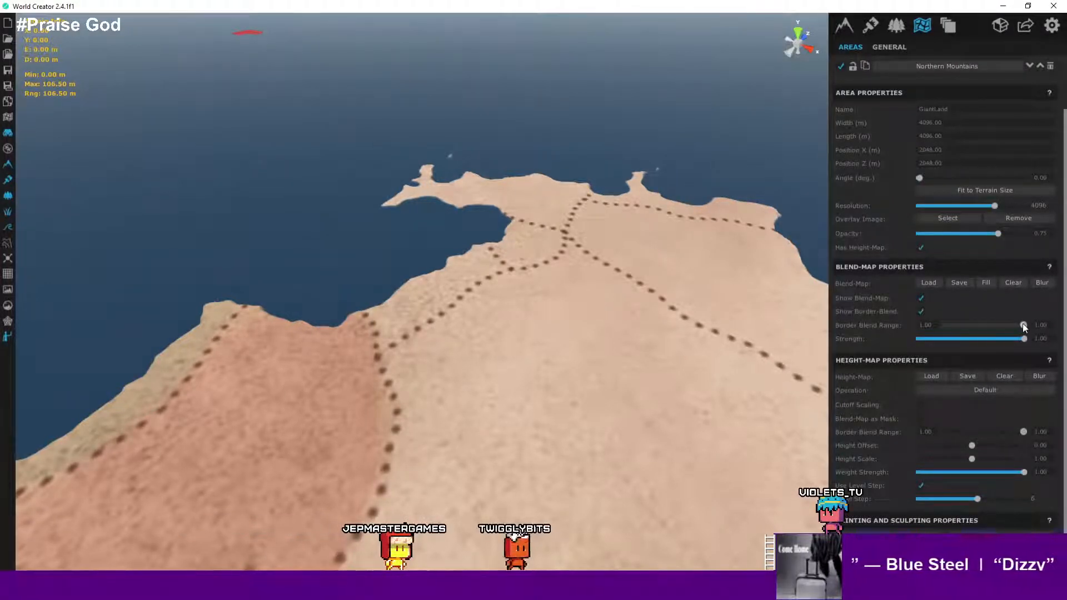
- Set the GiantLand area's height-map Height Offset to 0.11
mouse_move(1009, 324)
mouse_down()
mouse_move(973, 324)
mouse_move(1015, 324)
mouse_up()
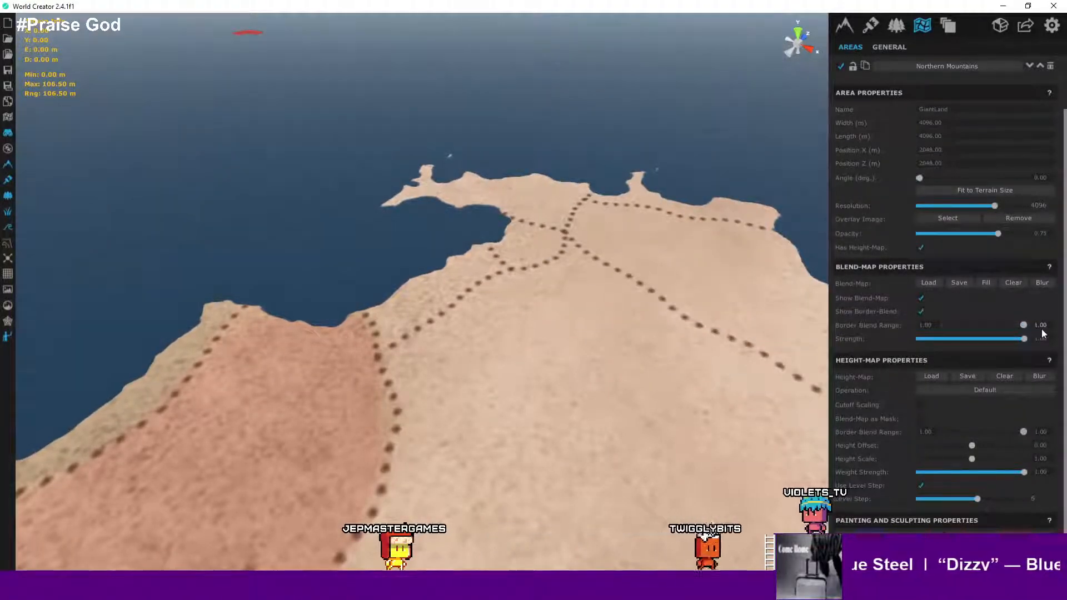
scroll(823, 343, down, 5)
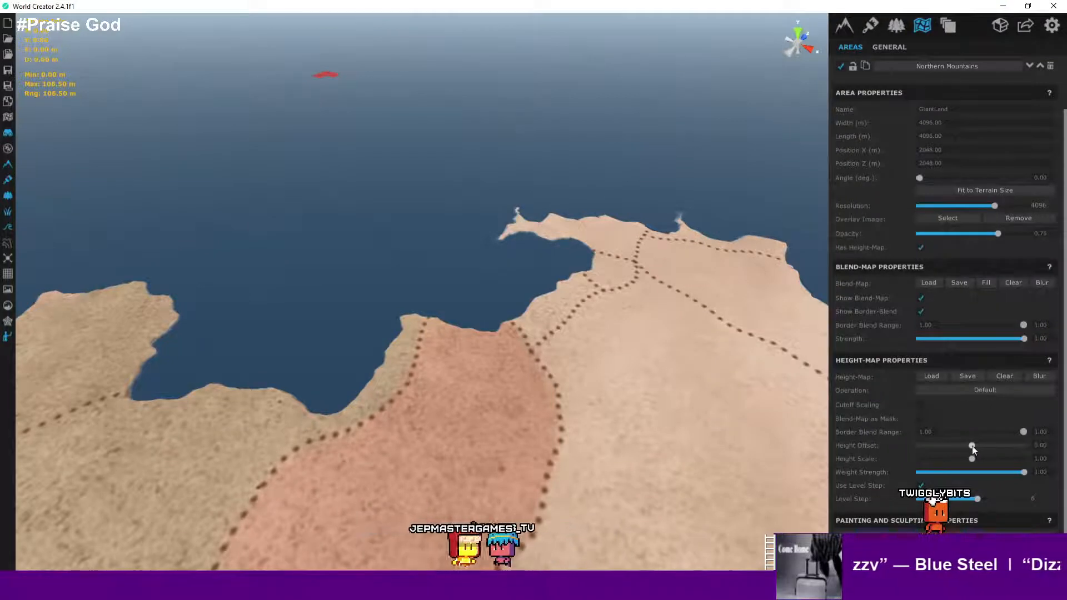
mouse_move(972, 446)
mouse_down()
mouse_move(982, 447)
mouse_move(972, 448)
mouse_up()
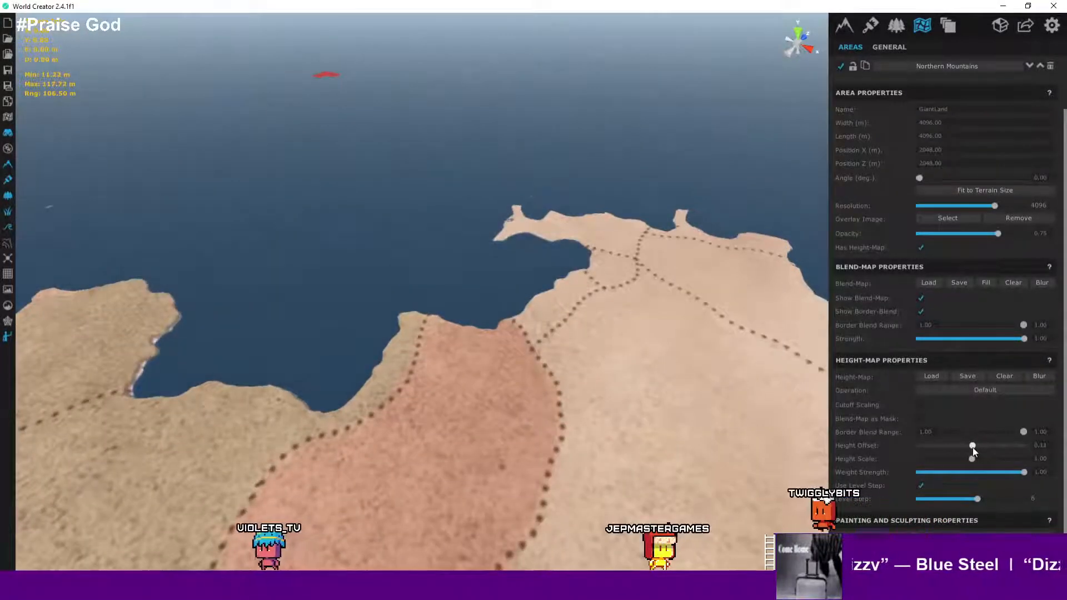
- Orbit and zoom around the island to examine the raised terrain
right_drag(658, 330, 915, 317)
scroll(591, 302, down, 4)
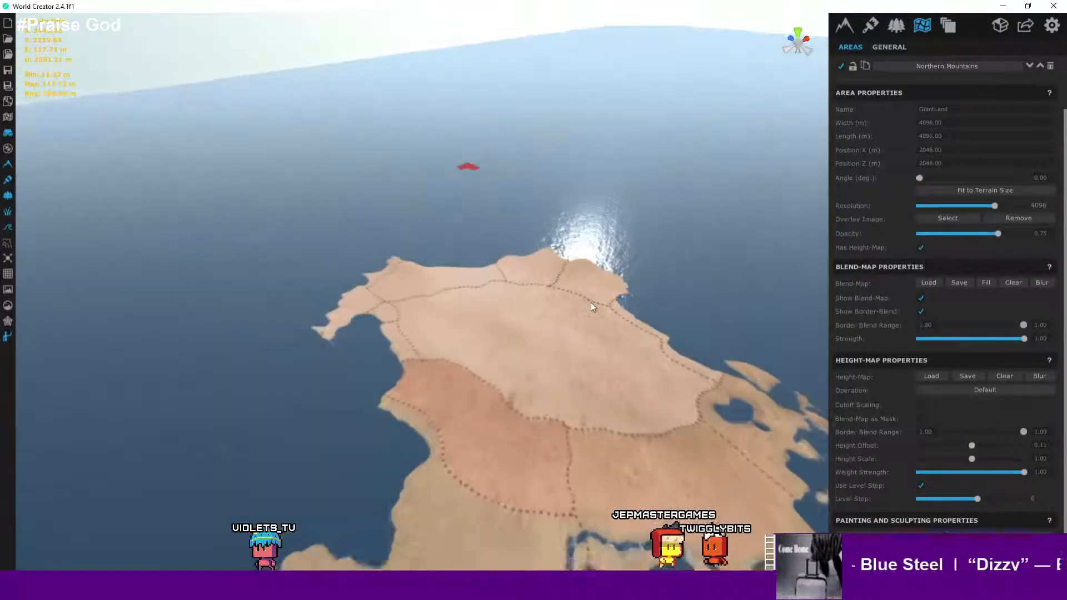
scroll(591, 302, up, 4)
middle_drag(502, 300, 818, 372)
scroll(586, 345, up, 1)
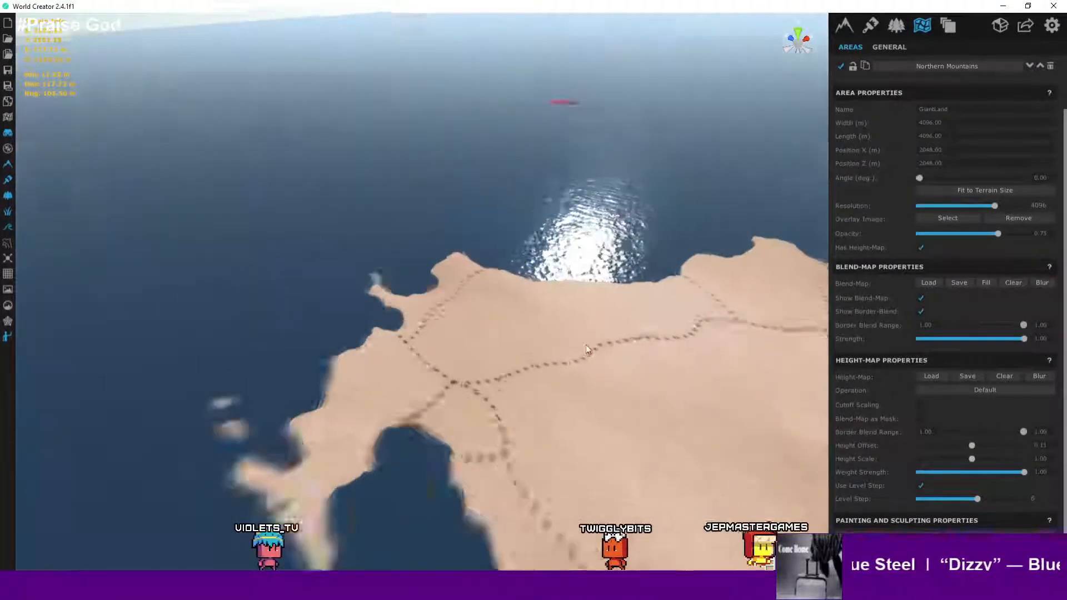
scroll(586, 345, up, 4)
middle_drag(600, 341, 632, 309)
scroll(633, 307, down, 2)
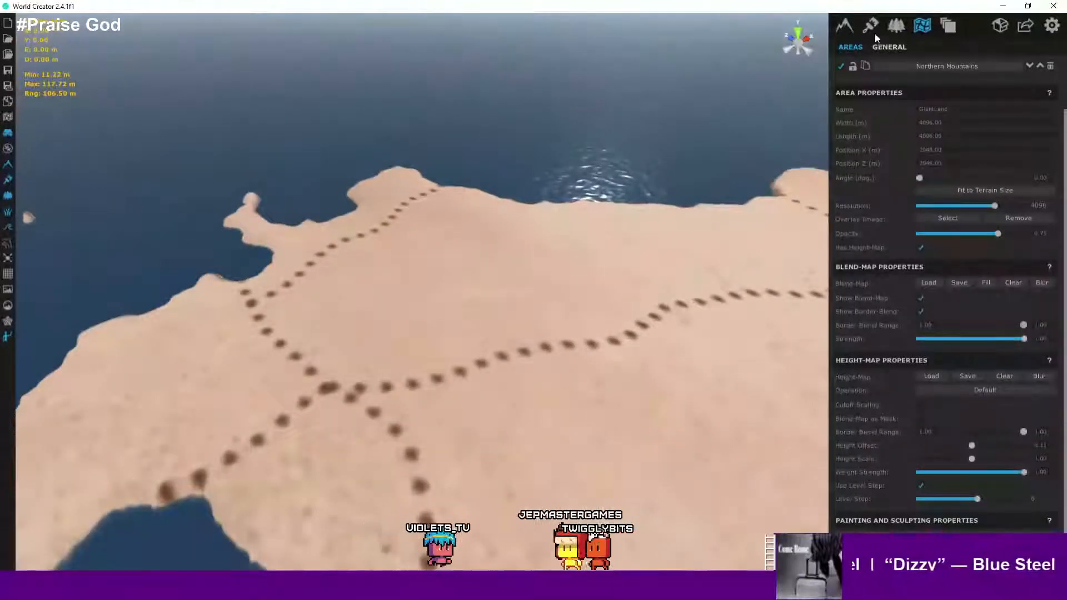
- Return to the base generator settings, review the coastline, and open the Filters tab
click(846, 26)
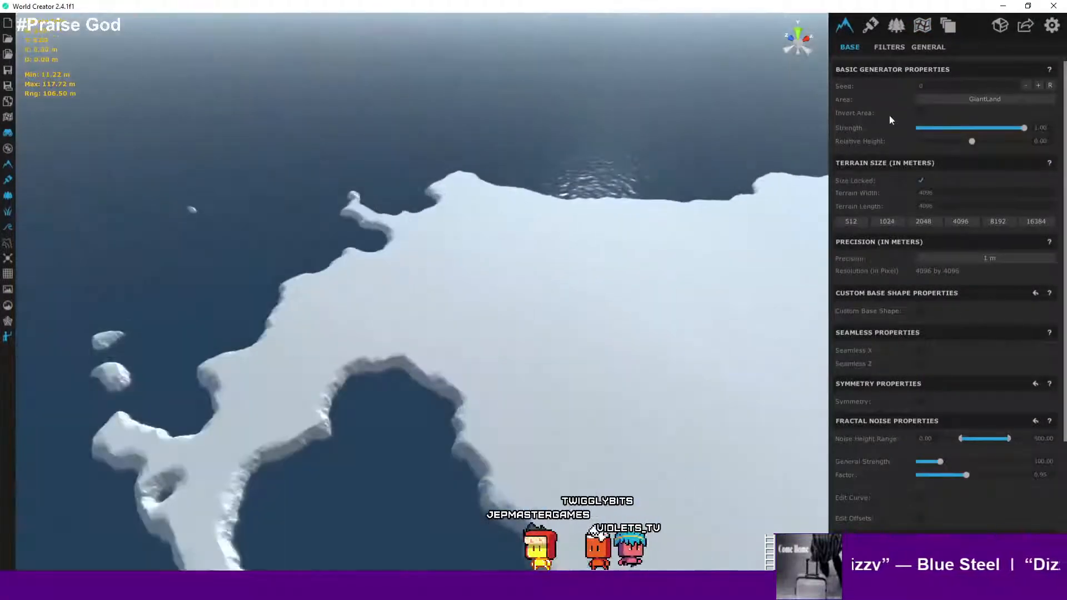
scroll(599, 255, down, 3)
scroll(617, 248, up, 4)
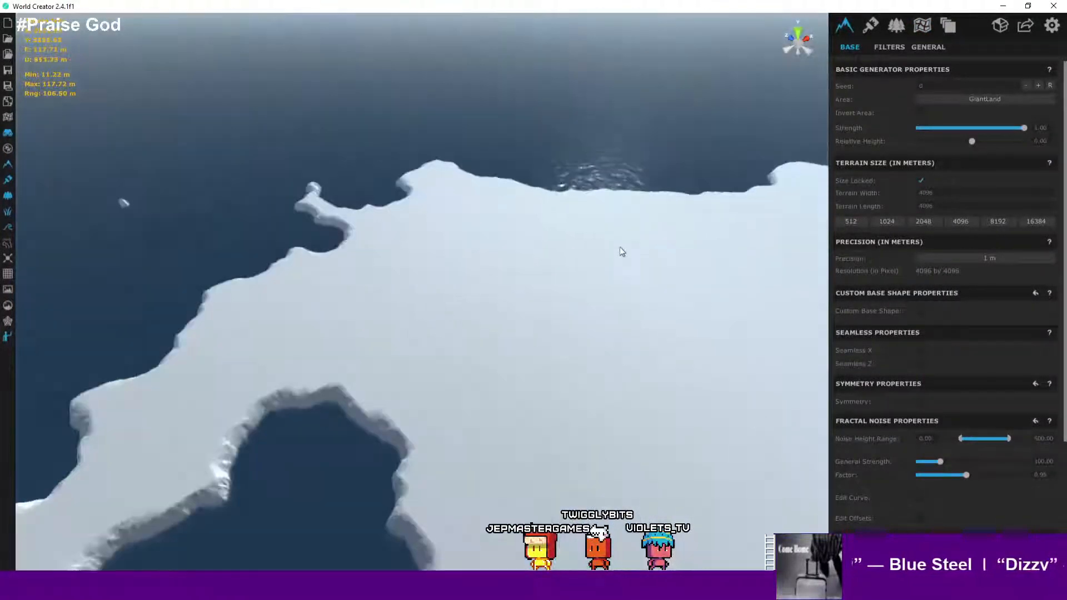
scroll(639, 249, down, 3)
scroll(643, 249, up, 4)
scroll(643, 251, down, 3)
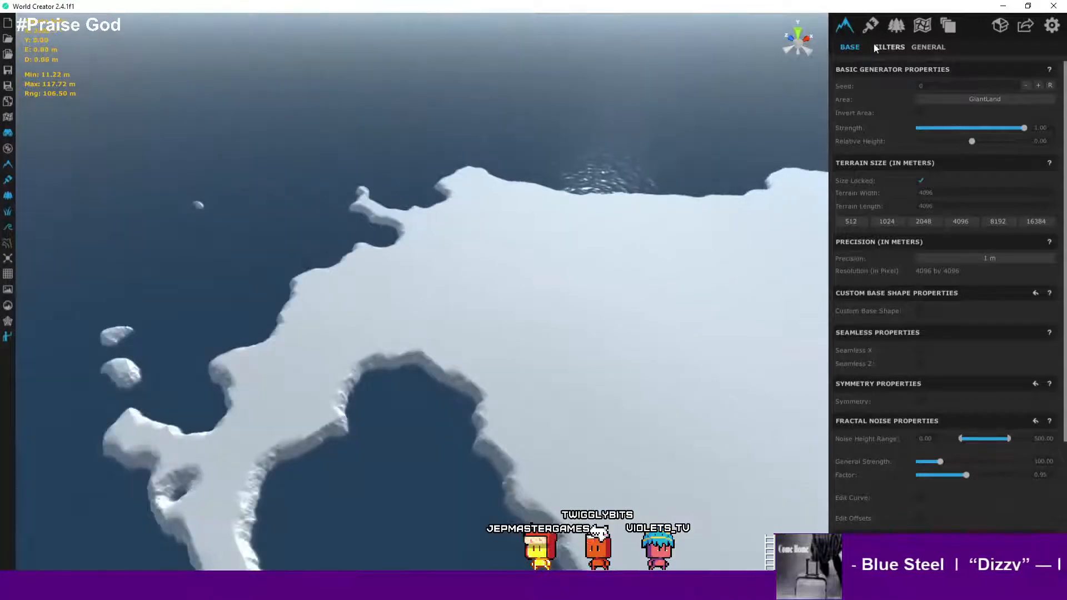
click(890, 49)
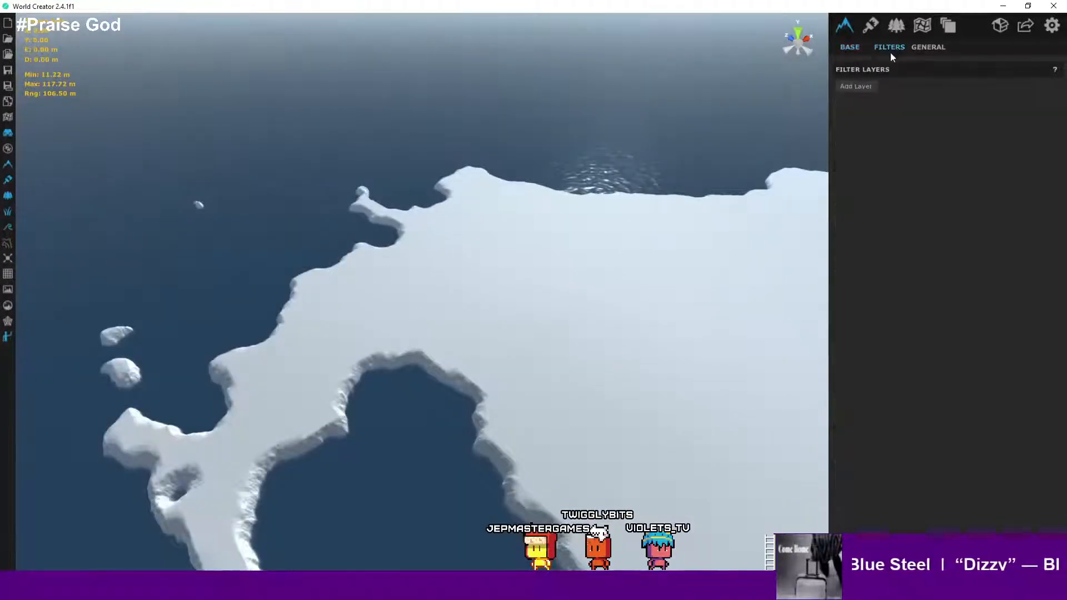
- Add a new filter layer and set its area to Northern Mountains
click(865, 88)
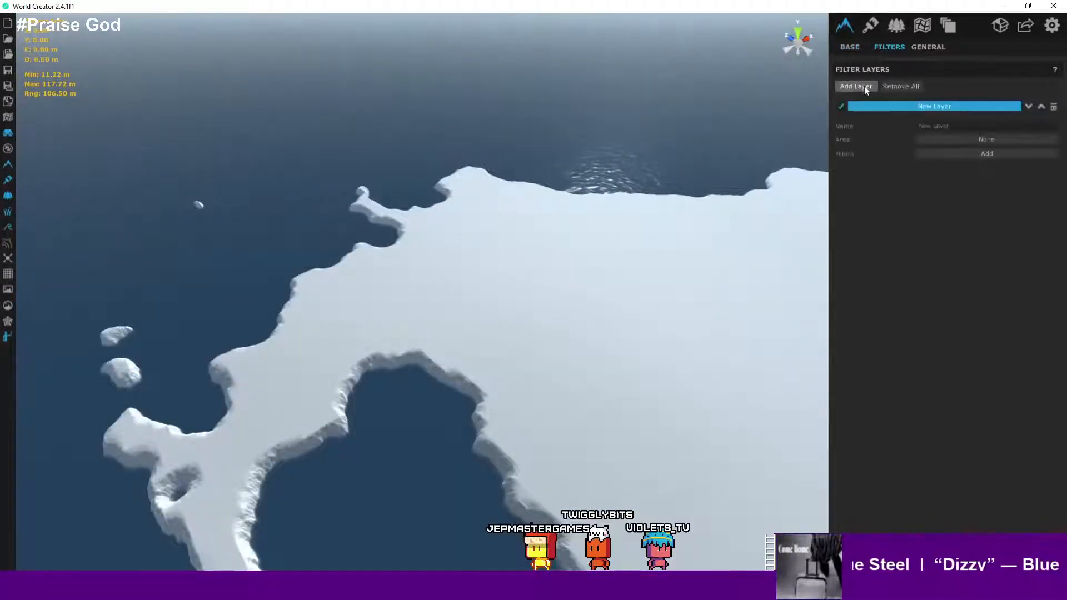
click(983, 142)
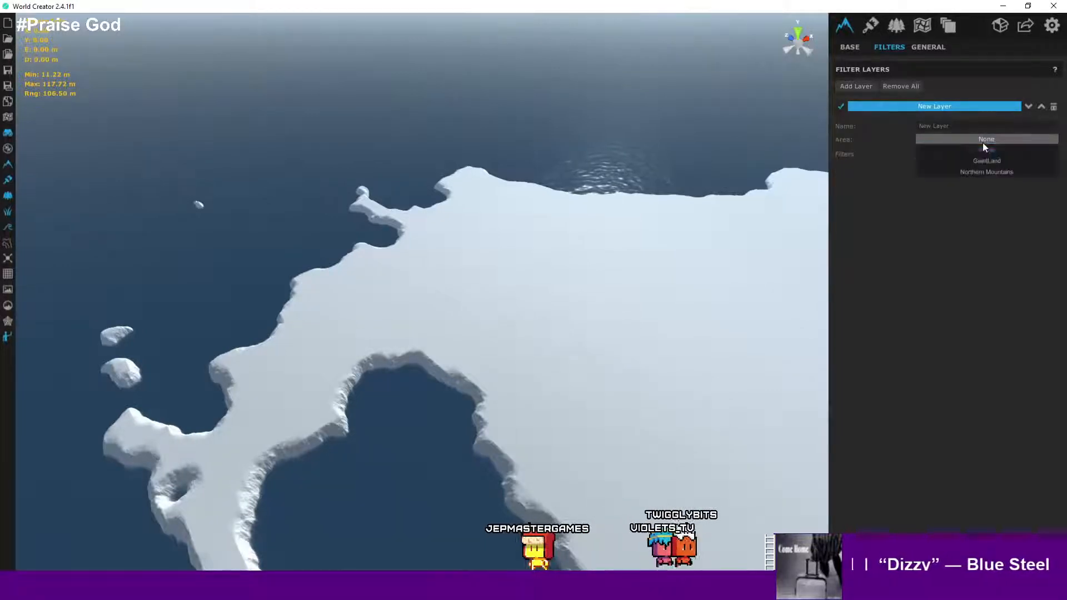
click(994, 172)
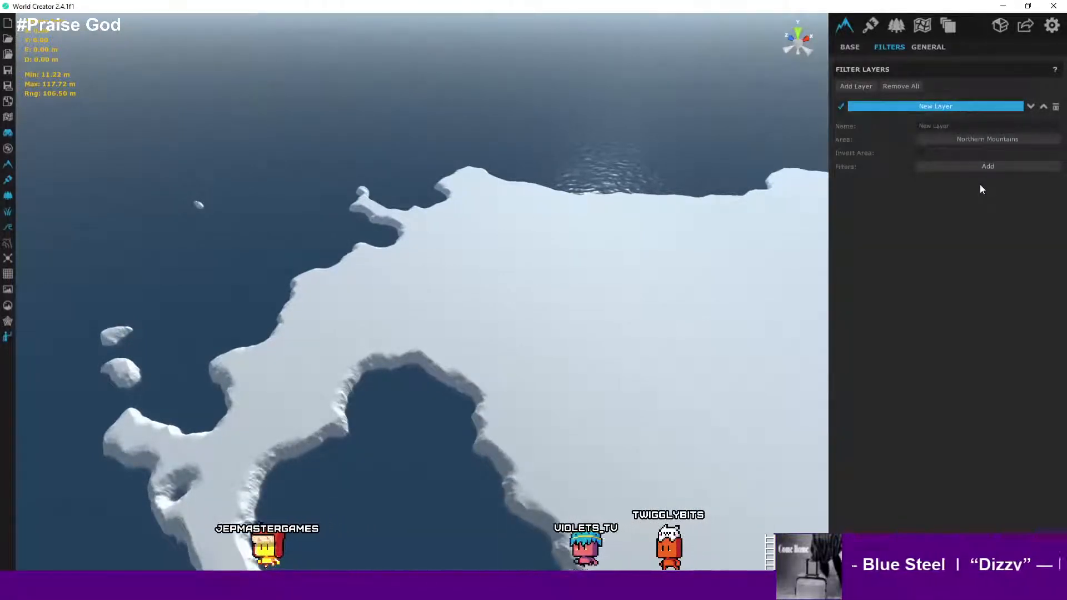
click(997, 142)
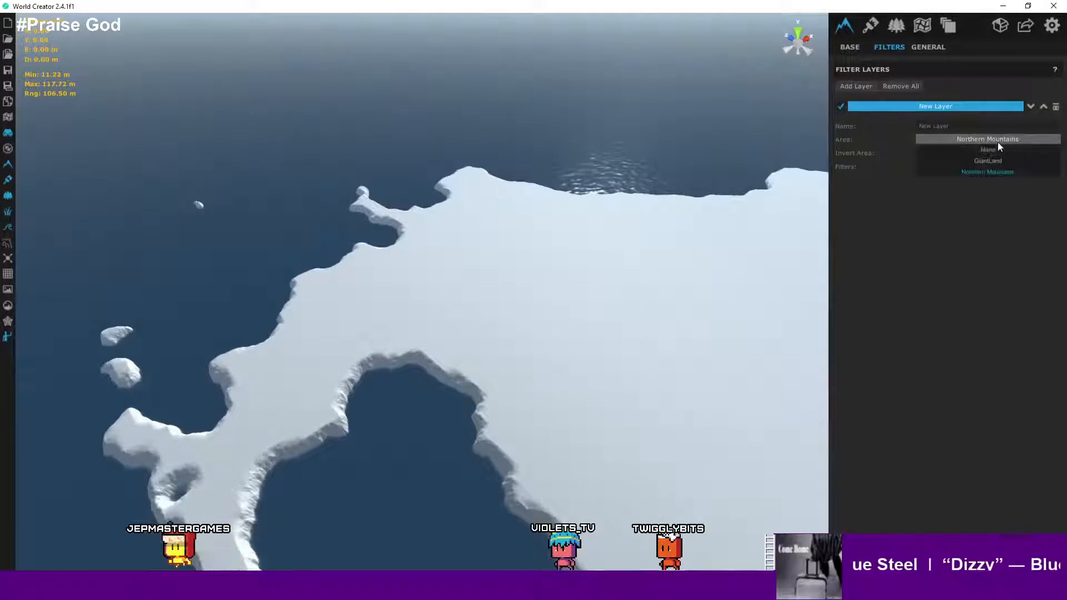
click(996, 143)
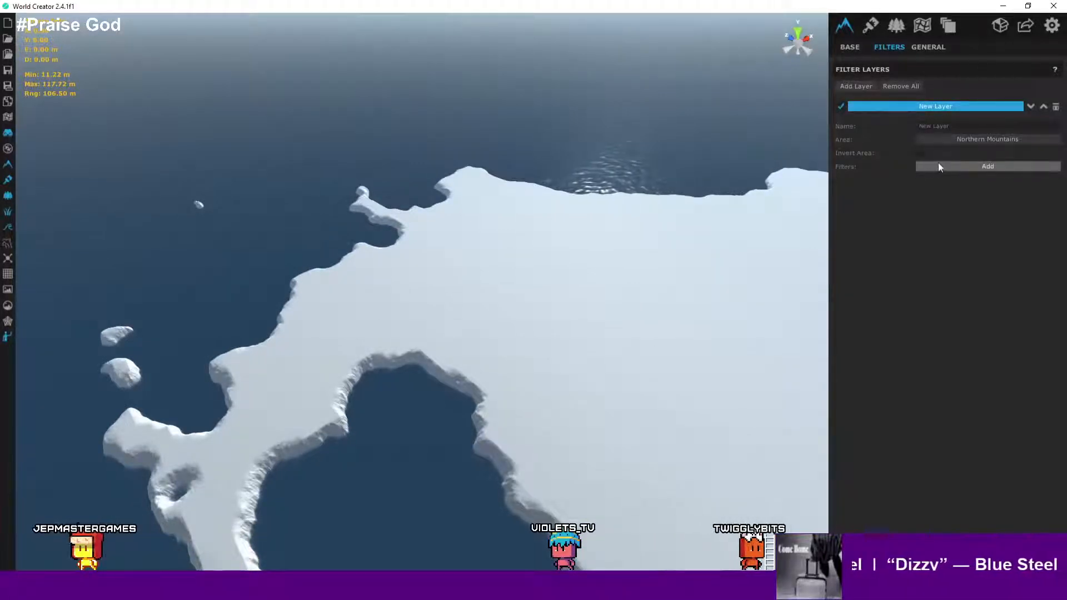
- Add a Mountain Range filter from the Ridged category to the new filter layer
click(952, 168)
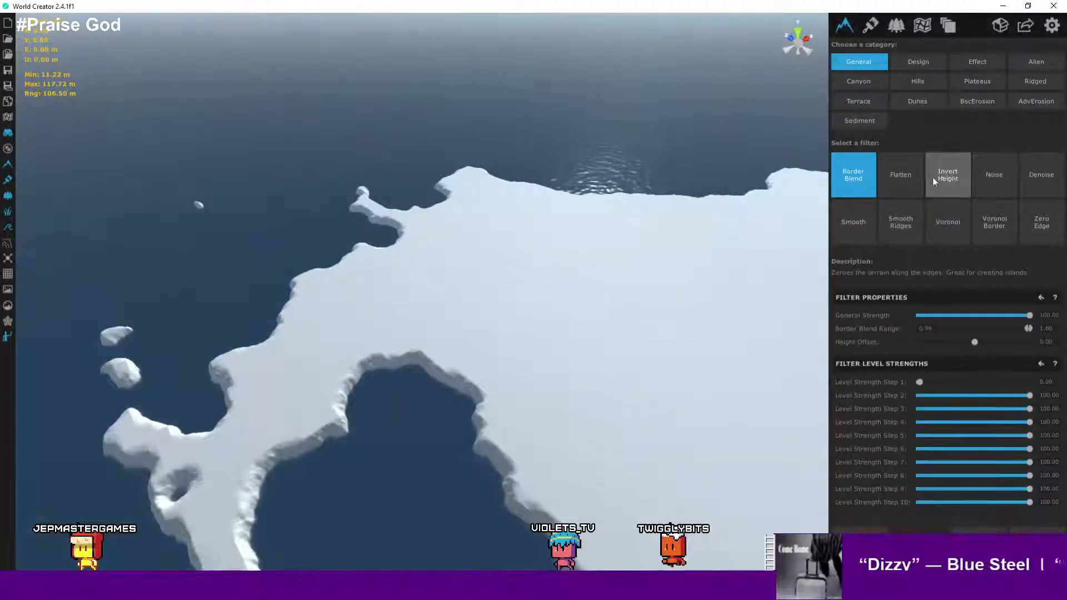
click(922, 82)
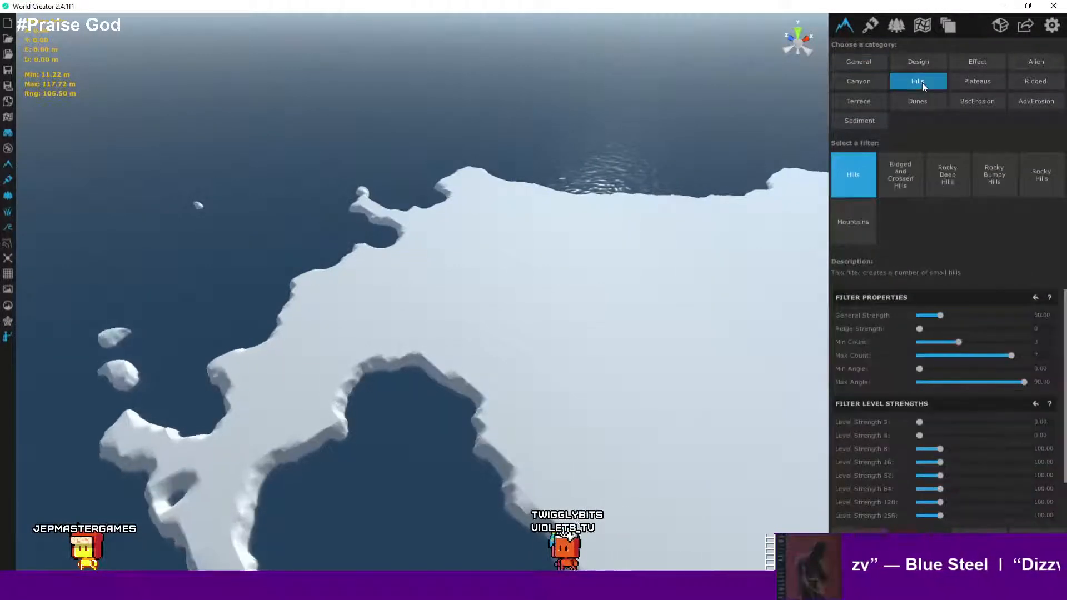
click(1025, 80)
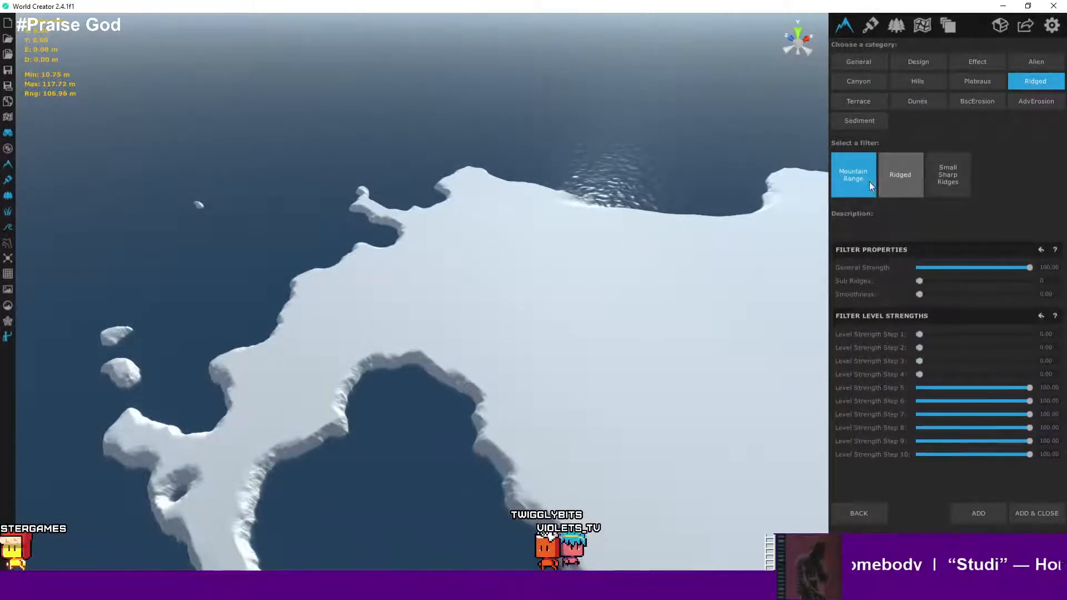
right_drag(633, 287, 592, 317)
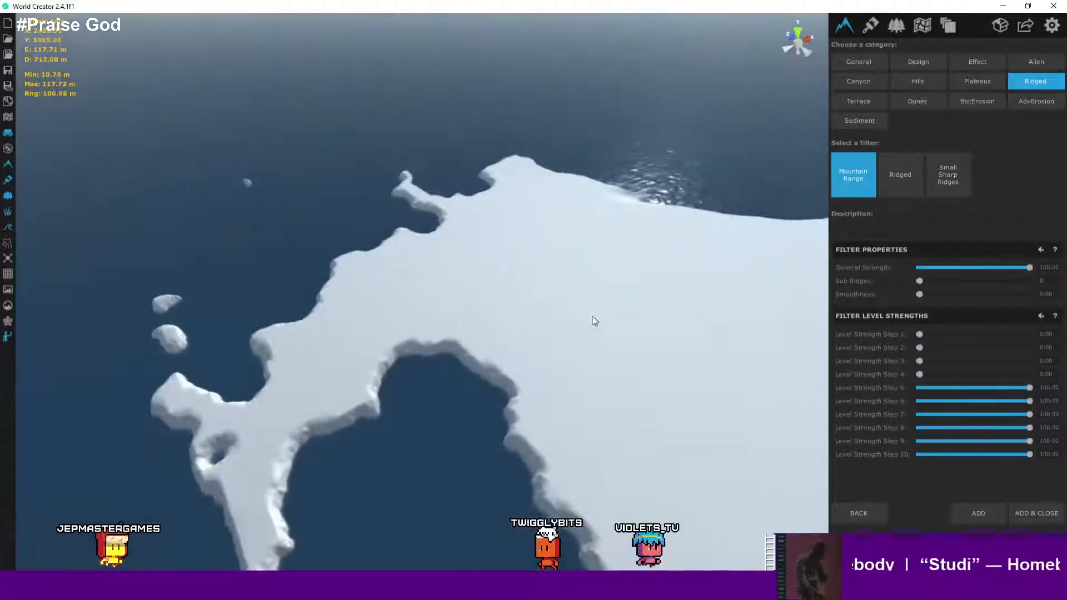
scroll(594, 312, up, 5)
scroll(598, 305, down, 5)
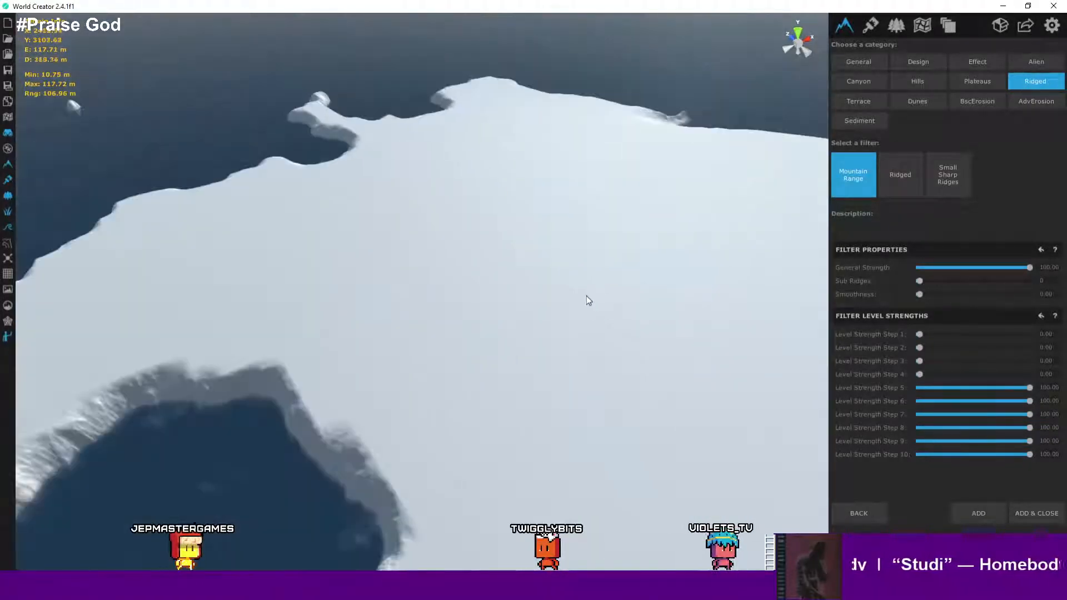
scroll(589, 294, up, 1)
click(1044, 514)
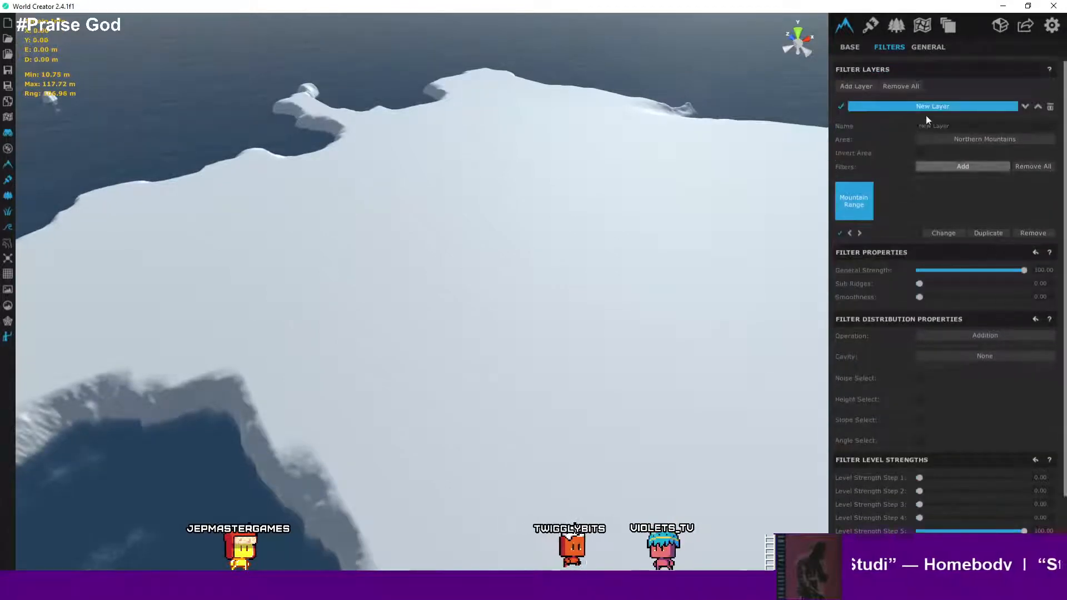
- Review the base generator and fractal noise settings
click(860, 47)
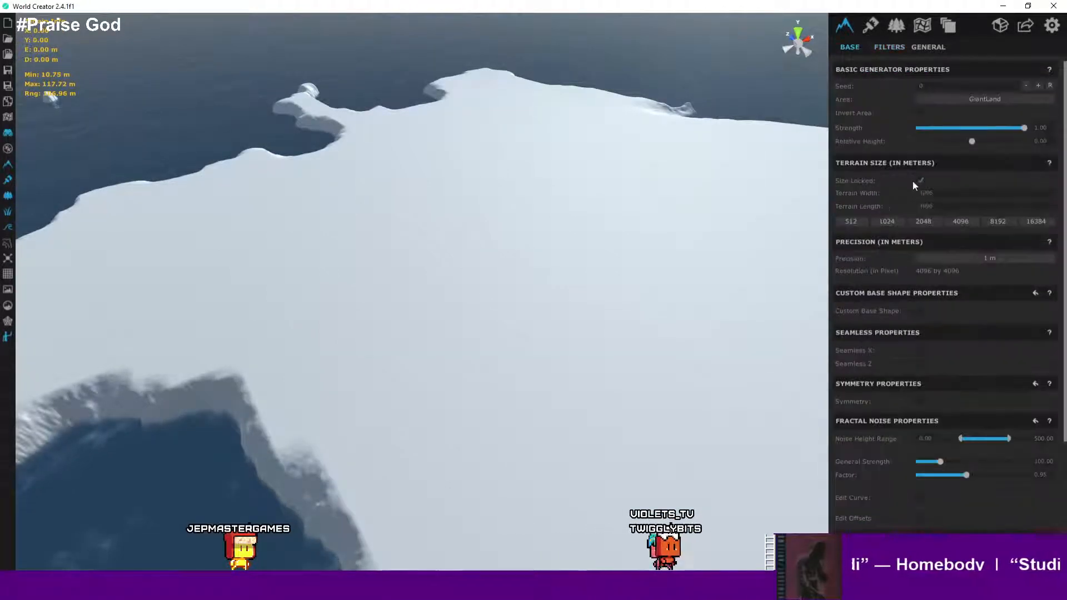
scroll(925, 349, down, 4)
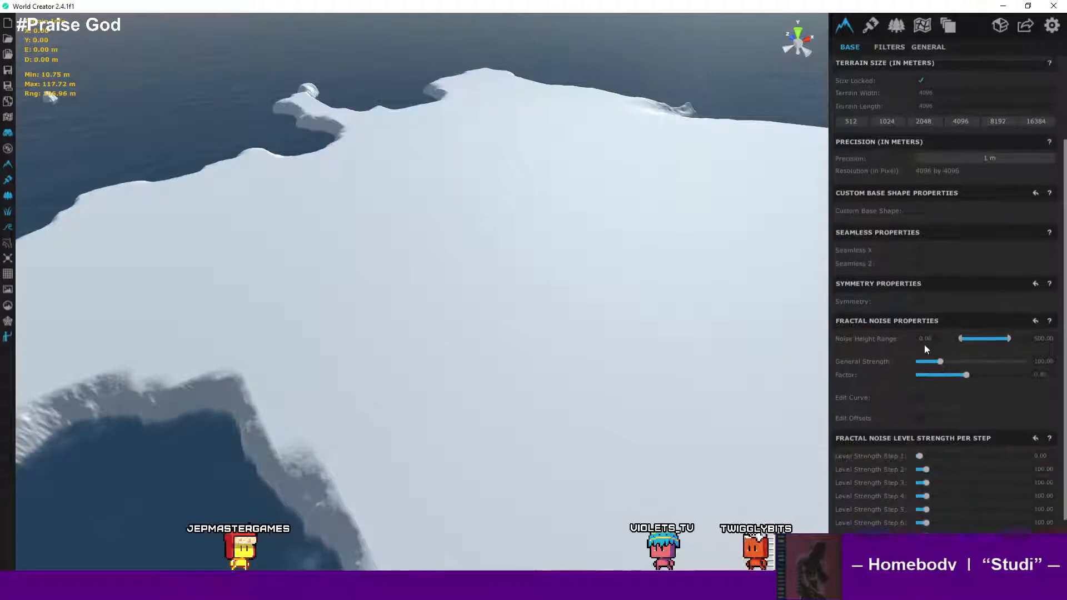
scroll(924, 348, up, 1)
scroll(924, 348, up, 3)
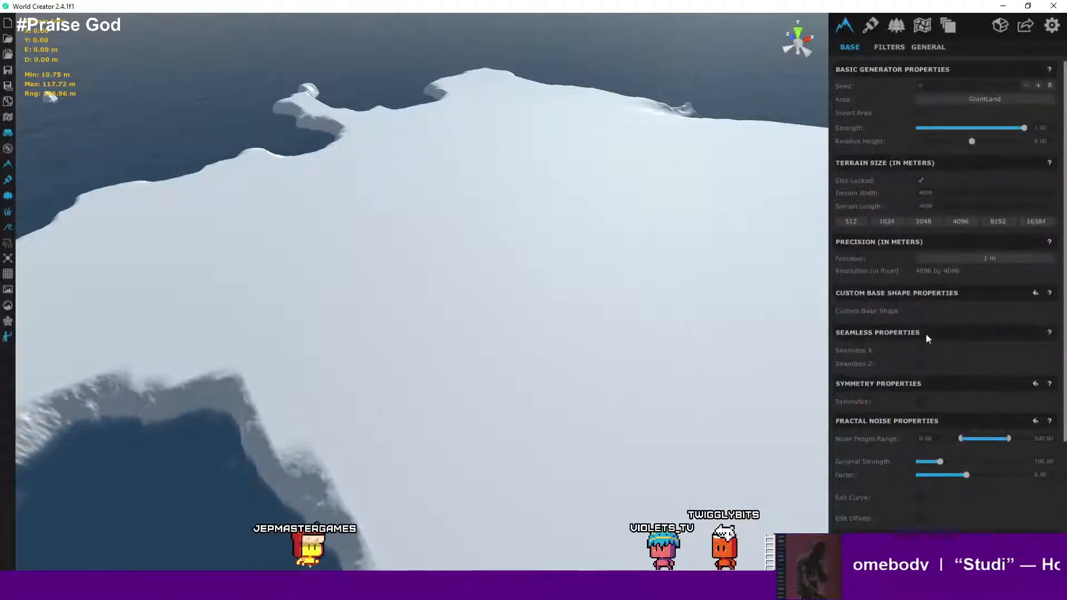
scroll(929, 319, down, 3)
scroll(930, 321, up, 3)
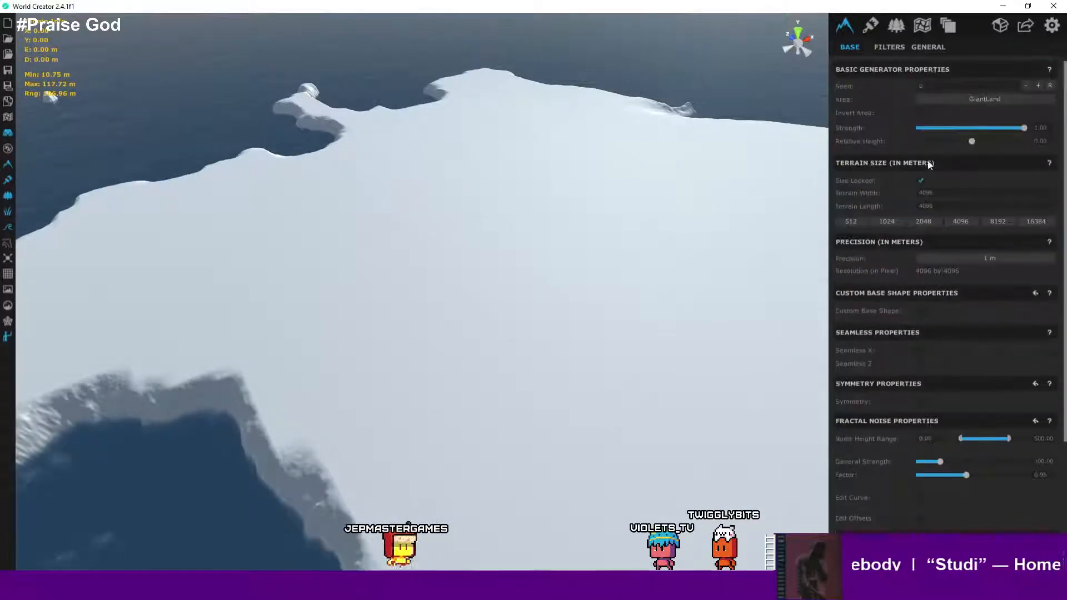
- Select the Northern Mountains area and paint on its blend-map with a soft round brush
click(922, 26)
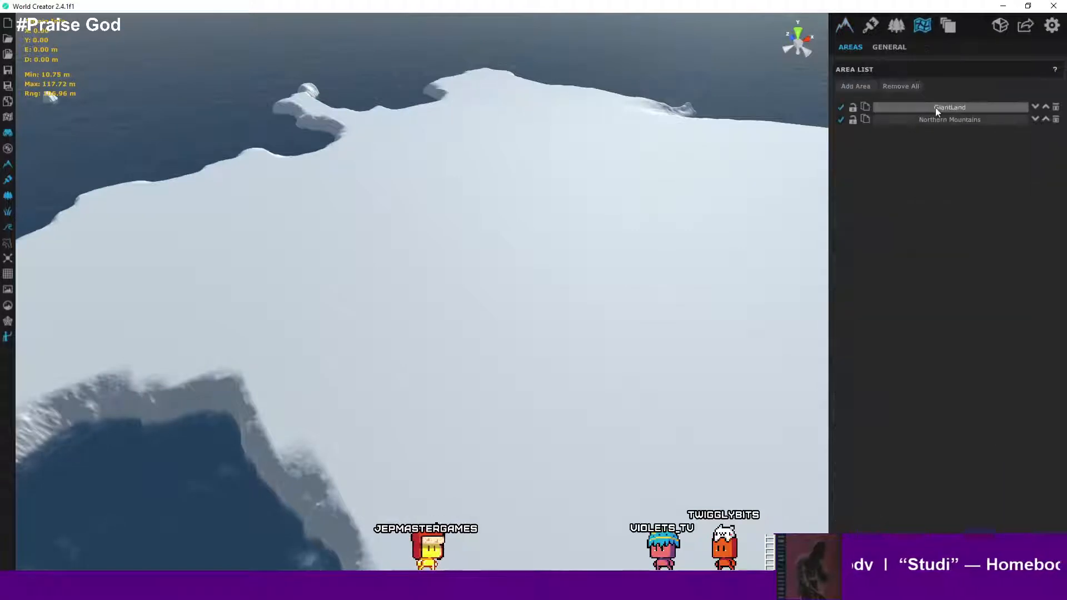
click(952, 121)
scroll(668, 191, down, 3)
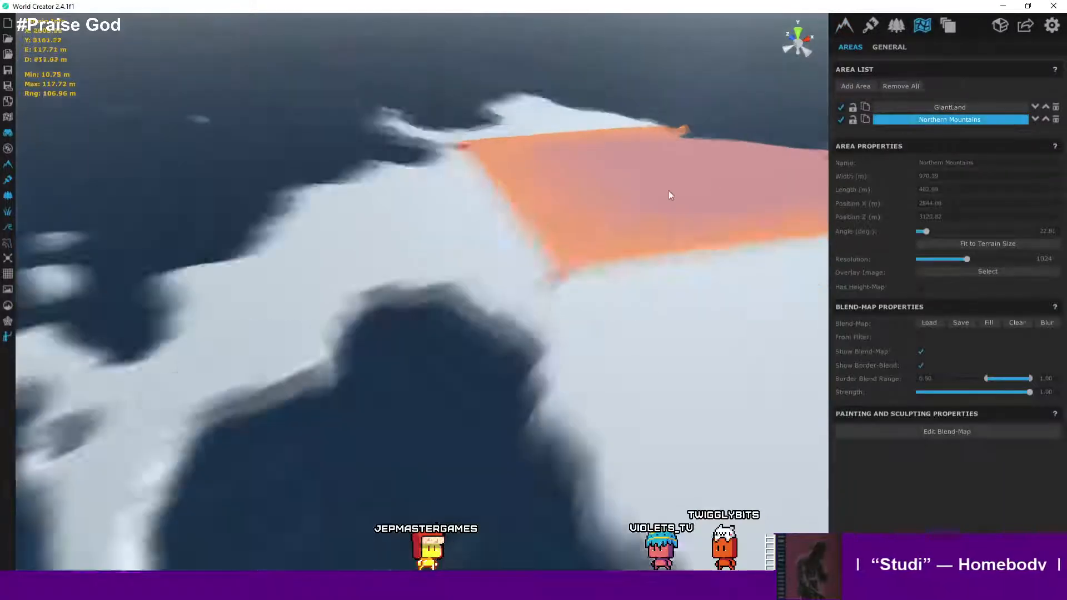
middle_drag(669, 191, 593, 256)
scroll(608, 250, up, 3)
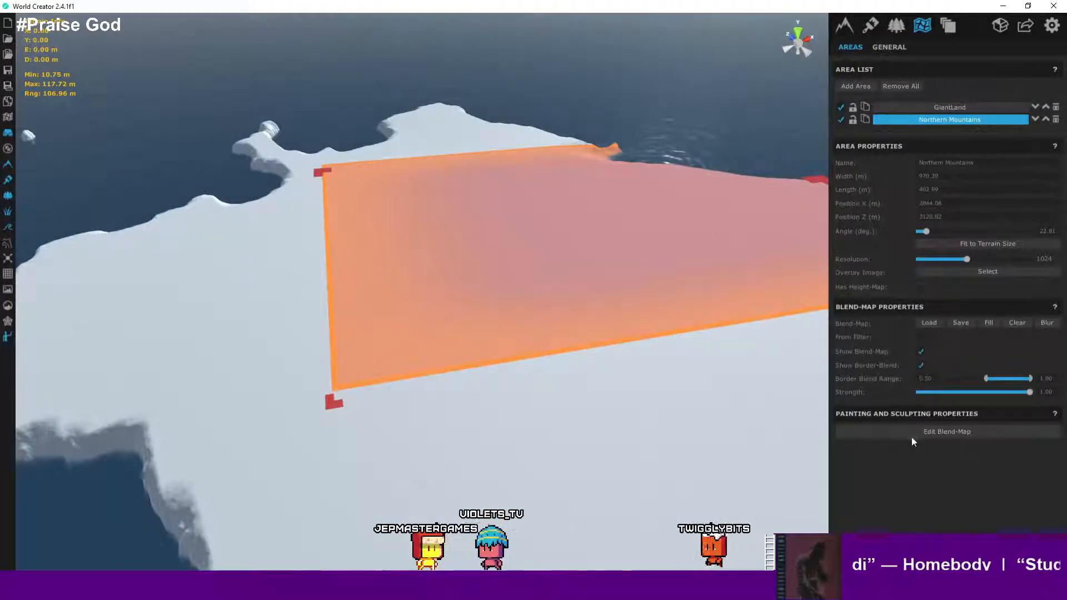
click(938, 433)
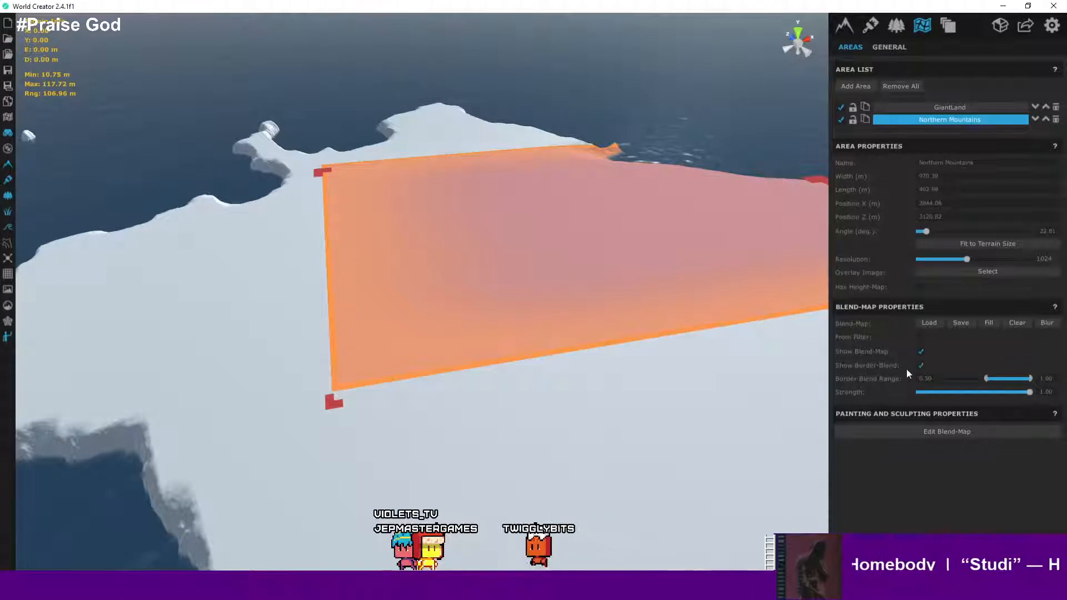
click(924, 431)
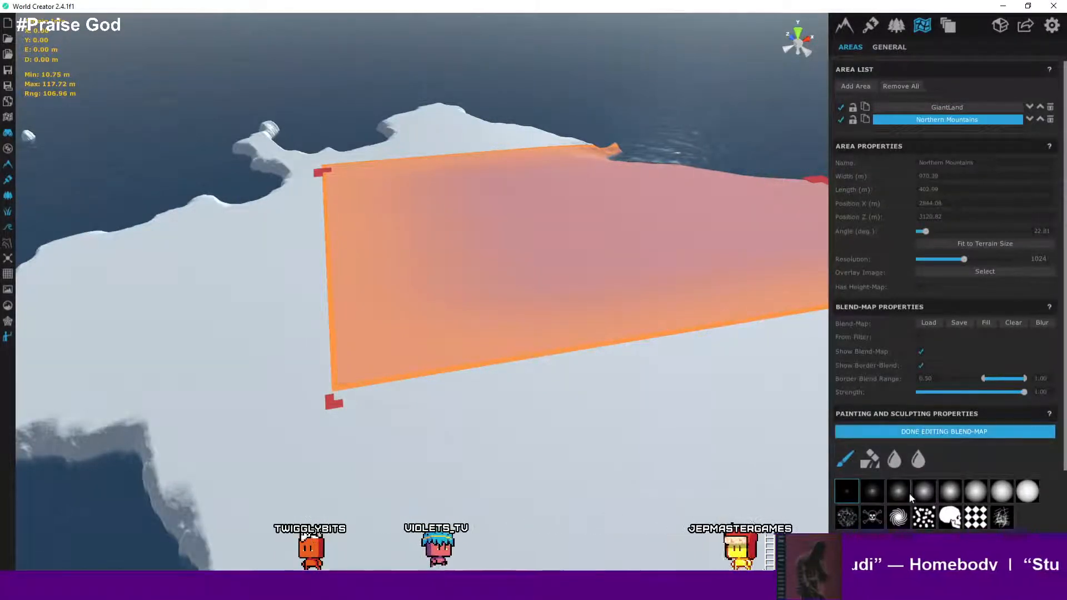
click(923, 491)
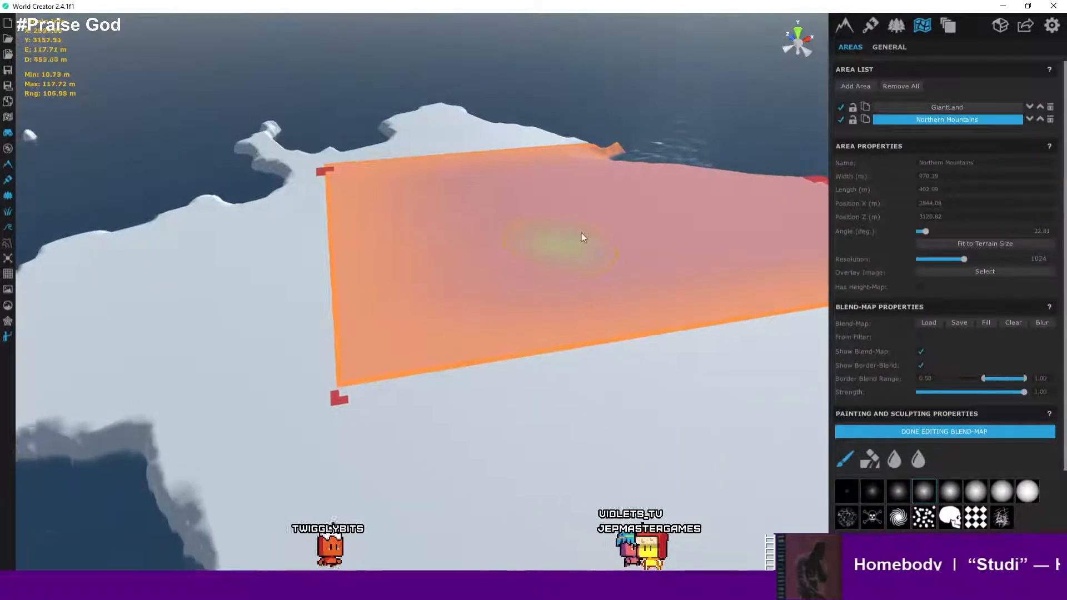
right_drag(581, 232, 649, 257)
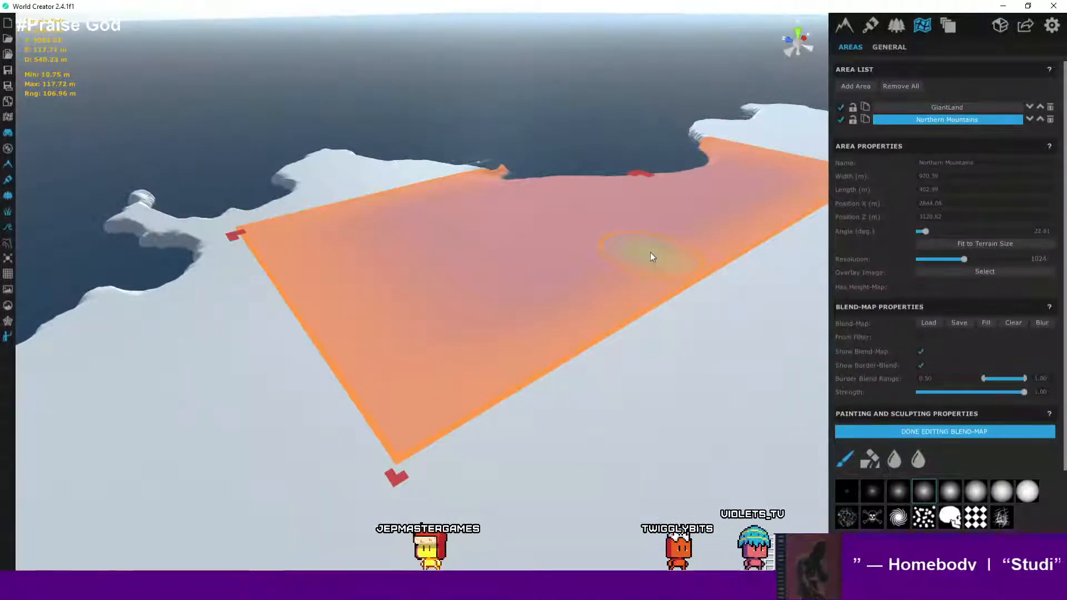
scroll(635, 284, down, 4)
scroll(633, 267, down, 2)
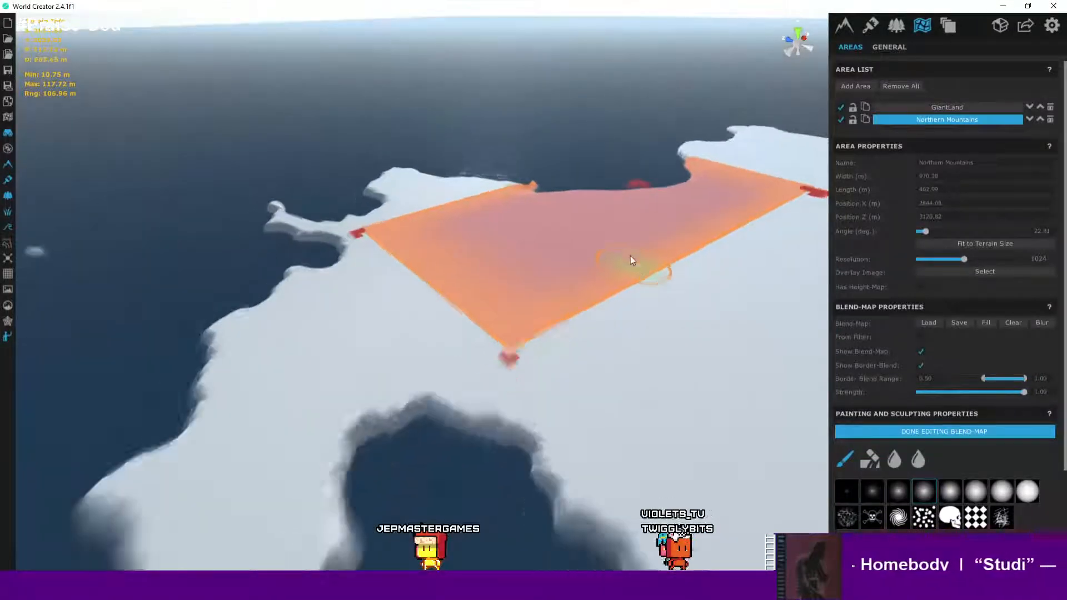
scroll(600, 254, up, 5)
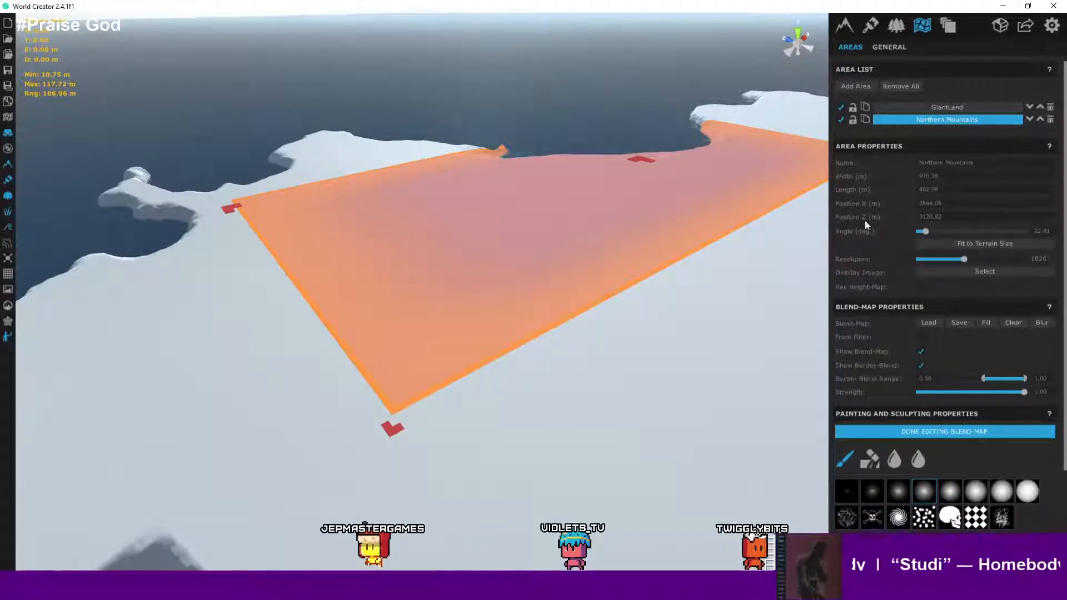
right_drag(611, 256, 664, 253)
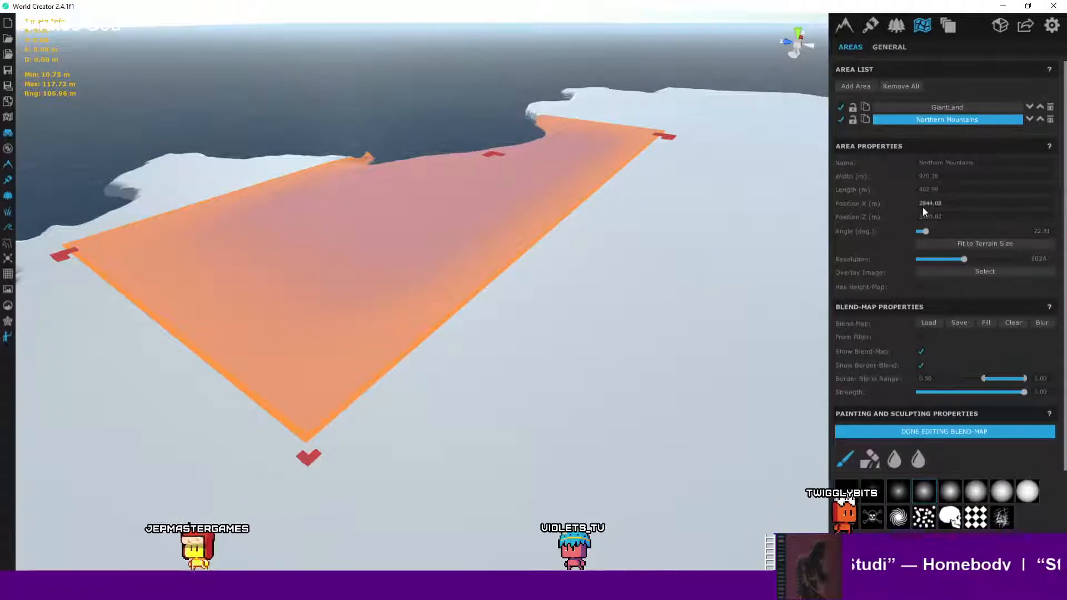
click(937, 432)
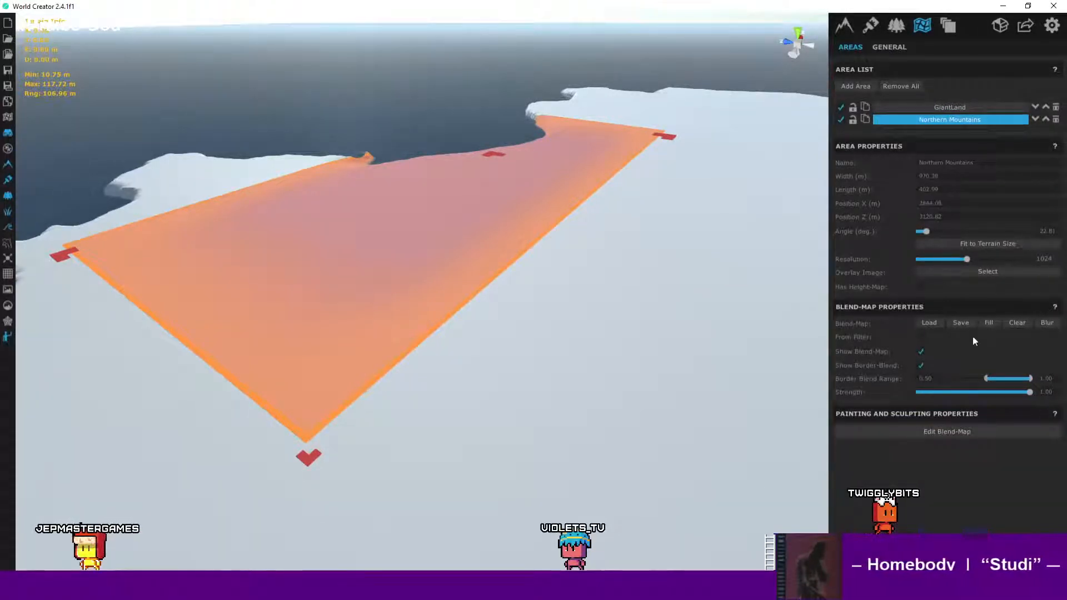
- Raise the lower end of the Northern Mountains area's Border Blend Range
drag(986, 379, 1065, 383)
drag(948, 380, 993, 379)
right_drag(564, 263, 672, 255)
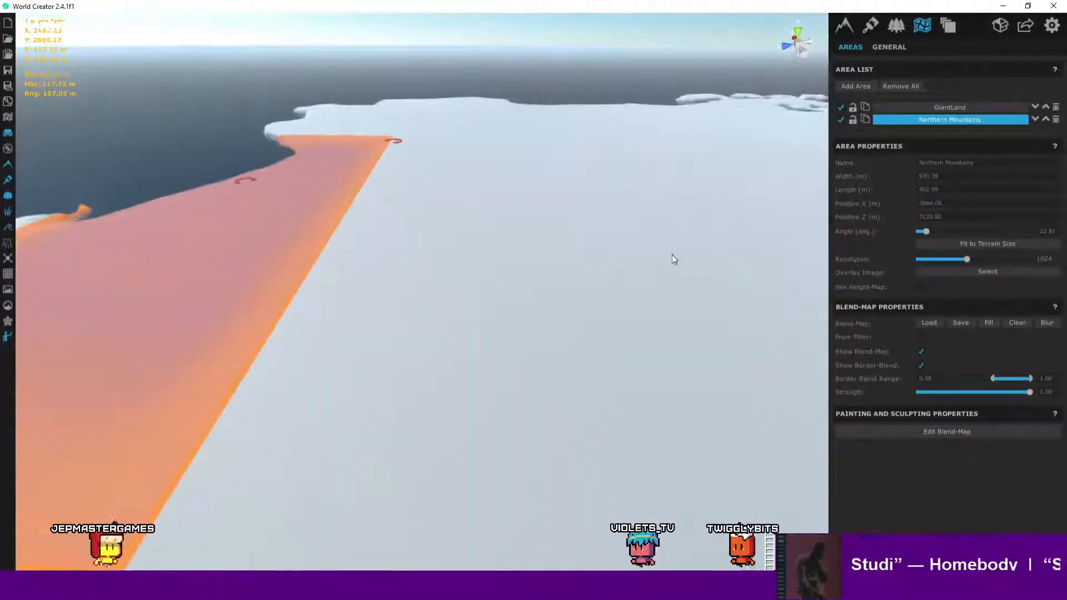
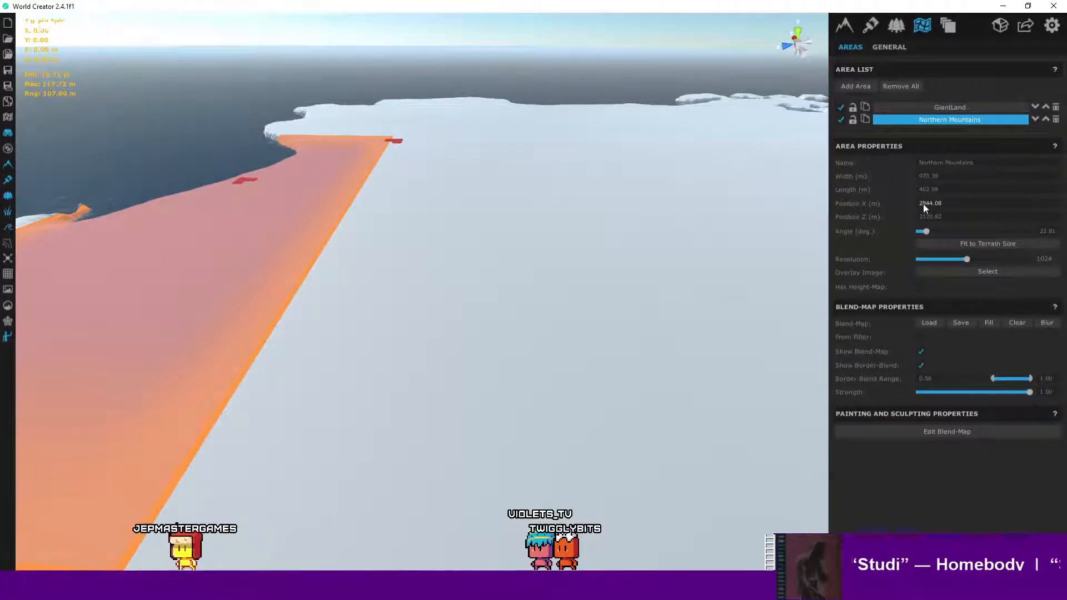
- Select the GiantLand area and set its height-map sculpting brush size to about 136
right_drag(504, 242, 396, 192)
key(w)
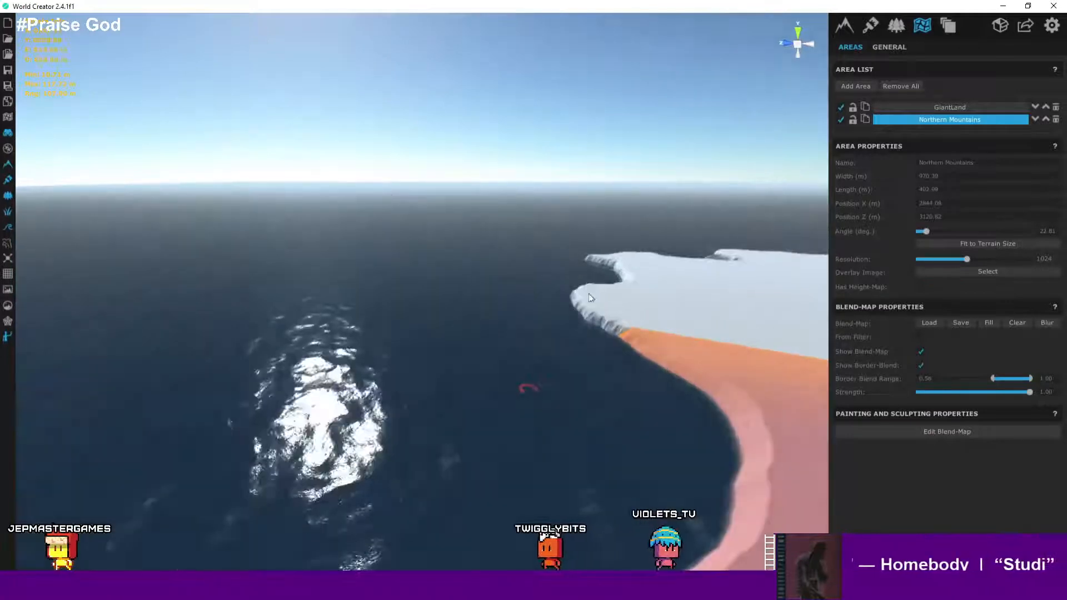
right_drag(589, 294, 658, 382)
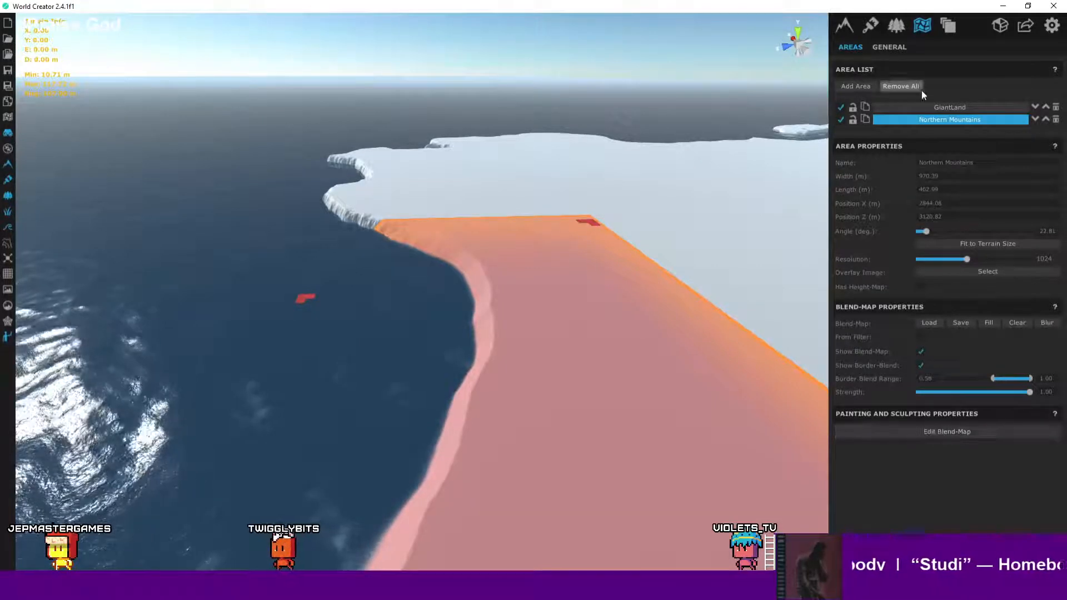
click(922, 107)
scroll(995, 337, down, 2)
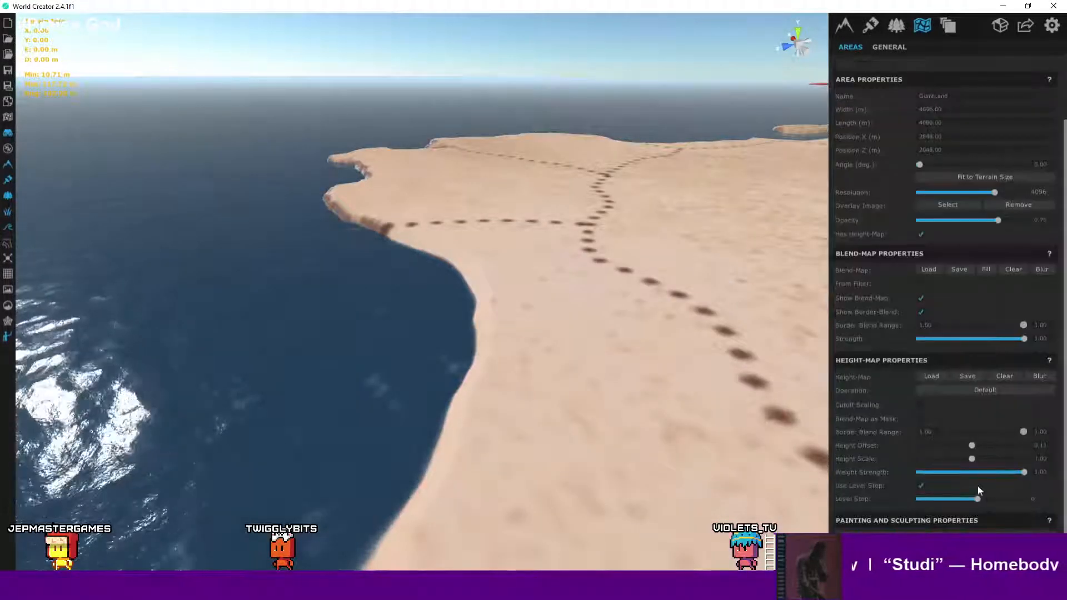
scroll(517, 317, down, 5)
scroll(613, 348, down, 3)
middle_drag(545, 321, 573, 283)
scroll(573, 283, down, 2)
scroll(572, 284, up, 5)
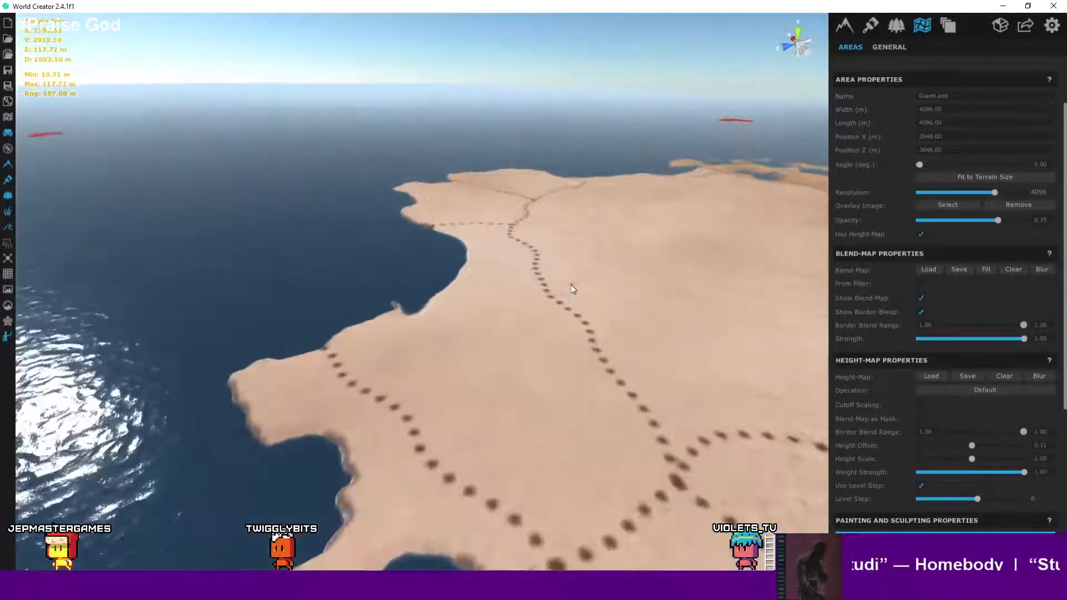
scroll(966, 477, down, 6)
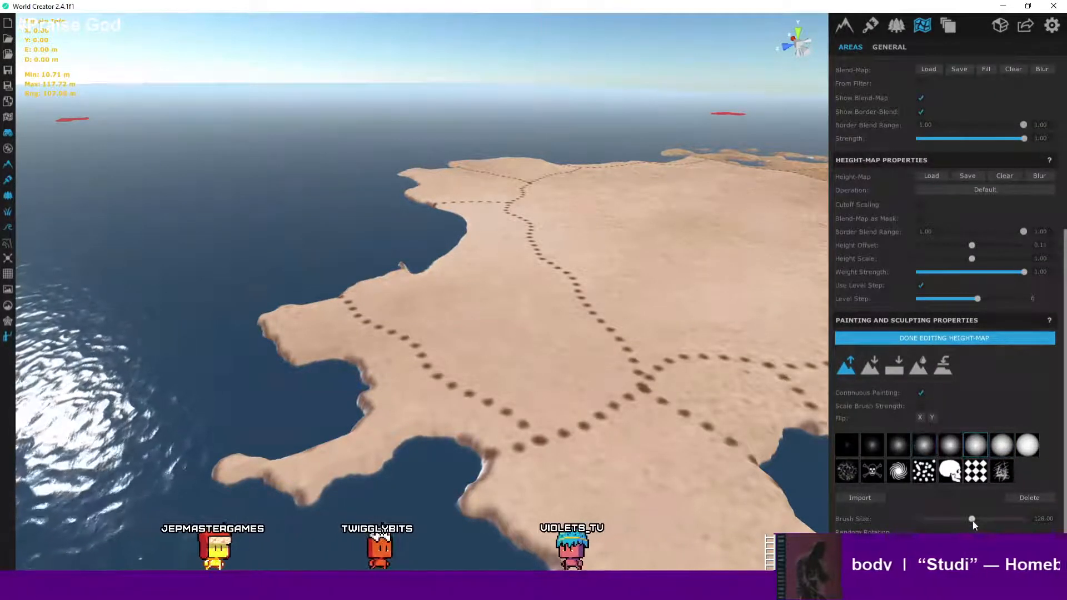
drag(980, 519, 1012, 518)
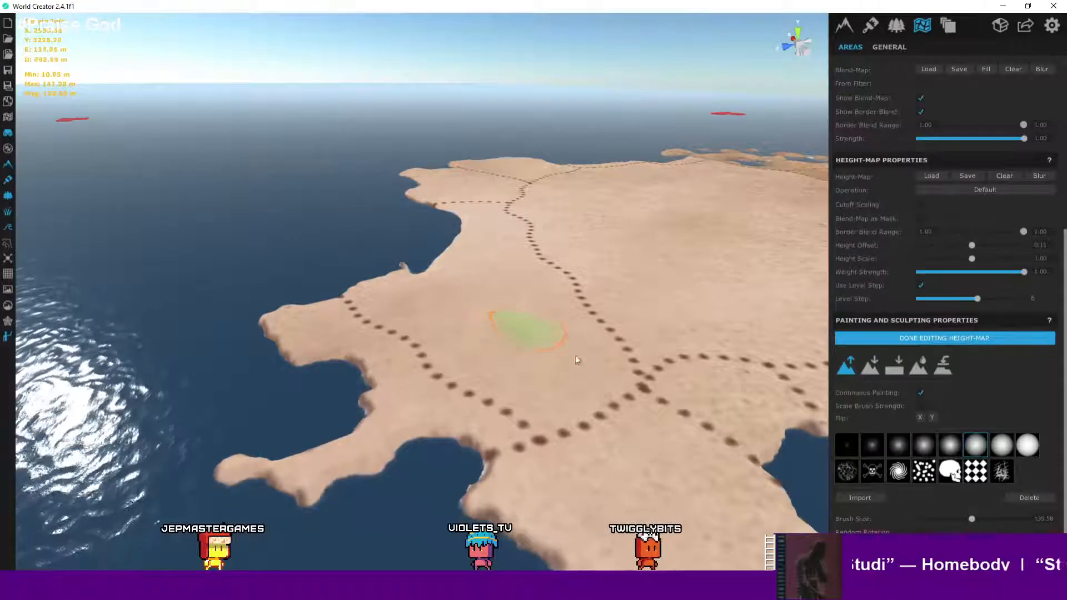
- Orbit and zoom around the island's interior to inspect where to sculpt
scroll(575, 358, up, 3)
mouse_move(582, 361)
right_down()
mouse_move(553, 357)
mouse_move(698, 369)
mouse_move(584, 338)
mouse_move(593, 340)
right_up()
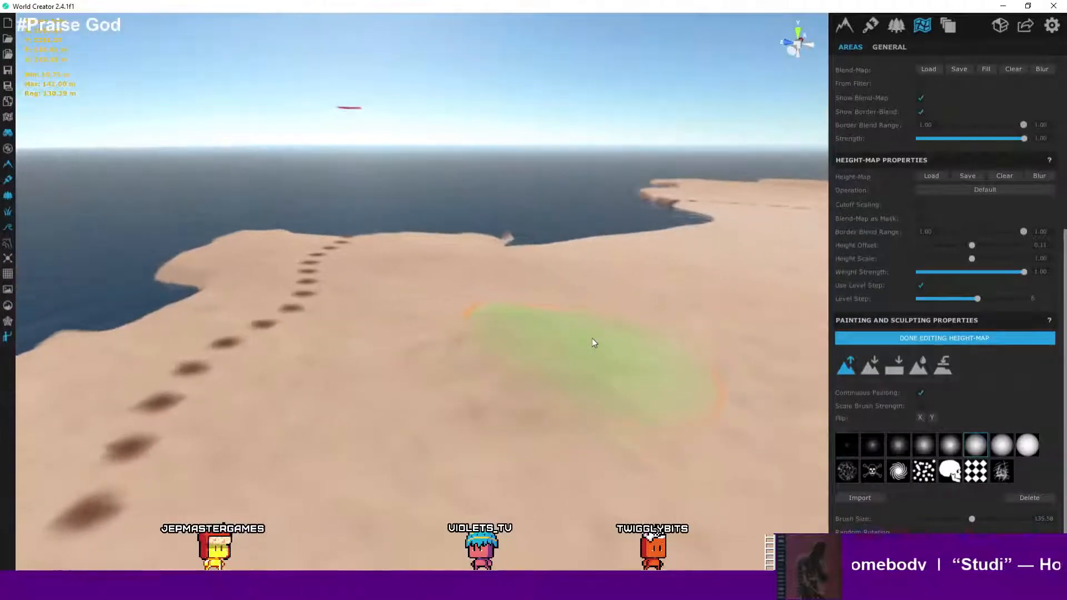
scroll(595, 340, down, 2)
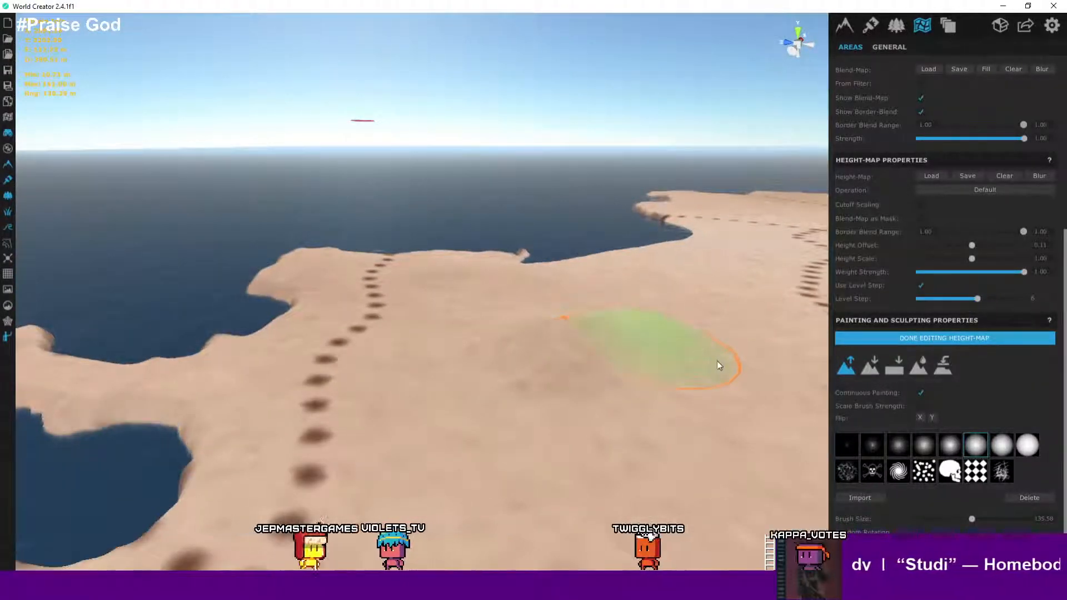
mouse_move(717, 361)
right_down()
mouse_move(714, 343)
mouse_move(698, 353)
right_up()
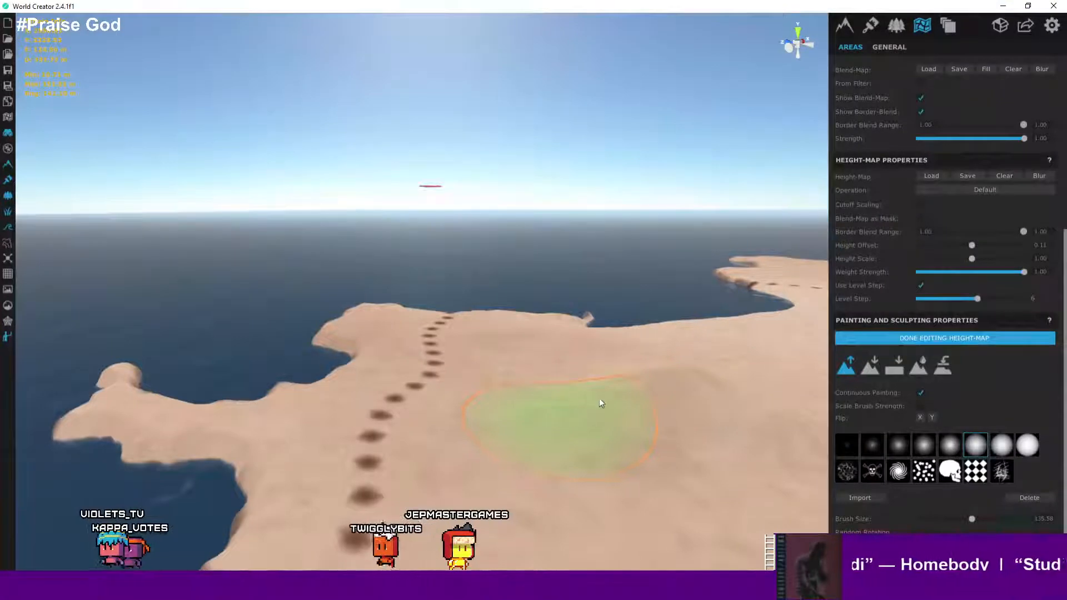
right_drag(672, 399, 600, 480)
scroll(669, 397, down, 4)
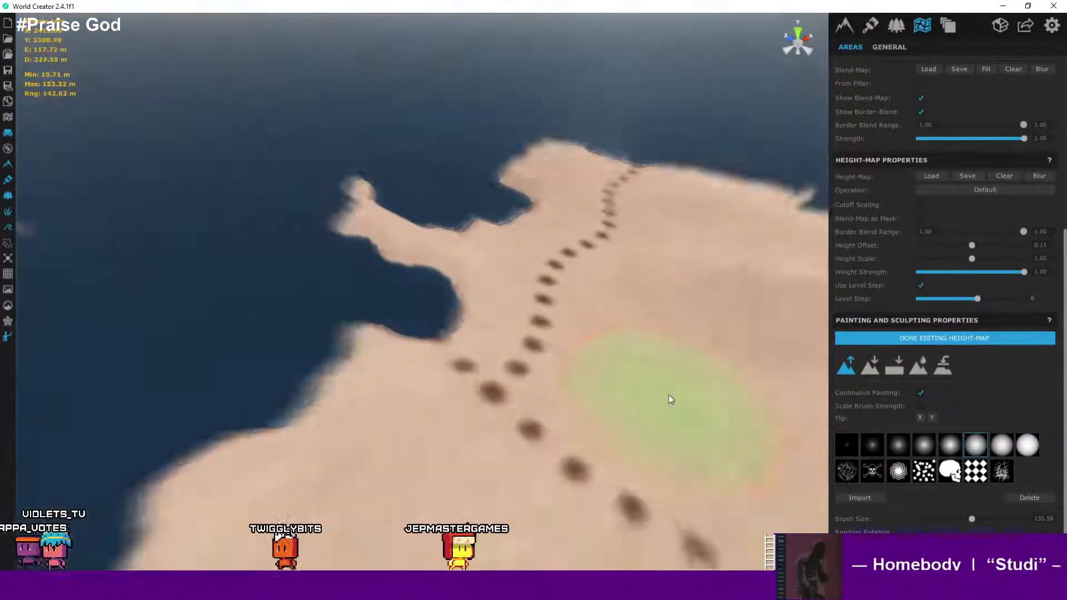
middle_drag(669, 396, 397, 364)
scroll(621, 329, up, 2)
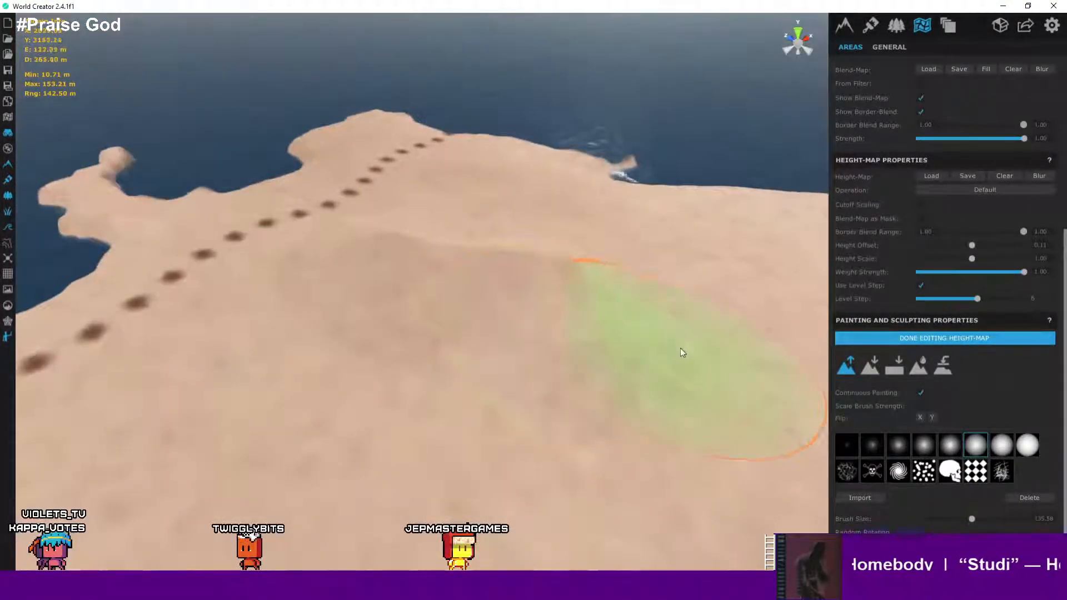
scroll(667, 353, up, 1)
mouse_move(691, 365)
right_down()
mouse_move(791, 357)
mouse_move(590, 329)
right_up()
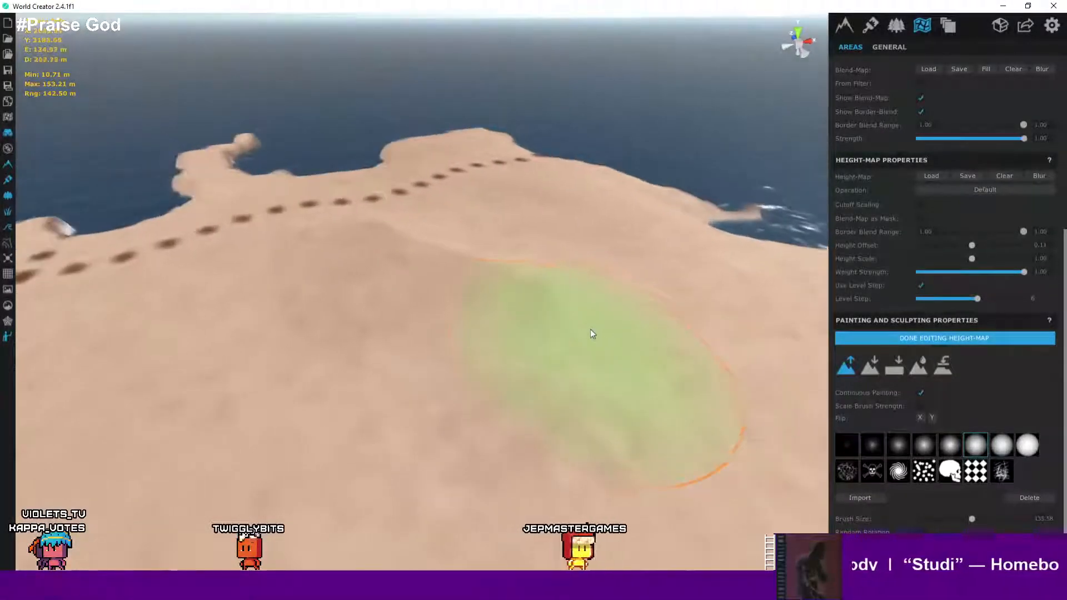
scroll(611, 334, down, 2)
scroll(561, 328, up, 2)
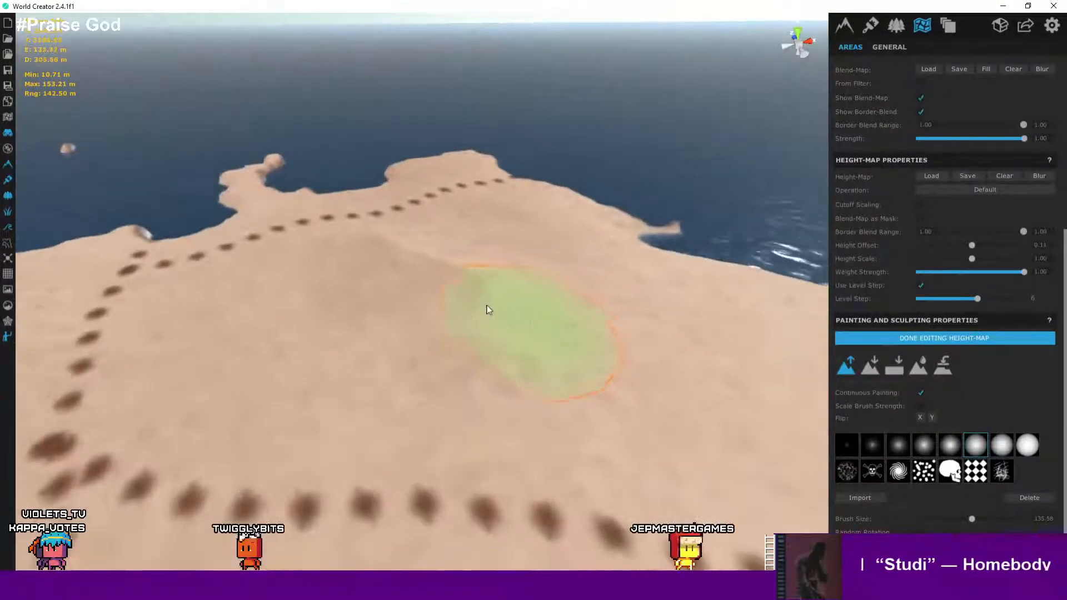
scroll(405, 250, up, 3)
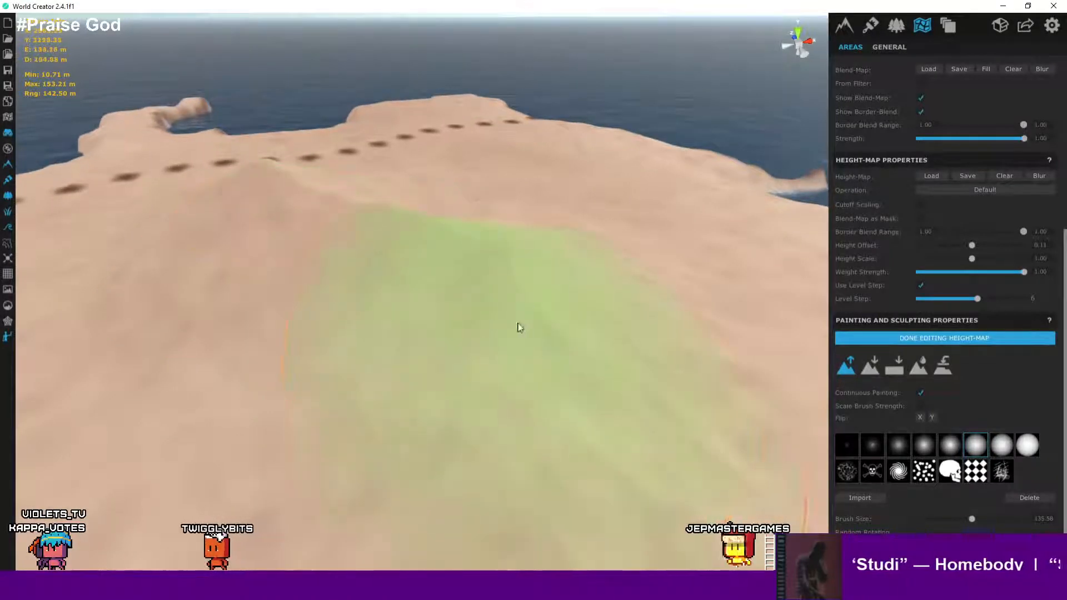
scroll(631, 377, down, 4)
scroll(642, 354, down, 3)
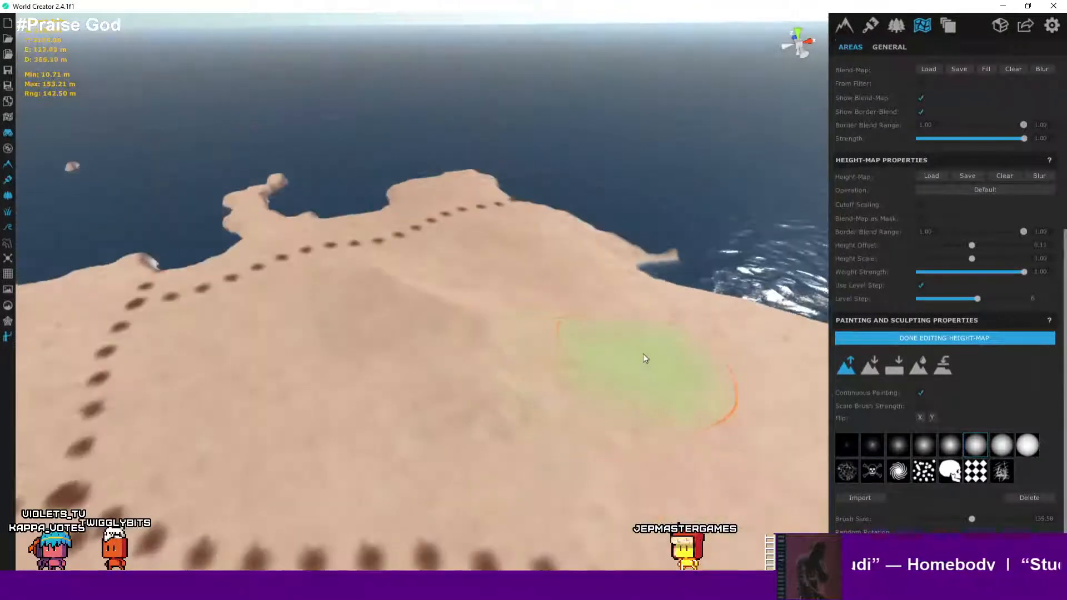
- Paint one raise stroke on the GiantLand height-map and undo it
click(641, 342)
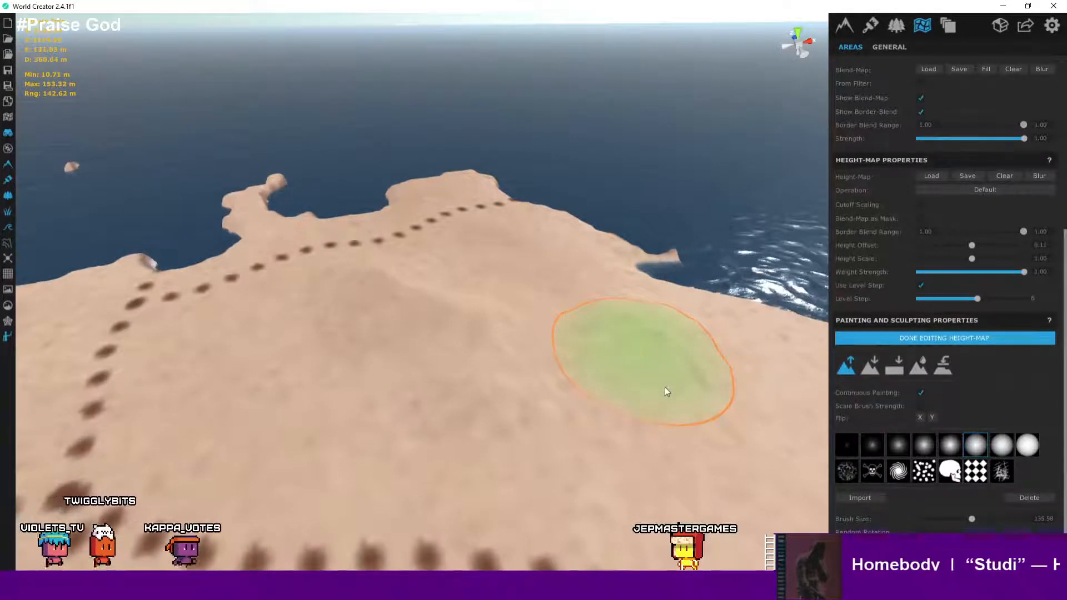
scroll(661, 384, up, 3)
key(ctrl+z)
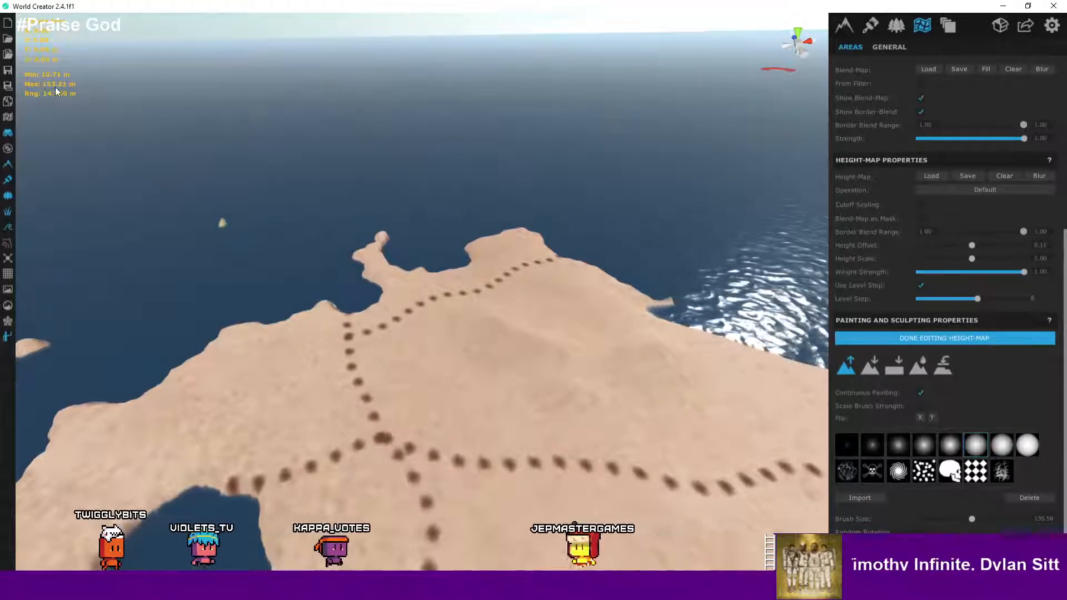
- Inspect the terrain's hills up close from near ground level
scroll(477, 333, up, 5)
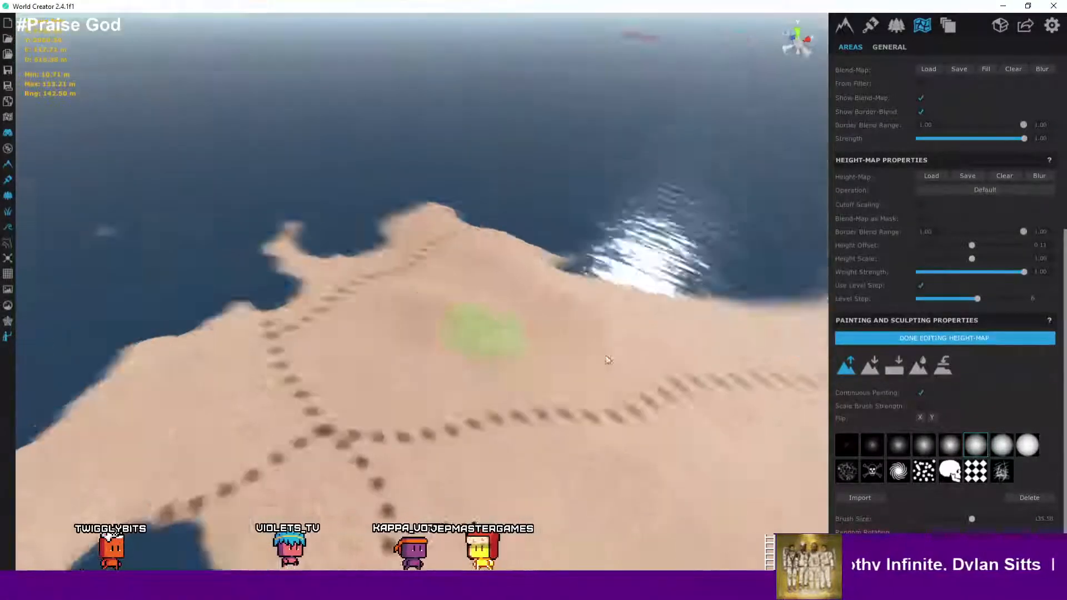
scroll(496, 338, up, 5)
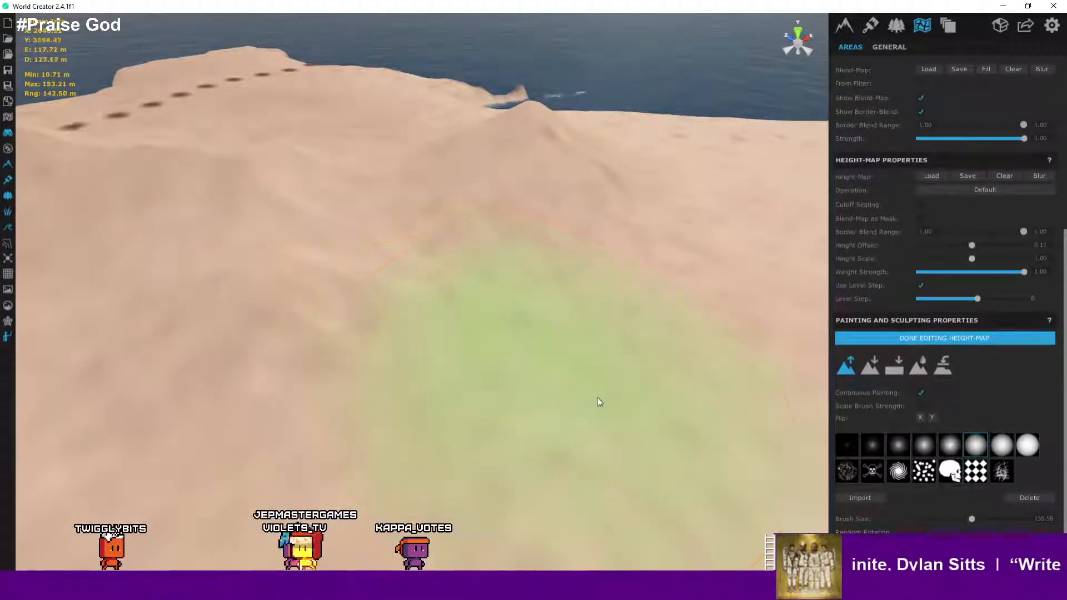
scroll(599, 401, up, 10)
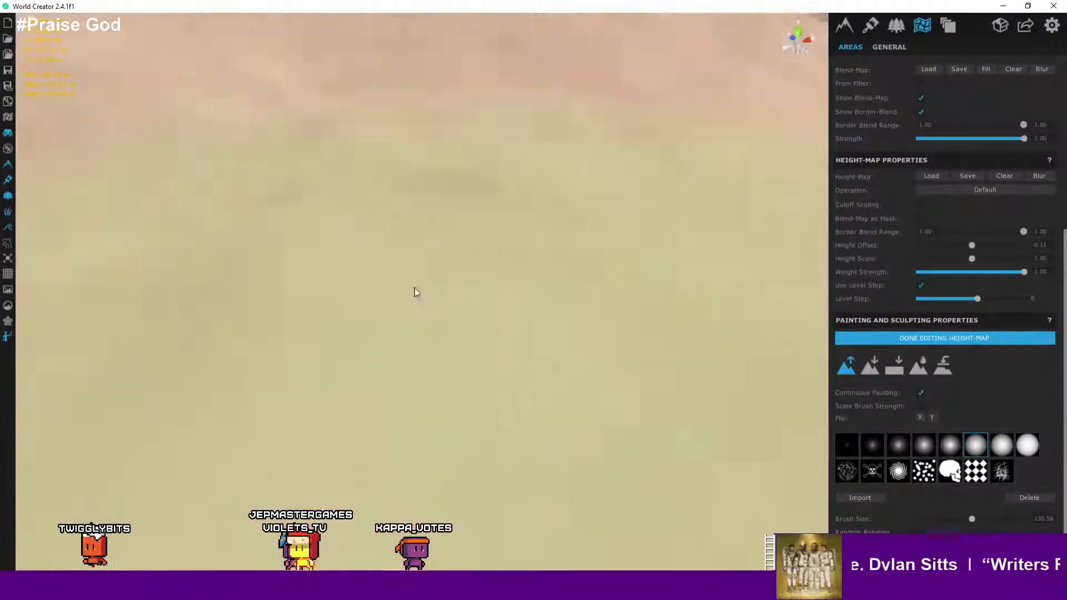
scroll(415, 292, down, 10)
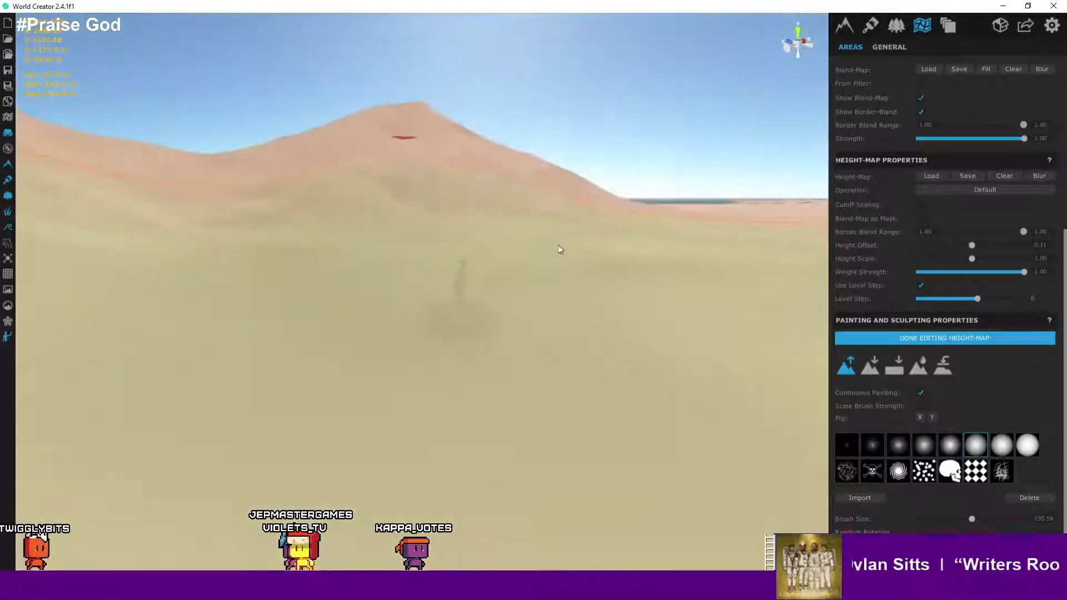
right_drag(558, 245, 574, 242)
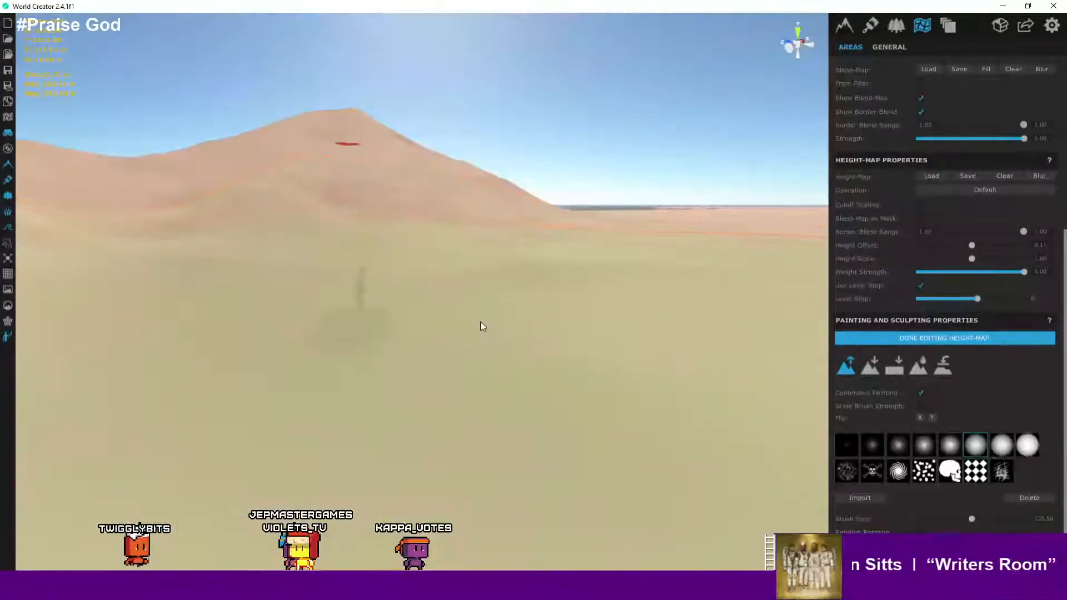
scroll(480, 327, down, 5)
scroll(481, 326, up, 2)
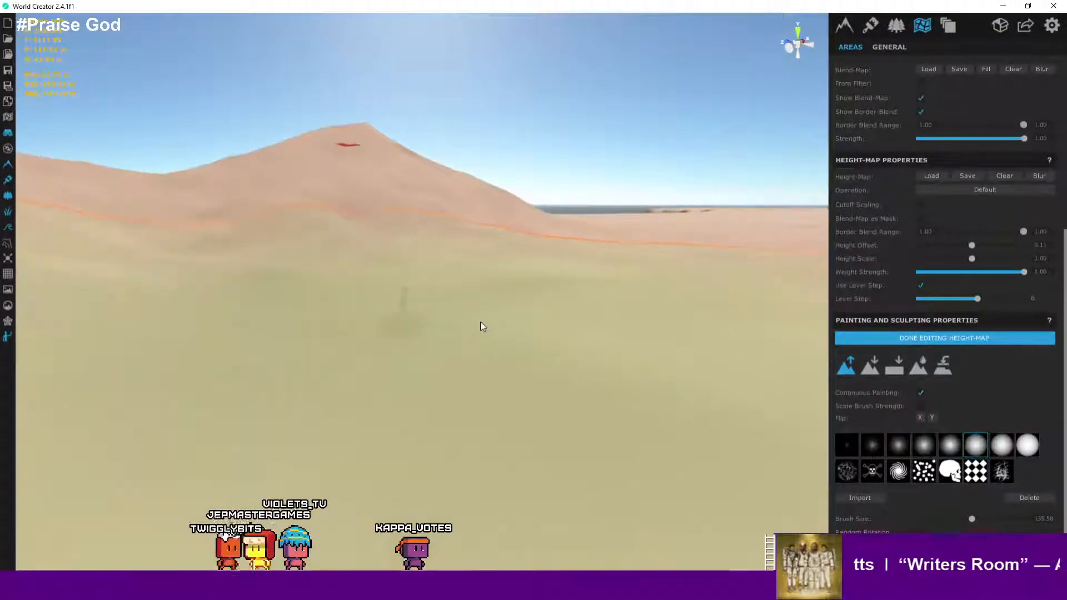
scroll(947, 160, up, 3)
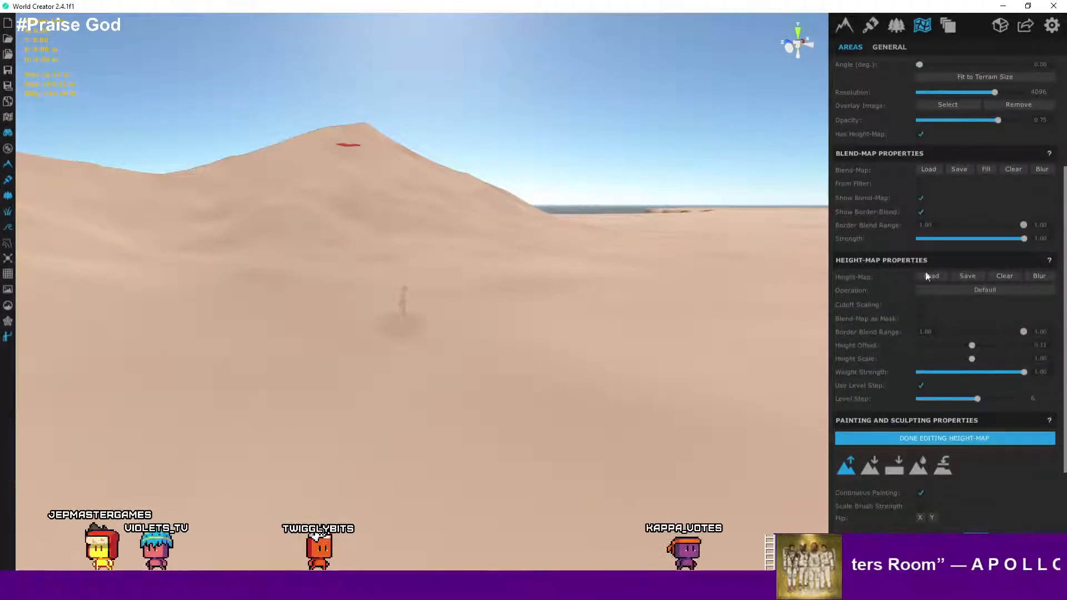
- Lower the GiantLand area's overlay image opacity to 0.13
scroll(950, 219, up, 1)
scroll(949, 219, up, 2)
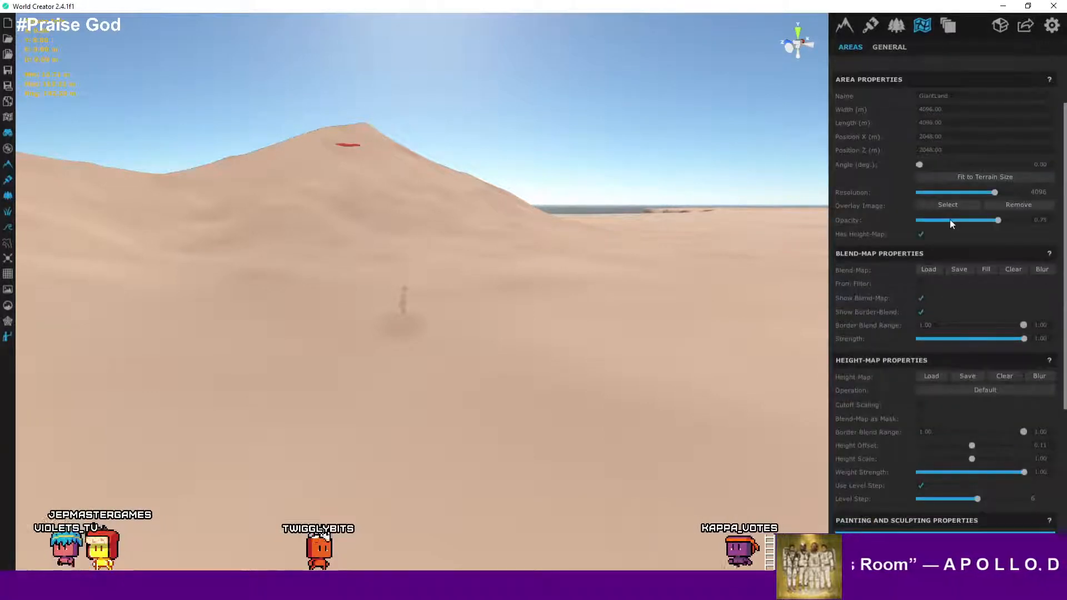
scroll(922, 230, up, 1)
scroll(923, 236, up, 1)
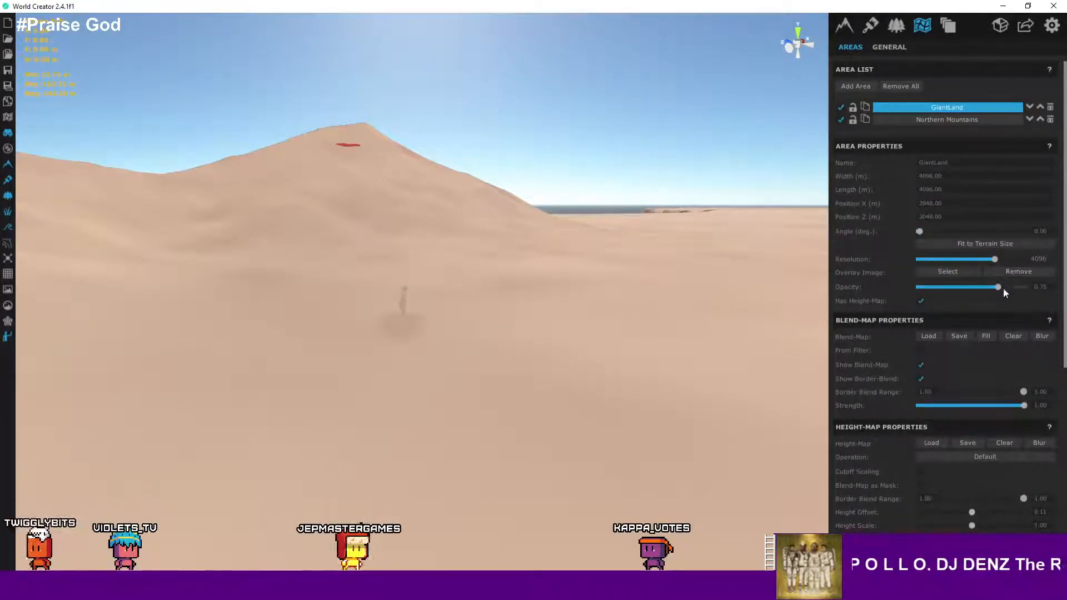
drag(998, 286, 931, 285)
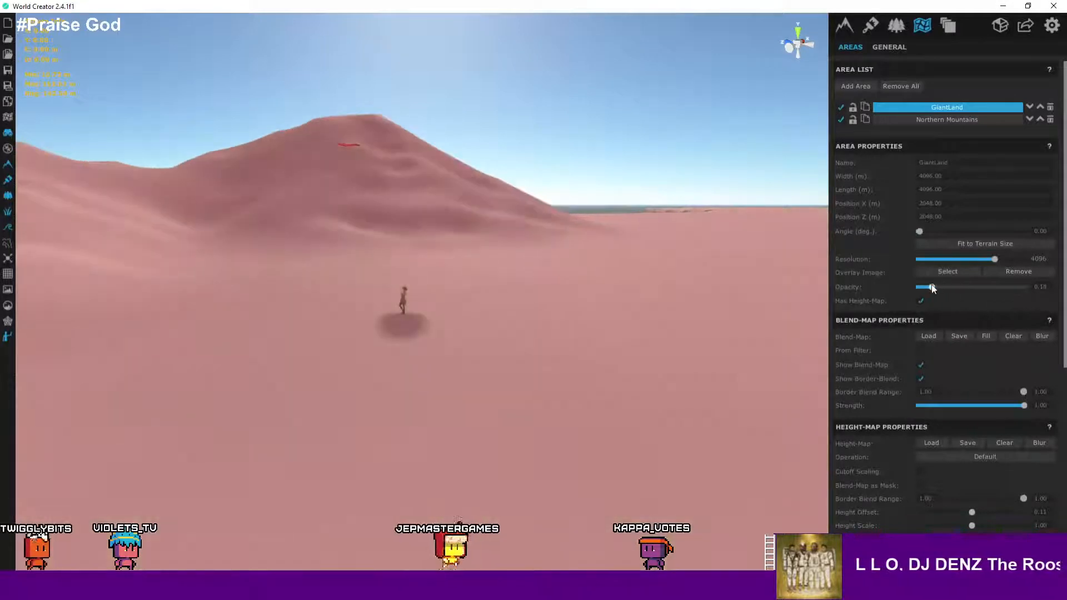
- Orbit and zoom around the island to review the terrain with the faded overlay
right_drag(443, 289, 558, 246)
scroll(485, 242, down, 10)
scroll(588, 251, down, 3)
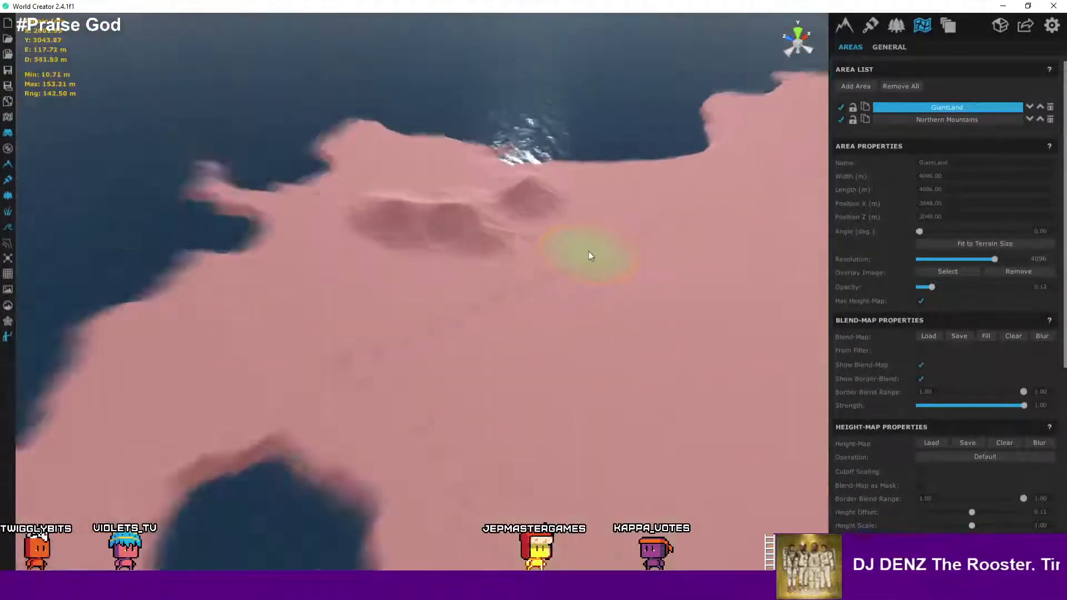
scroll(589, 251, up, 6)
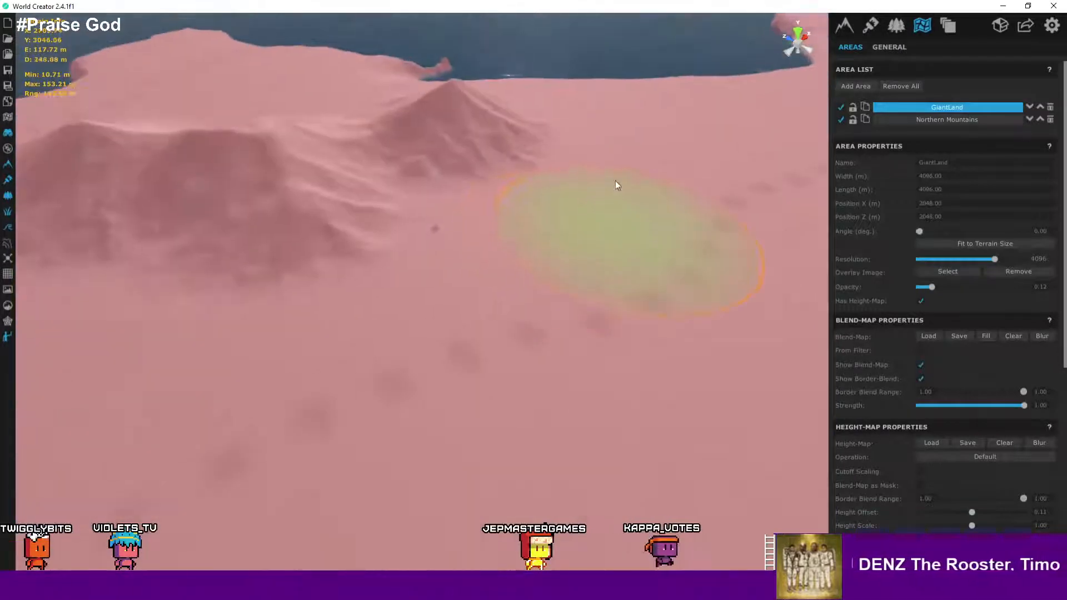
right_drag(615, 181, 592, 182)
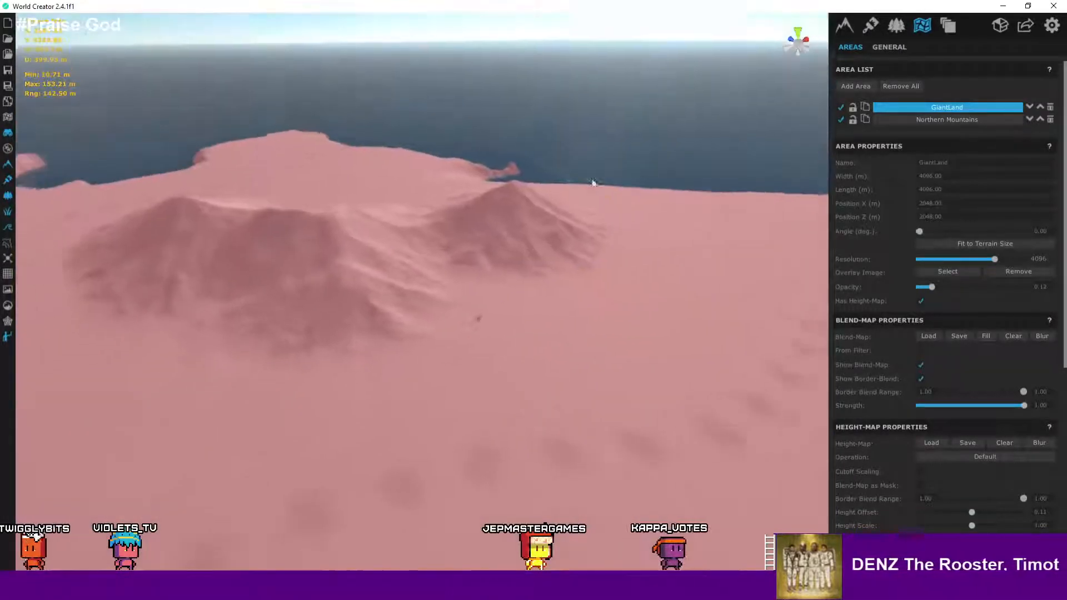
scroll(617, 193, up, 3)
scroll(607, 189, up, 2)
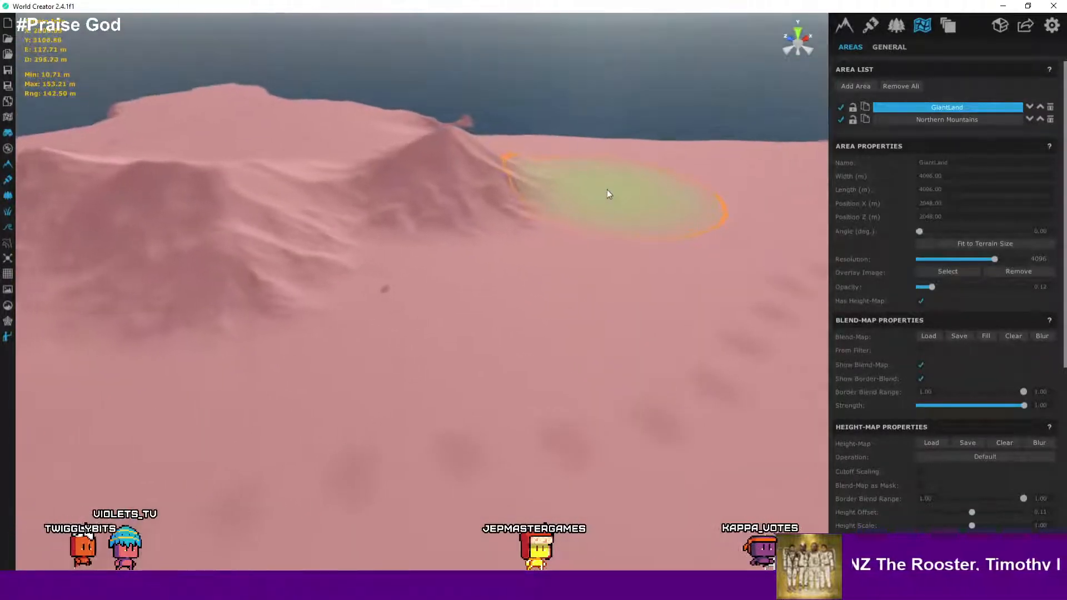
mouse_move(609, 194)
right_down()
mouse_move(821, 202)
mouse_move(889, 223)
right_up()
scroll(465, 232, down, 8)
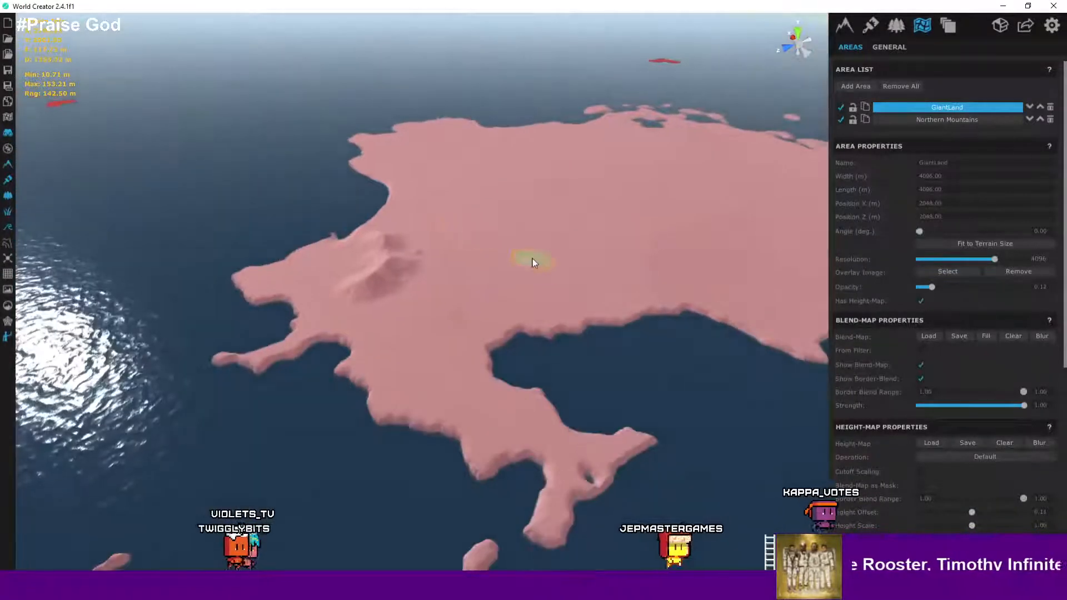
right_drag(533, 263, 435, 205)
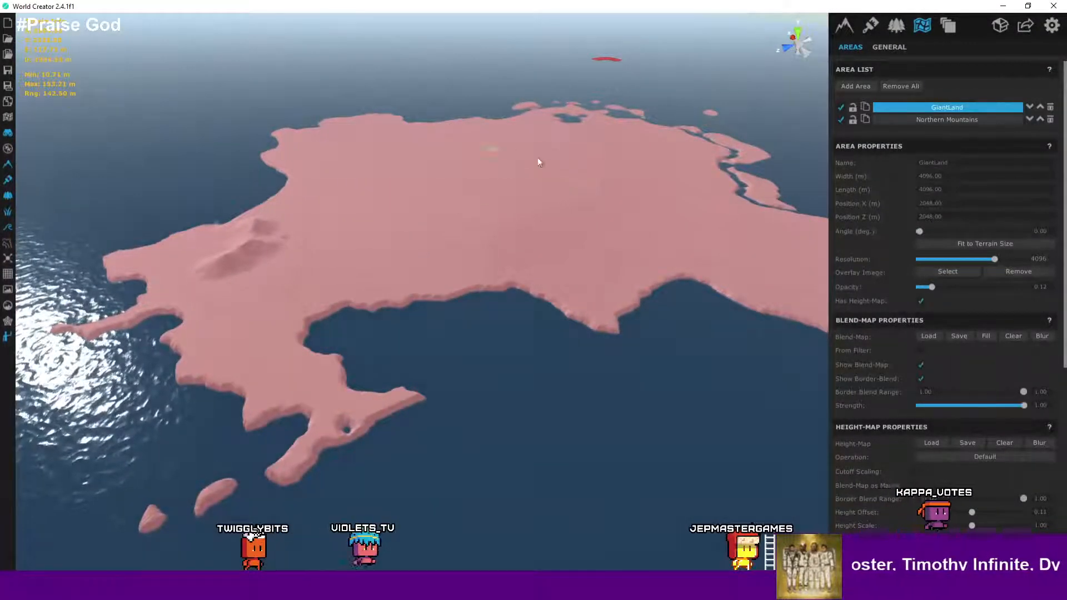
mouse_move(568, 175)
right_down()
mouse_move(436, 195)
mouse_move(527, 176)
right_up()
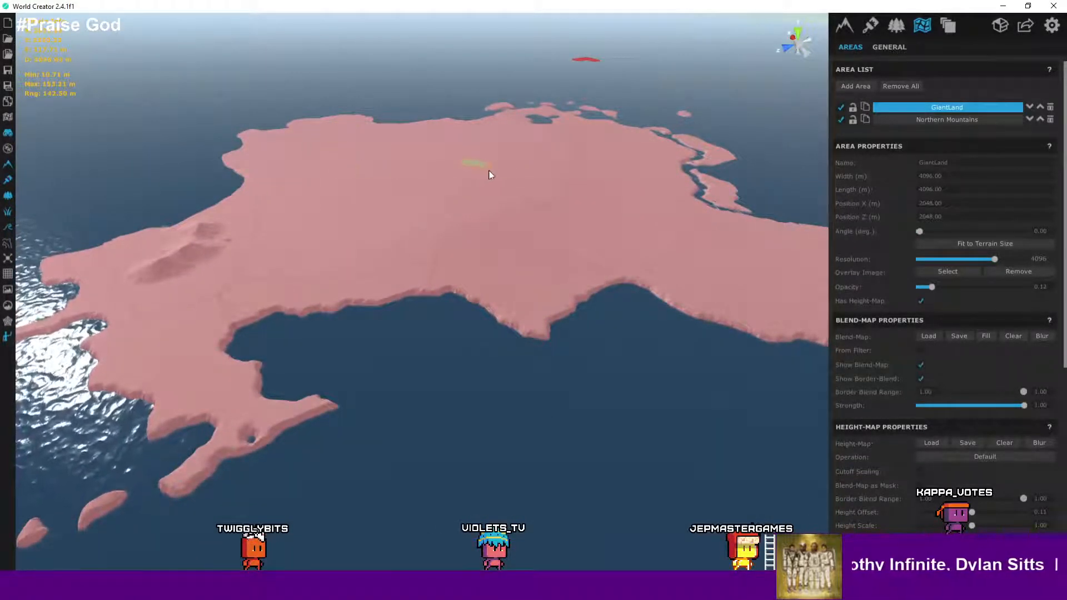
mouse_move(764, 249)
right_down()
mouse_move(649, 254)
mouse_move(527, 212)
mouse_move(695, 299)
right_up()
right_drag(562, 196, 465, 192)
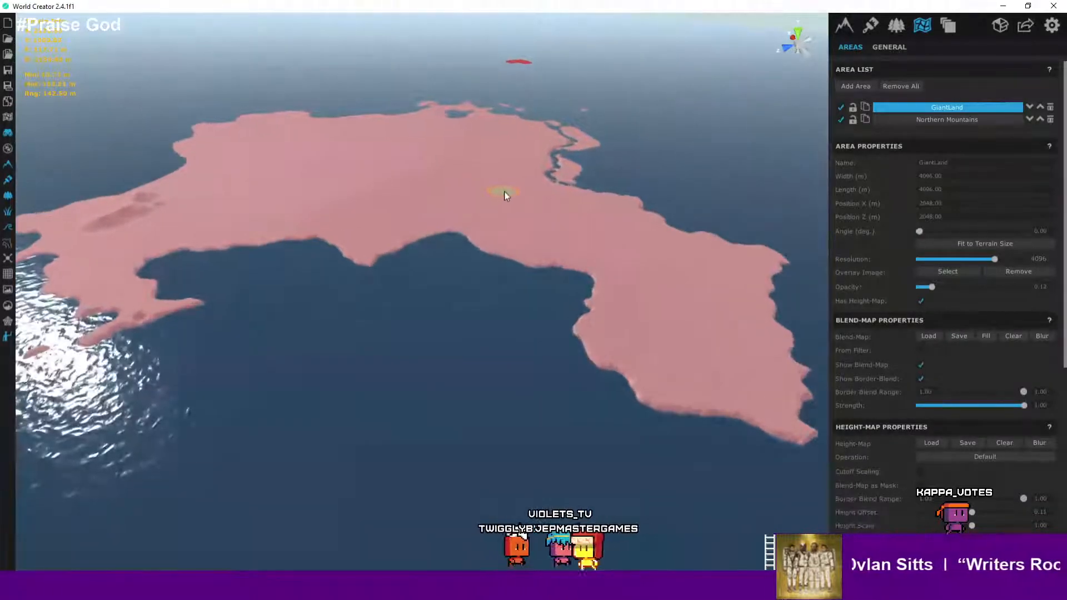
right_drag(433, 174, 350, 229)
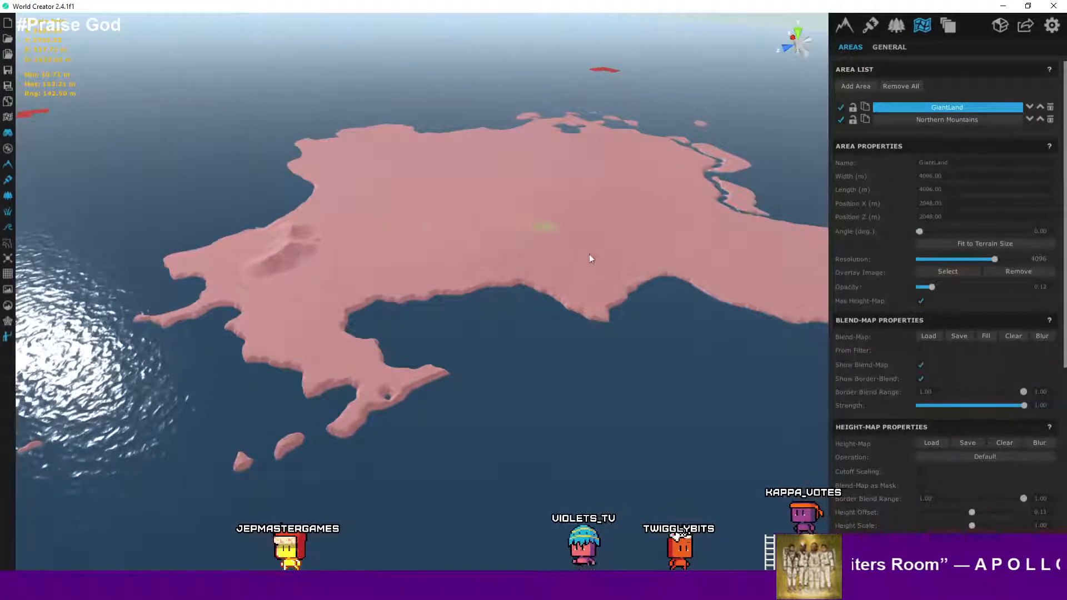
- Orbit and zoom across the island to examine the coastline, river inlet and hills
middle_drag(589, 255, 360, 319)
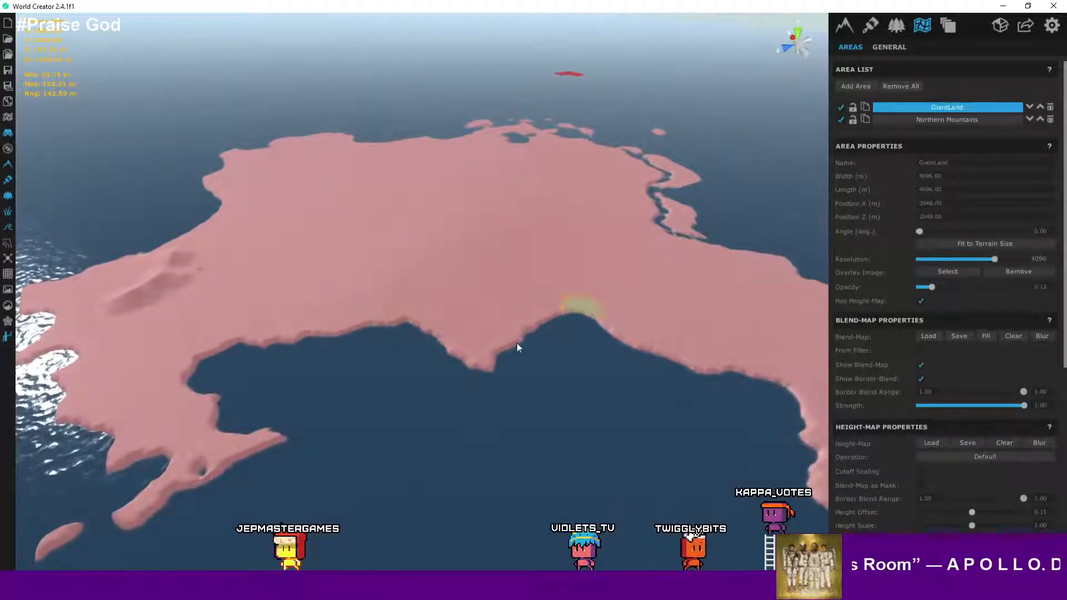
middle_drag(516, 342, 445, 372)
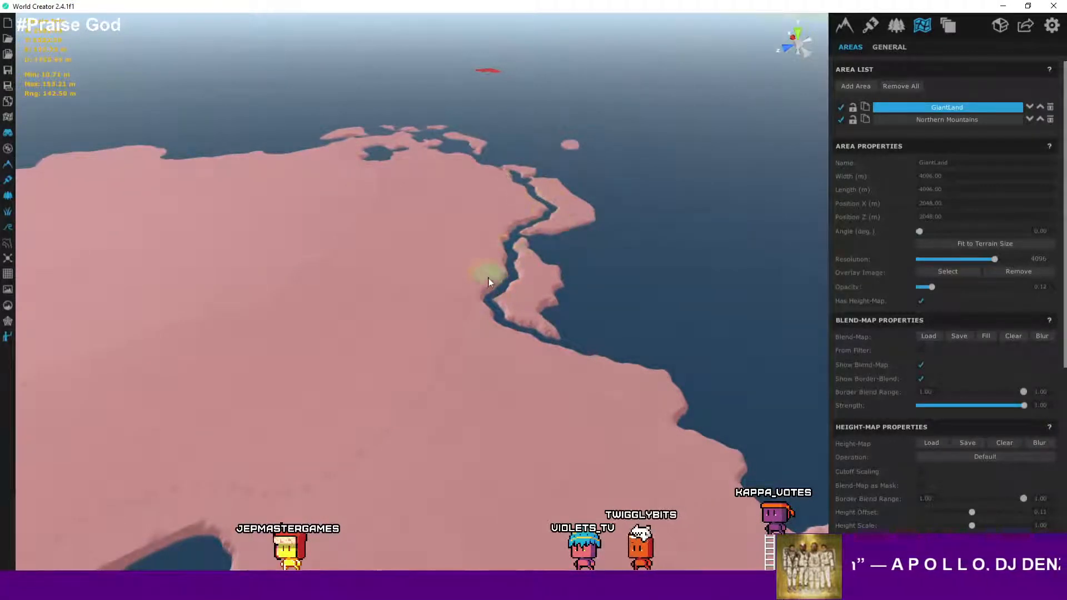
scroll(491, 284, down, 5)
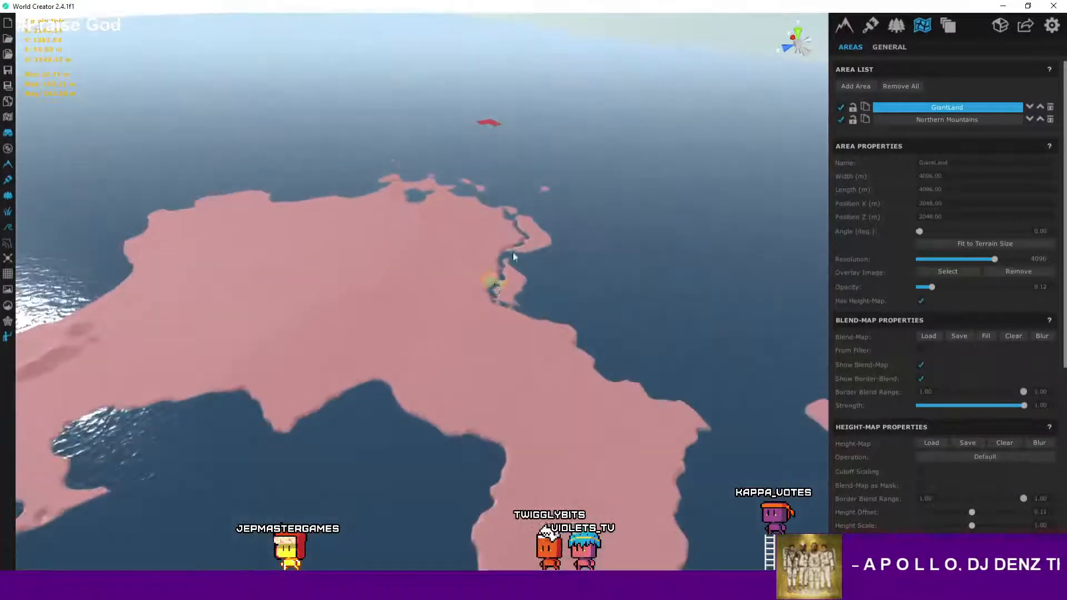
scroll(513, 256, up, 10)
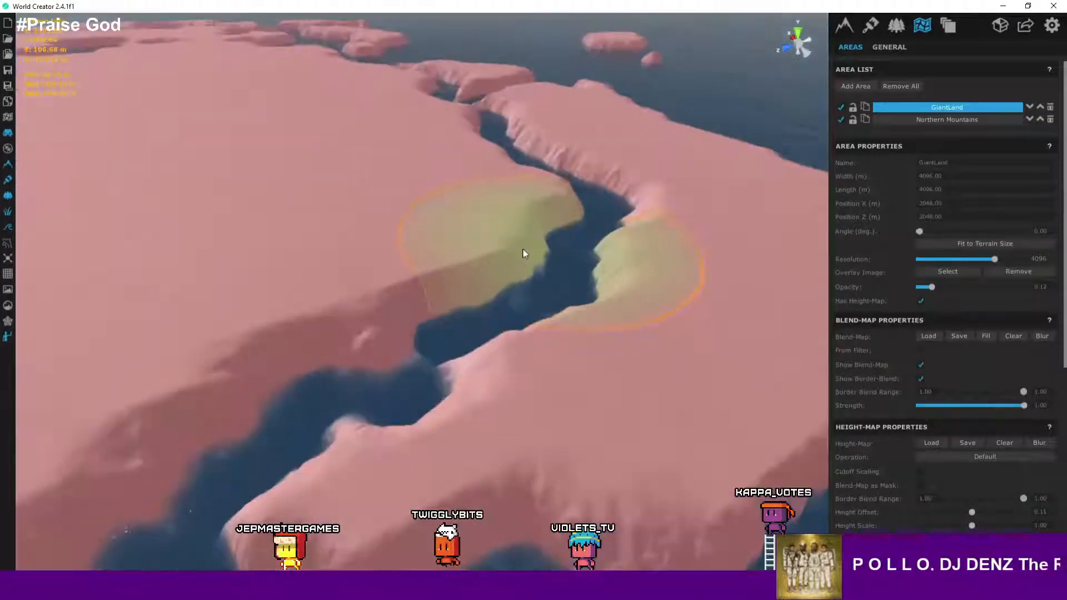
scroll(524, 254, down, 10)
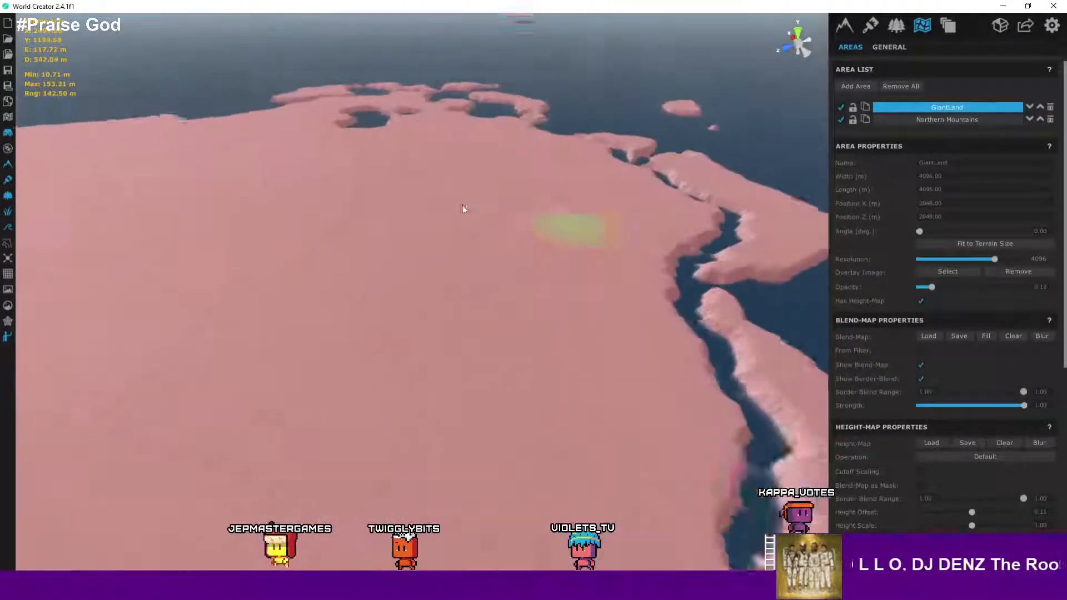
scroll(462, 209, down, 10)
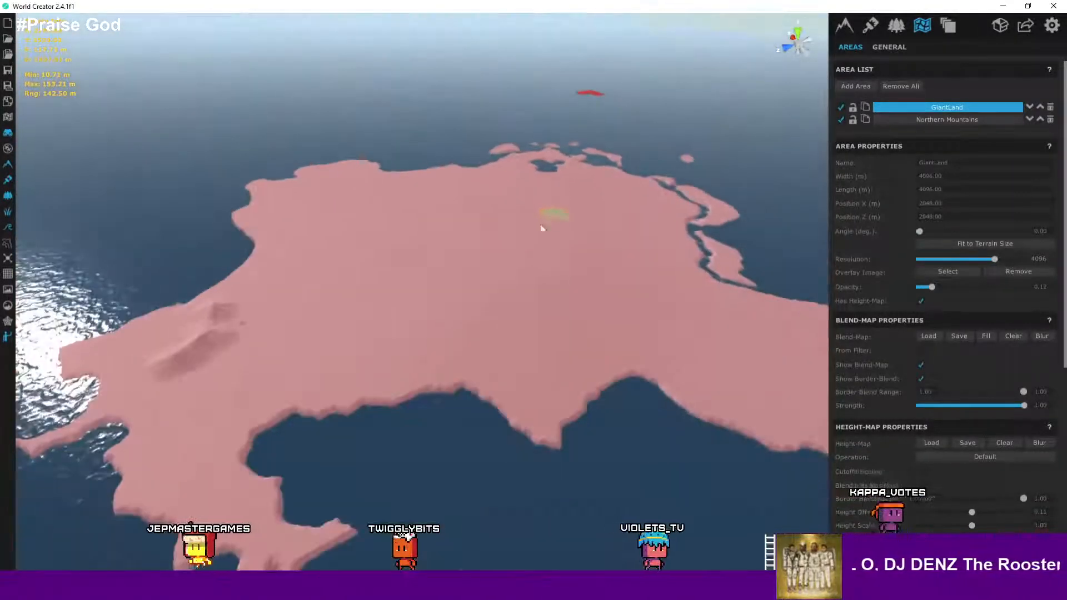
scroll(543, 228, up, 10)
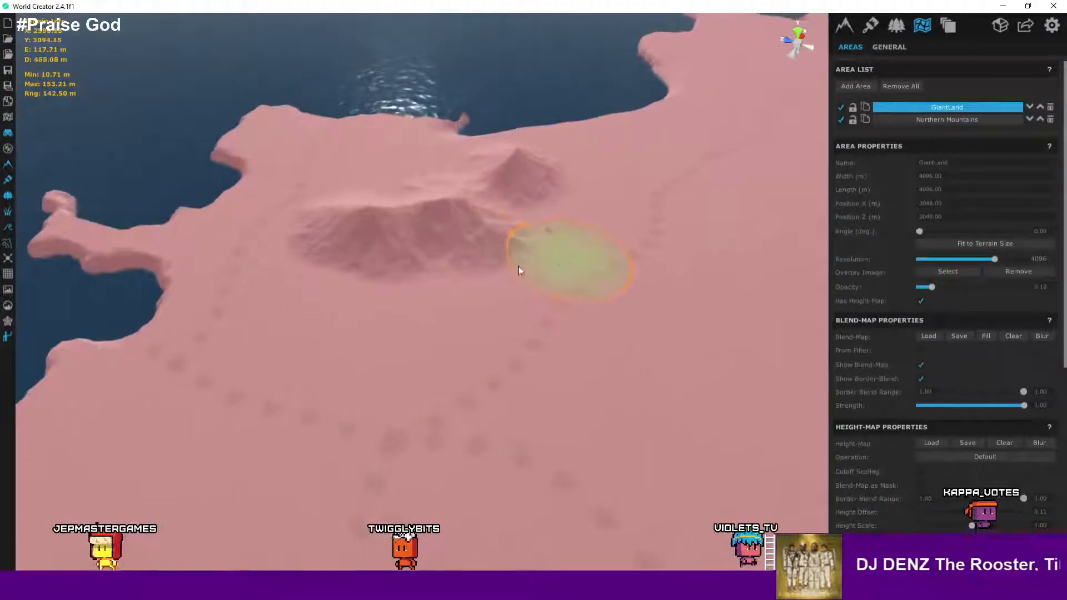
scroll(520, 271, up, 10)
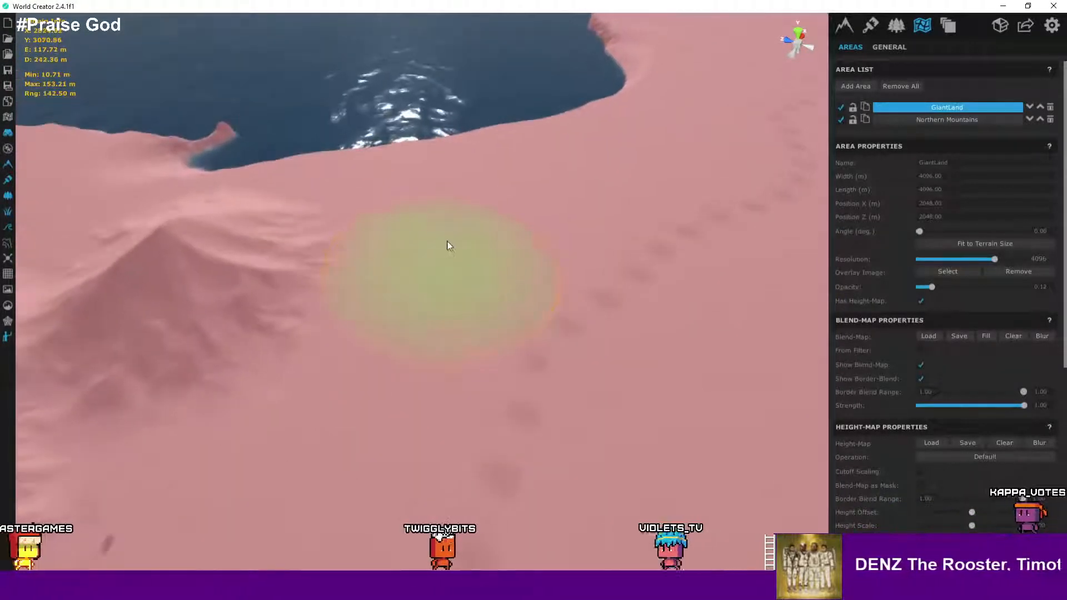
- Apply single raise-brush dabs on the flat ground beside the coastal hills
click(470, 219)
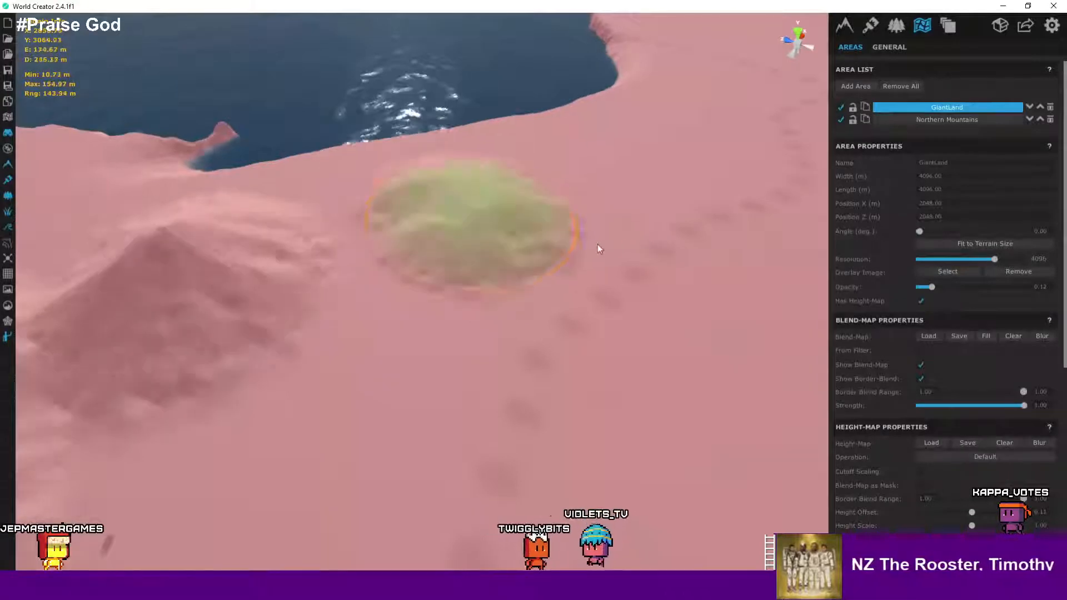
scroll(588, 265, up, 5)
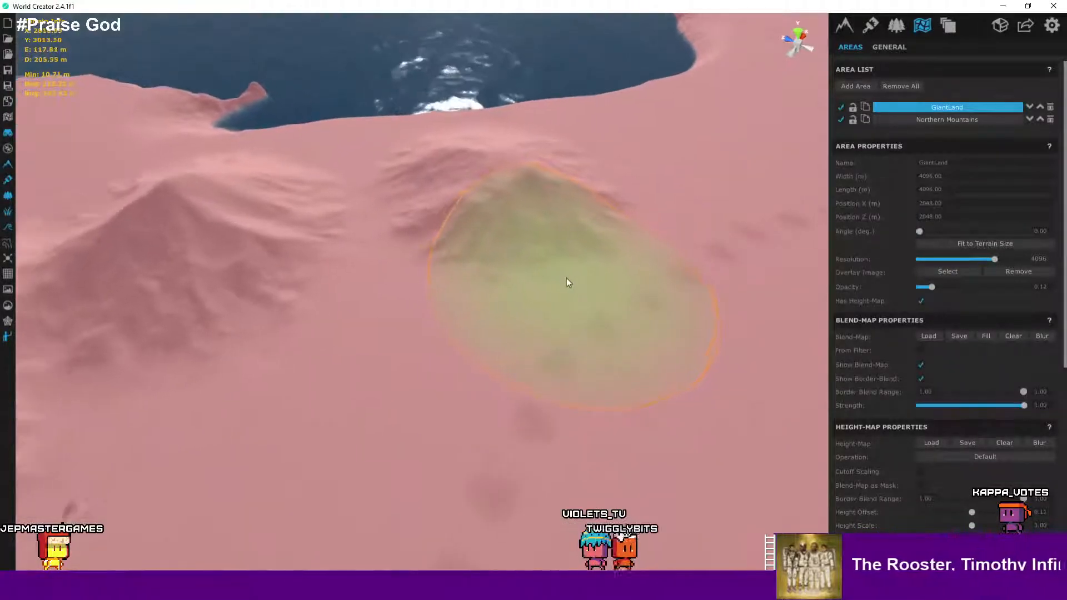
scroll(565, 276, up, 10)
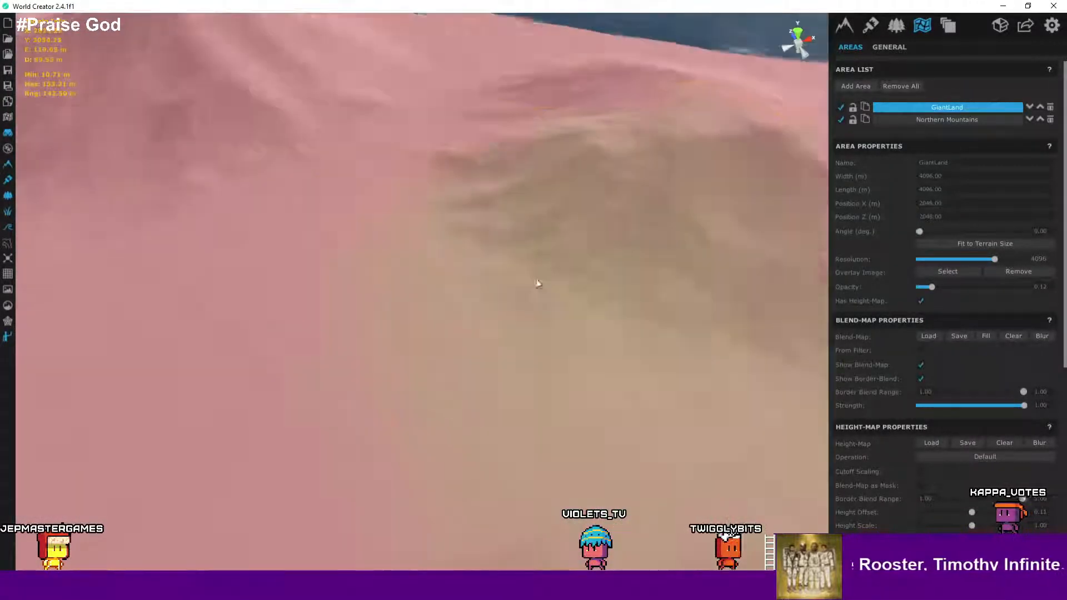
scroll(535, 277, down, 10)
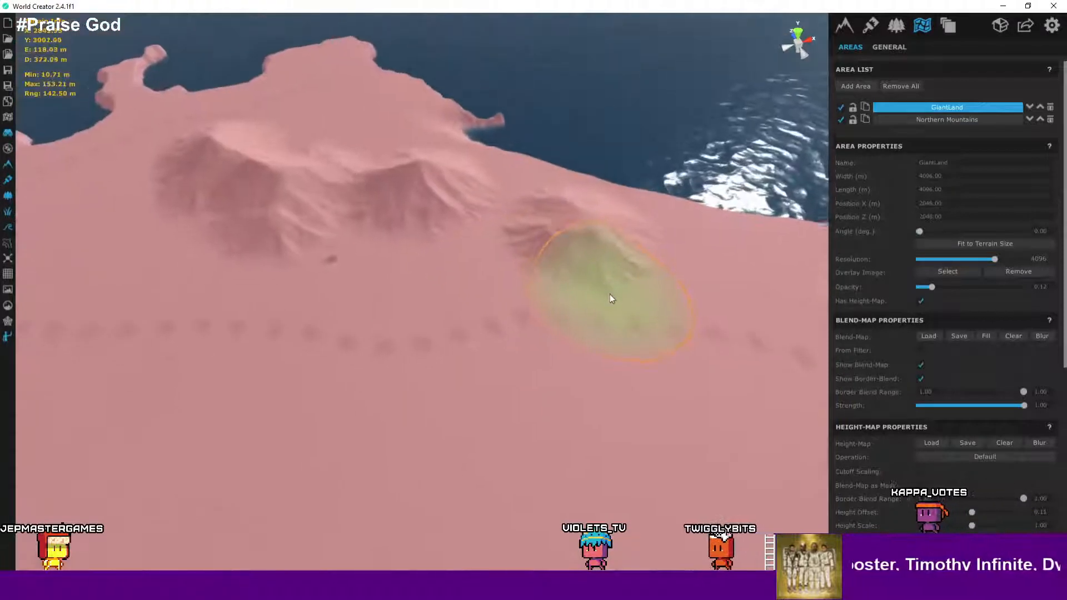
mouse_move(631, 289)
right_down()
mouse_move(703, 294)
mouse_move(692, 282)
mouse_move(783, 279)
mouse_move(560, 260)
mouse_move(672, 269)
mouse_move(580, 250)
right_up()
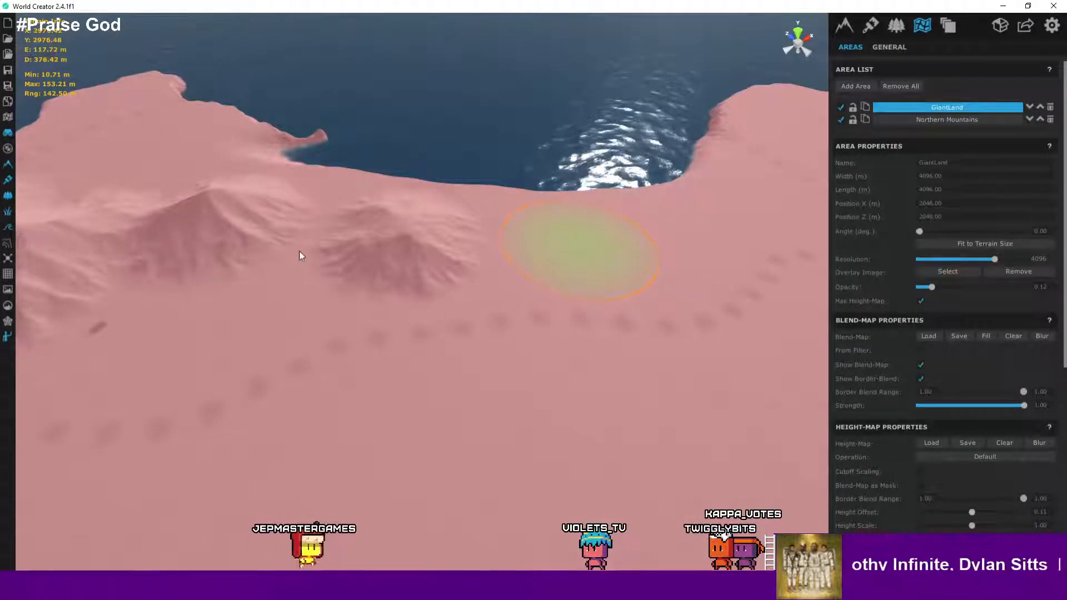
click(580, 250)
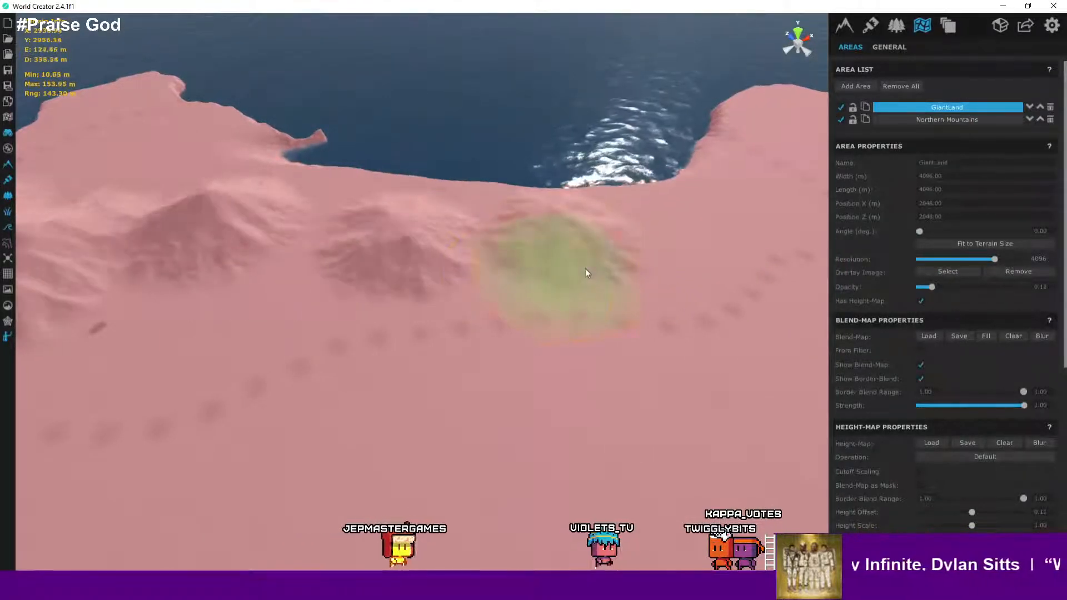
- Undo the last change and set the GiantLand overlay image opacity back to 0.12
scroll(632, 269, down, 1)
key(ctrl+z)
scroll(596, 268, down, 4)
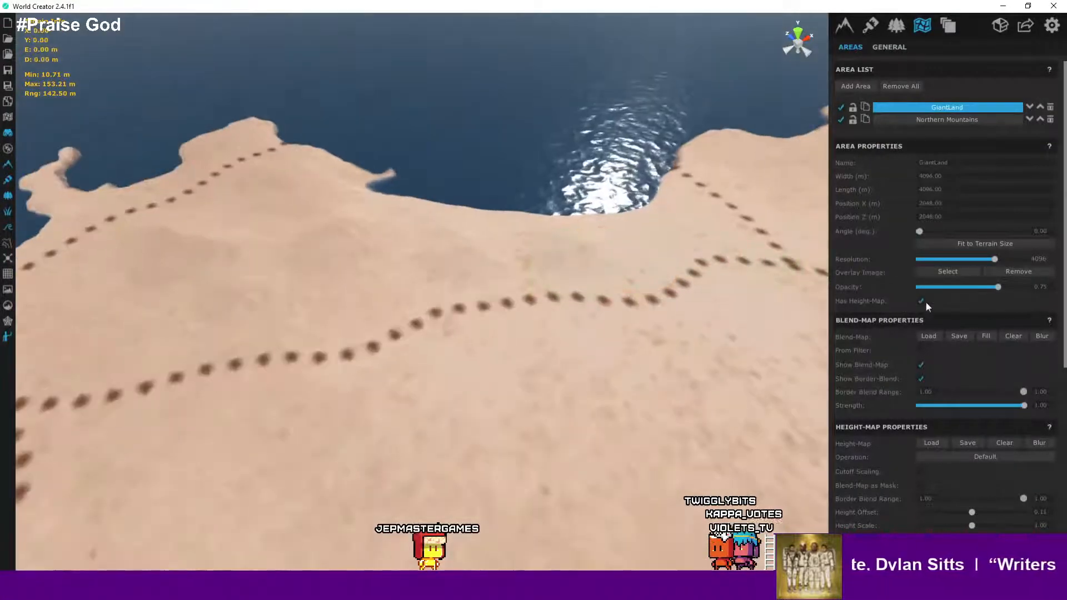
click(933, 287)
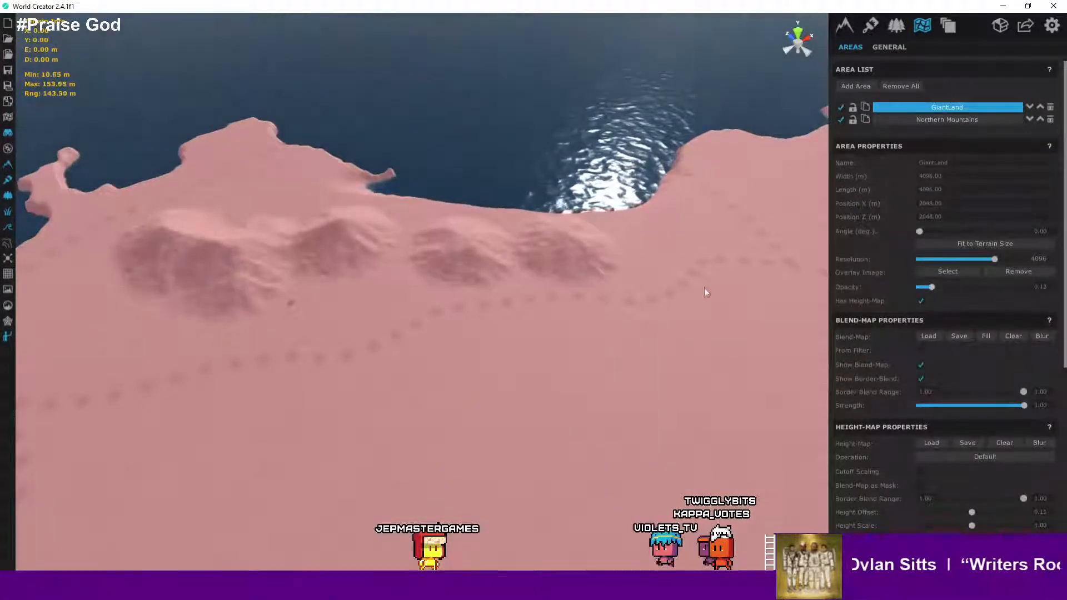
- Select the third soft round brush shape in the painting and sculpting properties
scroll(577, 275, up, 3)
scroll(898, 364, down, 5)
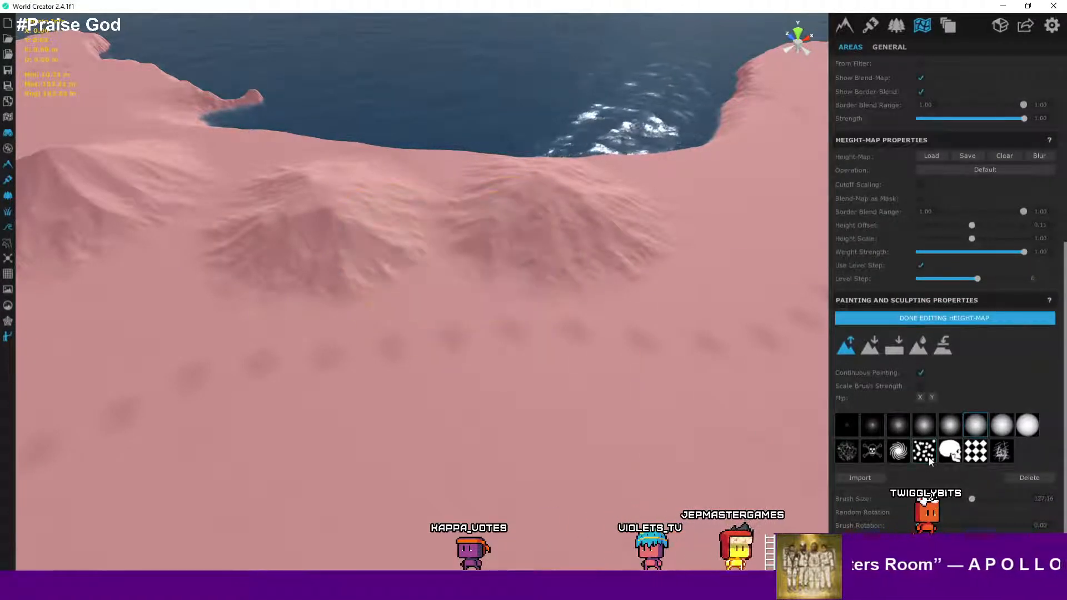
click(890, 426)
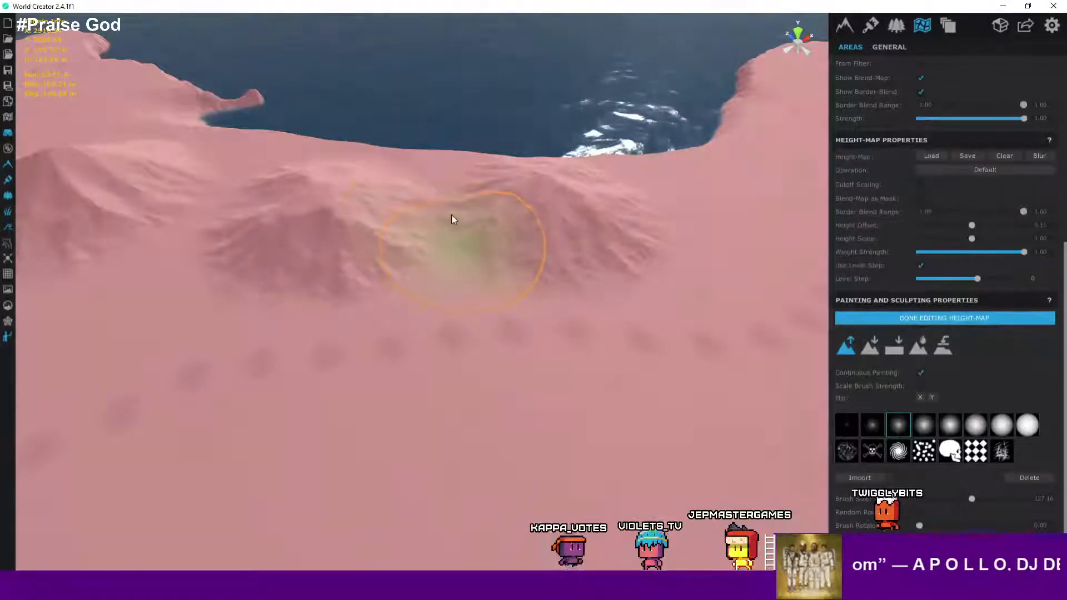
- Paint raise strokes on the ground in front of the coastal hills
mouse_move(451, 216)
mouse_down()
mouse_move(429, 247)
mouse_move(606, 294)
mouse_up()
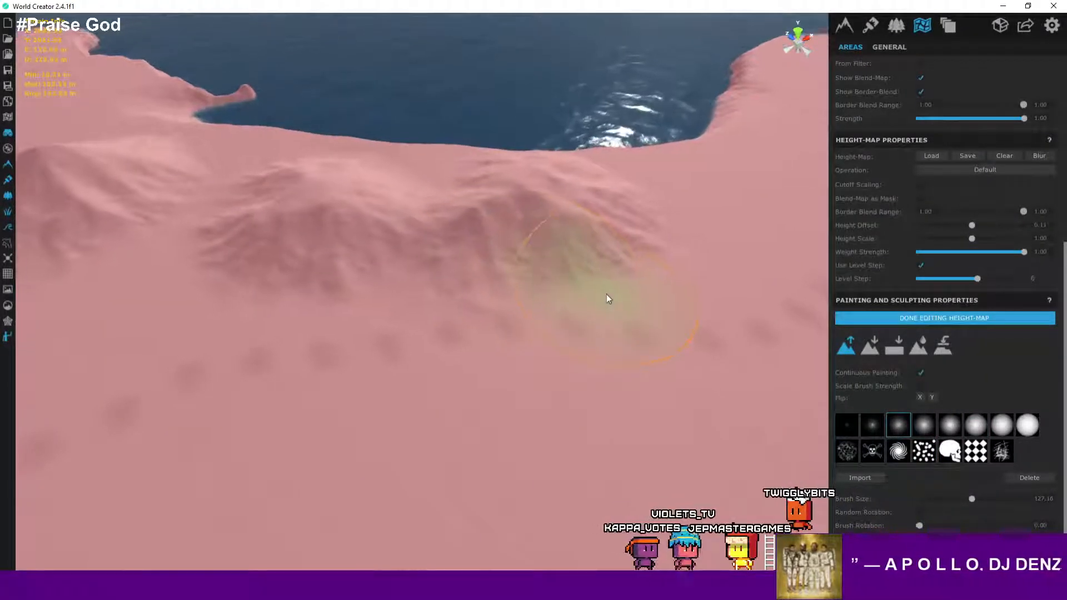
right_drag(607, 295, 390, 279)
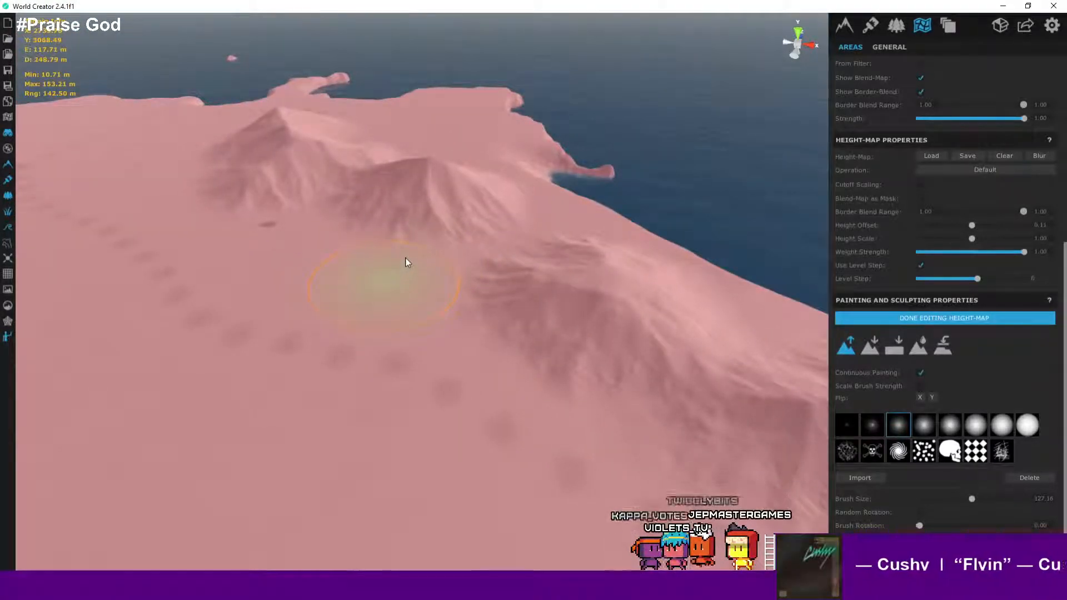
mouse_move(420, 250)
mouse_down()
mouse_move(445, 248)
mouse_move(433, 290)
mouse_up()
right_drag(433, 291, 405, 281)
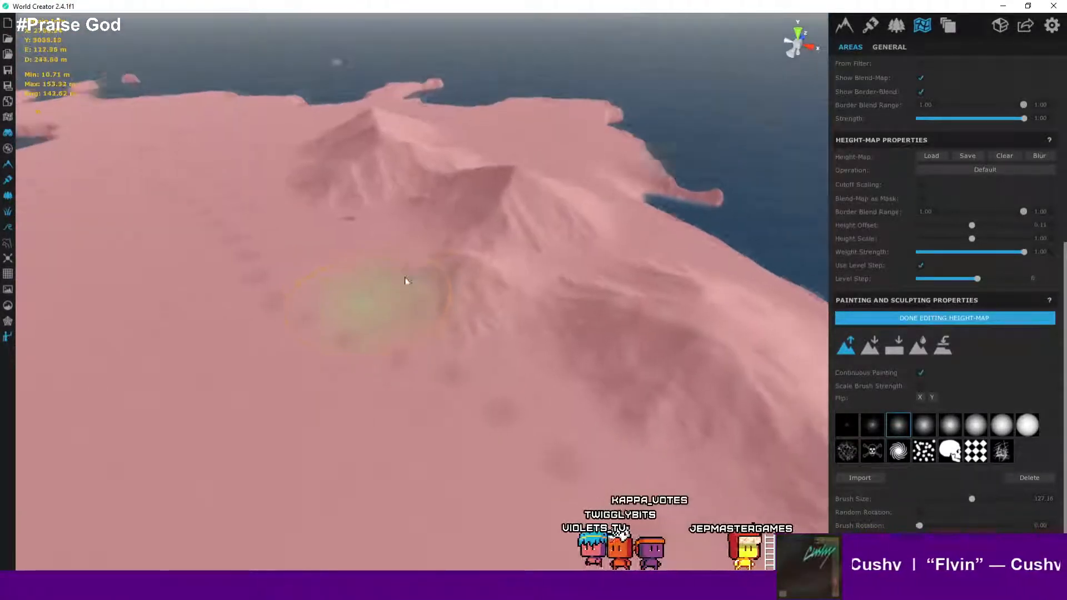
scroll(404, 262, up, 2)
scroll(412, 261, up, 3)
middle_drag(421, 260, 464, 262)
scroll(472, 266, down, 5)
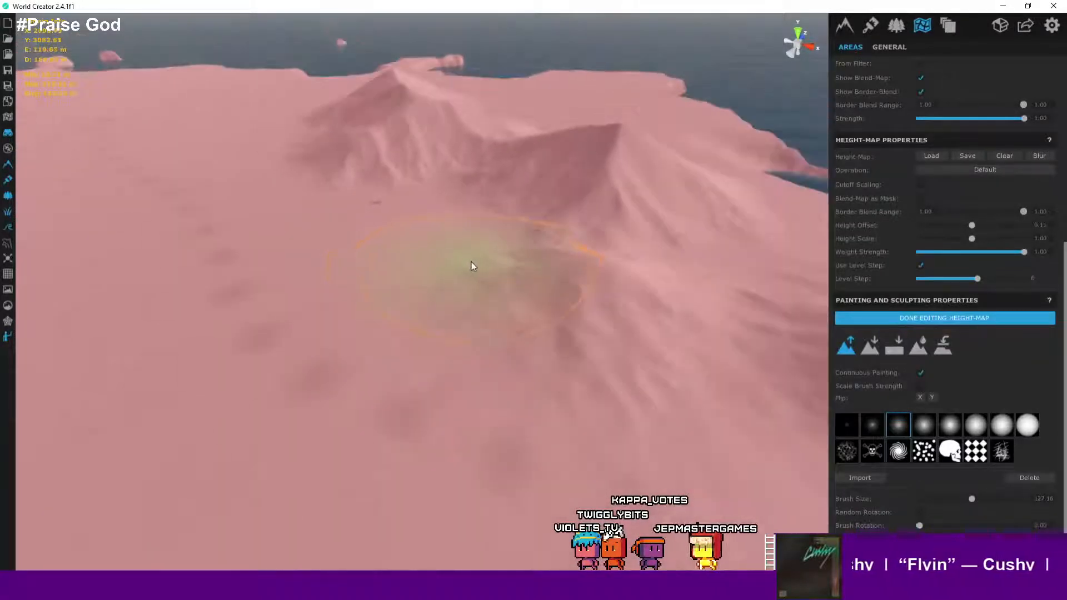
- Select the second, smaller soft round brush shape for sculpting
scroll(489, 267, up, 3)
mouse_move(605, 289)
right_down()
mouse_move(675, 308)
mouse_move(855, 317)
right_up()
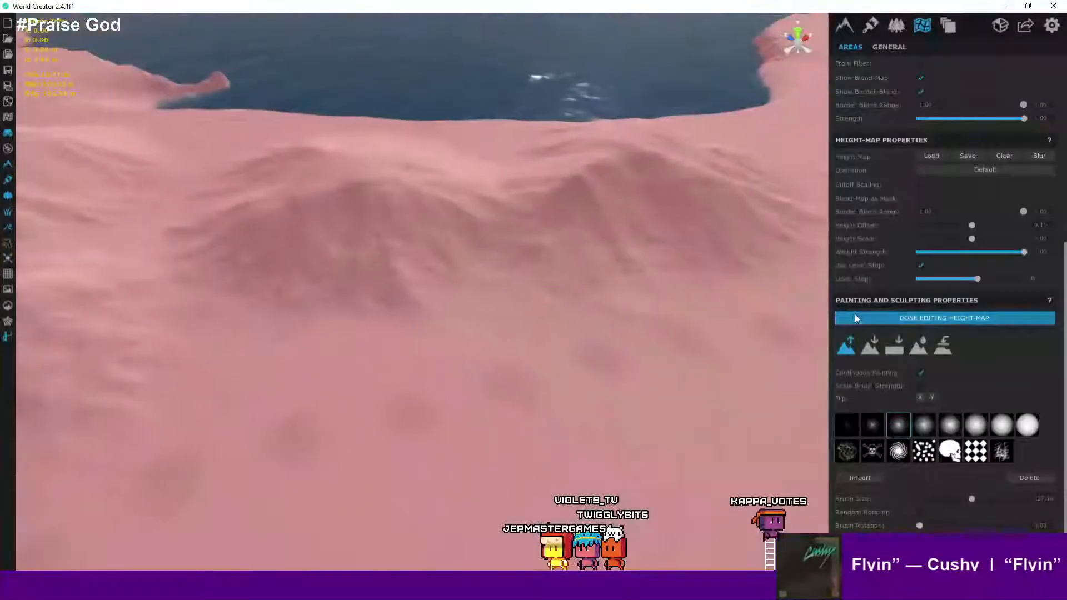
scroll(628, 264, down, 2)
scroll(628, 263, down, 2)
scroll(681, 253, down, 3)
middle_drag(694, 256, 447, 364)
scroll(446, 365, up, 2)
scroll(583, 254, down, 2)
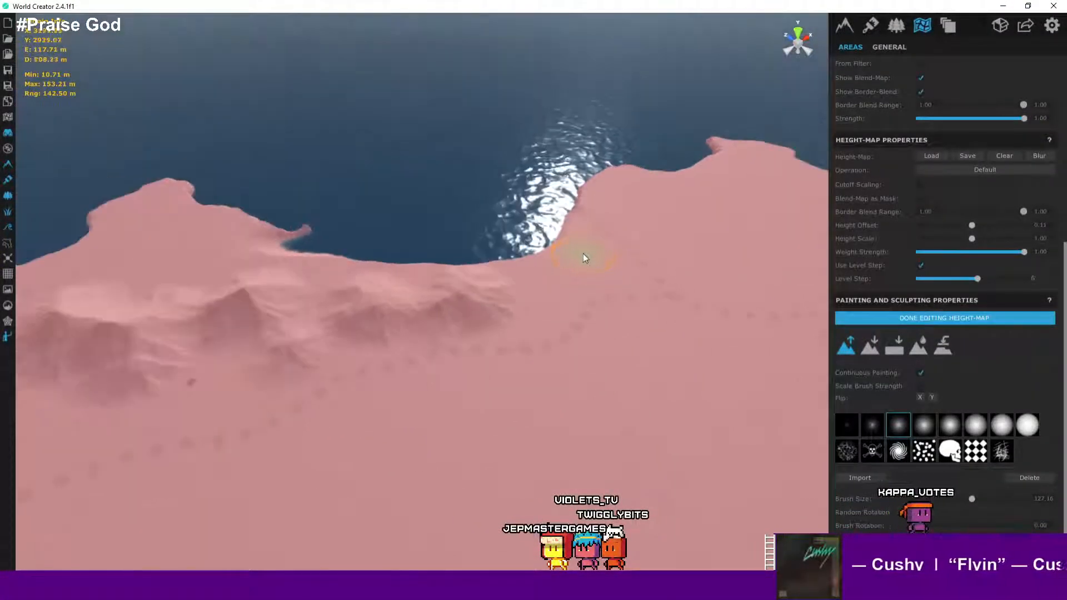
click(867, 425)
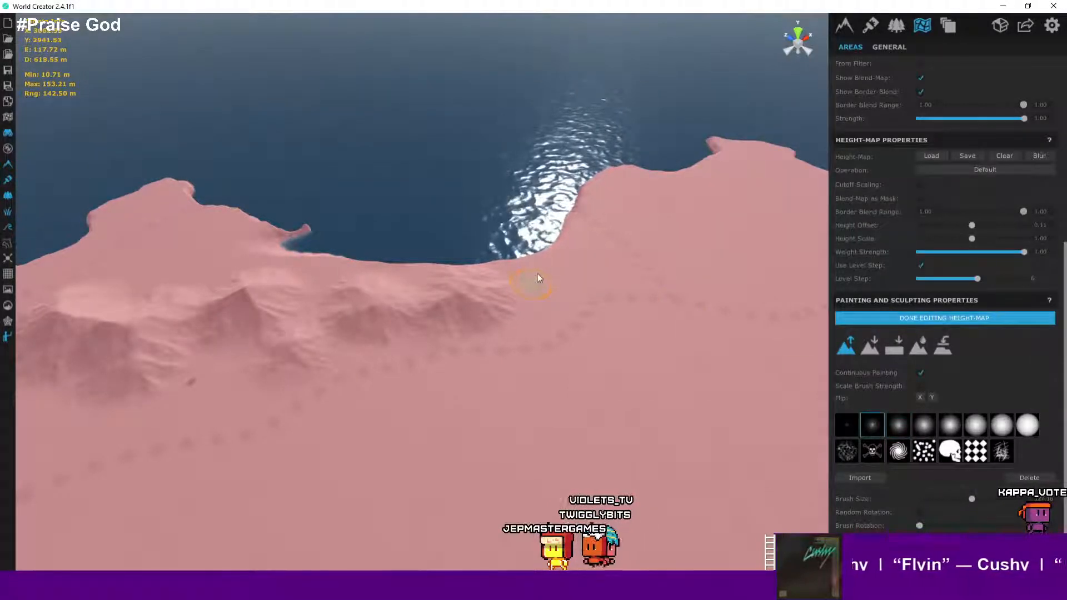
- Paint a small raise stroke on the slope of the large hill
scroll(558, 286, up, 2)
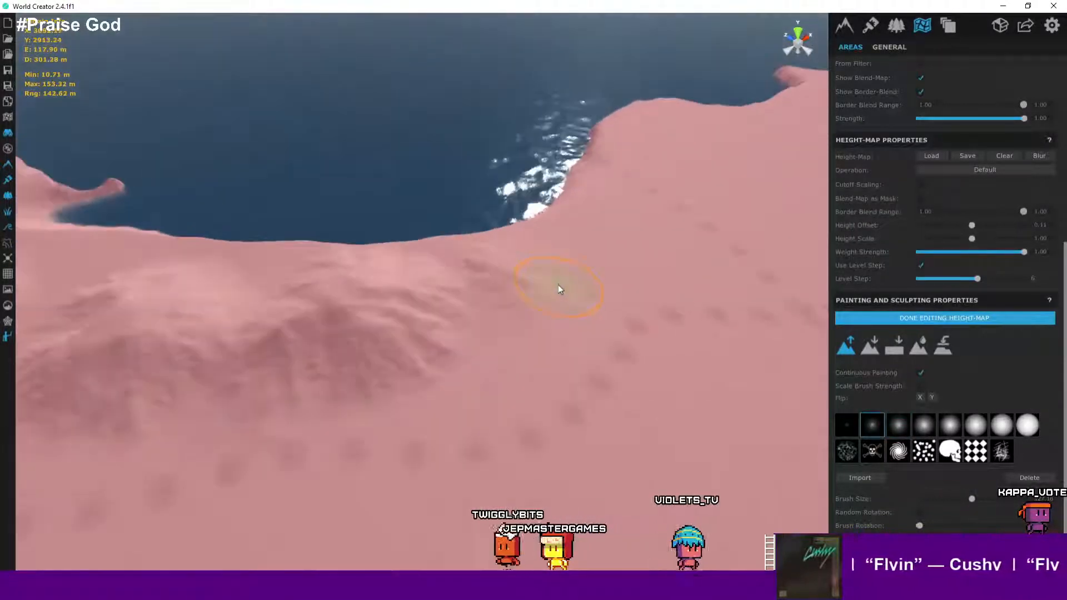
scroll(570, 284, up, 2)
mouse_move(569, 290)
right_down()
mouse_move(481, 292)
mouse_move(321, 242)
mouse_move(277, 261)
right_up()
scroll(277, 261, up, 2)
drag(222, 316, 214, 319)
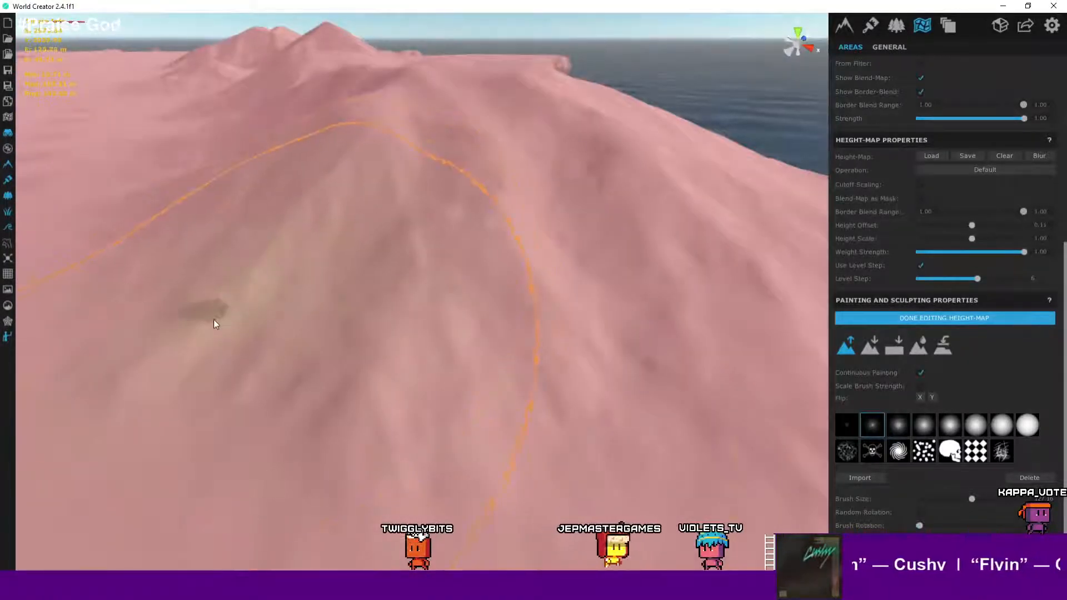
scroll(204, 319, up, 2)
mouse_move(195, 319)
right_down()
mouse_move(214, 297)
mouse_move(201, 290)
mouse_move(212, 261)
mouse_move(293, 236)
mouse_move(465, 250)
mouse_move(146, 235)
mouse_move(538, 273)
mouse_move(400, 217)
mouse_move(338, 217)
mouse_move(326, 230)
right_up()
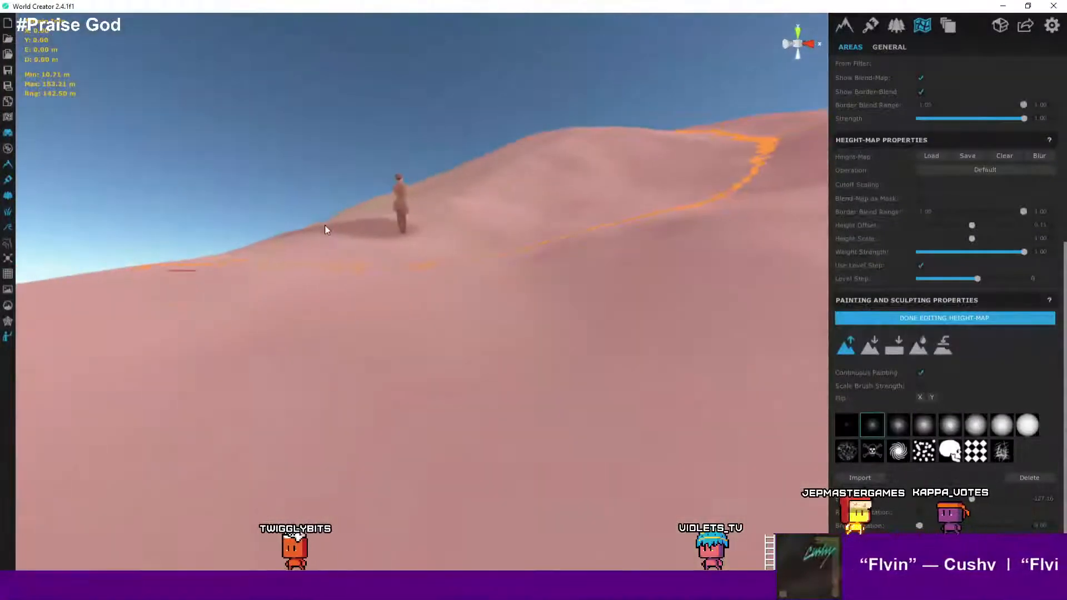
- Paint raise strokes across the lower slope of the coastal mountain ridge
right_drag(443, 245, 515, 223)
scroll(528, 215, down, 10)
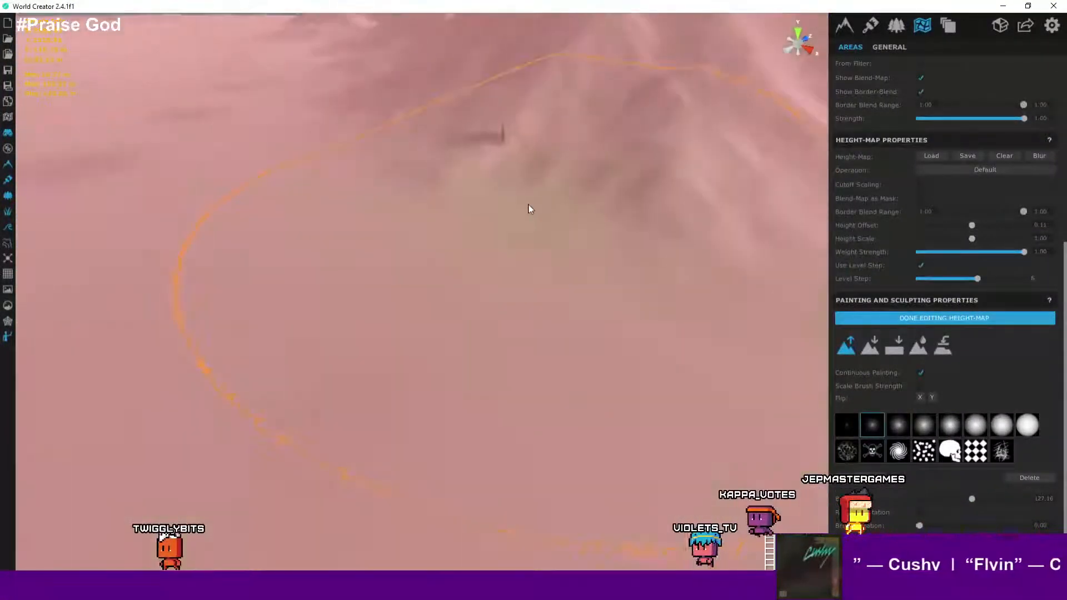
scroll(522, 234, down, 5)
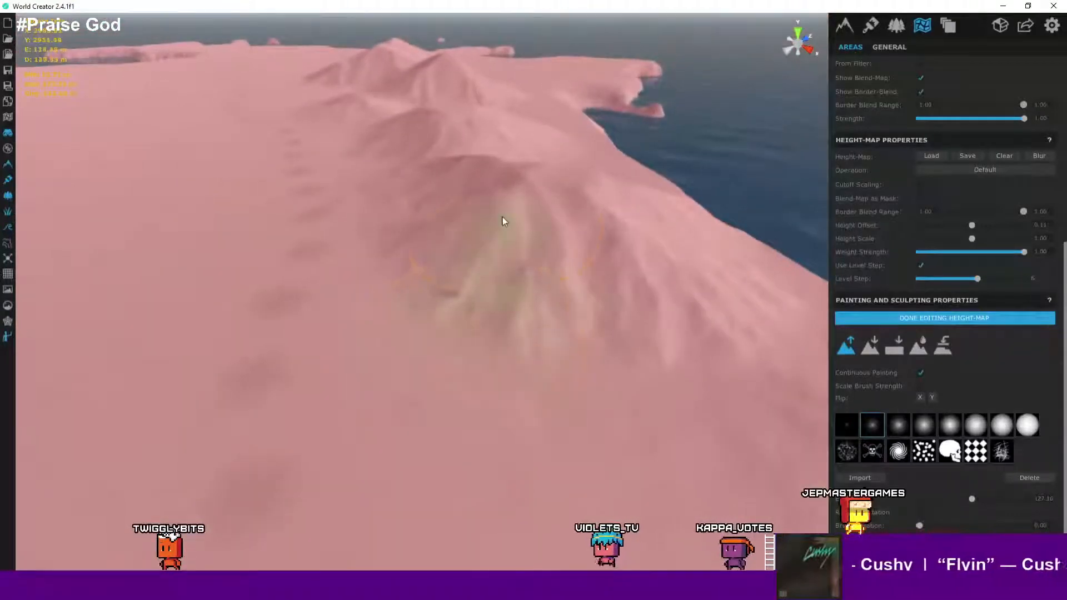
middle_drag(477, 253, 716, 305)
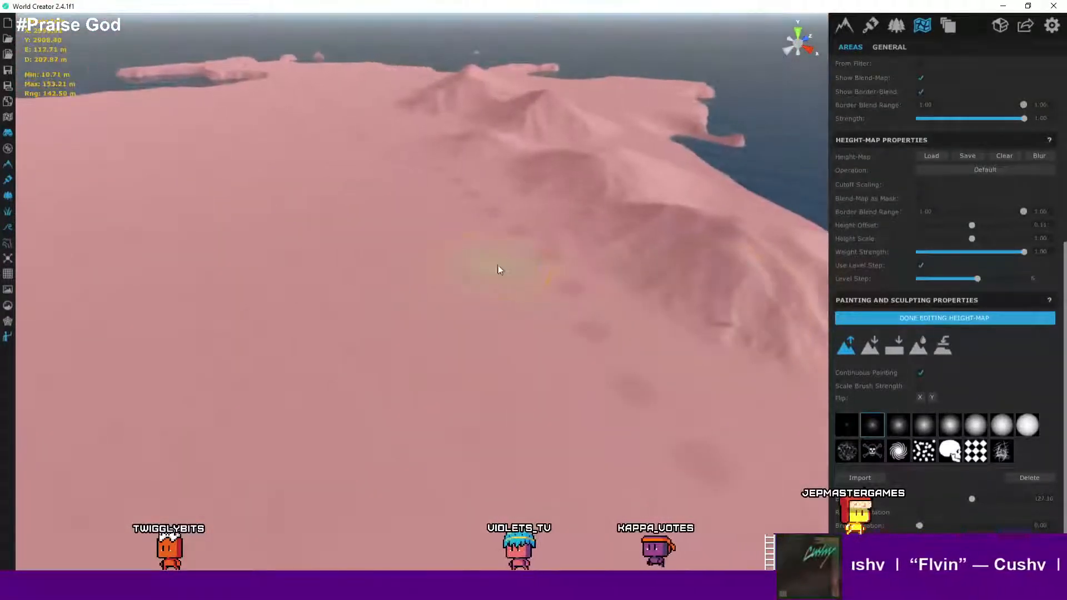
mouse_move(505, 300)
middle_down()
mouse_move(503, 358)
mouse_move(316, 306)
mouse_move(305, 253)
middle_up()
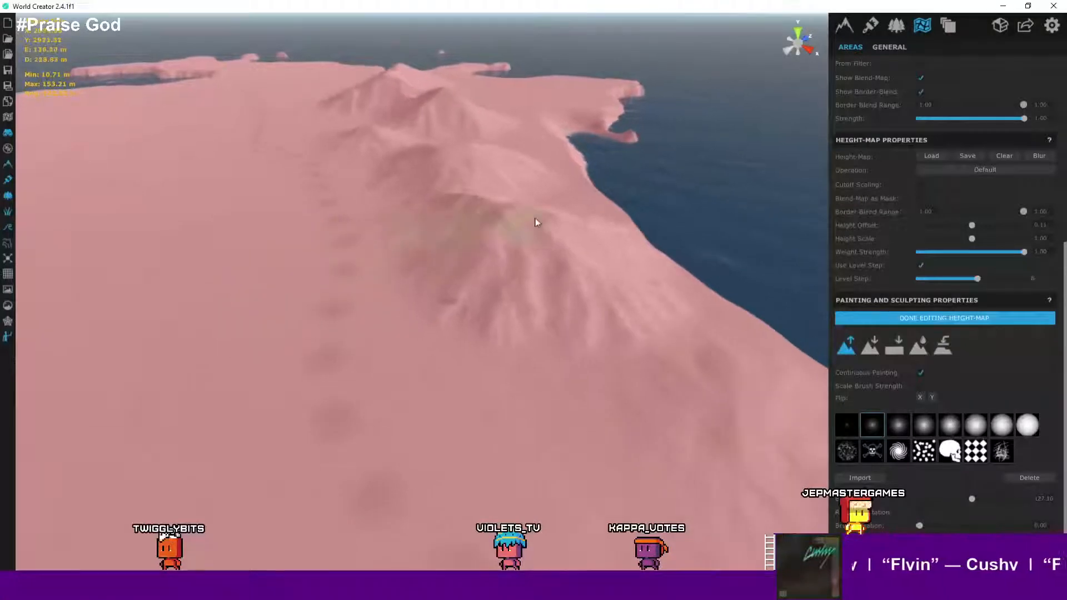
mouse_move(602, 224)
right_down()
mouse_move(529, 247)
mouse_move(615, 203)
mouse_move(573, 230)
right_up()
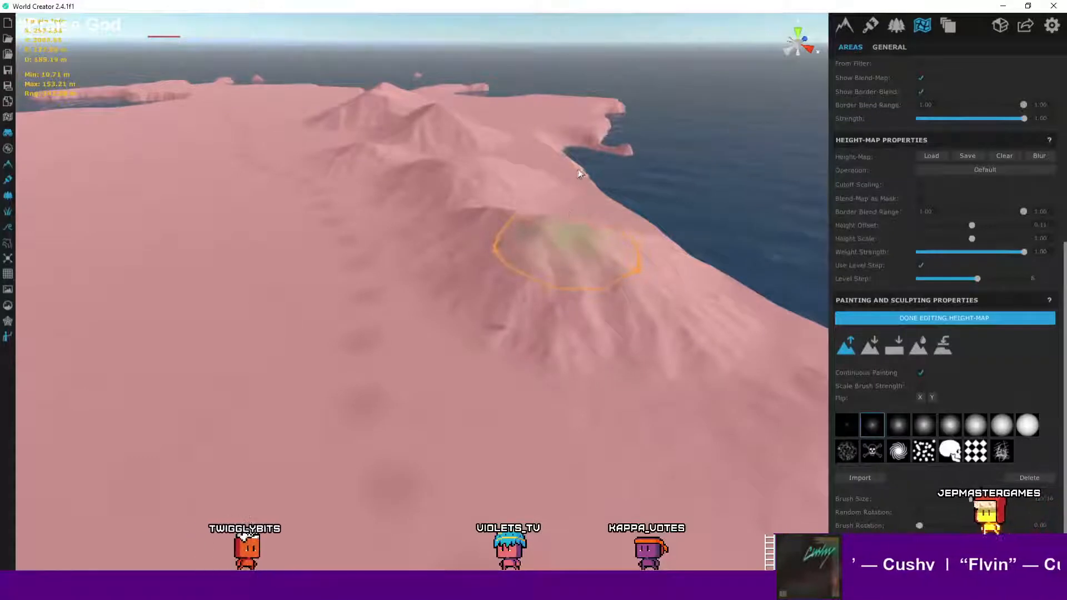
mouse_move(578, 169)
mouse_down()
mouse_move(498, 208)
mouse_move(562, 237)
mouse_up()
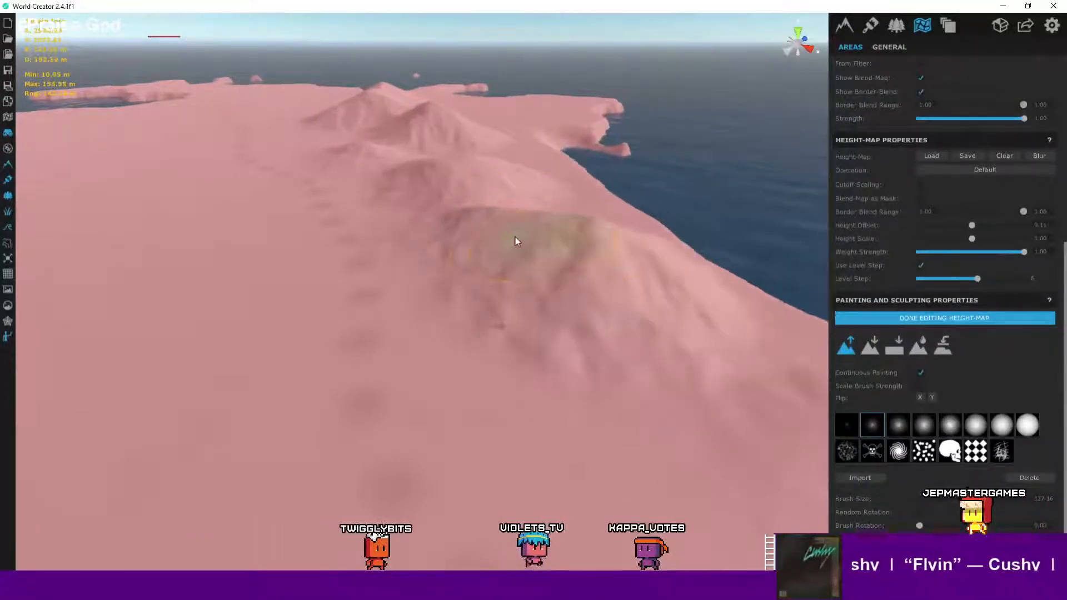
mouse_move(516, 239)
right_down()
mouse_move(485, 239)
mouse_move(528, 240)
right_up()
scroll(523, 236, up, 10)
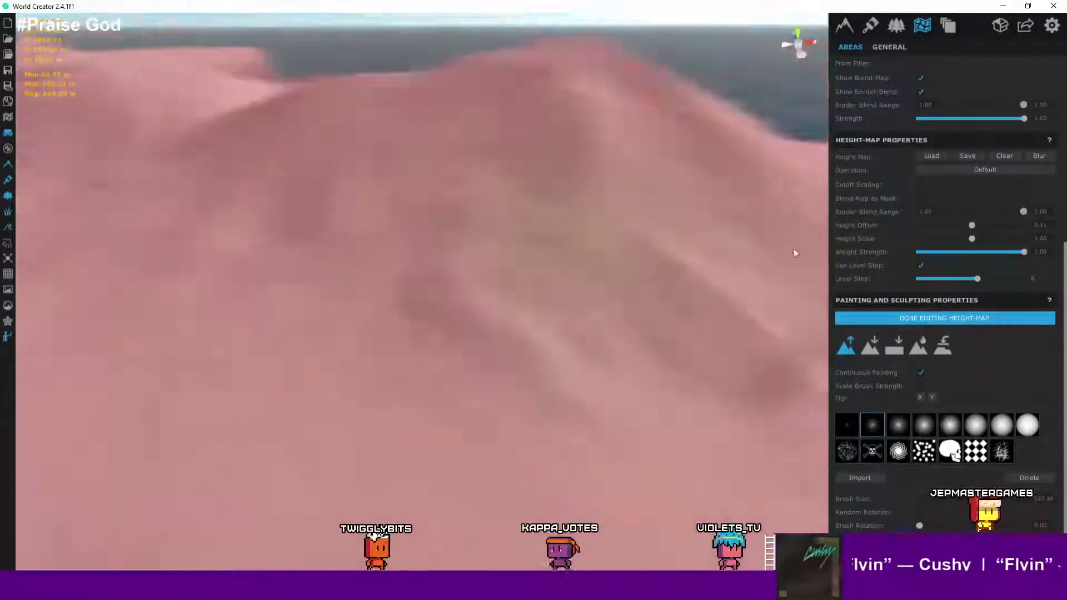
- Orbit and zoom around the coastal hills to inspect the sculpted height-map from several angles
right_drag(795, 253, 647, 286)
scroll(558, 284, down, 8)
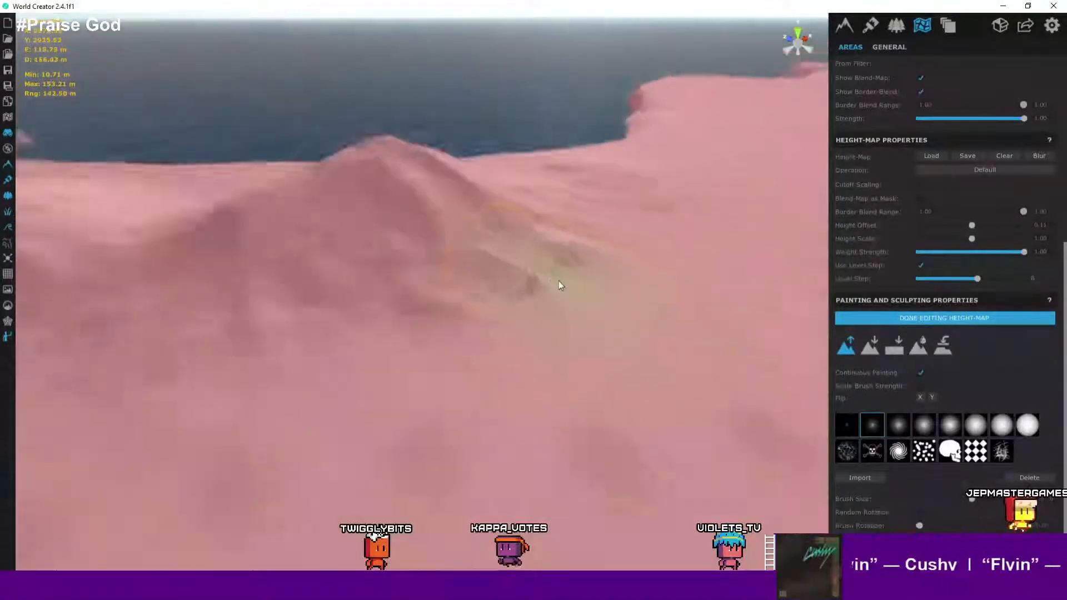
right_drag(538, 282, 464, 302)
scroll(369, 351, up, 3)
scroll(369, 352, up, 4)
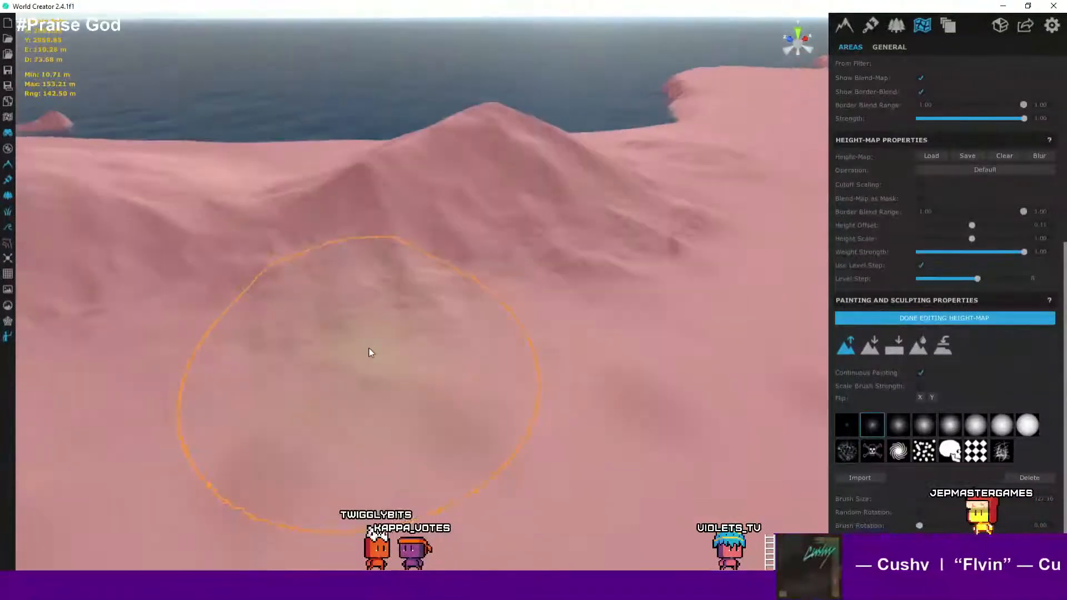
scroll(335, 311, up, 4)
scroll(344, 327, up, 10)
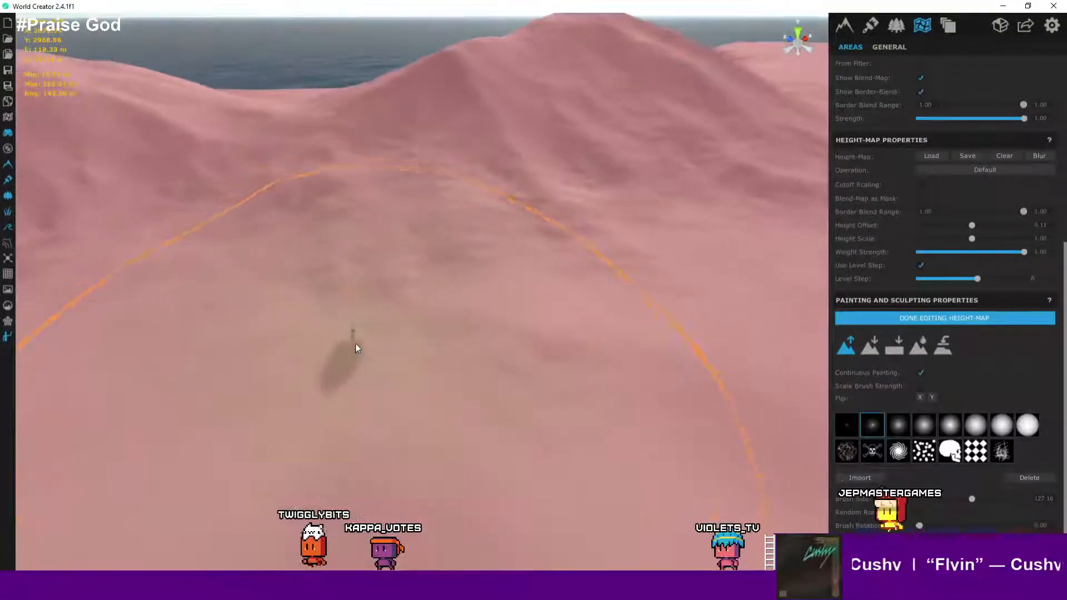
right_drag(364, 334, 205, 218)
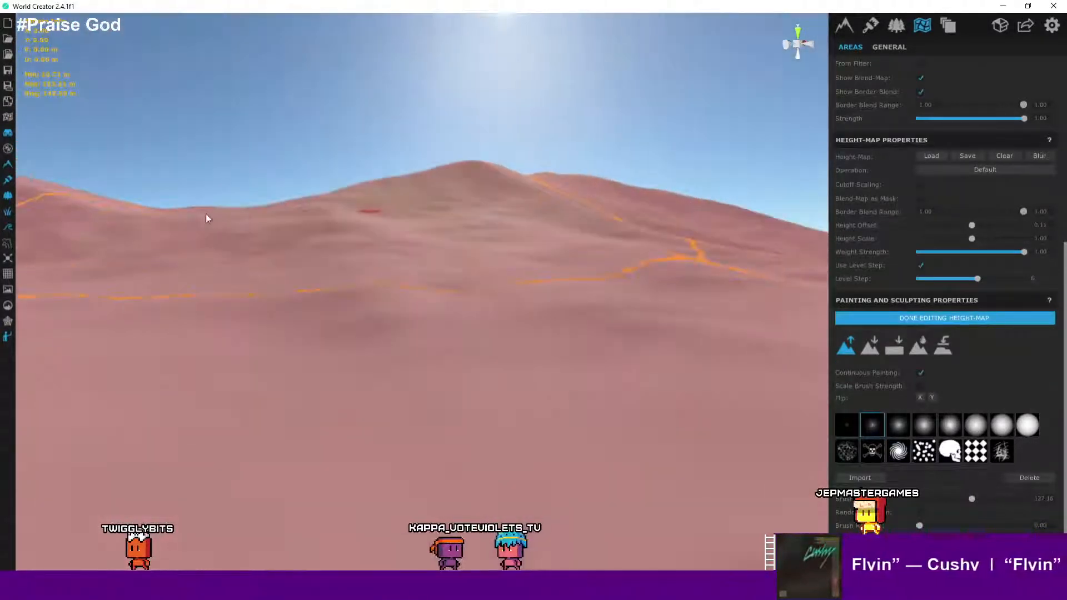
right_drag(350, 244, 136, 240)
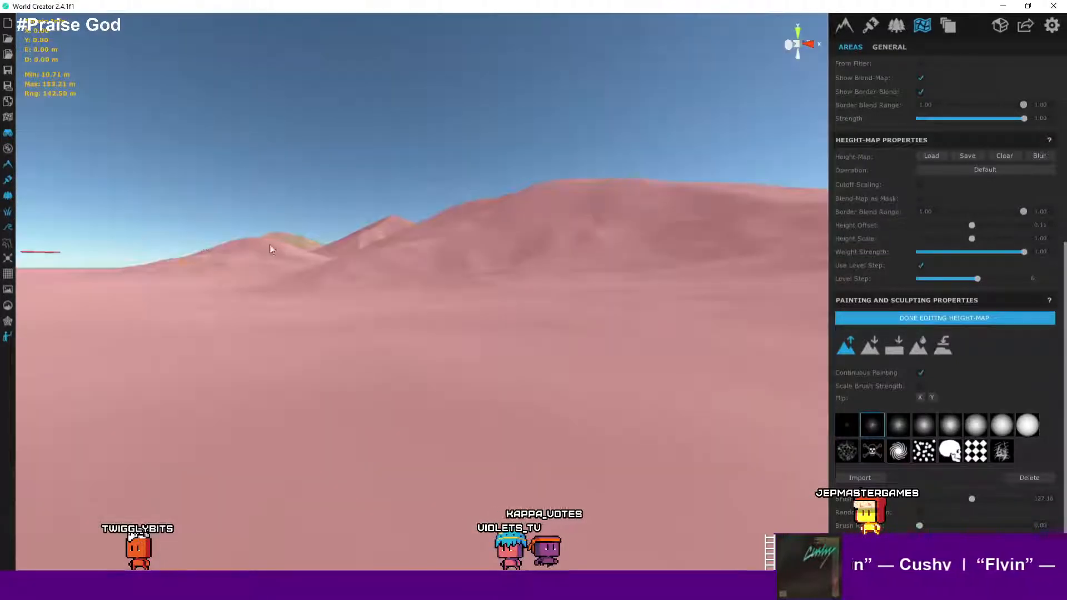
scroll(271, 249, down, 10)
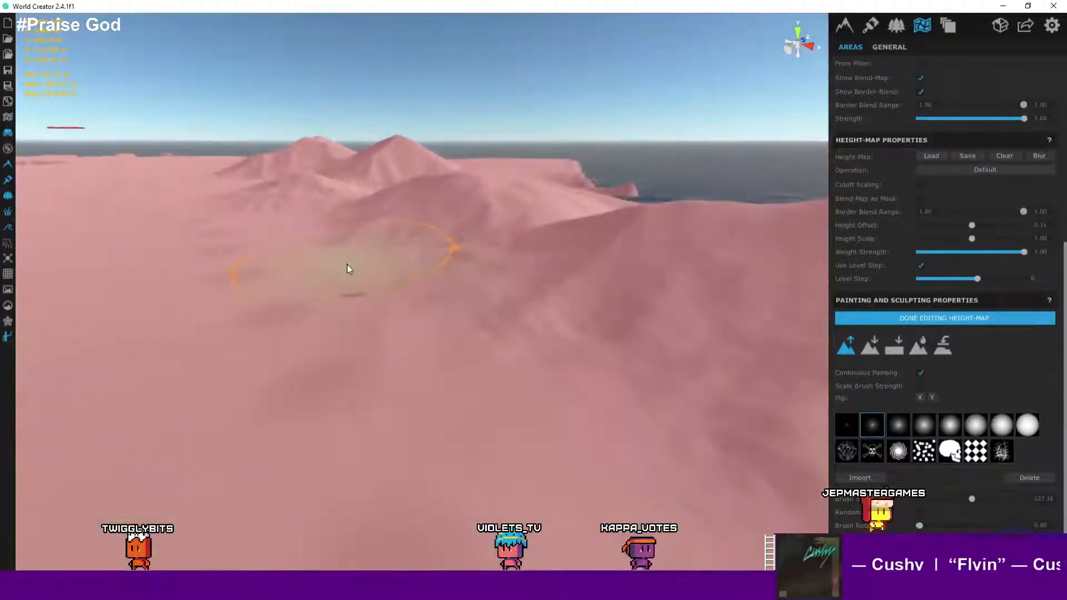
middle_drag(348, 269, 397, 340)
scroll(397, 340, down, 3)
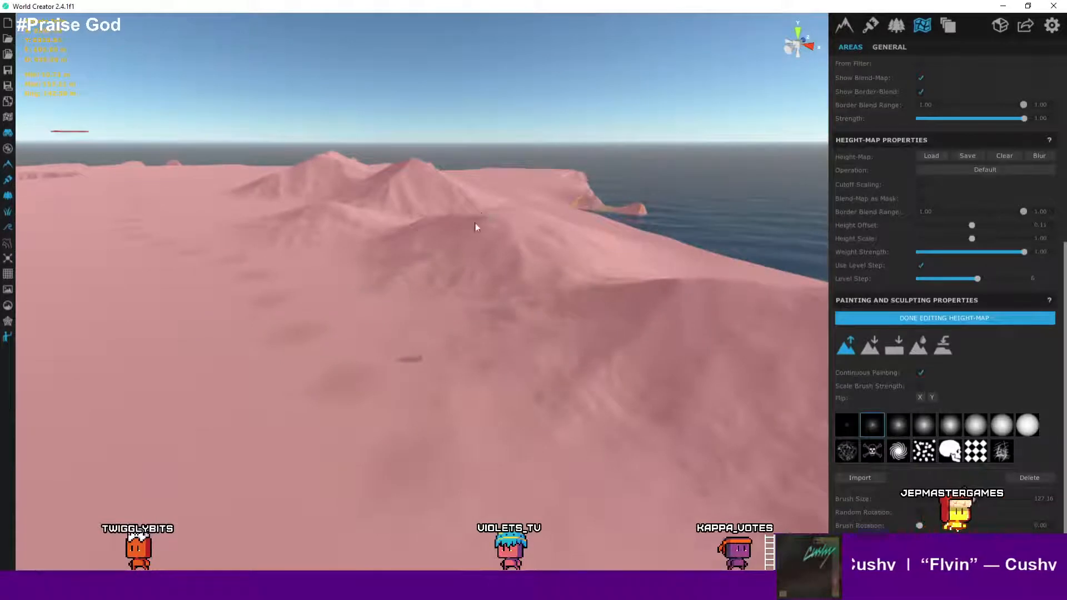
middle_drag(475, 223, 470, 356)
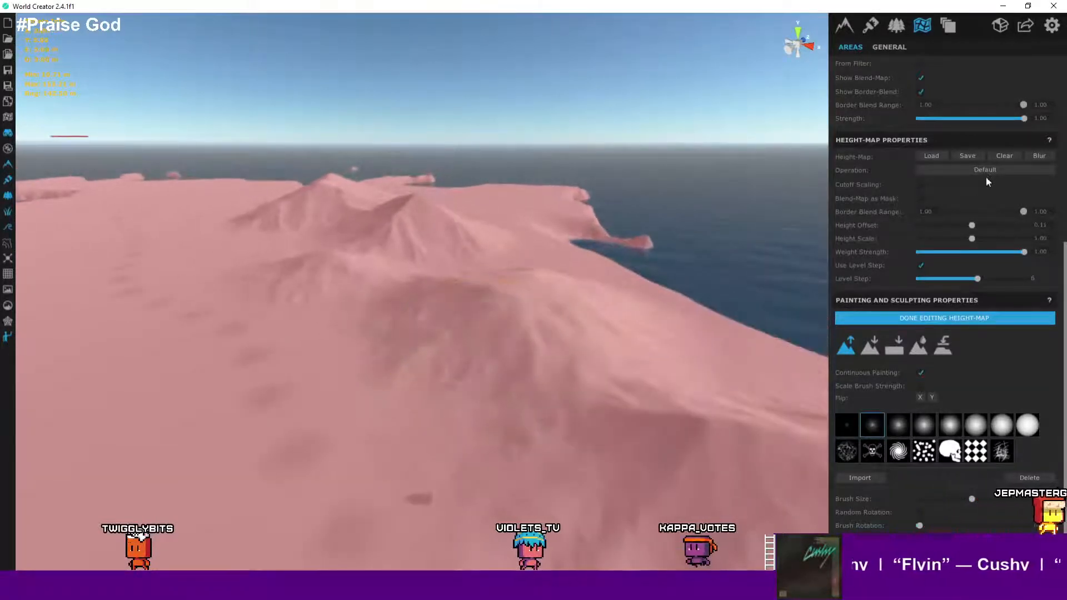
- Set the GiantLand area's overlay image opacity to 0 and review the sculpted hills without the overlay
scroll(947, 257, up, 5)
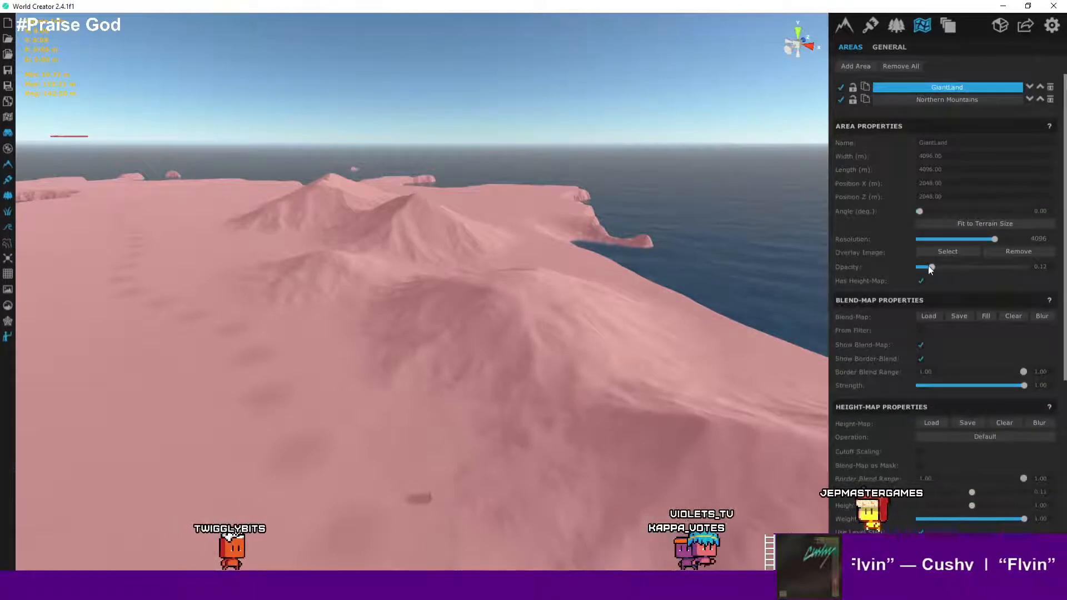
drag(930, 266, 901, 266)
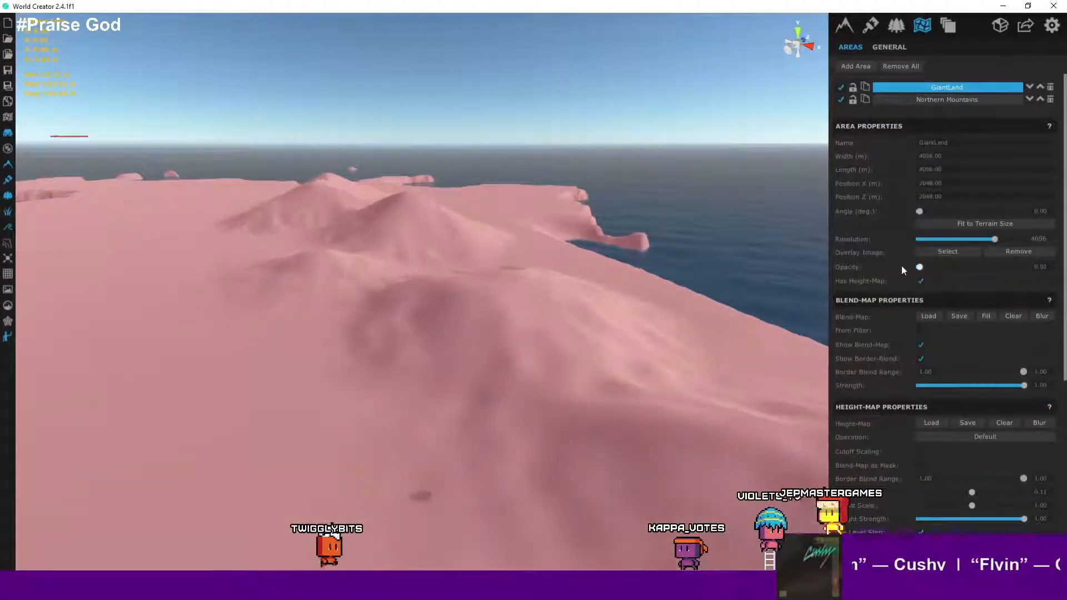
scroll(501, 239, down, 3)
scroll(500, 239, up, 6)
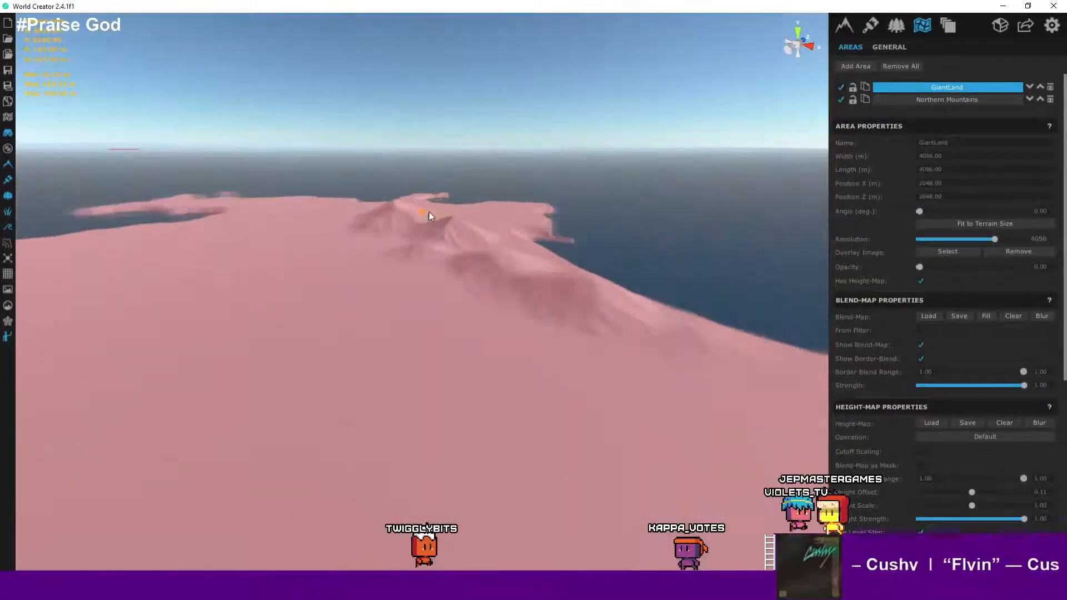
scroll(592, 303, down, 5)
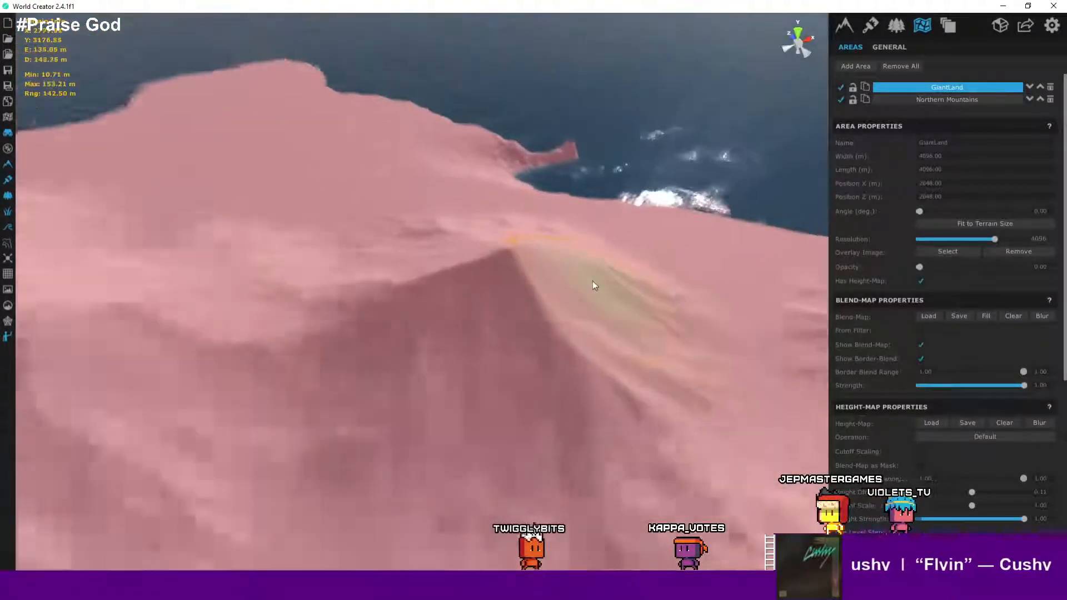
scroll(909, 191, up, 1)
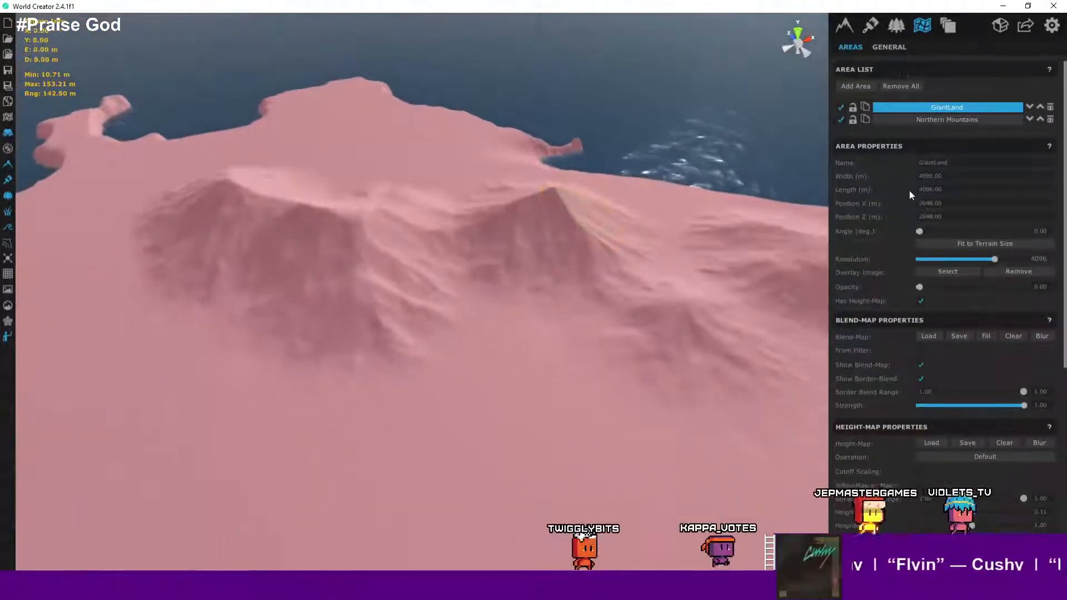
scroll(569, 212, down, 2)
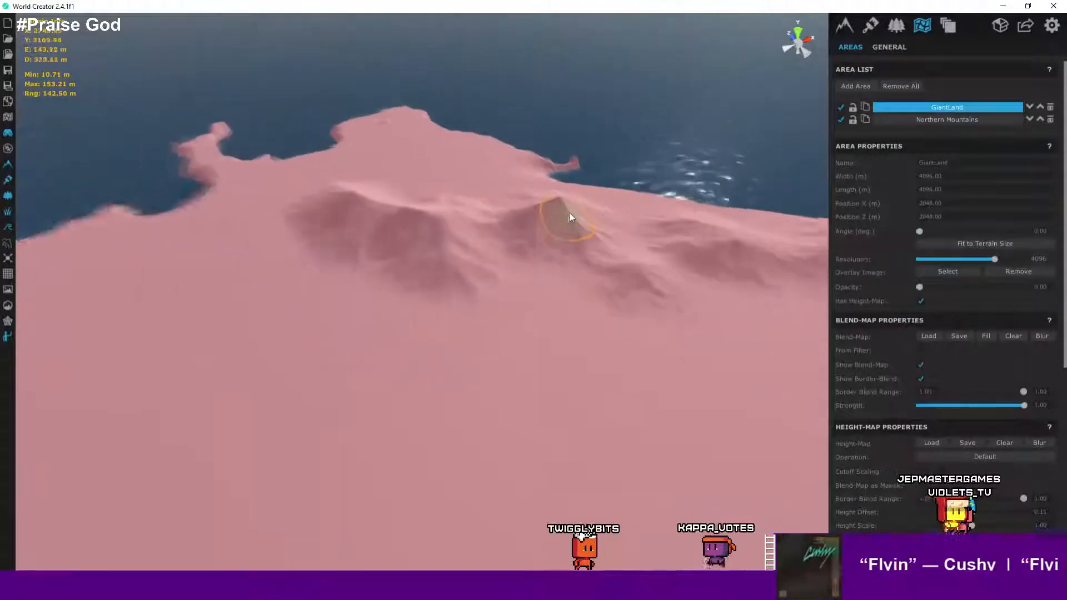
scroll(678, 151, up, 2)
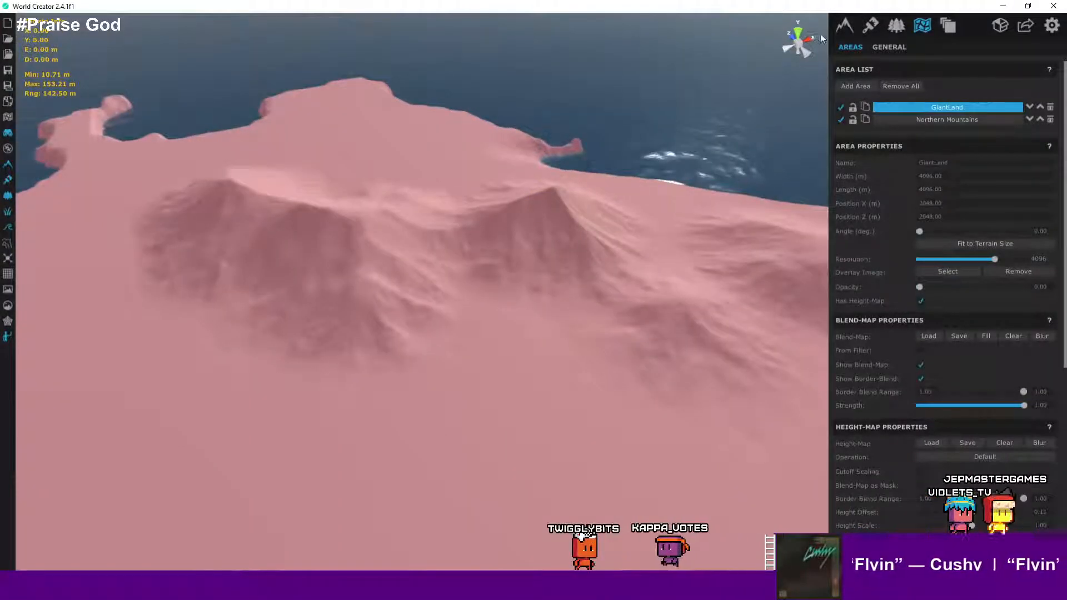
- Switch to the base generator properties and compare the rendered terrain against the Wonderdraft map
click(844, 26)
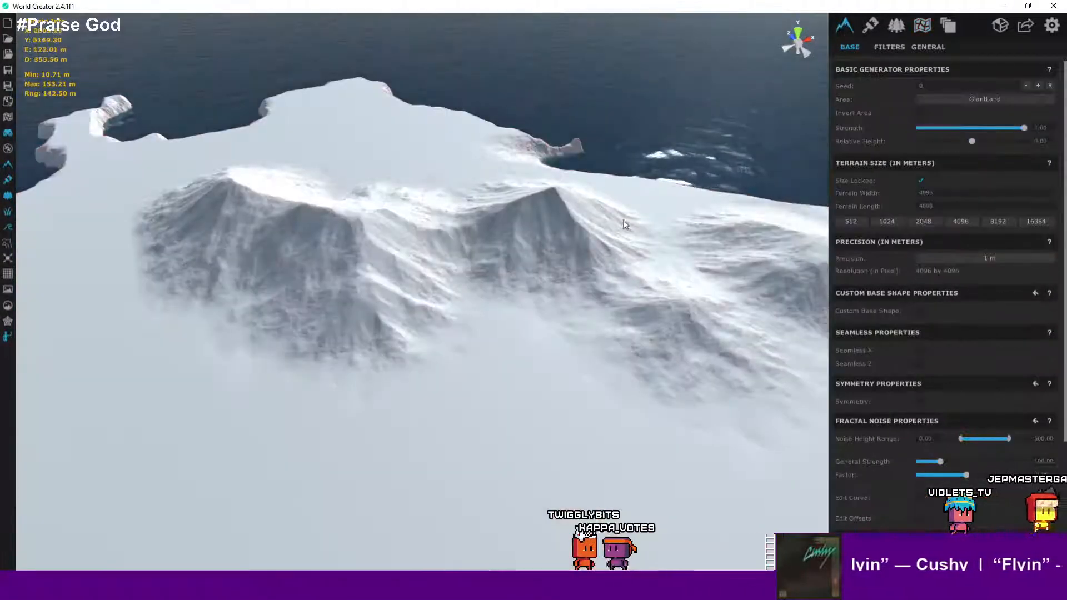
scroll(622, 223, down, 5)
right_drag(661, 253, 620, 269)
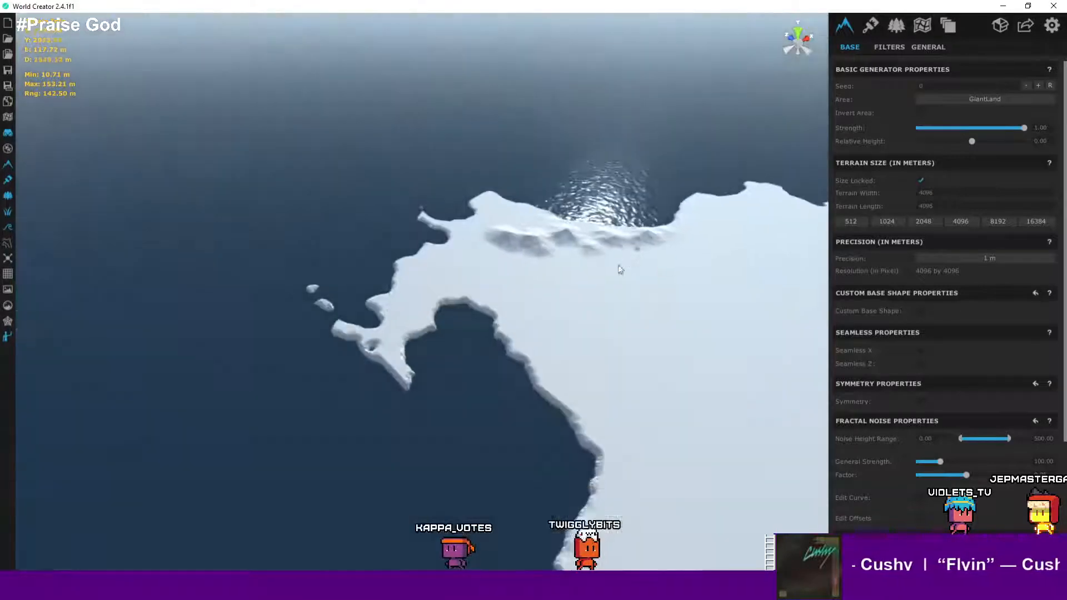
drag(620, 269, 443, 370)
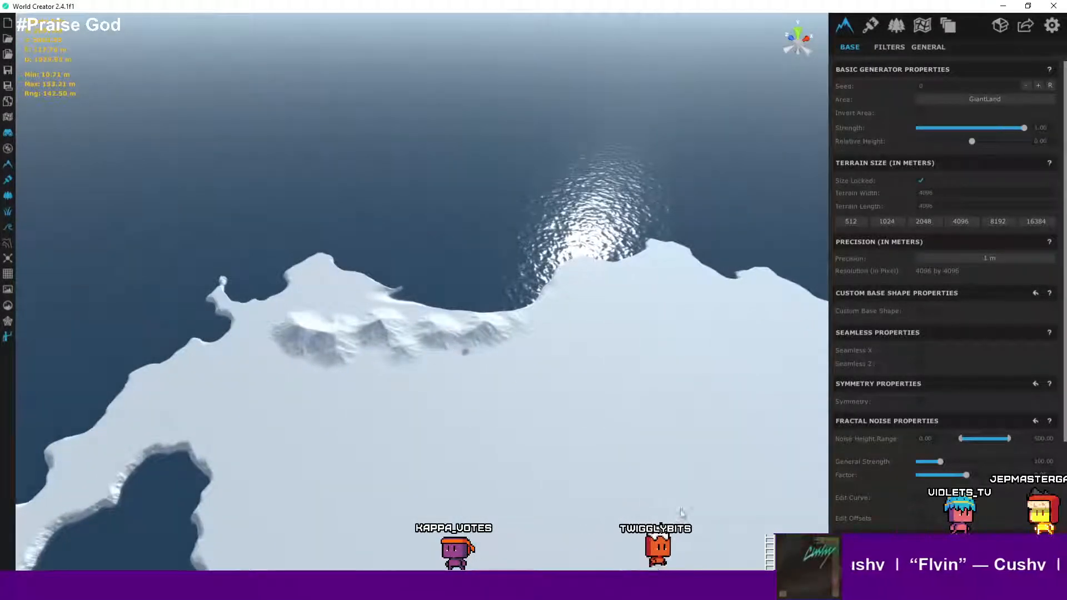
click(659, 588)
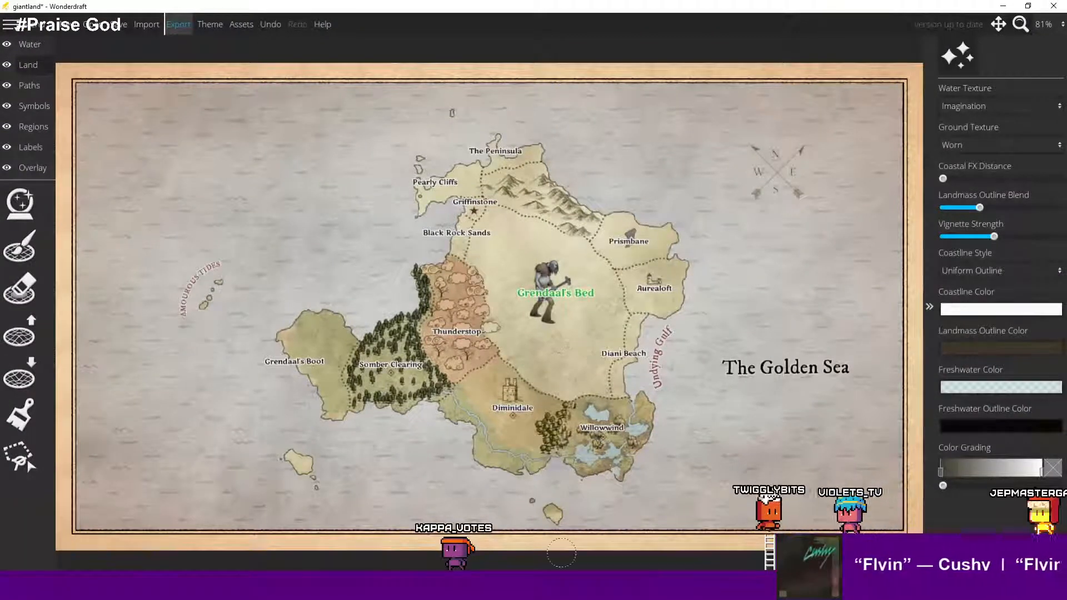
click(562, 587)
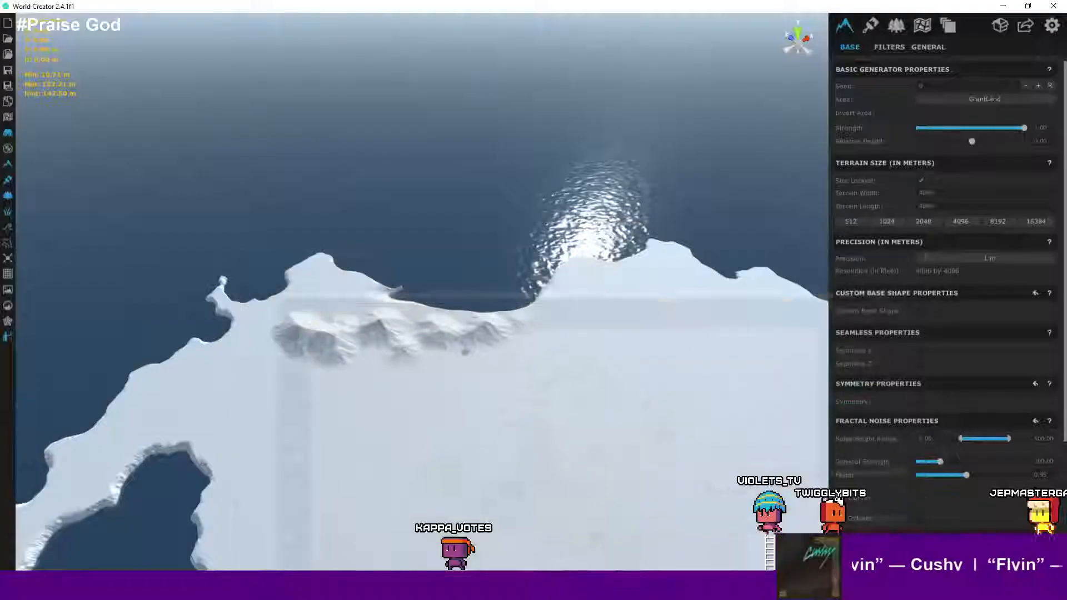
- Orbit and zoom across the terrain to examine the coastal mountain shapes
scroll(439, 368, up, 7)
right_drag(422, 341, 576, 296)
scroll(307, 318, up, 2)
scroll(544, 272, up, 4)
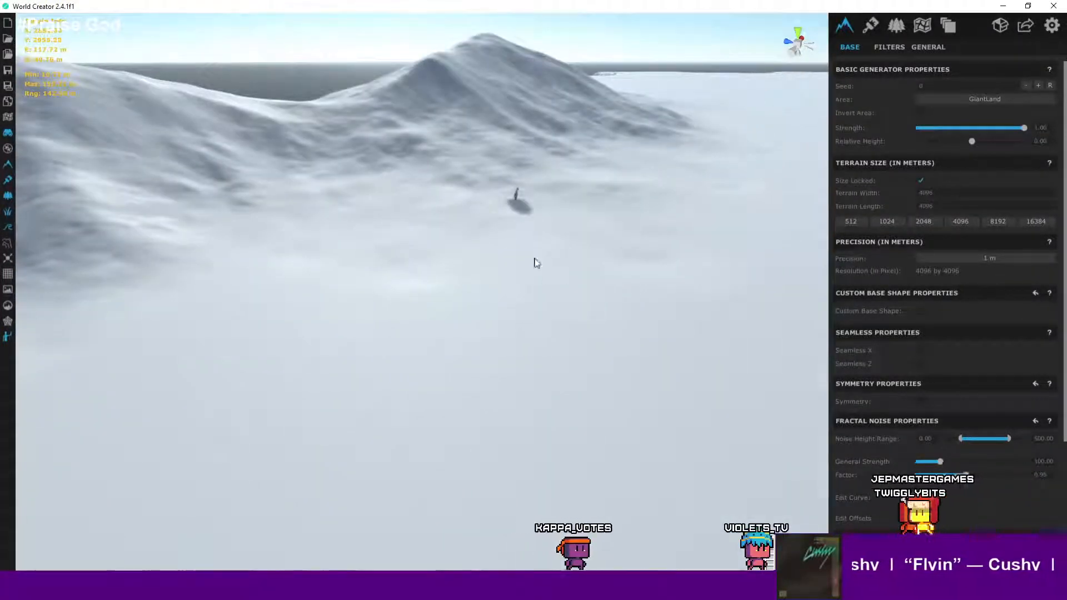
right_drag(534, 263, 543, 319)
scroll(584, 269, up, 4)
scroll(438, 333, down, 4)
scroll(391, 276, up, 3)
scroll(383, 263, down, 4)
scroll(393, 290, up, 4)
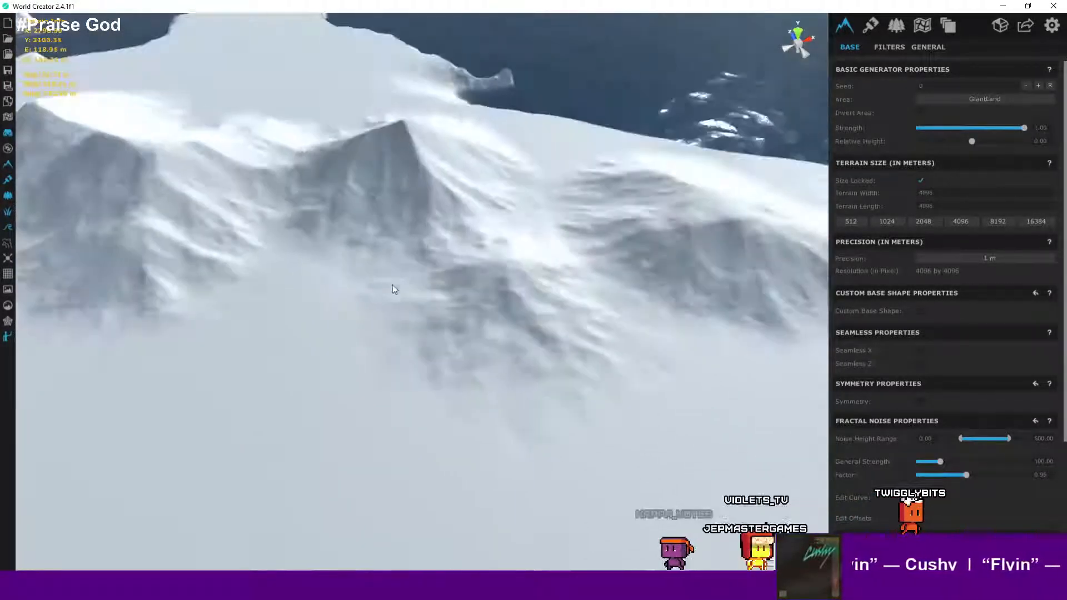
scroll(378, 290, down, 3)
right_drag(369, 290, 501, 277)
middle_drag(501, 276, 566, 237)
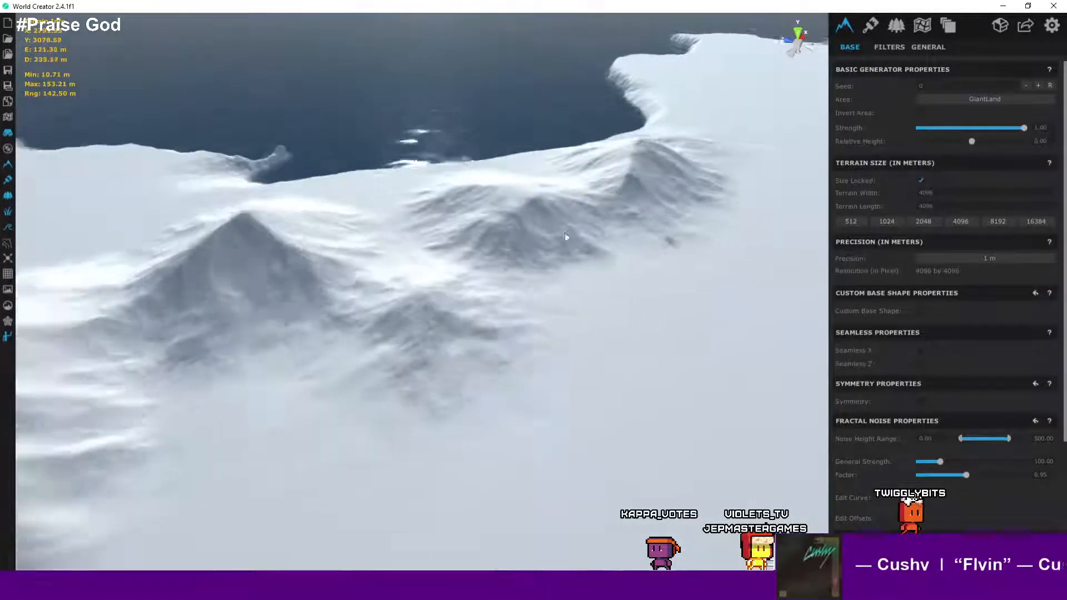
right_drag(566, 236, 504, 233)
scroll(489, 245, up, 3)
middle_drag(483, 252, 565, 229)
right_drag(566, 229, 446, 220)
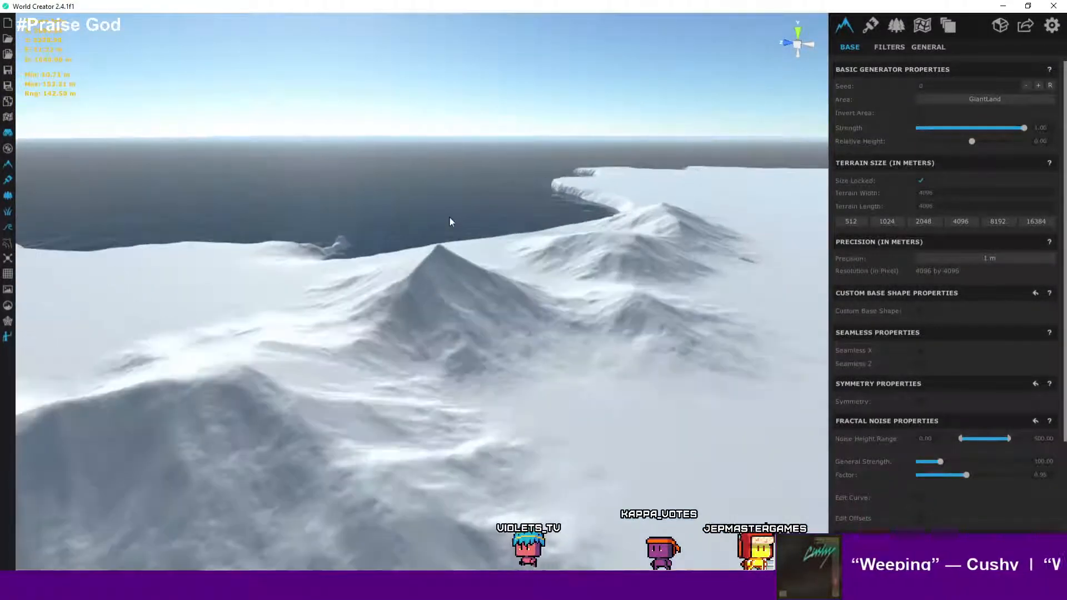
scroll(449, 217, down, 2)
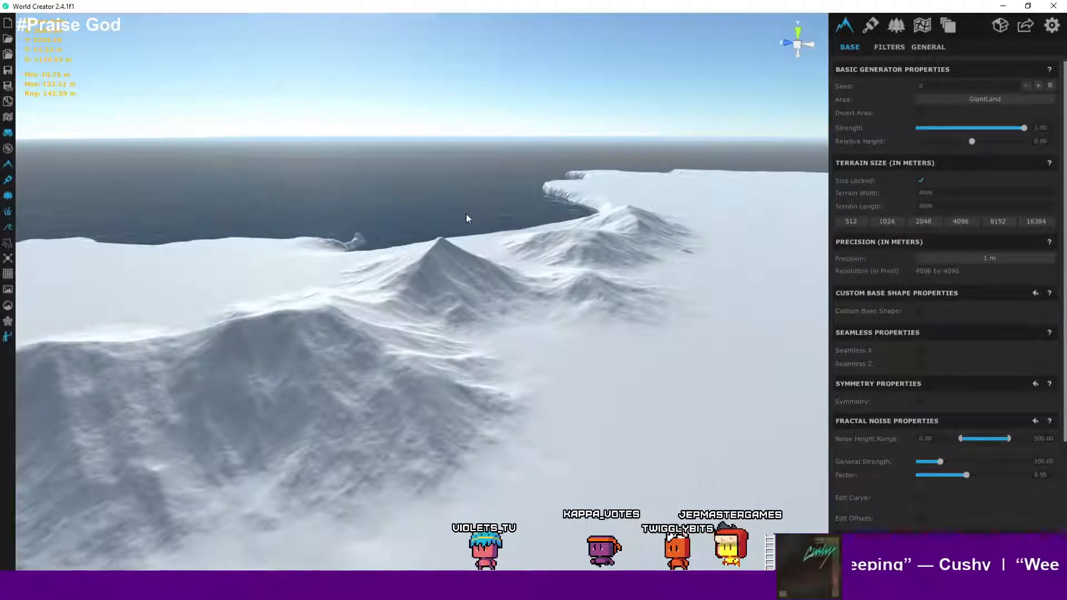
click(8, 70)
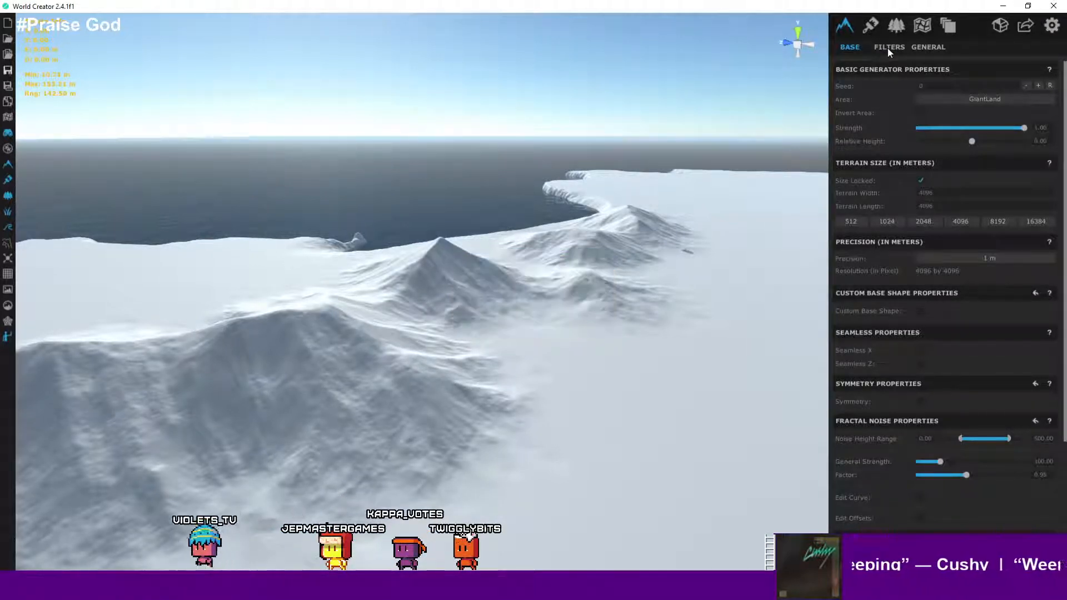
- Open the filter layers and raise the Northern Mountains Mountain Range filter's Sub Ridges to 0.64
click(888, 48)
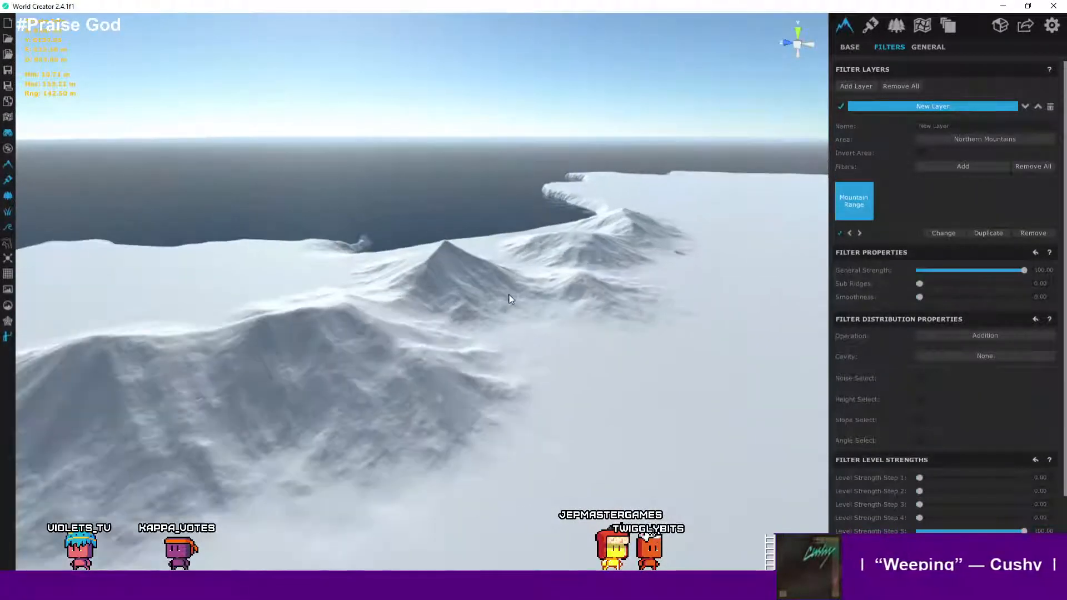
click(920, 283)
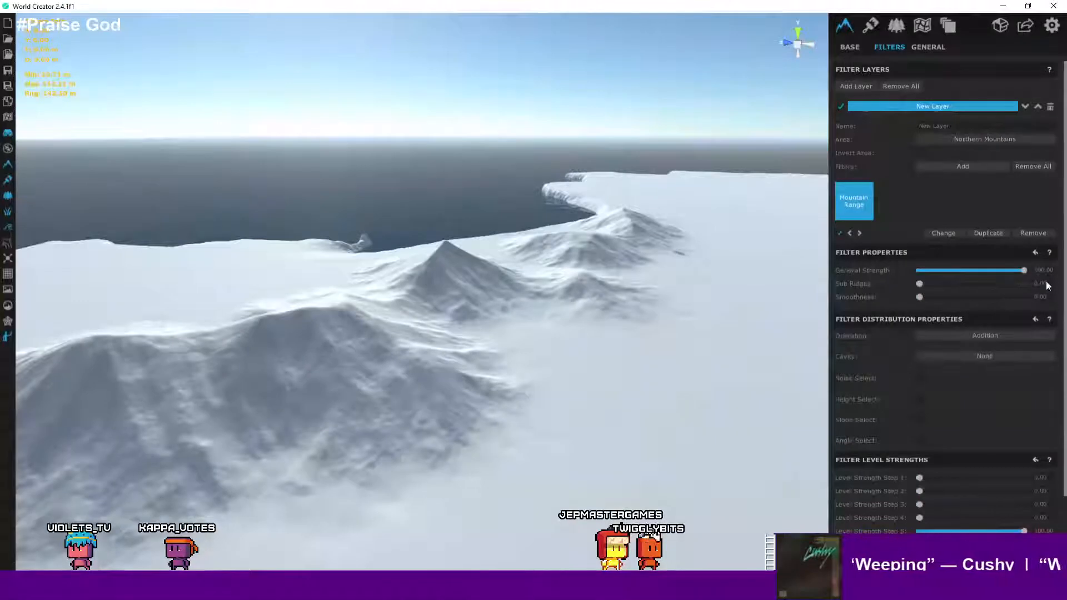
drag(920, 283, 954, 284)
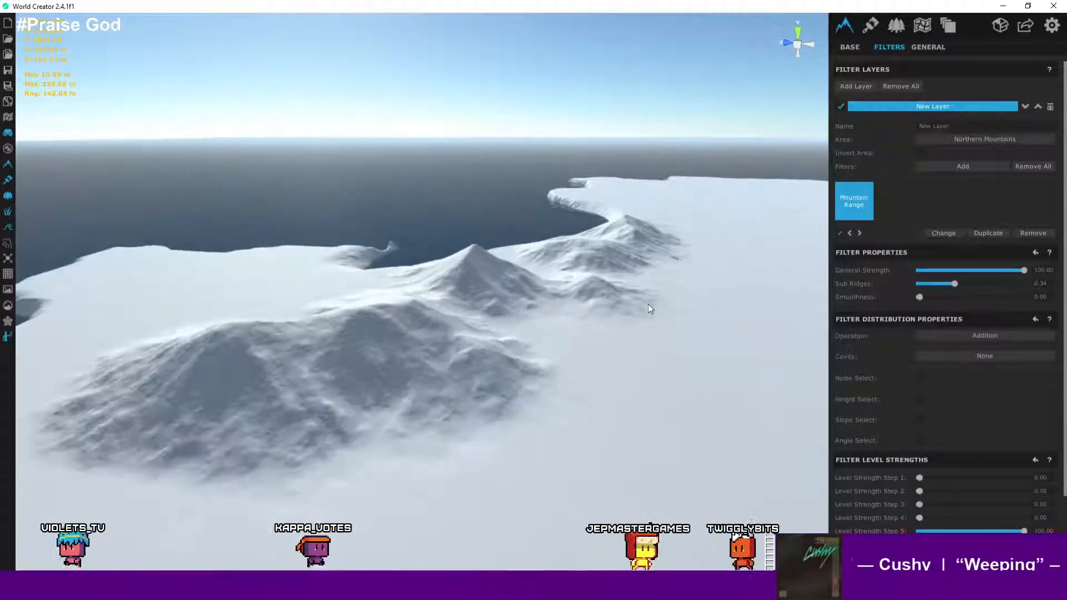
scroll(648, 304, up, 5)
right_drag(618, 338, 632, 339)
drag(956, 284, 982, 282)
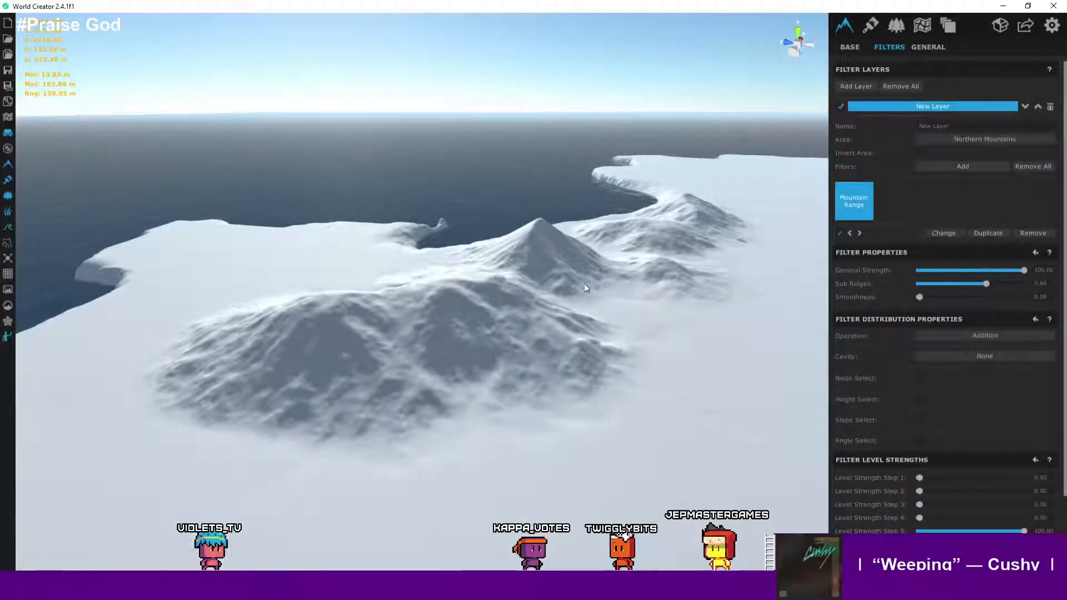
right_drag(602, 291, 480, 327)
scroll(662, 281, down, 2)
scroll(491, 317, up, 2)
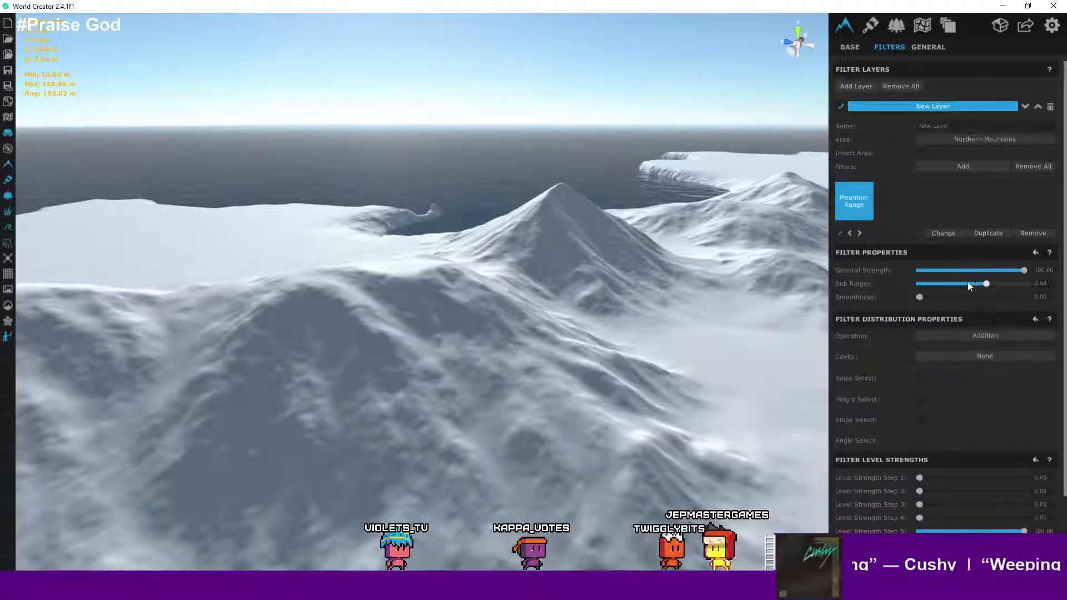
- Set the Mountain Range filter's Sub Ridges to 0.48 and review the mountains
drag(968, 282, 900, 280)
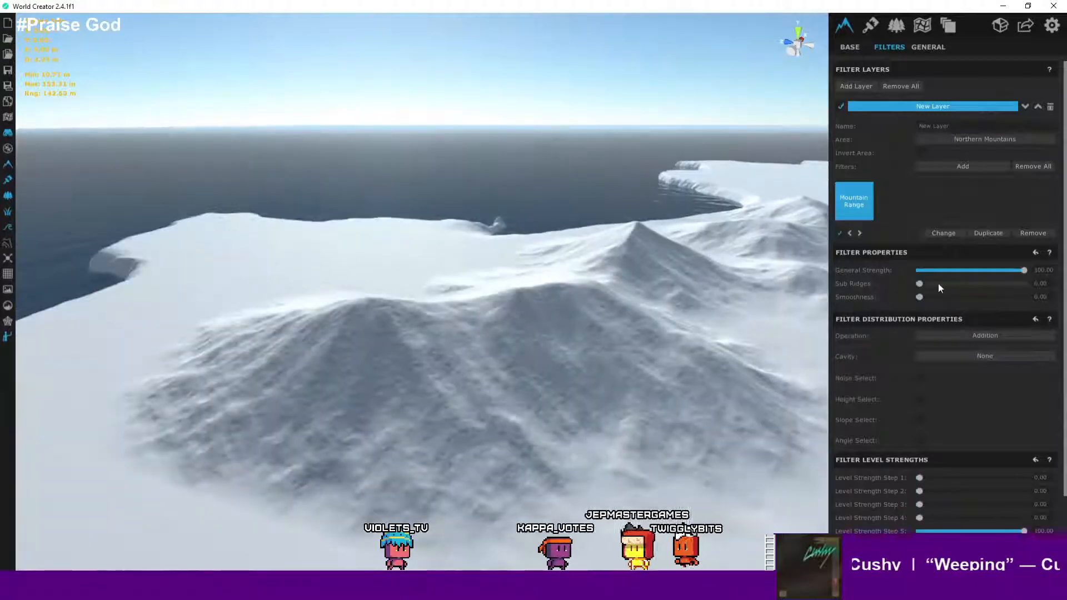
drag(918, 284, 969, 284)
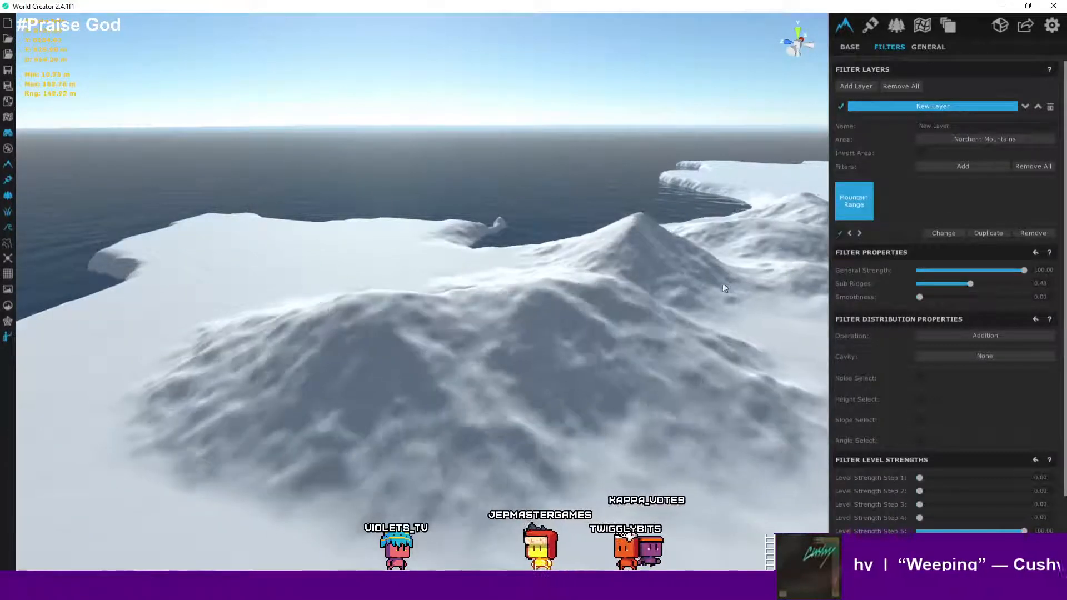
scroll(722, 285, down, 3)
middle_drag(716, 284, 625, 287)
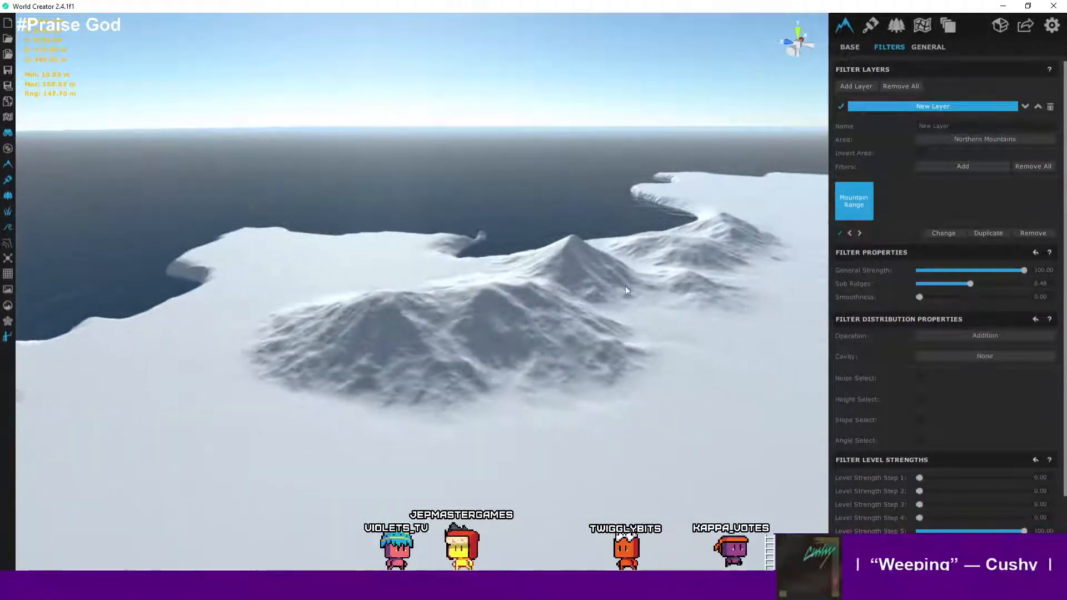
scroll(617, 293, up, 4)
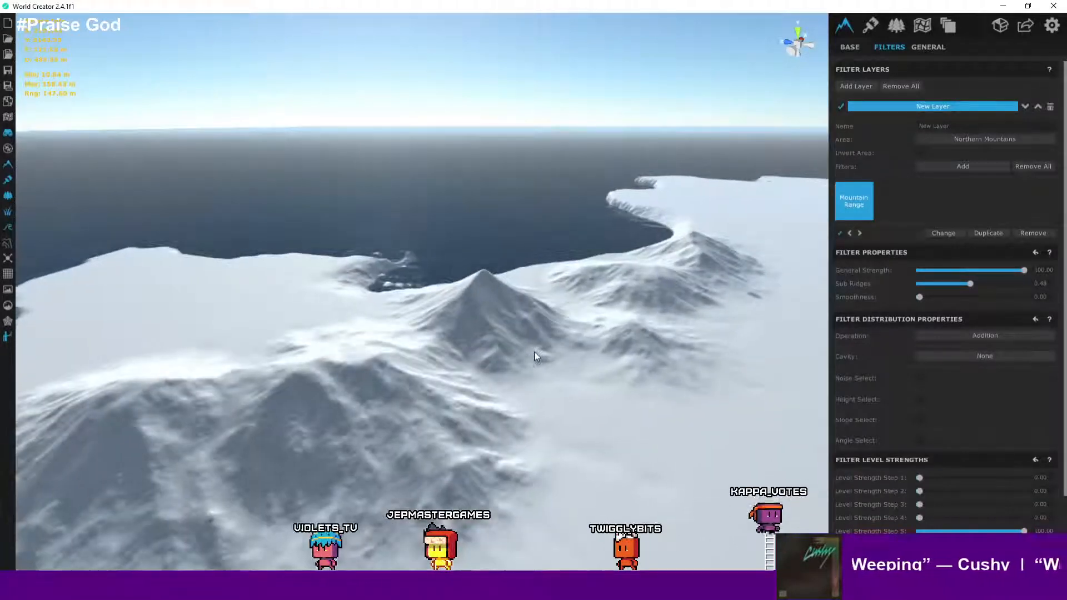
scroll(548, 356, up, 3)
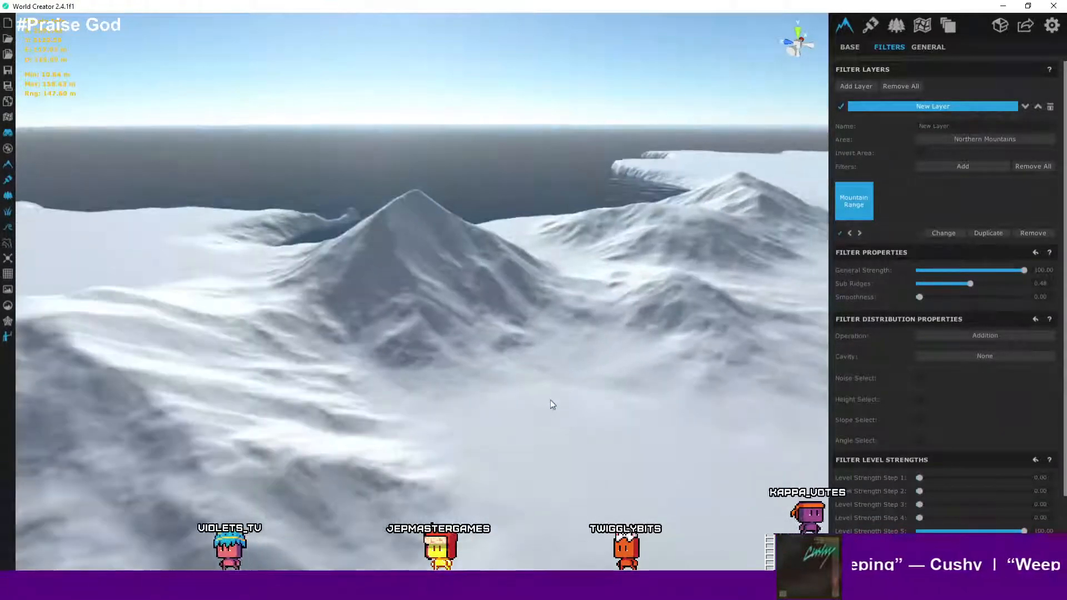
- Examine the northern mountains up close by moving around the terrain viewport
click(549, 401)
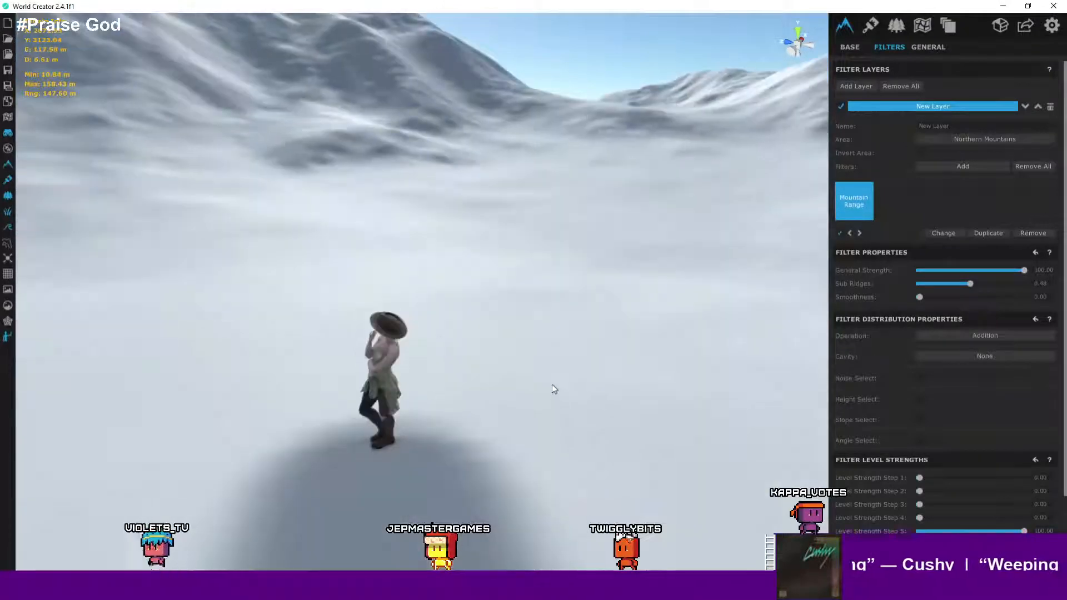
right_drag(509, 357, 561, 409)
scroll(464, 326, up, 3)
scroll(472, 331, down, 3)
scroll(531, 351, down, 10)
scroll(536, 340, up, 3)
right_drag(631, 353, 663, 334)
scroll(608, 350, up, 3)
scroll(688, 342, up, 2)
scroll(665, 334, up, 2)
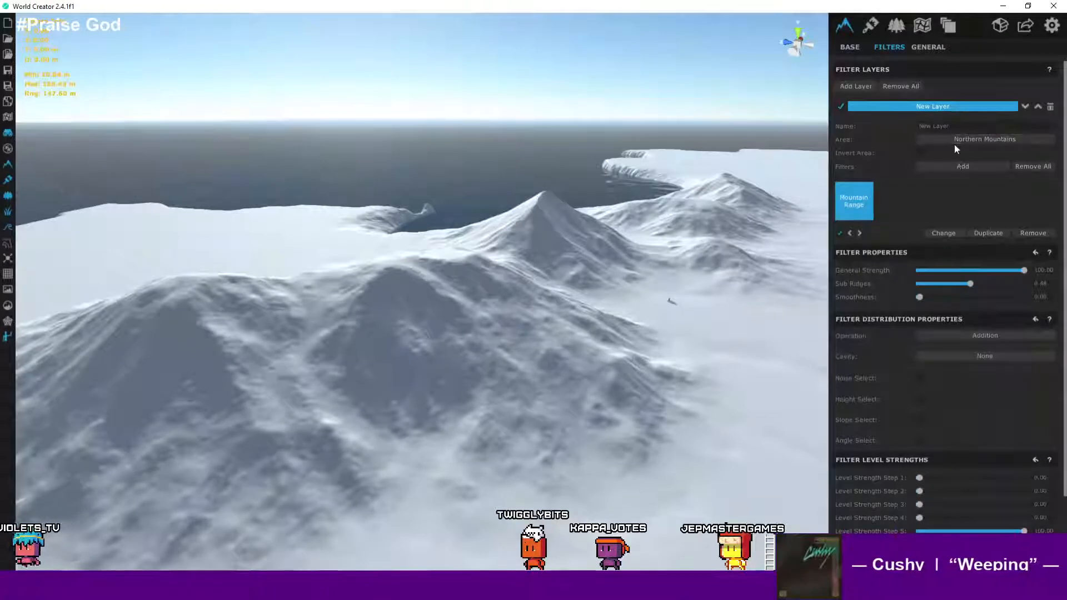
- Start adding a filter to the Northern Mountains layer and preview the Ridged and Small Sharp Ridges filters
click(957, 165)
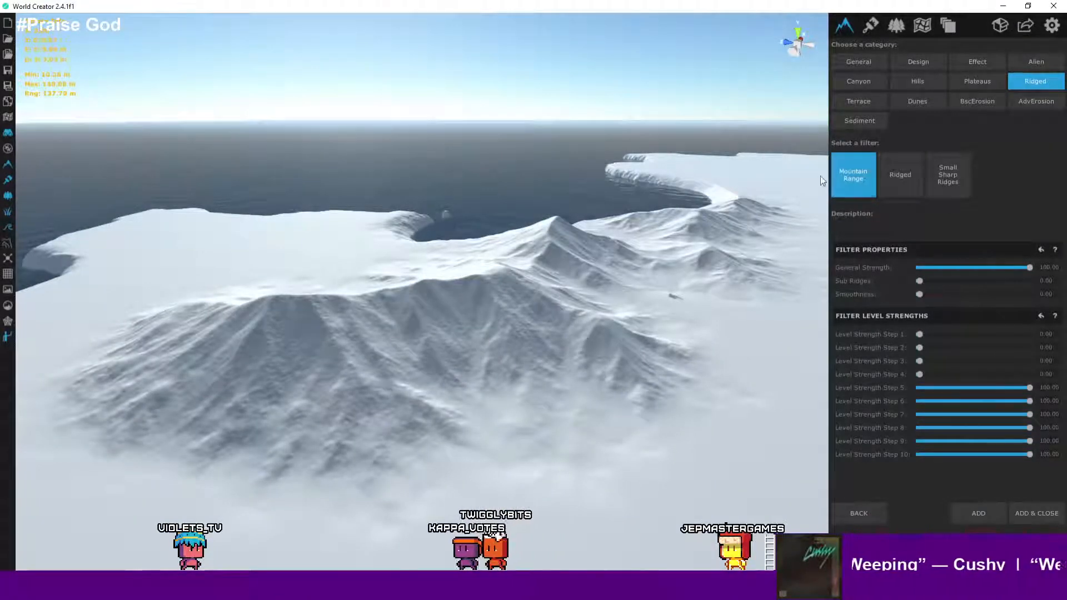
click(905, 185)
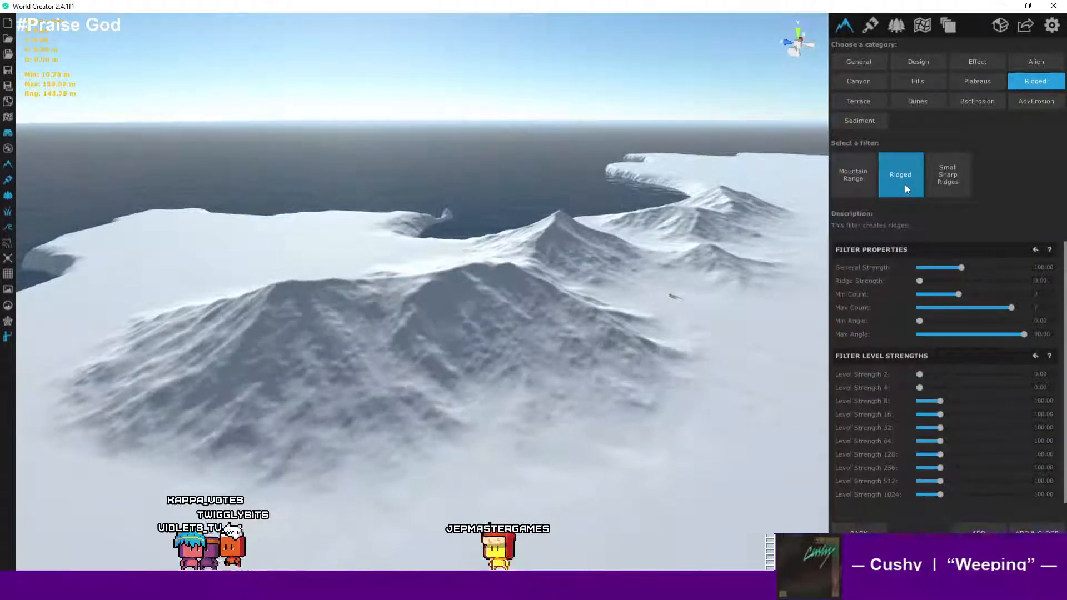
click(938, 181)
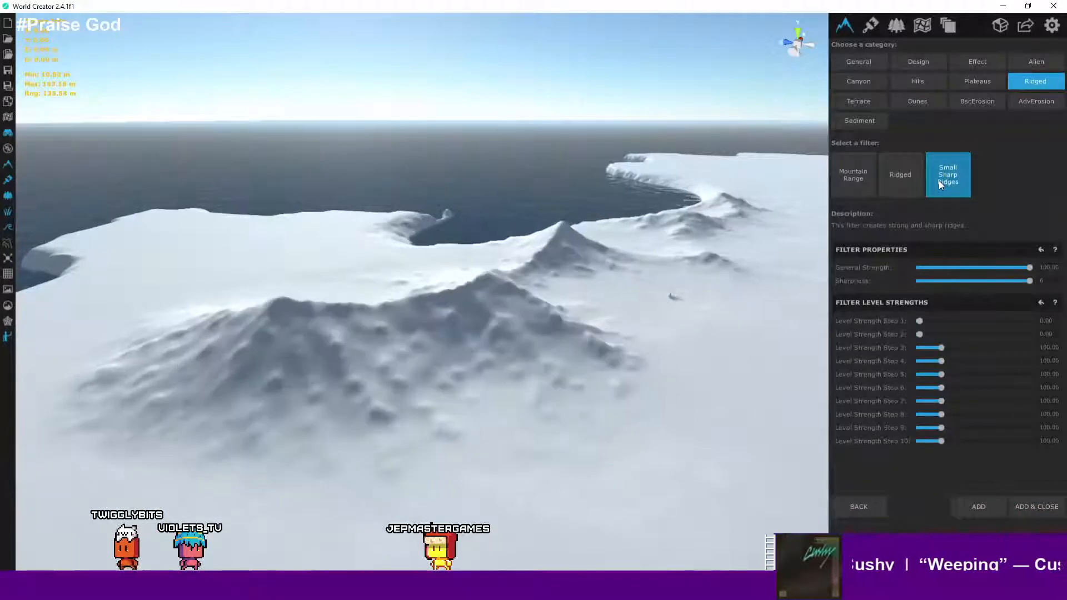
right_drag(533, 282, 760, 293)
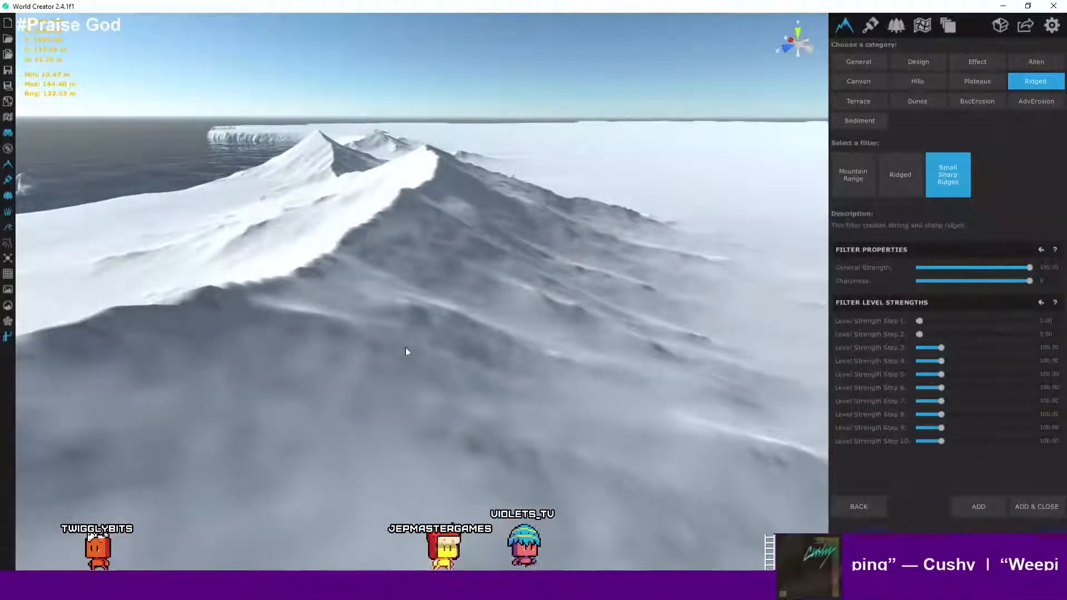
scroll(391, 344, up, 5)
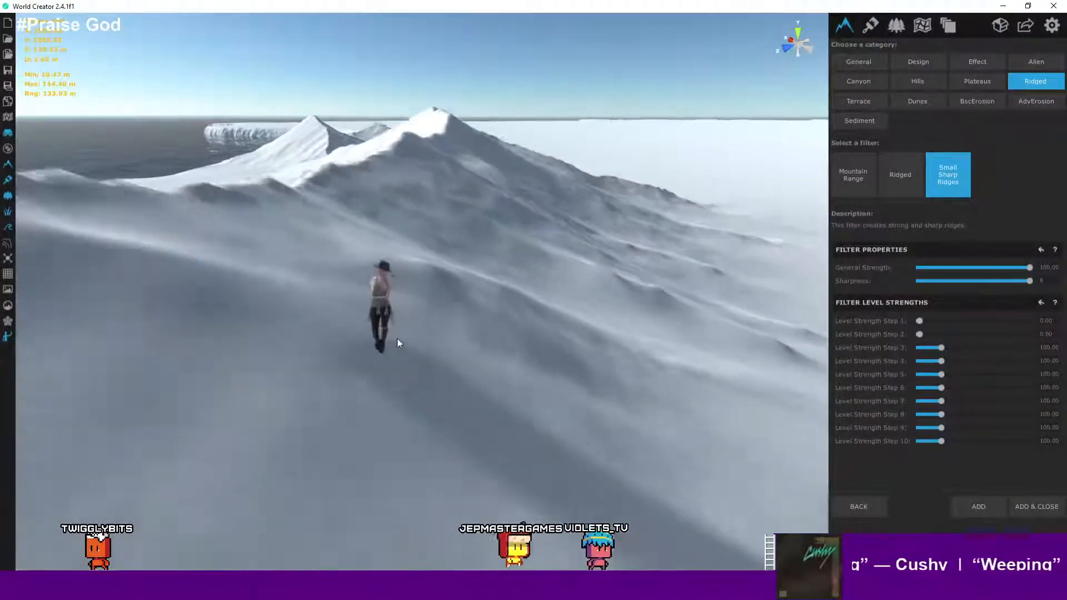
scroll(466, 303, down, 8)
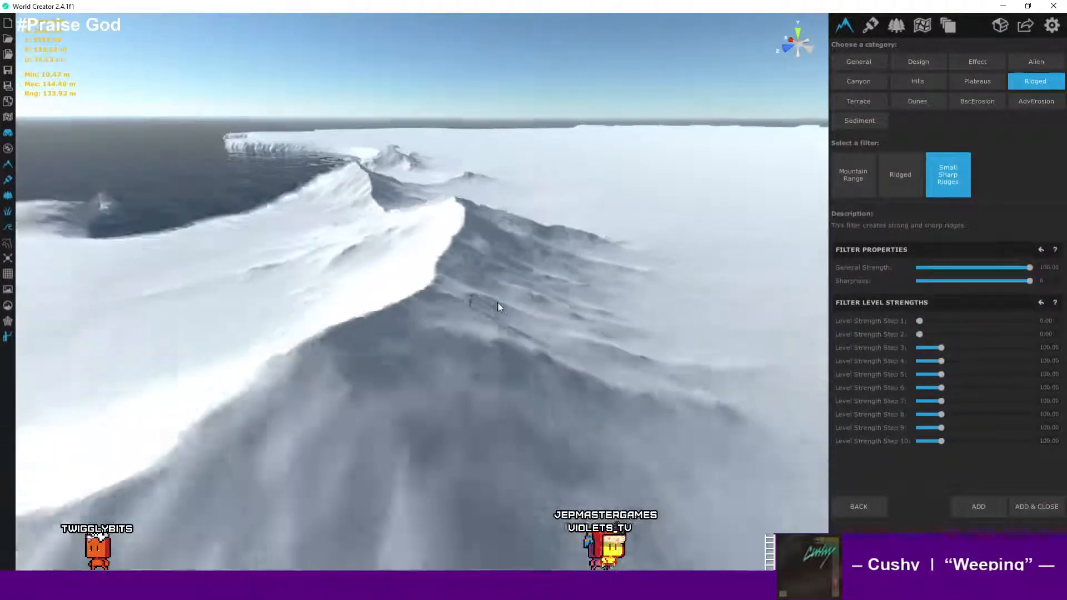
right_drag(585, 321, 562, 326)
scroll(562, 326, down, 3)
scroll(662, 325, down, 3)
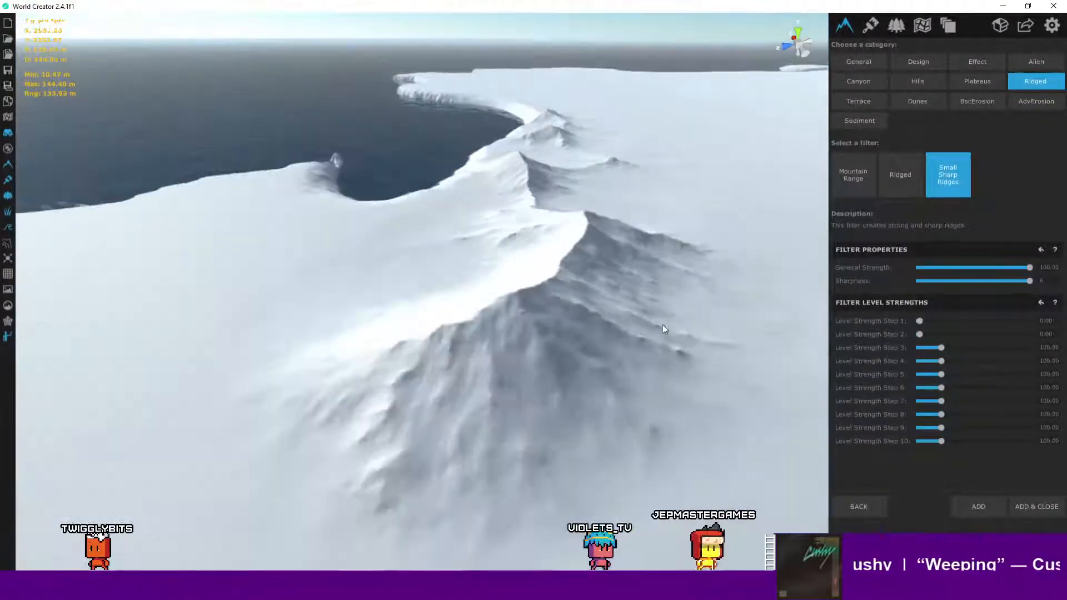
middle_drag(663, 325, 488, 309)
scroll(496, 310, up, 3)
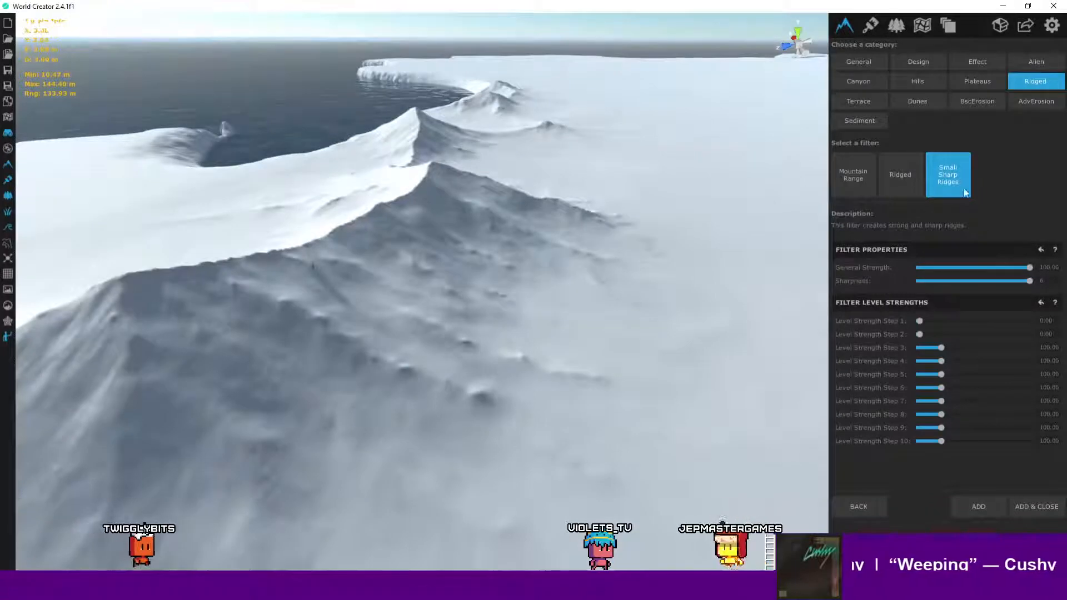
- Preview the Alien category's Cratered Cliffs filter on the mountains
click(1036, 62)
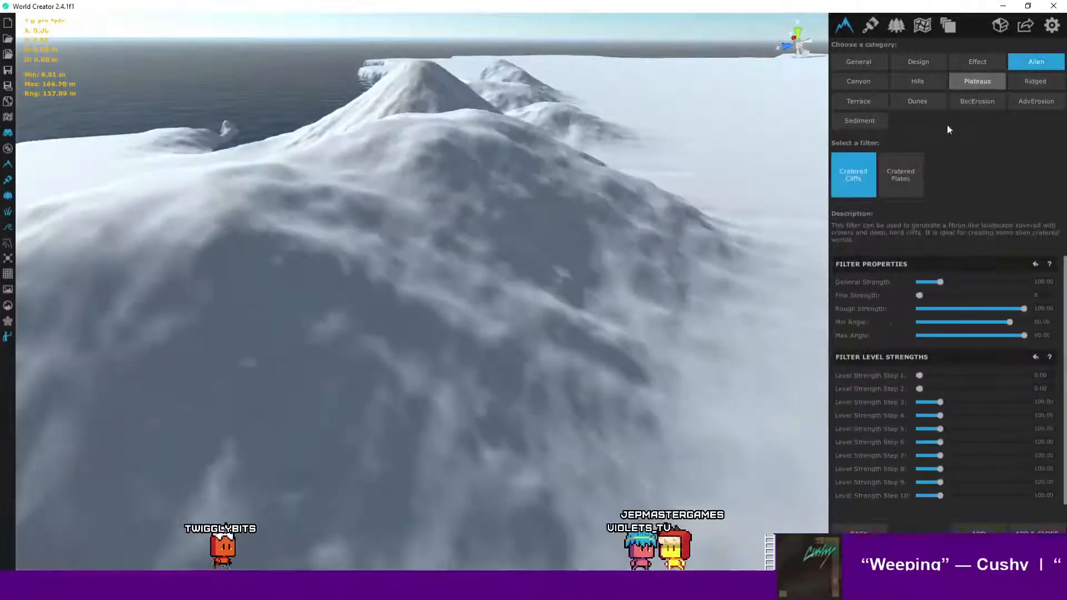
scroll(668, 207, down, 7)
scroll(608, 249, up, 2)
middle_drag(671, 211, 571, 273)
scroll(615, 250, down, 2)
scroll(621, 250, down, 3)
scroll(624, 249, up, 4)
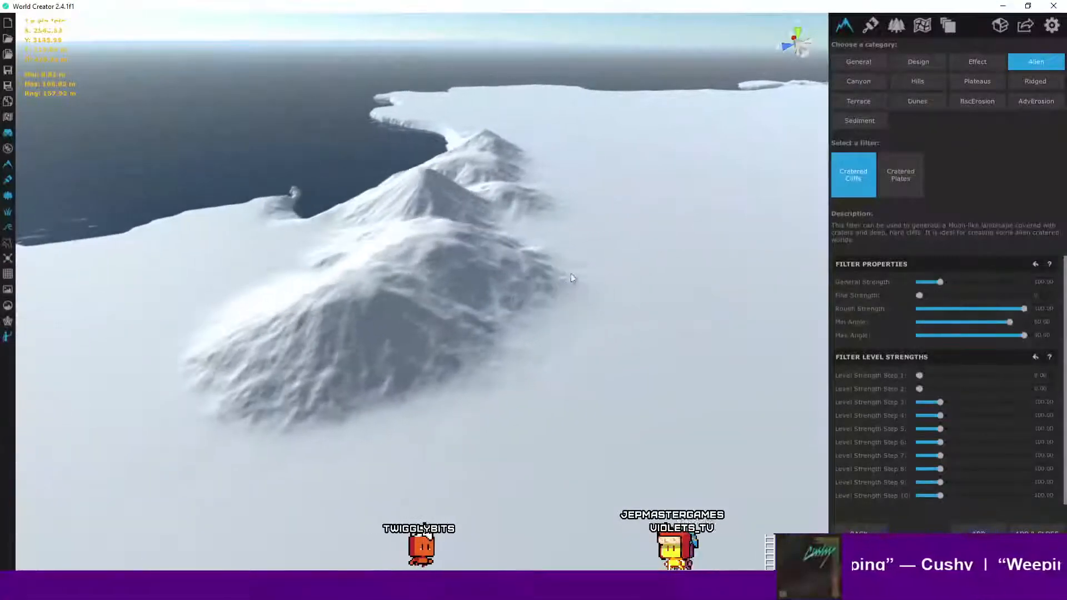
scroll(592, 259, up, 1)
right_drag(709, 235, 668, 258)
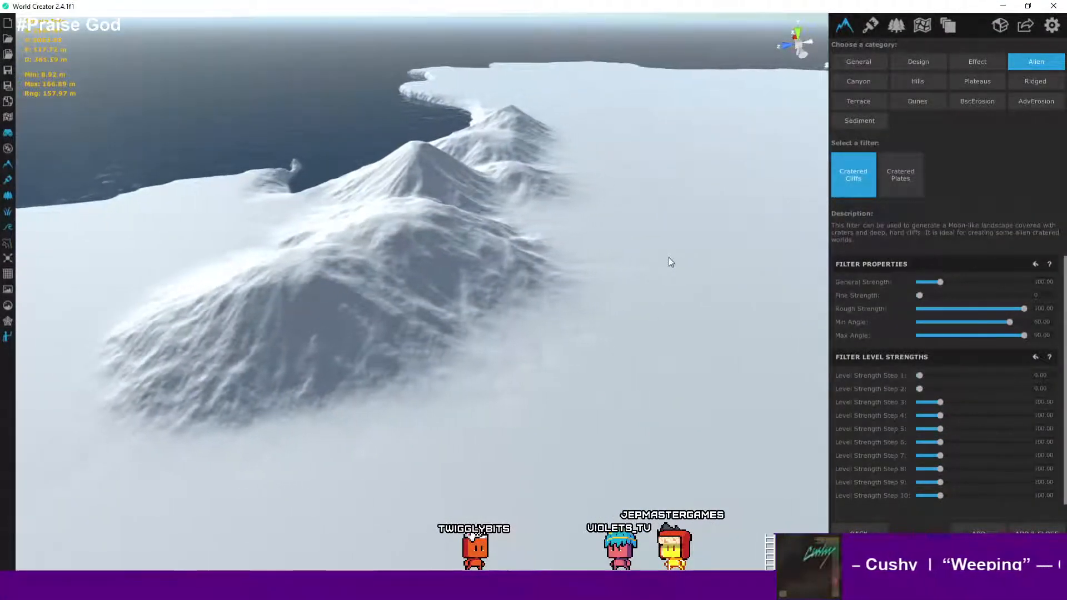
- Preview the Cratered Plates filter and raise its General Strength to about 171.91
click(905, 190)
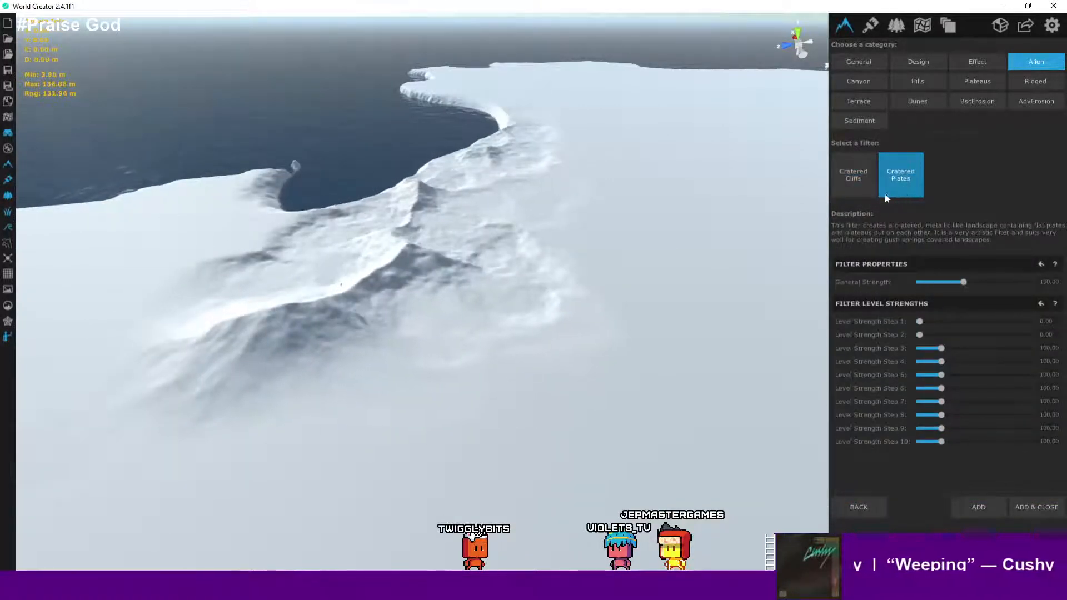
mouse_move(663, 245)
right_down()
mouse_move(556, 262)
mouse_move(648, 248)
right_up()
key(w)
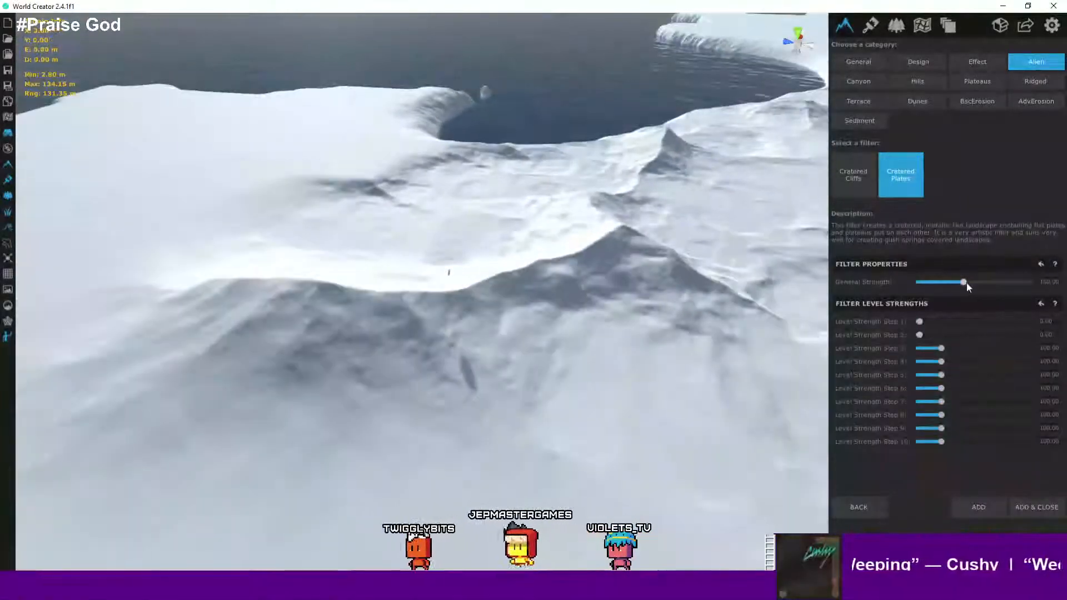
drag(963, 281, 1014, 282)
scroll(658, 286, down, 3)
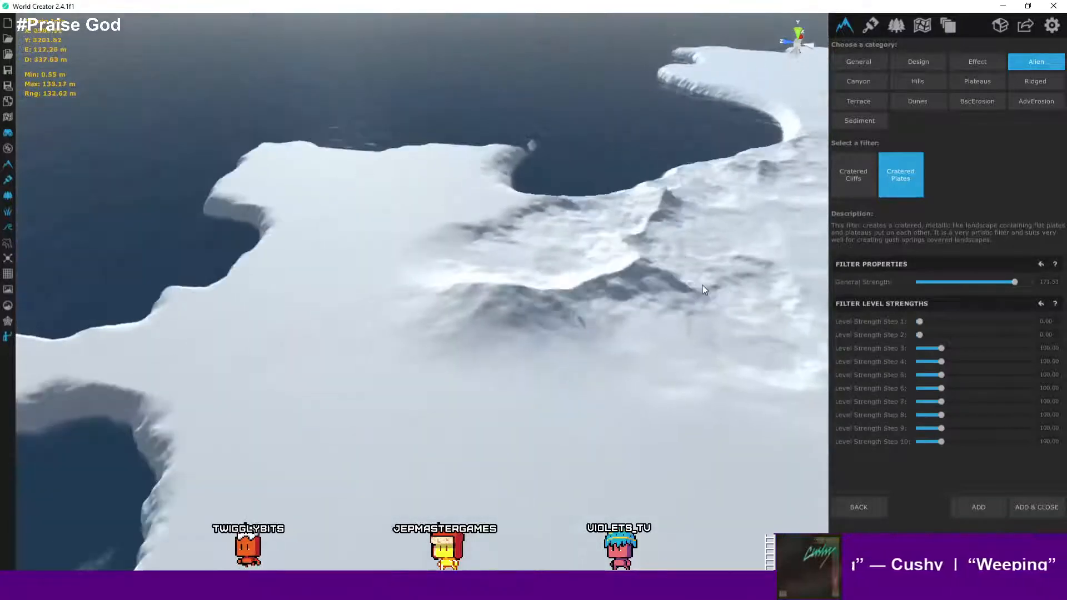
middle_drag(705, 286, 584, 345)
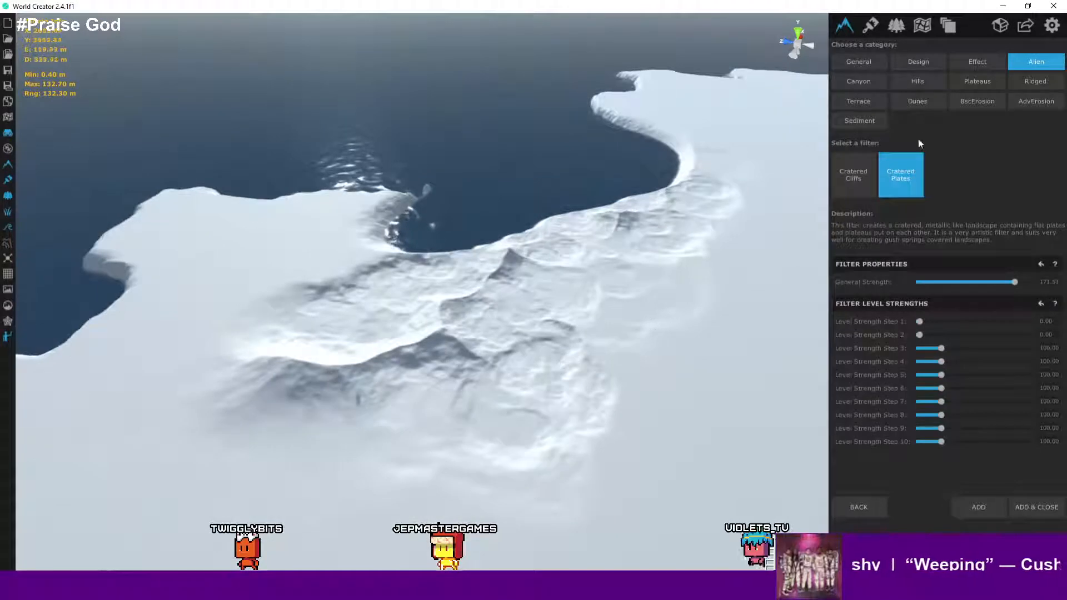
- Preview the Canyon category's Canyon Eroded filter on the mountains
click(867, 84)
scroll(563, 293, up, 3)
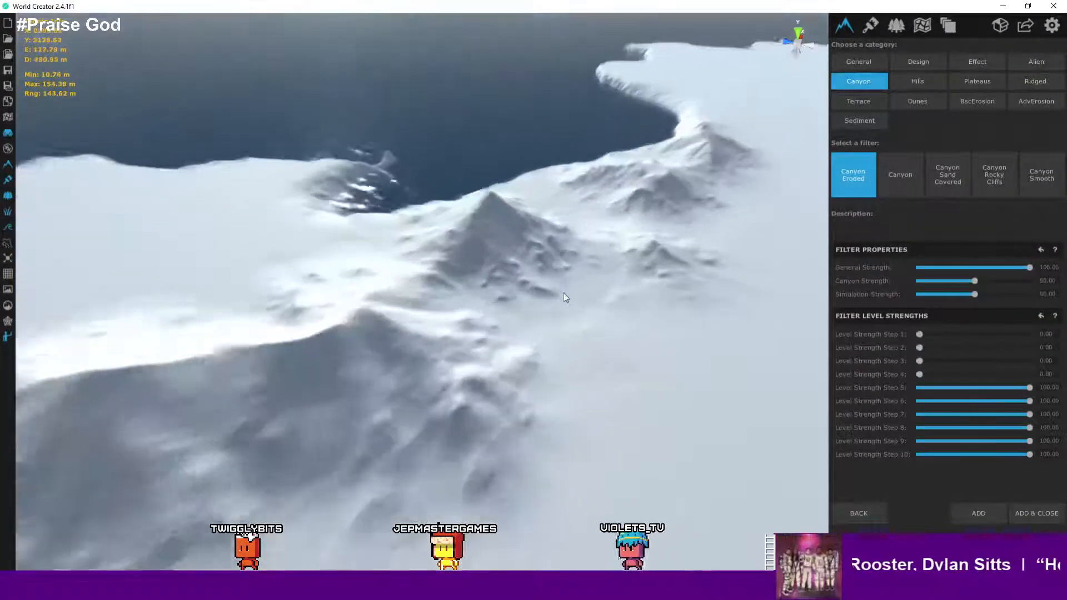
middle_drag(565, 294, 618, 234)
scroll(617, 235, up, 3)
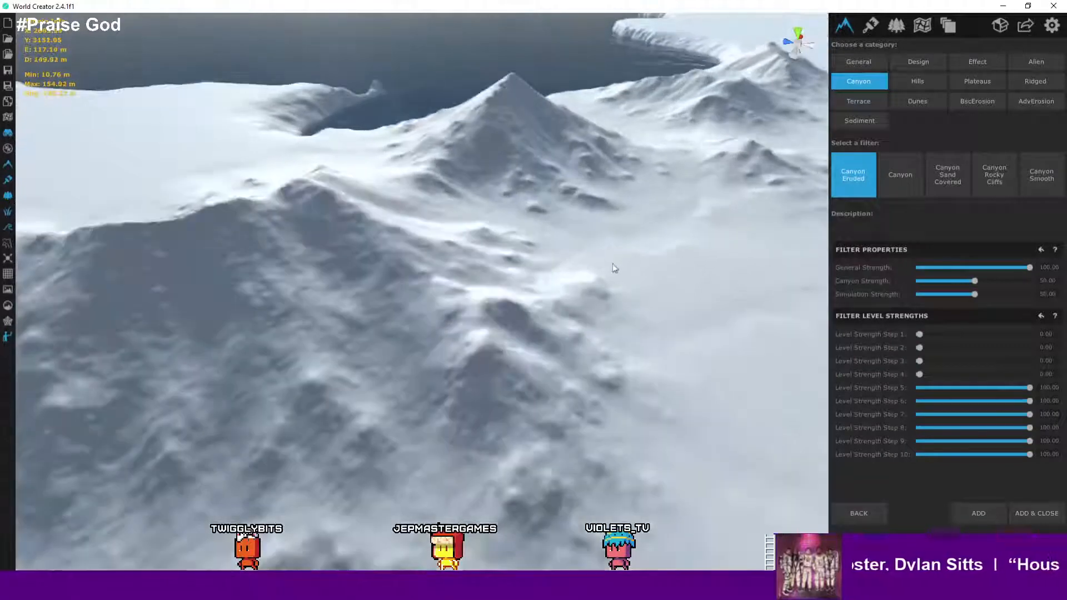
middle_drag(638, 294, 674, 219)
scroll(668, 234, down, 2)
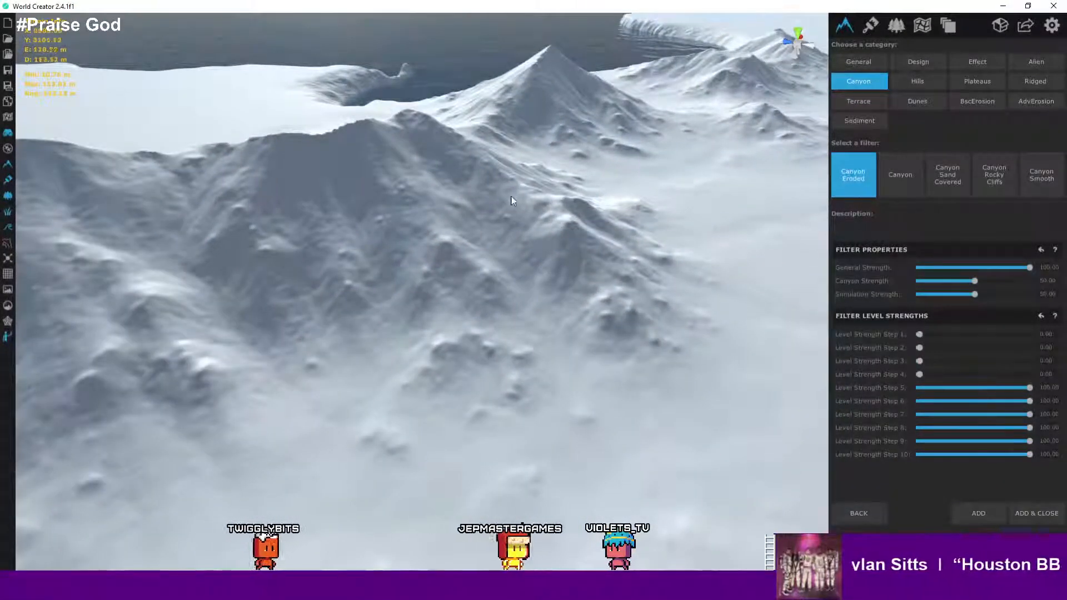
- Preview the Canyon and Canyon Sand Covered filters on the mountains
click(906, 181)
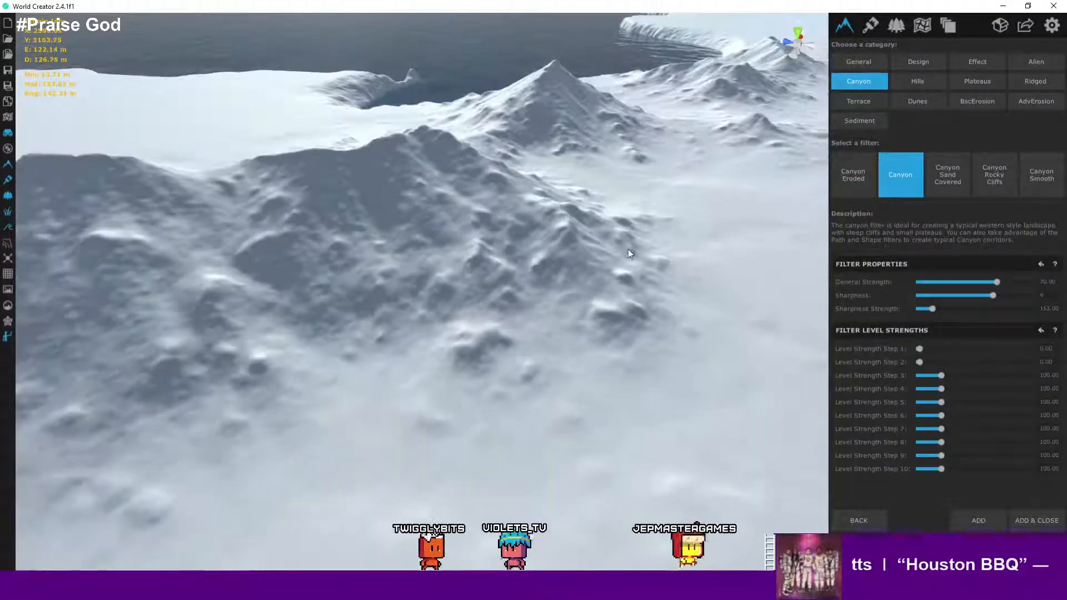
click(941, 186)
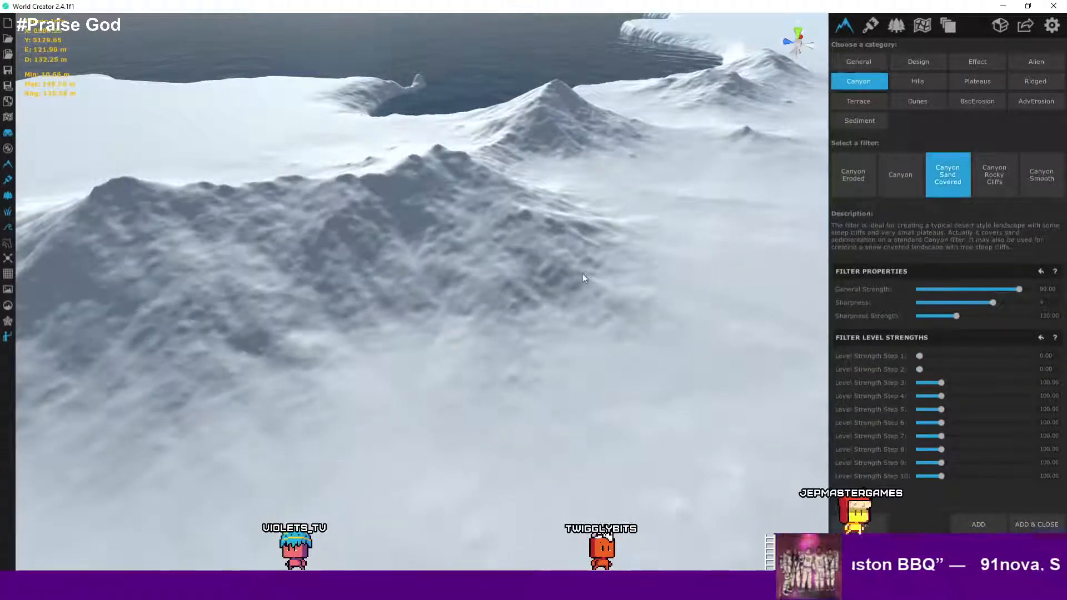
scroll(582, 274, up, 5)
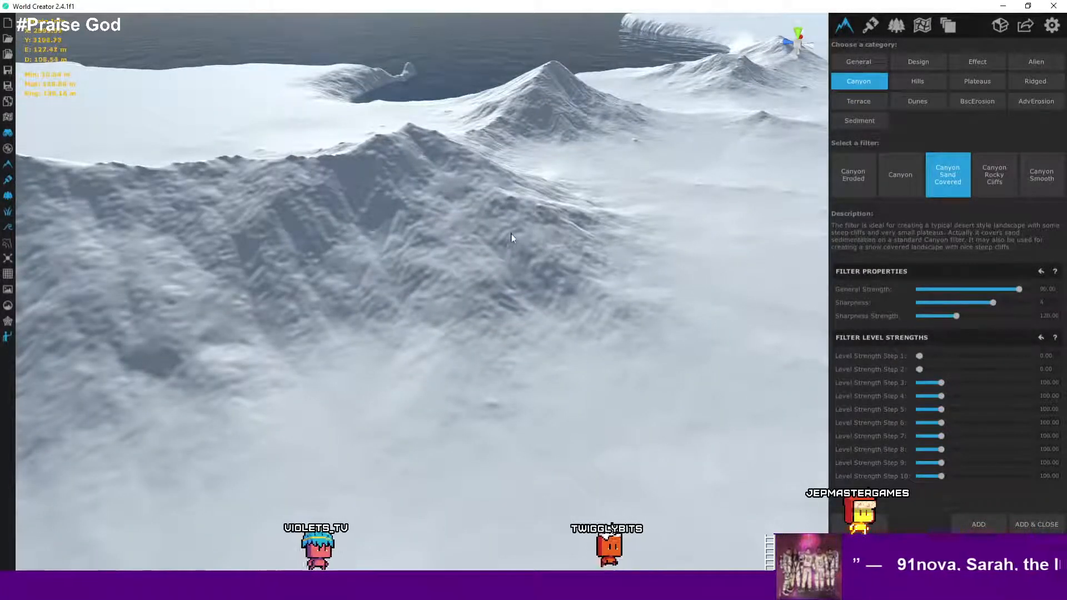
right_drag(511, 234, 618, 201)
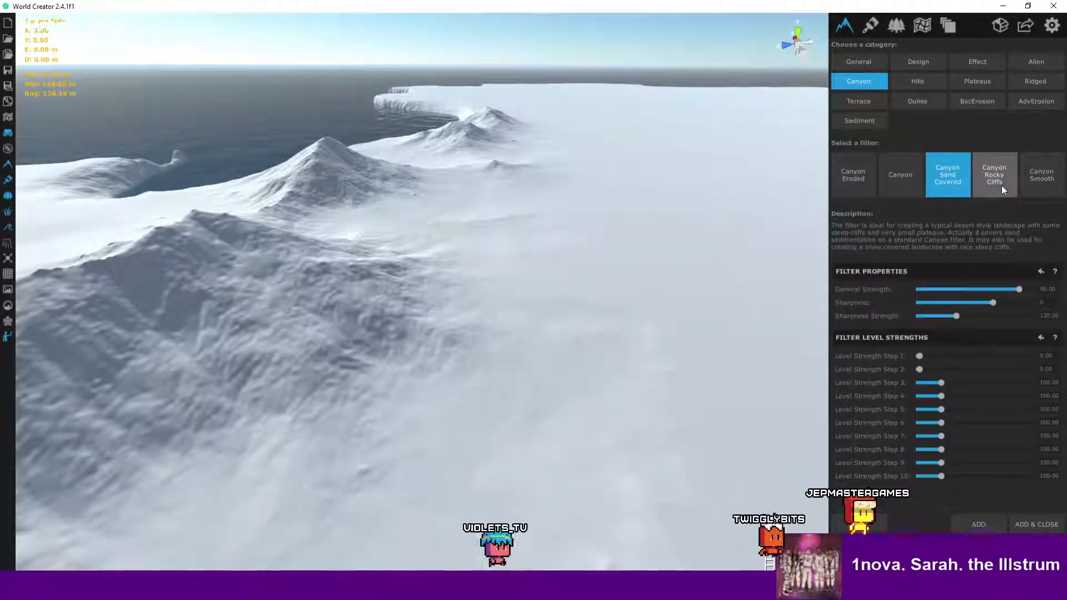
- Preview the Canyon Rocky Cliffs and Canyon Smooth filters and inspect the resulting peaks
click(1002, 186)
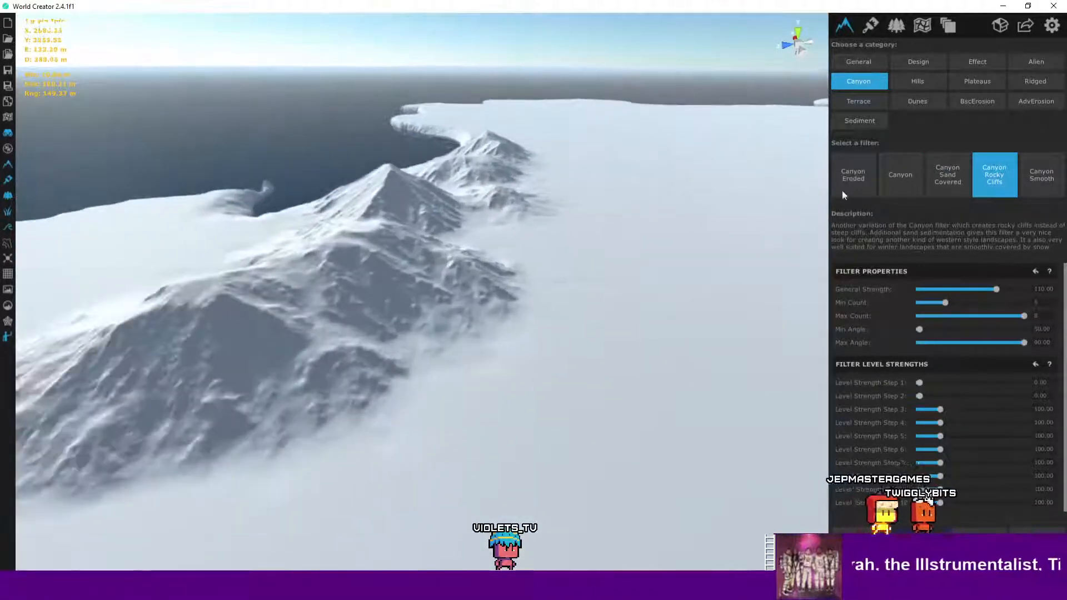
click(1051, 180)
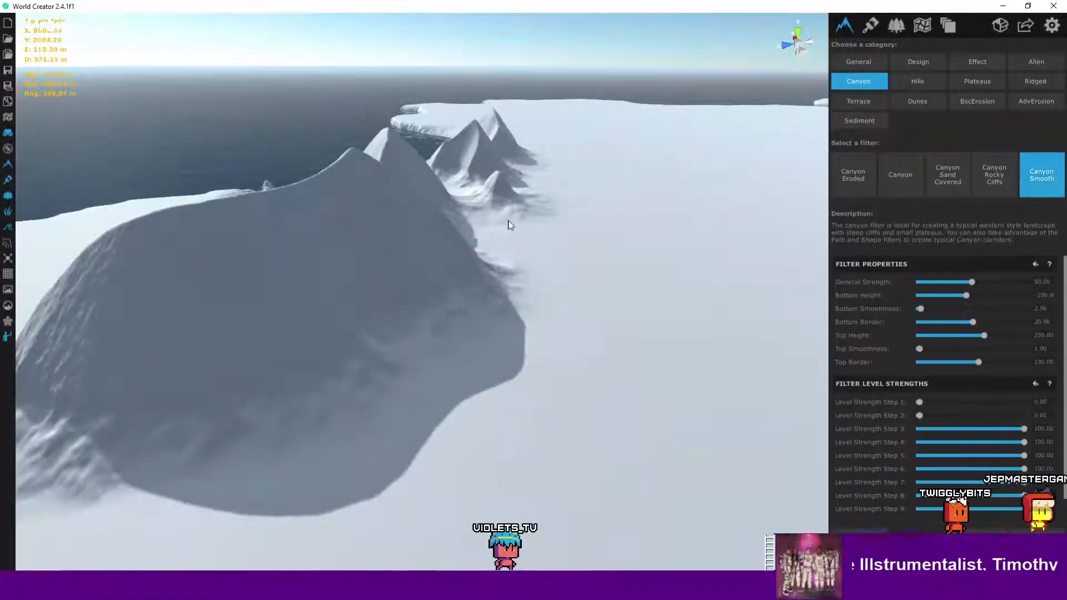
right_drag(507, 221, 555, 278)
right_drag(405, 294, 398, 295)
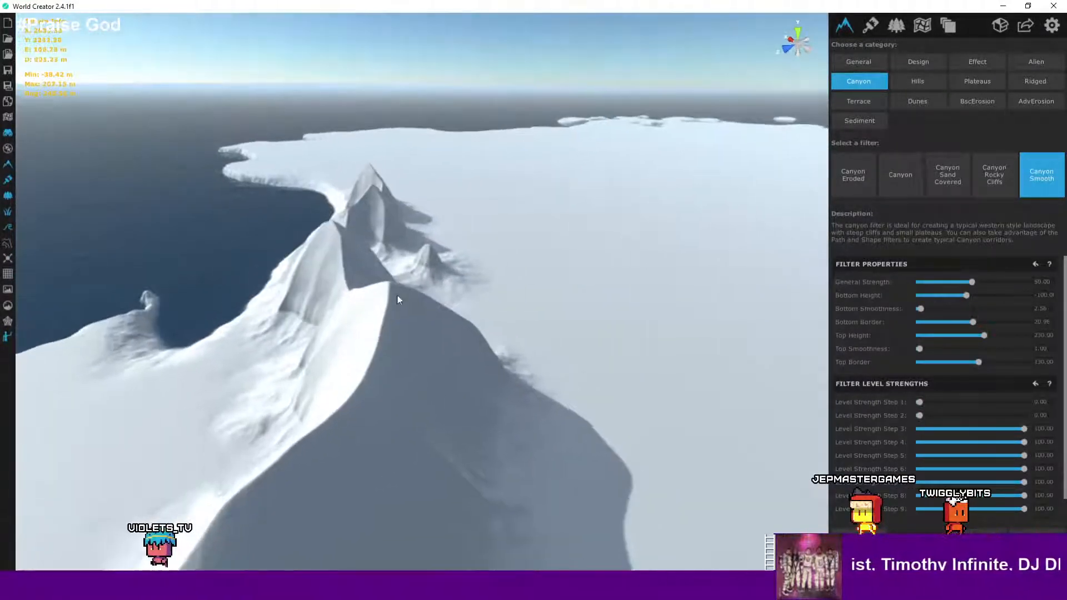
right_drag(515, 333, 409, 361)
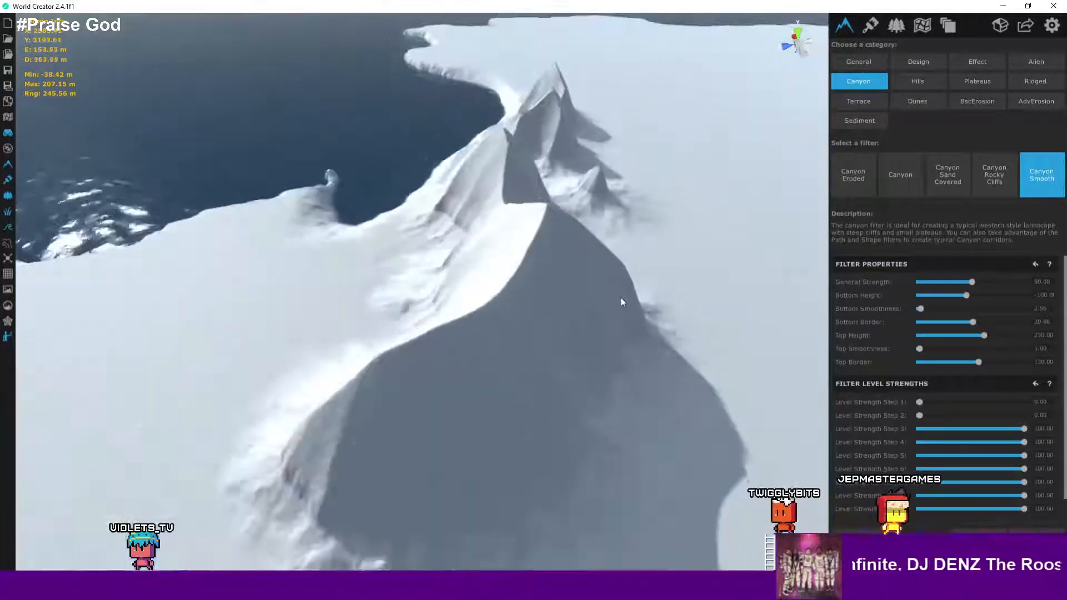
right_drag(622, 299, 366, 254)
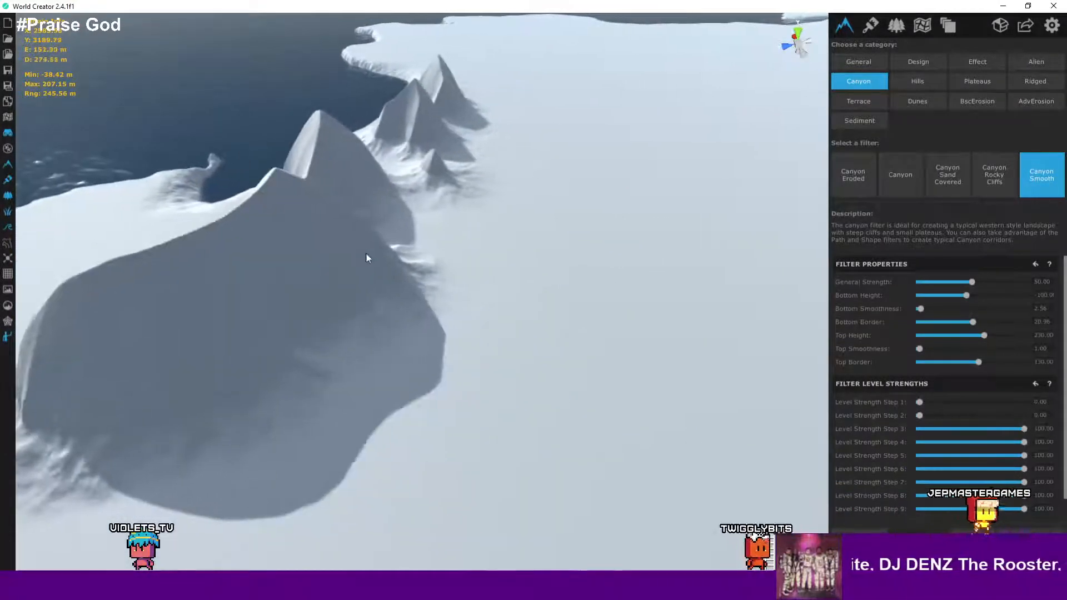
middle_drag(365, 254, 464, 255)
scroll(439, 256, up, 3)
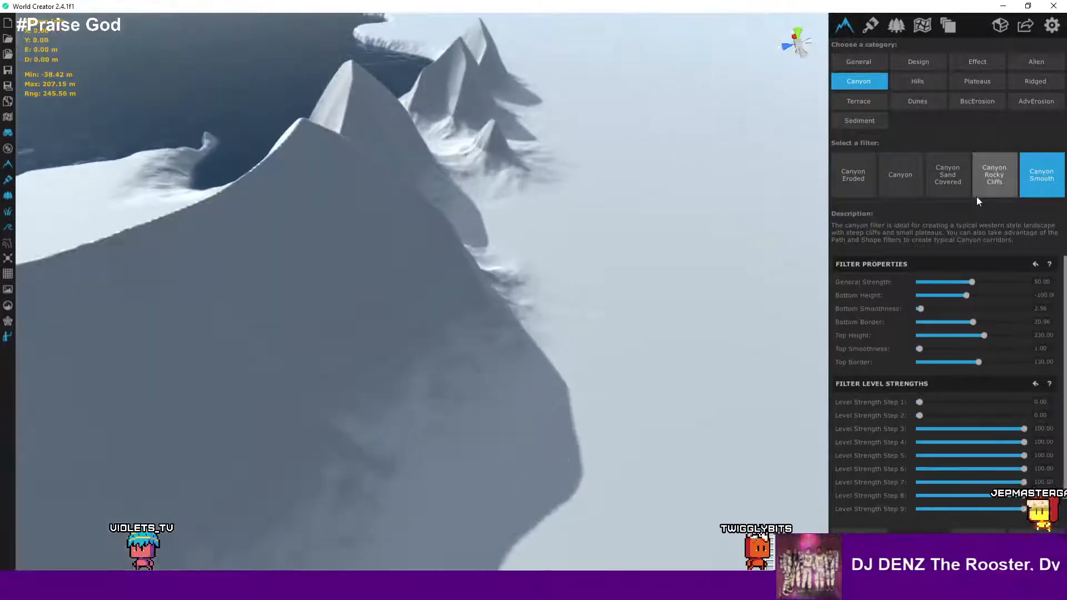
- Preview the Hills category's Hills and Ridged and Crossed Hills filters on the mountains
click(918, 81)
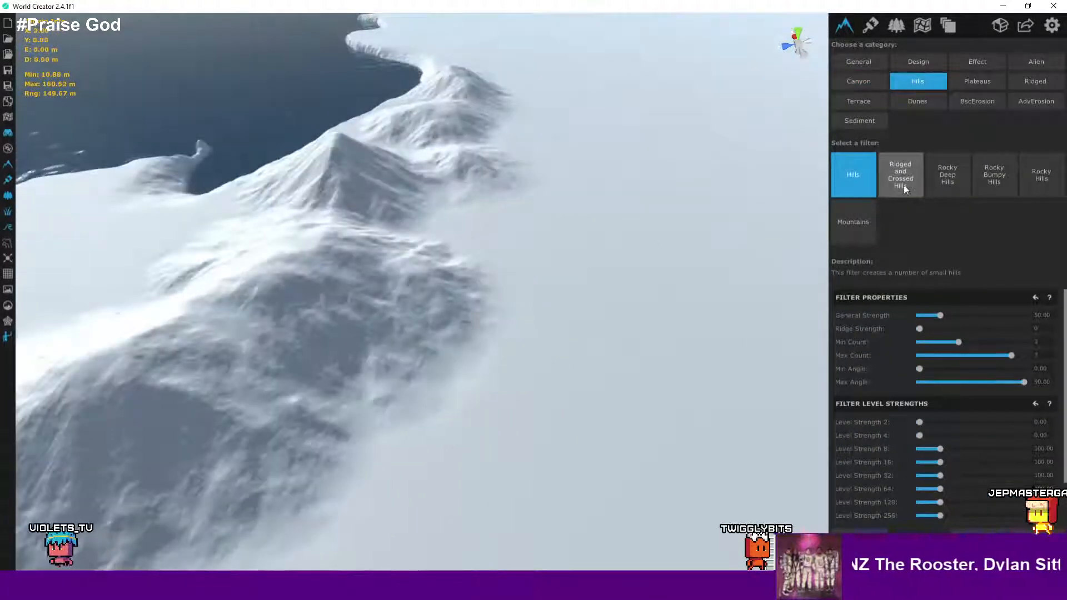
click(902, 183)
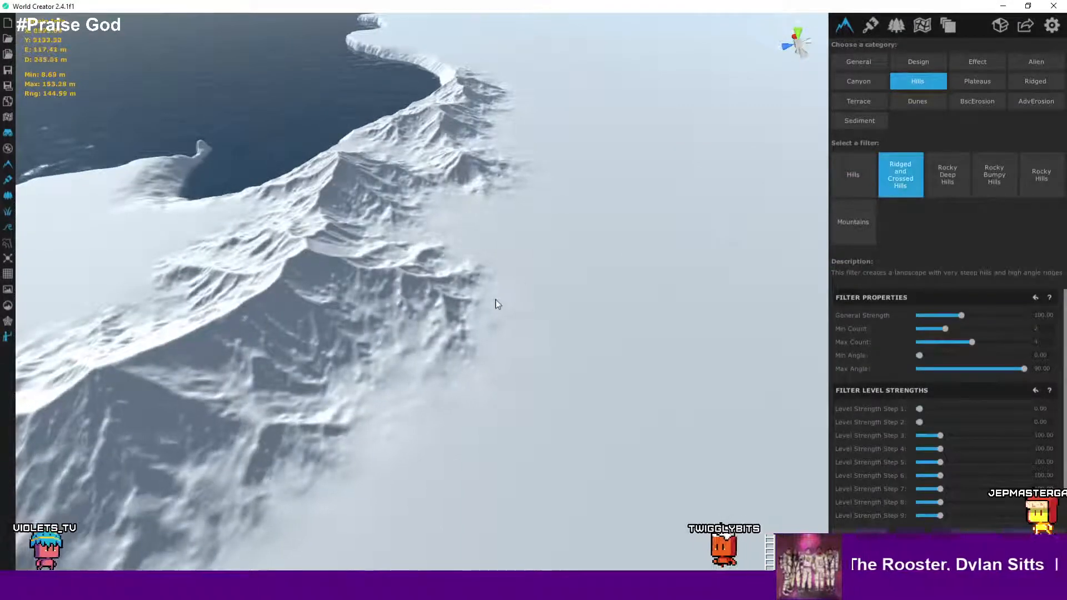
scroll(526, 302, down, 5)
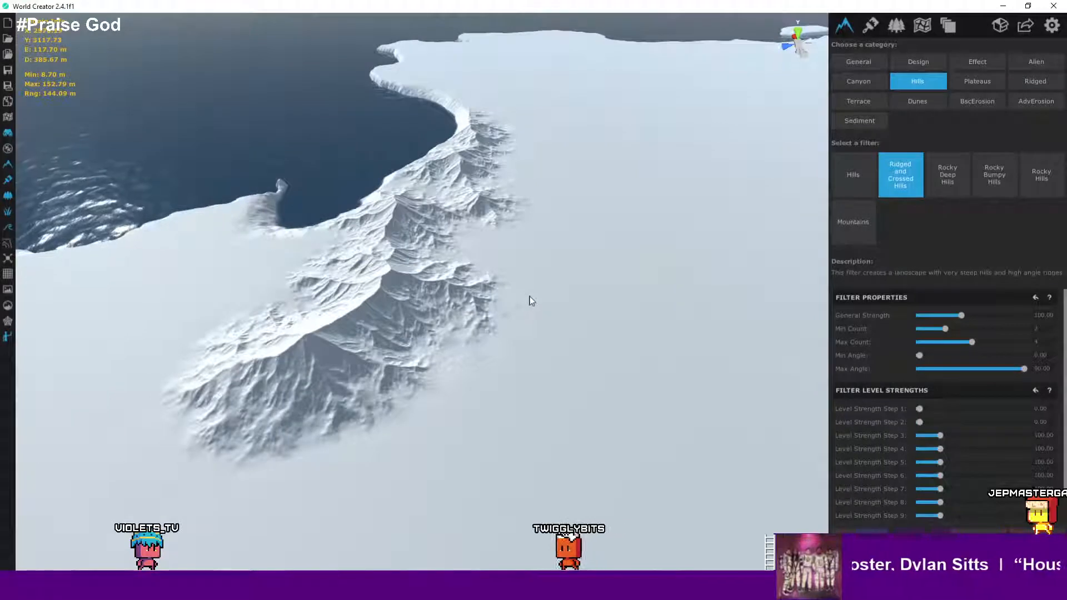
- Preview the Rocky Deep Hills filter with its General Strength lowered to about 178, inspecting the peaks up close
click(957, 189)
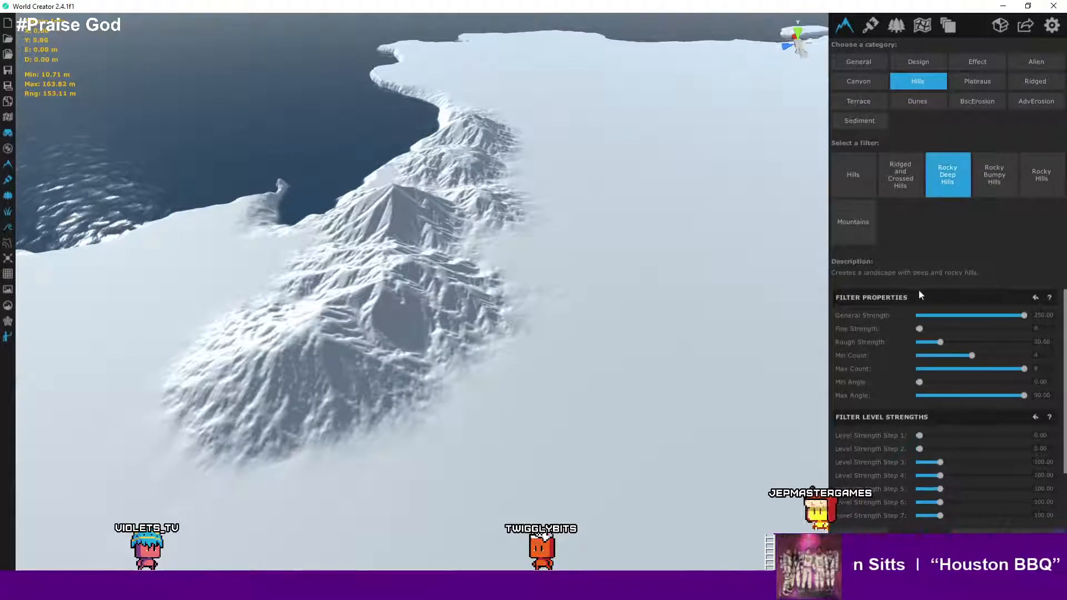
drag(1023, 315, 995, 315)
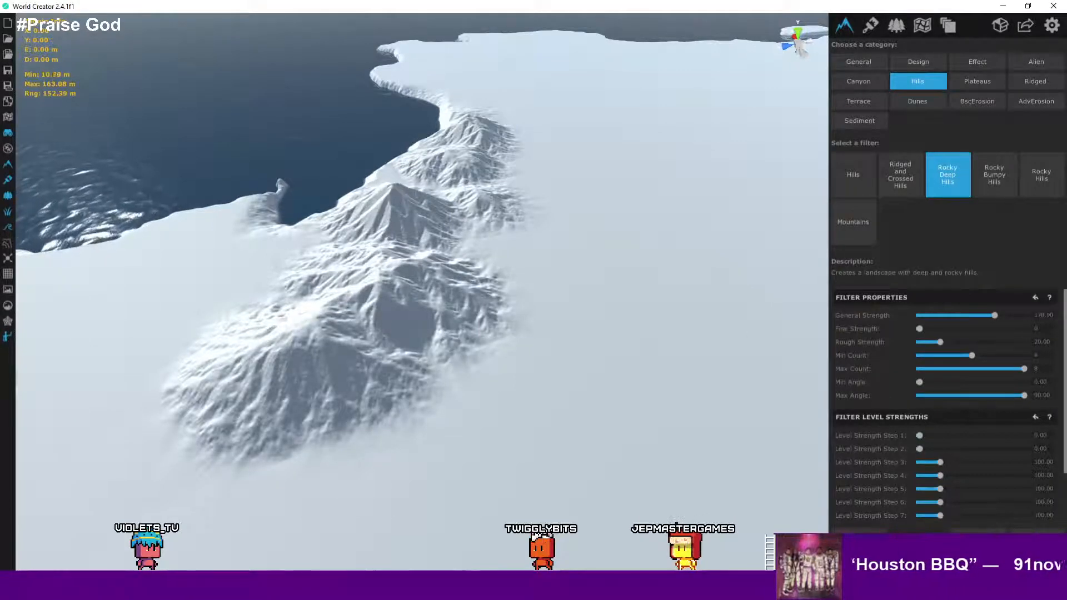
scroll(544, 352, up, 6)
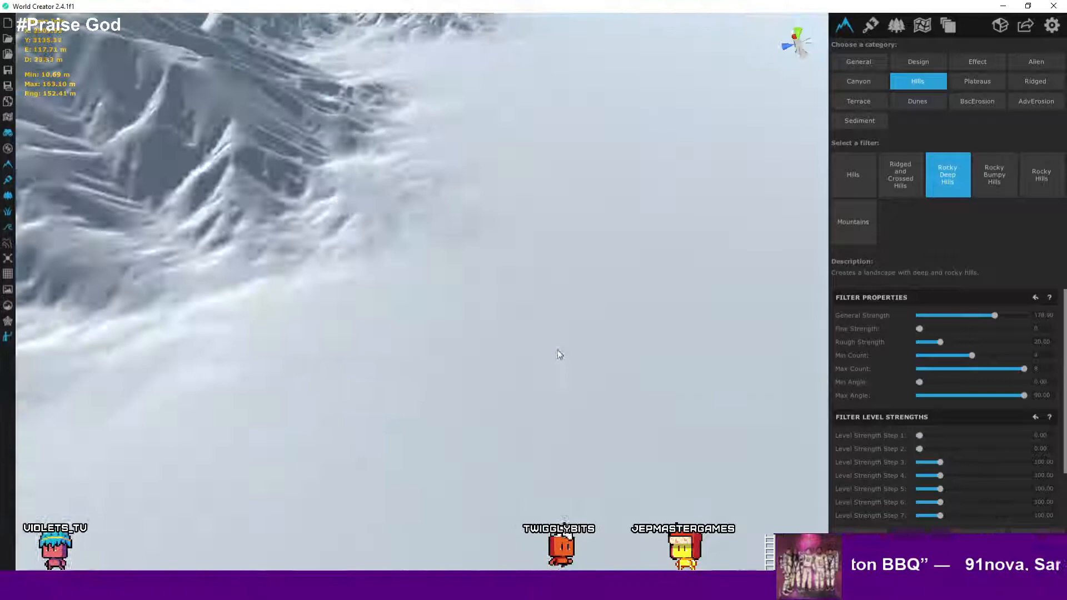
right_drag(558, 355, 512, 305)
click(459, 330)
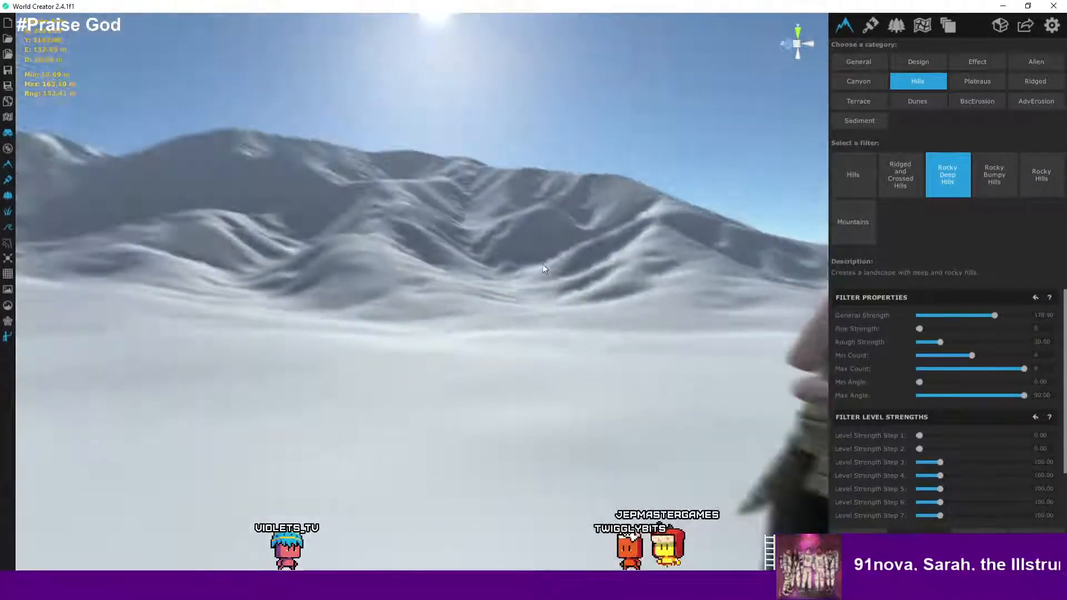
right_drag(542, 265, 573, 379)
scroll(574, 383, down, 10)
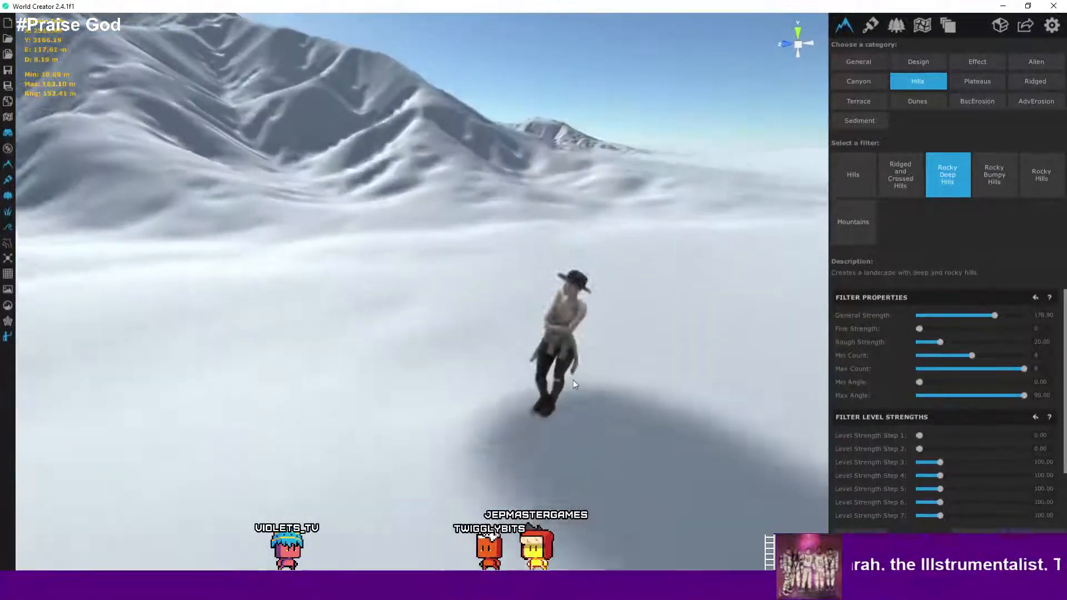
scroll(512, 422, down, 3)
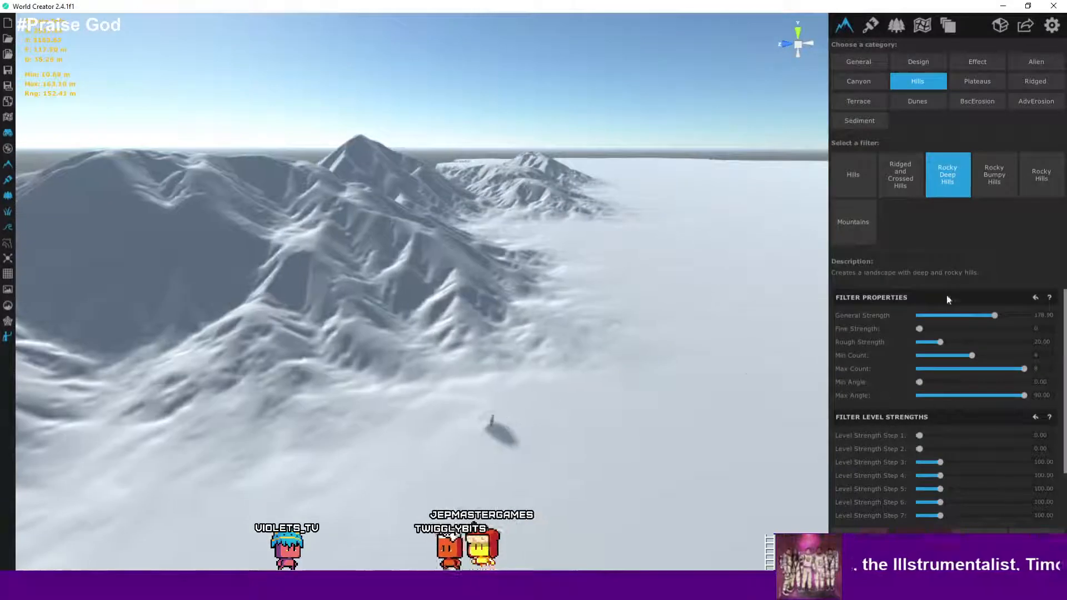
scroll(642, 323, down, 5)
- Preview the Rocky Bumpy Hills filter on the mountains and inspect its surface from ground level
click(980, 179)
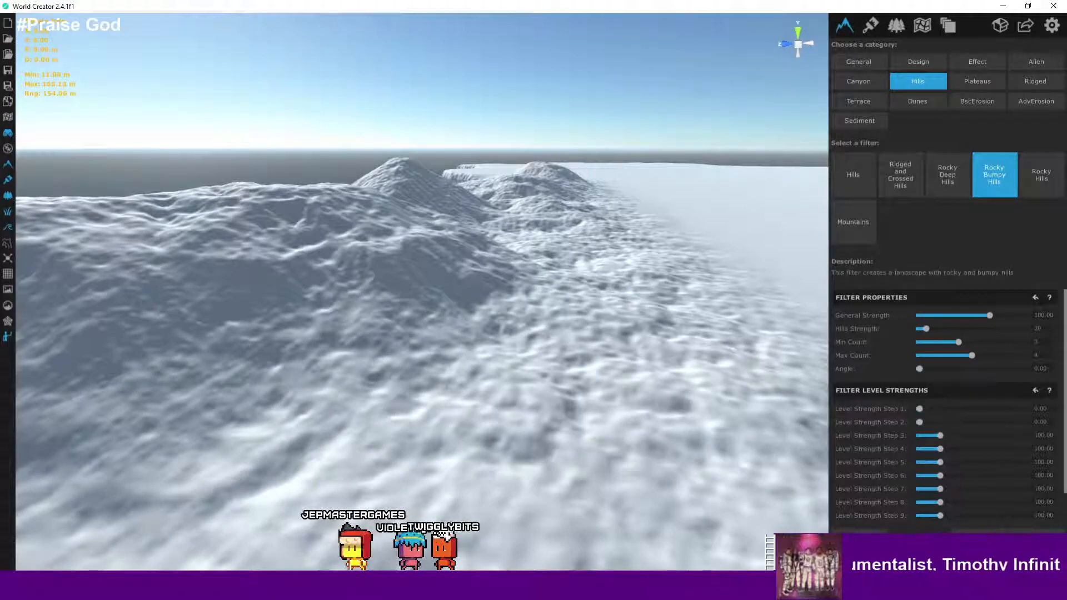
scroll(662, 388, down, 6)
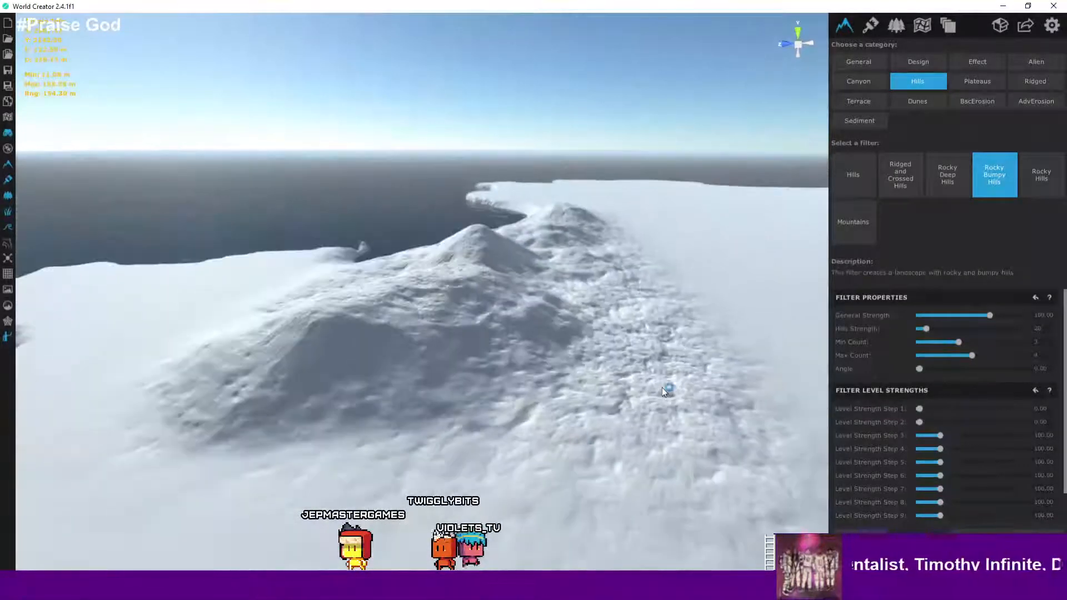
scroll(662, 388, up, 1)
scroll(662, 388, up, 8)
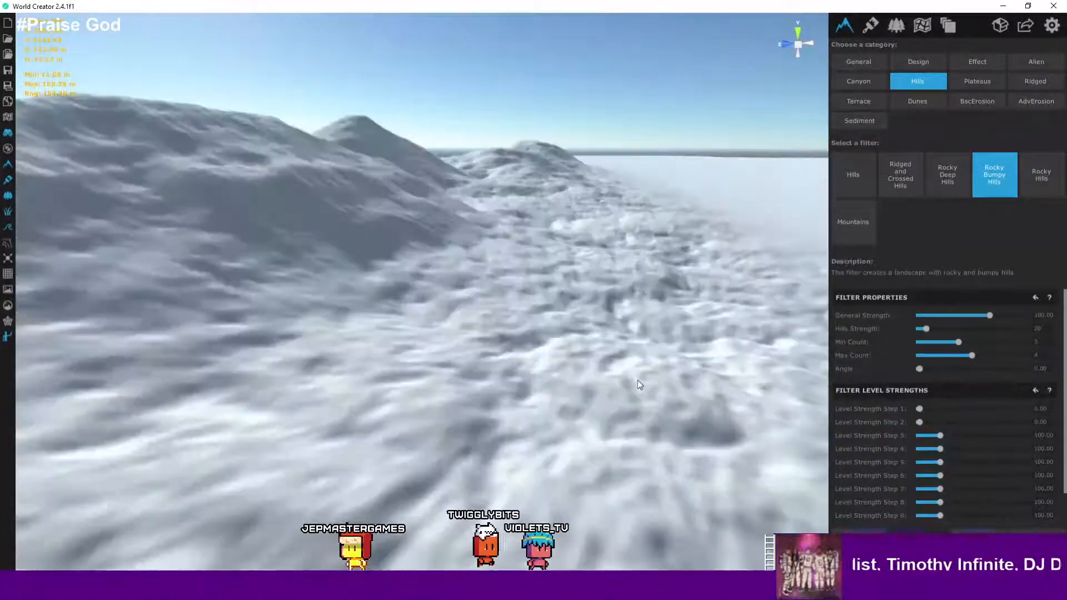
scroll(464, 350, up, 5)
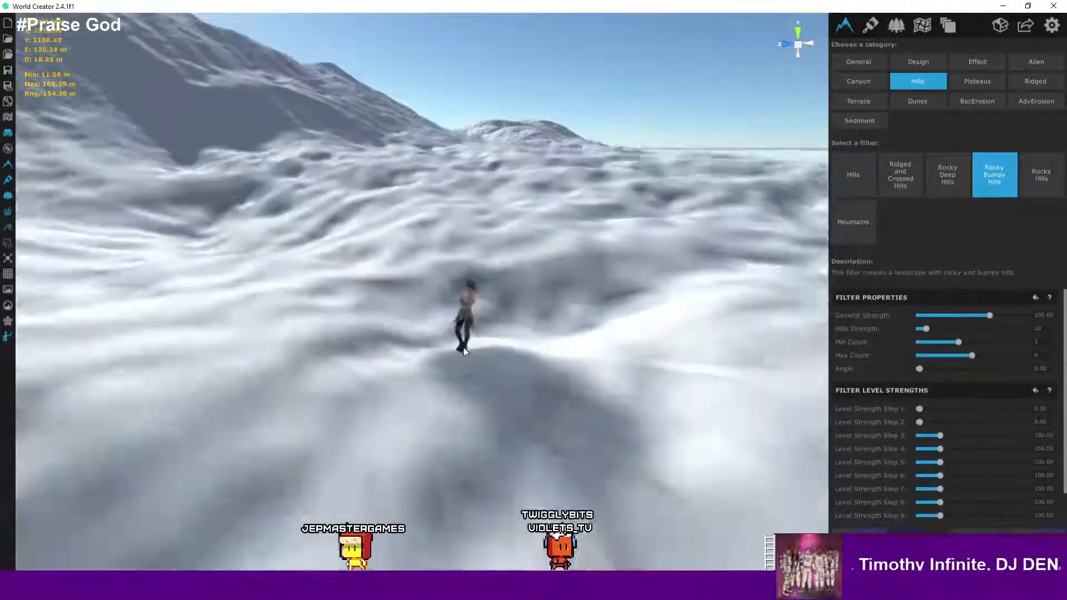
right_drag(536, 369, 494, 320)
scroll(491, 264, down, 6)
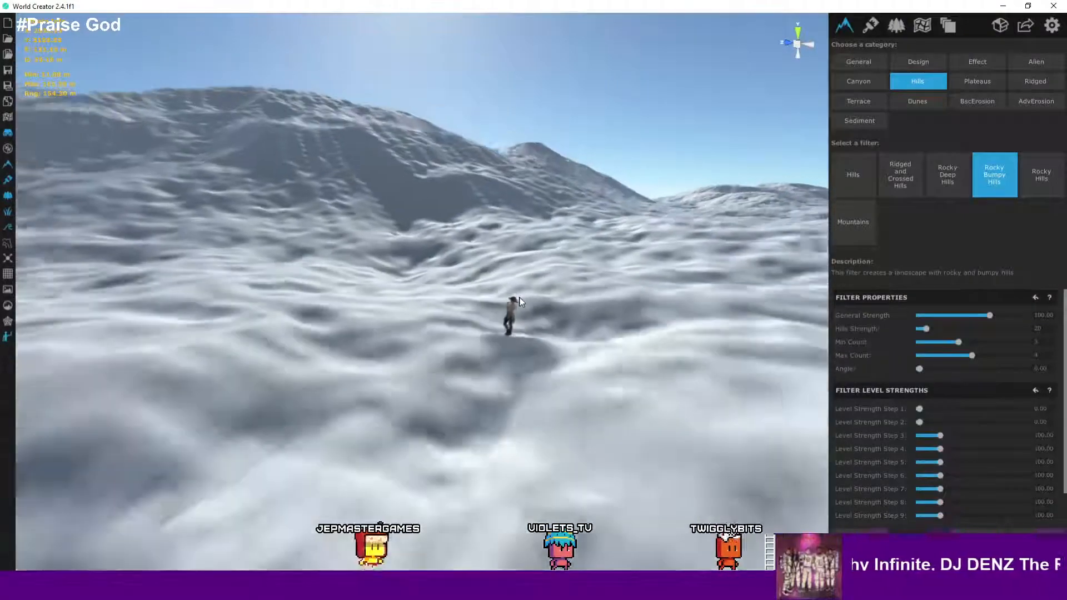
right_drag(491, 264, 495, 358)
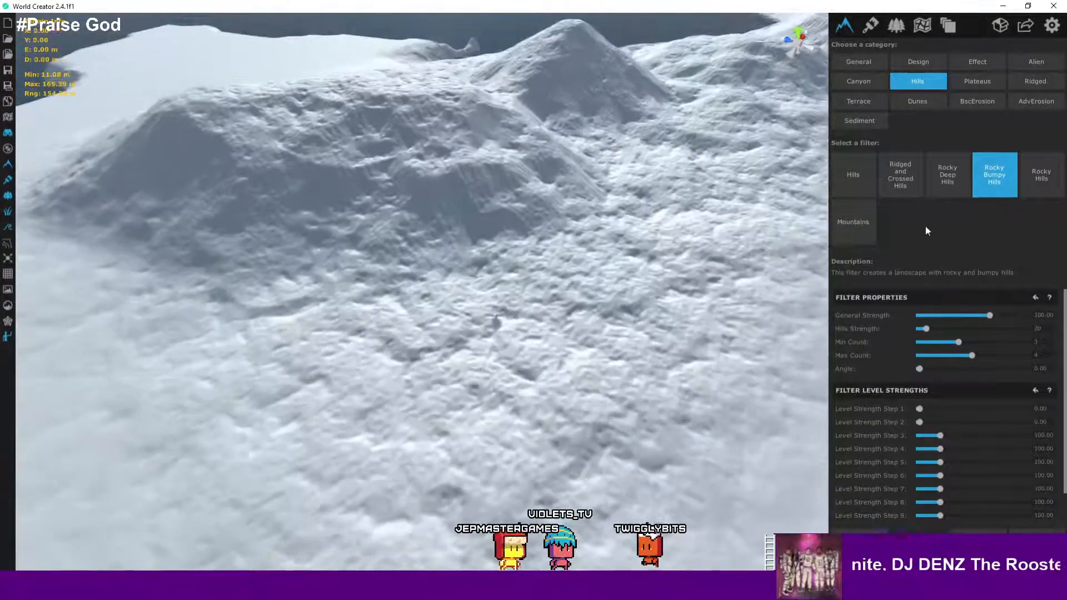
- Preview the Rocky Hills filter on the northern mountains
click(1040, 183)
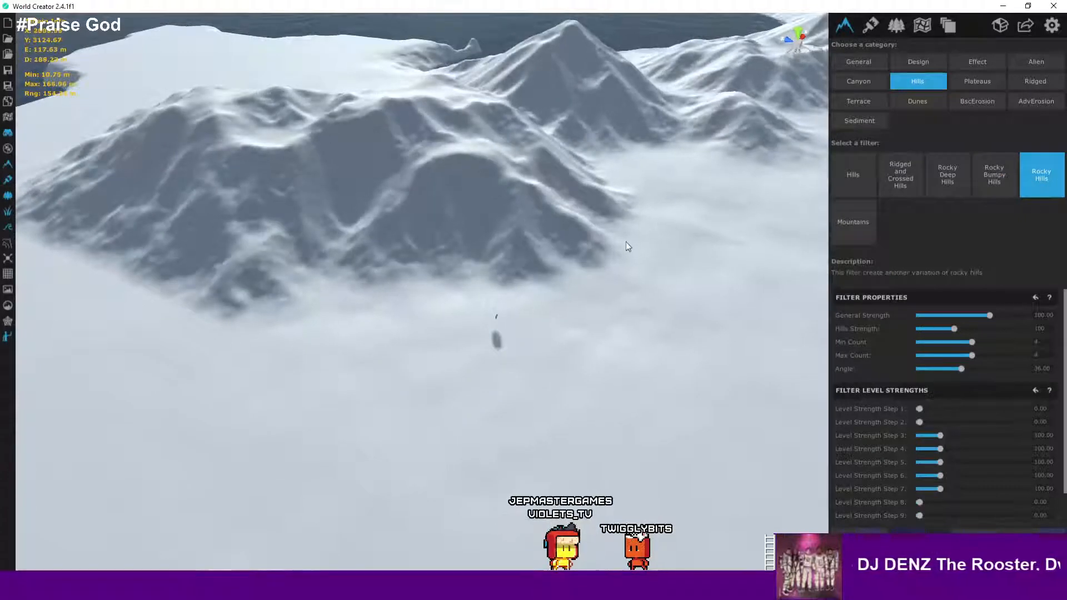
right_drag(625, 242, 662, 216)
key(a)
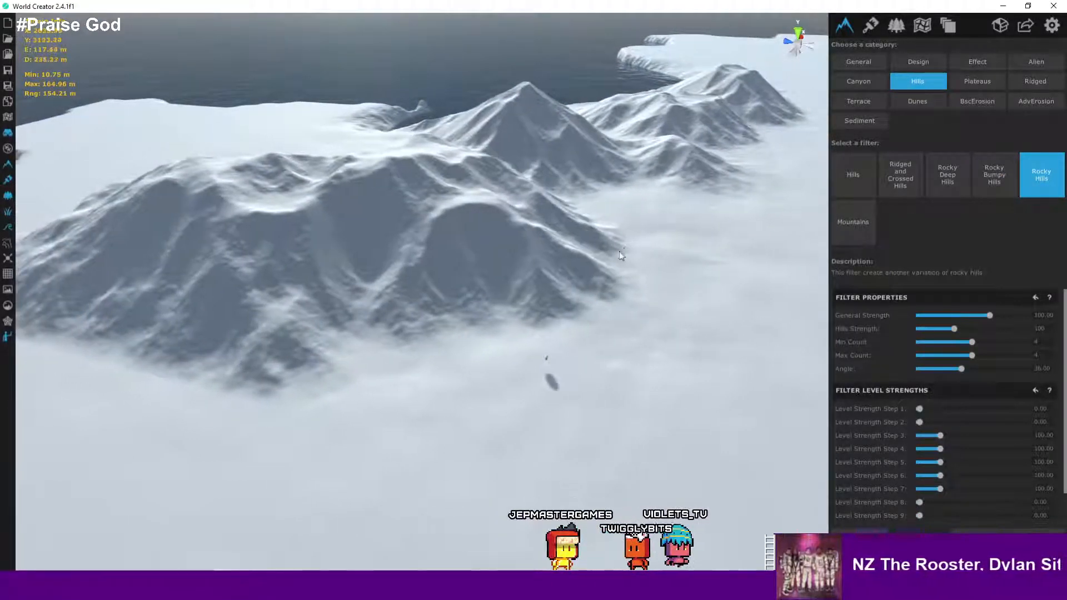
key(a)
scroll(515, 253, up, 3)
scroll(516, 253, up, 2)
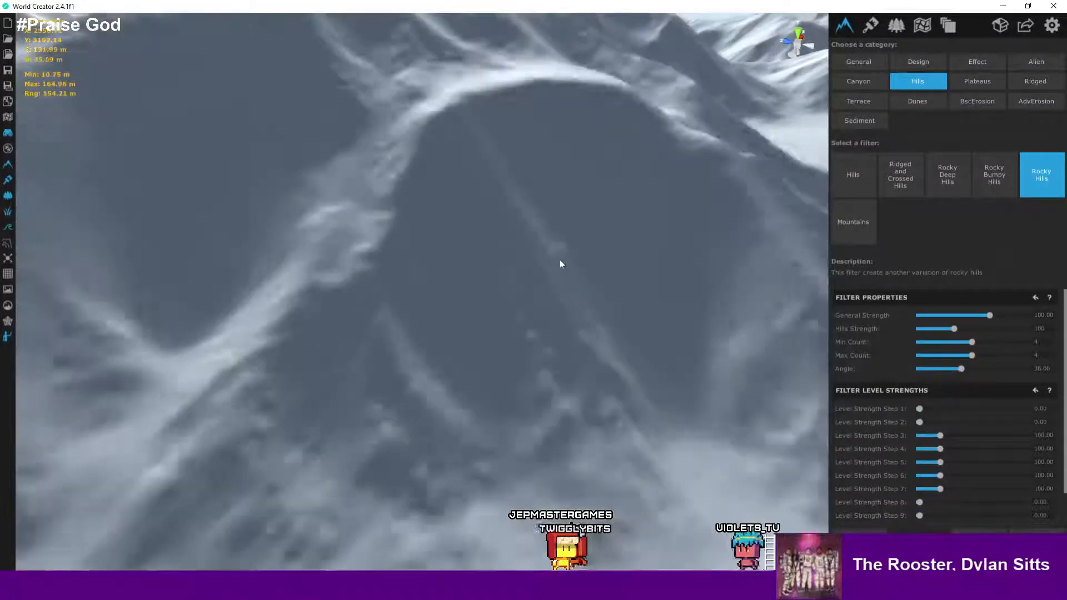
scroll(561, 261, down, 2)
scroll(612, 287, down, 2)
scroll(612, 288, down, 3)
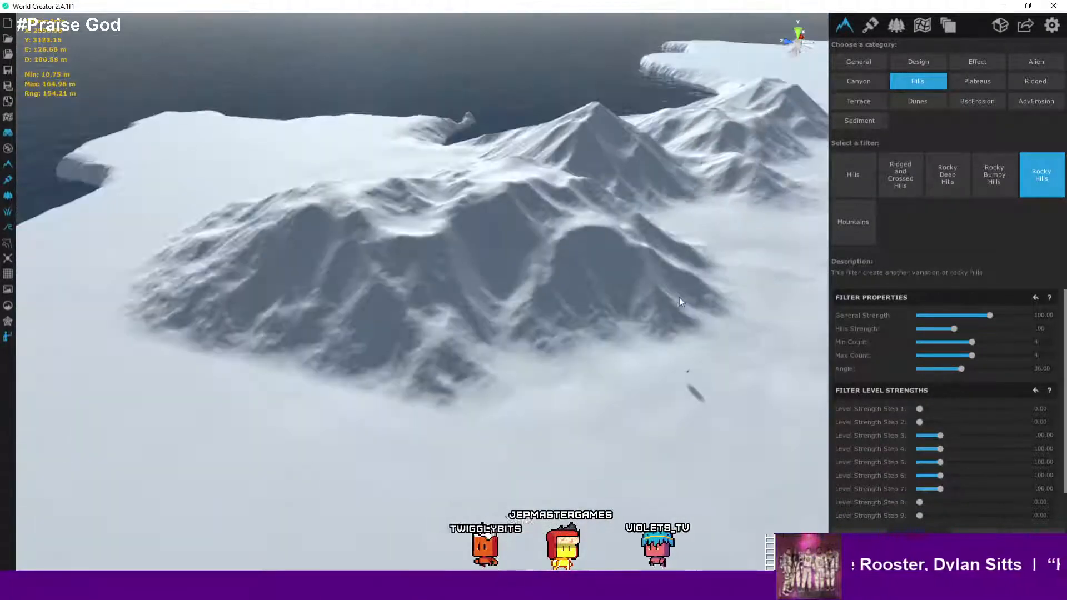
- Examine the Rocky Hills peaks and valleys from a walking viewpoint at ground level
right_drag(679, 298, 549, 373)
scroll(692, 312, down, 3)
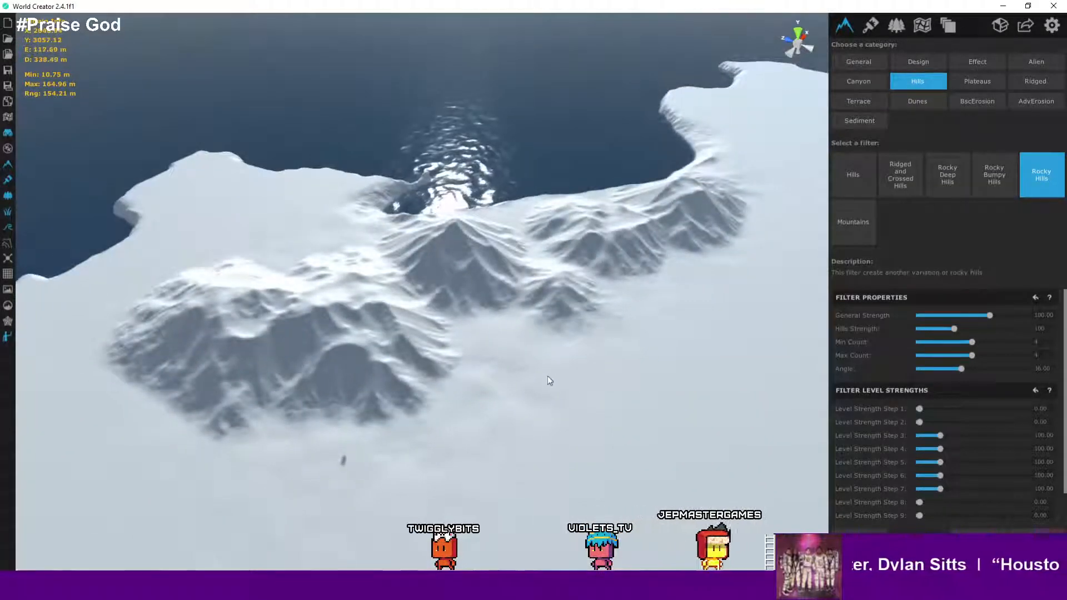
scroll(558, 358, up, 5)
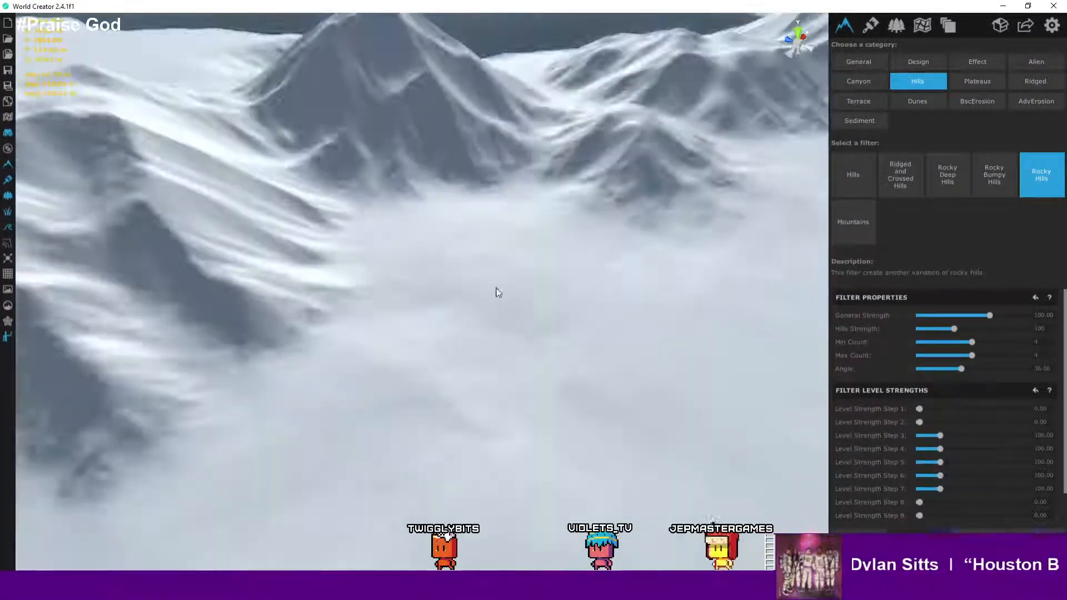
scroll(465, 226, up, 8)
right_drag(465, 212, 494, 142)
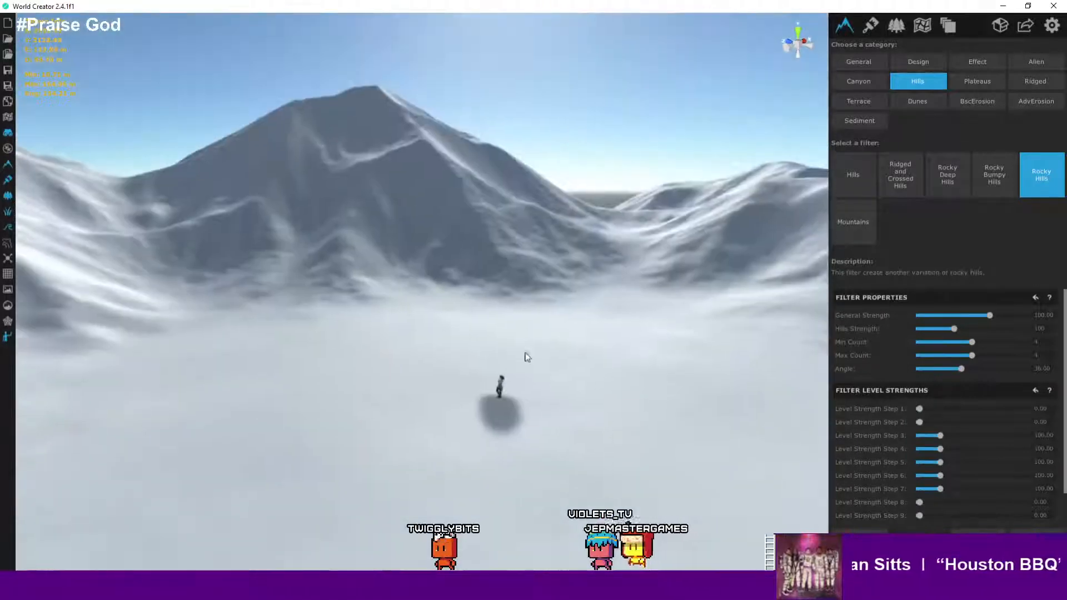
right_drag(527, 357, 491, 448)
scroll(491, 448, up, 4)
middle_drag(505, 443, 497, 384)
right_drag(498, 384, 383, 260)
scroll(468, 403, up, 5)
key(s)
key(d)
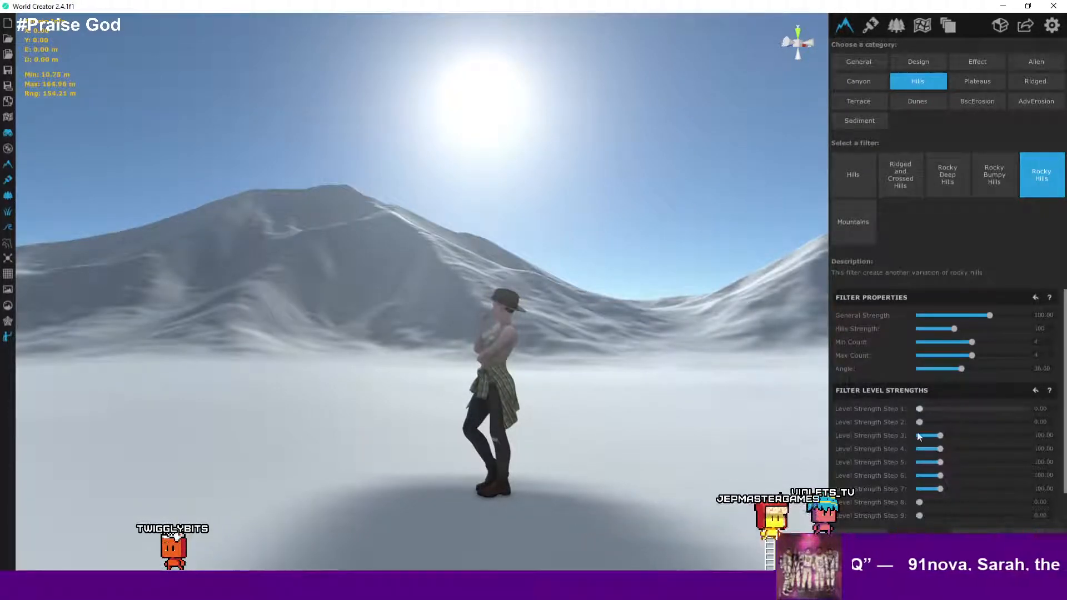
scroll(924, 479, down, 1)
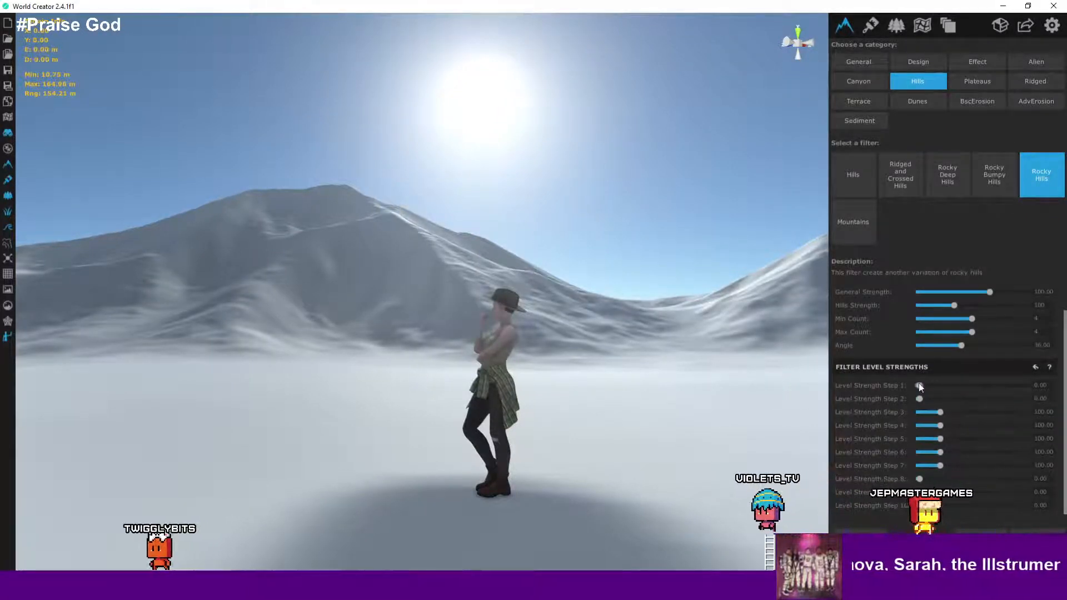
- Raise the Rocky Hills Level Strength Step 1 to about 108 and review the mountains
drag(919, 385, 942, 389)
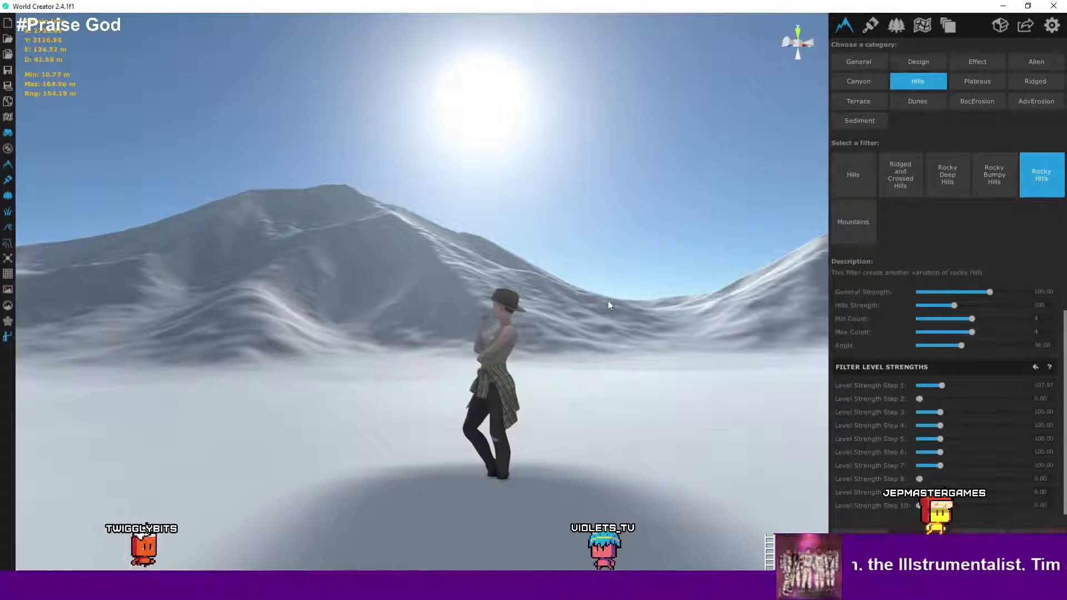
right_drag(645, 282, 729, 339)
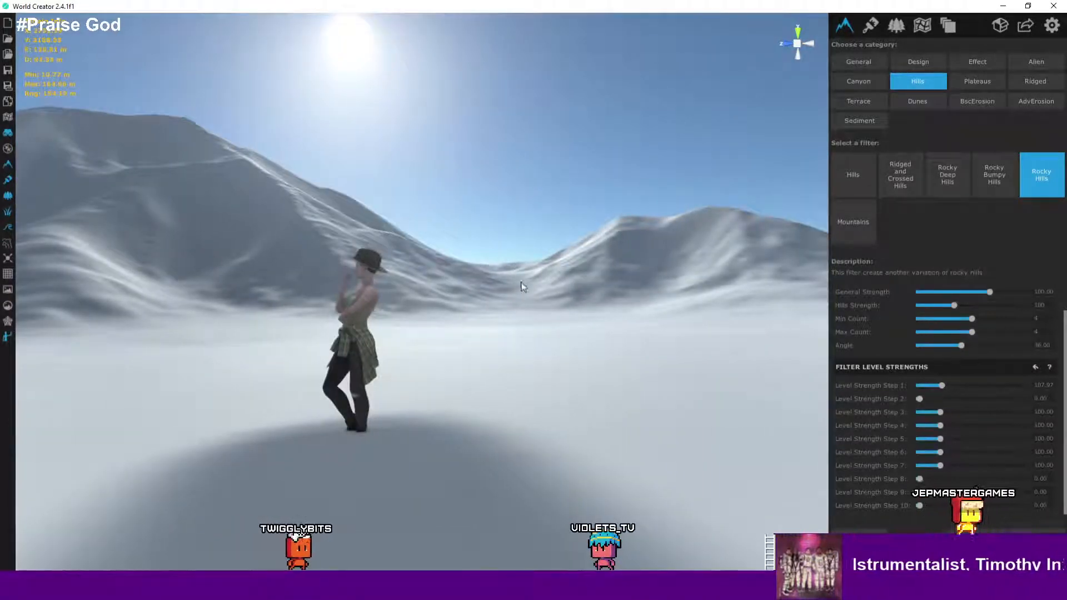
right_drag(536, 341, 511, 350)
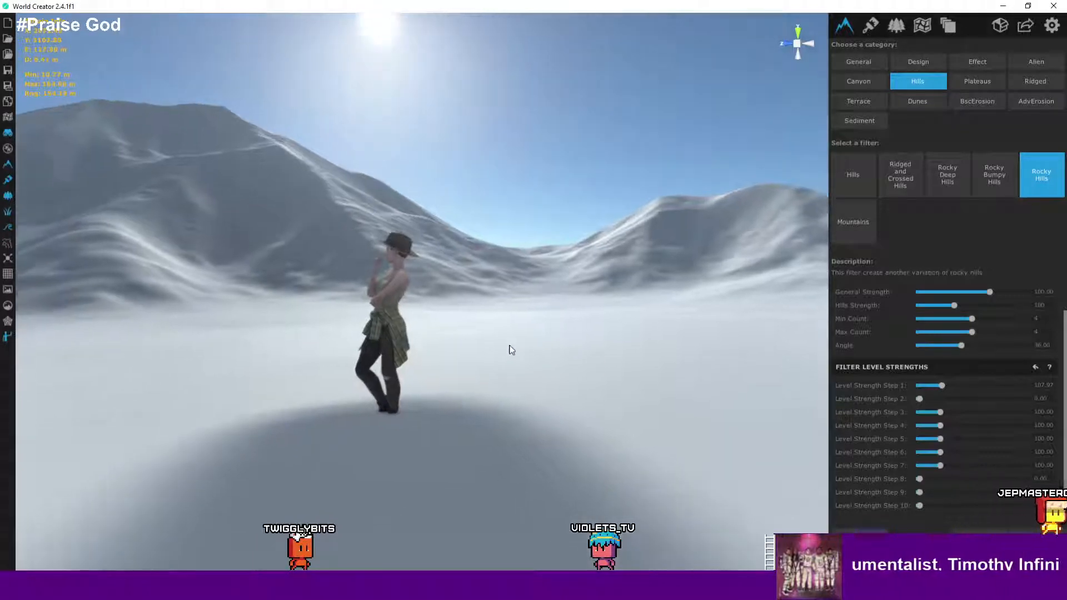
mouse_move(574, 289)
right_down()
mouse_move(542, 324)
mouse_move(576, 291)
right_up()
key(s)
key(s)
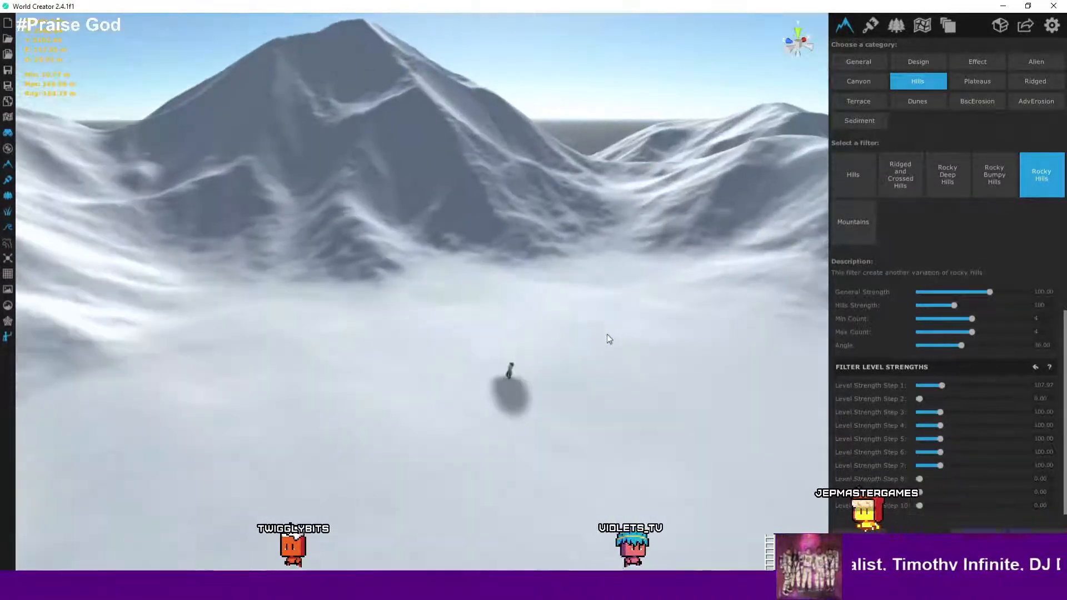
scroll(629, 264, down, 5)
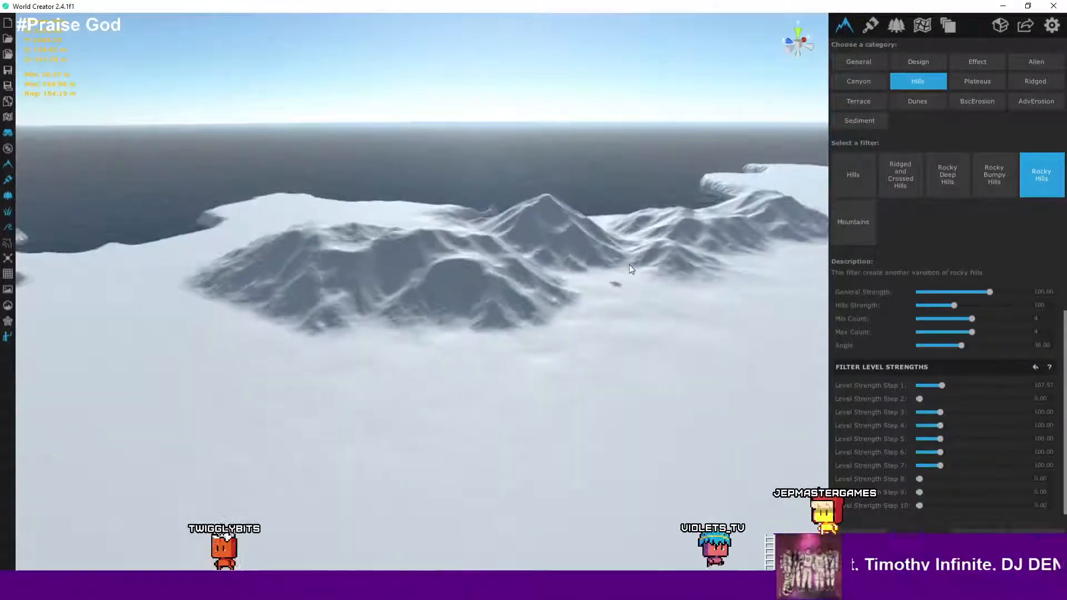
scroll(630, 265, up, 4)
- Preview the Plateaus category's Rocky Plateaus filter, then leave the filter browser without adding it
click(972, 84)
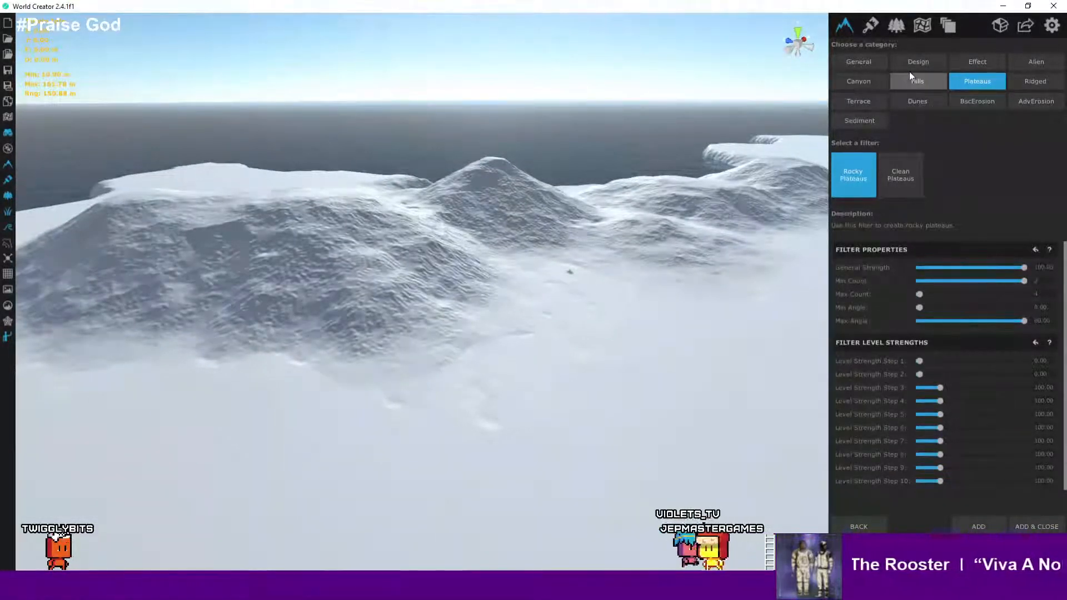
click(868, 30)
click(846, 28)
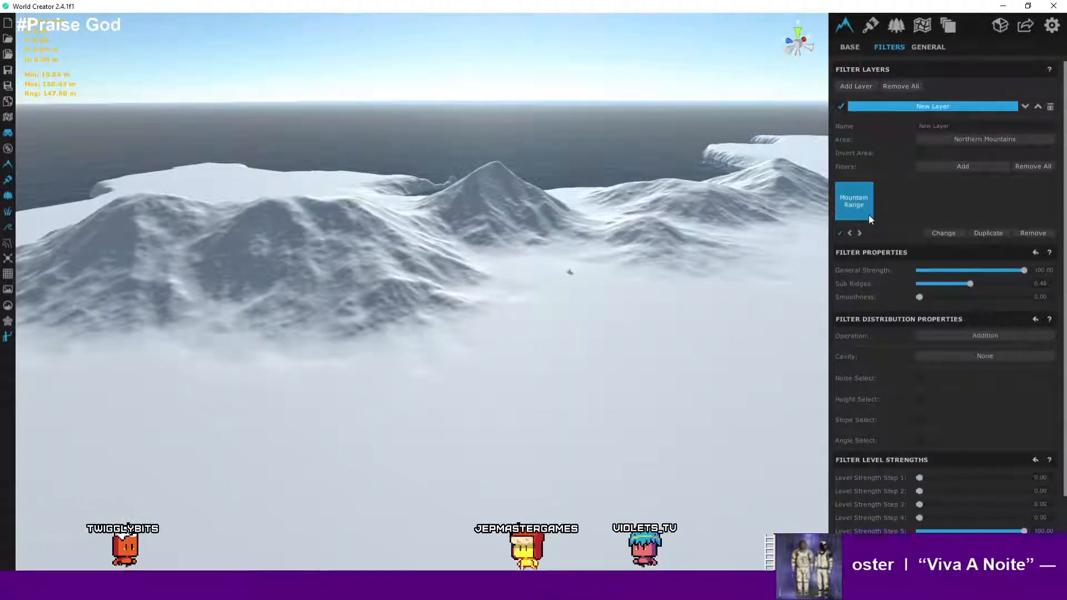
- Toggle the layer's Mountain Range filter off and on to compare the terrain
click(841, 234)
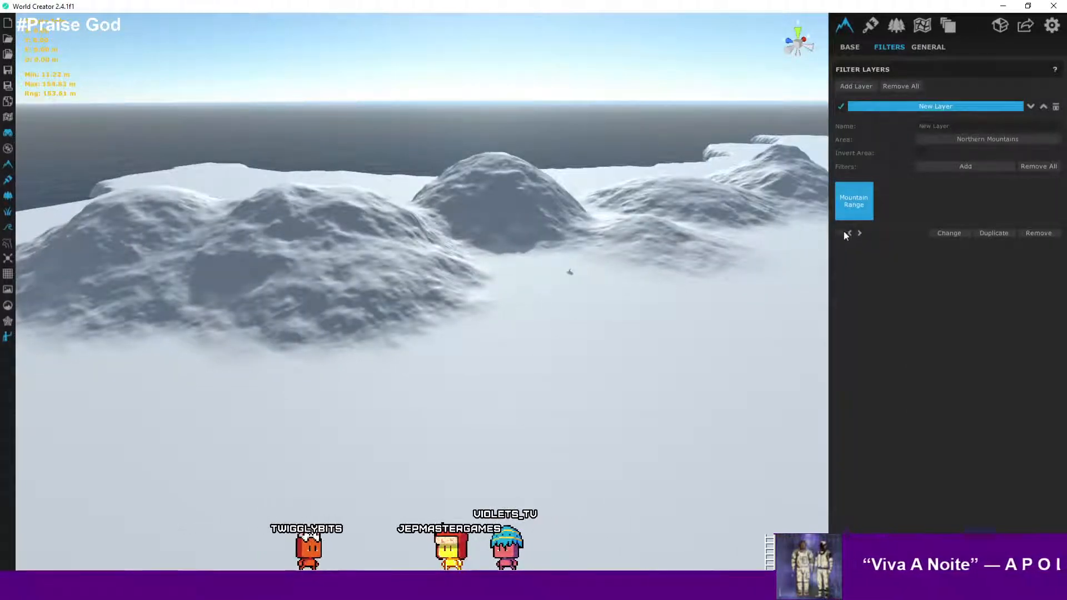
click(839, 233)
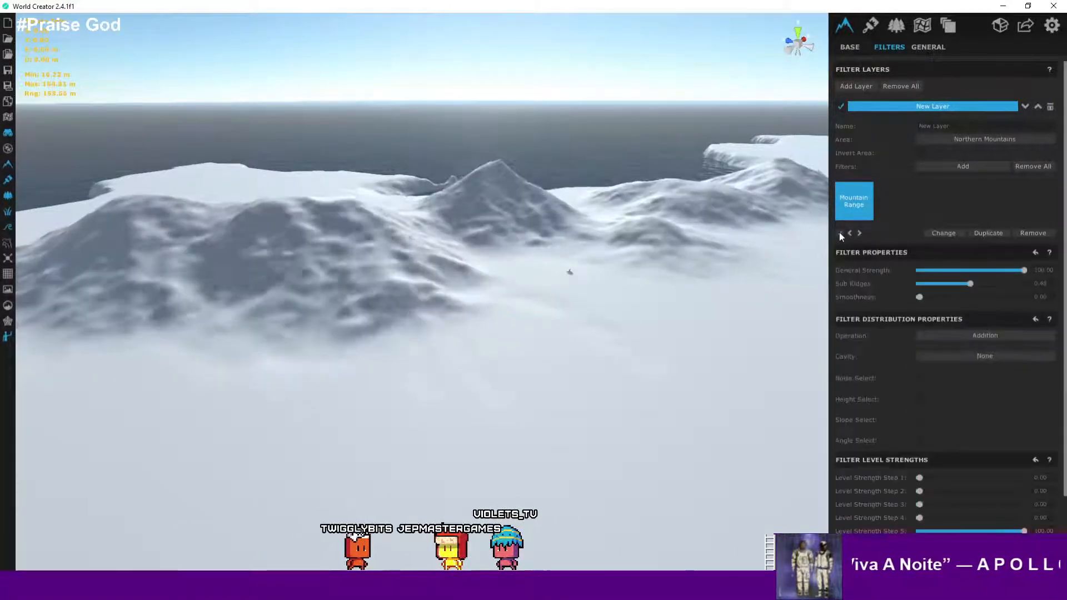
click(839, 232)
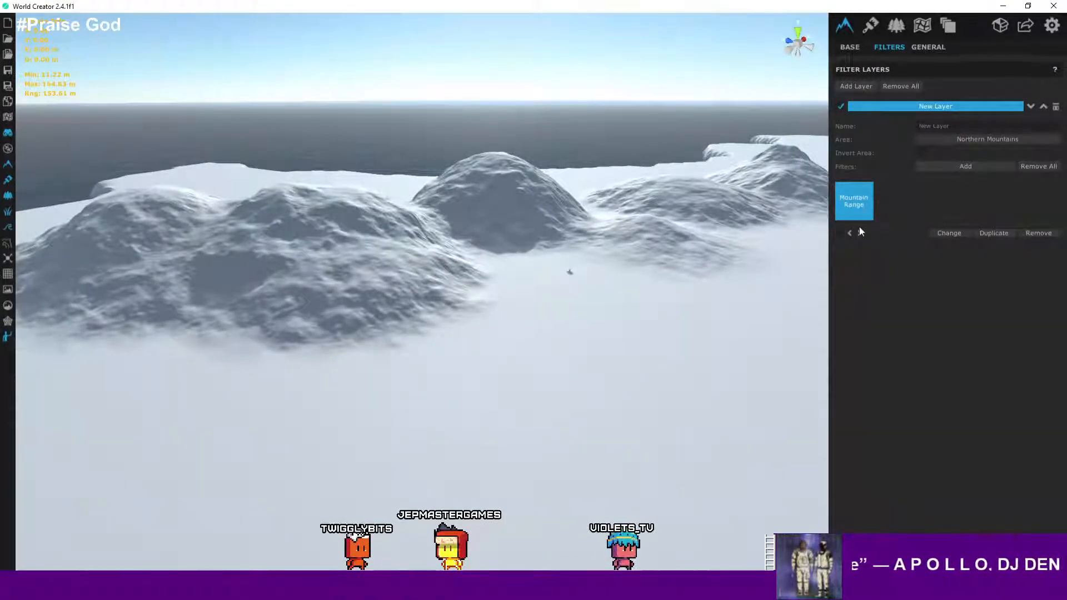
click(841, 232)
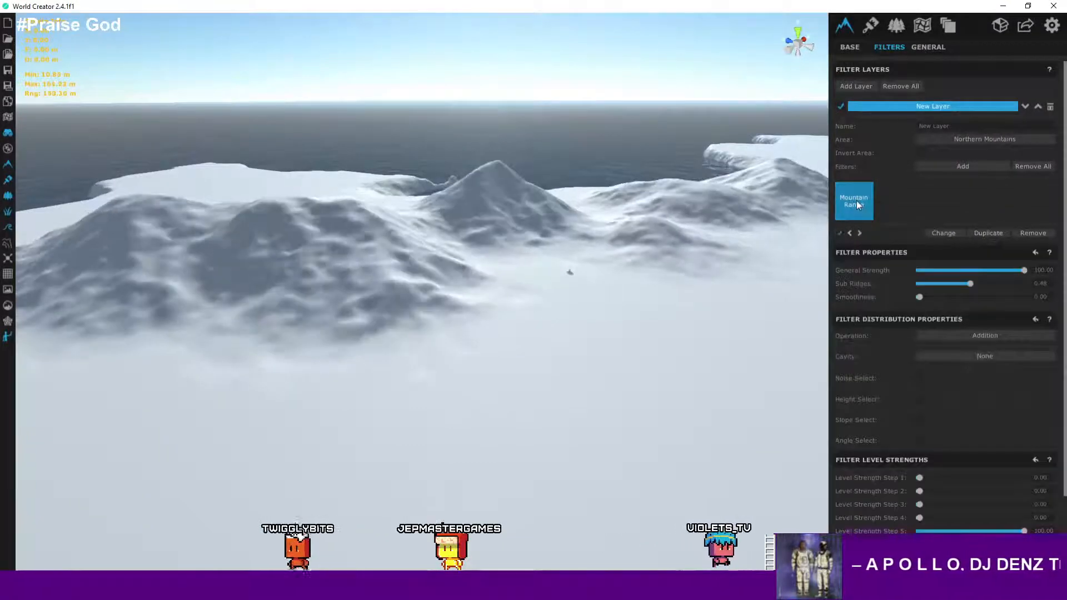
- Remove all filters from the Northern Mountains filter layer
click(1032, 166)
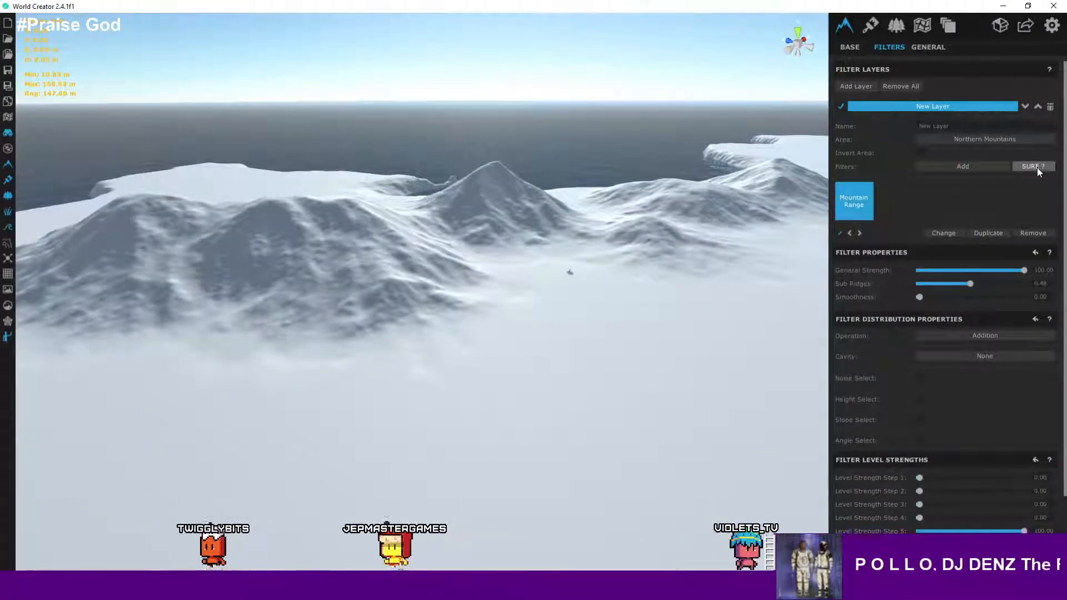
click(1032, 166)
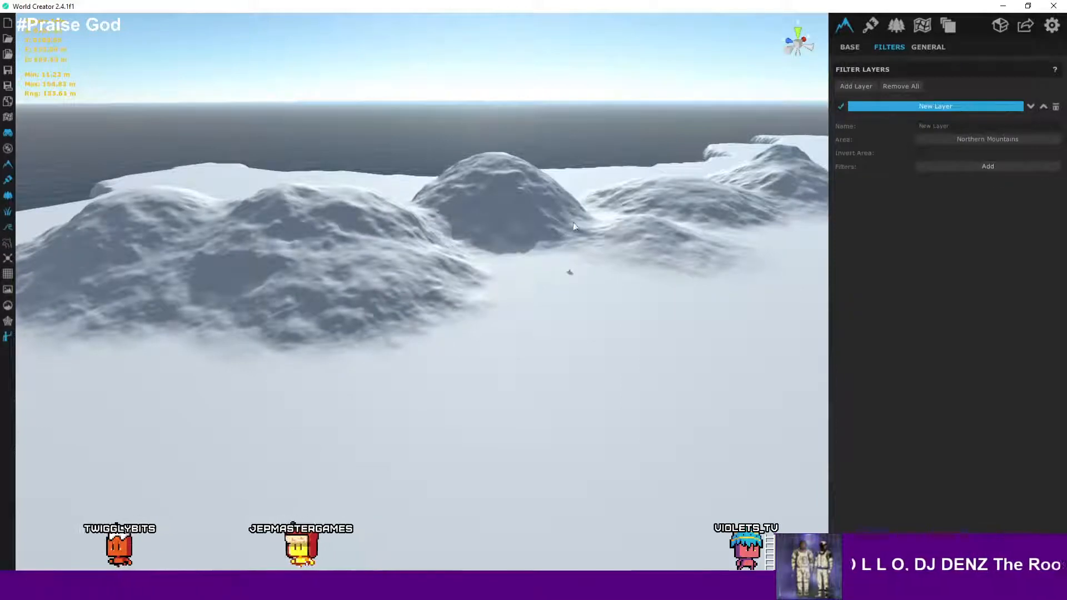
right_drag(572, 222, 540, 253)
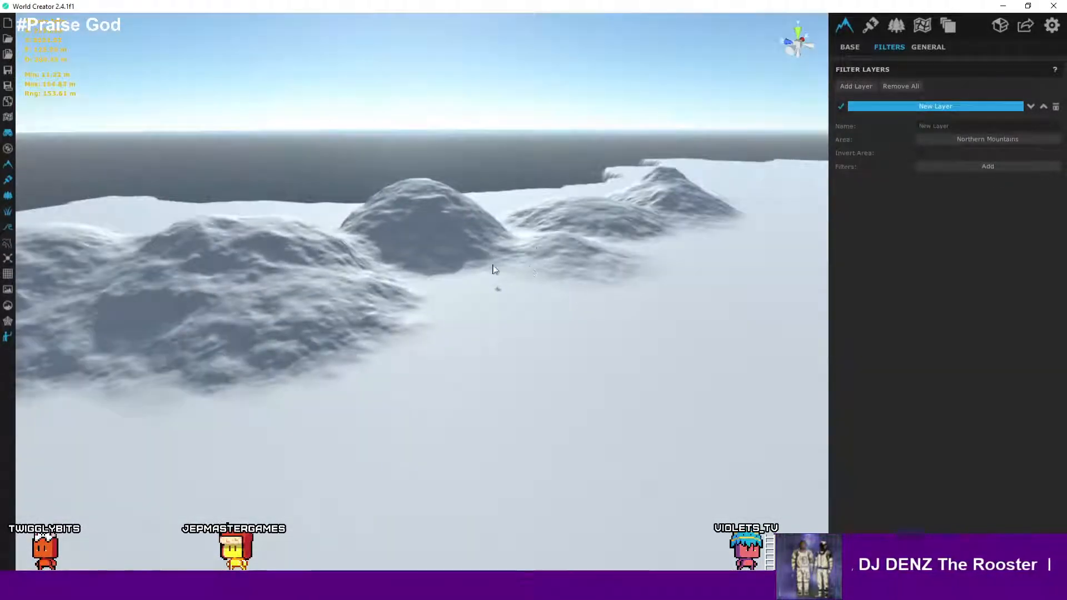
- Fly around the terrain to inspect the northern mountains from several angles
right_drag(484, 272, 658, 233)
scroll(469, 295, up, 5)
key(w)
click(576, 291)
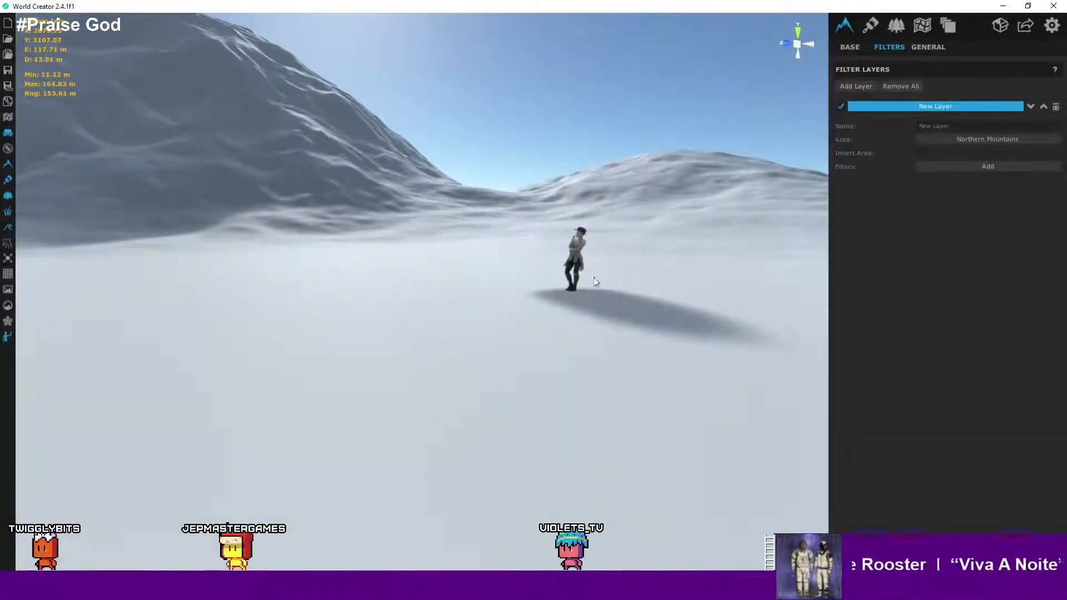
scroll(590, 255, up, 4)
scroll(592, 257, up, 2)
scroll(603, 262, down, 4)
right_drag(610, 262, 461, 346)
key(d)
scroll(497, 309, down, 8)
scroll(457, 296, down, 6)
middle_drag(443, 309, 444, 355)
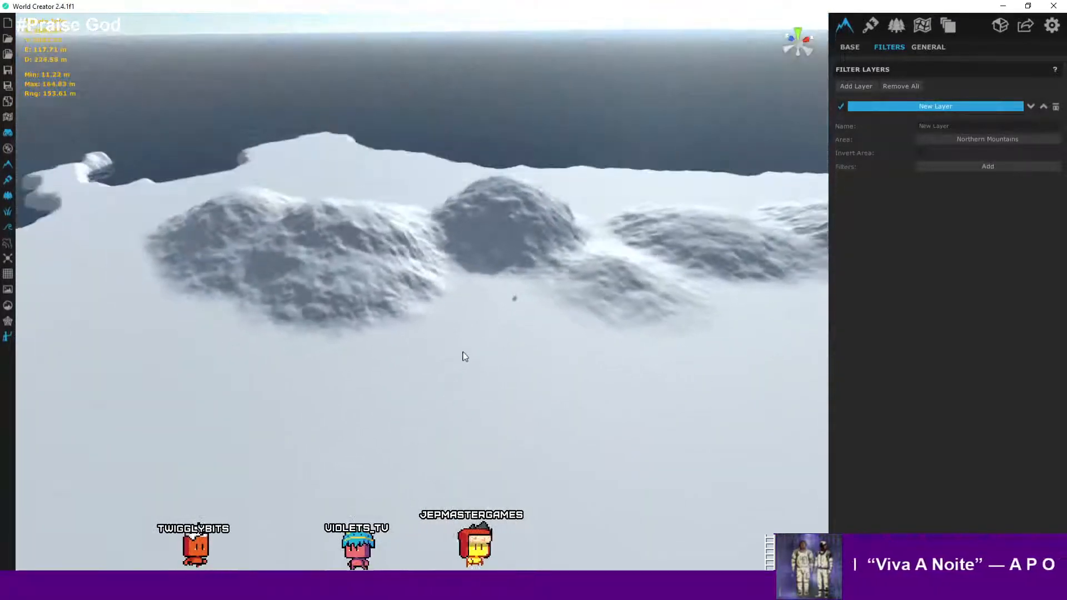
scroll(468, 346, down, 4)
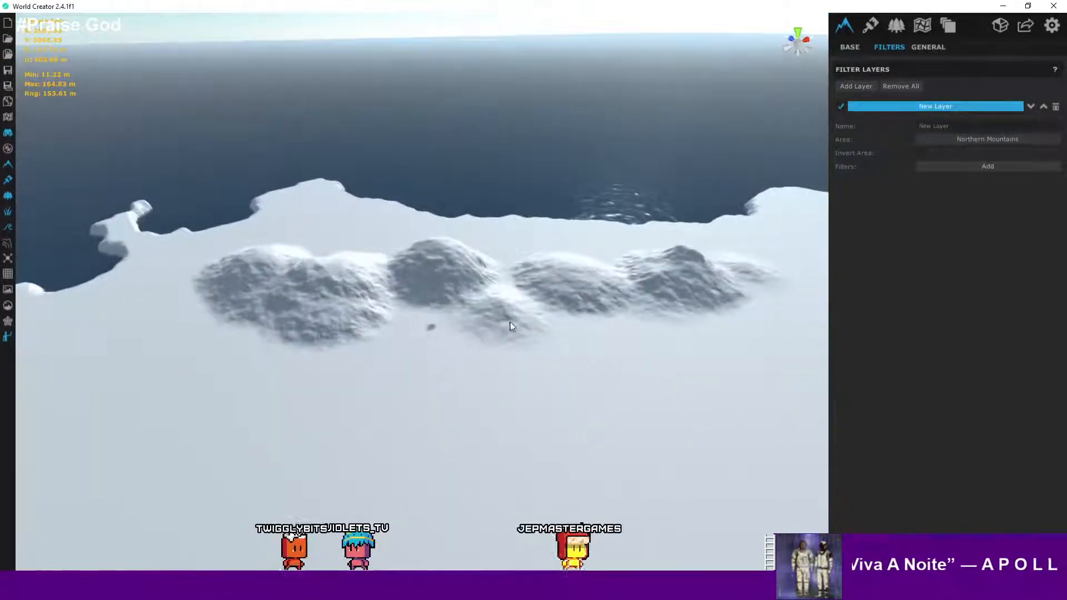
- Add a second filter layer and delete it again
click(856, 86)
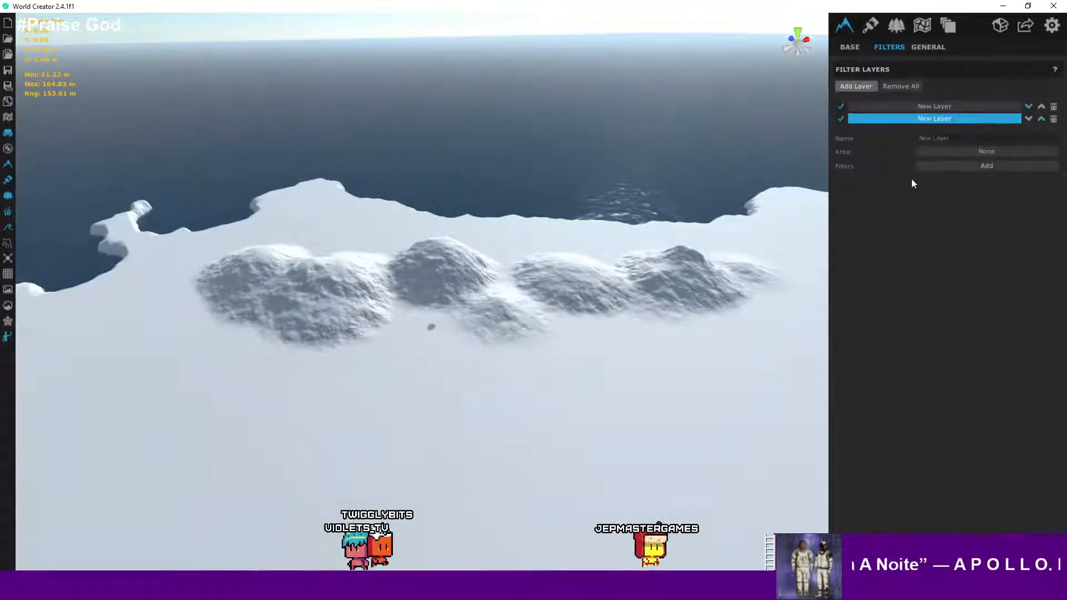
click(1053, 119)
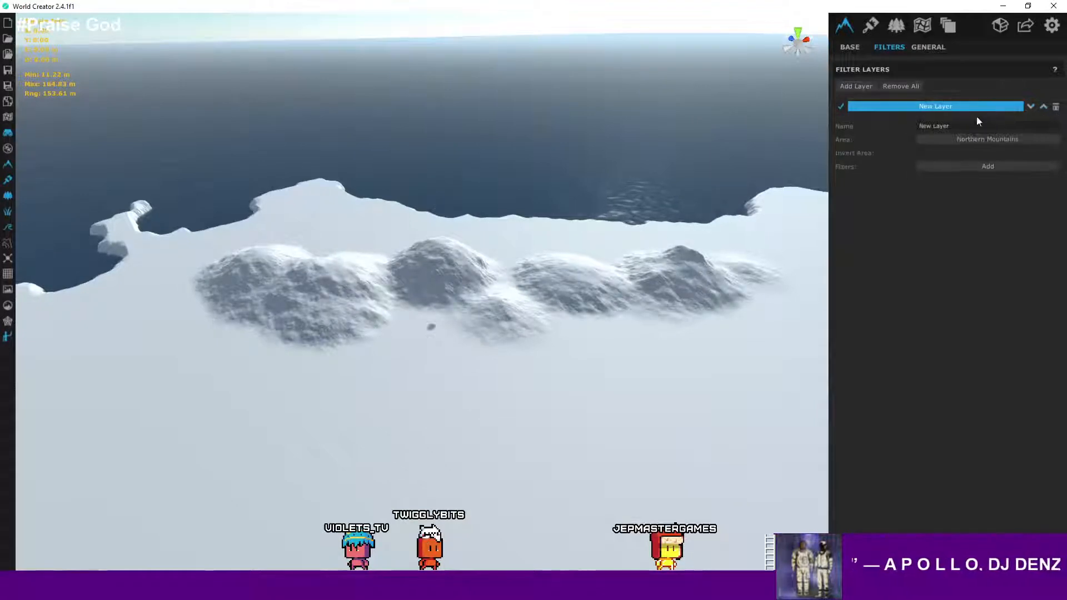
- Open the filter browser for the Northern Mountains layer and preview the Rocky Plateaus and Clean Plateaus filters
click(979, 165)
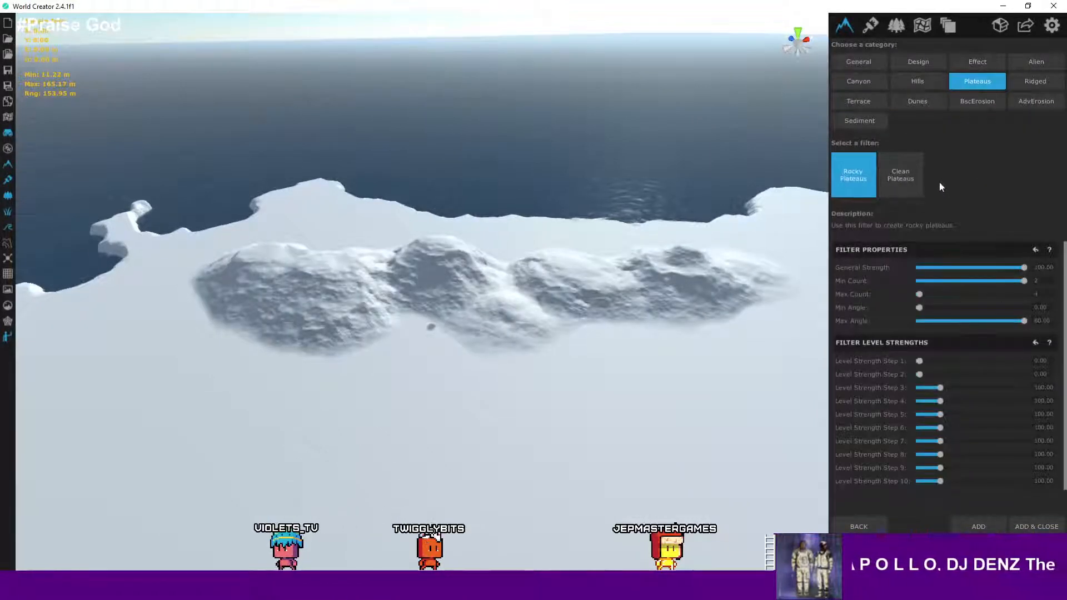
key(w)
right_drag(544, 272, 592, 326)
key(s)
key(a)
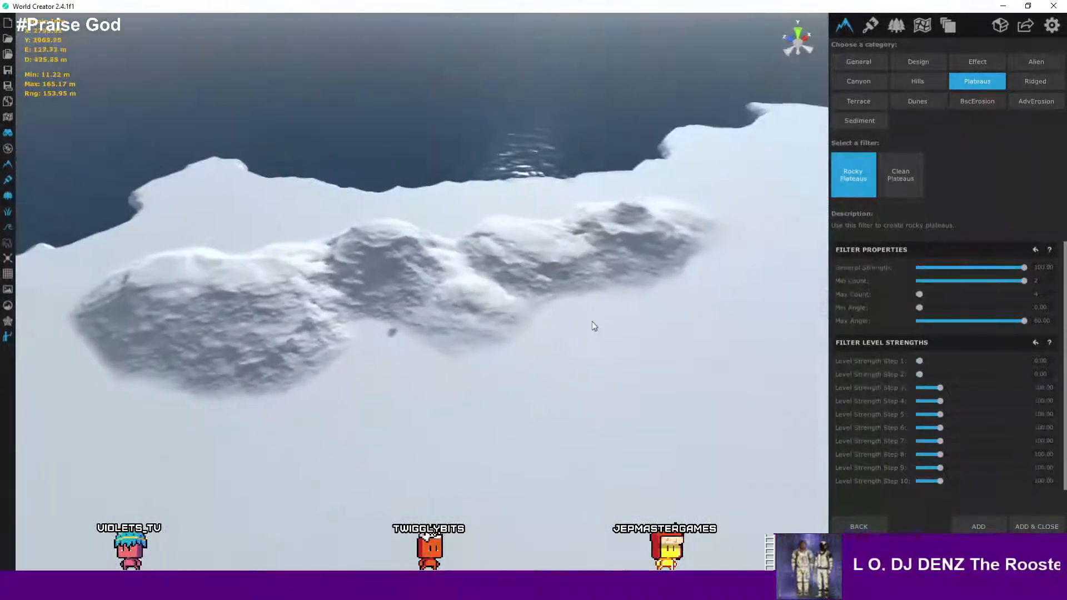
click(893, 169)
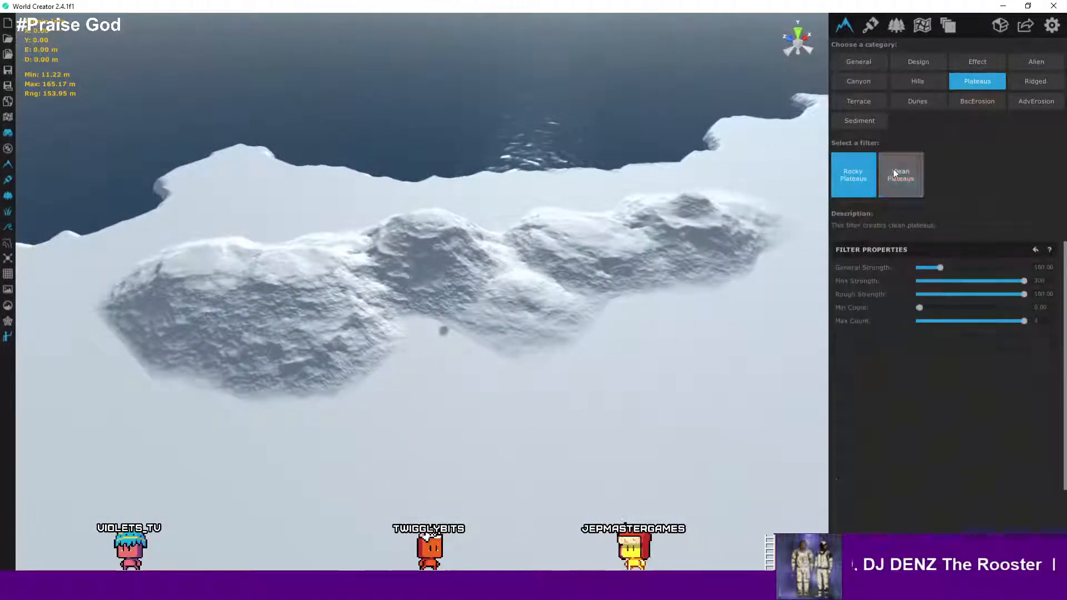
scroll(519, 298, up, 1)
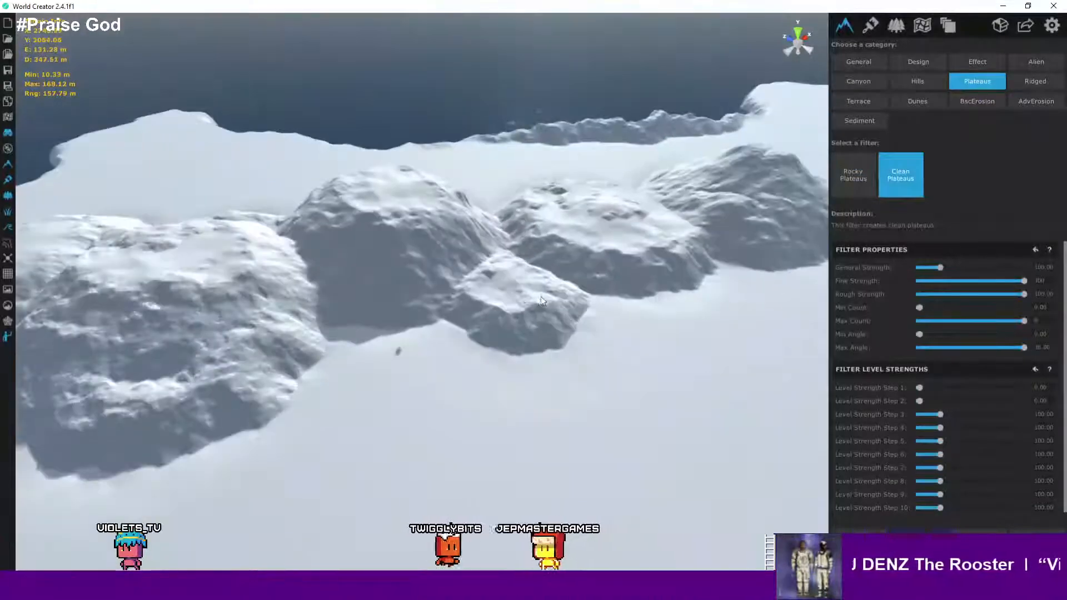
scroll(521, 300, up, 1)
right_drag(639, 307, 592, 359)
scroll(622, 324, up, 1)
scroll(623, 325, up, 1)
scroll(507, 356, up, 1)
click(521, 337)
scroll(521, 338, up, 1)
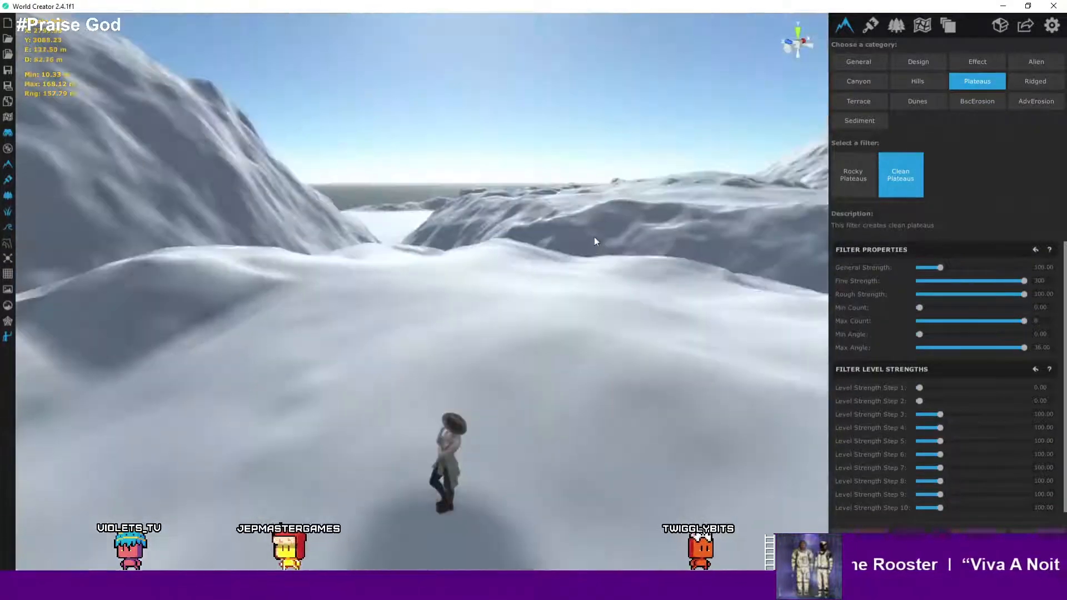
scroll(594, 236, up, 1)
scroll(597, 354, down, 2)
scroll(597, 352, down, 3)
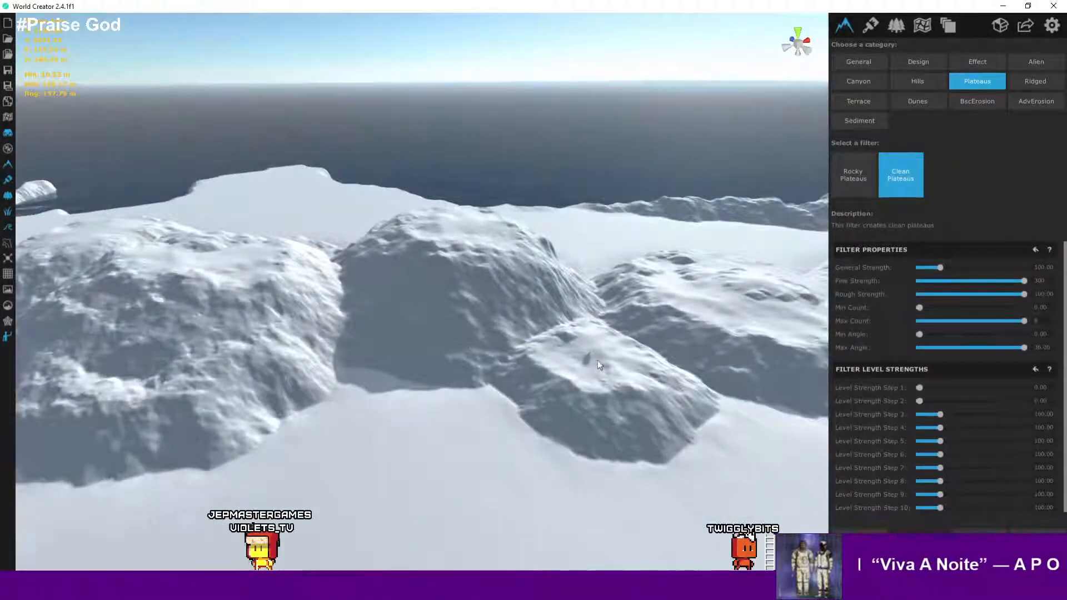
middle_drag(594, 332, 548, 344)
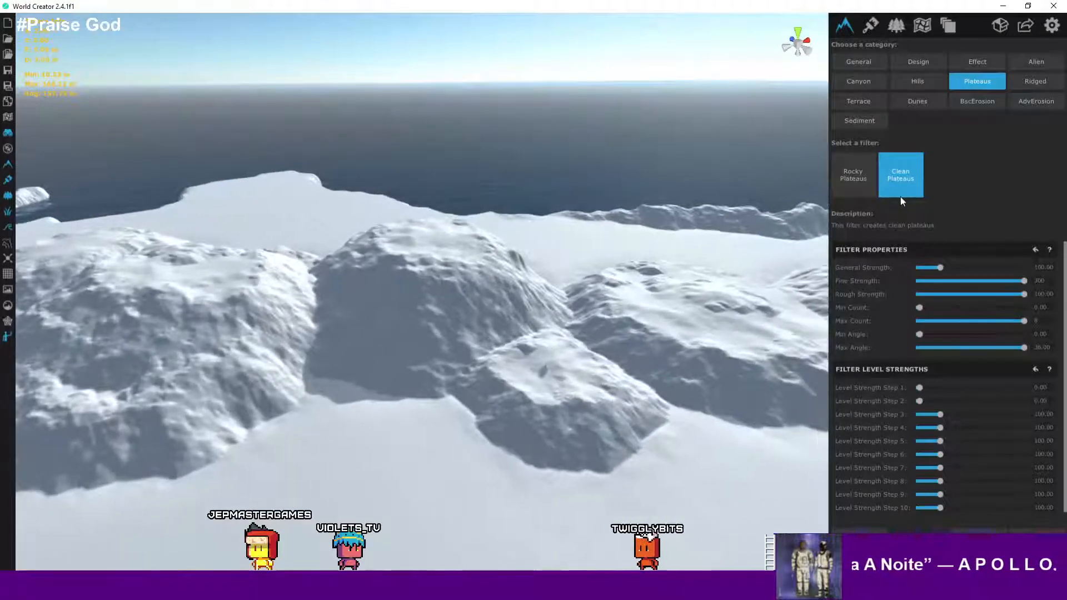
- Preview the Effect category's Balloon filter on the mountains
click(980, 62)
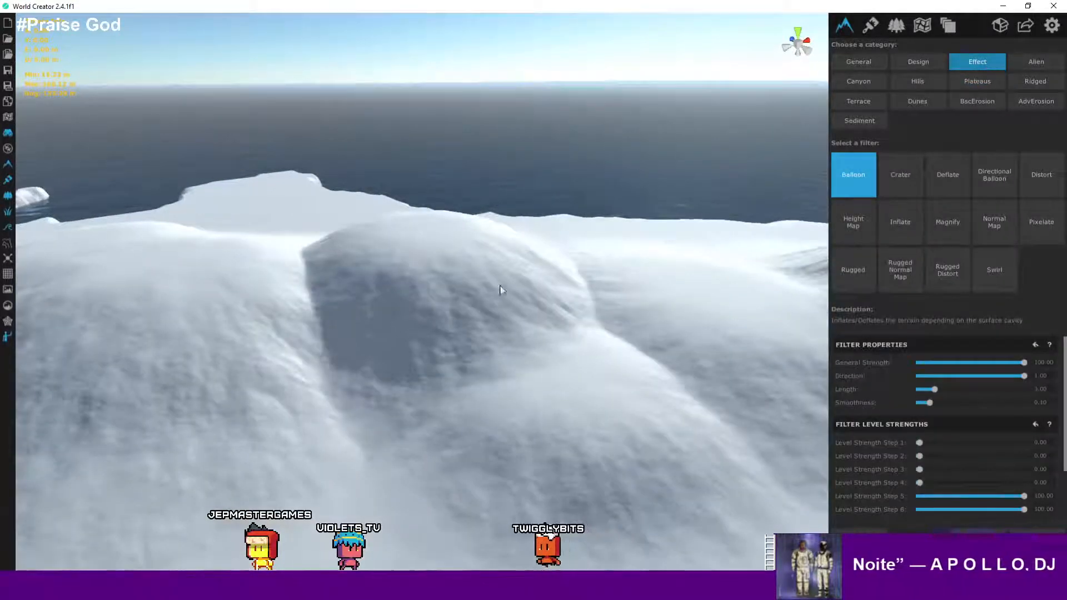
scroll(522, 282, up, 1)
scroll(442, 295, down, 1)
scroll(441, 295, up, 2)
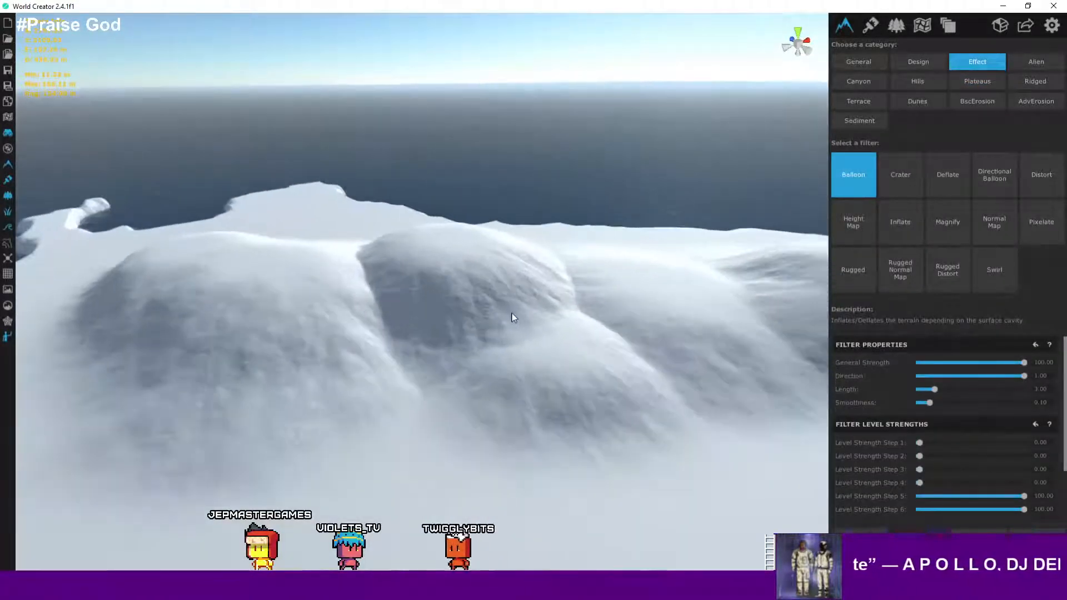
scroll(581, 376, up, 5)
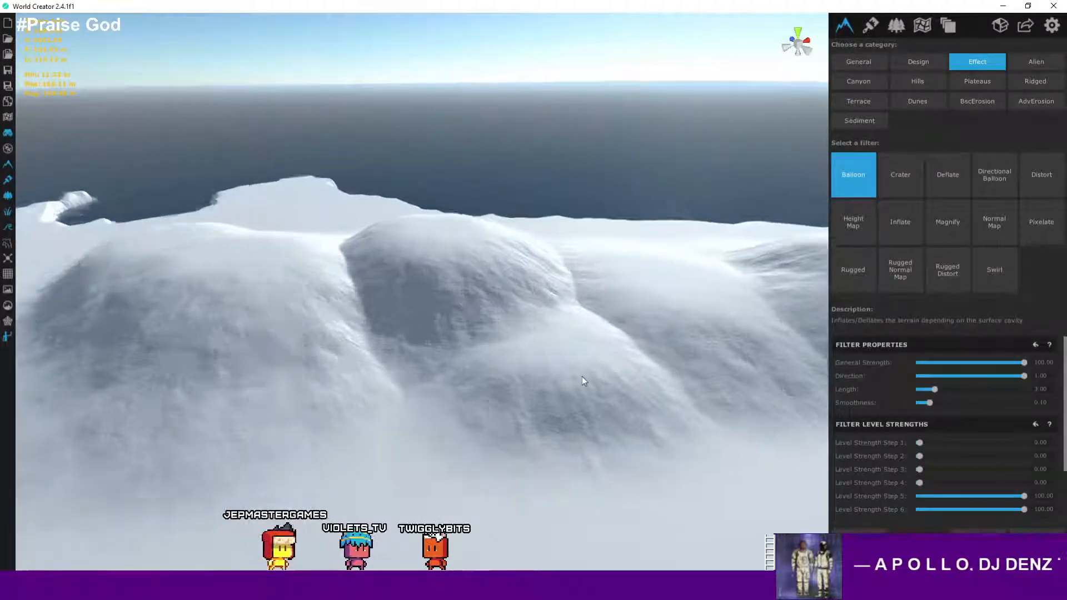
scroll(576, 282, down, 3)
scroll(582, 286, down, 3)
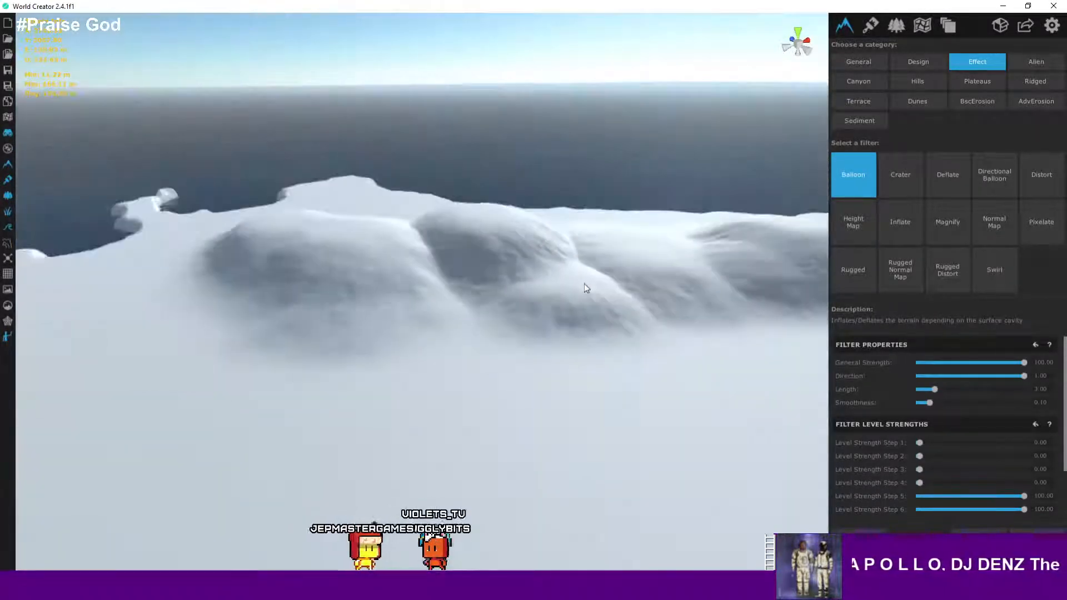
- Preview the Crater filter, adjusting its General Strength and Seed, and inspect the crater up close
click(890, 189)
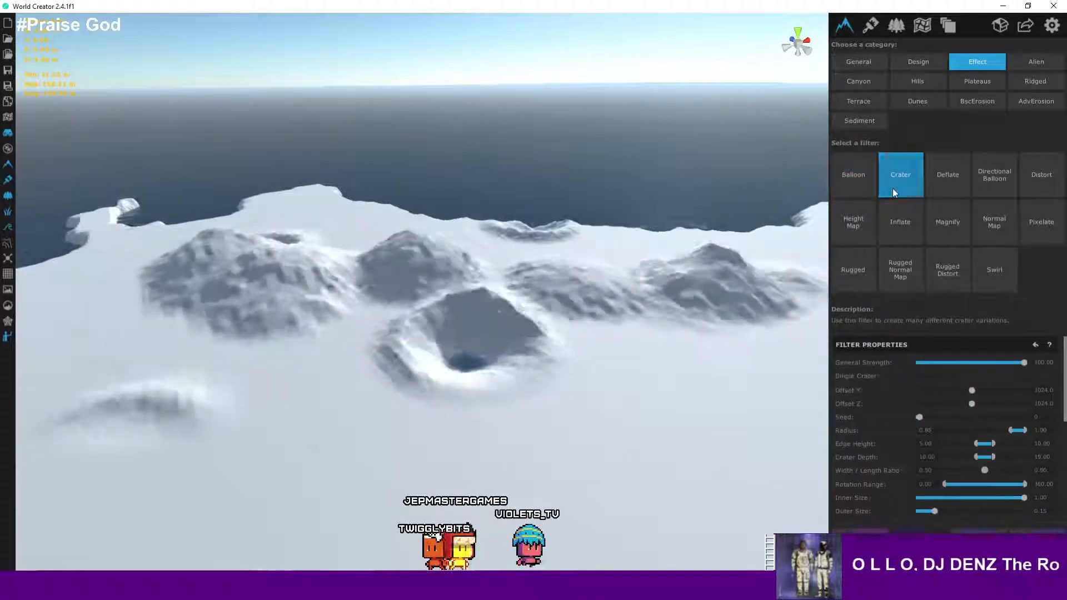
scroll(635, 308, up, 4)
scroll(614, 328, down, 5)
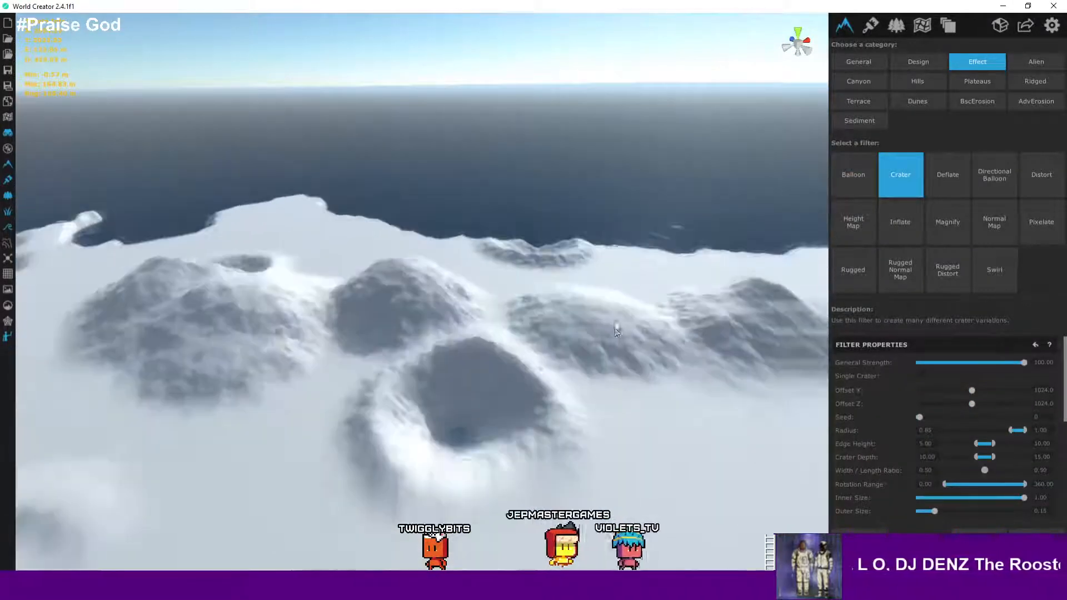
right_drag(616, 328, 575, 334)
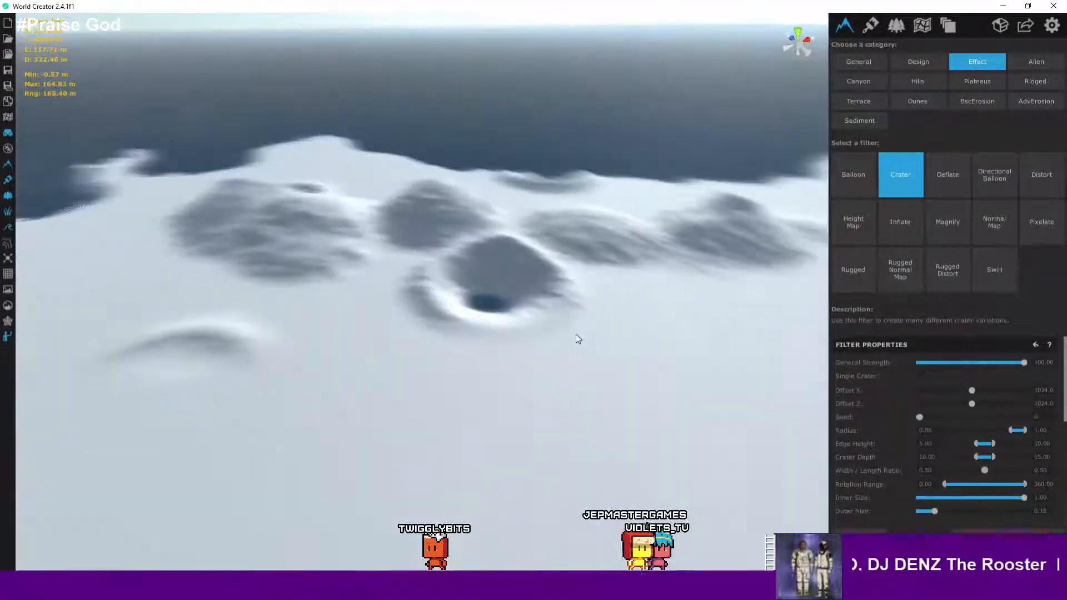
drag(1026, 365, 1064, 364)
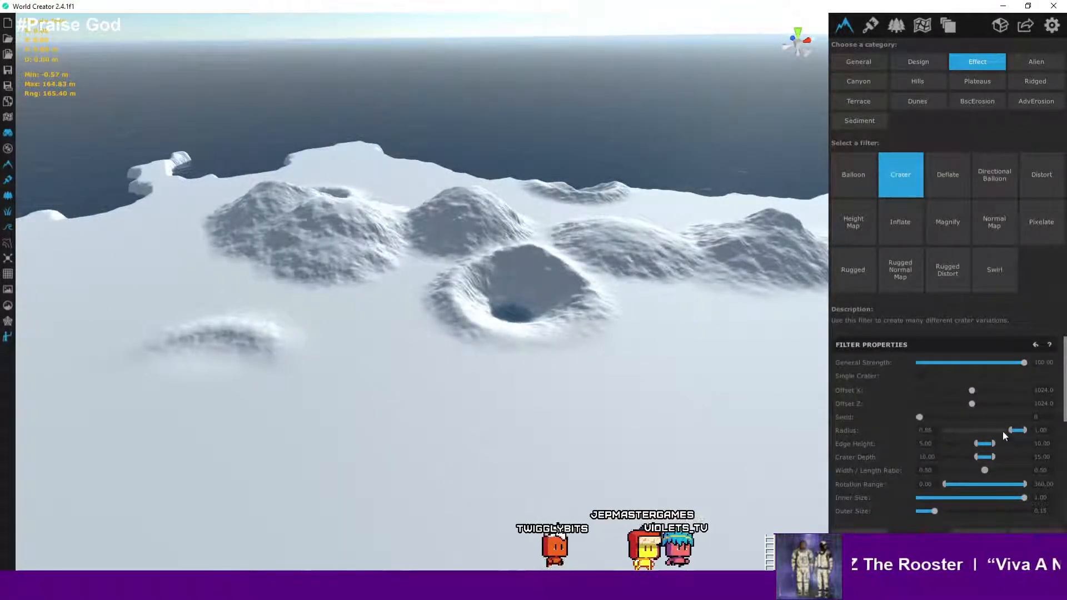
drag(923, 415, 956, 415)
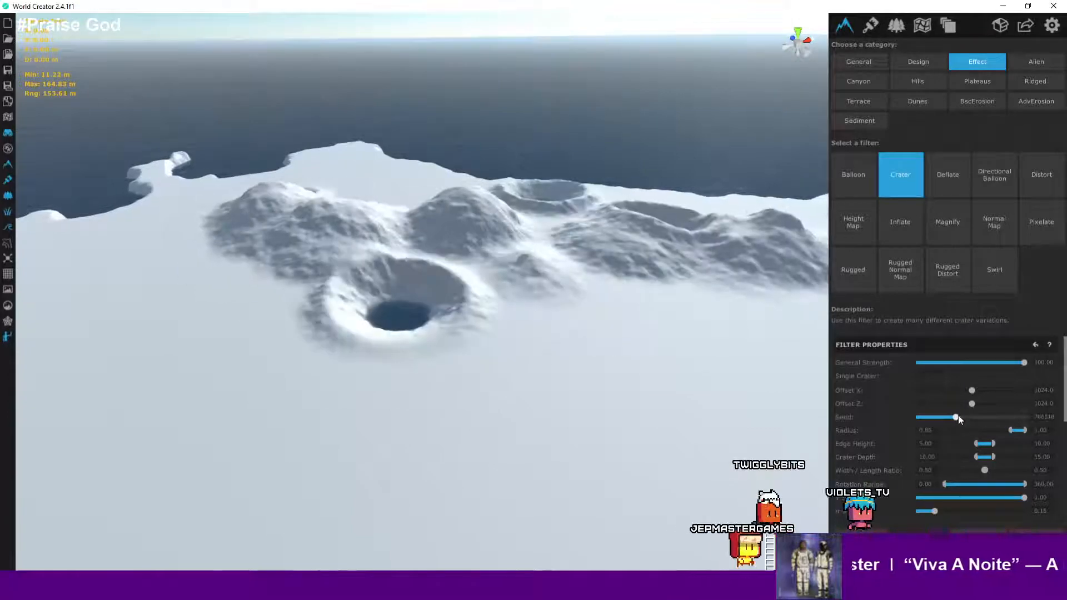
scroll(622, 310, down, 4)
scroll(635, 306, up, 6)
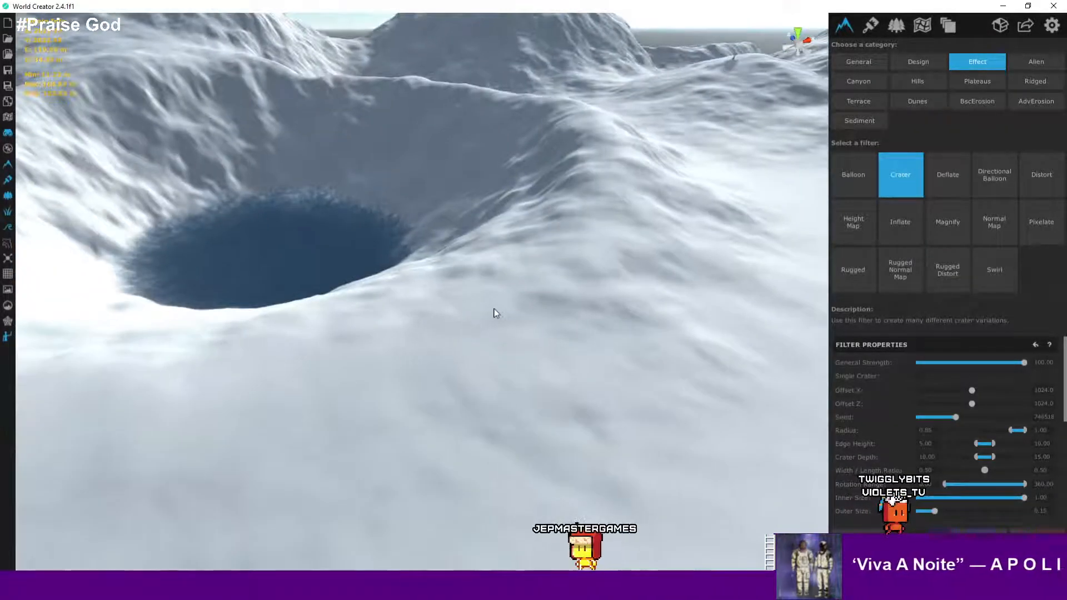
scroll(499, 311, up, 5)
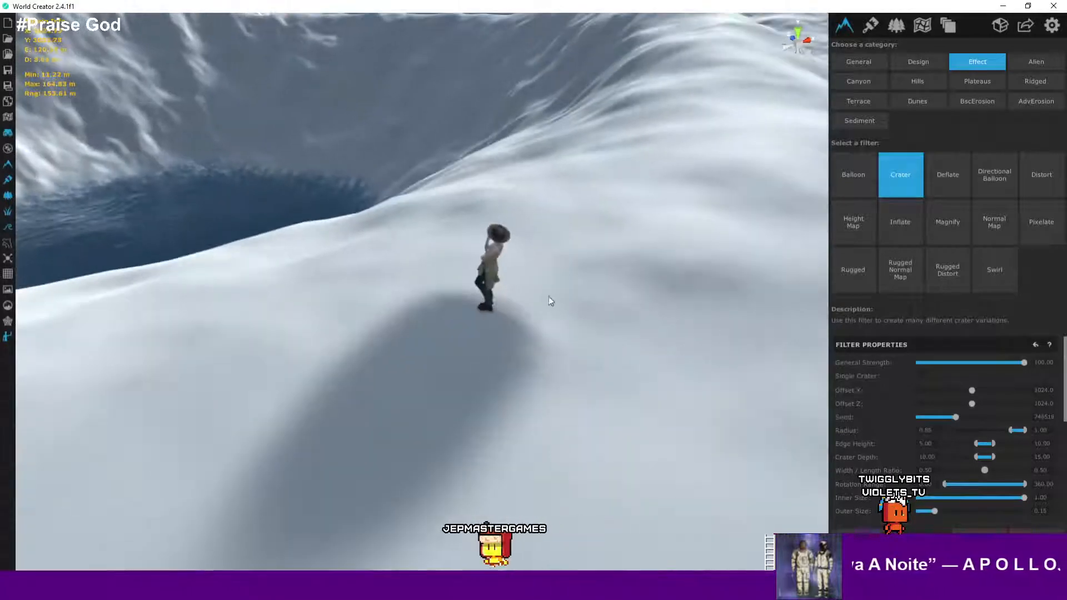
right_drag(548, 295, 759, 302)
key(w)
key(s)
key(w)
- Preview the Deflate filter and inspect the resulting peaks
click(950, 180)
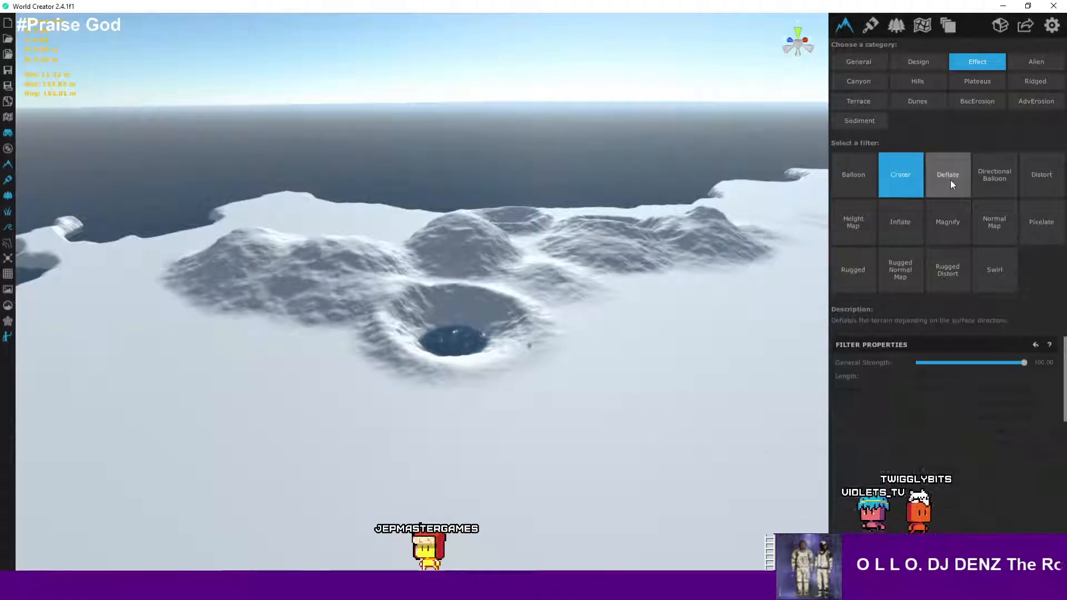
key(w)
key(d)
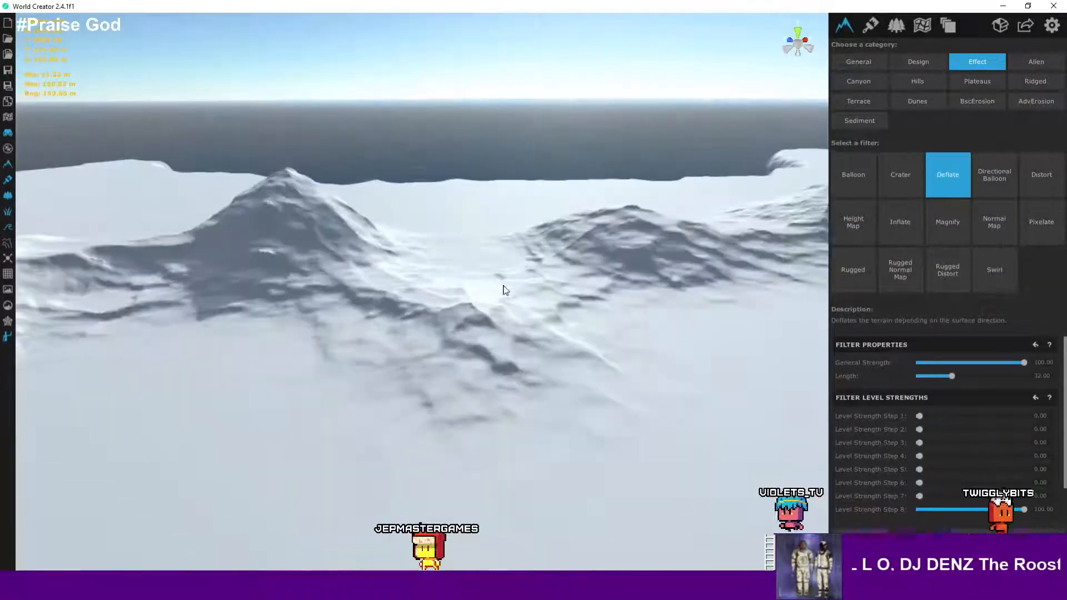
key(w)
right_drag(501, 261, 429, 249)
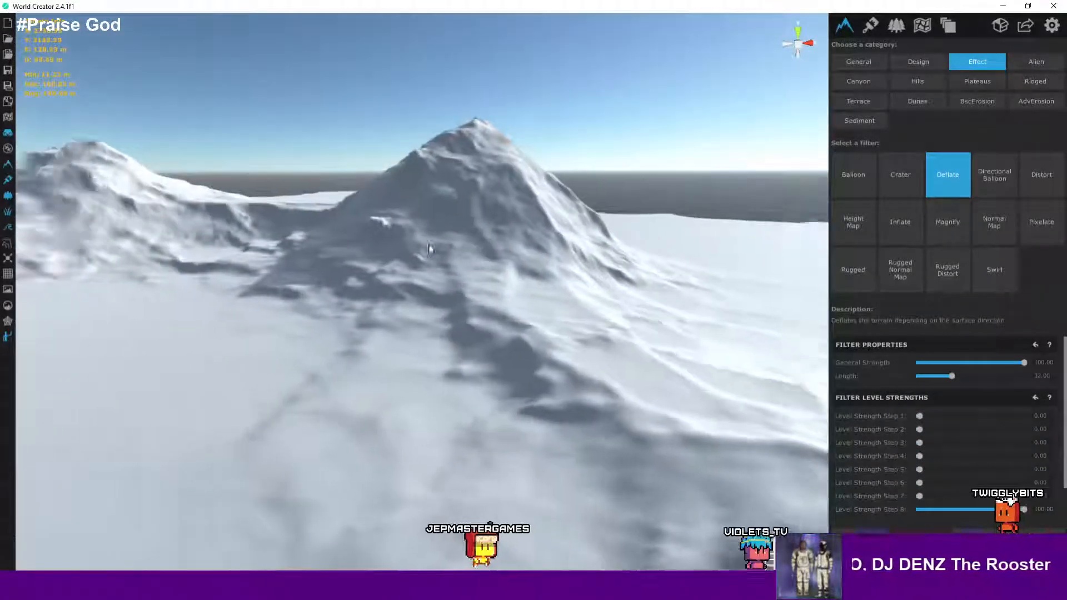
key(a)
key(s)
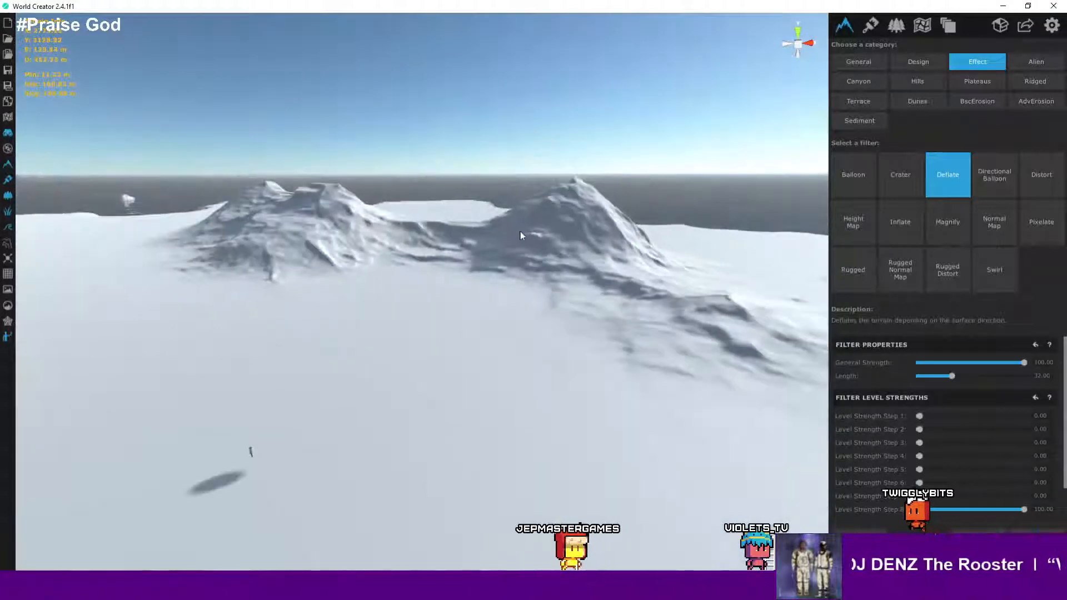
scroll(622, 259, down, 4)
scroll(626, 269, up, 2)
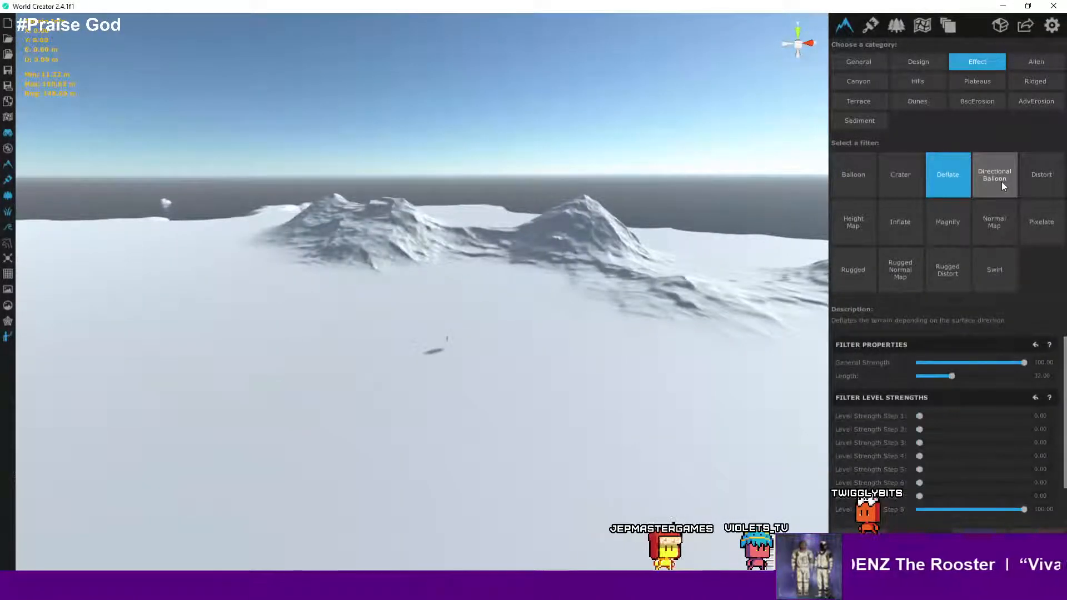
- Preview the Directional Balloon filter and adjust its Direction setting
click(1001, 182)
scroll(694, 325, up, 3)
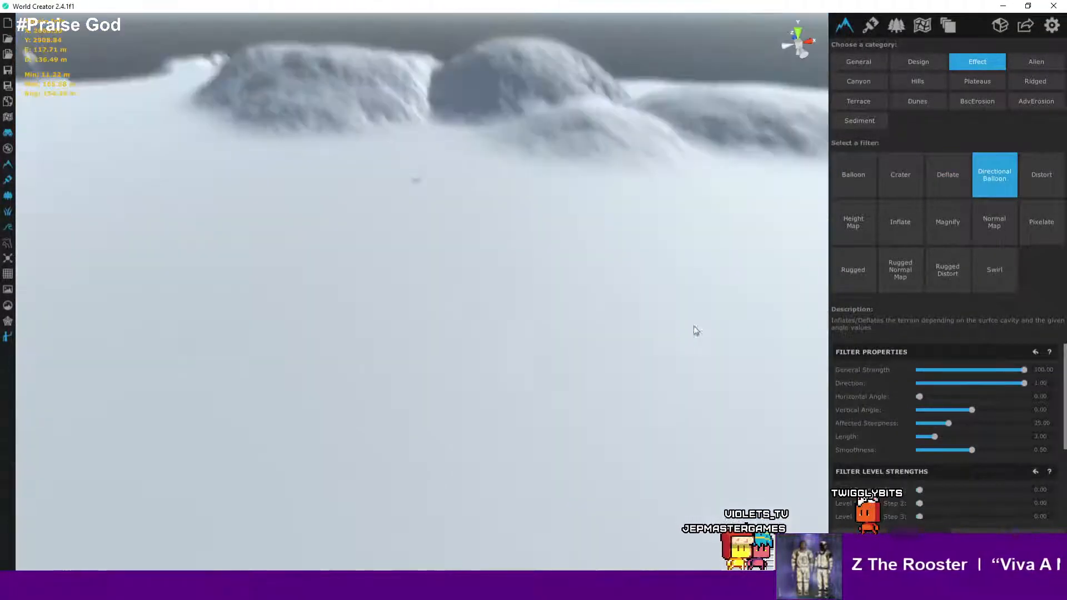
right_drag(694, 326, 604, 354)
scroll(584, 253, down, 3)
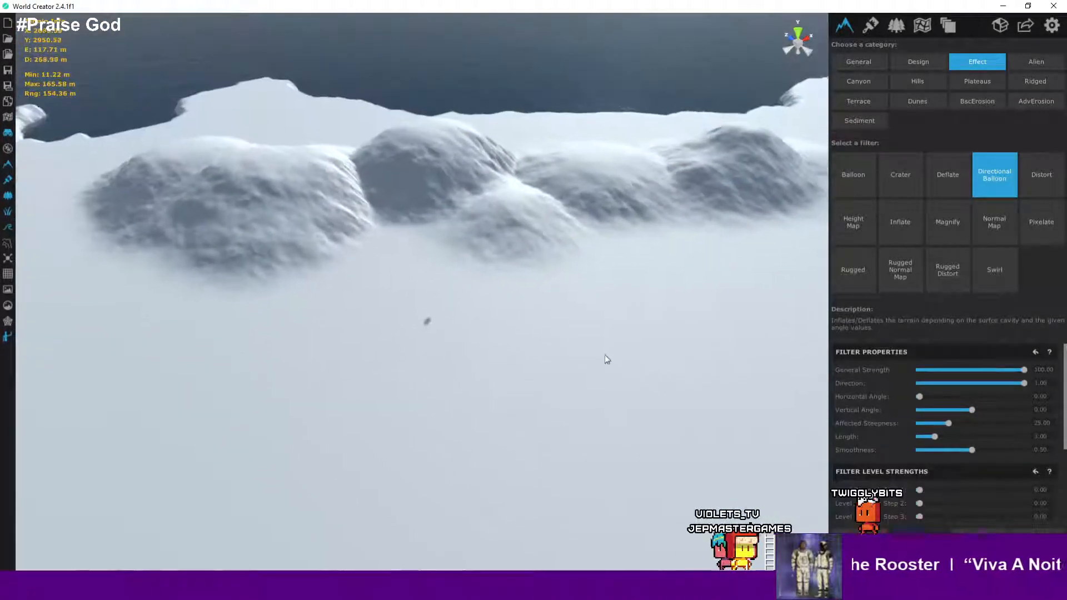
drag(1027, 383, 978, 398)
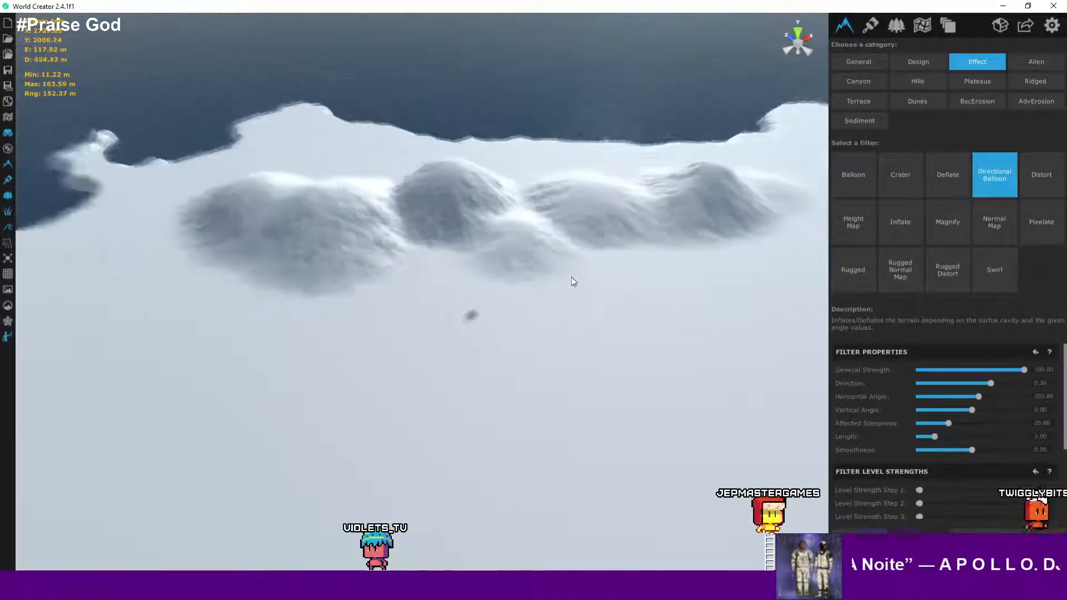
- Preview the Distort filter, setting General Strength to about 6.81 and Length to about 157
click(1044, 176)
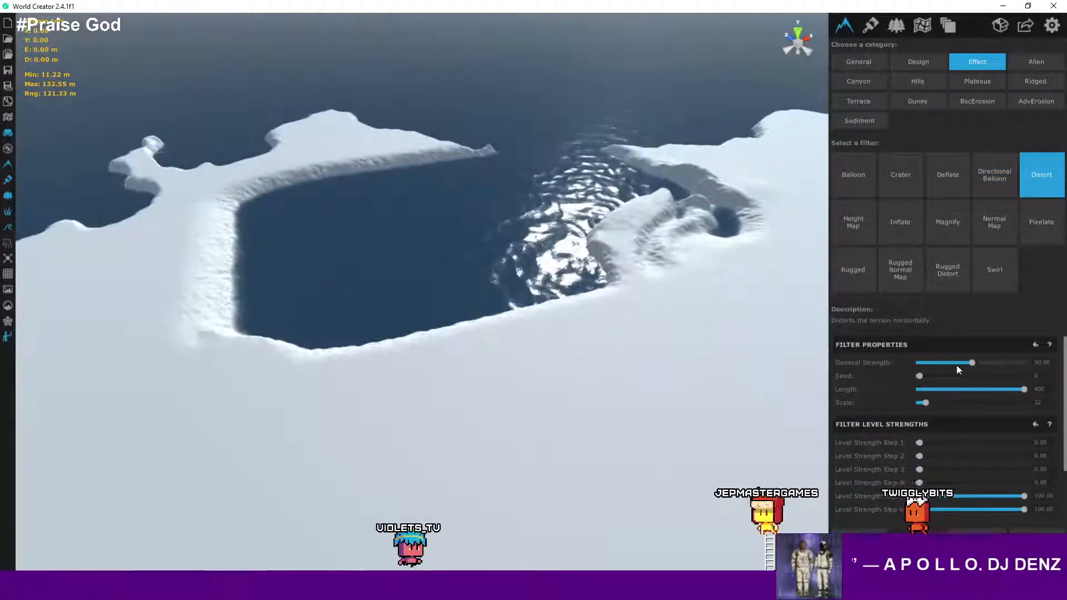
drag(971, 363, 925, 362)
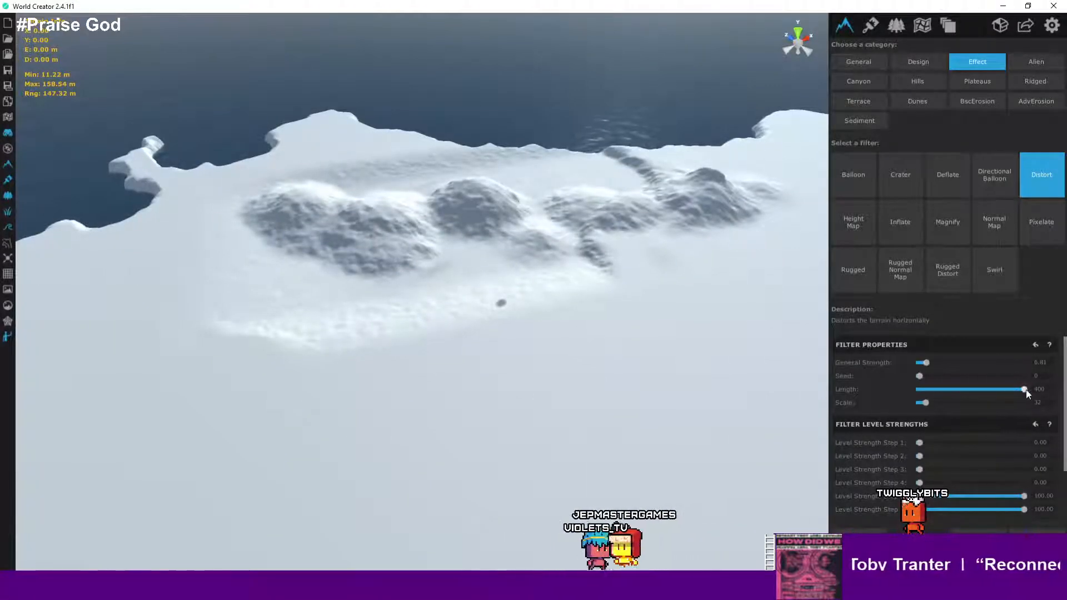
drag(1024, 389, 962, 395)
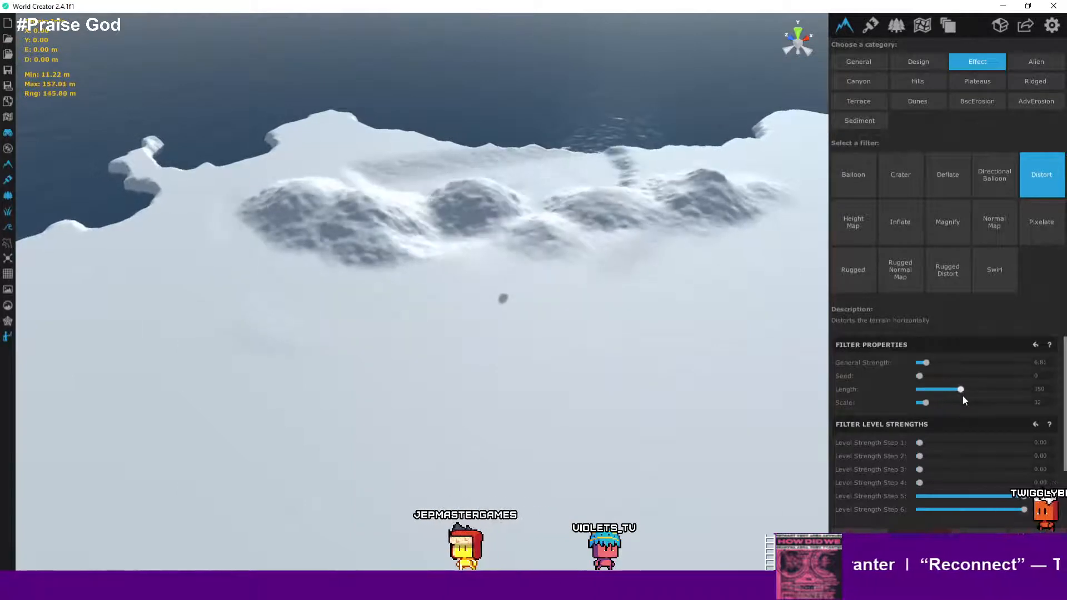
- Preview the Height Map filter on the mountains
click(864, 229)
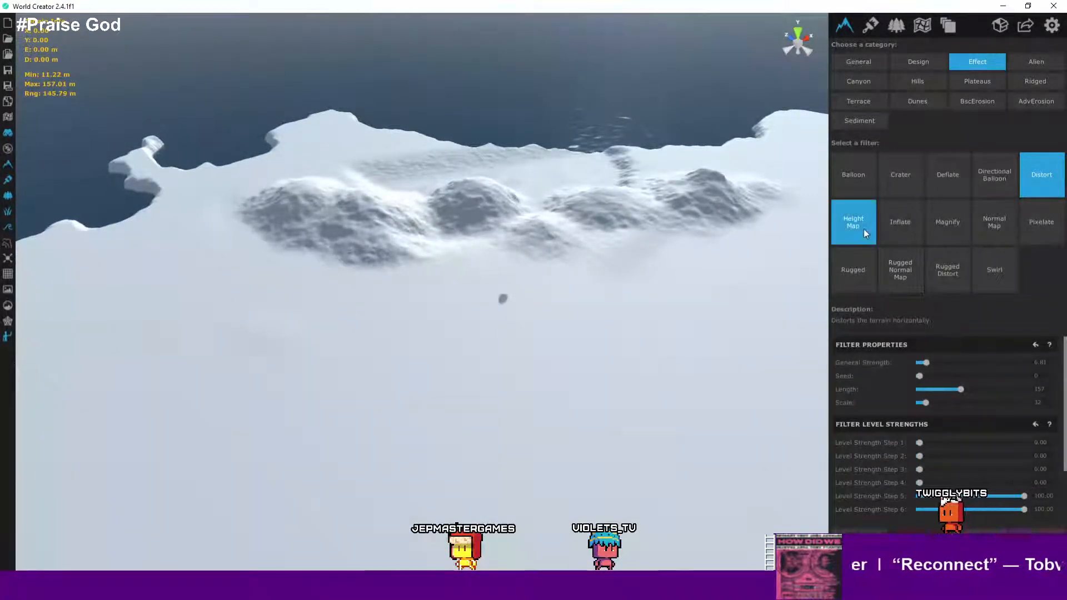
scroll(646, 244, down, 3)
scroll(645, 248, up, 3)
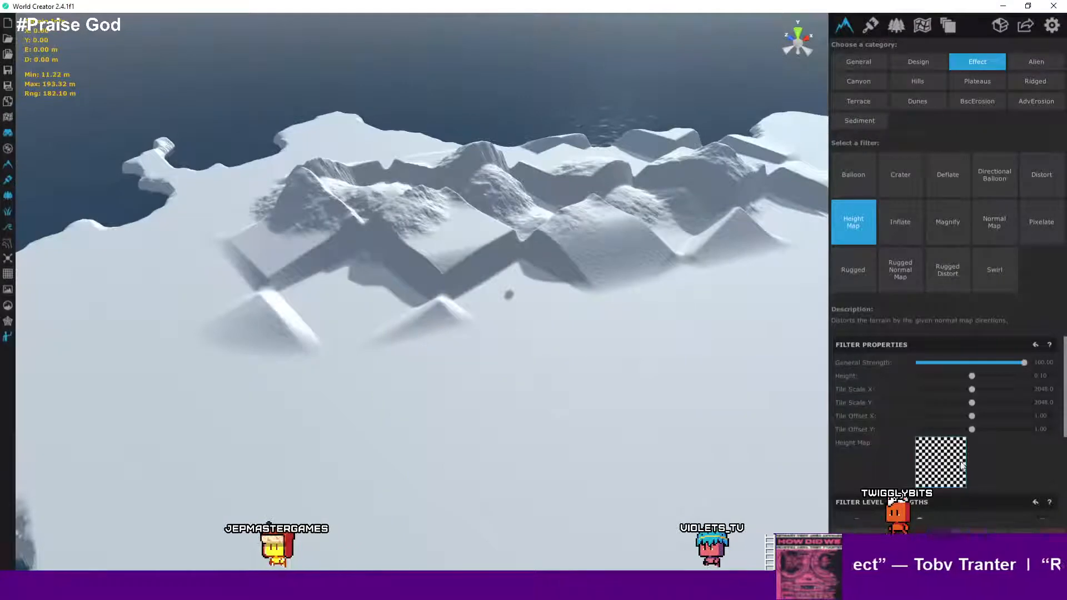
right_drag(594, 371, 692, 357)
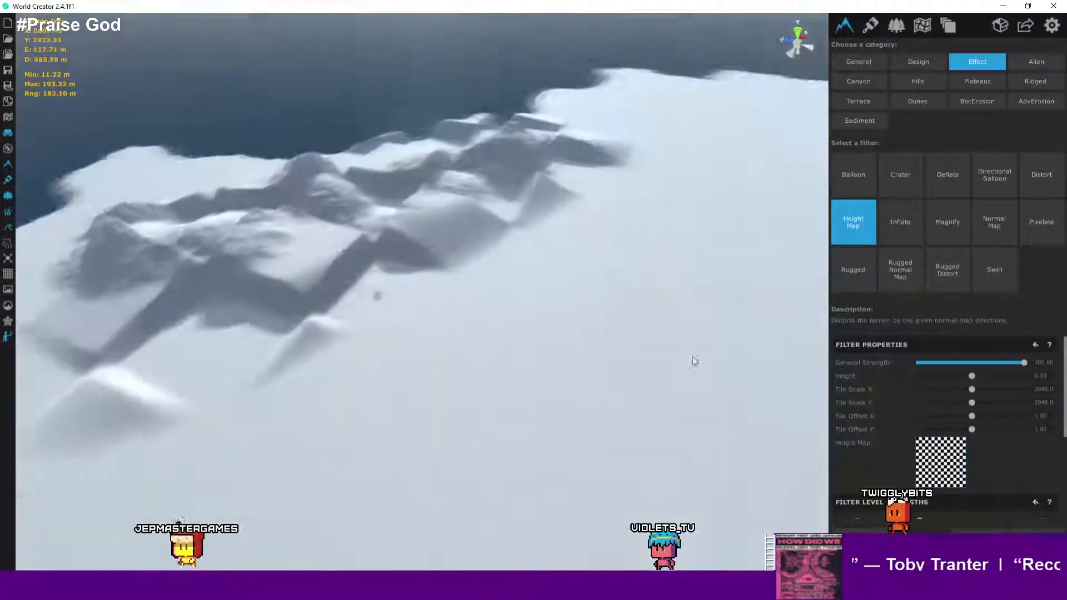
- Examine the Height Map filter's effect on the mountains up close
scroll(692, 356, up, 5)
right_drag(555, 320, 453, 214)
scroll(453, 214, up, 5)
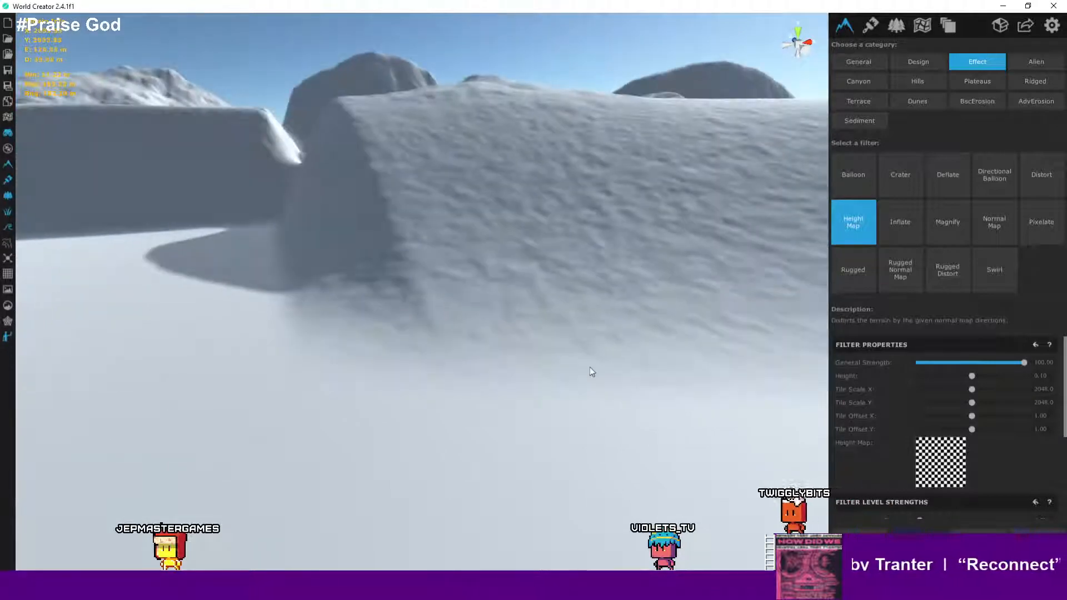
scroll(582, 372, up, 3)
scroll(651, 374, up, 3)
right_drag(652, 374, 568, 328)
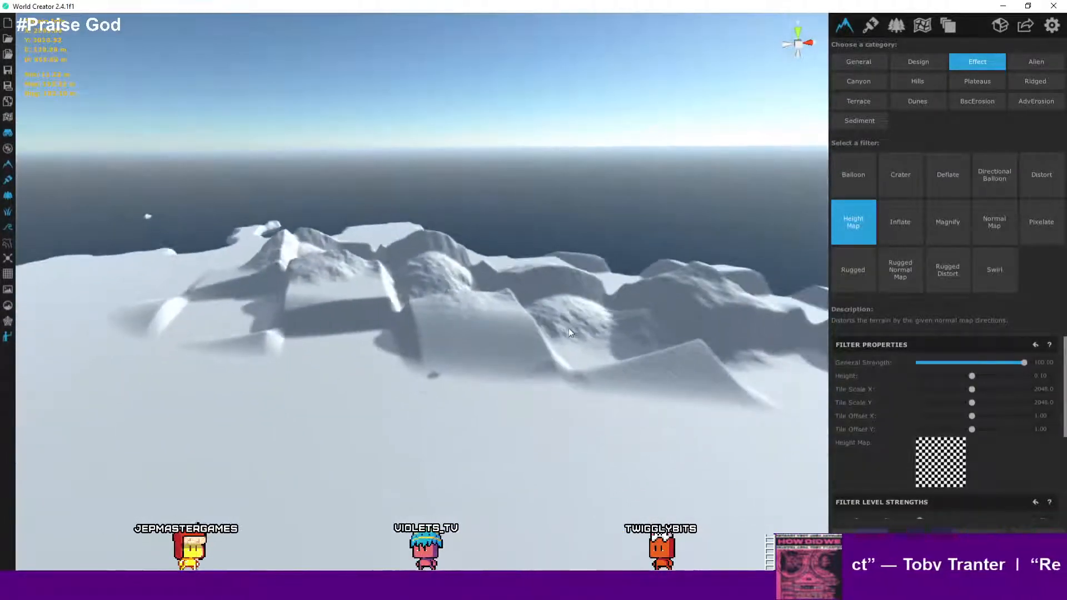
- Preview the Inflate filter and inspect the swollen mountain shapes from several angles
click(882, 230)
scroll(625, 330, up, 5)
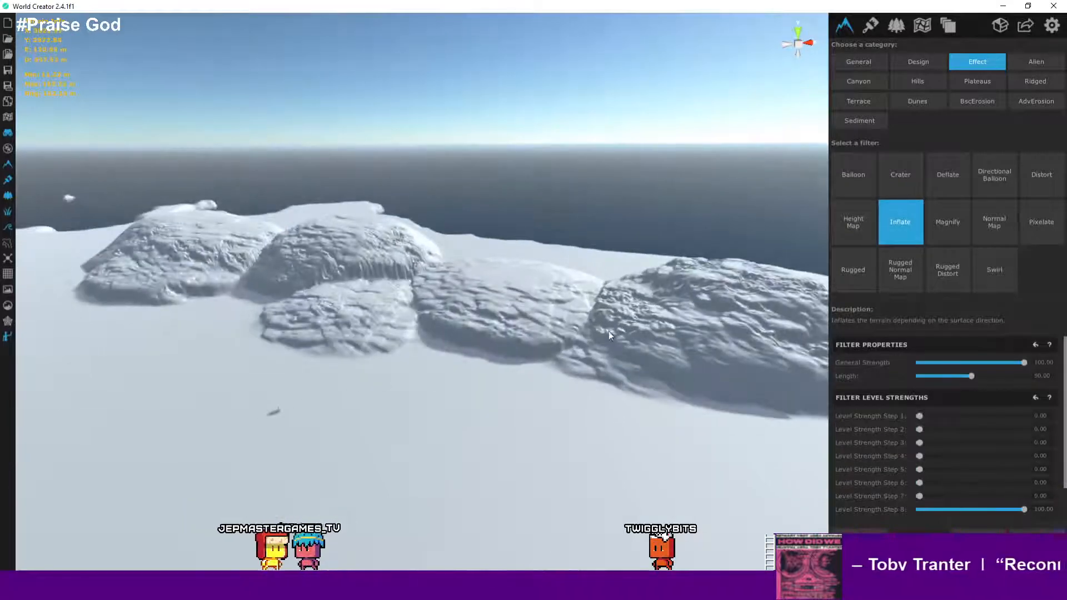
right_drag(609, 331, 669, 345)
scroll(669, 344, up, 2)
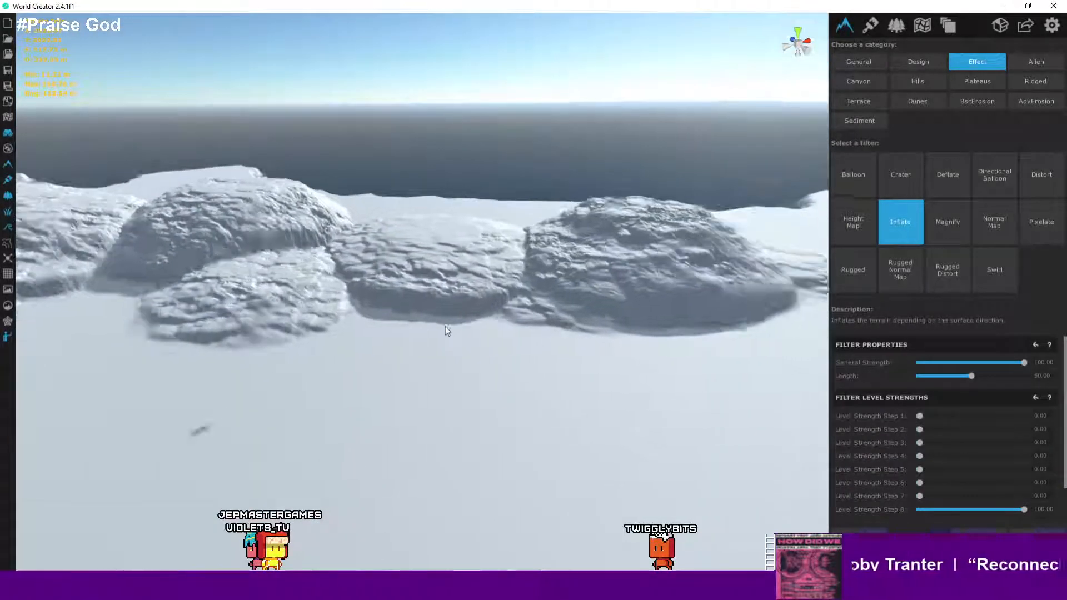
scroll(445, 327, up, 3)
right_drag(445, 326, 376, 274)
scroll(376, 274, up, 6)
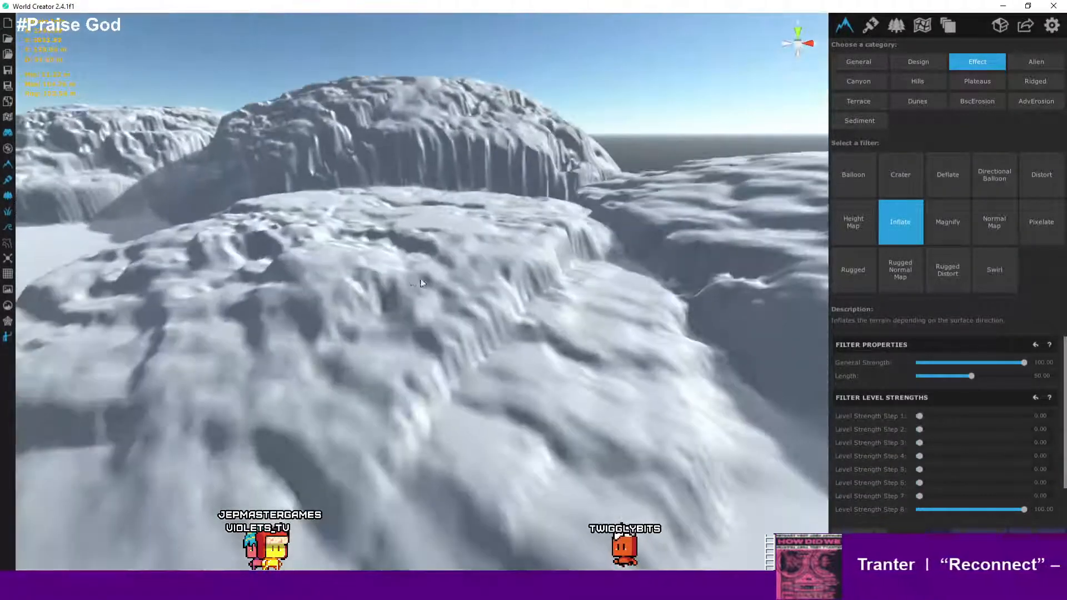
scroll(420, 284, down, 8)
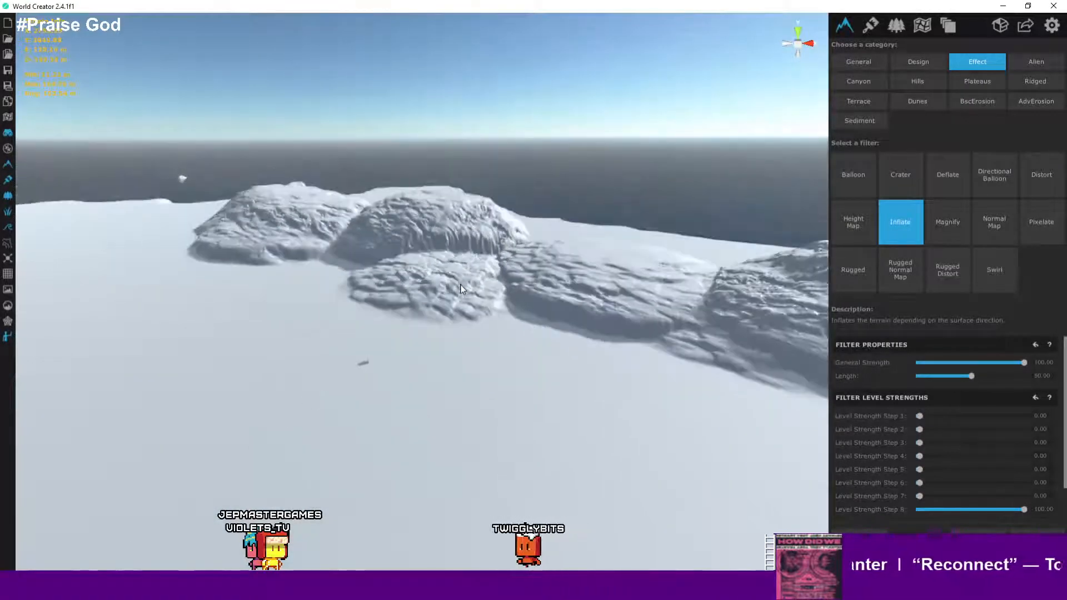
right_drag(463, 299, 548, 305)
key(a)
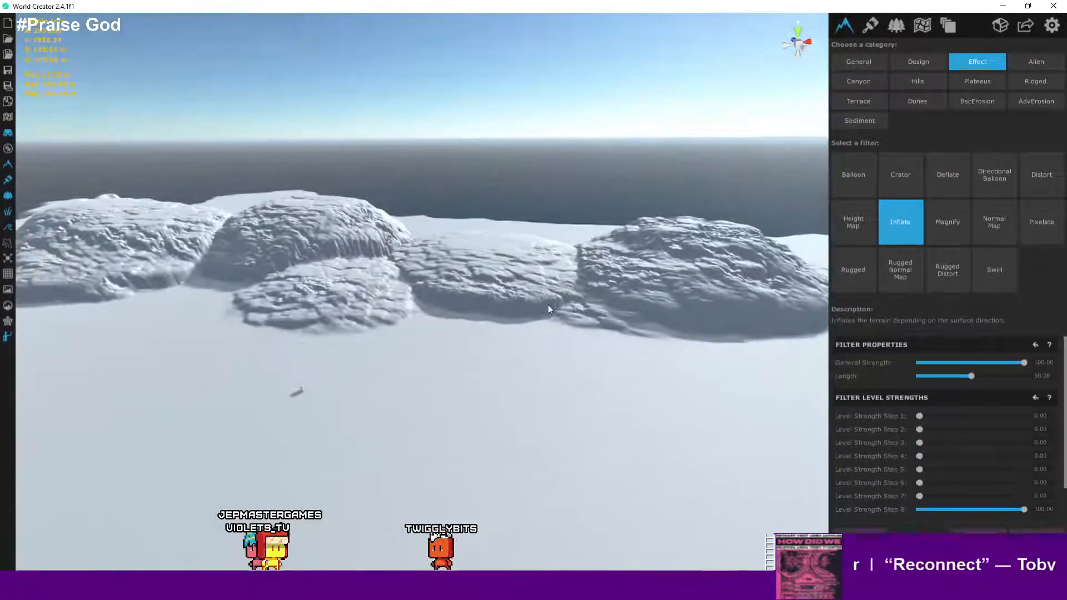
- Preview the Magnify filter, raising Magnify Strength to about 53
click(958, 230)
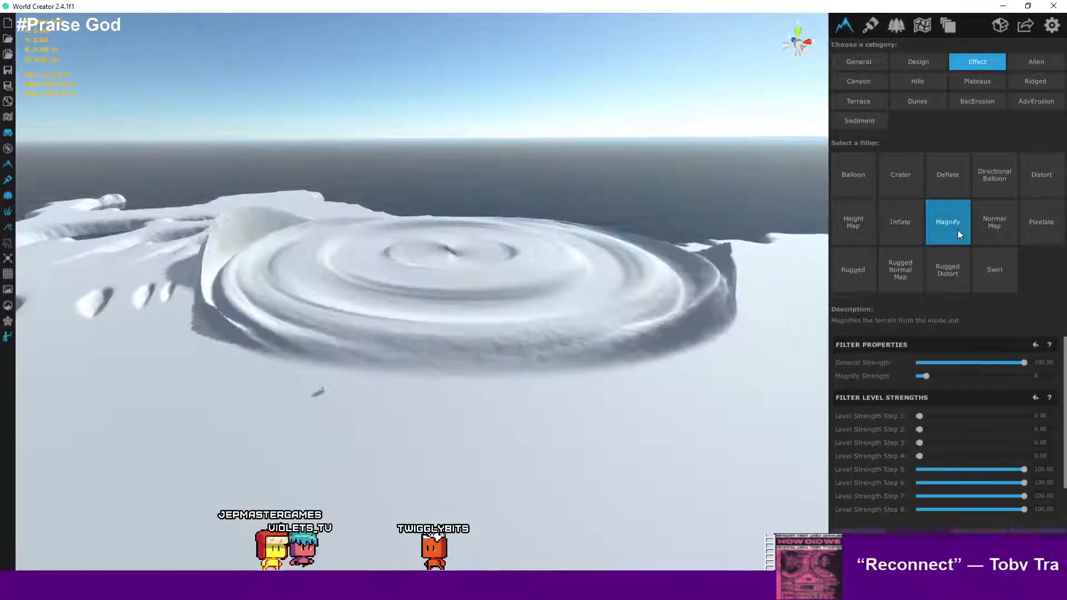
scroll(635, 253, up, 5)
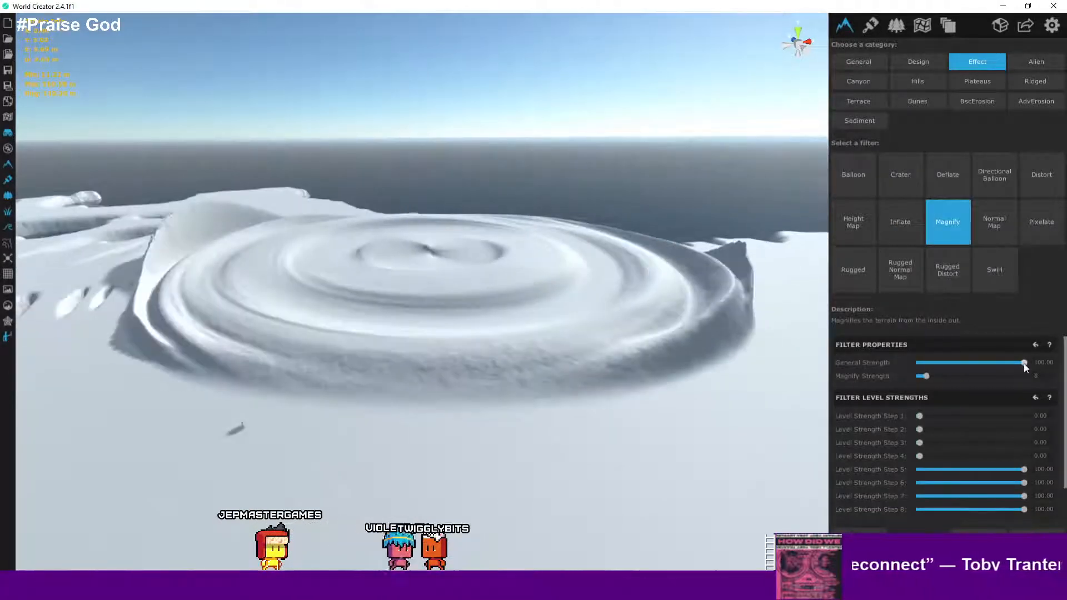
drag(1023, 364, 1054, 372)
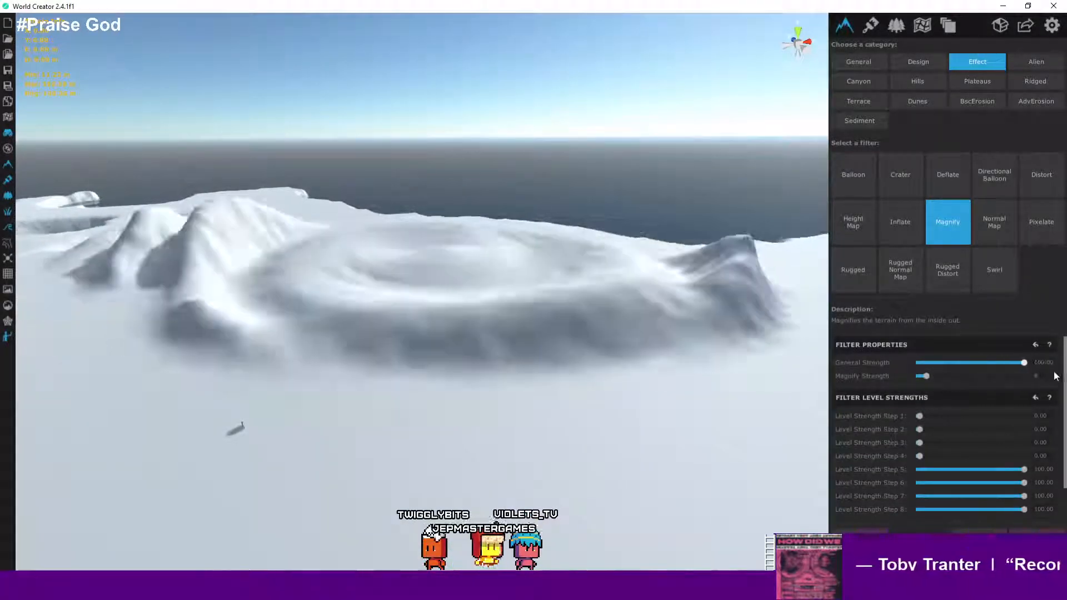
drag(922, 377, 975, 376)
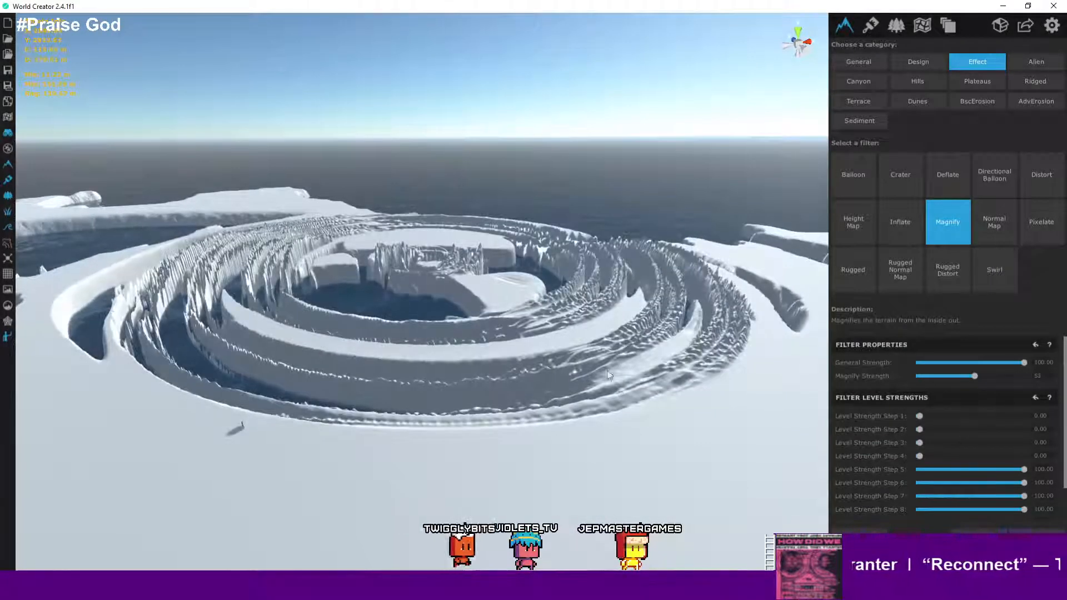
- Examine the ringed Magnify result around the northern mountains from several angles
scroll(537, 311, up, 5)
scroll(537, 314, down, 6)
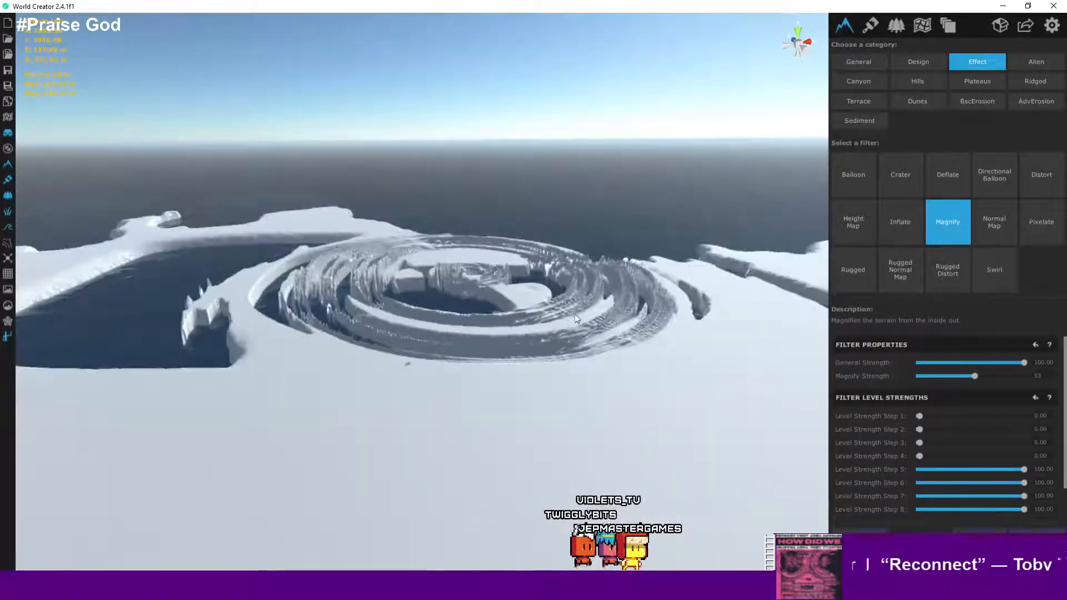
scroll(575, 315, up, 3)
right_drag(575, 315, 789, 324)
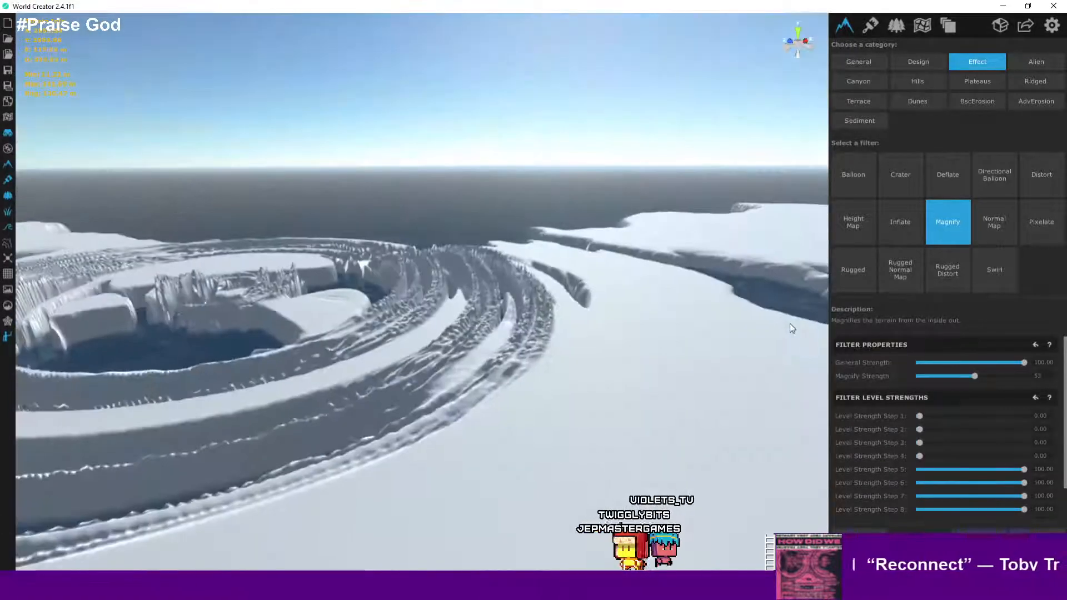
scroll(499, 306, up, 5)
scroll(505, 305, down, 6)
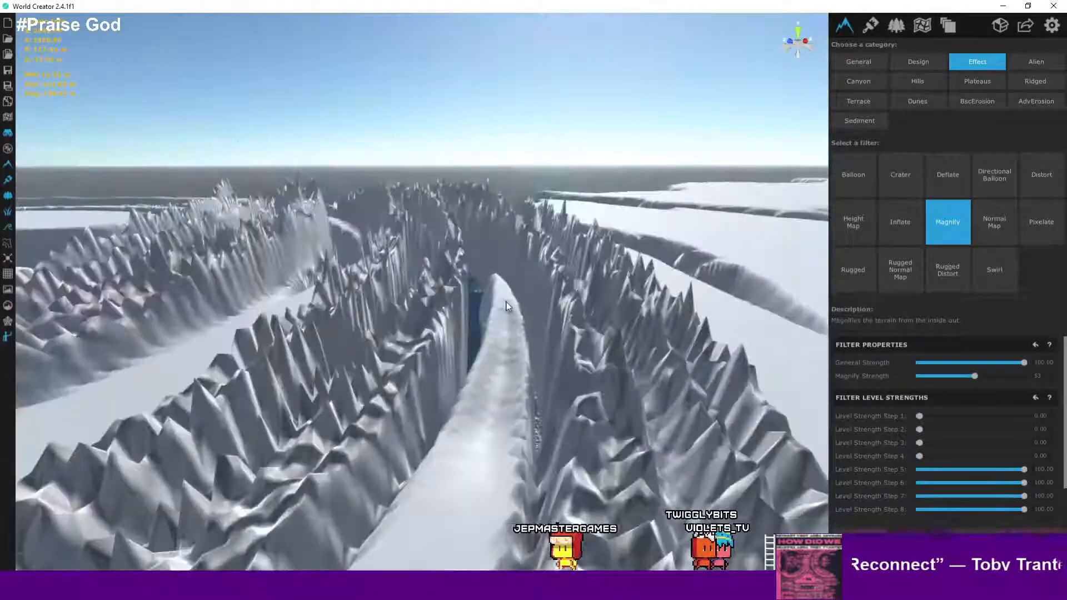
scroll(507, 306, down, 3)
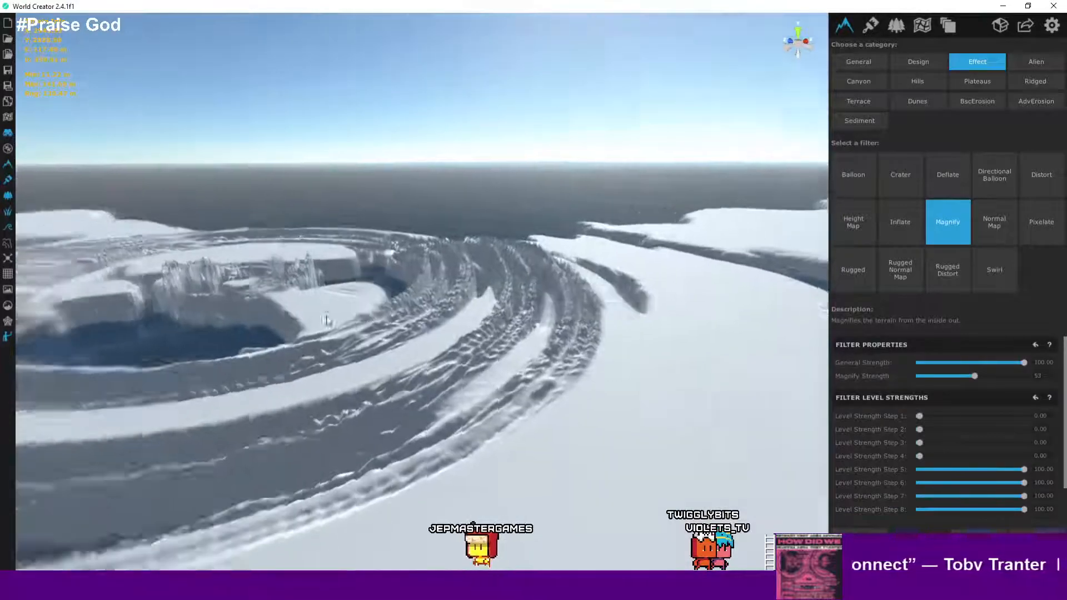
right_drag(506, 306, 435, 312)
scroll(498, 320, up, 3)
right_drag(647, 311, 691, 285)
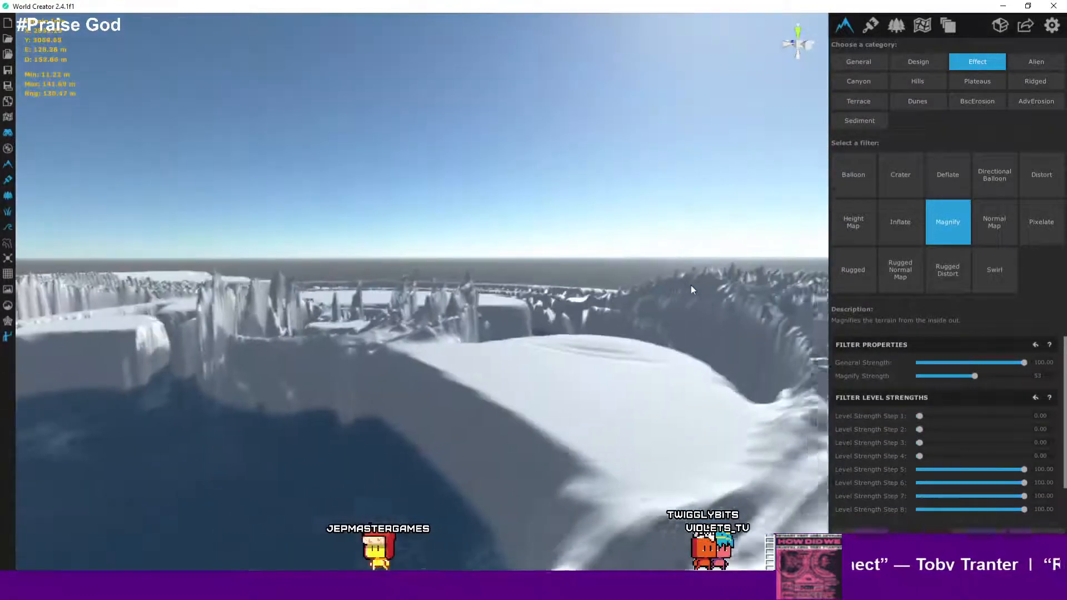
scroll(645, 335, up, 4)
scroll(598, 329, down, 2)
scroll(599, 329, down, 5)
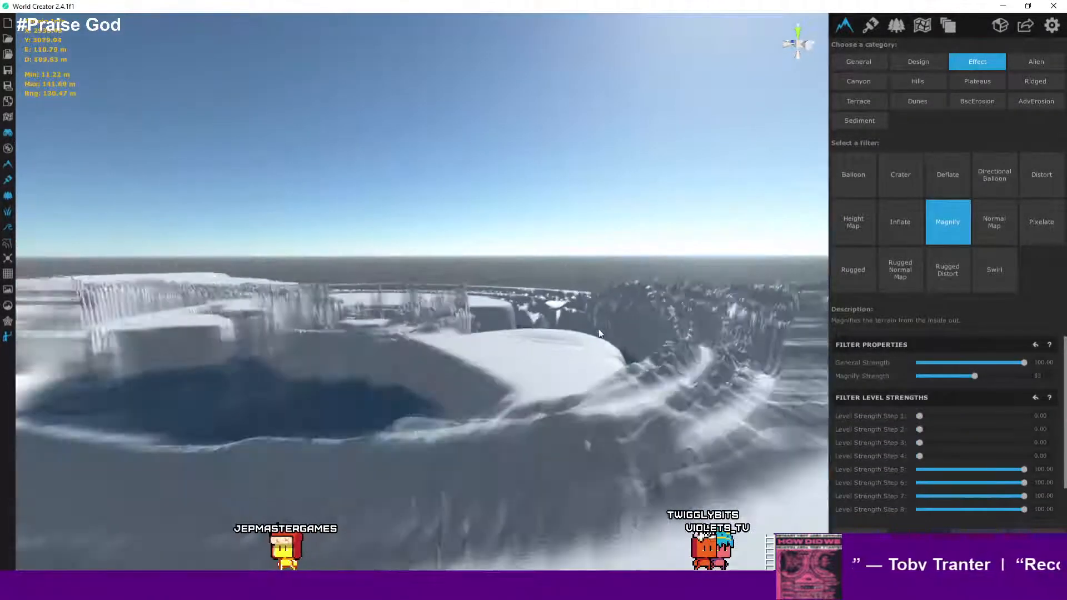
right_drag(461, 332, 527, 357)
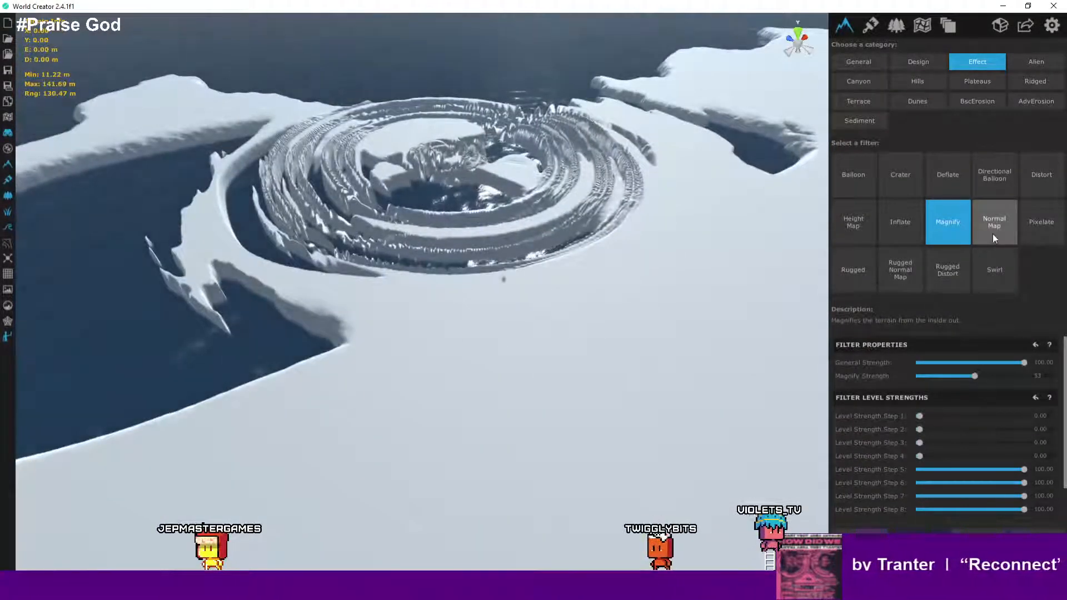
- Preview the Normal Map and Pixelate filters, setting Pixel Size to about 5 and inspecting the blocks
click(992, 234)
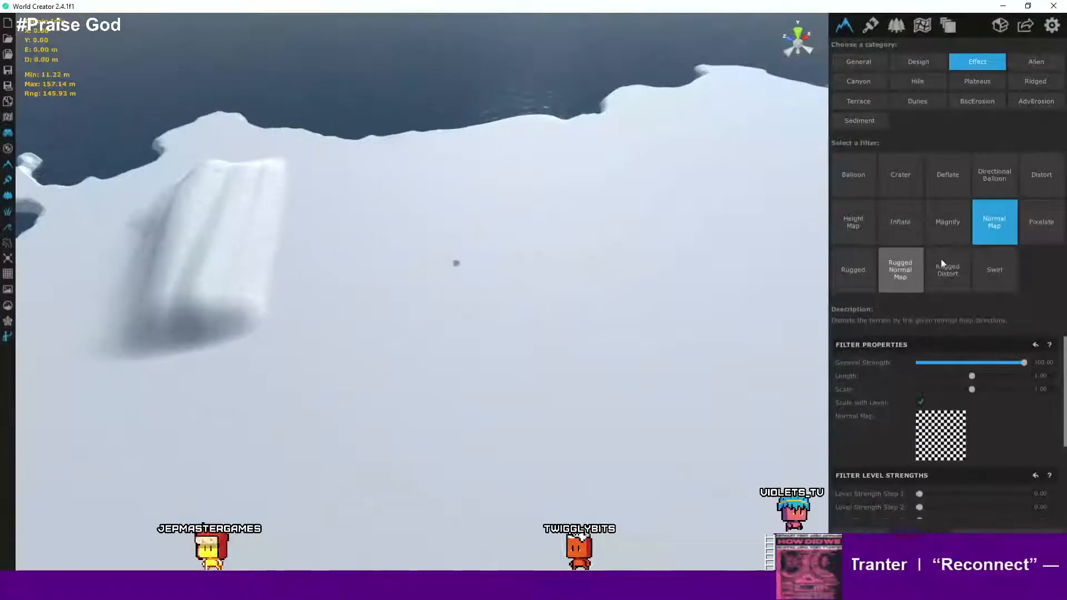
click(1043, 228)
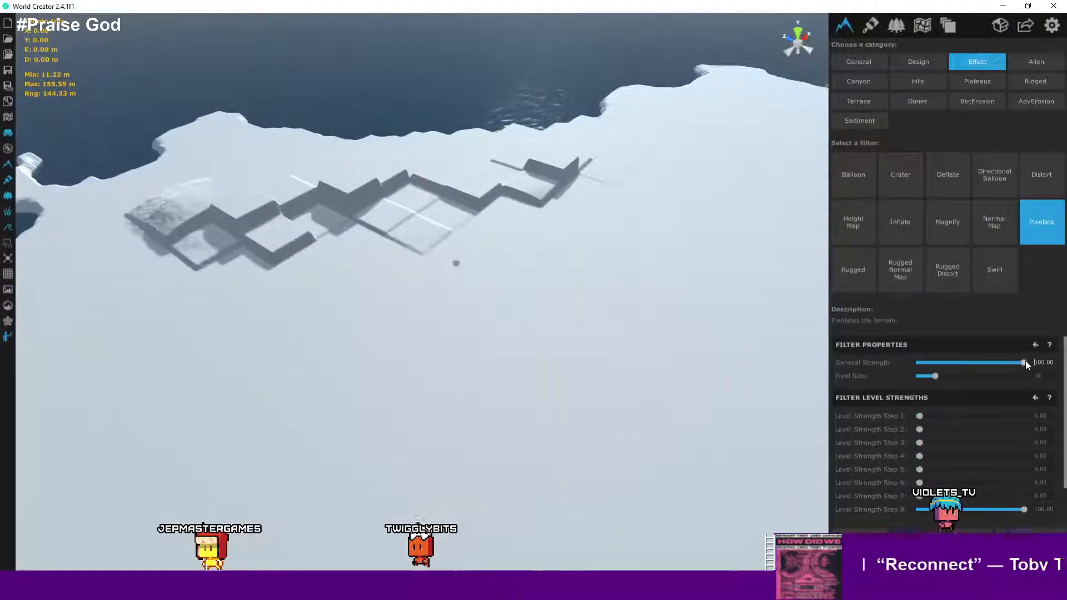
drag(936, 376, 924, 378)
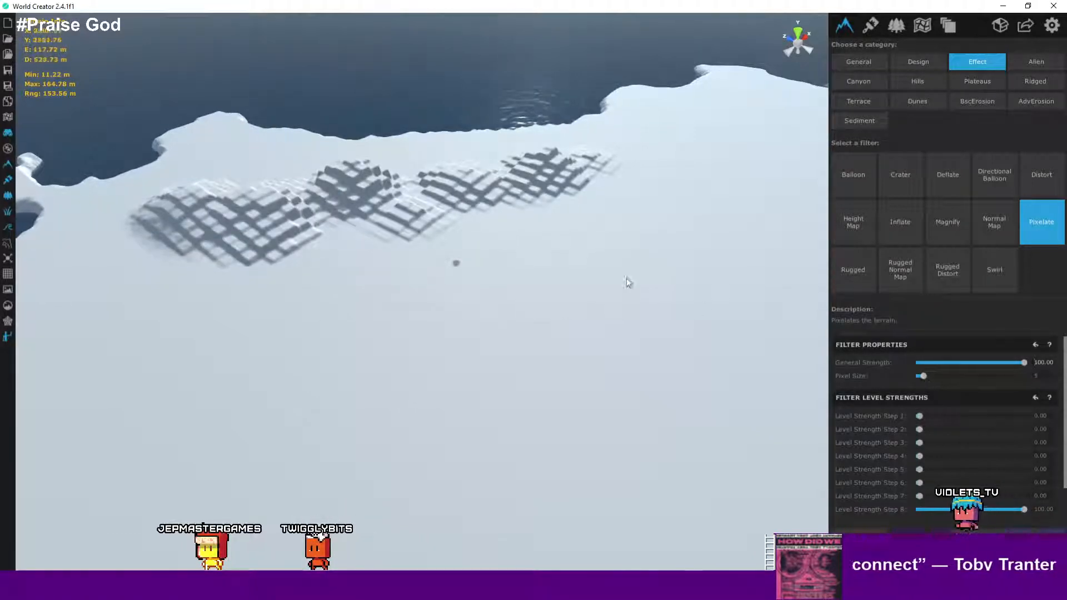
right_drag(625, 278, 597, 288)
scroll(598, 288, up, 3)
scroll(598, 289, up, 5)
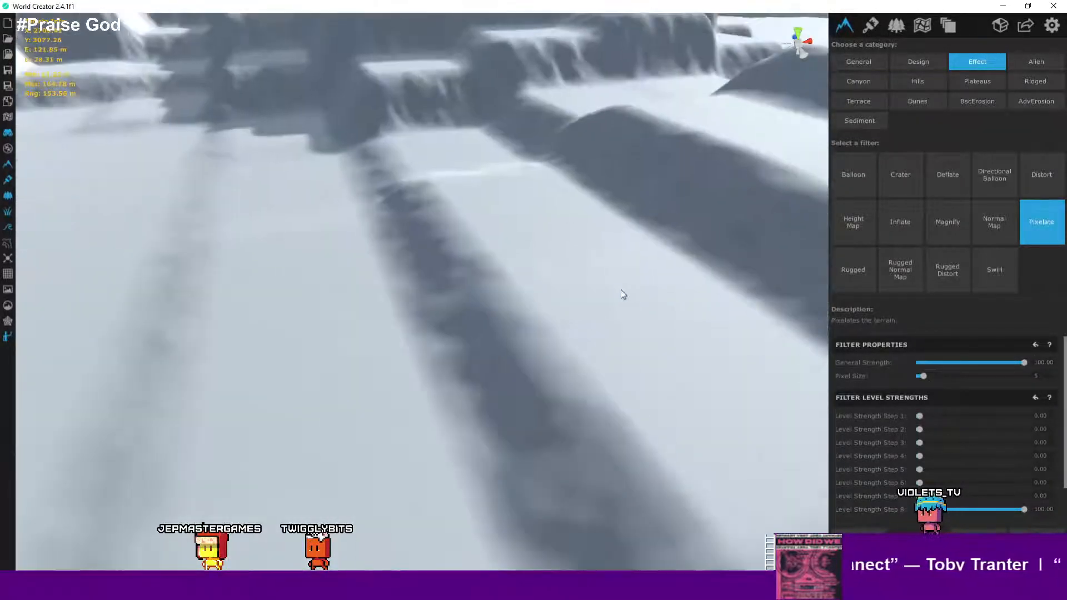
right_drag(684, 317, 903, 275)
scroll(545, 269, down, 5)
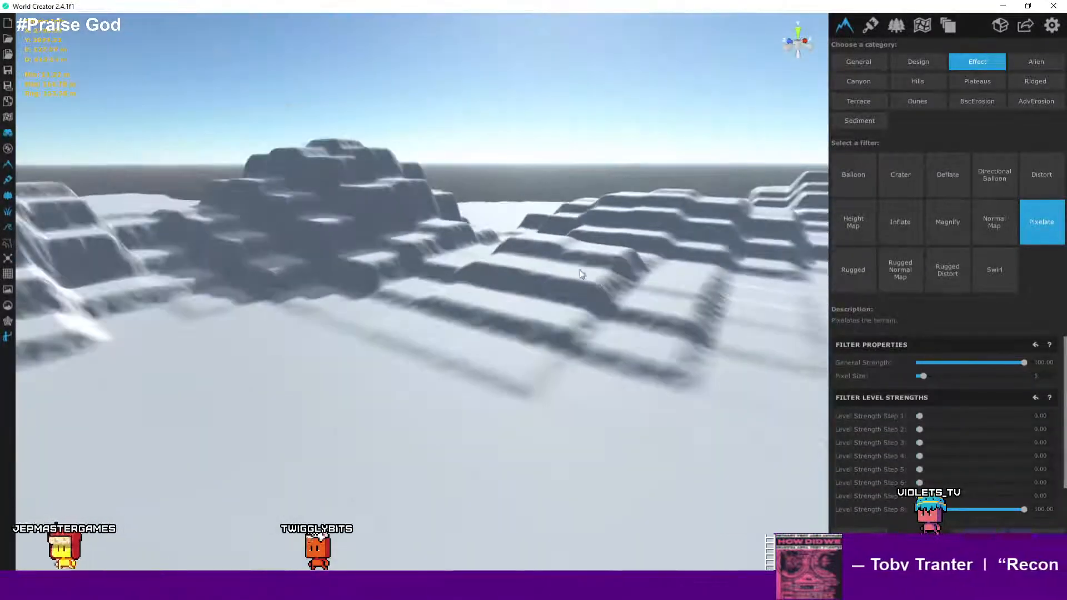
right_drag(579, 270, 519, 281)
- Preview the Rugged, Rugged Normal Map and Rugged Distort filters
click(839, 281)
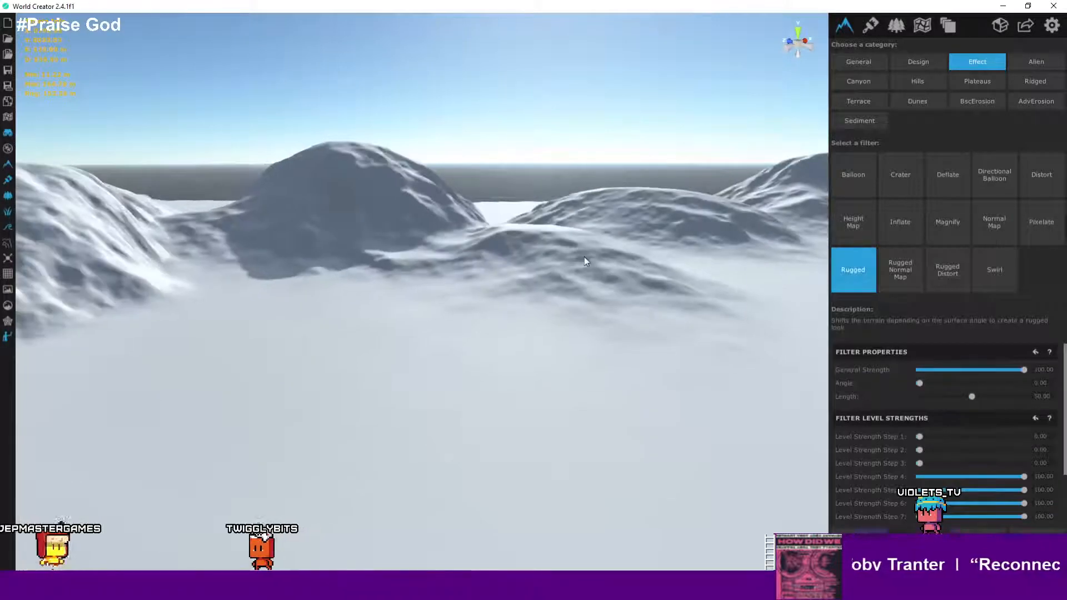
click(908, 275)
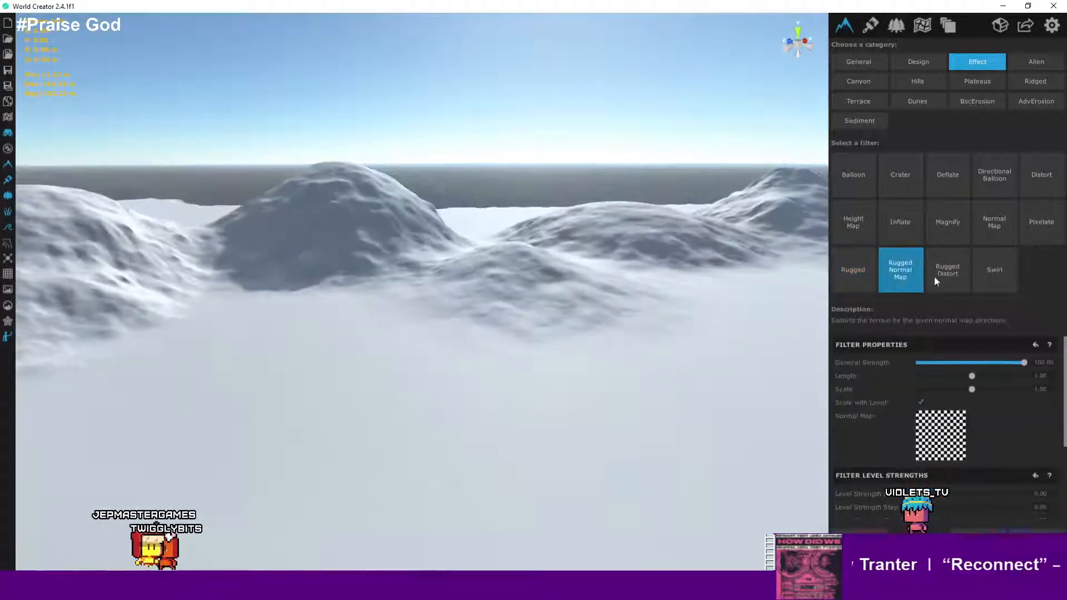
click(949, 277)
- Preview the Swirl filter, lowering General Strength to about 58 and Swirl Strength to about -10
click(991, 278)
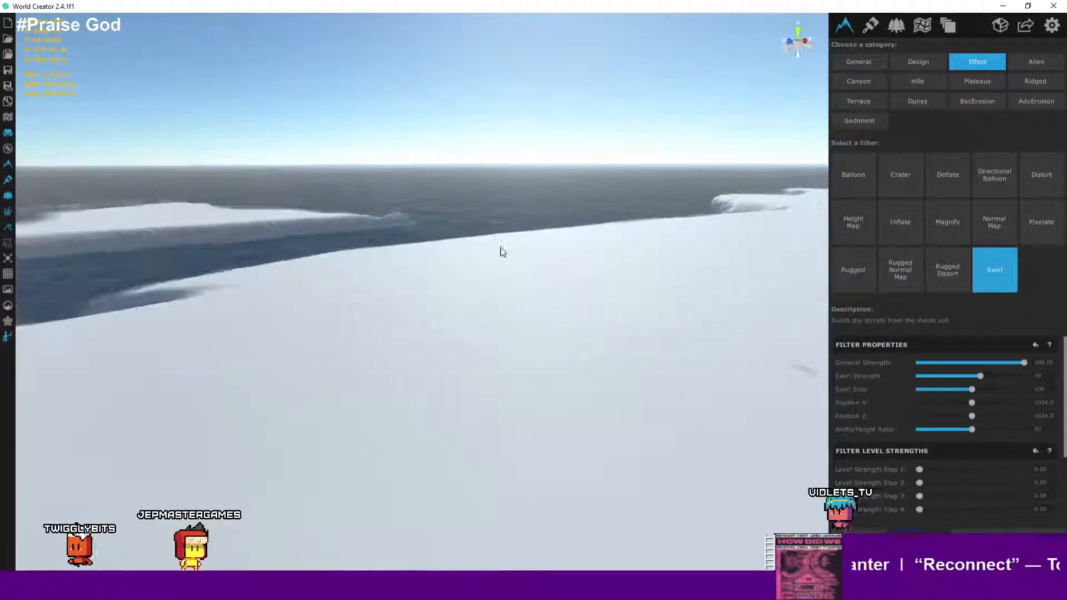
right_drag(501, 248, 522, 362)
key(w)
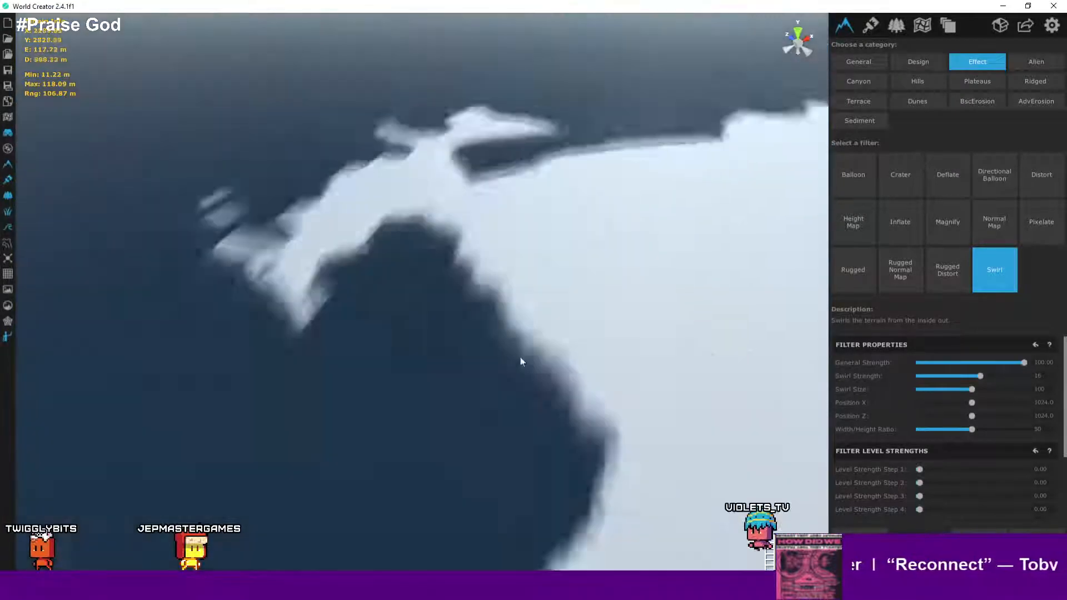
drag(1024, 363, 895, 363)
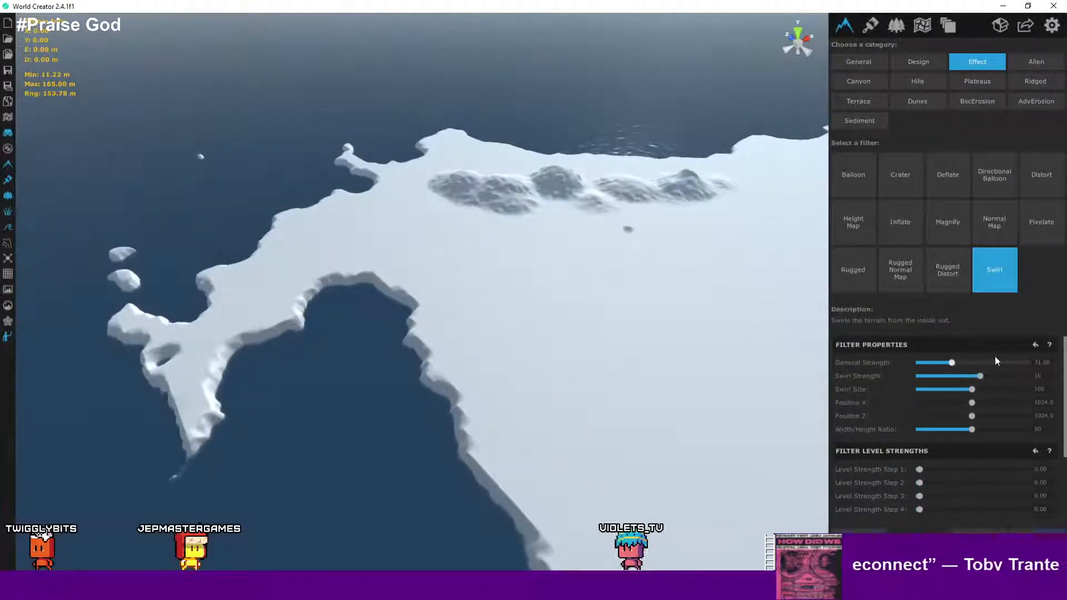
drag(1020, 356, 943, 376)
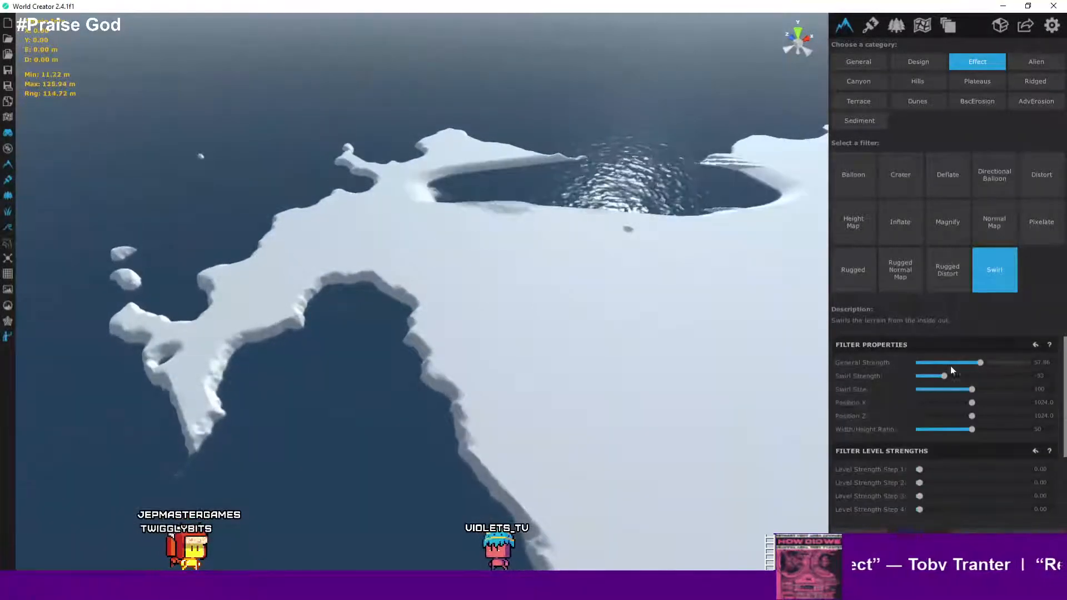
- Preview the Balloon filter and the Alien category's Cratered Plates filter
click(951, 269)
click(861, 178)
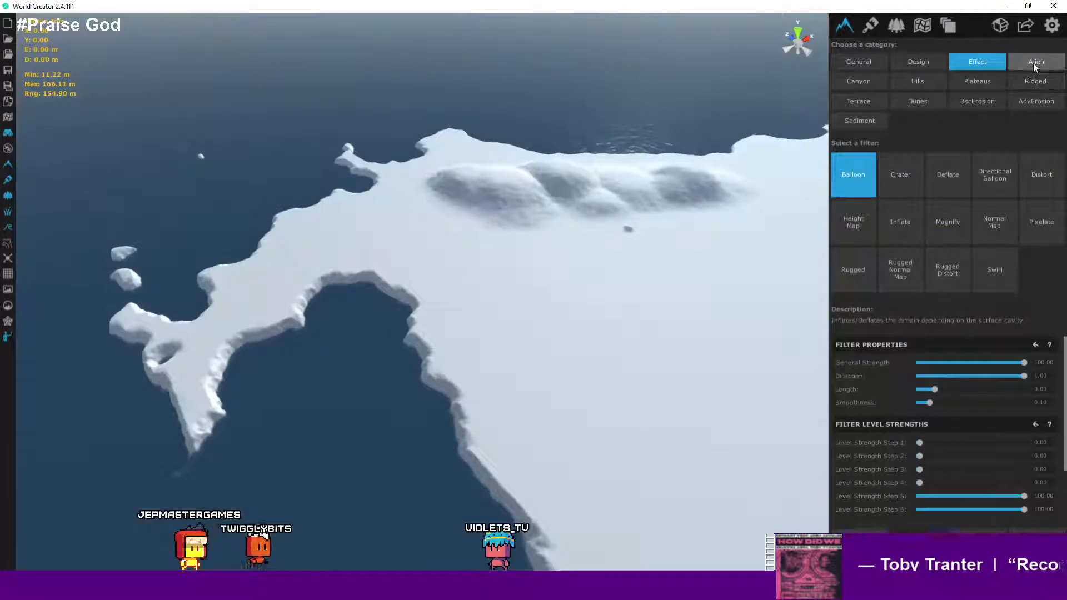
click(1035, 64)
click(908, 186)
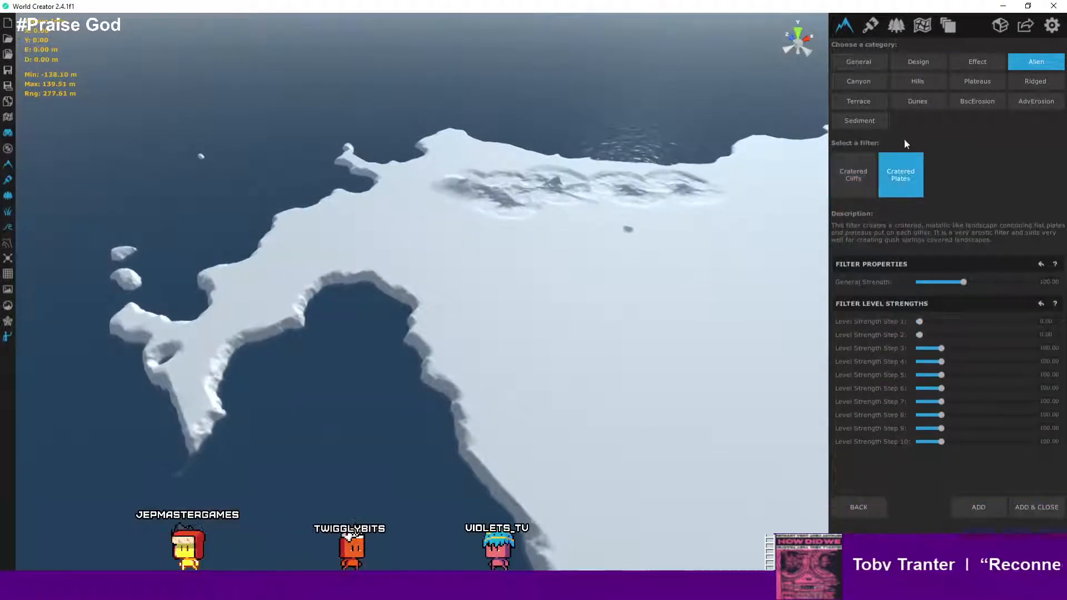
- Preview the Canyon Eroded and Canyon filters from the Canyon category on the mountains
click(873, 79)
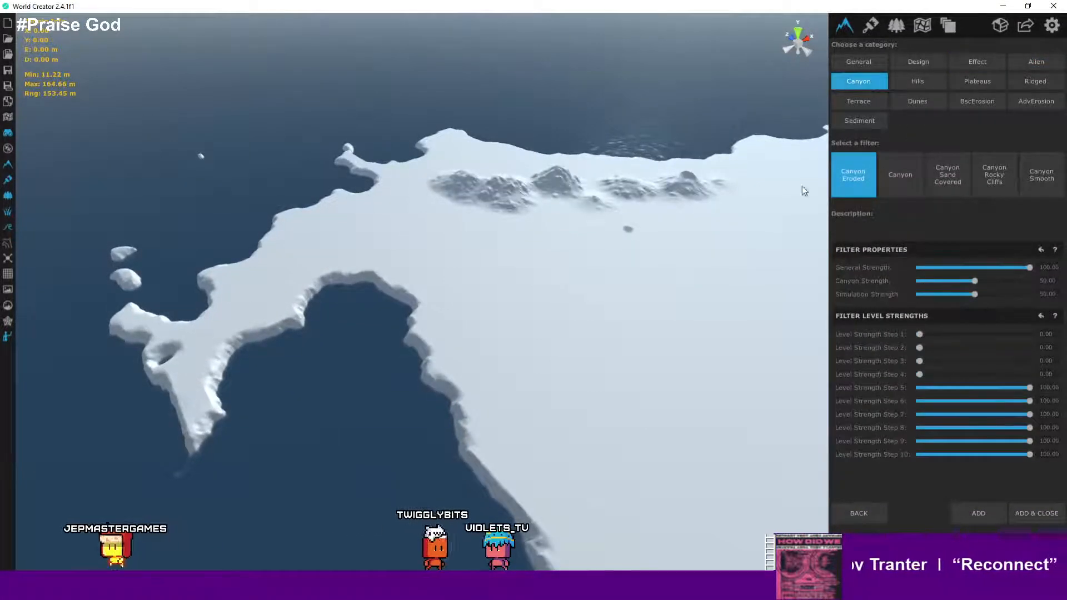
scroll(638, 156, up, 5)
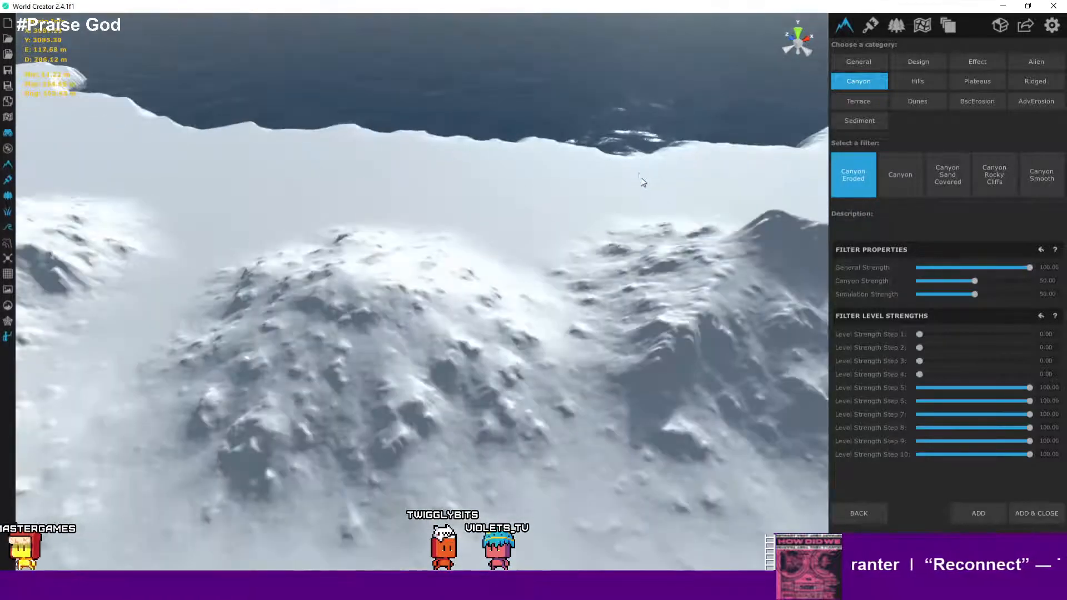
middle_drag(622, 237, 732, 169)
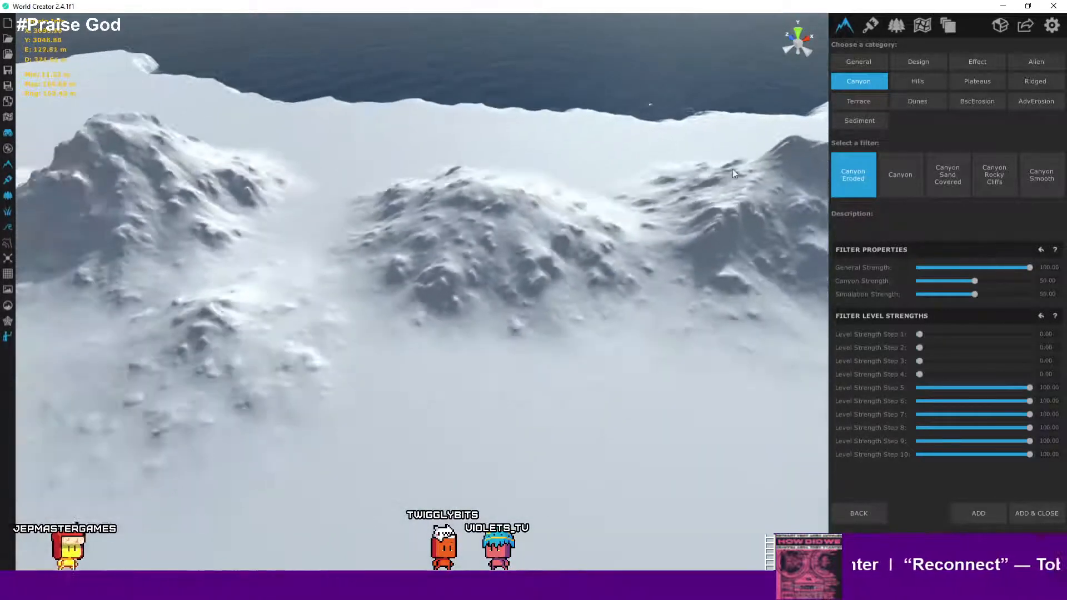
click(917, 172)
right_drag(632, 242, 448, 213)
scroll(448, 215, up, 3)
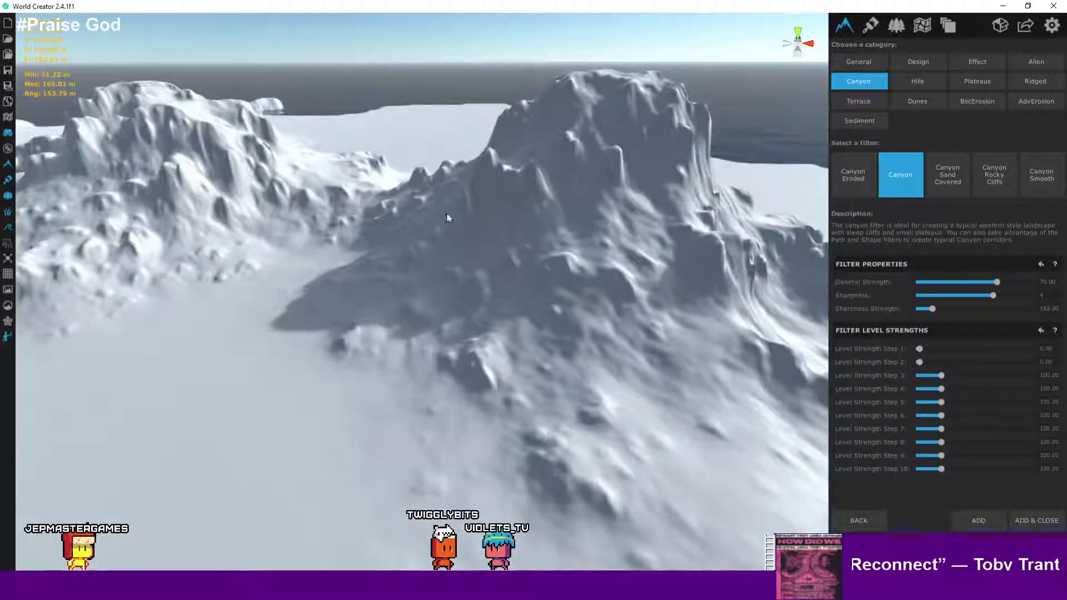
- Raise the Canyon filter's General Strength to 100
scroll(447, 215, down, 3)
middle_drag(448, 215, 453, 148)
scroll(478, 199, up, 2)
scroll(479, 202, up, 3)
right_drag(498, 240, 512, 191)
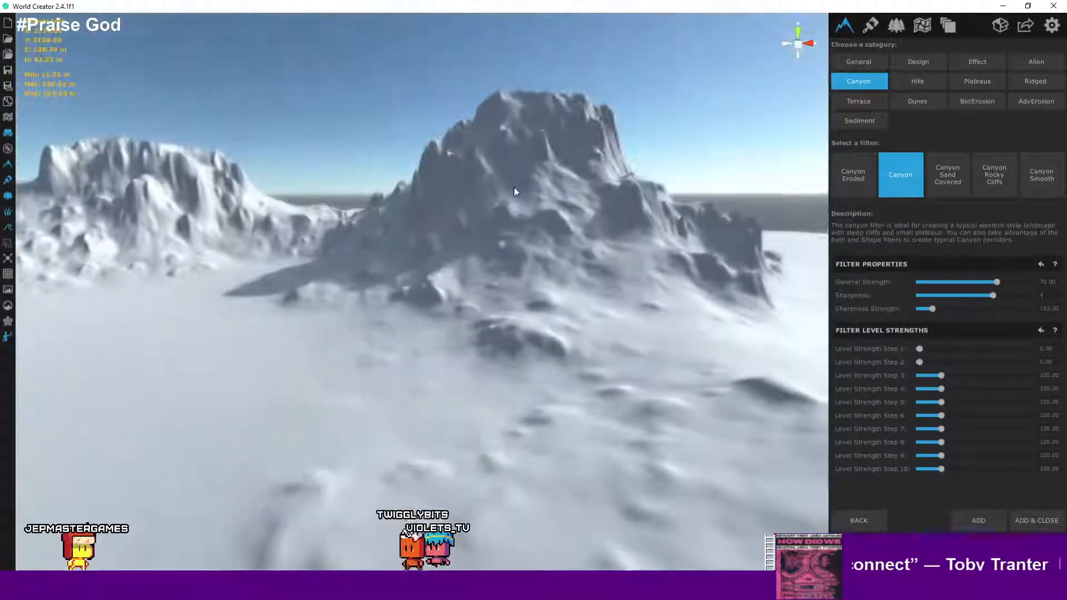
scroll(460, 261, up, 3)
scroll(545, 293, down, 5)
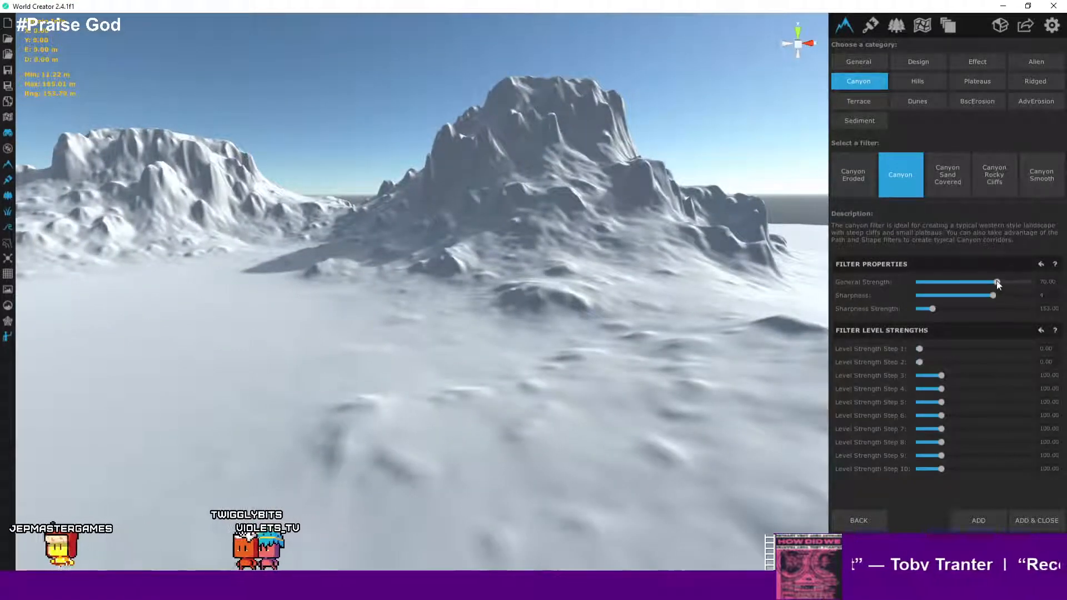
drag(996, 281, 1029, 295)
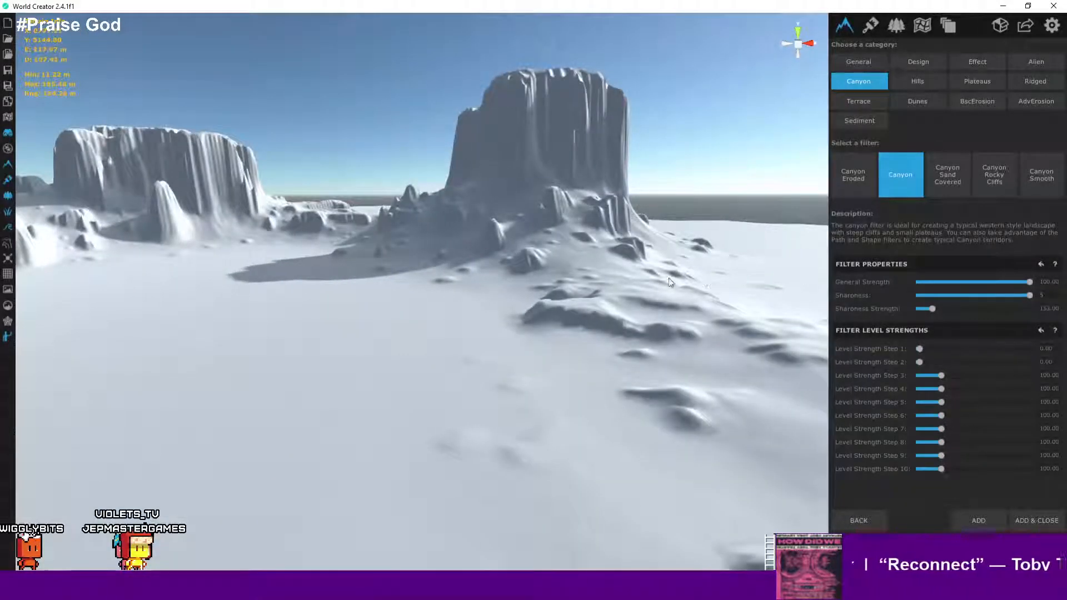
- Examine the canyon plateaus up close from the character's ground-level view
right_drag(670, 283, 560, 318)
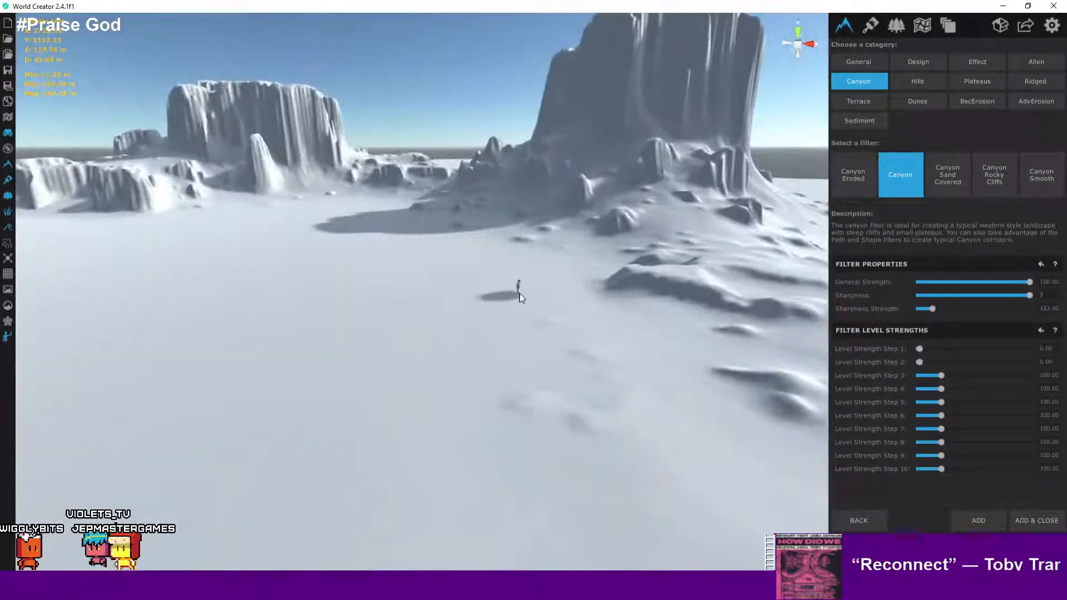
scroll(519, 297, up, 5)
right_drag(518, 287, 418, 189)
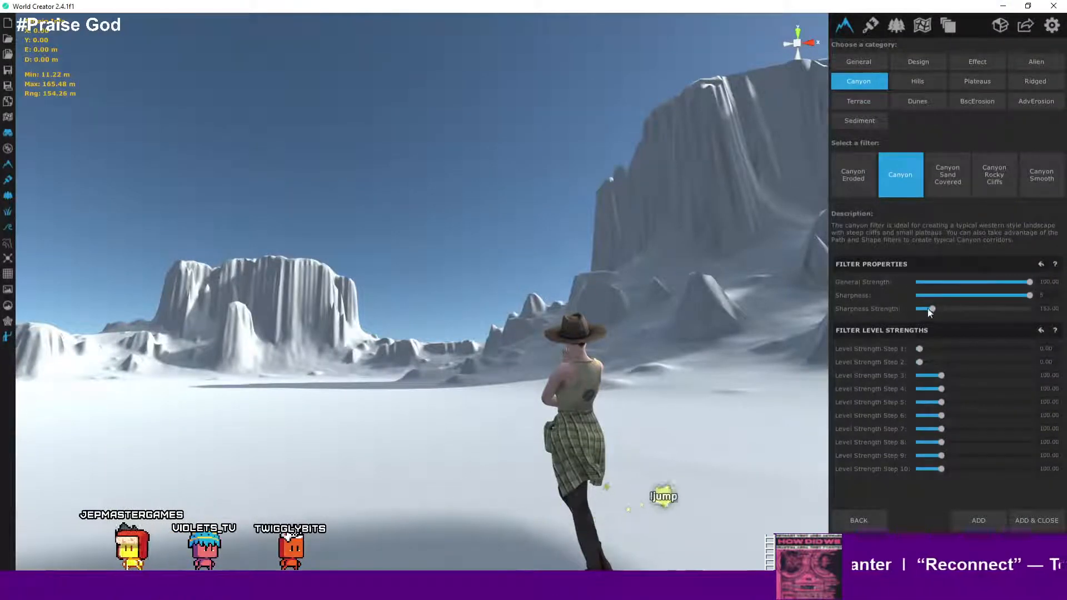
mouse_move(934, 308)
mouse_down()
mouse_move(962, 308)
mouse_move(921, 312)
mouse_move(932, 311)
mouse_up()
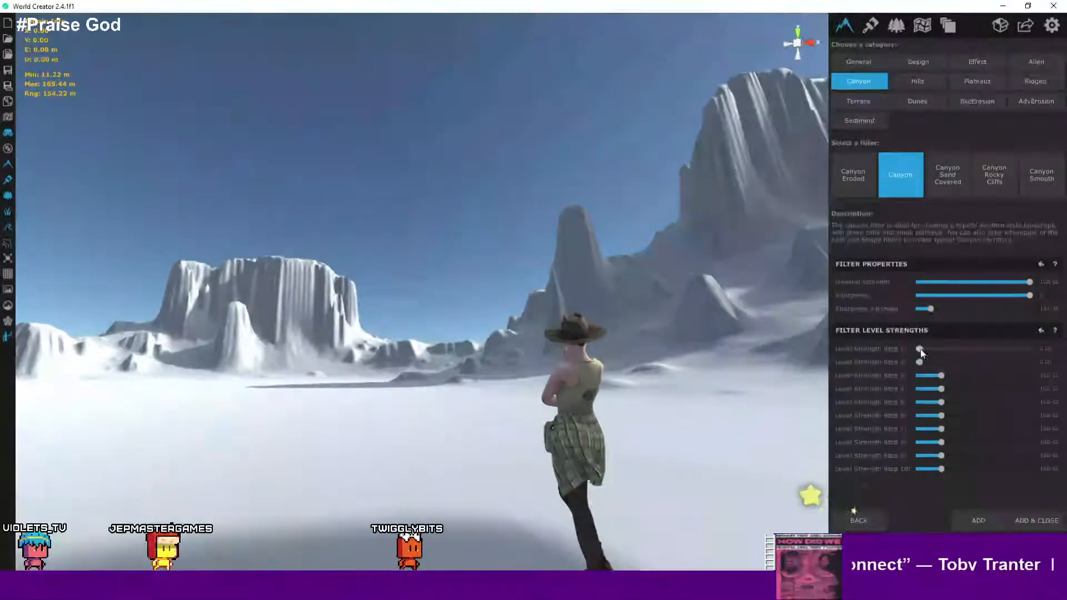
drag(920, 348, 911, 344)
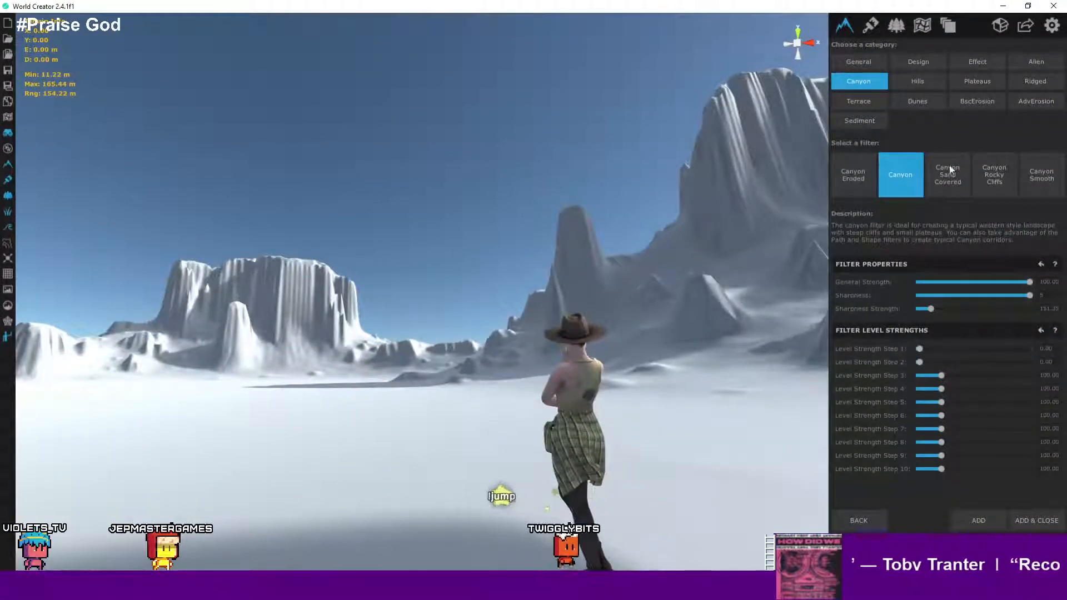
- Preview the Canyon Sand Covered filter on the northern mountains
click(949, 166)
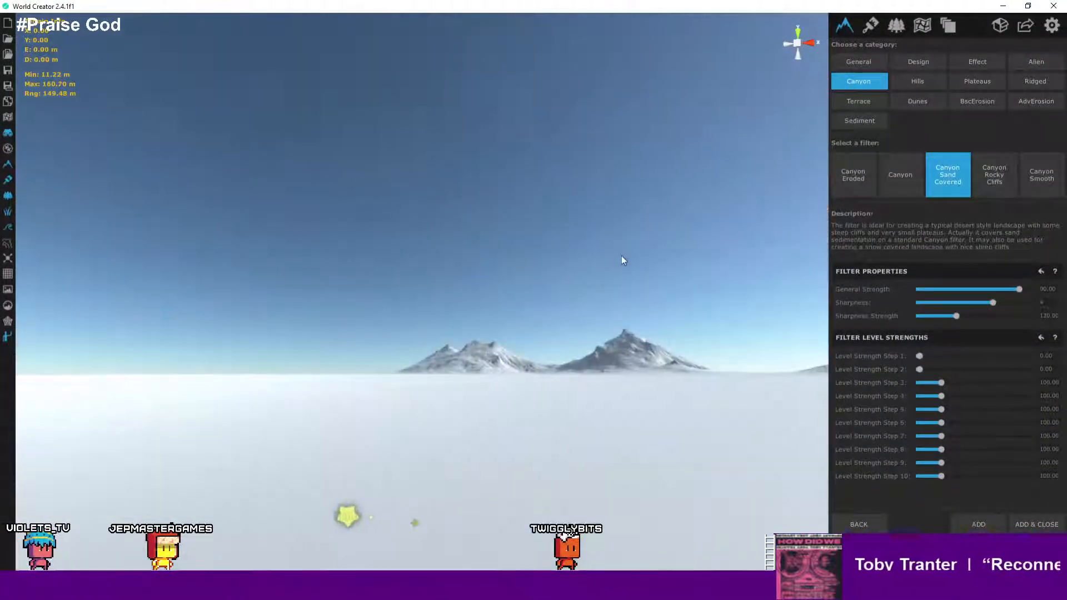
scroll(621, 256, up, 5)
scroll(653, 270, down, 4)
right_drag(656, 306, 667, 356)
scroll(622, 189, up, 1)
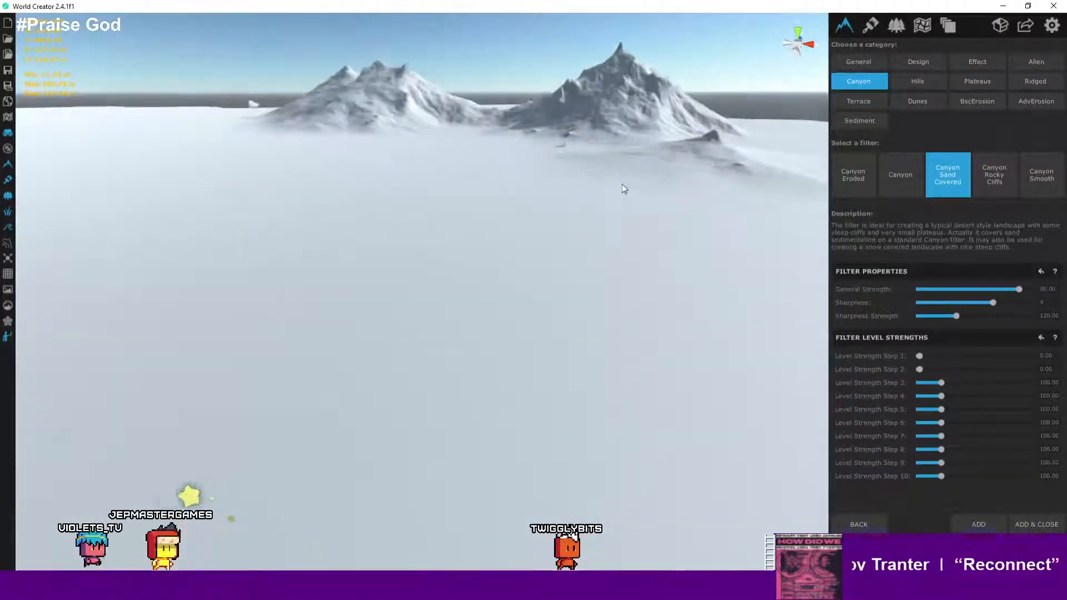
scroll(556, 128, up, 8)
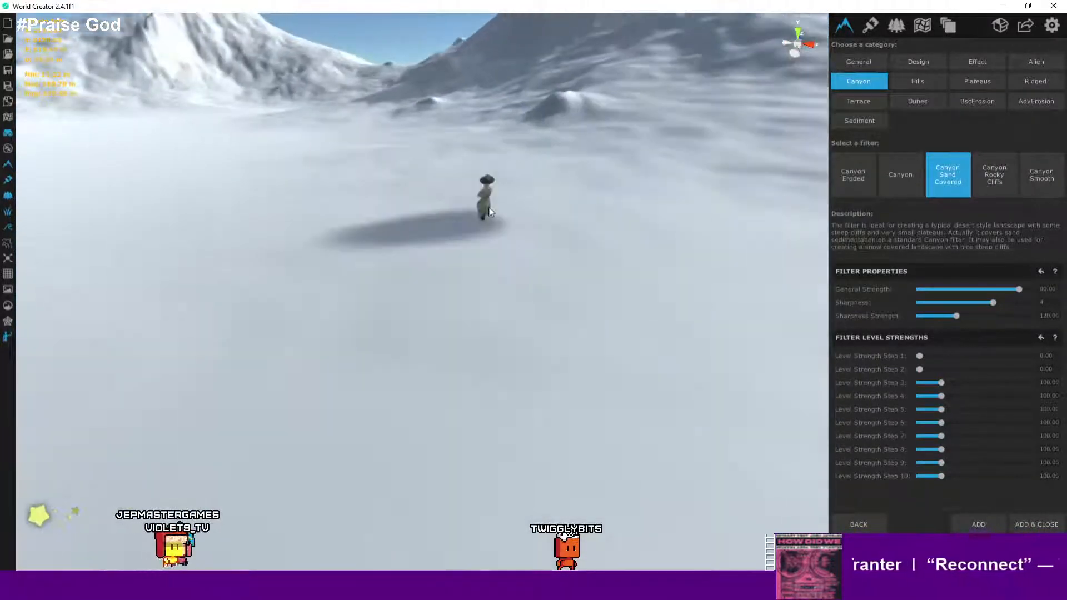
right_drag(561, 169, 722, 109)
key(a)
key(d)
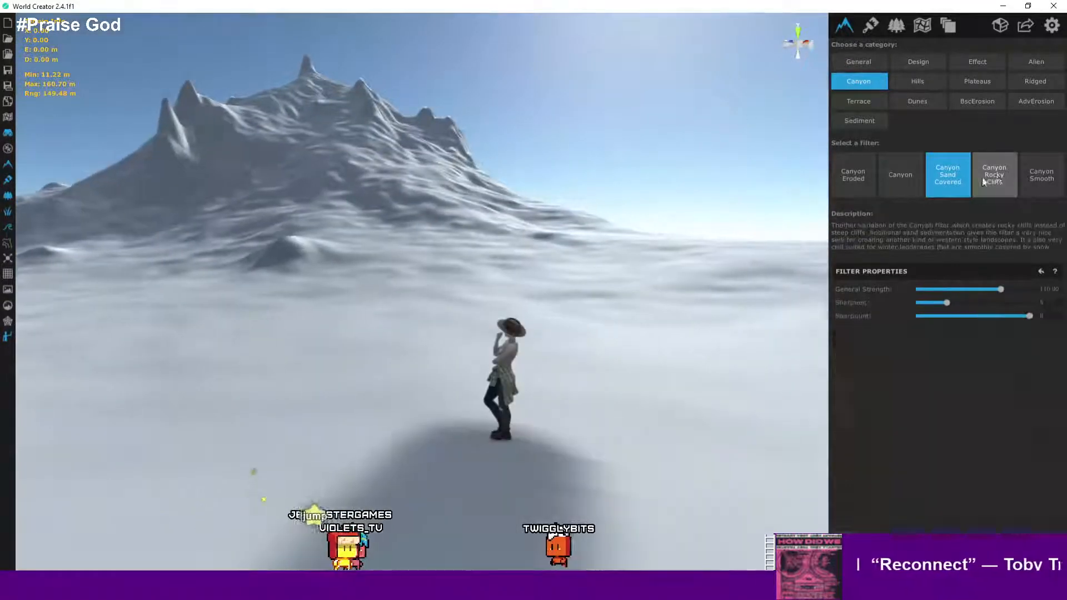
- Preview the Canyon Rocky Cliffs filter and lower its General Strength
click(1011, 176)
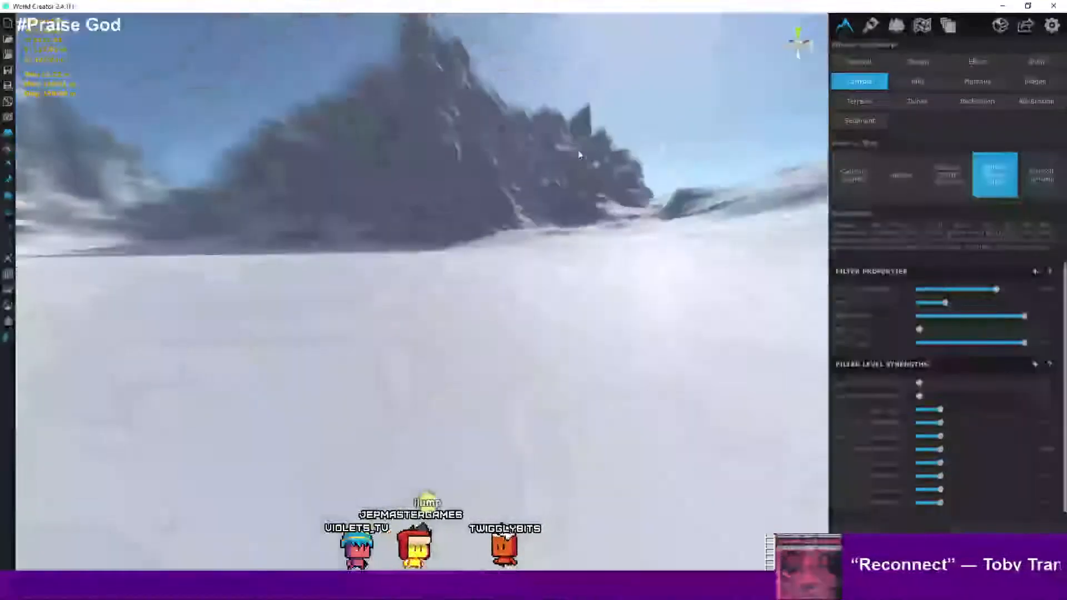
right_drag(578, 155, 573, 126)
right_drag(689, 191, 404, 350)
scroll(405, 350, down, 3)
middle_drag(622, 300, 467, 295)
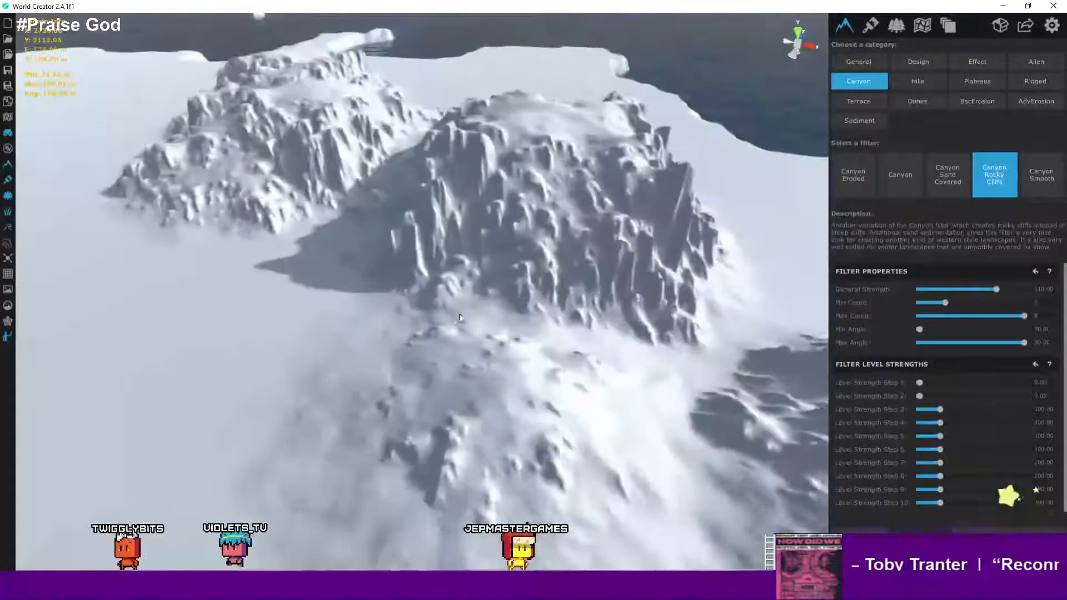
scroll(466, 295, up, 5)
middle_drag(570, 294, 514, 279)
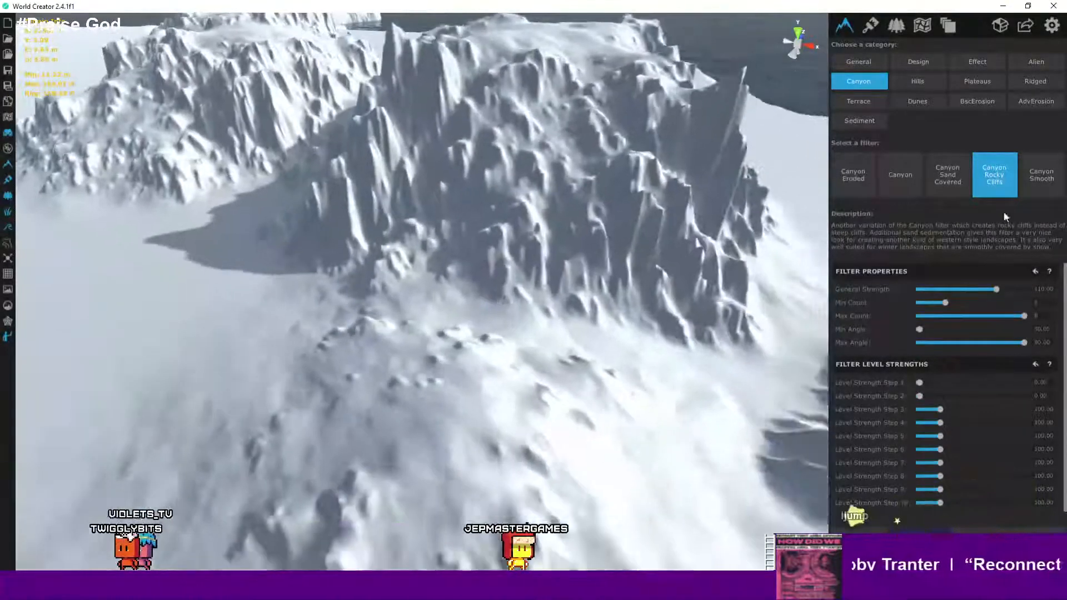
drag(997, 289, 957, 288)
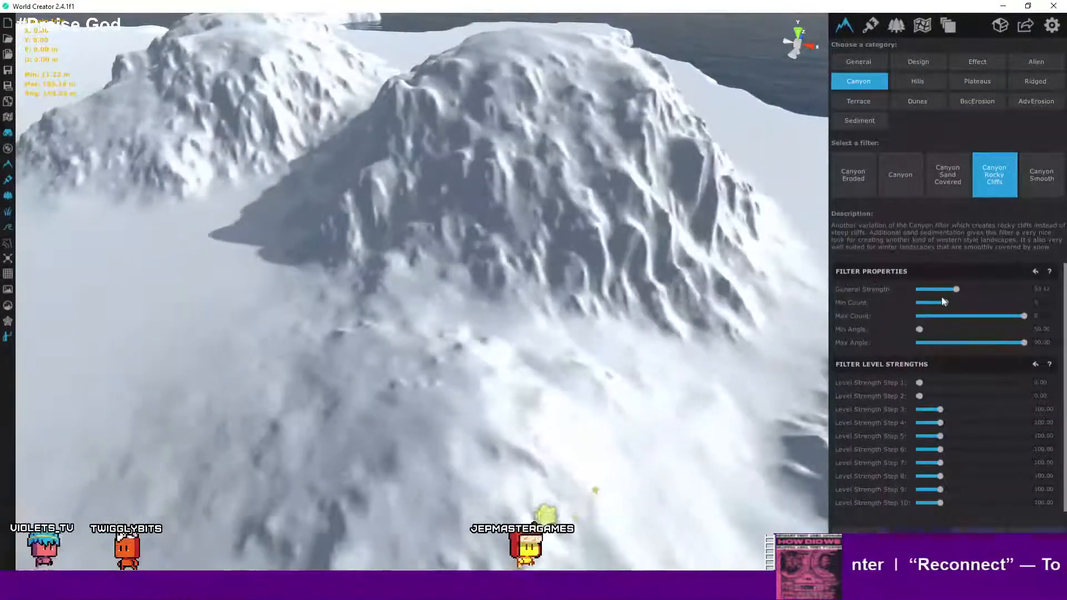
- Preview the Canyon Smooth filter, inspecting the smoothed cliffs from several angles
click(1038, 177)
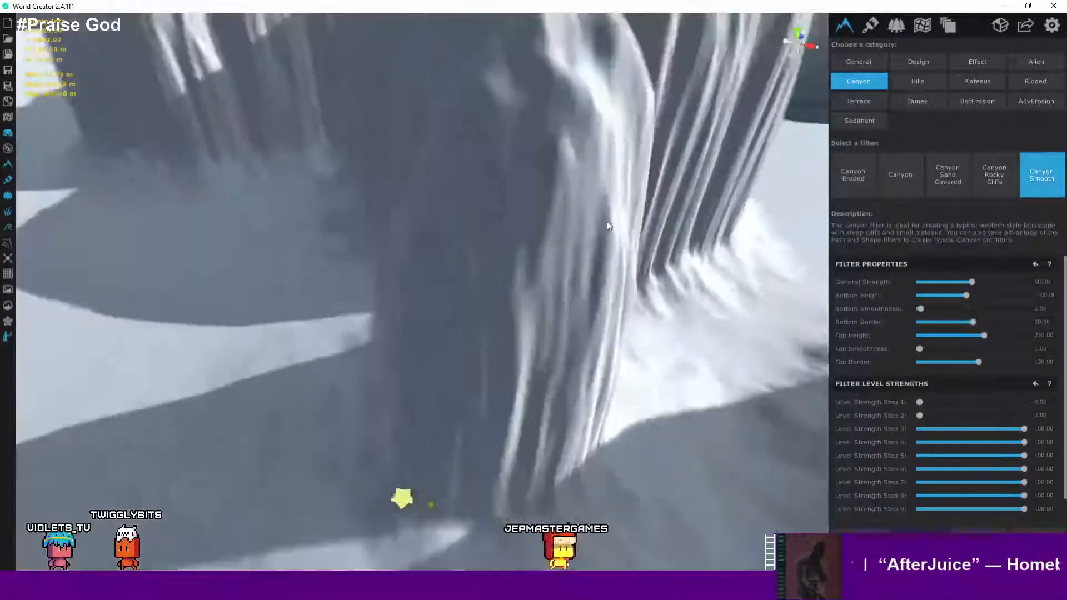
scroll(607, 222, down, 10)
scroll(575, 263, up, 4)
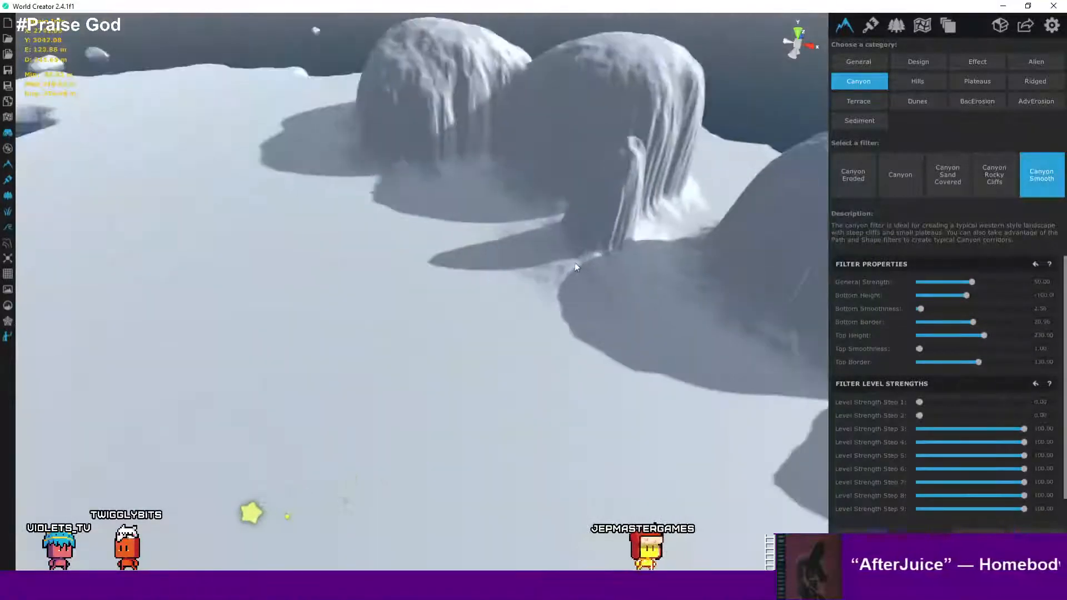
scroll(575, 266, up, 3)
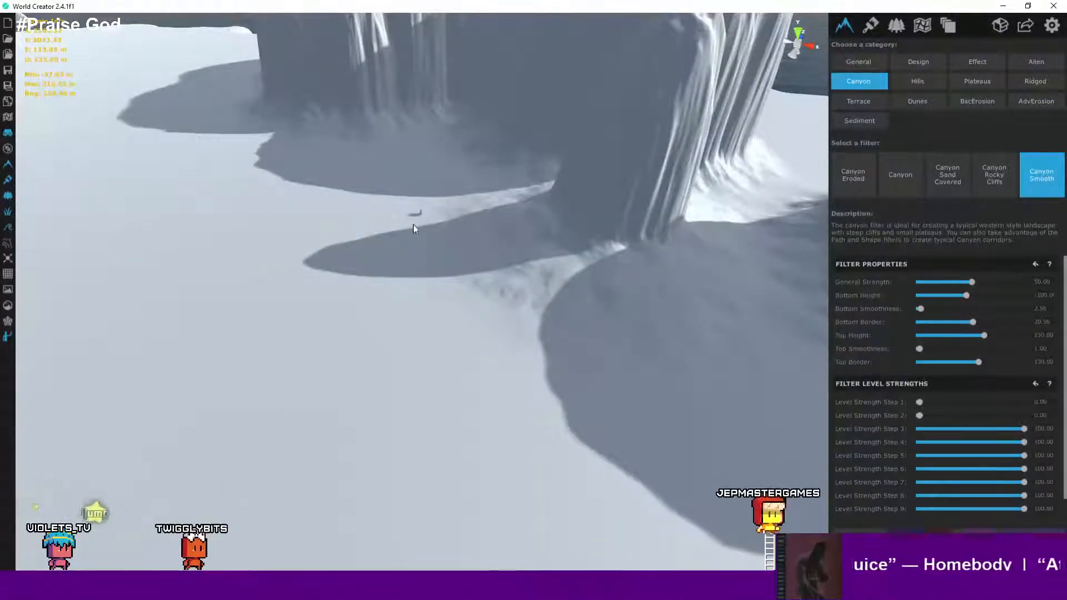
scroll(409, 224, up, 6)
right_drag(410, 222, 742, 198)
scroll(467, 279, up, 2)
scroll(503, 255, down, 2)
scroll(500, 262, up, 1)
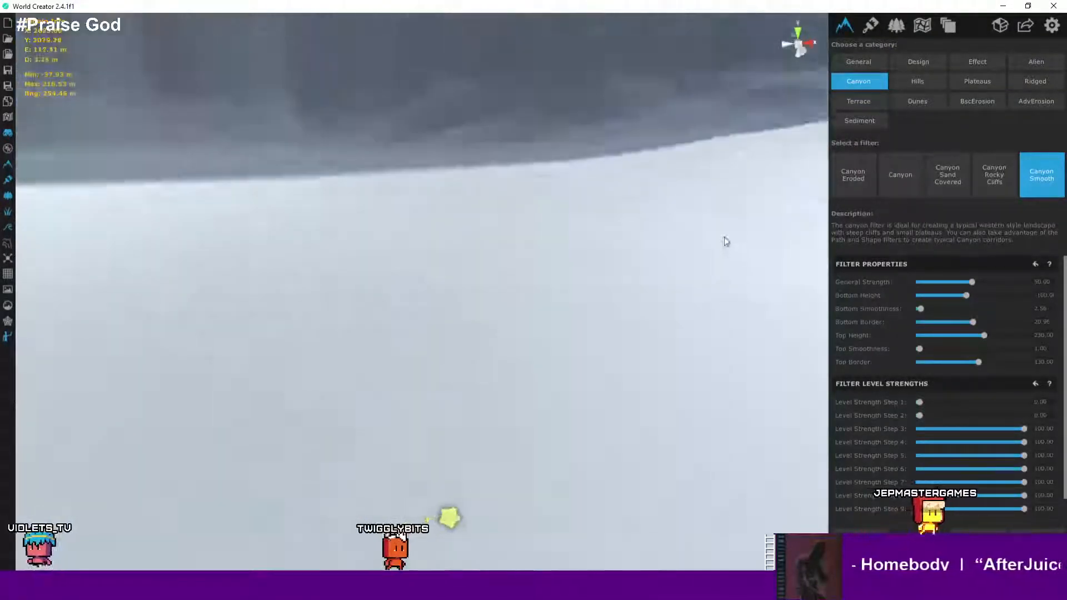
scroll(710, 235, down, 2)
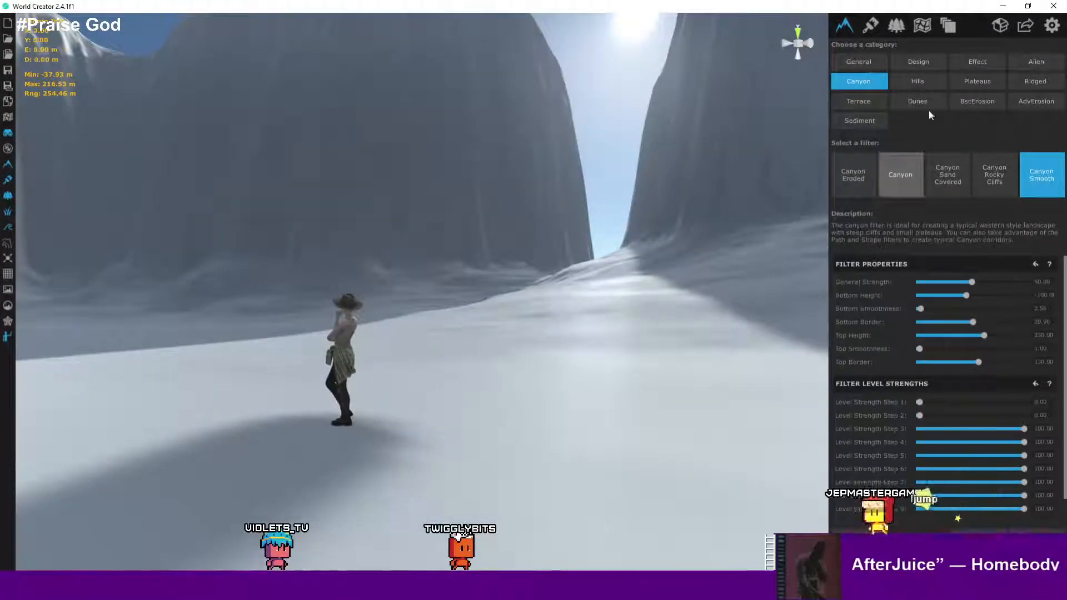
- Preview the Hills category's filters, from Ridged and Crossed Hills and Mountains through Rocky Hills
click(928, 81)
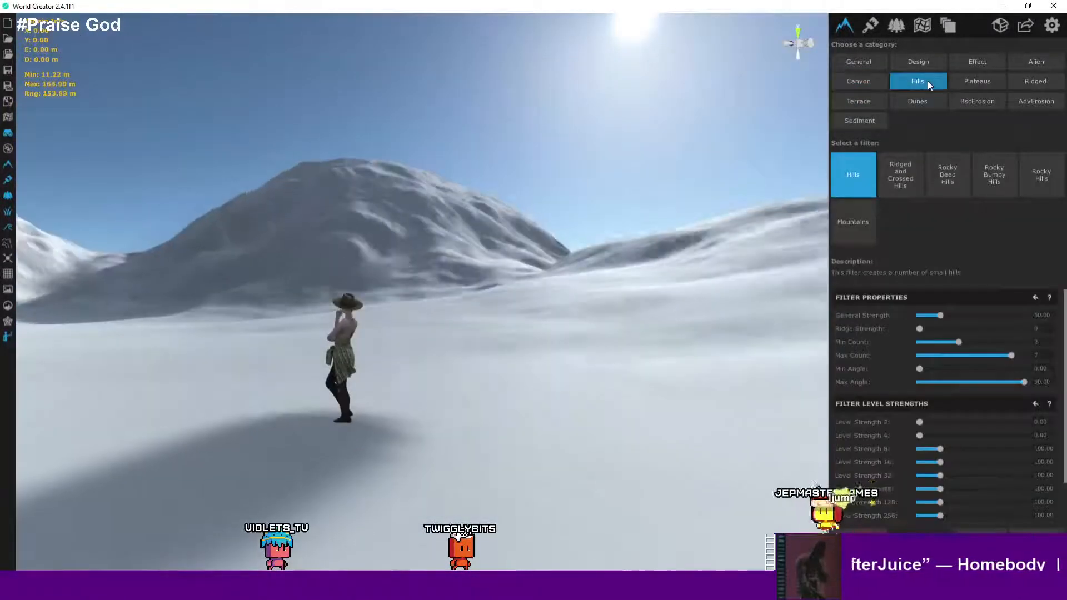
click(911, 171)
key(s)
right_drag(650, 122, 610, 258)
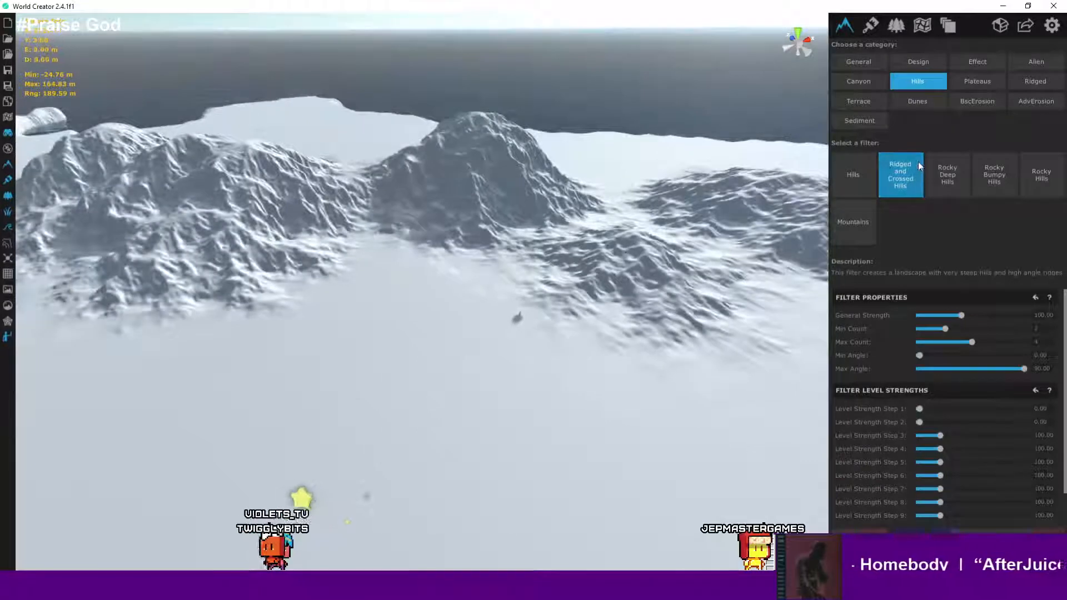
click(865, 218)
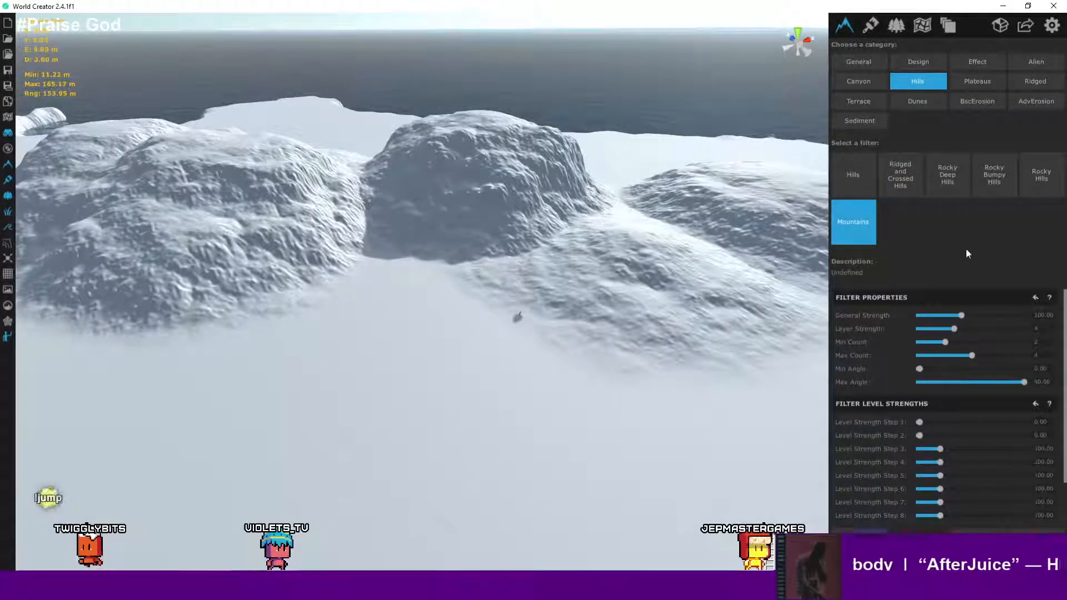
click(955, 189)
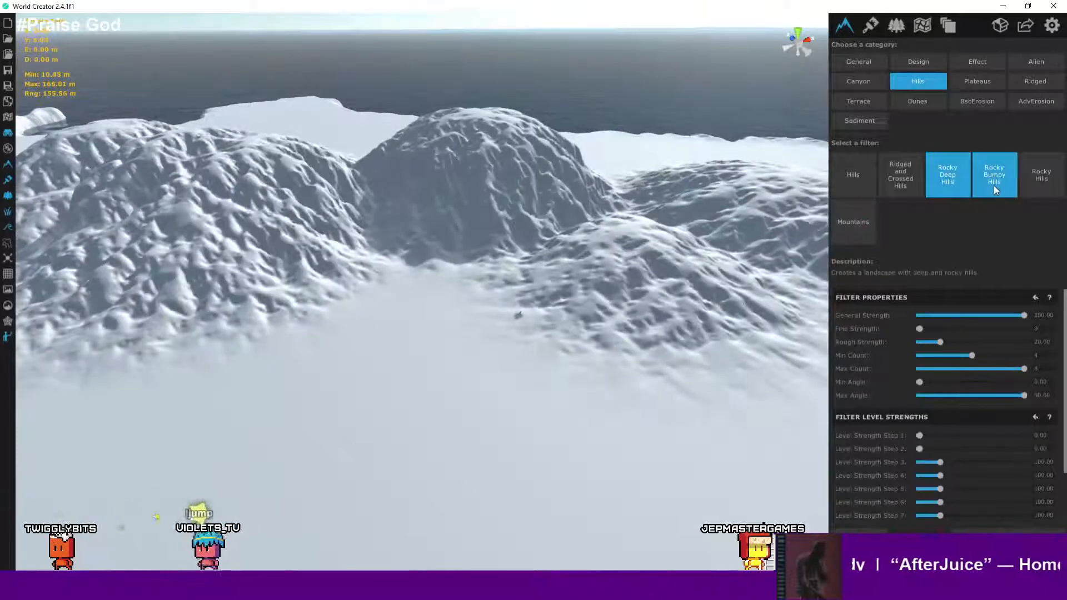
click(994, 185)
click(1035, 179)
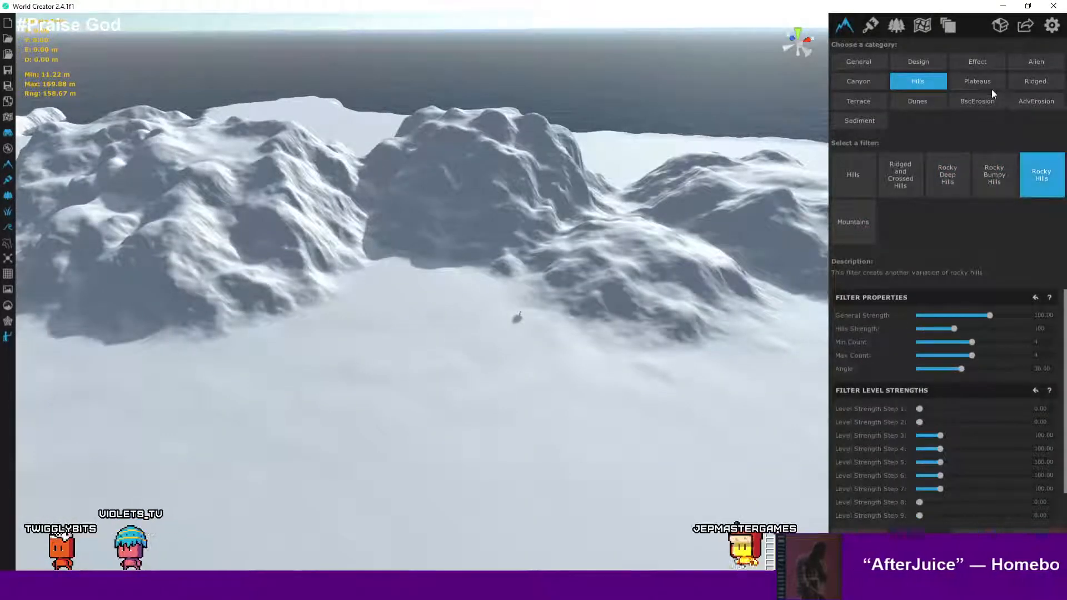
- Preview the Clean Plateaus filter and the Ridged category's Ridged and Small Sharp Ridges filters
click(989, 85)
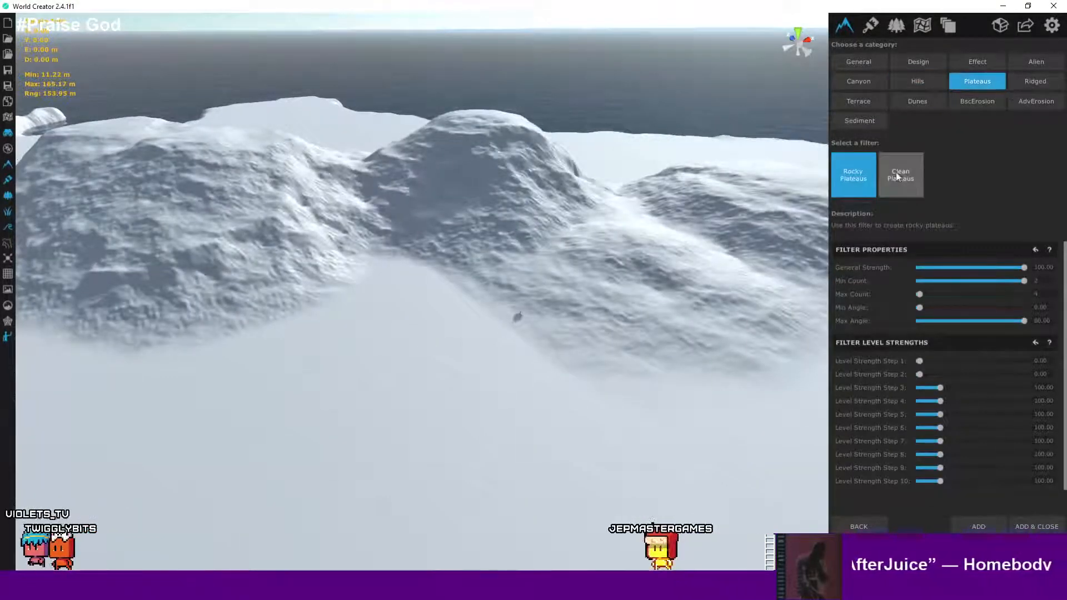
click(897, 176)
click(1035, 82)
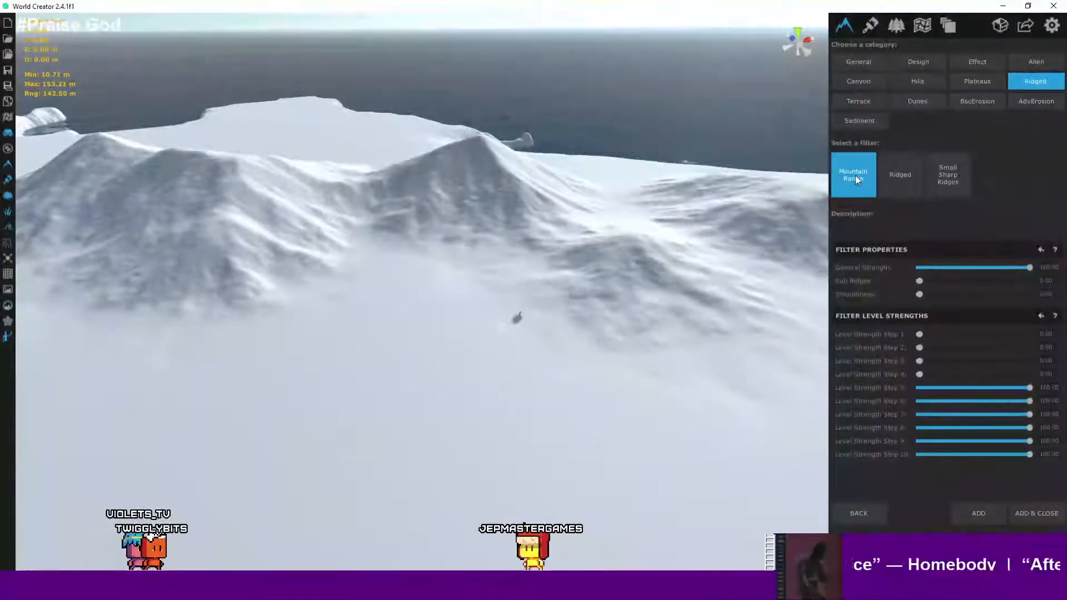
click(899, 187)
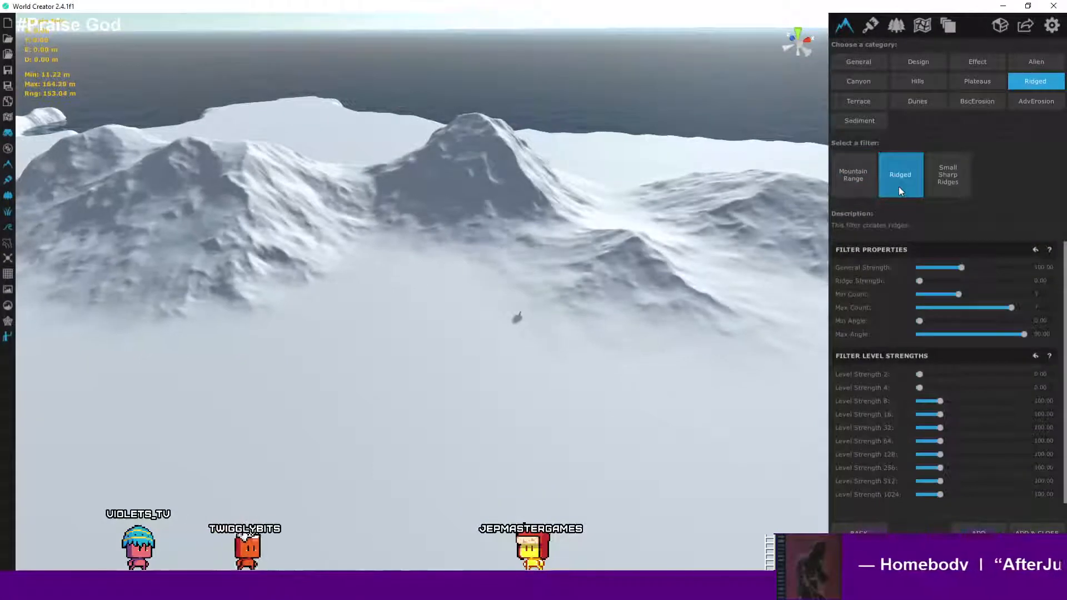
click(949, 184)
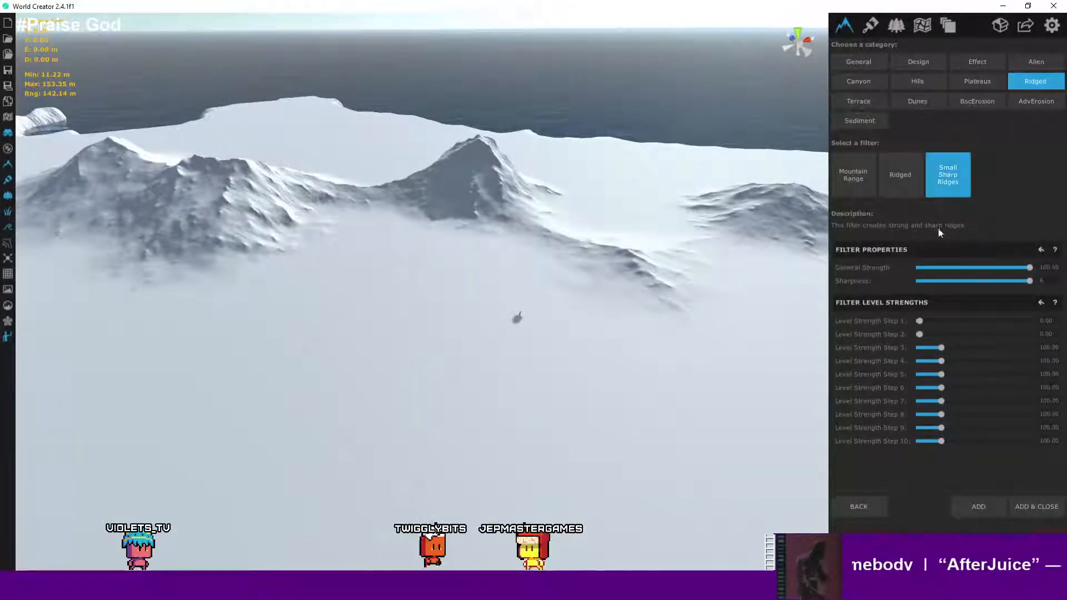
- Preview the Terrace Eroded filter on the mountains and set its Fill to about 0.14
click(865, 99)
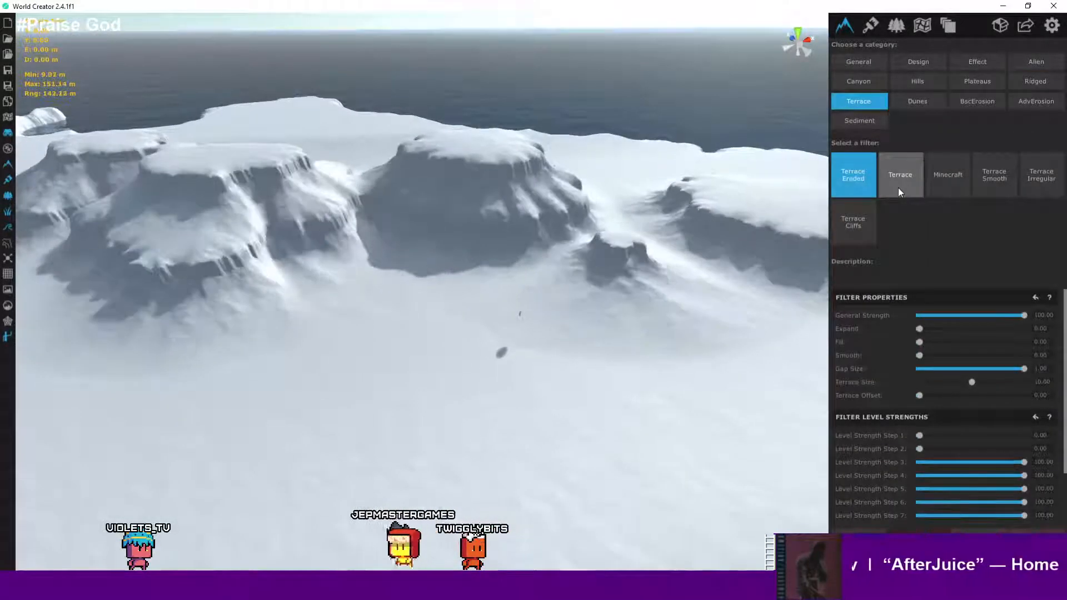
right_drag(480, 179, 722, 228)
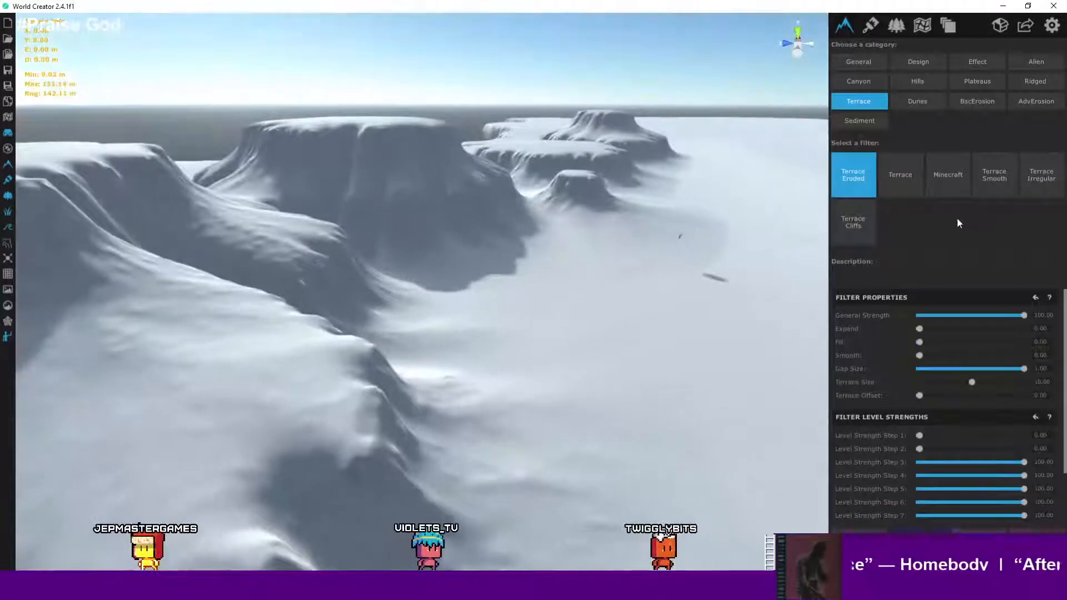
key(a)
key(w)
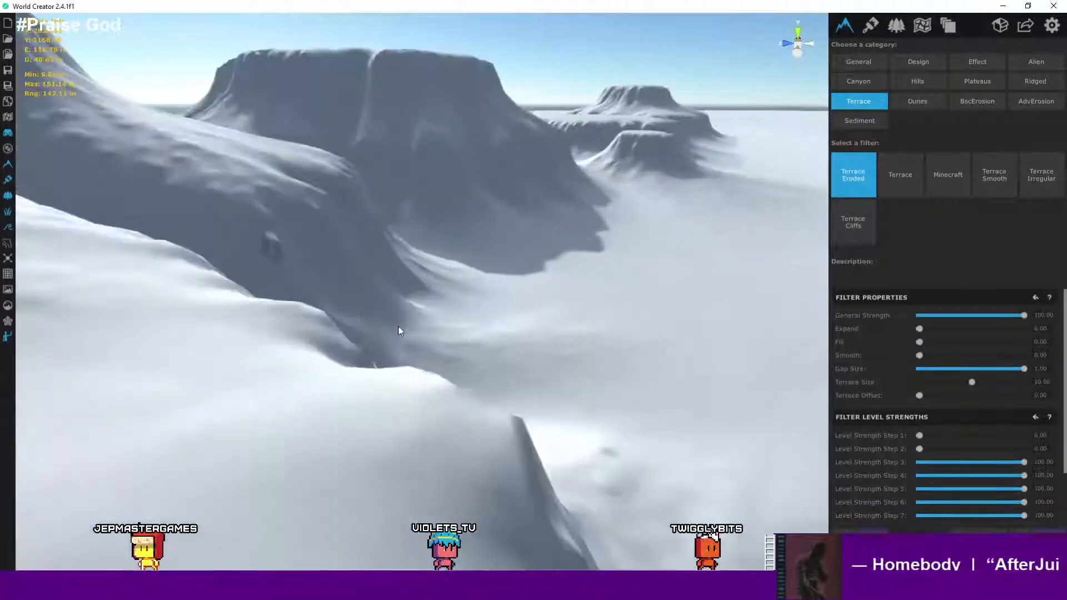
click(573, 405)
scroll(582, 406, up, 5)
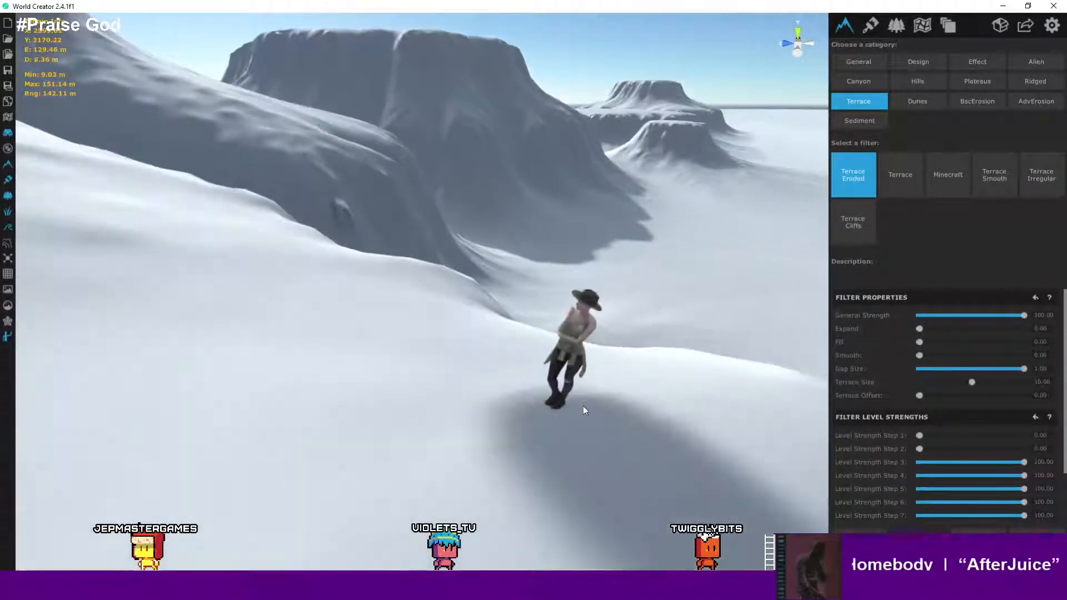
right_drag(613, 370, 601, 328)
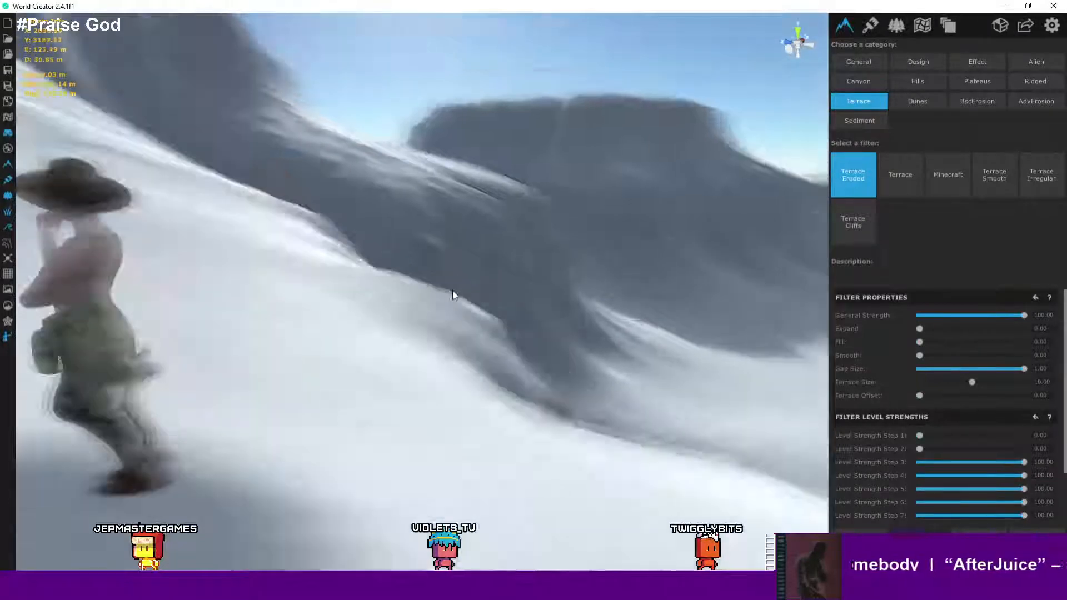
scroll(220, 278, up, 3)
scroll(673, 301, up, 3)
scroll(585, 348, down, 5)
scroll(618, 314, down, 10)
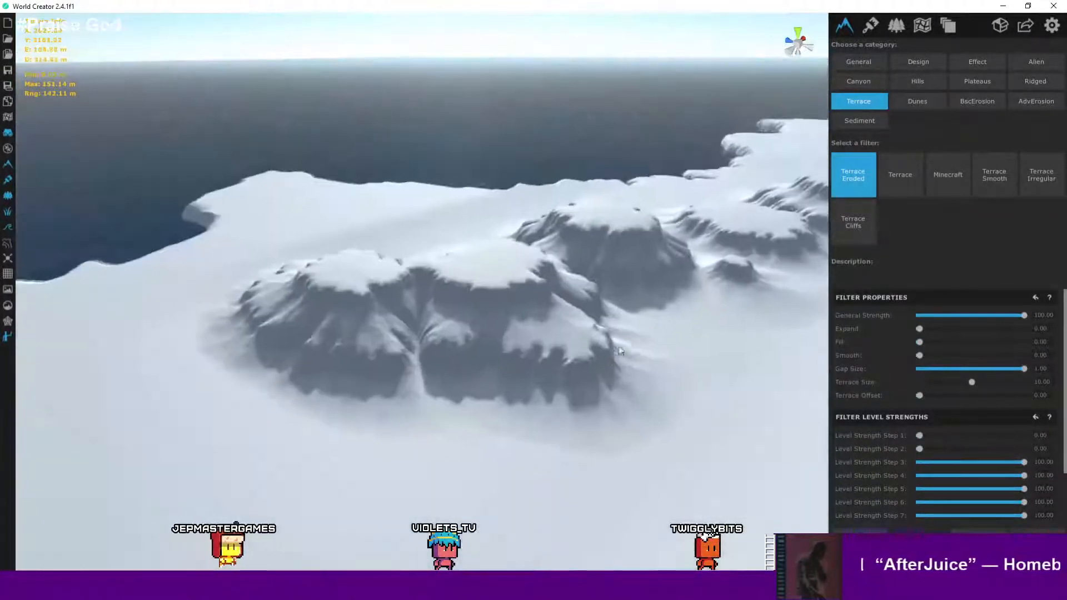
middle_drag(619, 353, 460, 419)
scroll(516, 395, down, 4)
scroll(548, 383, down, 4)
middle_drag(552, 382, 431, 277)
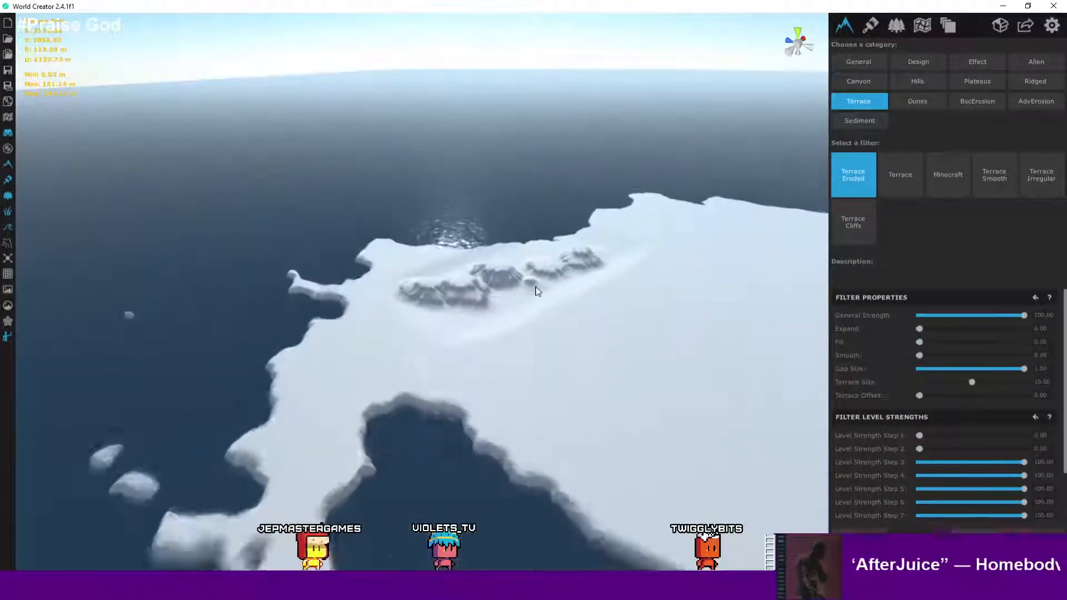
scroll(407, 293, up, 8)
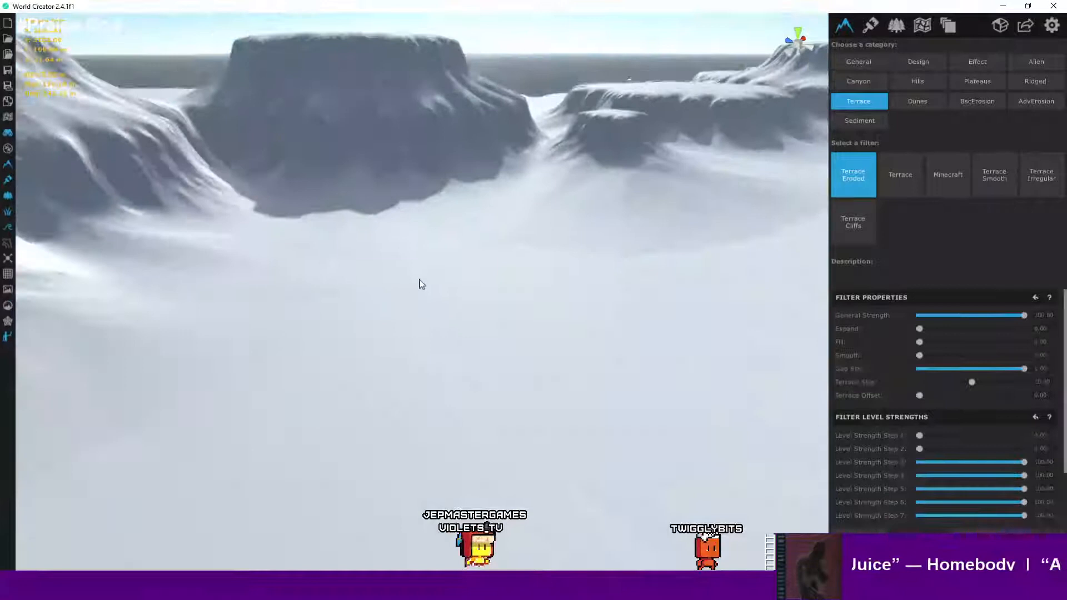
scroll(457, 345, up, 4)
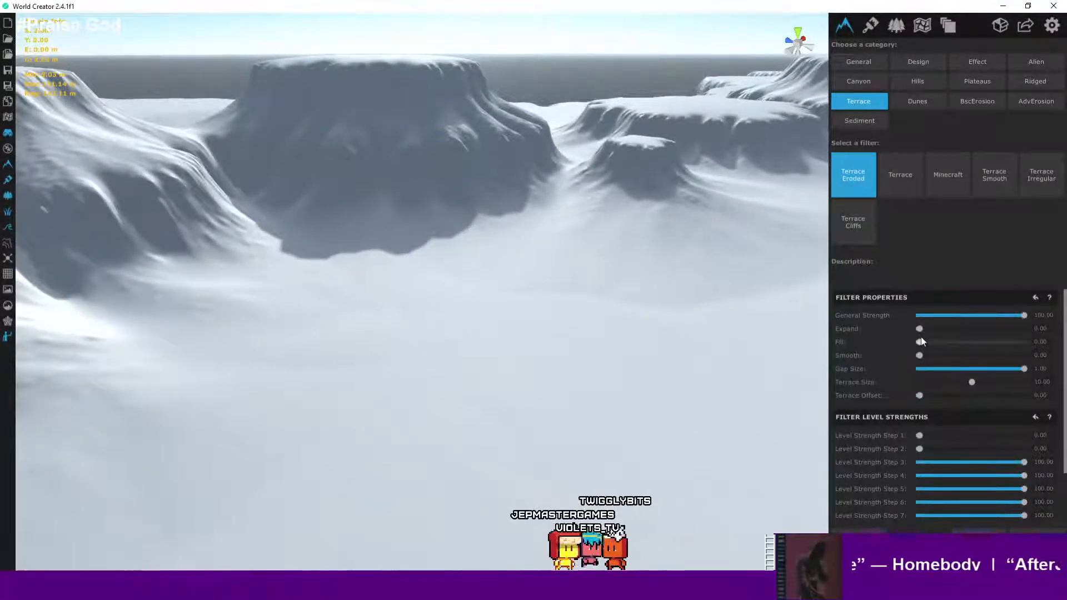
drag(921, 342, 937, 343)
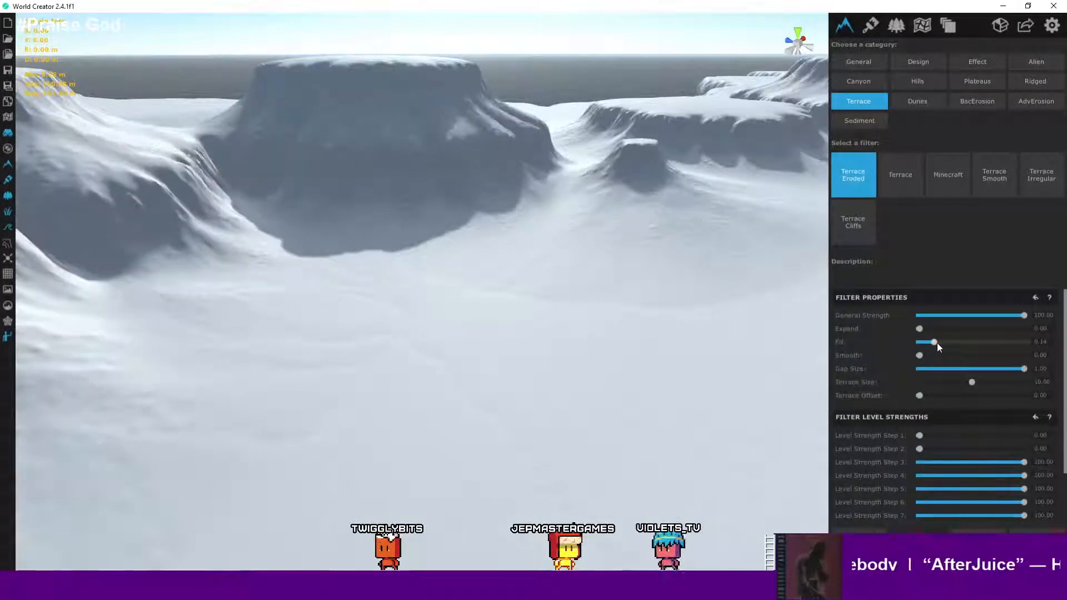
- Set the Terrace Eroded filter's Expand to about 0.80 and inspect the terraced northern mountains from several angles
drag(919, 329, 1003, 329)
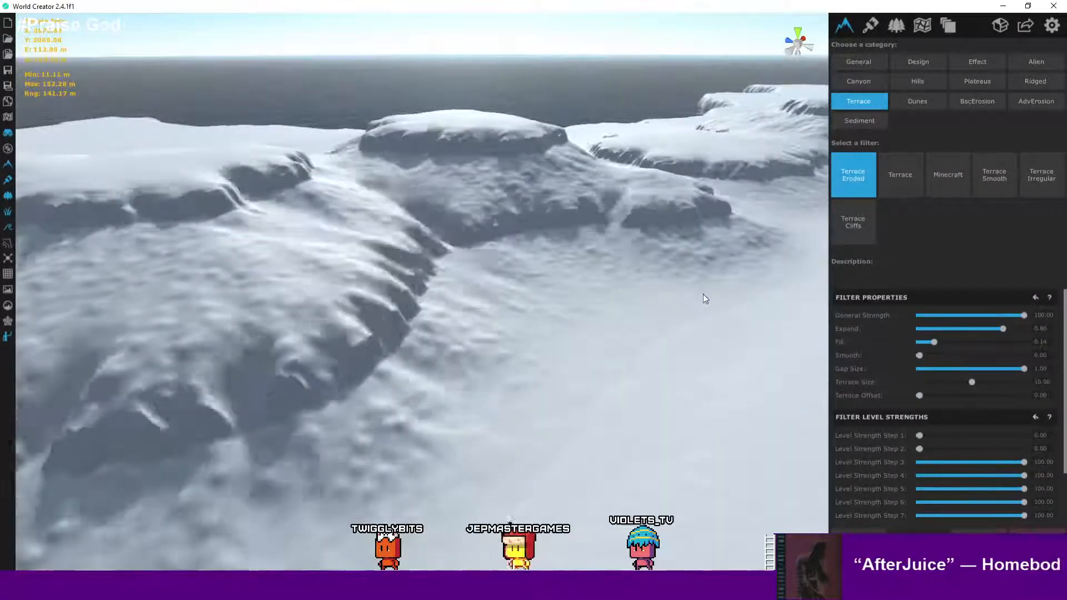
middle_drag(704, 295, 535, 428)
scroll(625, 344, down, 3)
scroll(547, 402, down, 5)
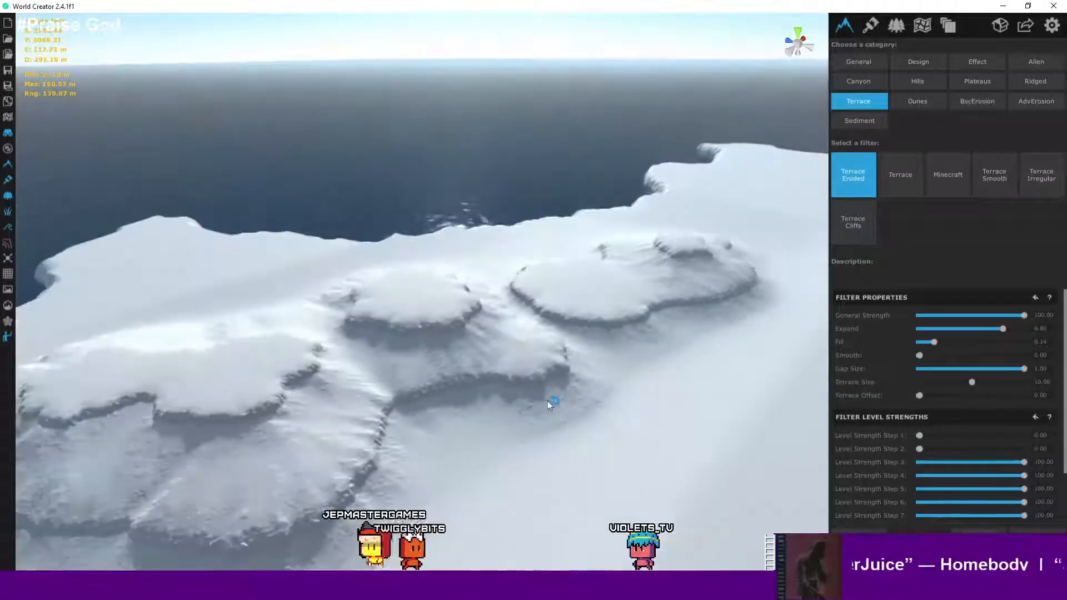
middle_drag(577, 382, 599, 336)
scroll(600, 331, up, 5)
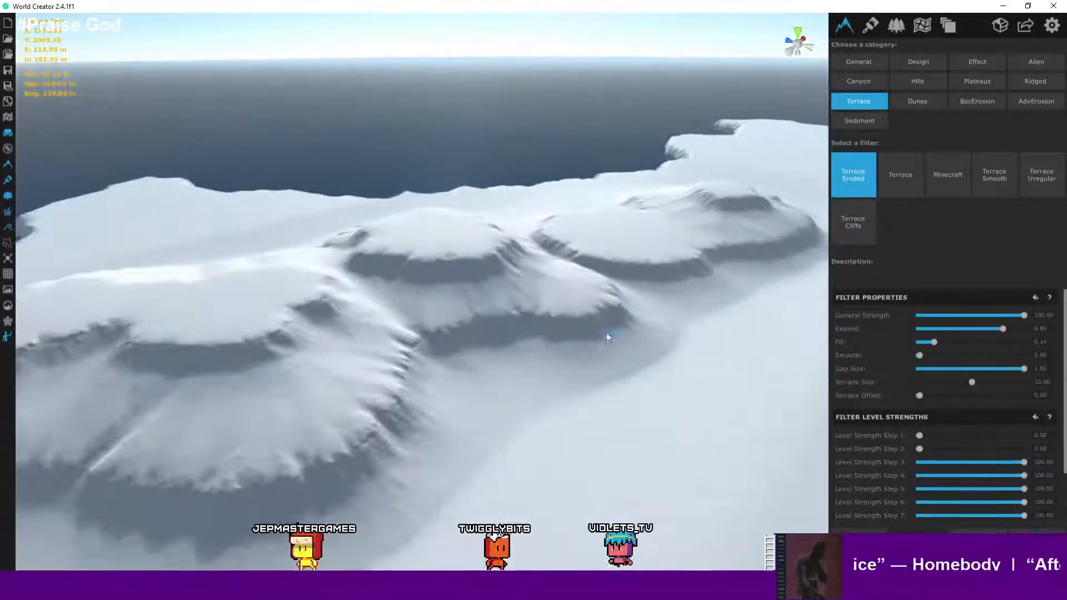
scroll(628, 286, up, 3)
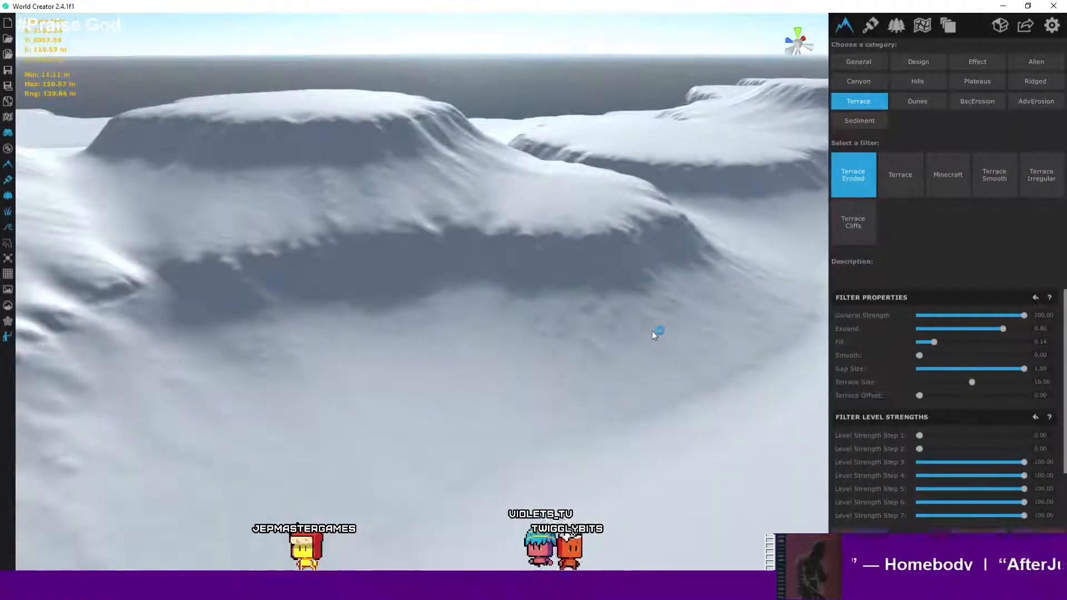
scroll(646, 328, down, 3)
scroll(644, 326, up, 2)
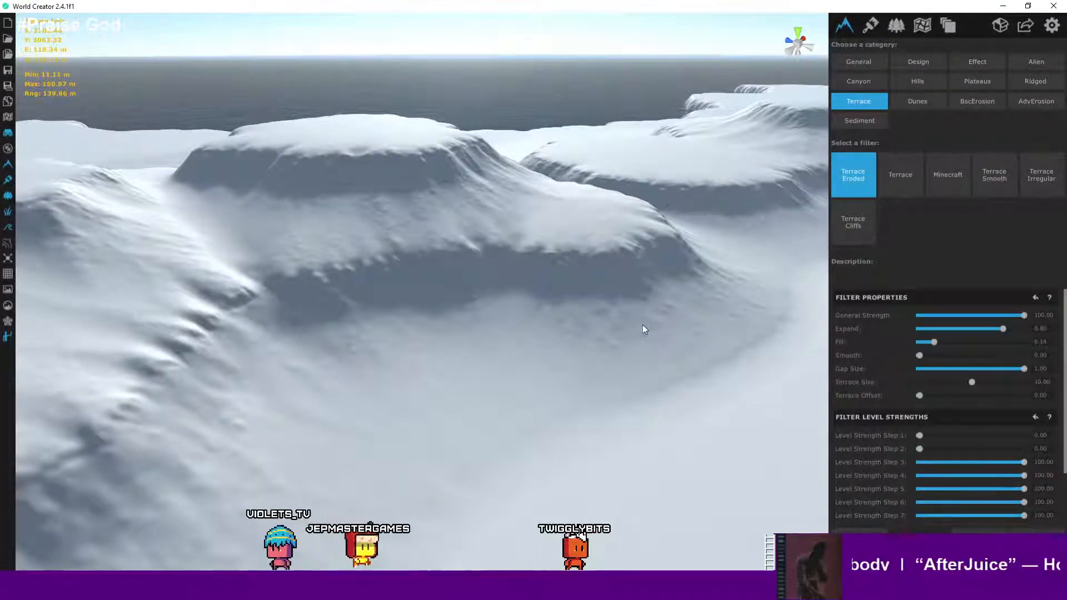
scroll(595, 283, down, 4)
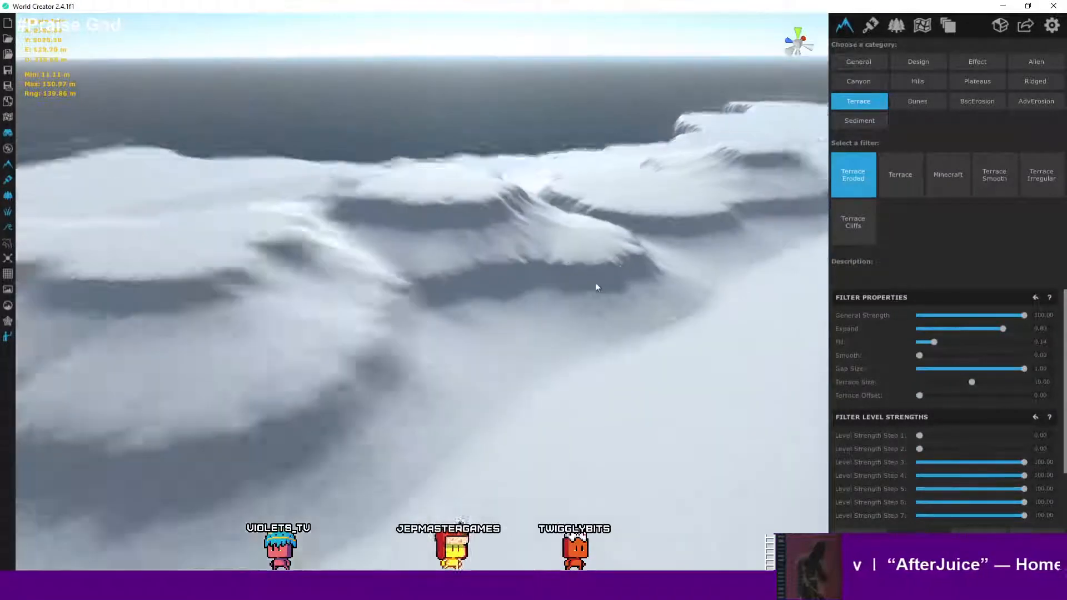
right_drag(626, 284, 678, 298)
scroll(607, 267, down, 4)
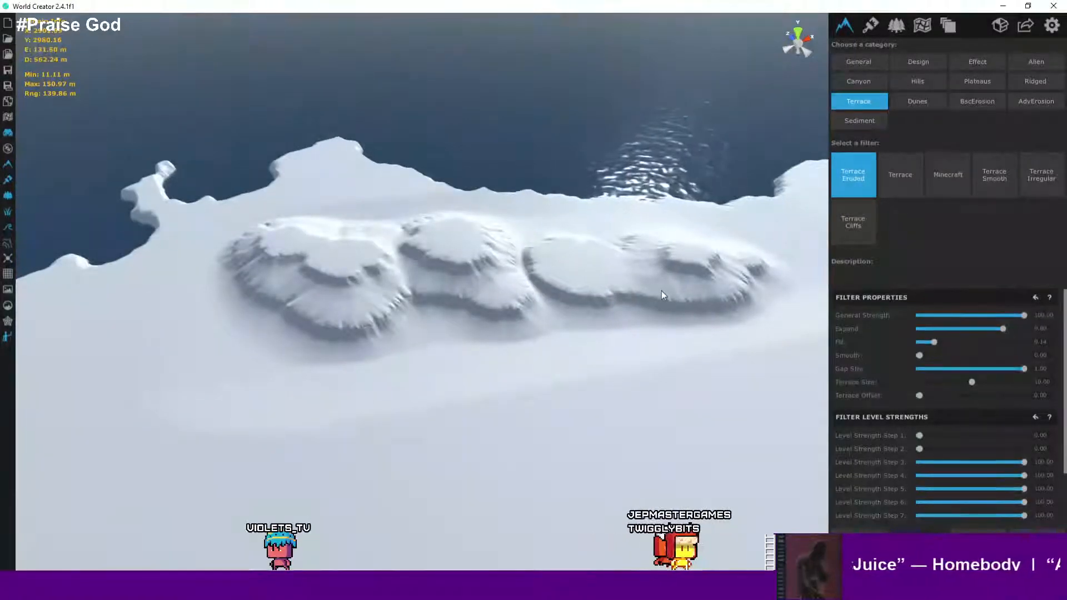
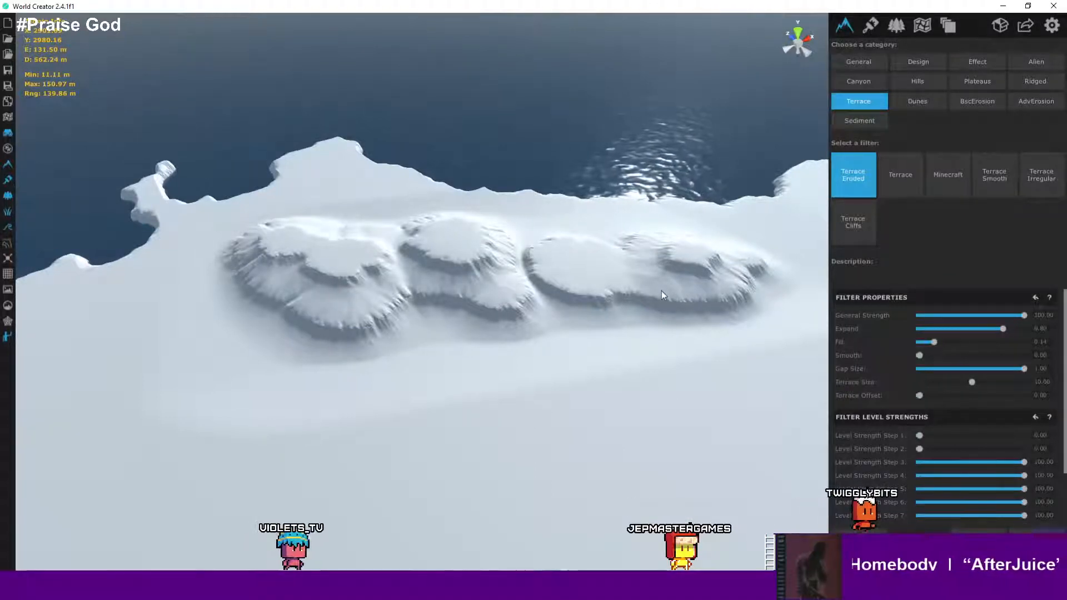
- Apply the Terrace filter preview and inspect the resulting mesas up close
click(910, 178)
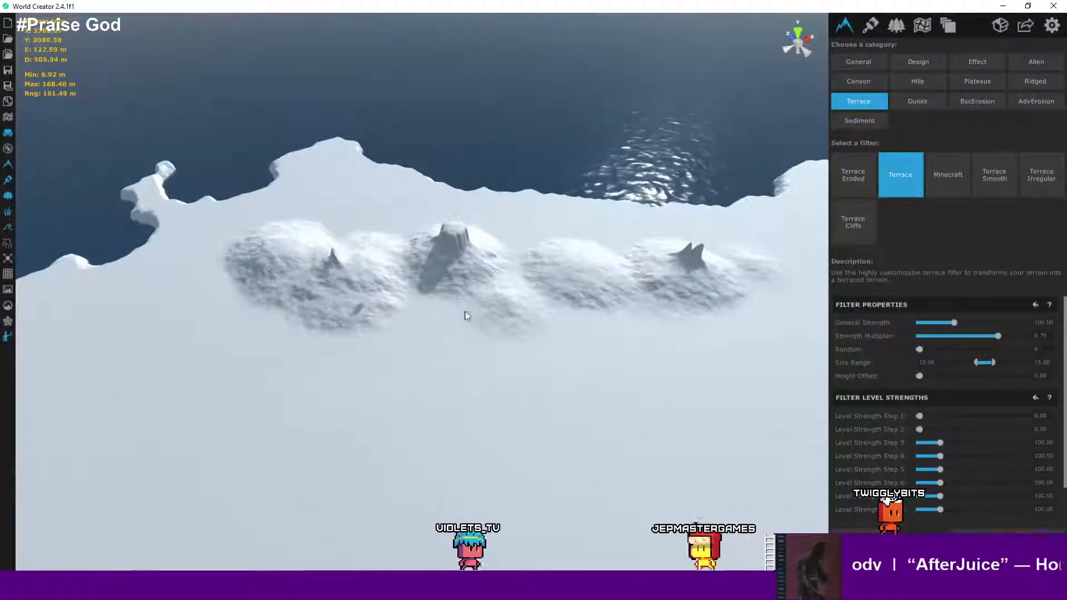
right_drag(467, 316, 507, 226)
scroll(486, 292, up, 5)
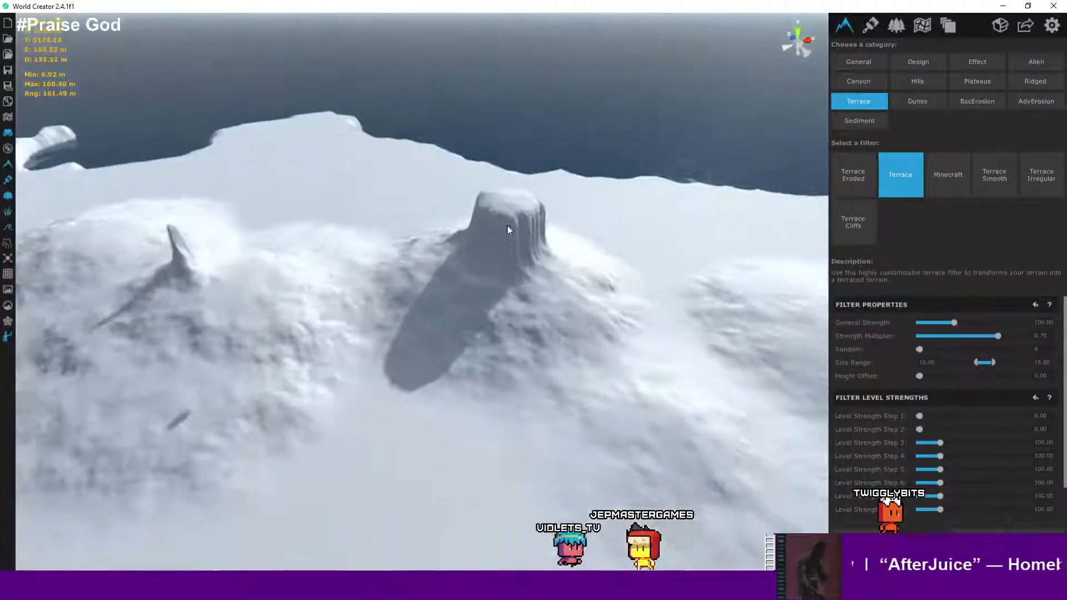
right_drag(498, 374, 478, 199)
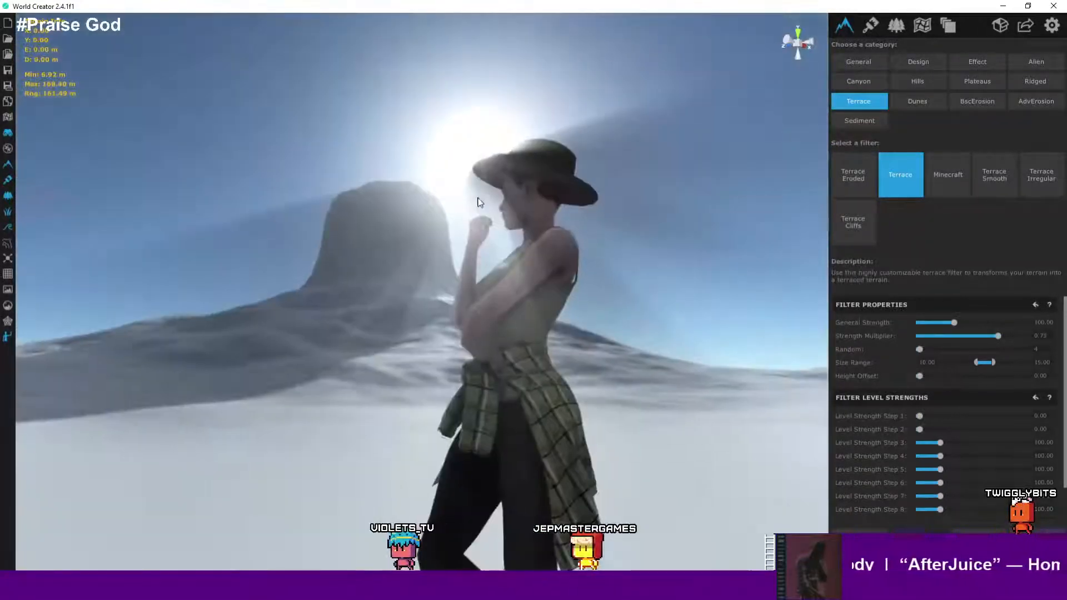
- Switch the preview to the Minecraft terrace filter and view the stepped terrain
key(a)
key(d)
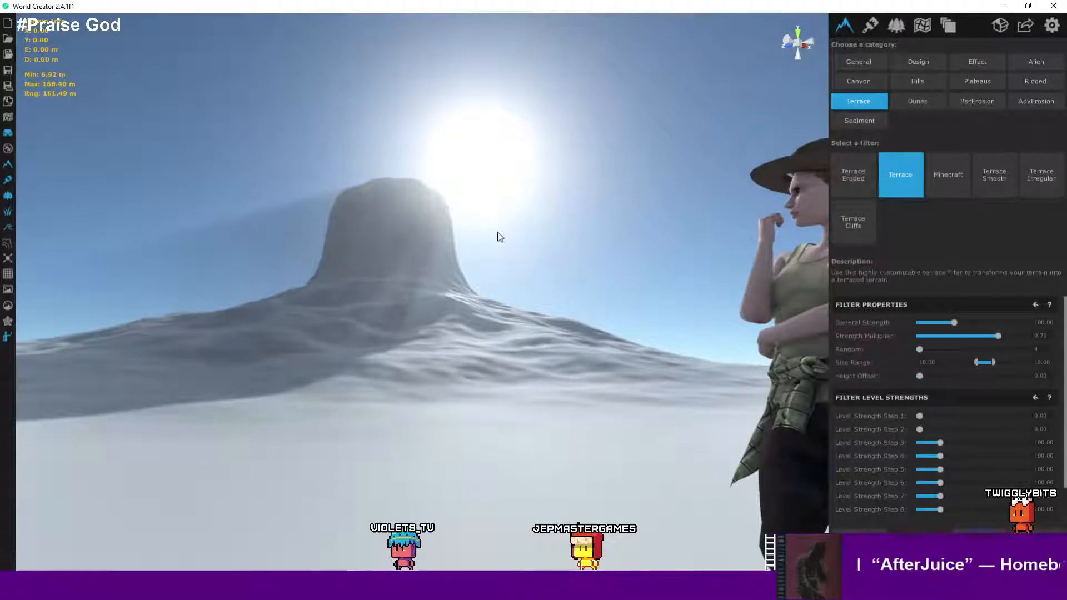
right_drag(524, 281, 507, 434)
scroll(540, 295, down, 10)
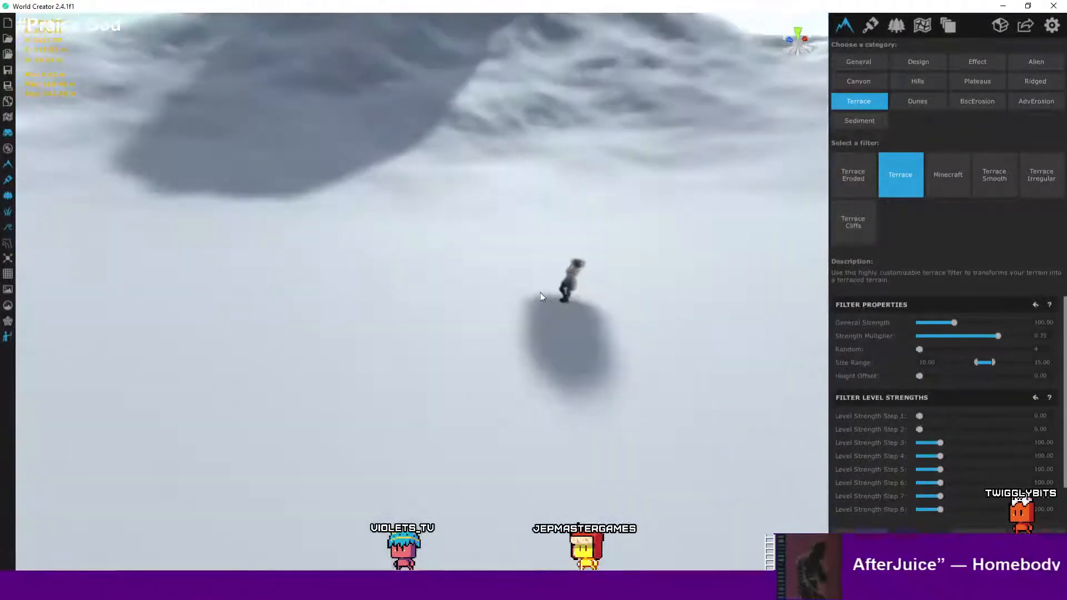
scroll(517, 317, down, 8)
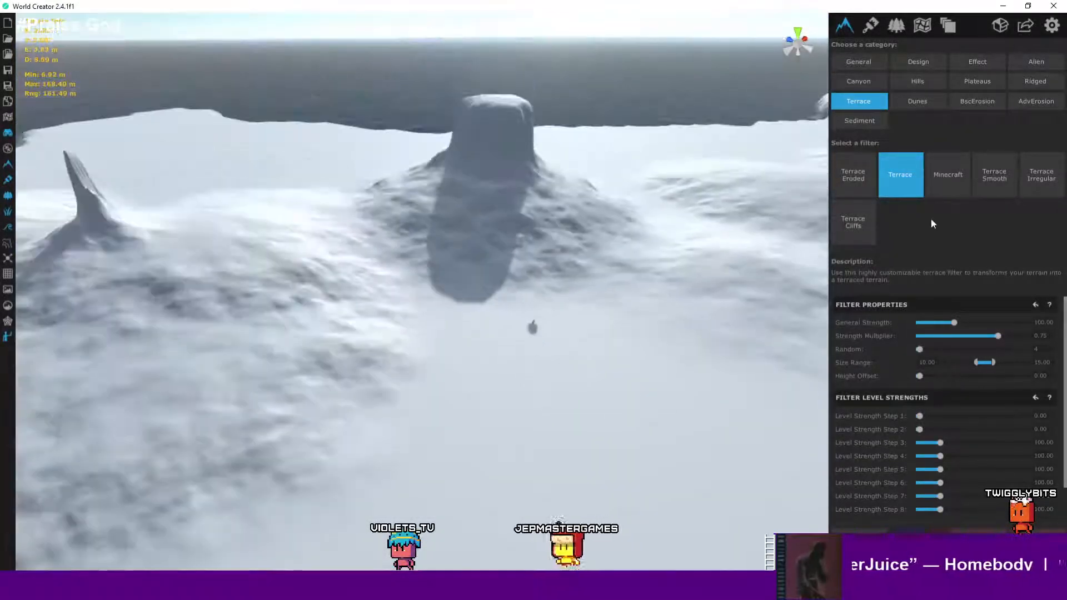
click(930, 187)
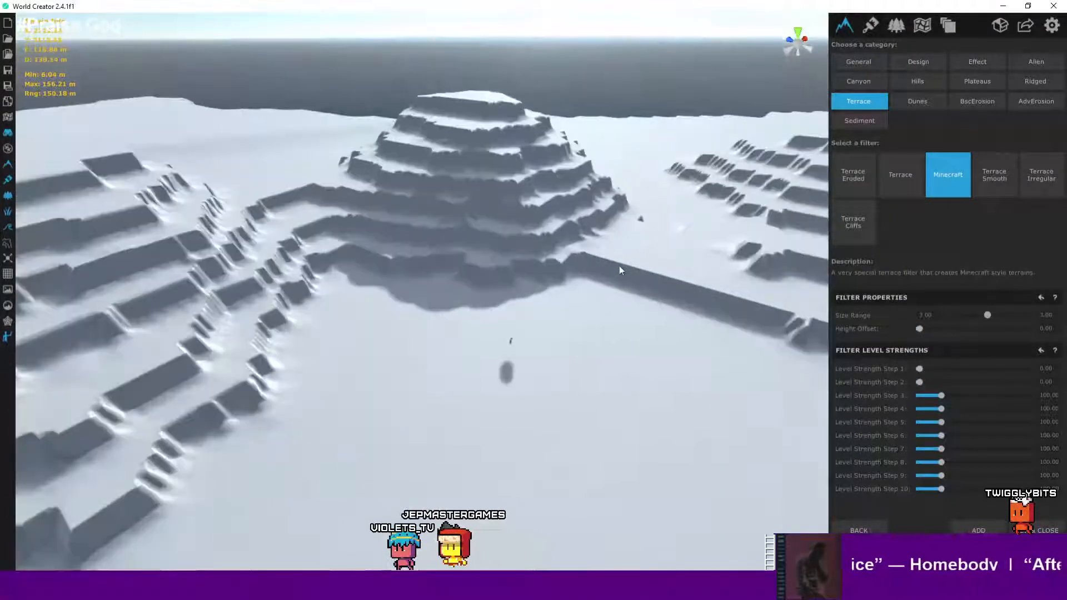
scroll(620, 270, down, 2)
right_drag(649, 260, 701, 312)
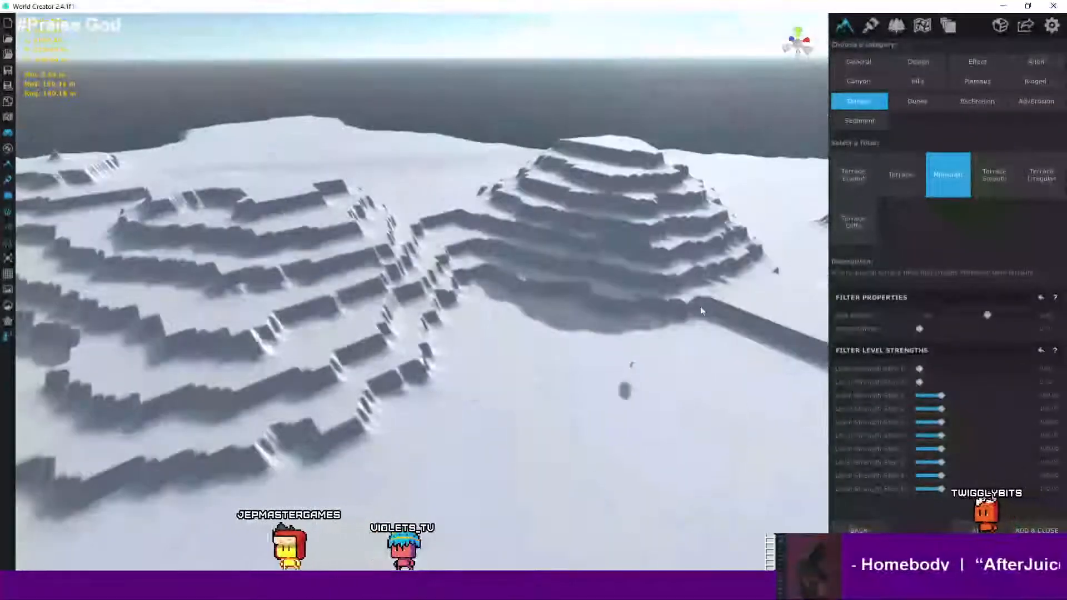
- Preview the Terrace Smooth and Terrace Irregular filters on the terrain
click(988, 181)
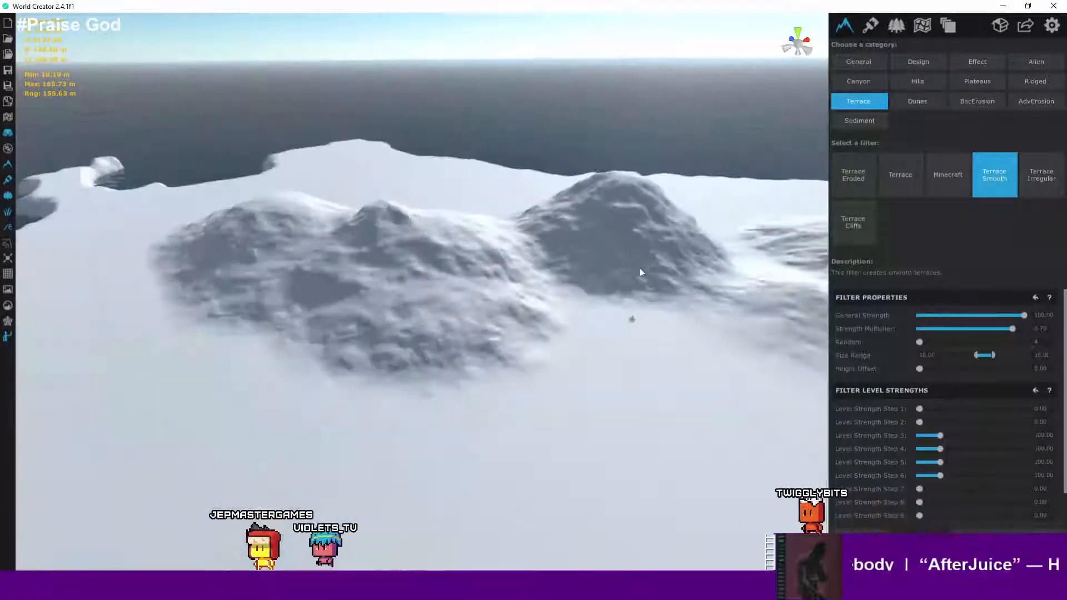
right_drag(705, 288, 784, 298)
click(1046, 189)
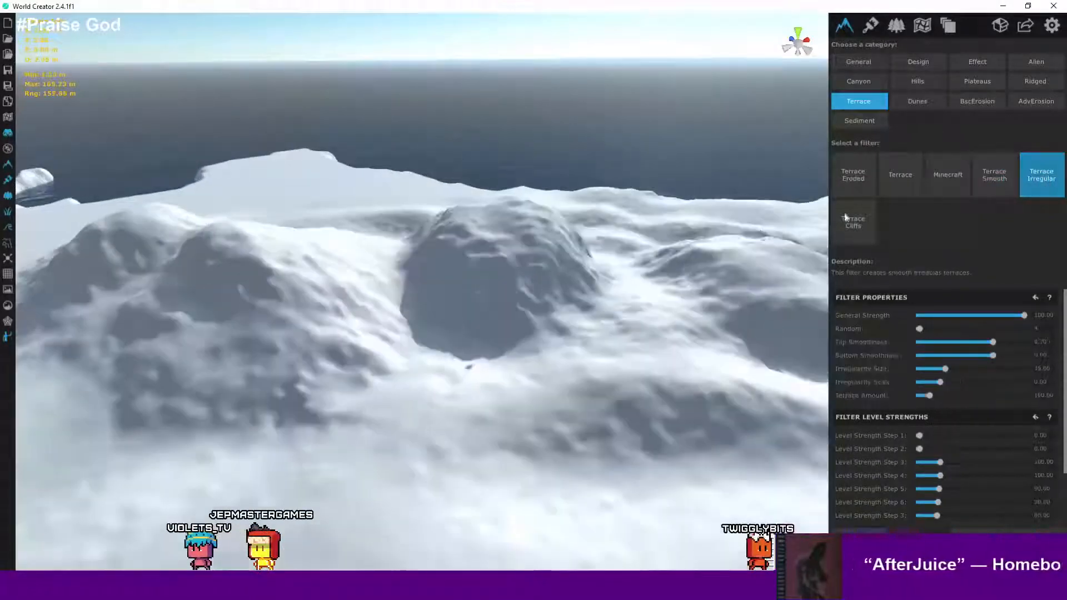
scroll(596, 301, down, 3)
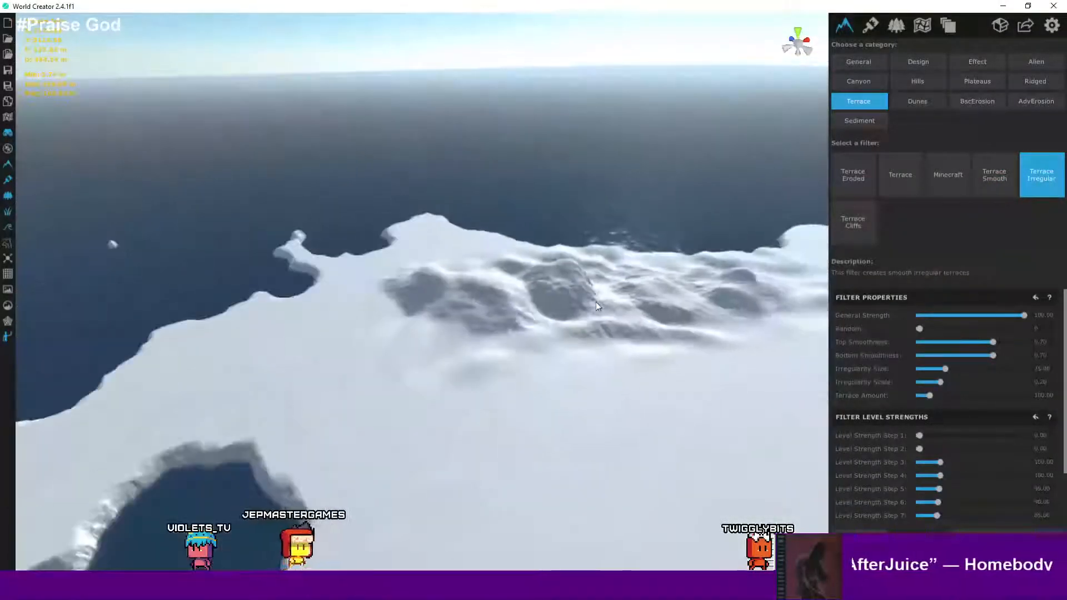
scroll(607, 302, up, 3)
scroll(605, 302, up, 5)
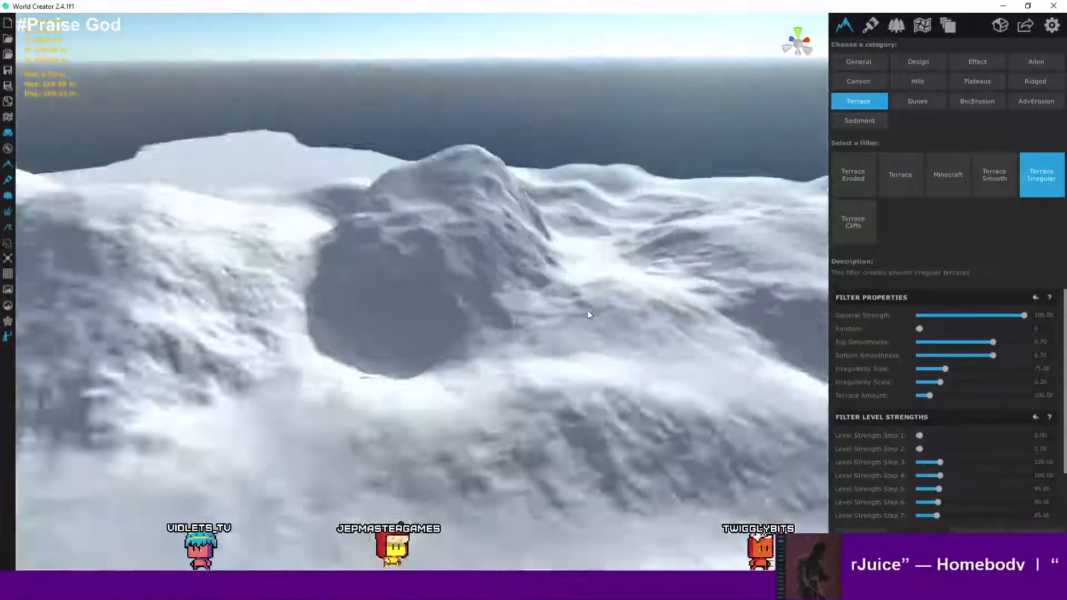
scroll(451, 396, up, 3)
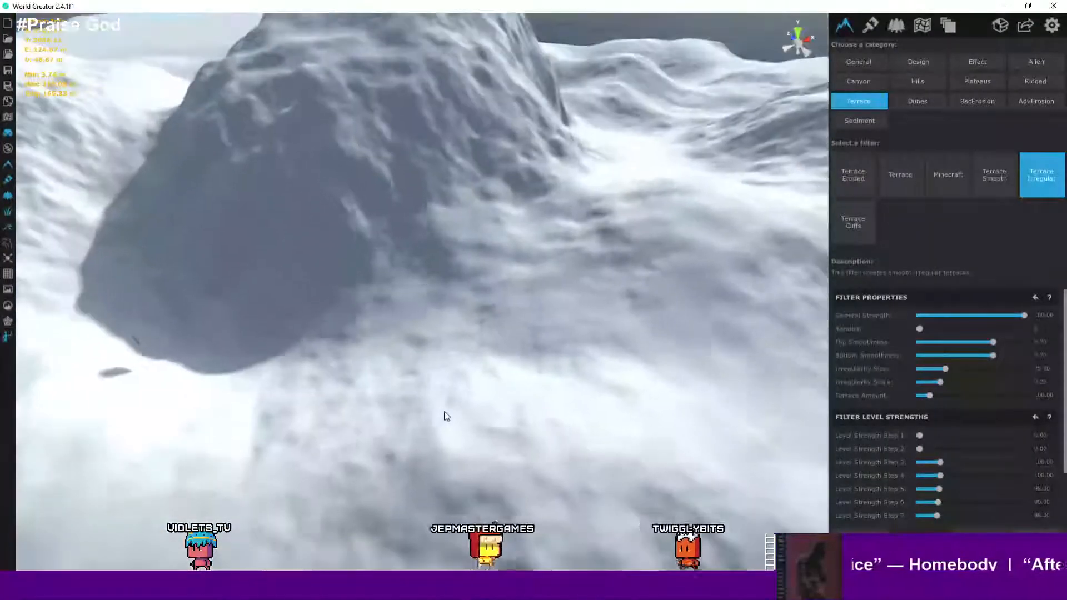
scroll(328, 395, down, 3)
scroll(476, 369, up, 2)
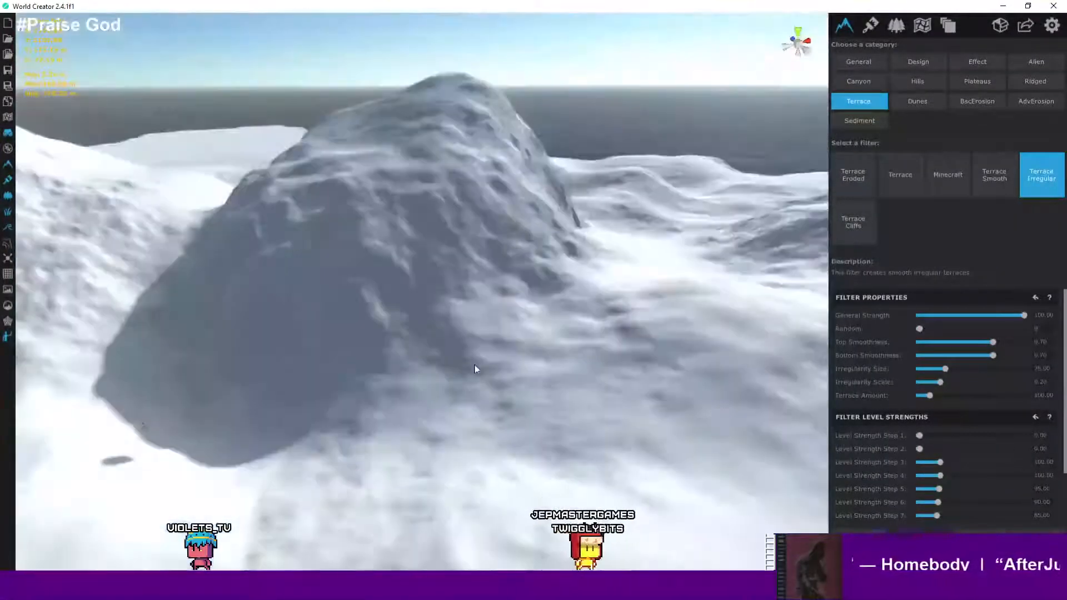
- Select the Terrace Cliffs filter and lower its General Strength to about 23.6
click(846, 219)
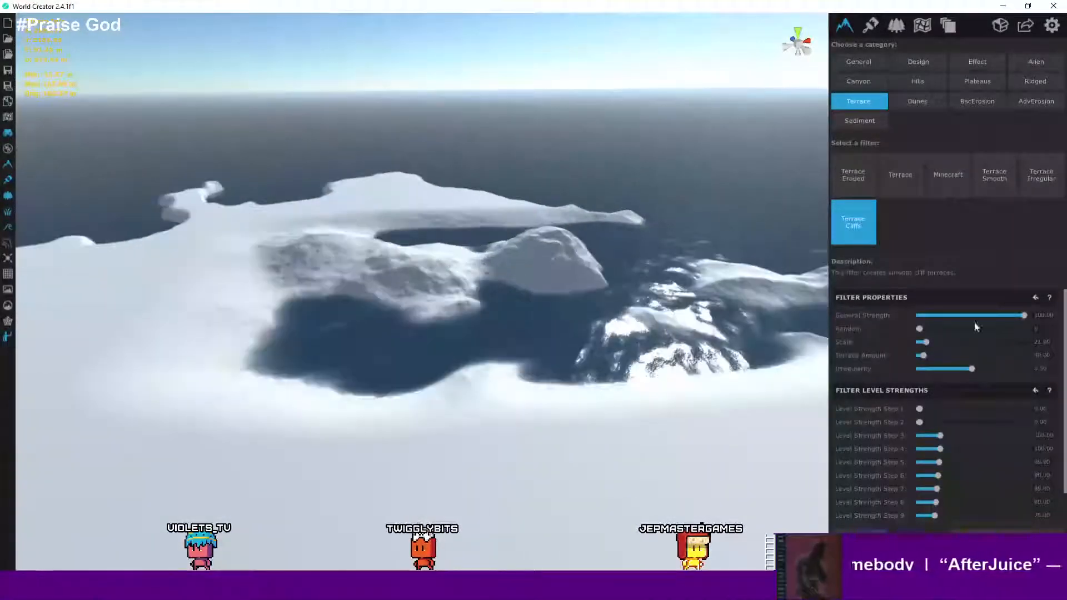
drag(1016, 315, 955, 314)
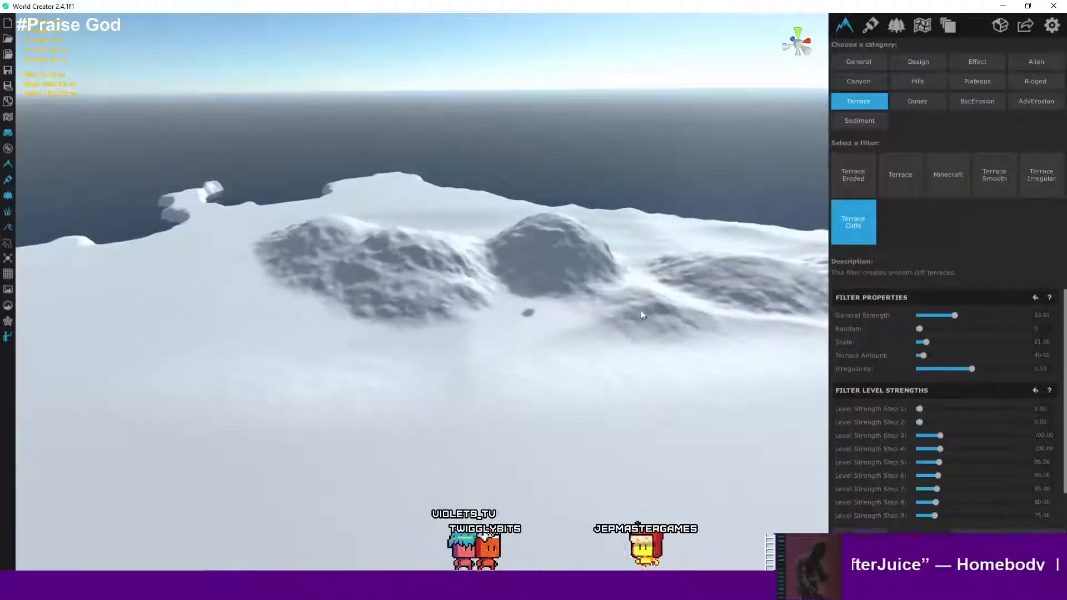
scroll(635, 310, up, 3)
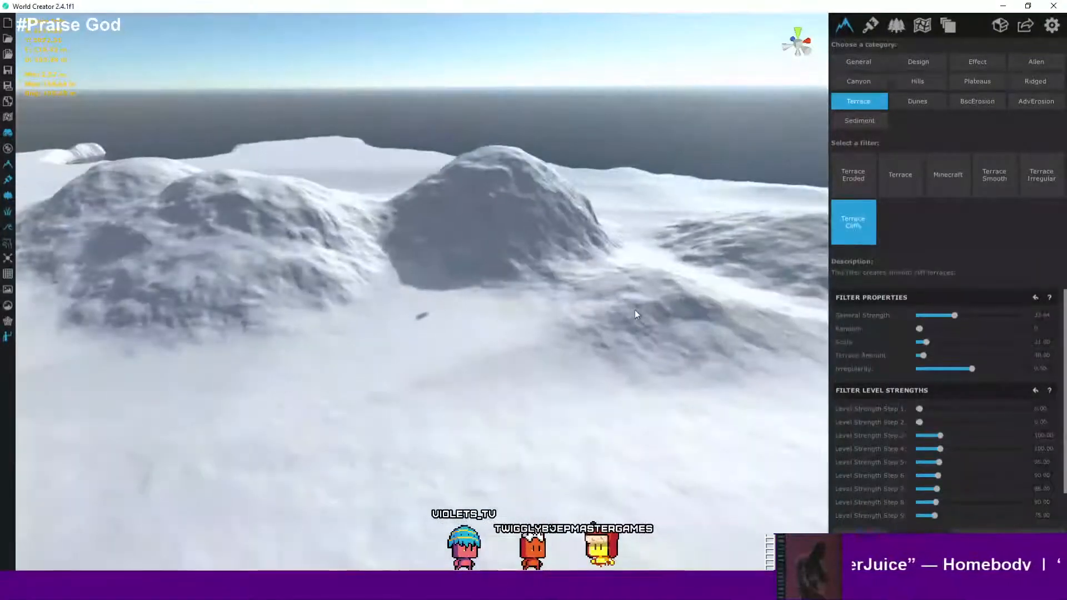
scroll(636, 315, down, 3)
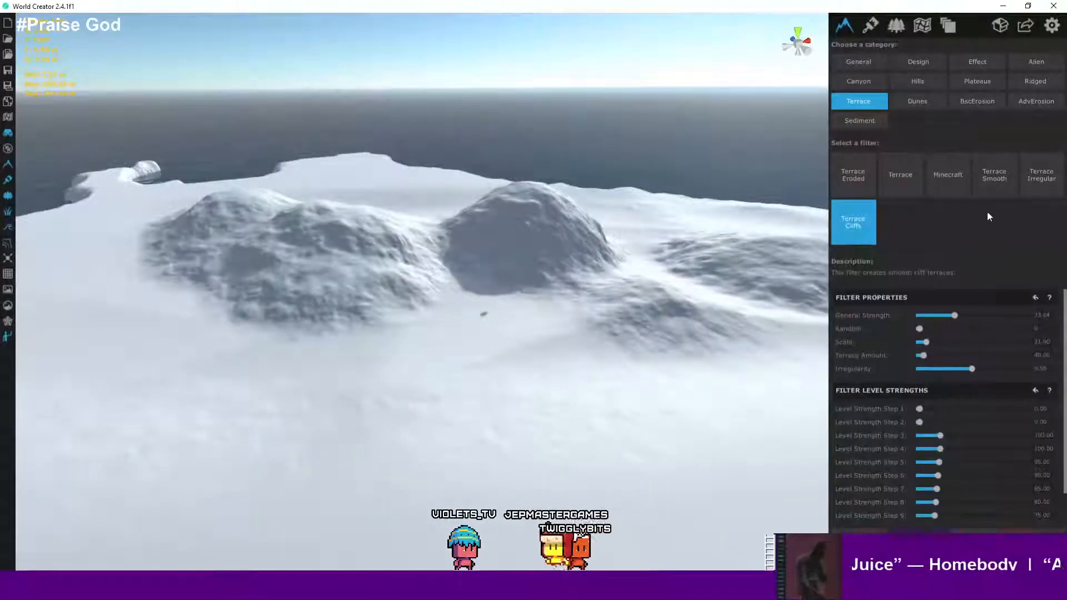
- Open the Dunes category and compare the Smooth Dunes and Dunes filters
click(926, 105)
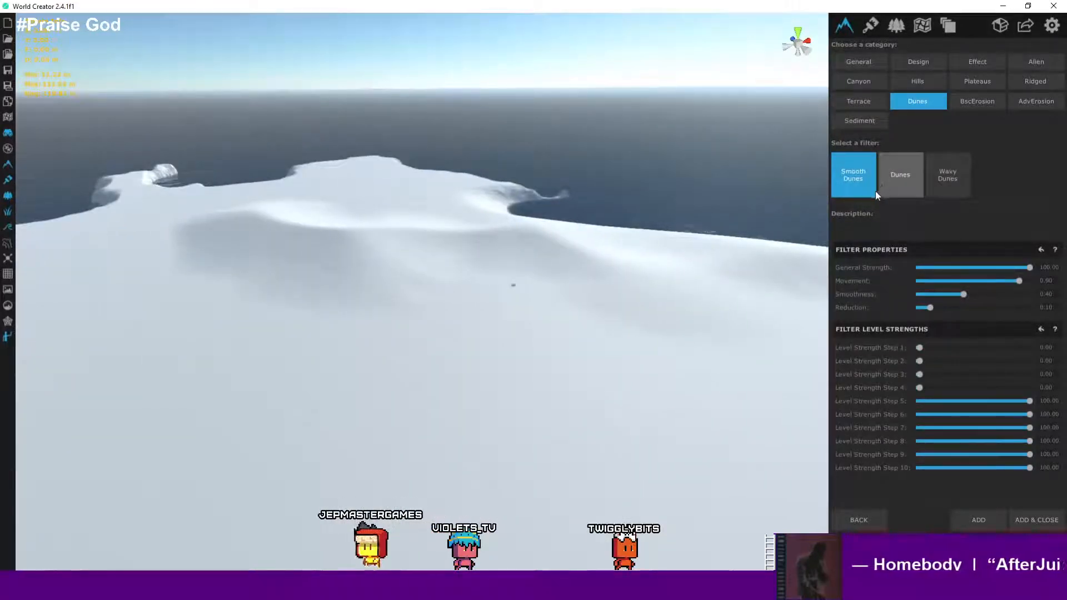
click(875, 191)
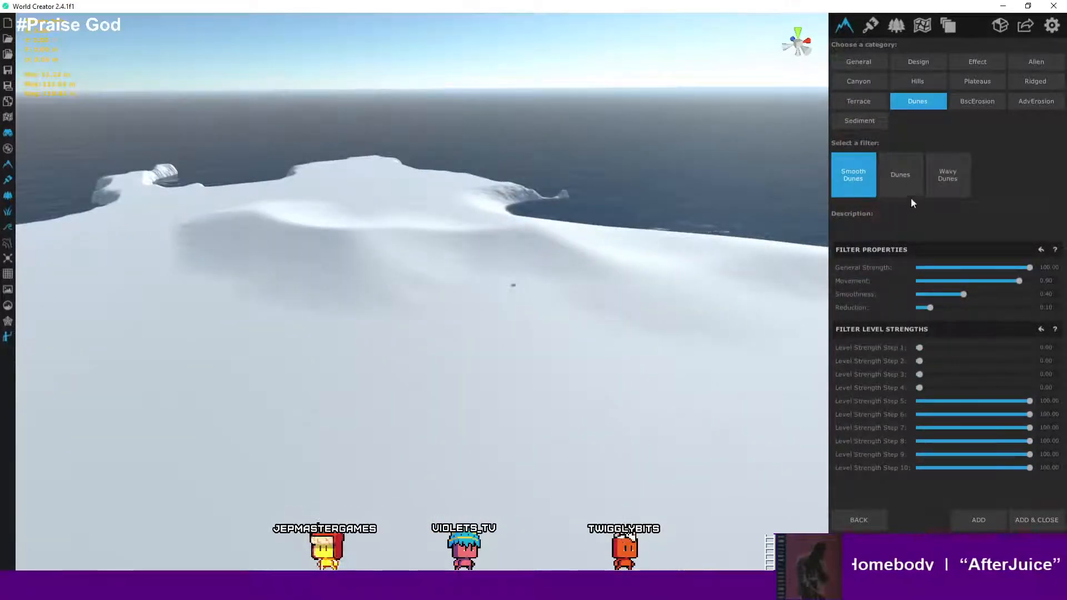
click(899, 181)
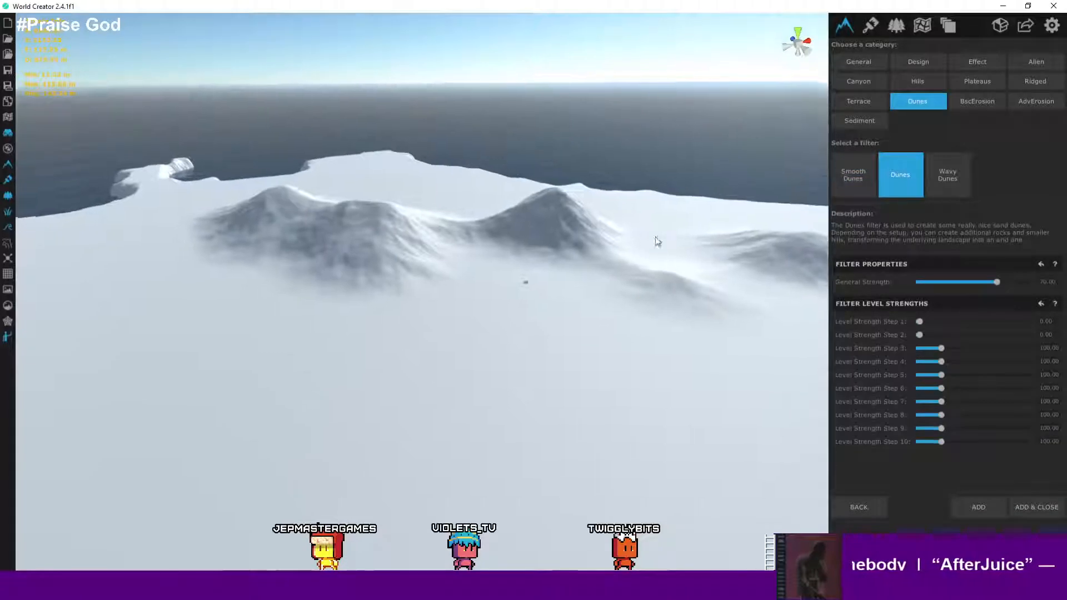
click(846, 187)
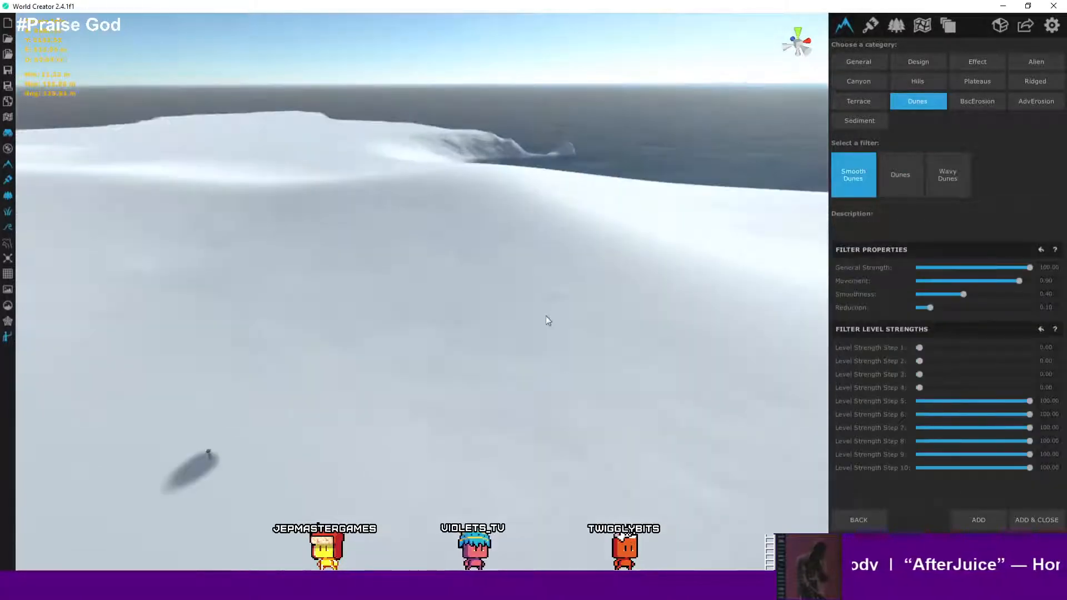
right_drag(546, 315, 422, 369)
scroll(411, 339, up, 6)
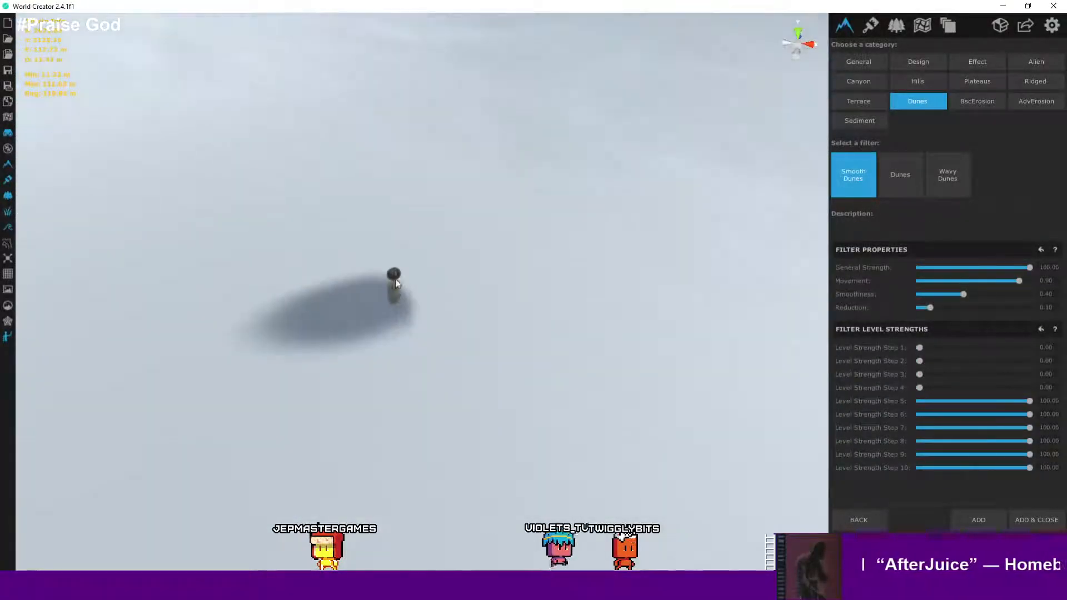
scroll(398, 279, up, 4)
right_drag(409, 305, 611, 186)
- Select the Wavy Dunes filter and view the rippled sand across the coastline
click(936, 175)
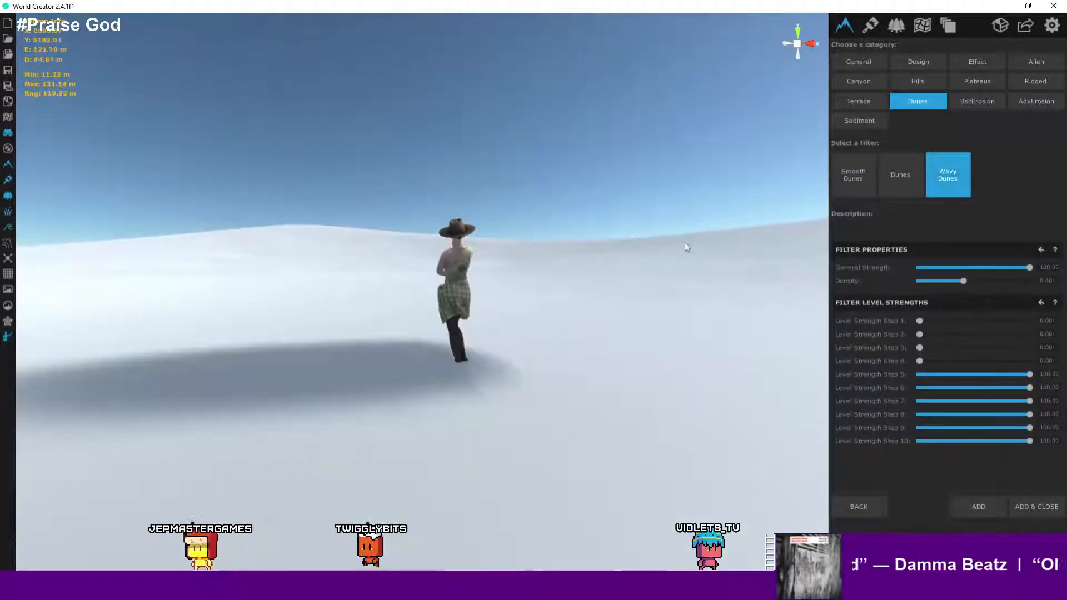
right_drag(717, 243, 560, 375)
key(s)
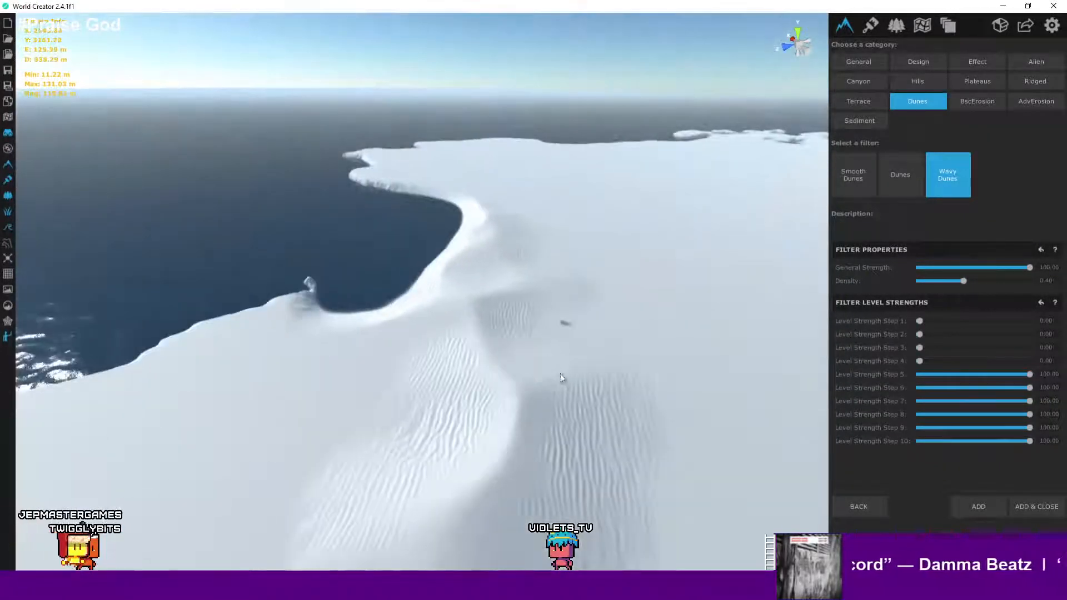
scroll(558, 312, down, 3)
scroll(556, 297, up, 5)
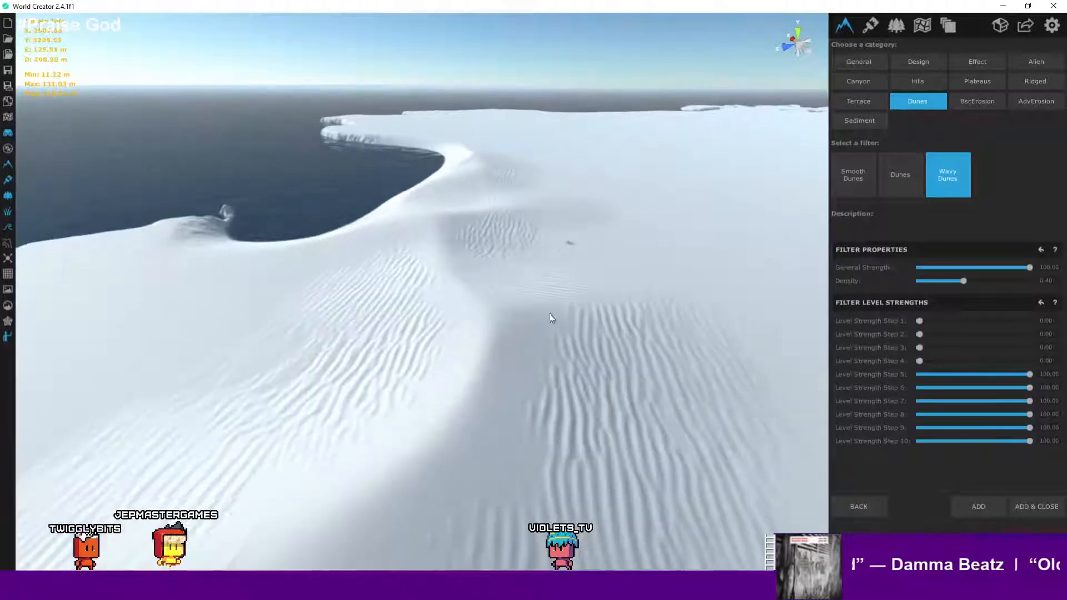
scroll(575, 262, down, 3)
- Inspect the wavy dune ripples from several closer viewpoints
middle_drag(550, 314, 566, 254)
scroll(559, 257, up, 4)
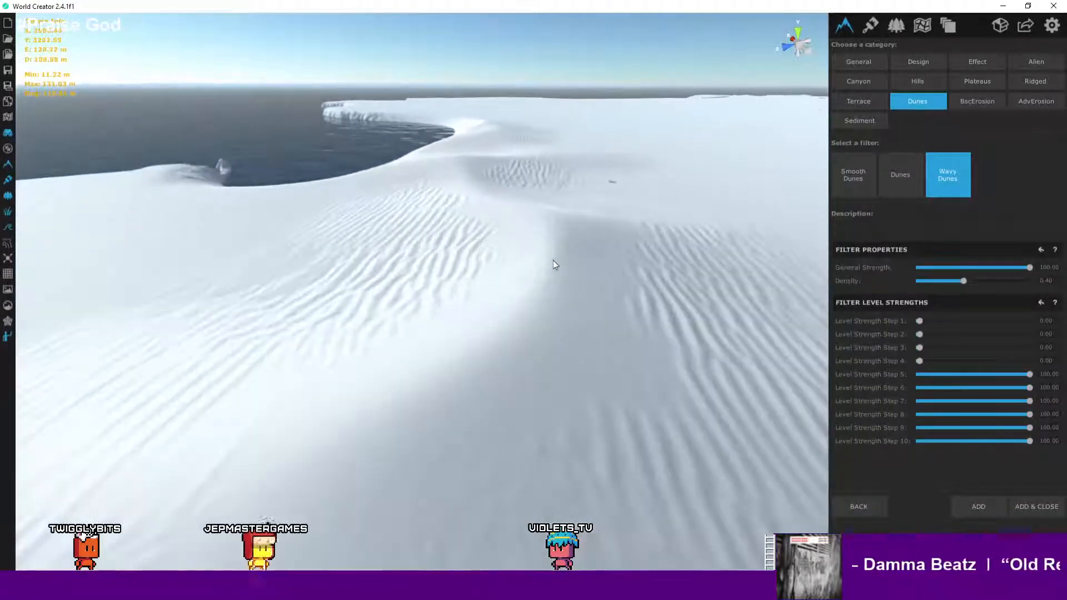
scroll(553, 267, up, 2)
middle_drag(553, 291, 572, 279)
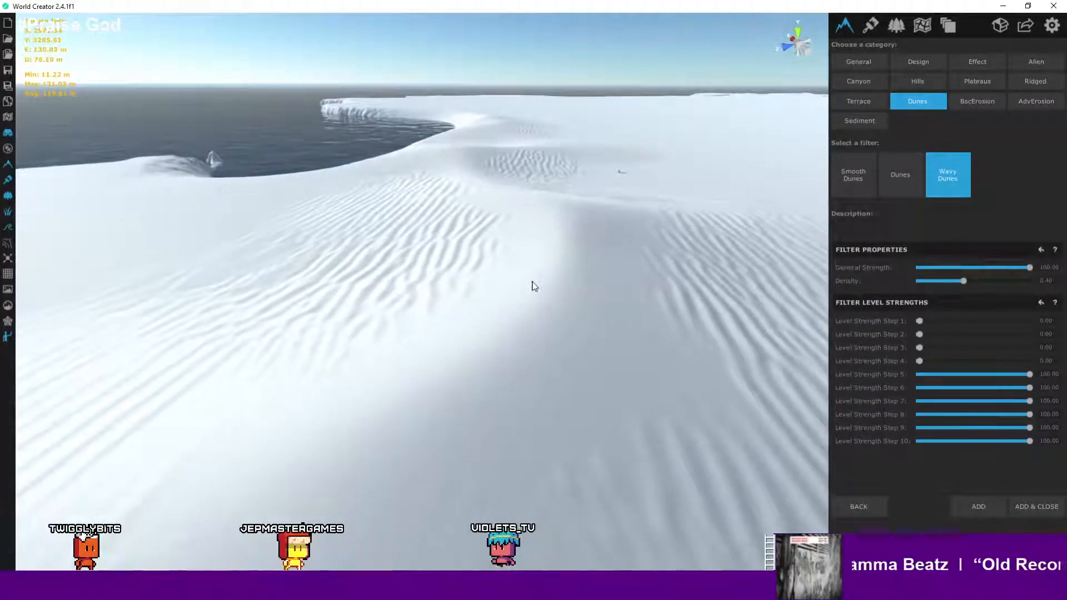
scroll(534, 283, up, 3)
scroll(543, 278, up, 3)
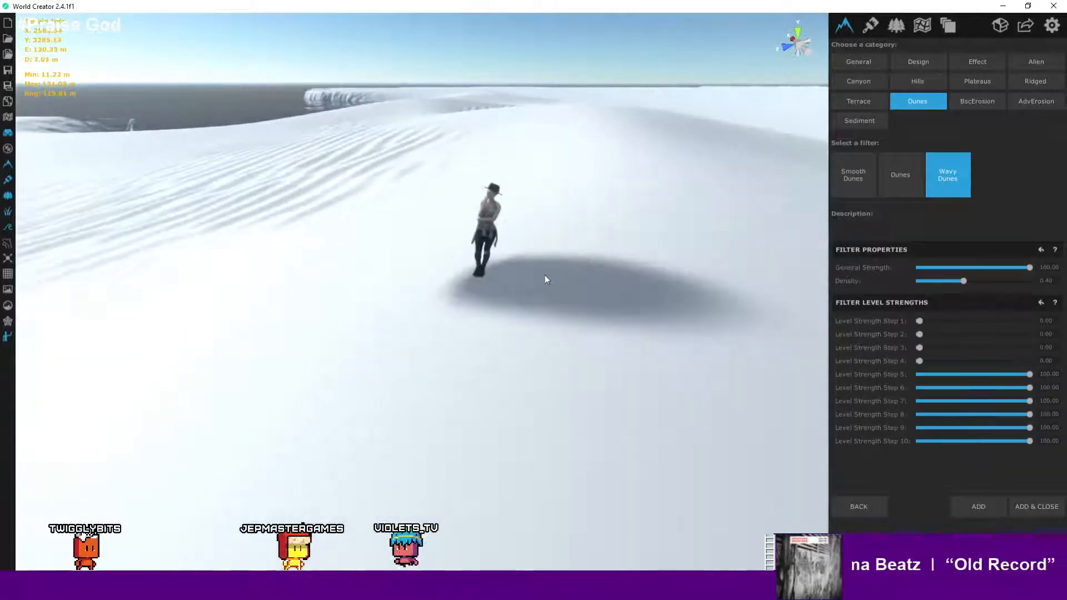
scroll(593, 275, up, 2)
scroll(593, 275, down, 5)
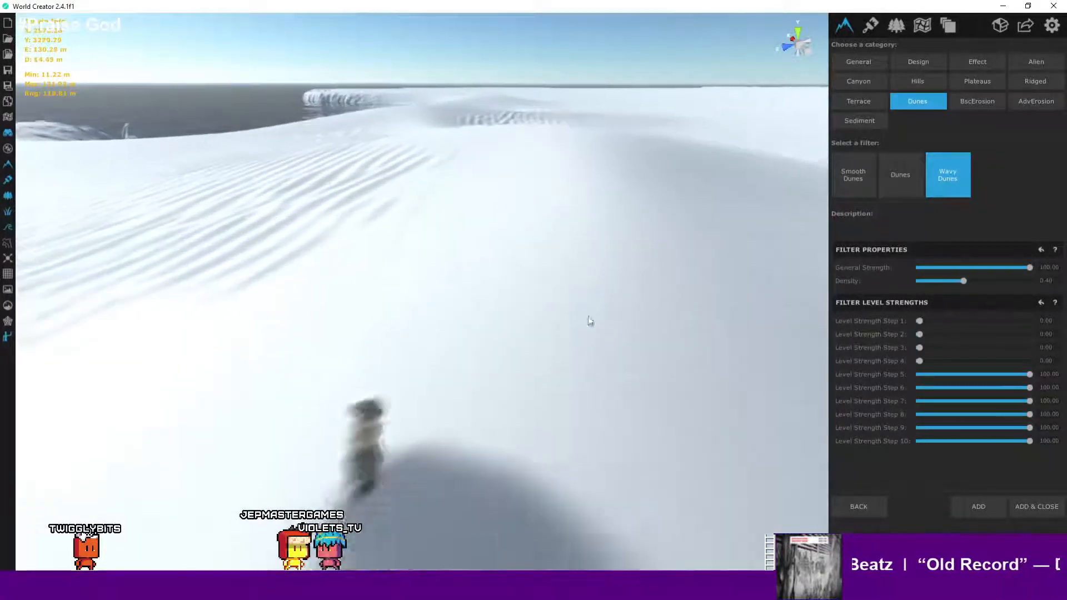
scroll(656, 282, down, 4)
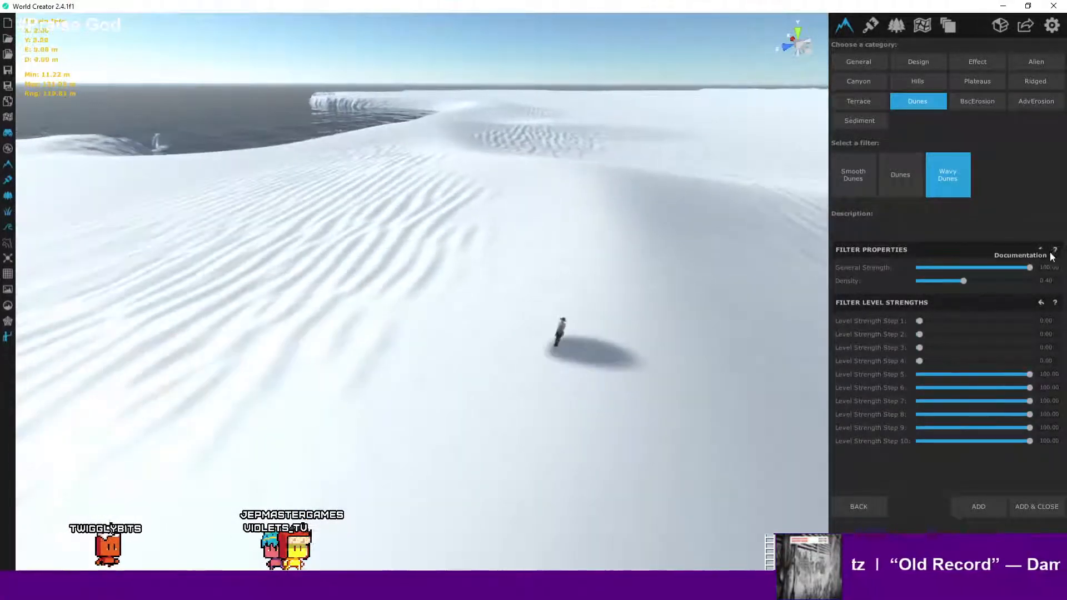
- Lower the Wavy Dunes Density to about 0.15
drag(953, 282, 926, 281)
scroll(605, 254, down, 5)
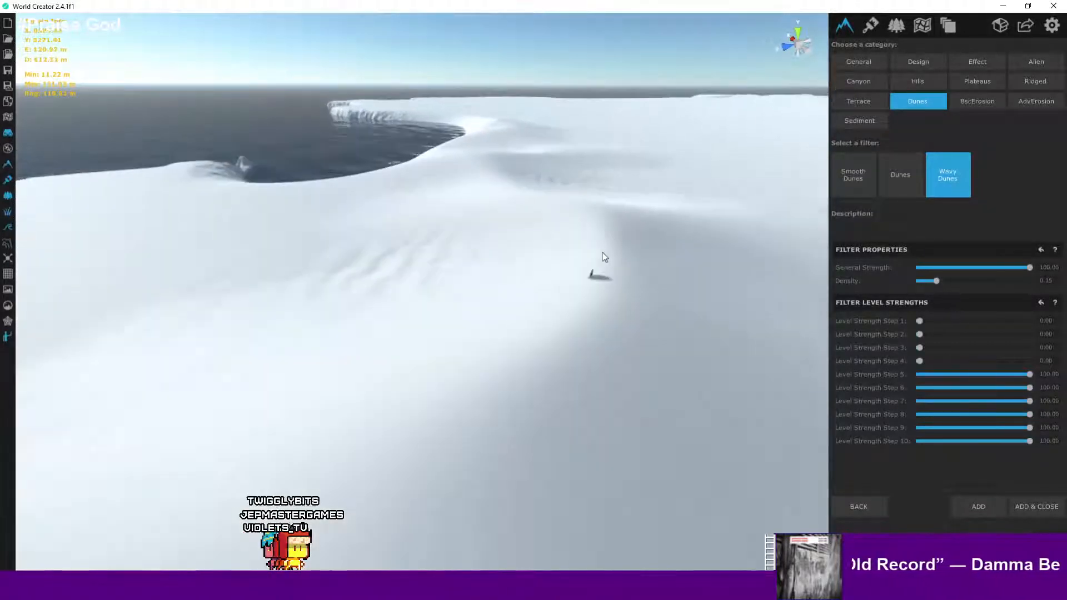
scroll(602, 256, down, 5)
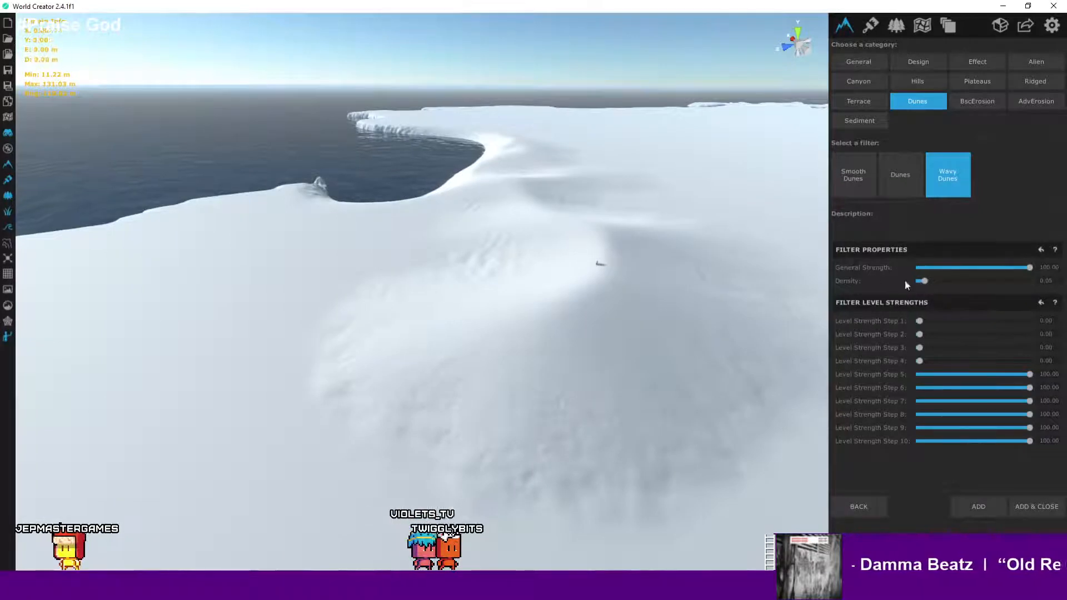
- Raise the Wavy Dunes Density to 0.92 and view the denser ripples
drag(924, 280, 987, 281)
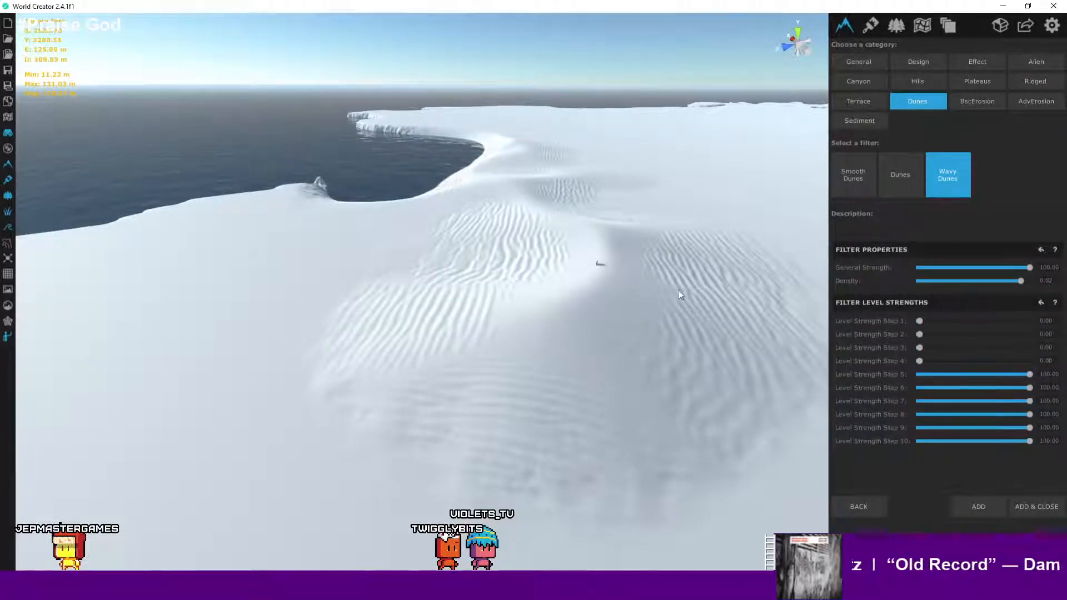
scroll(587, 282, up, 5)
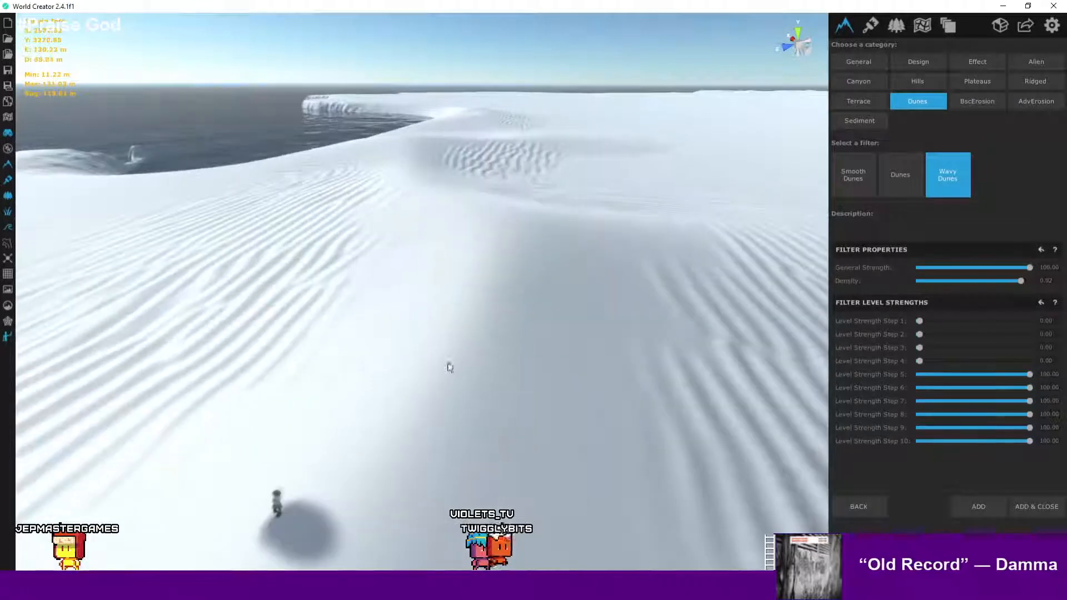
scroll(554, 261, up, 5)
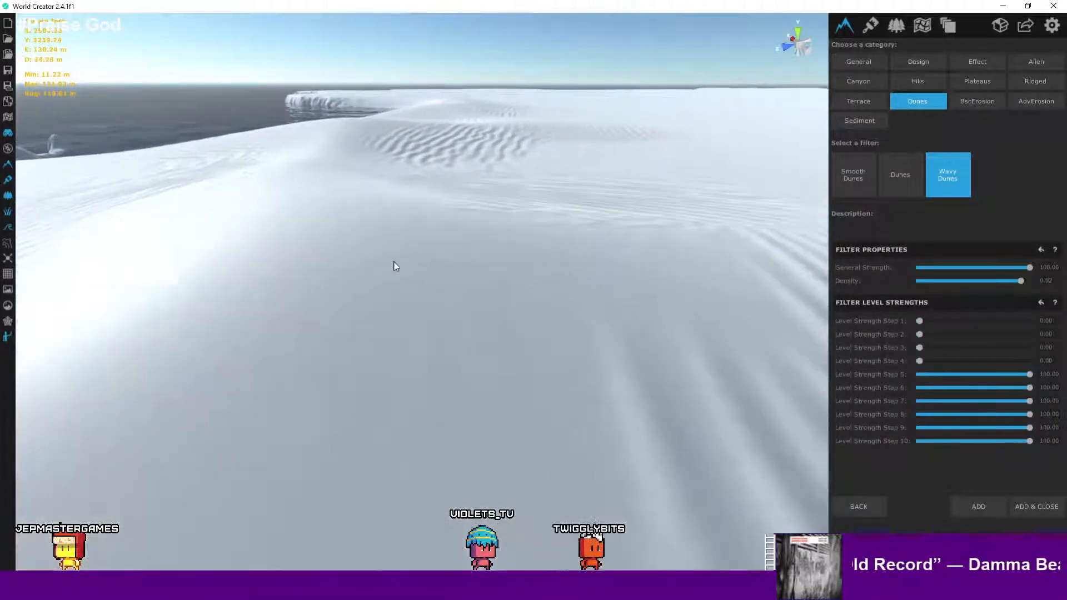
- Inspect the dense wavy dune ripples from close, ground-level viewpoints around the character
scroll(393, 265, up, 5)
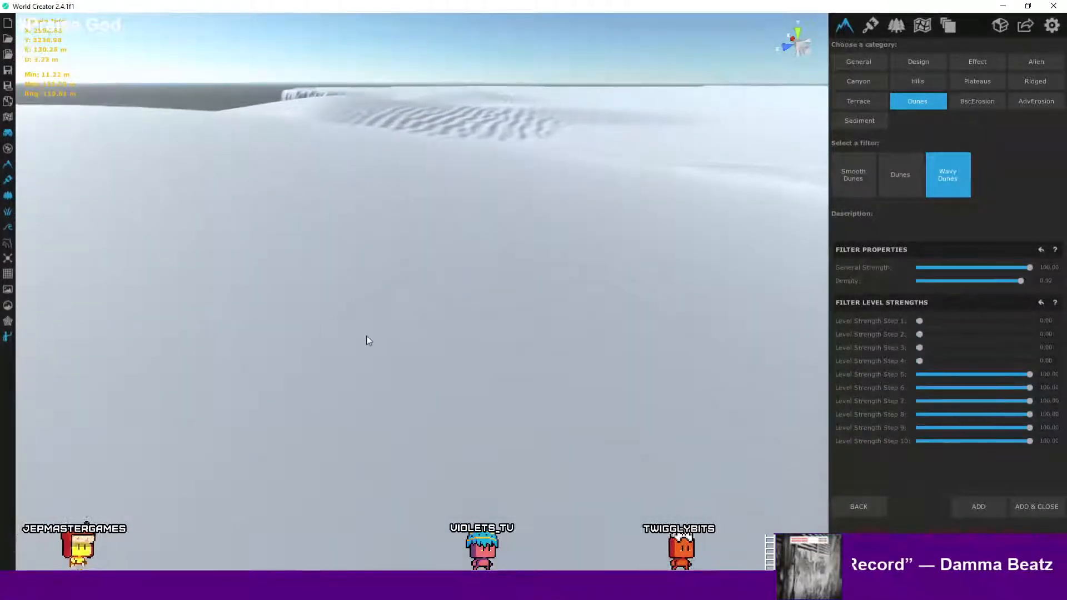
middle_drag(498, 160, 456, 342)
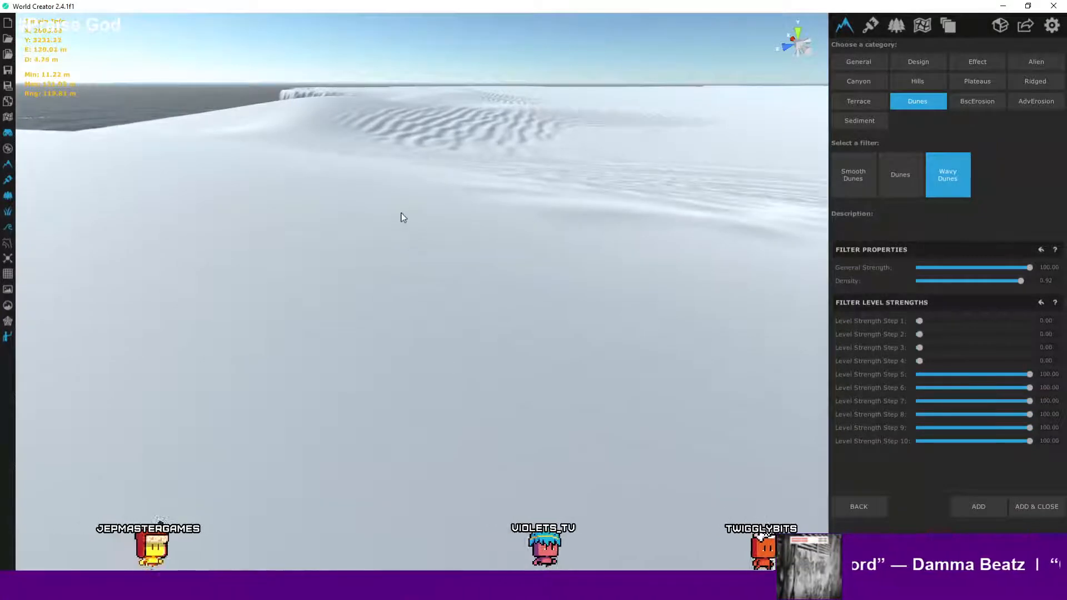
scroll(395, 214, down, 4)
scroll(400, 247, up, 2)
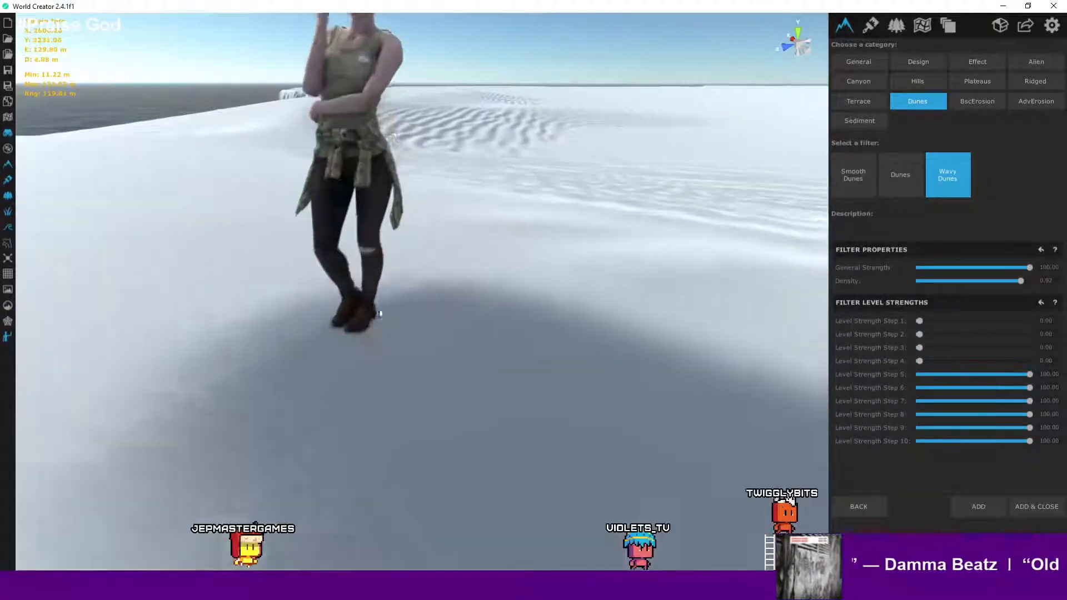
scroll(388, 222, down, 1)
right_drag(388, 222, 708, 257)
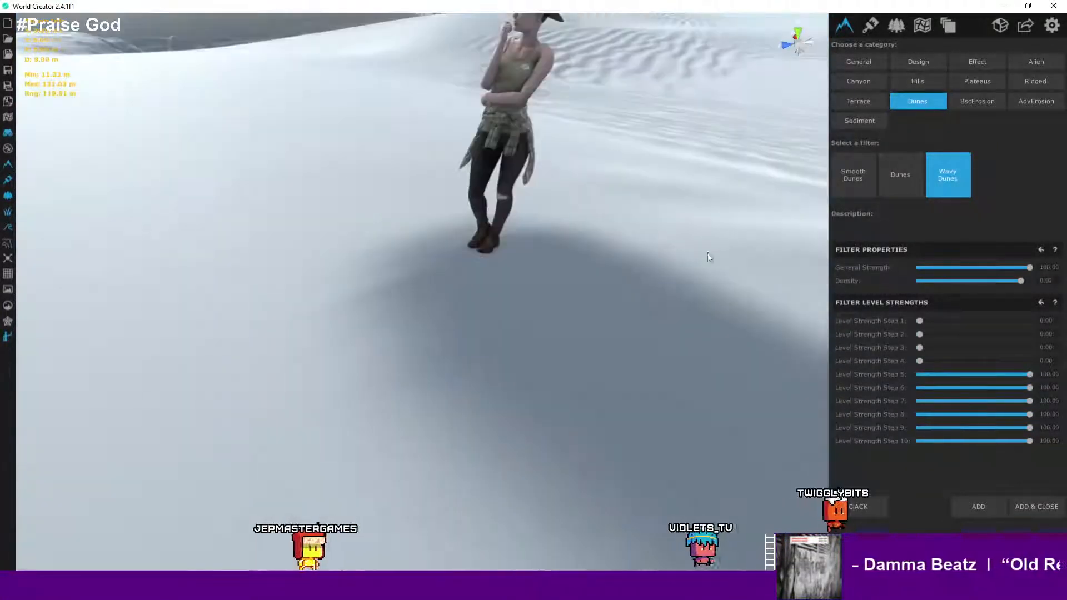
- Switch to the Dunes filter and preview the large sand dunes along the coastline
click(916, 173)
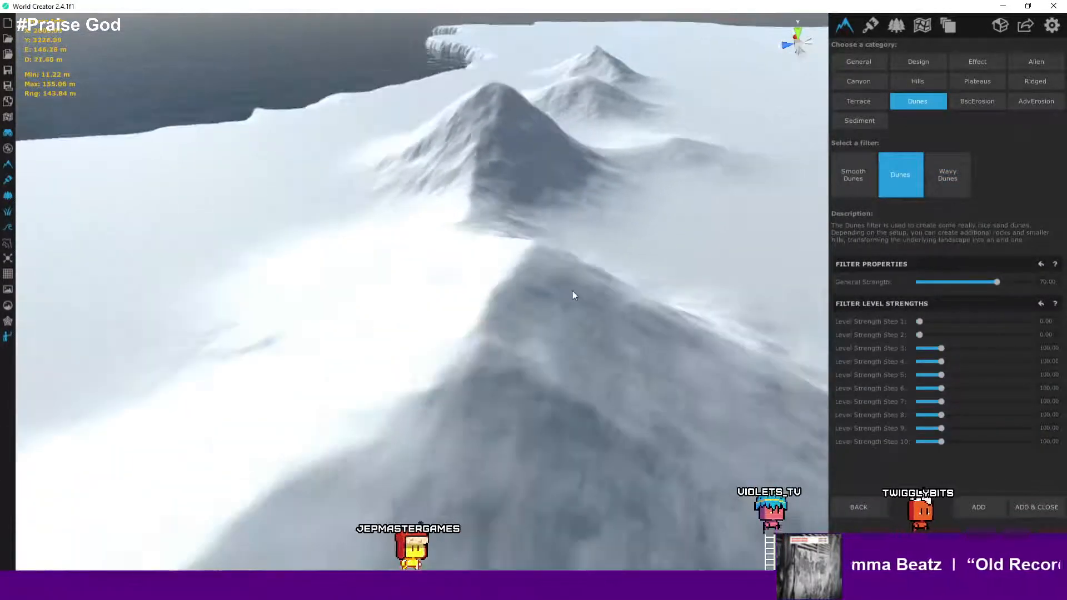
scroll(573, 291, down, 5)
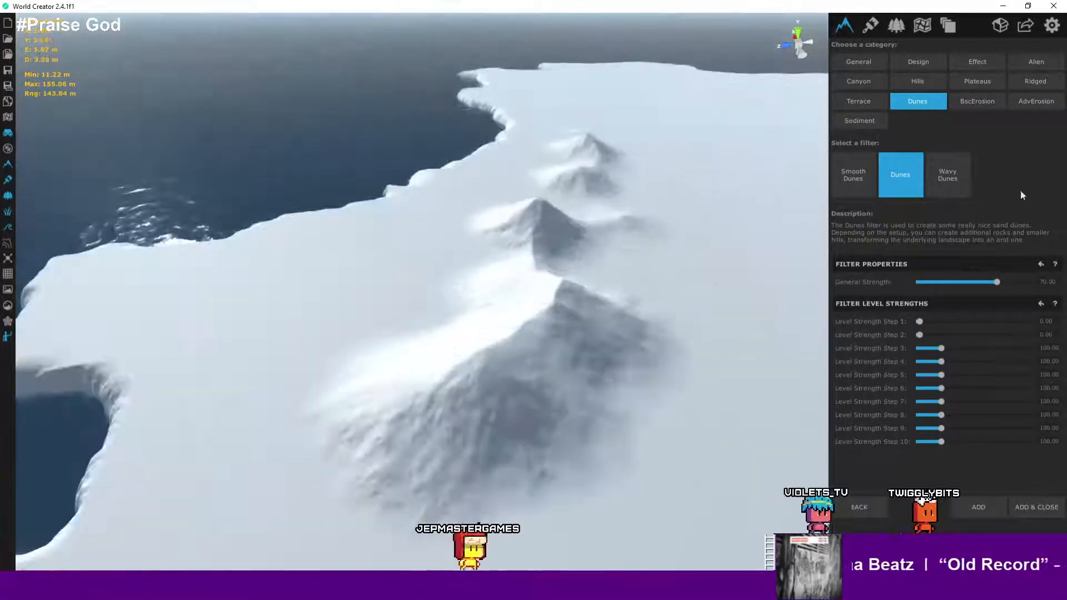
- Select the Smooth Dunes filter and preview the smoothed coastal terrain
click(860, 179)
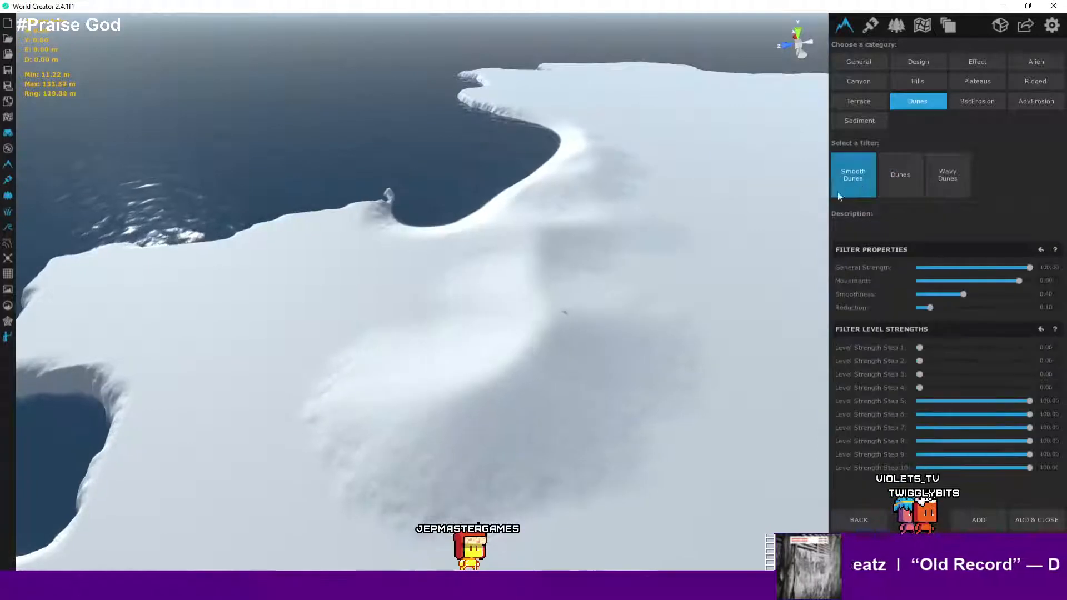
key(a)
right_drag(622, 315, 675, 309)
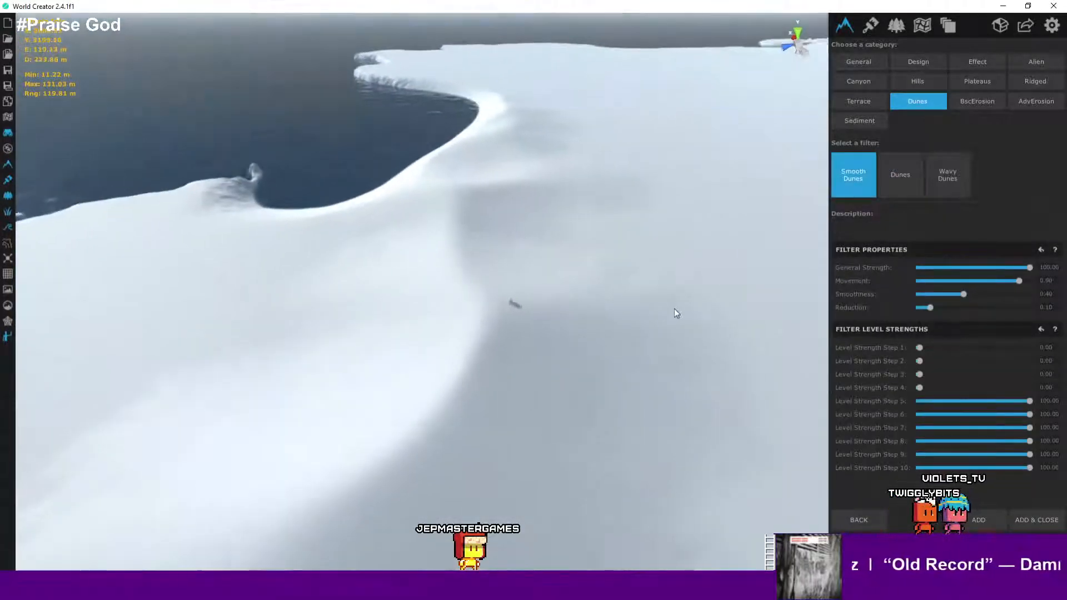
- Open the BscErosion category and preview the Erosion Deep filter on the mountain range
click(985, 103)
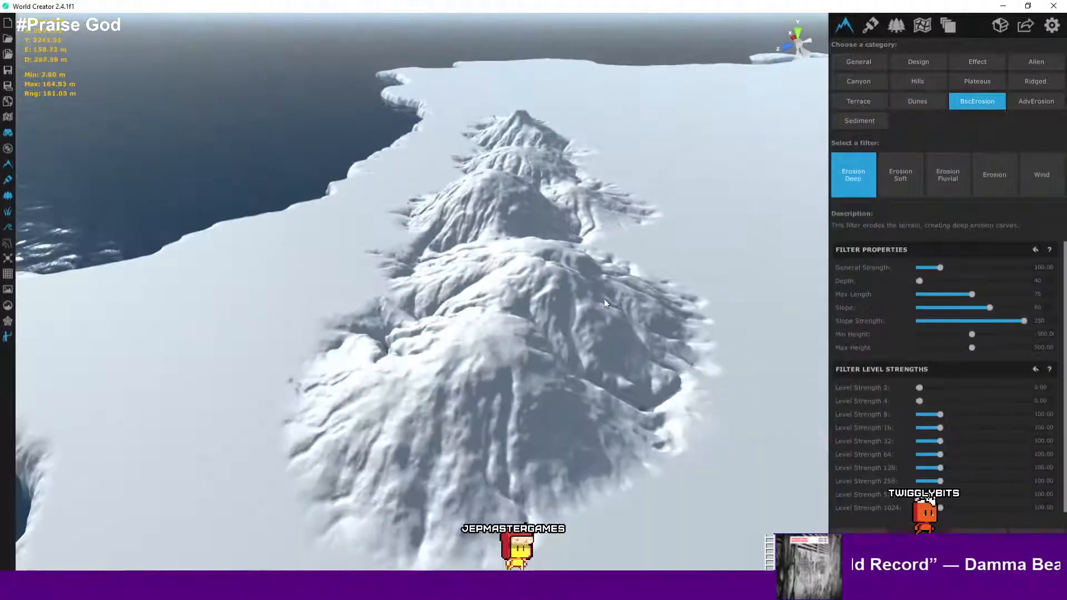
key(d)
right_drag(605, 317, 539, 334)
right_drag(628, 336, 589, 334)
scroll(589, 334, down, 3)
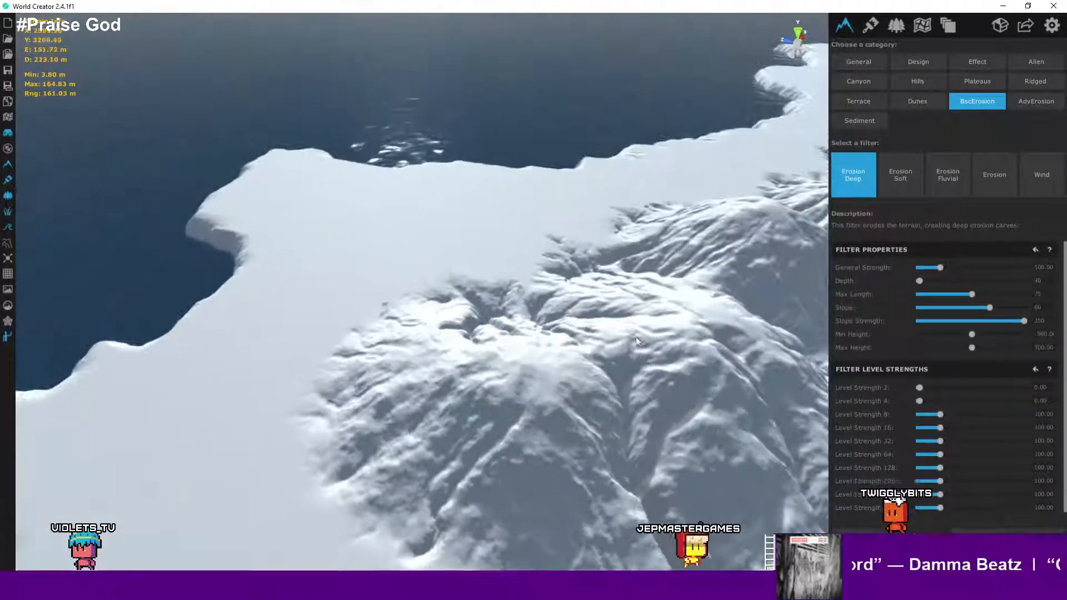
middle_drag(584, 334, 497, 202)
right_drag(576, 260, 671, 362)
right_drag(482, 301, 631, 314)
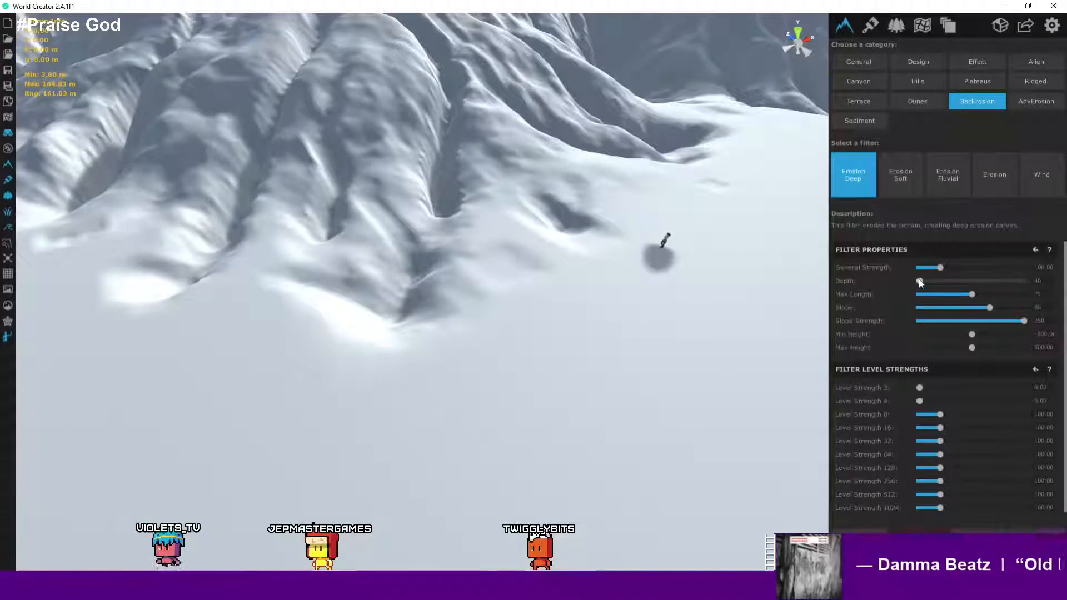
- Inspect the deep erosion carves on the mountains from several closer viewpoints
drag(919, 281, 915, 285)
right_drag(666, 278, 648, 348)
scroll(656, 353, down, 2)
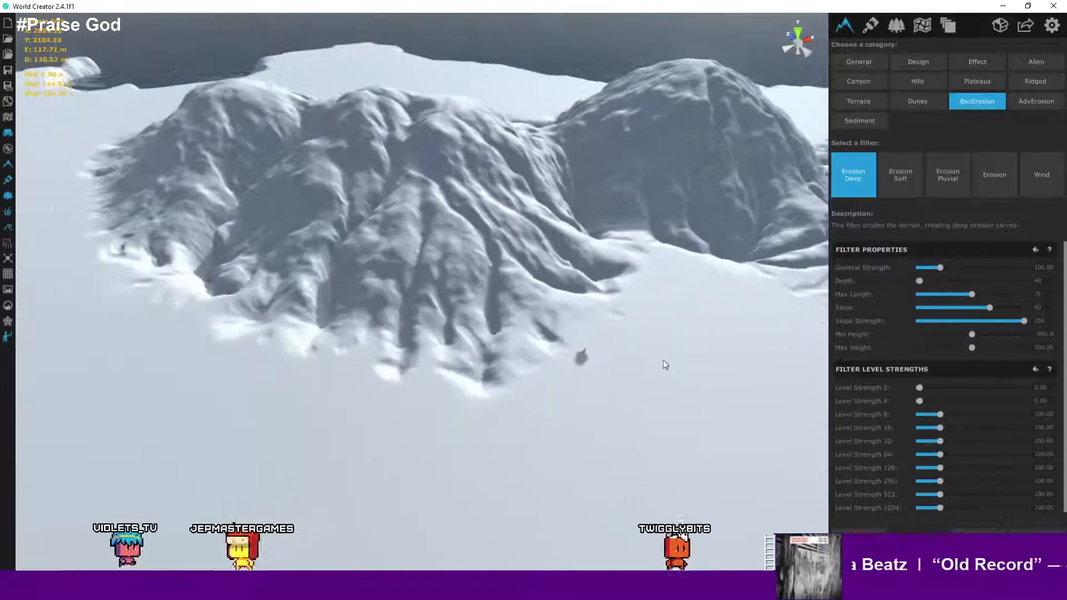
middle_drag(662, 359, 635, 336)
scroll(632, 334, down, 5)
right_drag(635, 337, 468, 379)
scroll(466, 378, up, 10)
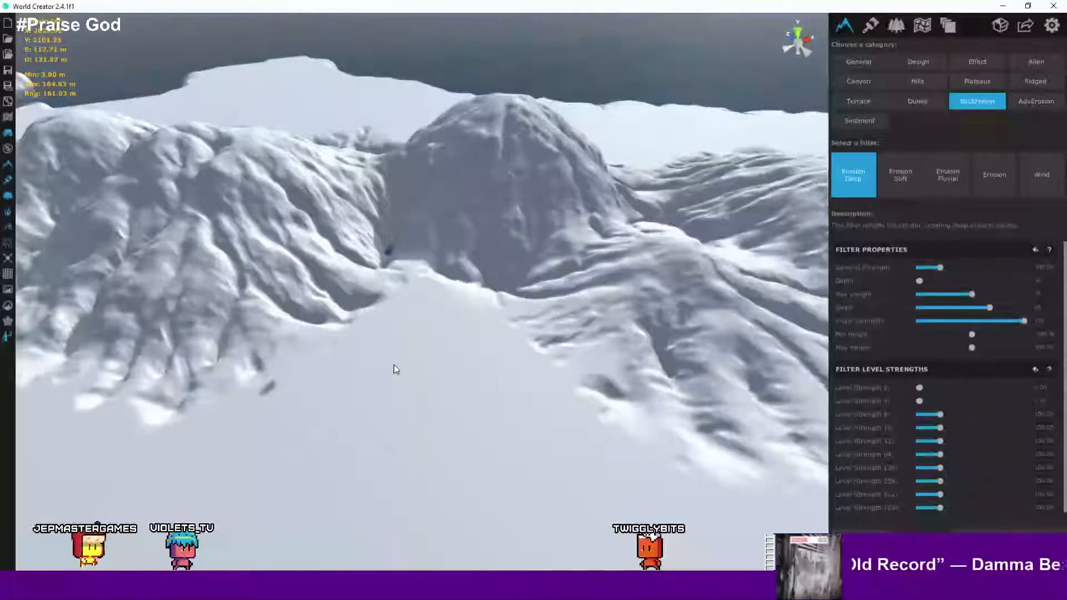
right_drag(396, 370, 493, 379)
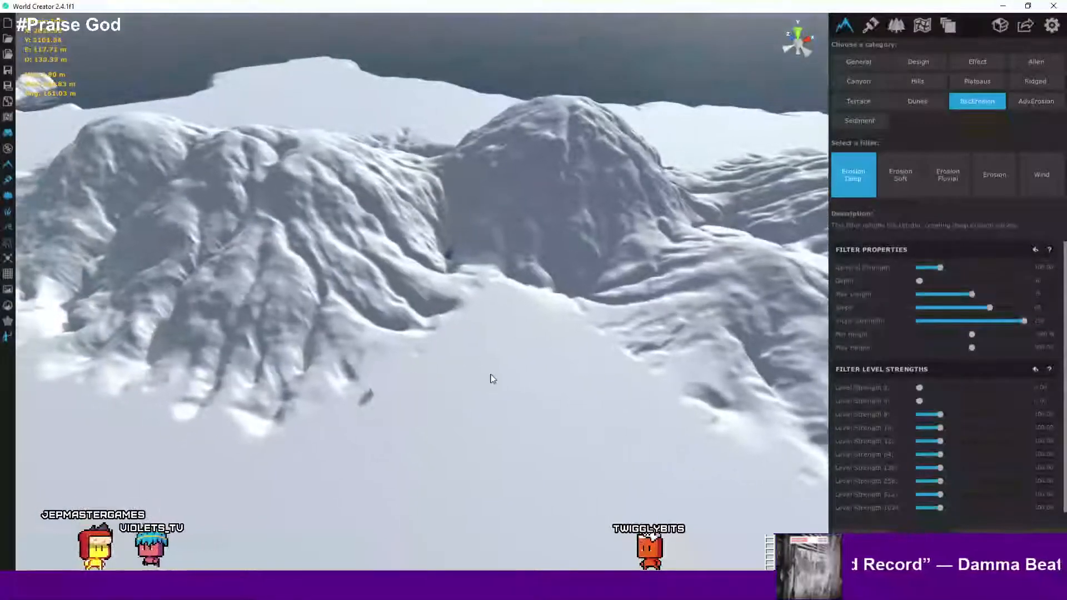
scroll(481, 381, up, 10)
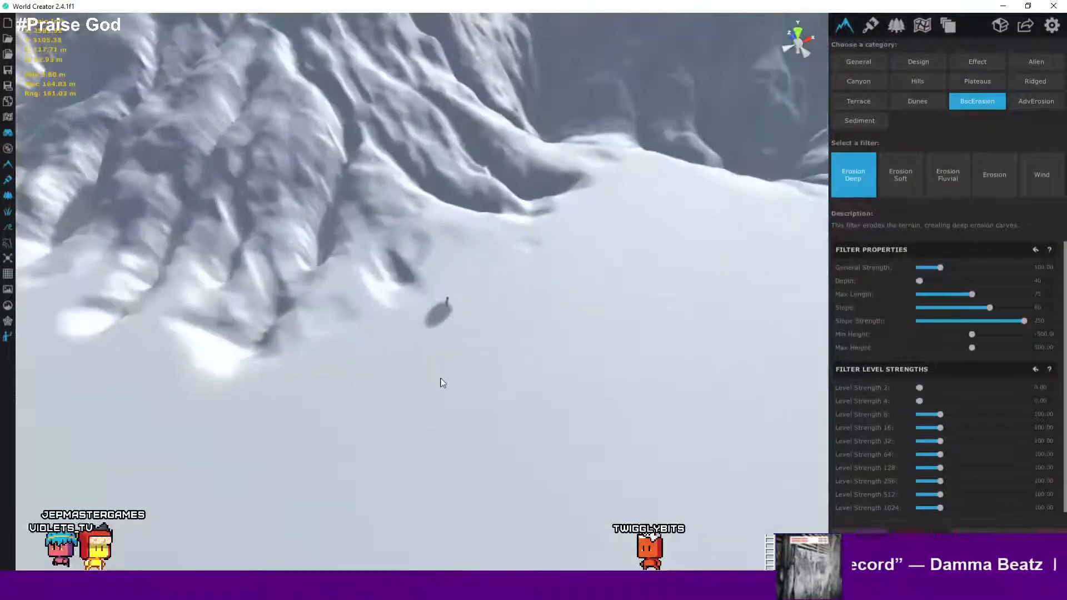
scroll(448, 372, up, 2)
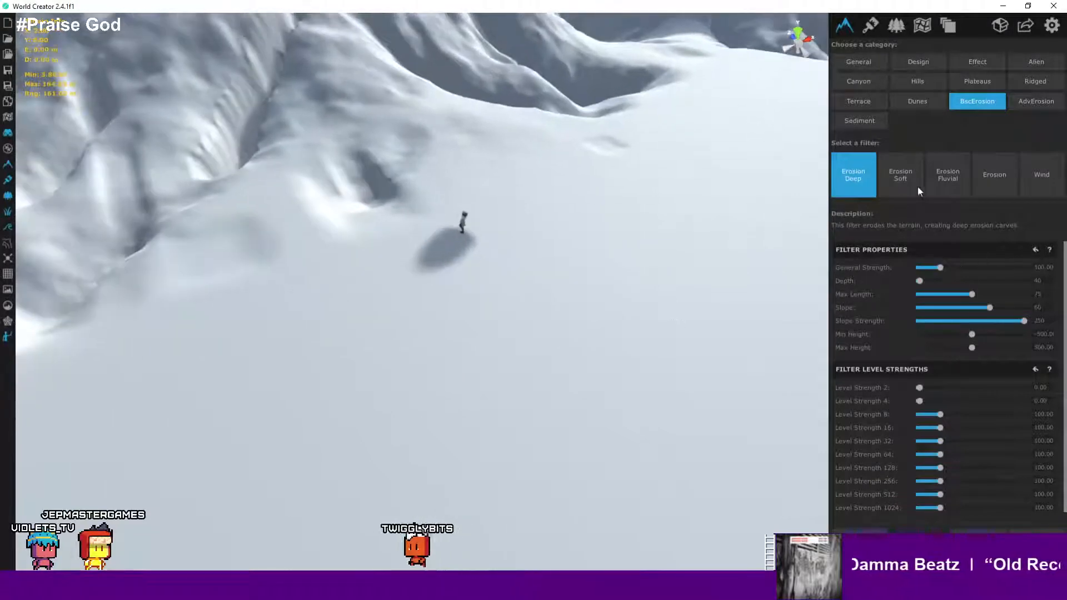
- Preview the Erosion Soft filter and then the Erosion Fluvial filter on the hills
click(918, 187)
scroll(489, 244, down, 5)
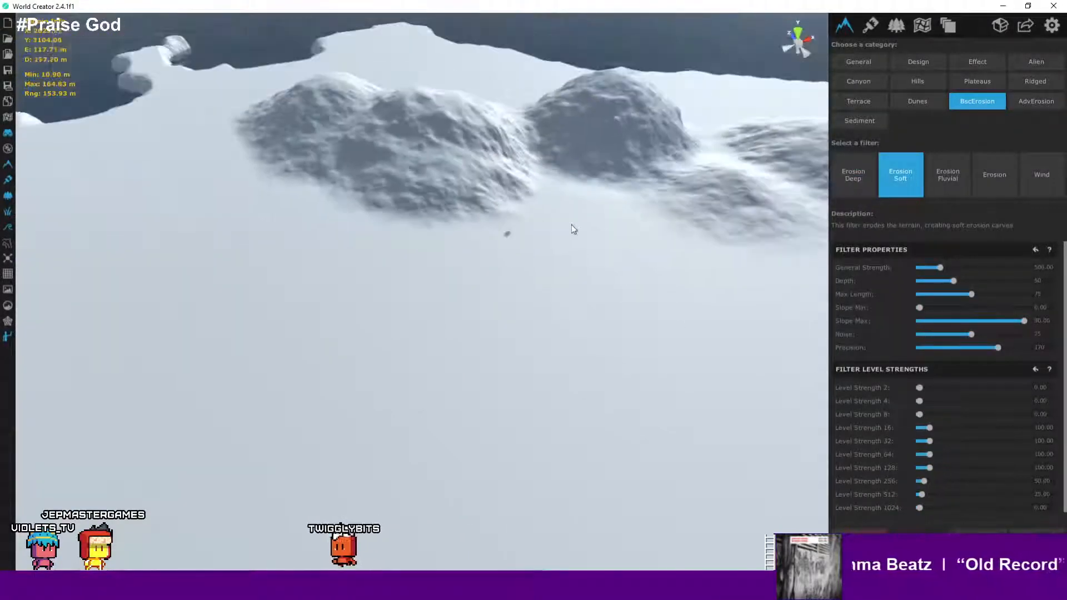
click(949, 190)
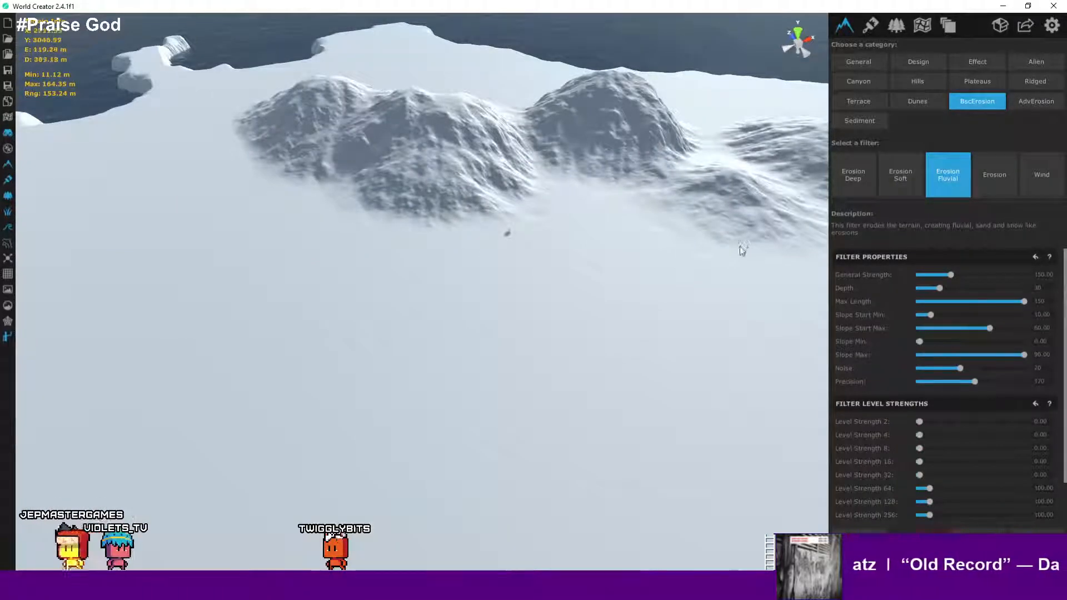
scroll(595, 289, up, 3)
- Preview the Erosion filter, then the Wind filter, viewing the wind-swept slopes up close
click(992, 168)
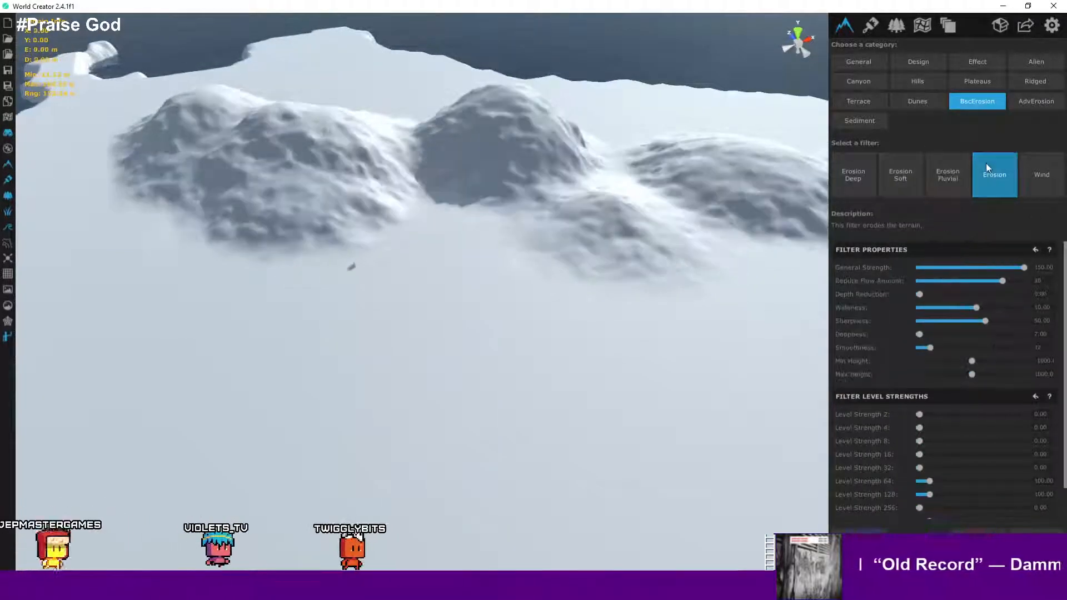
scroll(491, 221, down, 3)
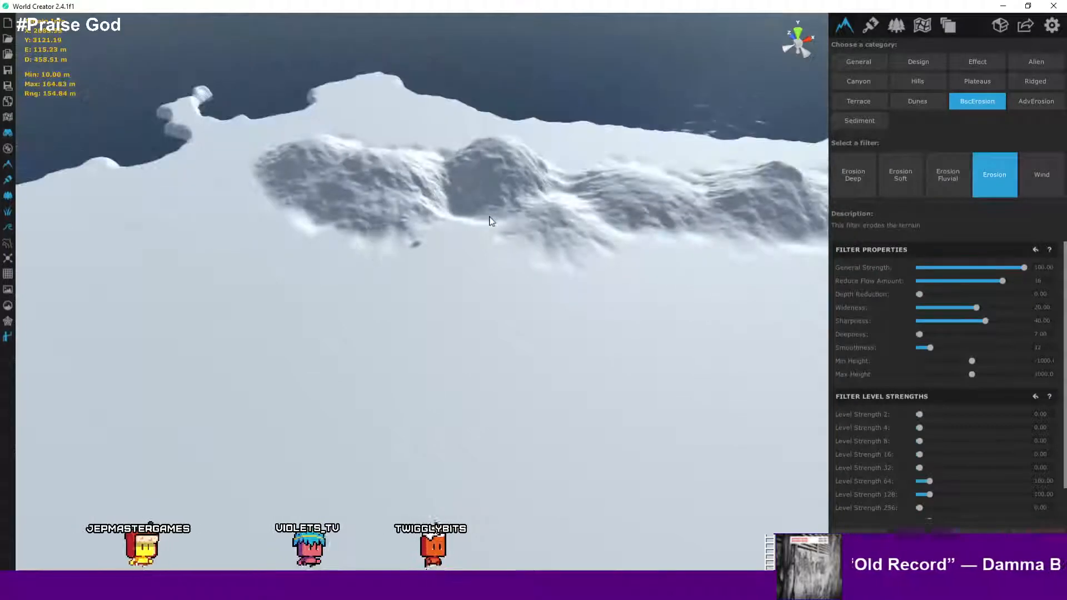
click(1029, 189)
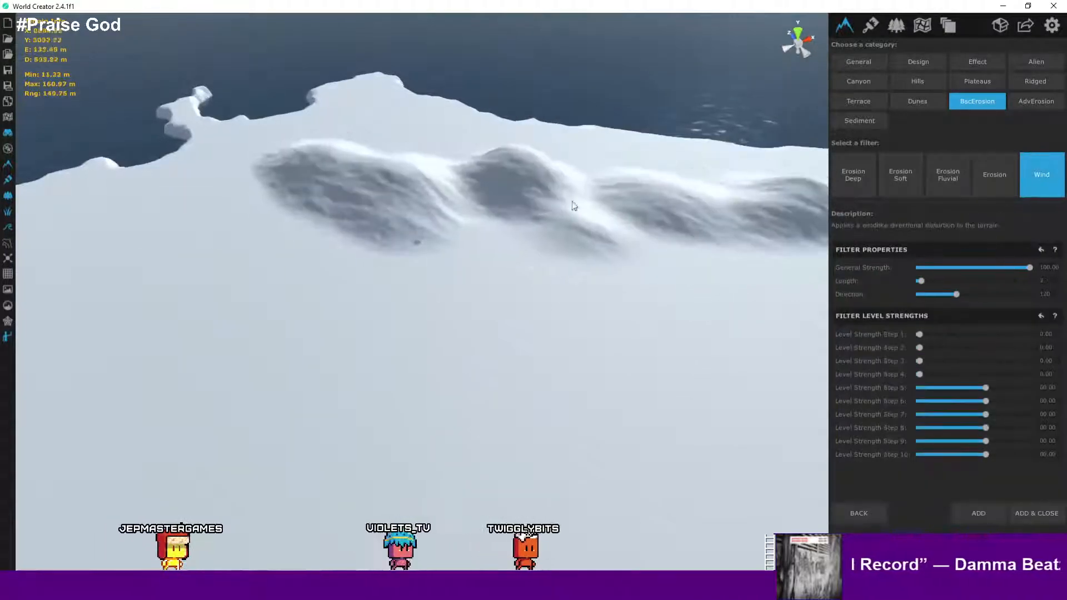
scroll(529, 215, up, 5)
right_drag(524, 214, 467, 216)
scroll(467, 215, up, 5)
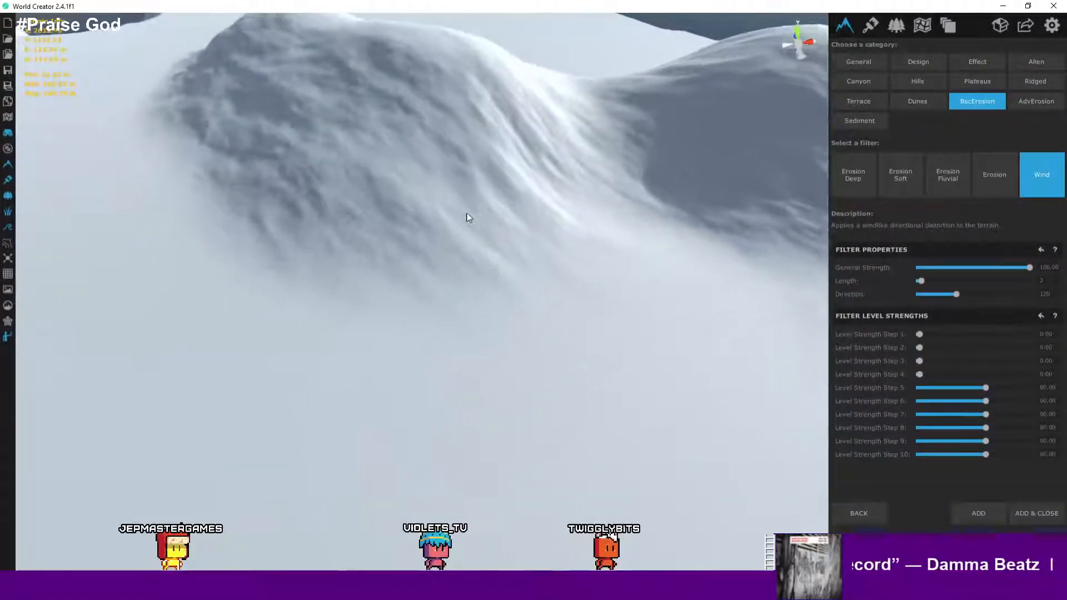
scroll(449, 229, down, 5)
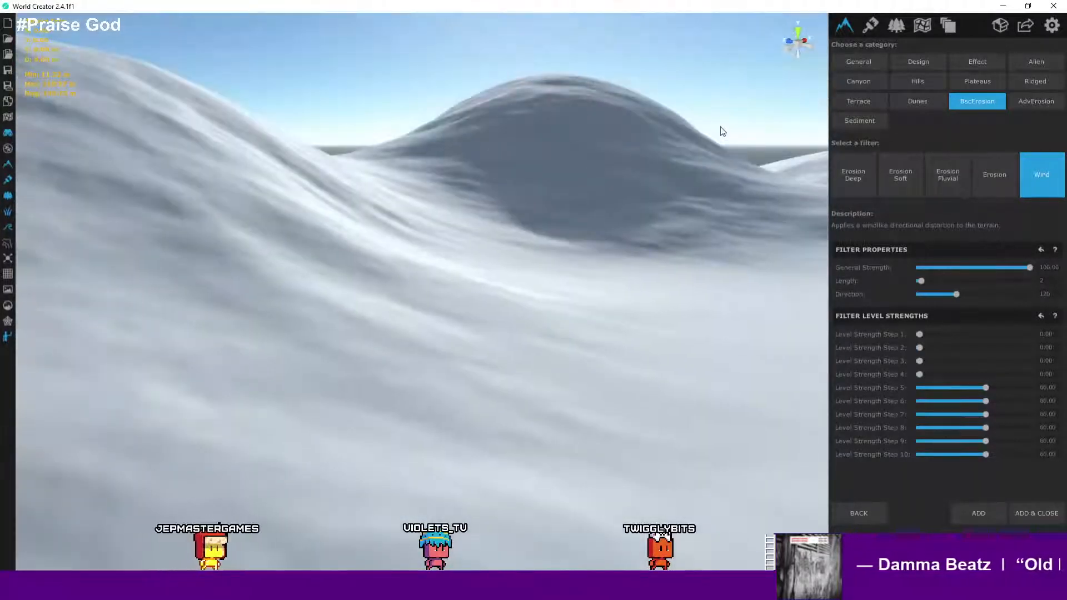
right_drag(720, 126, 942, 121)
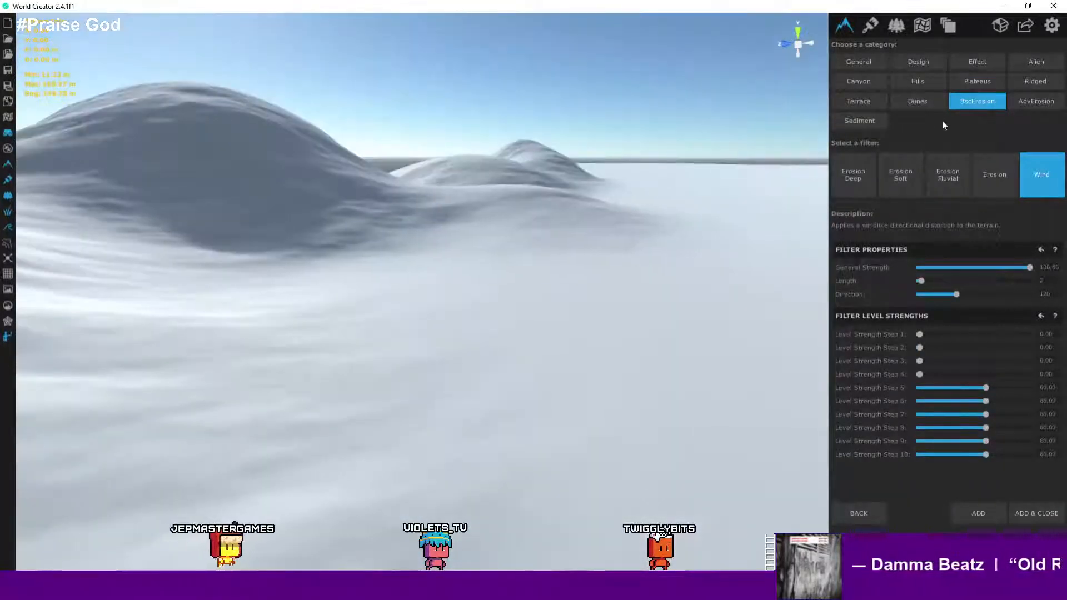
- Open the AdvErosion category, preview Angled Erosion on the mountains, then select Hydro Simulation
click(1049, 103)
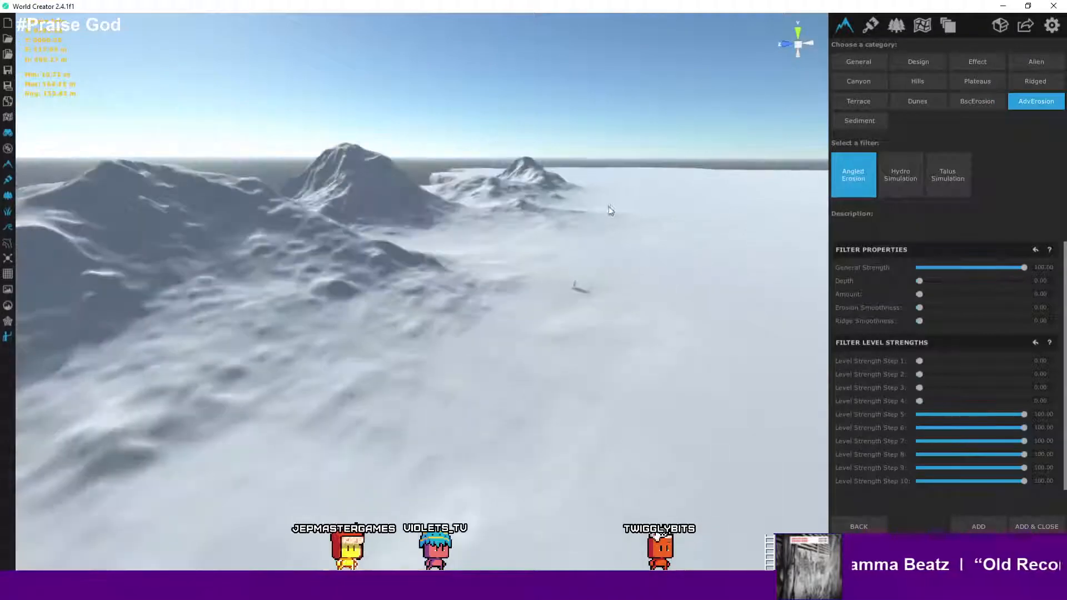
mouse_move(610, 210)
right_down()
mouse_move(500, 269)
mouse_move(624, 209)
right_up()
middle_drag(626, 244, 671, 329)
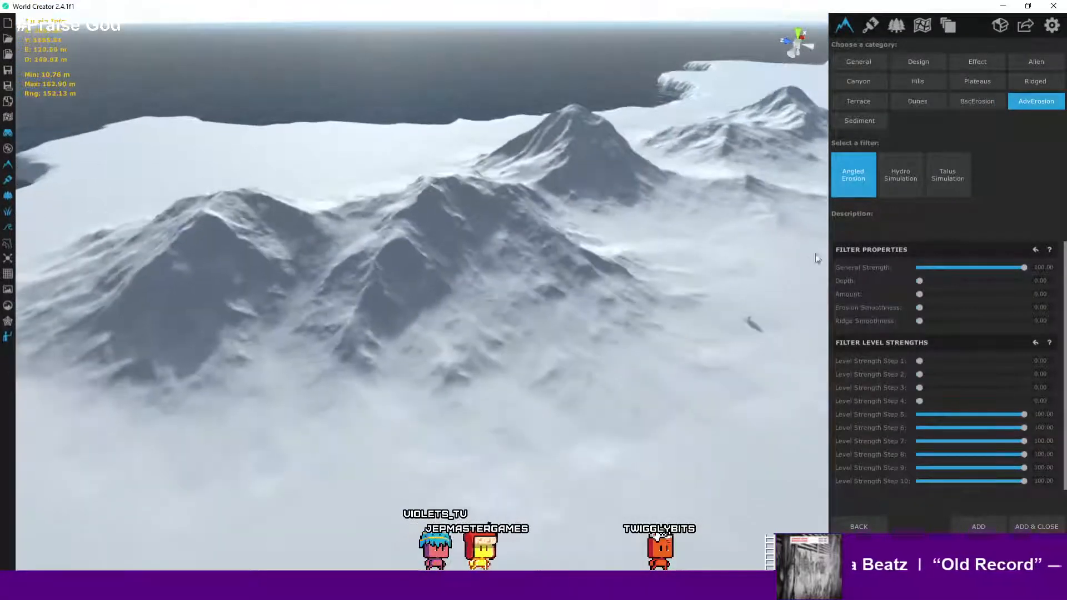
click(901, 187)
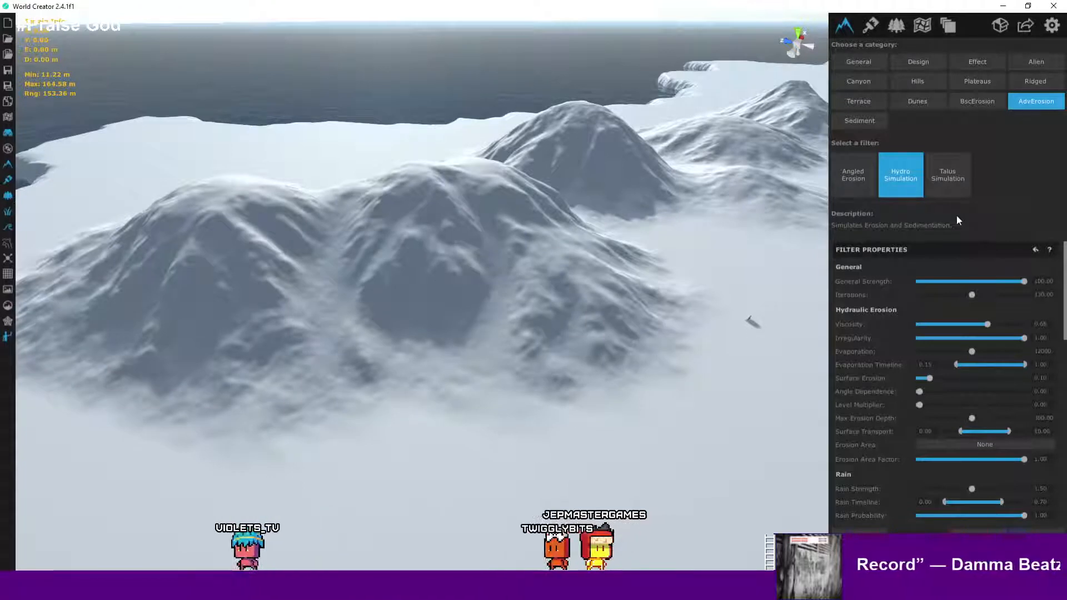
- Select the Talus Simulation filter and preview the thermal erosion across the hills
click(957, 173)
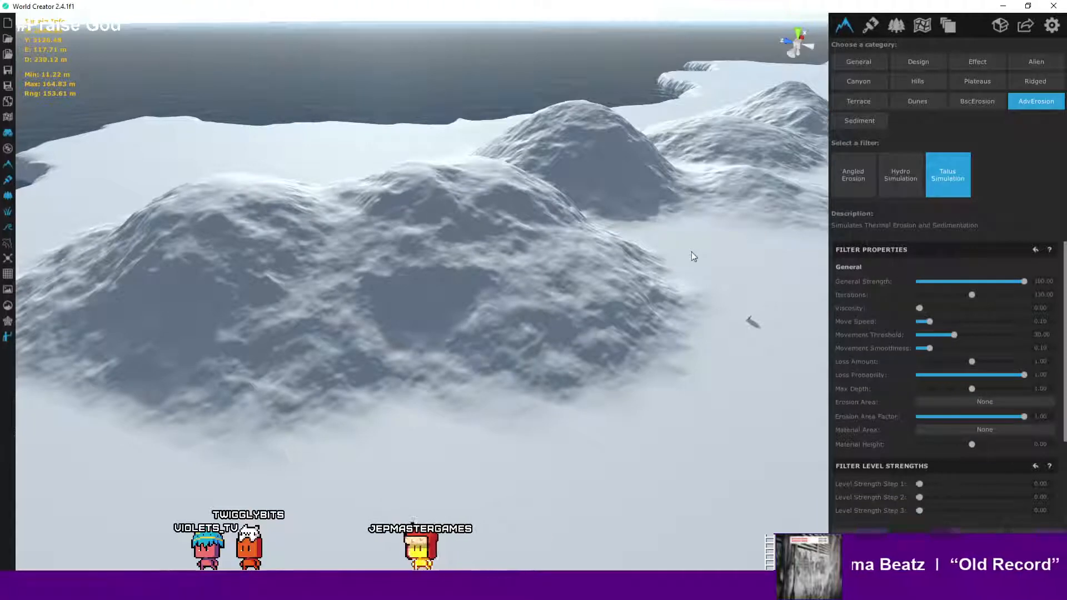
scroll(645, 290, down, 1)
scroll(644, 290, down, 8)
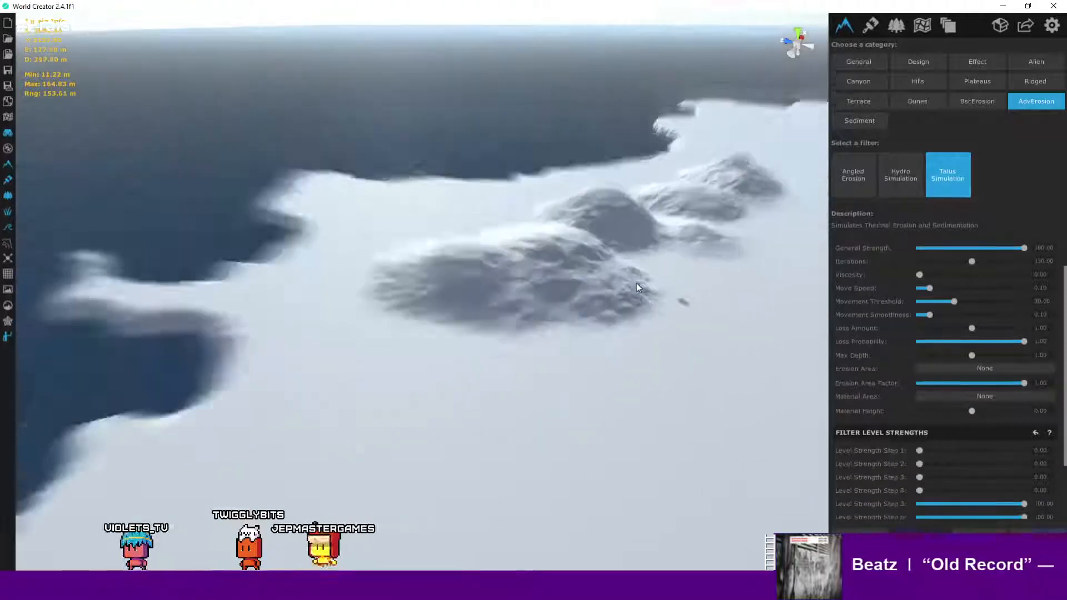
right_drag(636, 282, 681, 271)
scroll(750, 252, up, 5)
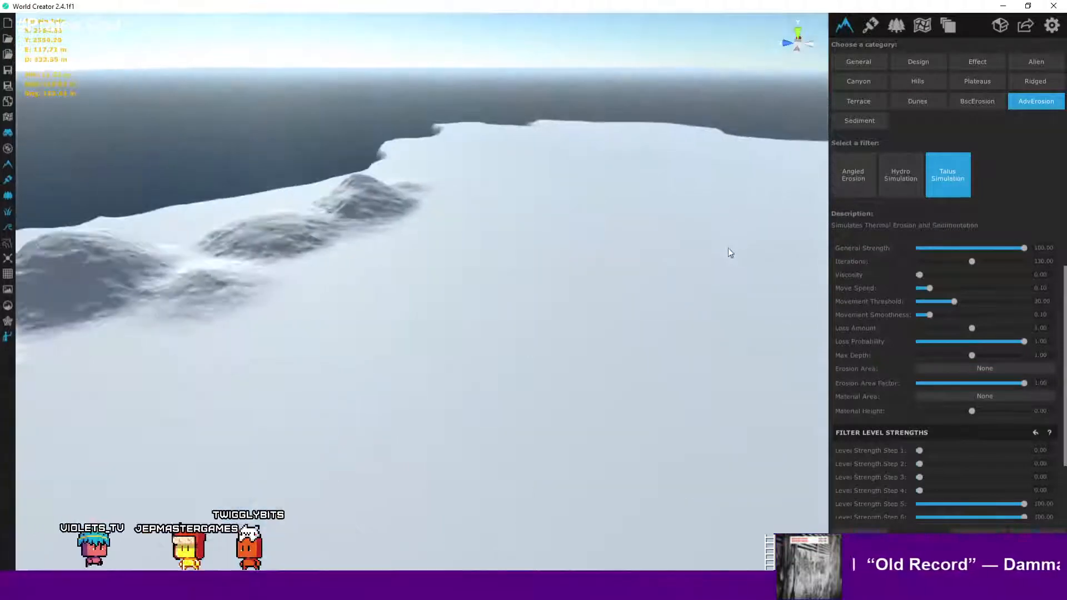
- Preview the General category's Border Blend filter, then the Ridged category's Mountain Range filter up close
click(854, 67)
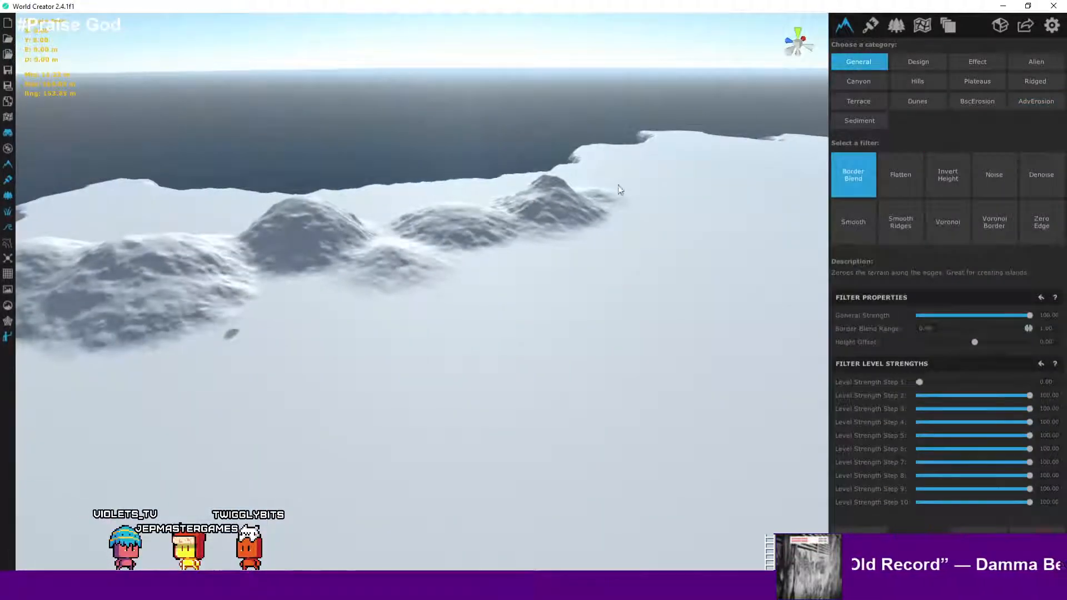
right_drag(609, 189, 525, 241)
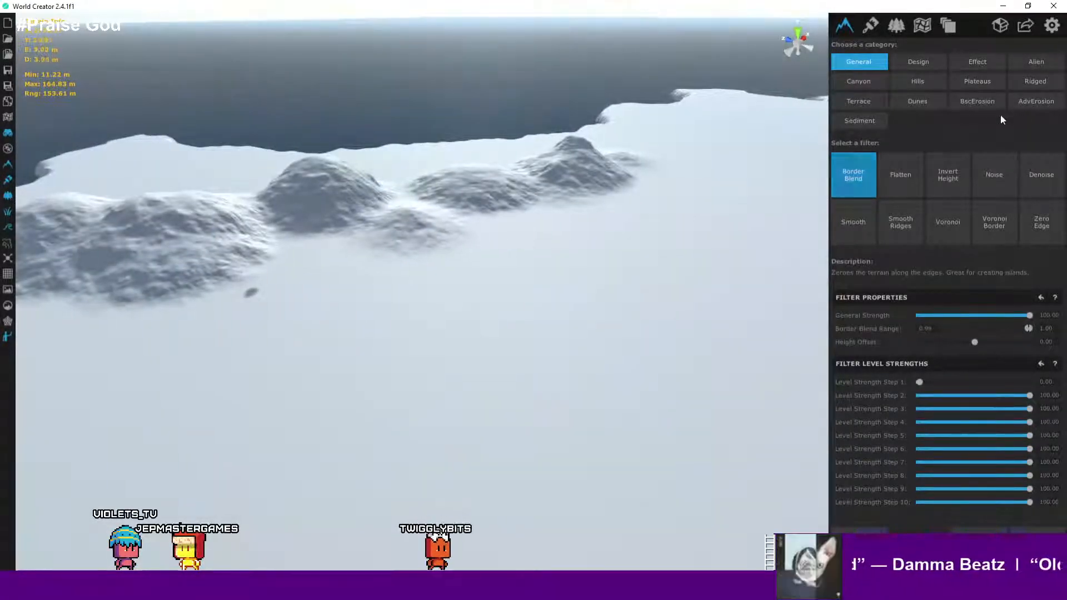
click(1040, 84)
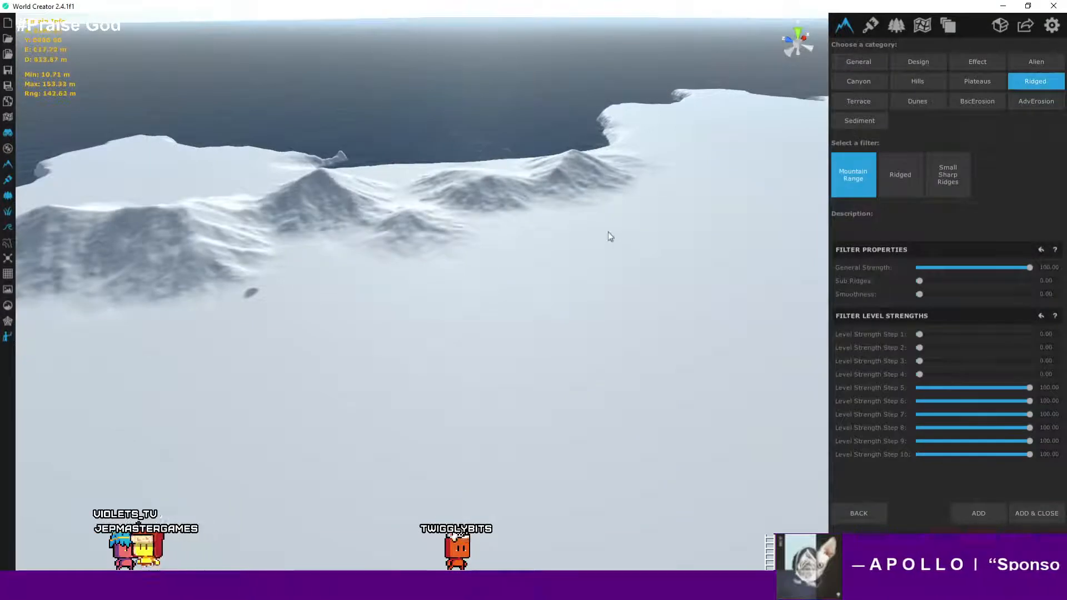
right_drag(485, 218, 394, 213)
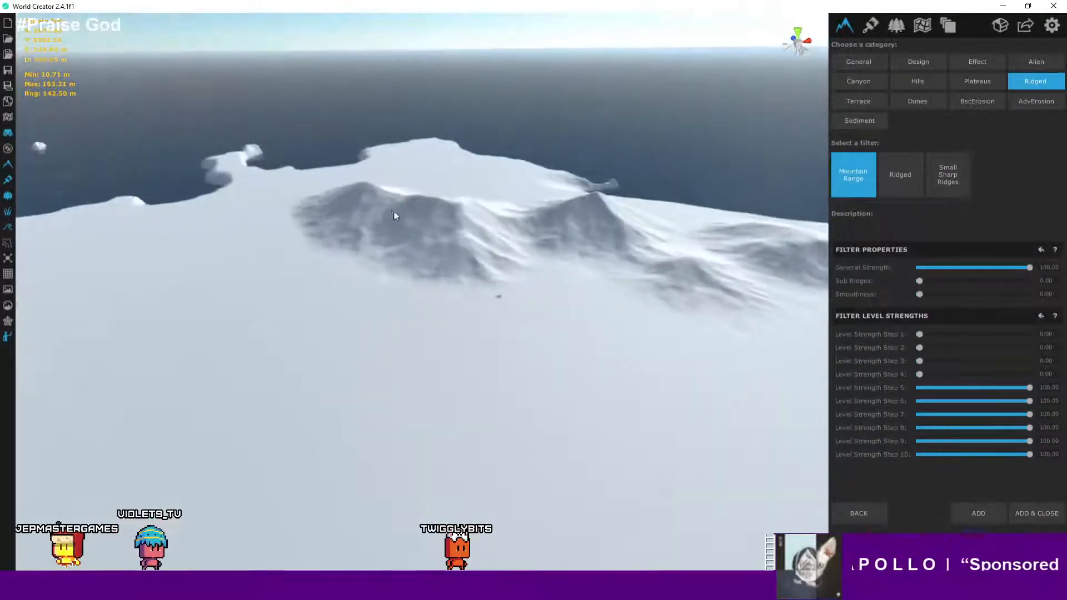
scroll(423, 226, up, 2)
scroll(424, 227, up, 4)
scroll(598, 254, down, 1)
scroll(570, 243, down, 2)
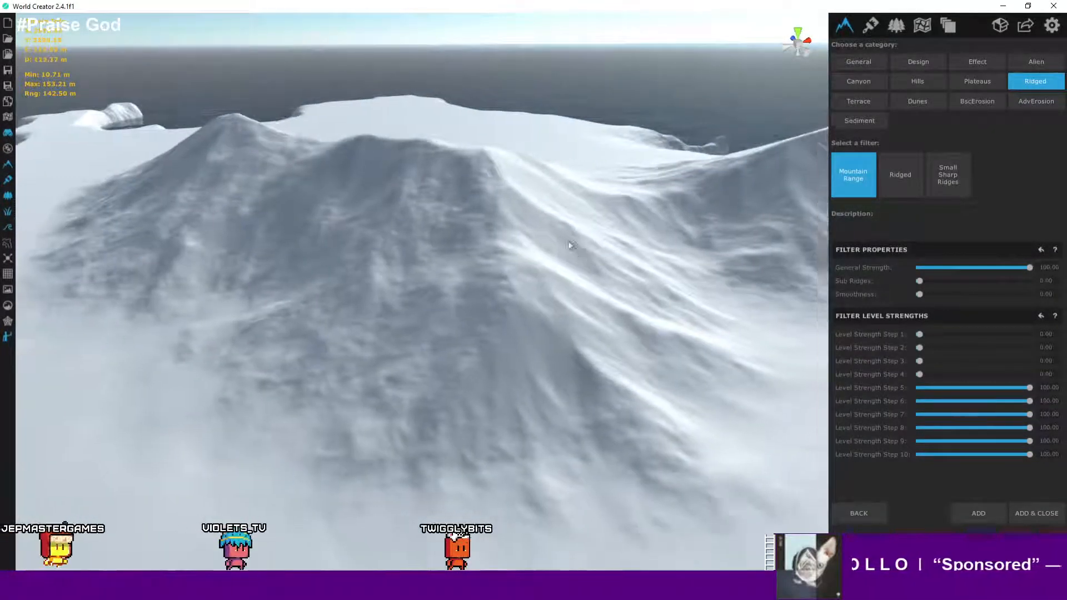
- Set the Mountain Range filter's Sub Ridges to 1.00 while previewing the mountains
scroll(519, 216, down, 1)
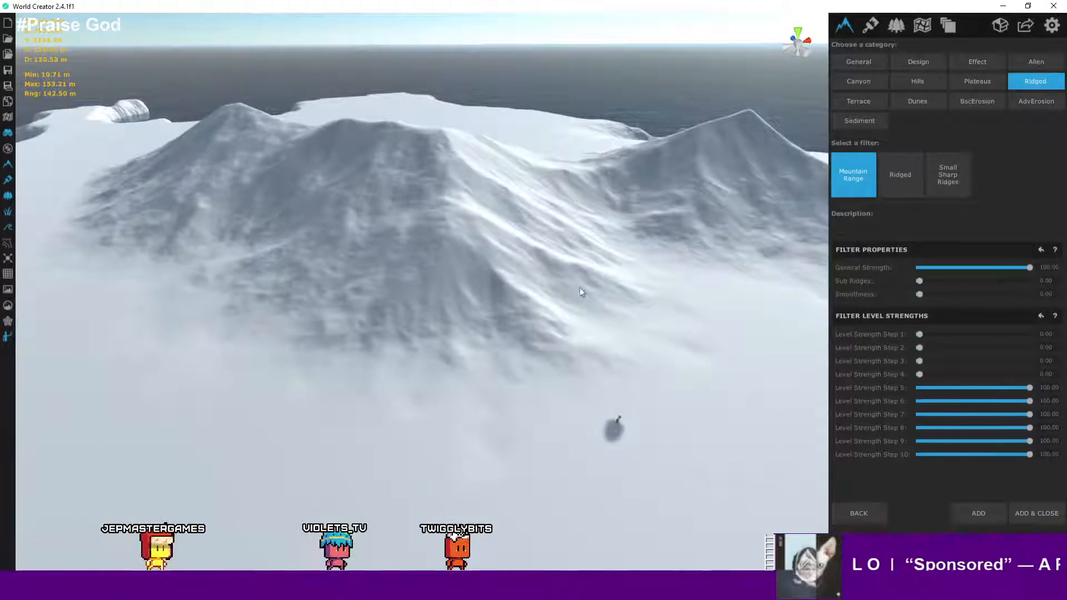
scroll(533, 229, down, 2)
scroll(533, 229, down, 1)
middle_drag(587, 242, 476, 291)
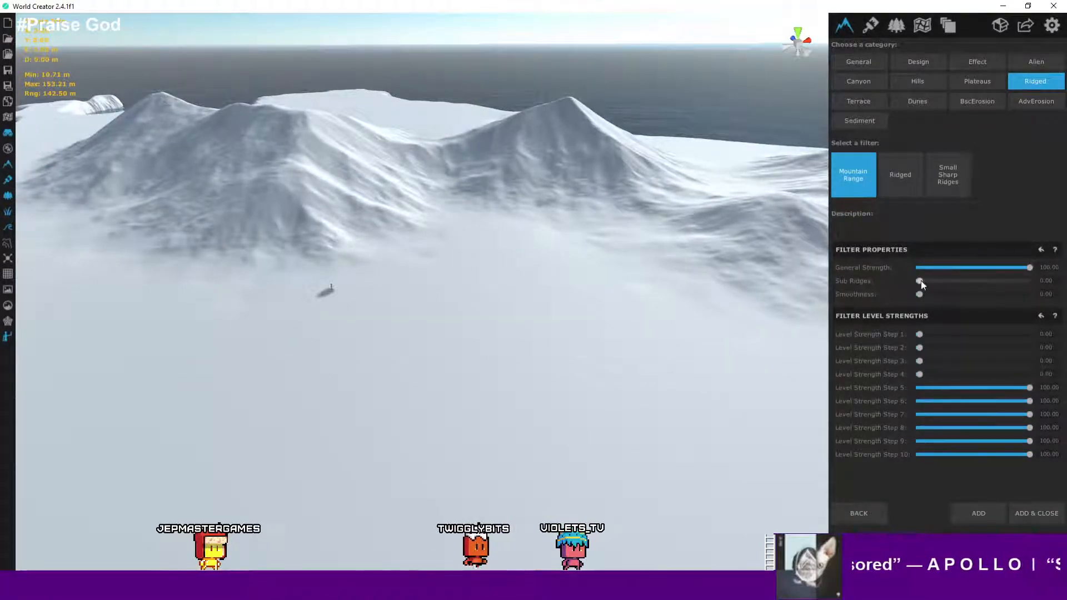
drag(920, 281, 962, 282)
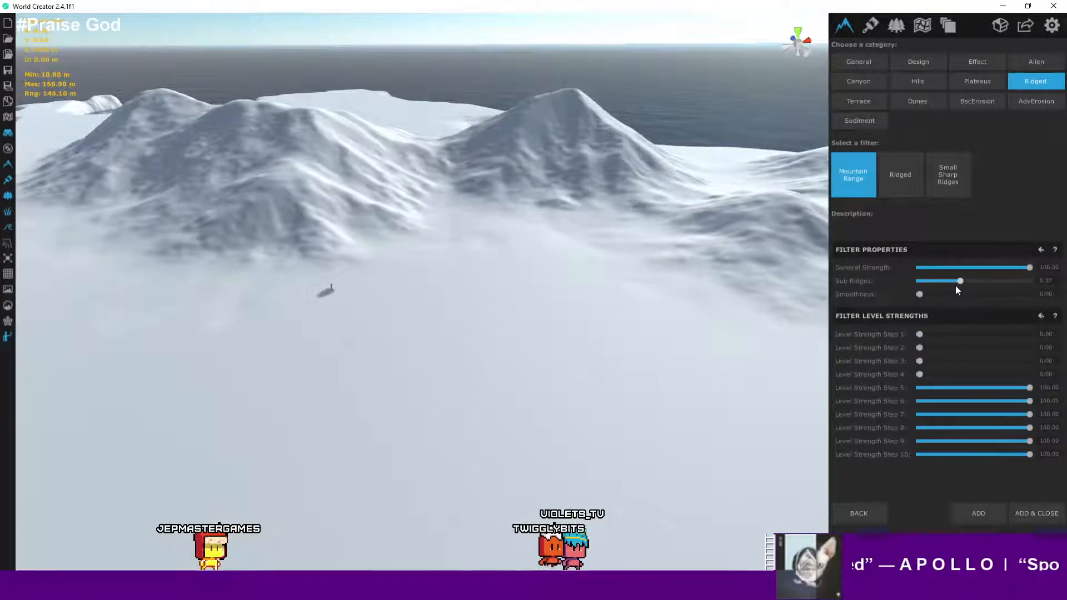
drag(960, 281, 1056, 280)
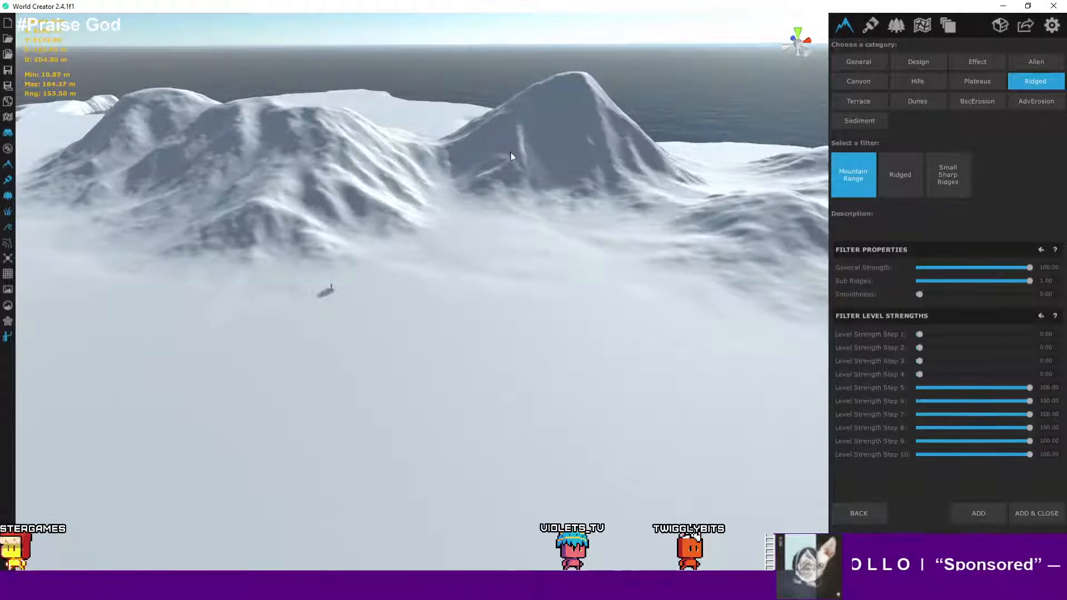
- Set the Mountain Range filter's Smoothness to 0.39
scroll(626, 172, down, 5)
scroll(625, 171, up, 5)
right_drag(626, 171, 460, 310)
scroll(571, 212, down, 5)
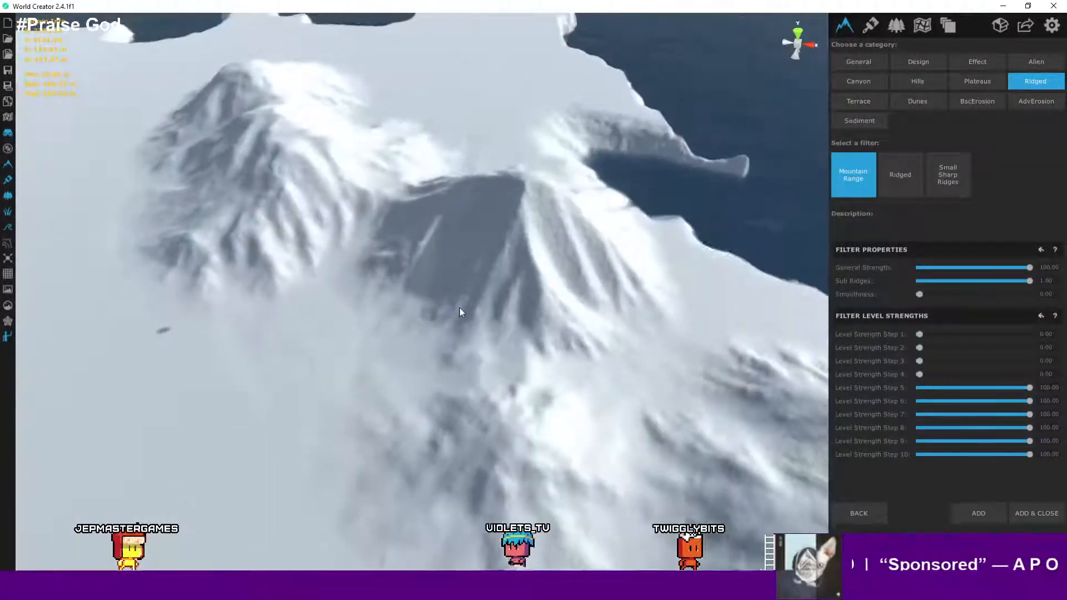
middle_drag(647, 256, 484, 286)
scroll(483, 285, up, 3)
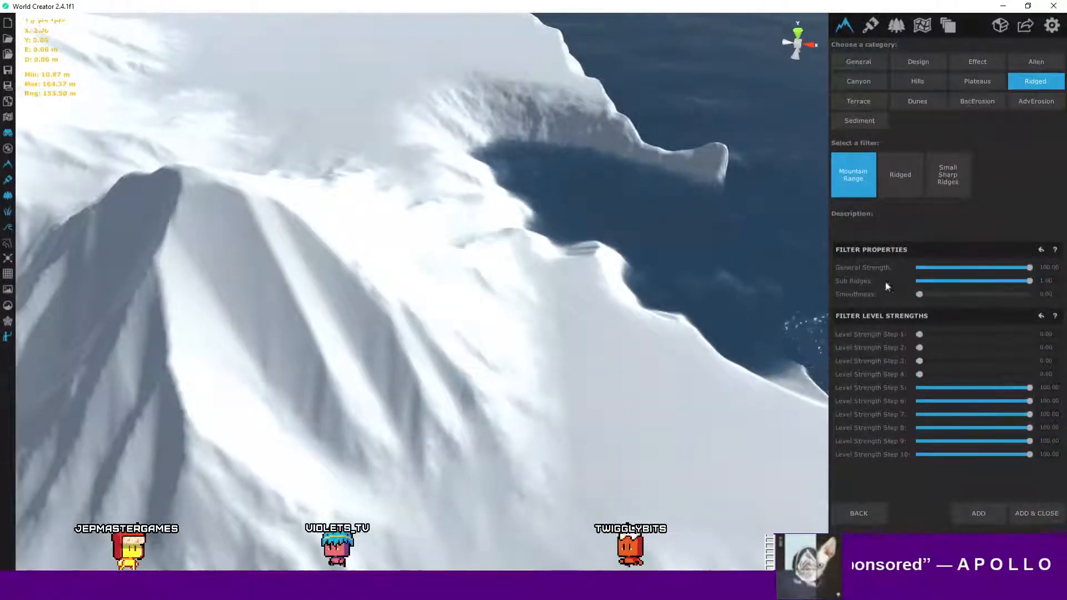
drag(920, 294, 963, 293)
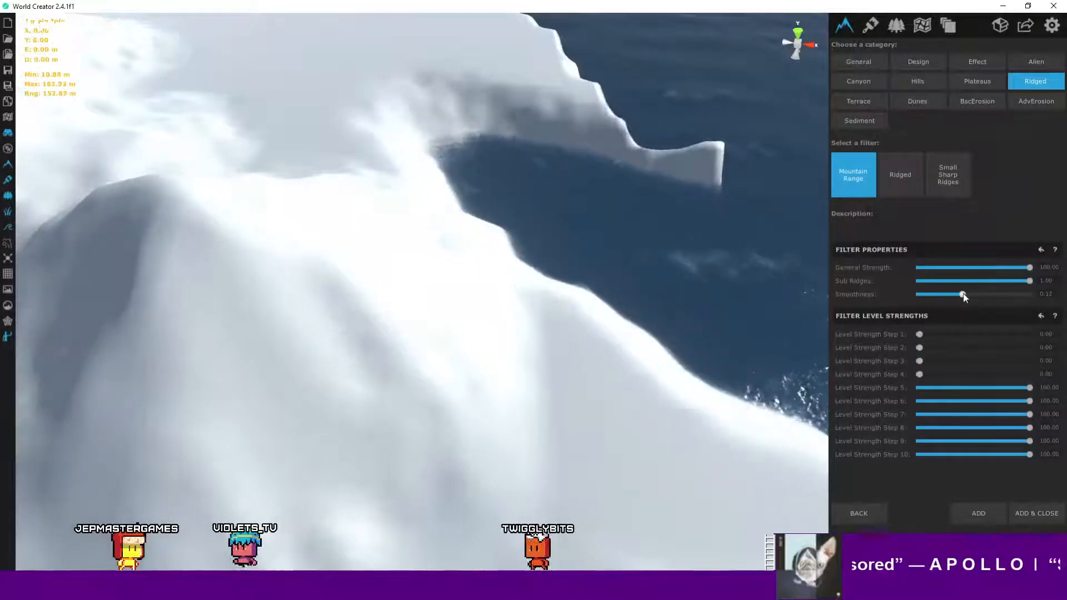
- Lower the Mountain Range filter's Sub Ridges to 0.28
scroll(545, 242, down, 3)
middle_drag(600, 209, 603, 194)
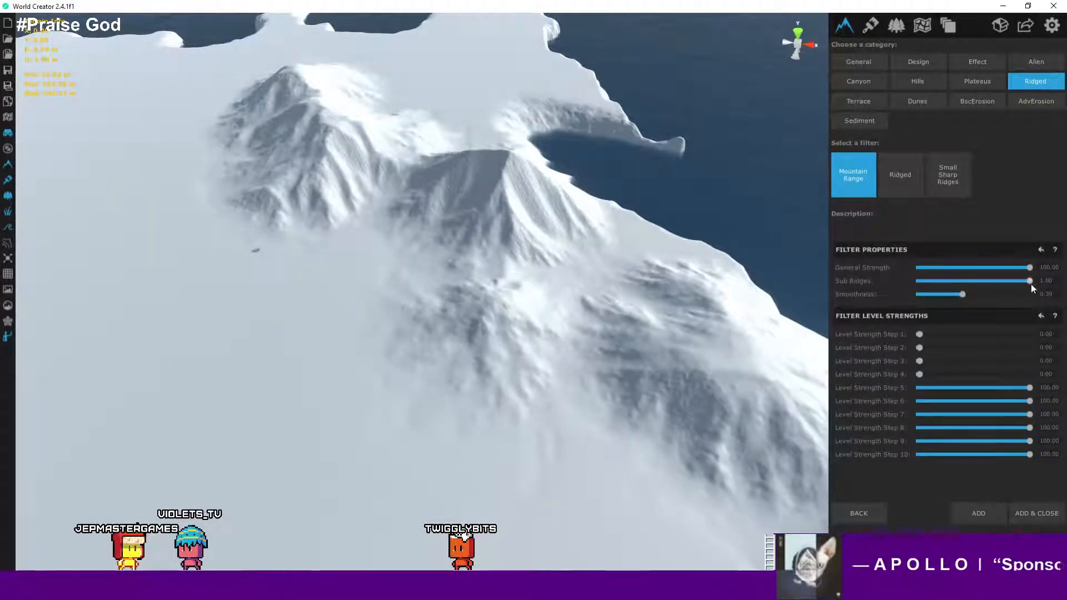
drag(1031, 283, 949, 283)
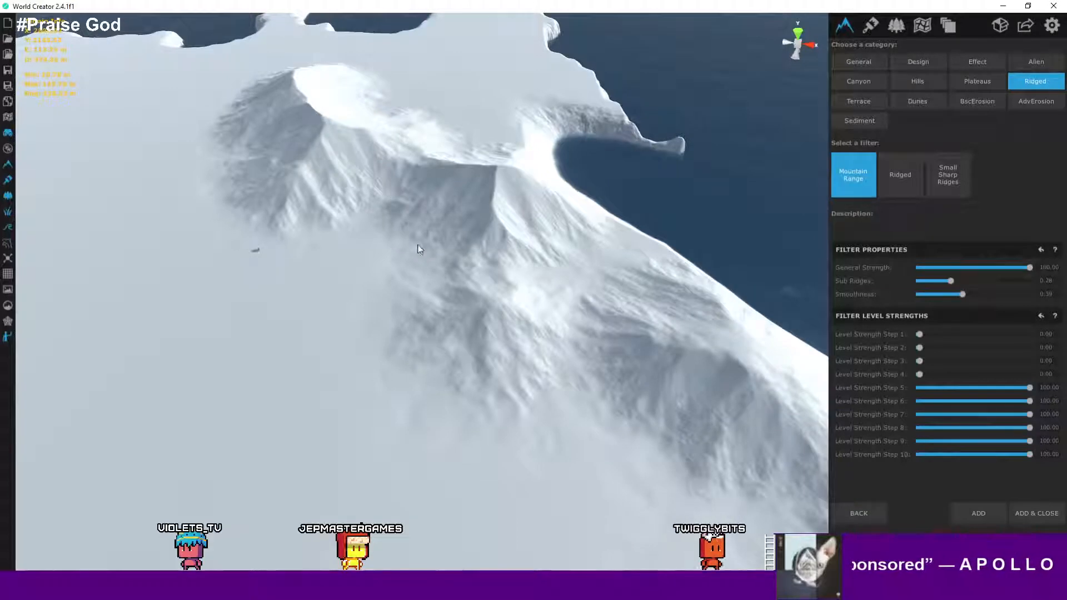
- Examine the ridged mountains up close from ground level beside the character figure and from above
scroll(419, 249, up, 10)
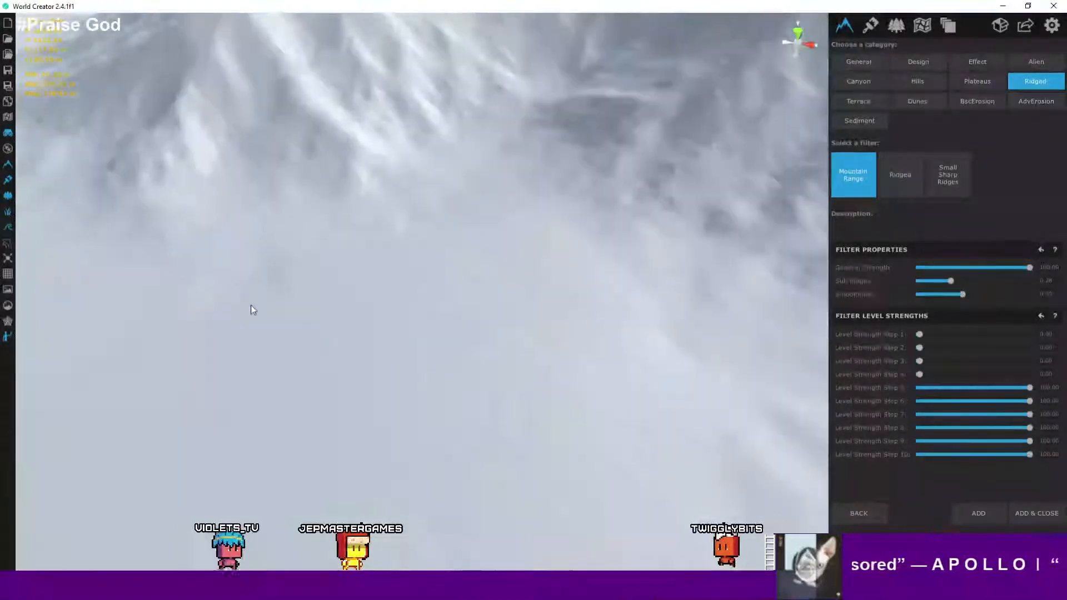
scroll(261, 311, up, 8)
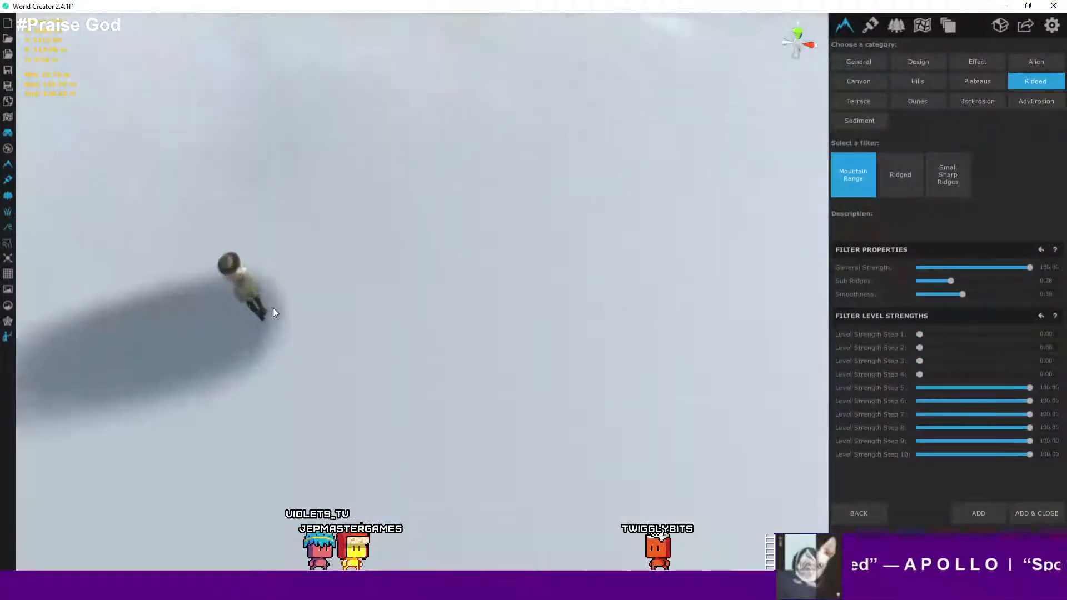
scroll(273, 308, up, 3)
right_drag(274, 305, 313, 163)
scroll(322, 162, up, 2)
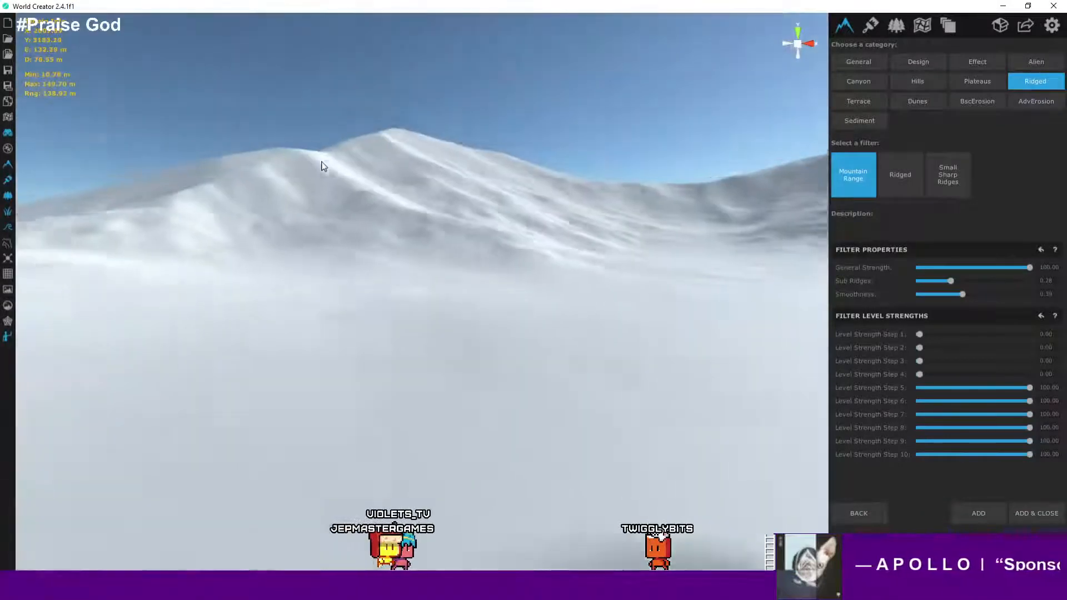
scroll(355, 175, down, 6)
scroll(386, 182, up, 4)
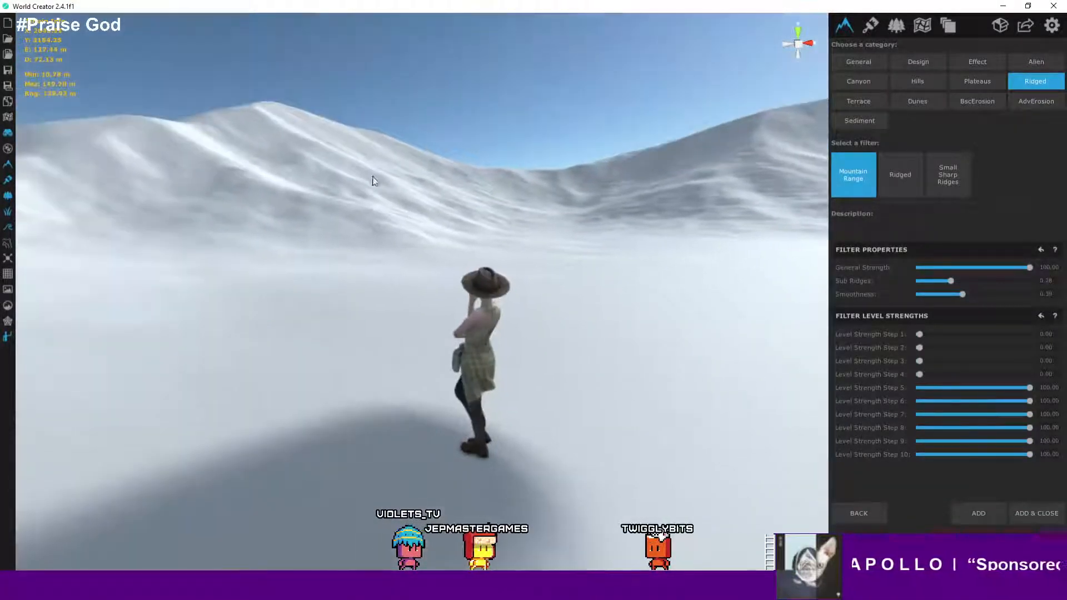
scroll(373, 180, up, 2)
scroll(365, 165, up, 2)
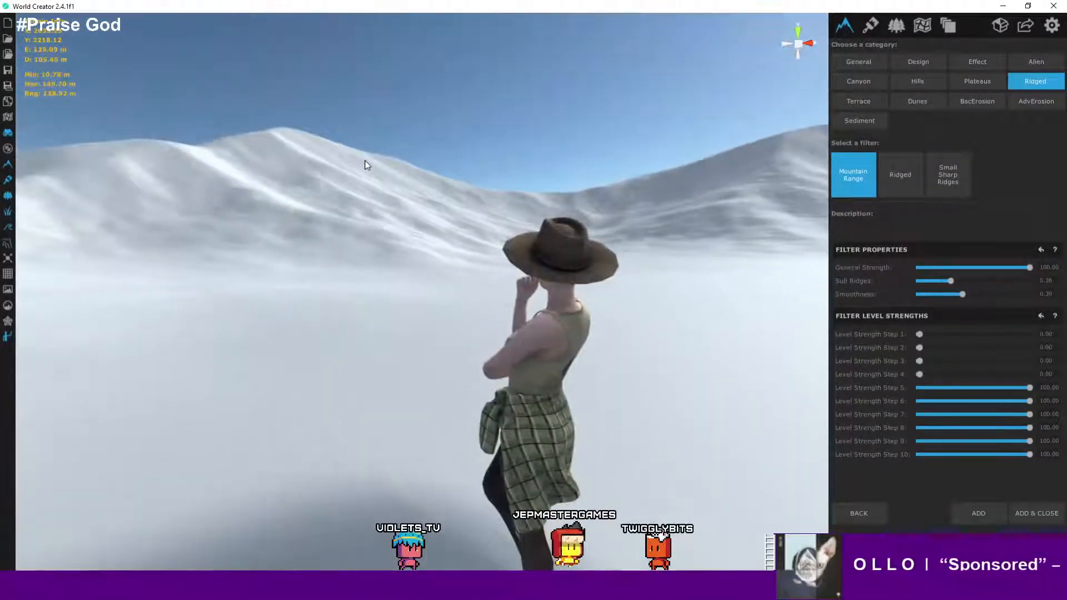
scroll(556, 197, down, 3)
scroll(556, 196, up, 4)
scroll(558, 201, down, 2)
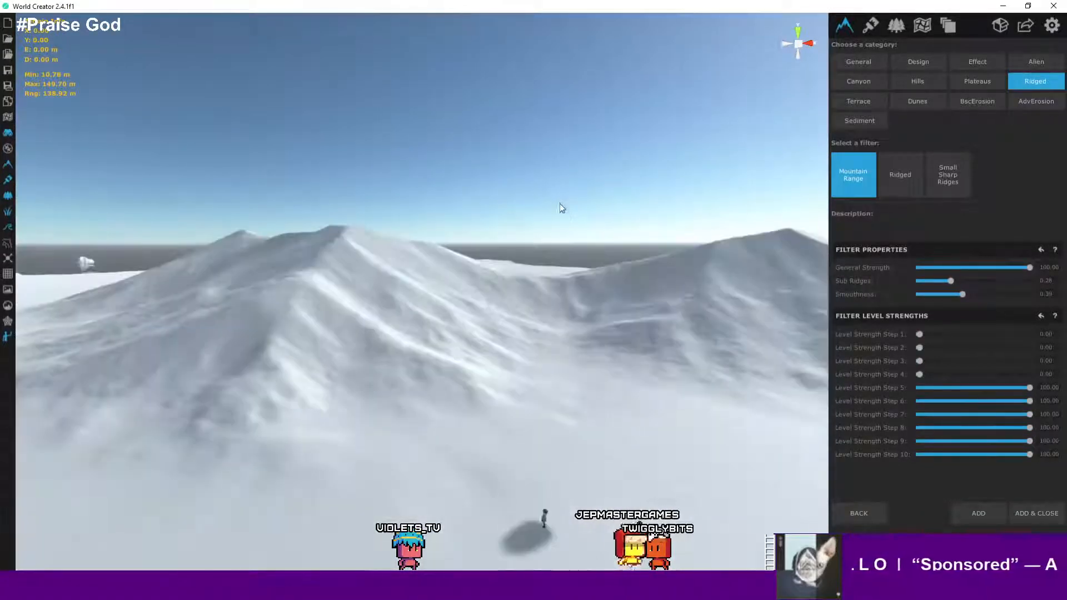
scroll(568, 195, down, 2)
scroll(570, 198, up, 5)
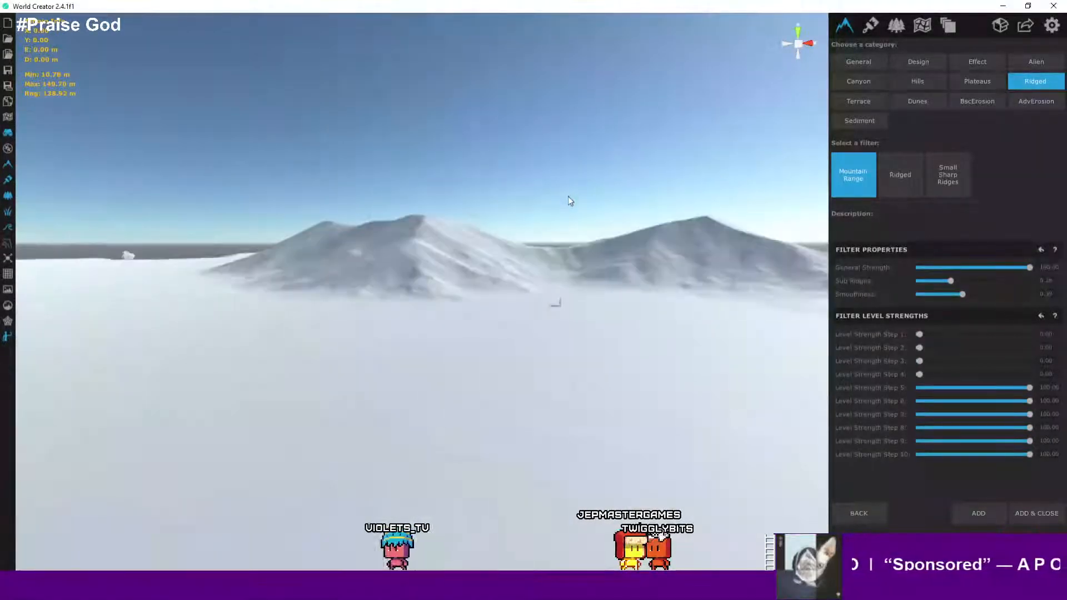
scroll(581, 189, down, 5)
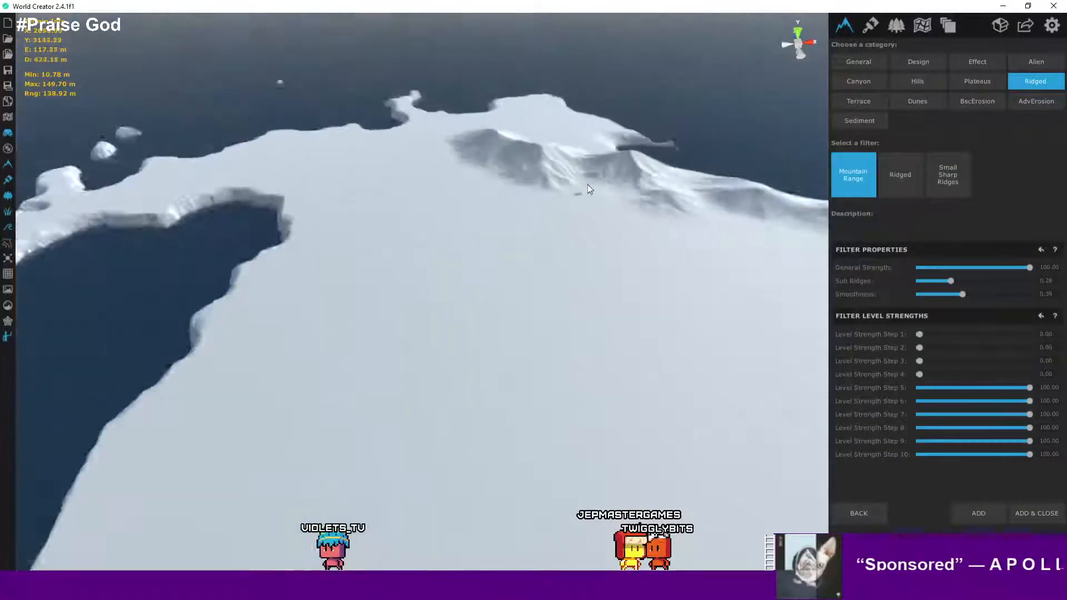
middle_drag(588, 185, 452, 283)
scroll(356, 226, down, 2)
scroll(355, 226, up, 2)
scroll(457, 284, up, 1)
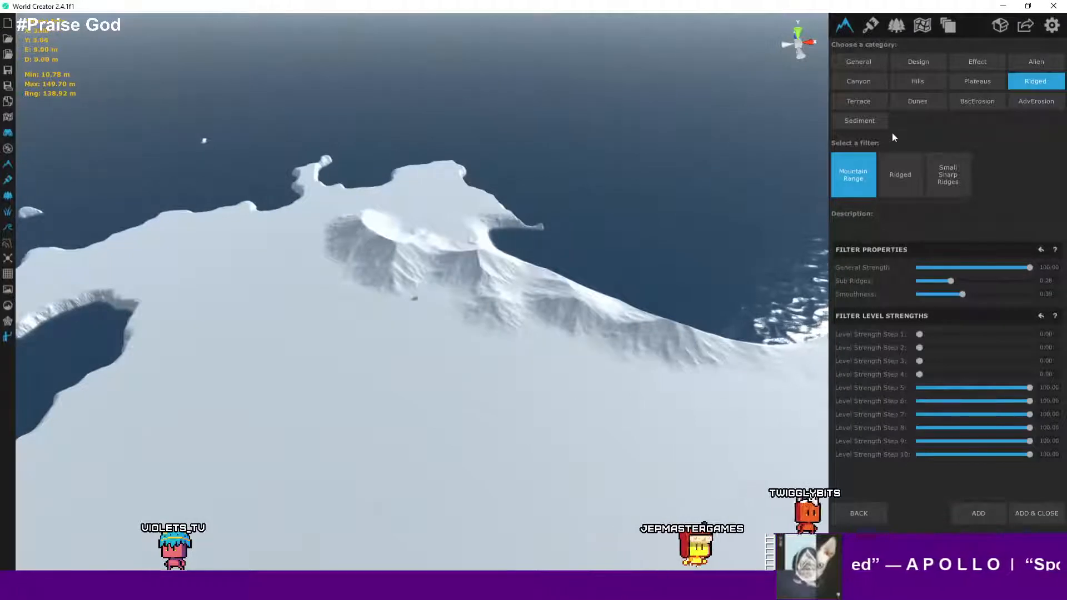
- Return to New Layer's filter list via the Areas page and reopen the filter picker on Mountain Range
click(924, 31)
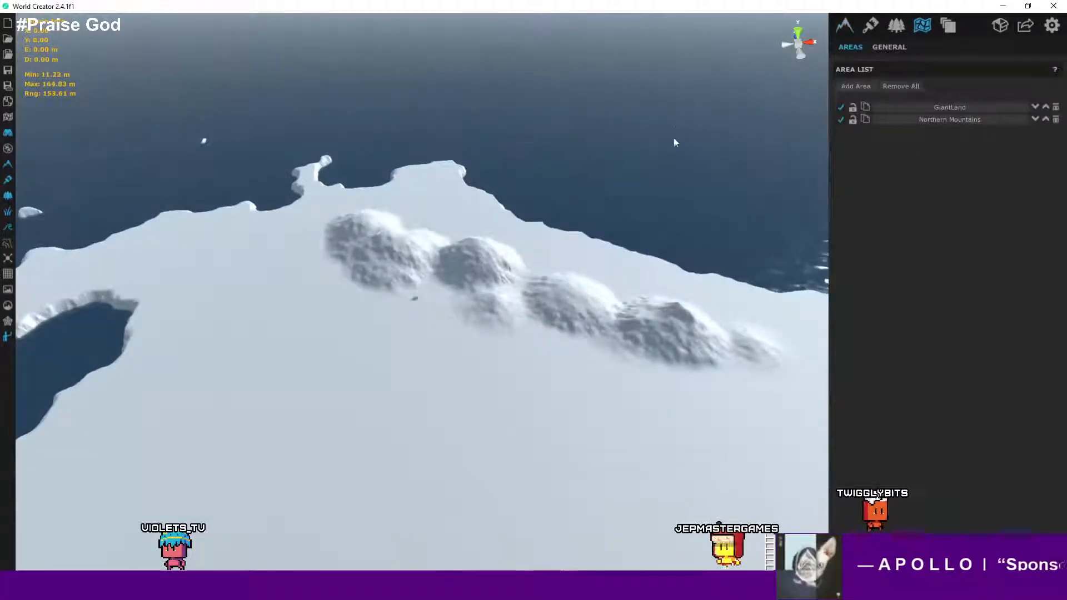
click(846, 28)
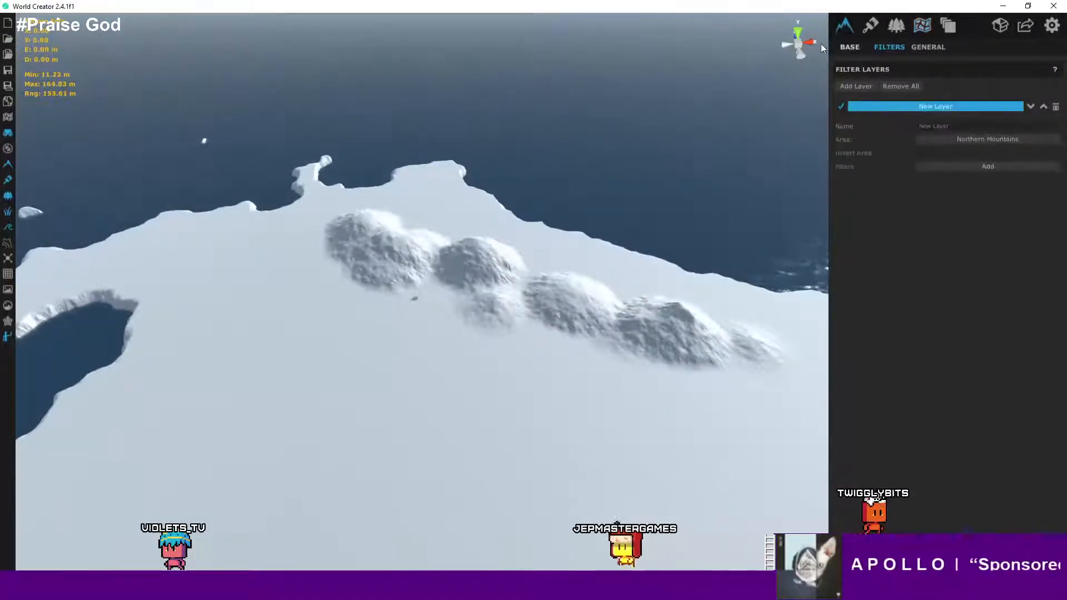
click(959, 166)
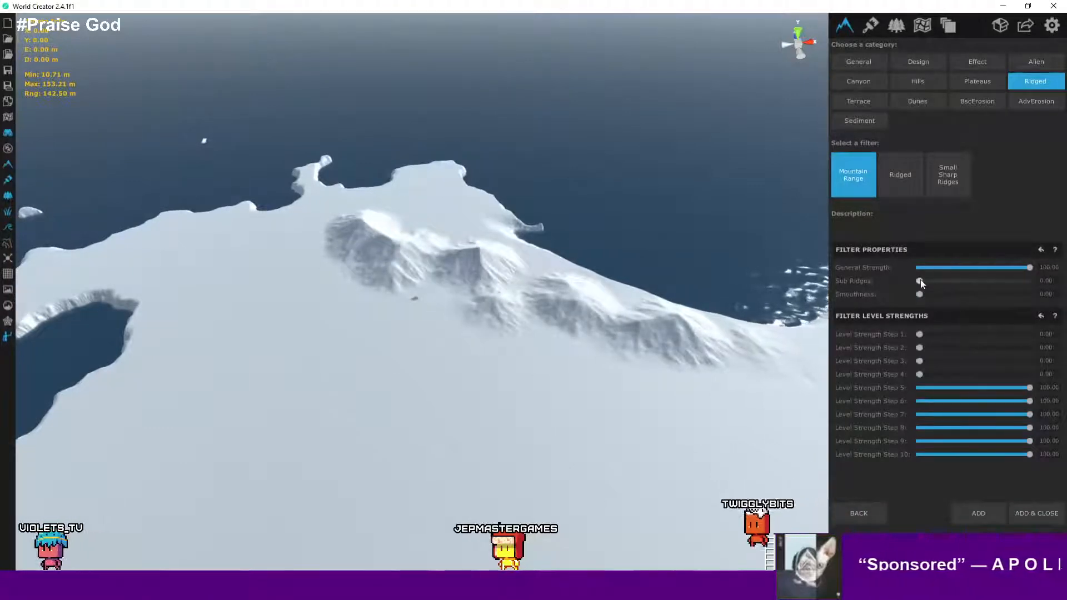
scroll(396, 281, up, 3)
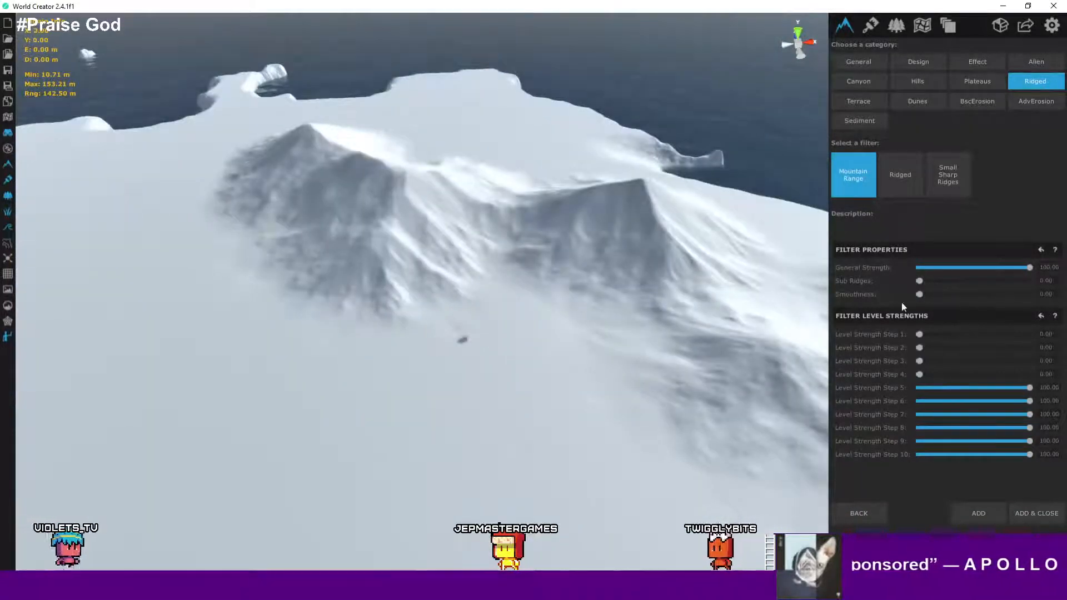
- Set the Mountain Range filter's Sub Ridges to 0.15
drag(924, 280, 938, 279)
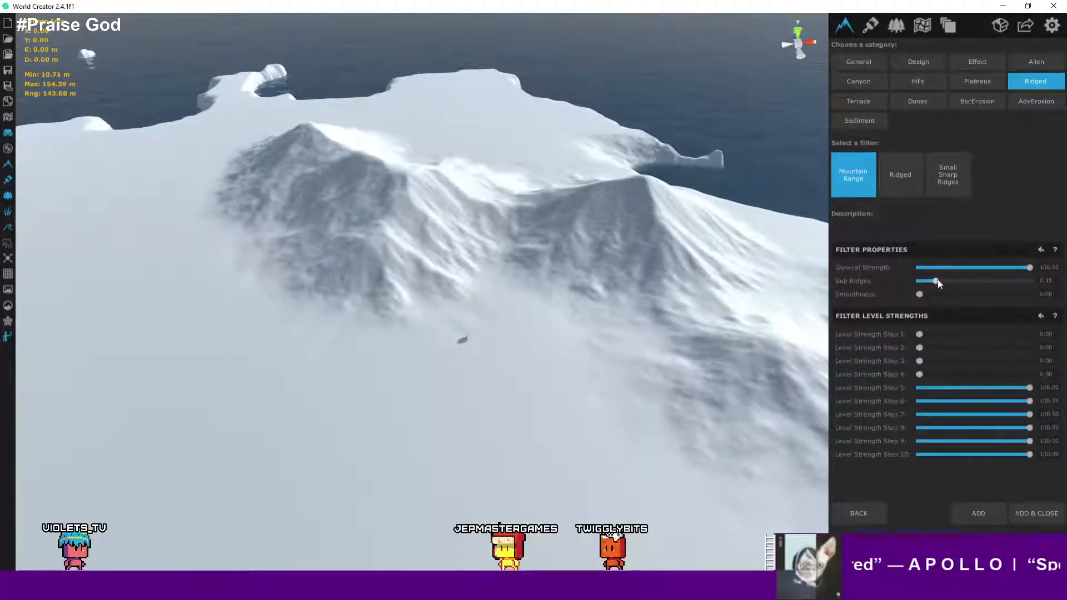
right_drag(729, 431, 690, 430)
key(d)
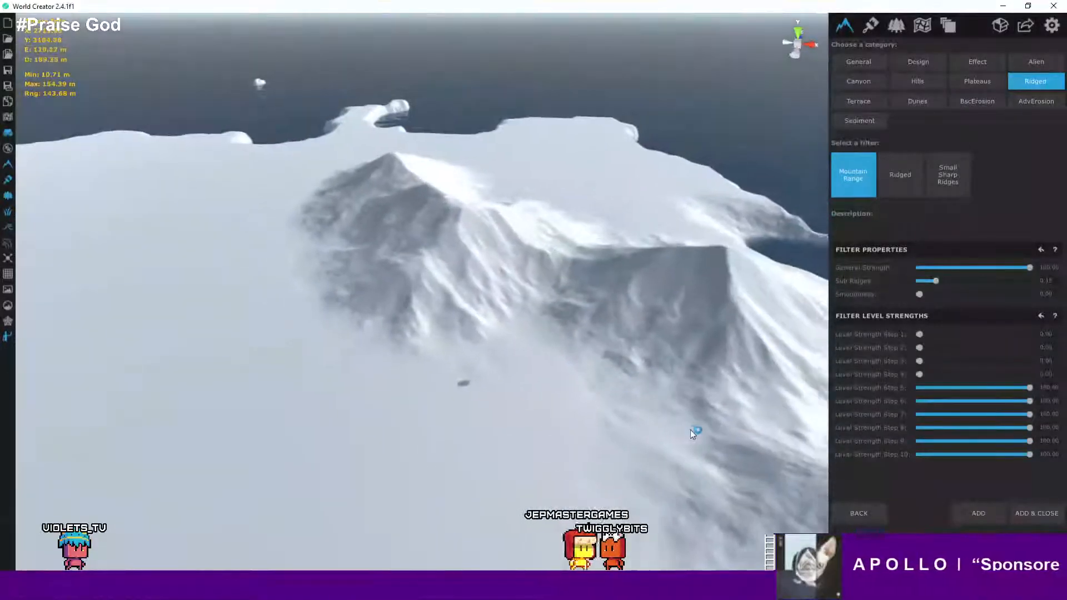
key(d)
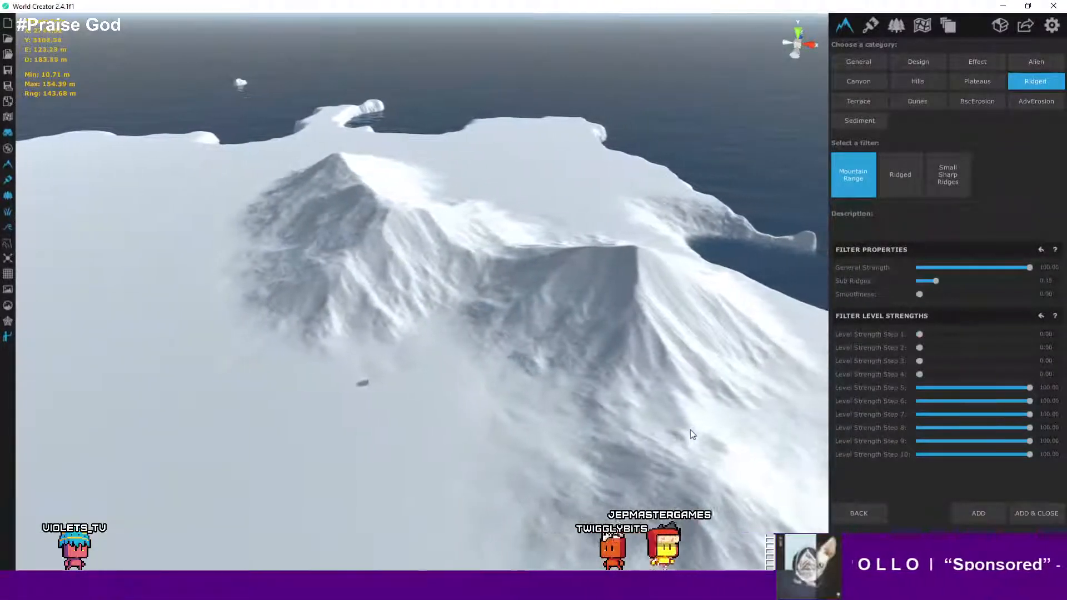
key(d)
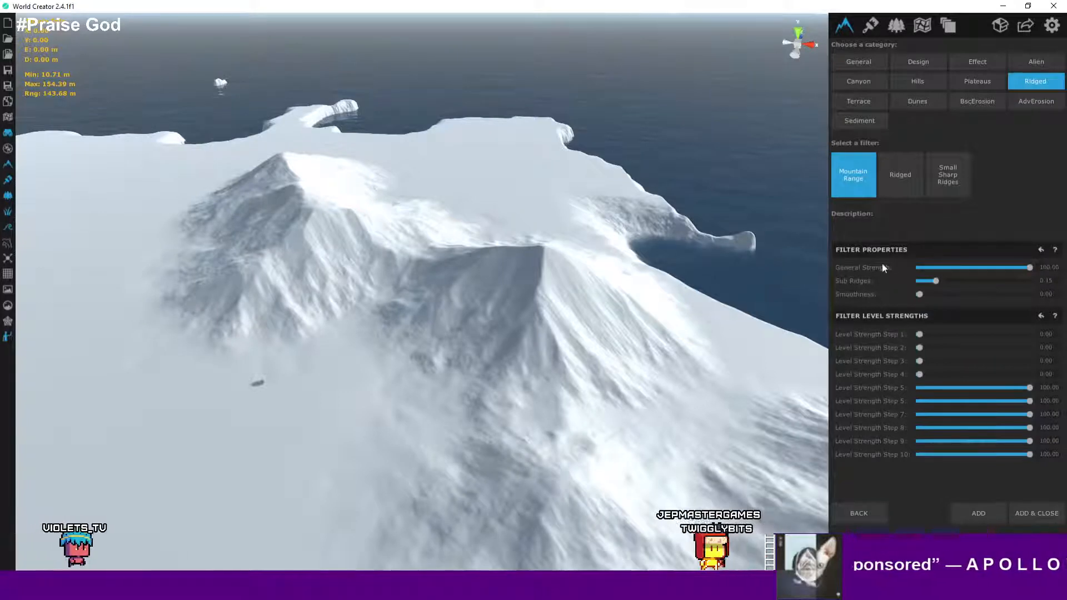
- Set Smoothness to 0.03 and add the Mountain Range filter to the layer
drag(919, 295, 921, 295)
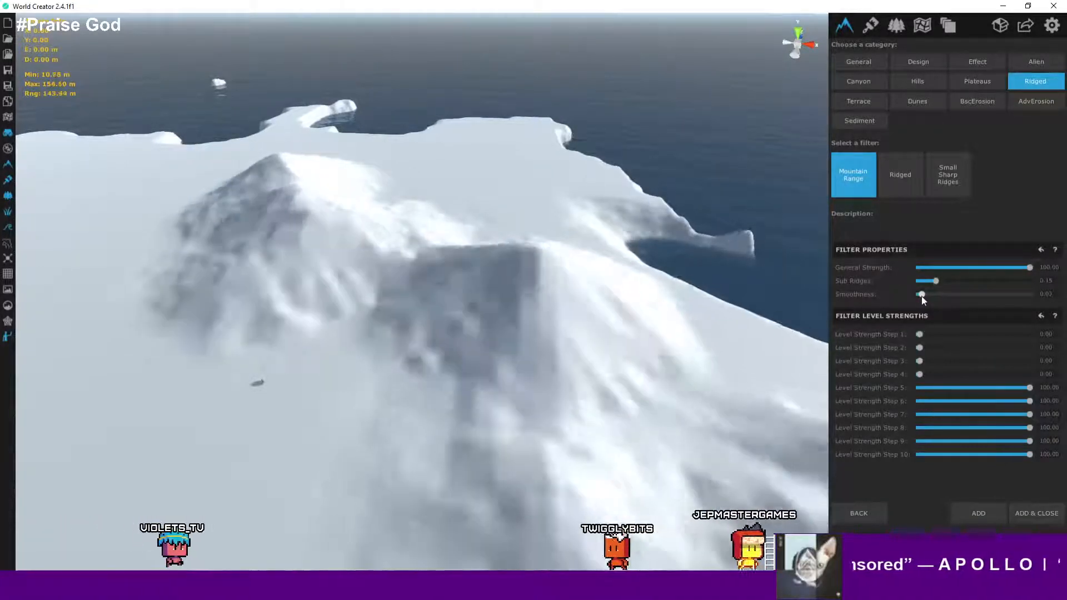
scroll(520, 324, down, 1)
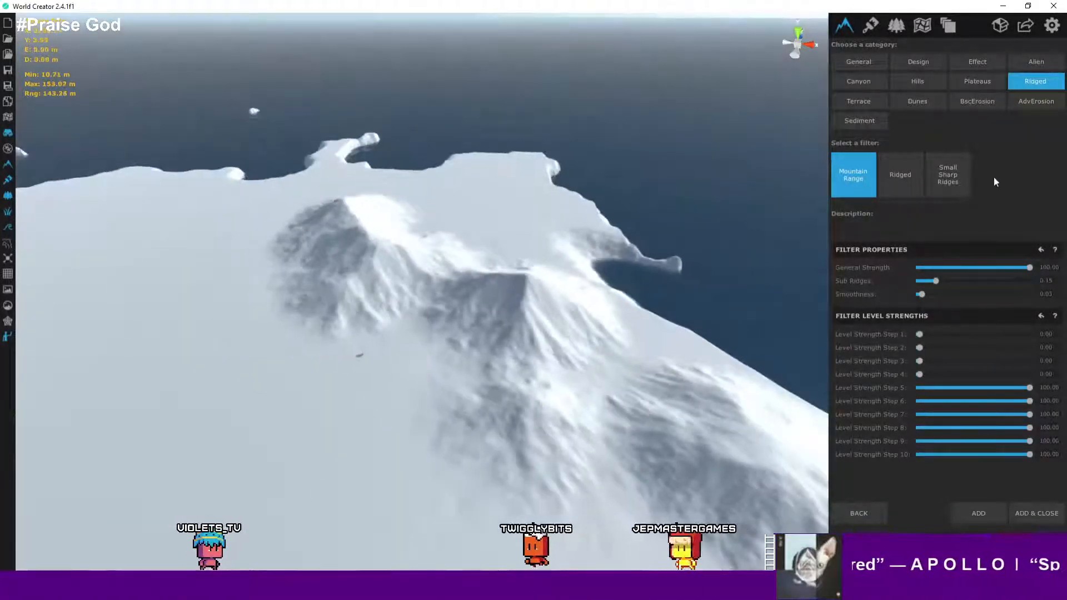
scroll(483, 323, up, 6)
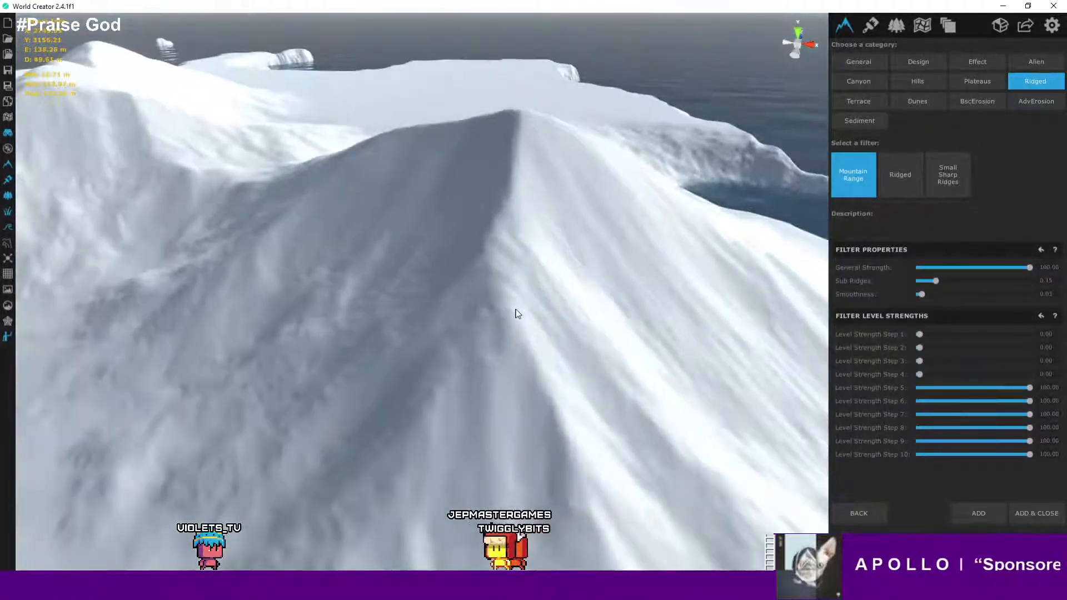
scroll(517, 314, down, 3)
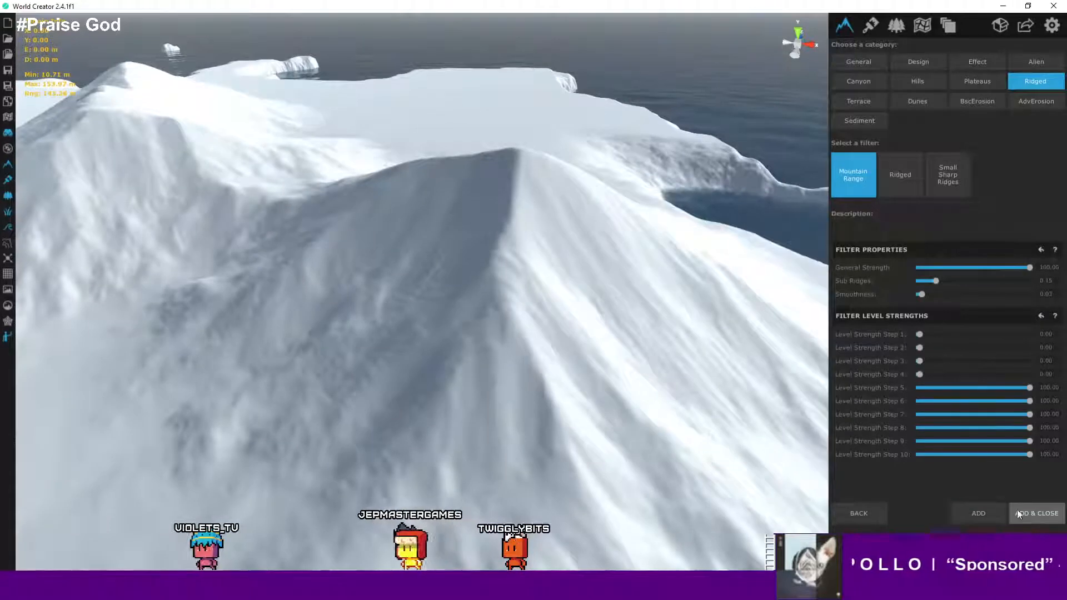
click(979, 513)
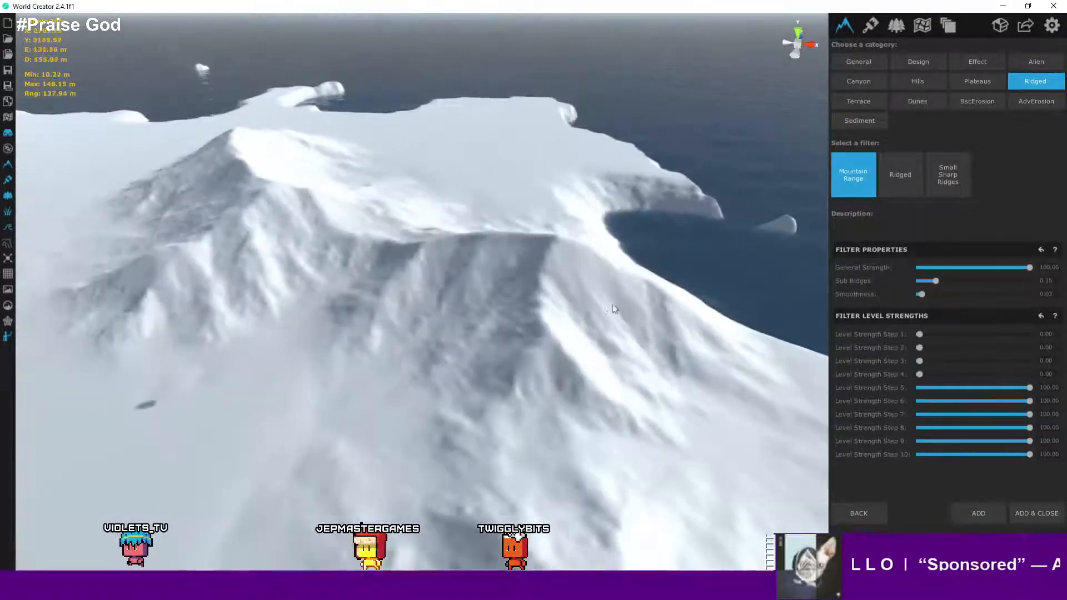
- Add a second Mountain Range filter and select the first one in the layer's filter list
scroll(627, 302, down, 3)
scroll(629, 302, down, 3)
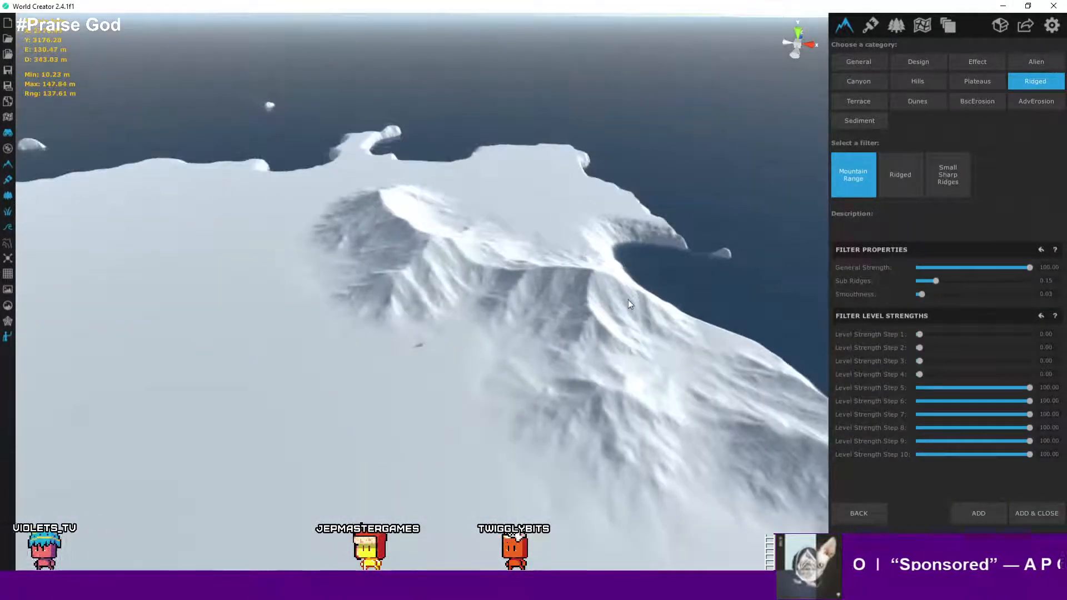
scroll(628, 303, up, 1)
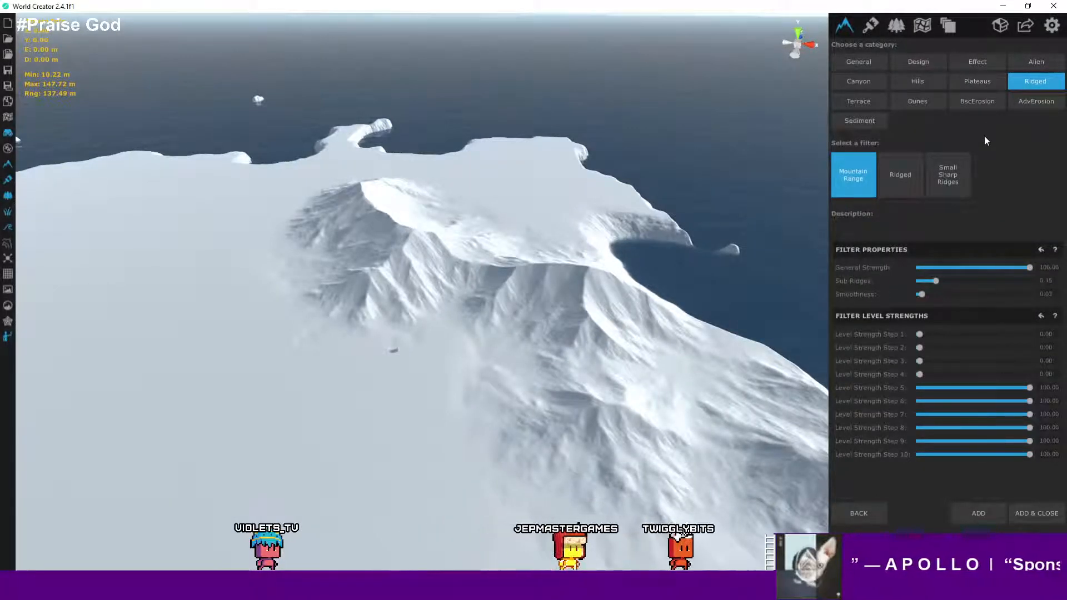
click(1041, 518)
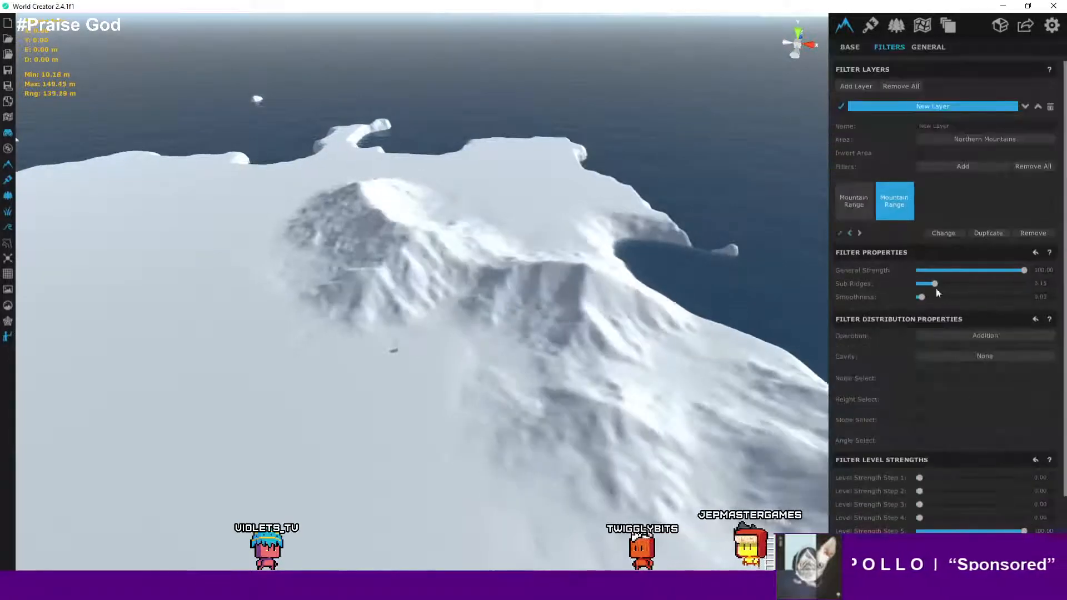
click(856, 209)
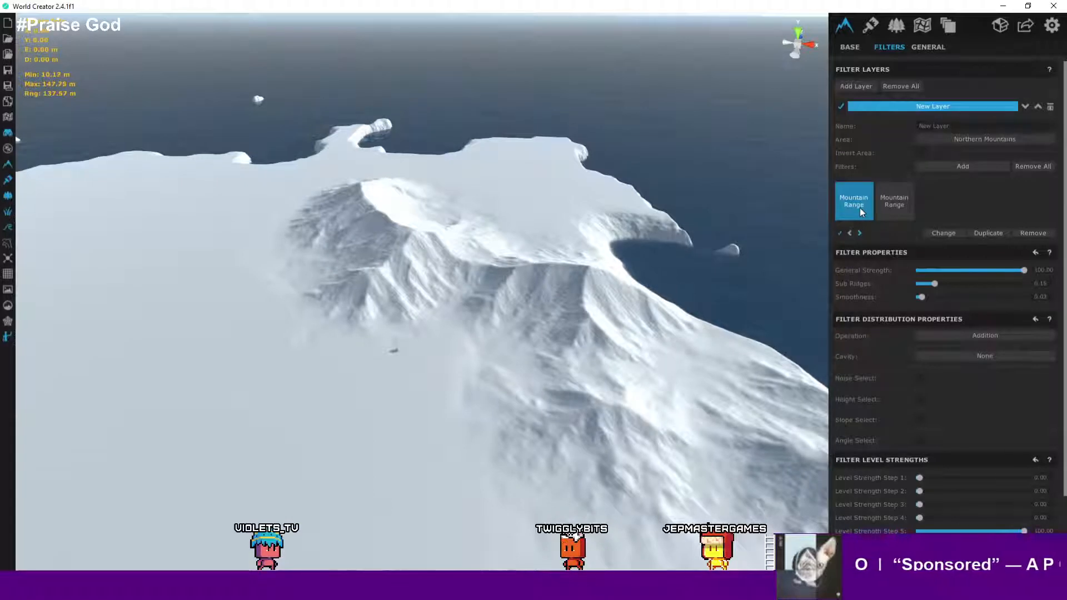
- Remove one of the two Mountain Range filters from the New Layer
click(893, 207)
click(857, 207)
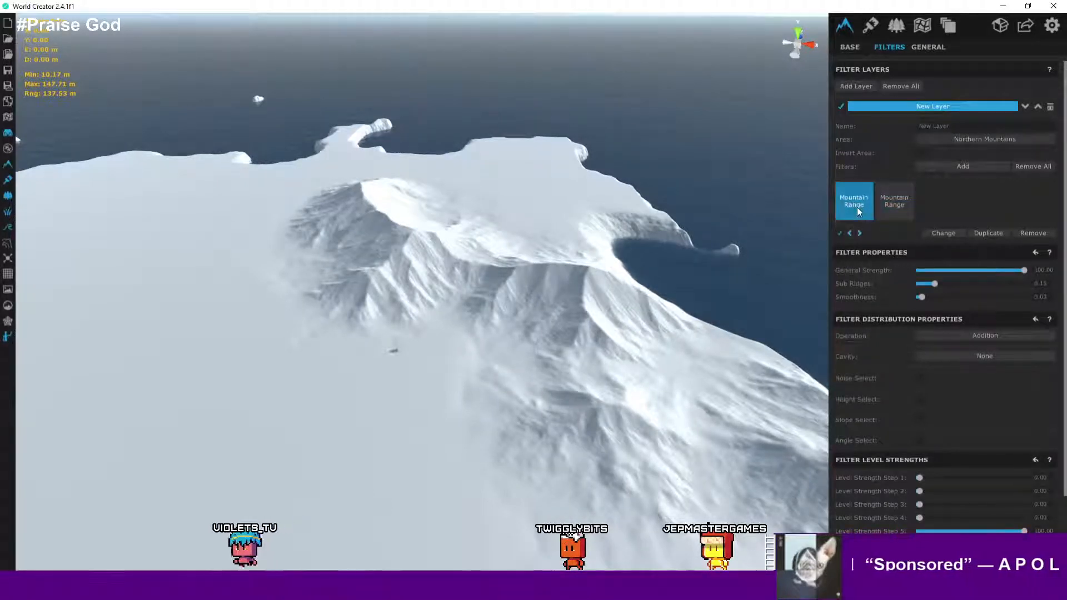
click(841, 234)
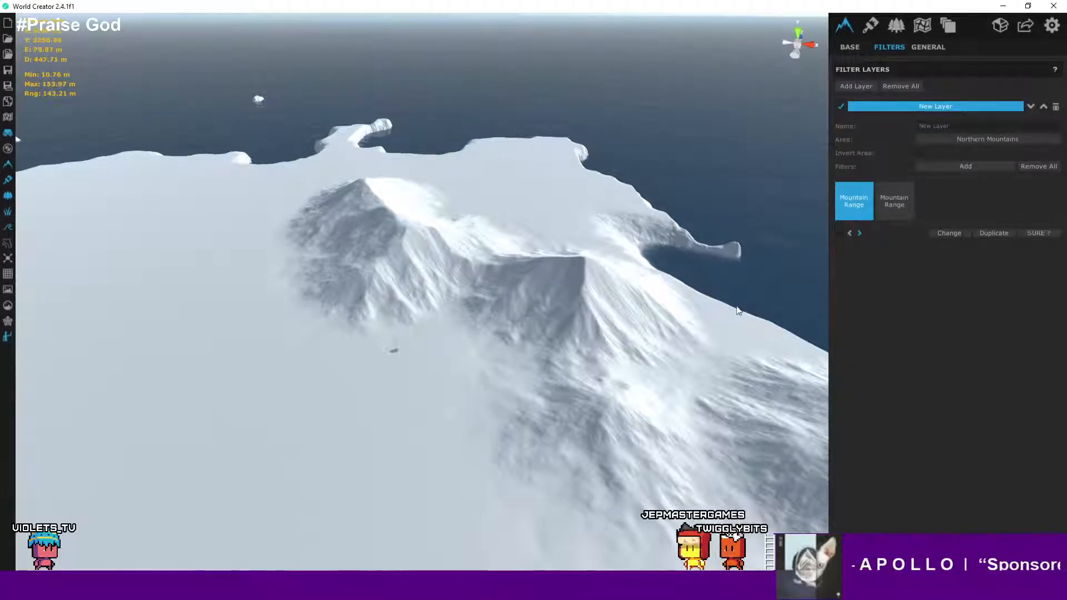
click(1035, 233)
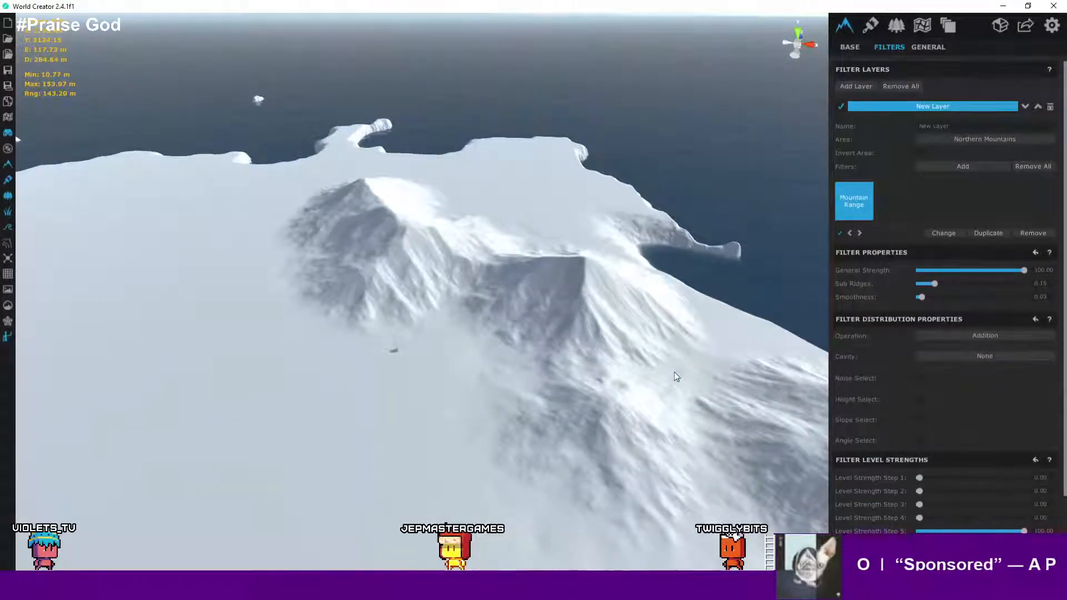
- Open the filter picker, preview the Plateaus category's Clean Plateaus filter, and set its General Strength to 5.19
click(959, 167)
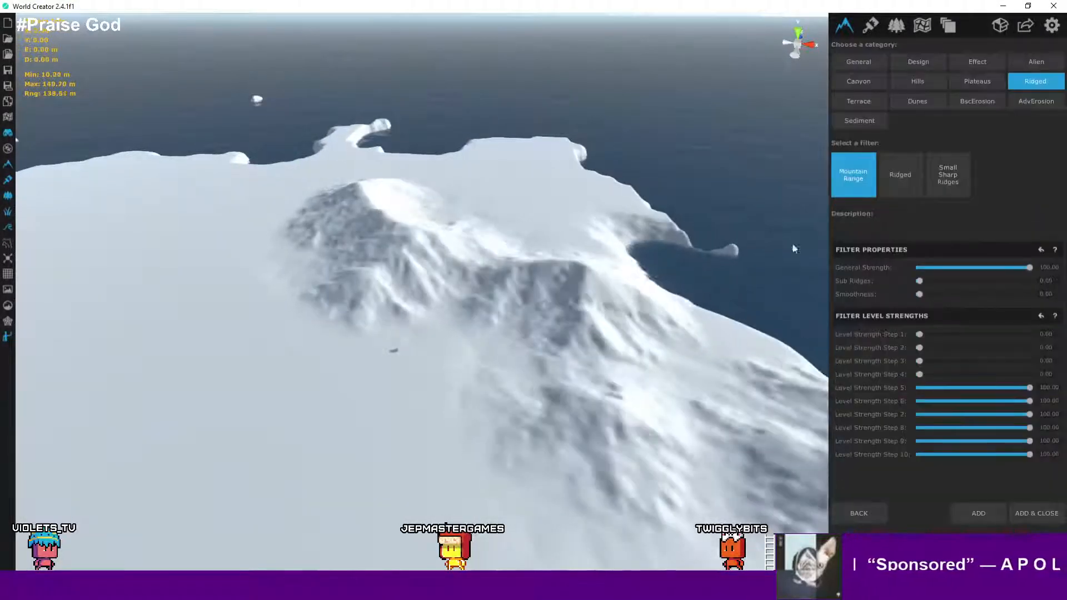
click(982, 85)
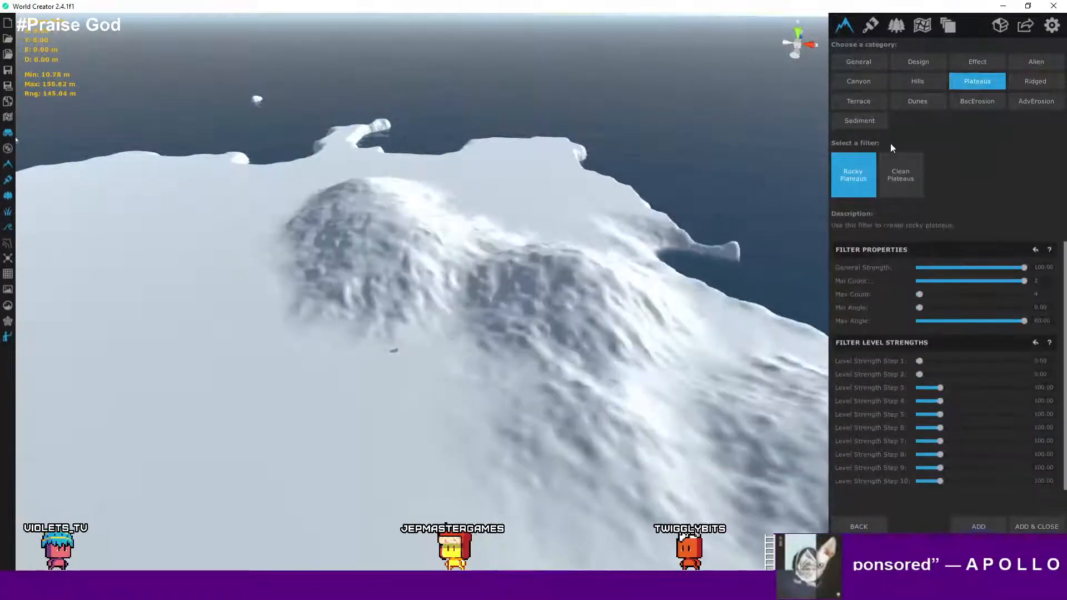
click(901, 177)
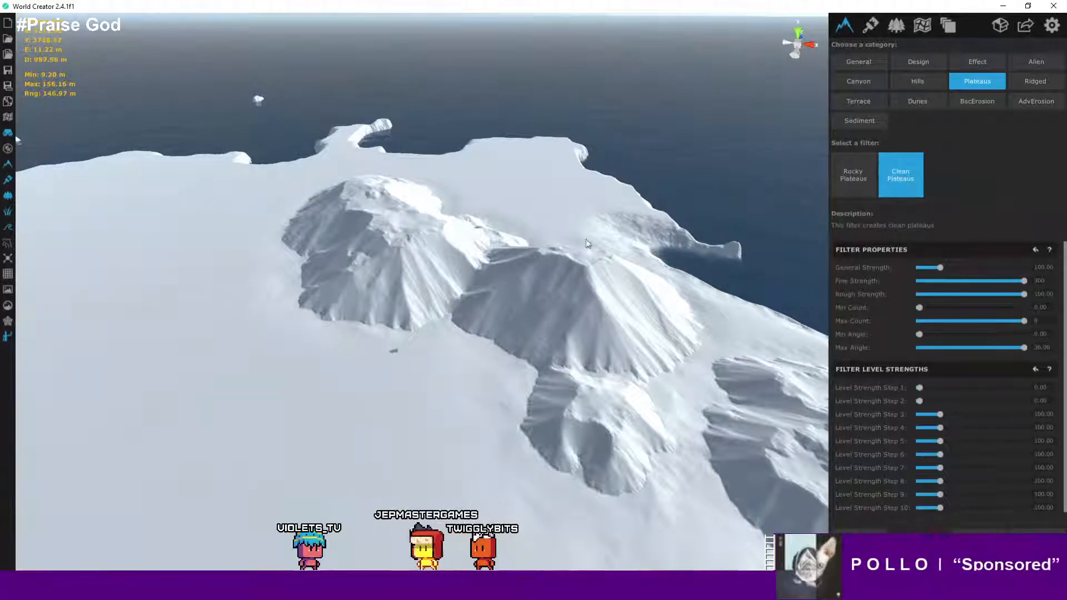
right_drag(565, 263, 623, 271)
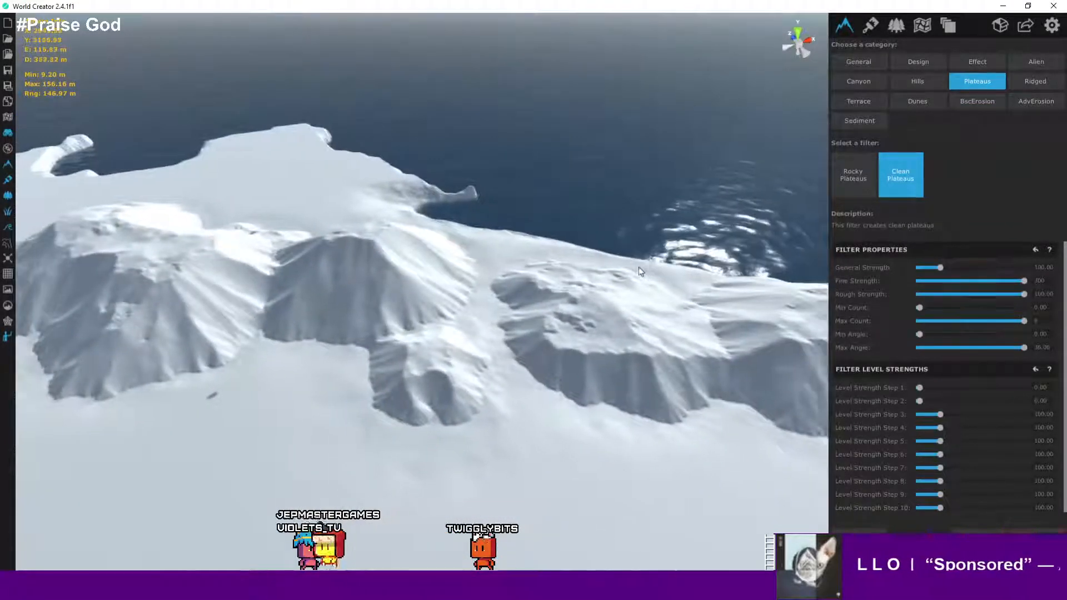
right_drag(638, 267, 759, 278)
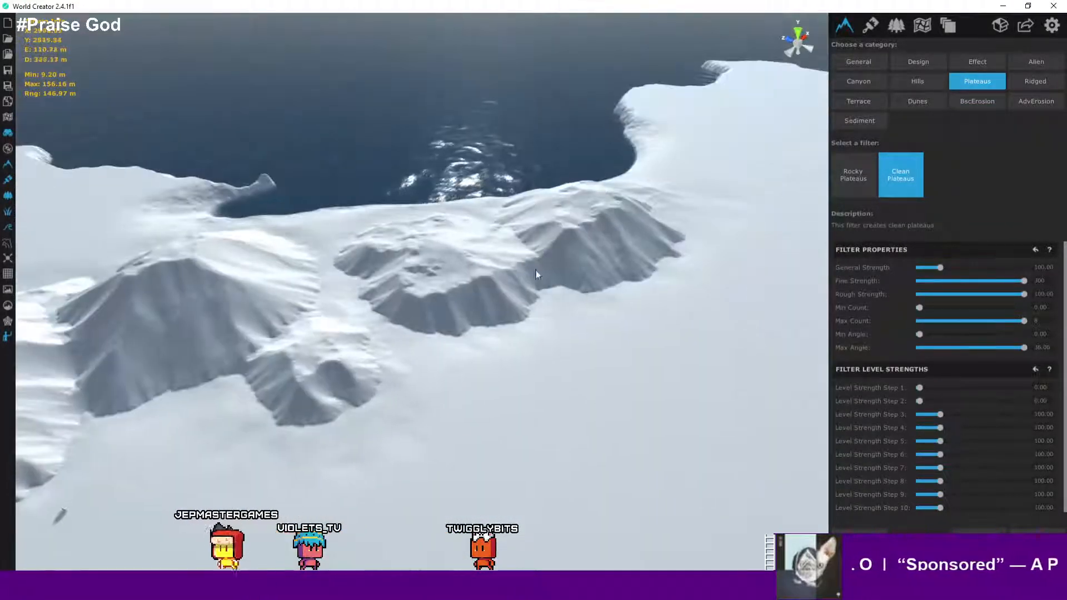
scroll(528, 271, up, 5)
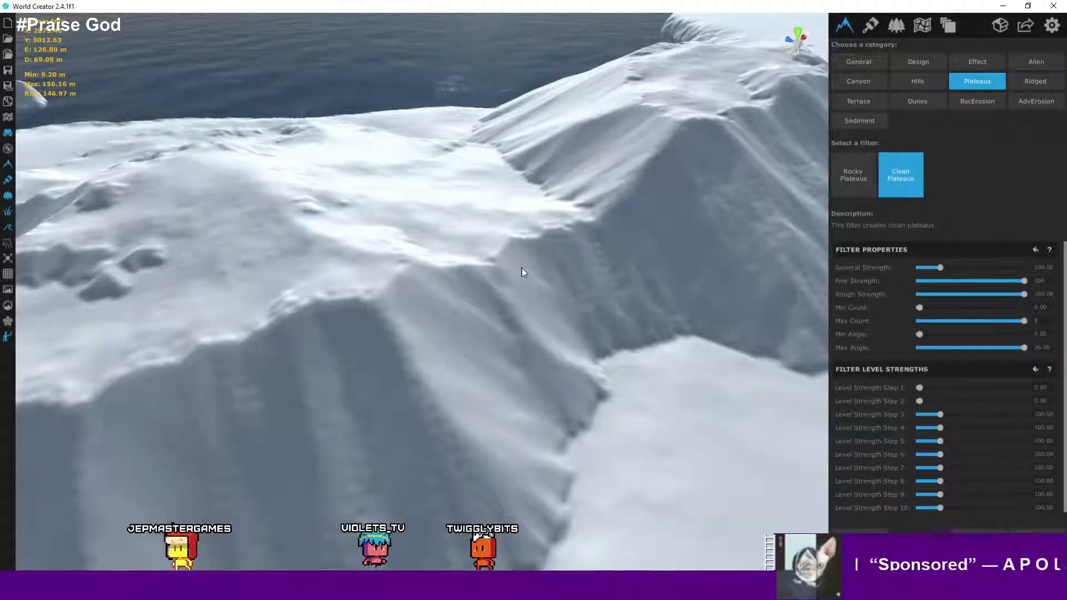
right_drag(522, 272, 315, 225)
scroll(314, 221, down, 5)
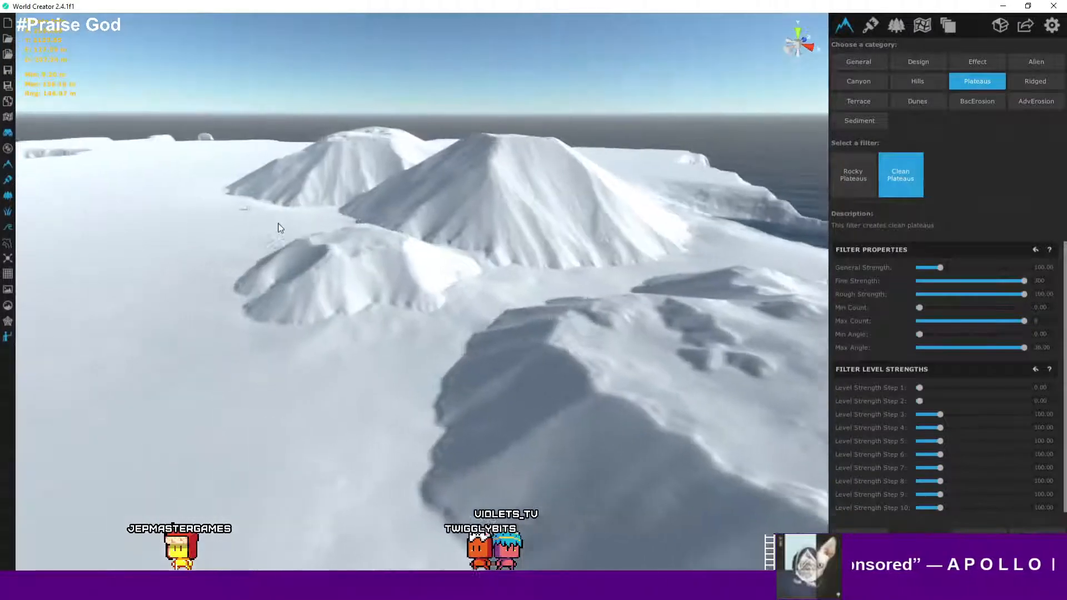
scroll(240, 256, down, 3)
middle_drag(219, 254, 422, 349)
scroll(422, 348, down, 3)
scroll(423, 352, down, 1)
right_drag(422, 352, 581, 399)
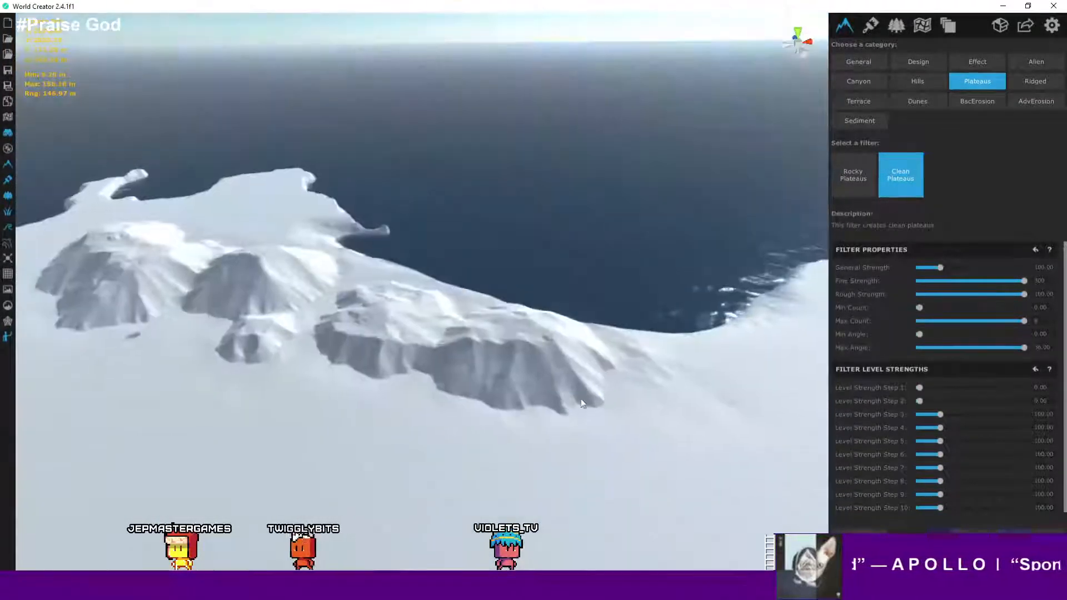
scroll(364, 332, down, 3)
right_drag(365, 331, 388, 318)
middle_drag(389, 318, 484, 331)
scroll(440, 336, up, 3)
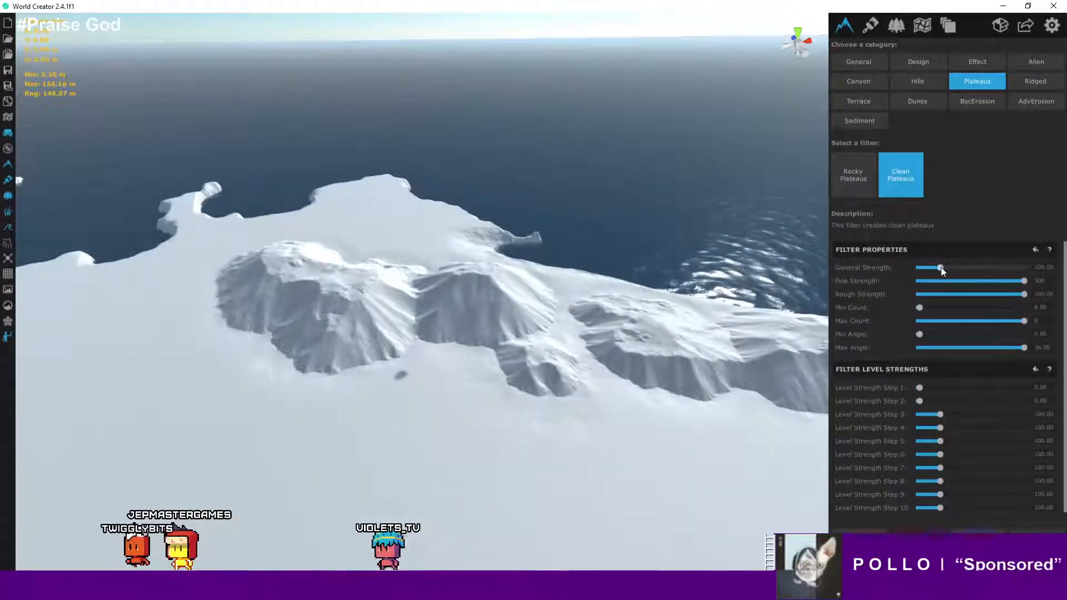
drag(940, 268, 921, 269)
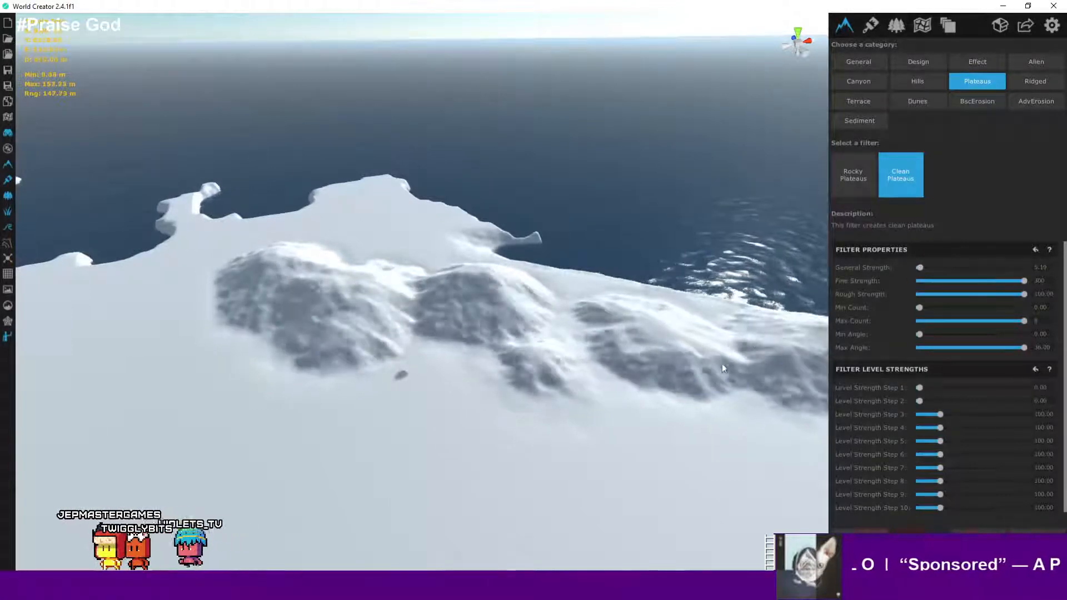
- Inspect the Clean Plateaus preview across the terrain and up close at ground level
right_drag(722, 432, 768, 433)
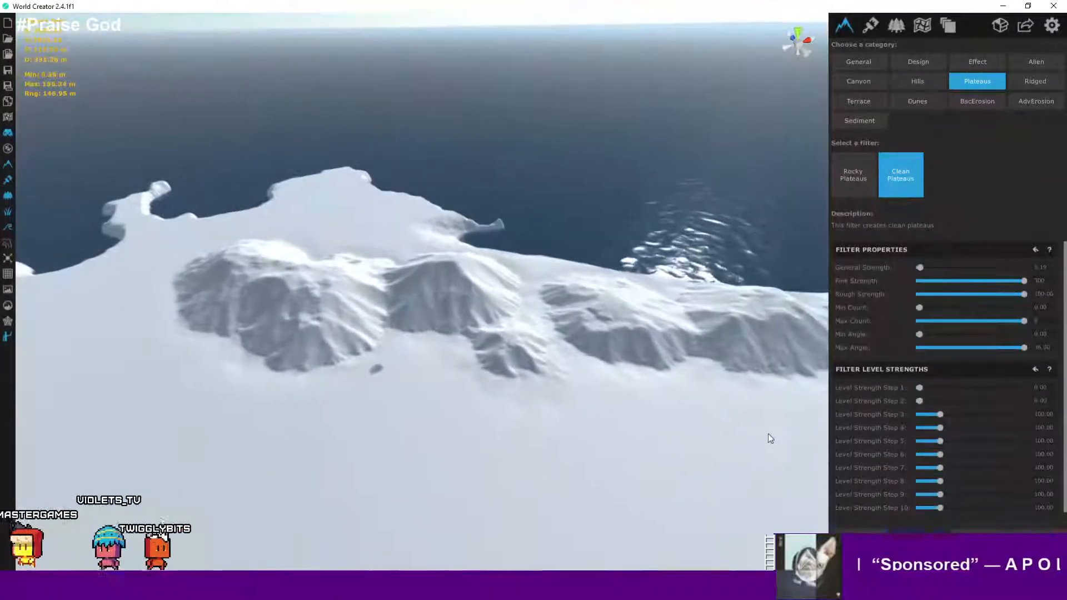
right_drag(547, 438, 674, 438)
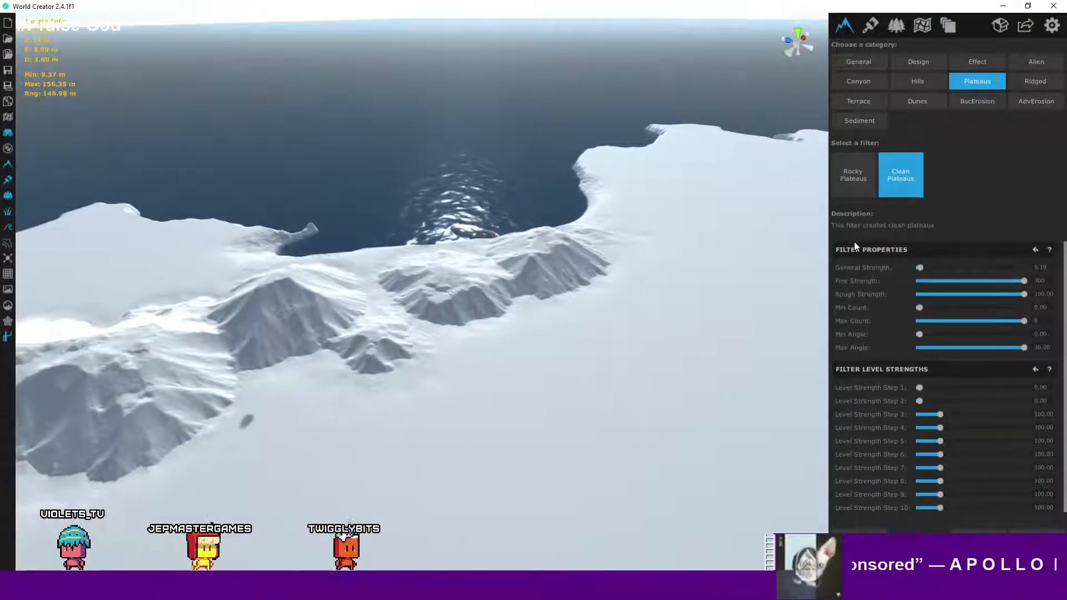
scroll(444, 329, up, 5)
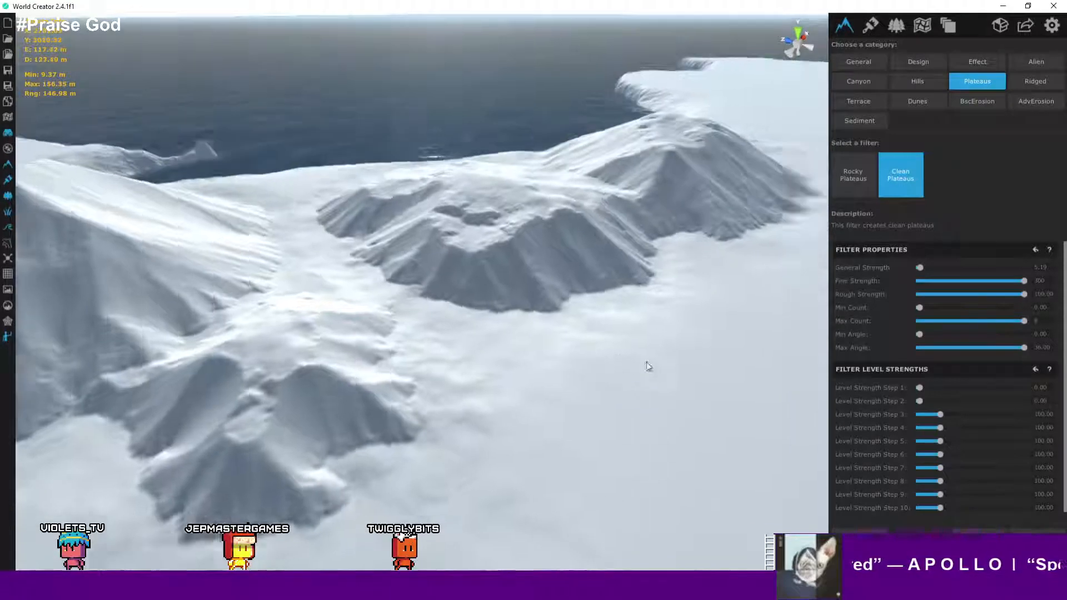
right_drag(646, 362, 62, 360)
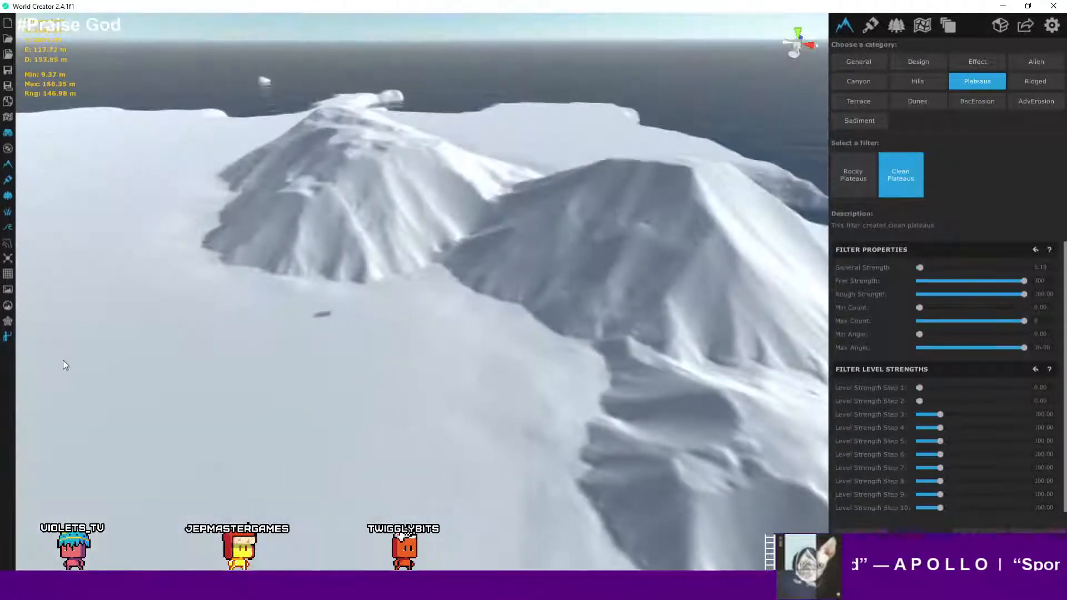
scroll(55, 337, up, 3)
right_drag(257, 324, 692, 262)
scroll(588, 326, up, 5)
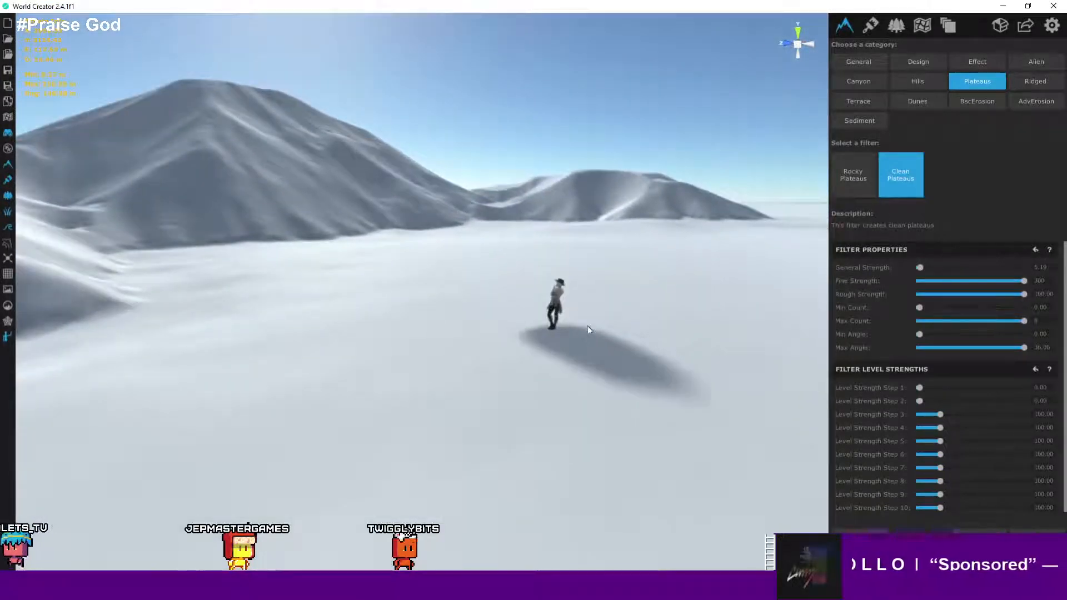
right_drag(582, 321, 294, 270)
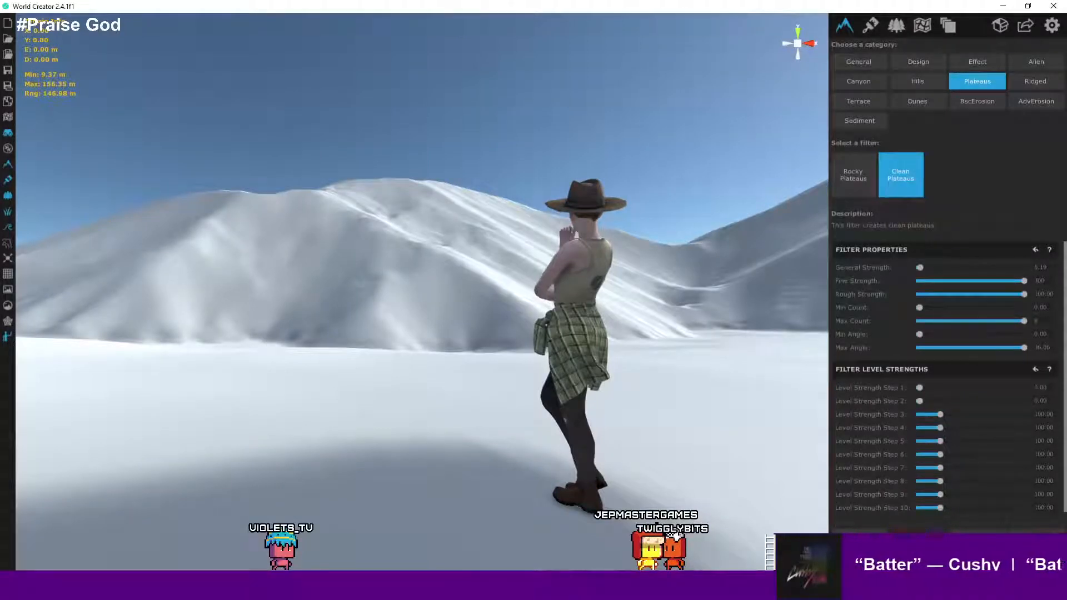
scroll(364, 549, down, 2)
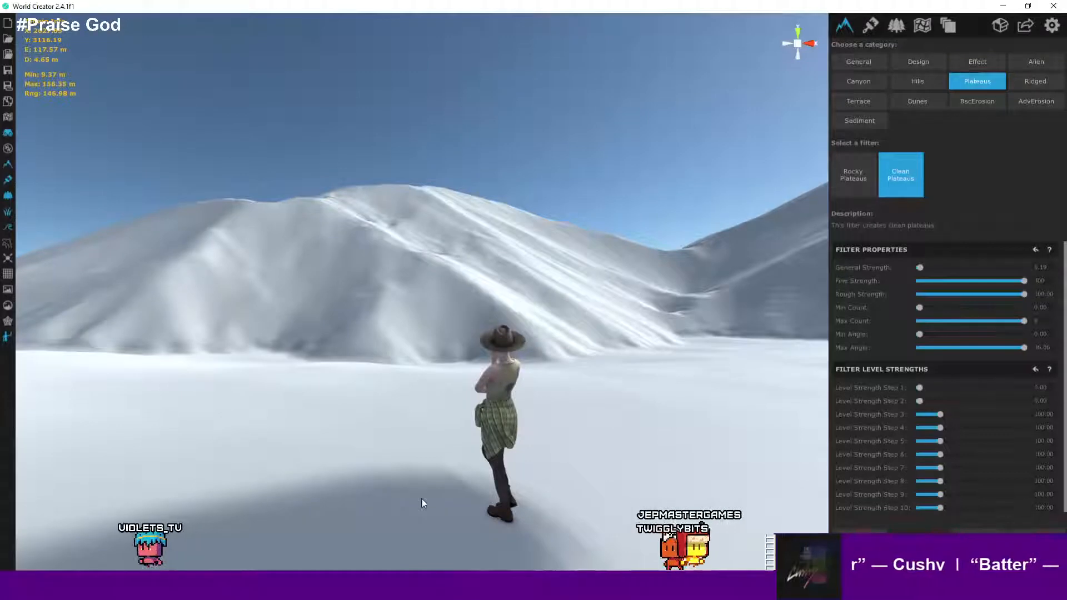
scroll(525, 444, down, 4)
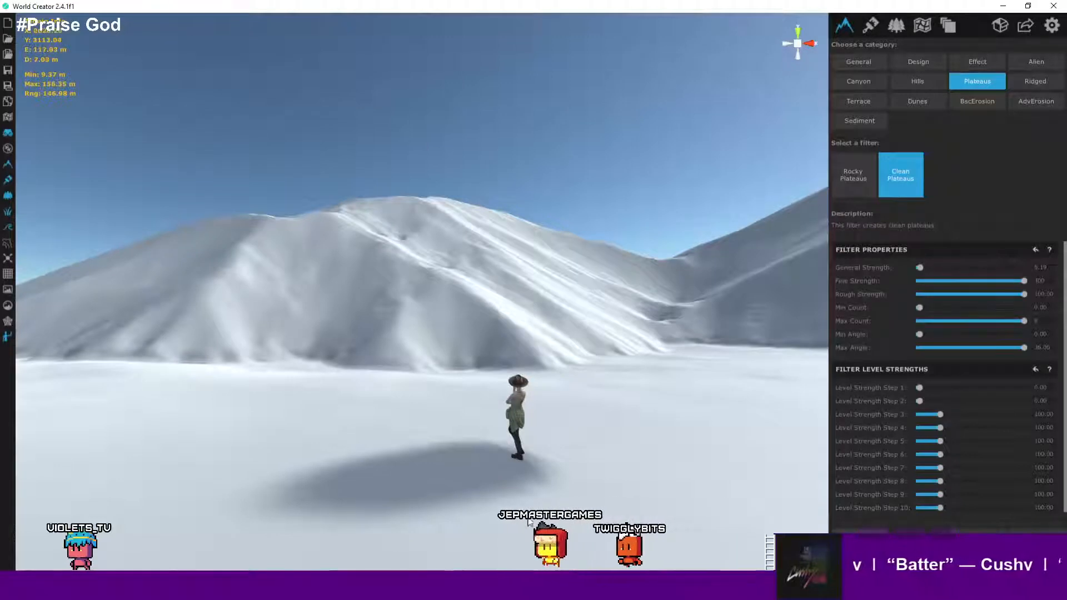
right_drag(391, 441, 474, 538)
scroll(424, 301, down, 4)
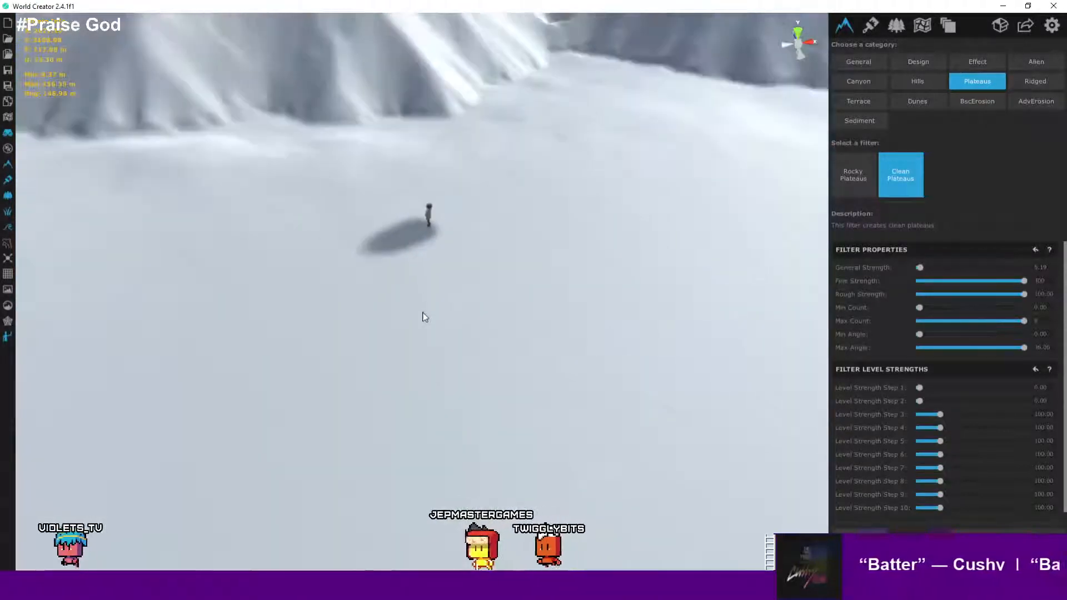
middle_drag(422, 312, 428, 467)
scroll(460, 386, down, 3)
middle_drag(459, 386, 465, 473)
scroll(462, 400, down, 2)
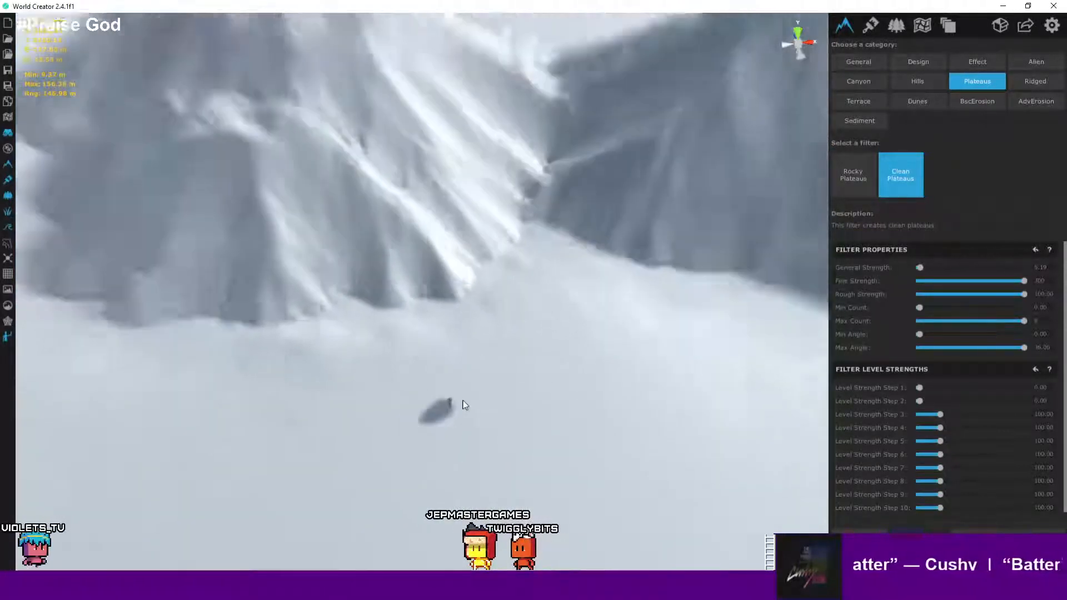
scroll(464, 405, down, 5)
scroll(466, 405, down, 5)
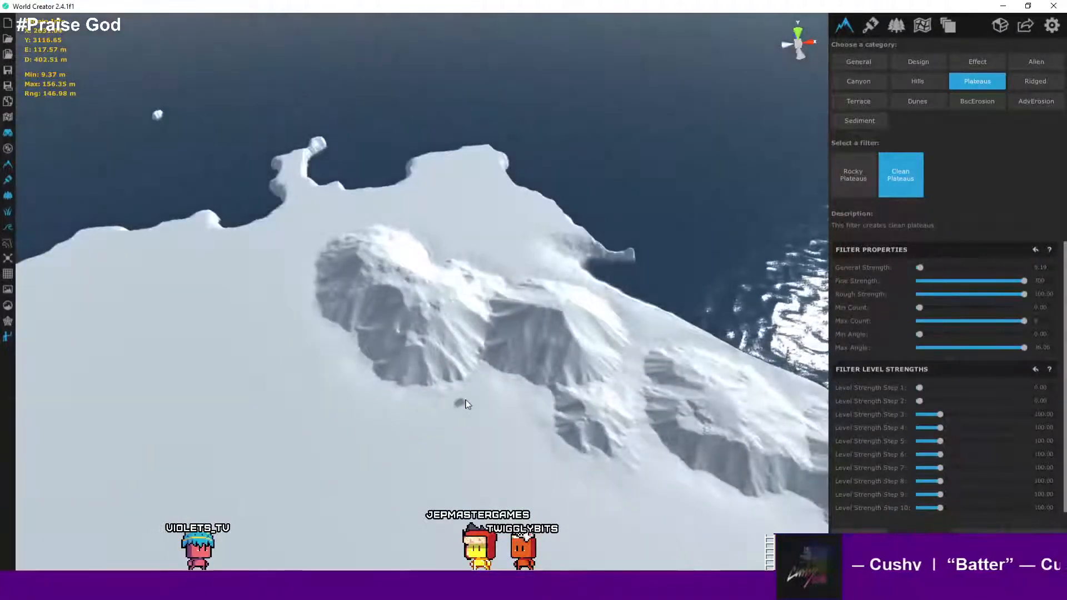
scroll(466, 405, up, 5)
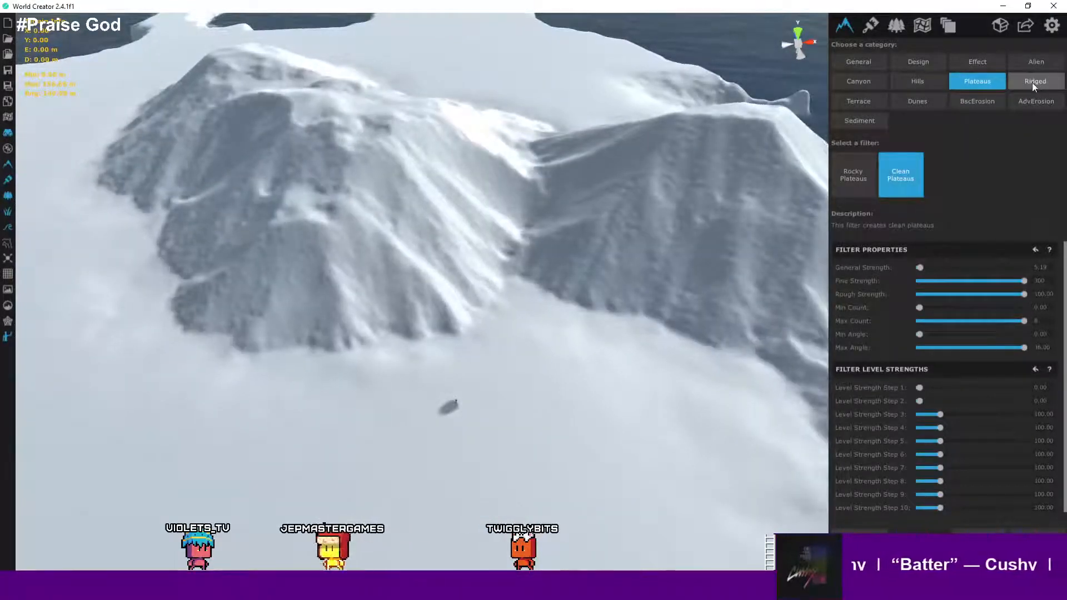
- Pick the Small Sharp Ridges filter in the Ridged category and set its General Strength to 54.90
click(1032, 83)
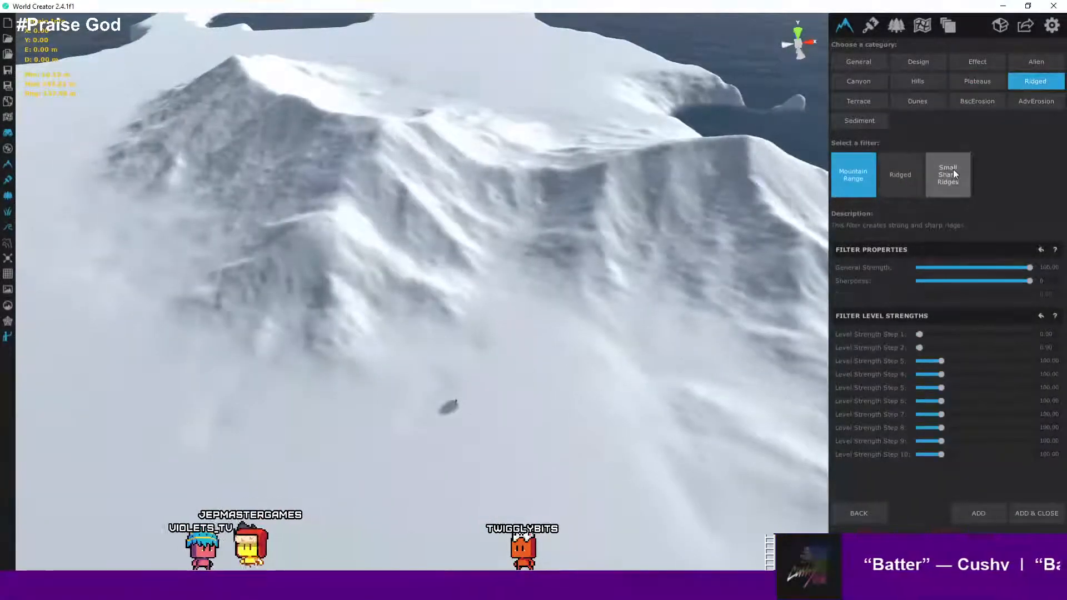
click(953, 170)
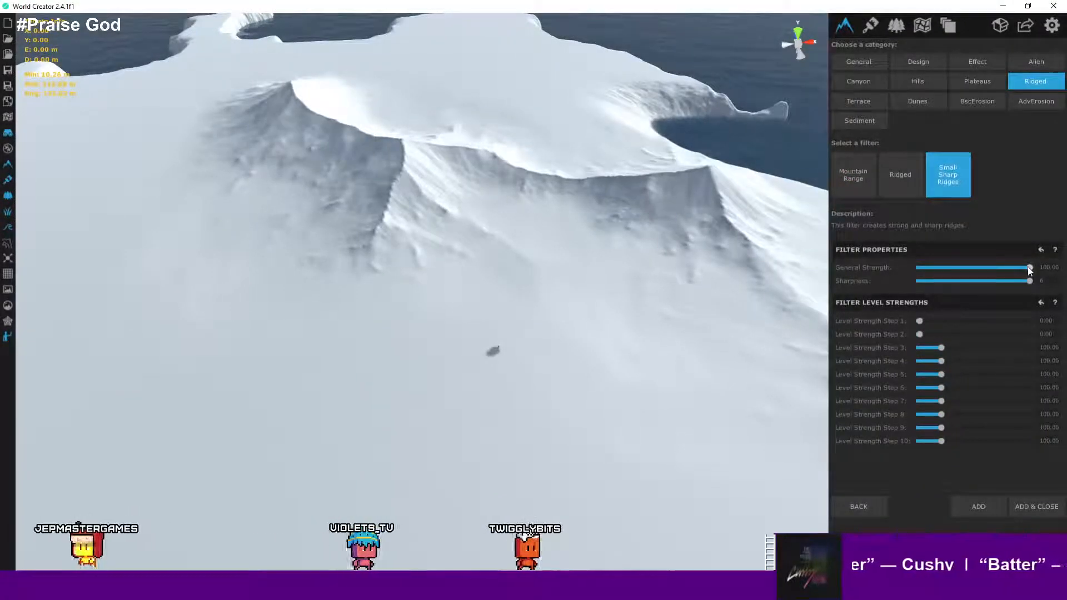
drag(1029, 268, 991, 269)
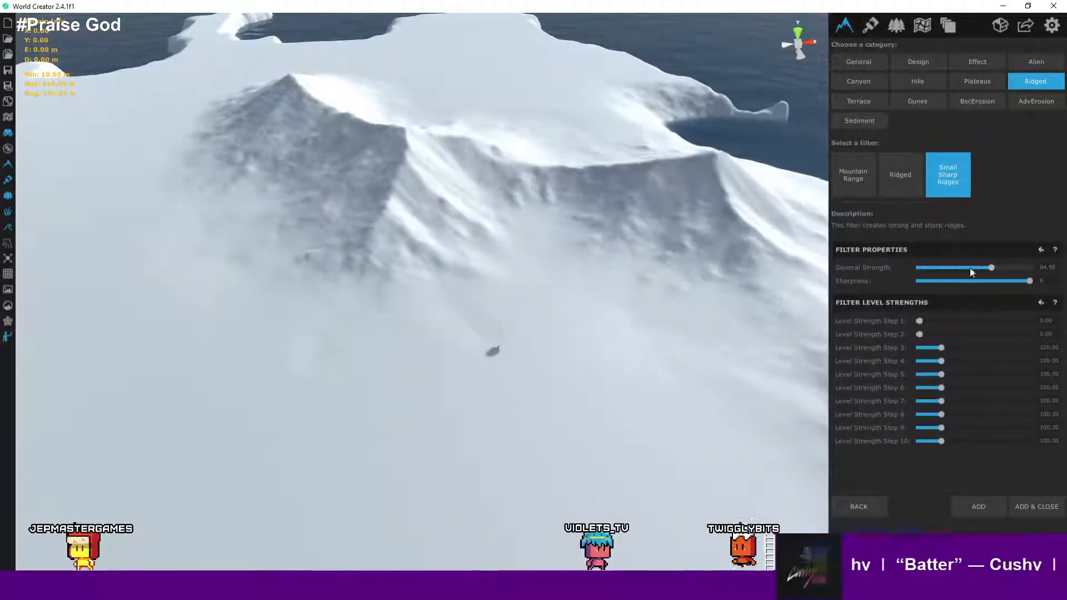
- Set the Small Sharp Ridges filter's Level Strength Step 1 to 320.22
scroll(659, 245, down, 2)
scroll(659, 245, down, 2)
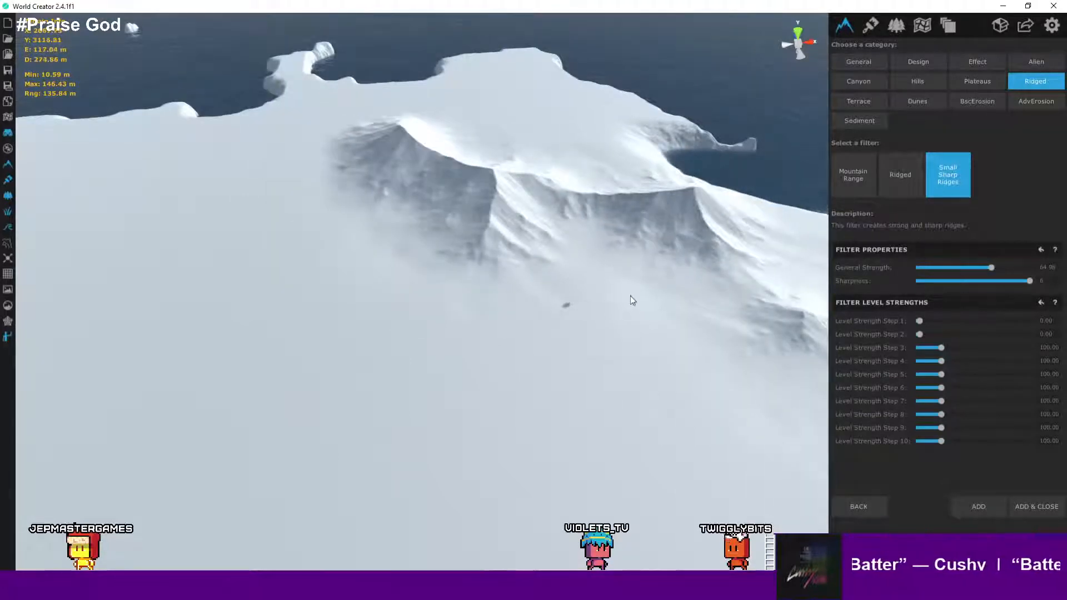
scroll(634, 297, up, 5)
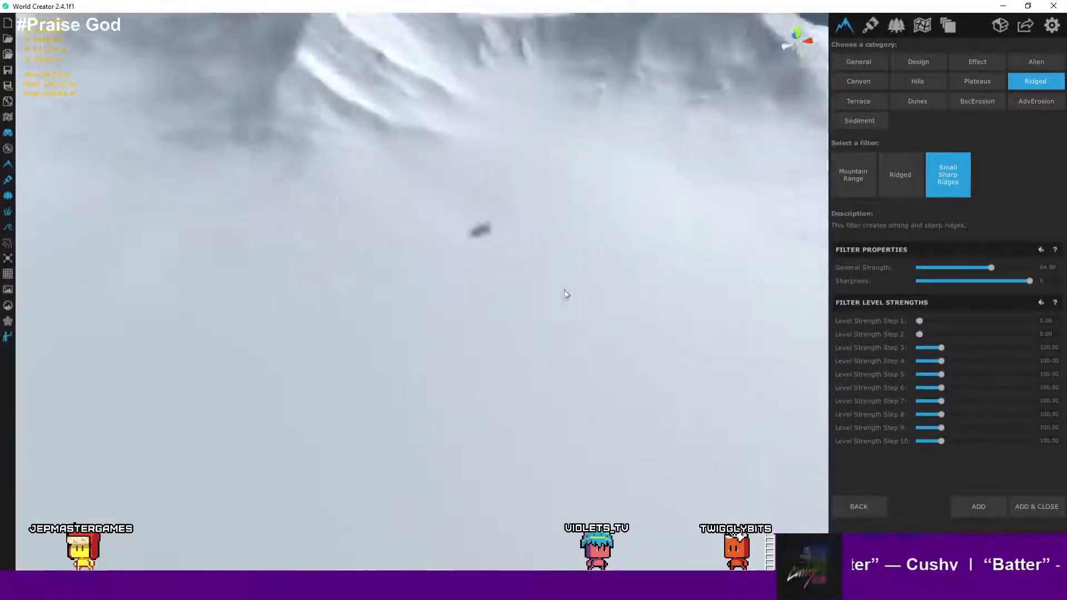
scroll(522, 267, up, 5)
right_drag(426, 218, 444, 163)
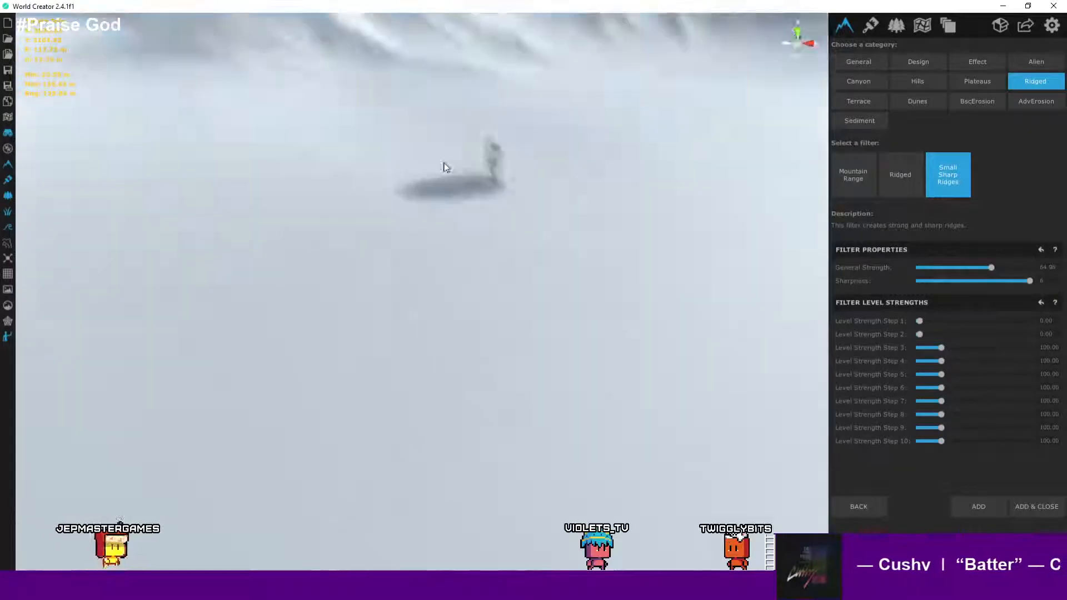
scroll(509, 195, up, 5)
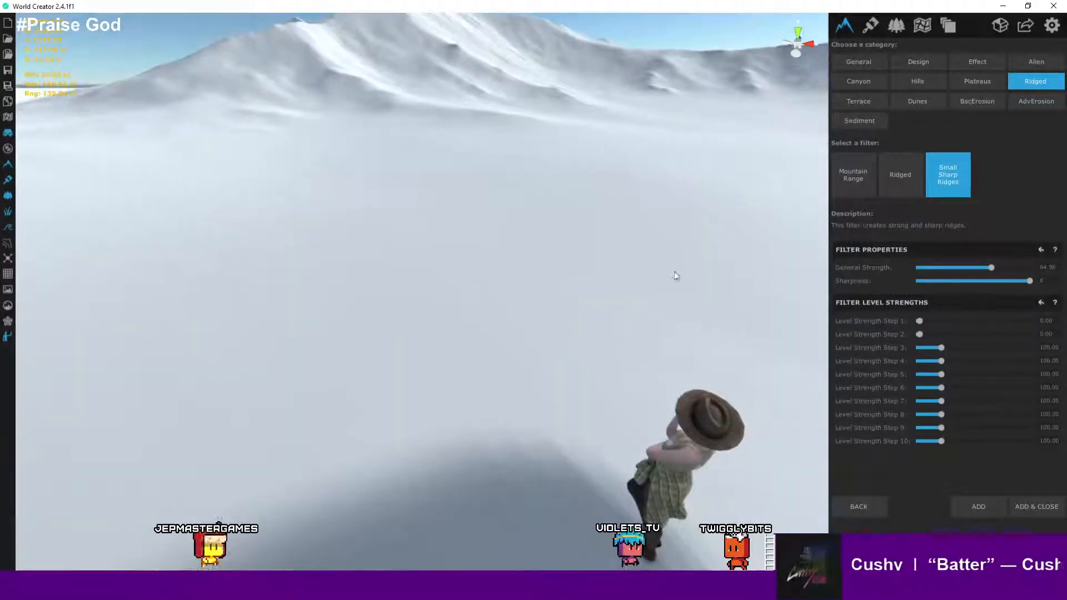
scroll(696, 267, down, 3)
scroll(695, 267, up, 3)
right_drag(696, 266, 689, 199)
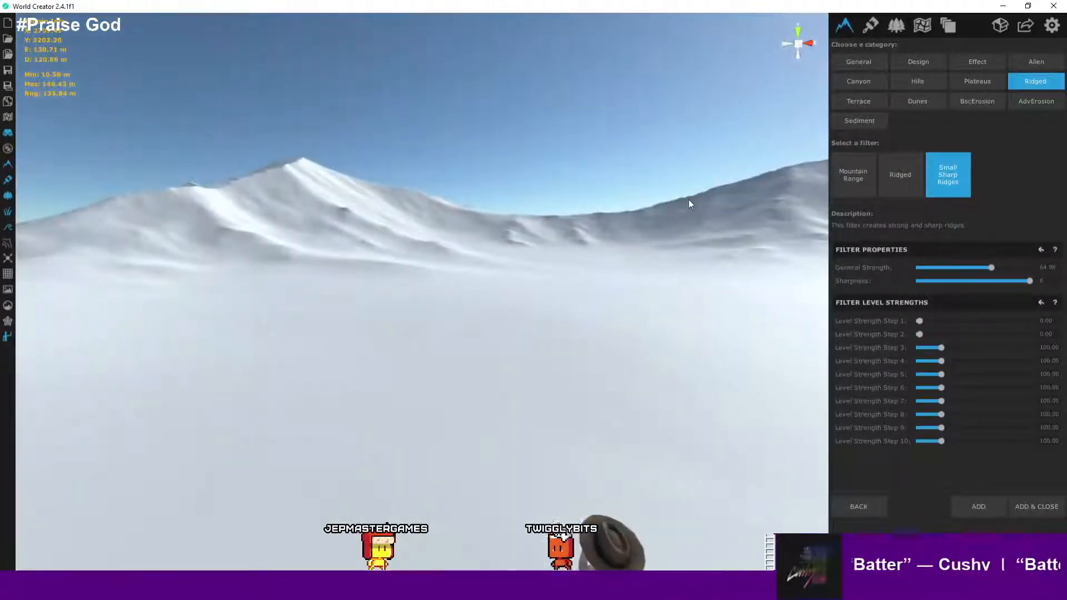
scroll(549, 208, down, 4)
scroll(550, 208, up, 3)
right_drag(549, 207, 581, 286)
scroll(626, 245, down, 4)
scroll(617, 249, up, 2)
scroll(615, 249, down, 2)
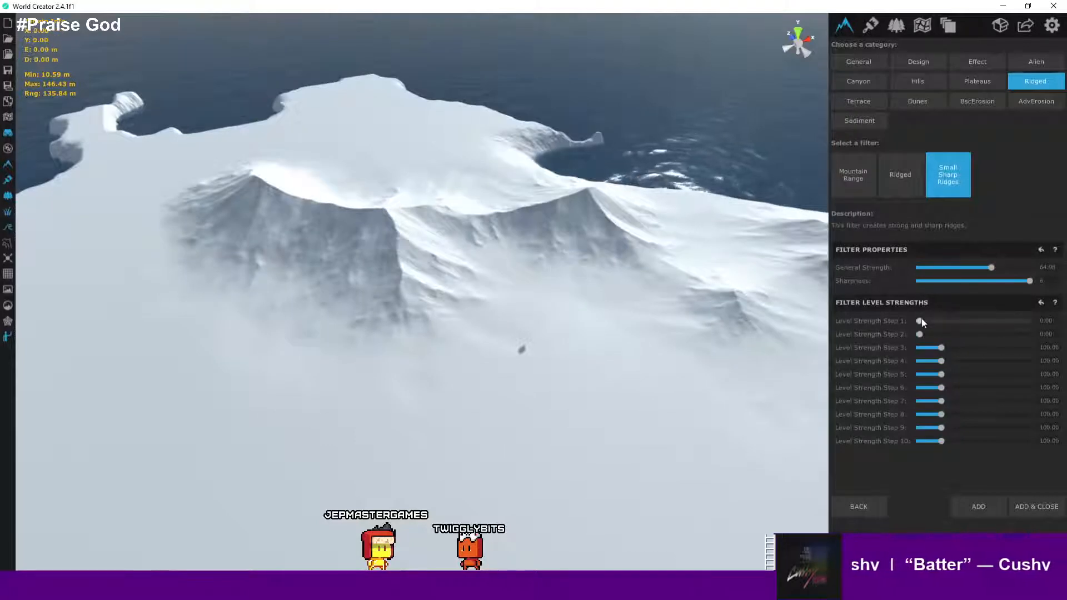
drag(920, 320, 951, 322)
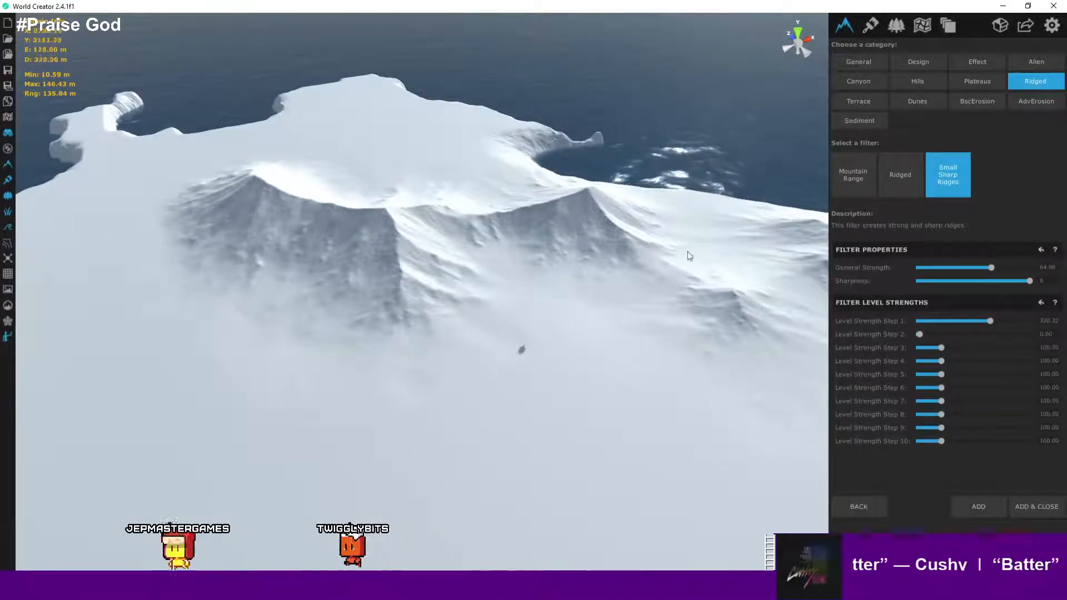
- Inspect the Small Sharp Ridges preview across the mountains from several camera angles
key(d)
right_drag(636, 240, 609, 245)
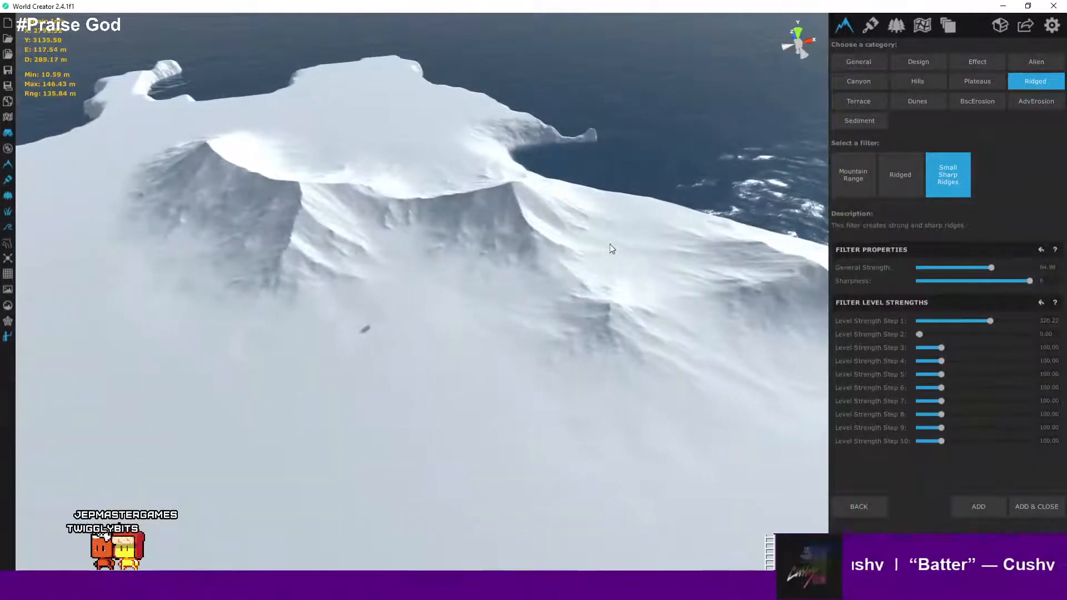
right_drag(699, 246, 251, 153)
key(s)
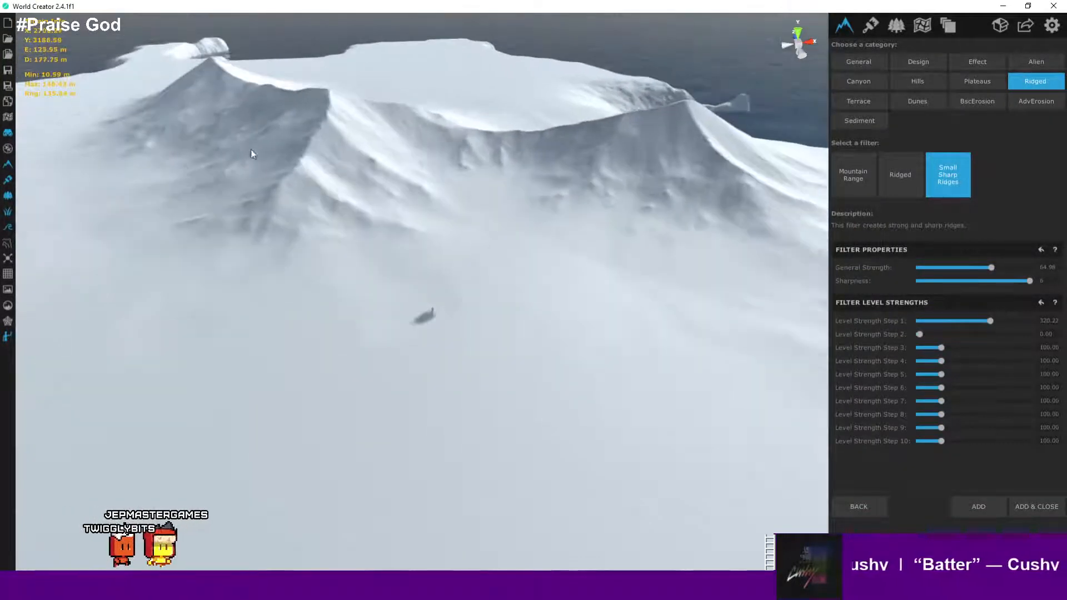
click(8, 70)
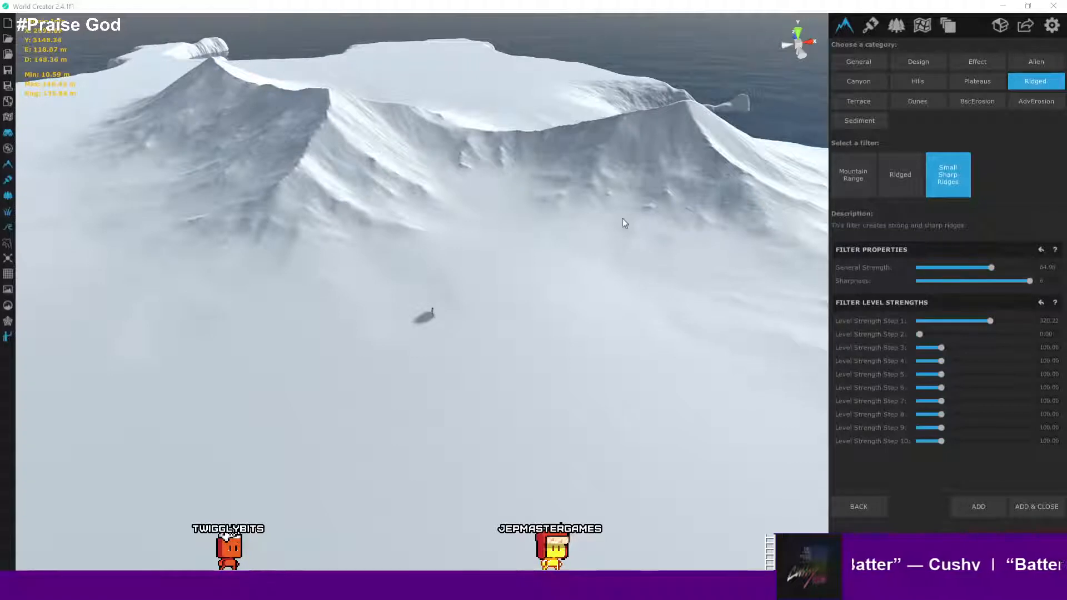
drag(596, 232, 821, 168)
- Leave the filter picker without adding the filter and return to the New Layer's filter list
click(1056, 32)
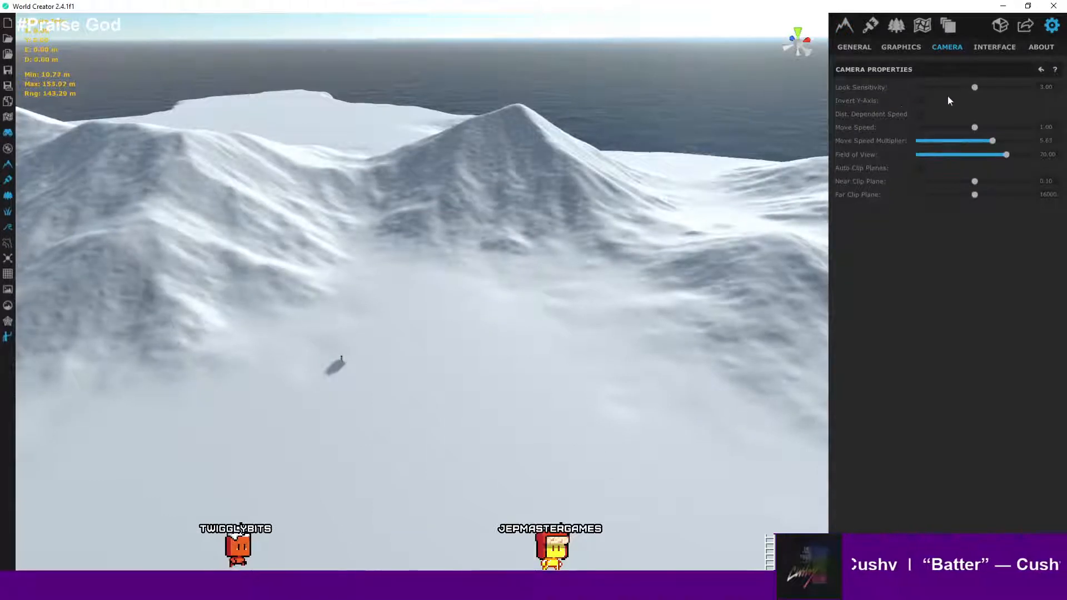
click(864, 50)
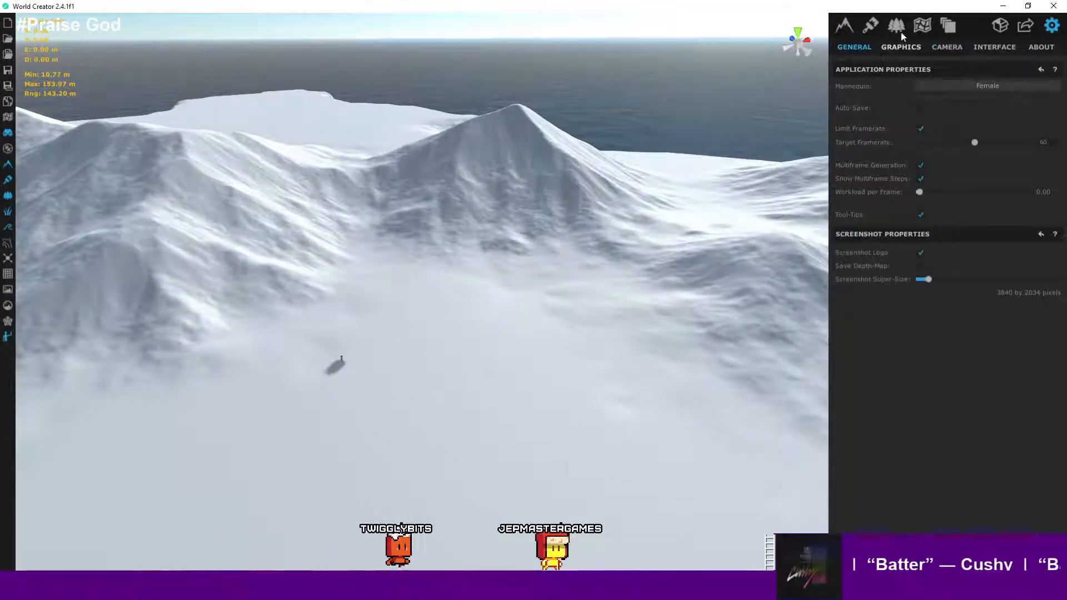
click(846, 28)
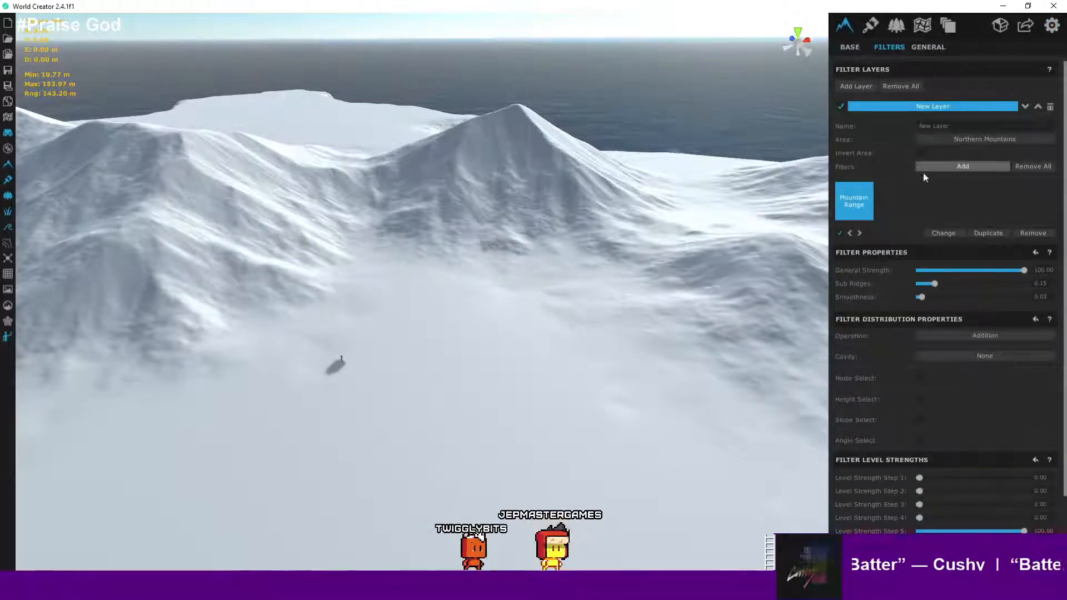
- Open the filter picker again, pick Small Sharp Ridges in the Ridged category, and set Level Strength Step 1 to 272.69
scroll(926, 178, down, 3)
scroll(925, 179, up, 3)
mouse_move(572, 258)
right_down()
mouse_move(516, 248)
mouse_move(555, 233)
mouse_move(539, 250)
mouse_move(614, 245)
mouse_move(577, 246)
mouse_move(587, 246)
right_up()
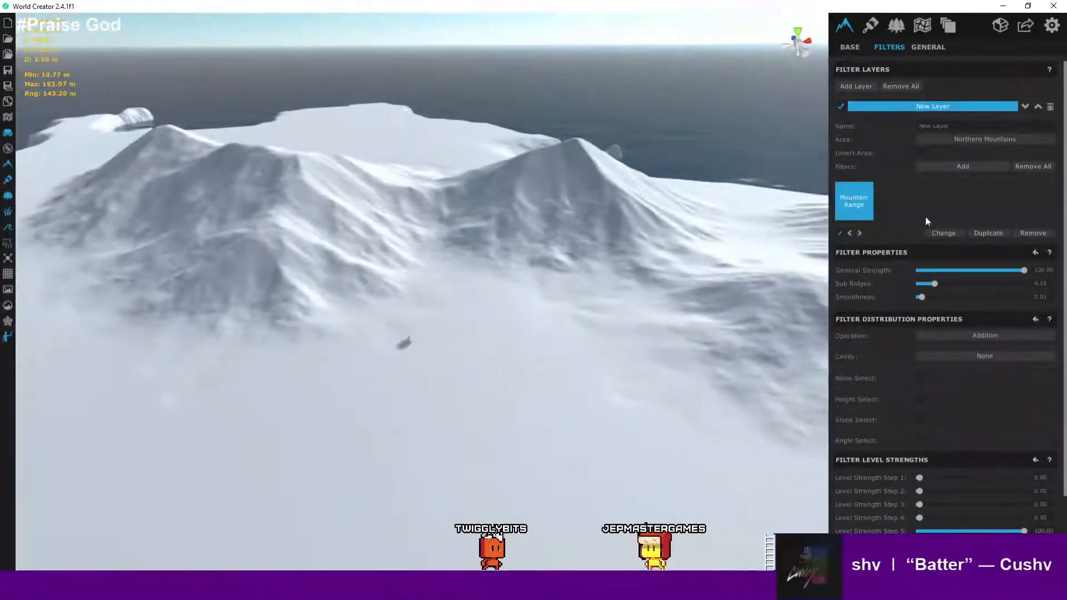
click(978, 168)
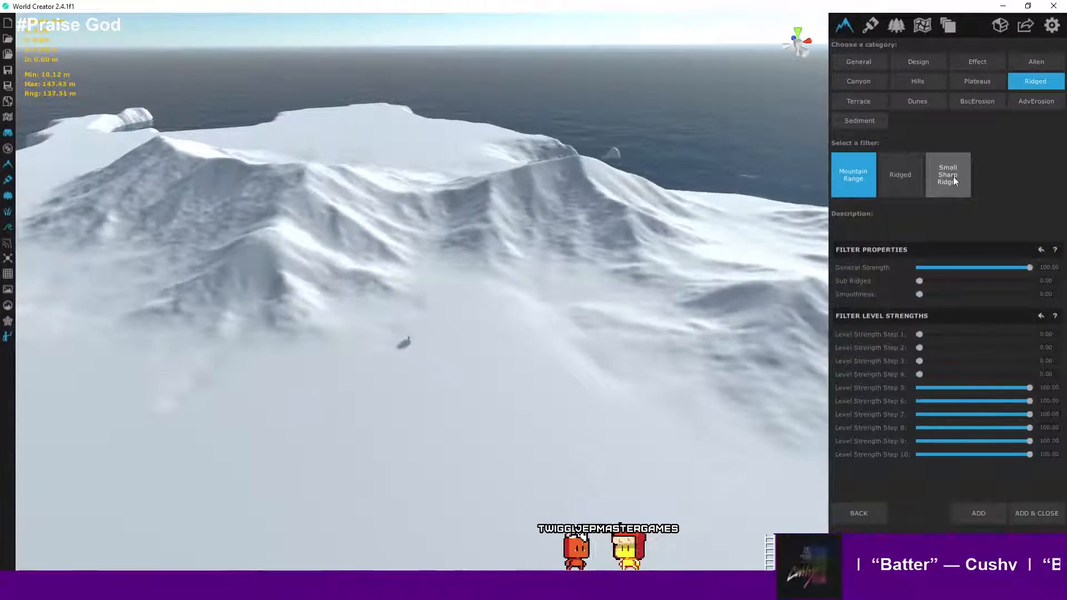
click(953, 176)
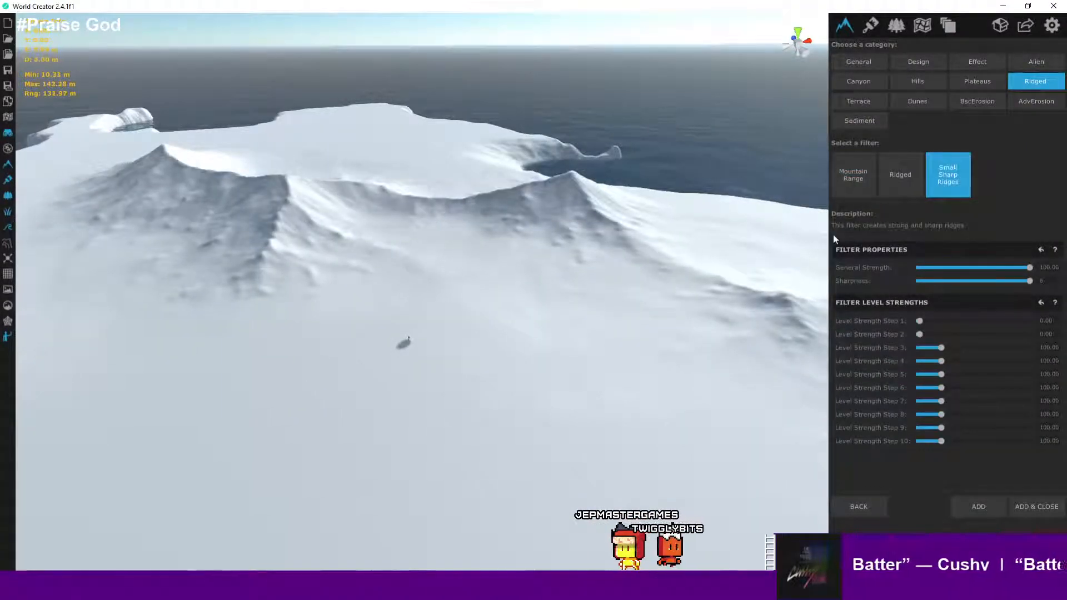
drag(919, 321, 982, 321)
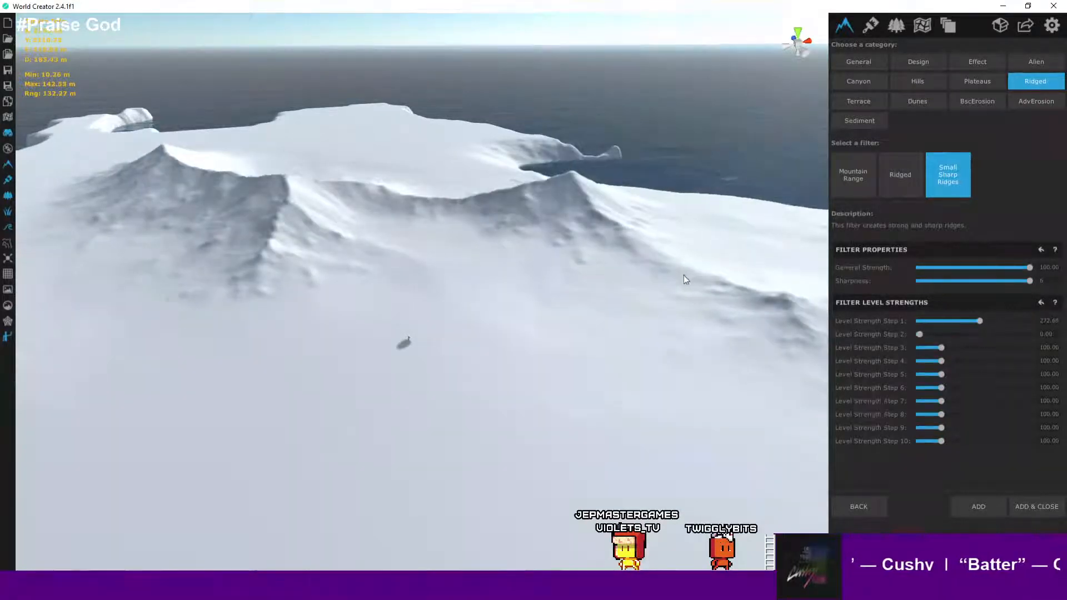
- Set the Small Sharp Ridges filter's General Strength to 52.97 and Level Strength Step 2 to 95.07
right_drag(683, 275, 666, 281)
drag(1031, 267, 958, 269)
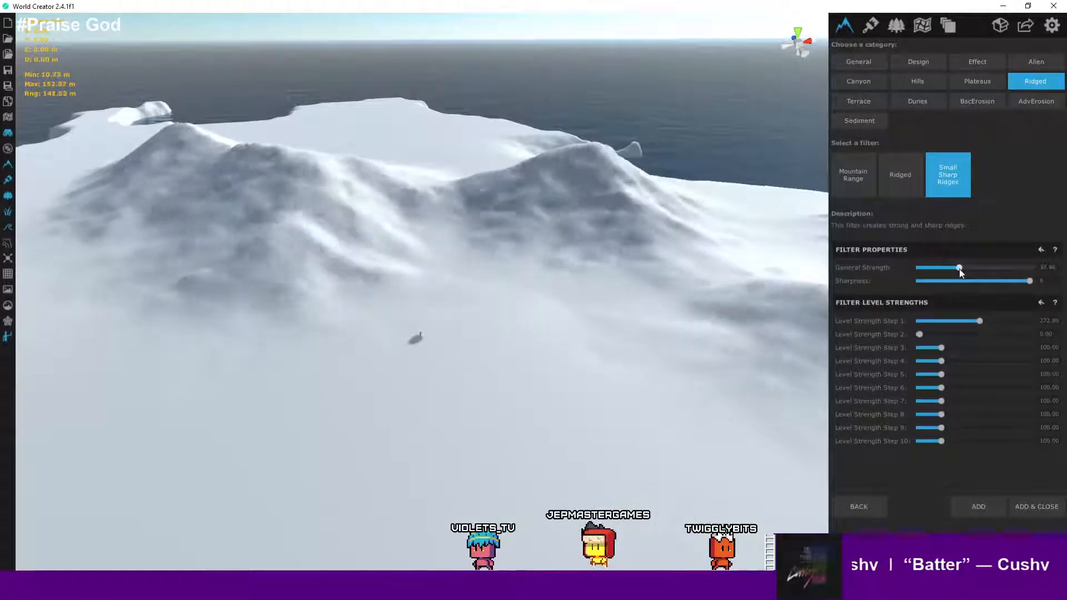
scroll(559, 272, up, 4)
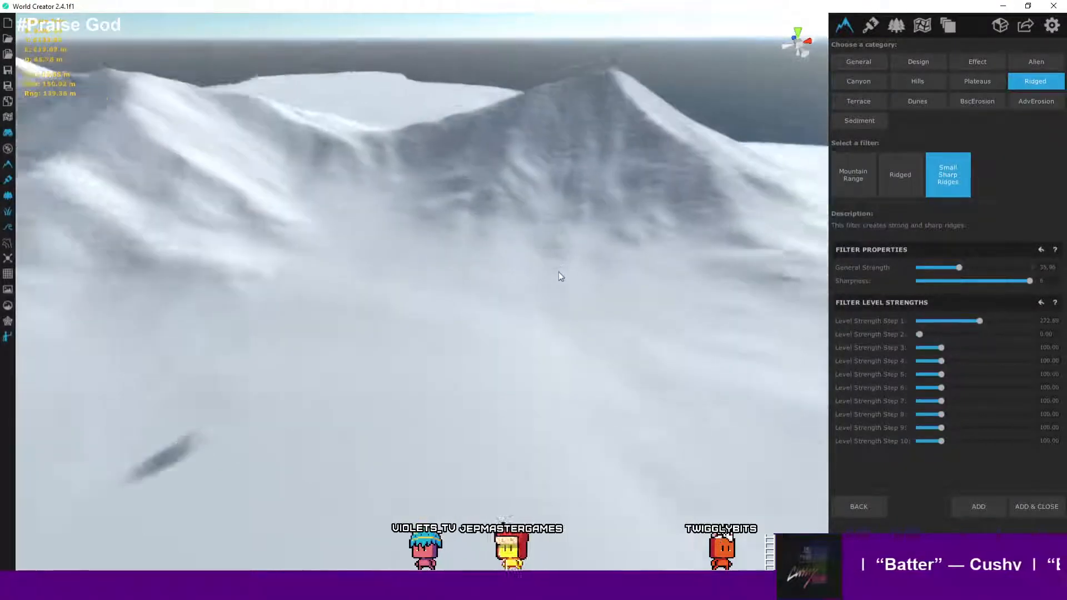
mouse_move(611, 298)
right_down()
mouse_move(585, 298)
mouse_move(595, 298)
right_up()
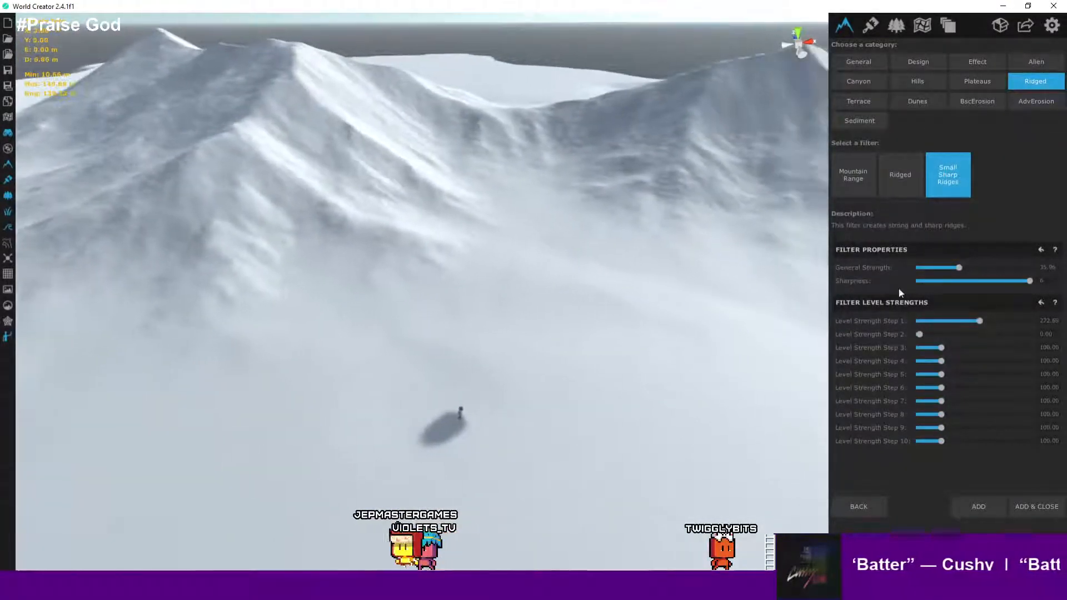
click(978, 267)
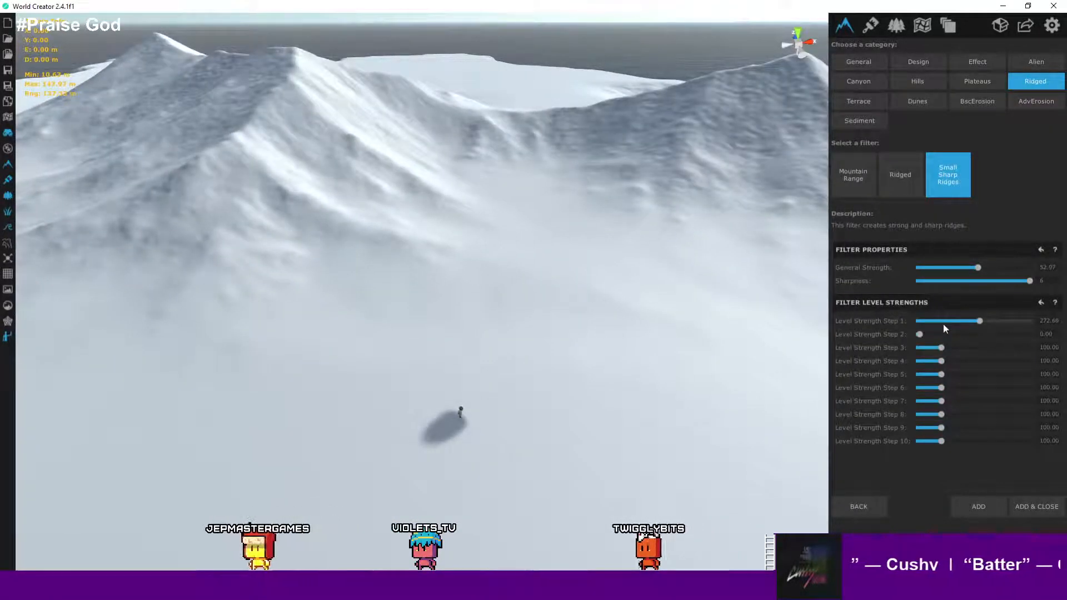
drag(921, 333, 942, 332)
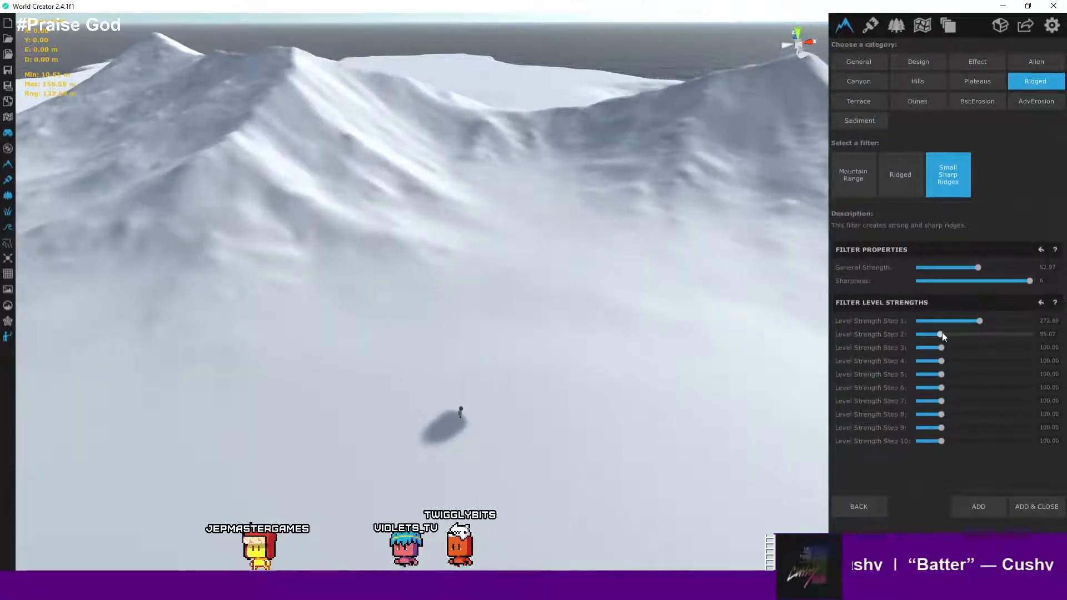
- Add the Small Sharp Ridges filter to the New Layer and close the filter picker
scroll(591, 156, down, 3)
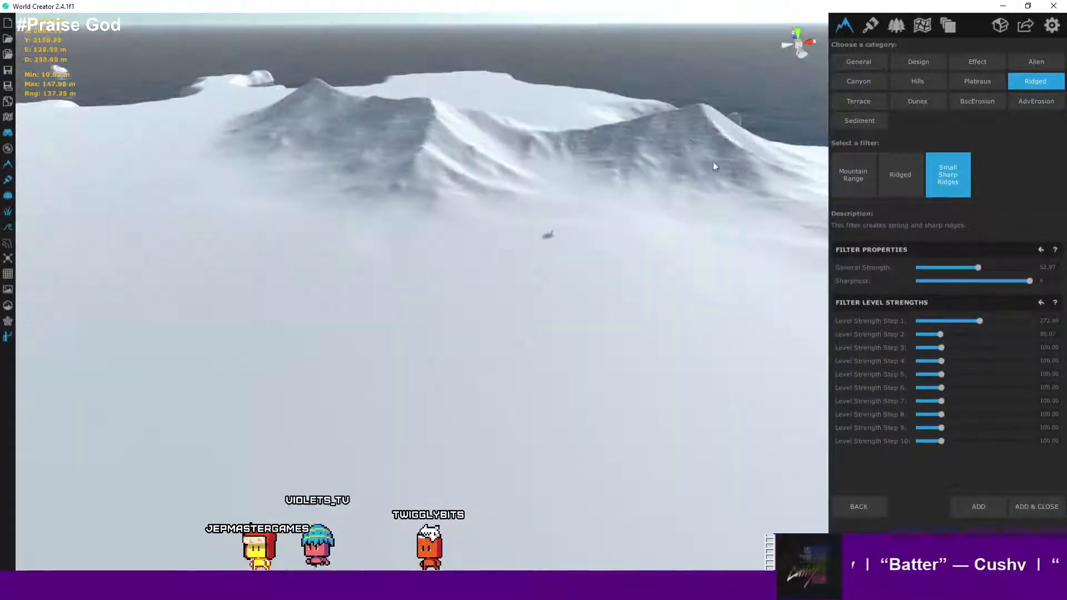
scroll(689, 170, up, 5)
scroll(682, 184, down, 5)
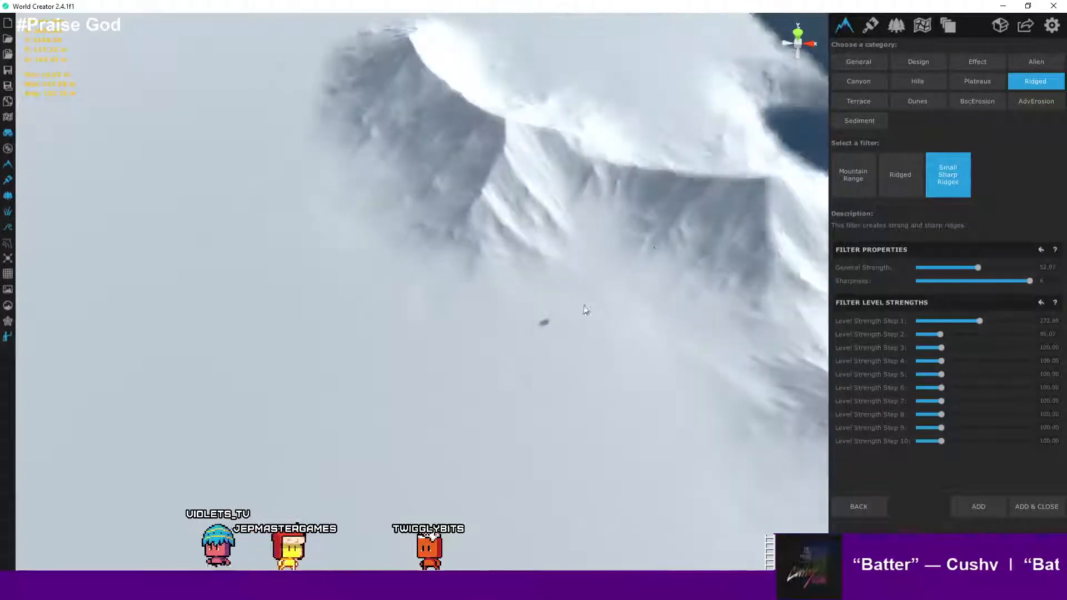
scroll(701, 256, up, 5)
right_drag(492, 248, 563, 214)
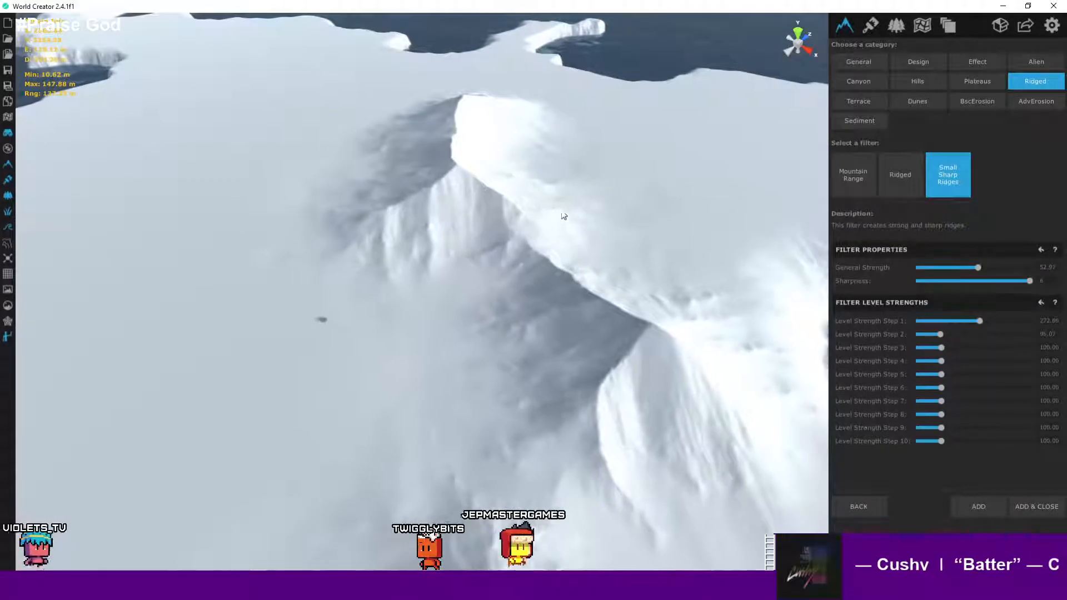
click(1030, 507)
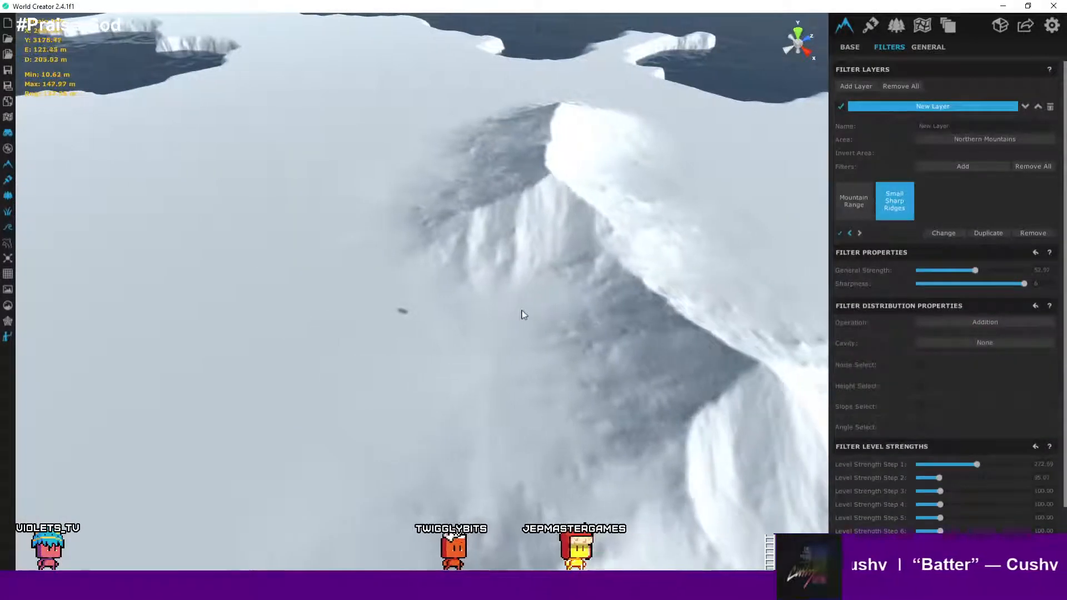
- Switch the graphics quality preset in the settings to Ultra
right_drag(522, 315, 263, 259)
right_drag(356, 271, 380, 241)
scroll(378, 237, up, 2)
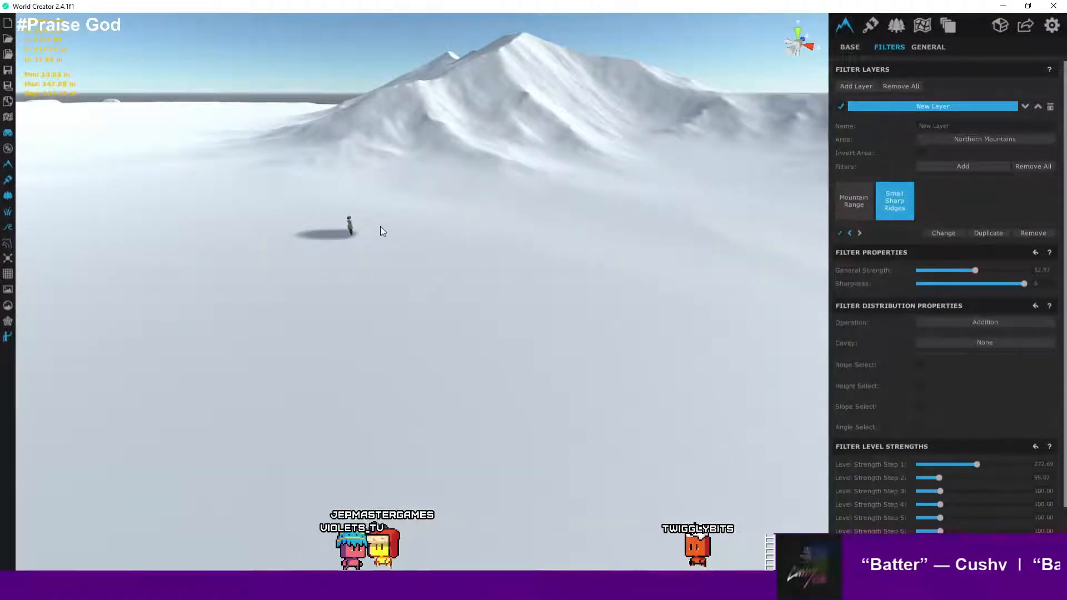
scroll(380, 231, up, 3)
right_drag(436, 234, 590, 165)
click(1054, 28)
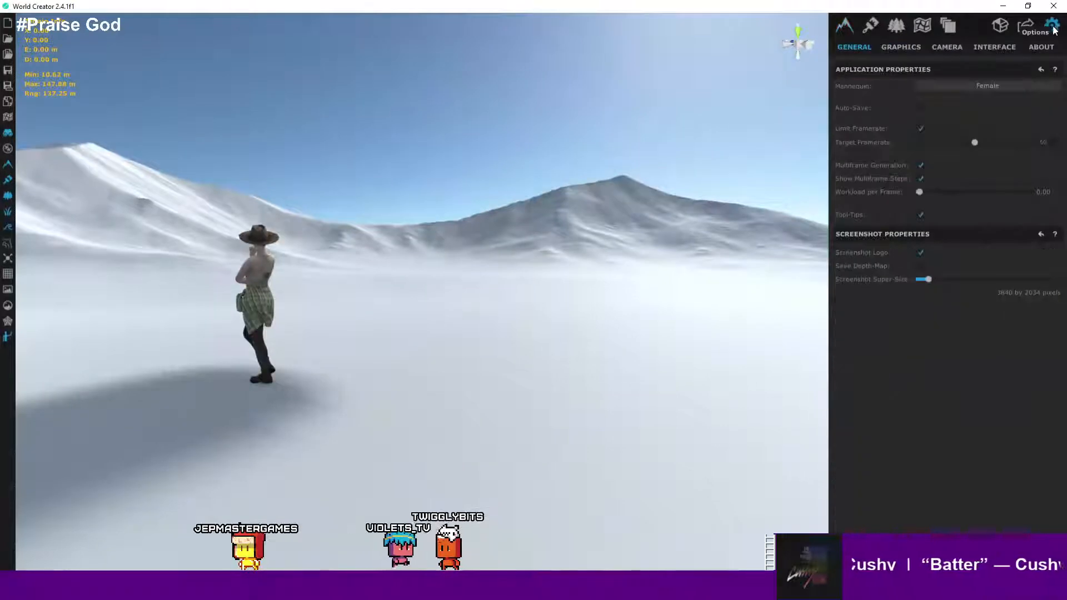
click(901, 46)
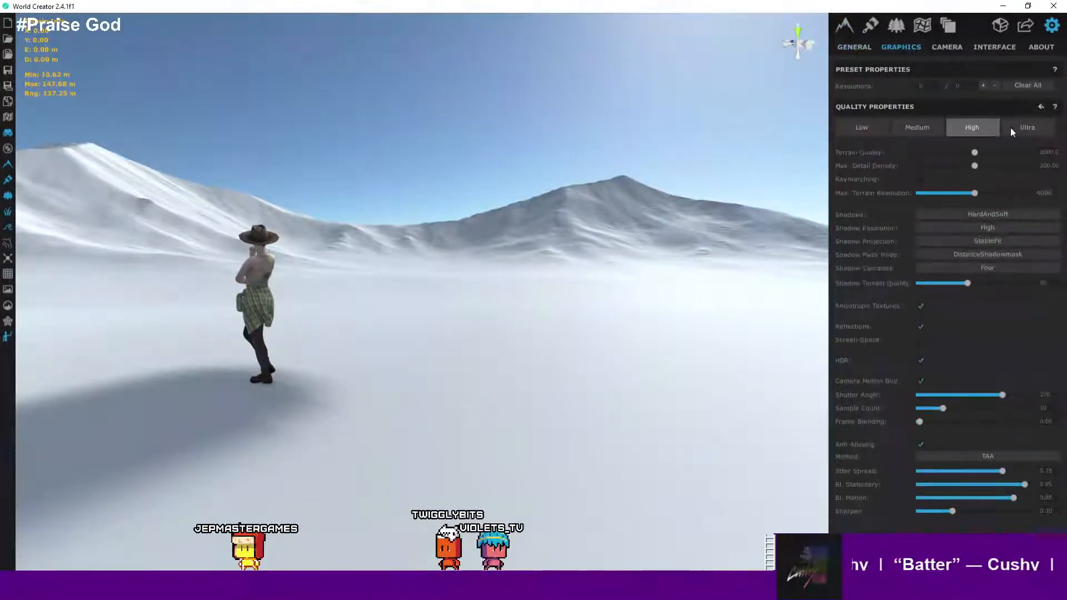
click(1024, 129)
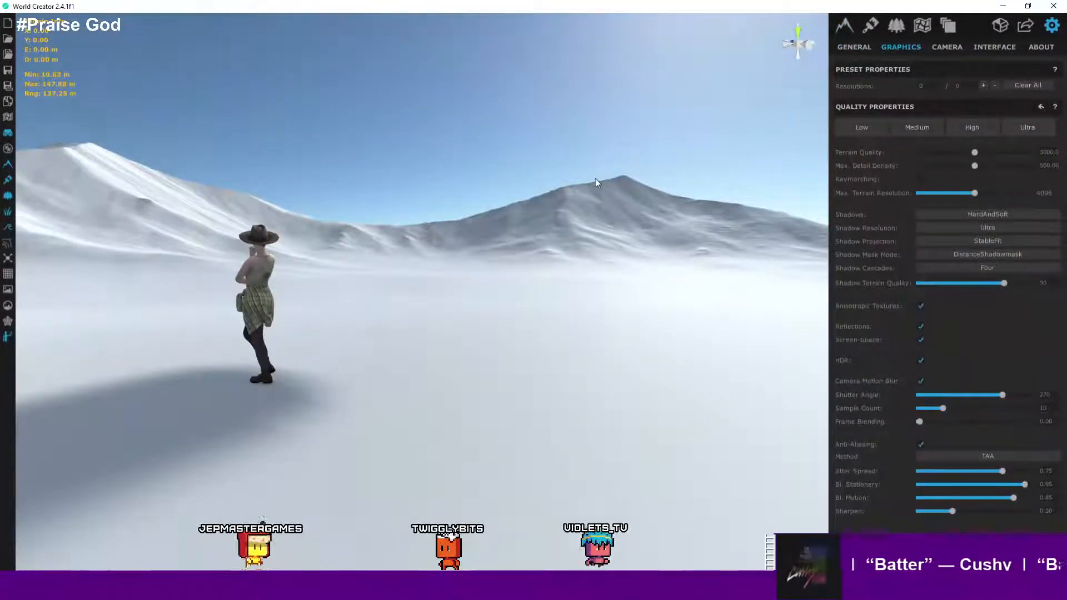
- Inspect the ridged mountains up close and from above at Ultra quality
scroll(596, 178, up, 5)
right_drag(624, 258, 502, 325)
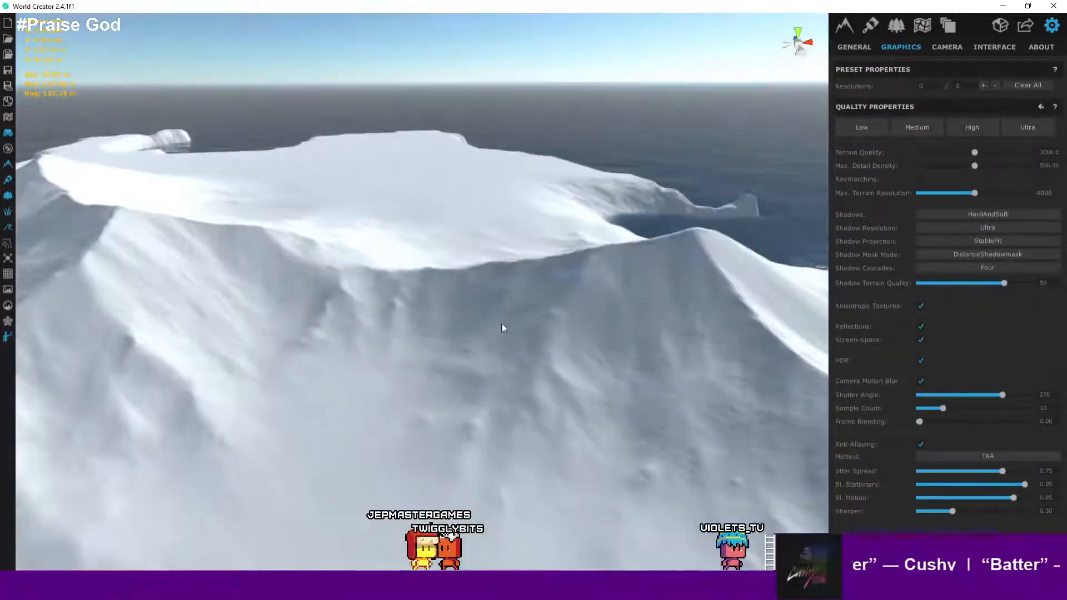
scroll(398, 335, up, 3)
right_drag(397, 334, 327, 383)
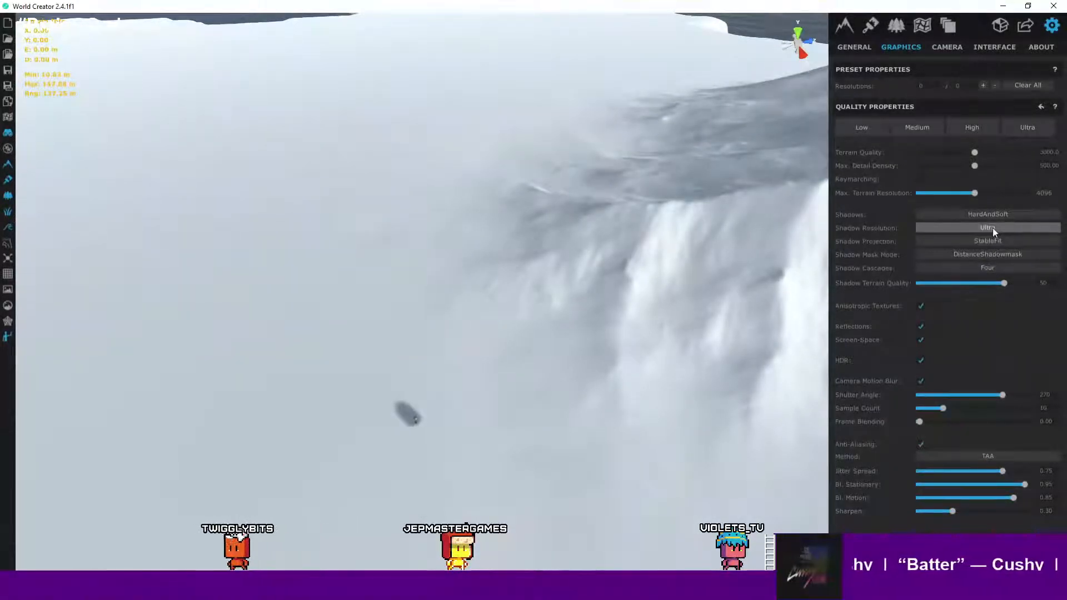
right_drag(360, 348, 619, 305)
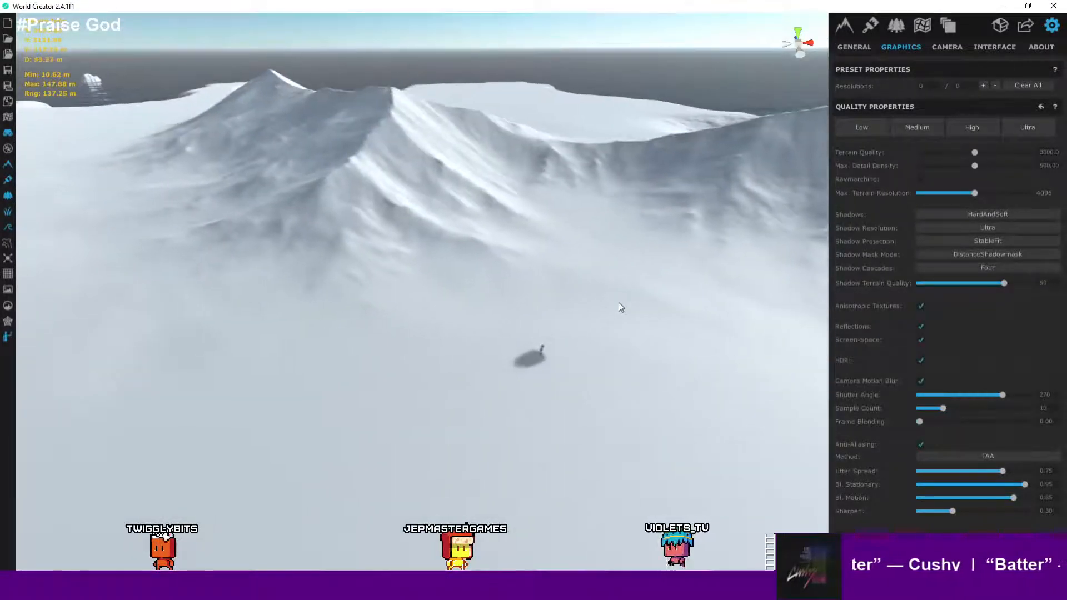
- Review the New Layer's filter stack and Small Sharp Ridges settings
click(846, 26)
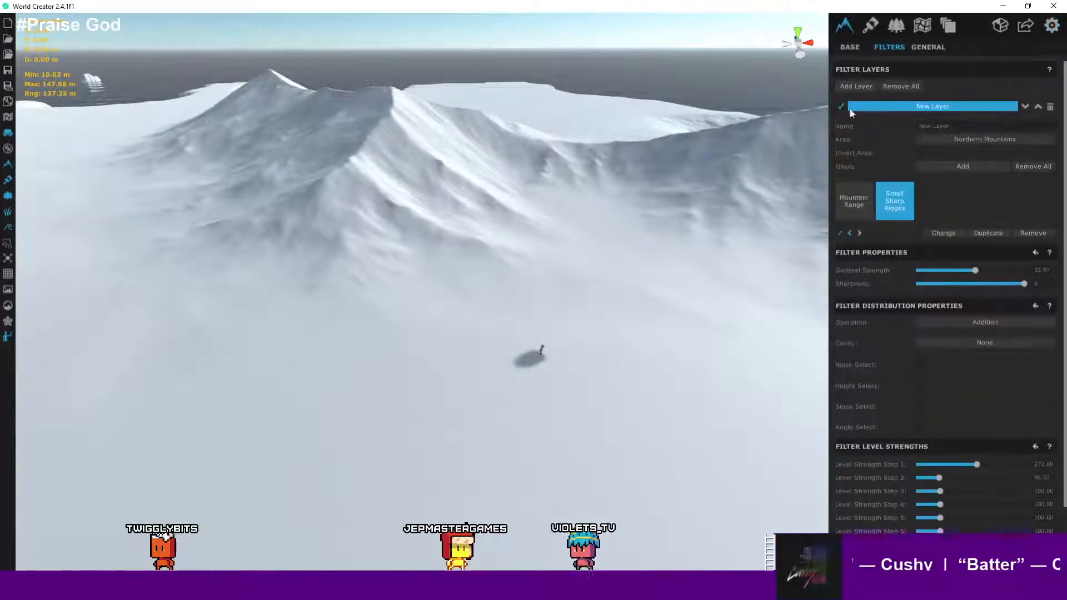
scroll(1007, 242, down, 2)
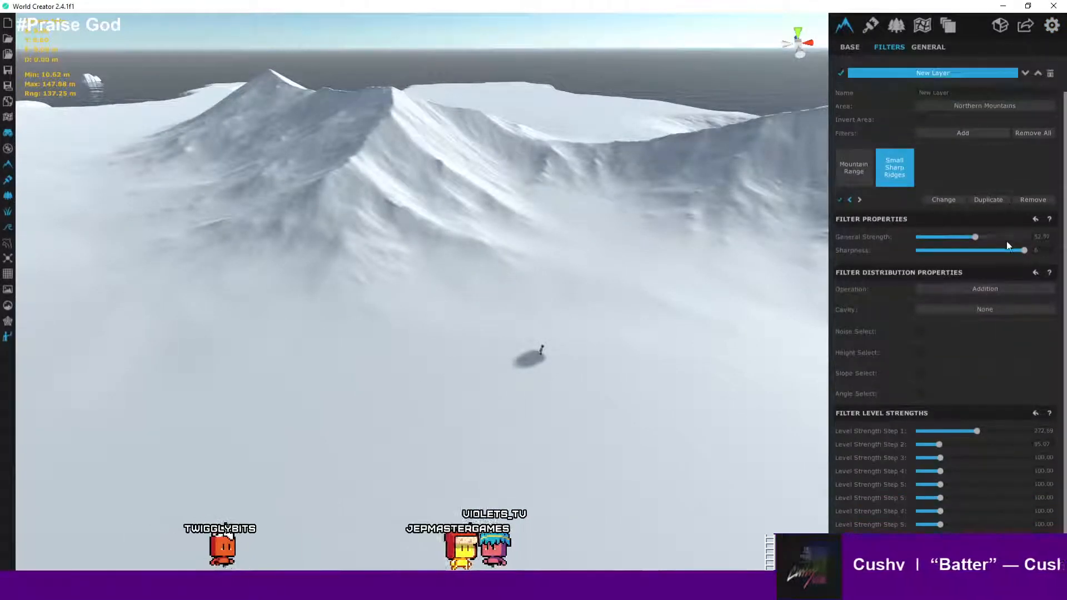
scroll(1006, 244, up, 2)
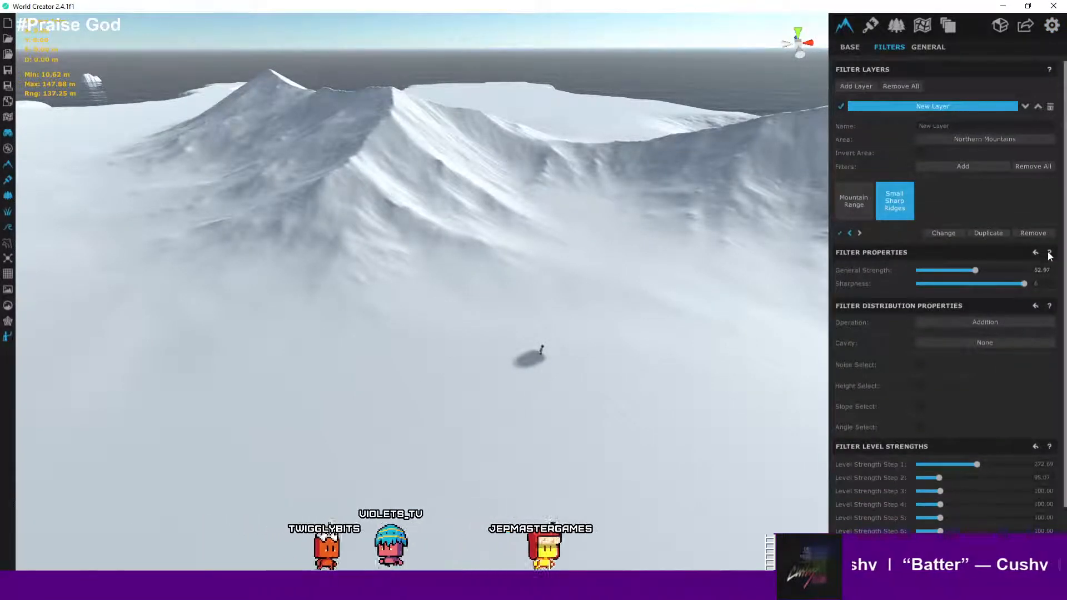
scroll(945, 278, down, 2)
scroll(945, 278, up, 2)
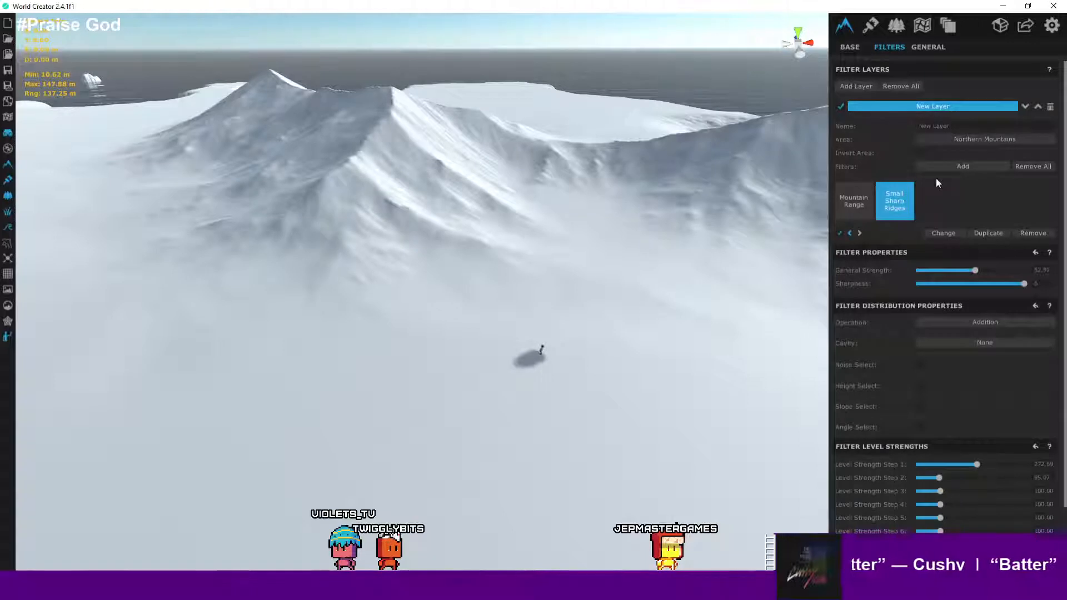
- Review the terrain's base generator properties
click(849, 47)
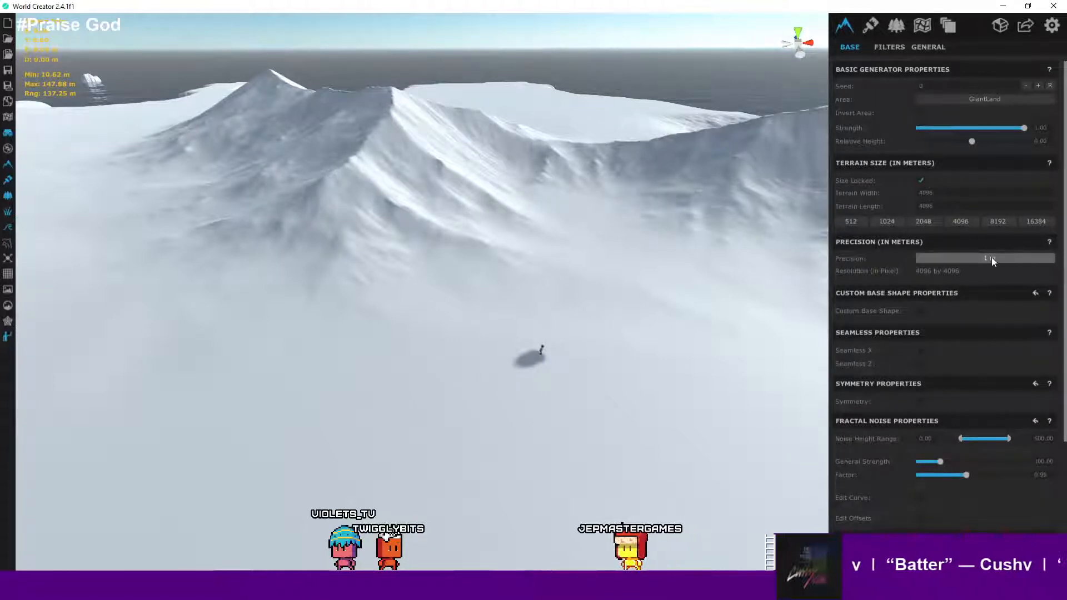
scroll(555, 188, down, 3)
scroll(555, 188, up, 3)
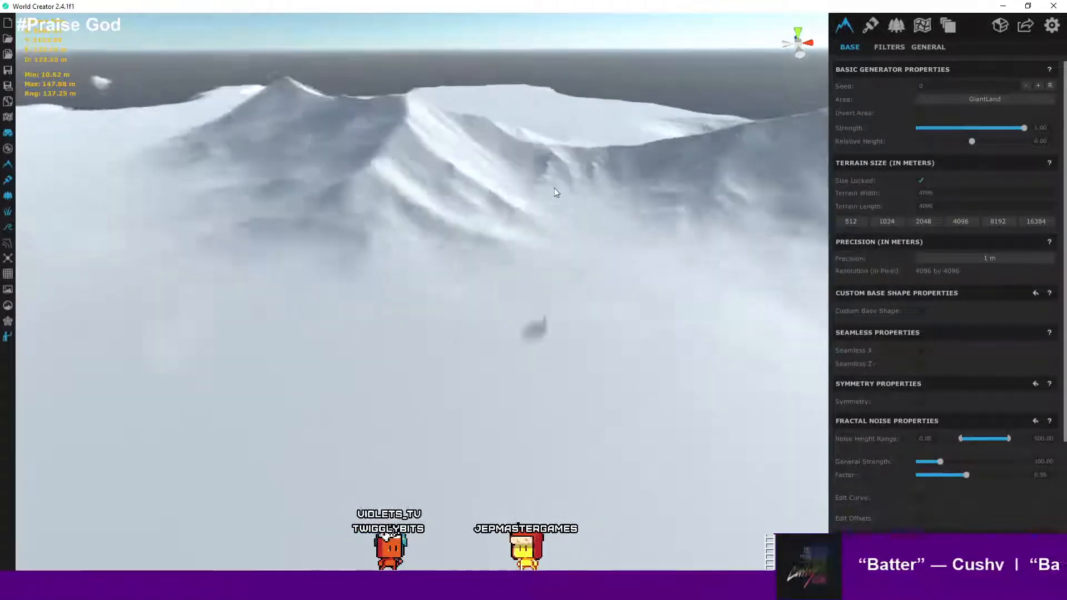
scroll(554, 188, up, 3)
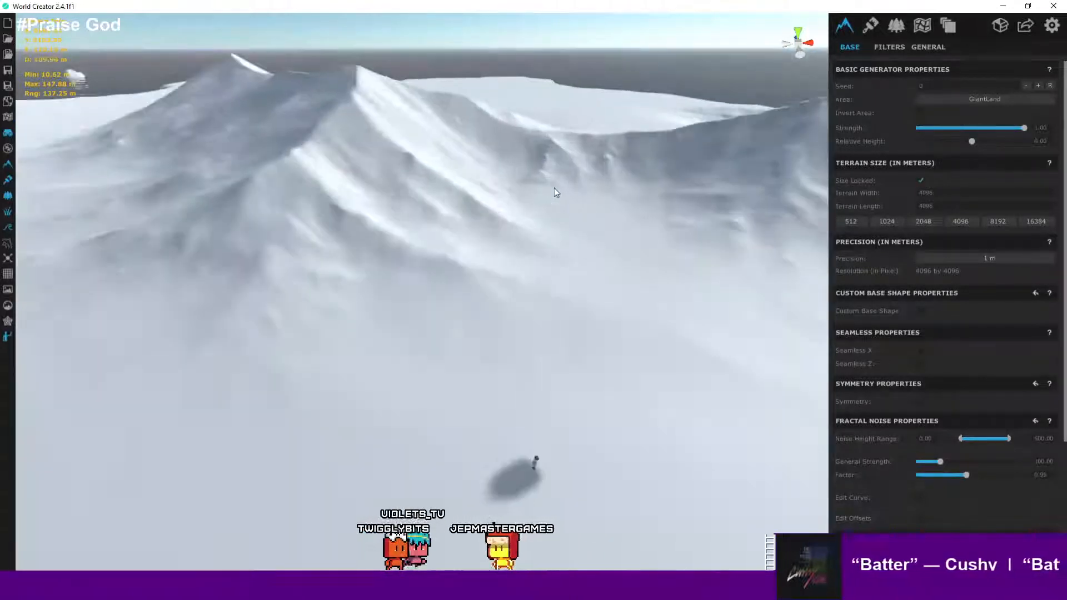
scroll(555, 188, down, 3)
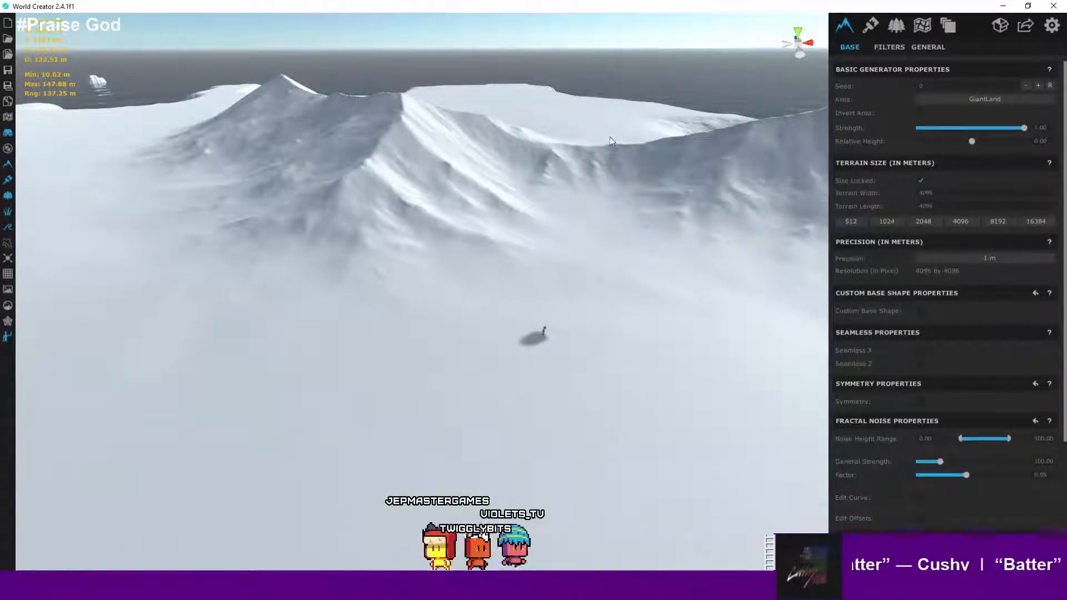
- Turn on the grid overlay on the terrain
click(8, 71)
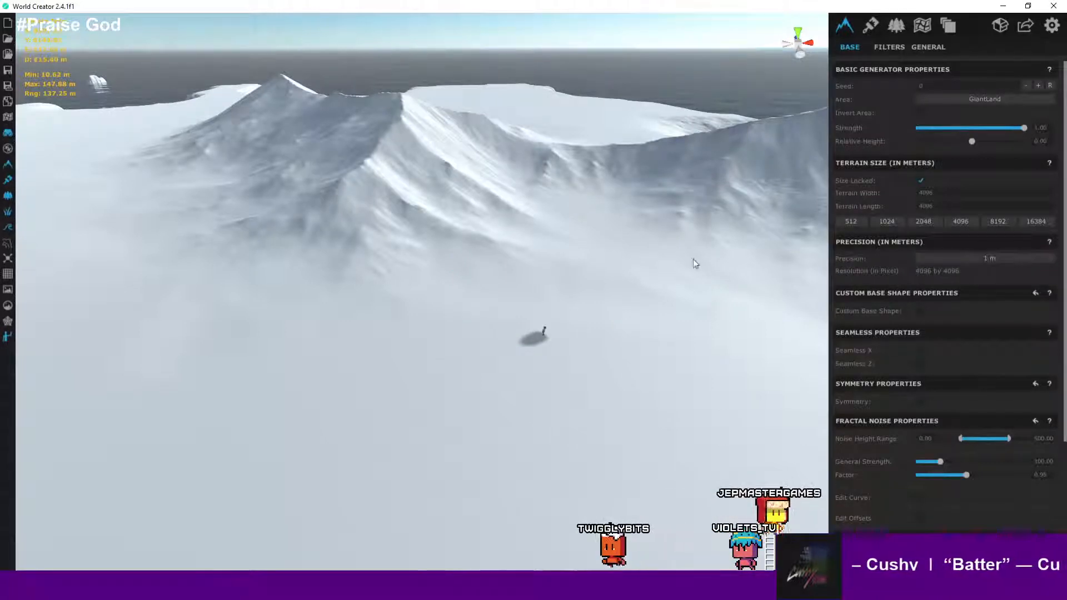
click(7, 274)
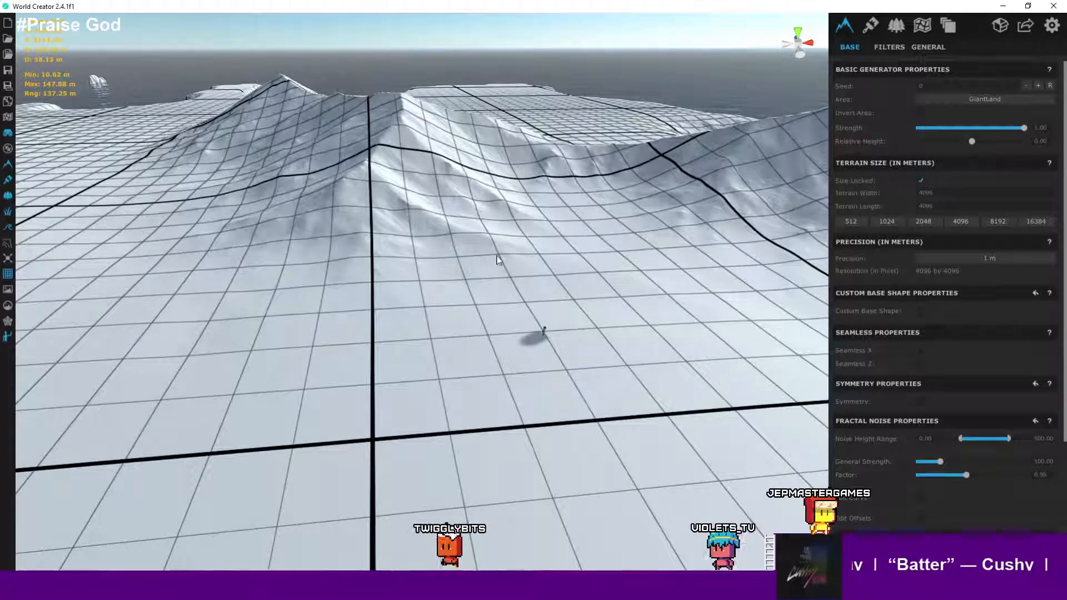
- Set the terrain's precision to 1/4 m
scroll(498, 259, up, 5)
scroll(500, 258, down, 4)
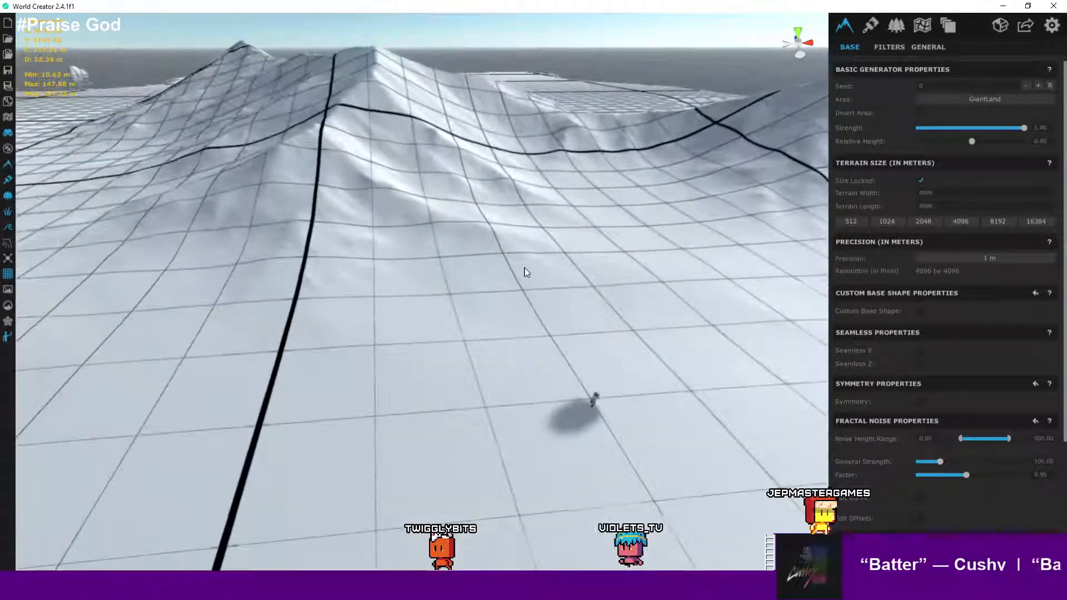
scroll(511, 269, up, 3)
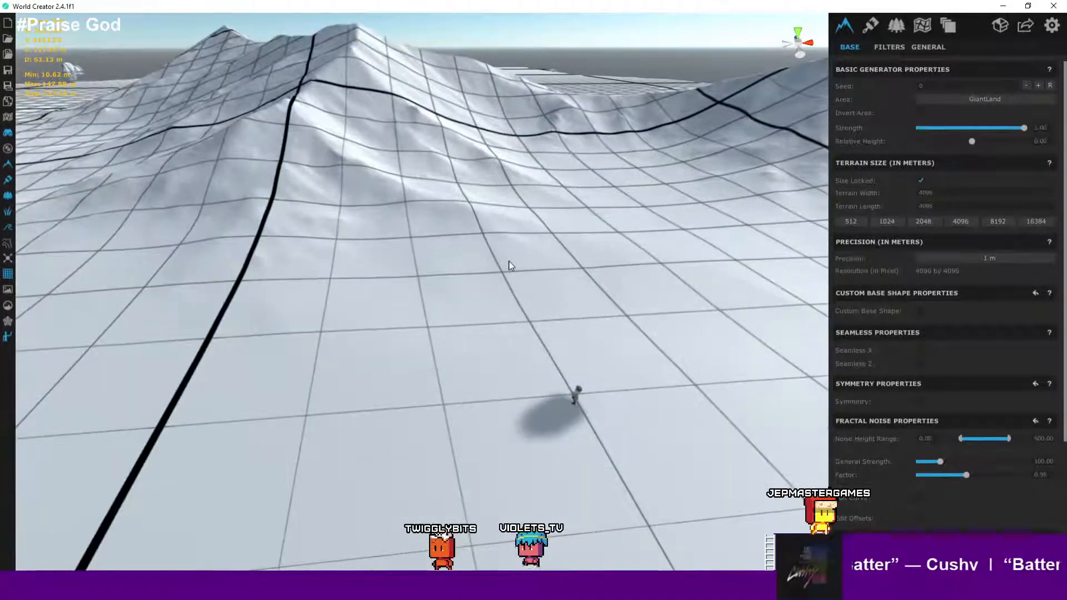
scroll(519, 272, down, 2)
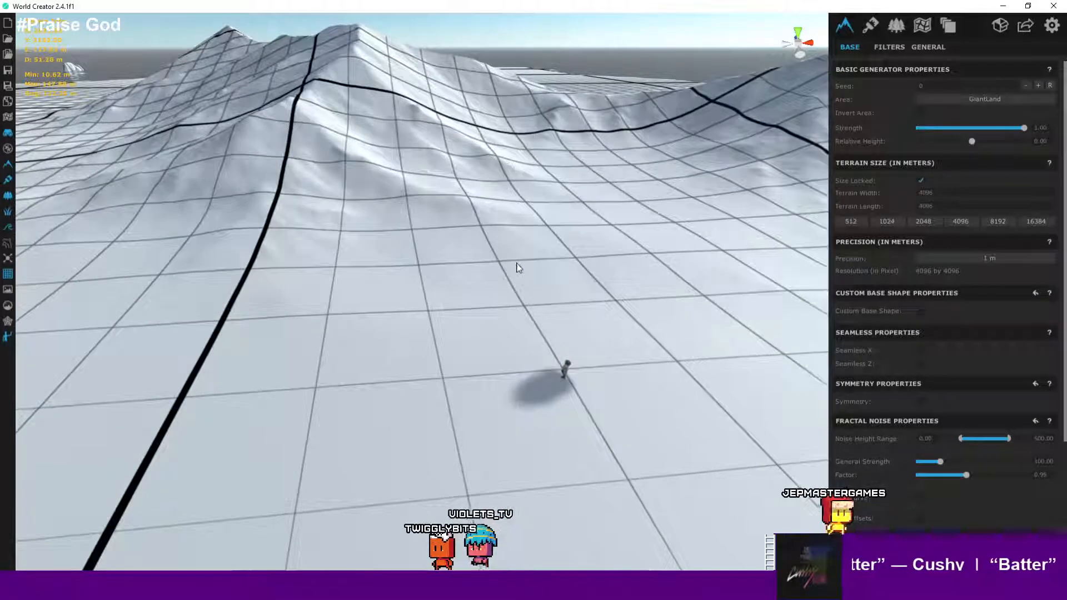
click(982, 259)
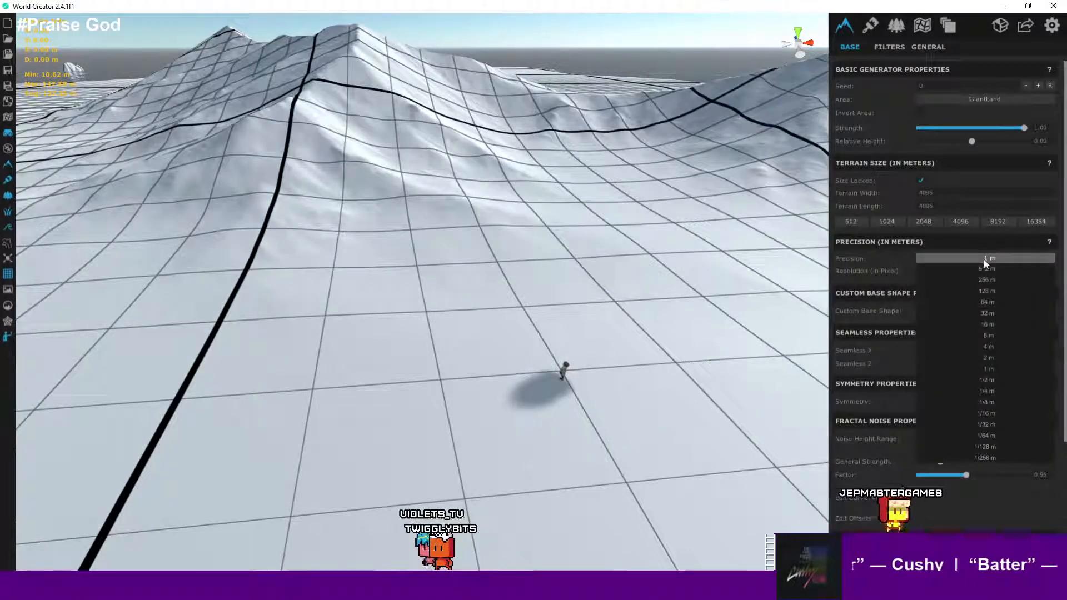
click(992, 381)
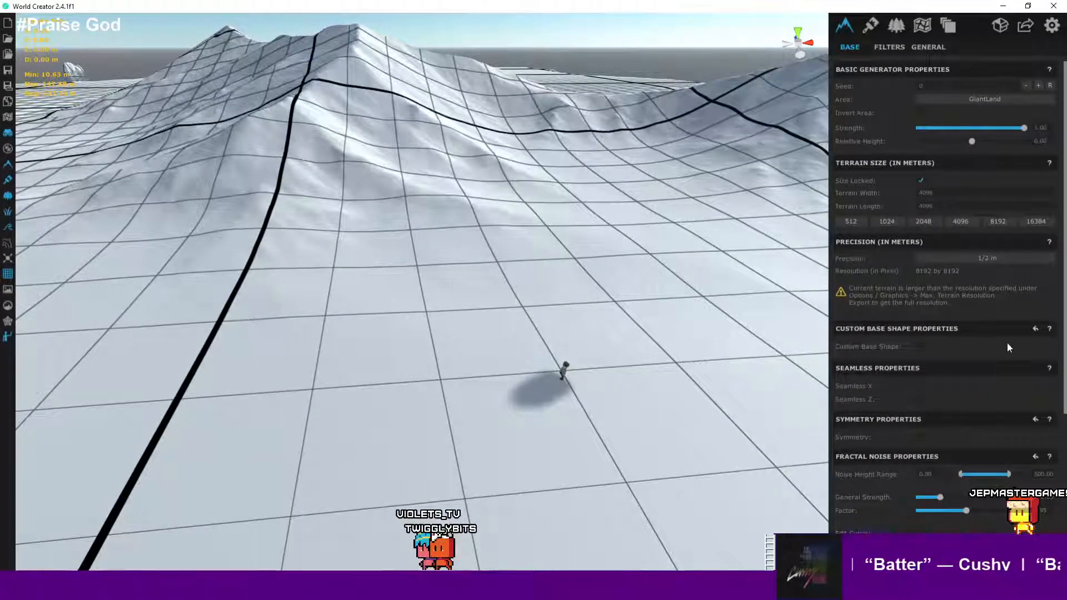
click(1005, 259)
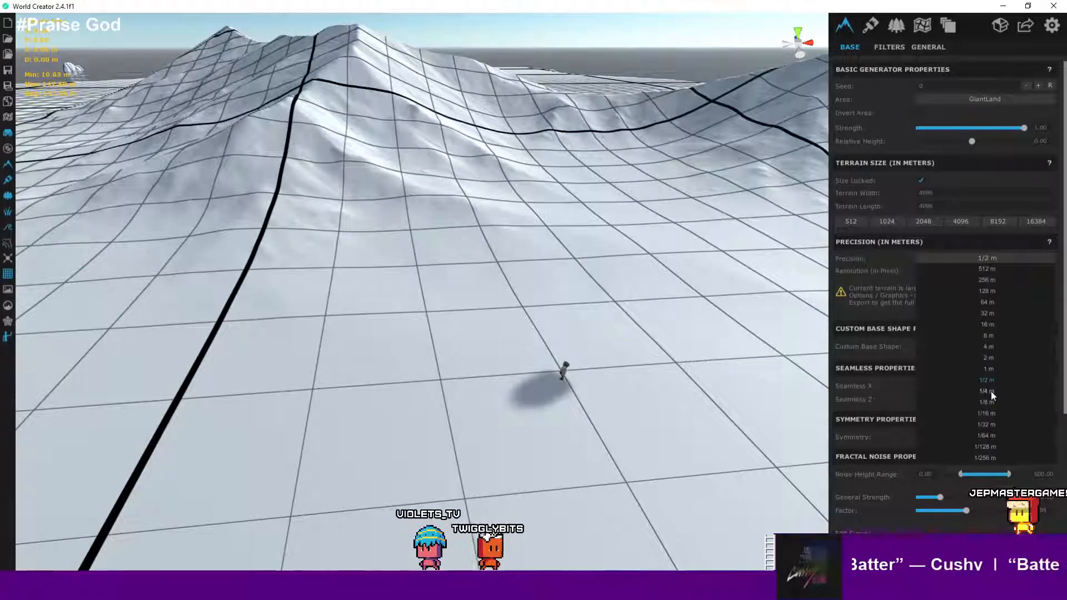
click(991, 391)
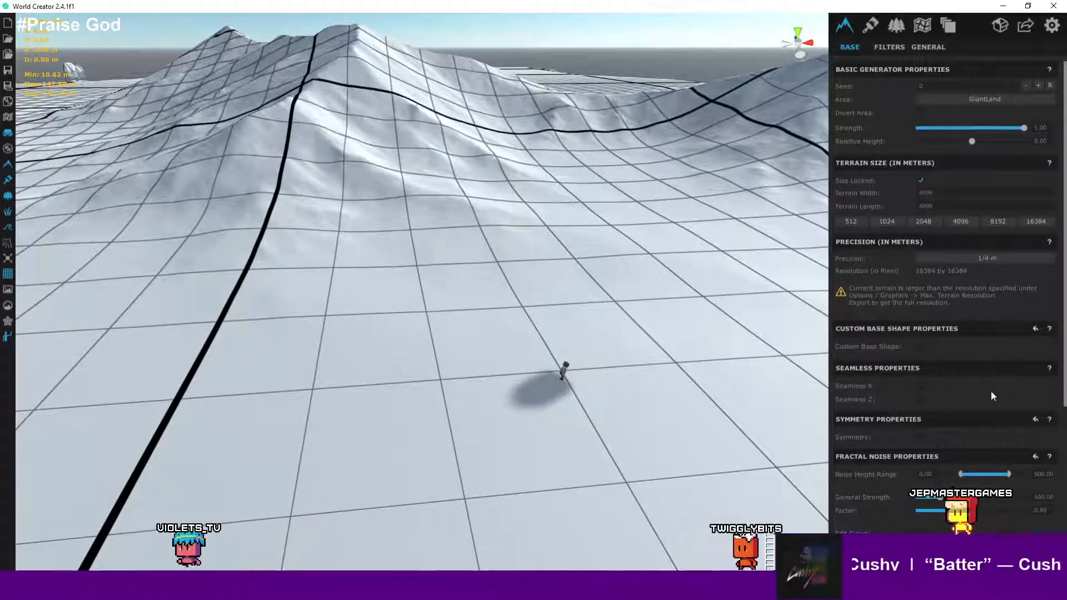
- Preview the terrain with the topographic height map overlay, then switch the overlay off
right_drag(579, 253, 511, 265)
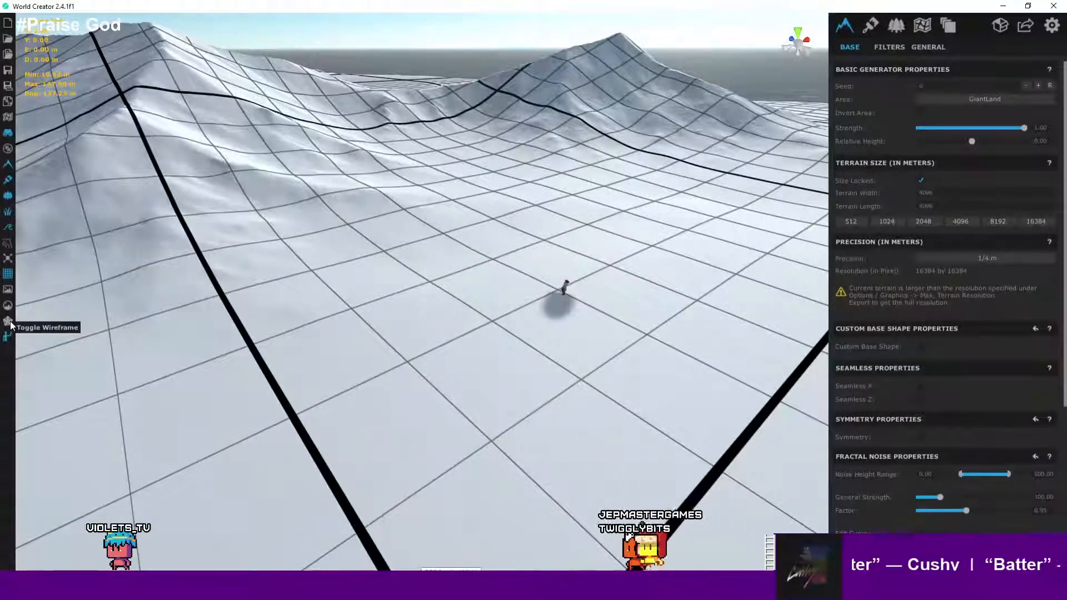
click(11, 246)
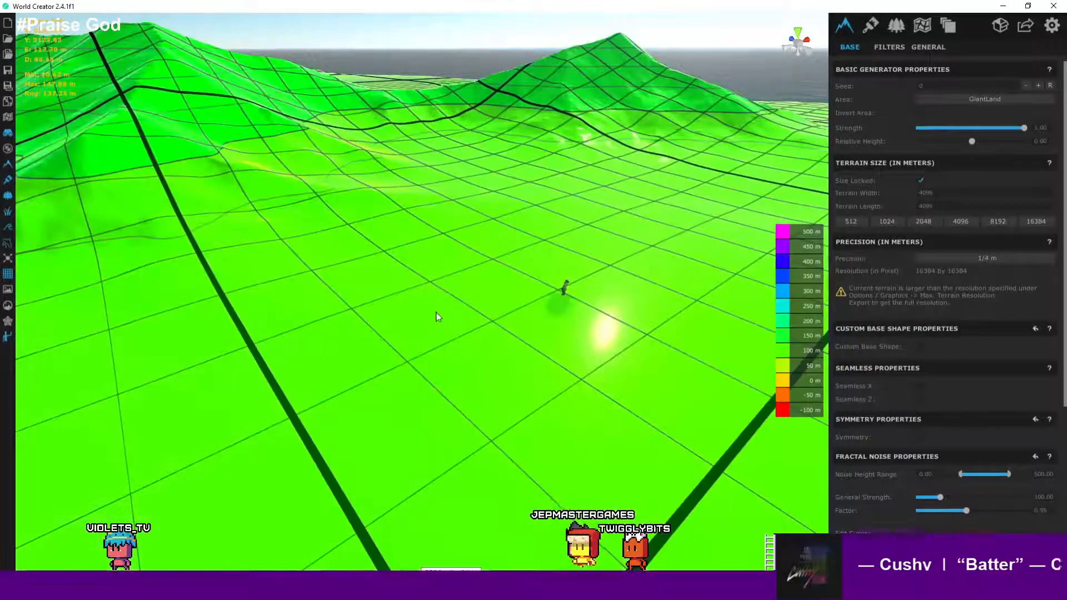
right_drag(482, 293, 460, 282)
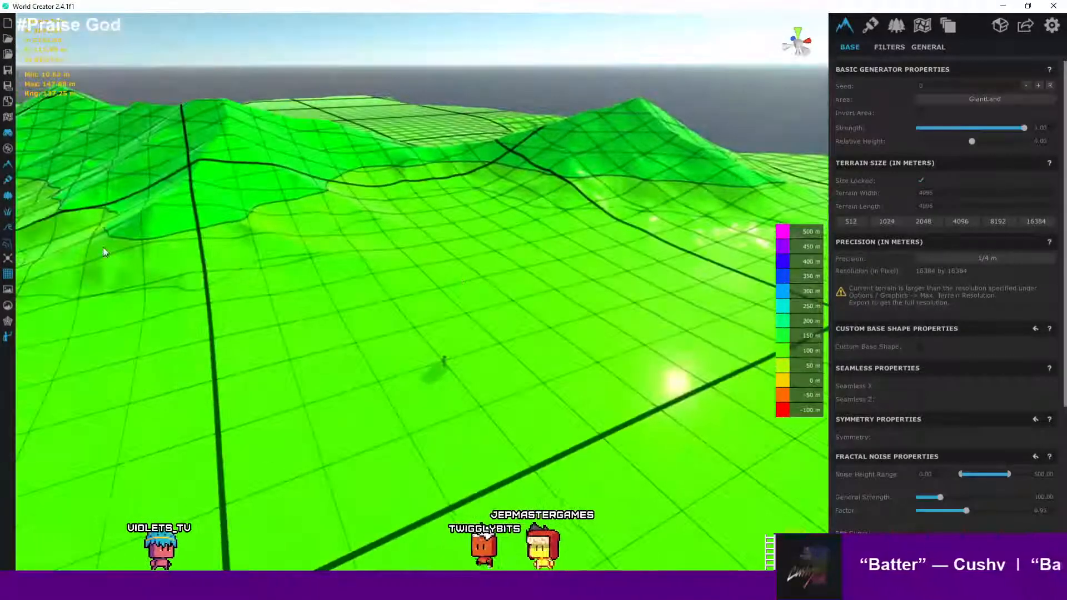
click(7, 245)
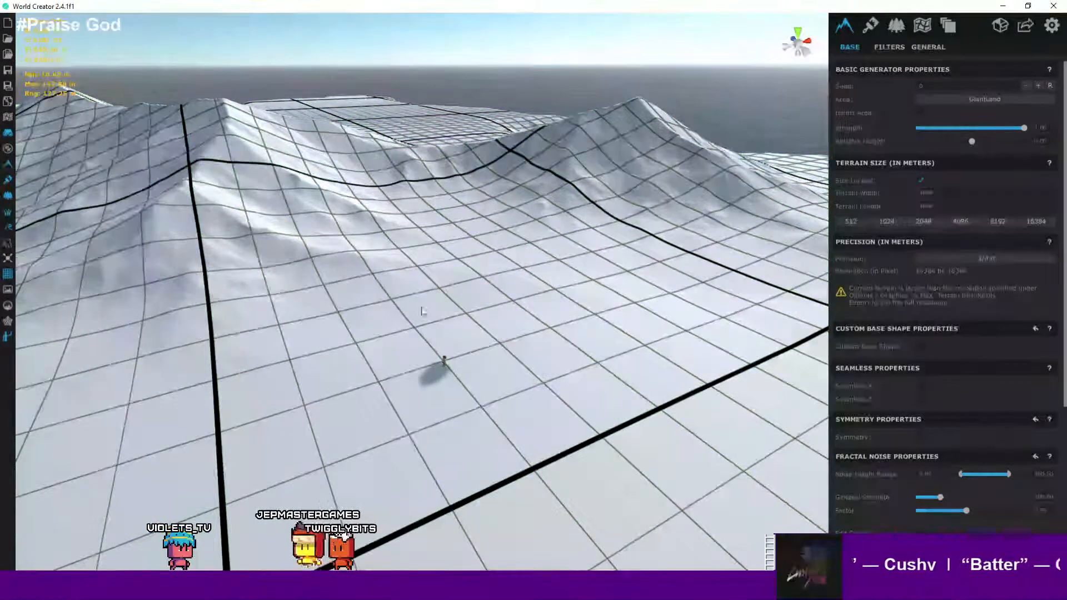
- Inspect the terrain surface up close around the mannequin
right_drag(534, 353, 537, 365)
middle_drag(511, 367, 471, 280)
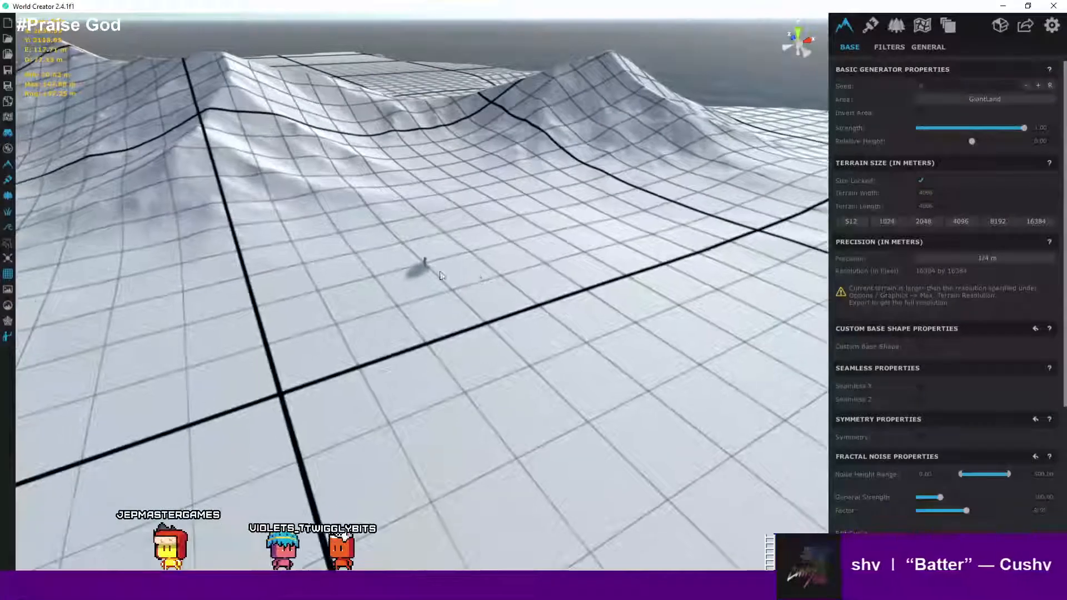
scroll(410, 268, up, 8)
right_drag(411, 272, 484, 248)
middle_drag(483, 248, 353, 224)
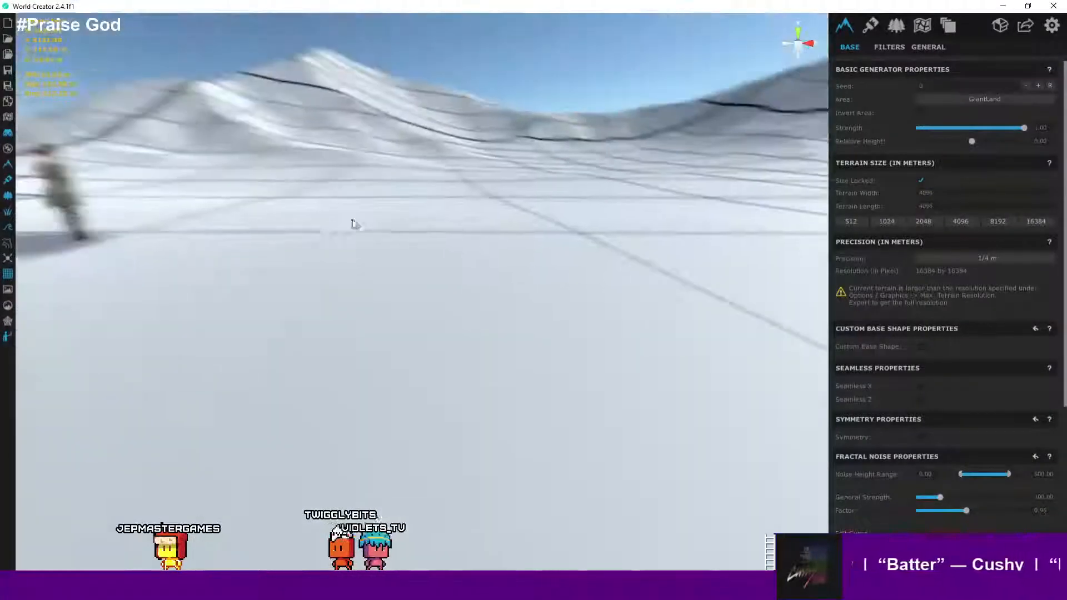
right_drag(352, 224, 394, 210)
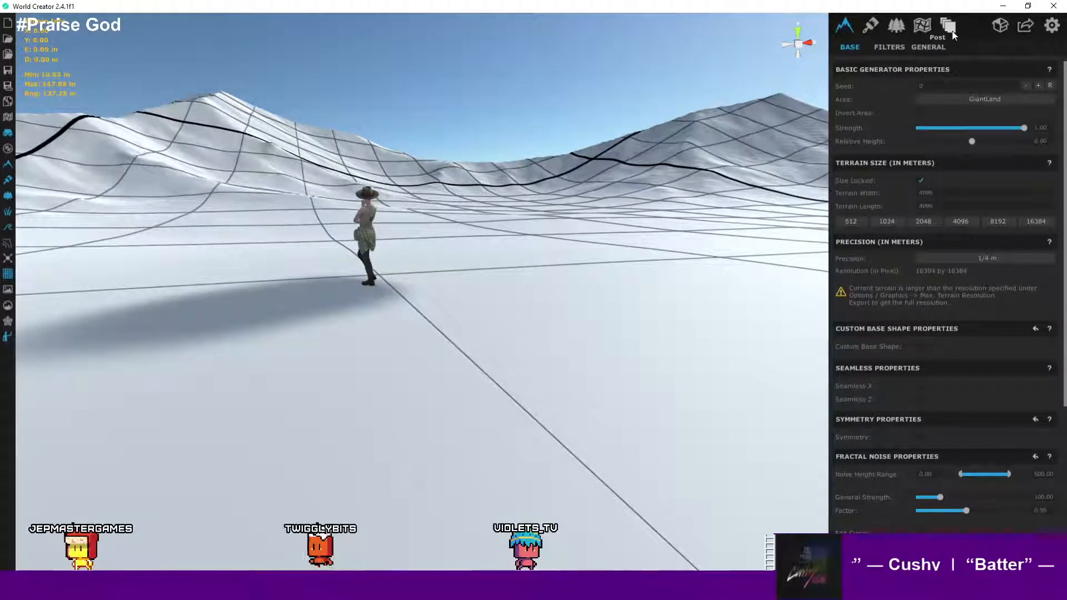
- Apply the High graphics quality preset in the options
click(1051, 26)
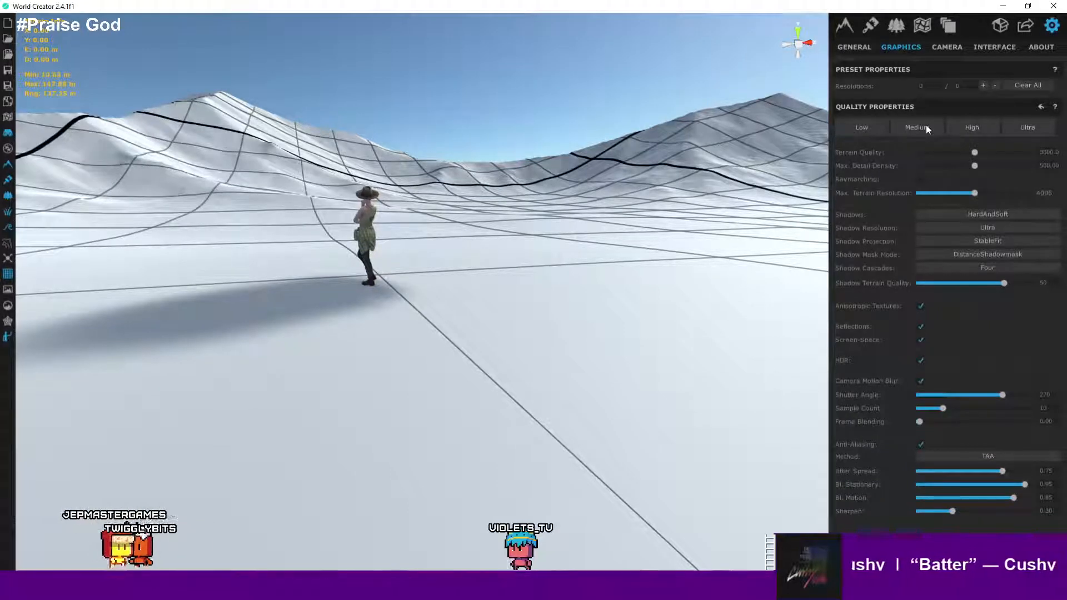
click(970, 131)
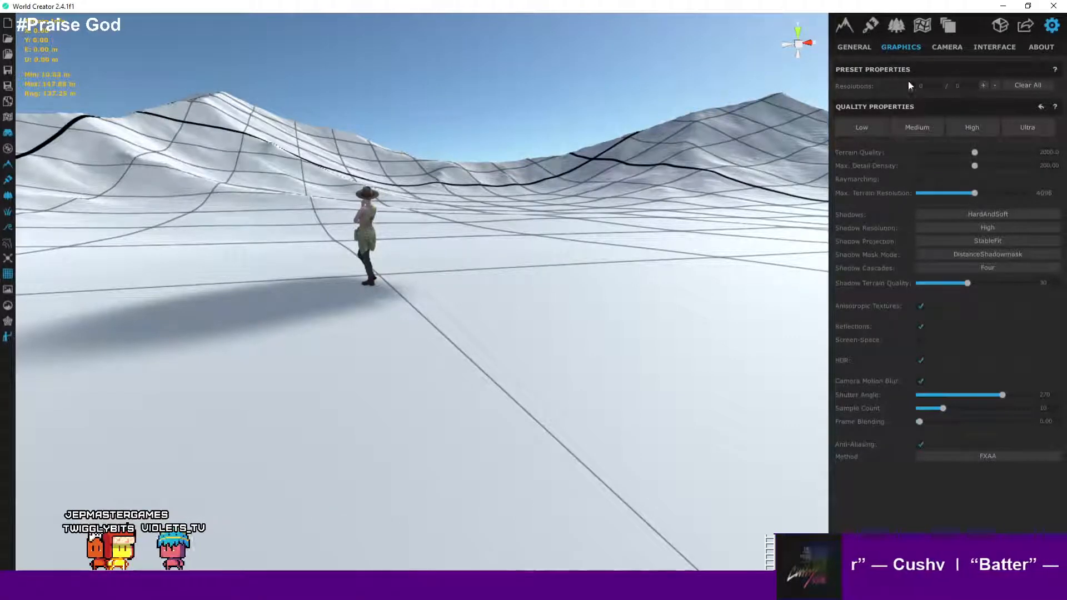
click(859, 50)
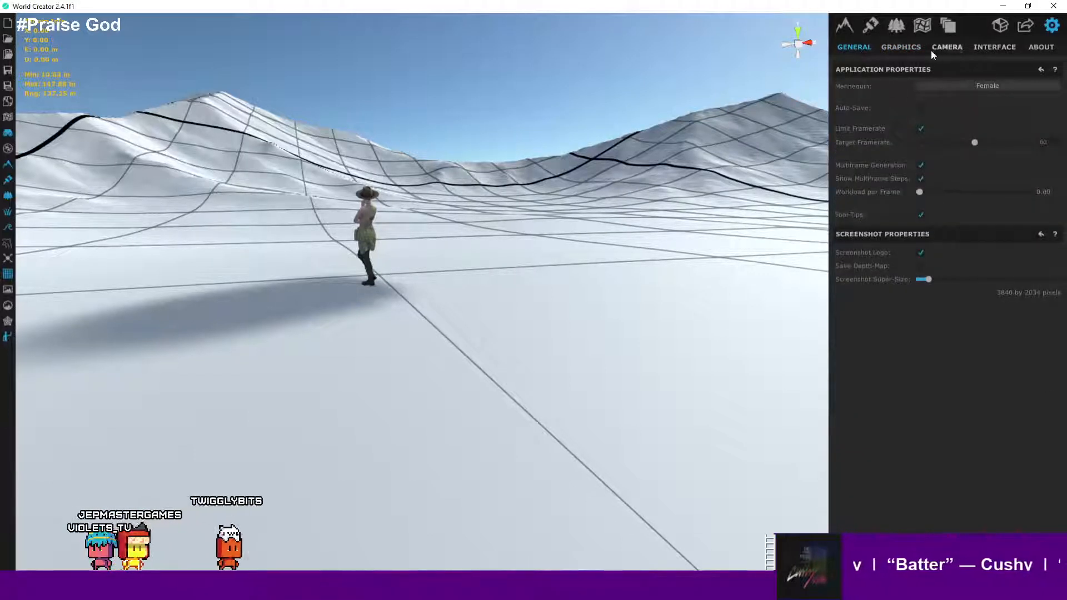
click(907, 47)
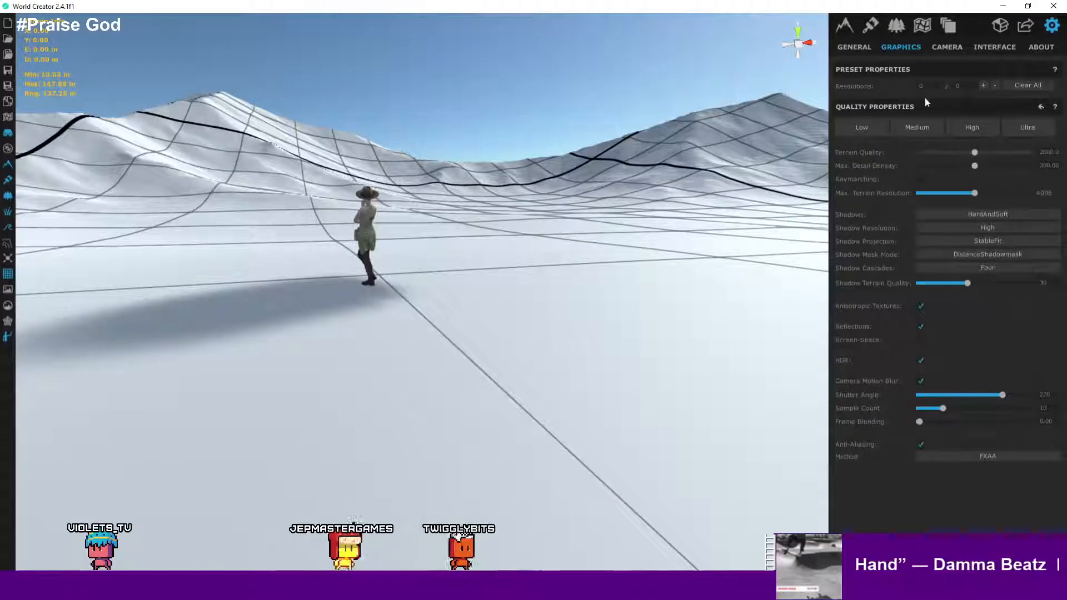
- Set the sky mode to Ultra in the environment settings
click(896, 26)
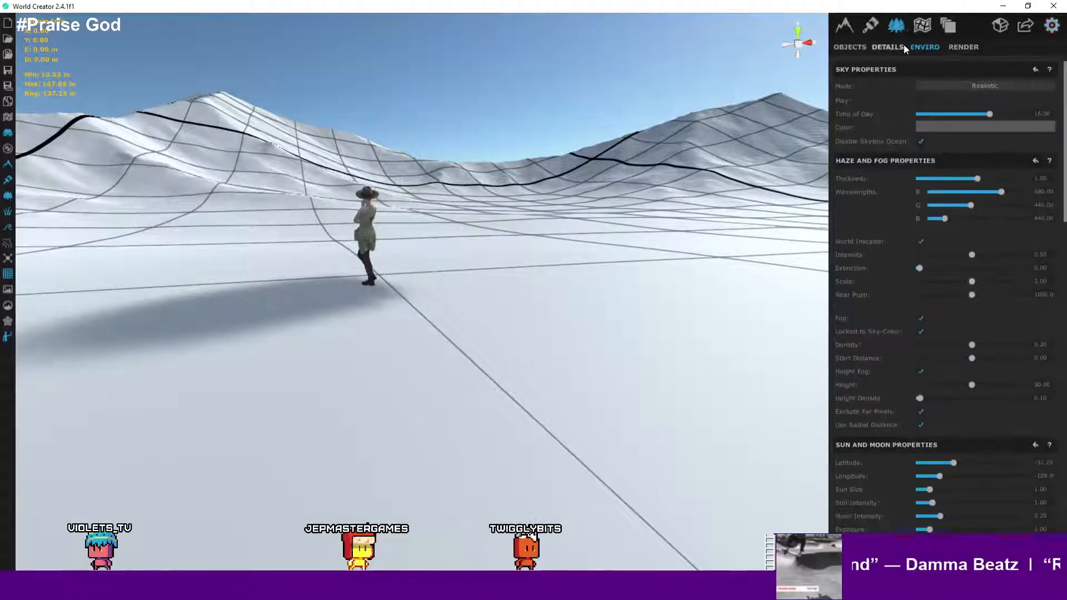
click(986, 86)
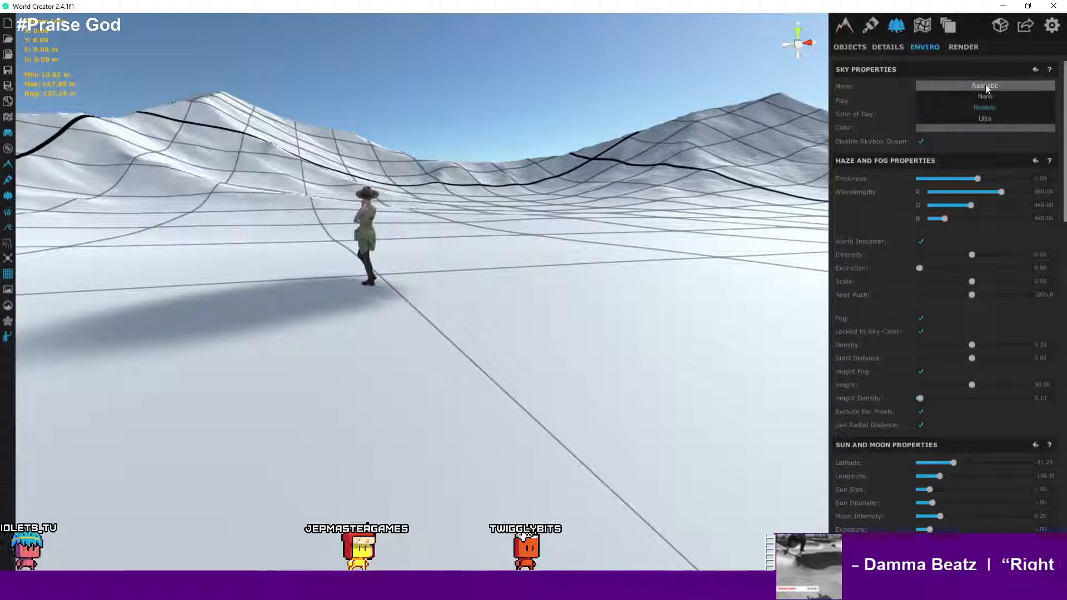
click(984, 118)
- Fly around the terrain to view the ridges and coastline from above under the Ultra sky
right_drag(661, 150, 862, 176)
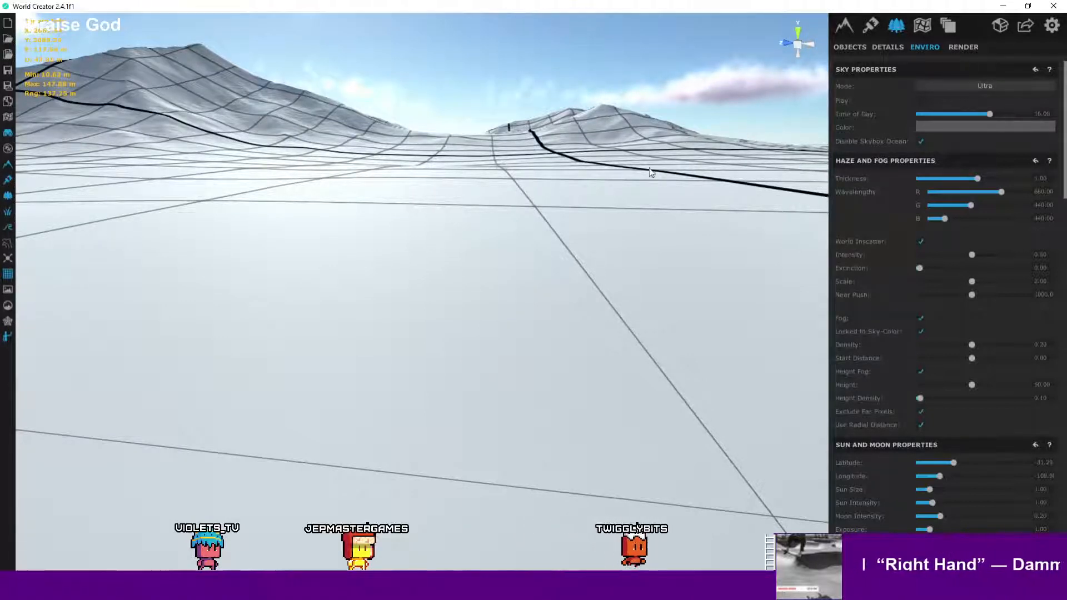
scroll(649, 168, down, 4)
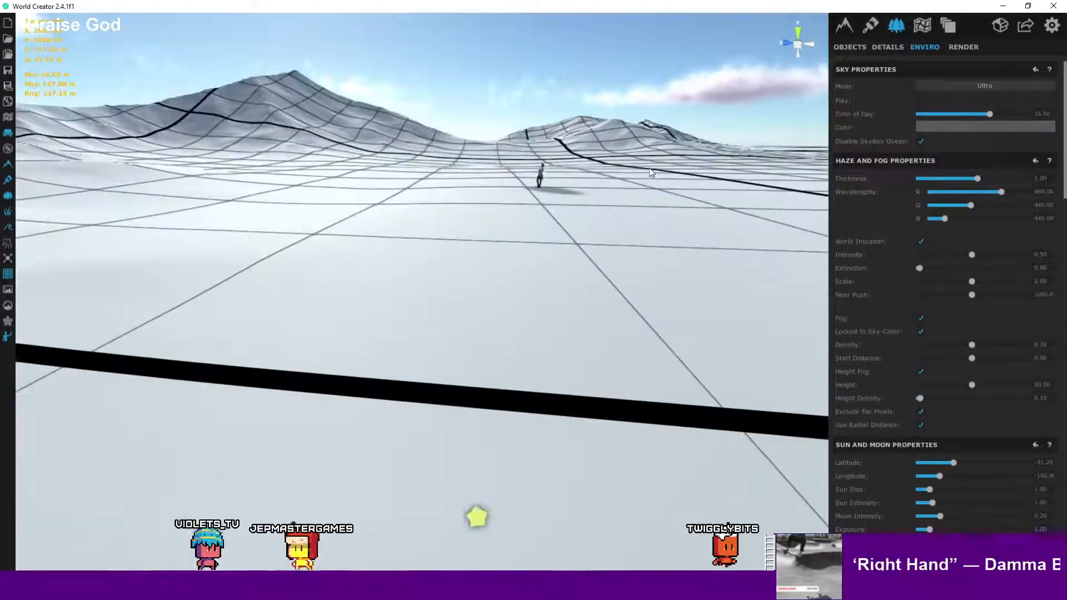
scroll(649, 168, up, 3)
right_drag(649, 168, 578, 351)
scroll(637, 116, down, 8)
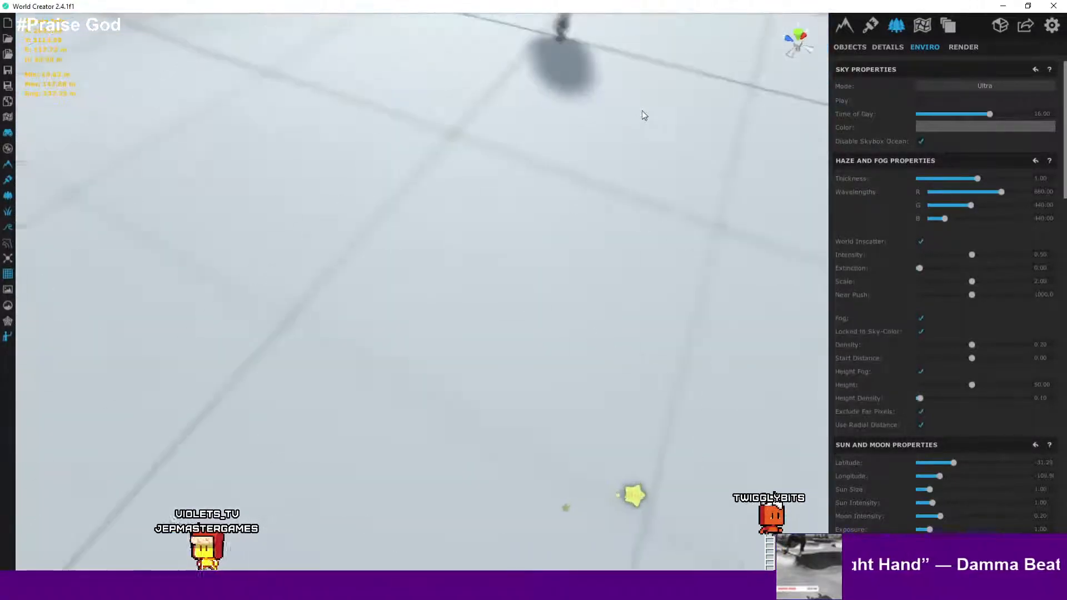
scroll(665, 106, down, 2)
middle_drag(665, 108, 662, 253)
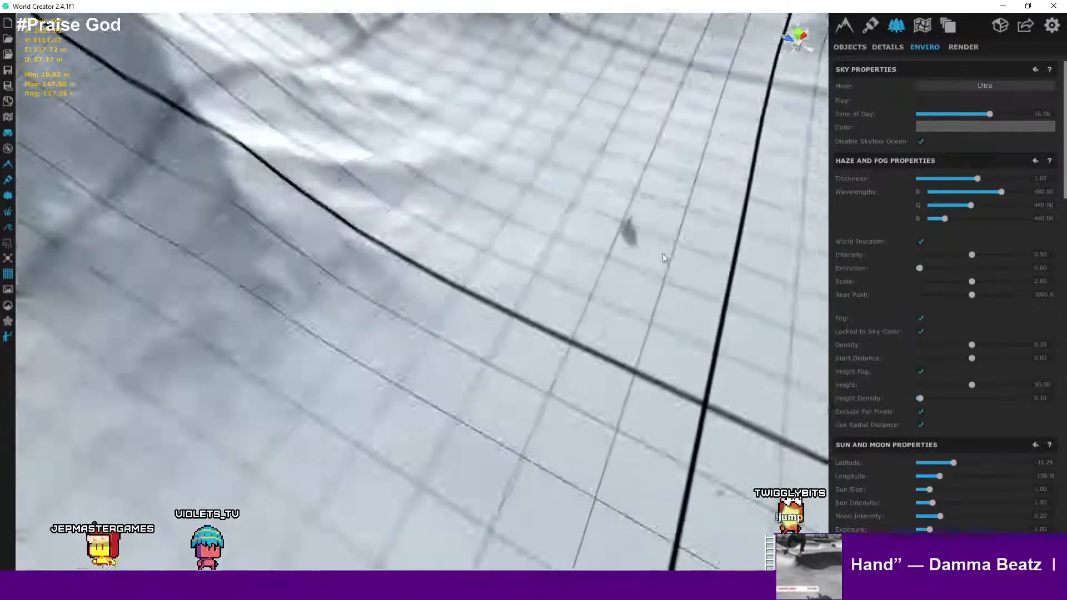
scroll(665, 234, down, 6)
right_drag(721, 232, 867, 188)
scroll(867, 188, down, 5)
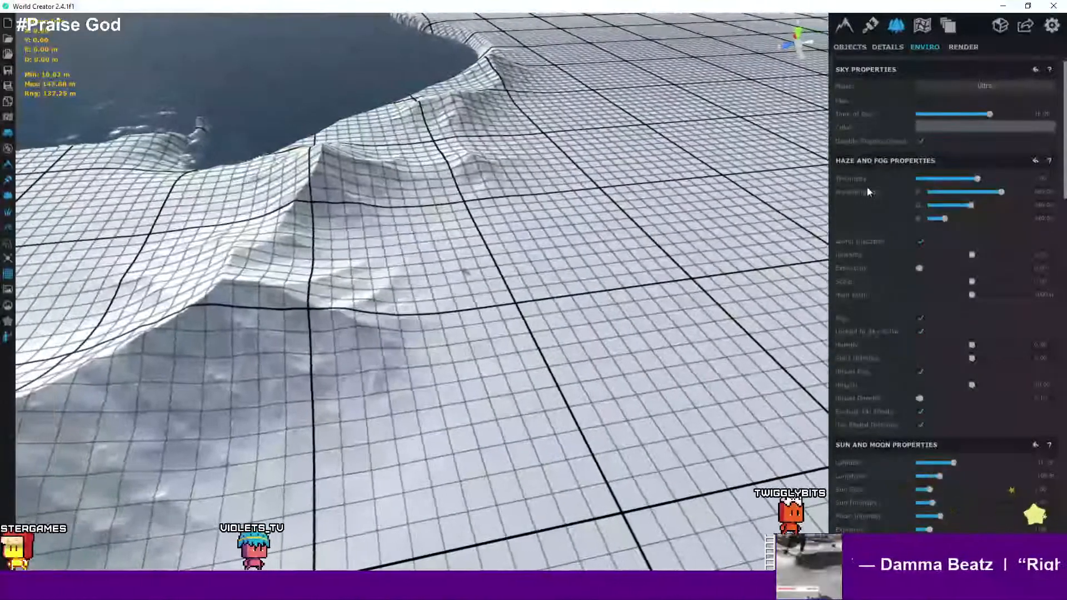
right_drag(868, 187, 948, 182)
key(a)
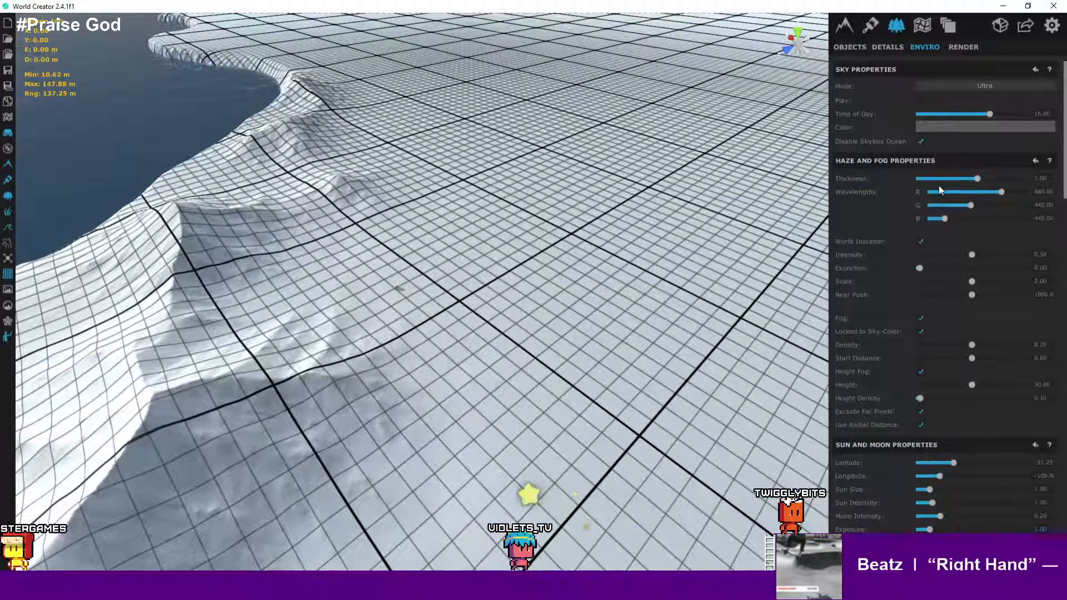
scroll(686, 202, up, 3)
scroll(668, 174, down, 5)
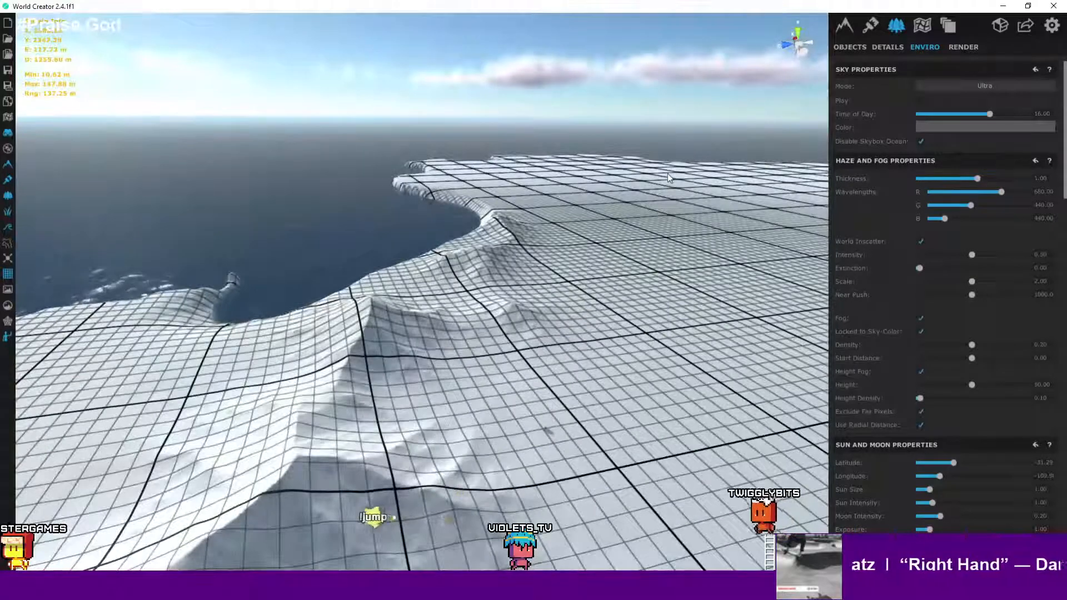
- Turn off the Disable Skybox Ocean option
click(923, 143)
click(923, 143)
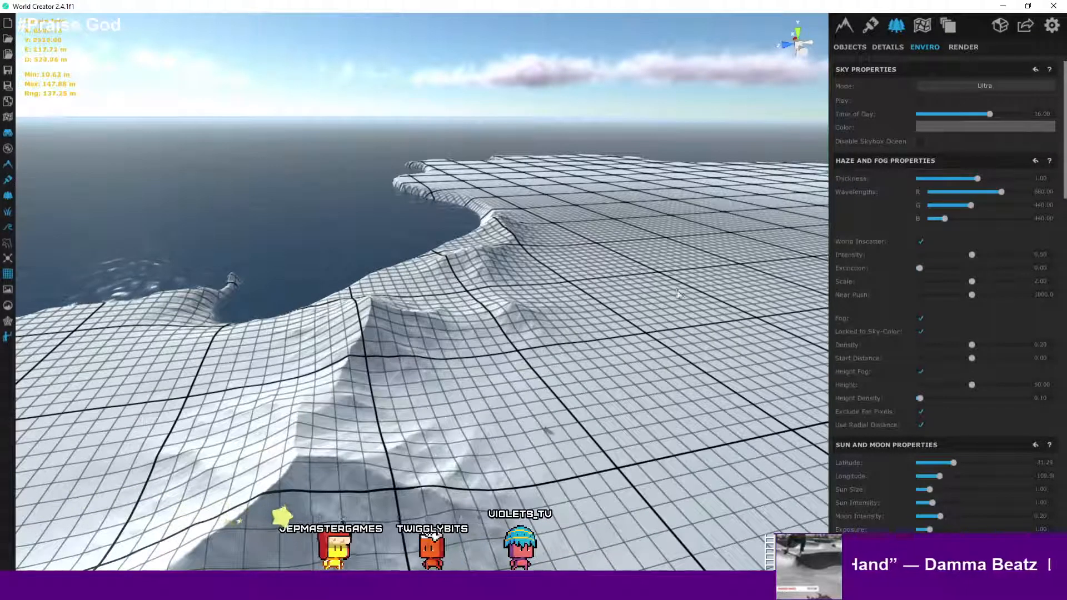
right_drag(675, 288, 739, 296)
key(w)
key(a)
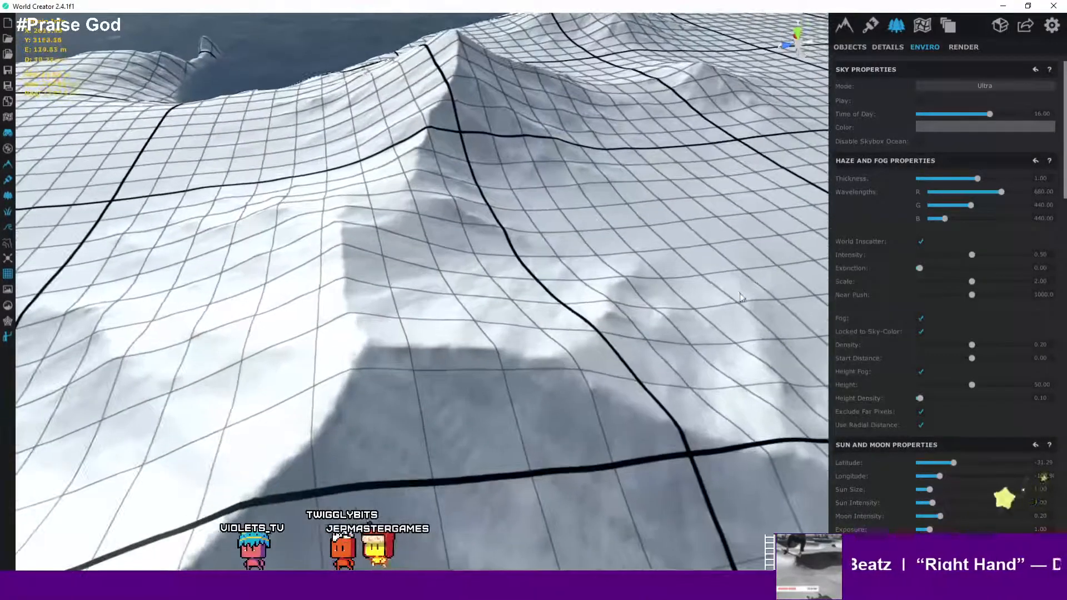
- Browse the options' General, Graphics, Camera, Interface and About pages, then return to the environment settings
click(1053, 28)
click(856, 47)
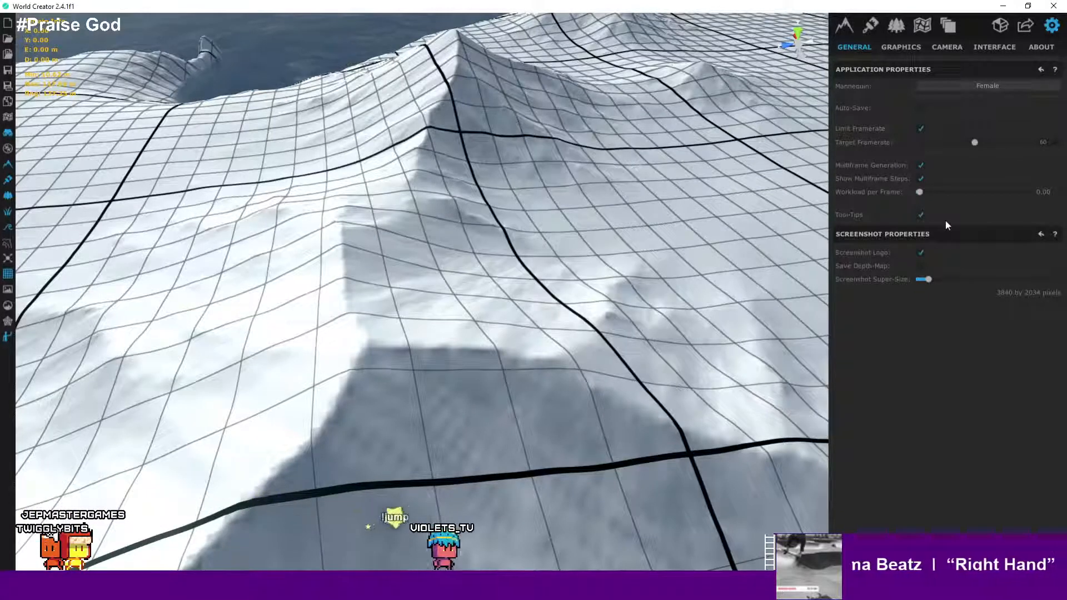
click(901, 47)
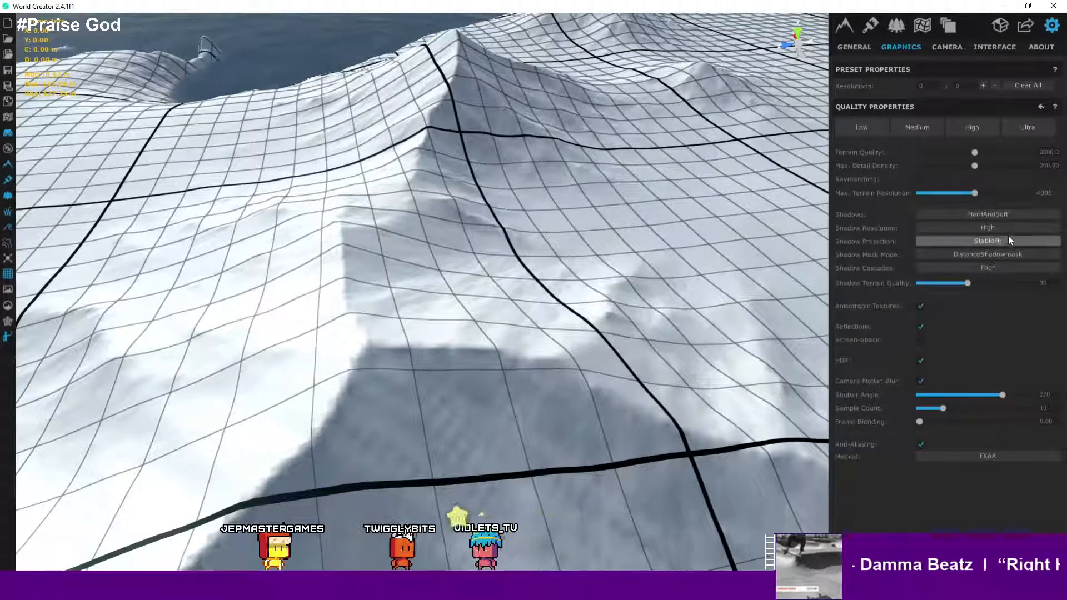
click(953, 47)
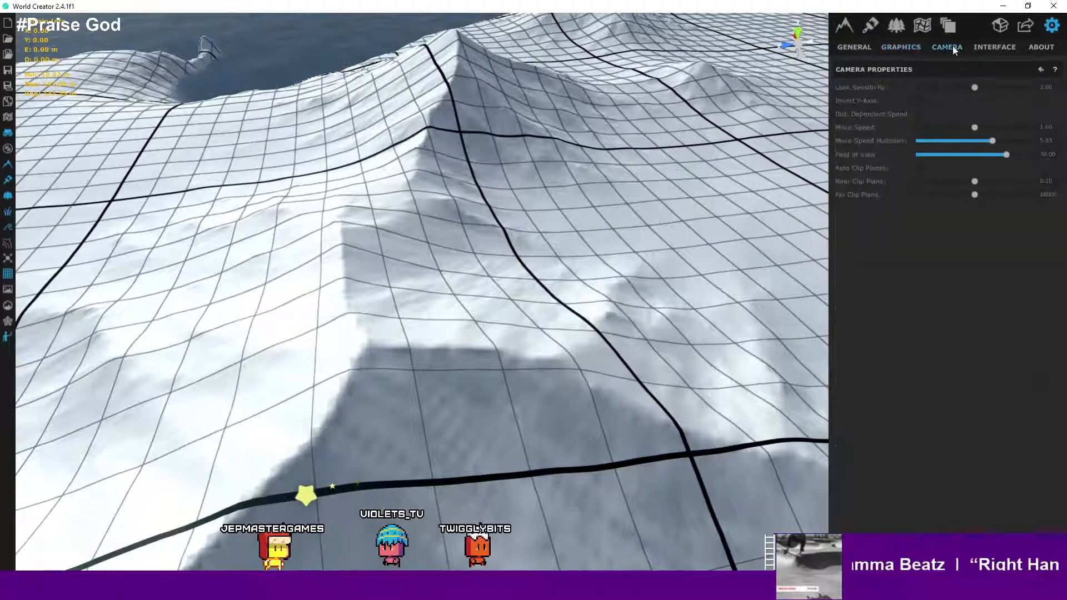
click(977, 47)
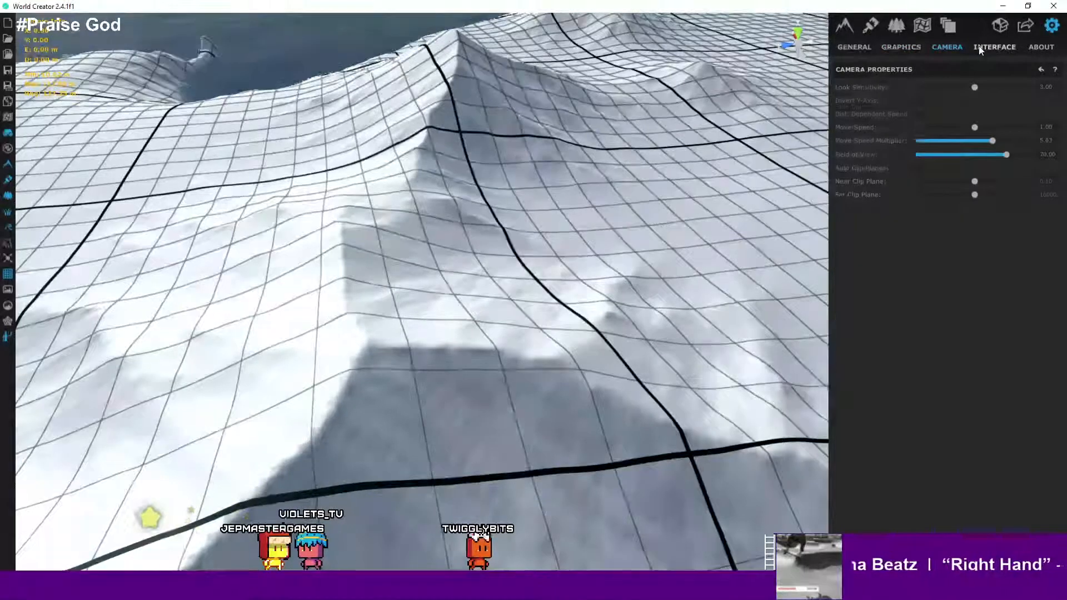
click(1045, 48)
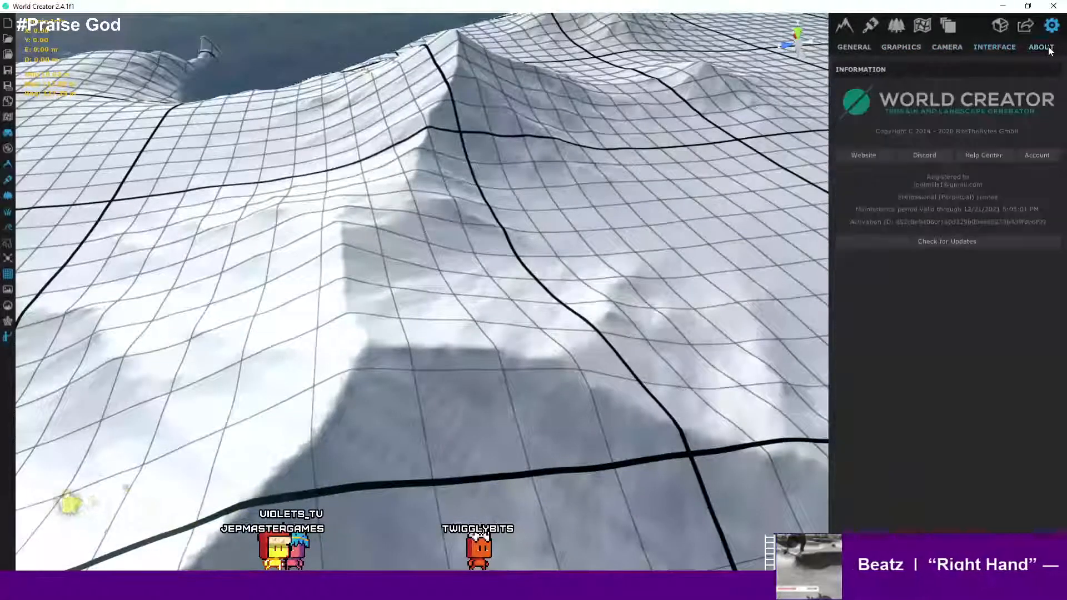
click(938, 49)
click(899, 28)
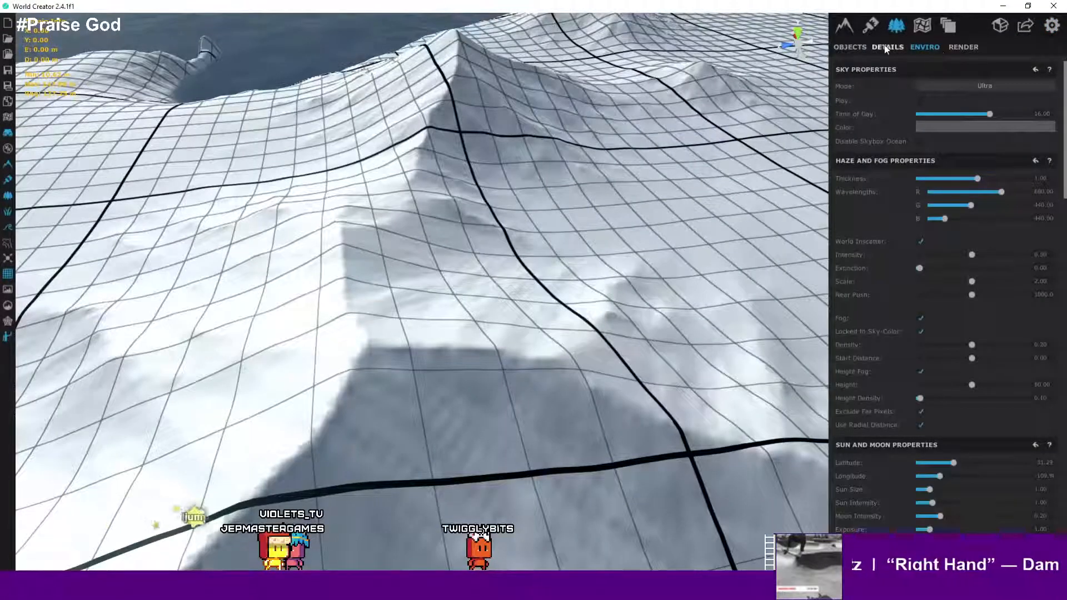
- Browse the Objects, Details, Enviro and Render panels, scrolling through the render properties, and return to Objects
click(886, 47)
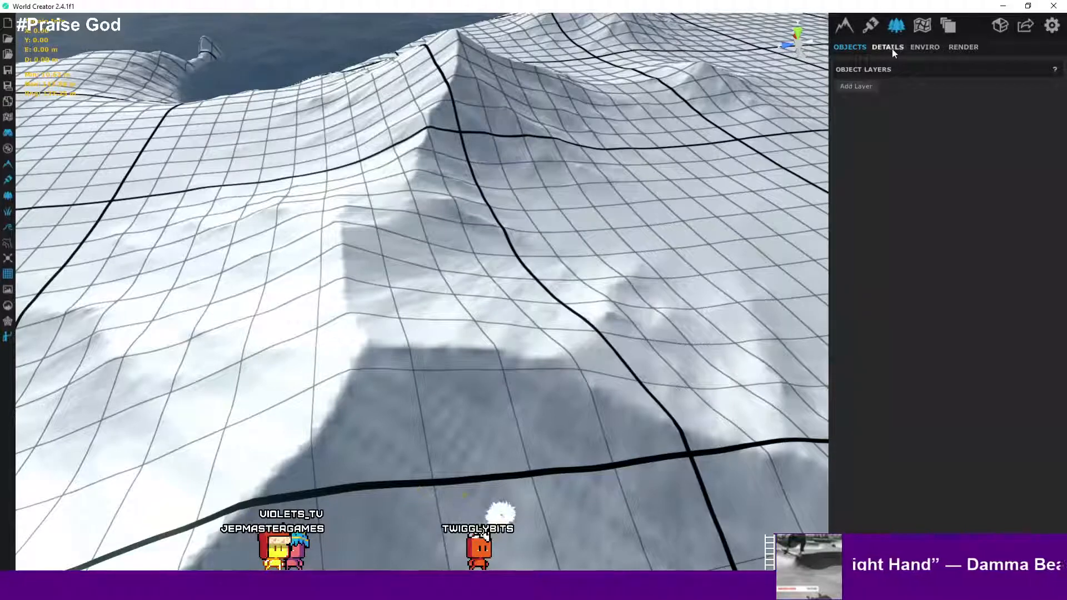
click(922, 48)
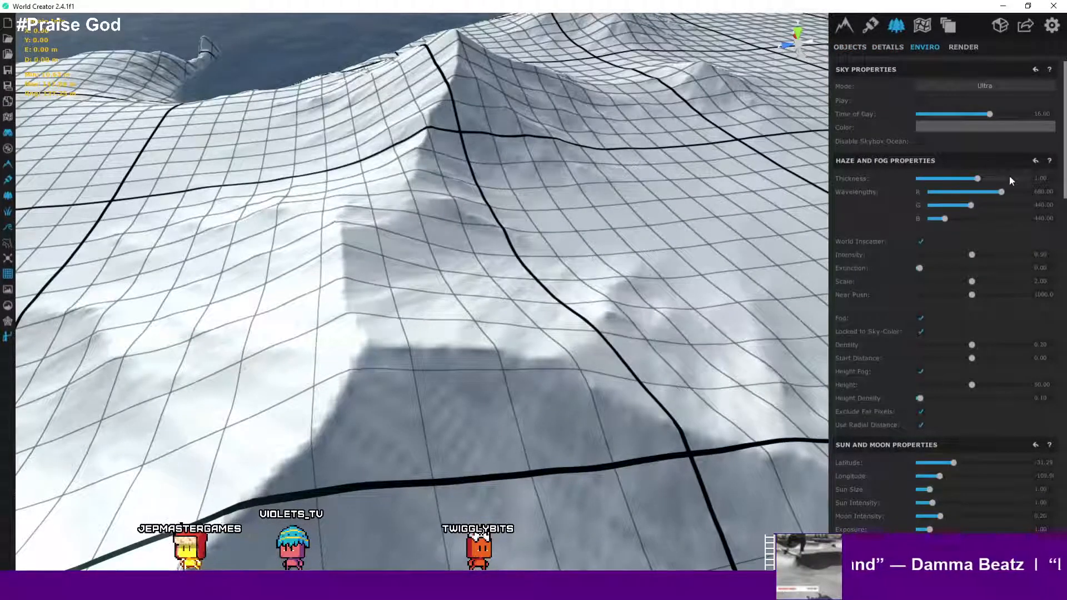
click(968, 48)
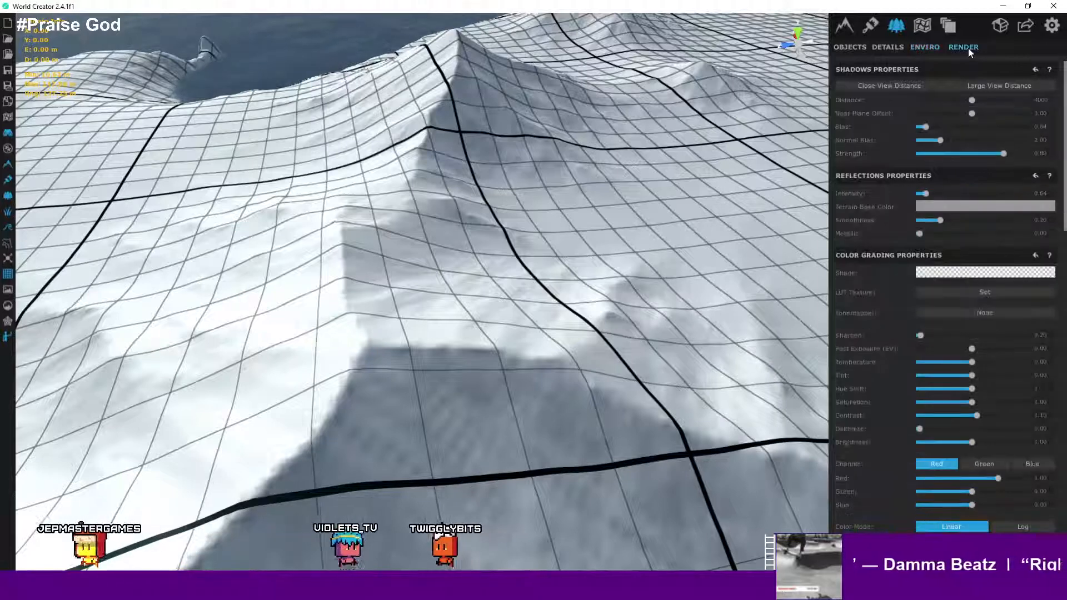
click(924, 48)
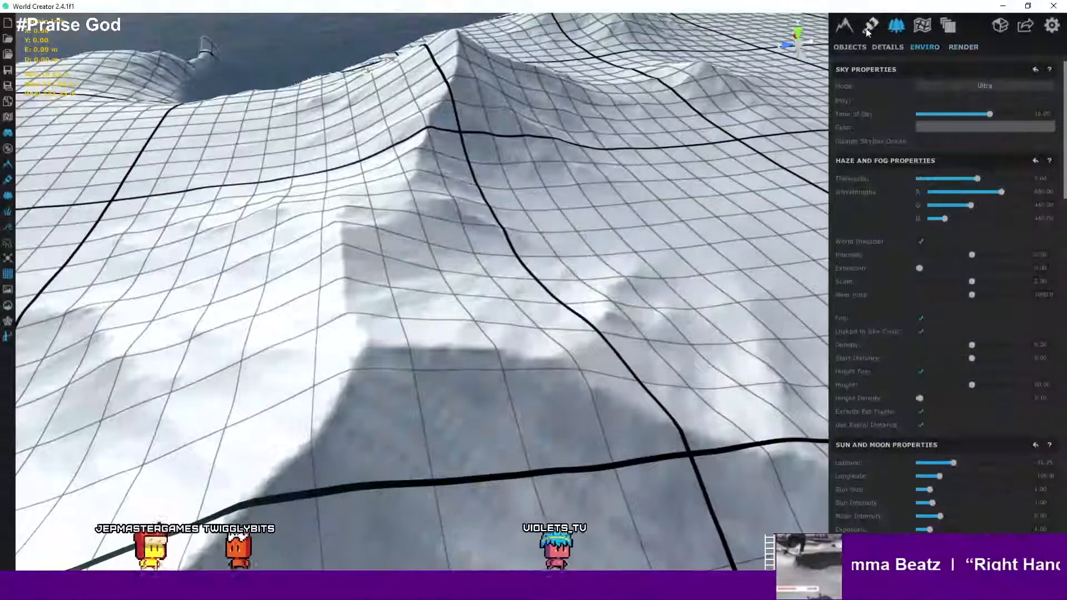
click(960, 48)
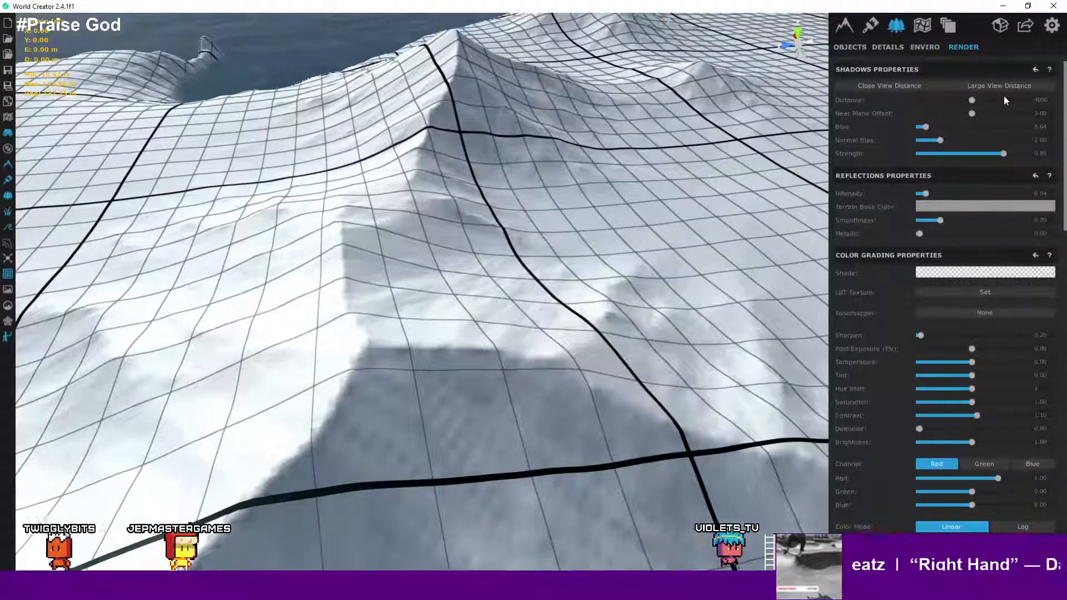
scroll(1003, 97, down, 3)
scroll(1003, 101, up, 2)
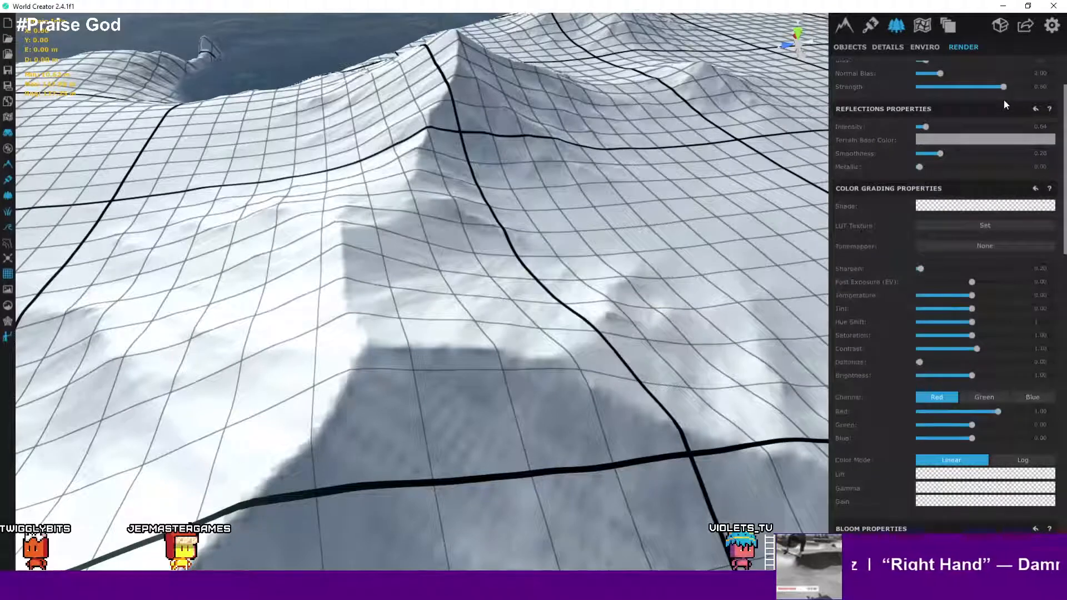
scroll(1004, 103, down, 5)
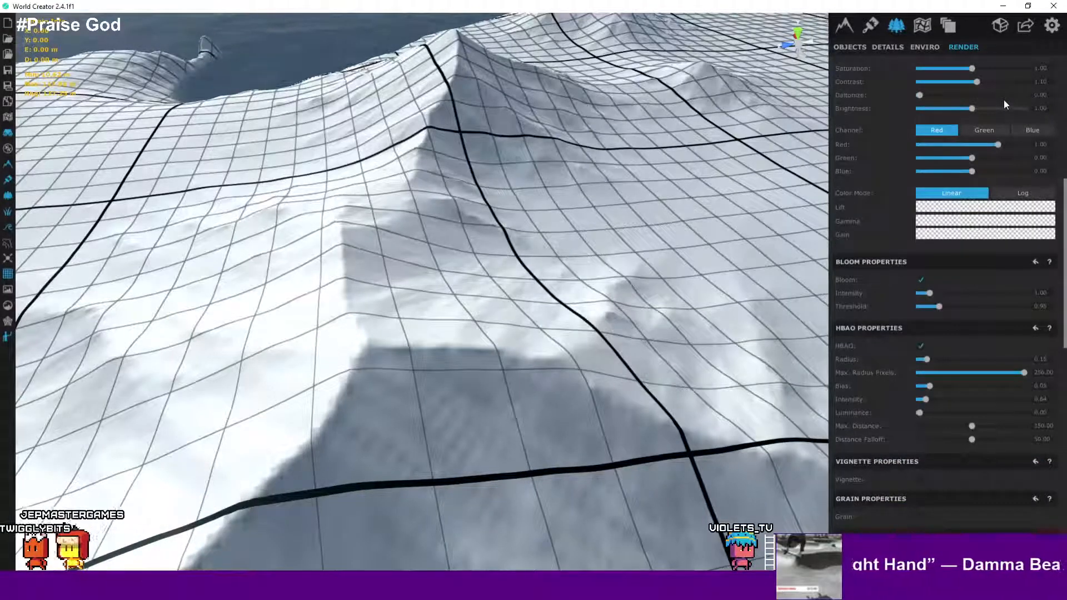
scroll(1005, 104, down, 4)
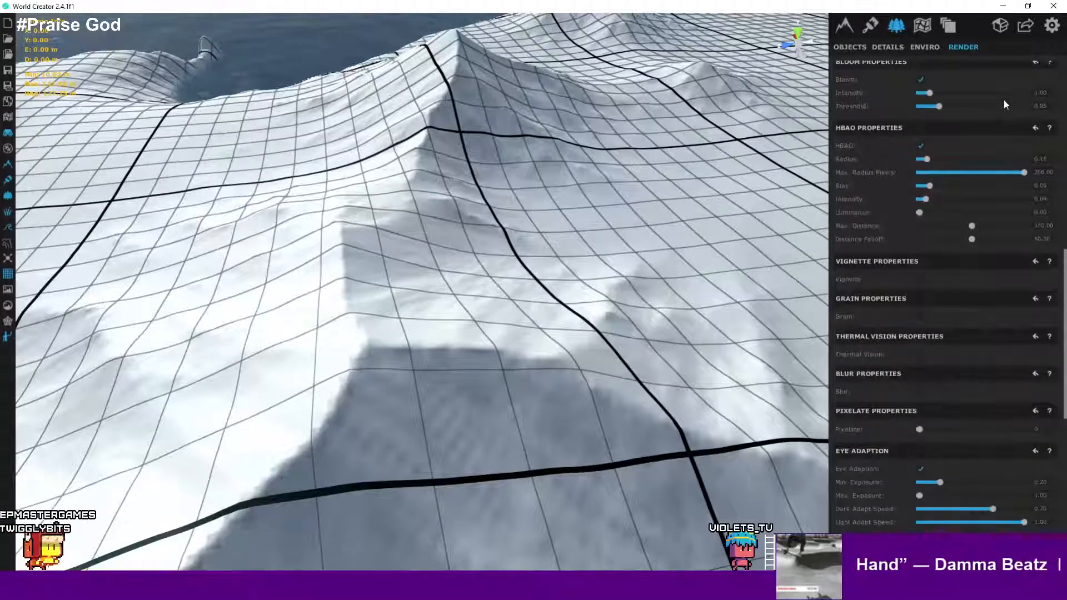
scroll(1004, 99, up, 10)
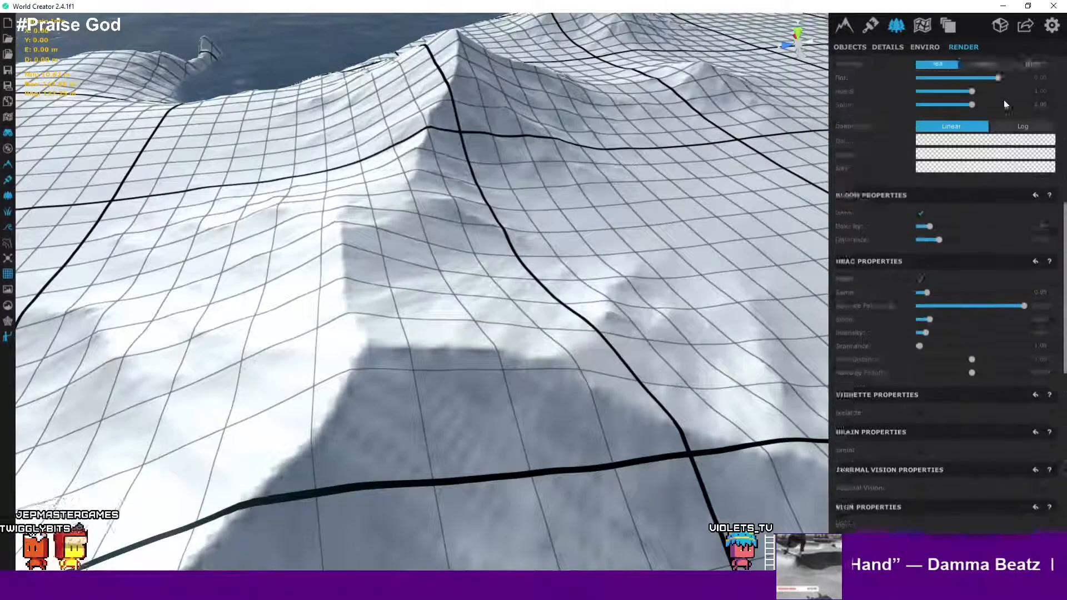
click(862, 48)
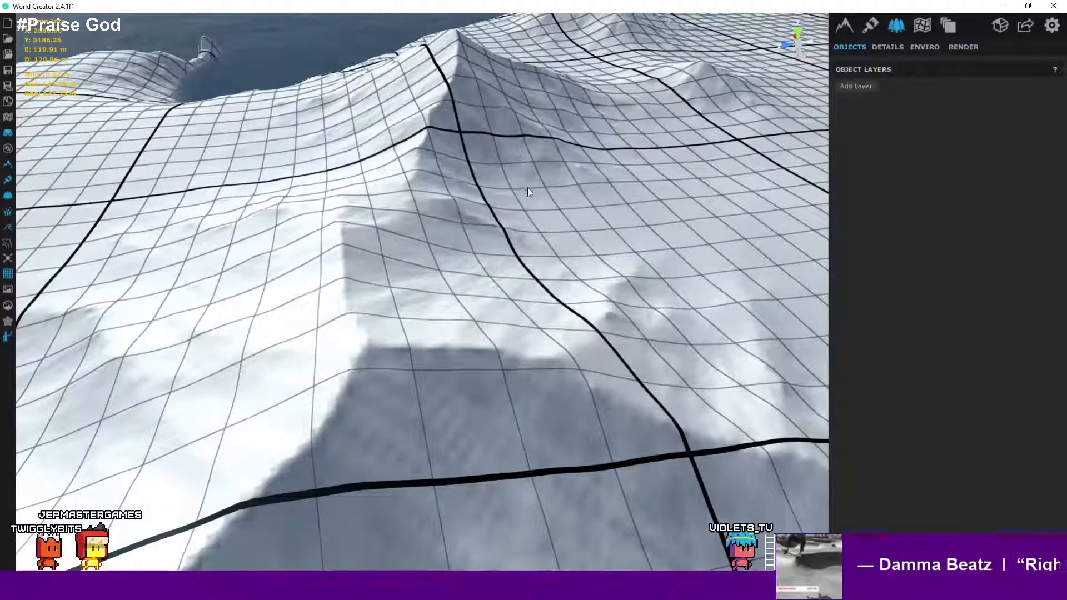
- Hide the grid overlay on the terrain in the viewport
right_drag(528, 191, 491, 262)
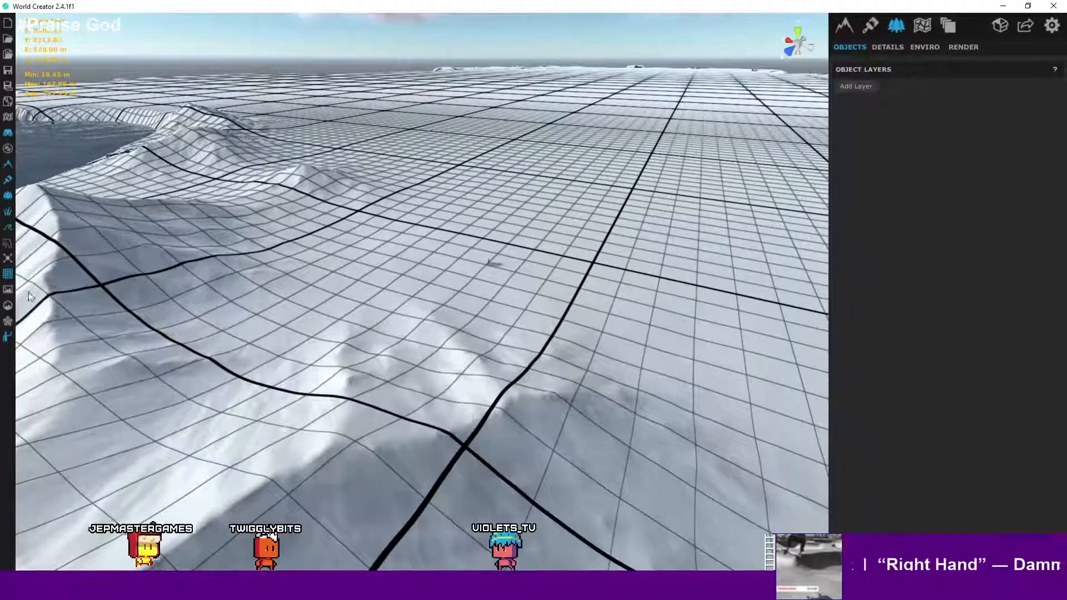
click(7, 275)
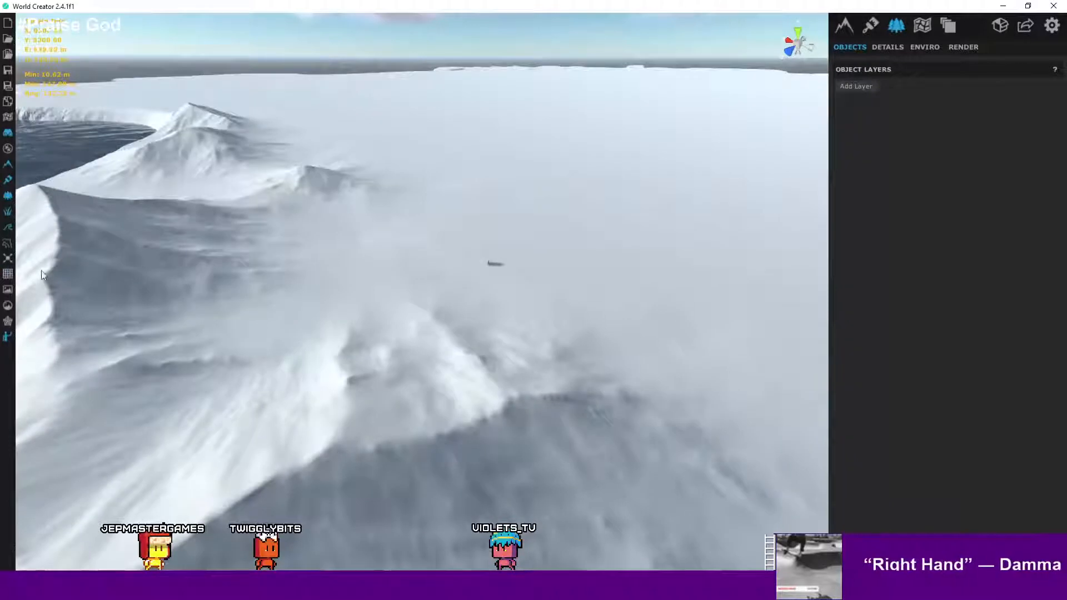
- Switch the viewport to the colour-coded elevation display with its height legend
click(11, 247)
right_drag(406, 259, 115, 273)
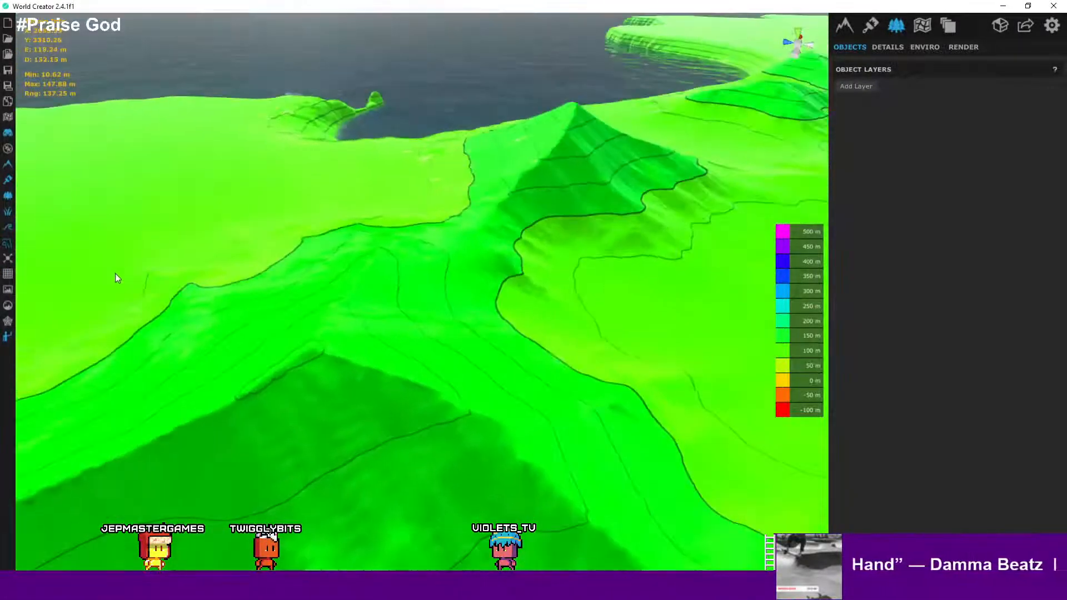
scroll(261, 290, down, 5)
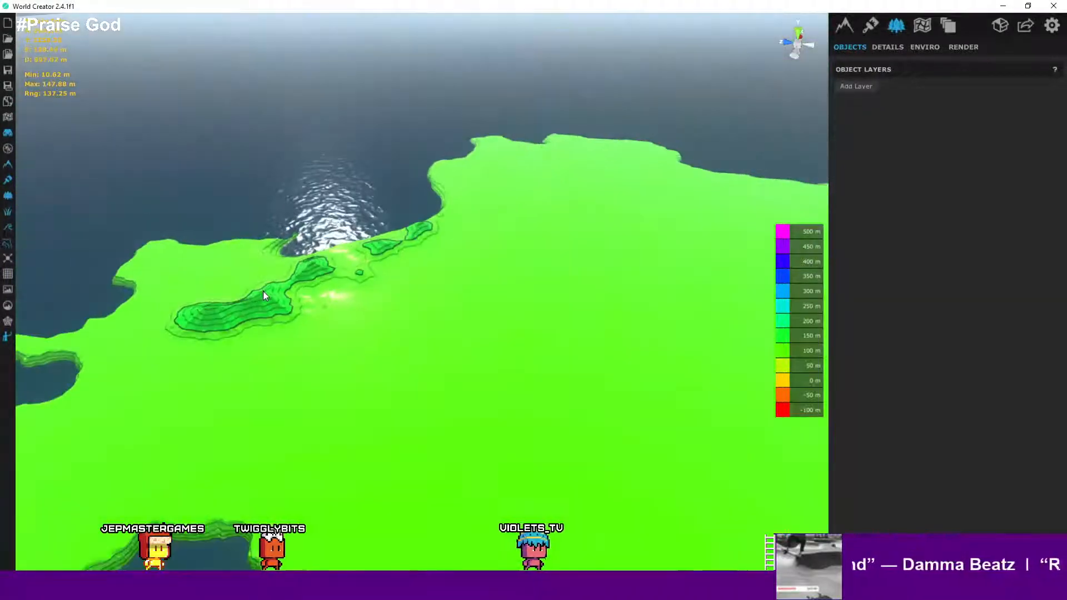
scroll(262, 291, up, 3)
middle_drag(358, 336, 244, 212)
middle_drag(337, 311, 158, 235)
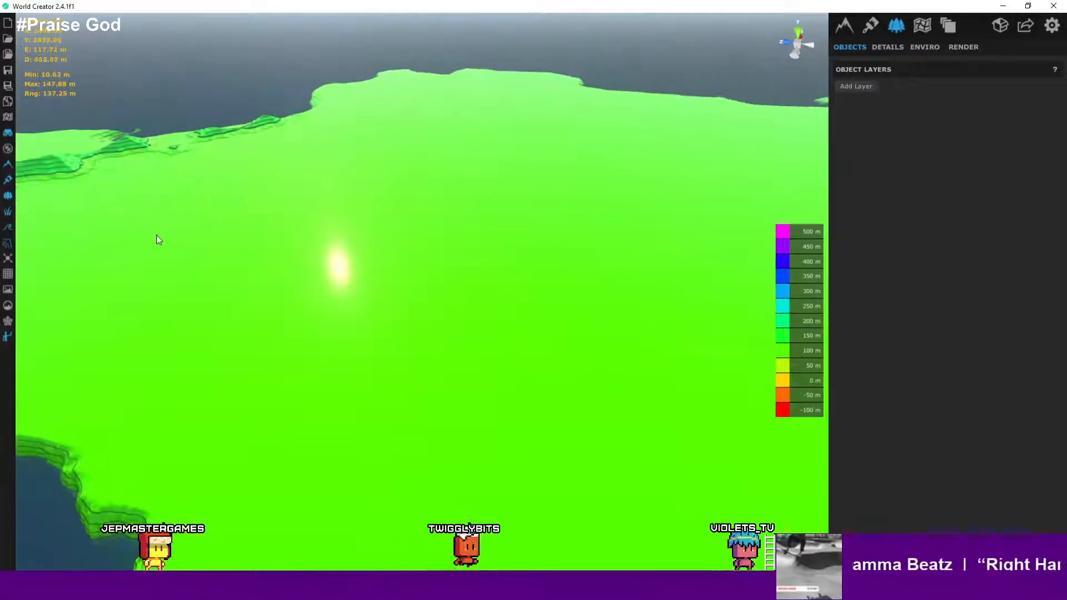
- Set the environment sky mode to Realistic
click(924, 46)
click(951, 86)
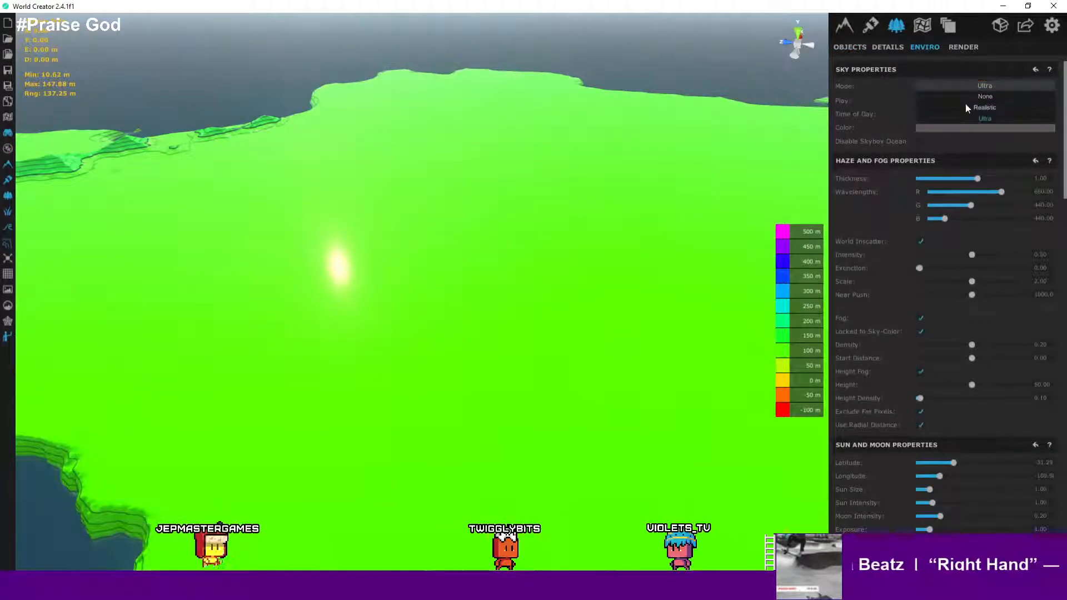
click(983, 107)
click(982, 87)
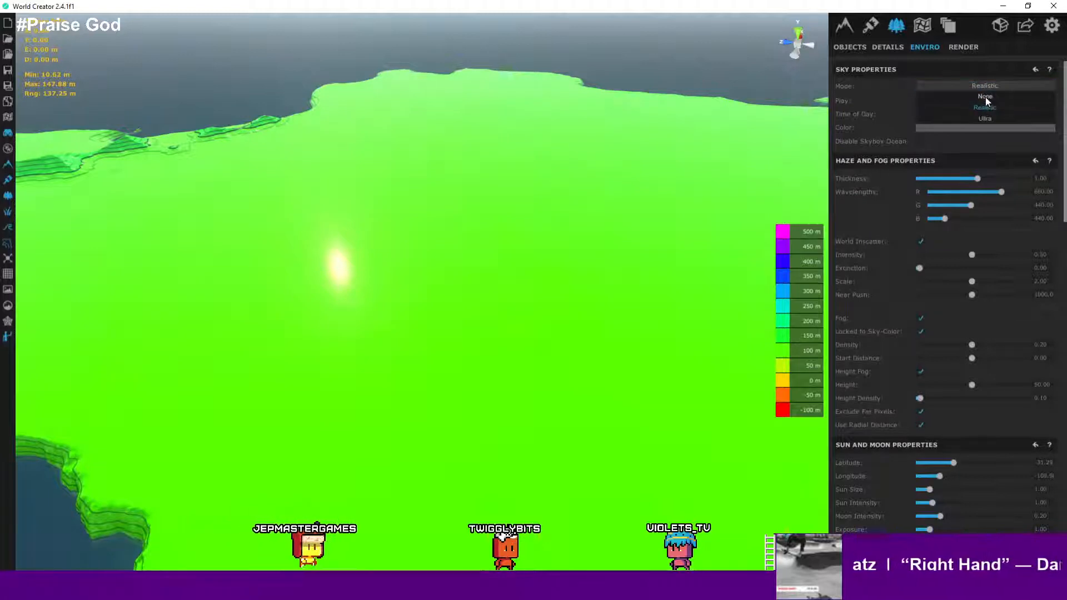
click(985, 97)
click(988, 85)
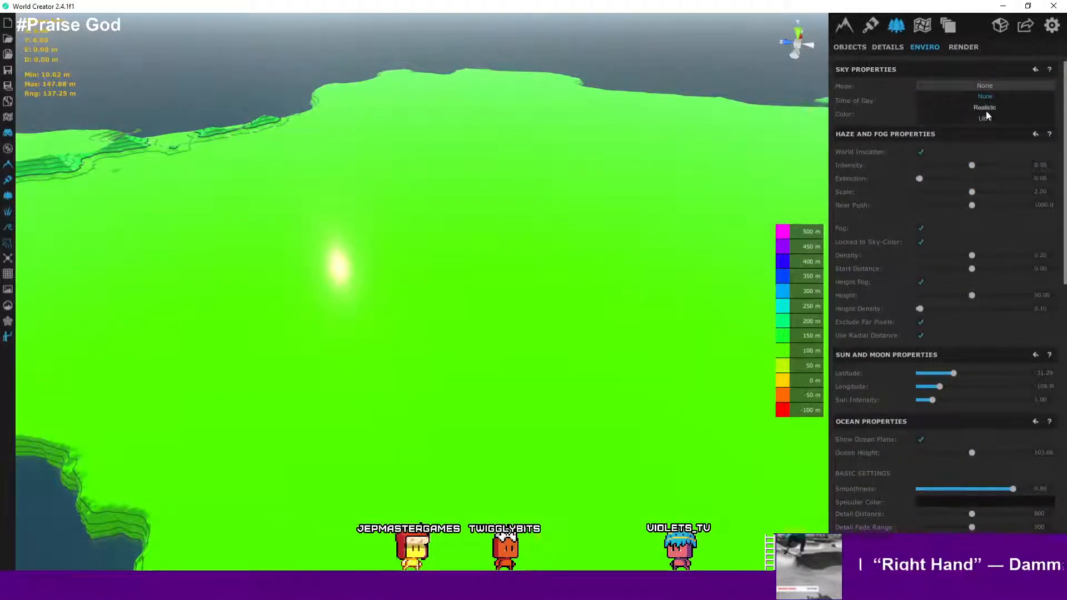
click(986, 110)
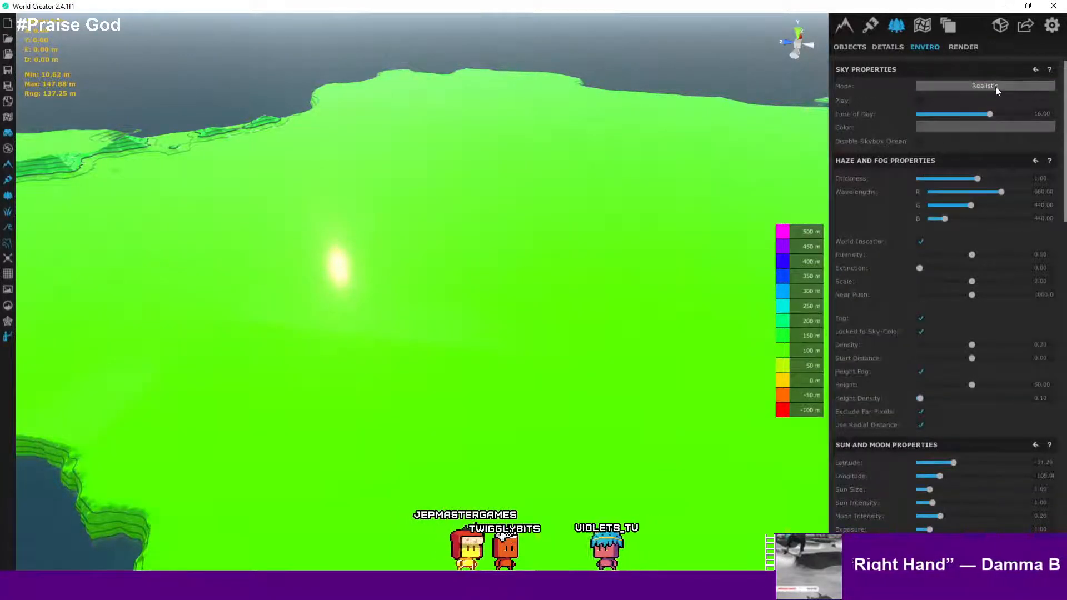
- Set the sky's time of day to about 14.48
mouse_move(989, 113)
mouse_down()
mouse_move(976, 119)
mouse_move(998, 119)
mouse_move(983, 120)
mouse_up()
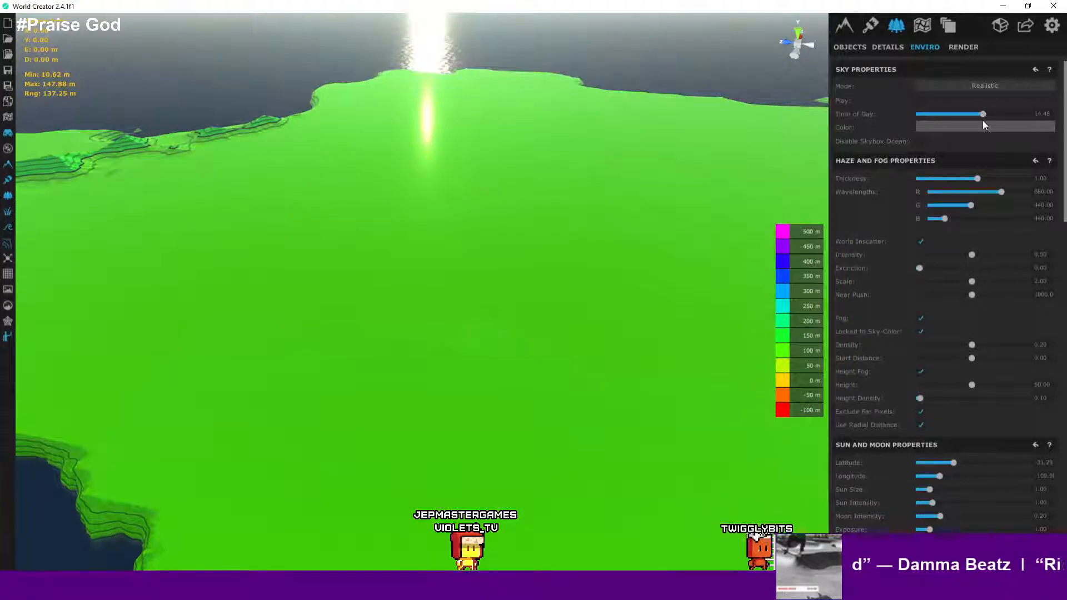
right_drag(823, 130, 404, 114)
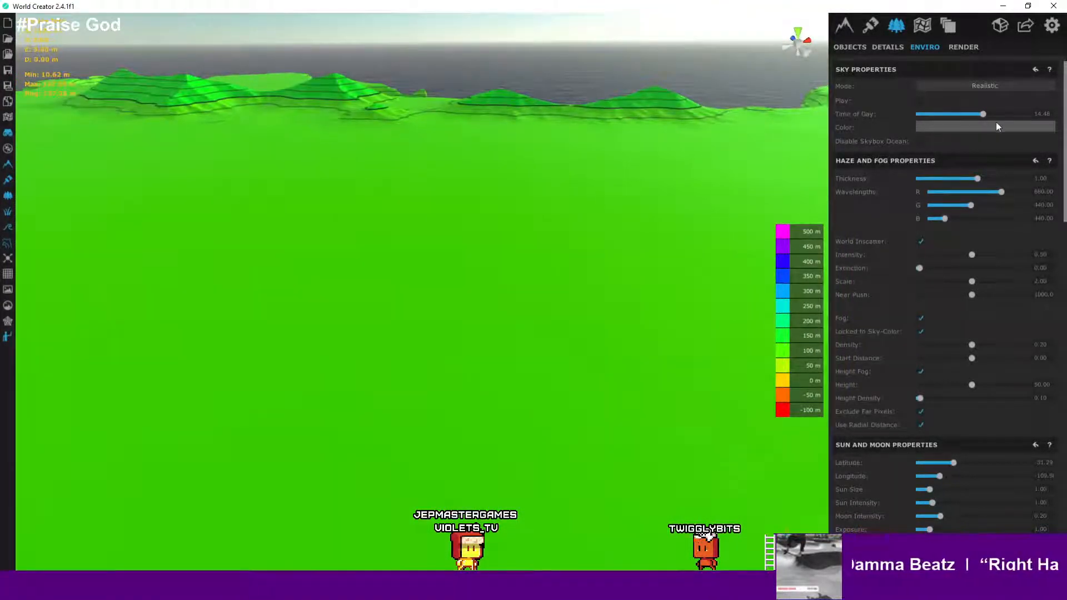
- Zoom in and out over the elevation-coloured terrain to inspect the coastline, cliffs and contour bands
scroll(1055, 142, down, 4)
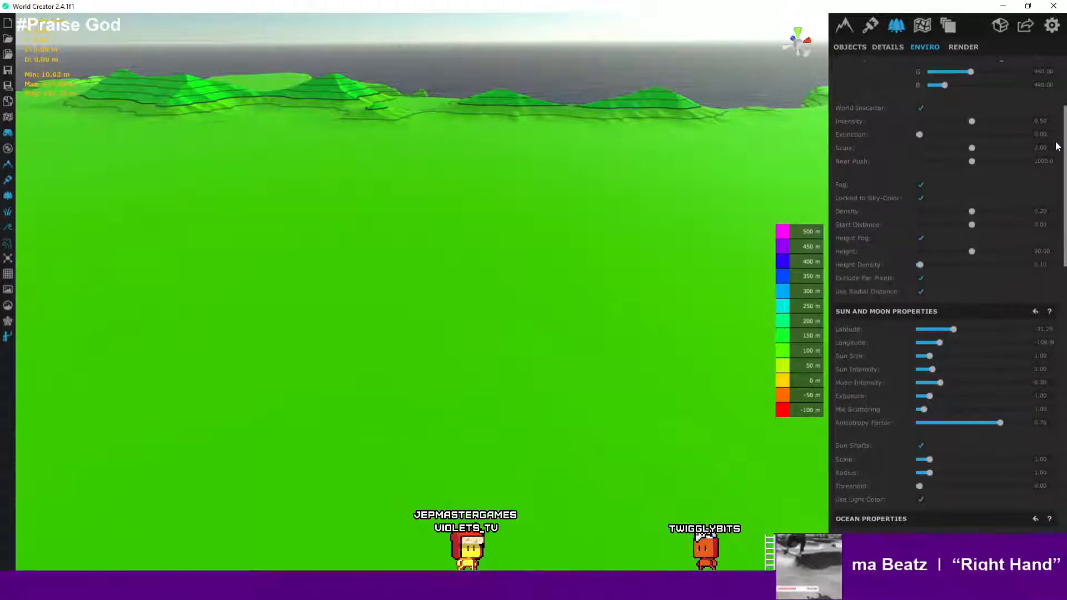
scroll(1055, 146, down, 3)
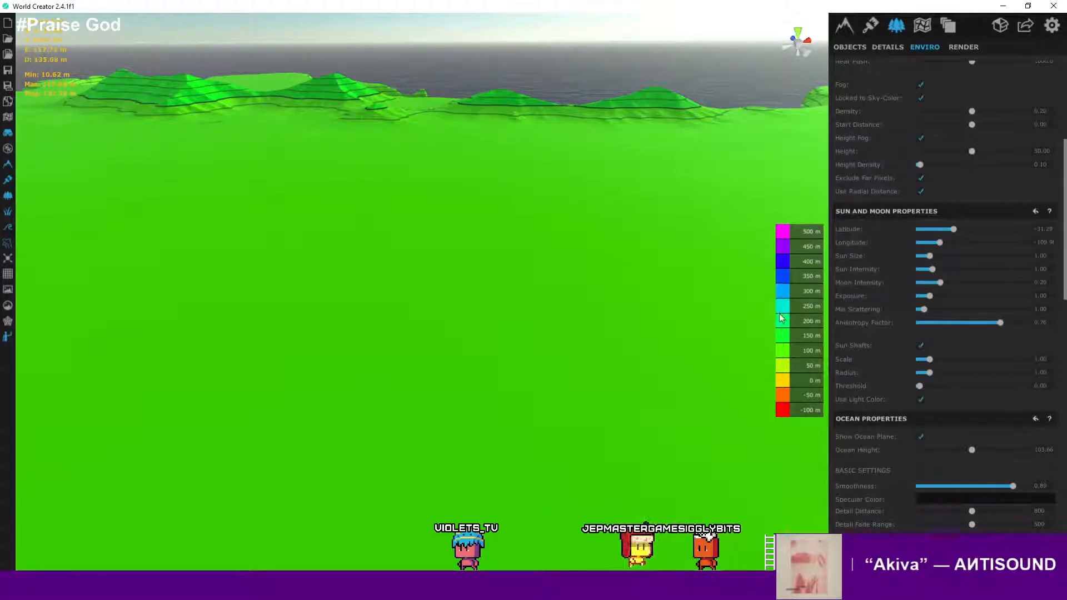
scroll(777, 356, down, 2)
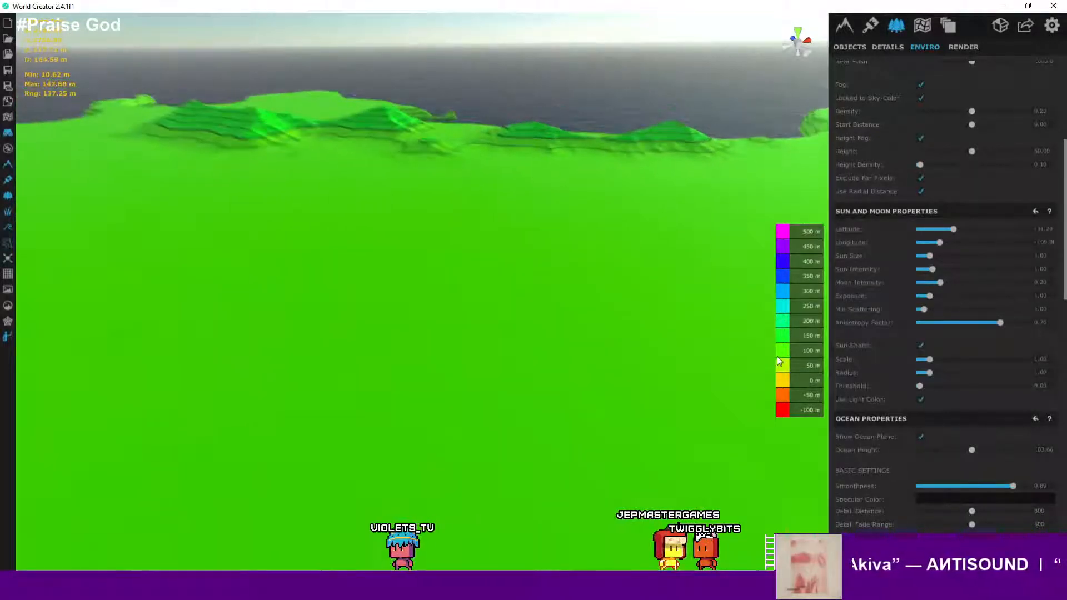
scroll(777, 357, down, 3)
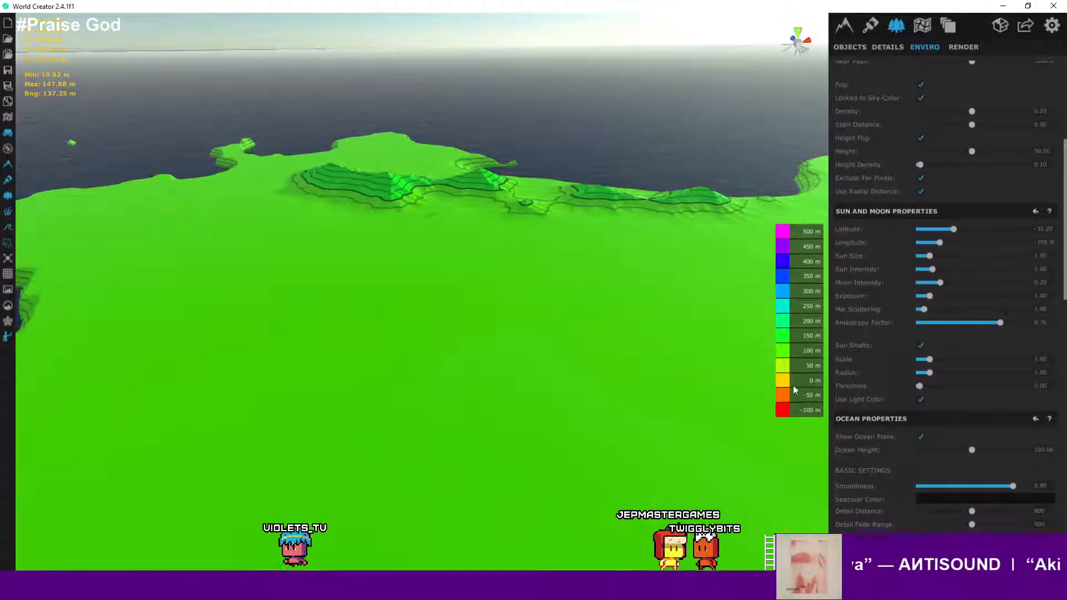
scroll(698, 363, down, 5)
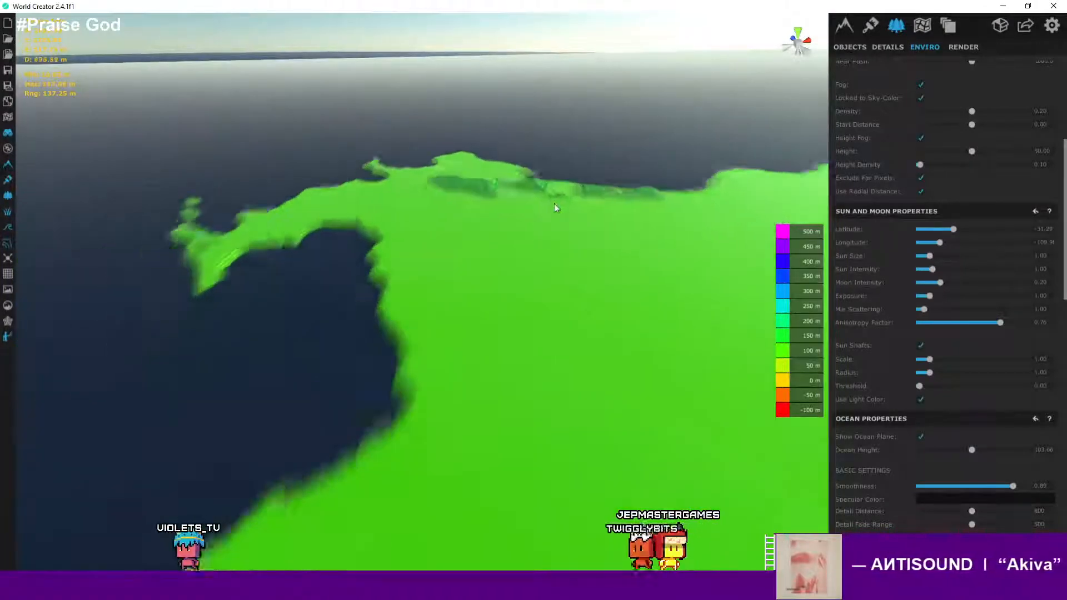
scroll(556, 244, down, 5)
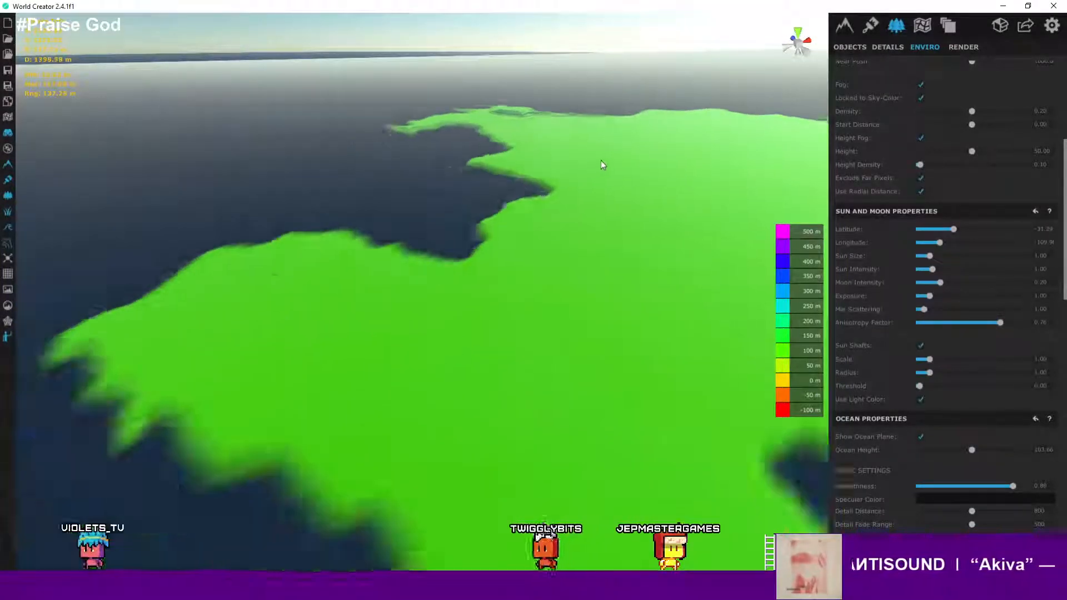
scroll(622, 156, down, 6)
scroll(612, 160, up, 2)
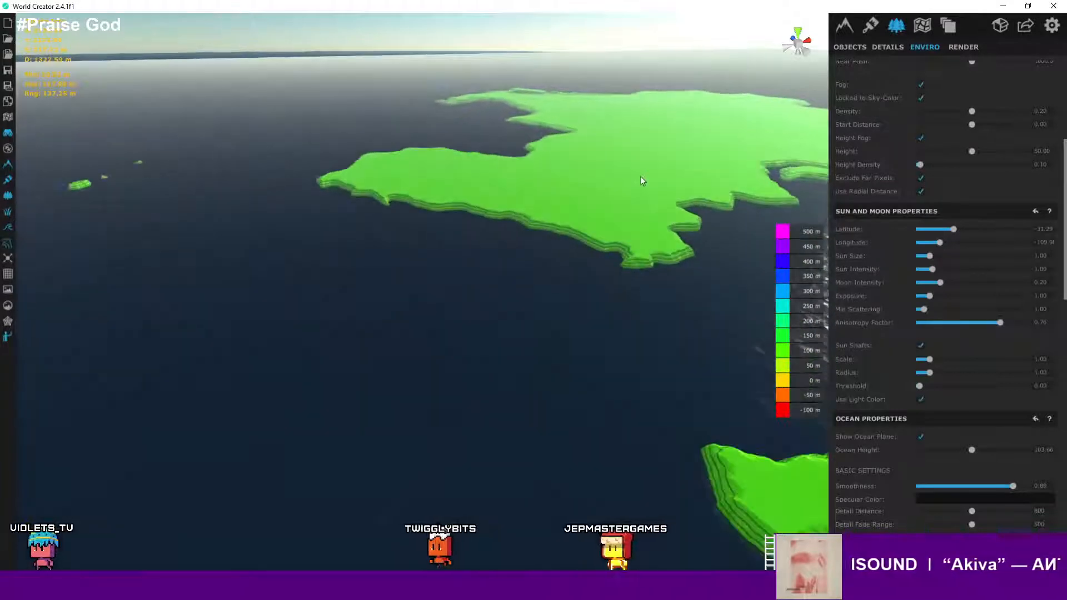
scroll(640, 176, up, 2)
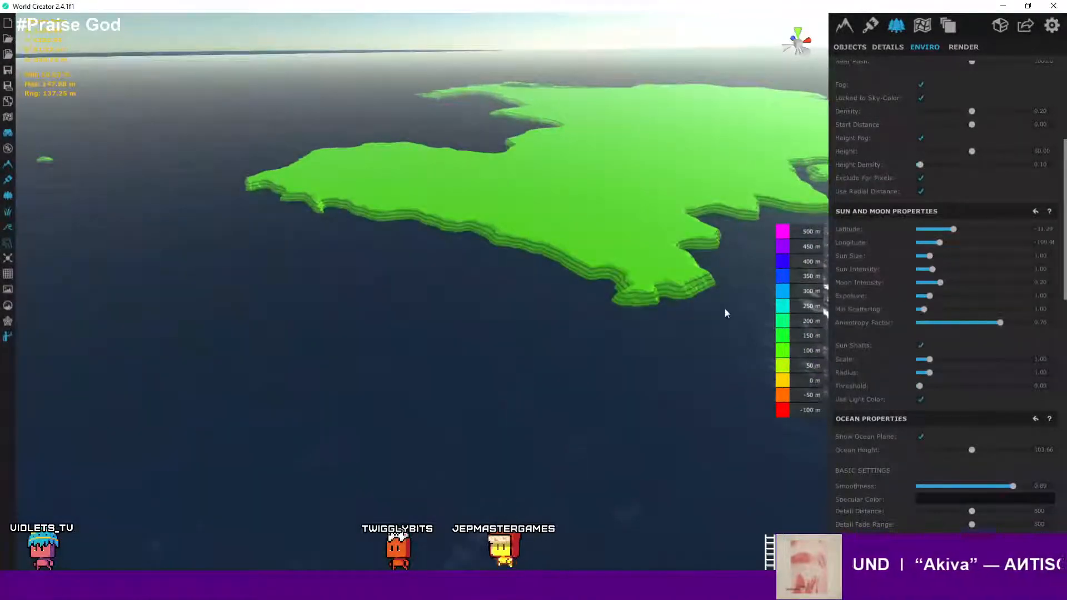
scroll(725, 309, up, 6)
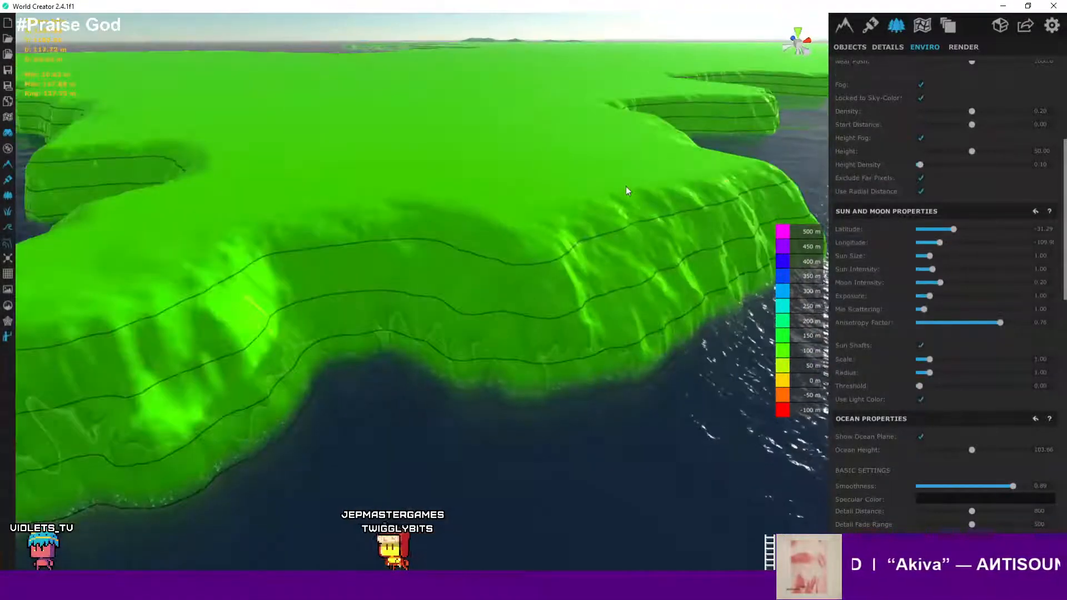
scroll(626, 186, up, 4)
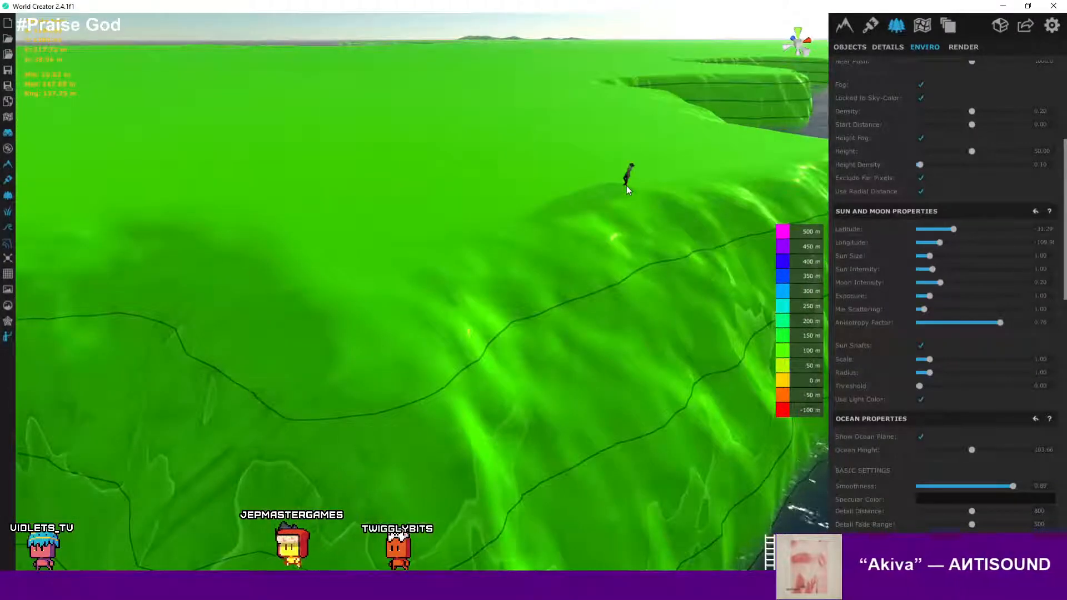
scroll(626, 186, down, 4)
scroll(623, 251, up, 3)
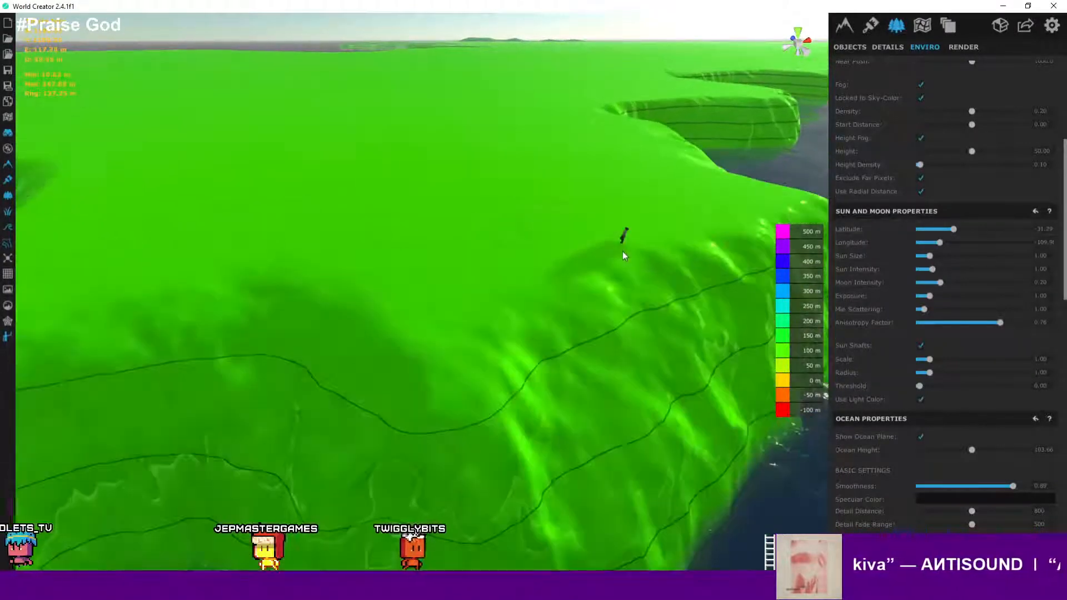
scroll(623, 251, down, 5)
- Set the base terrain precision to 1 m
click(844, 25)
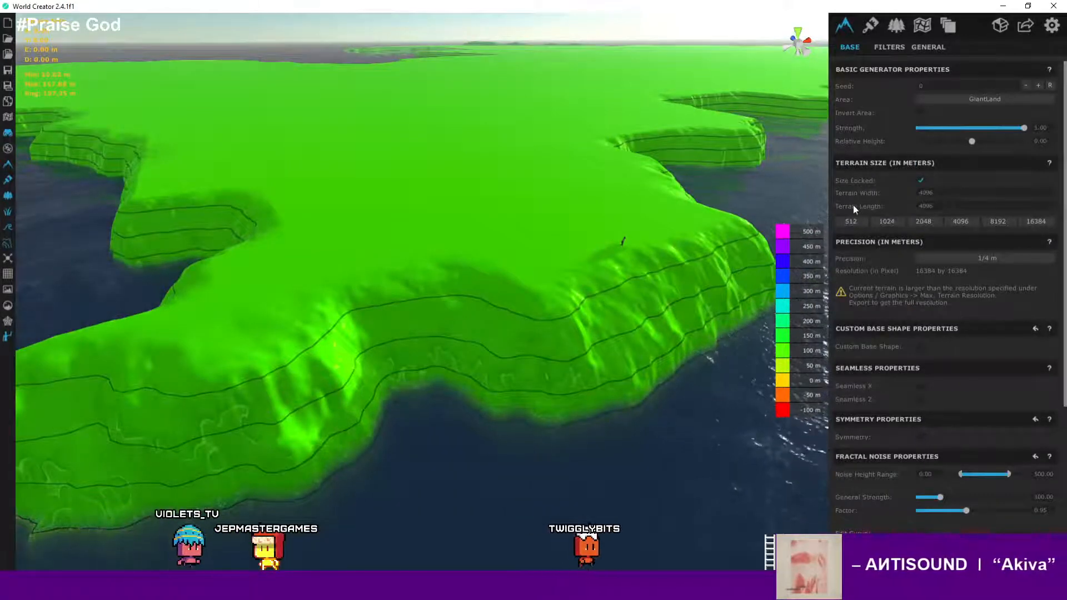
click(965, 258)
click(989, 367)
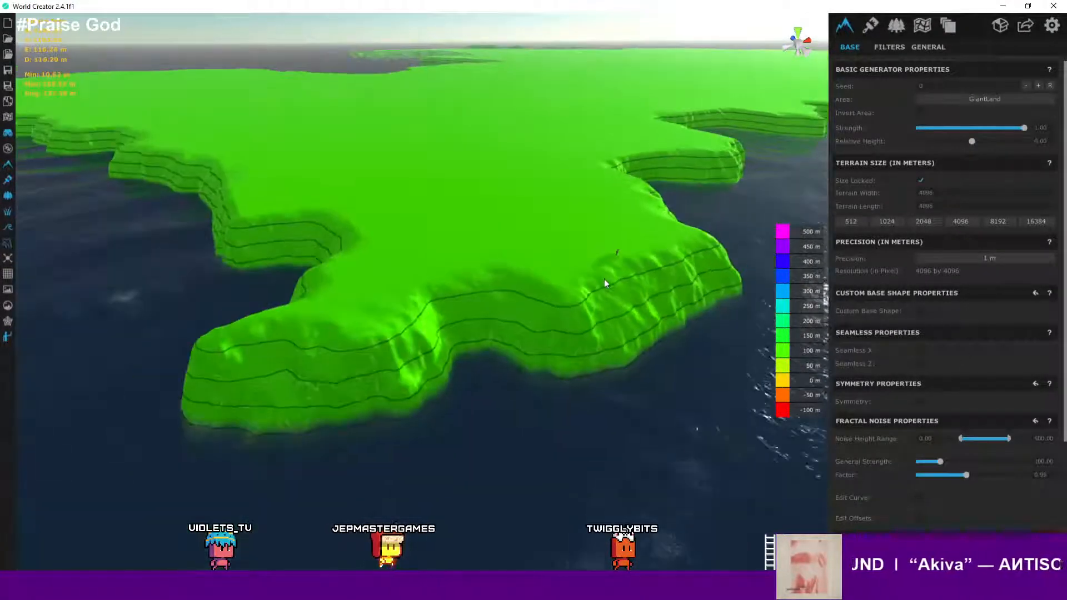
scroll(604, 279, up, 2)
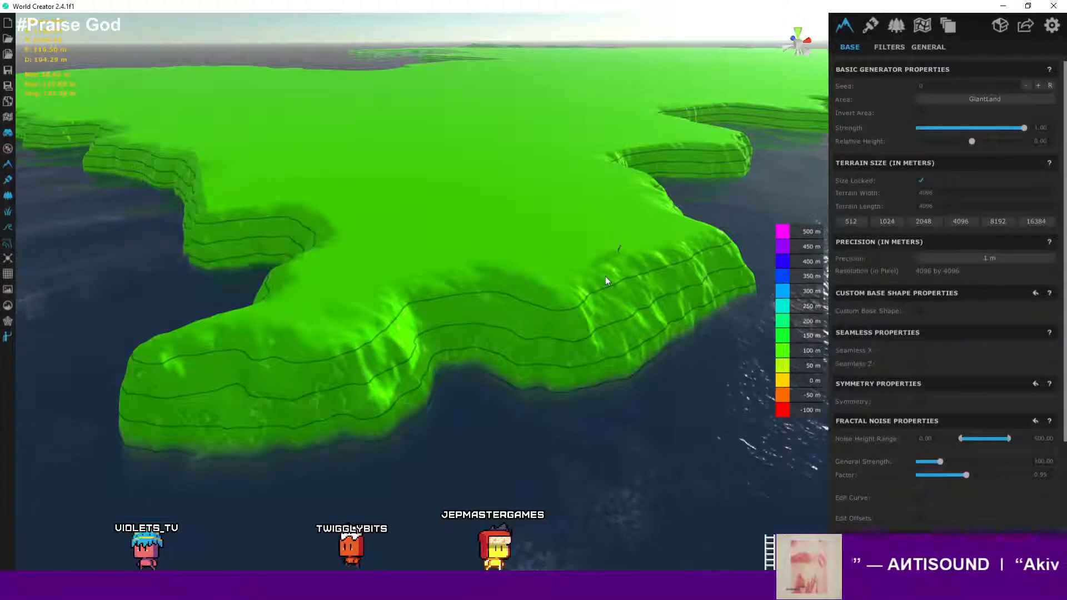
- Enable the custom base shape and start editing the shape
click(921, 311)
click(931, 328)
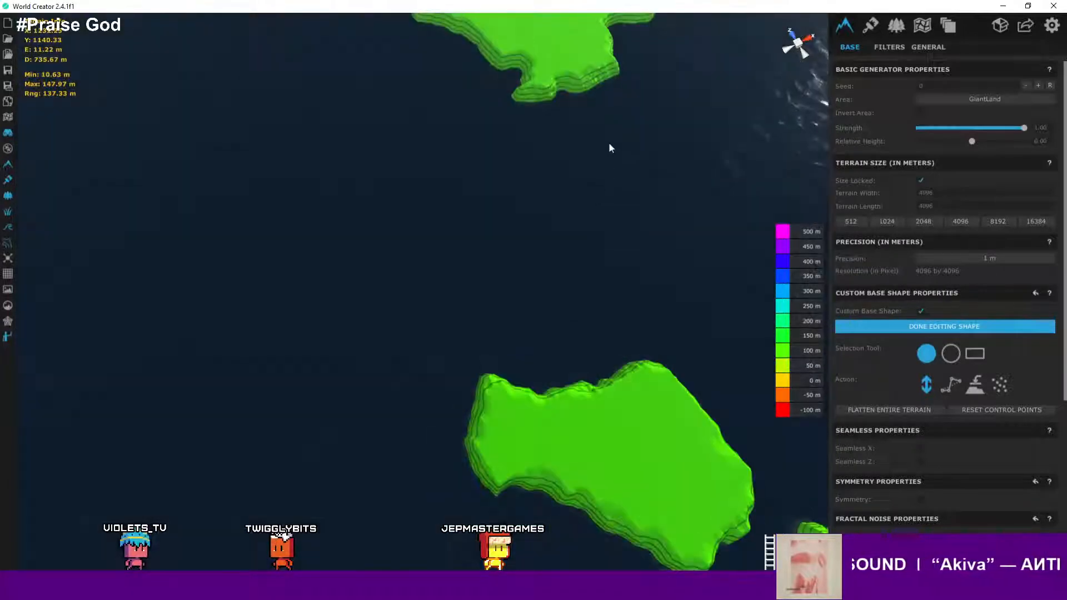
scroll(1041, 429, down, 3)
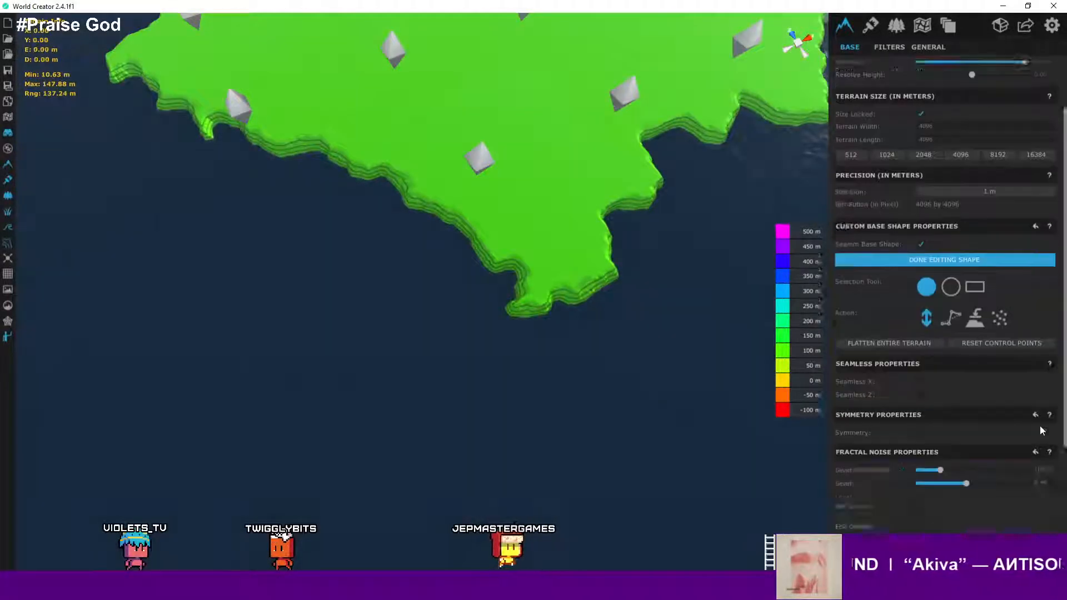
scroll(1040, 426, down, 5)
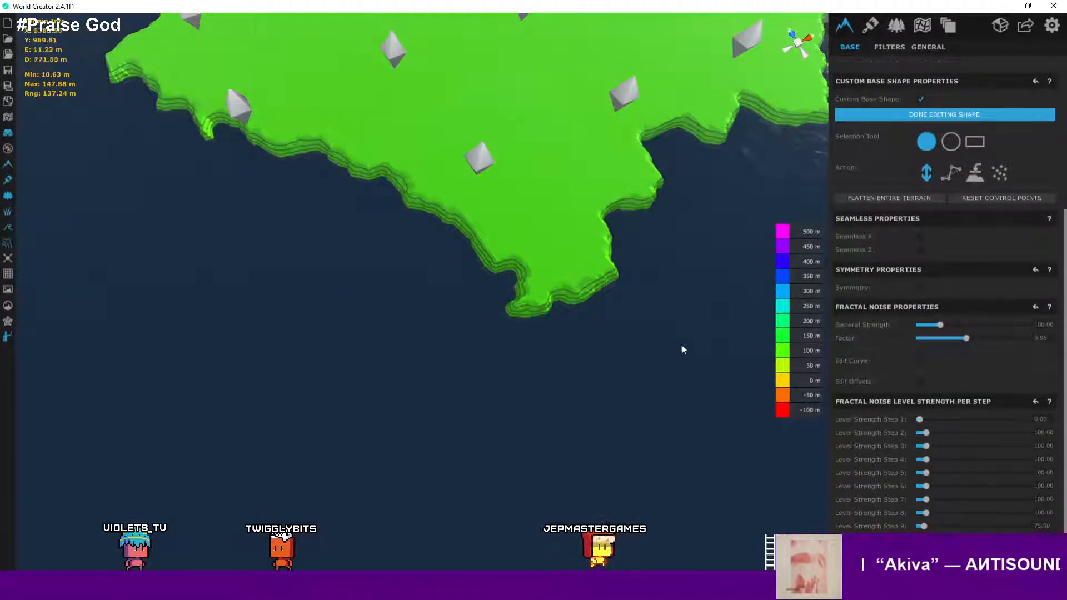
- Select and drag a base-shape control point over the central landscape
right_drag(656, 324, 629, 342)
scroll(629, 342, down, 3)
middle_drag(630, 342, 609, 271)
scroll(609, 272, up, 3)
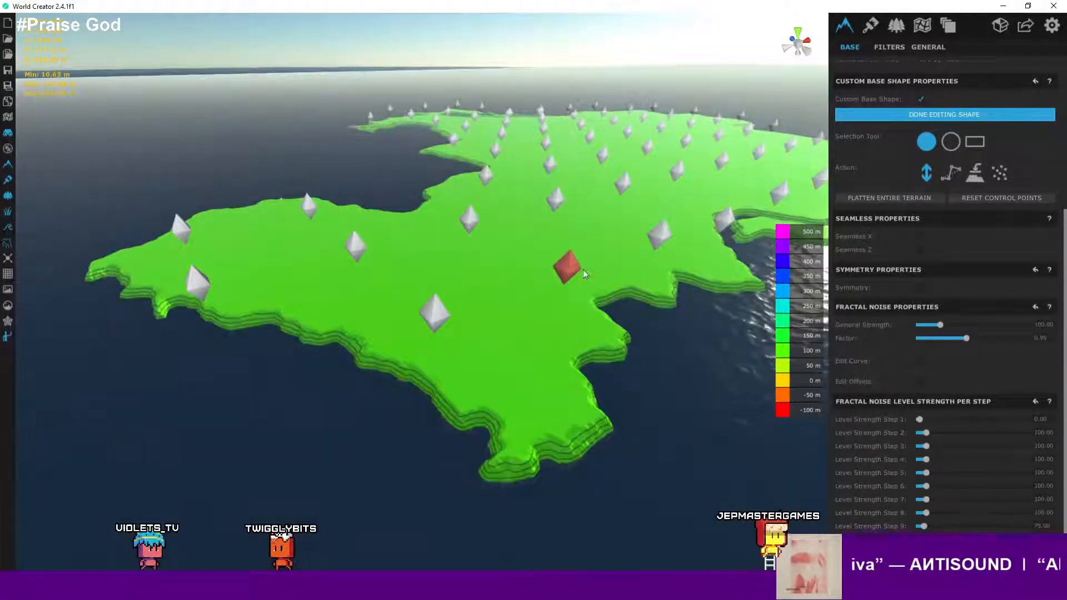
drag(568, 269, 565, 282)
drag(562, 295, 561, 346)
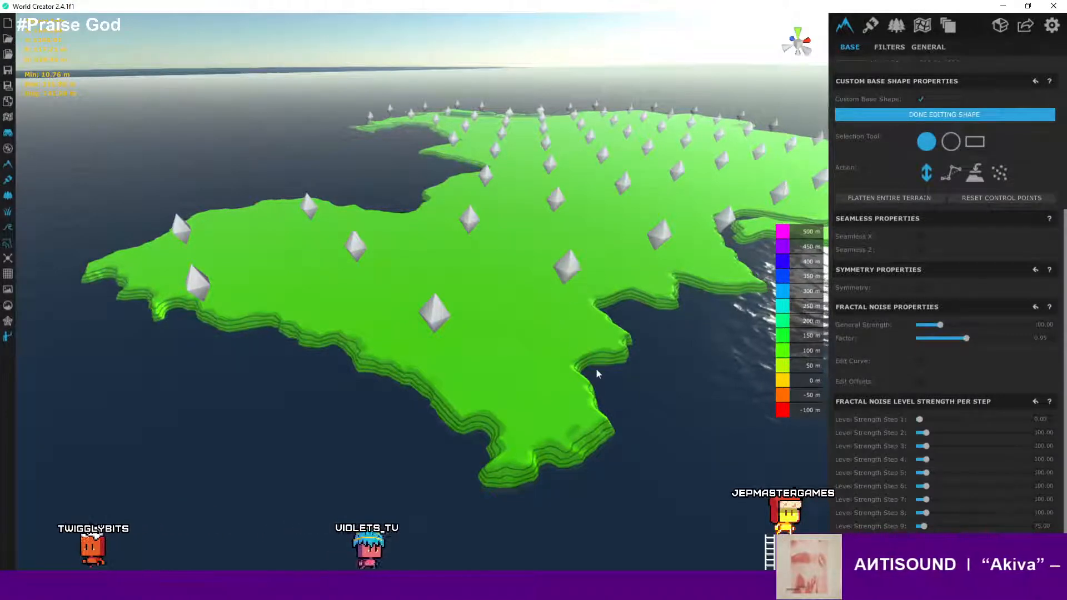
scroll(596, 368, up, 3)
scroll(625, 358, down, 1)
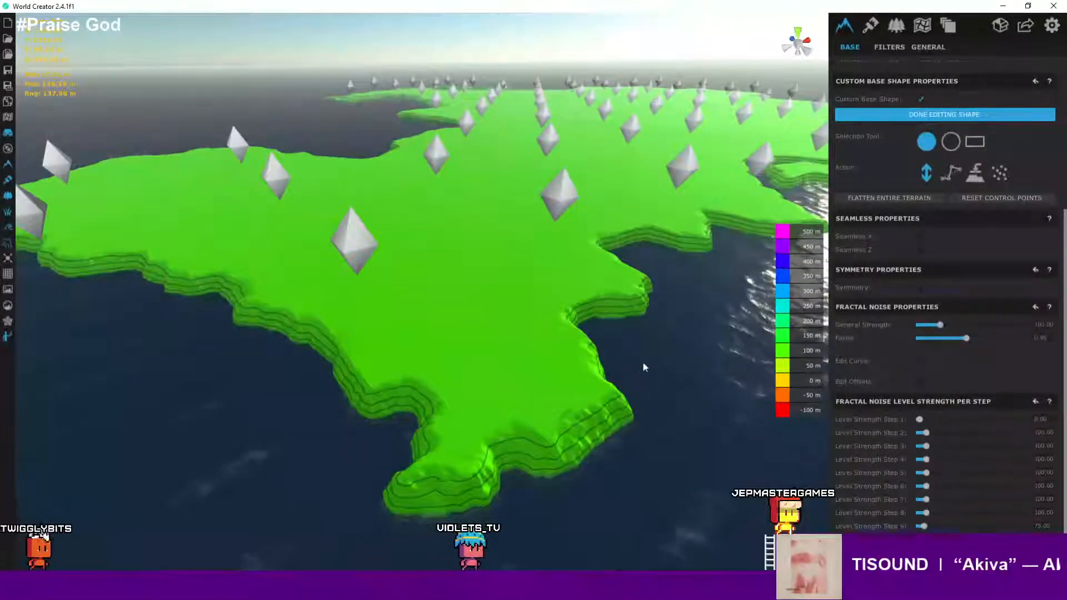
scroll(643, 362, down, 4)
scroll(627, 315, up, 1)
click(584, 231)
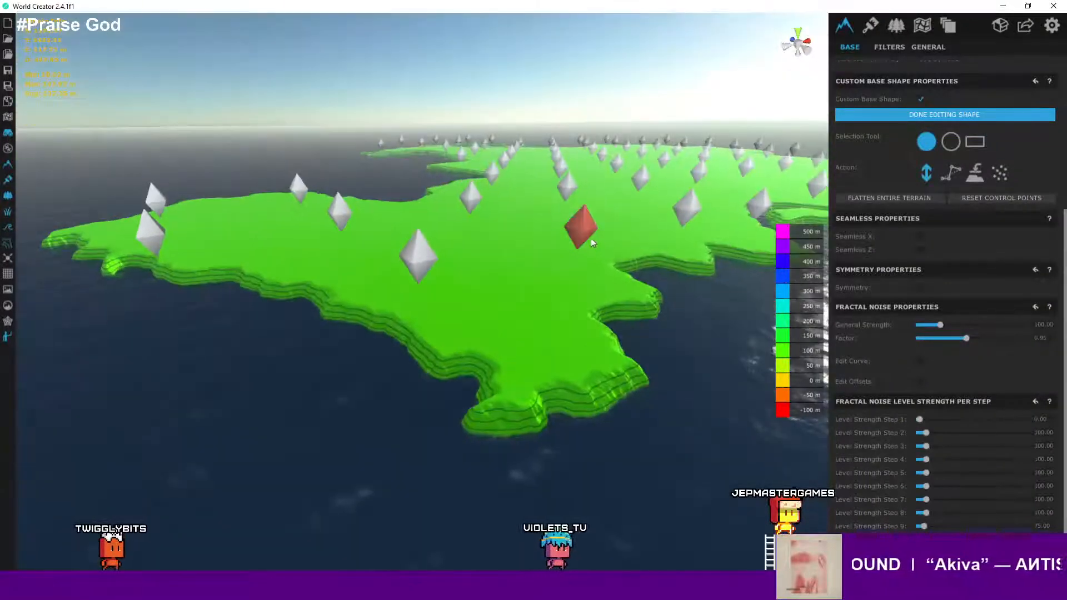
scroll(589, 325, up, 3)
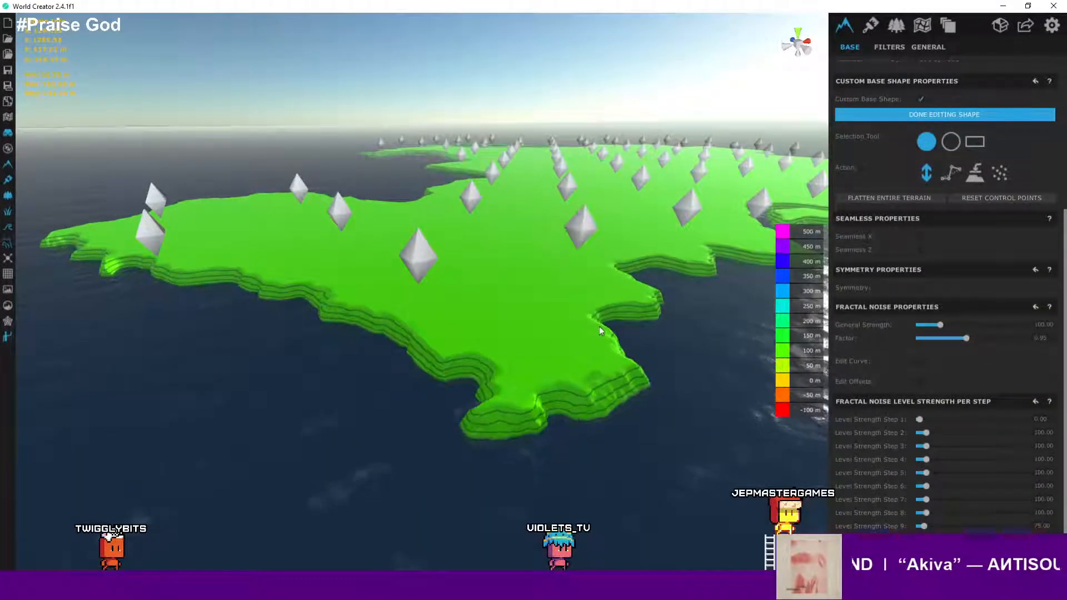
scroll(670, 315, up, 5)
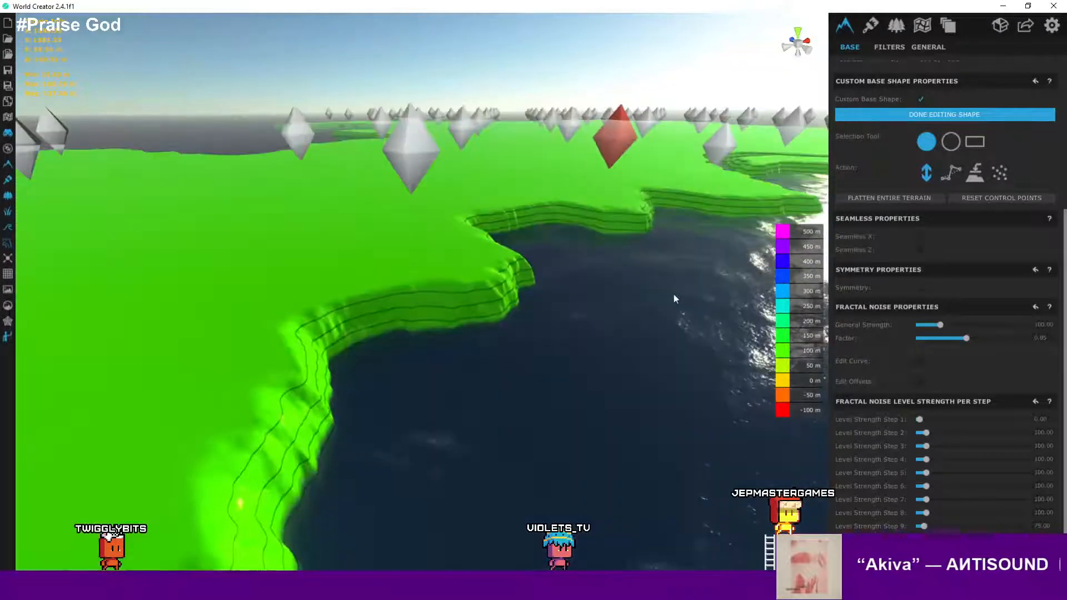
- Open the Areas settings for the GiantLand area and review its height-map properties
click(922, 25)
click(943, 109)
scroll(968, 229, down, 3)
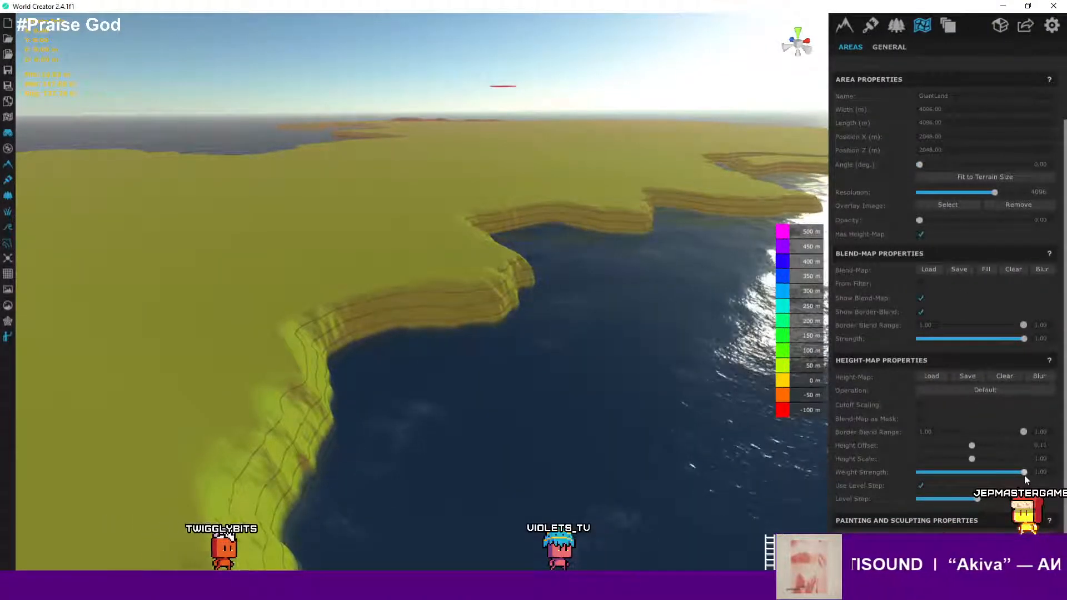
drag(1024, 472, 1049, 476)
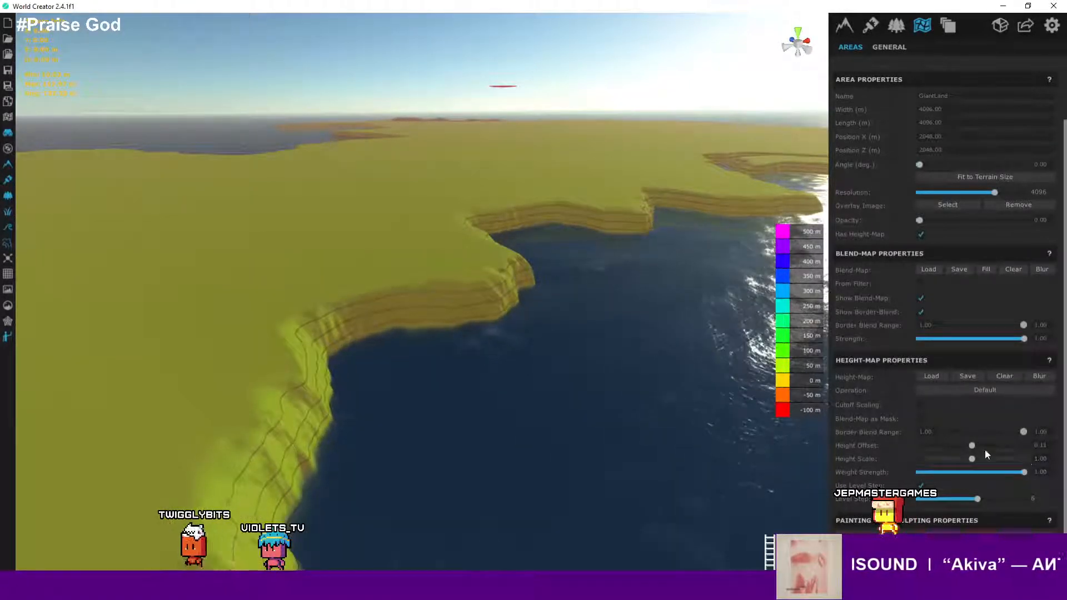
scroll(649, 353, down, 4)
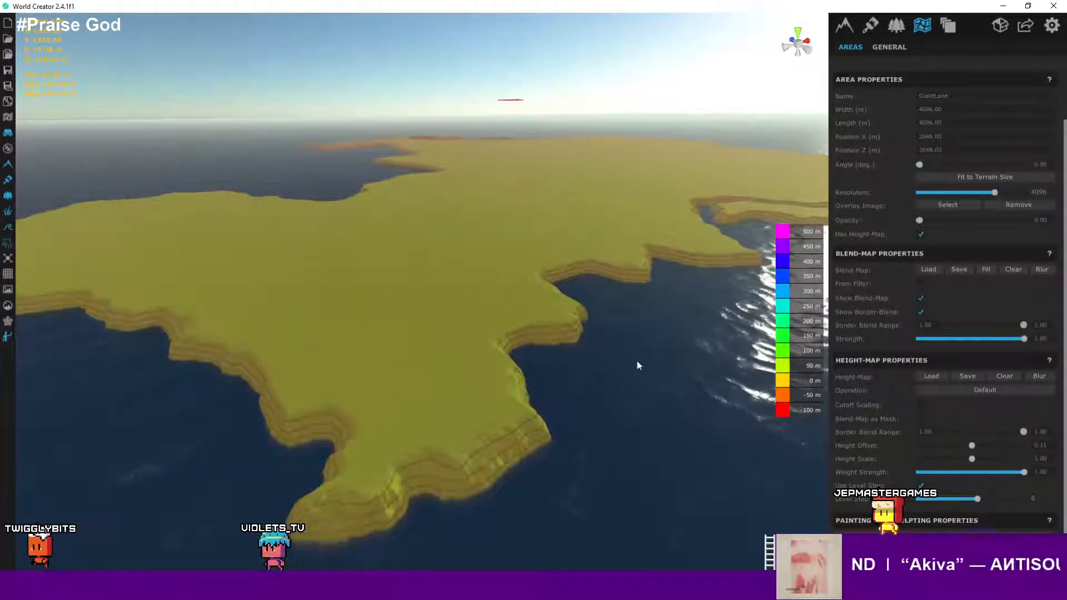
scroll(634, 360, up, 3)
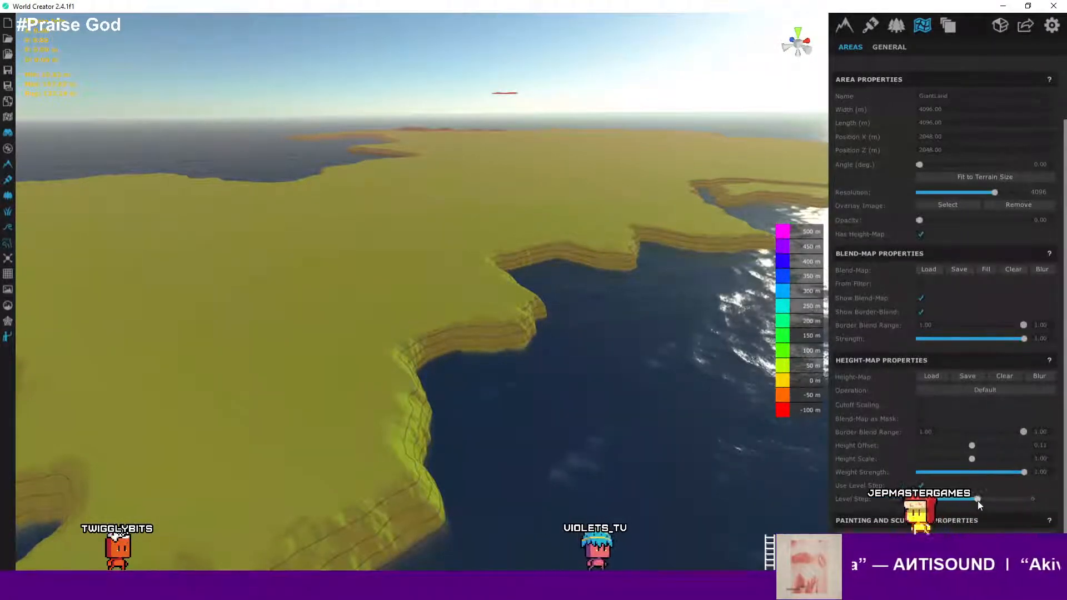
mouse_move(978, 500)
mouse_down()
mouse_move(943, 502)
mouse_move(989, 501)
mouse_move(976, 500)
mouse_up()
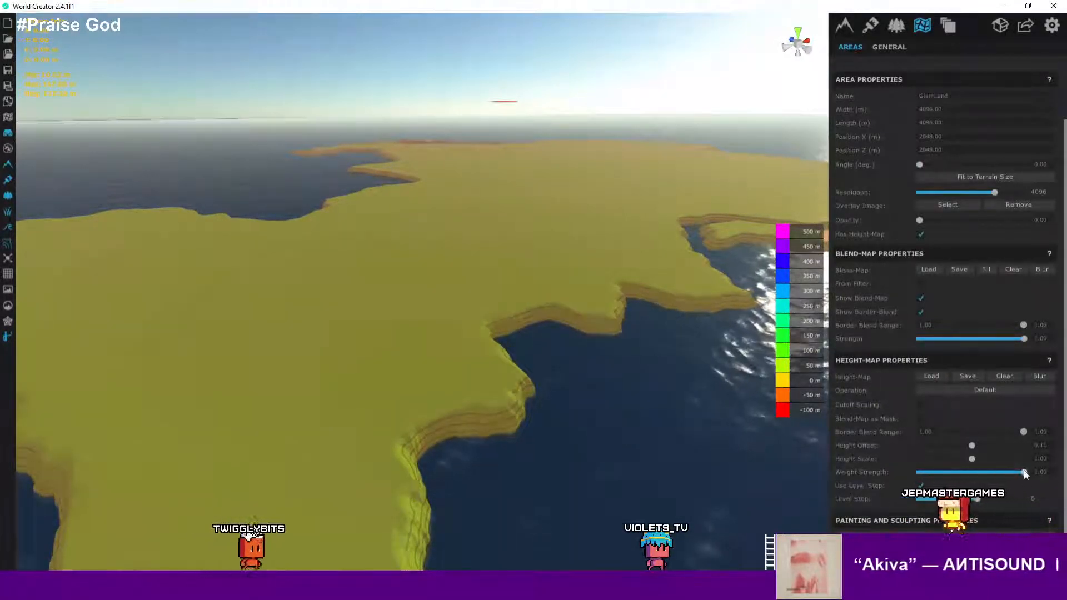
- Try a height-map weight strength of 0.74 on the terrain, then return it to 1.00
drag(1024, 471, 996, 473)
scroll(406, 361, down, 8)
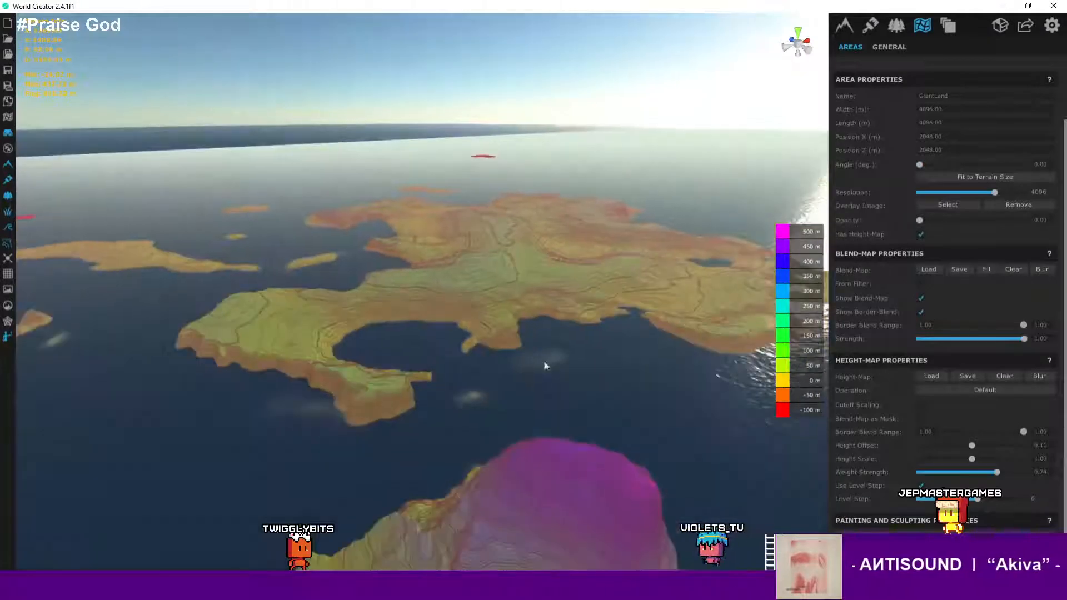
right_drag(543, 364, 491, 517)
scroll(526, 319, down, 4)
middle_drag(525, 320, 494, 314)
scroll(488, 422, down, 6)
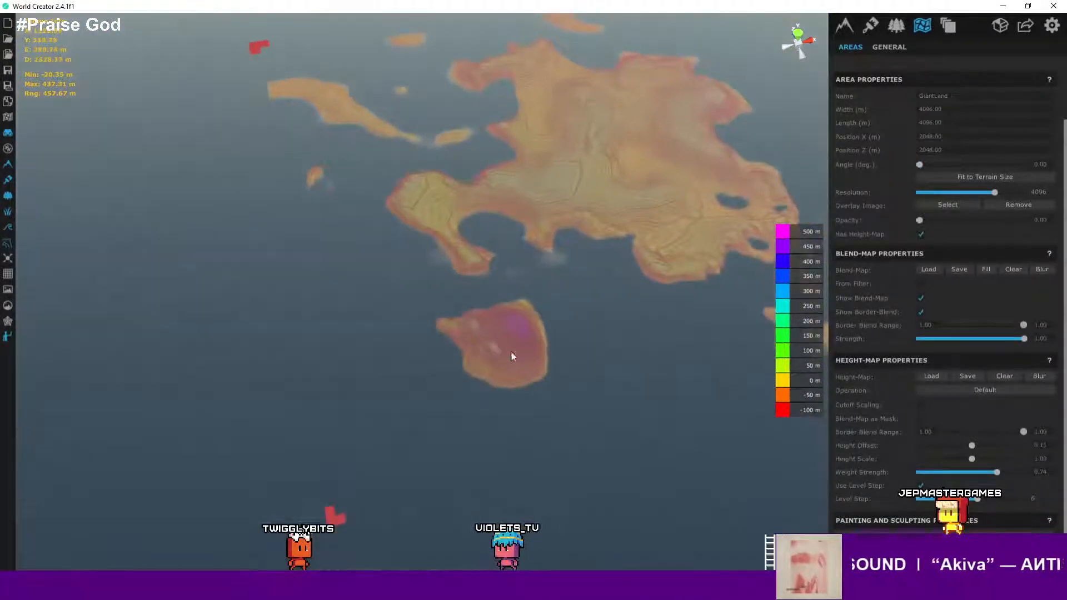
scroll(505, 350, up, 6)
right_drag(510, 344, 539, 248)
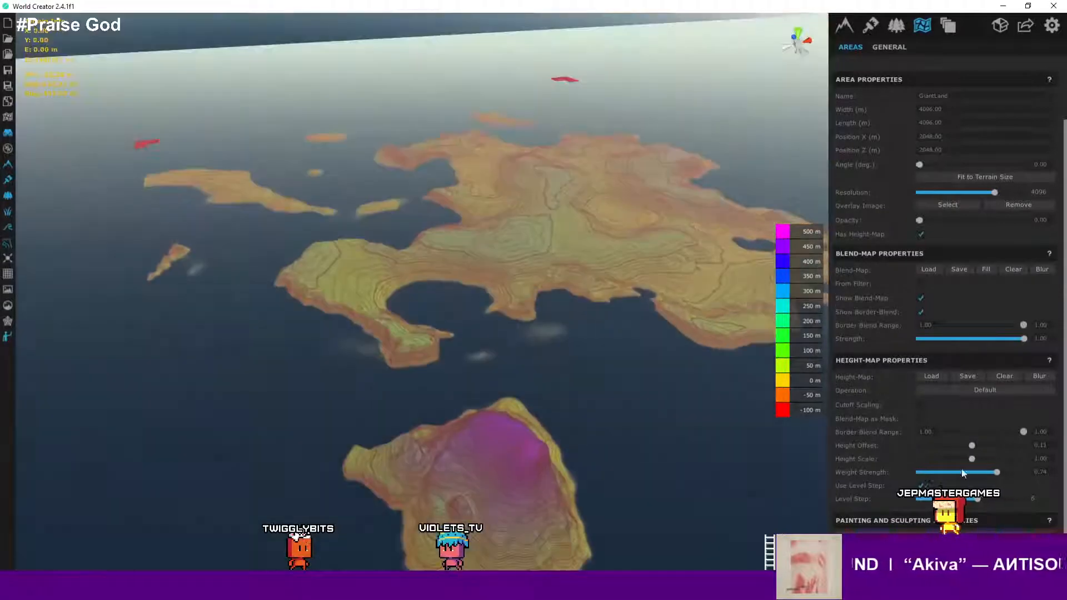
drag(995, 472, 1036, 475)
- Try narrowing the blend-map border blend range, then restore it to 1.00
scroll(958, 330, up, 3)
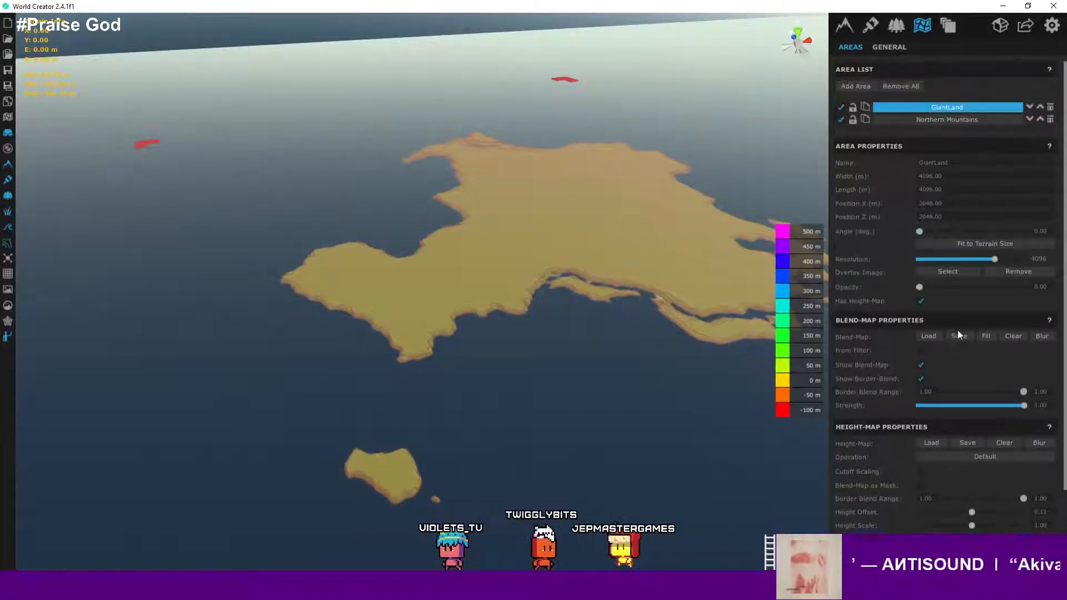
scroll(958, 330, down, 3)
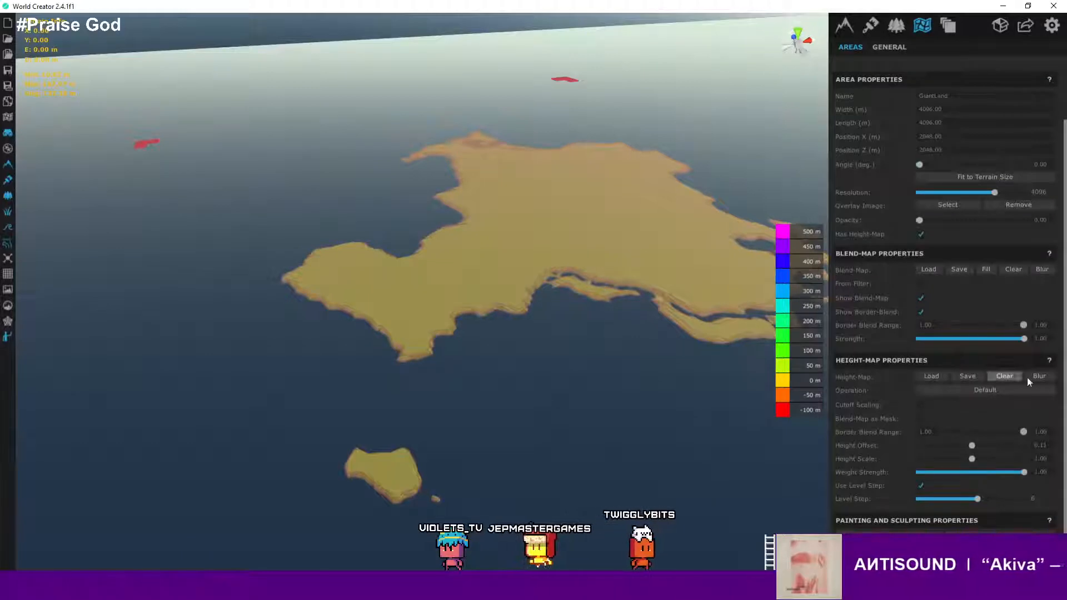
scroll(1064, 365, up, 3)
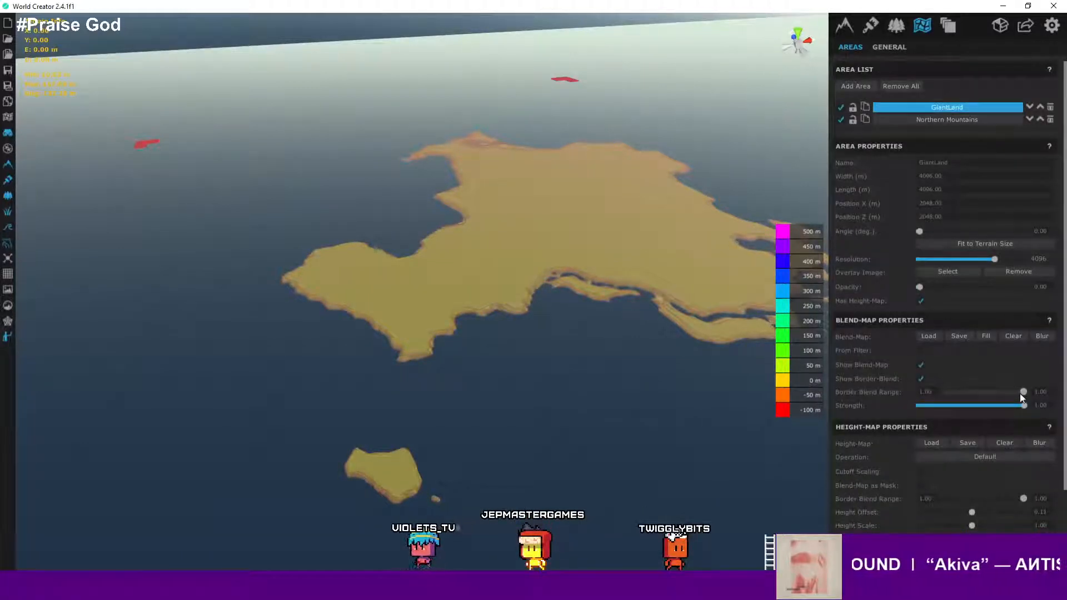
drag(1025, 391, 933, 392)
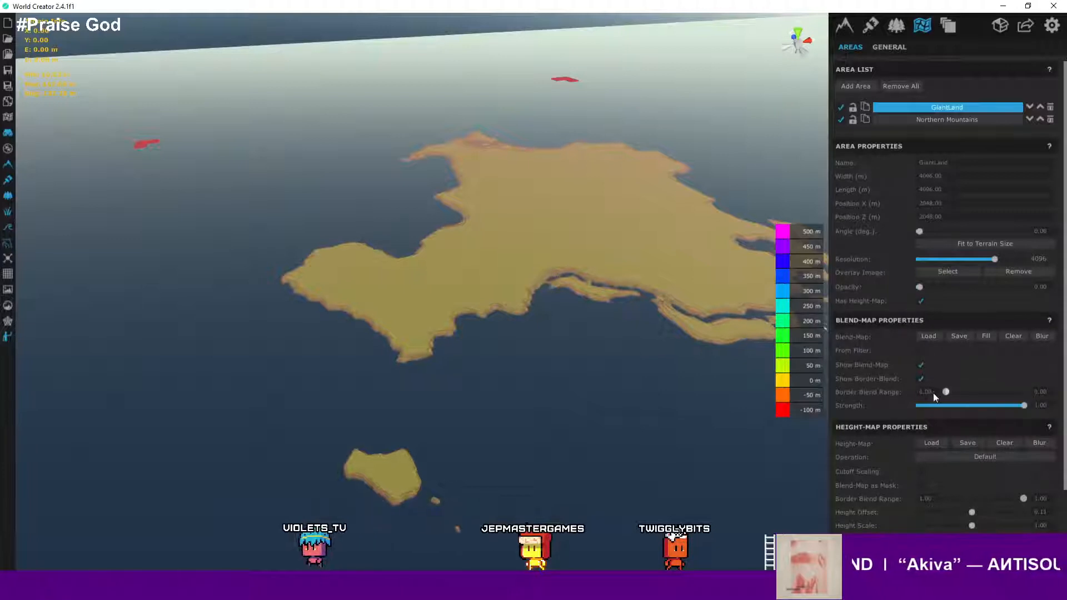
drag(1028, 392, 1022, 393)
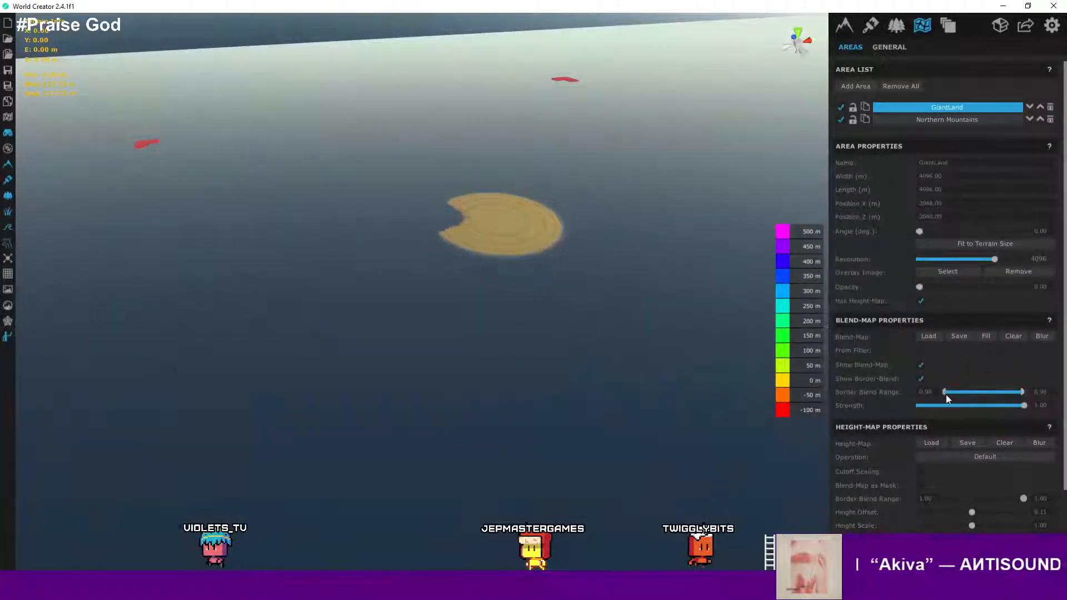
drag(946, 394, 1054, 393)
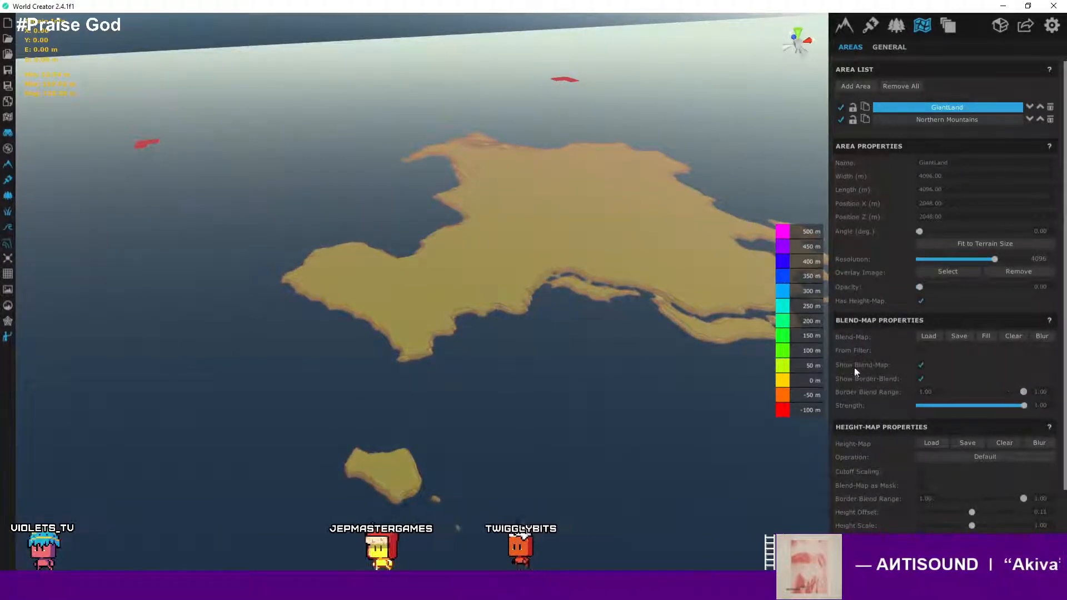
- Try a blend-map strength of 0.96, then set it back to 1.00
mouse_move(1002, 407)
mouse_down()
mouse_move(981, 407)
mouse_move(1021, 406)
mouse_up()
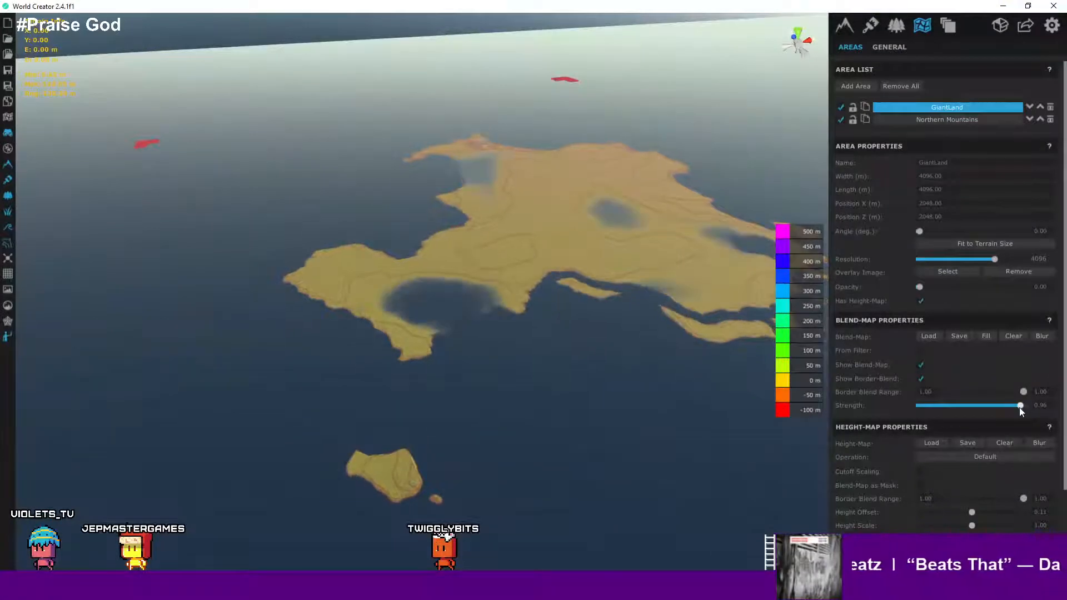
scroll(502, 309, up, 2)
scroll(502, 315, up, 2)
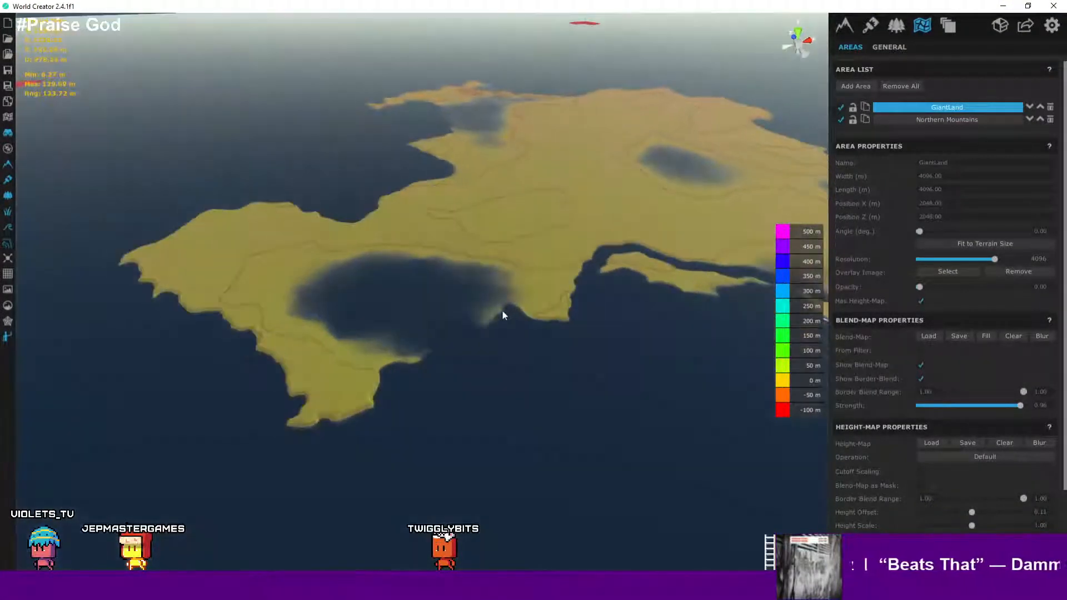
drag(1019, 406, 1036, 405)
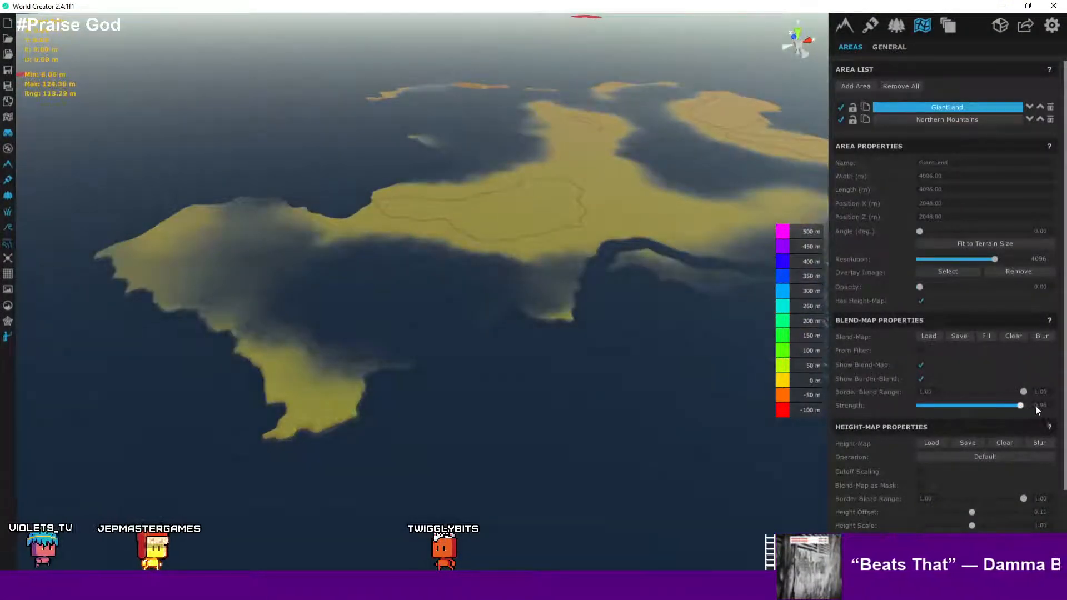
scroll(521, 345, up, 2)
scroll(518, 347, down, 3)
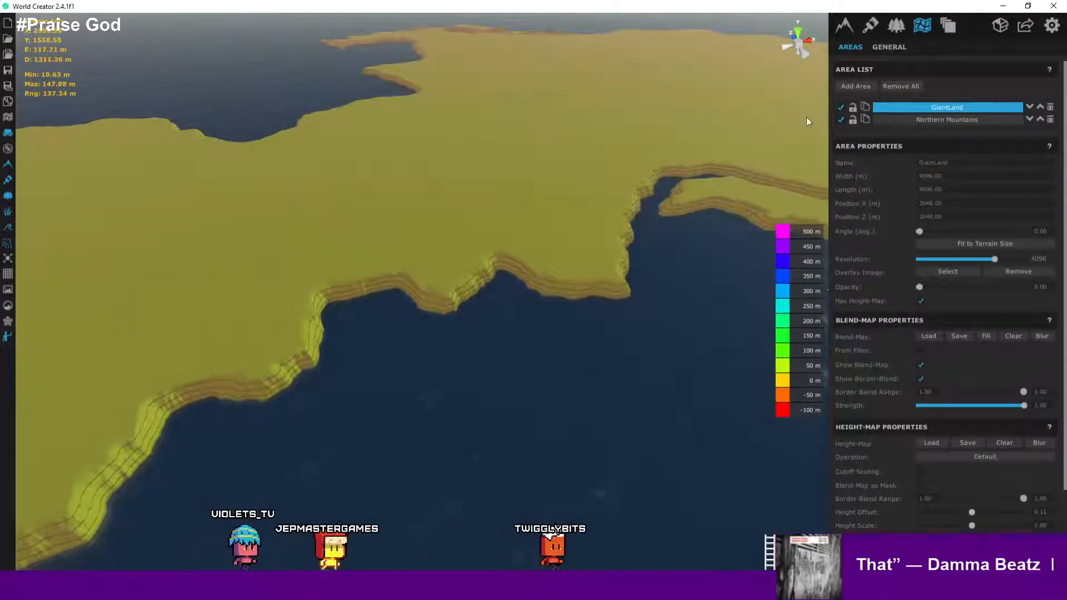
- Return to the base generator settings and turn off the custom base shape
click(845, 29)
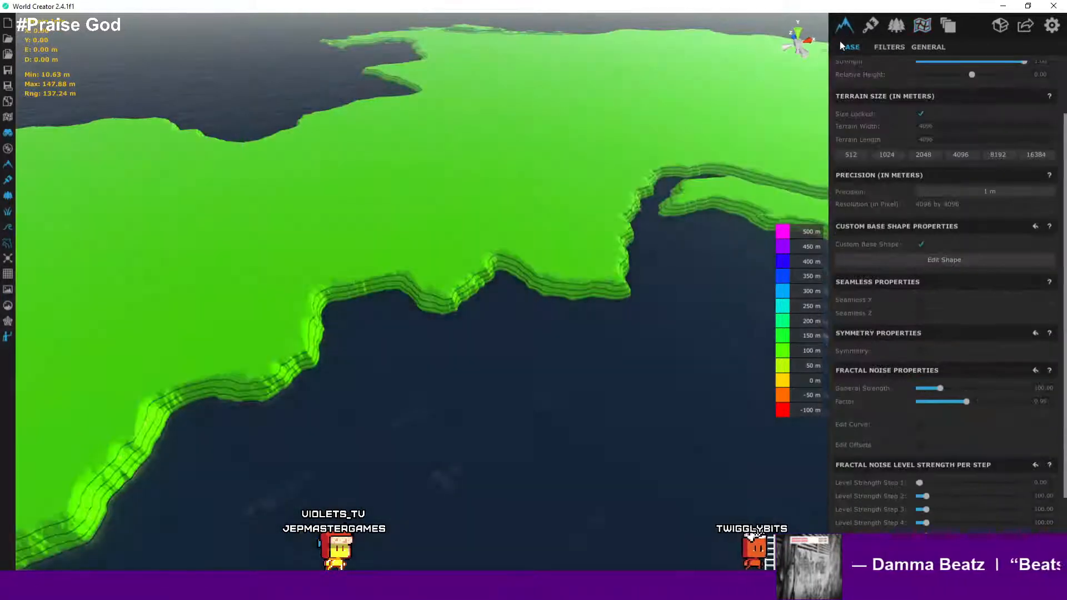
scroll(469, 111, down, 6)
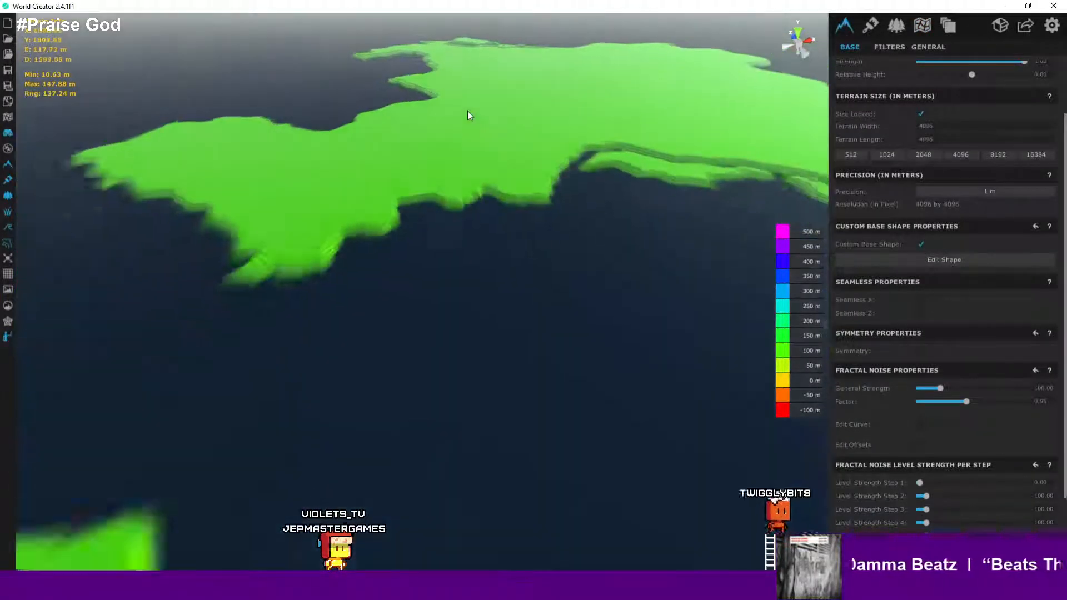
middle_drag(480, 119, 577, 82)
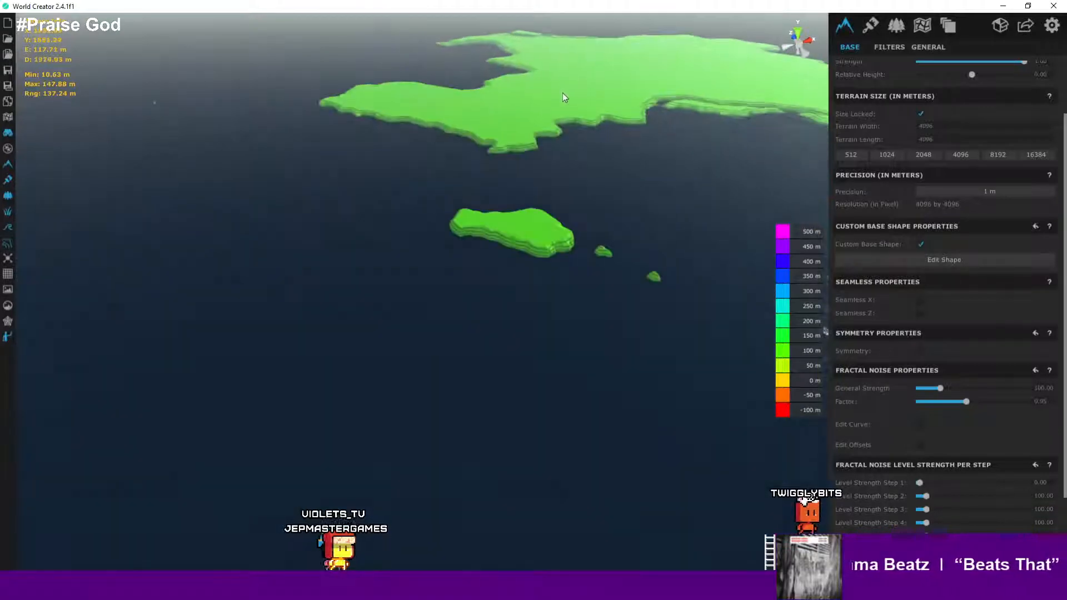
scroll(518, 93, up, 10)
scroll(603, 161, down, 5)
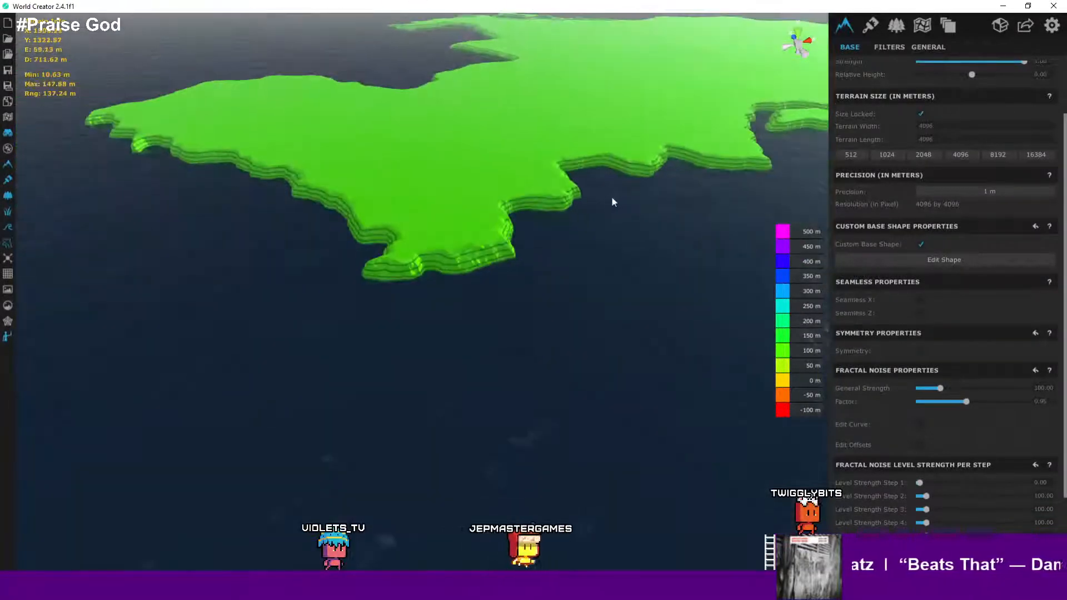
scroll(611, 198, up, 3)
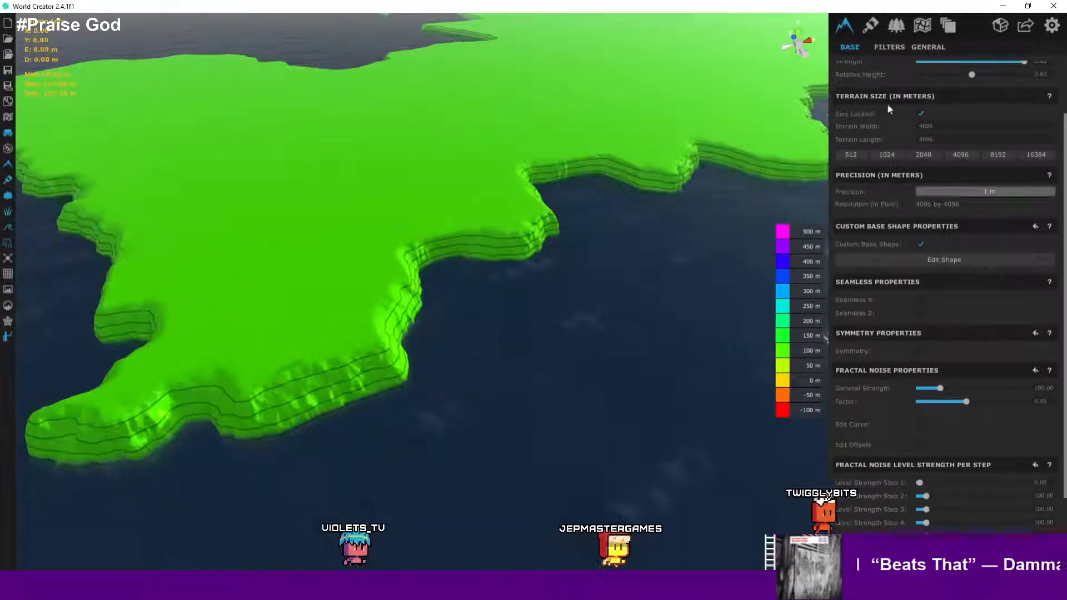
scroll(884, 141, up, 3)
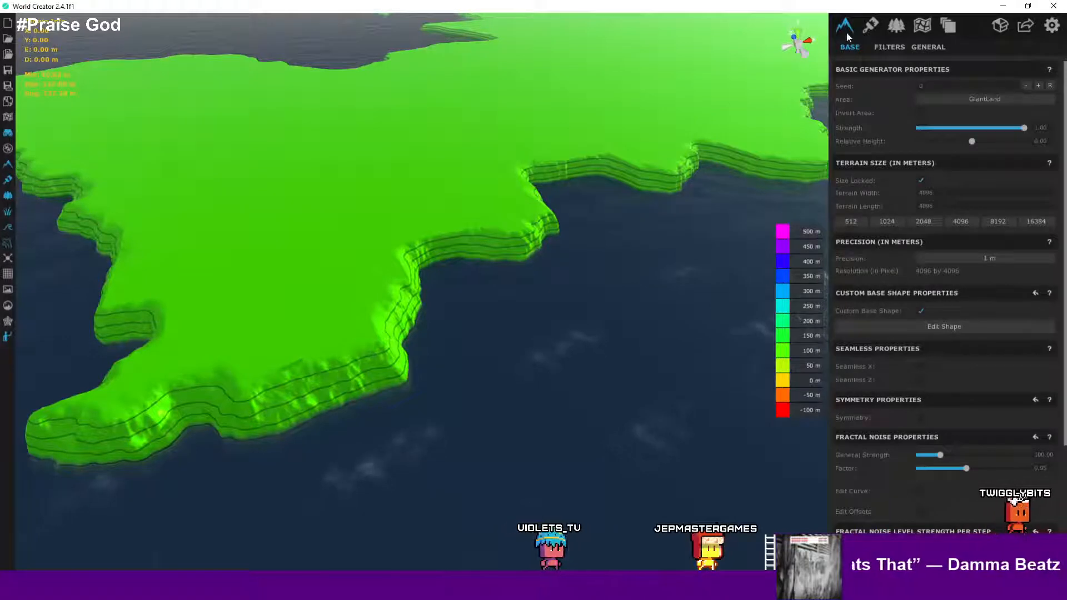
scroll(893, 132, down, 4)
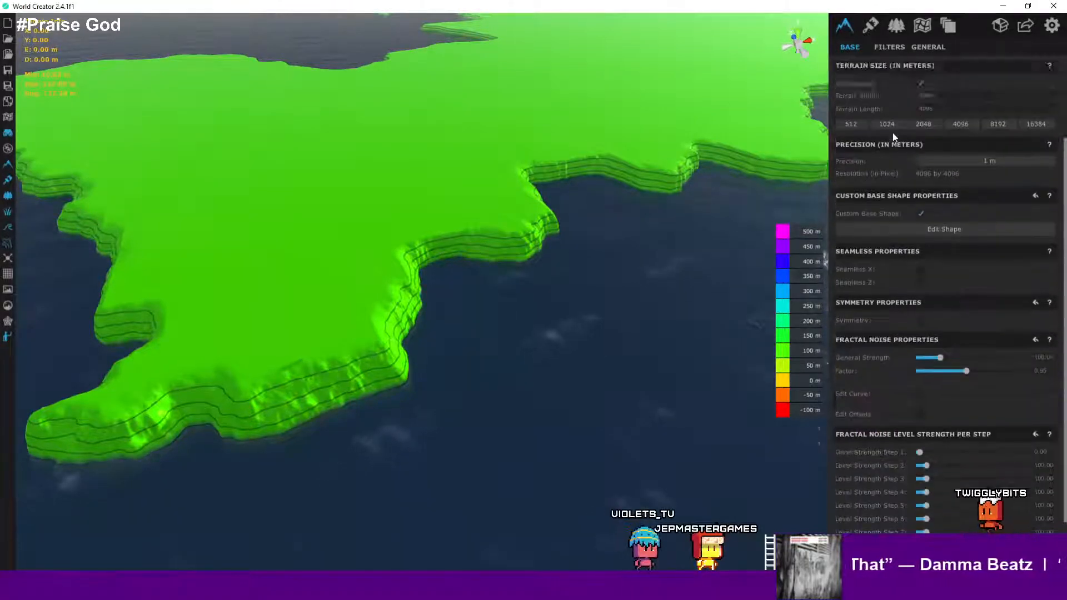
scroll(892, 132, up, 4)
scroll(893, 132, down, 4)
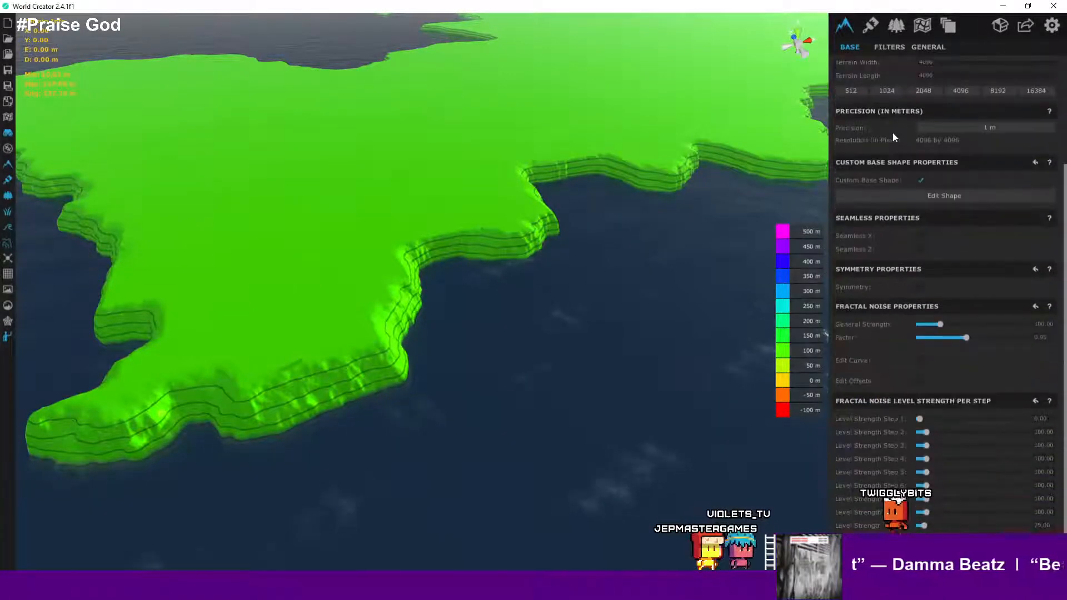
scroll(892, 133, up, 2)
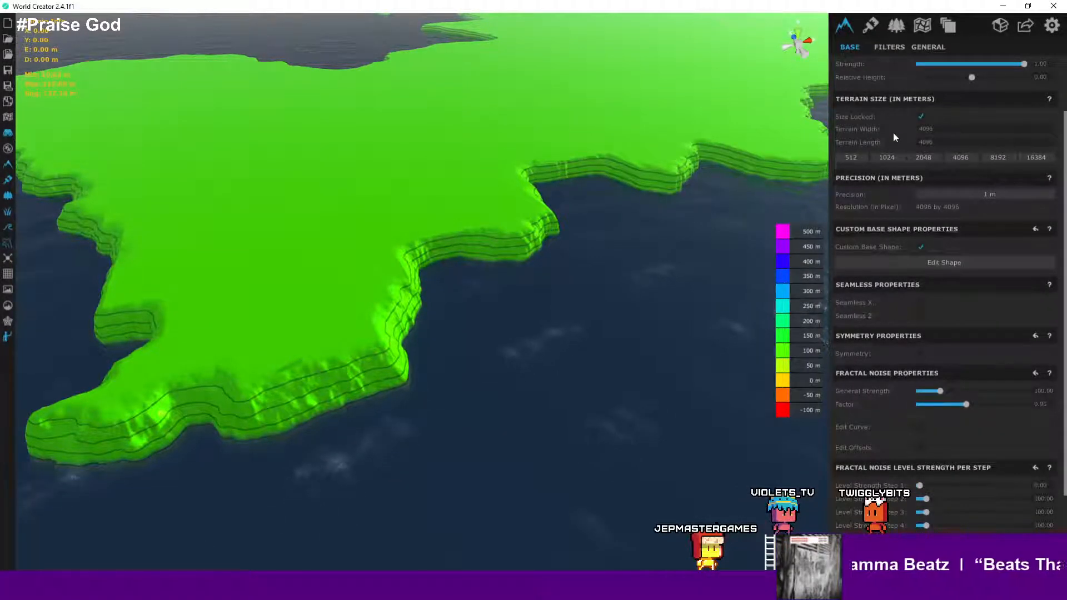
scroll(893, 132, up, 2)
scroll(893, 135, down, 4)
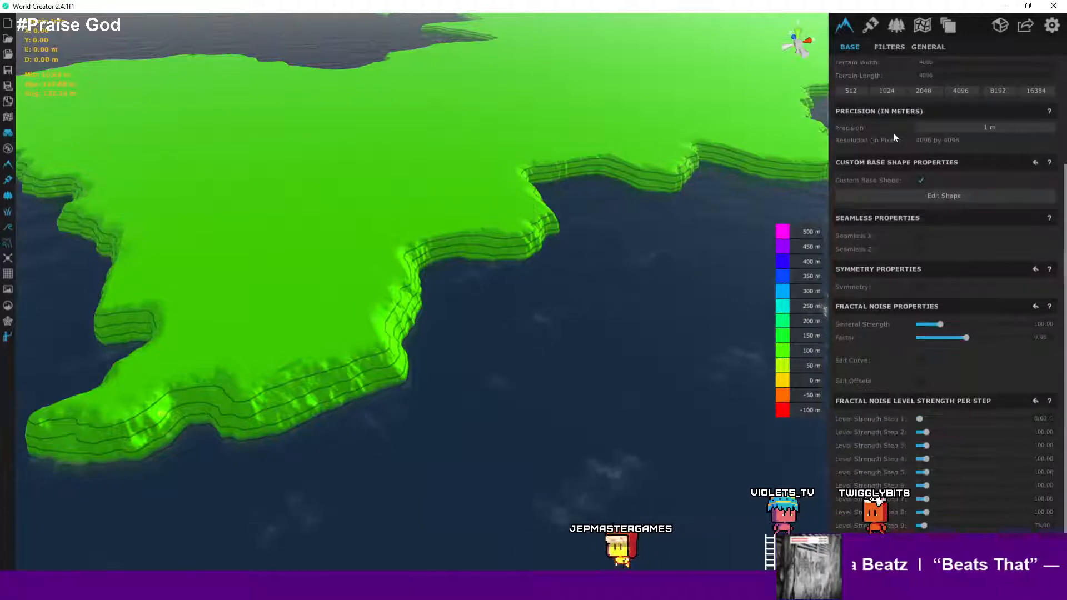
click(922, 183)
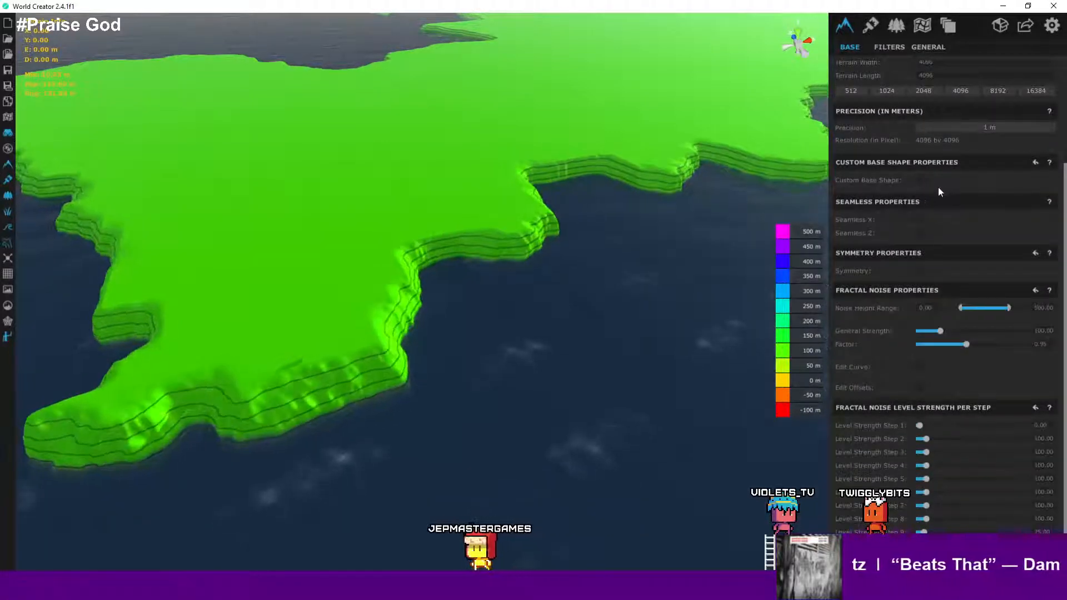
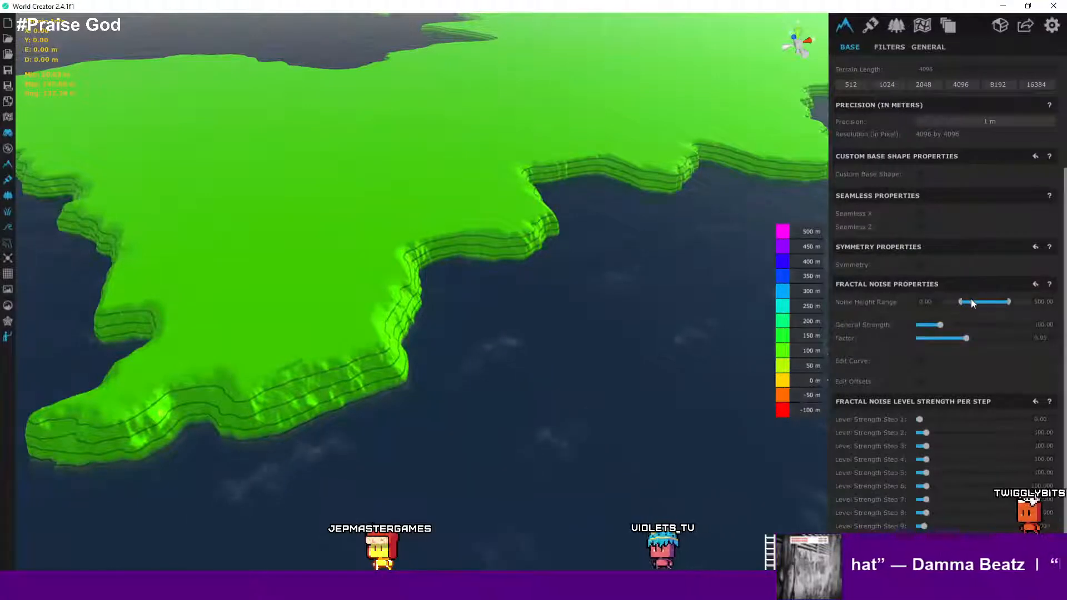
drag(1007, 300, 1006, 302)
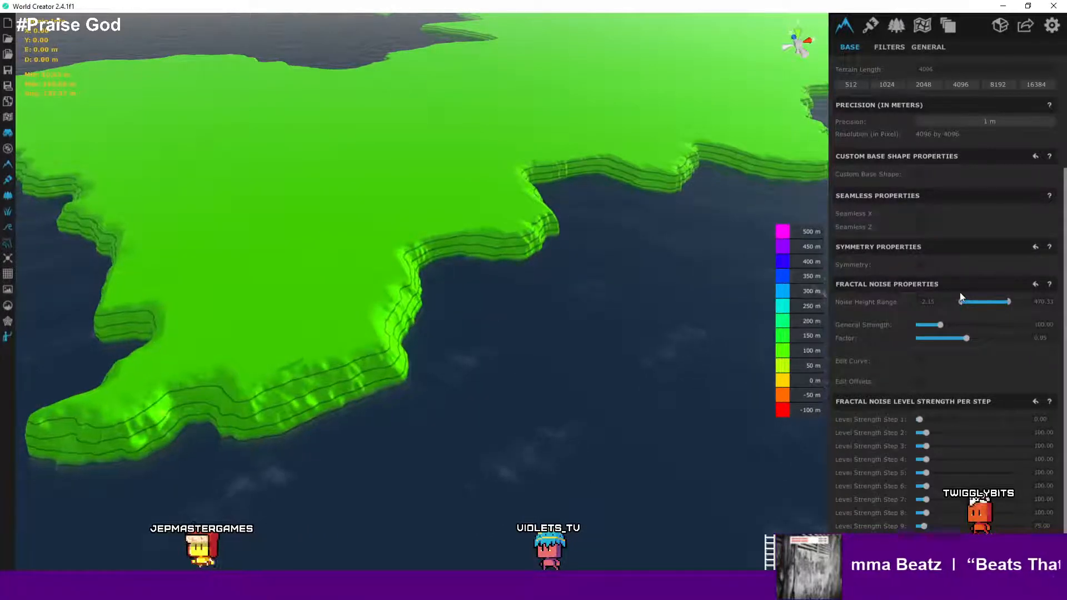
scroll(956, 280, up, 3)
scroll(956, 280, up, 1)
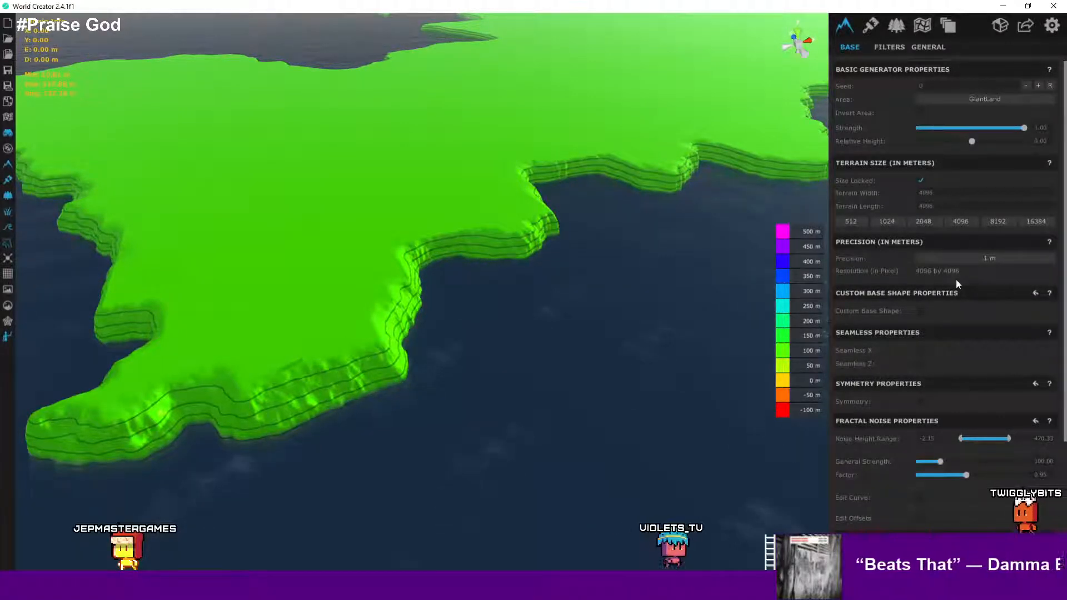
scroll(956, 279, down, 4)
scroll(958, 276, up, 4)
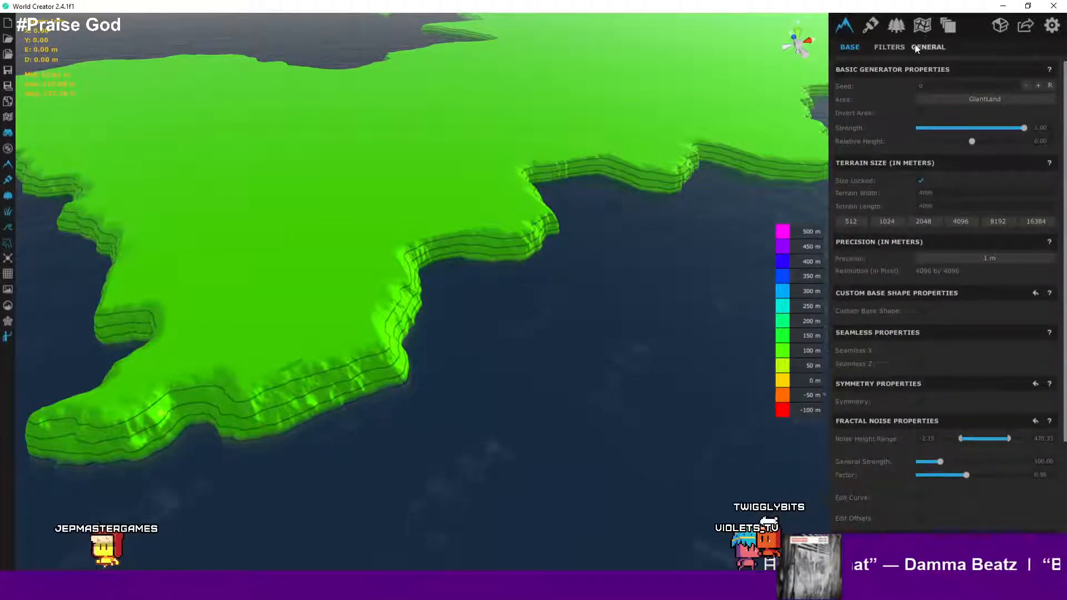
- Open the GiantLand area's height-map painting, pick a soft brush and the Flatten tool, and flatten a patch of the southern coast
click(920, 28)
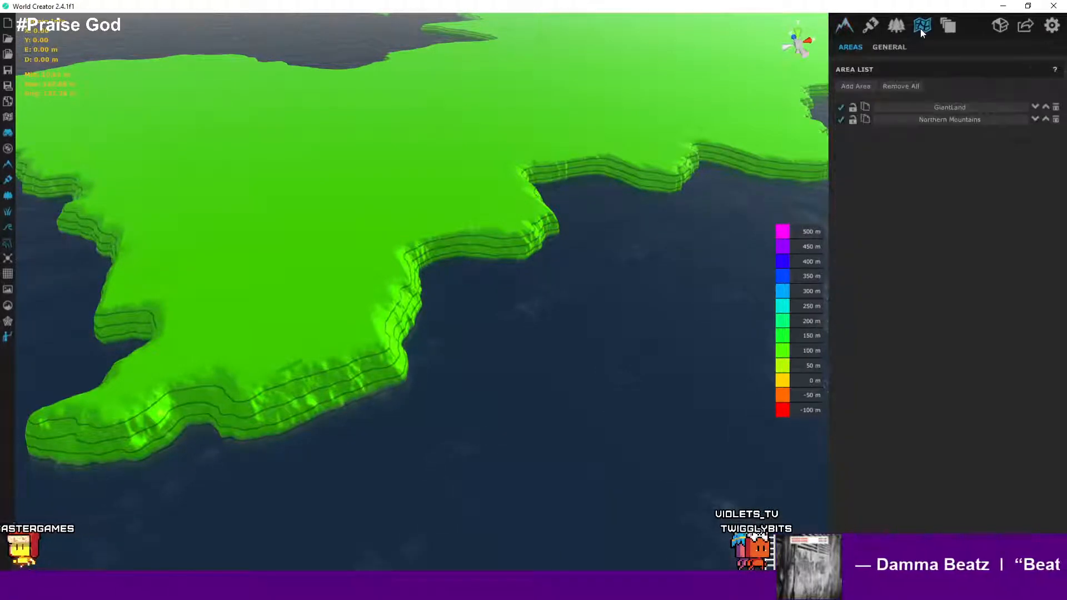
click(948, 106)
scroll(984, 198, down, 2)
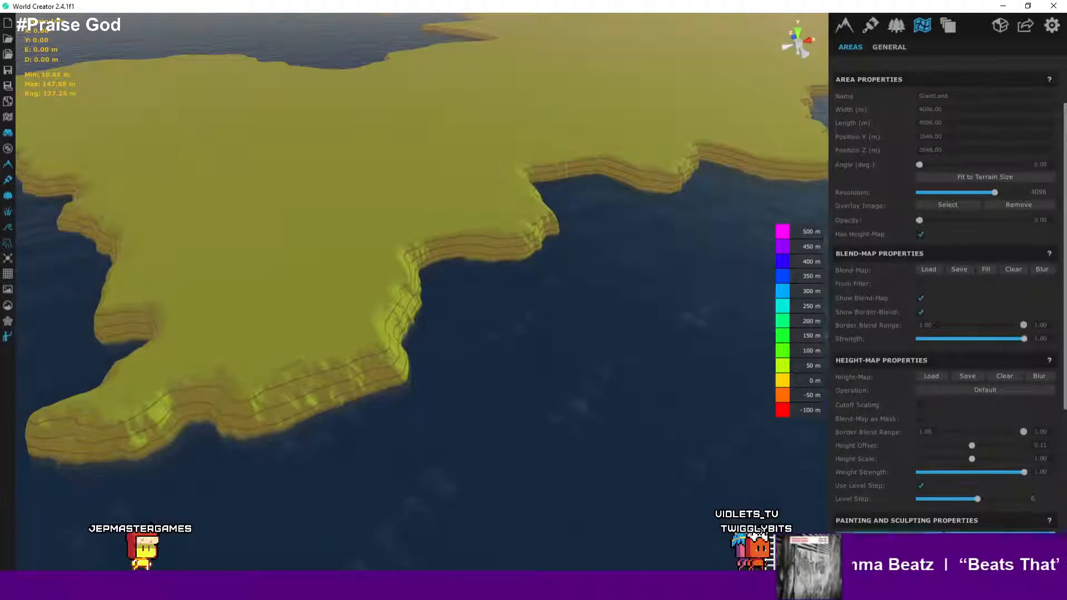
scroll(572, 320, down, 3)
middle_drag(582, 329, 618, 319)
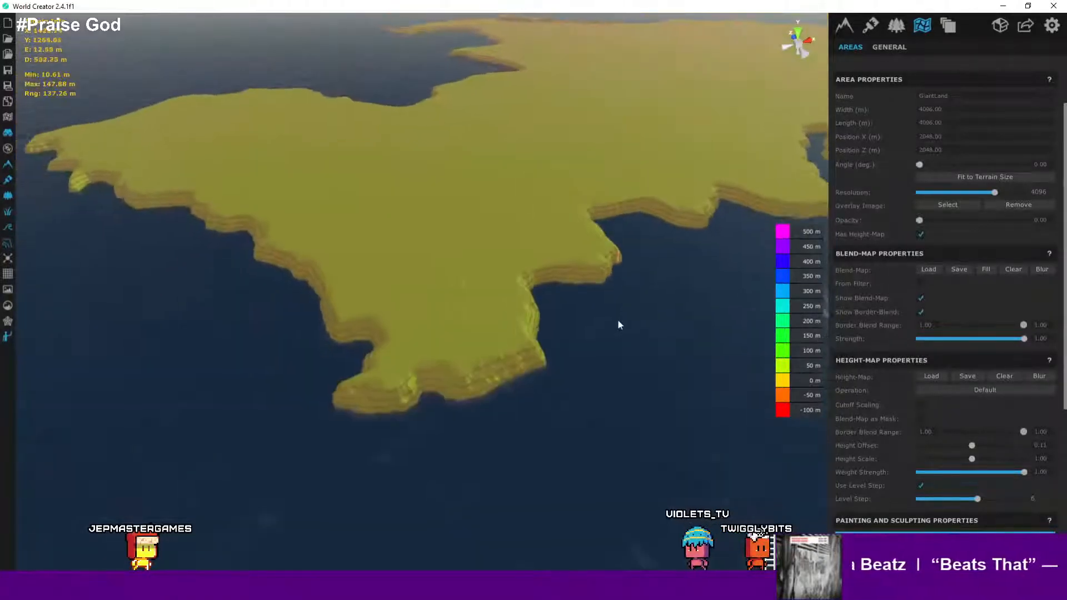
scroll(1006, 397, down, 3)
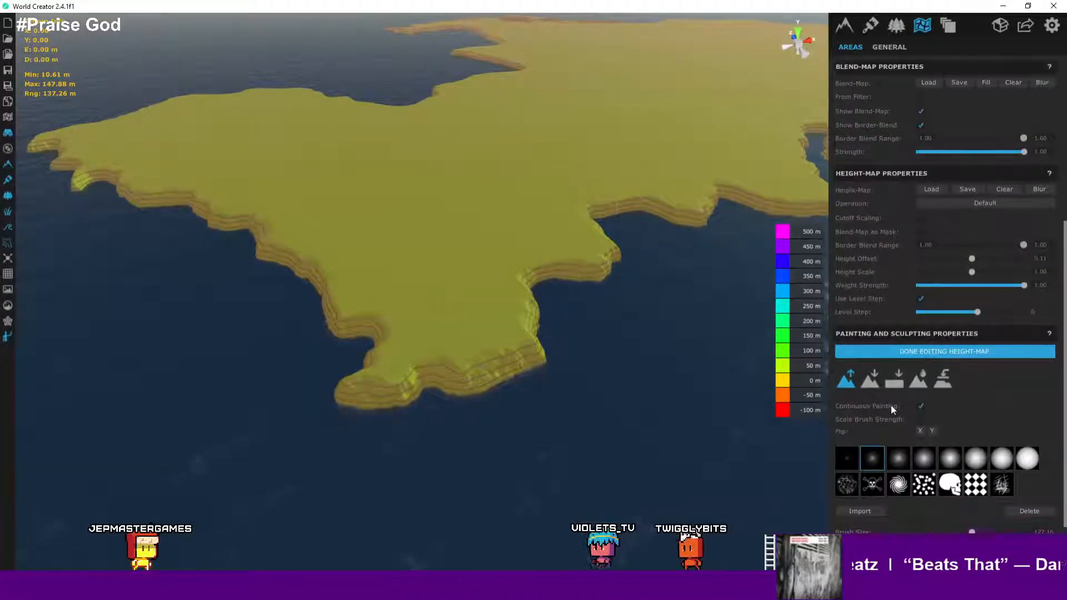
click(922, 460)
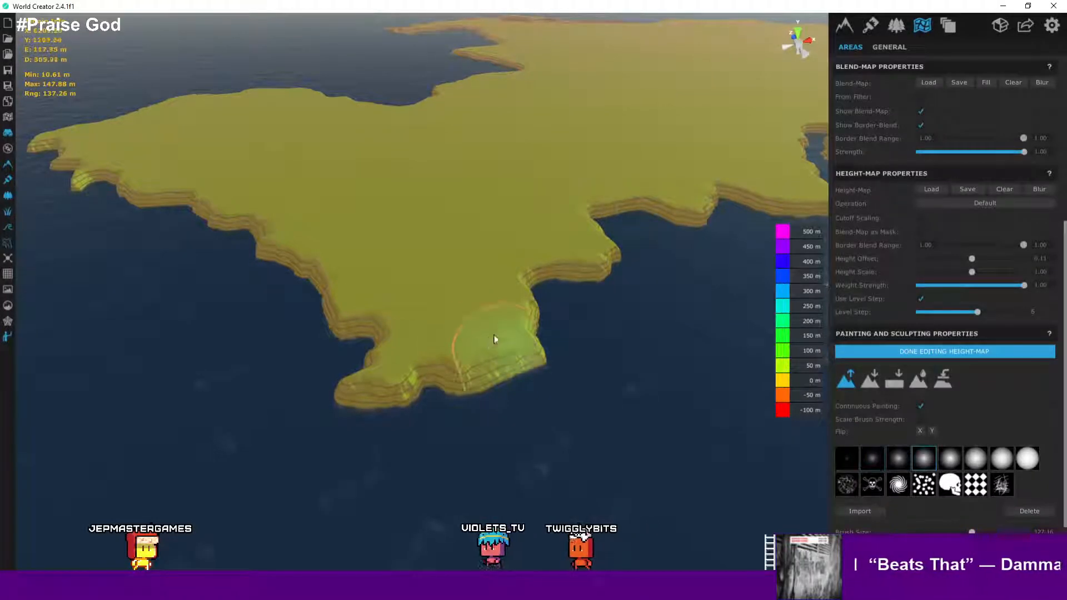
click(887, 381)
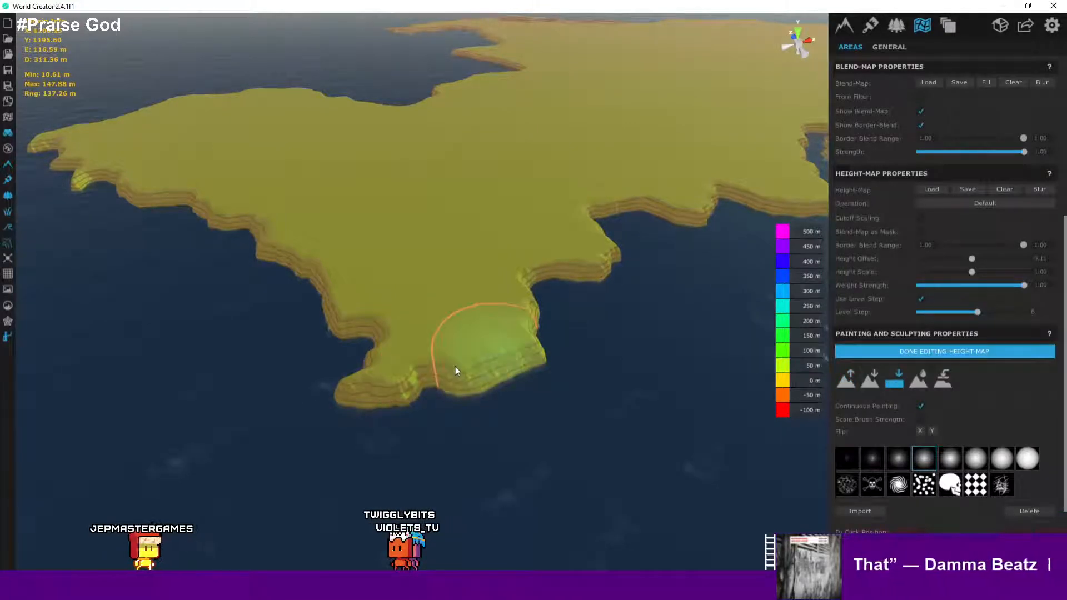
mouse_move(491, 362)
mouse_down()
mouse_move(524, 352)
mouse_move(471, 379)
mouse_up()
- Flatten a longer stroke across the coastline by the bay, then switch to the Lower tool
scroll(494, 367, up, 6)
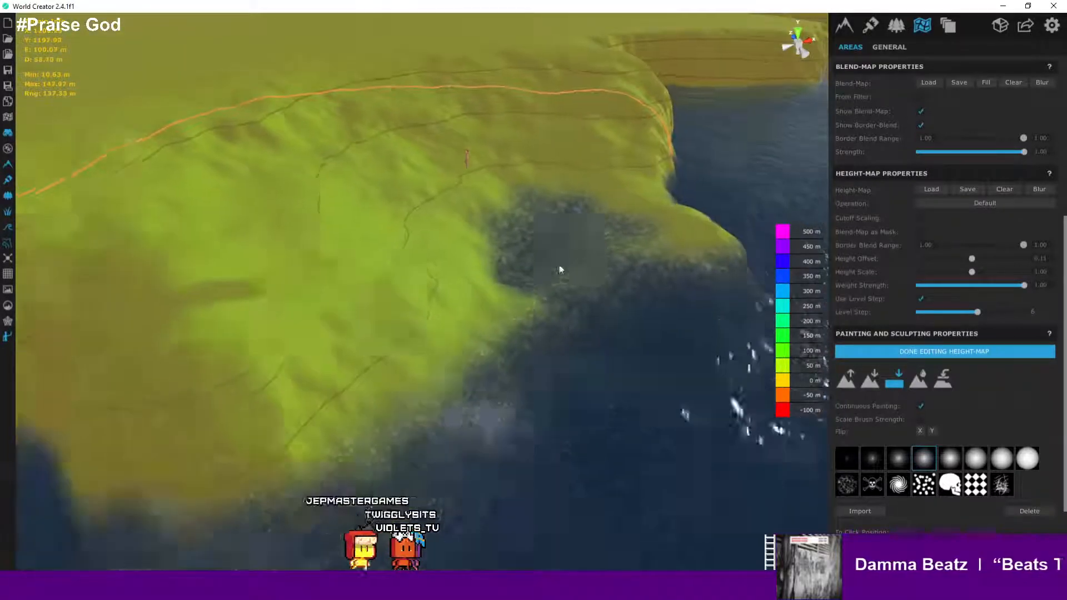
scroll(559, 267, down, 2)
mouse_move(545, 258)
mouse_down()
mouse_move(725, 291)
mouse_move(741, 359)
mouse_move(676, 346)
mouse_up()
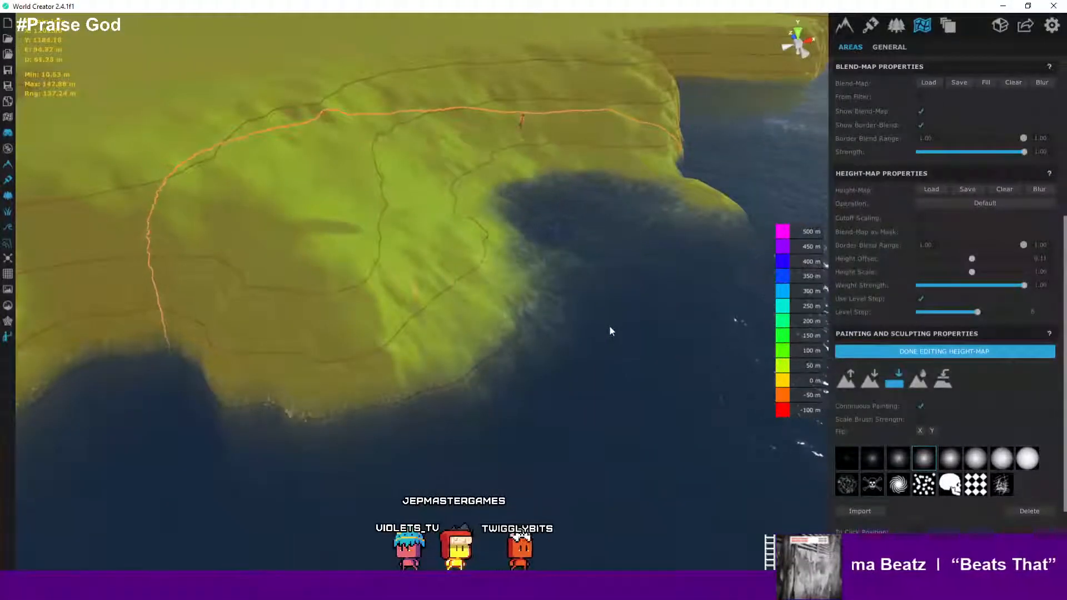
click(846, 380)
click(872, 385)
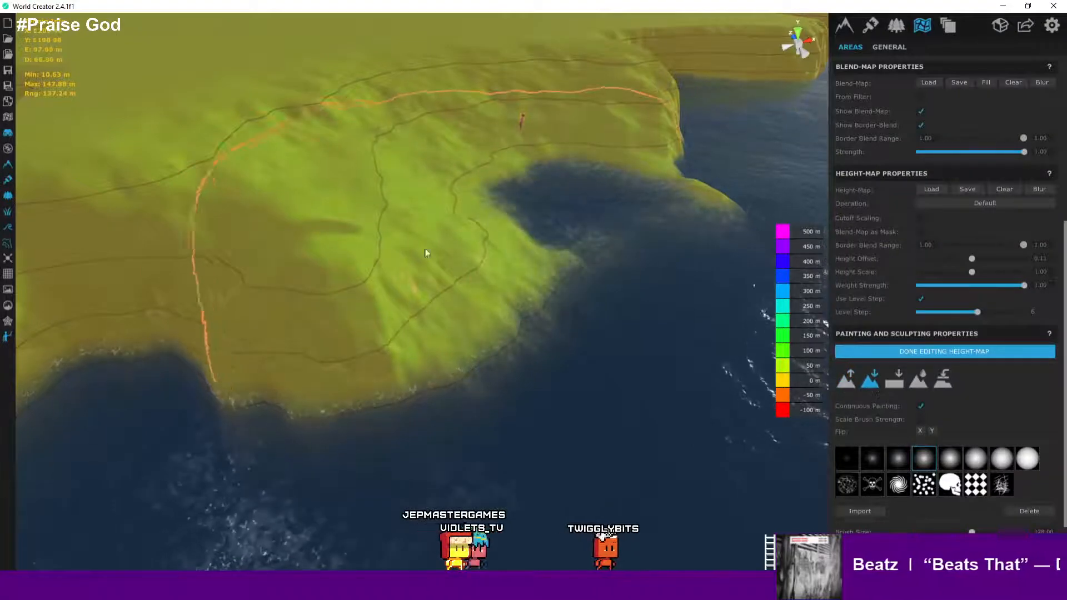
- Leave height-map editing and undo the last three sculpting actions
key(Escape)
key(Escape)
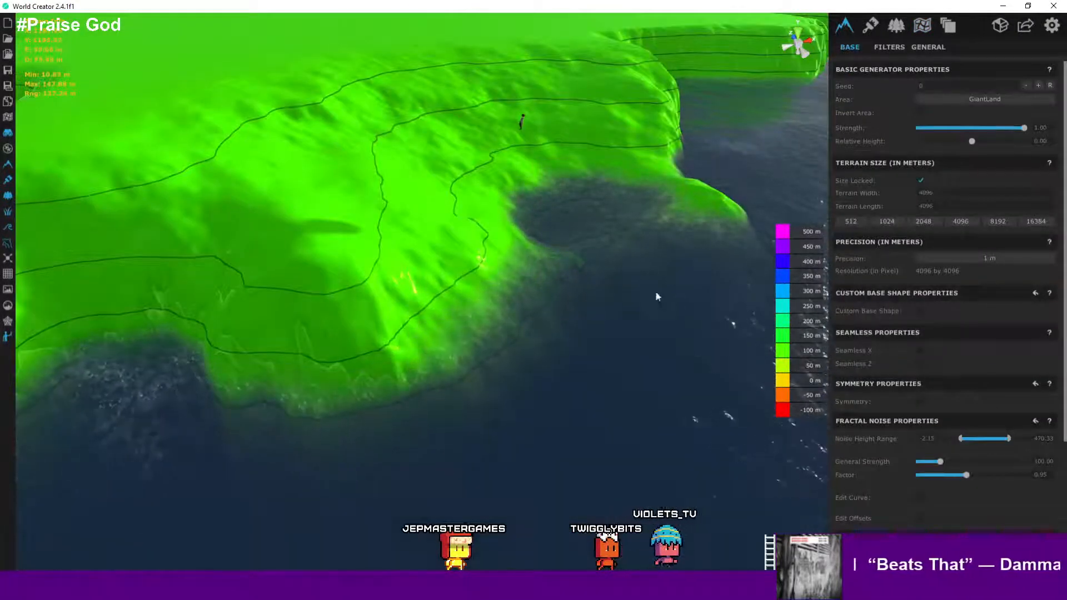
key(ctrl+z)
key(ctrl+z)
key(ctrl+z)
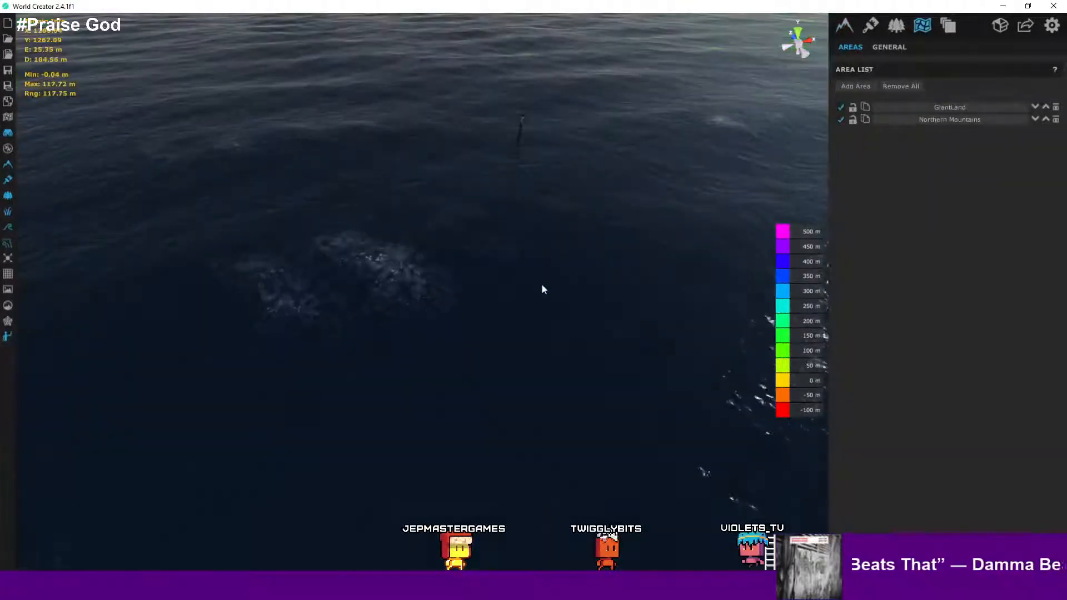
- Reopen the GiantLand area's height-map painting and lower the terrain inland of the bay with a soft brush
scroll(549, 282, down, 4)
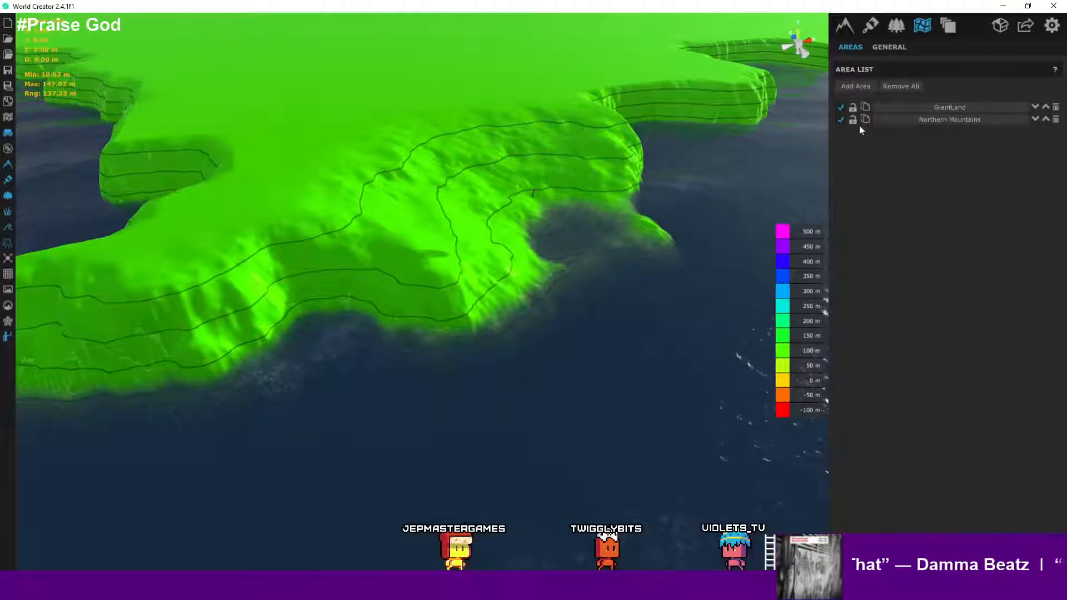
click(891, 109)
scroll(957, 455, down, 2)
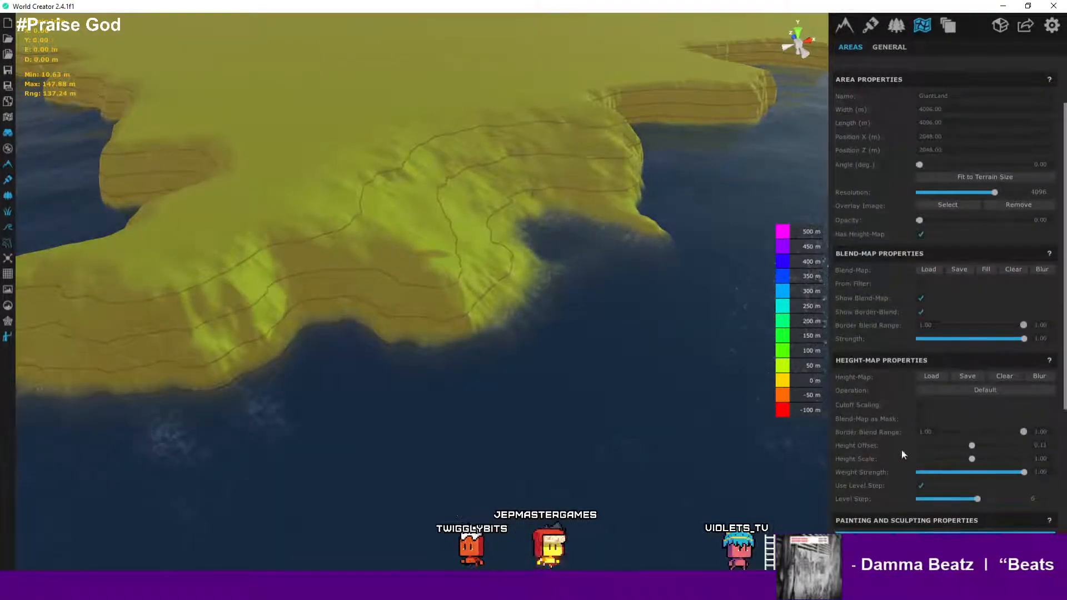
scroll(901, 449, down, 3)
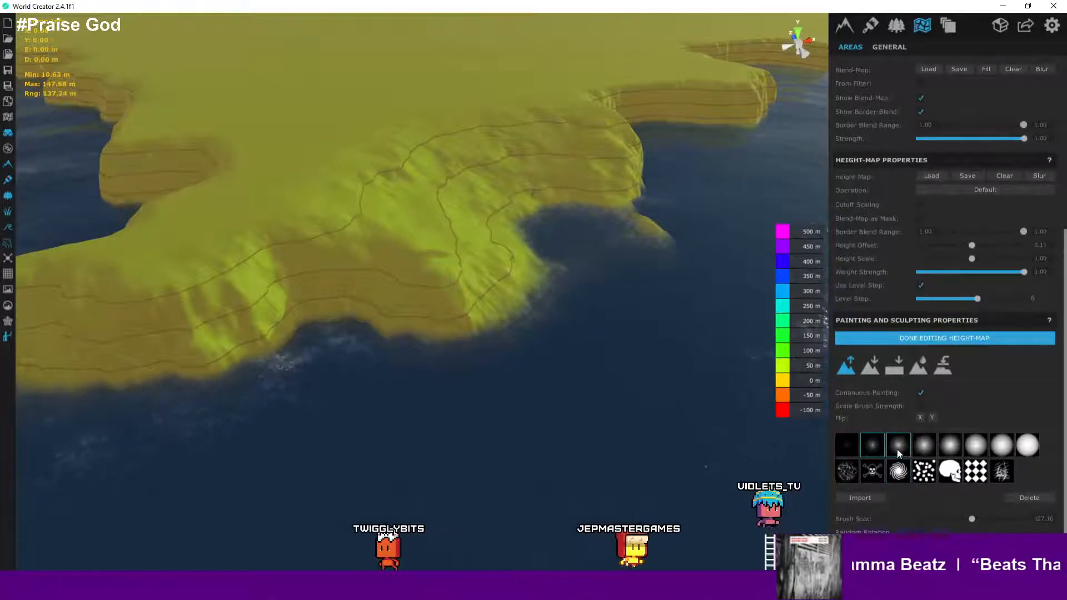
click(897, 449)
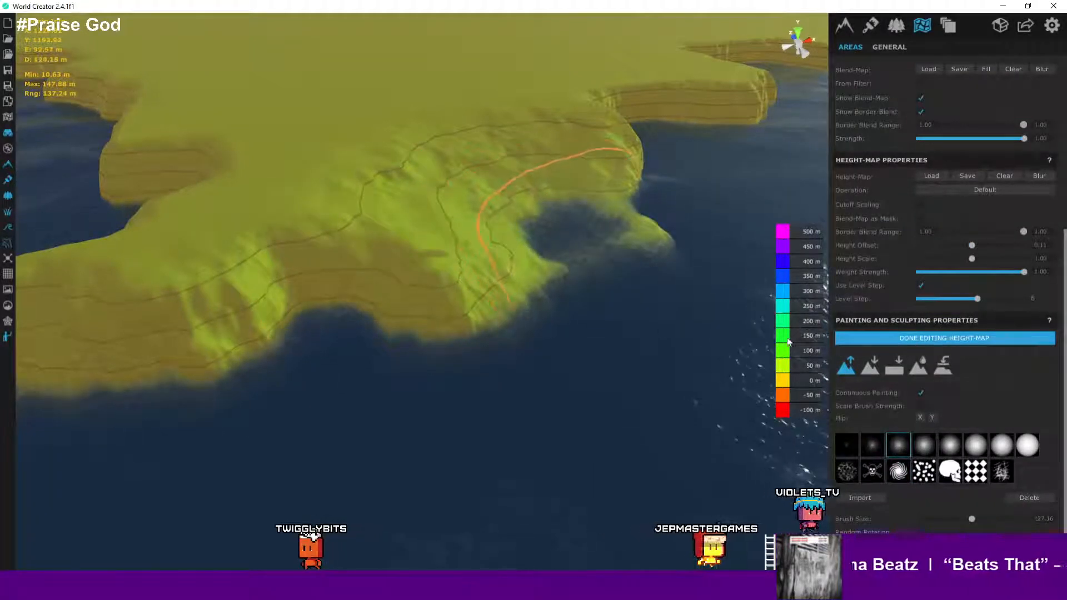
key(ctrl)
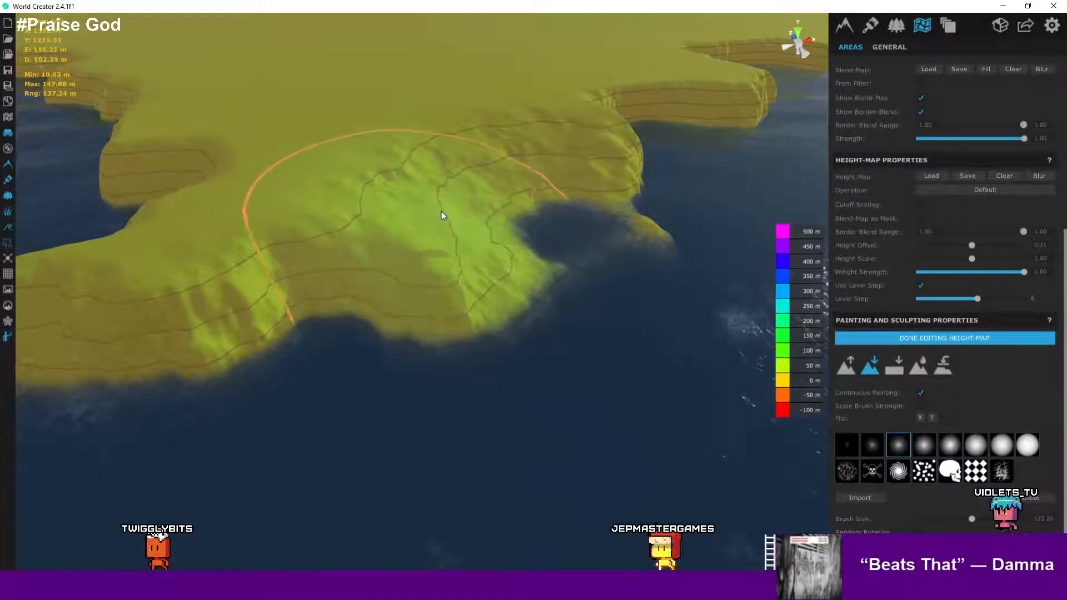
right_drag(441, 215, 495, 189)
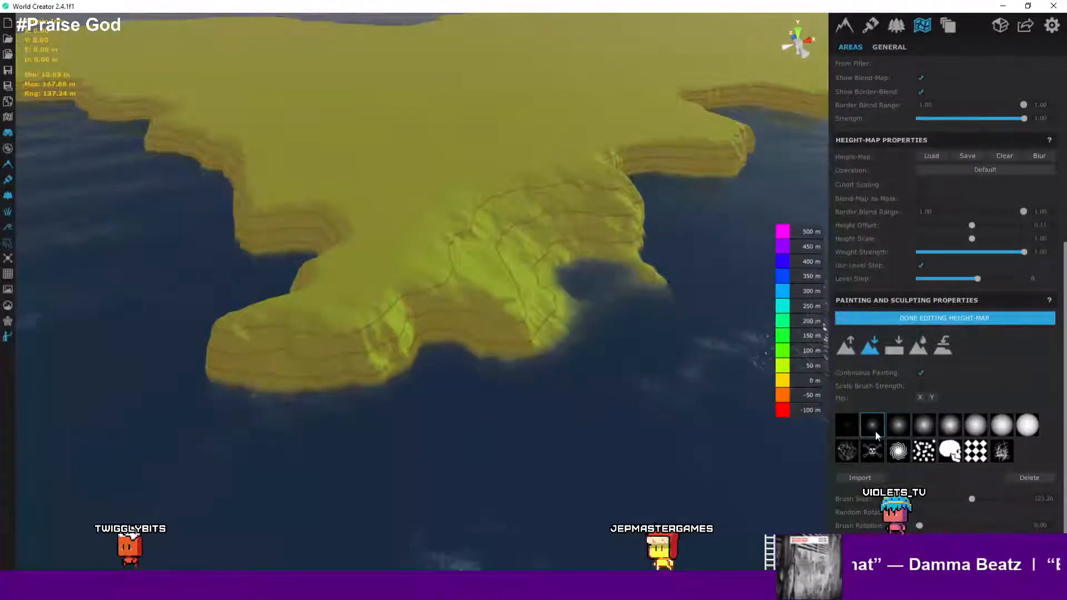
- Switch brushes and lower the peninsula's coastline further to widen the bay
click(849, 424)
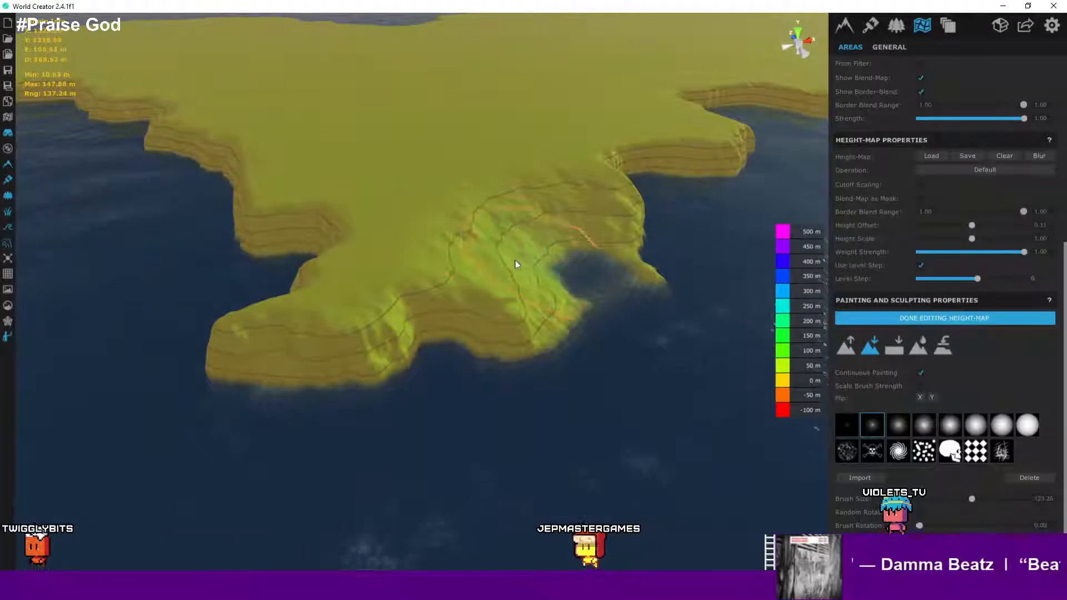
mouse_move(391, 310)
mouse_down()
mouse_move(478, 295)
mouse_move(506, 302)
mouse_up()
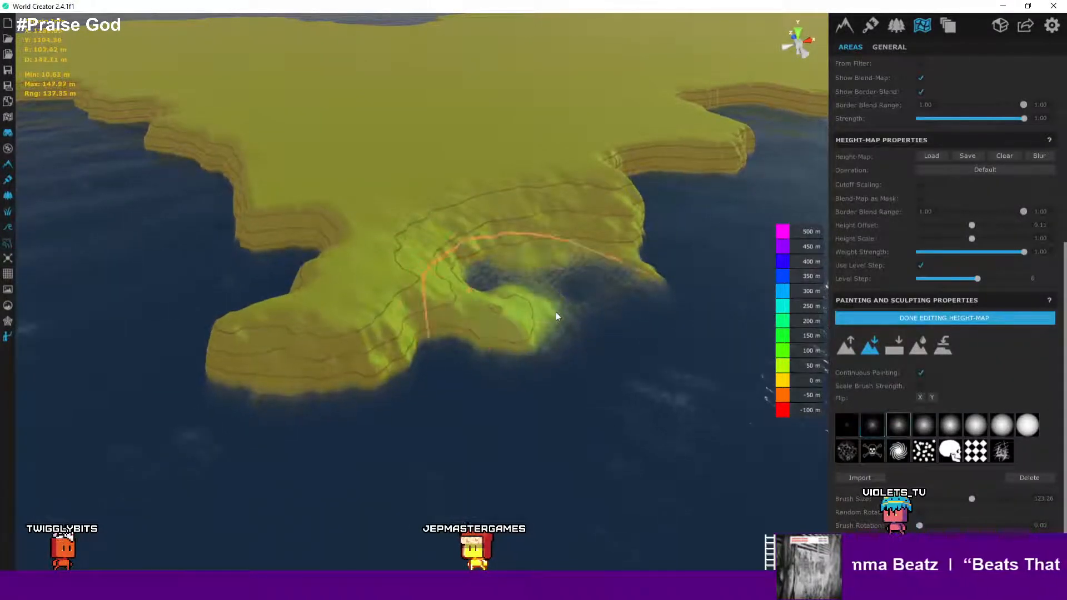
click(898, 425)
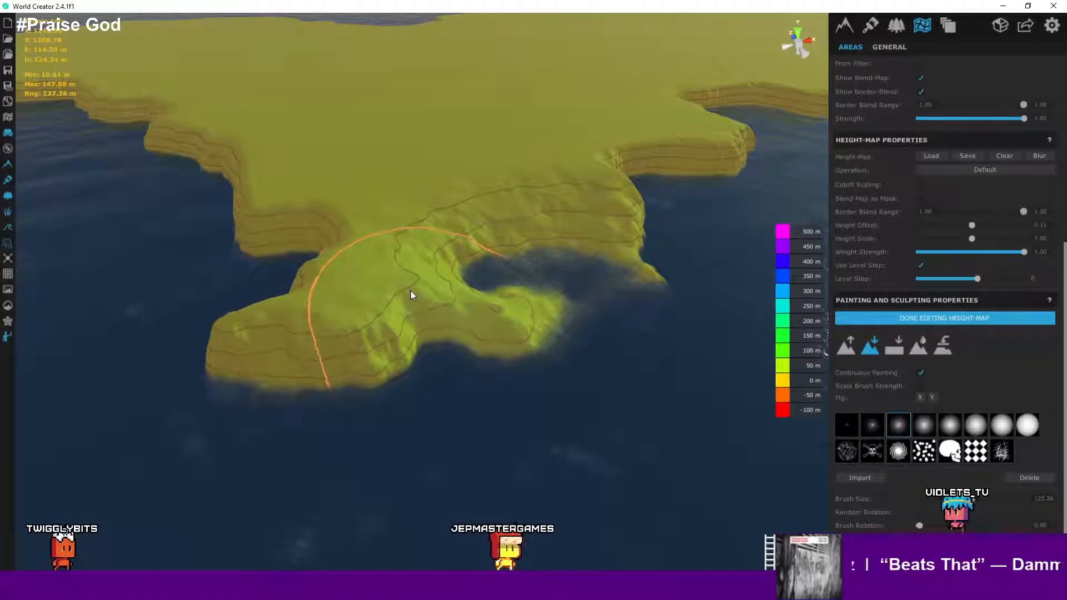
mouse_move(412, 295)
mouse_down()
mouse_move(305, 323)
mouse_move(242, 319)
mouse_move(222, 333)
mouse_move(244, 354)
mouse_move(223, 342)
mouse_move(315, 354)
mouse_move(630, 332)
mouse_up()
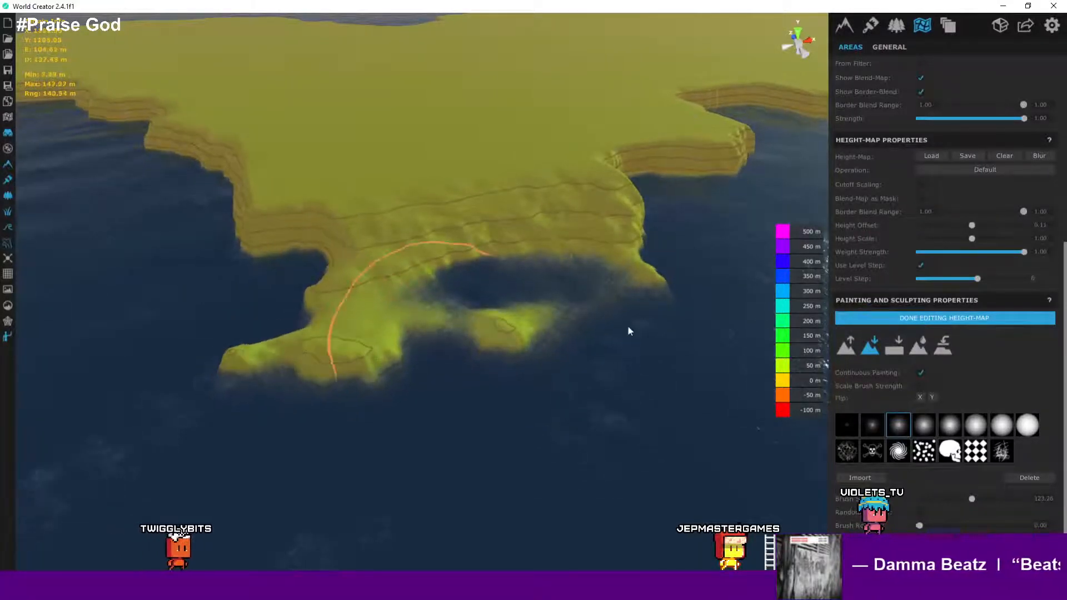
- Raise the terrain back over the carved bay with the Raise tool
click(847, 349)
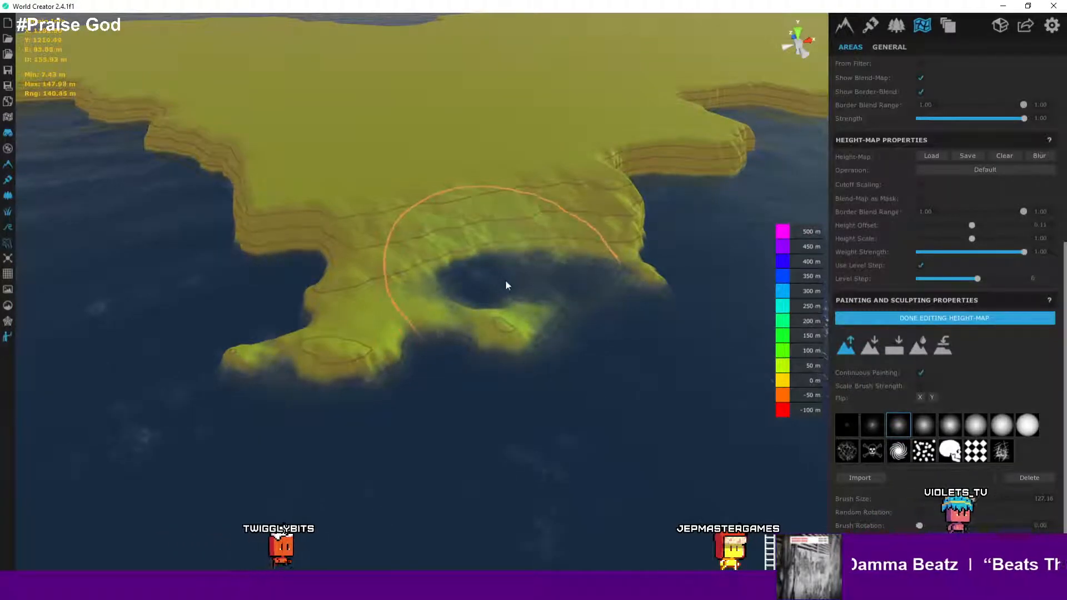
drag(489, 291, 634, 296)
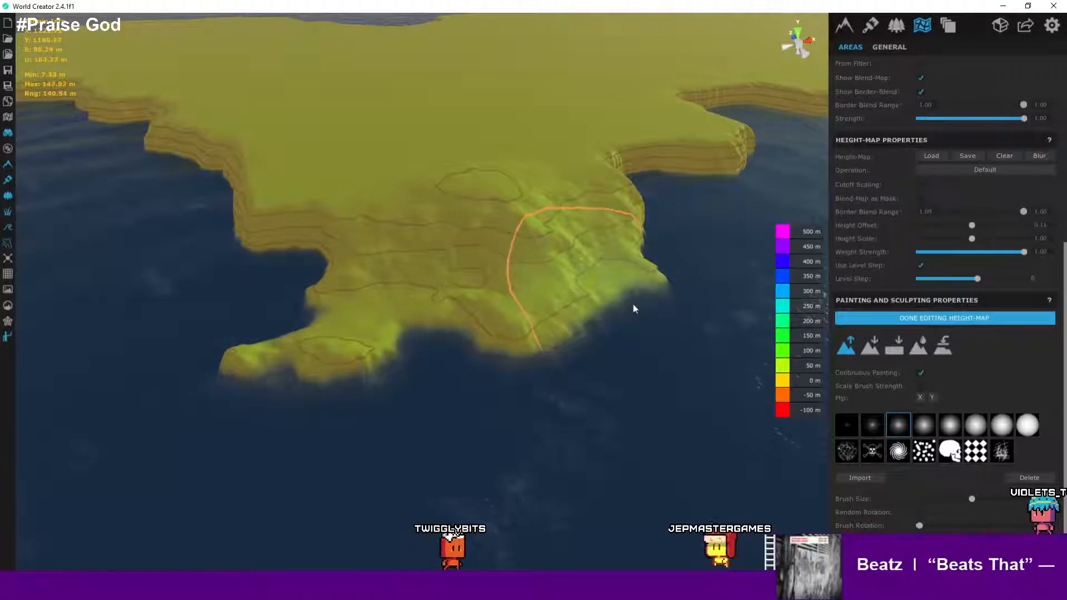
- Examine the repainted coastline up close from several angles
scroll(633, 305, up, 3)
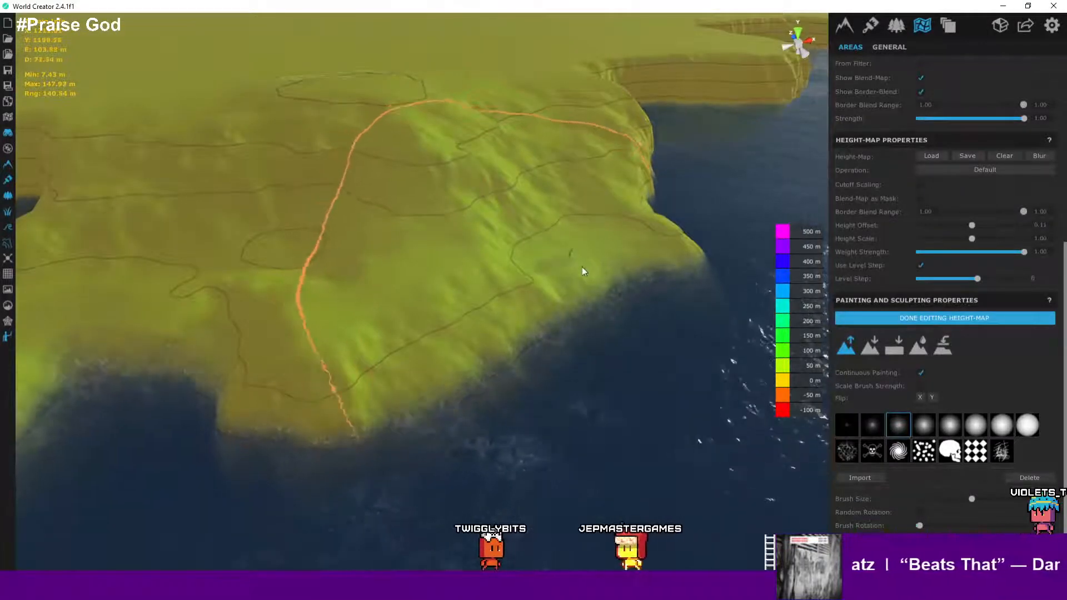
scroll(582, 267, up, 3)
key(a)
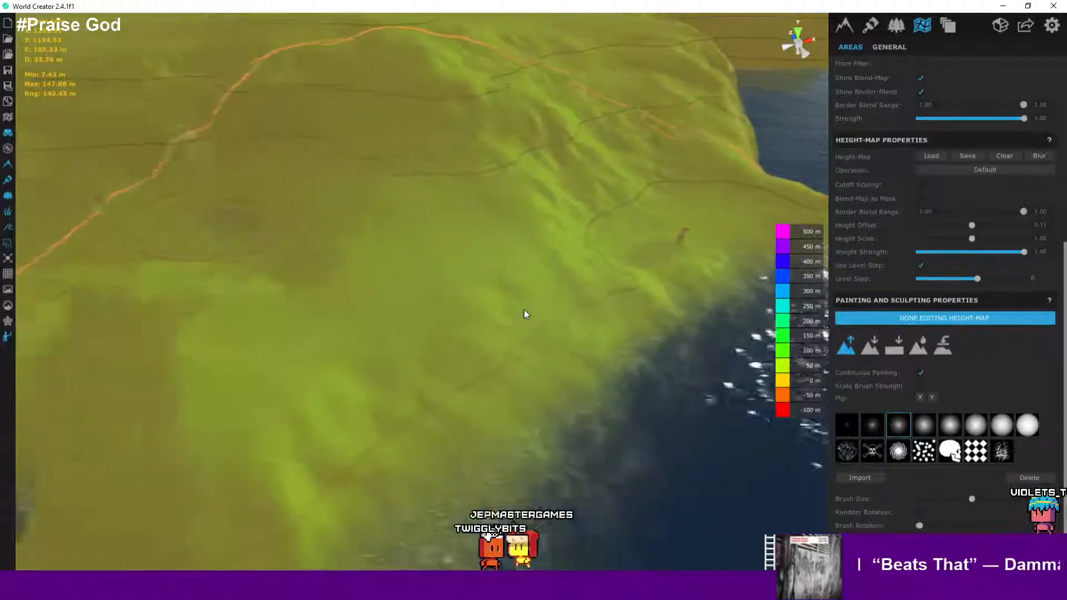
right_drag(524, 309, 669, 322)
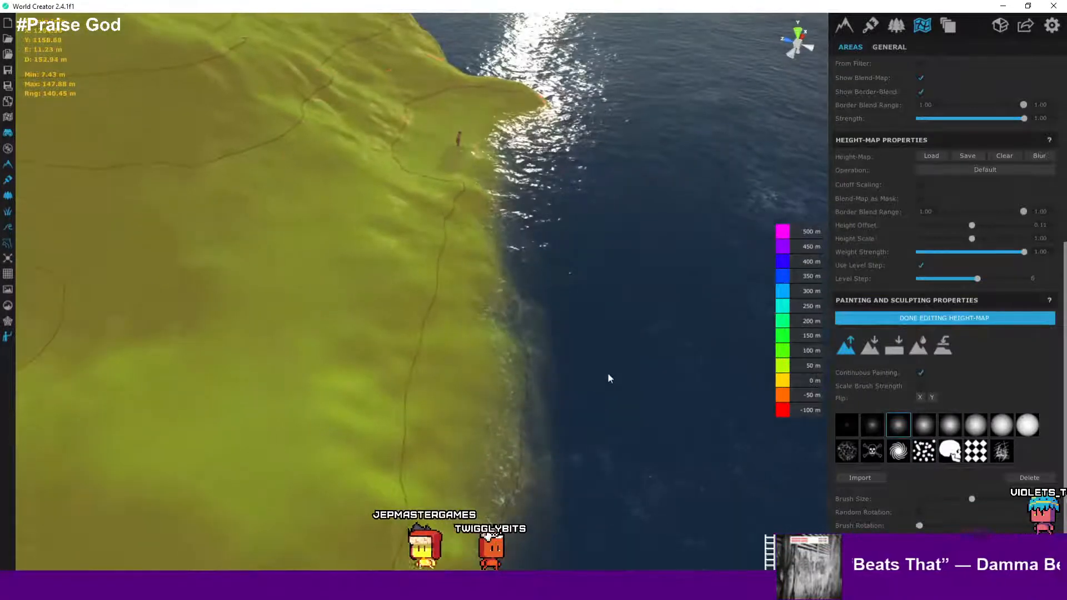
right_drag(607, 372, 562, 350)
middle_drag(563, 350, 589, 272)
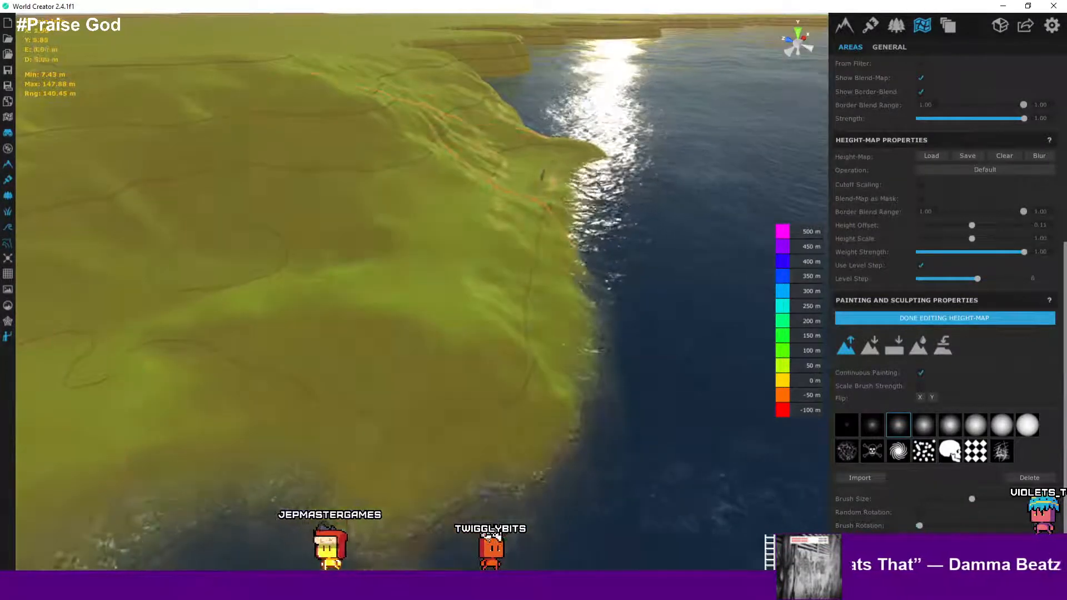
scroll(502, 389, down, 2)
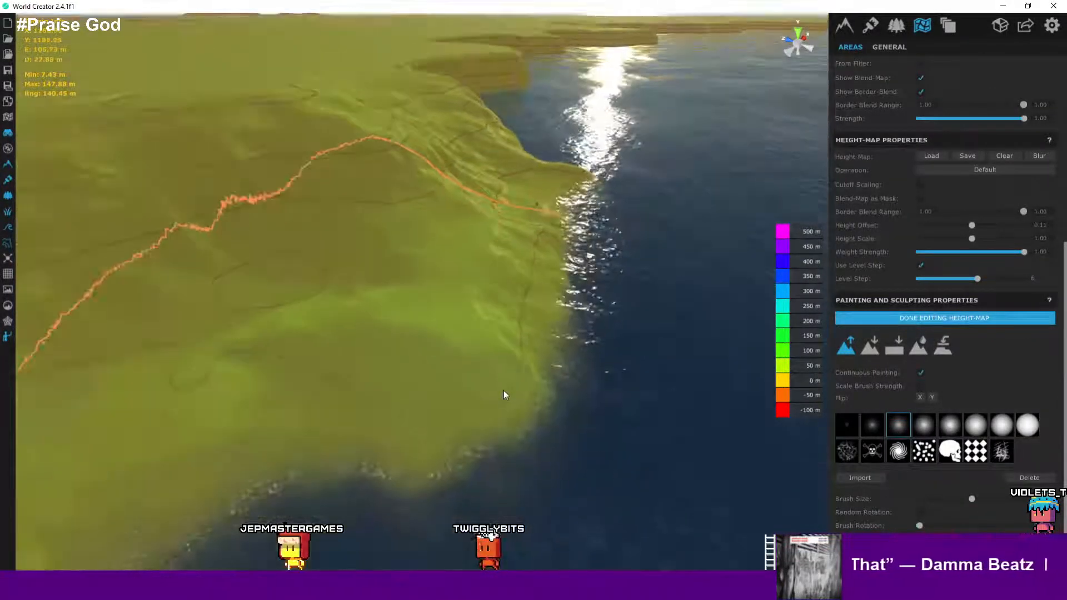
- Pick the hard-edged brush and the Lower tool, and lower a patch of the coastal slope
click(850, 425)
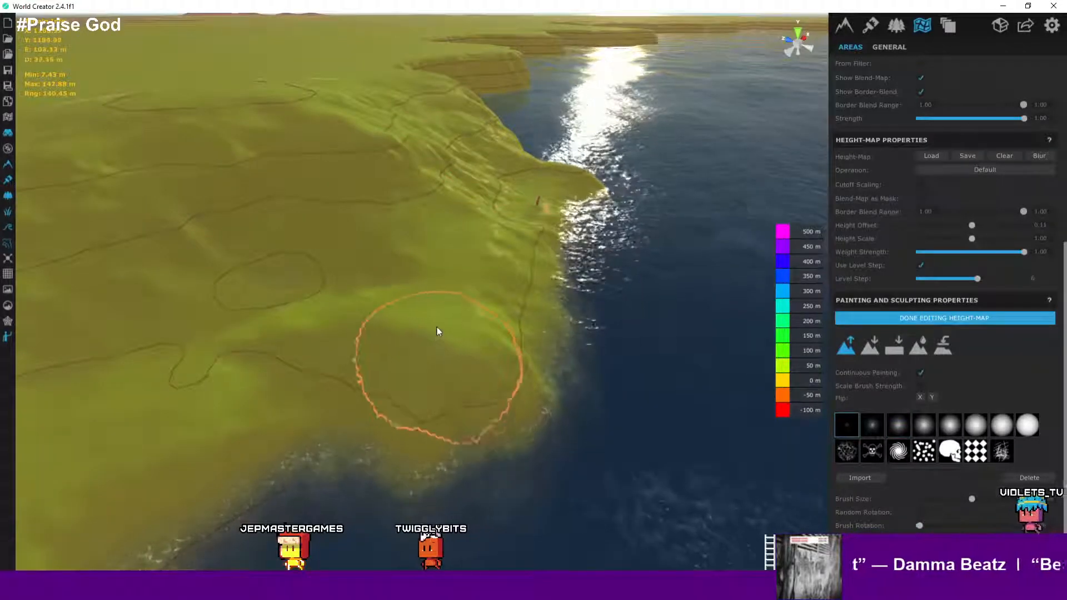
click(870, 345)
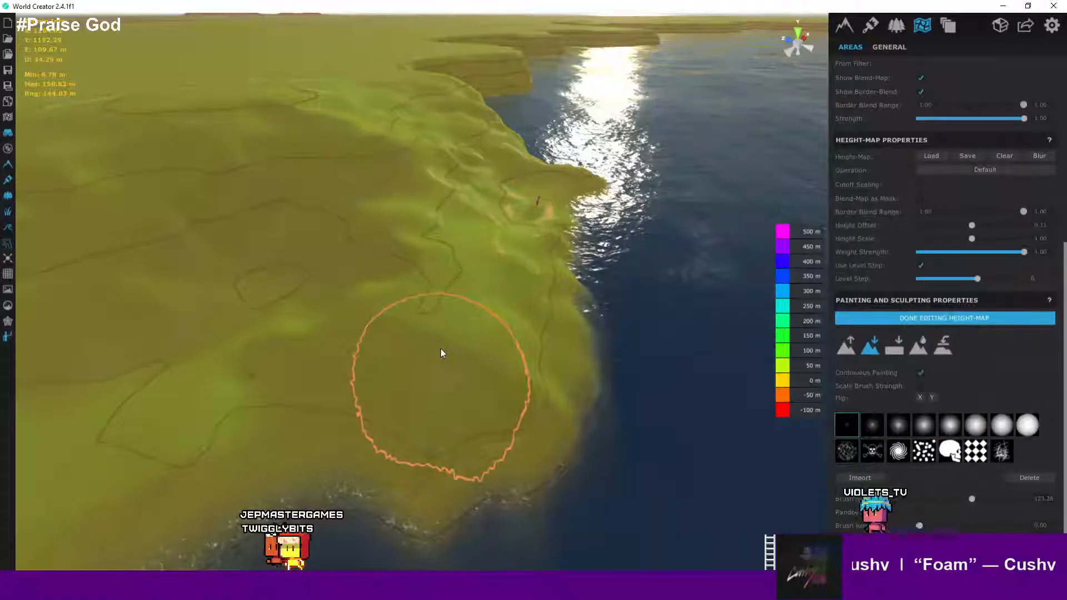
click(466, 342)
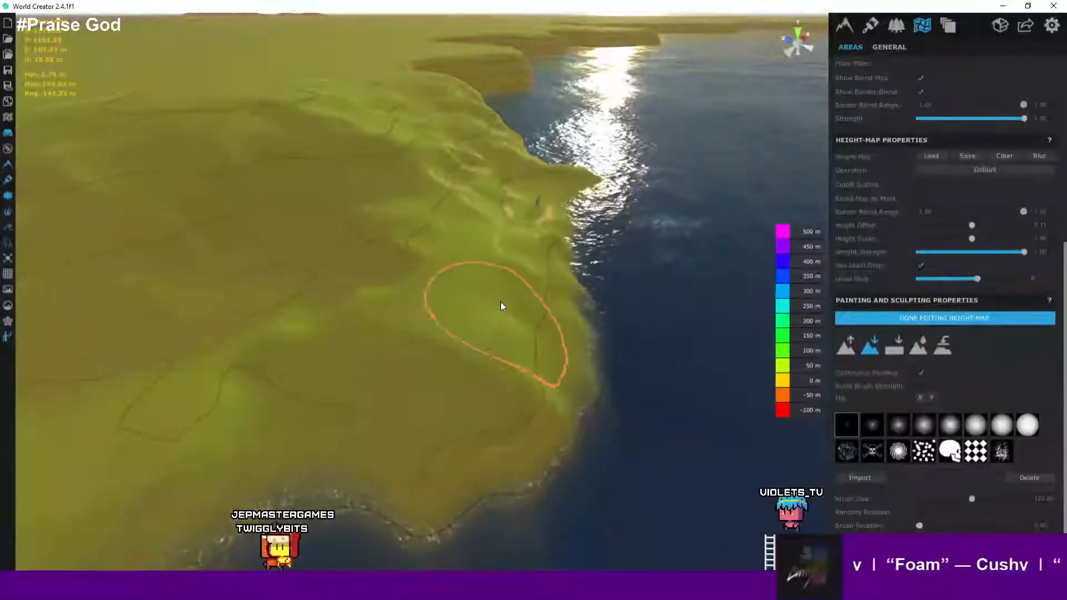
click(501, 302)
right_drag(510, 315, 393, 326)
click(386, 322)
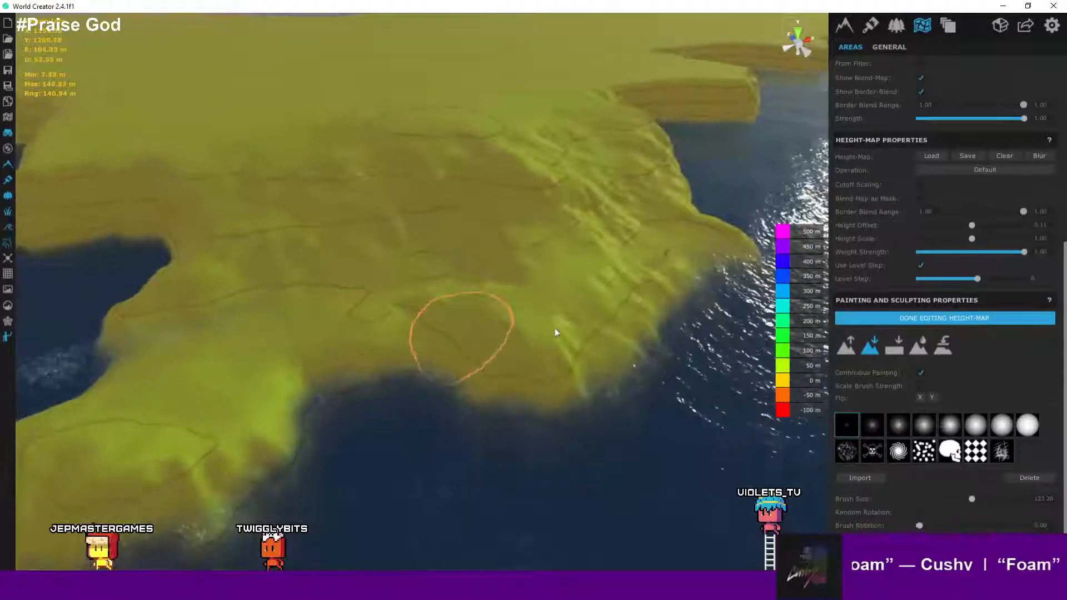
- Set the base generator's terrain size to 2048 m
click(581, 330)
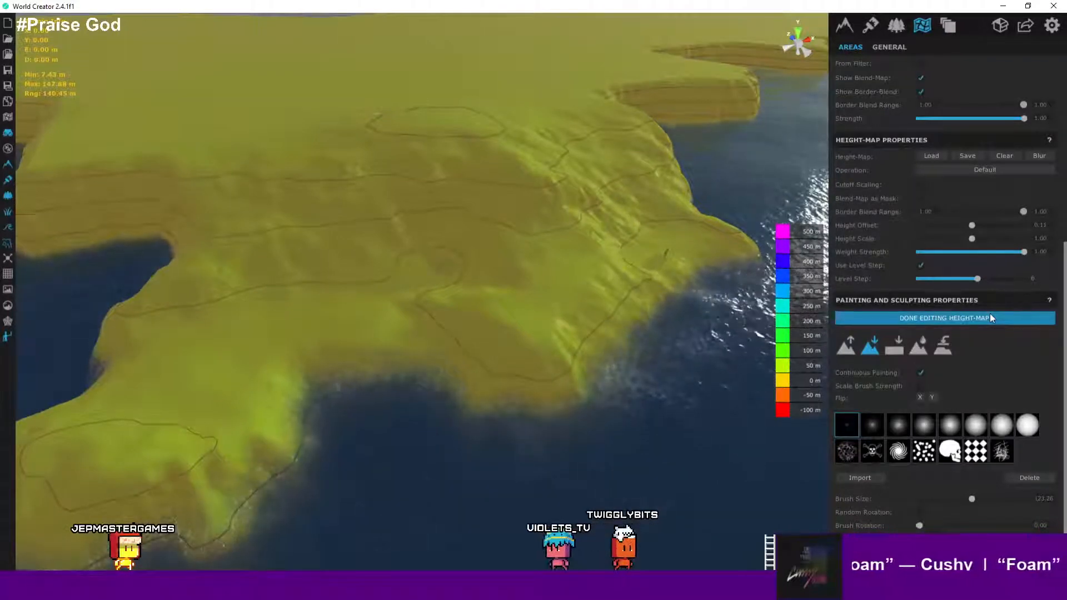
scroll(545, 273, down, 10)
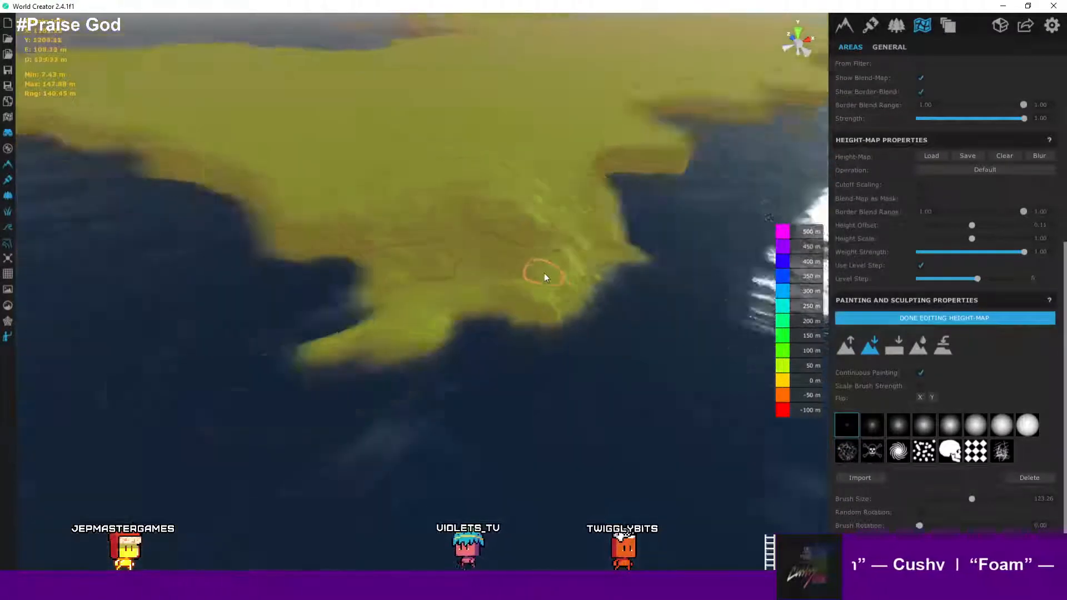
scroll(545, 272, up, 5)
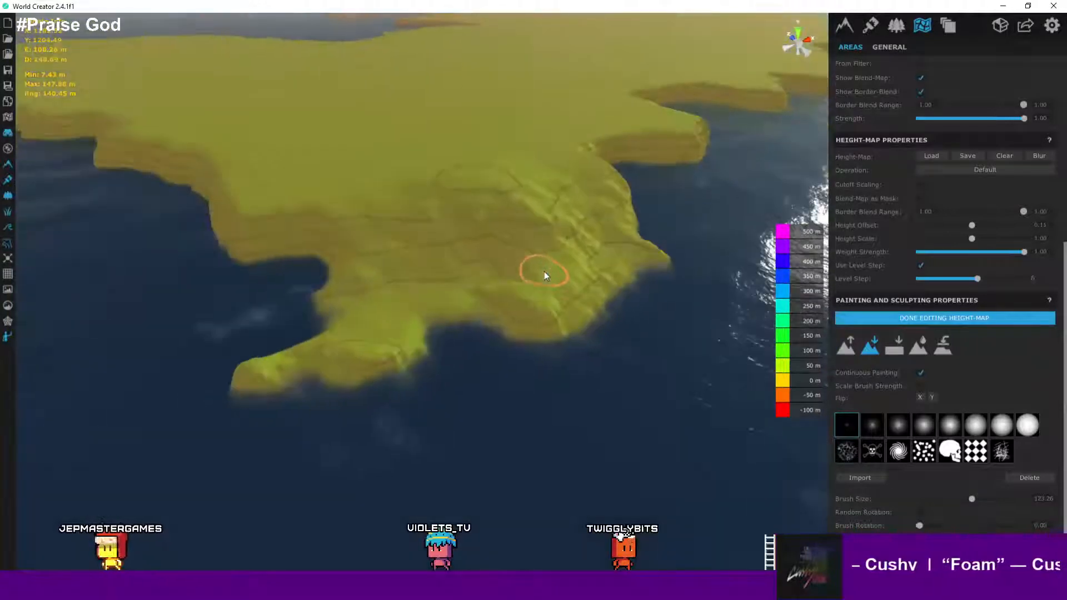
scroll(964, 172, up, 6)
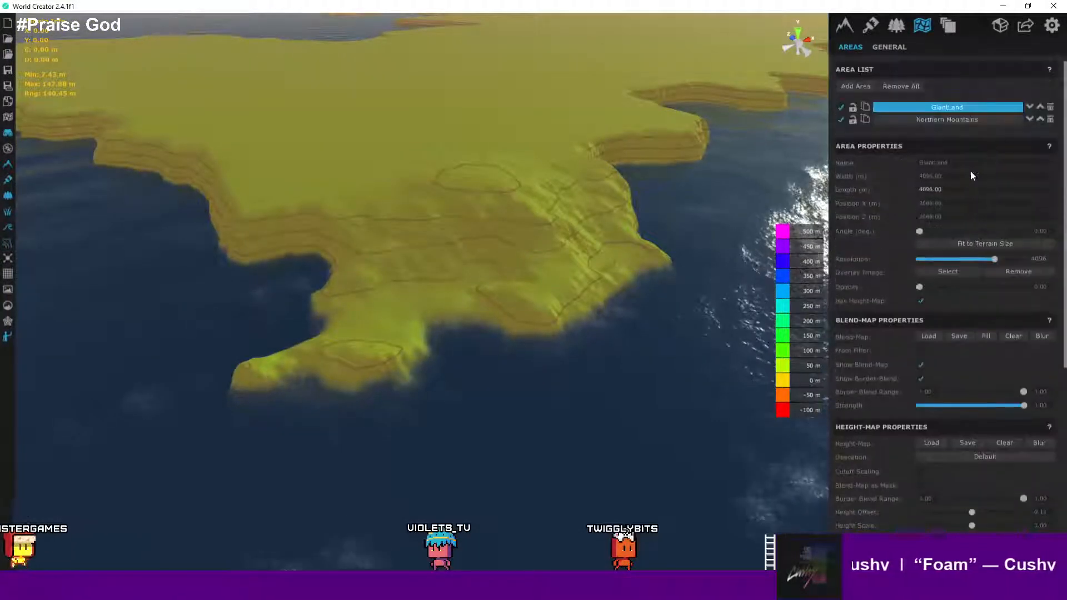
click(846, 31)
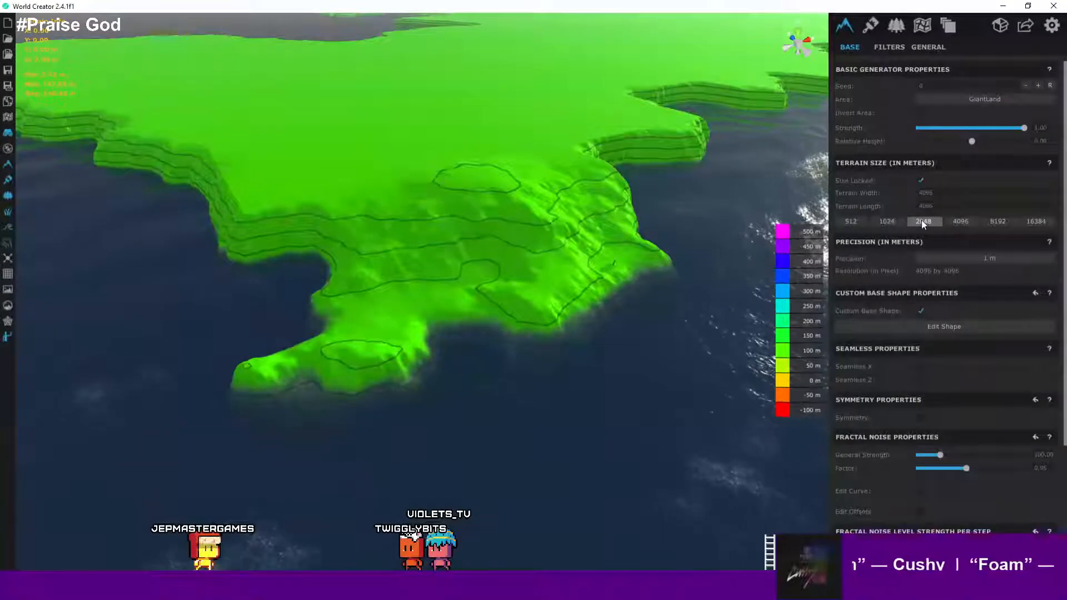
scroll(583, 239, down, 3)
scroll(589, 238, down, 5)
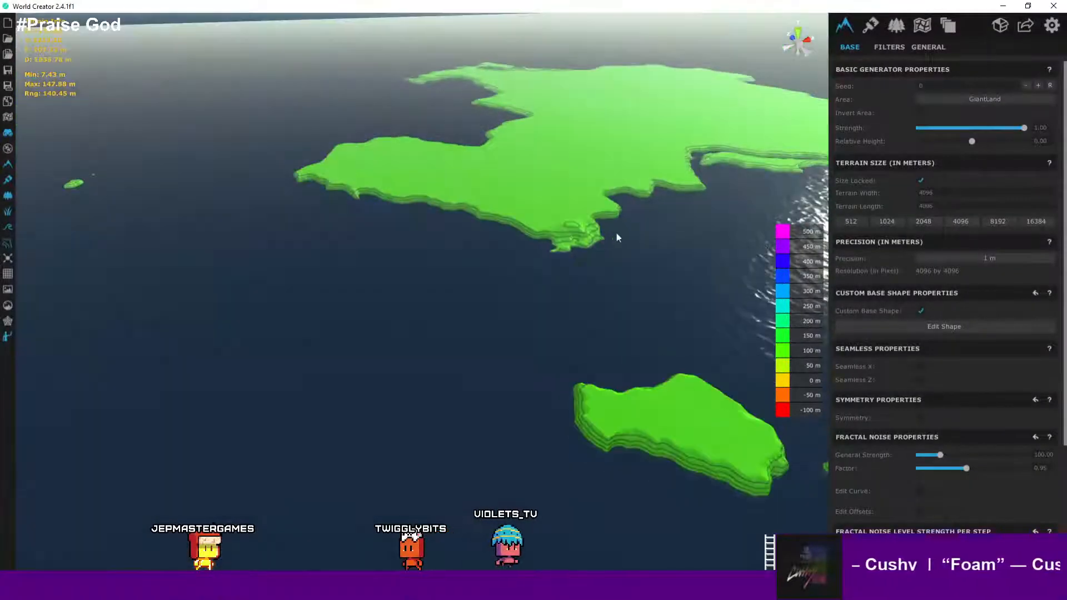
middle_drag(616, 234, 531, 455)
middle_drag(598, 350, 604, 326)
scroll(605, 326, up, 3)
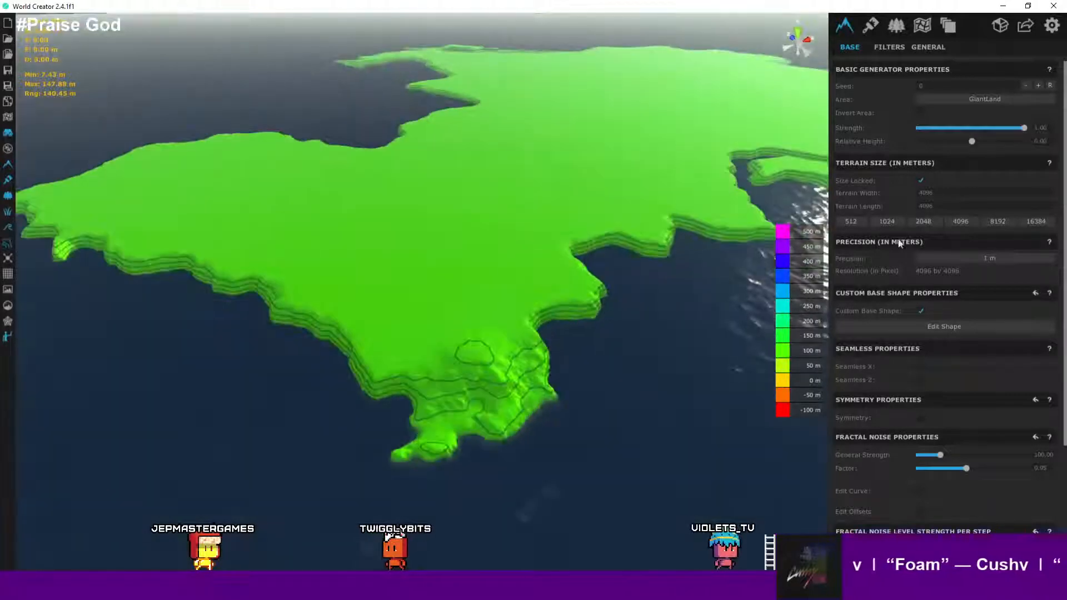
click(921, 223)
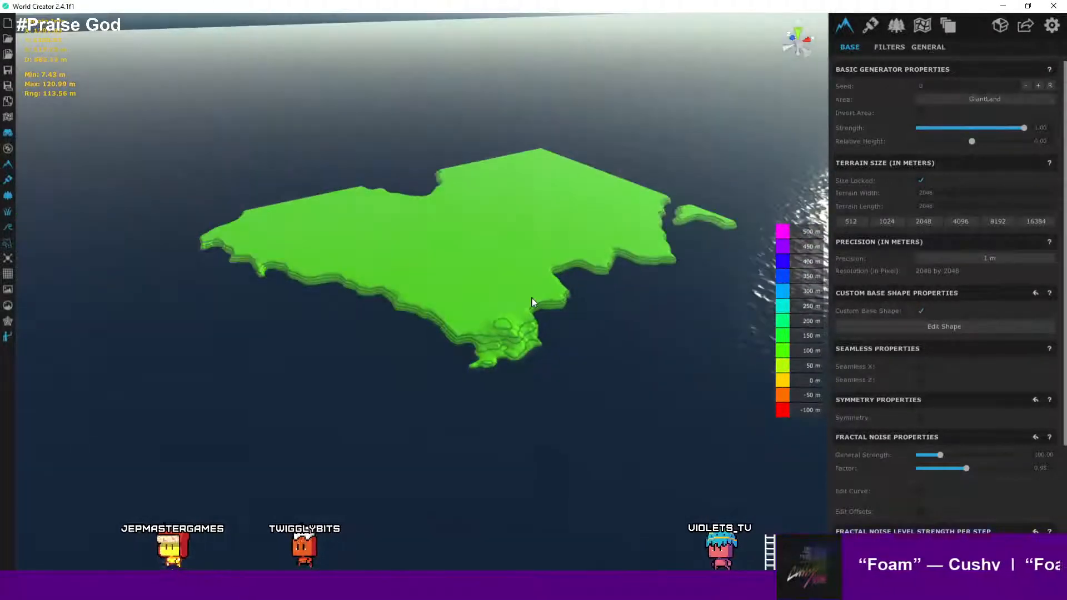
- Select the GiantLand area and fit it to the new terrain size
scroll(532, 298, up, 3)
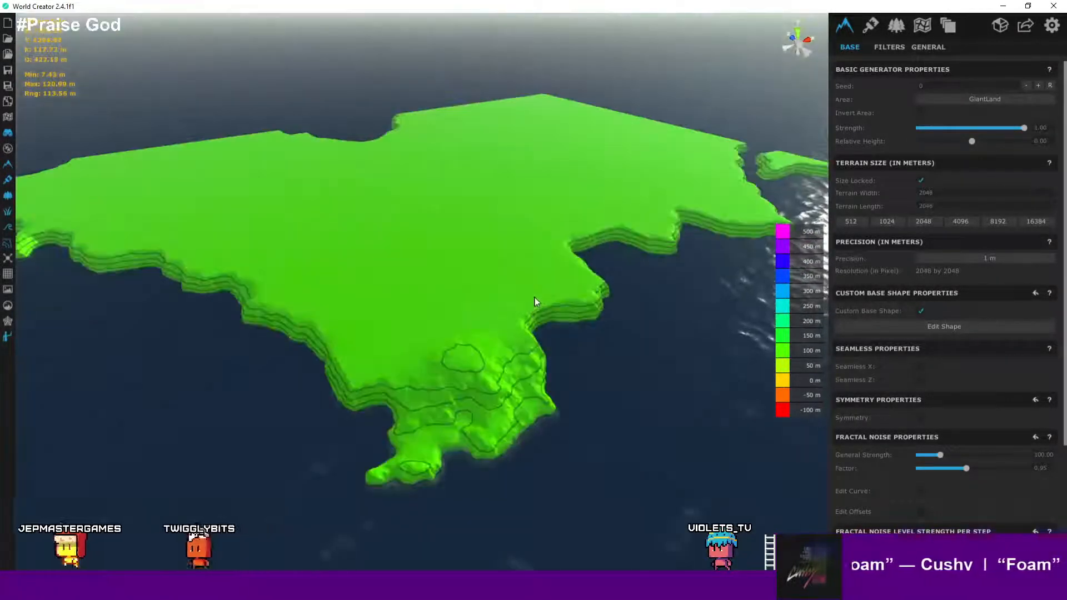
scroll(539, 304, down, 2)
middle_drag(551, 325, 573, 269)
scroll(572, 285, up, 2)
scroll(573, 269, up, 1)
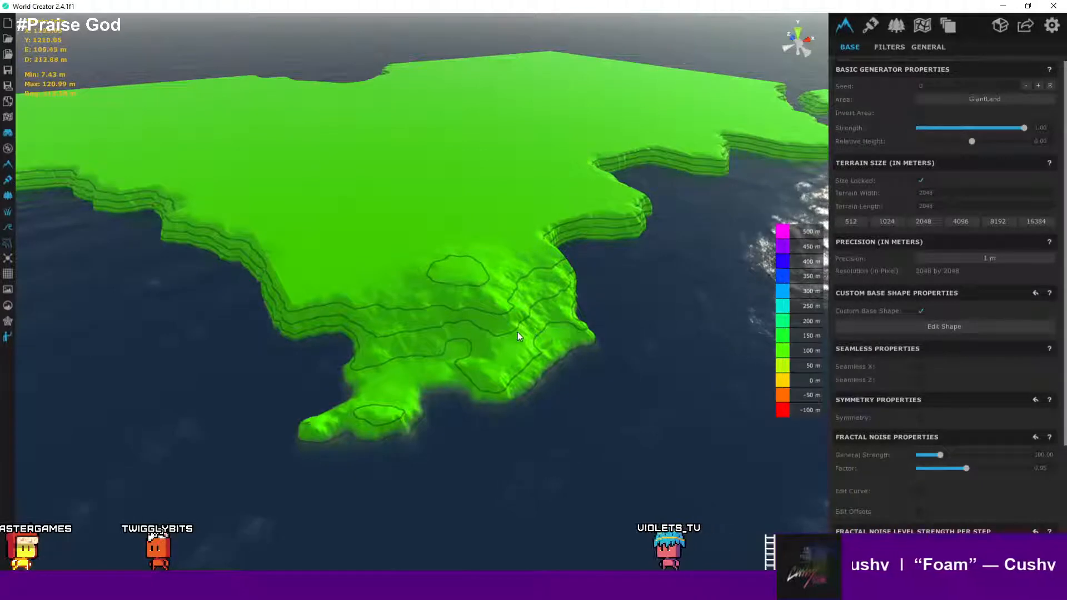
middle_drag(517, 332, 553, 292)
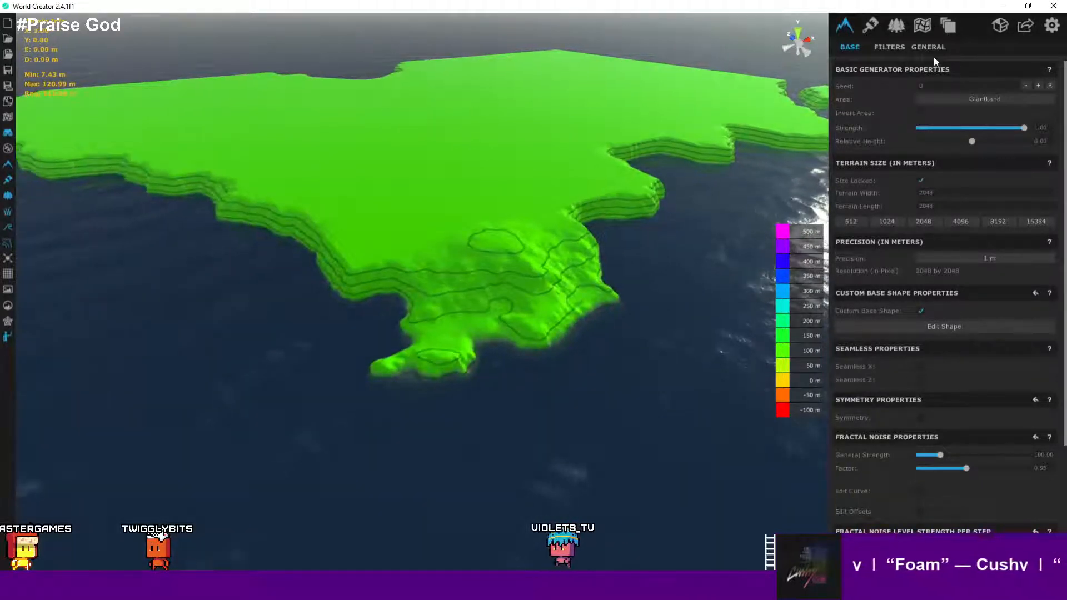
click(919, 28)
click(939, 106)
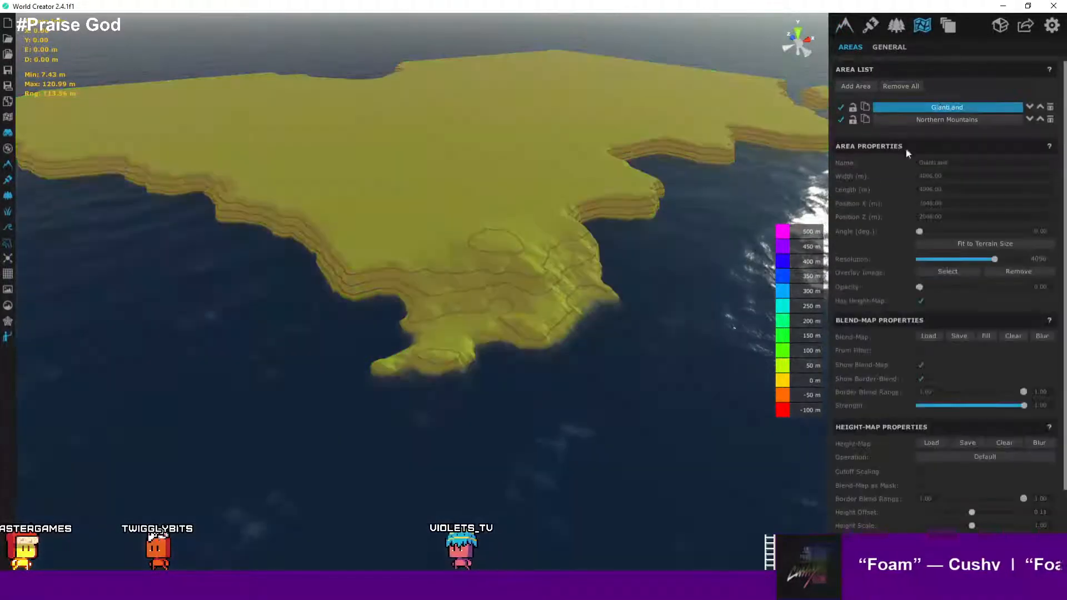
click(995, 246)
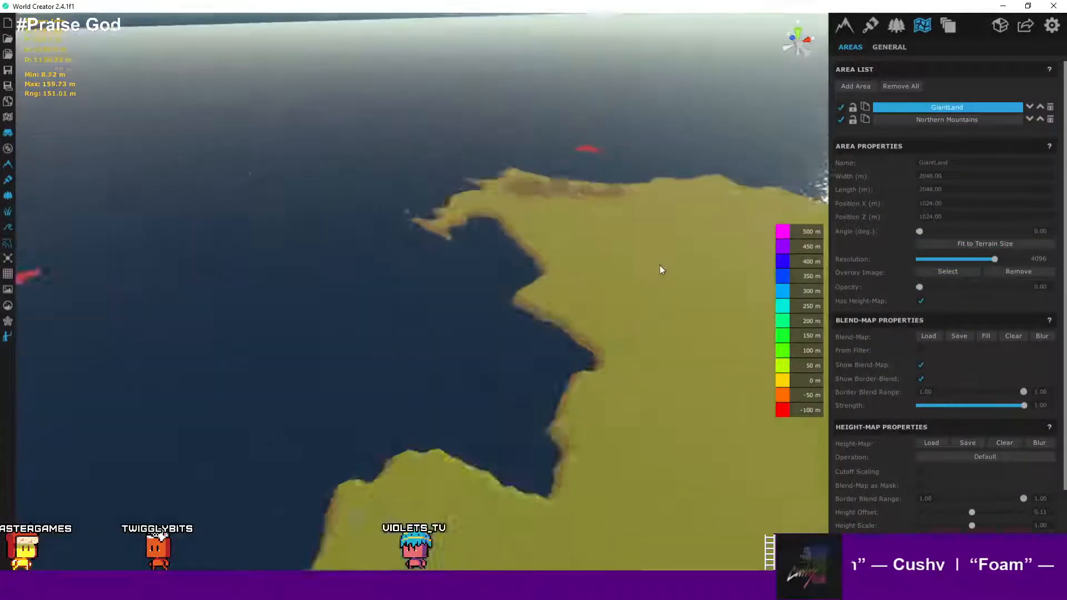
- Examine the refitted GiantLand terrain and its coastline from several angles
scroll(660, 268, down, 3)
middle_drag(668, 294, 506, 215)
scroll(506, 216, down, 2)
scroll(528, 262, up, 3)
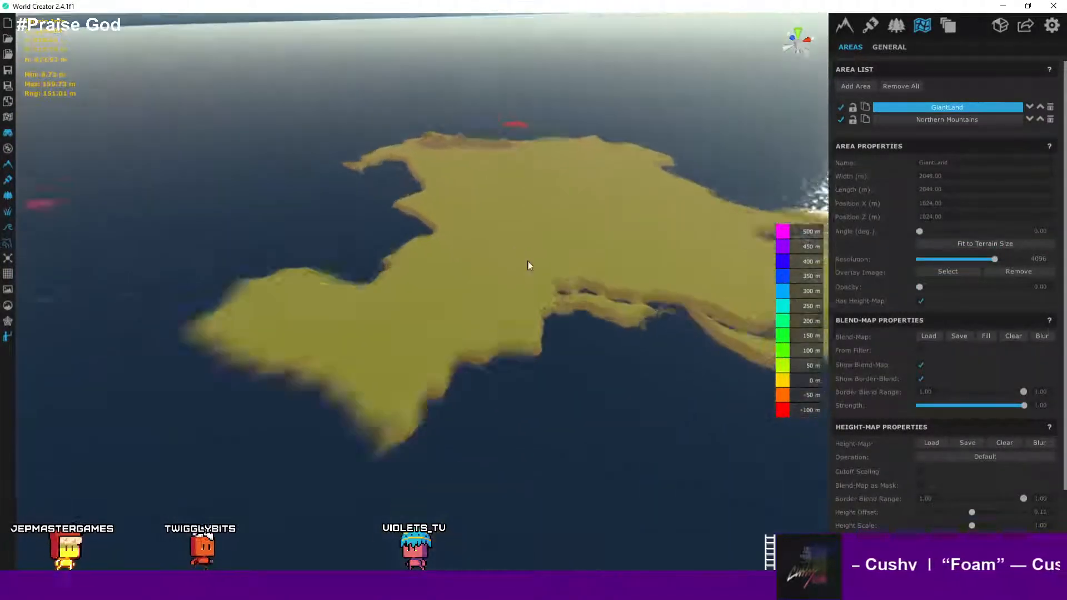
scroll(533, 267, up, 1)
scroll(543, 269, down, 3)
middle_drag(543, 269, 541, 245)
scroll(506, 278, up, 6)
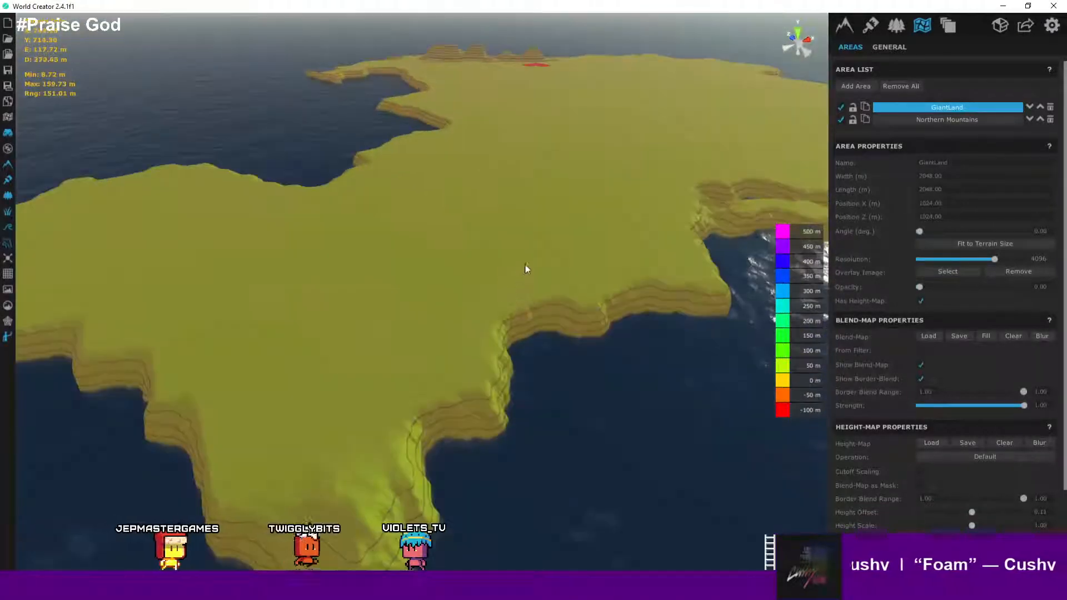
scroll(533, 250, down, 3)
scroll(536, 254, up, 3)
scroll(578, 167, down, 4)
- Lower a patch on the peninsula's coastal slope, then undo the stroke
scroll(963, 312, down, 2)
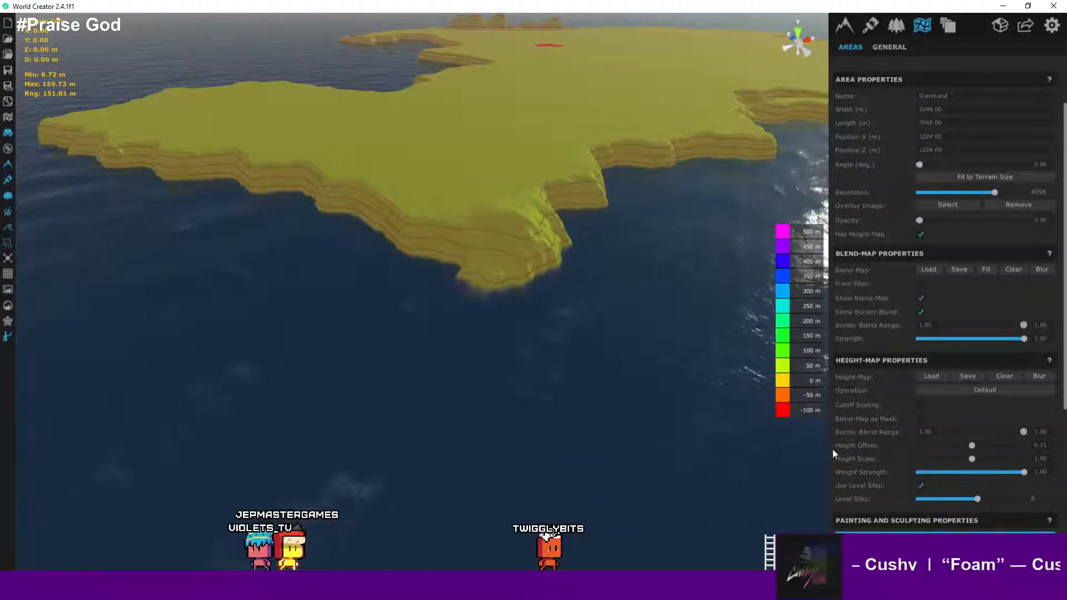
scroll(971, 450, down, 3)
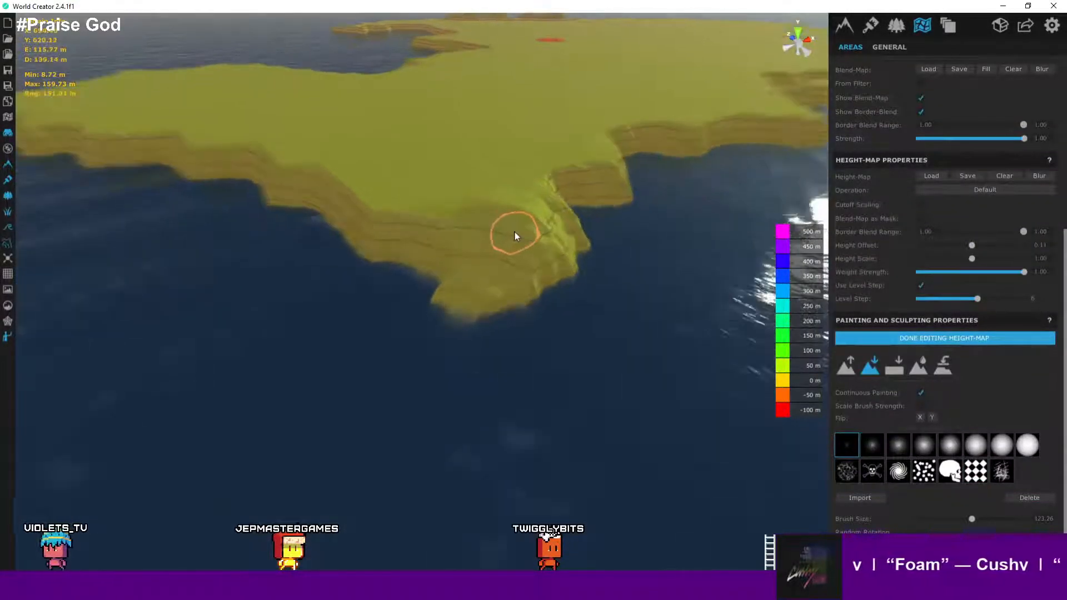
scroll(515, 231, up, 1)
drag(545, 239, 529, 235)
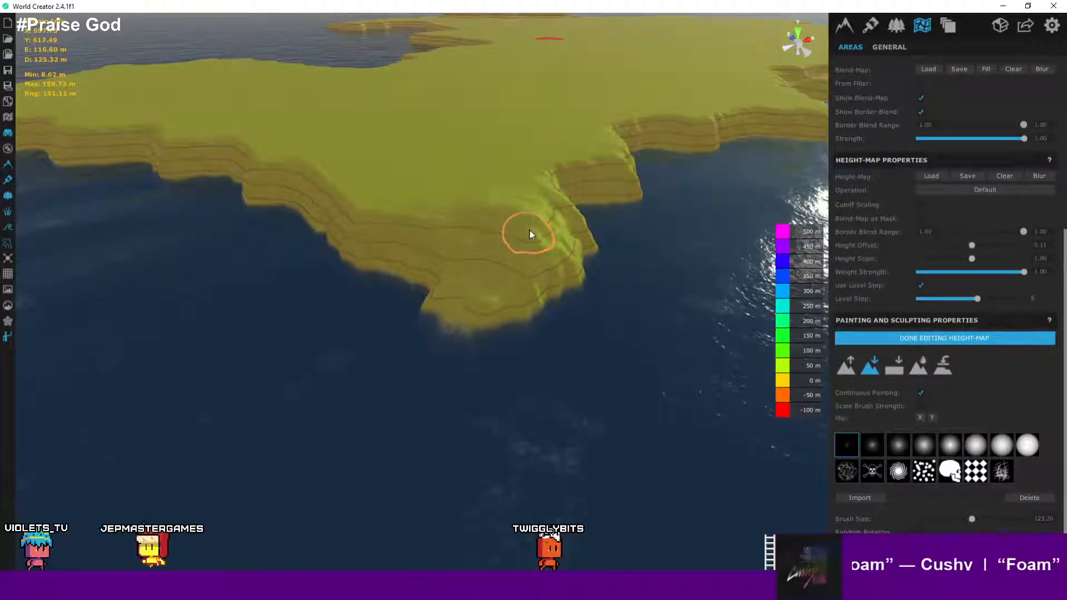
key(ctrl+z)
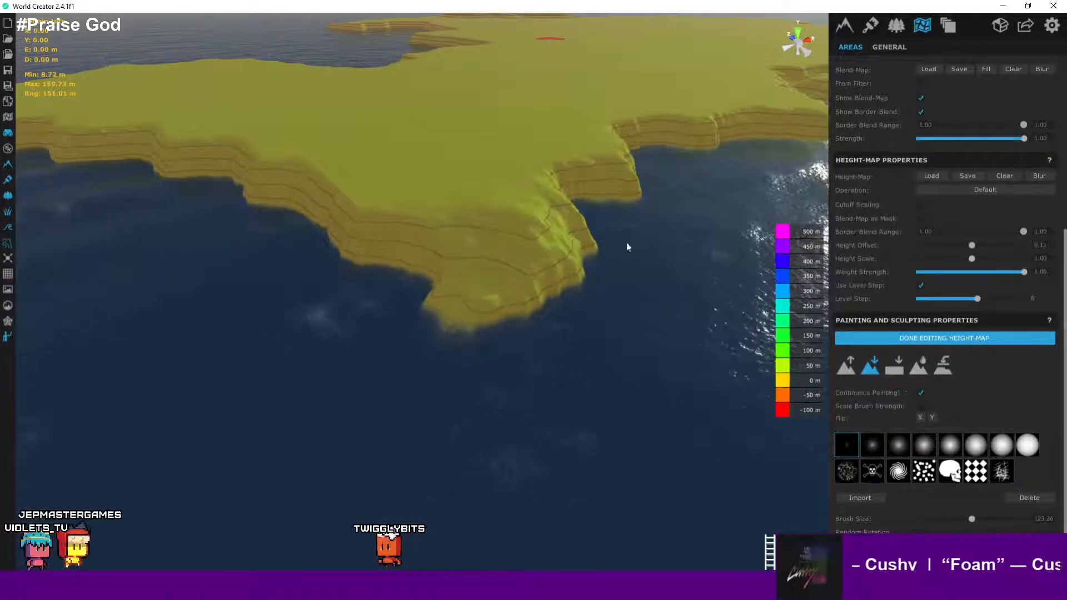
- Open the application graphics settings and set the quality preset to Low
click(531, 248)
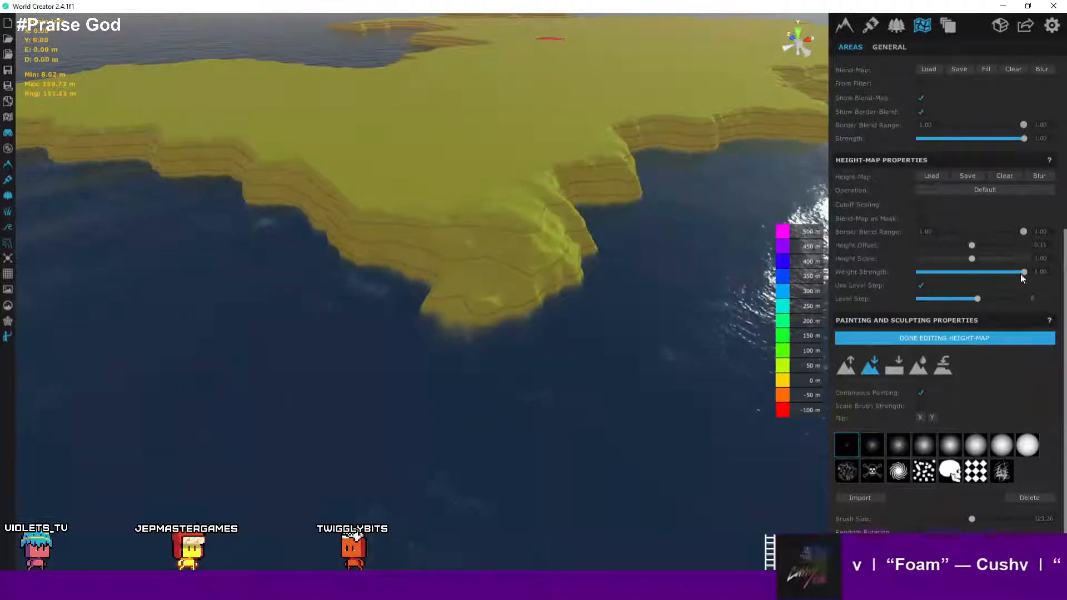
scroll(1020, 274, up, 1)
scroll(1035, 216, up, 5)
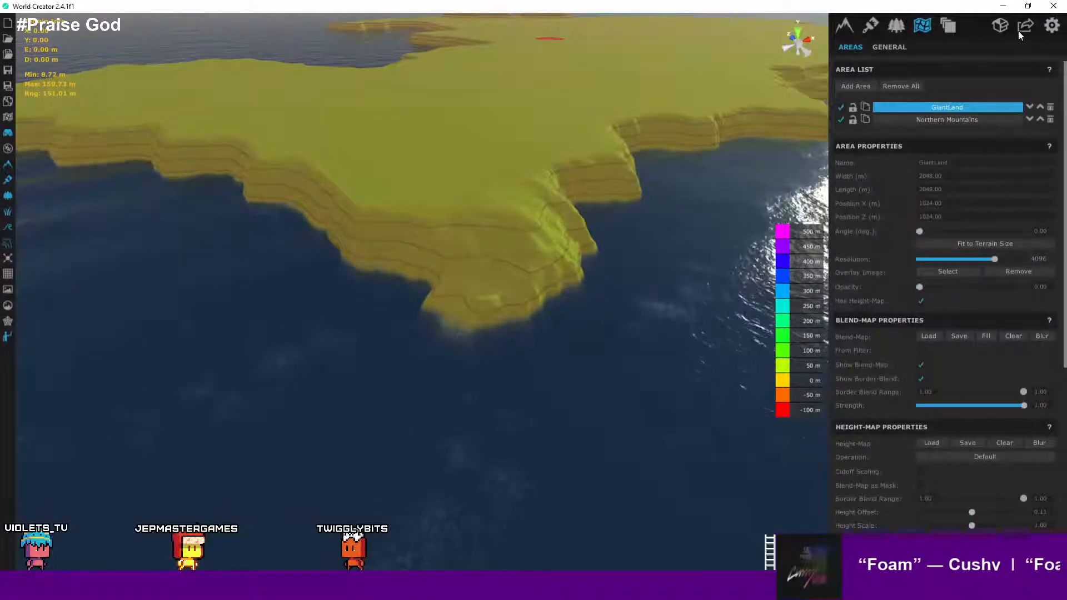
click(1051, 25)
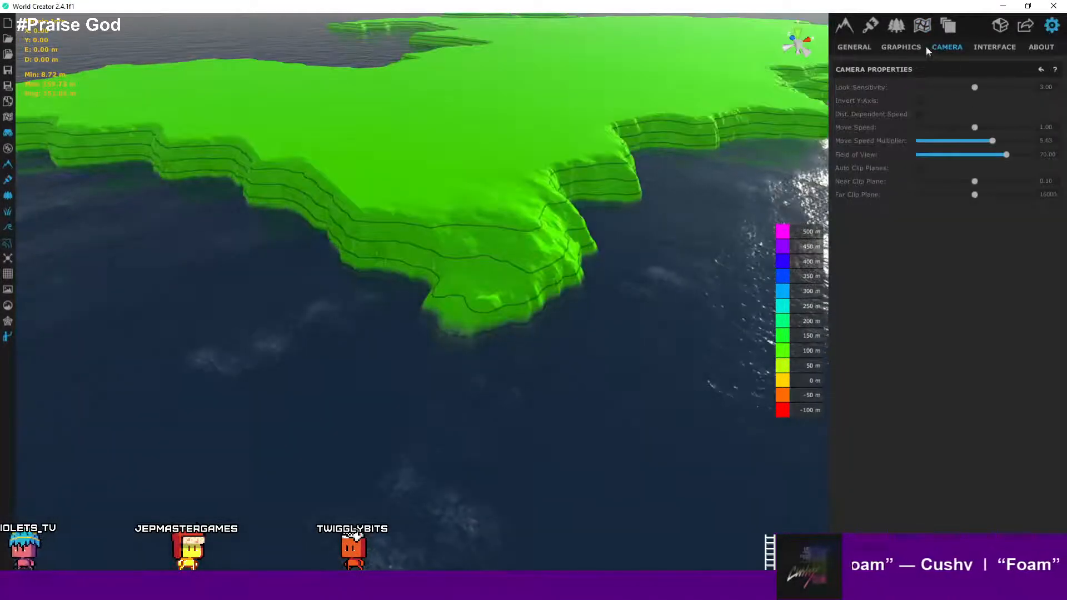
click(901, 48)
click(917, 128)
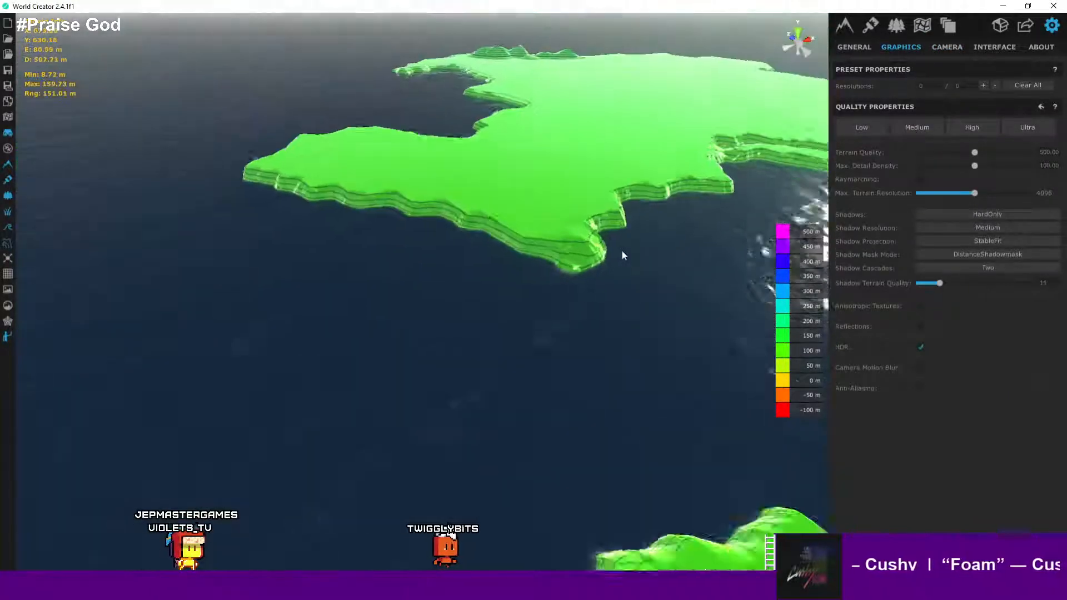
middle_drag(621, 251, 648, 238)
scroll(648, 237, up, 3)
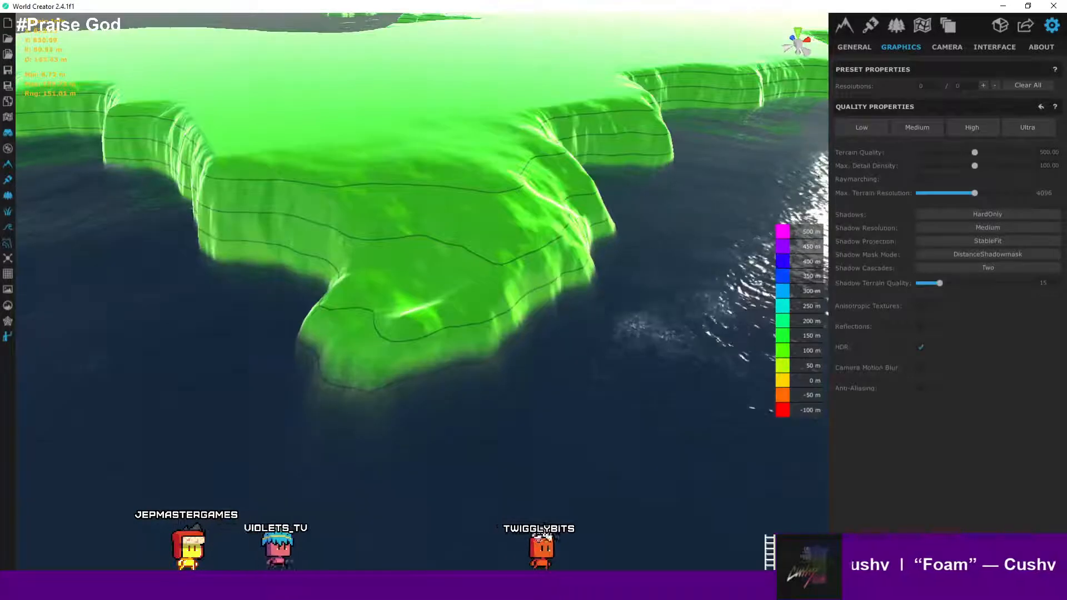
click(859, 132)
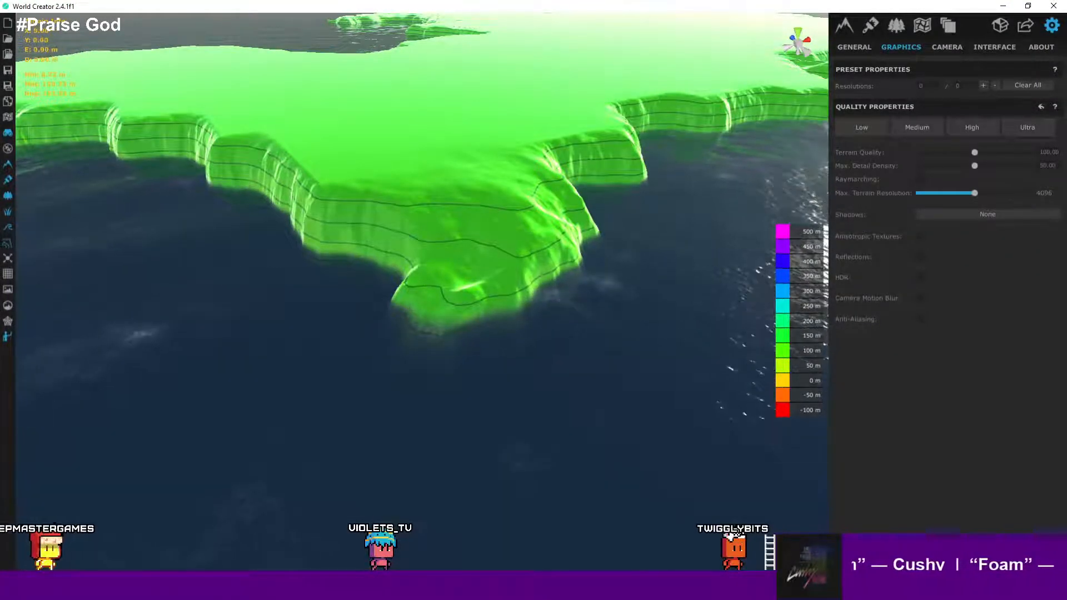
- Switch the viewport from height colouring to the shaded terrain preview
click(7, 244)
scroll(481, 261, up, 2)
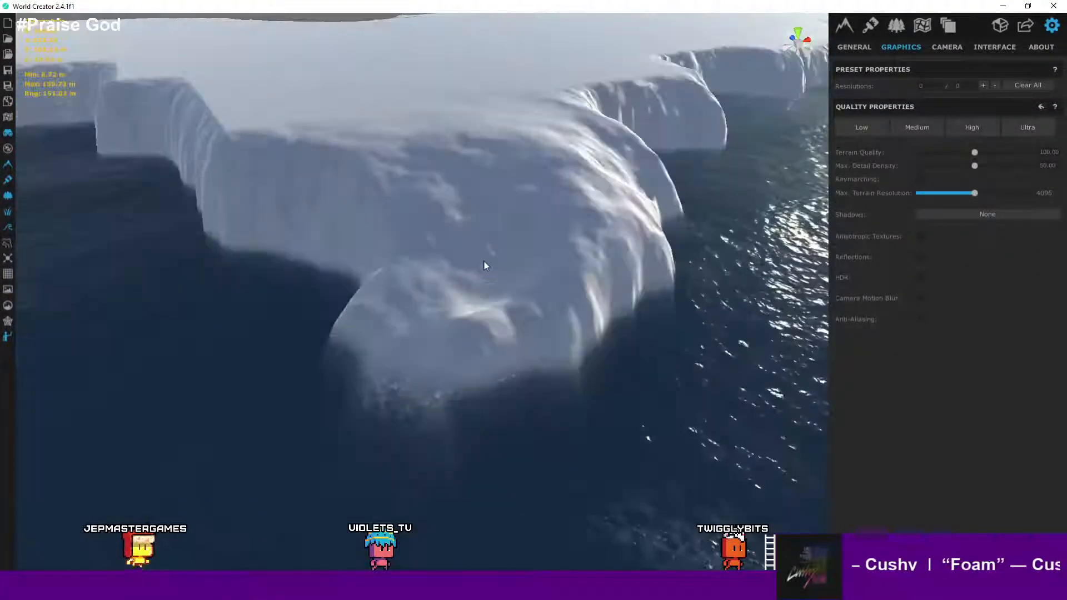
scroll(517, 264, down, 1)
middle_drag(554, 269, 492, 287)
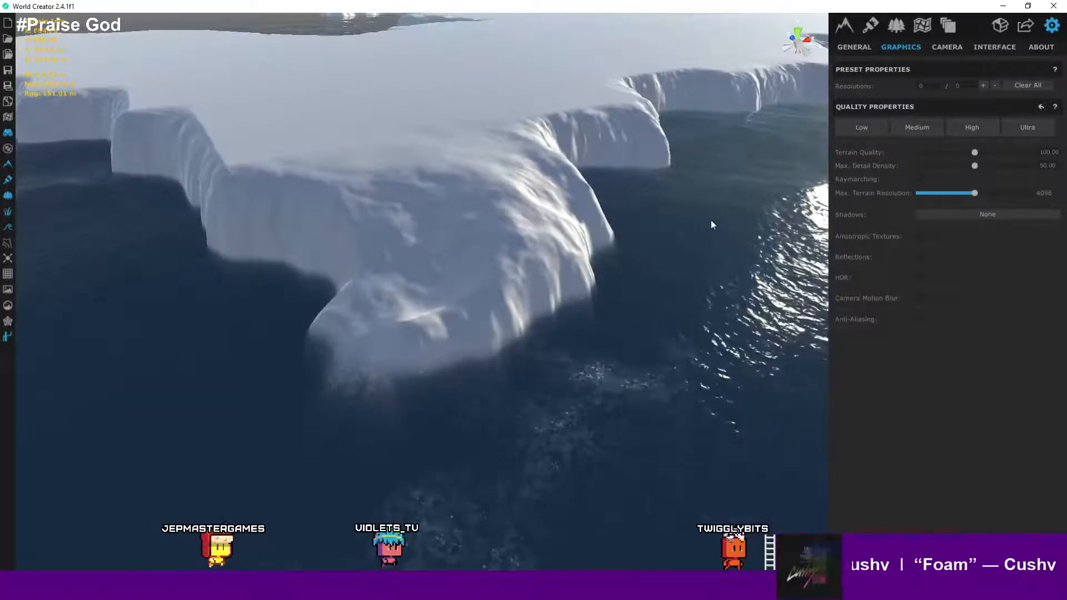
- Browse the general settings, base generator and filter layer panels
click(854, 46)
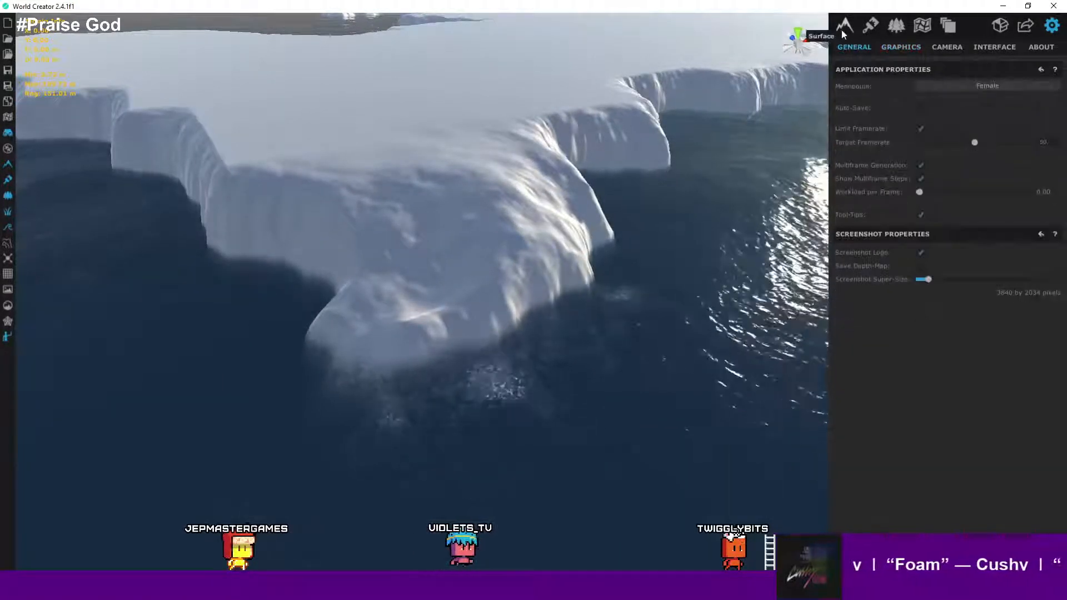
click(842, 28)
scroll(945, 333, down, 5)
scroll(943, 341, up, 2)
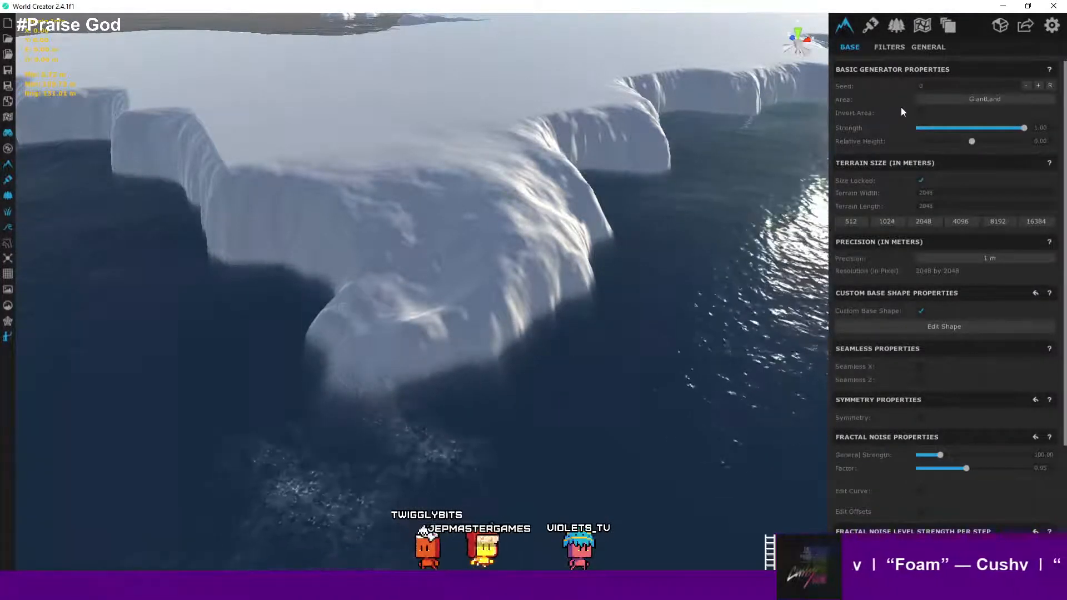
scroll(923, 167, down, 3)
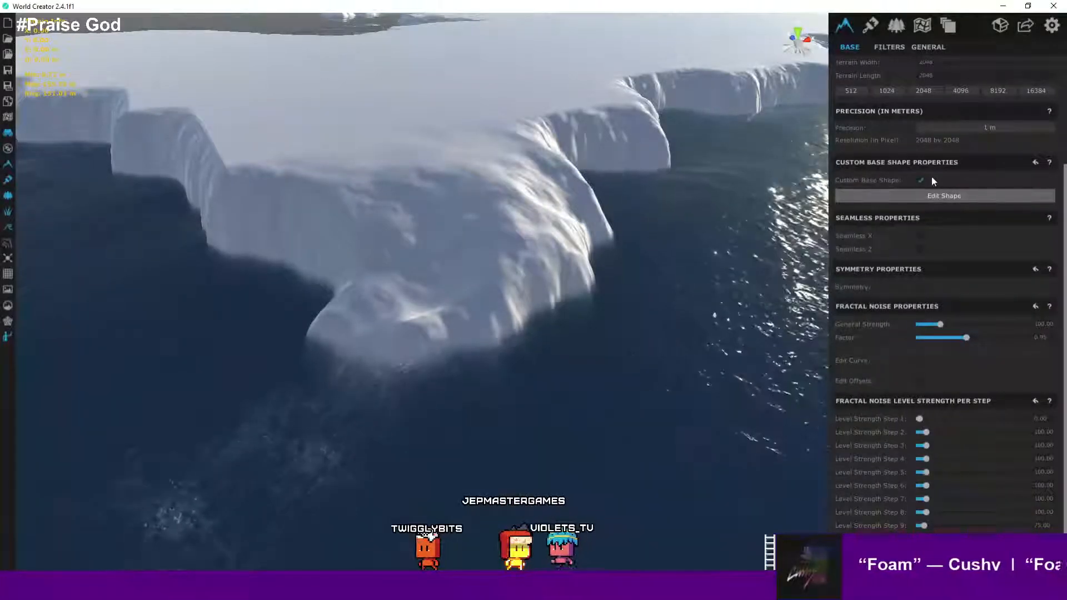
scroll(931, 176, up, 3)
scroll(932, 176, down, 3)
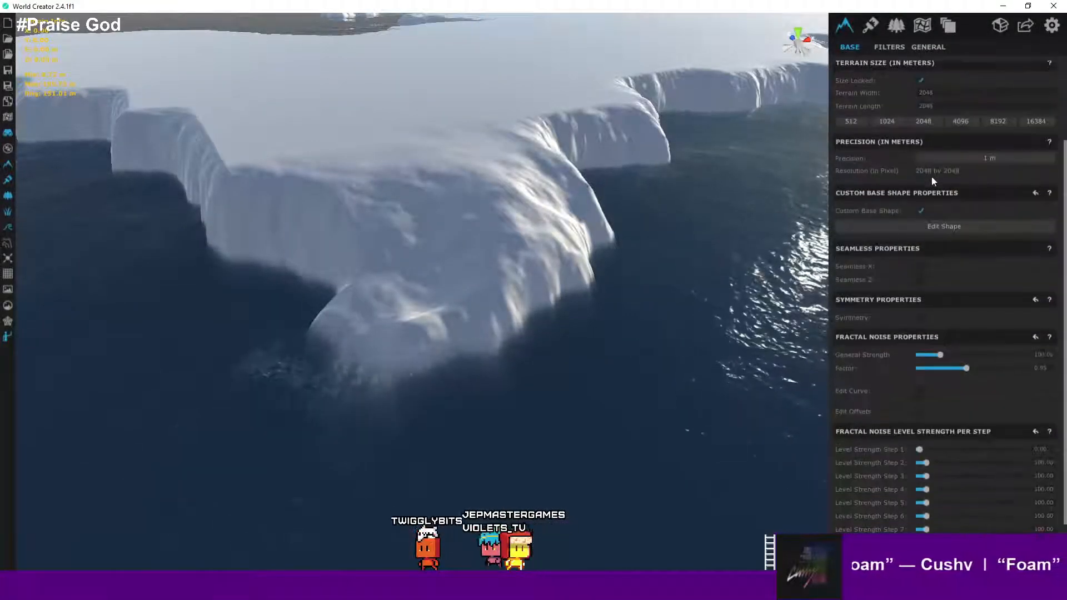
scroll(931, 177, up, 3)
click(893, 48)
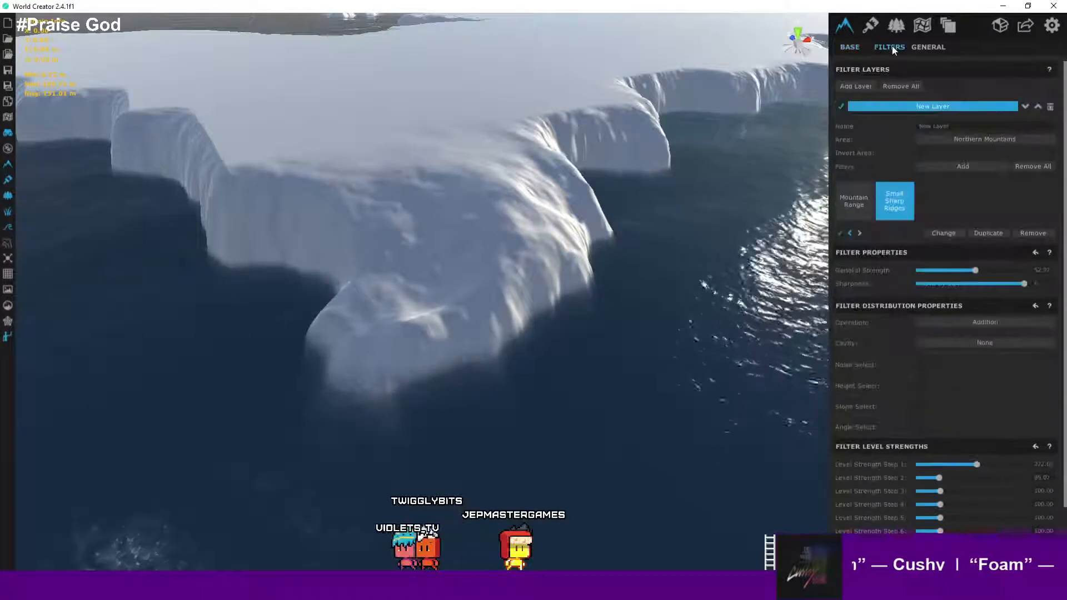
click(919, 48)
- Check the texture layers, then open the areas list and select the GiantLand area
click(849, 28)
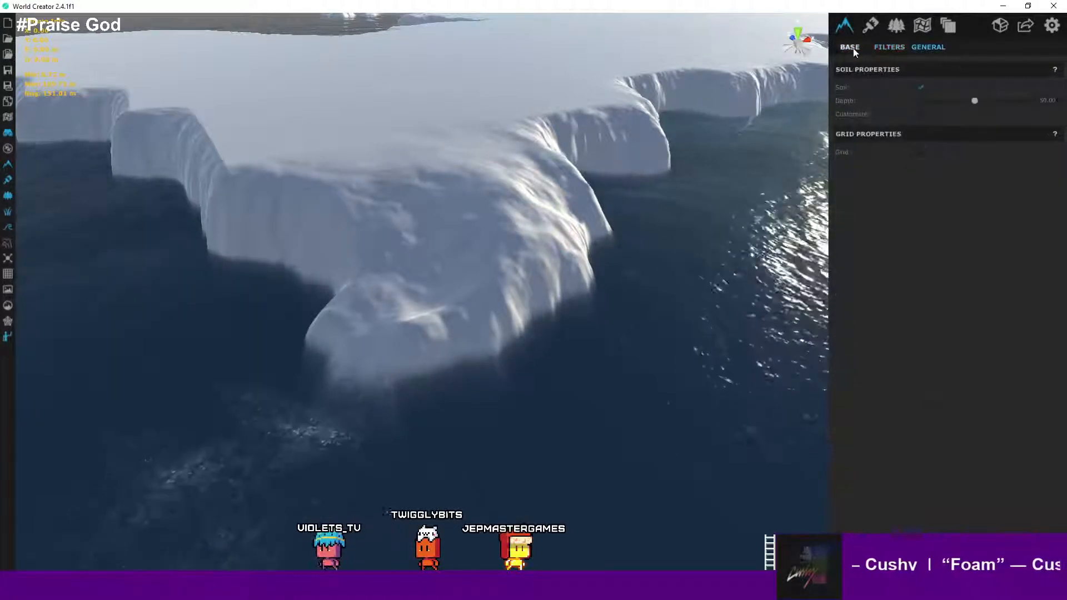
click(871, 26)
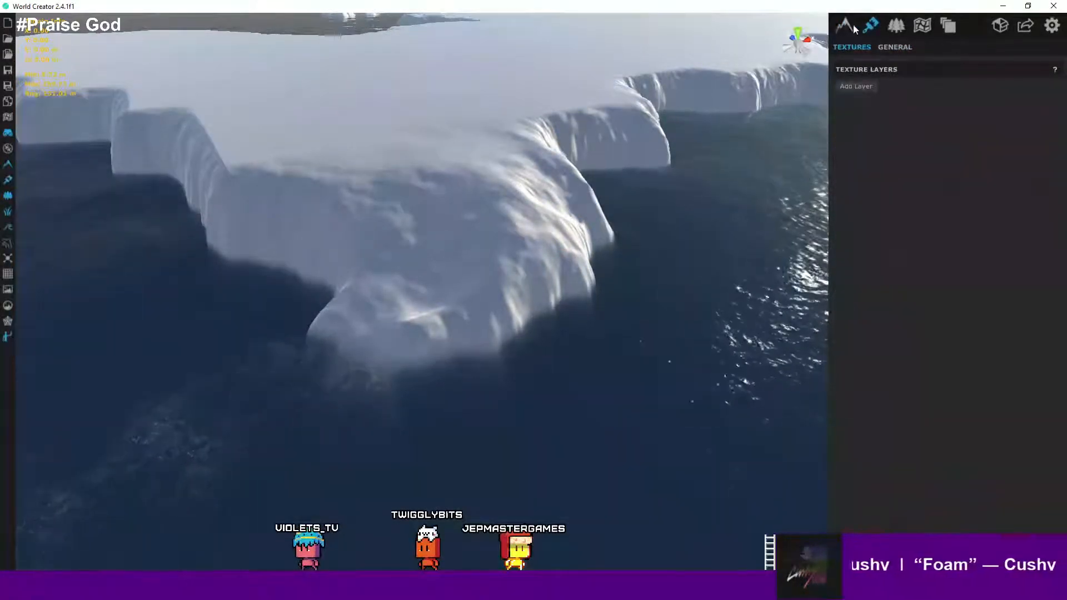
click(922, 26)
click(953, 106)
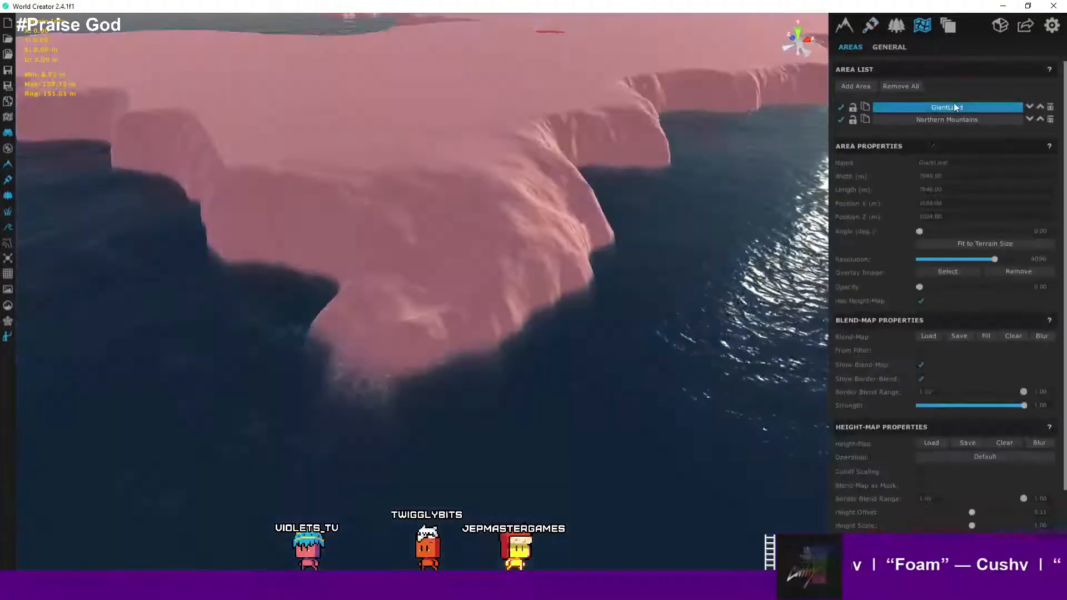
- Open the blend-map painting properties and pick the soft round brush with a size of about 101
scroll(916, 205, down, 2)
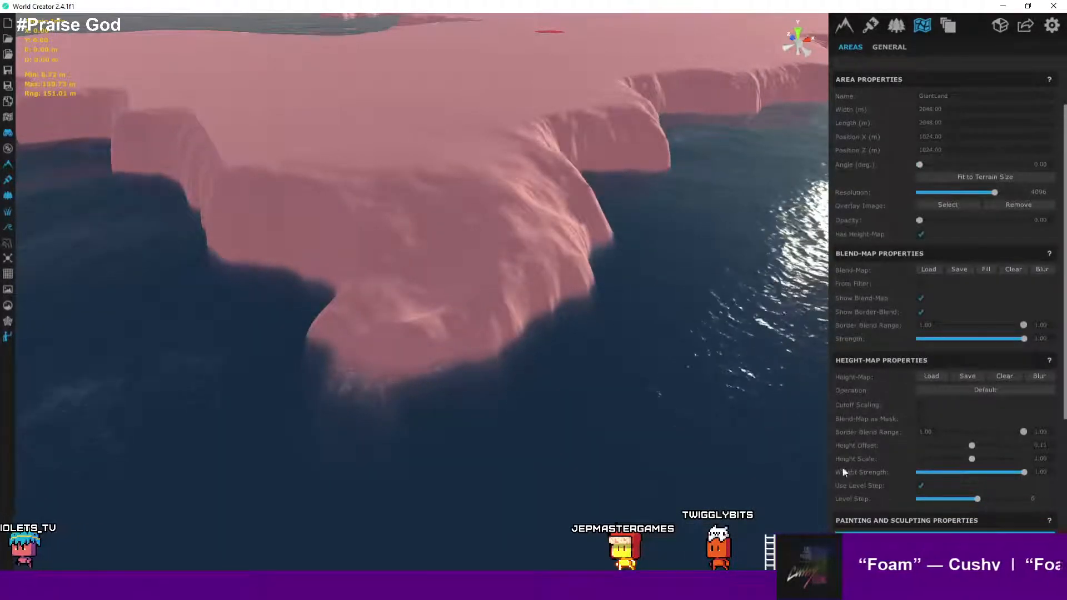
scroll(1049, 420, down, 2)
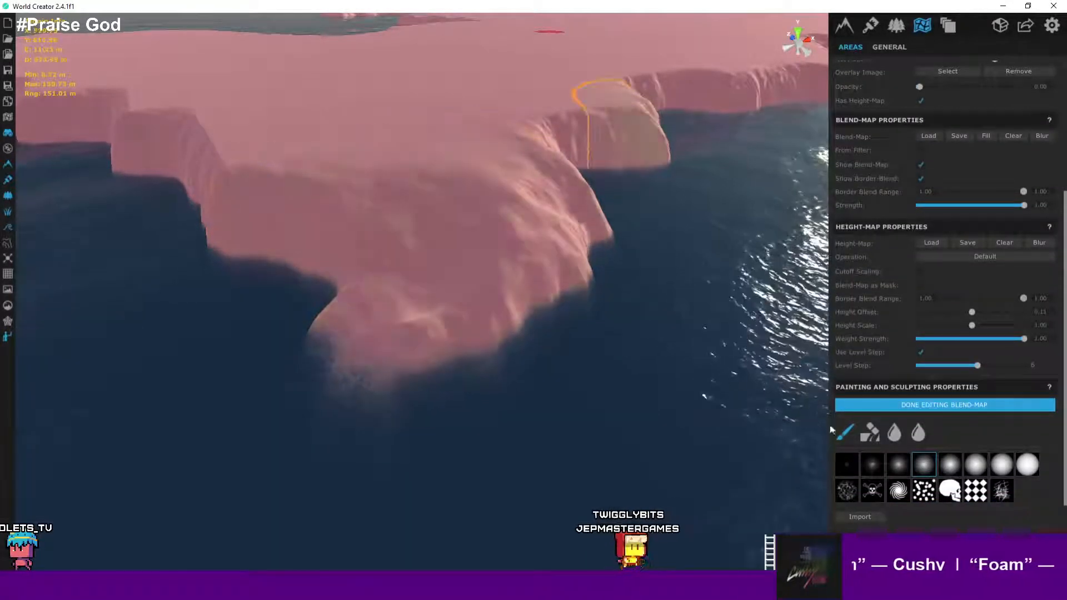
scroll(950, 473, down, 1)
drag(951, 472, 935, 469)
click(871, 398)
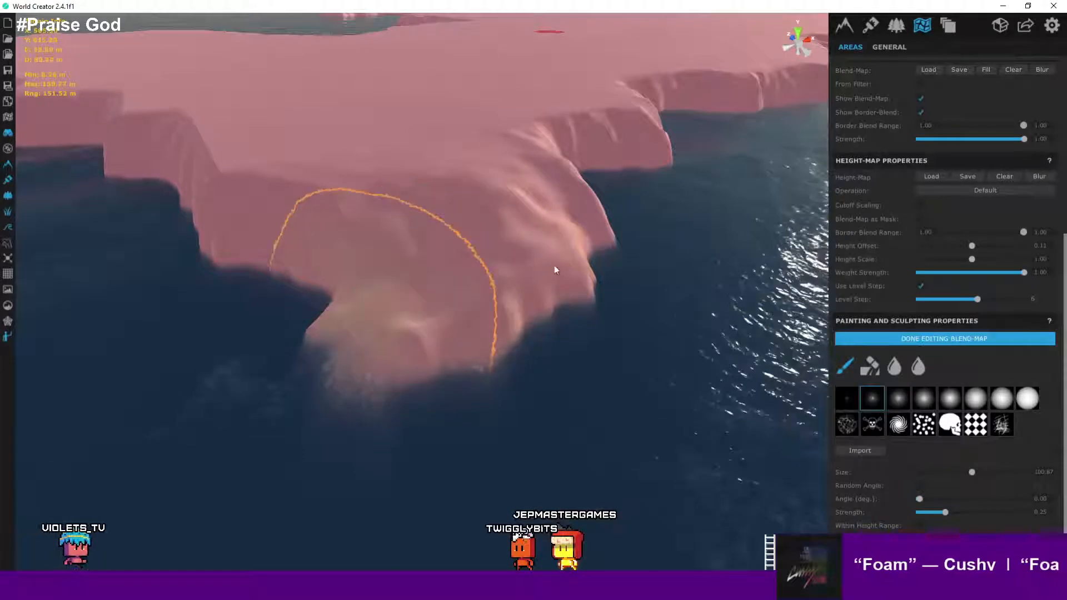
- Orbit and zoom around the GiantLand coastline while reviewing the area's blend-map and height-map properties
mouse_move(574, 258)
mouse_down()
mouse_move(583, 238)
mouse_move(519, 219)
mouse_move(468, 245)
mouse_up()
scroll(622, 312, down, 10)
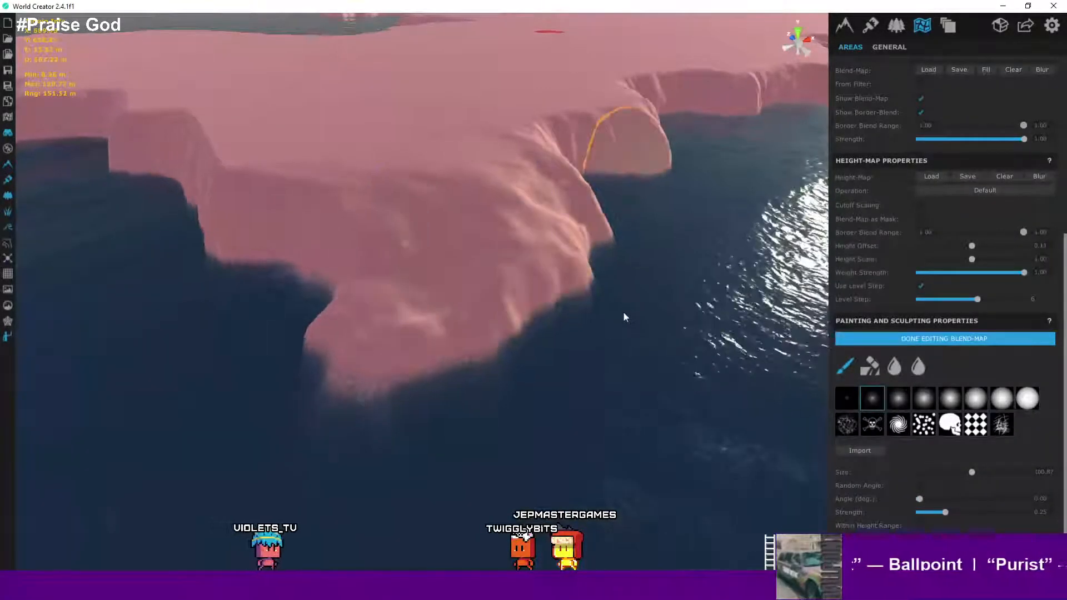
scroll(624, 317, down, 3)
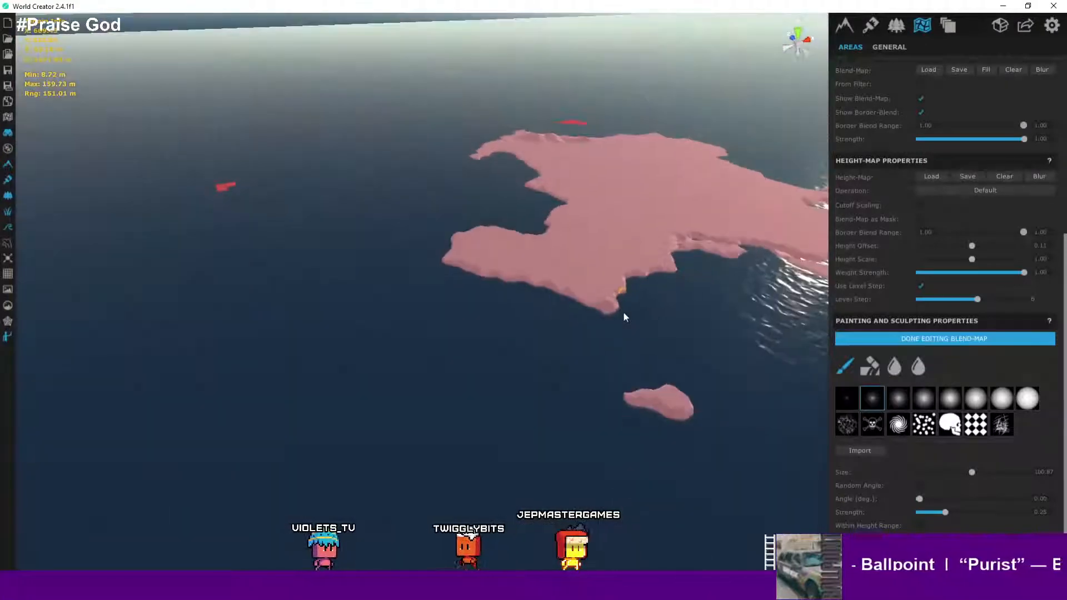
scroll(624, 316, up, 6)
scroll(550, 281, up, 5)
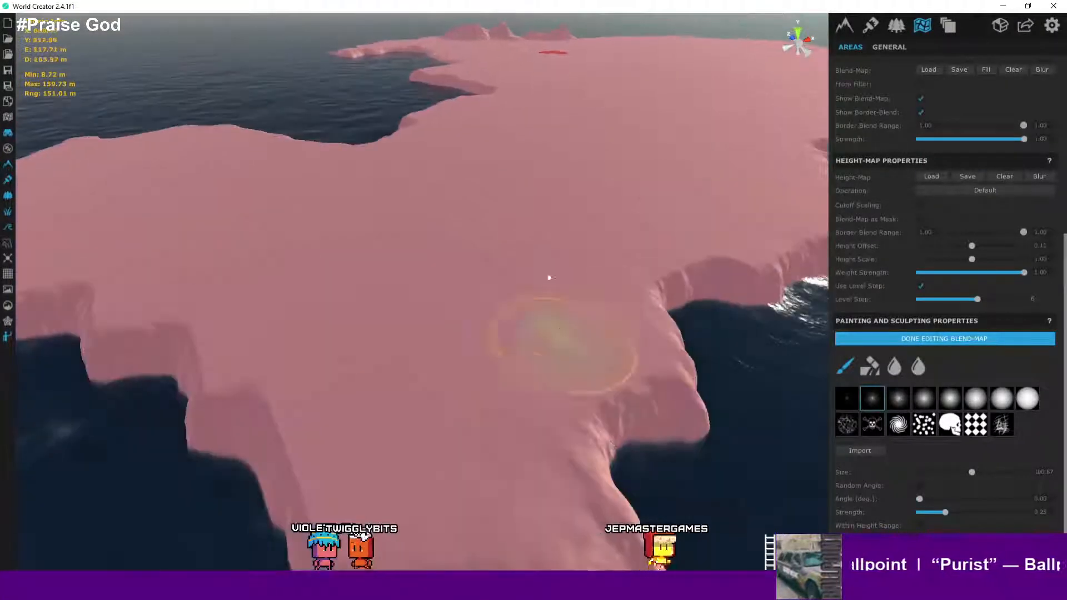
scroll(567, 278, down, 8)
middle_drag(642, 315, 548, 307)
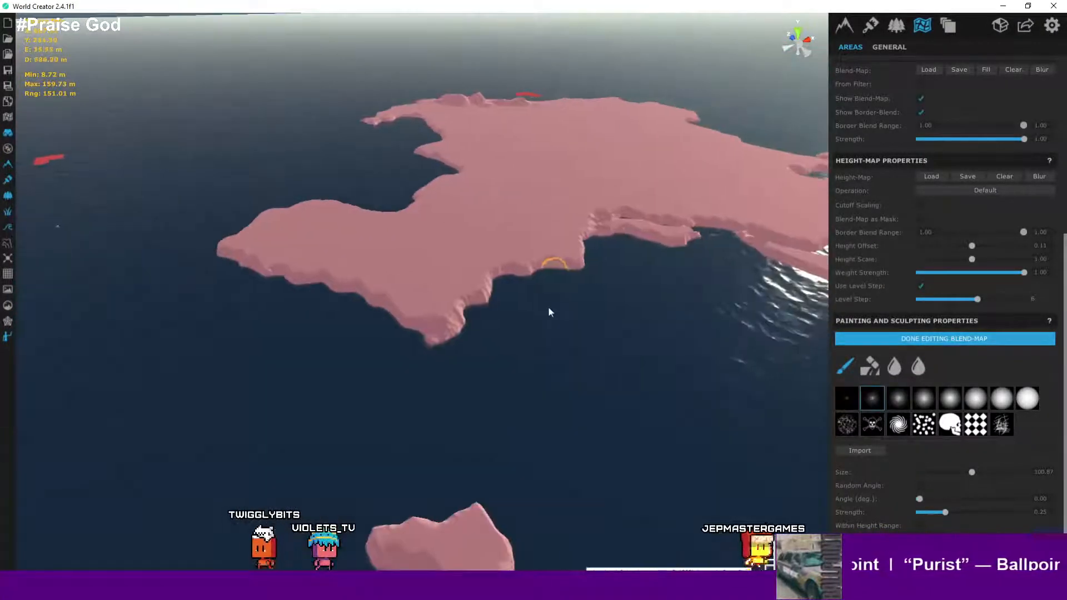
scroll(548, 311, up, 5)
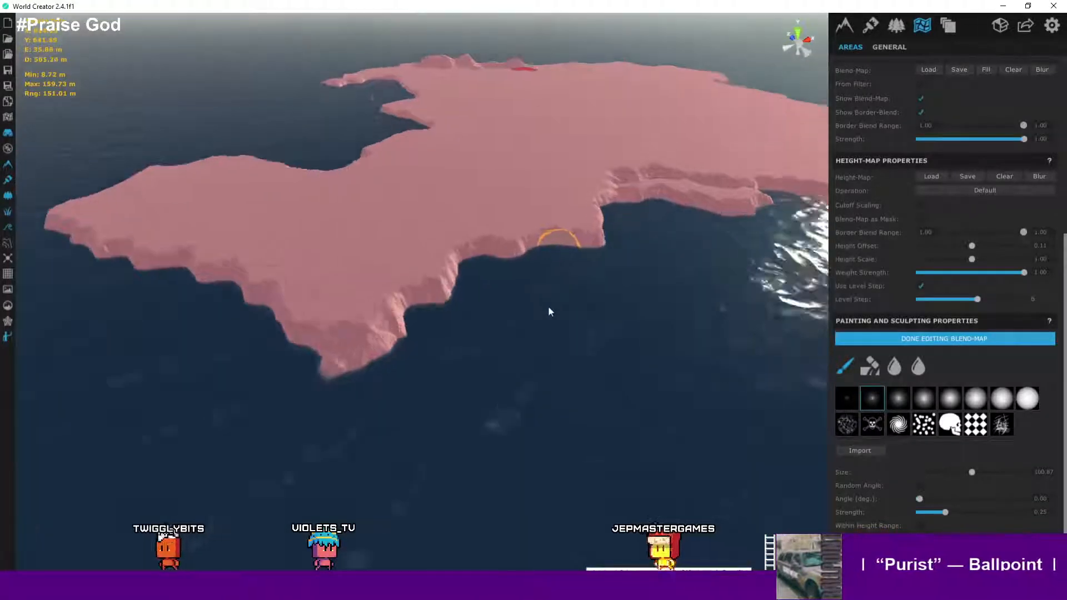
scroll(992, 322, up, 3)
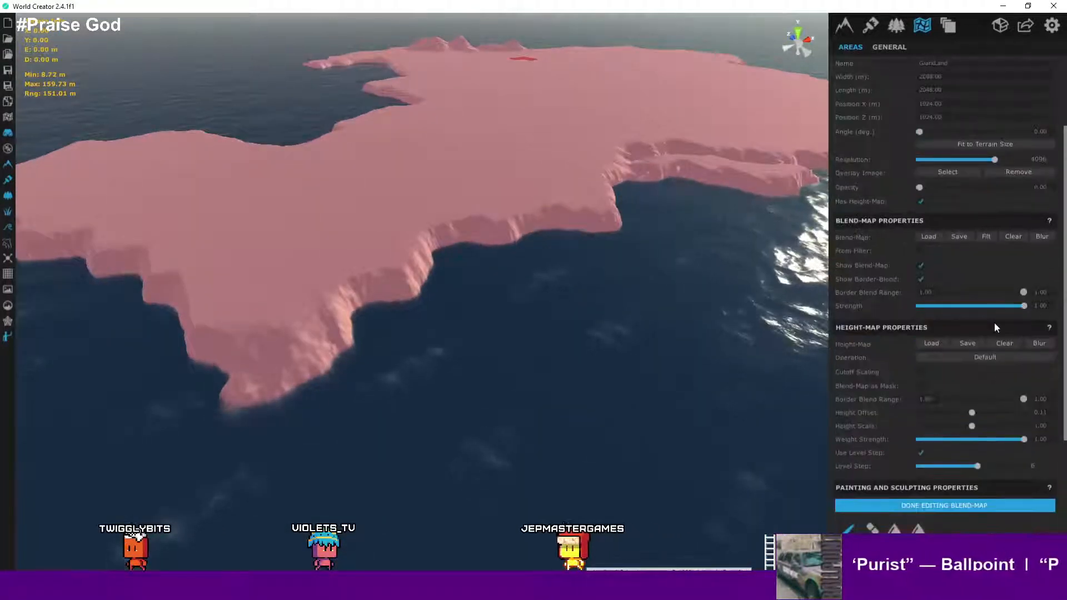
scroll(994, 322, down, 3)
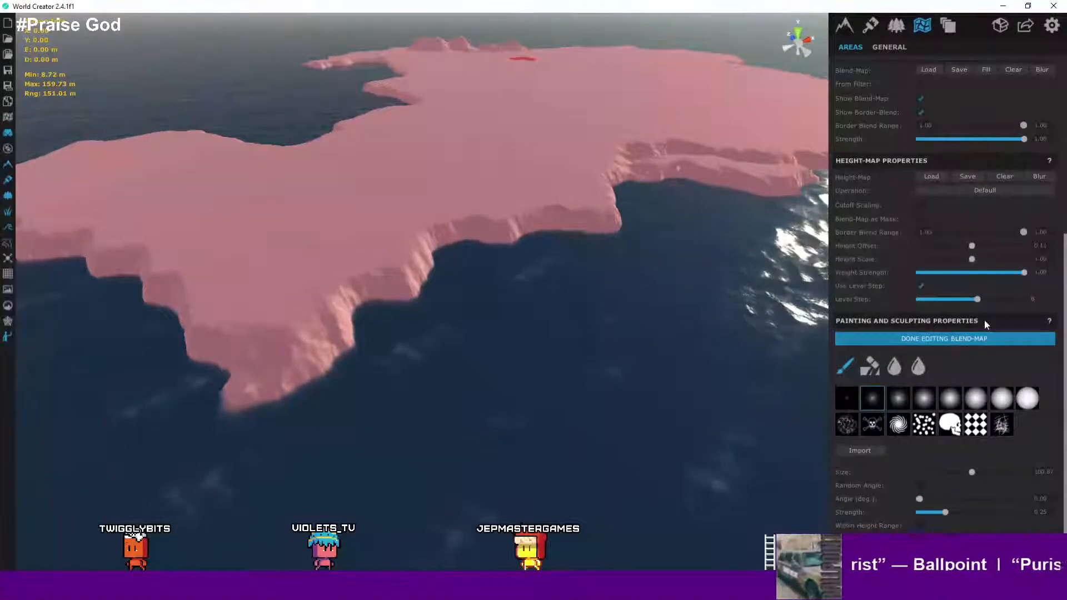
scroll(985, 322, up, 3)
scroll(985, 325, up, 3)
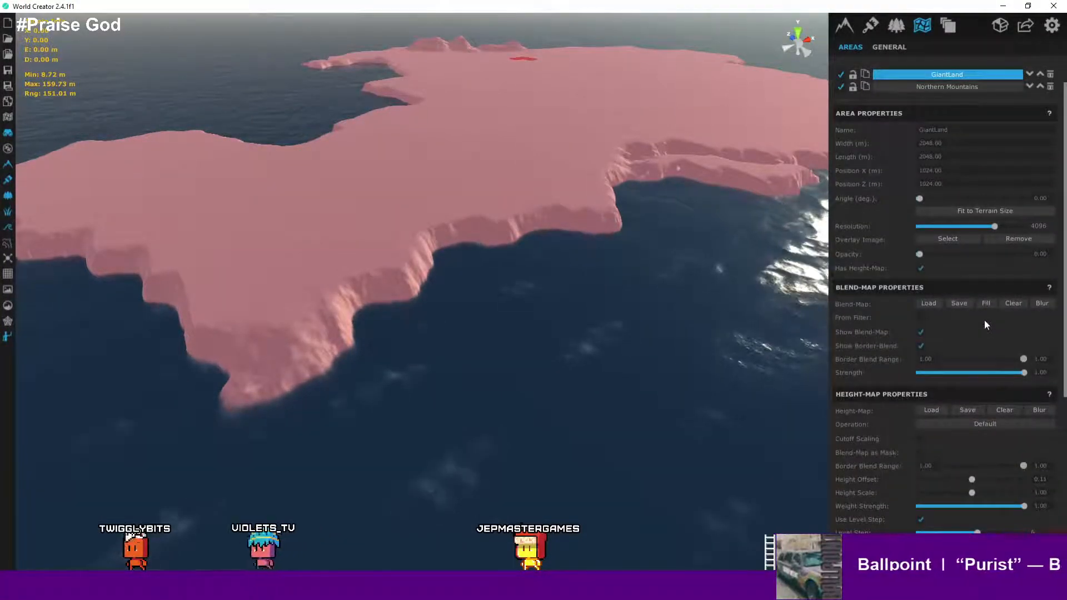
scroll(984, 320, down, 5)
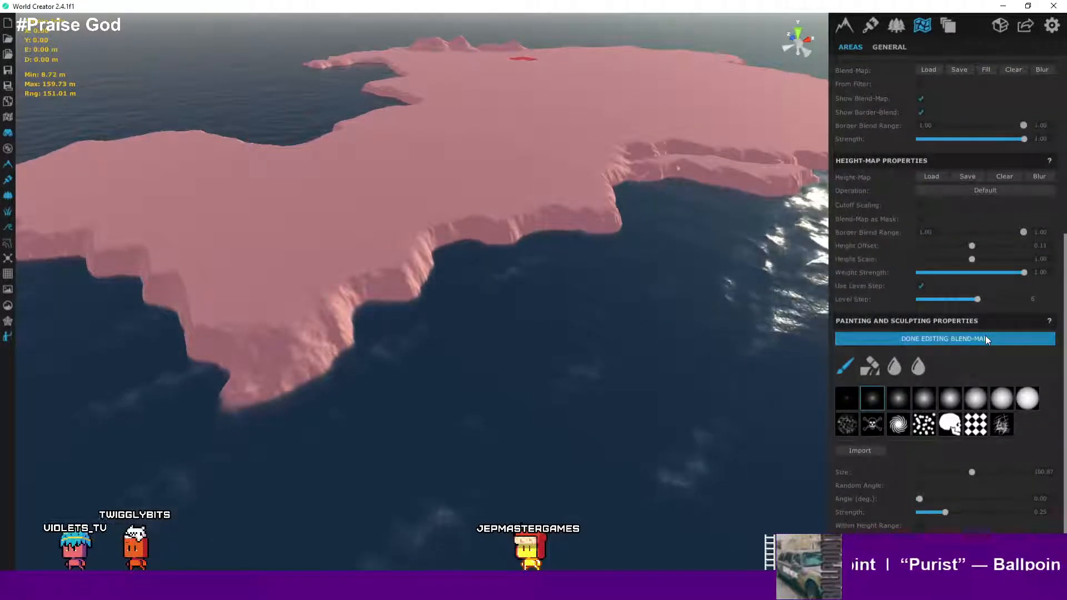
scroll(988, 332, up, 2)
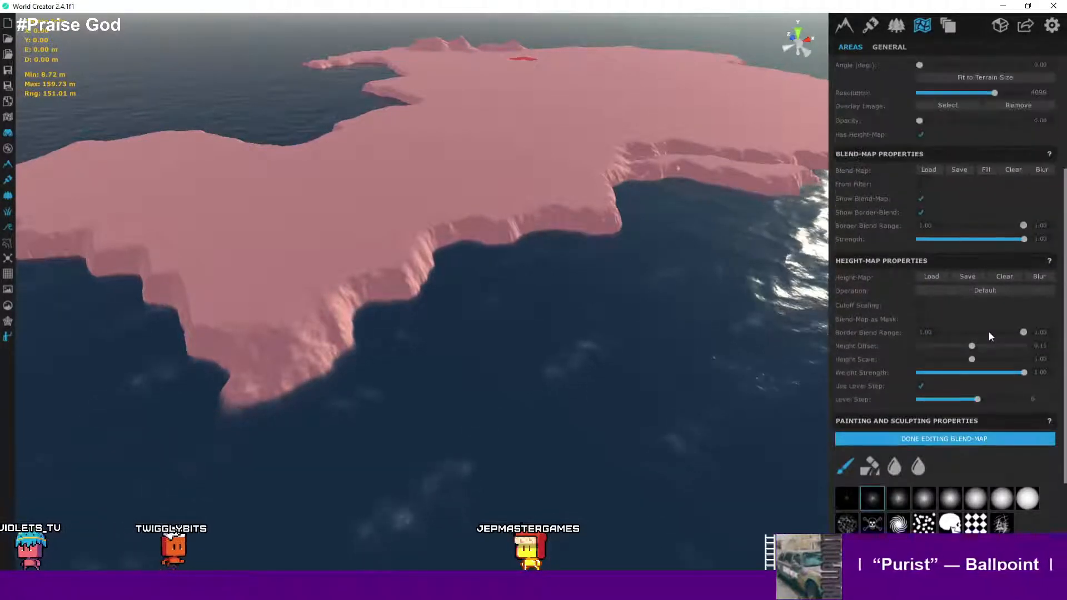
scroll(1039, 306, down, 2)
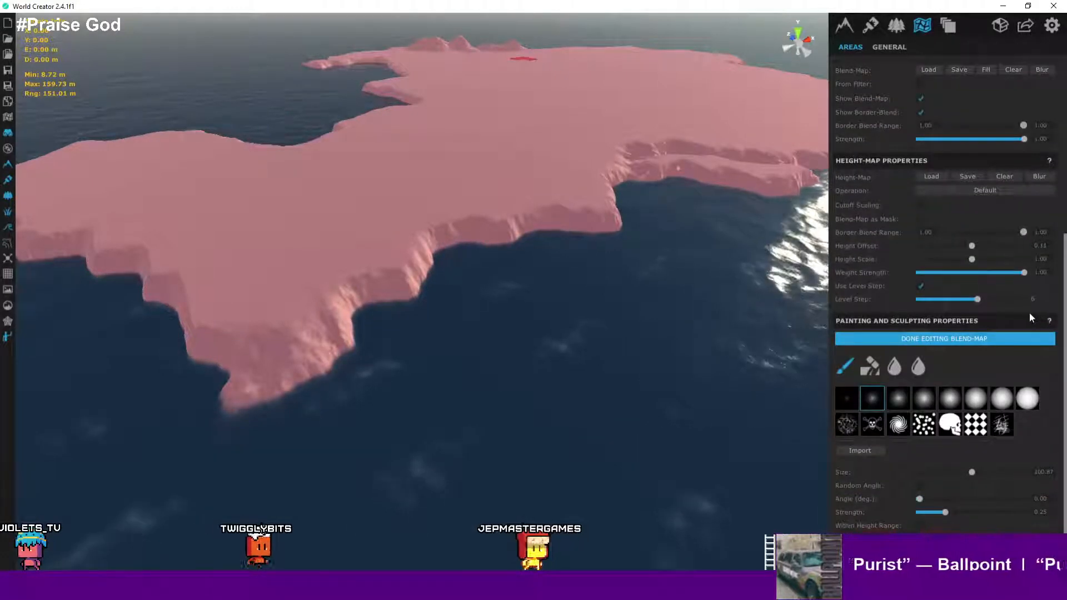
scroll(1029, 312, up, 4)
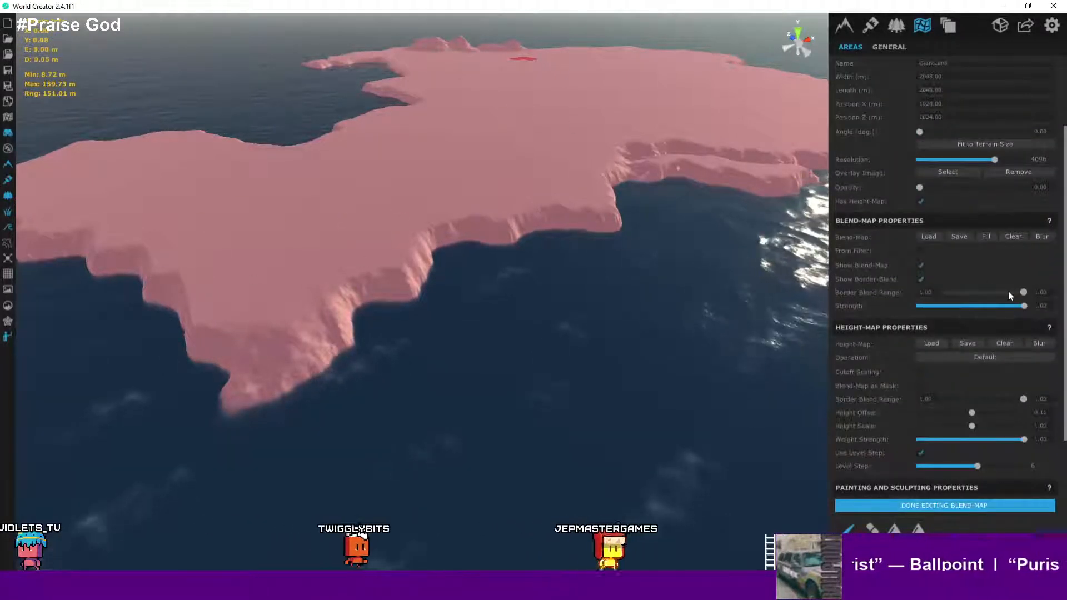
scroll(1008, 291, up, 3)
scroll(991, 220, down, 5)
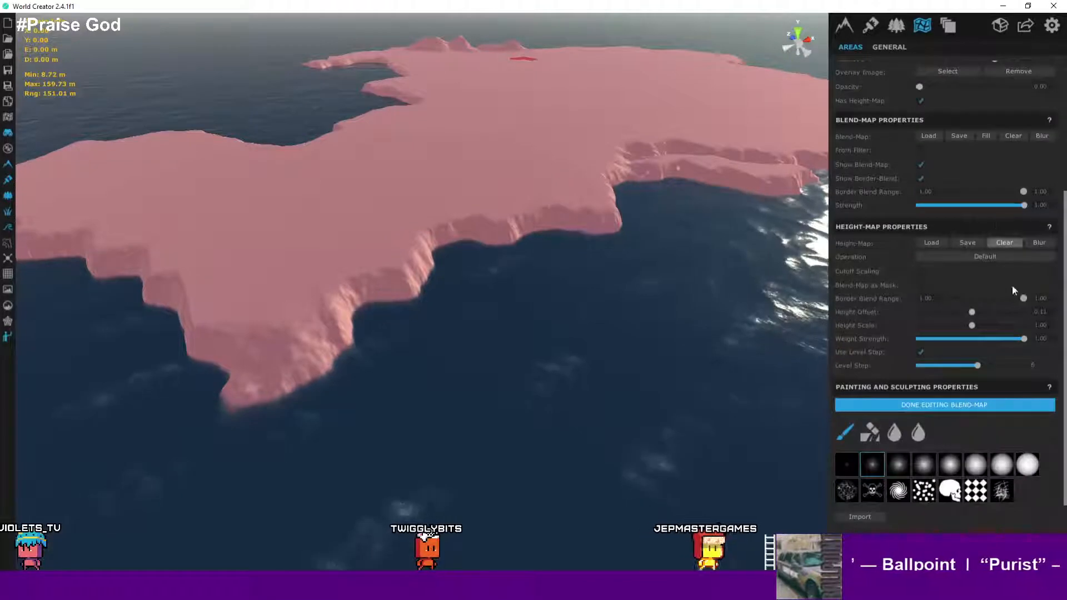
- Lower the height-map border blend range minimum to 0.21 and inspect the reshaped terrain
drag(1019, 298, 960, 299)
scroll(578, 221, down, 5)
scroll(534, 285, up, 2)
middle_drag(495, 203, 552, 310)
scroll(566, 282, down, 3)
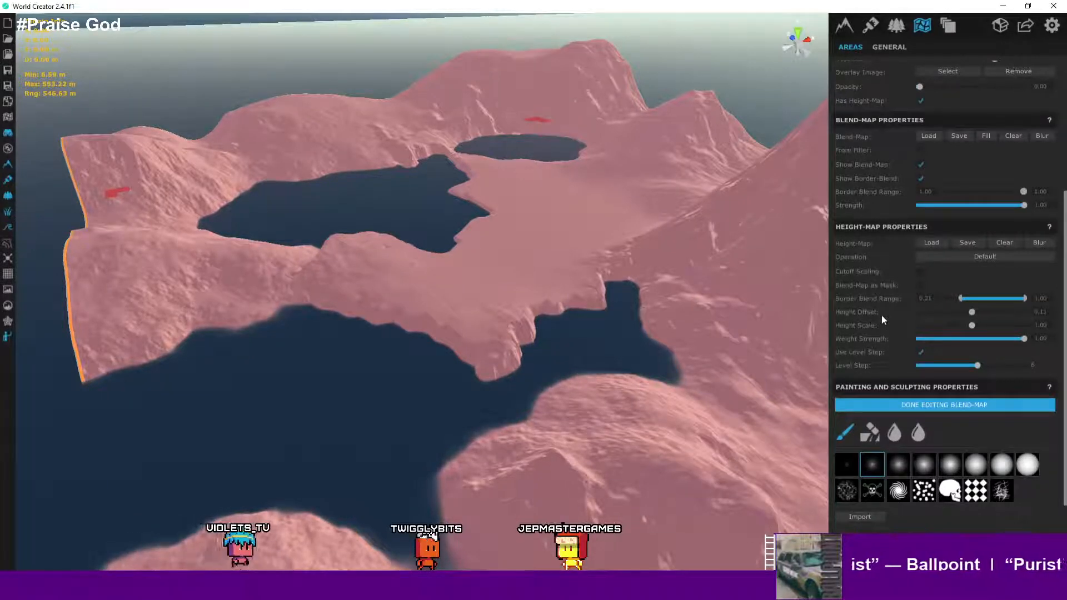
scroll(974, 126, up, 4)
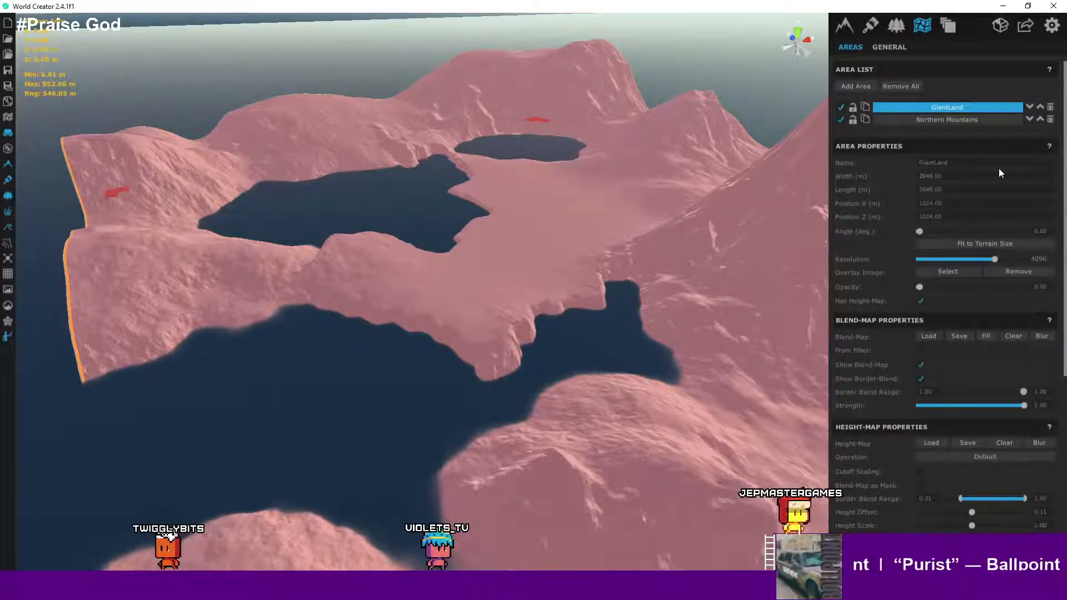
scroll(731, 323, down, 3)
scroll(952, 392, down, 5)
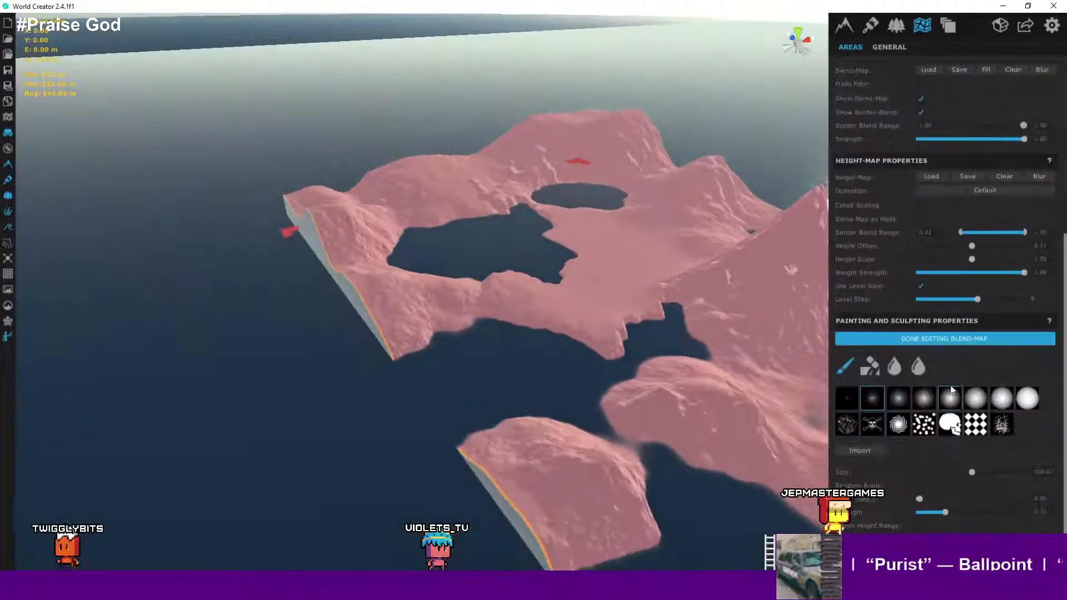
scroll(562, 334, up, 5)
scroll(507, 312, up, 3)
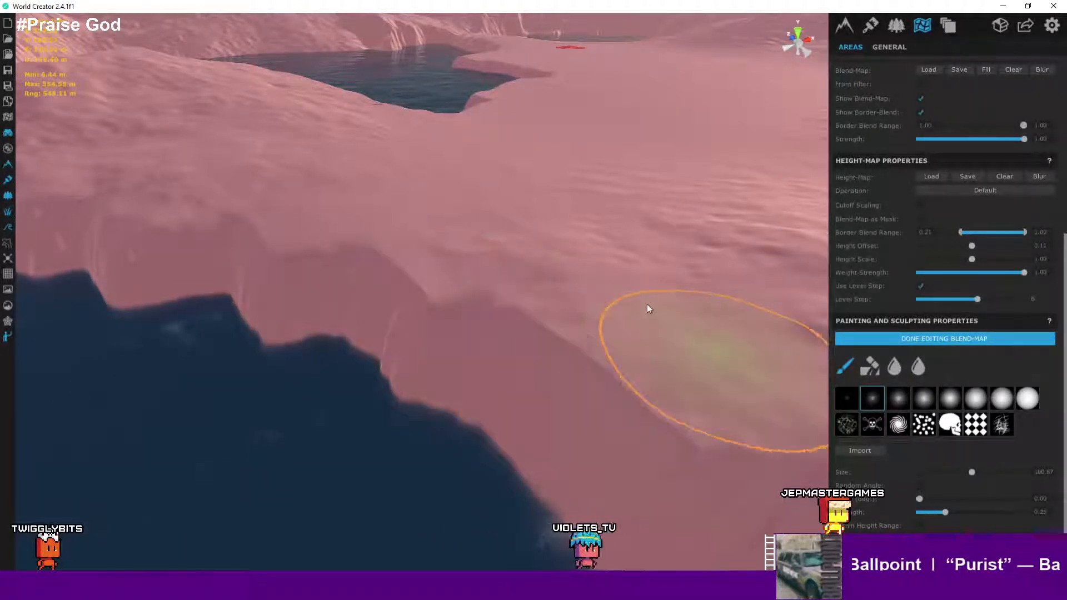
scroll(646, 303, down, 3)
scroll(645, 300, down, 5)
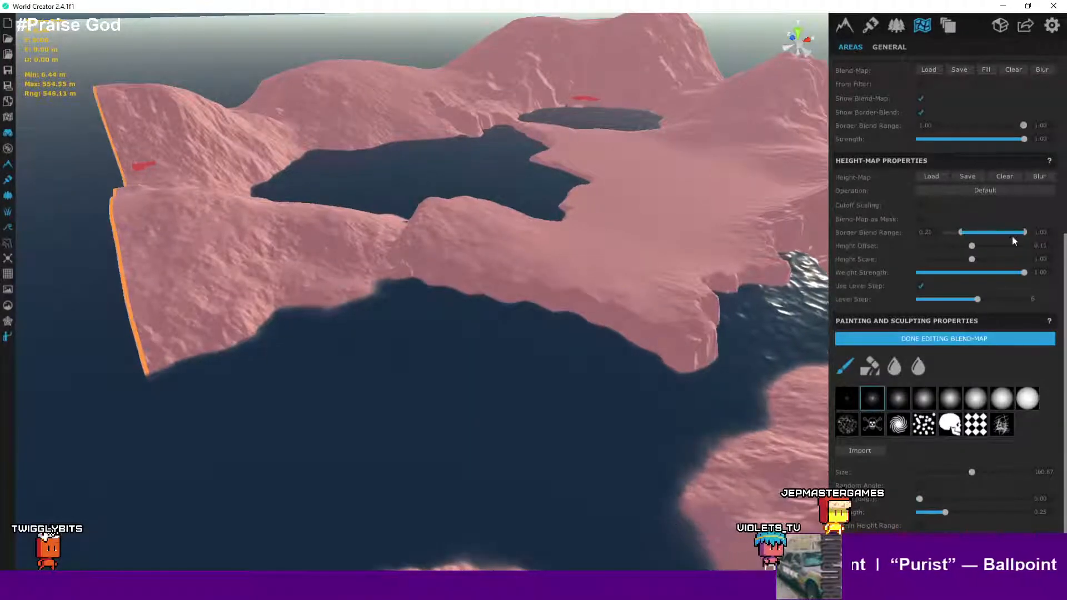
- Restore the height-map border blend range to 1.00 and zoom out over the island
drag(961, 232, 1036, 239)
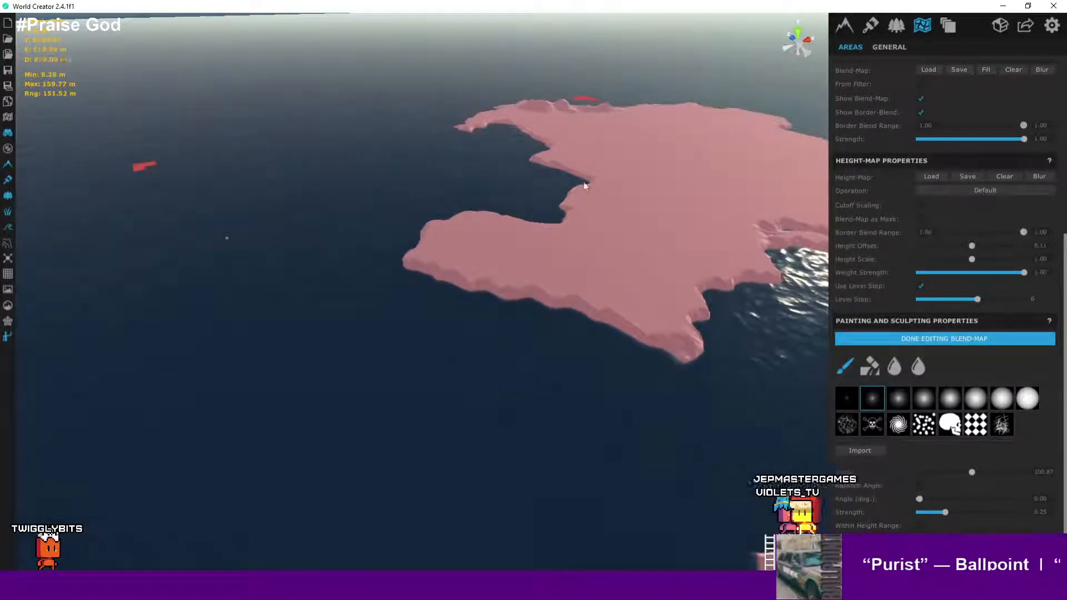
scroll(584, 186, down, 5)
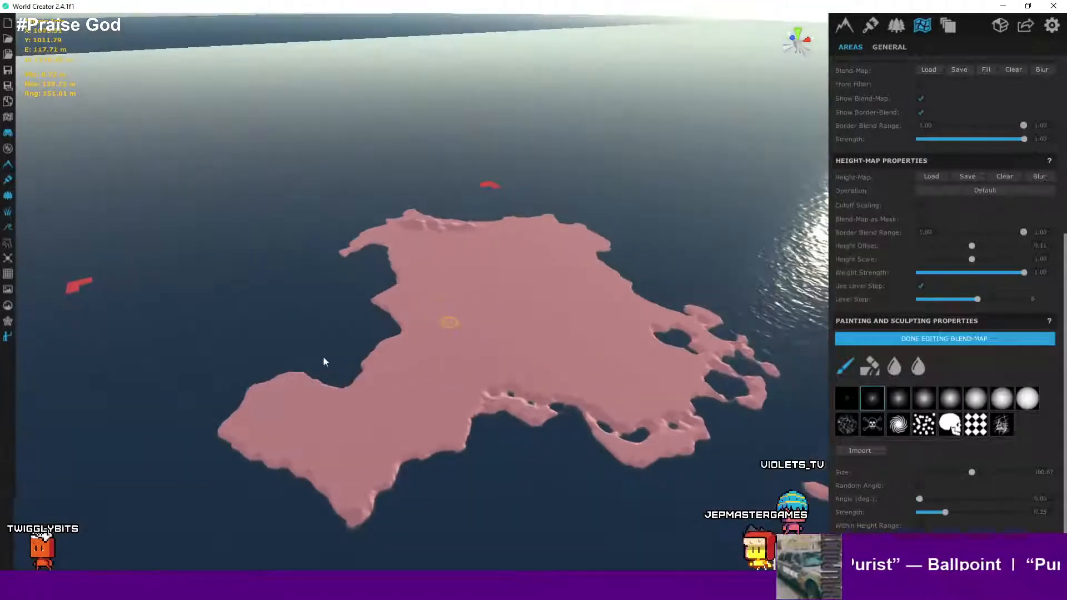
scroll(326, 347, down, 5)
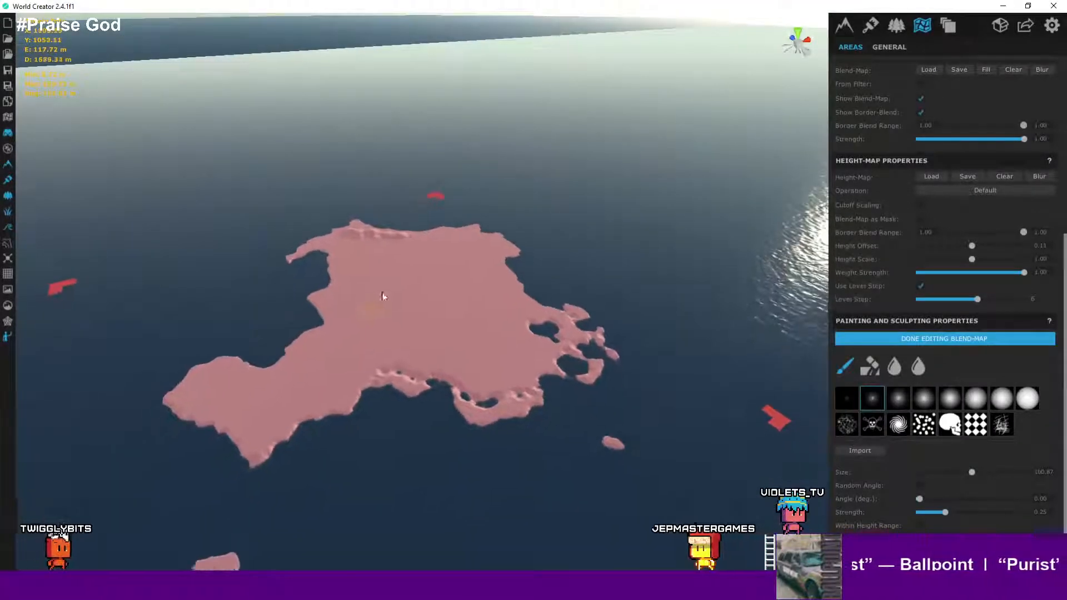
- Finish editing the GiantLand blend-map
key(s)
key(a)
scroll(481, 315, up, 3)
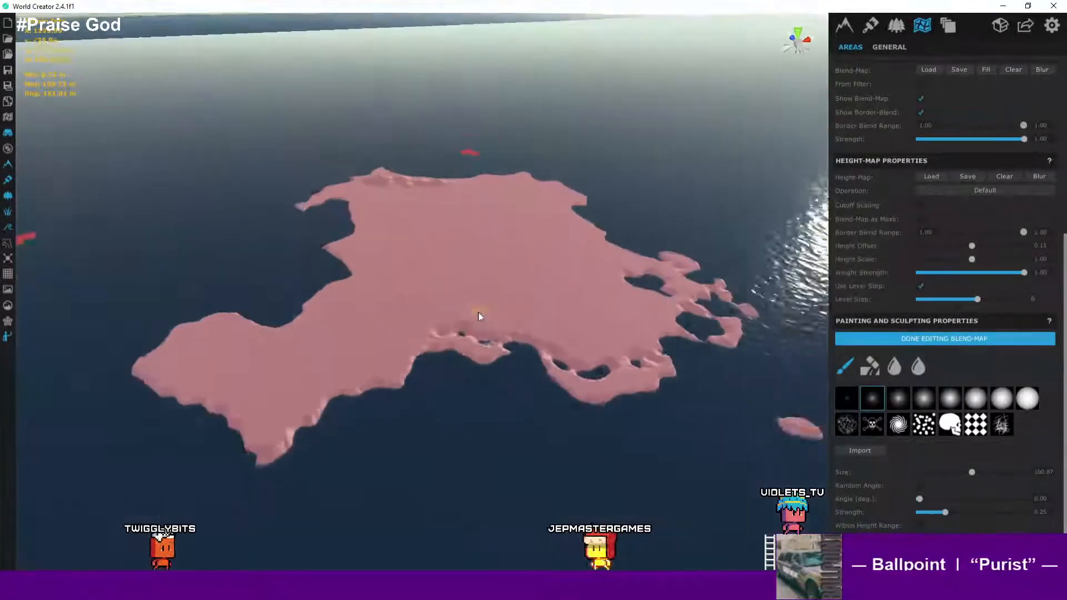
scroll(480, 316, up, 5)
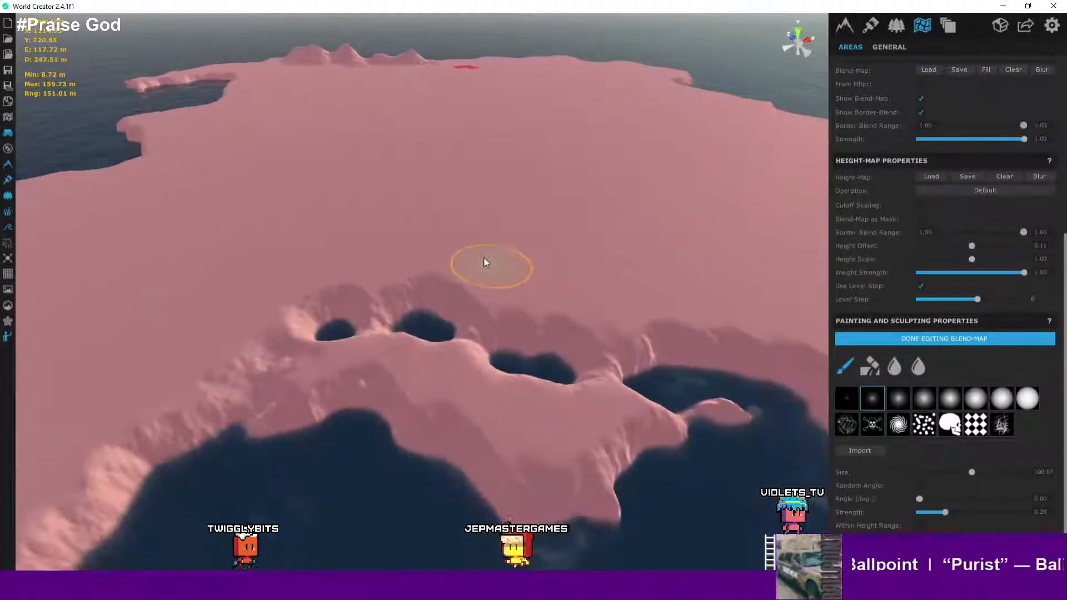
key(s)
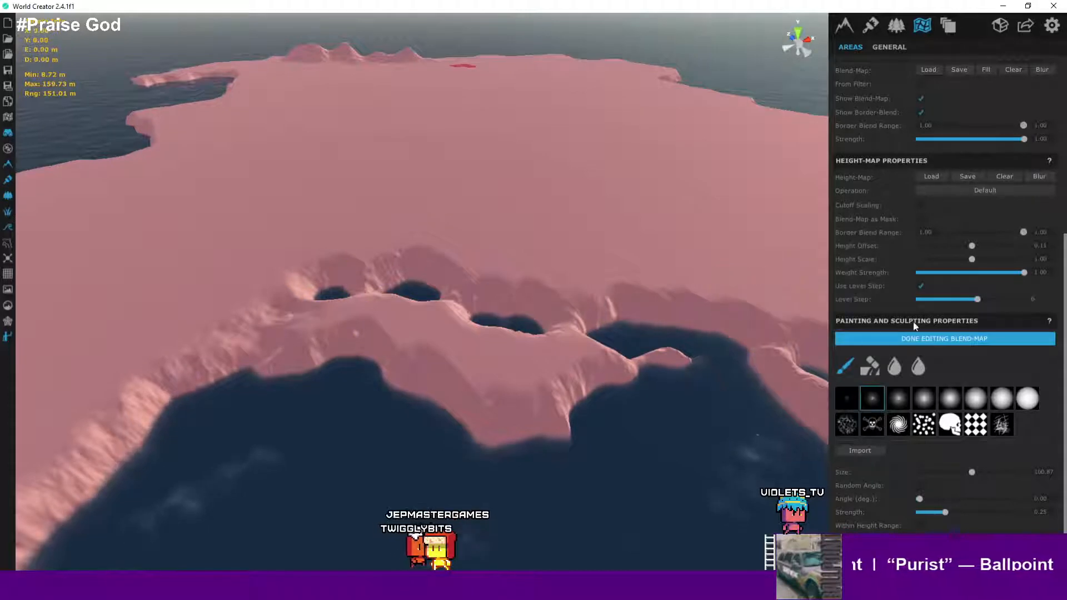
click(1004, 339)
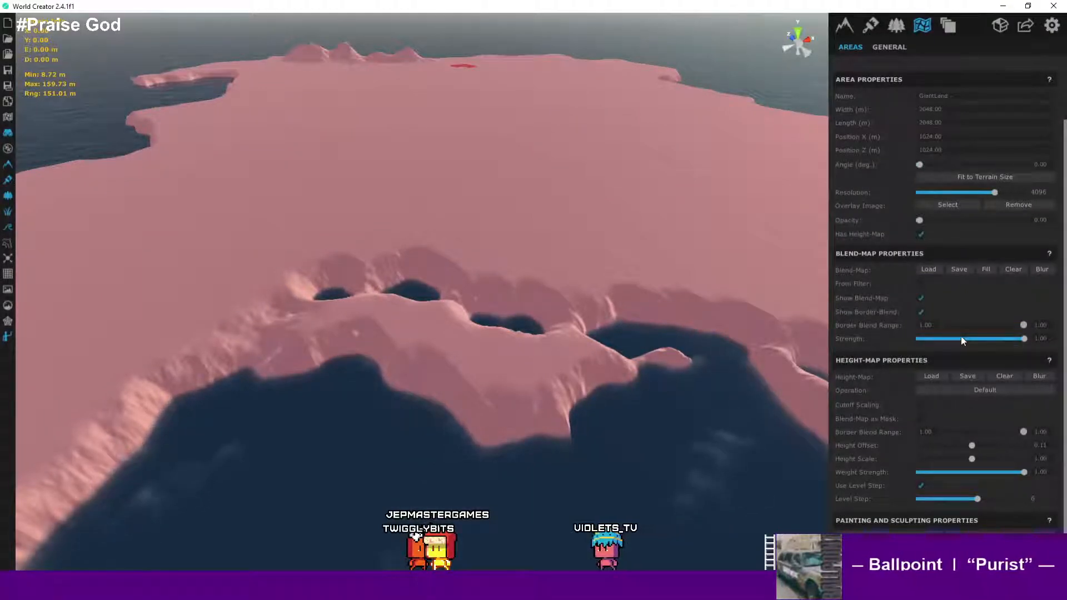
- Raise the height-map level step to 7 and view the island's coastline
drag(978, 498, 1000, 499)
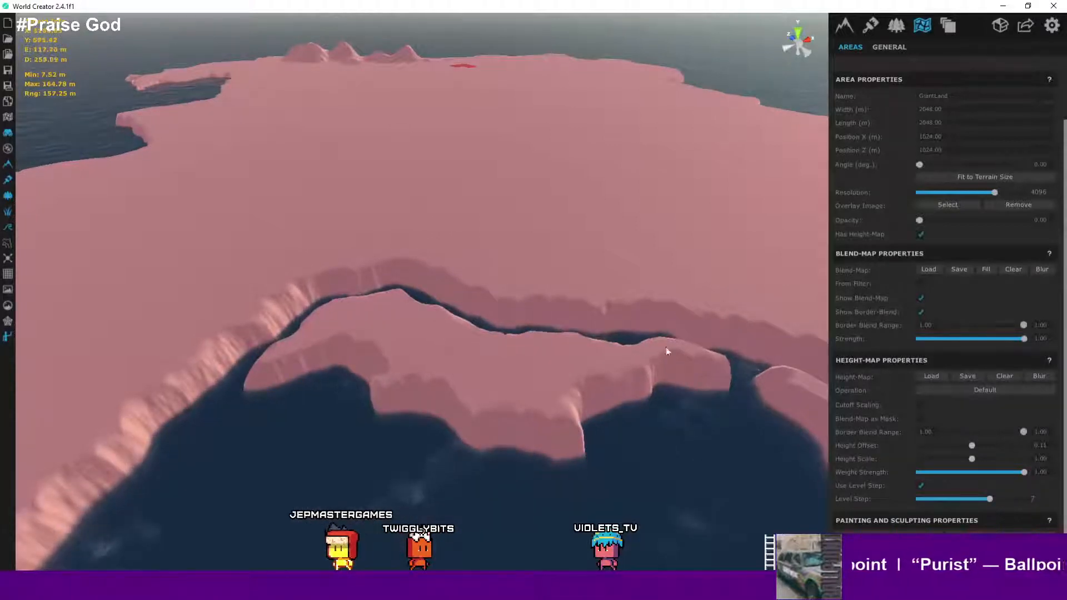
scroll(652, 325, down, 10)
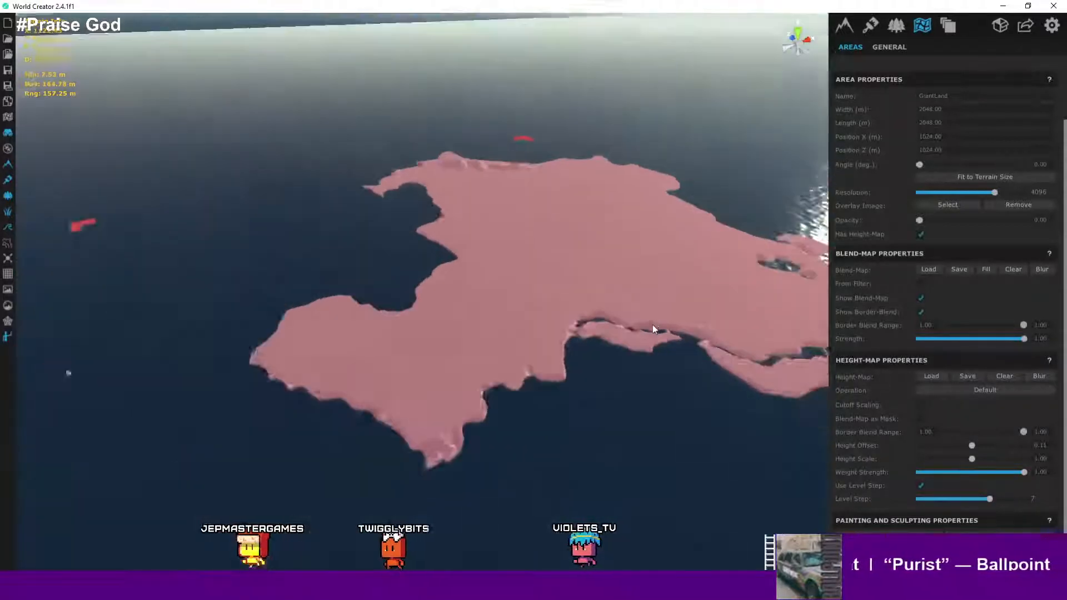
middle_drag(399, 371, 600, 358)
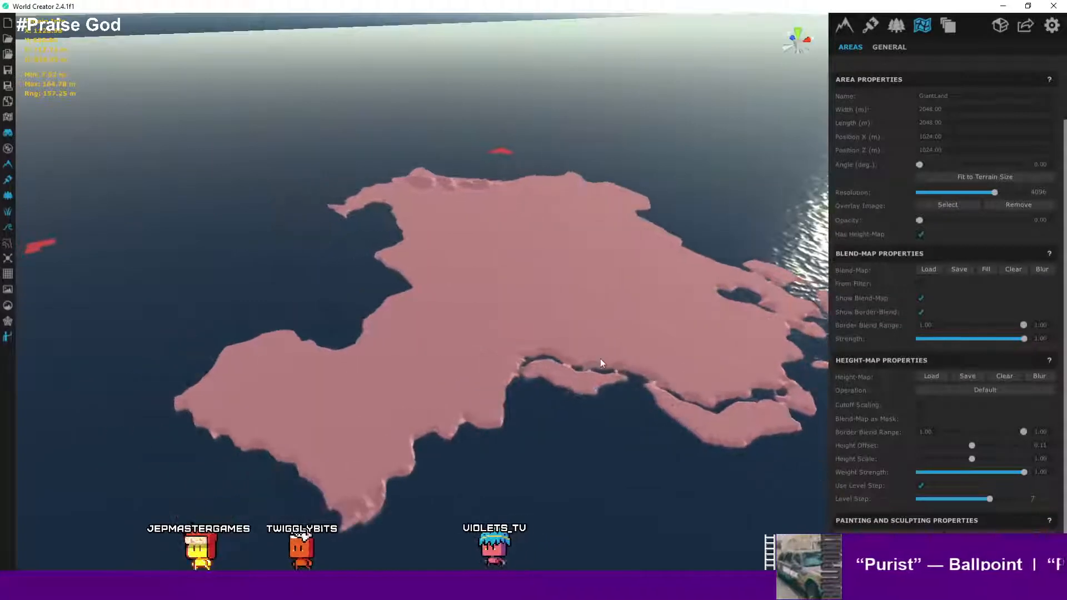
right_drag(587, 360, 608, 389)
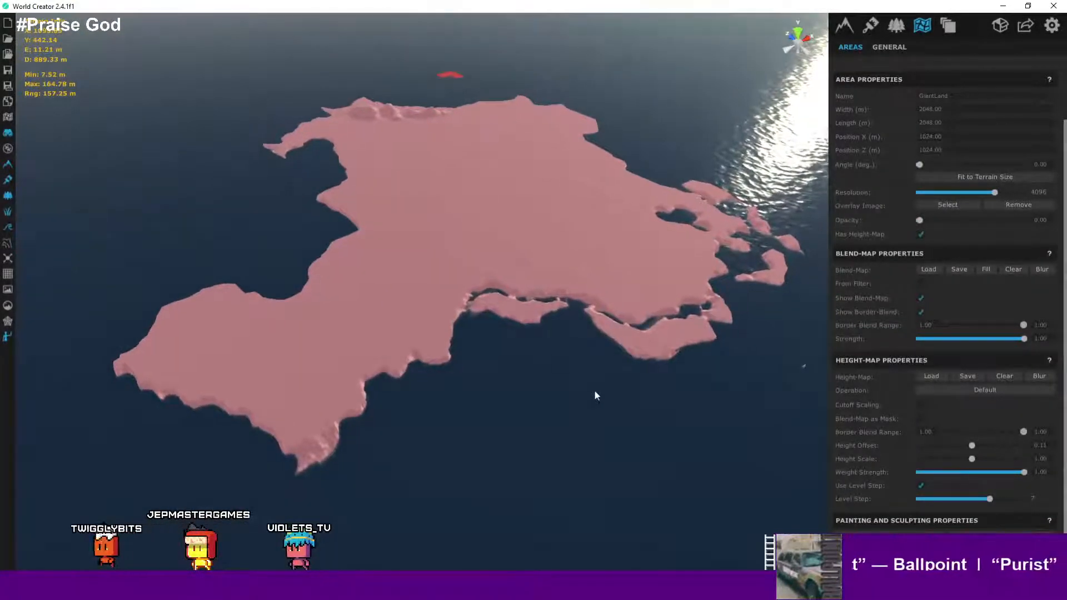
- Set the GiantLand area's overlay opacity to about 0.10
scroll(937, 229, up, 3)
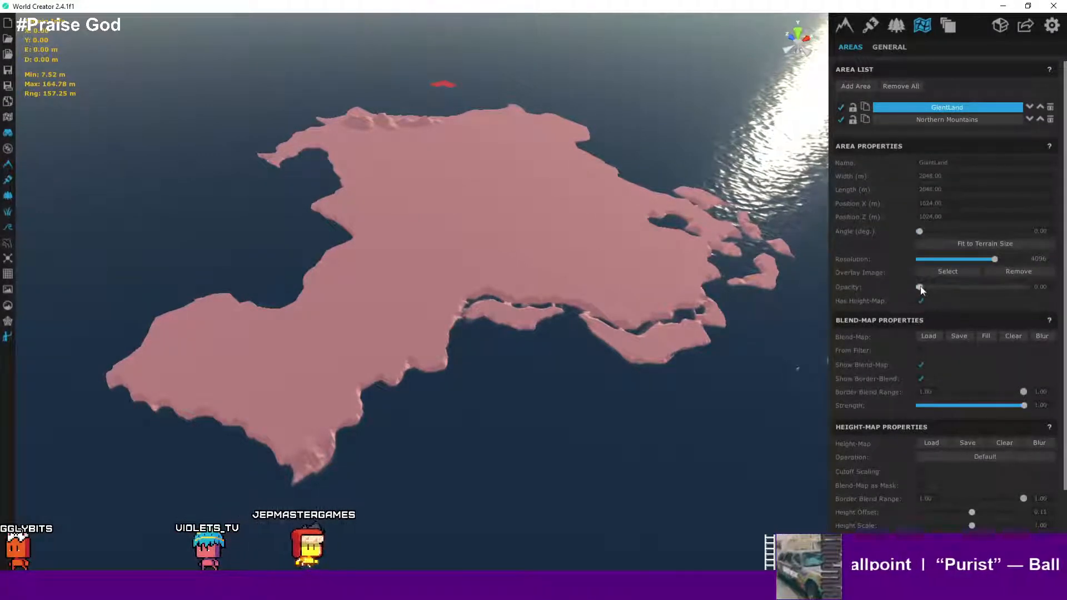
mouse_move(920, 286)
mouse_down()
mouse_move(969, 288)
mouse_move(938, 287)
mouse_up()
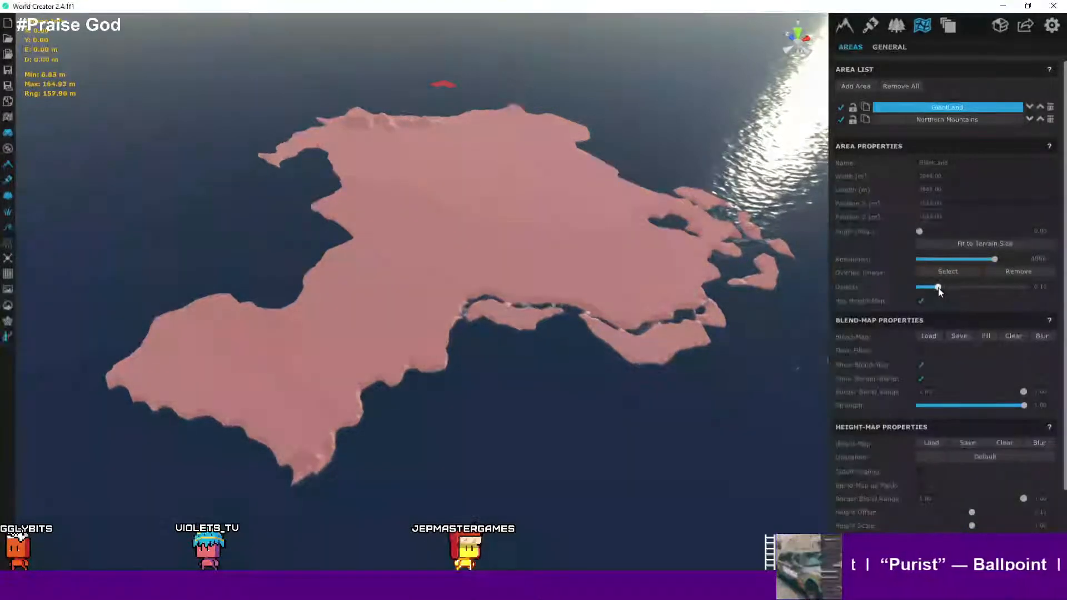
scroll(538, 314, up, 10)
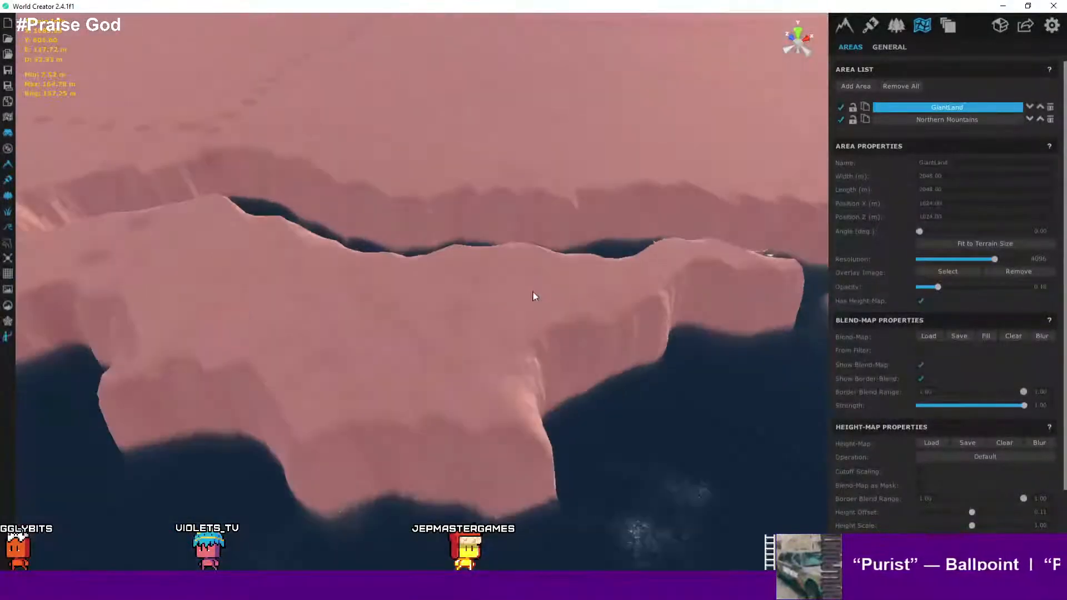
- Raise the ocean height to about 116.40 in the environment settings
scroll(536, 286, up, 4)
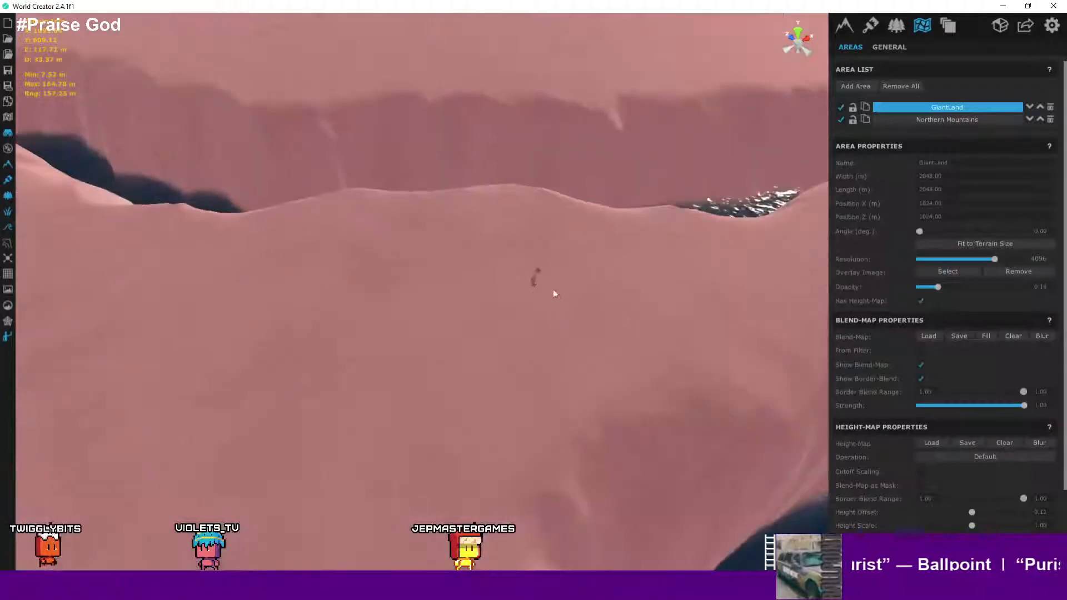
right_drag(616, 273, 523, 258)
scroll(400, 274, down, 10)
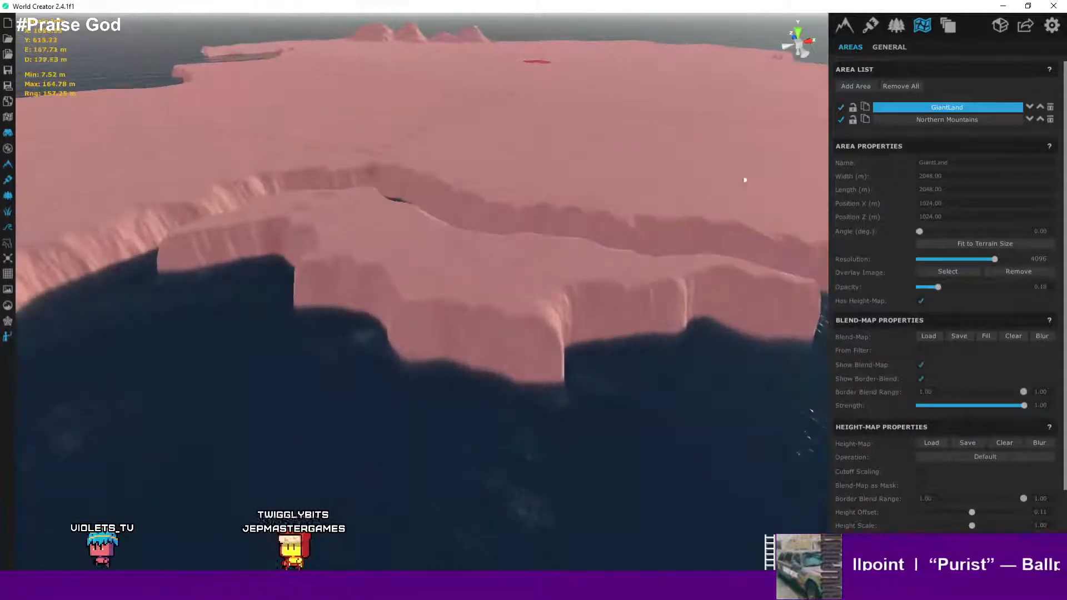
click(901, 29)
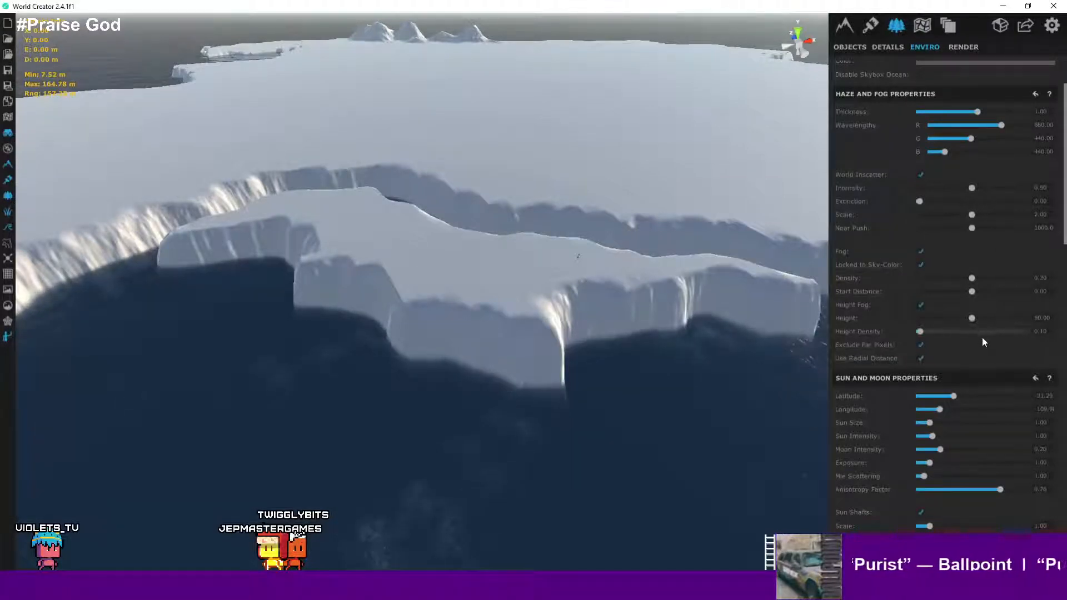
scroll(982, 340, down, 3)
scroll(983, 339, down, 1)
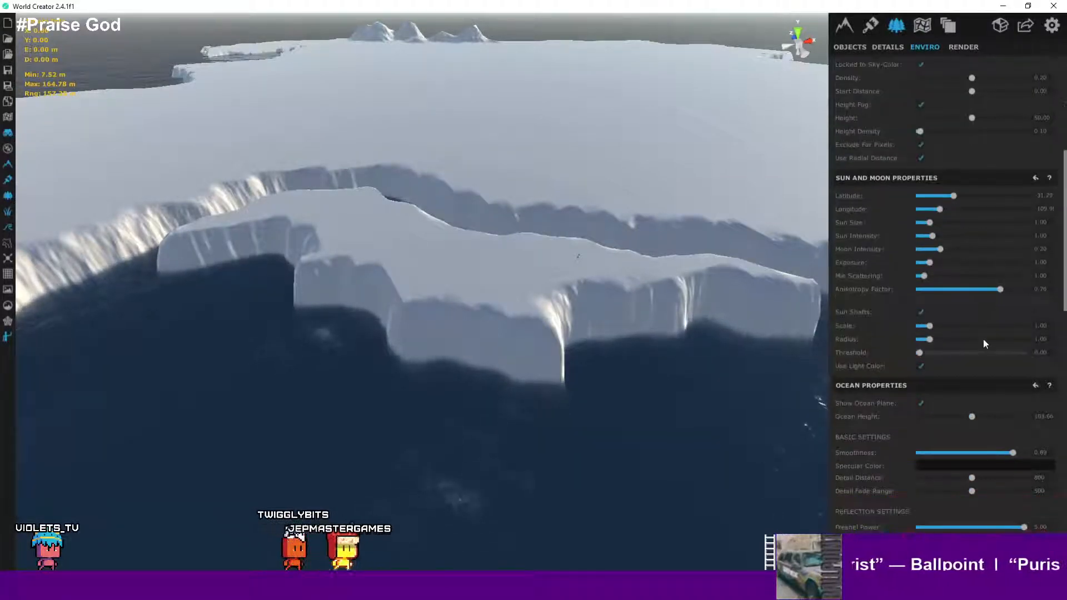
drag(976, 416, 1042, 415)
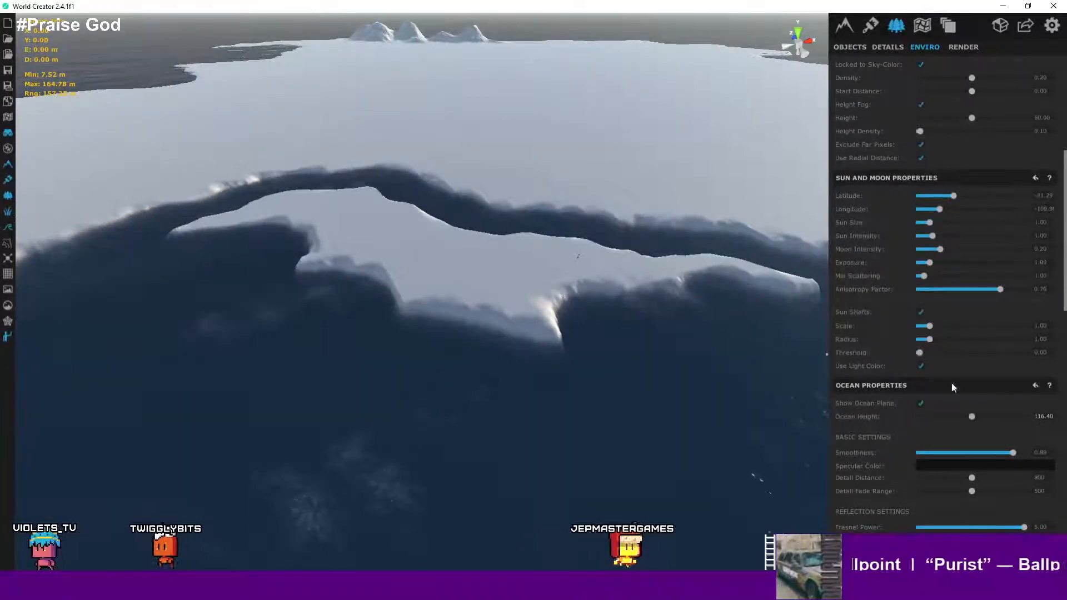
- Place a walking character on the island's shore and walk it forward to preview the coastline up close
scroll(788, 332, down, 4)
scroll(725, 314, up, 9)
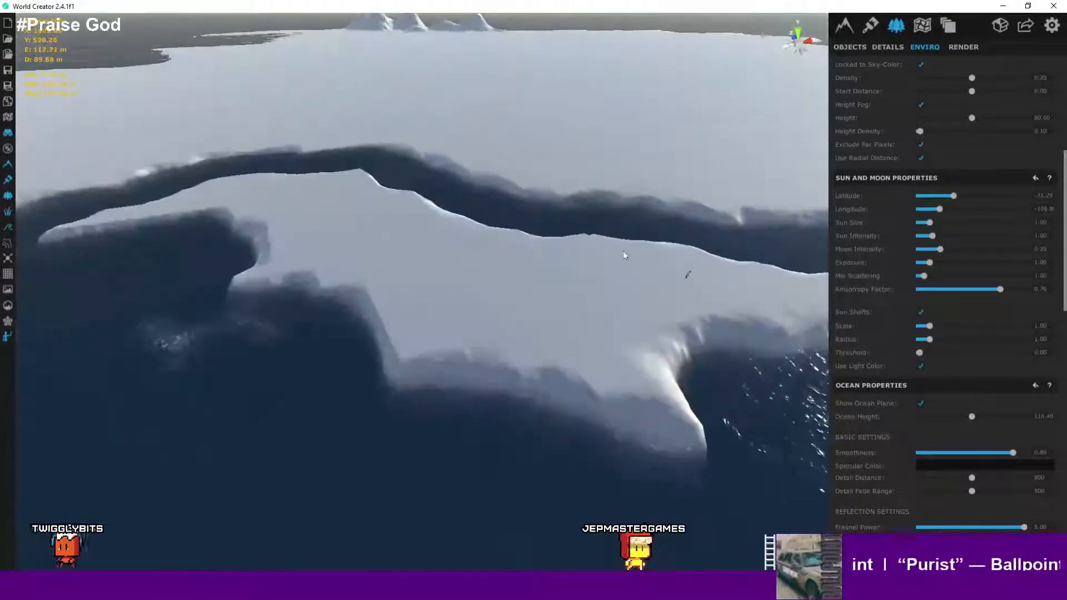
scroll(784, 314, up, 4)
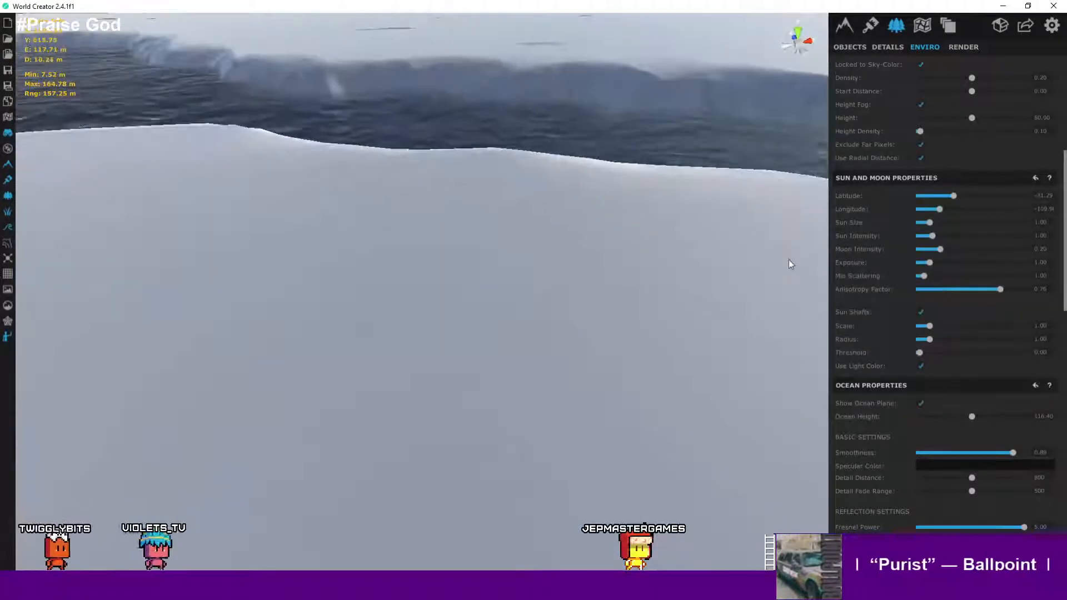
right_drag(788, 259, 805, 211)
click(542, 265)
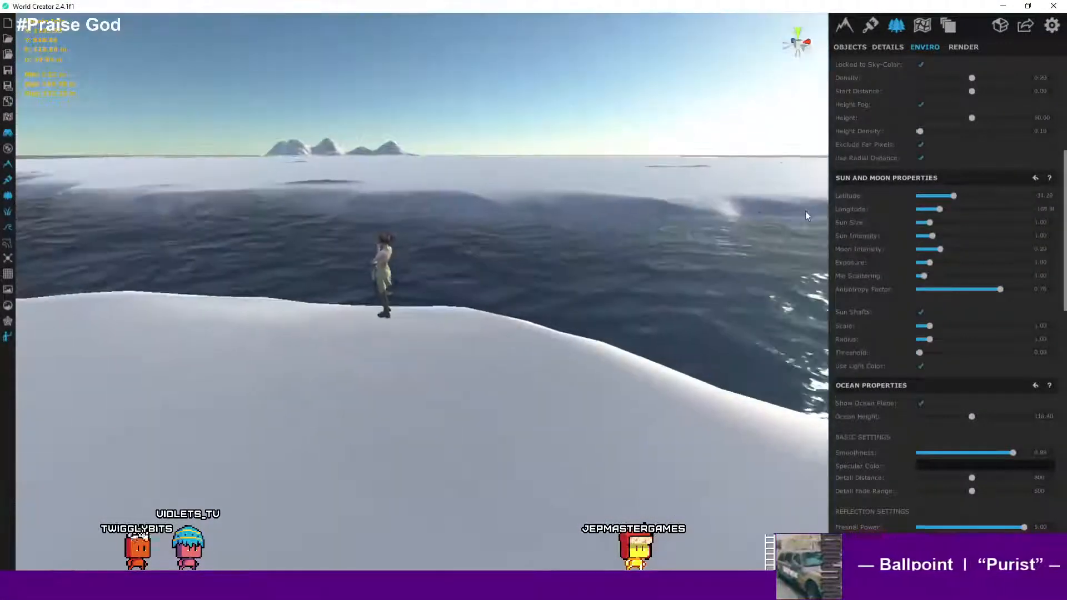
mouse_move(561, 271)
right_down()
mouse_move(545, 248)
mouse_move(512, 238)
mouse_move(544, 268)
right_up()
key(w)
key(w)
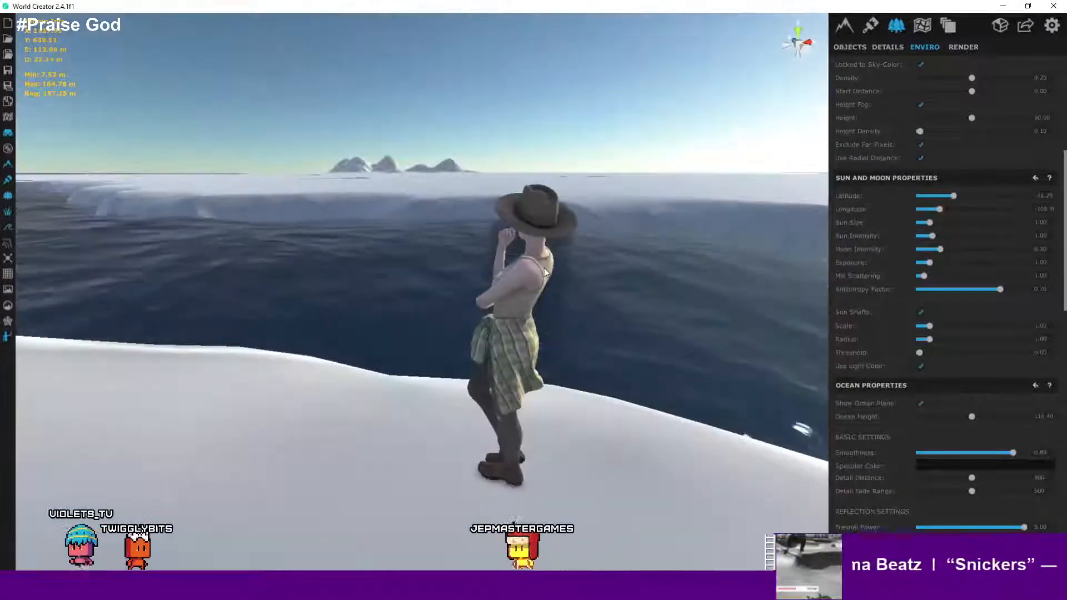
scroll(953, 271, up, 6)
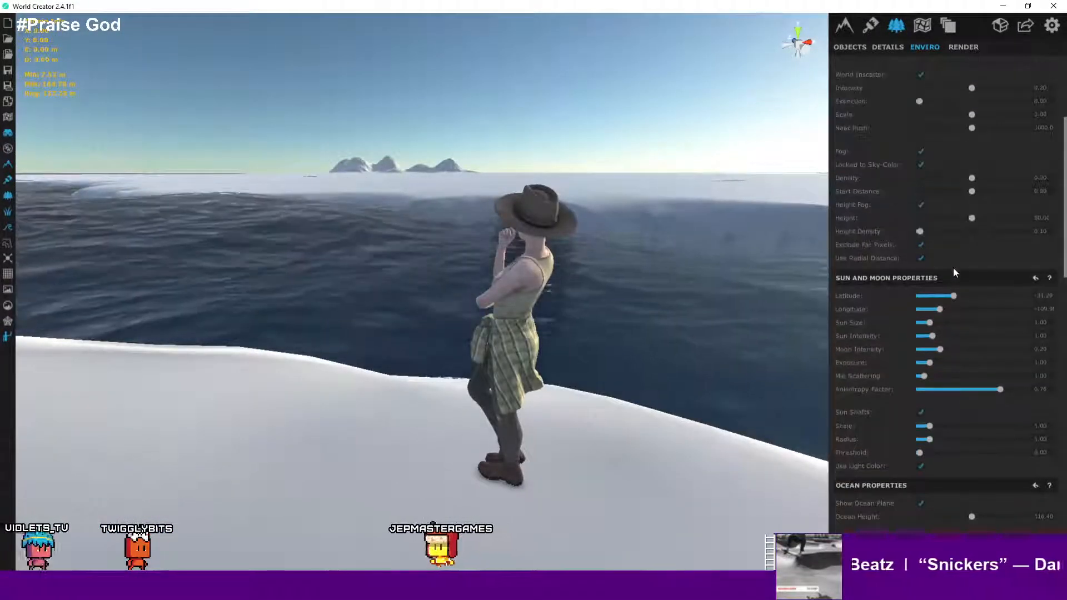
scroll(953, 271, down, 9)
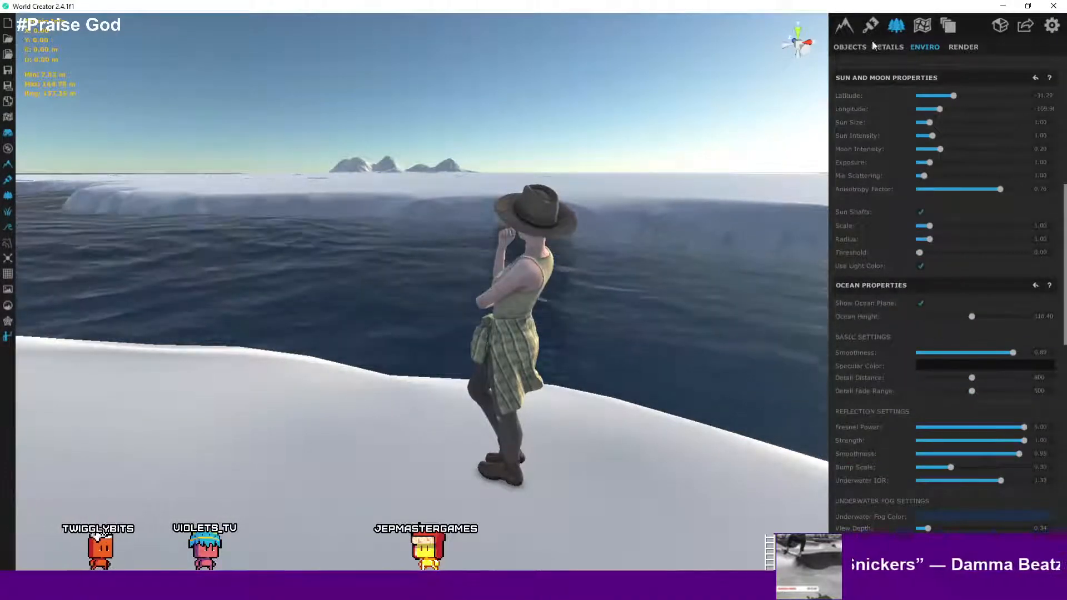
- Start editing the custom base shape with the ring selection tool and try selecting control points in the island's centre
click(843, 27)
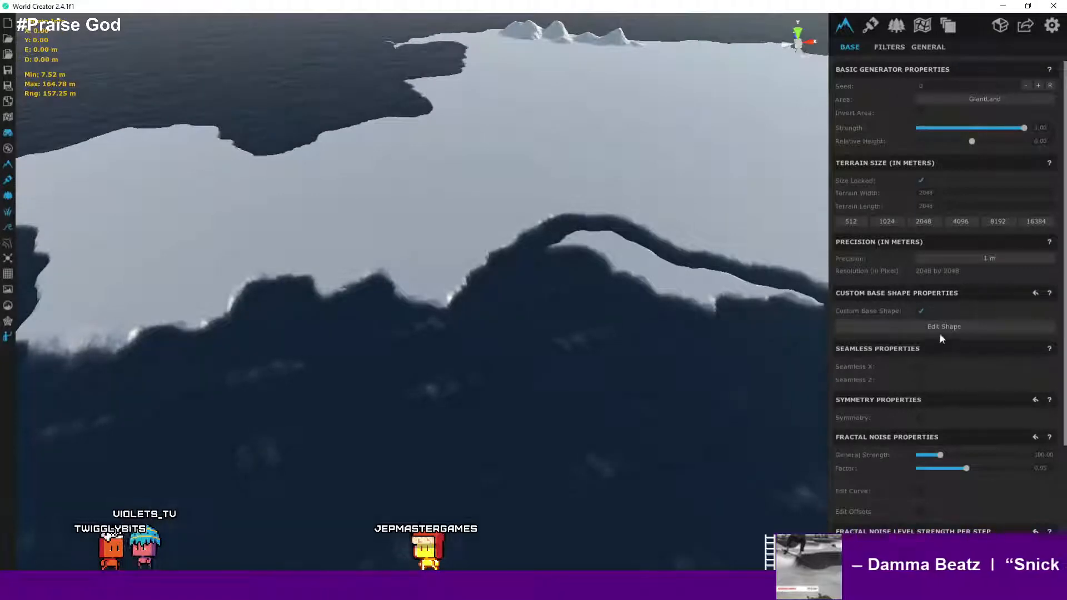
click(949, 327)
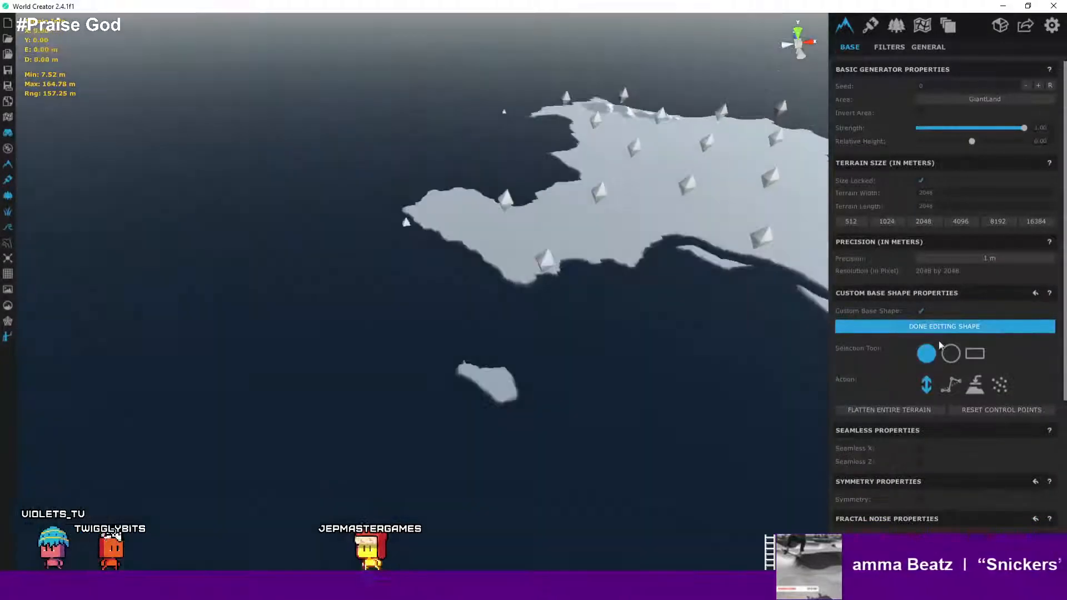
click(949, 353)
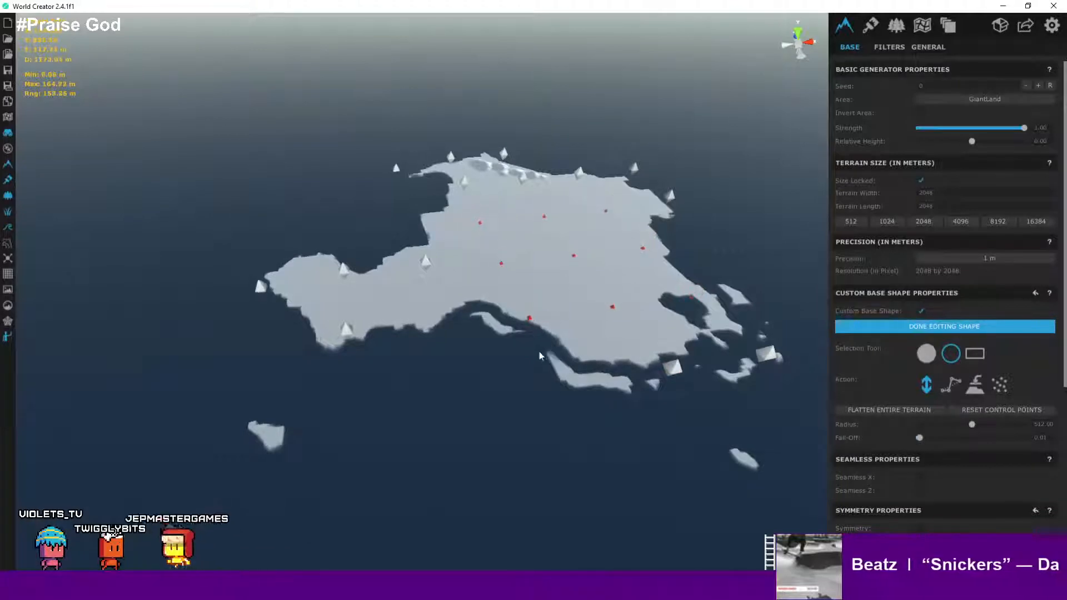
drag(573, 197, 605, 104)
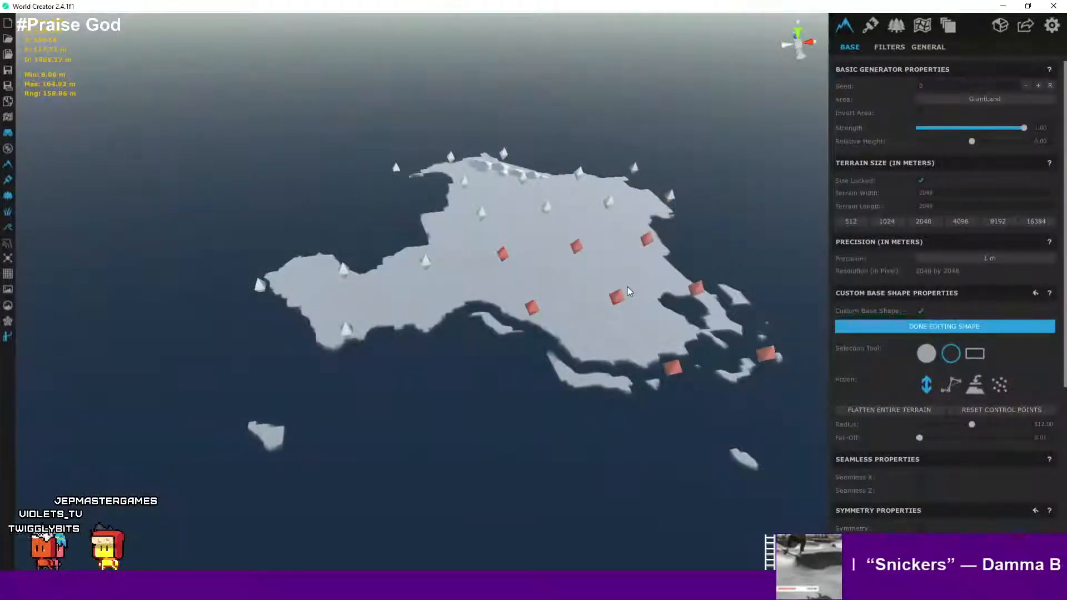
click(675, 252)
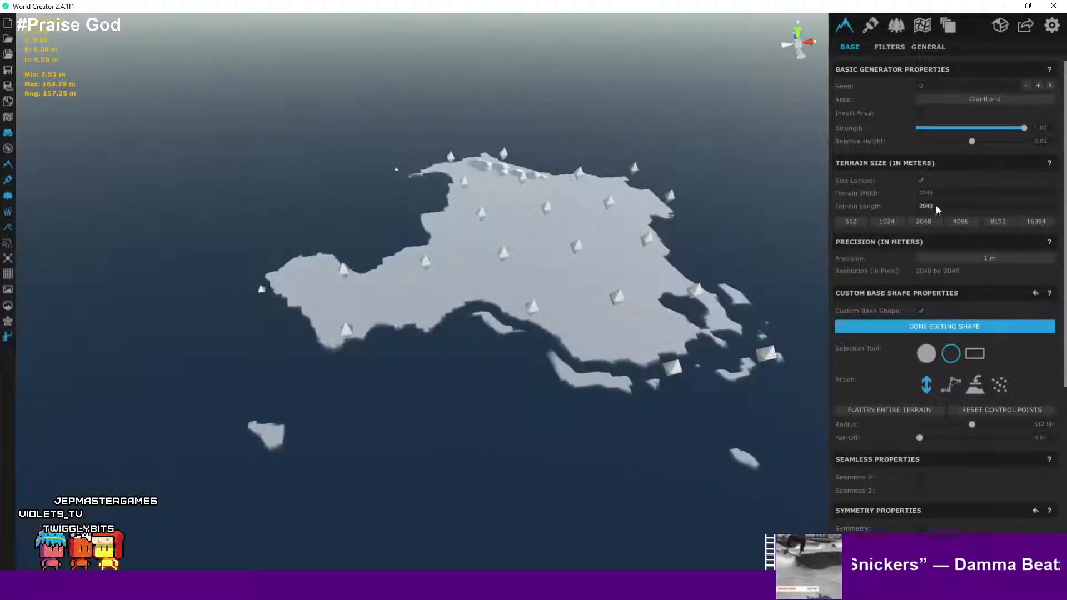
- Select the custom base shape control points along the island's northern coast
scroll(988, 202, down, 5)
scroll(987, 197, up, 5)
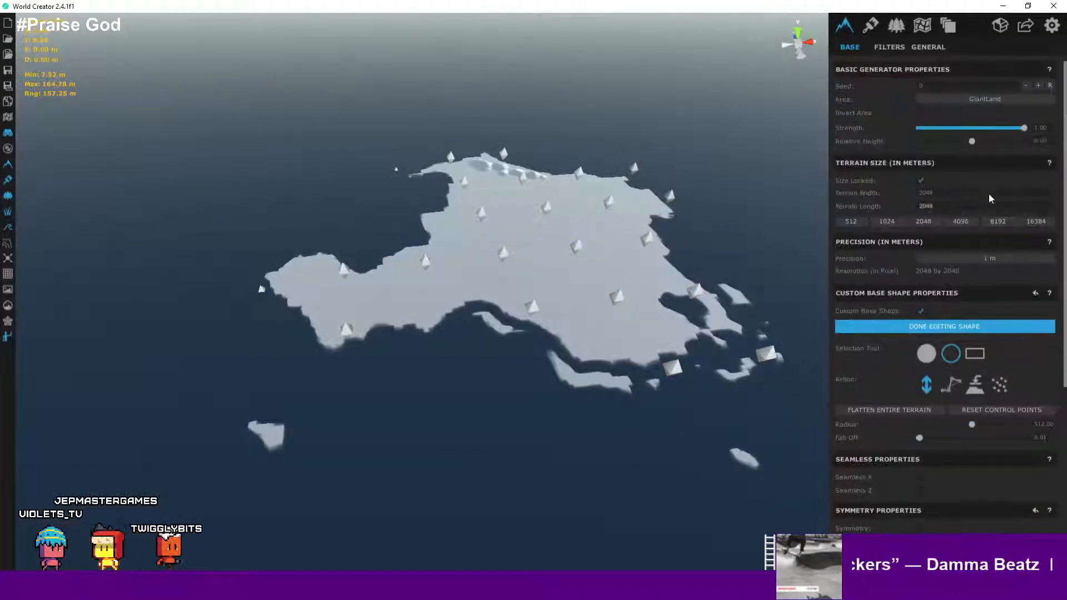
scroll(990, 199, down, 2)
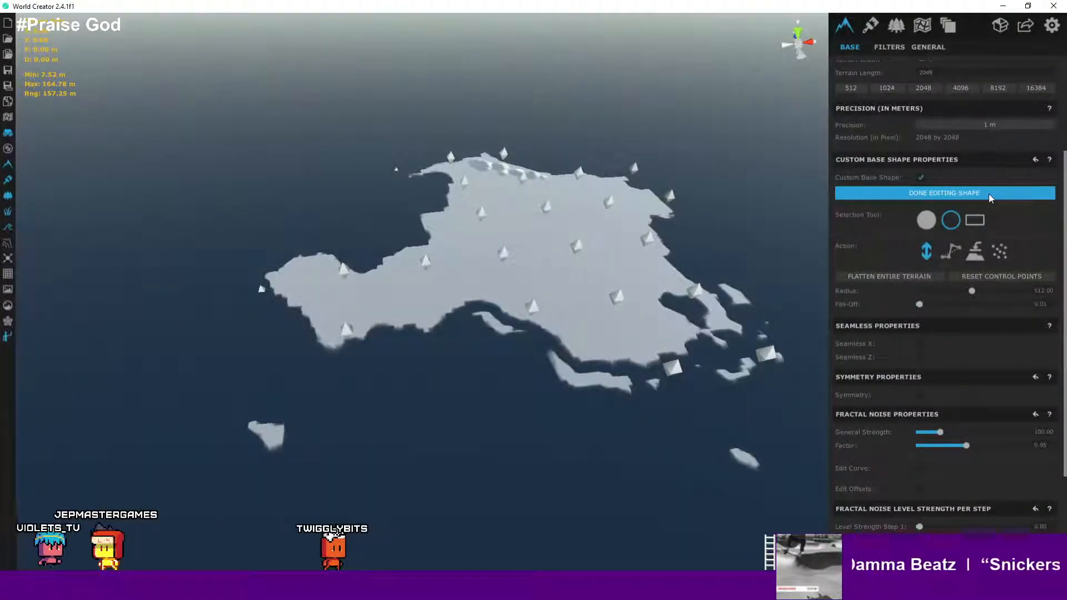
scroll(989, 196, up, 2)
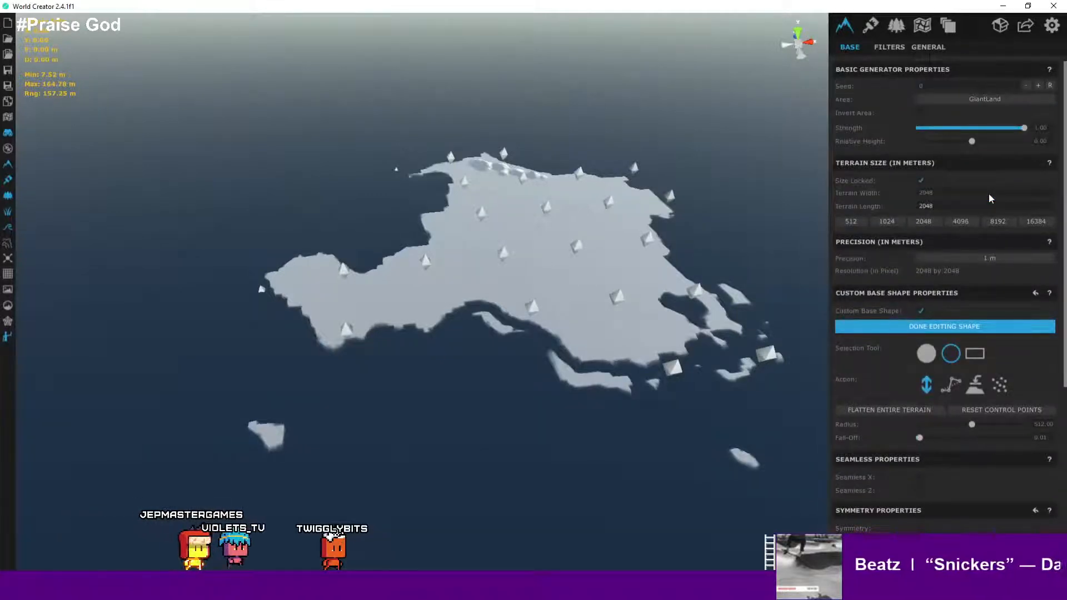
scroll(988, 194, down, 1)
scroll(989, 194, up, 1)
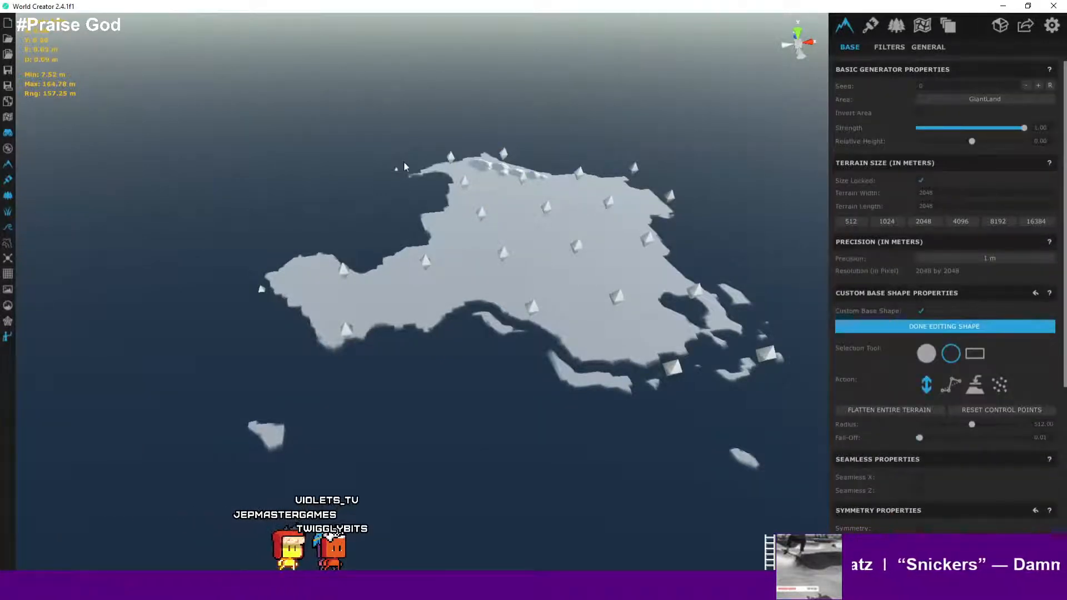
scroll(566, 131, down, 3)
scroll(565, 131, up, 3)
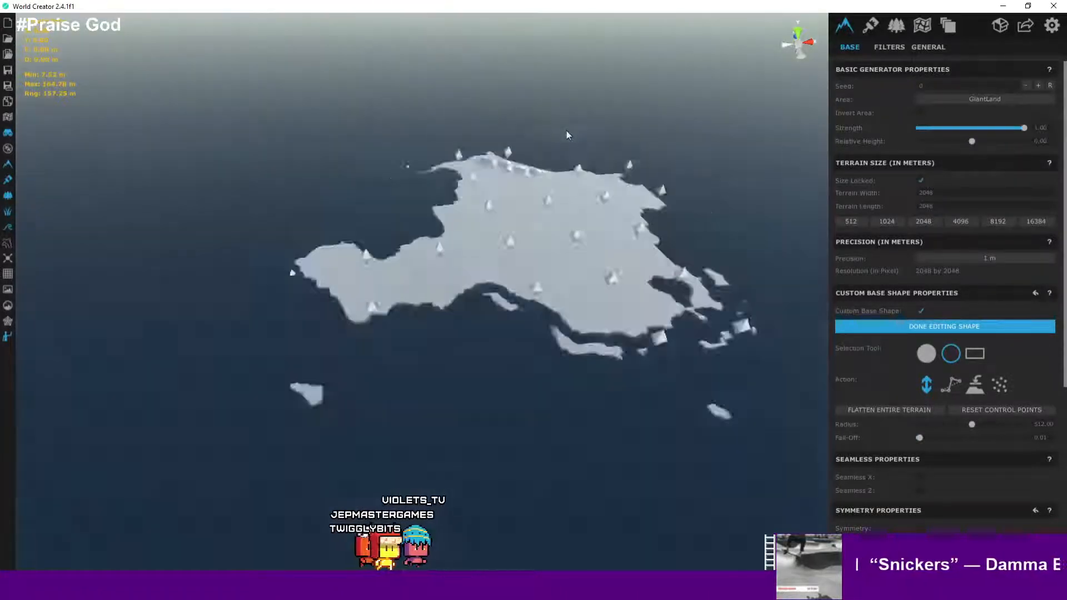
scroll(566, 132, up, 3)
scroll(564, 182, down, 3)
scroll(525, 139, up, 2)
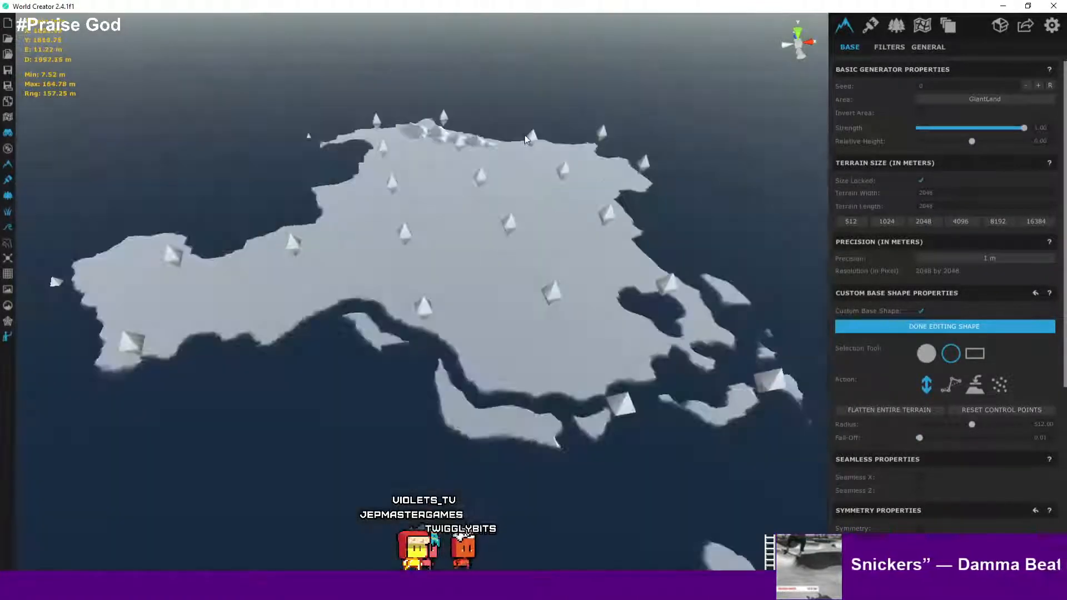
scroll(526, 139, up, 3)
scroll(585, 121, down, 3)
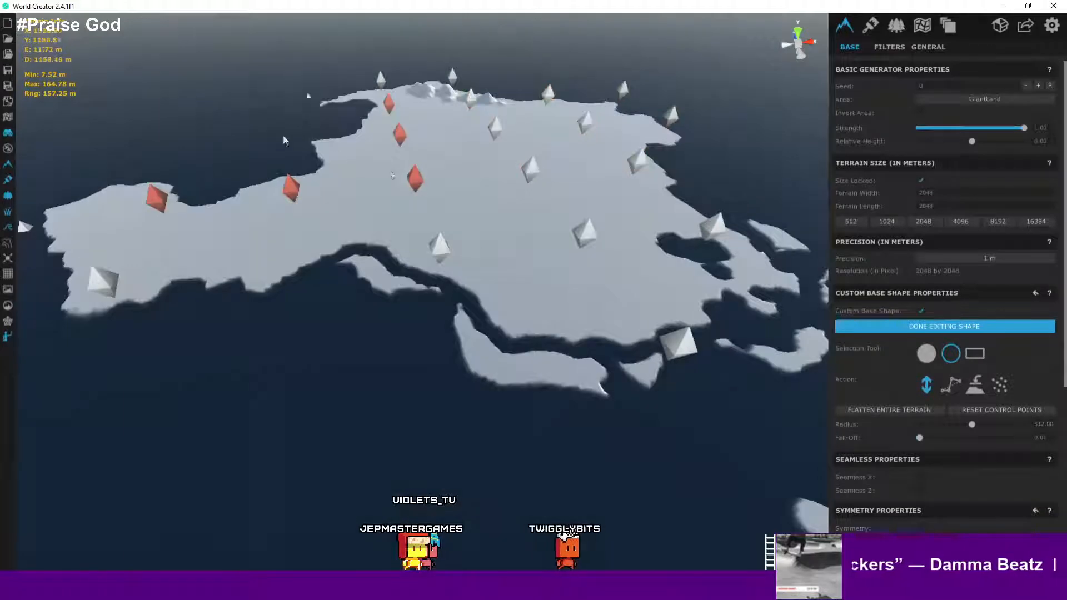
right_drag(392, 181, 426, 172)
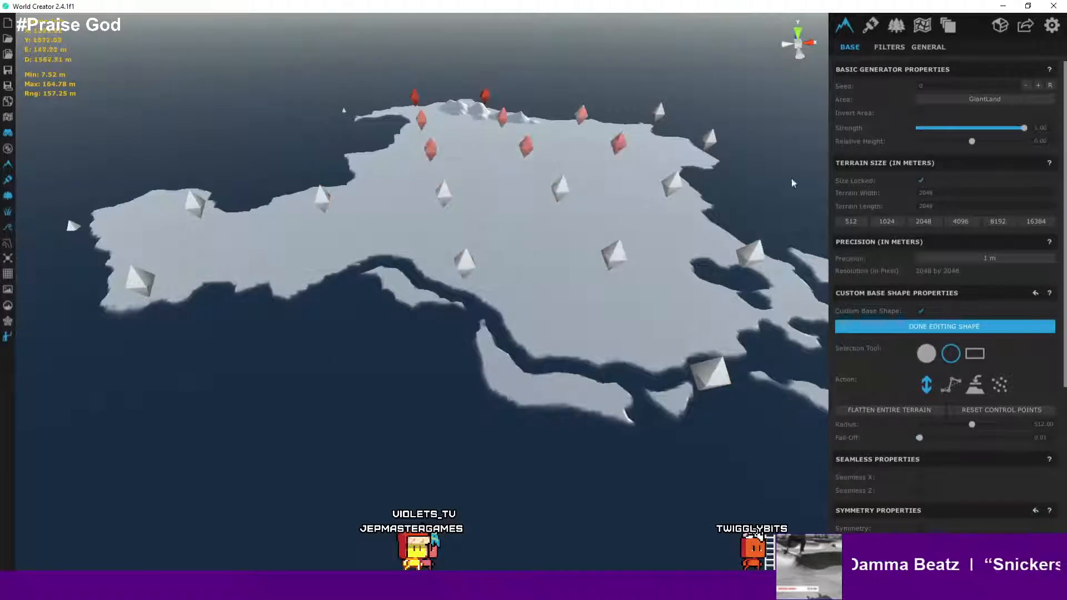
- Select the Northern Mountains area and adjust its rotation angle
click(923, 26)
scroll(559, 150, up, 3)
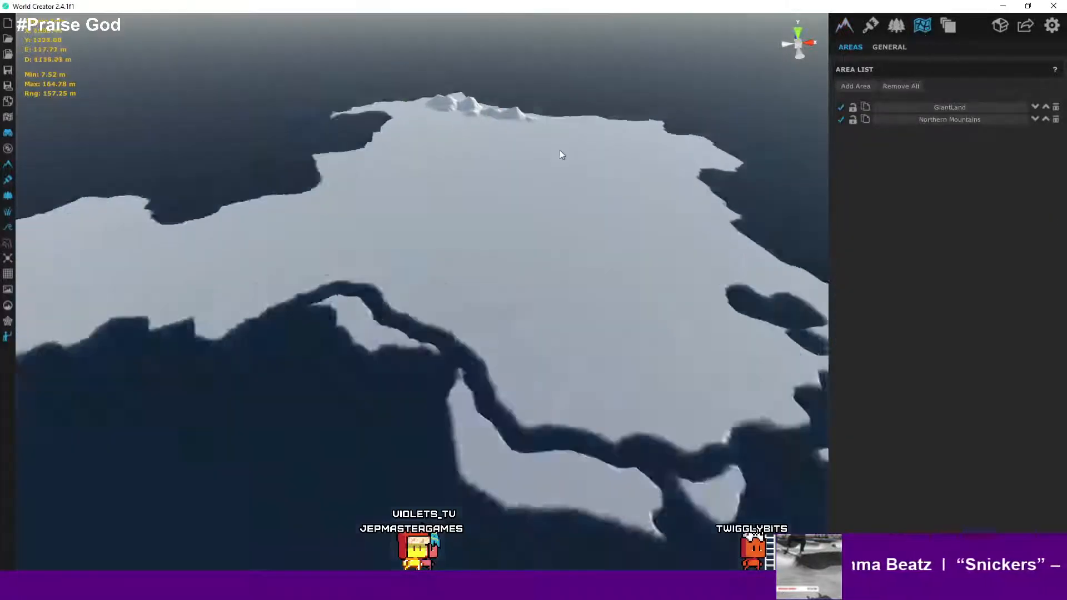
click(941, 122)
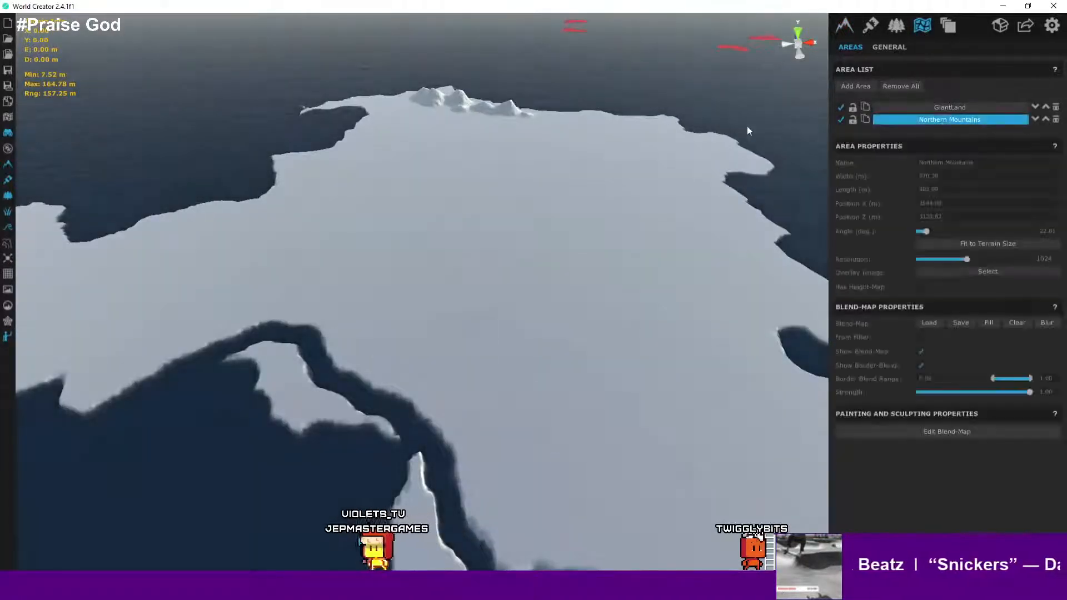
drag(711, 40, 544, 81)
drag(662, 37, 624, 59)
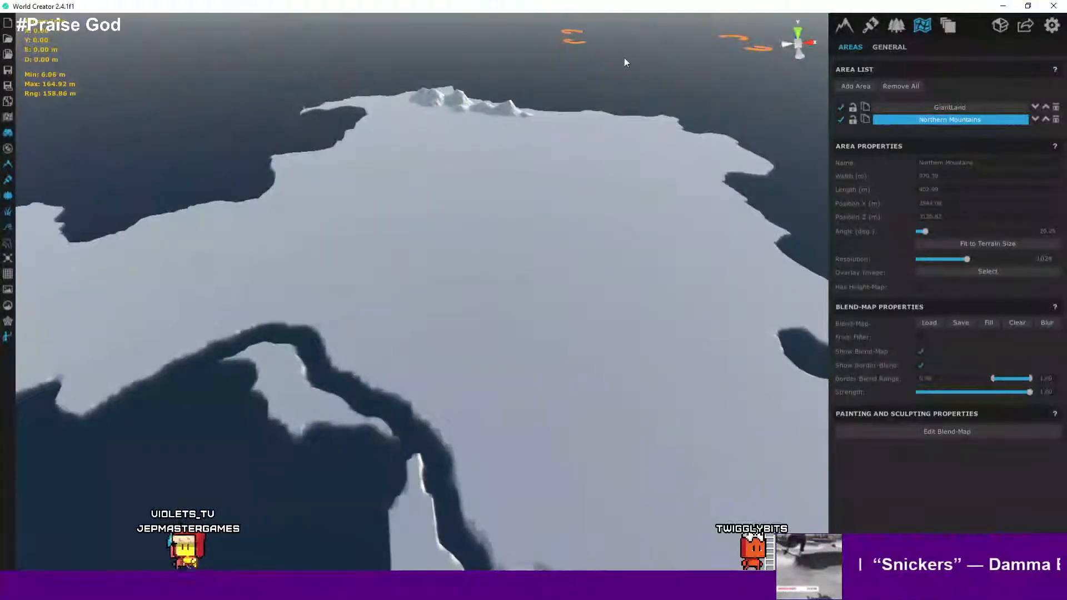
right_drag(635, 86, 549, 283)
- Move the Northern Mountains area onto the island's northern coast, about 1400 m X and 1574 m Z
scroll(628, 182, down, 8)
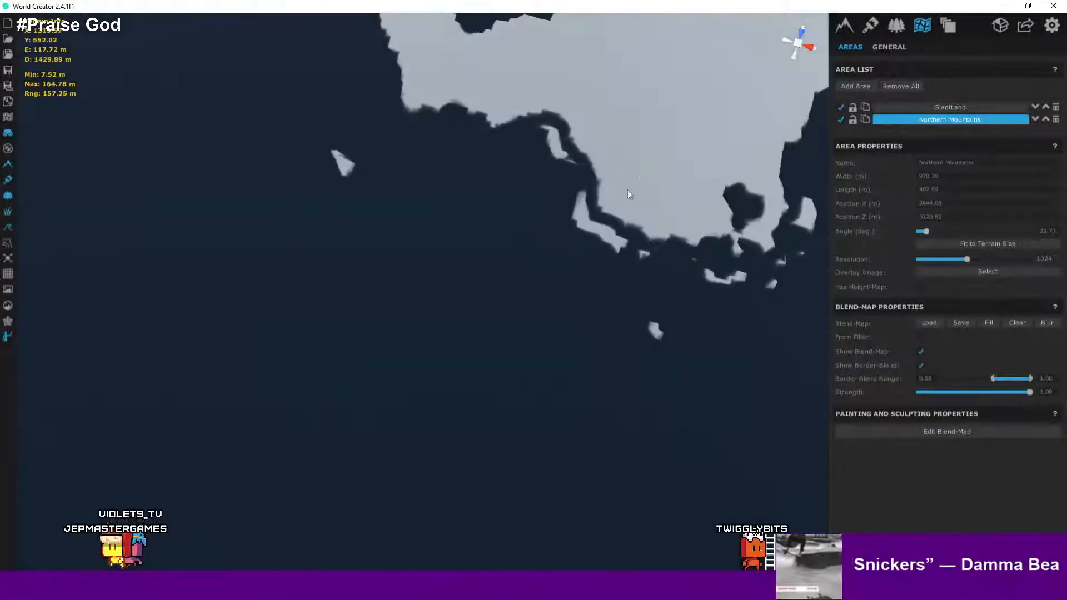
middle_drag(628, 189, 471, 242)
scroll(526, 208, down, 3)
scroll(528, 212, down, 4)
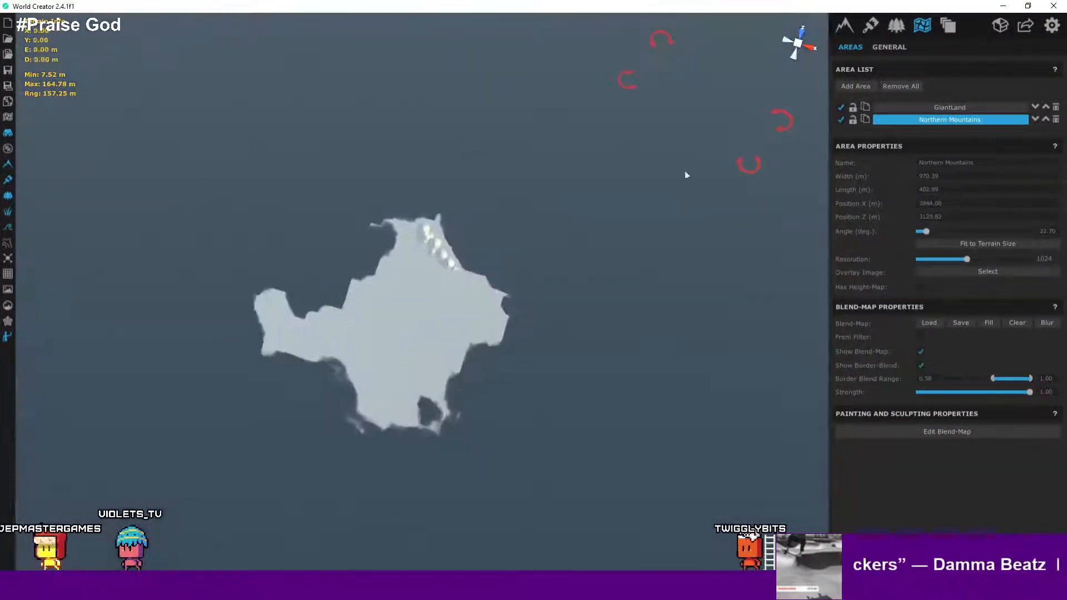
drag(550, 204, 439, 253)
- Resize the Northern Mountains area to about 482 by 287 m over the coastal ridge
scroll(439, 253, up, 10)
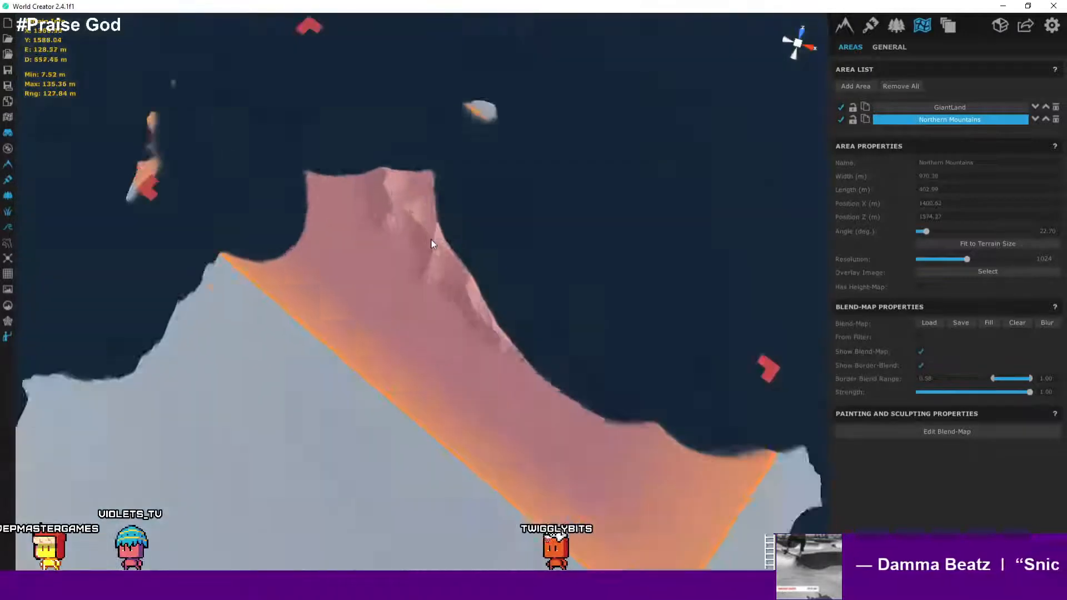
right_drag(450, 268, 424, 221)
scroll(433, 223, down, 5)
scroll(439, 225, down, 4)
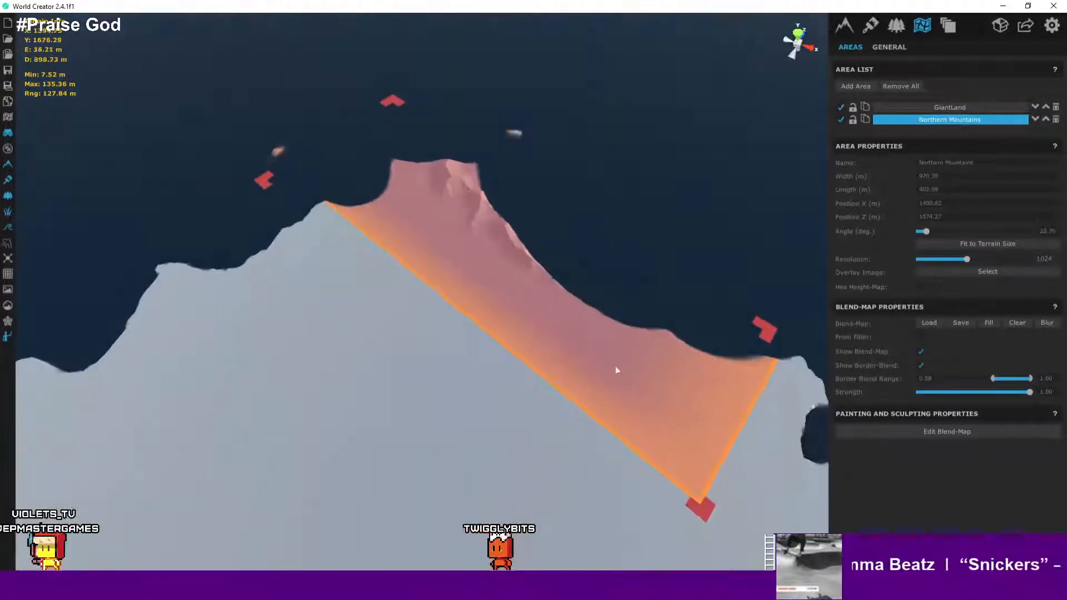
drag(703, 496, 590, 361)
drag(282, 158, 395, 218)
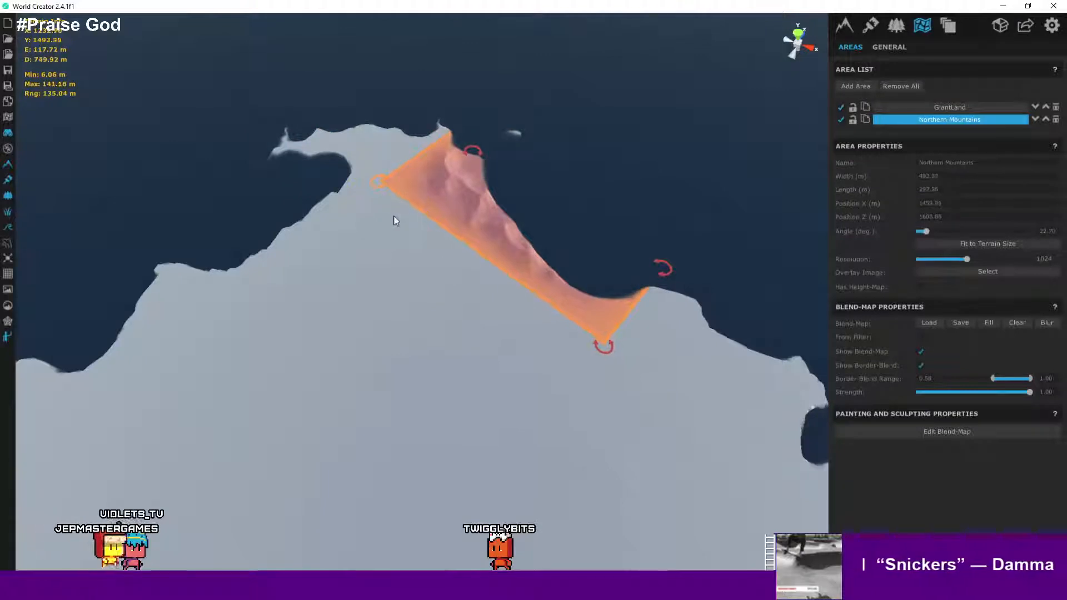
- Select the GiantLand area again and view its northern coastline
scroll(396, 219, up, 5)
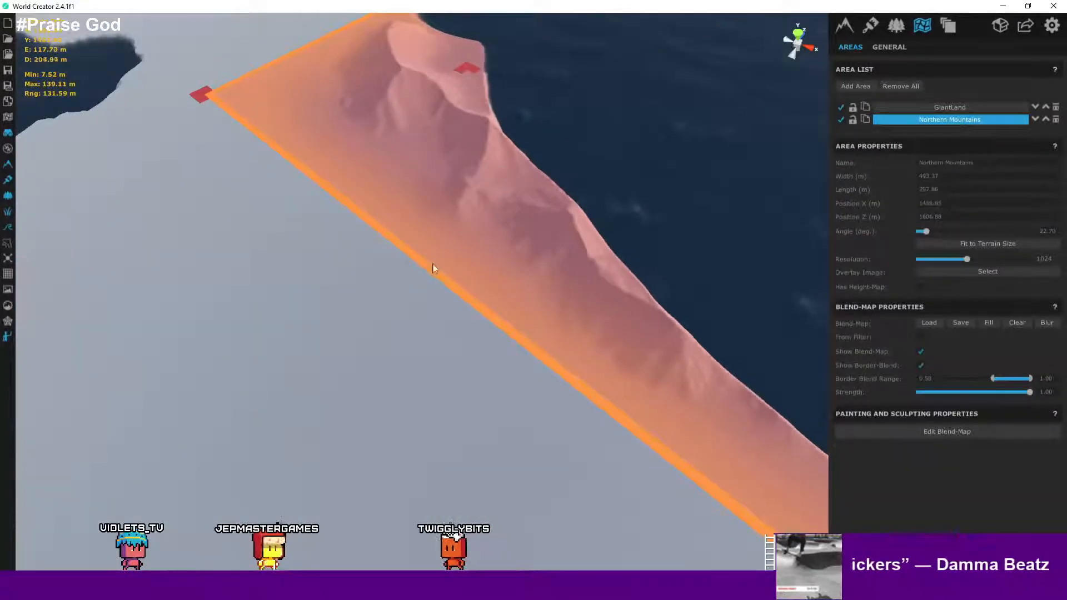
right_drag(434, 268, 859, 142)
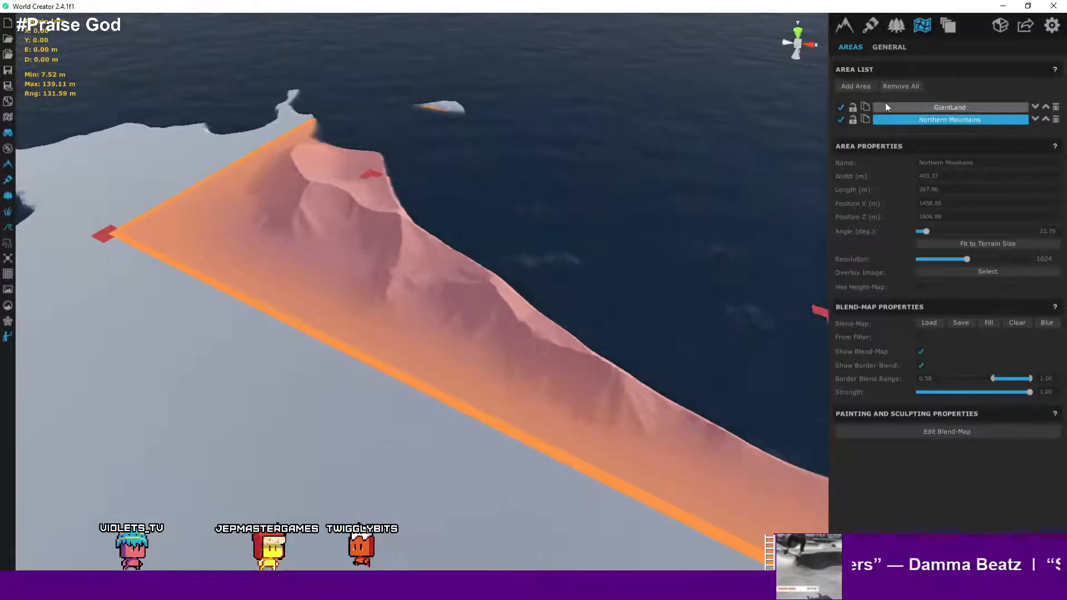
click(932, 110)
scroll(594, 192, down, 5)
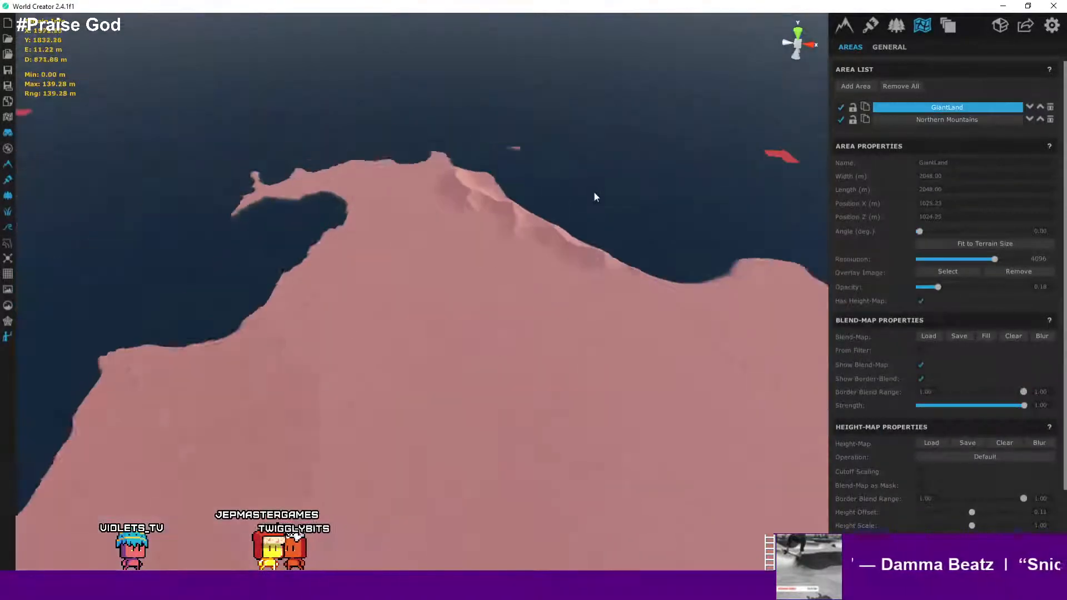
- Fly low over the northern coast to inspect the ridge and dunes along GiantLand's shoreline
scroll(556, 234, up, 3)
right_drag(556, 235, 306, 240)
scroll(295, 237, up, 8)
scroll(353, 267, down, 1)
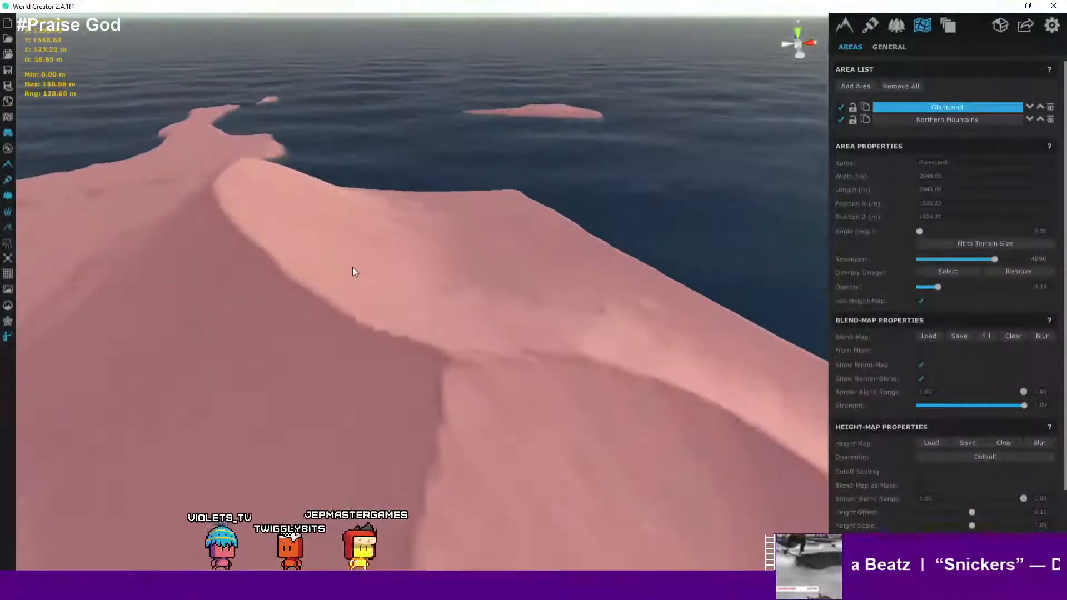
scroll(314, 267, up, 2)
right_drag(354, 268, 154, 126)
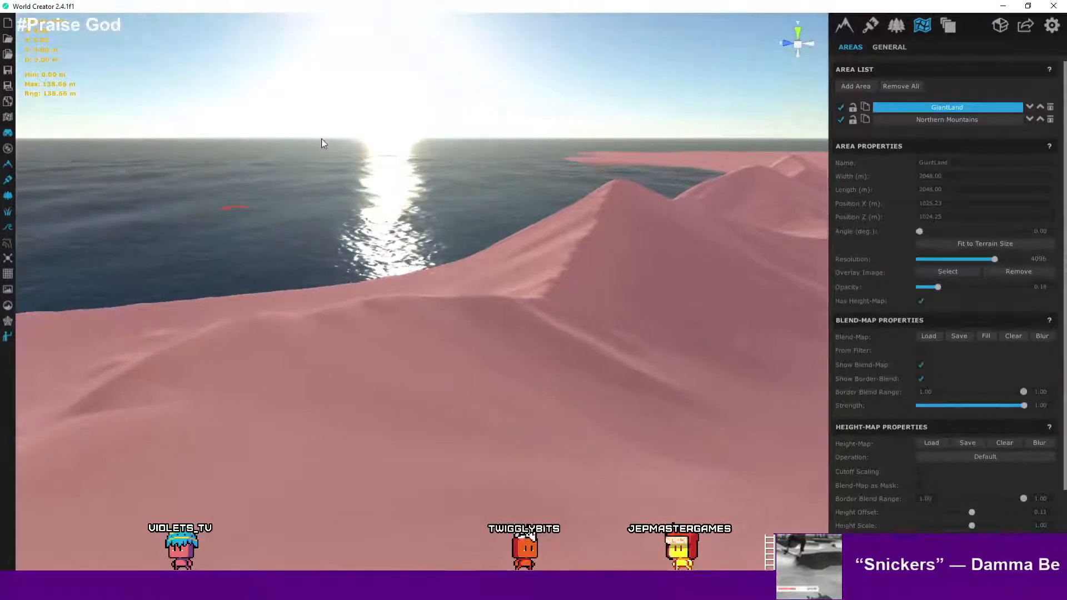
scroll(562, 182, up, 3)
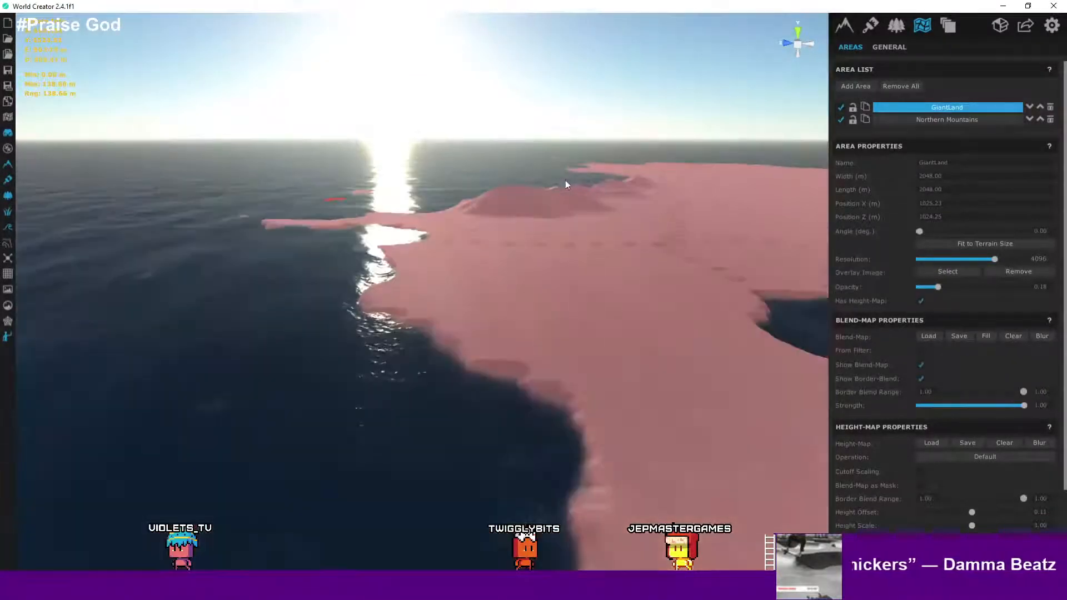
scroll(583, 178, down, 4)
right_drag(582, 179, 678, 142)
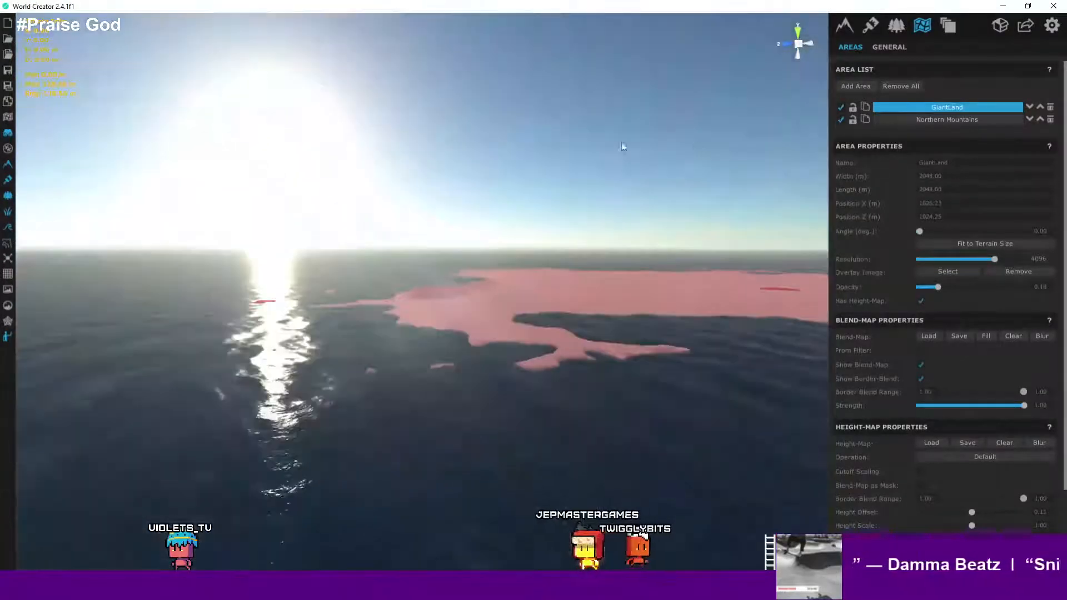
- Orbit and zoom out above the island to examine the overall shape of its coastline and bays
scroll(608, 148, up, 3)
right_drag(607, 148, 611, 285)
scroll(592, 255, down, 3)
scroll(572, 229, up, 3)
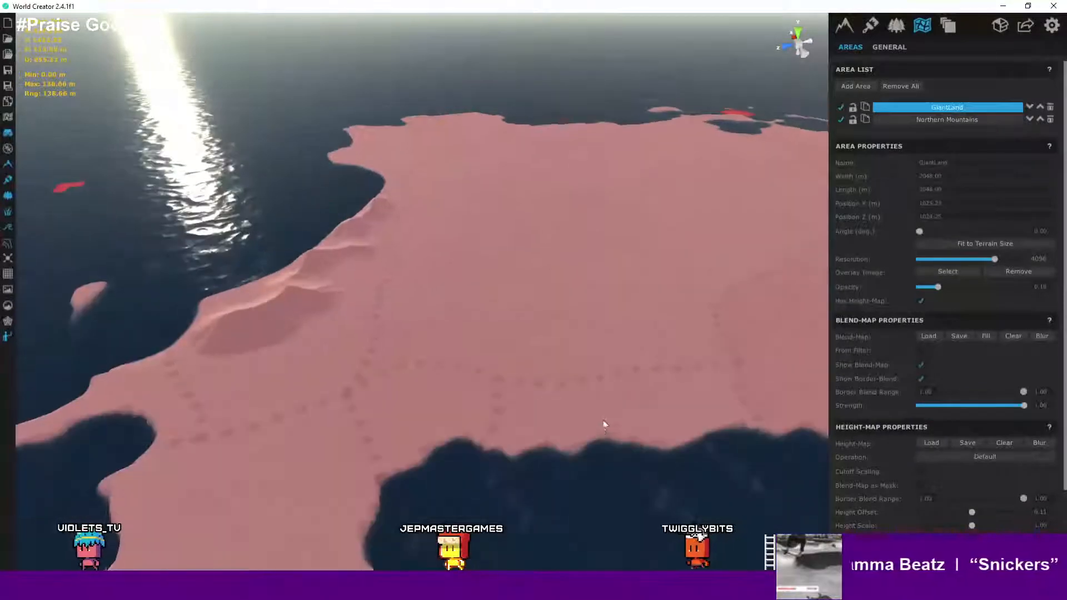
right_drag(602, 424, 538, 359)
middle_drag(538, 359, 551, 432)
scroll(575, 374, down, 3)
middle_drag(576, 375, 487, 301)
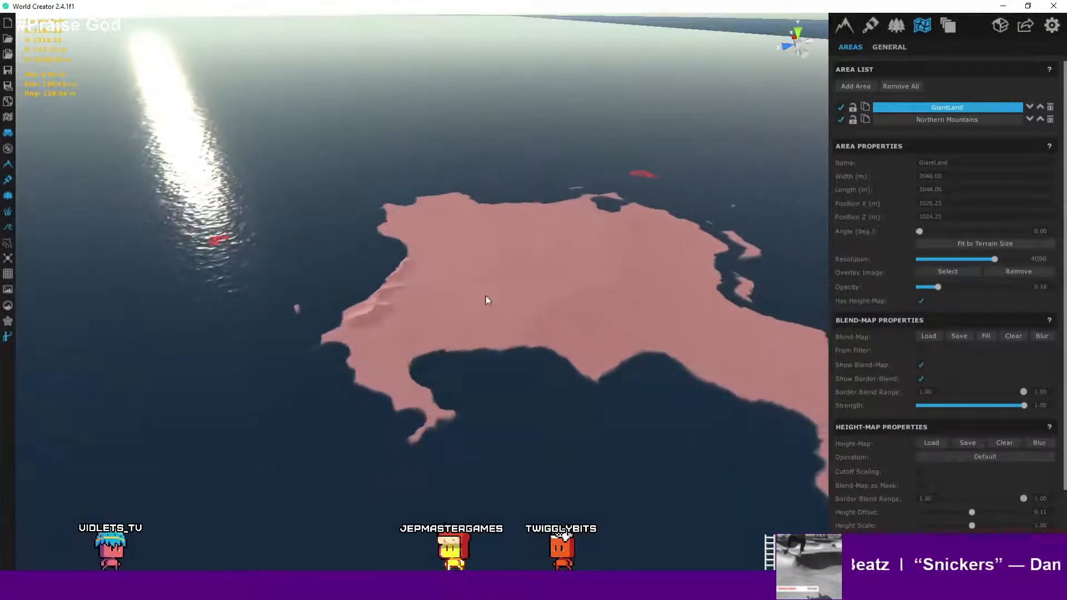
middle_drag(651, 278, 566, 255)
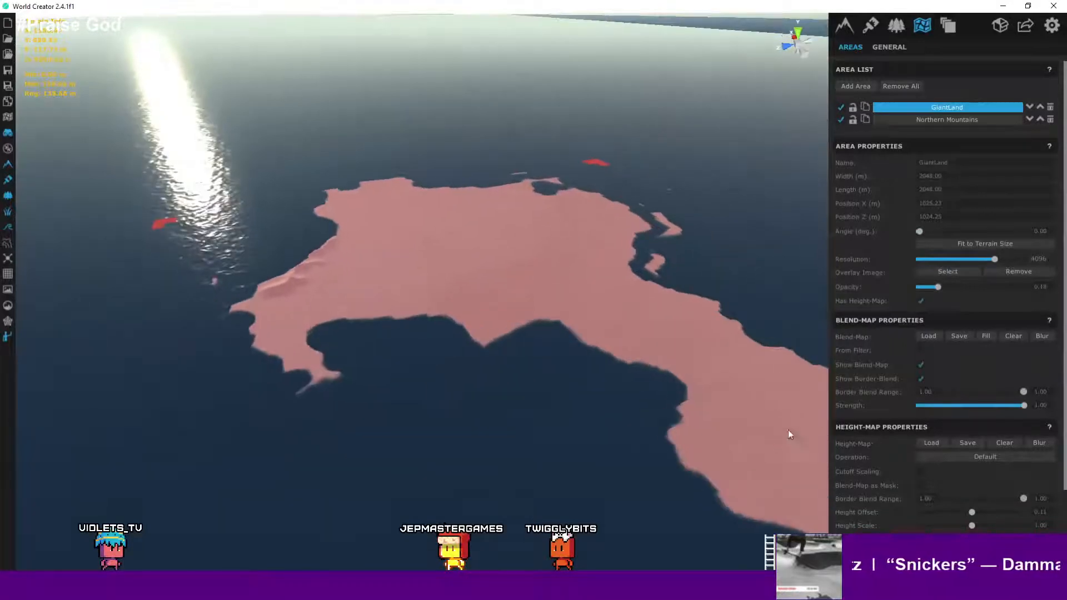
middle_drag(483, 252, 530, 211)
scroll(528, 220, up, 4)
middle_drag(583, 236, 378, 231)
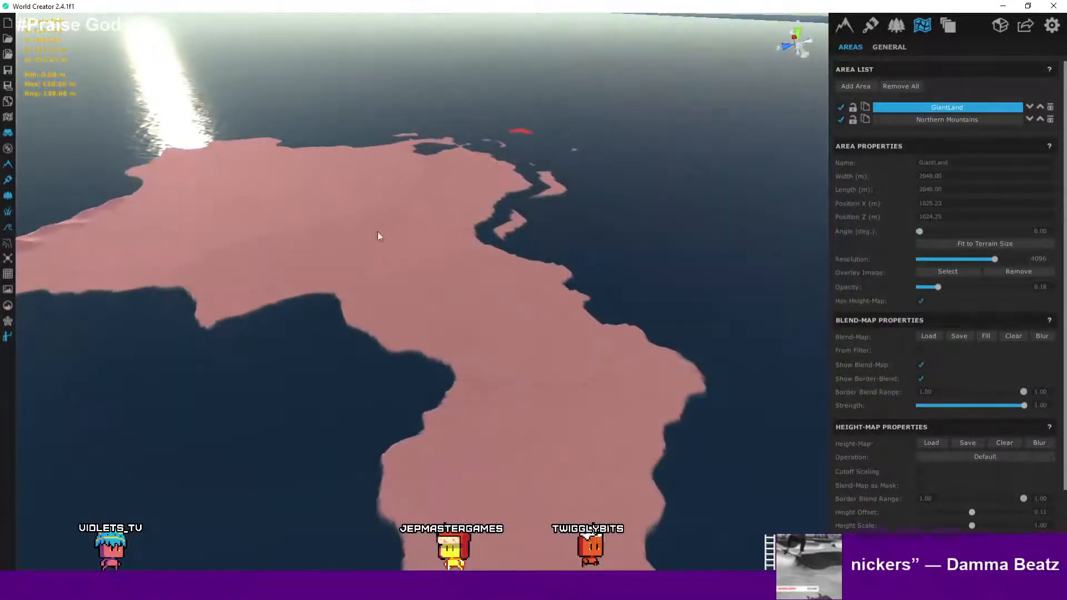
- Pan along the eastern shore and back to the coastal ridge to review the terrain up close
middle_drag(409, 289, 893, 334)
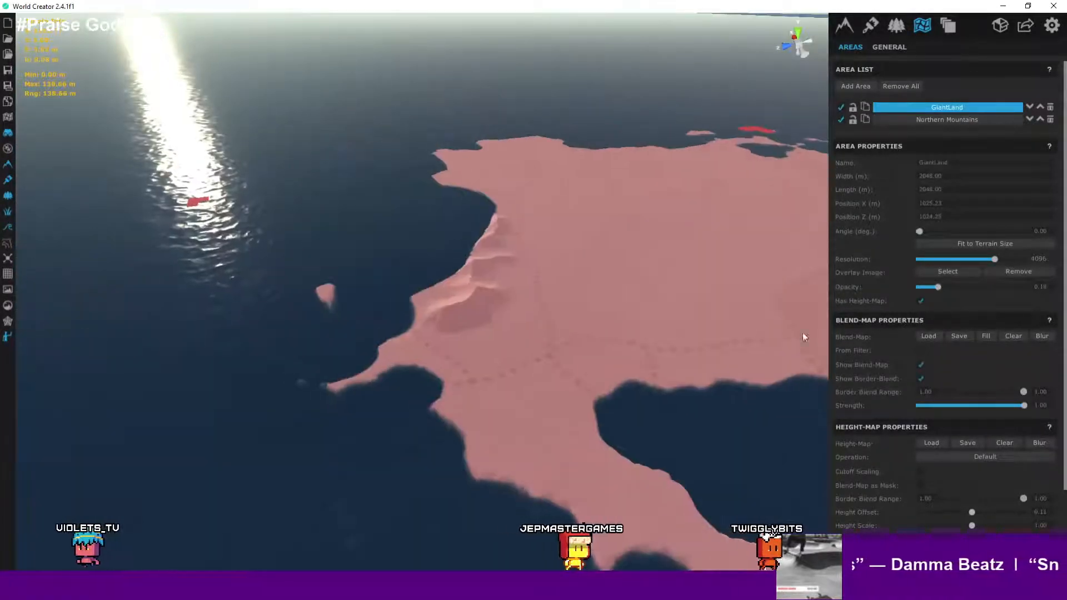
middle_drag(802, 334, 786, 392)
middle_drag(645, 361, 450, 258)
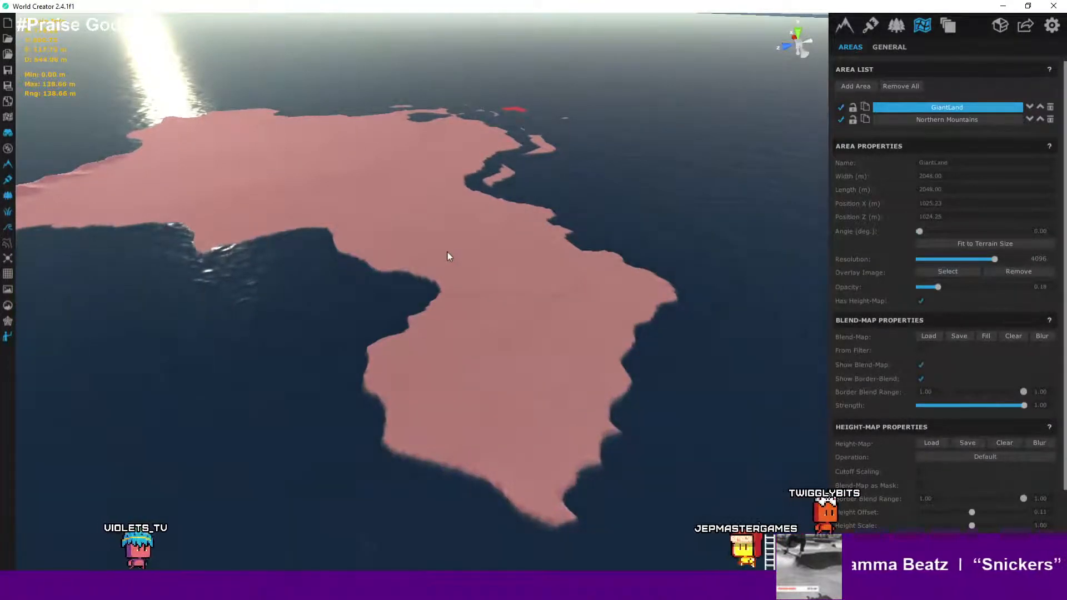
middle_drag(447, 252, 791, 333)
scroll(762, 345, down, 3)
scroll(690, 342, down, 1)
scroll(670, 327, up, 4)
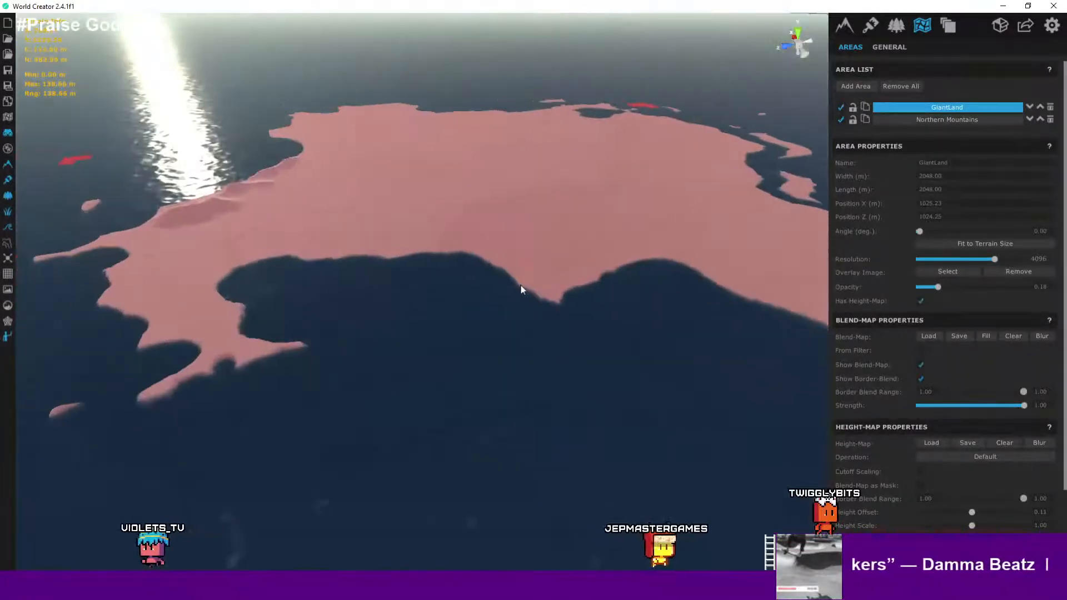
middle_drag(520, 285, 659, 312)
right_drag(659, 311, 568, 287)
scroll(341, 249, up, 5)
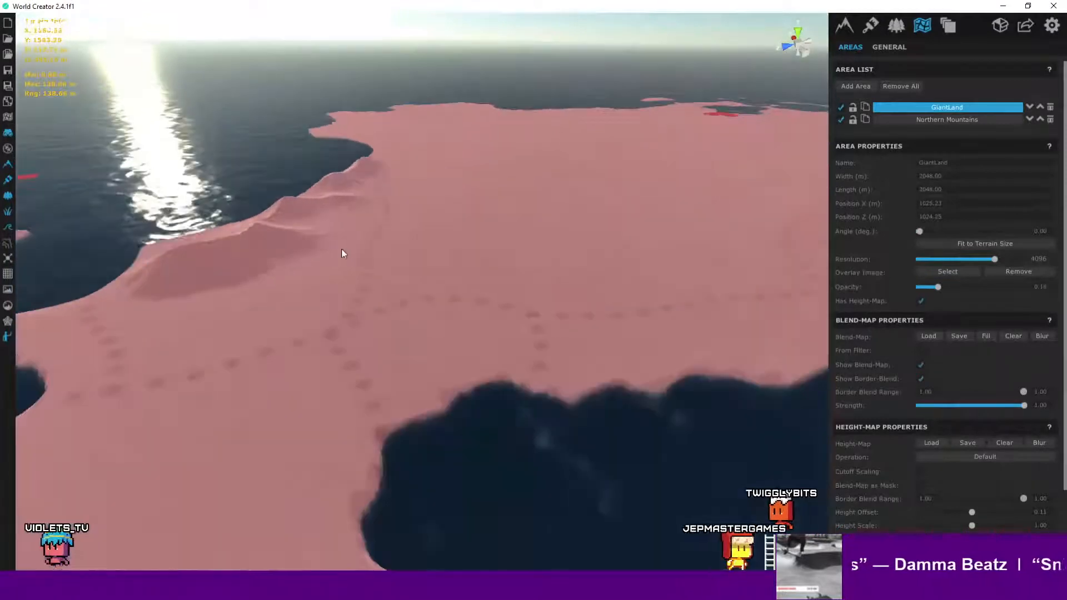
middle_drag(362, 251, 558, 322)
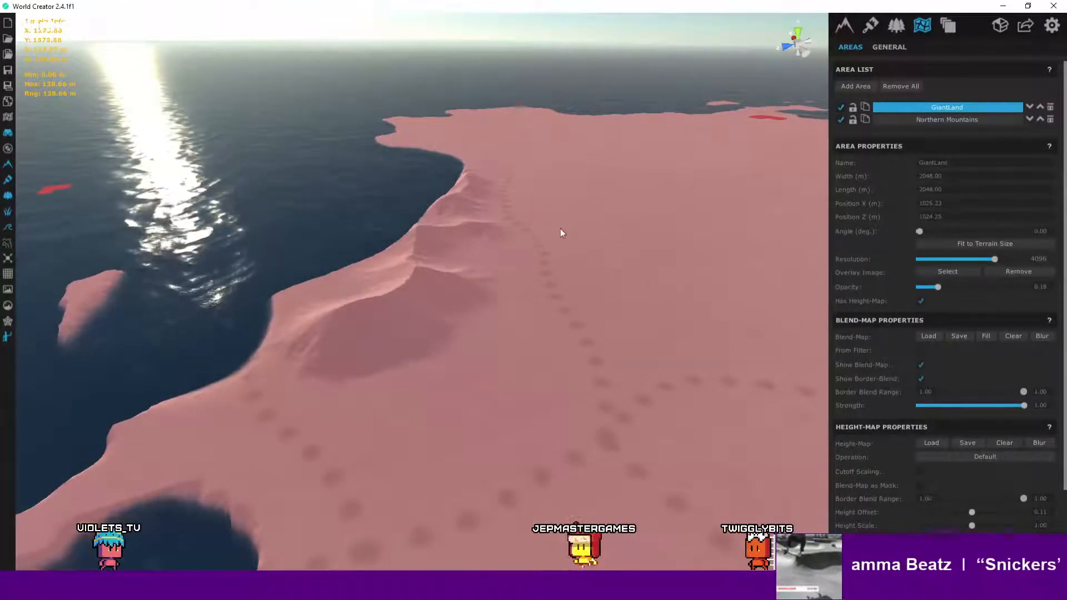
right_drag(451, 266, 537, 247)
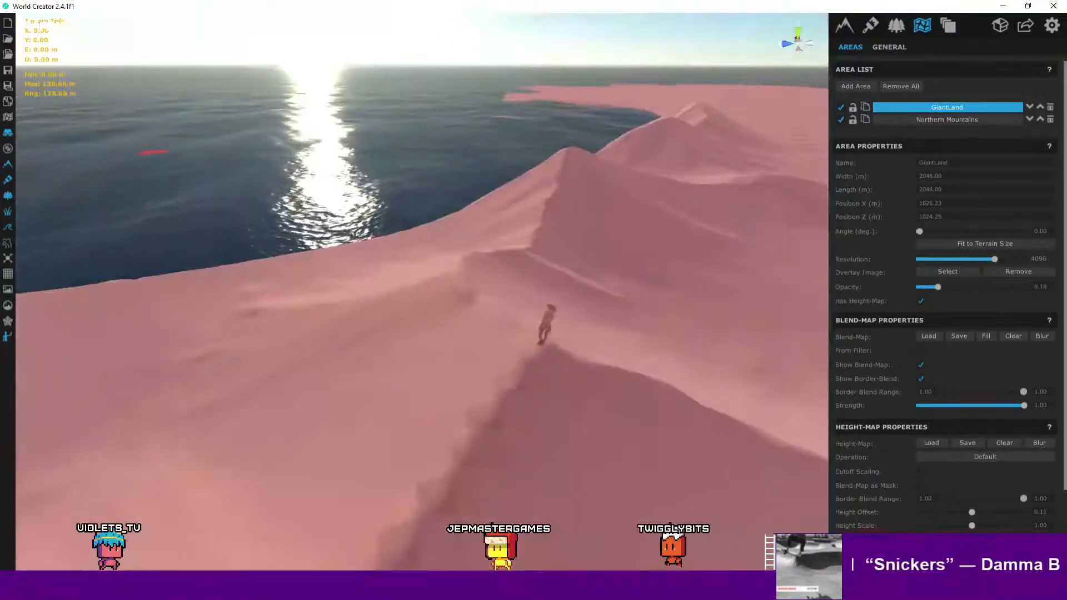